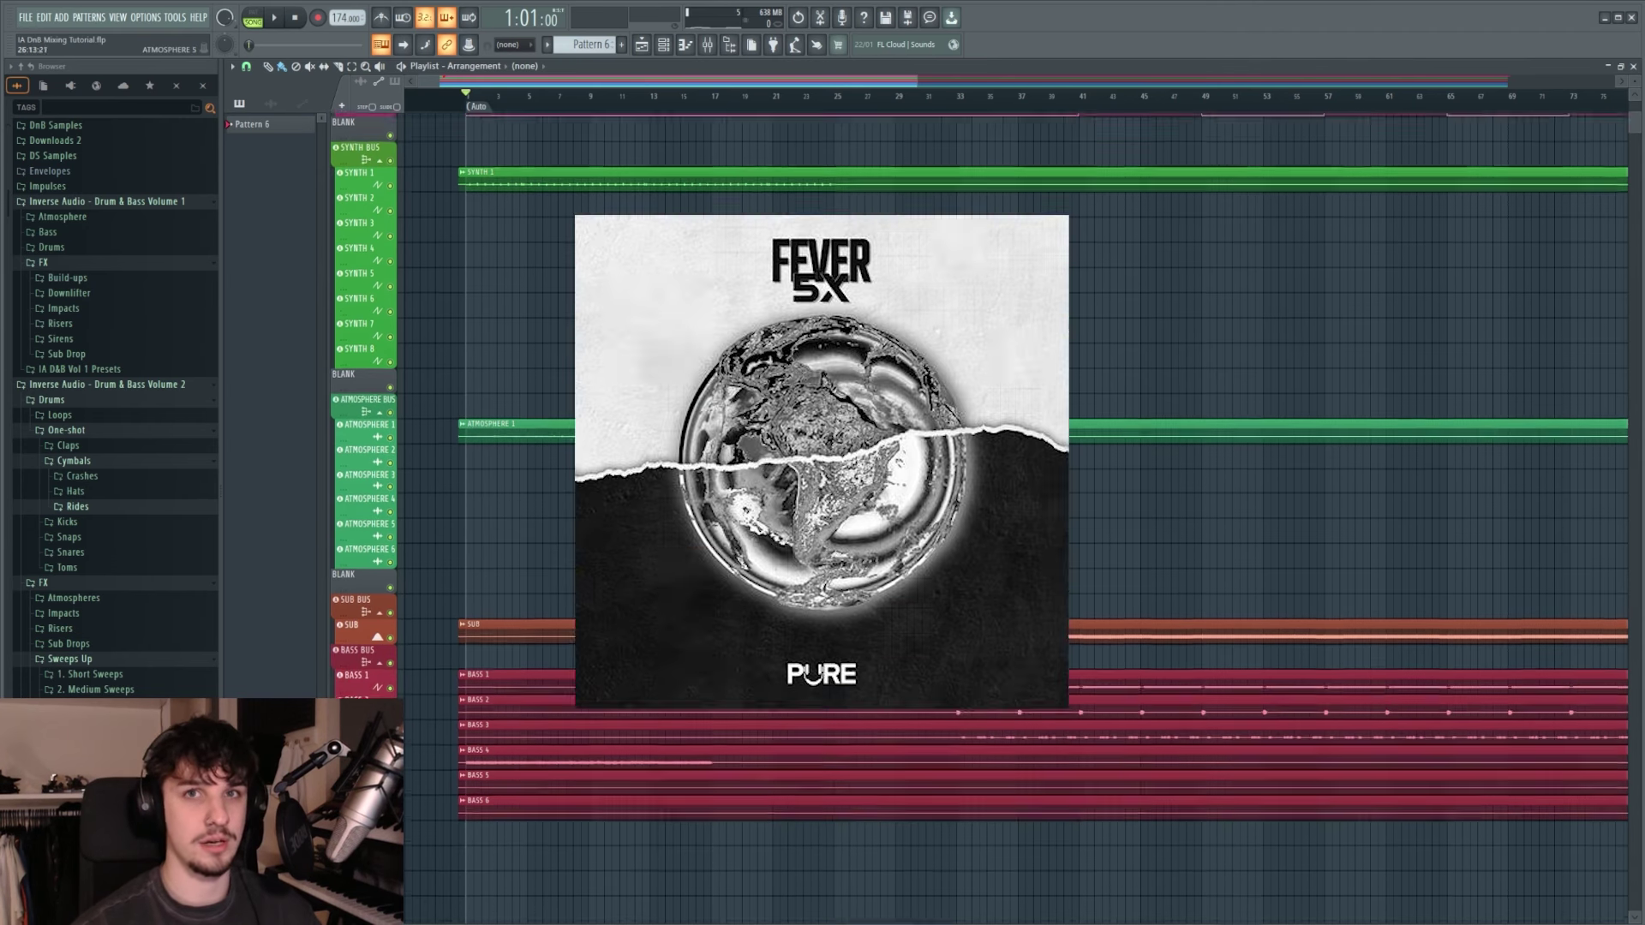
Step: Play the arrangement around bar 32 and look over the vocal, synth, bass, drum and FX tracks in the playlist
scroll(871, 532, up, 3)
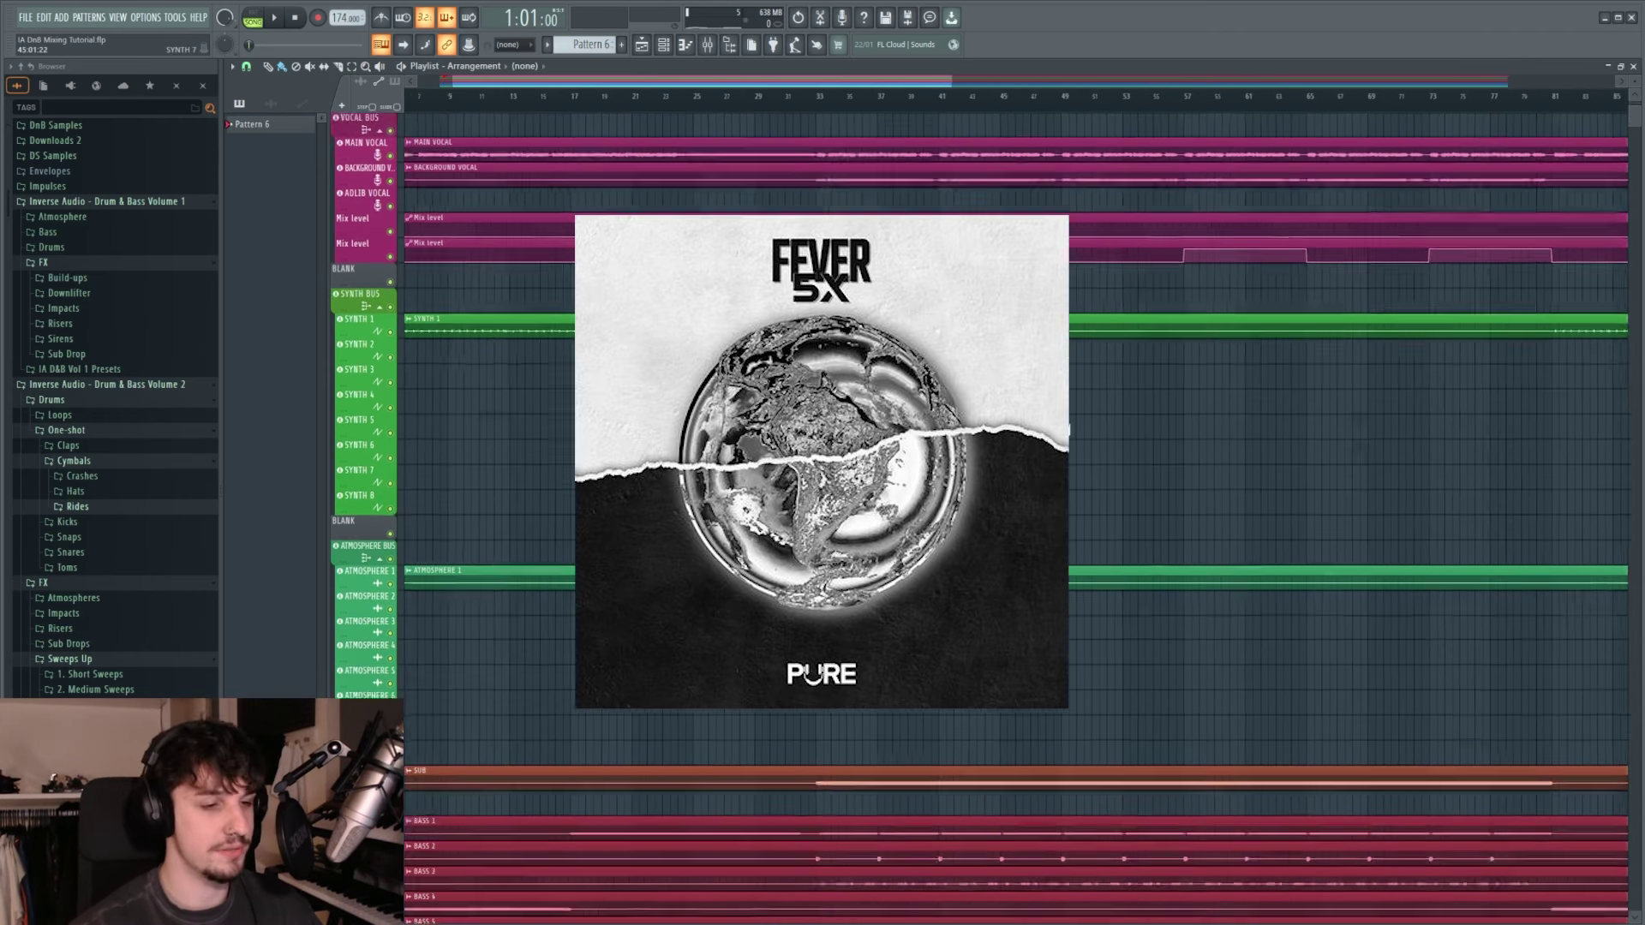
scroll(1108, 466, down, 4)
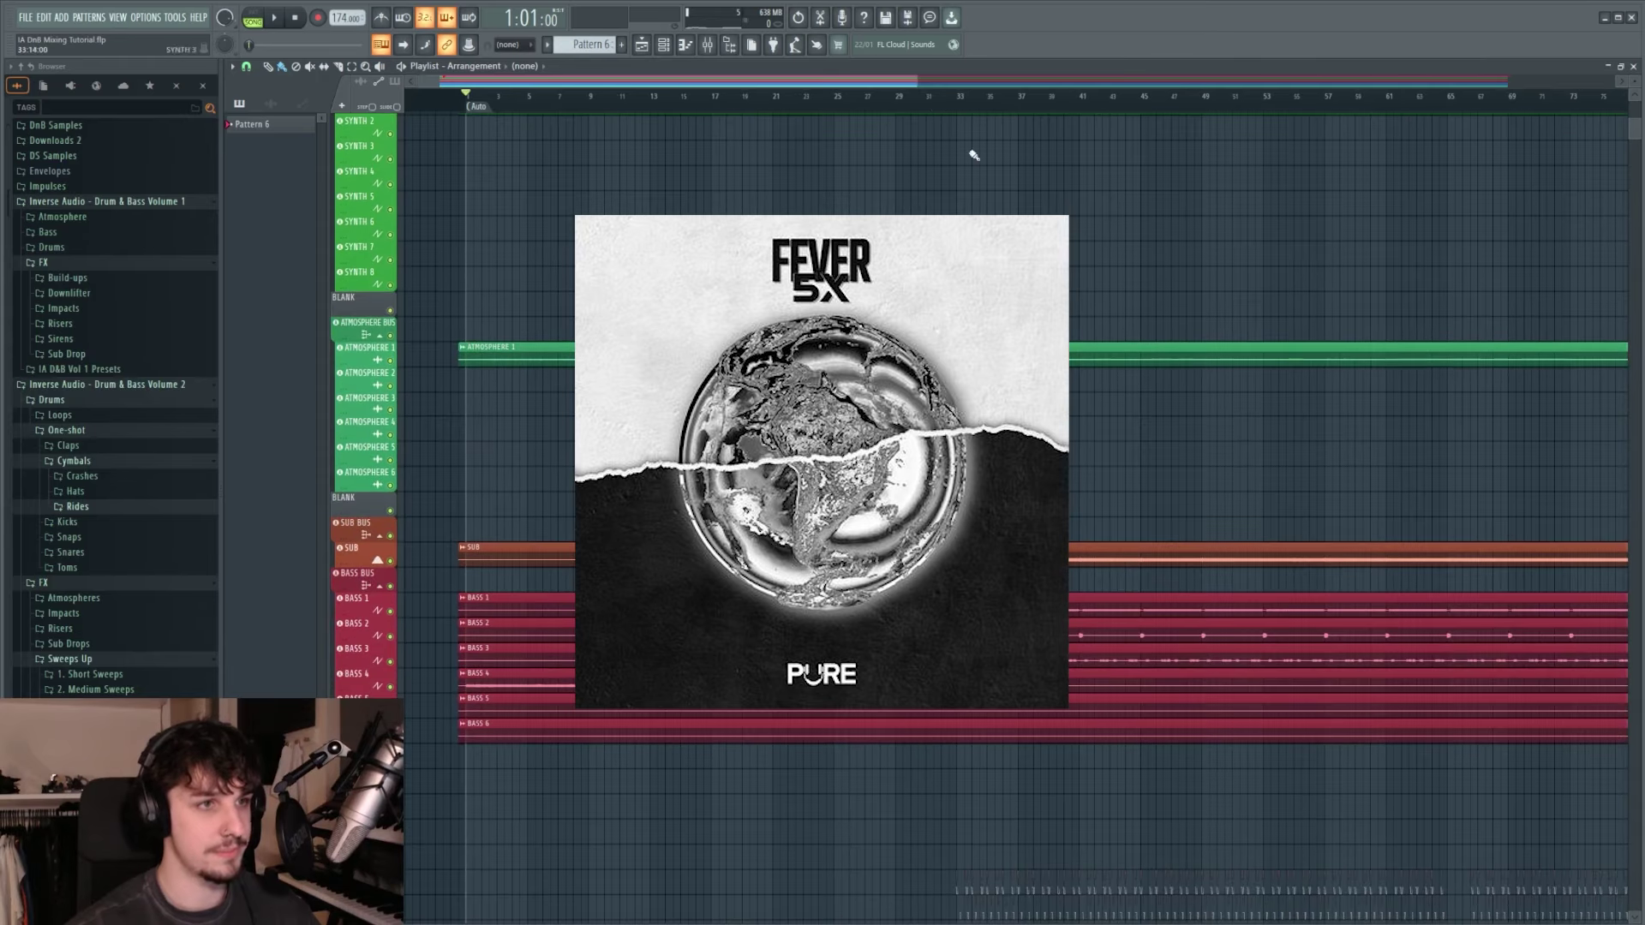
drag(1069, 767, 952, 309)
key(space)
scroll(1004, 463, up, 3)
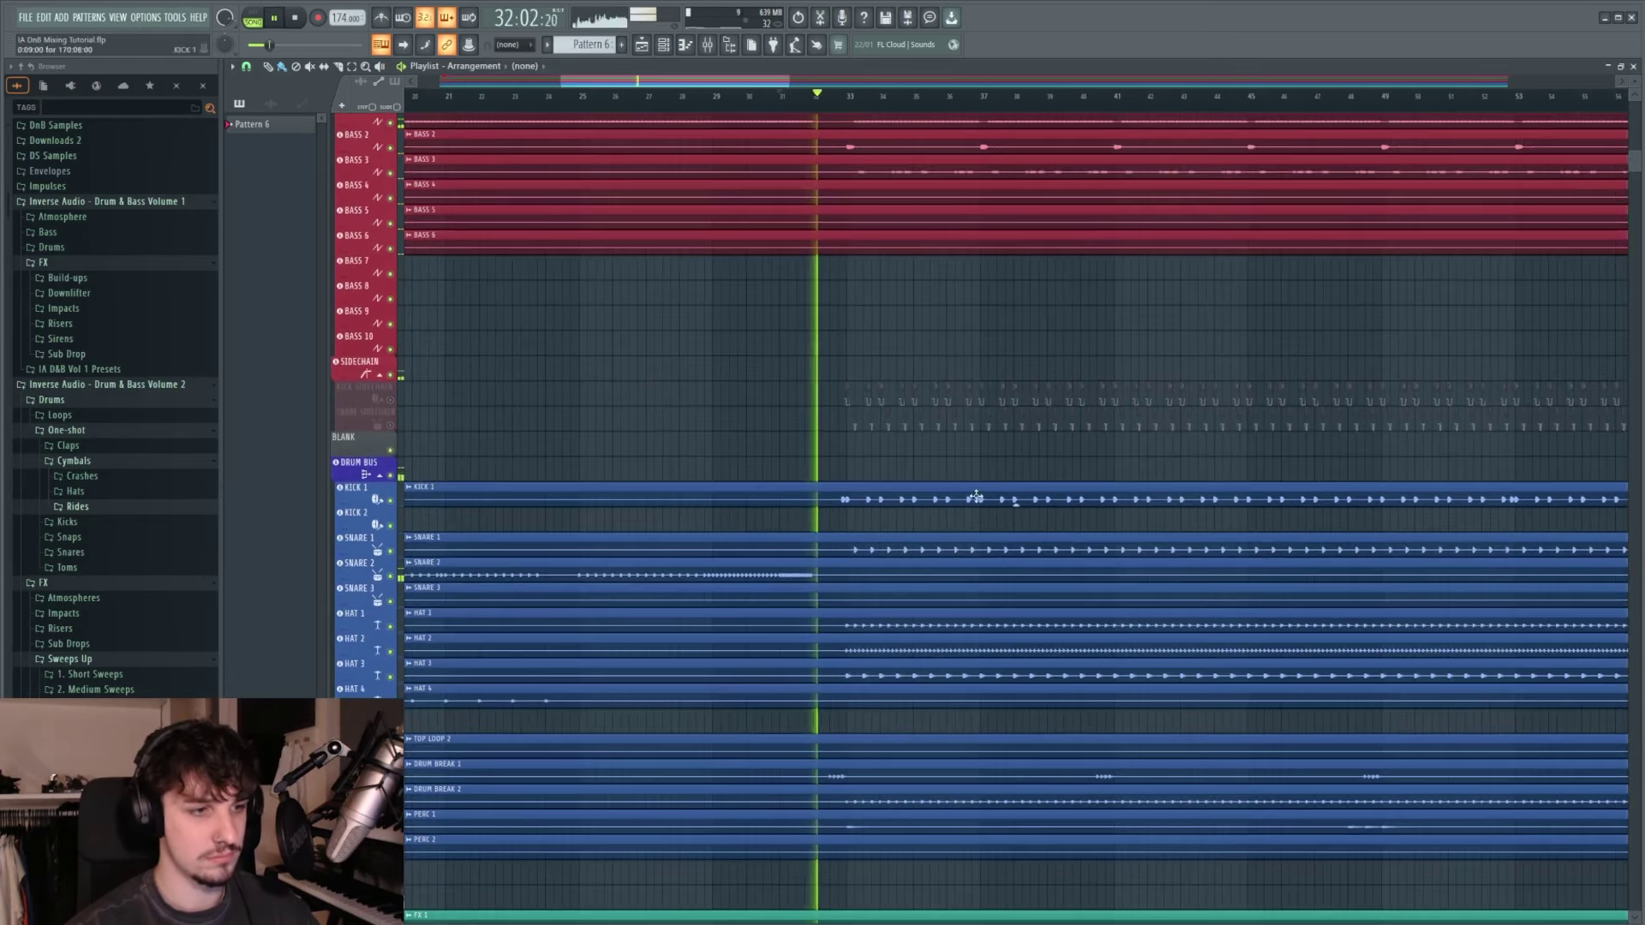
drag(974, 496, 840, 490)
scroll(889, 449, down, 4)
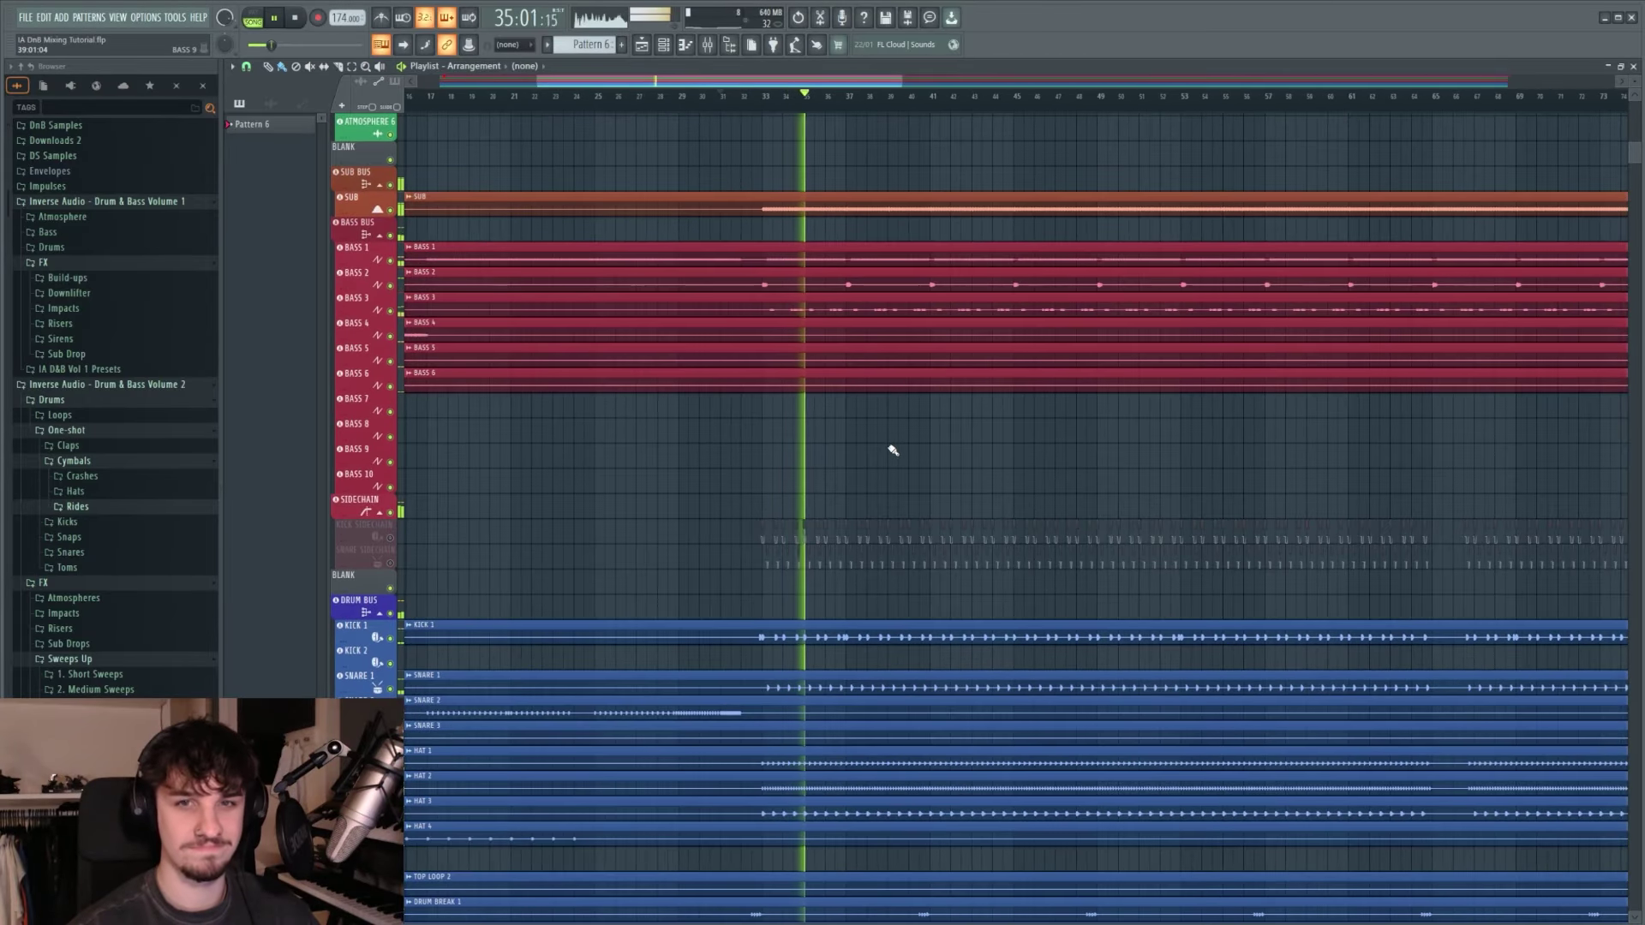
scroll(981, 480, down, 10)
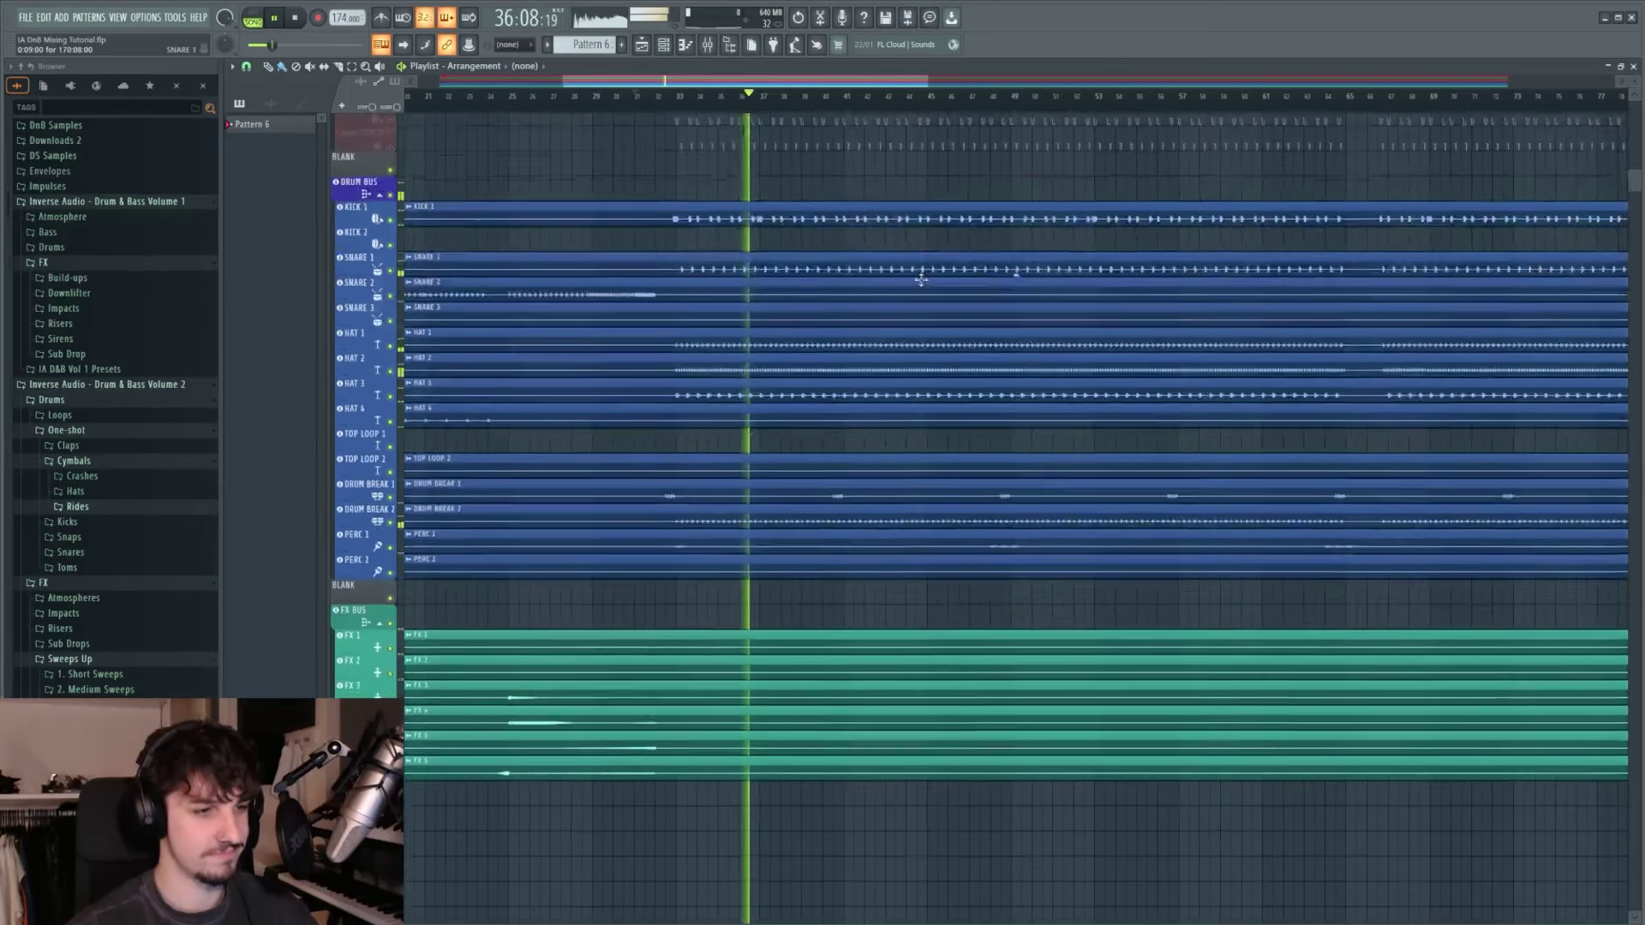
scroll(862, 426, up, 15)
scroll(870, 441, down, 3)
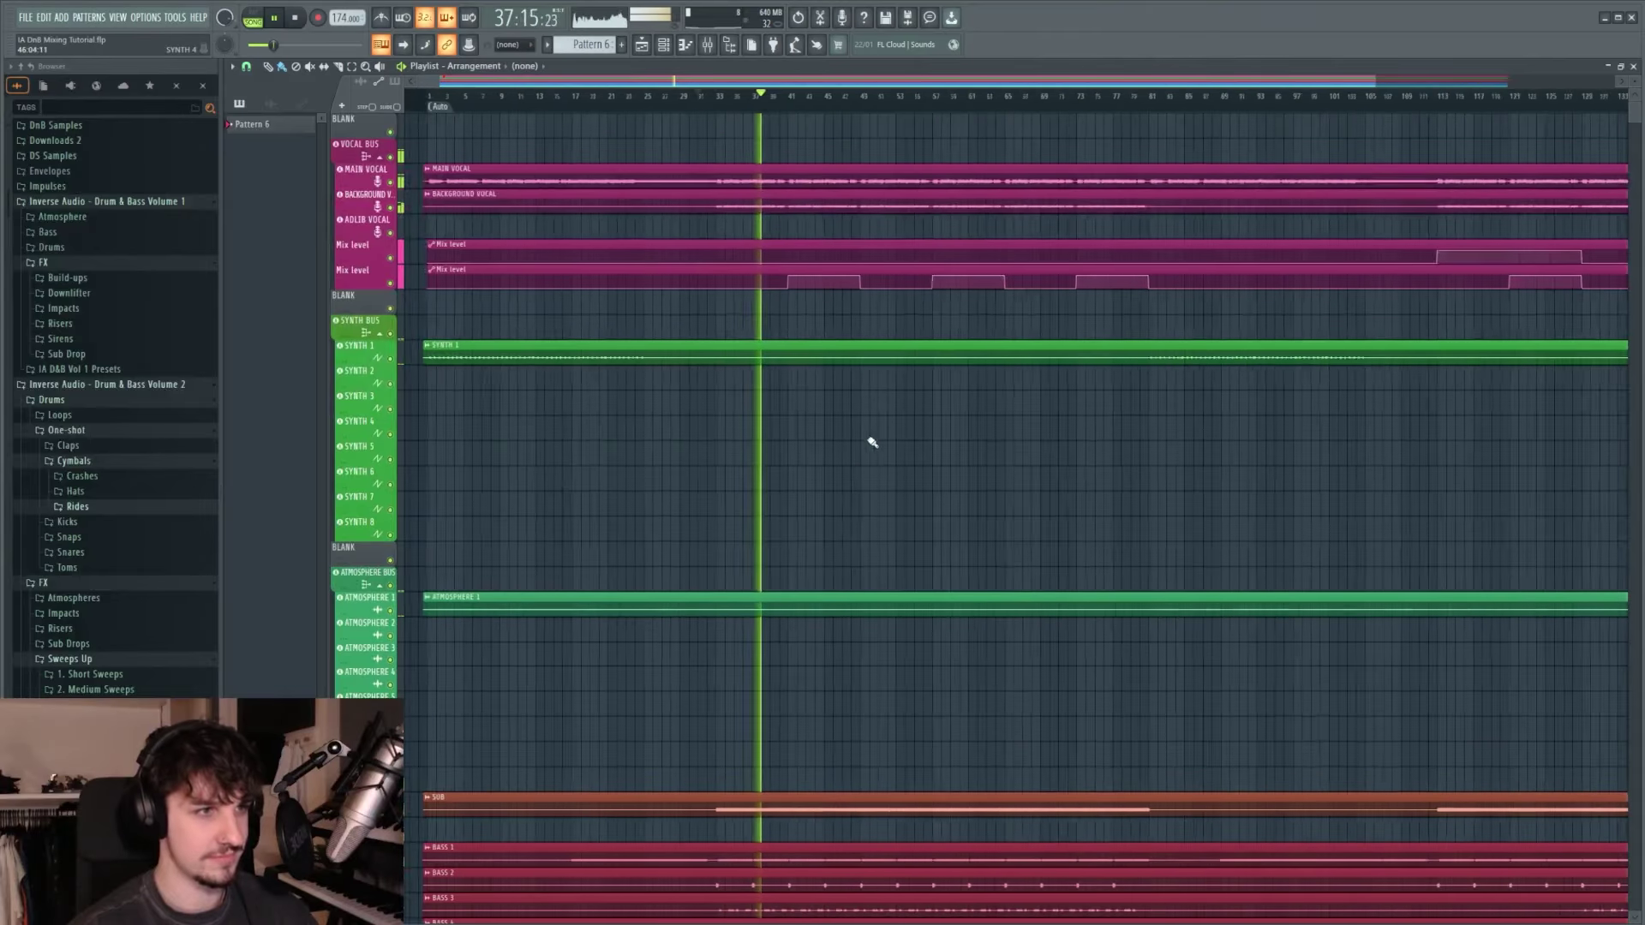
key(space)
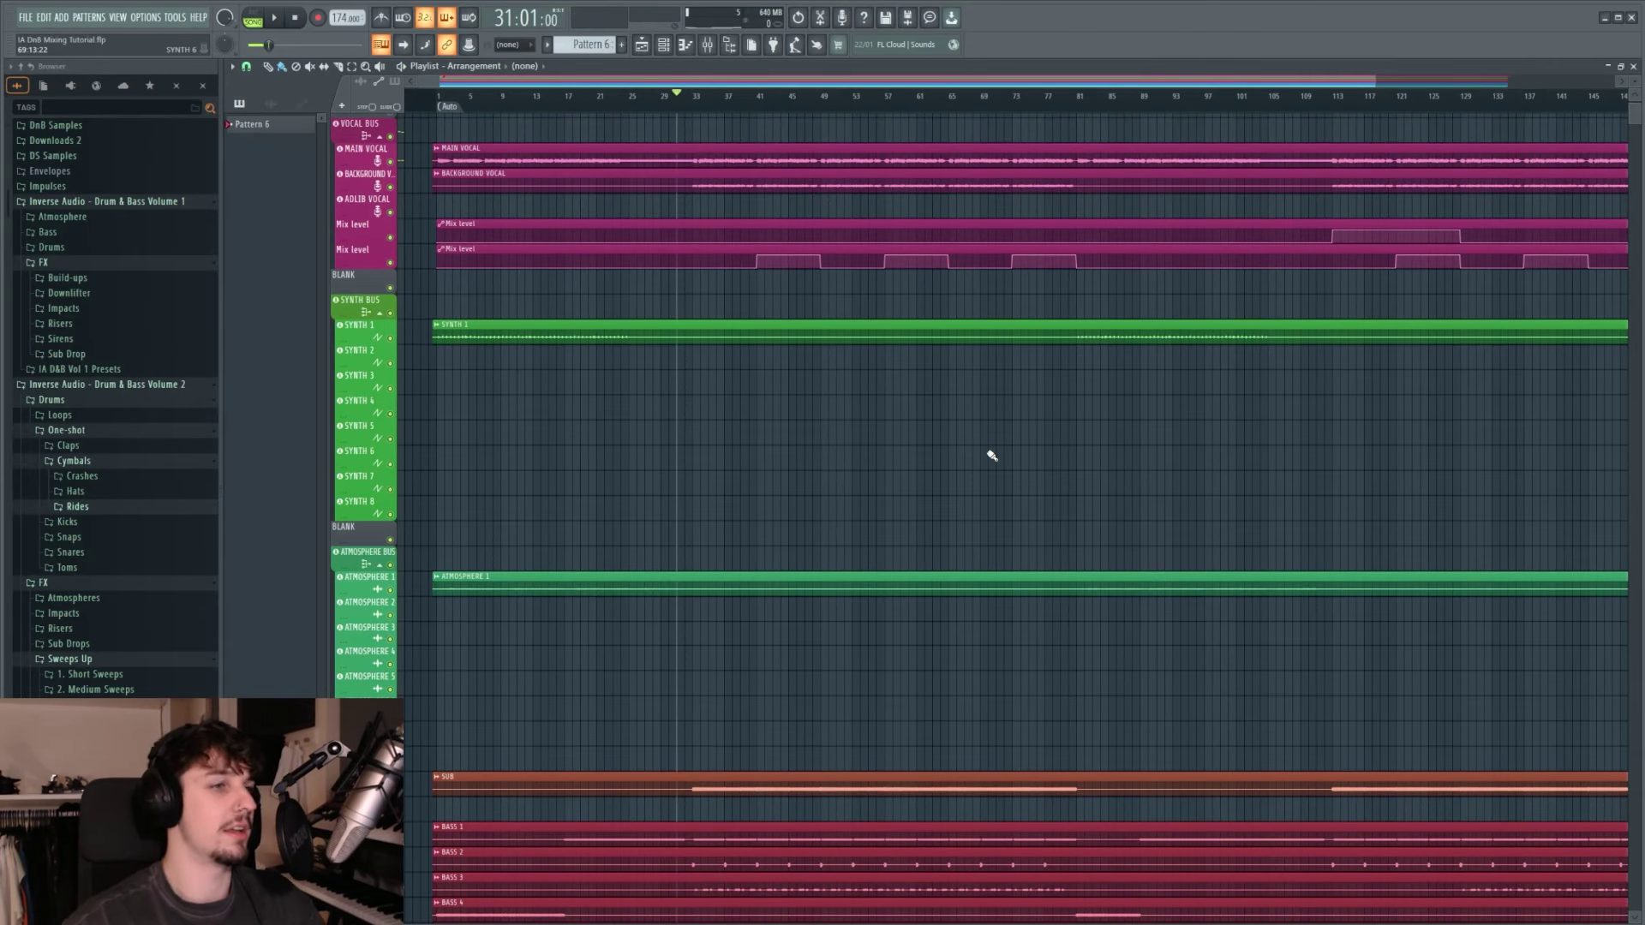
Step: Examine how the project's colour-coded buses and tracks are laid out, from the synths down to the drums
scroll(934, 385, down, 5)
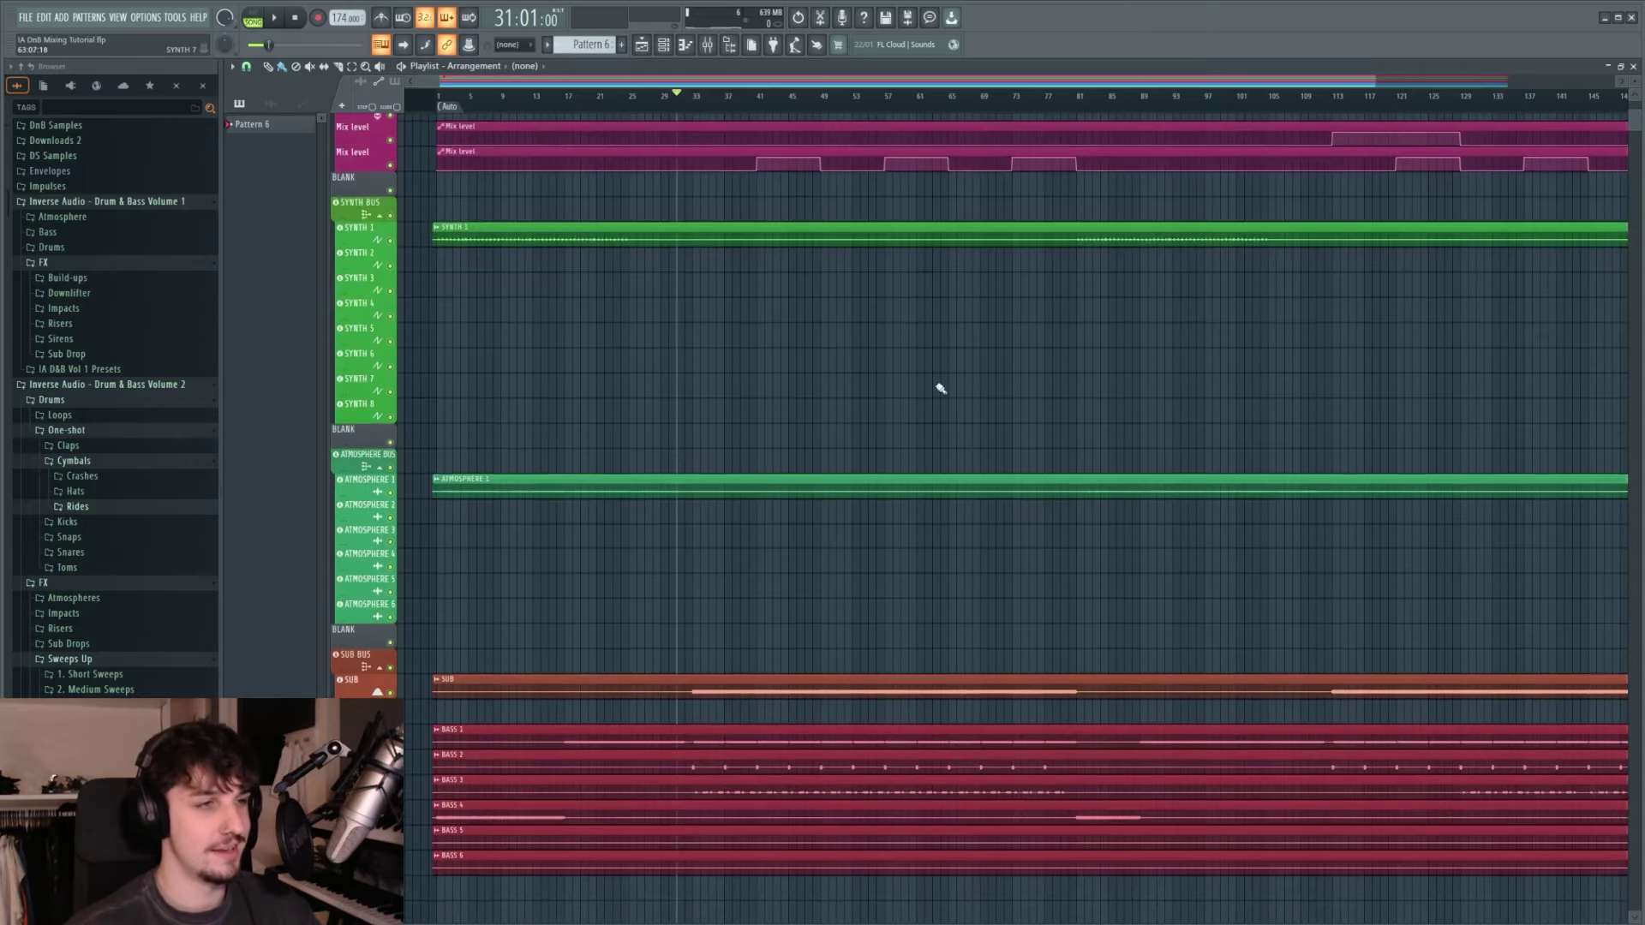
scroll(900, 470, up, 2)
drag(926, 452, 958, 441)
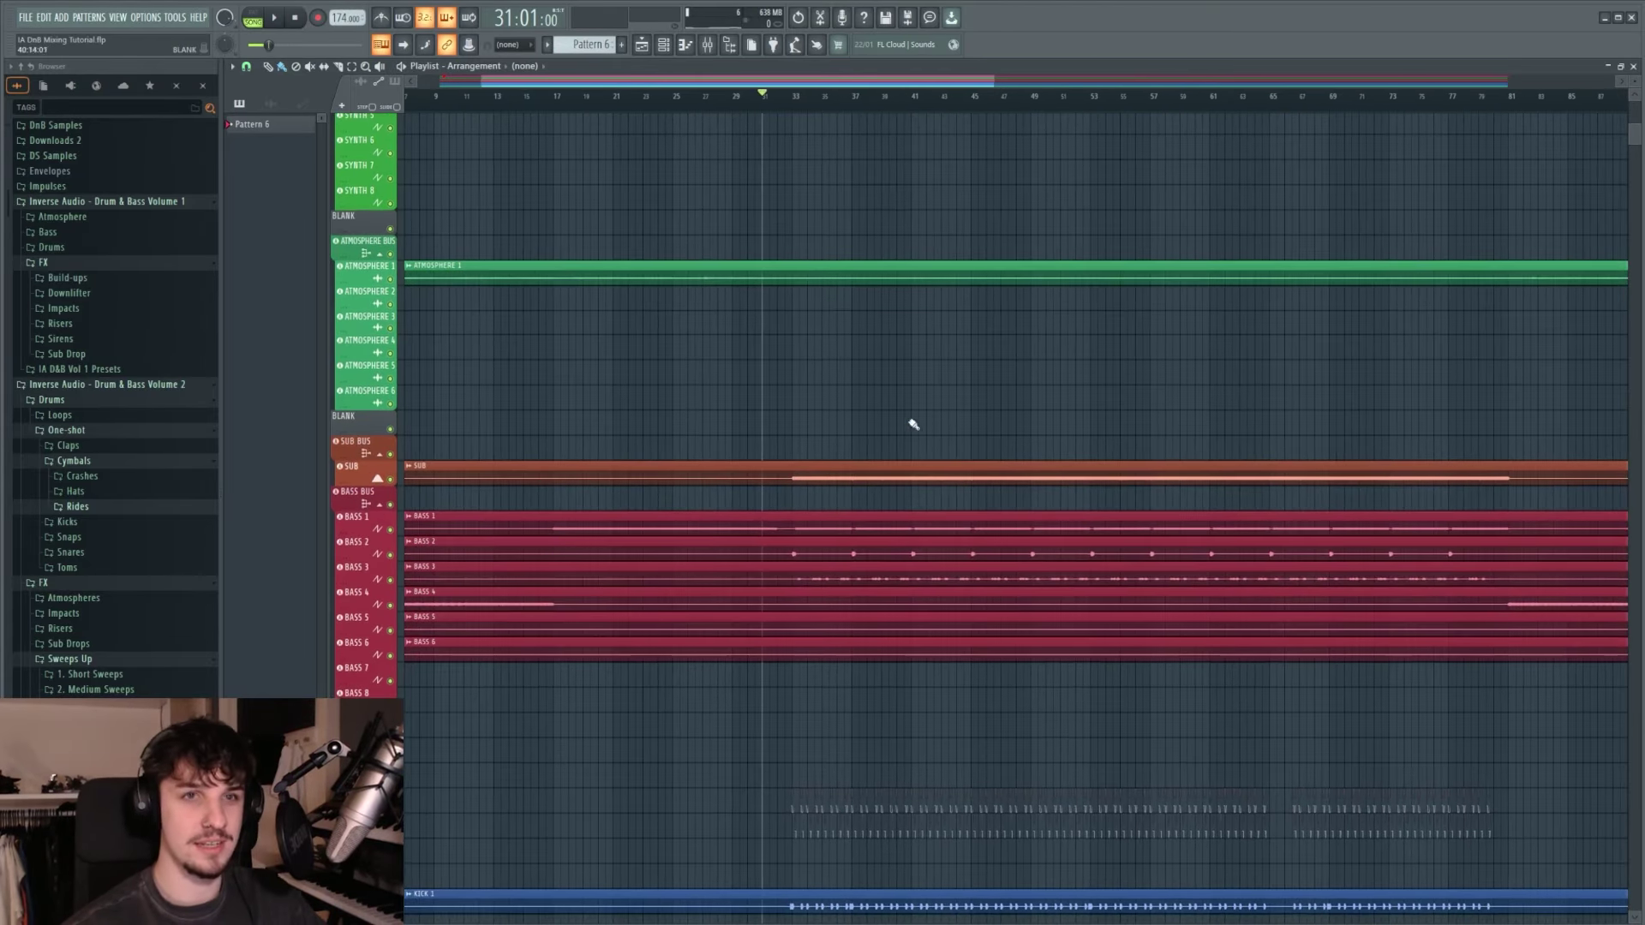
drag(827, 477, 969, 338)
drag(946, 551, 905, 499)
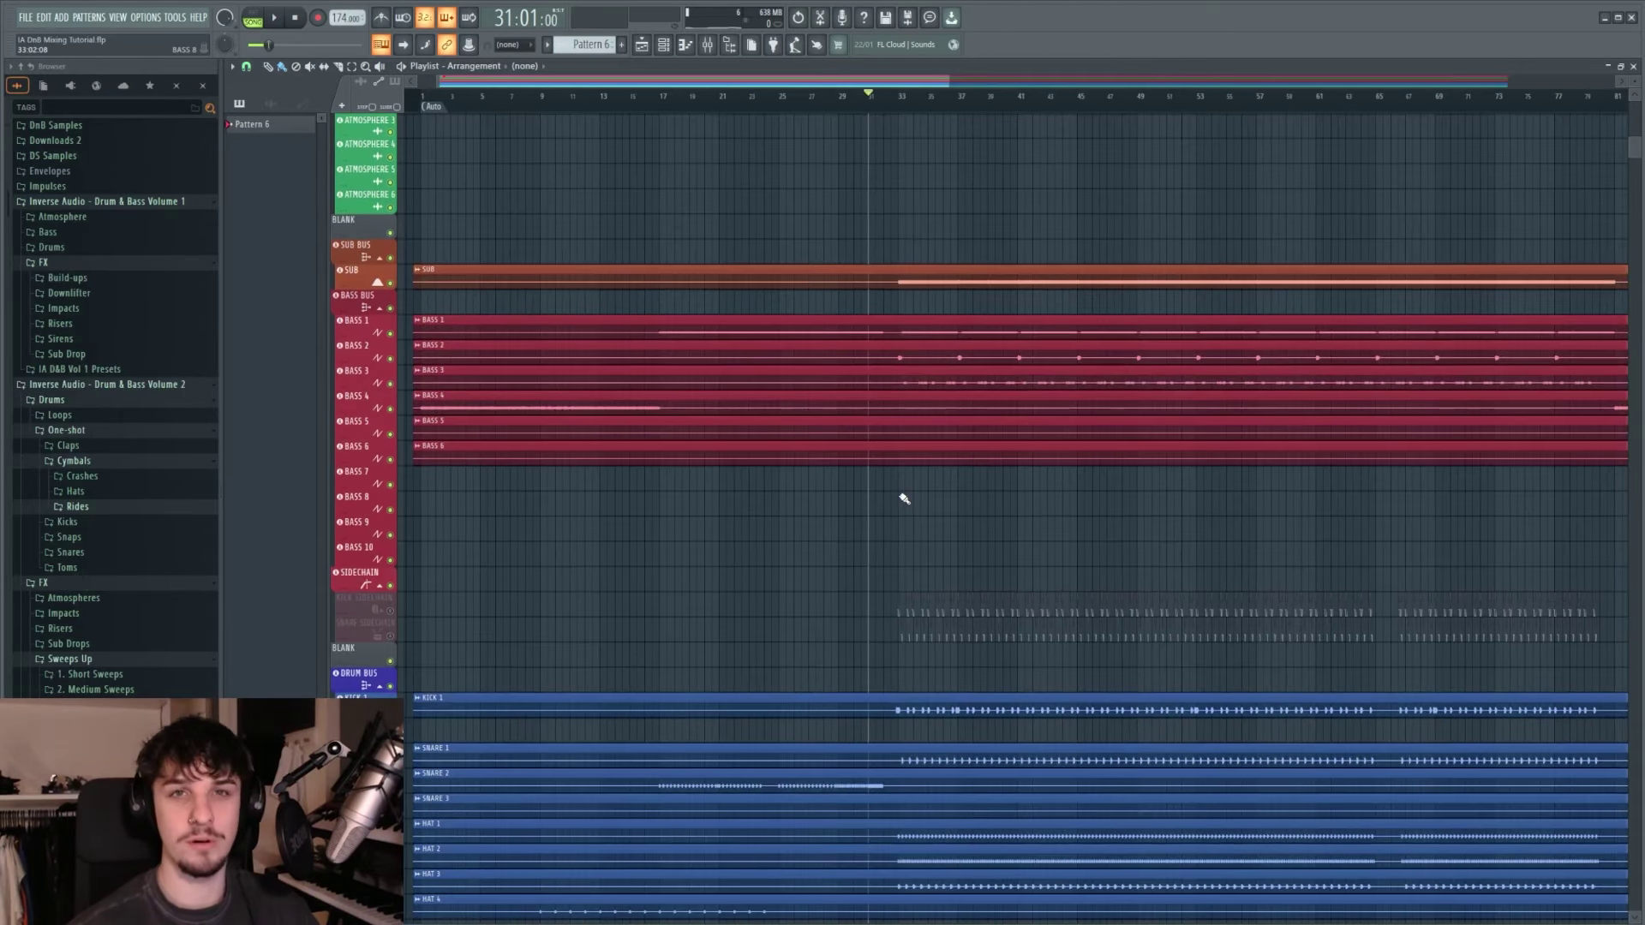
scroll(811, 517, down, 3)
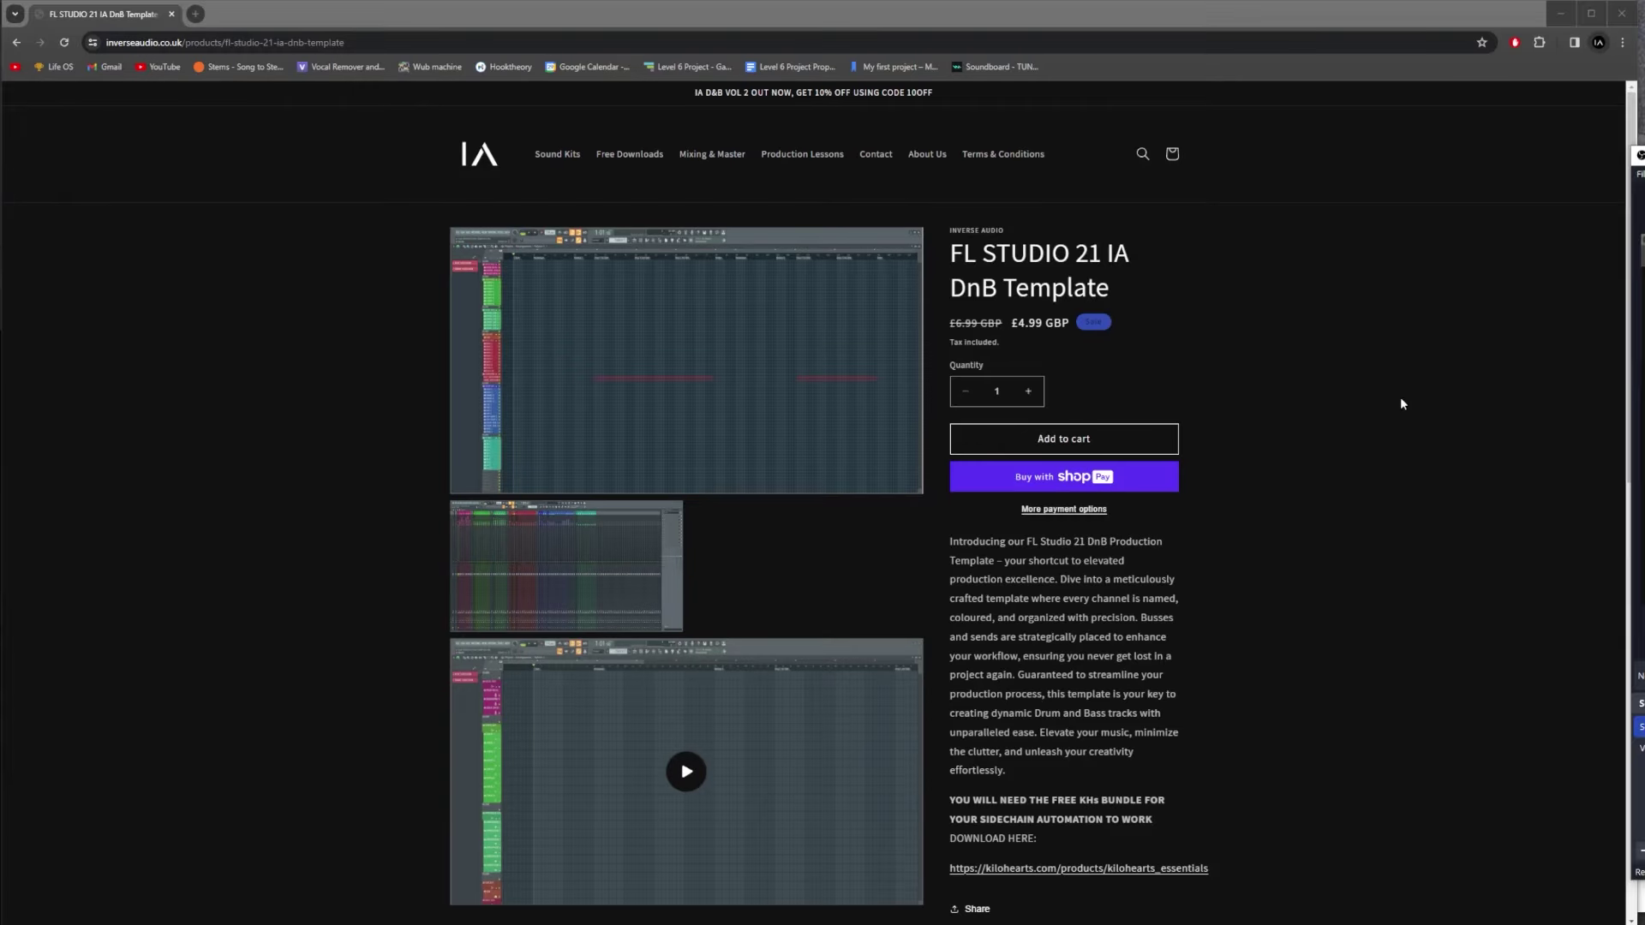
Step: In the web browser, look through the FL Studio 21 IA DnB Template product page and play its preview video
scroll(1212, 341, down, 3)
scroll(1210, 349, down, 1)
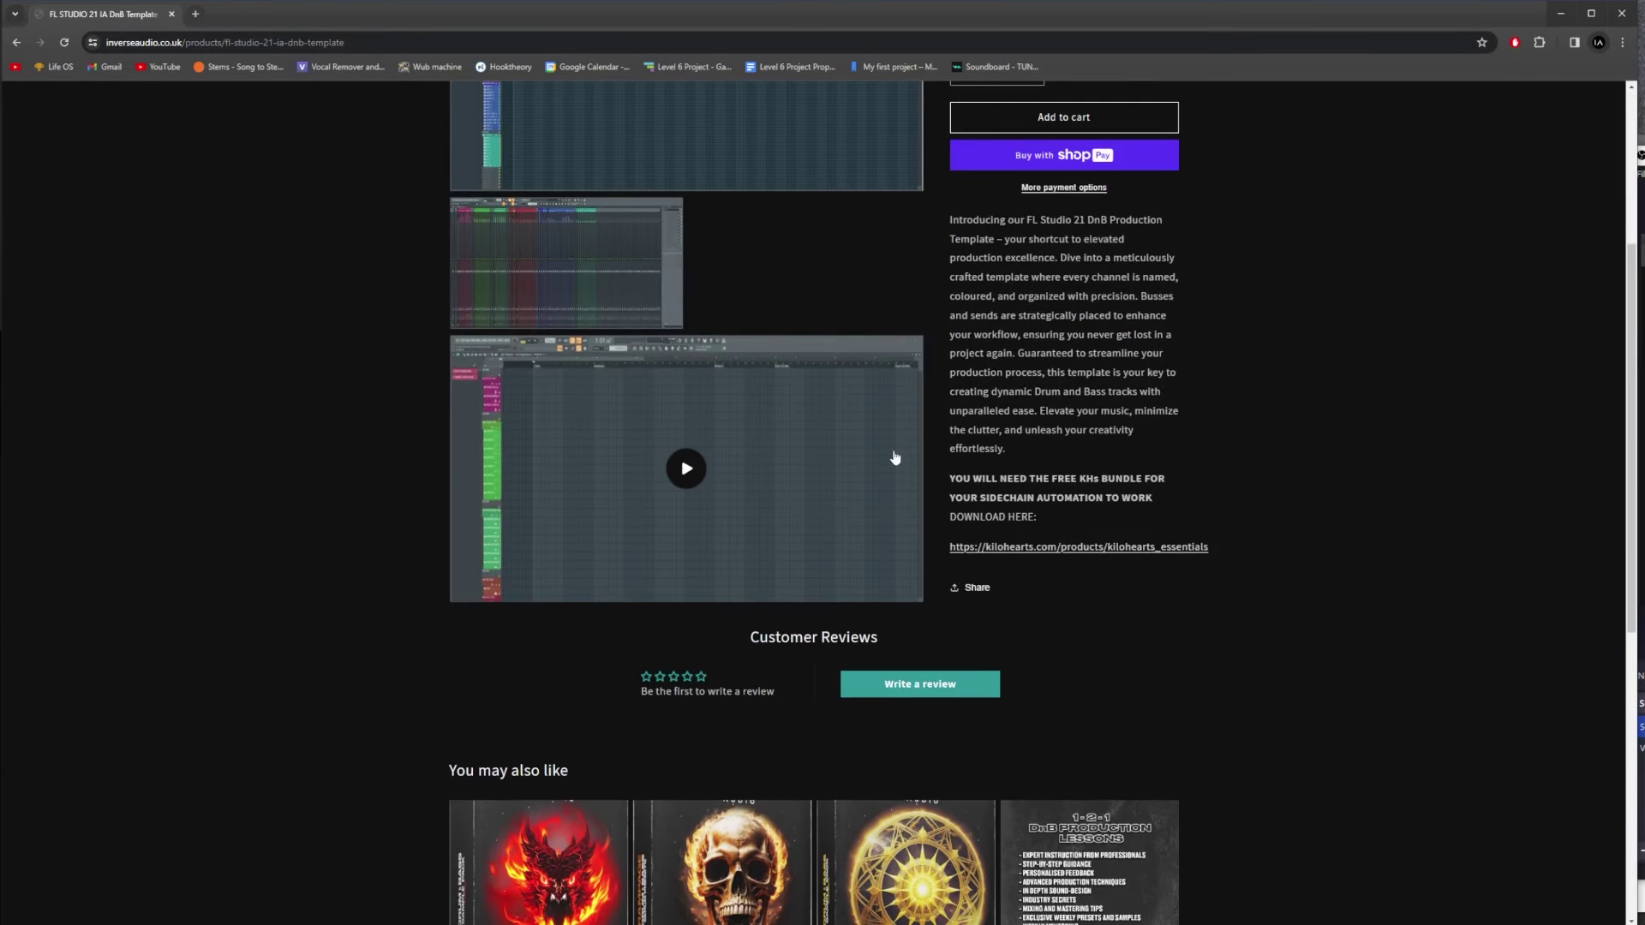
click(684, 469)
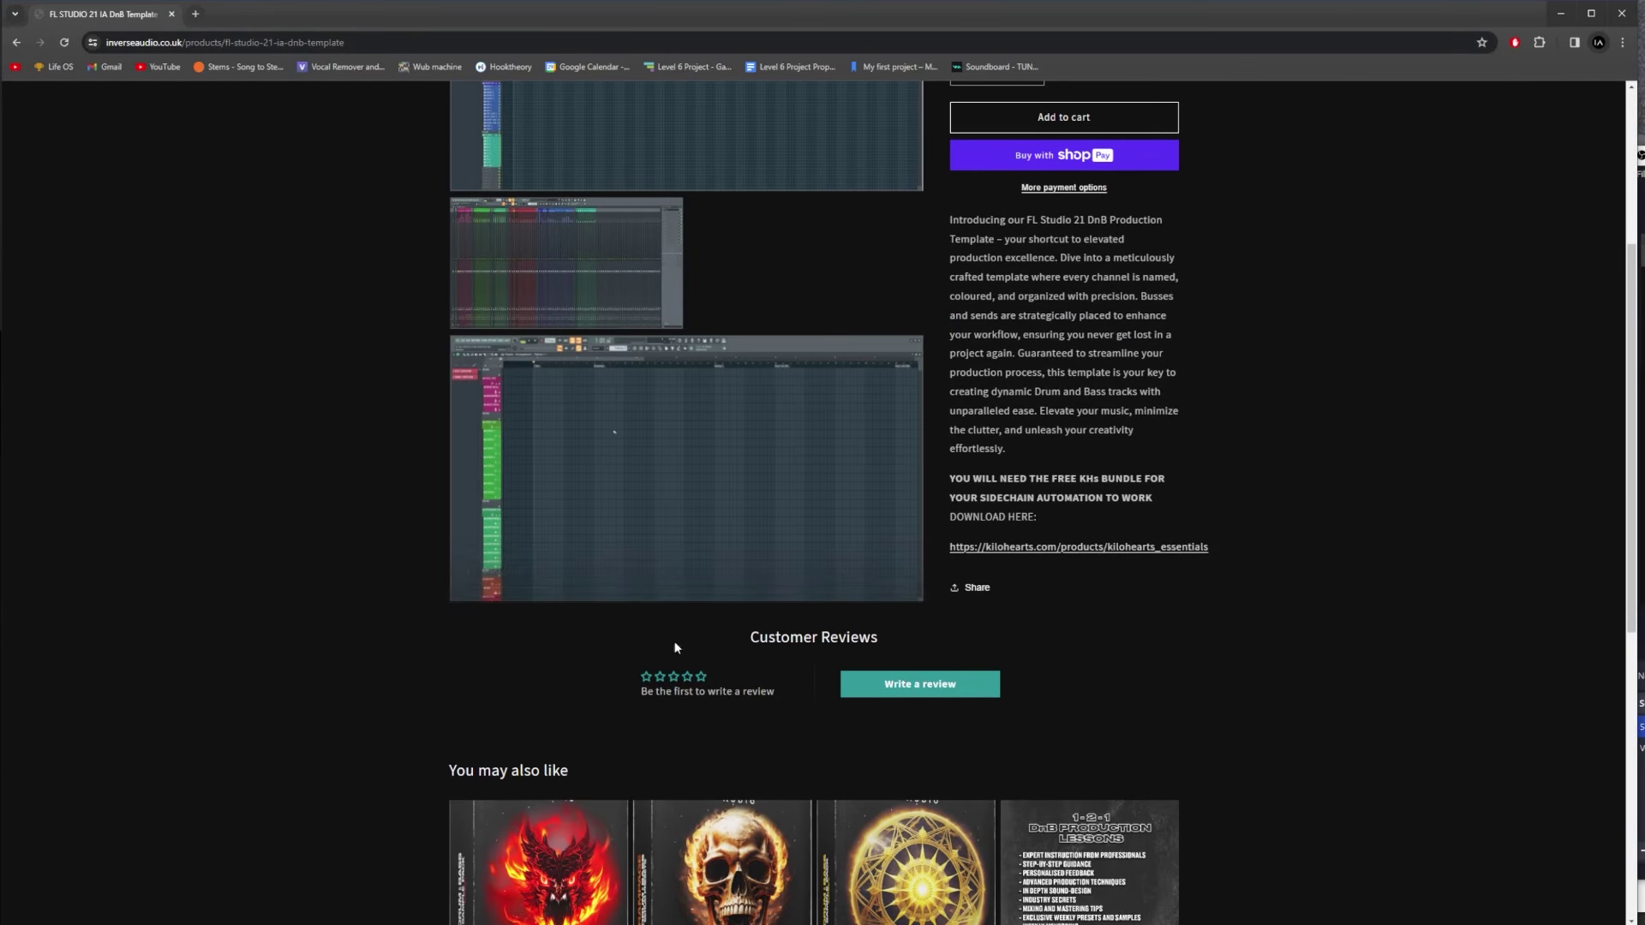
drag(542, 594, 718, 596)
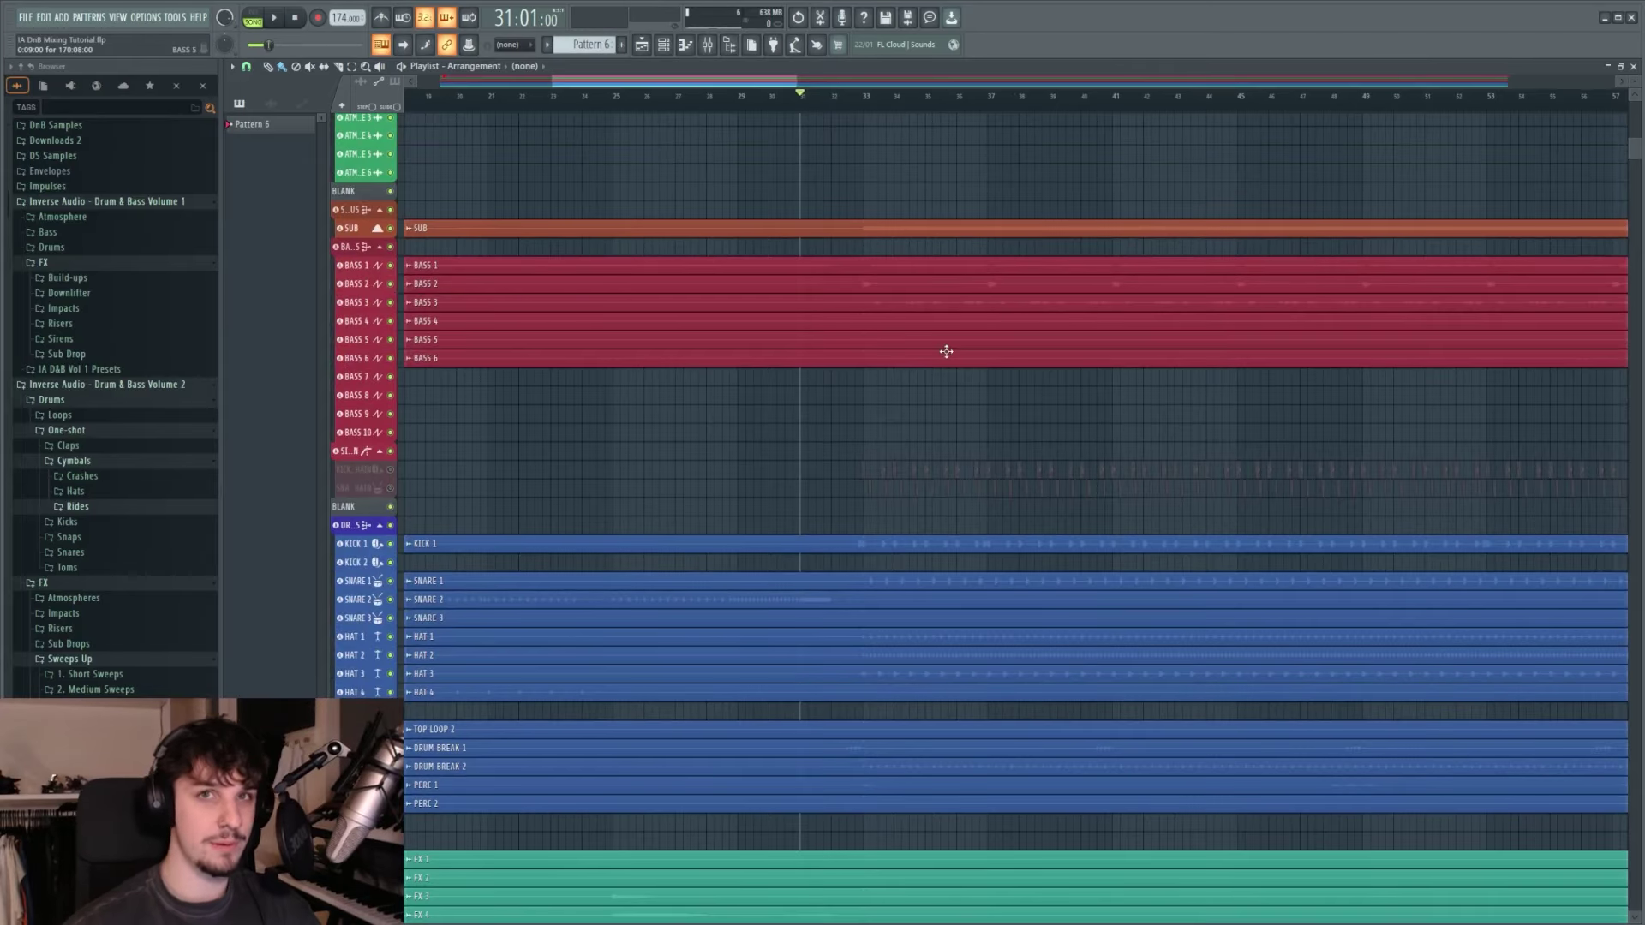
Step: Back in FL Studio, set the playback position to bar 33 and open the mixer
drag(858, 422, 871, 246)
scroll(873, 404, up, 3)
scroll(943, 396, up, 3)
drag(962, 385, 928, 448)
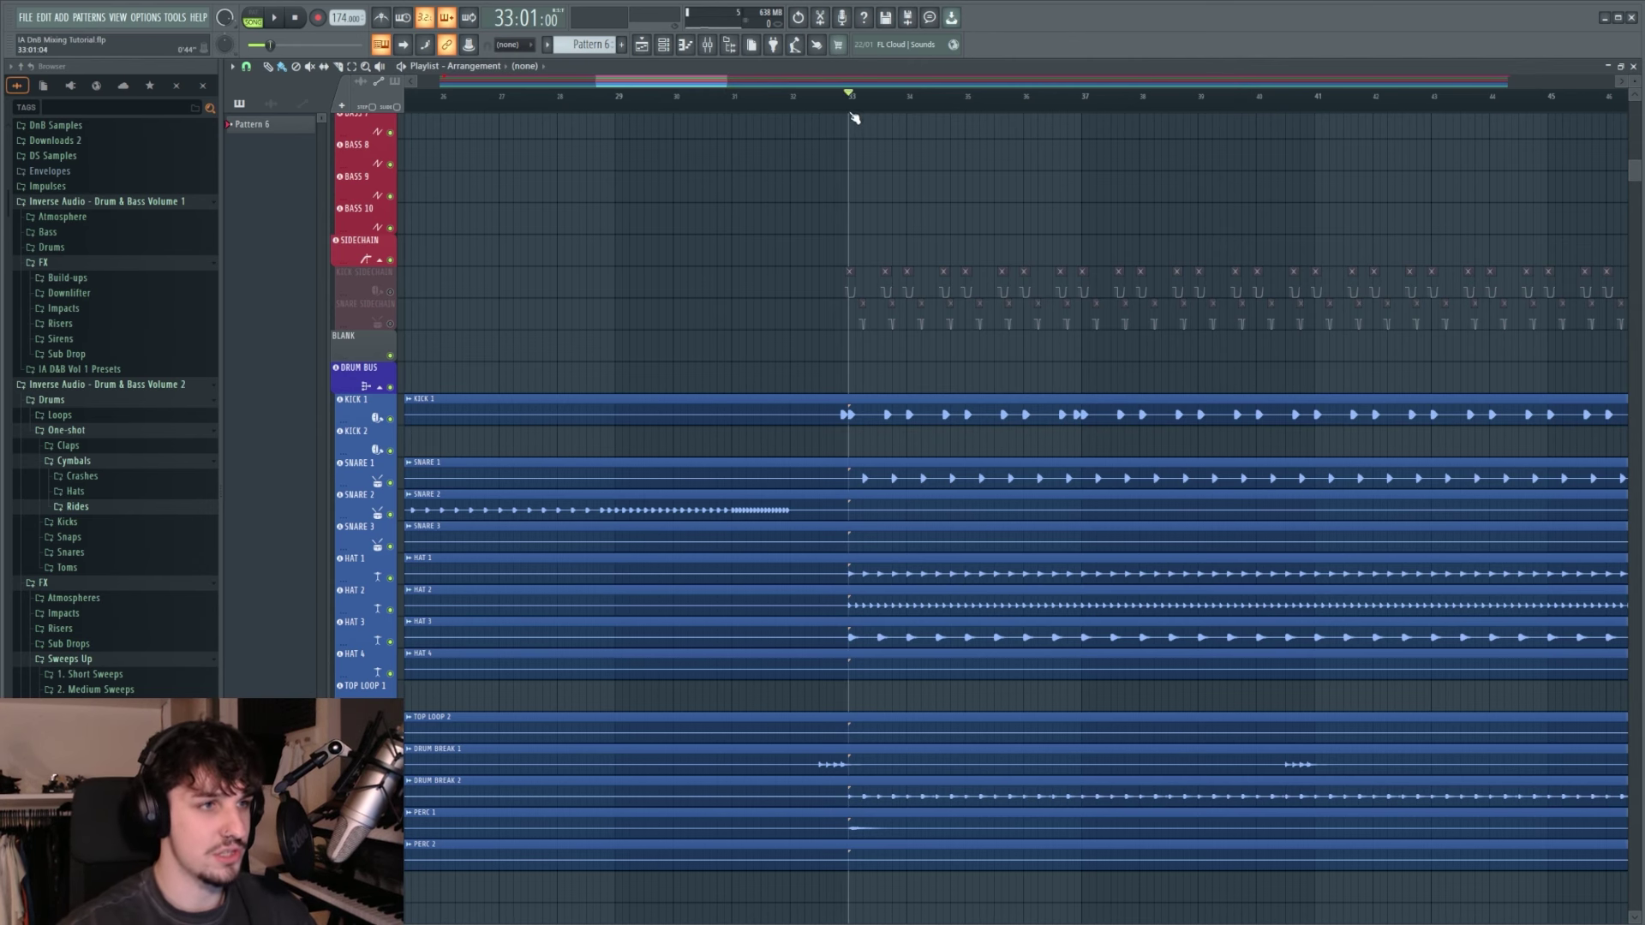
scroll(863, 390, up, 6)
key(F9)
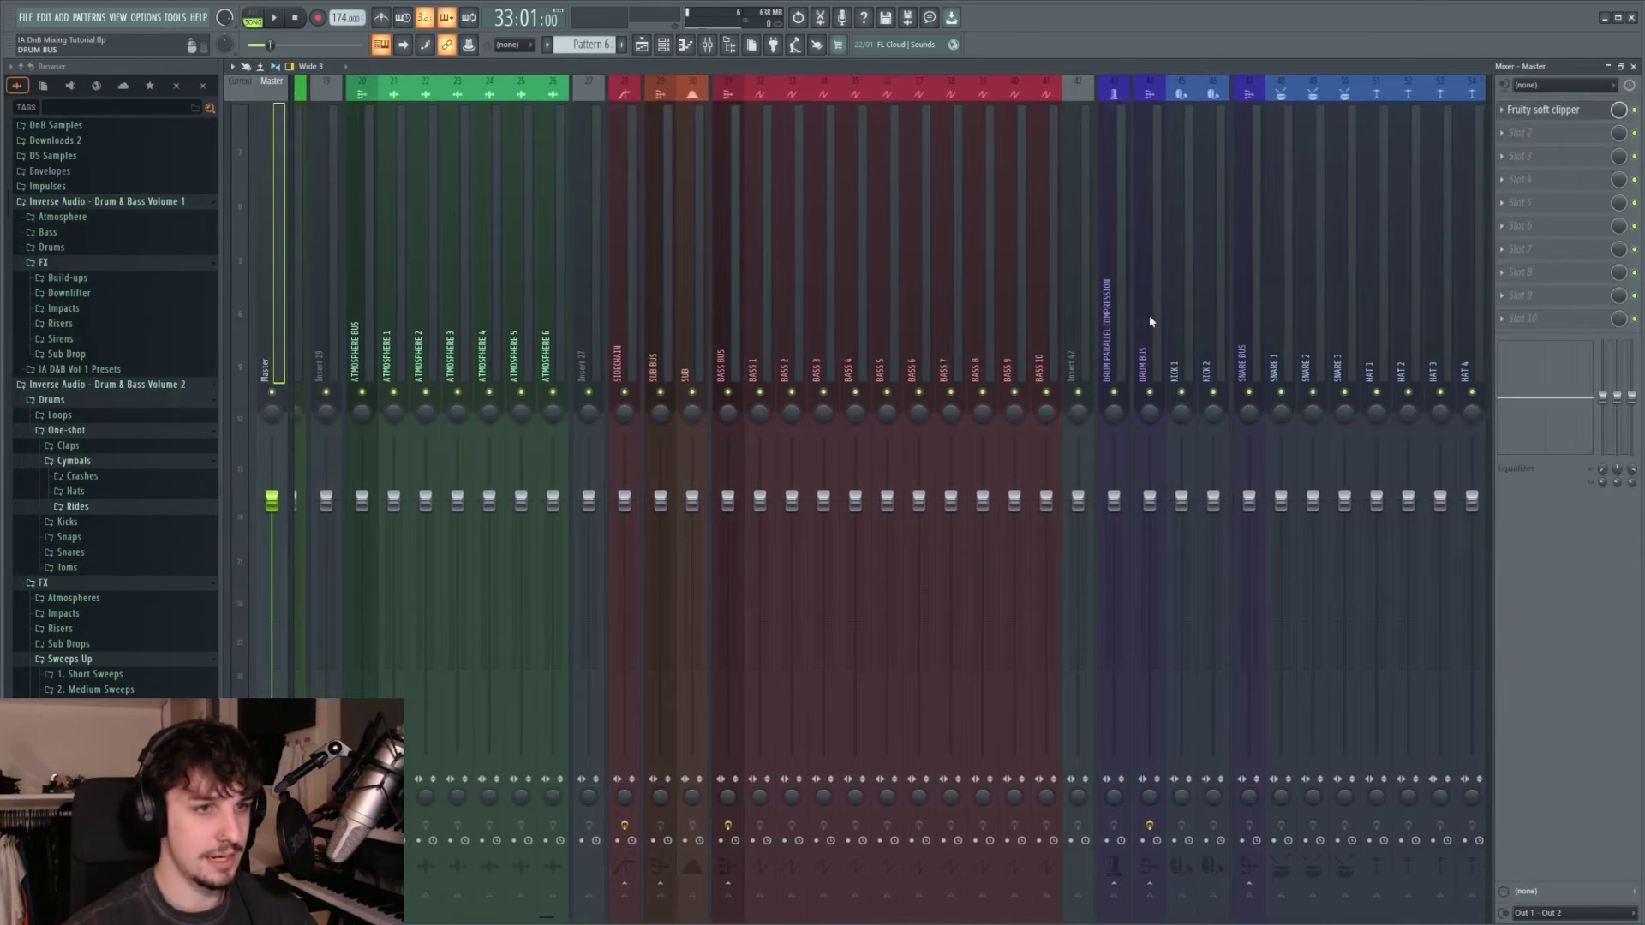
Step: Isolate Kick 1 during playback and raise its mixer level to about 1.4 dB
scroll(1149, 318, down, 5)
click(713, 399)
scroll(713, 398, up, 4)
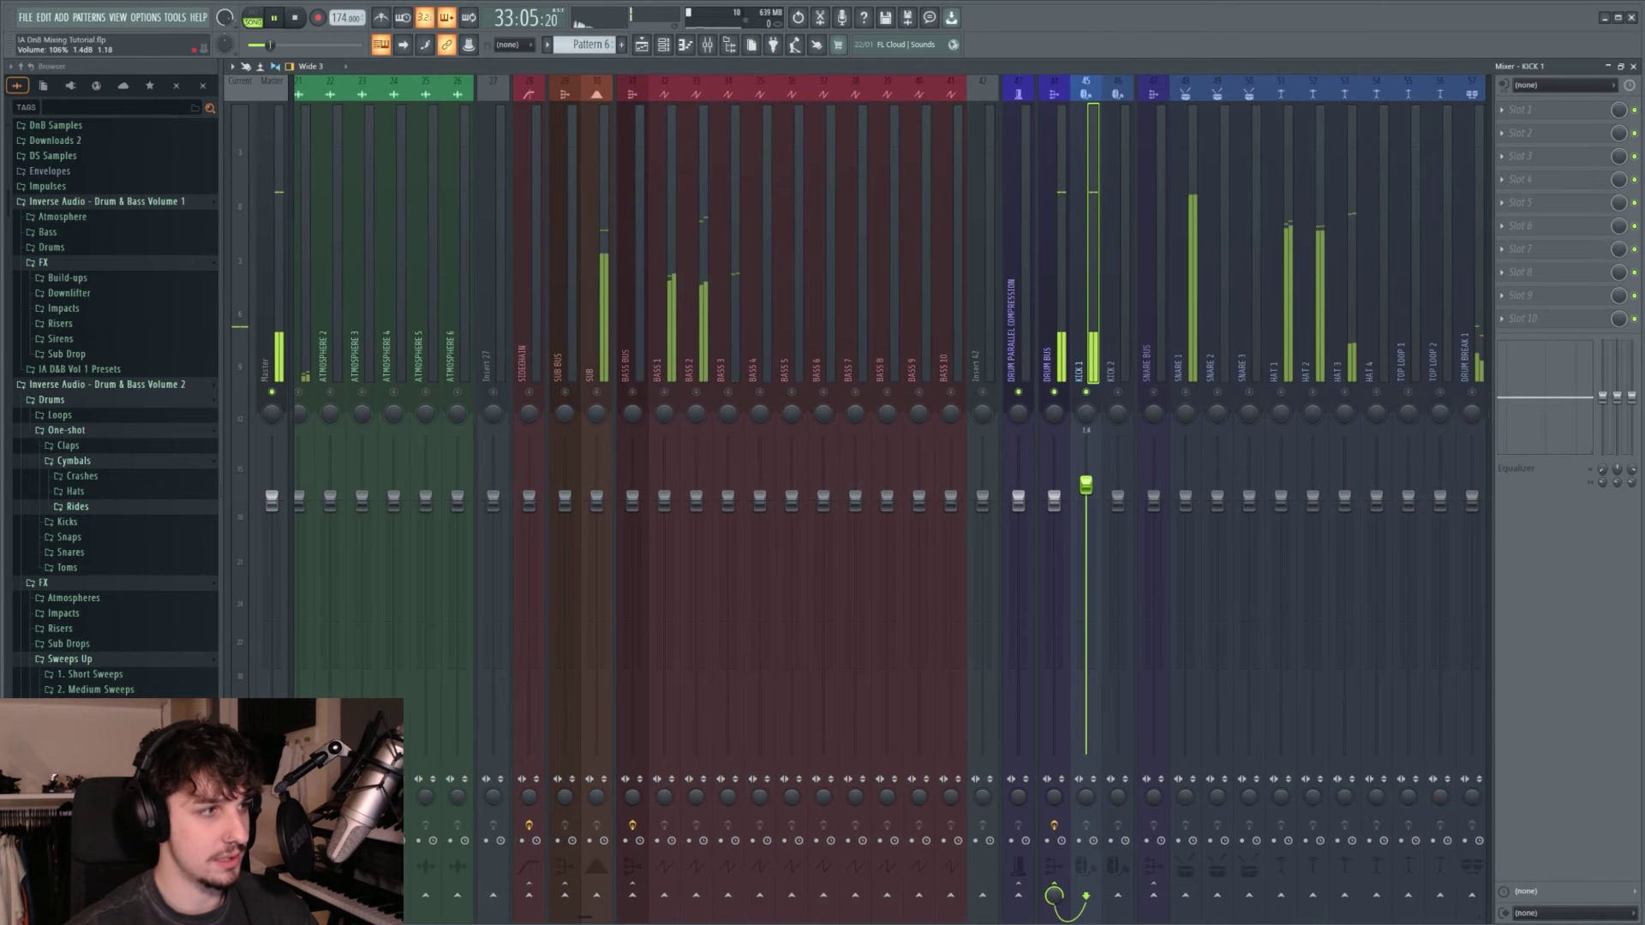
Step: Enable Snare 1 with its bus and raise its level to about 1.5 dB
click(1187, 340)
scroll(1210, 347, down, 1)
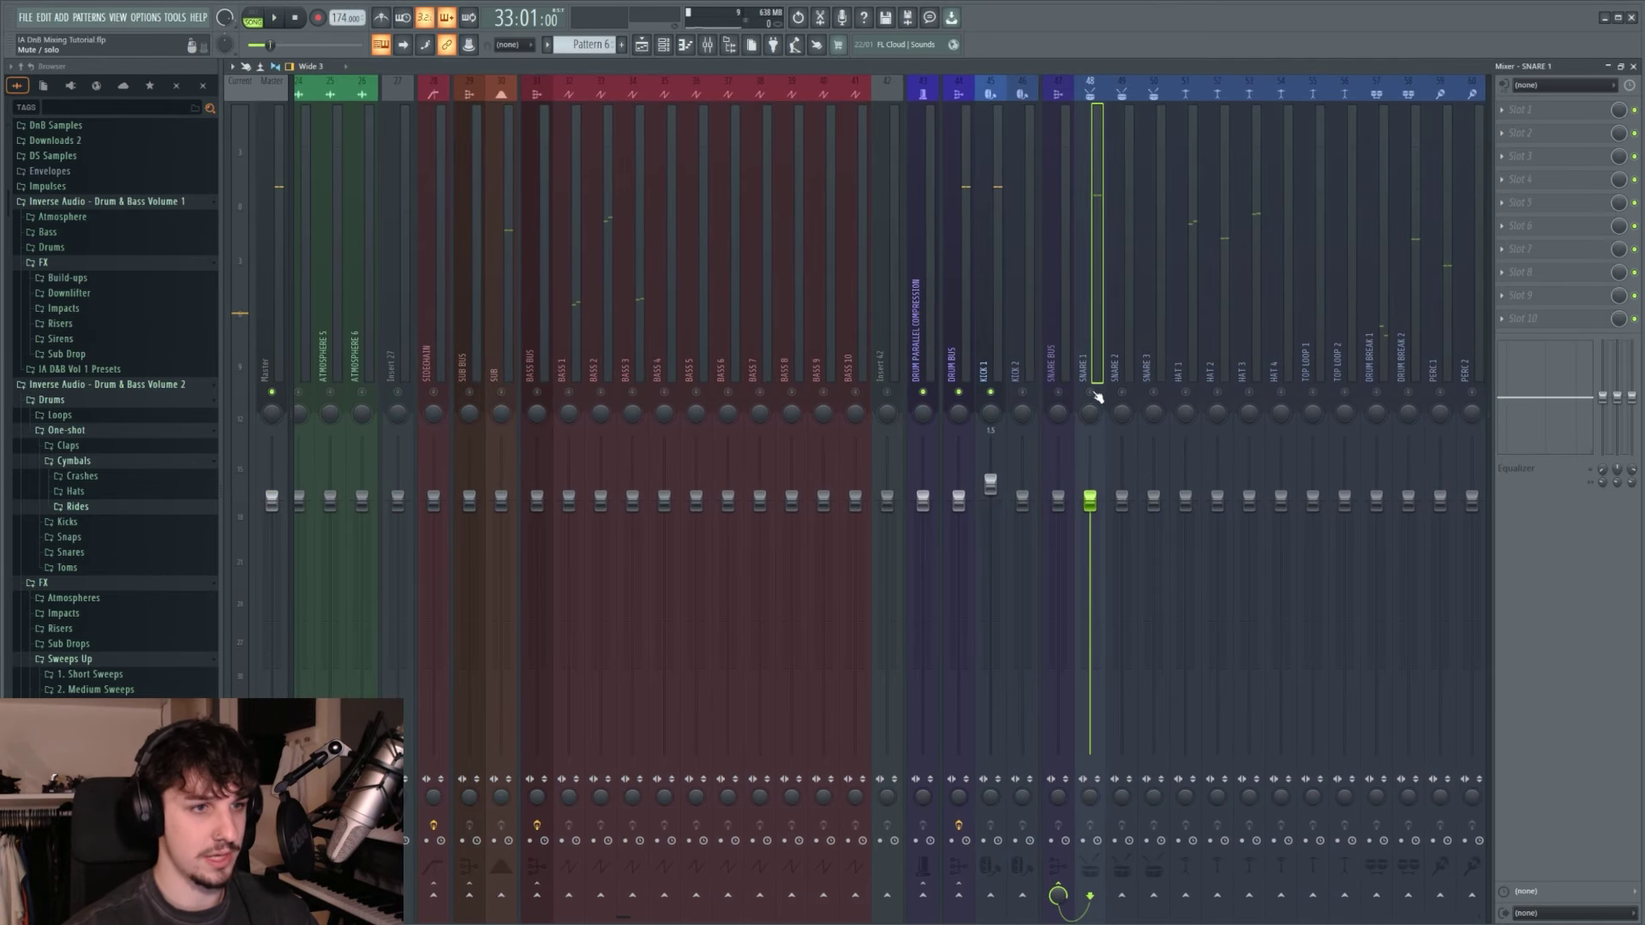
drag(1106, 501, 1103, 485)
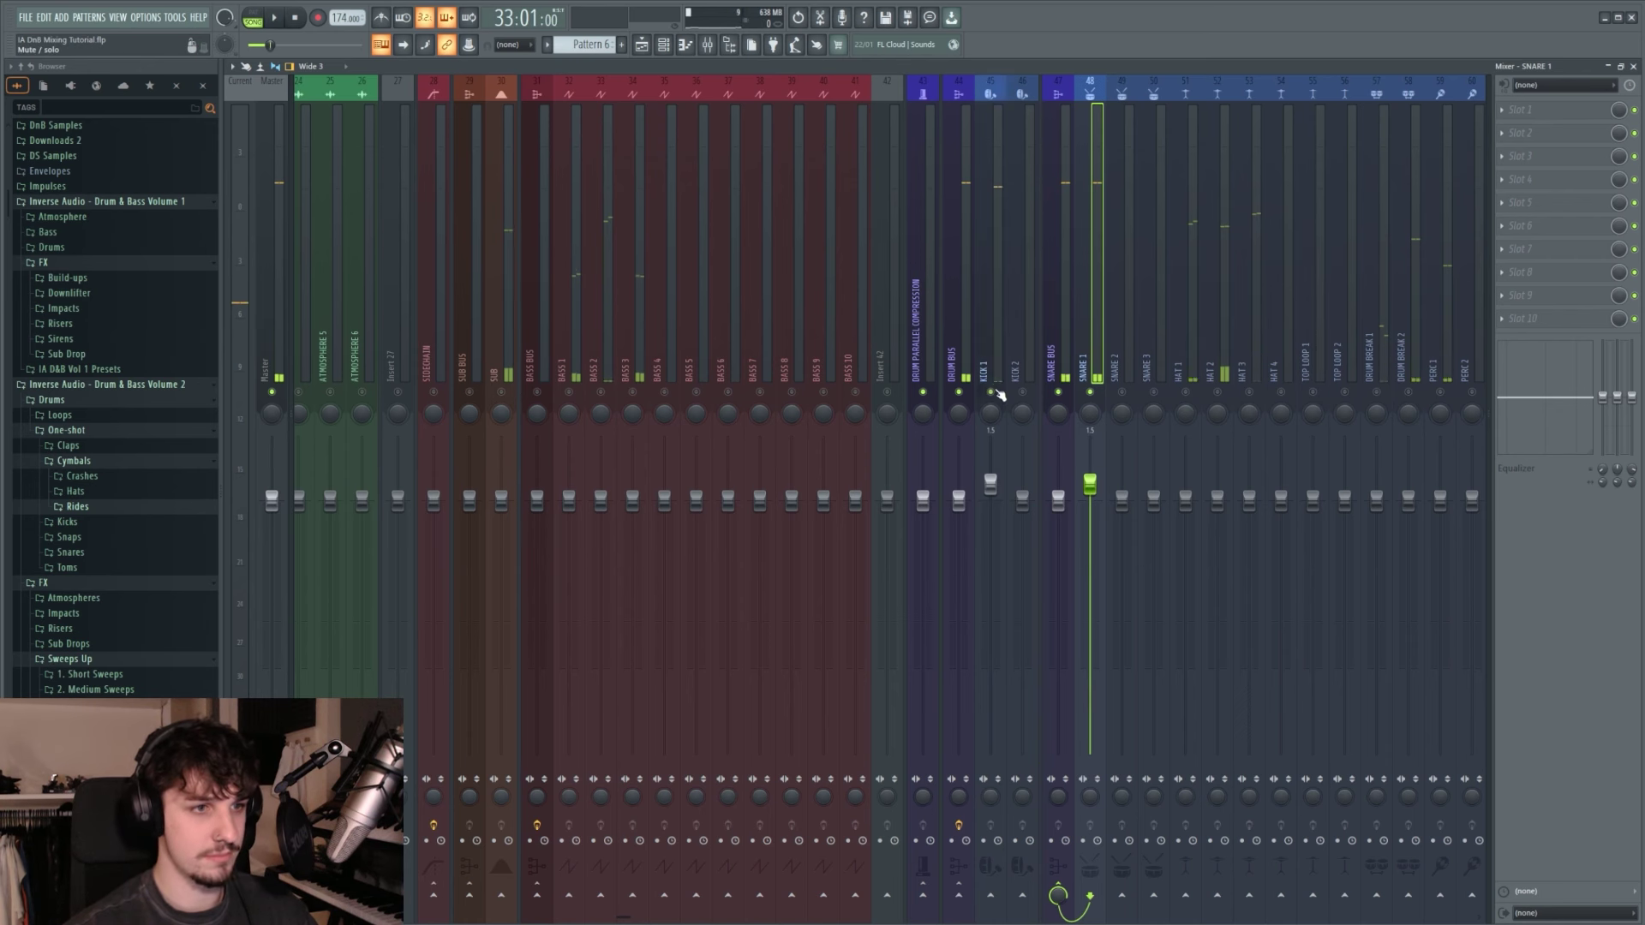
Step: Set the Sub level to 3.0 dB and enable the Sidechain track so the sub can be heard in playback
click(997, 334)
scroll(1019, 317, down, 2)
scroll(1045, 310, up, 3)
scroll(880, 334, up, 2)
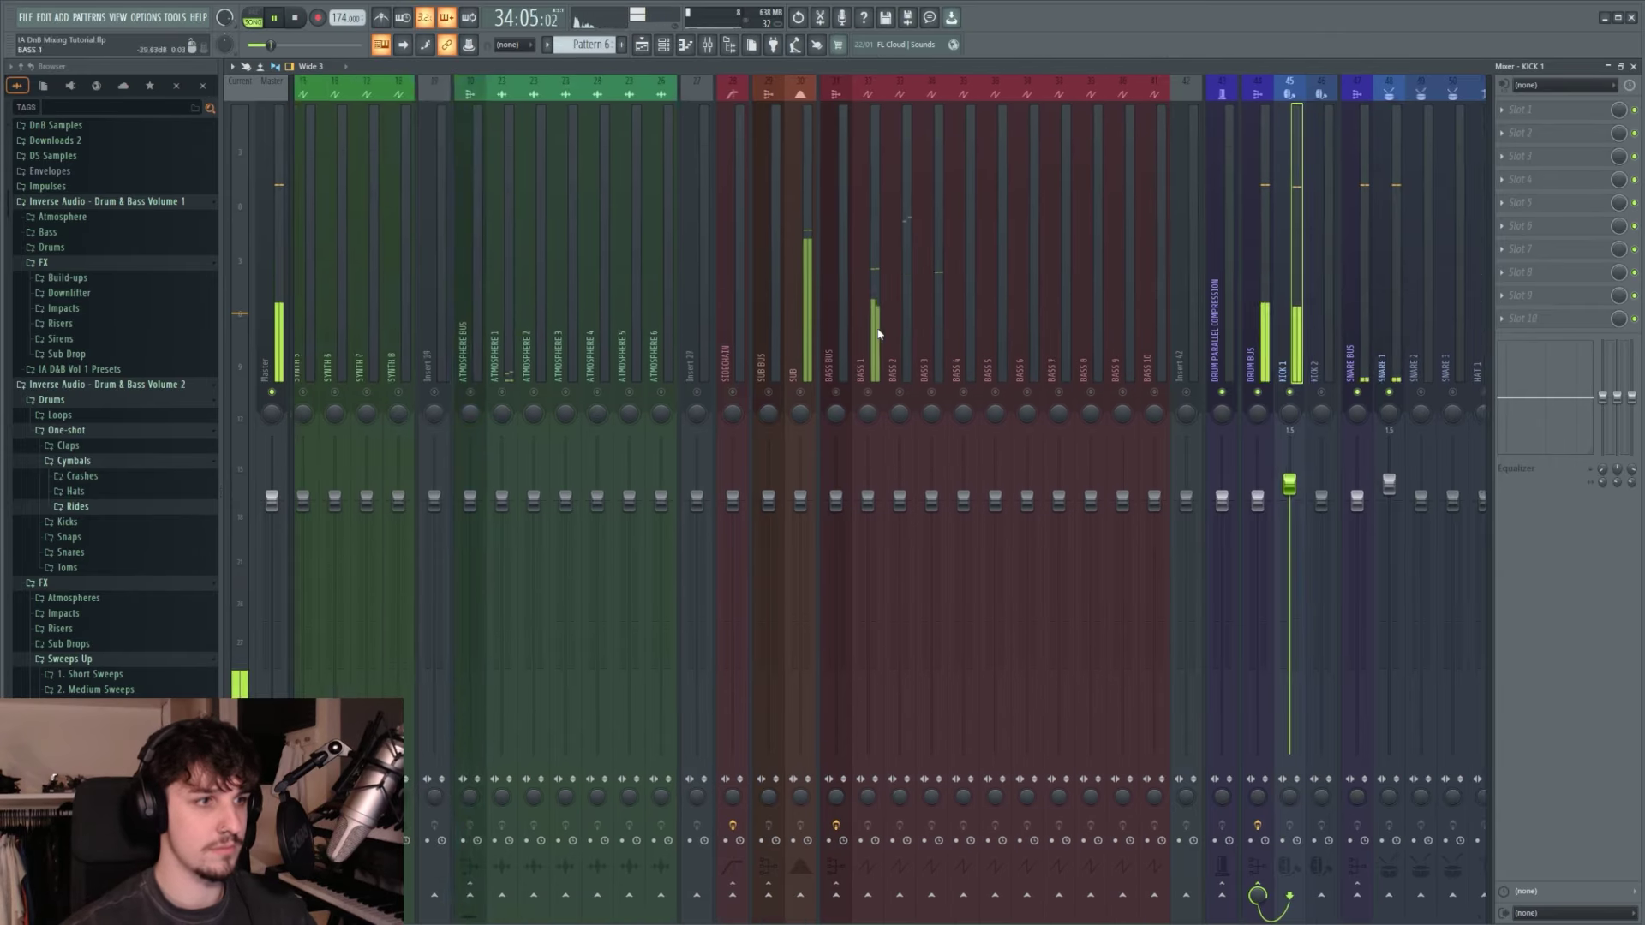
click(981, 503)
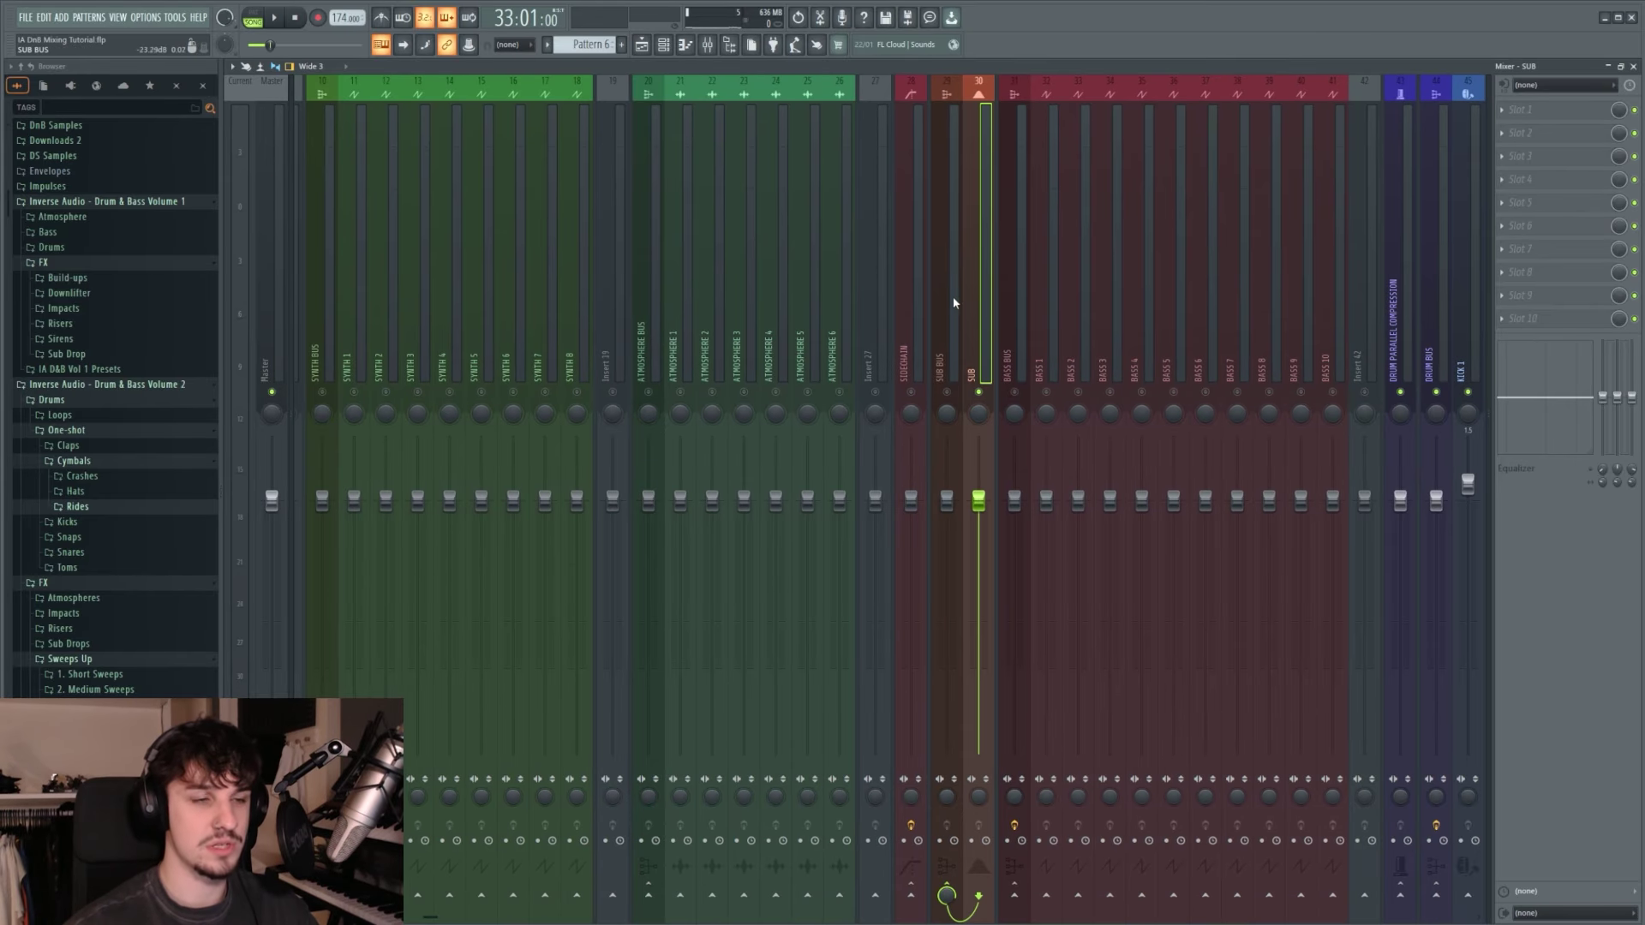
drag(979, 482, 978, 467)
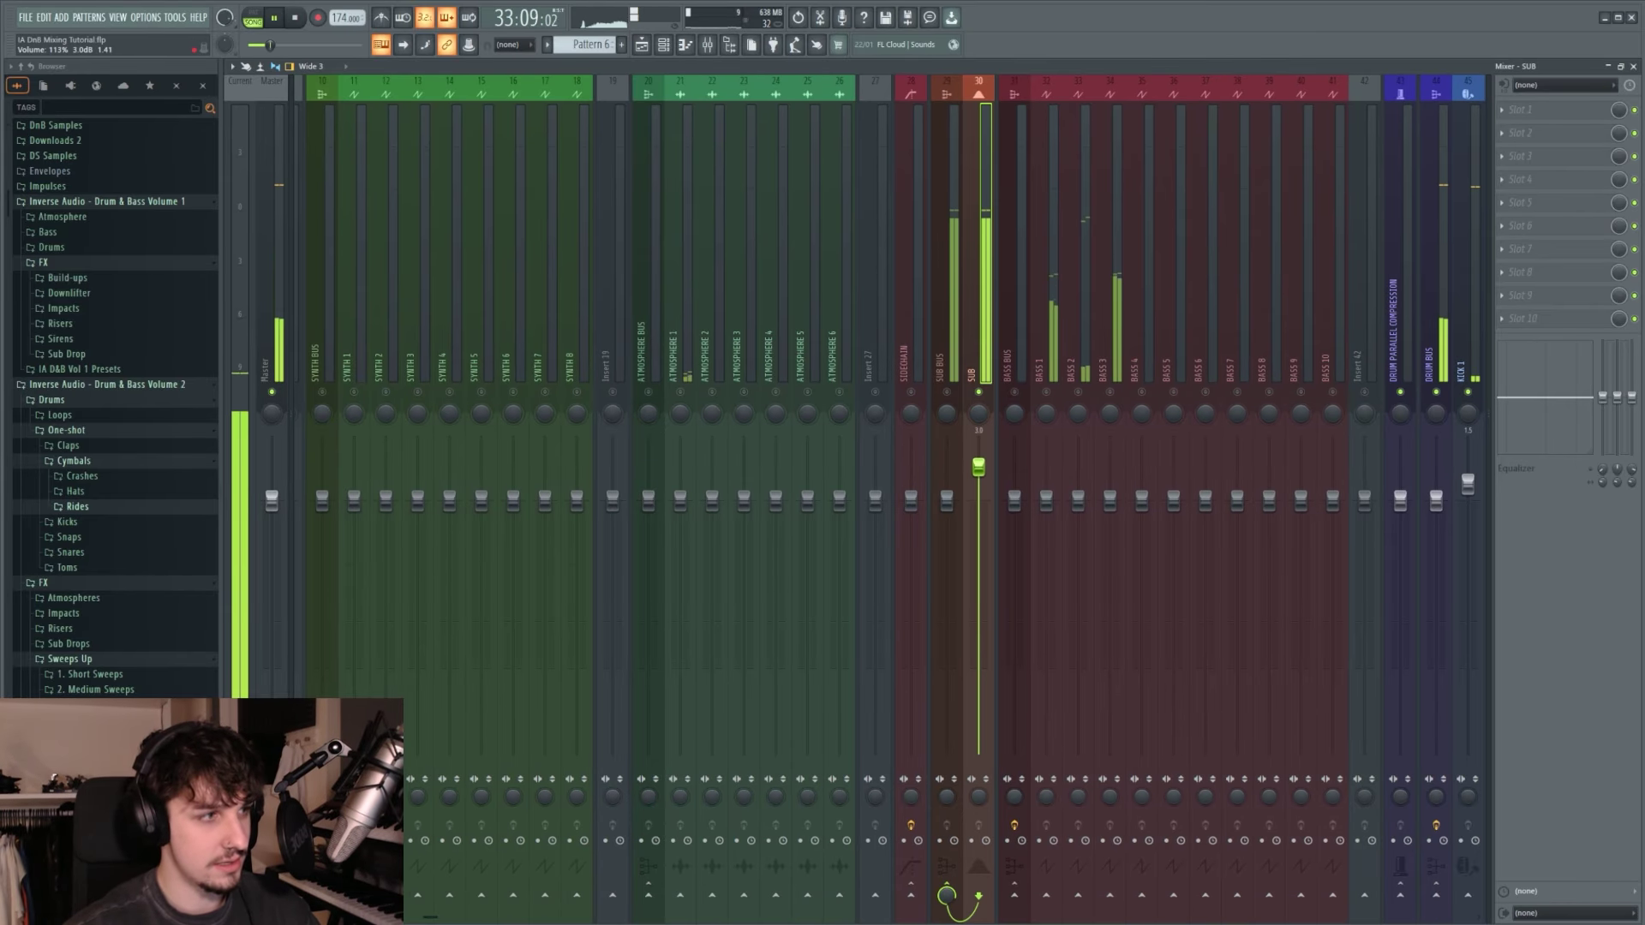
click(911, 392)
key(space)
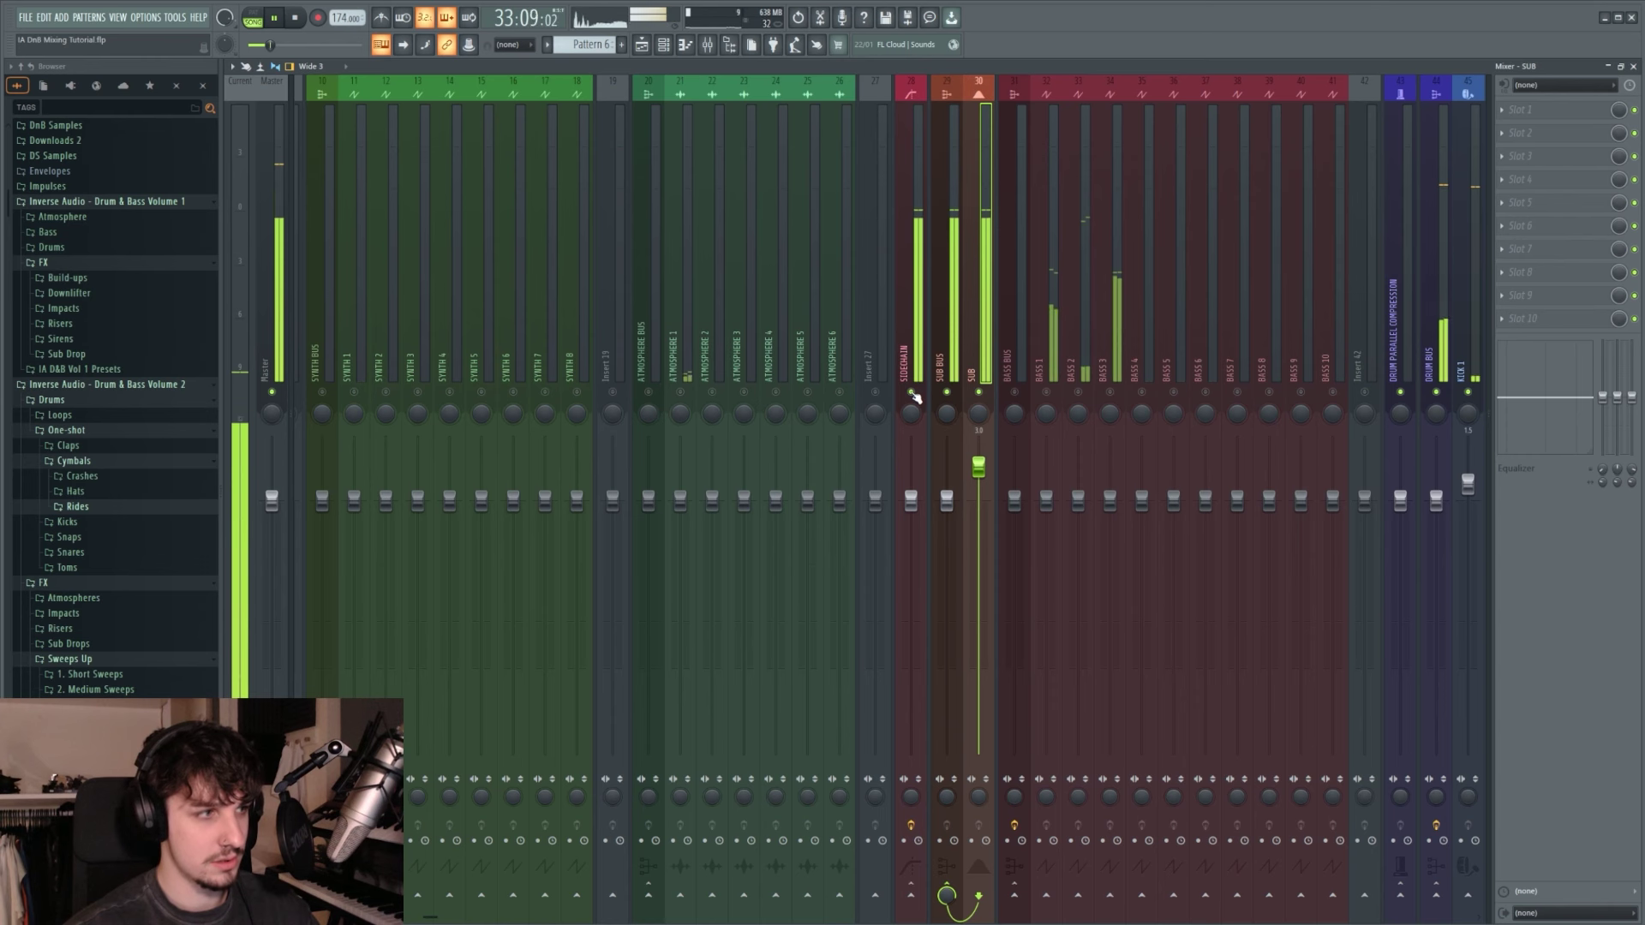
key(space)
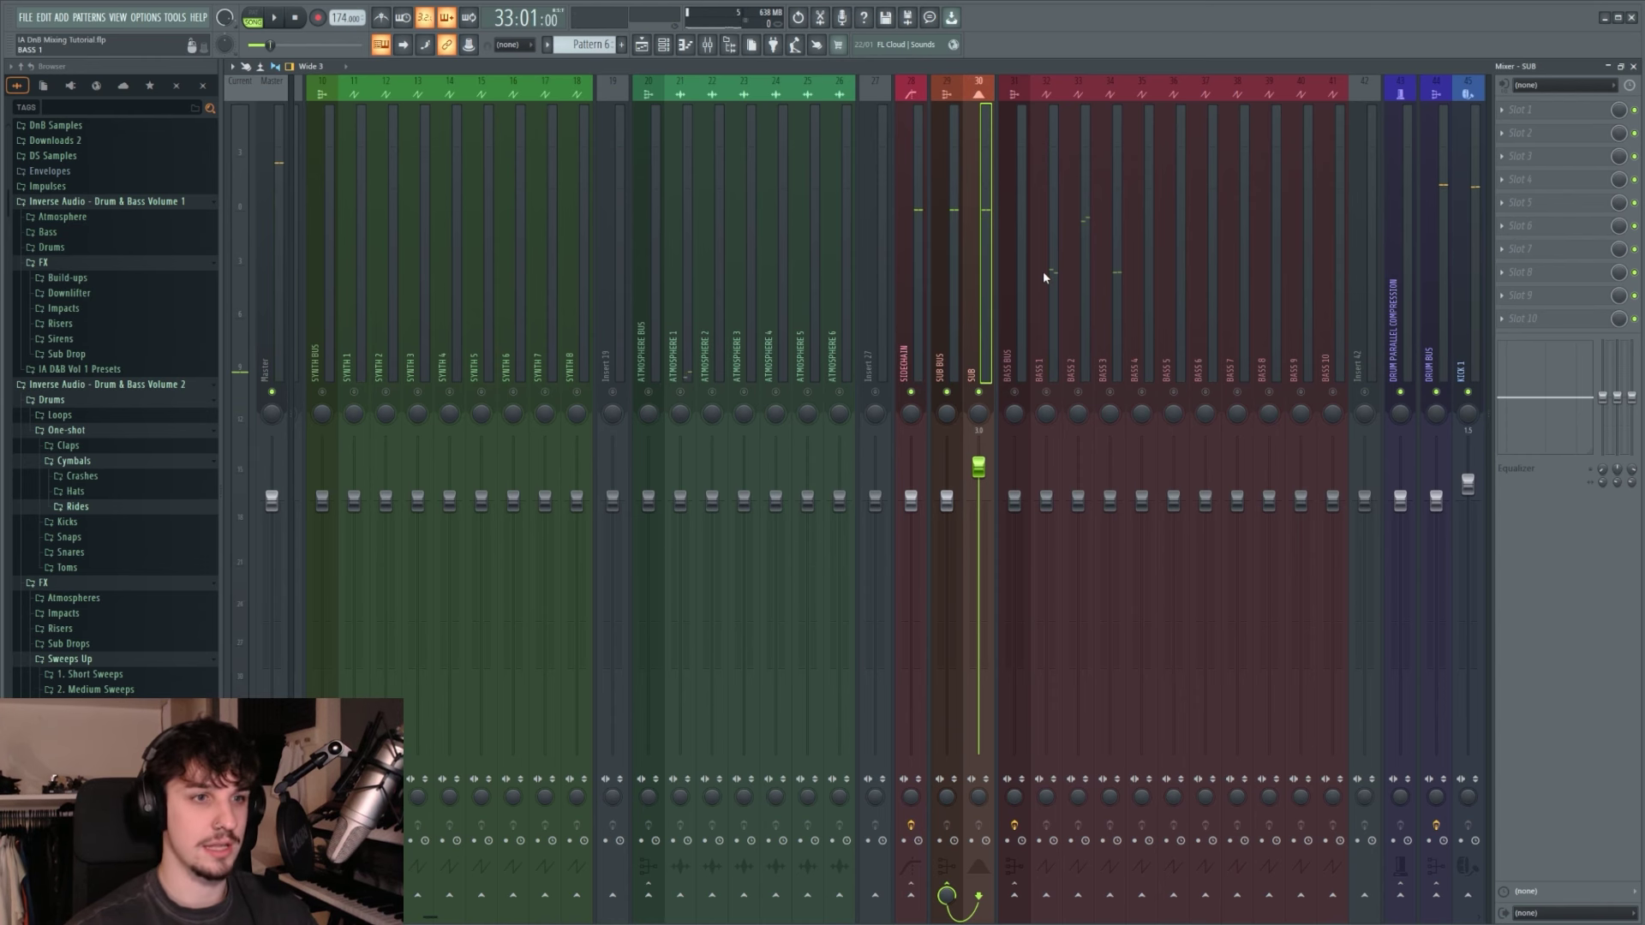
Step: Mute the Sub and Snare 1 tracks and enable Hat 1 alongside Kick 1
scroll(1042, 279, down, 3)
scroll(1020, 300, down, 3)
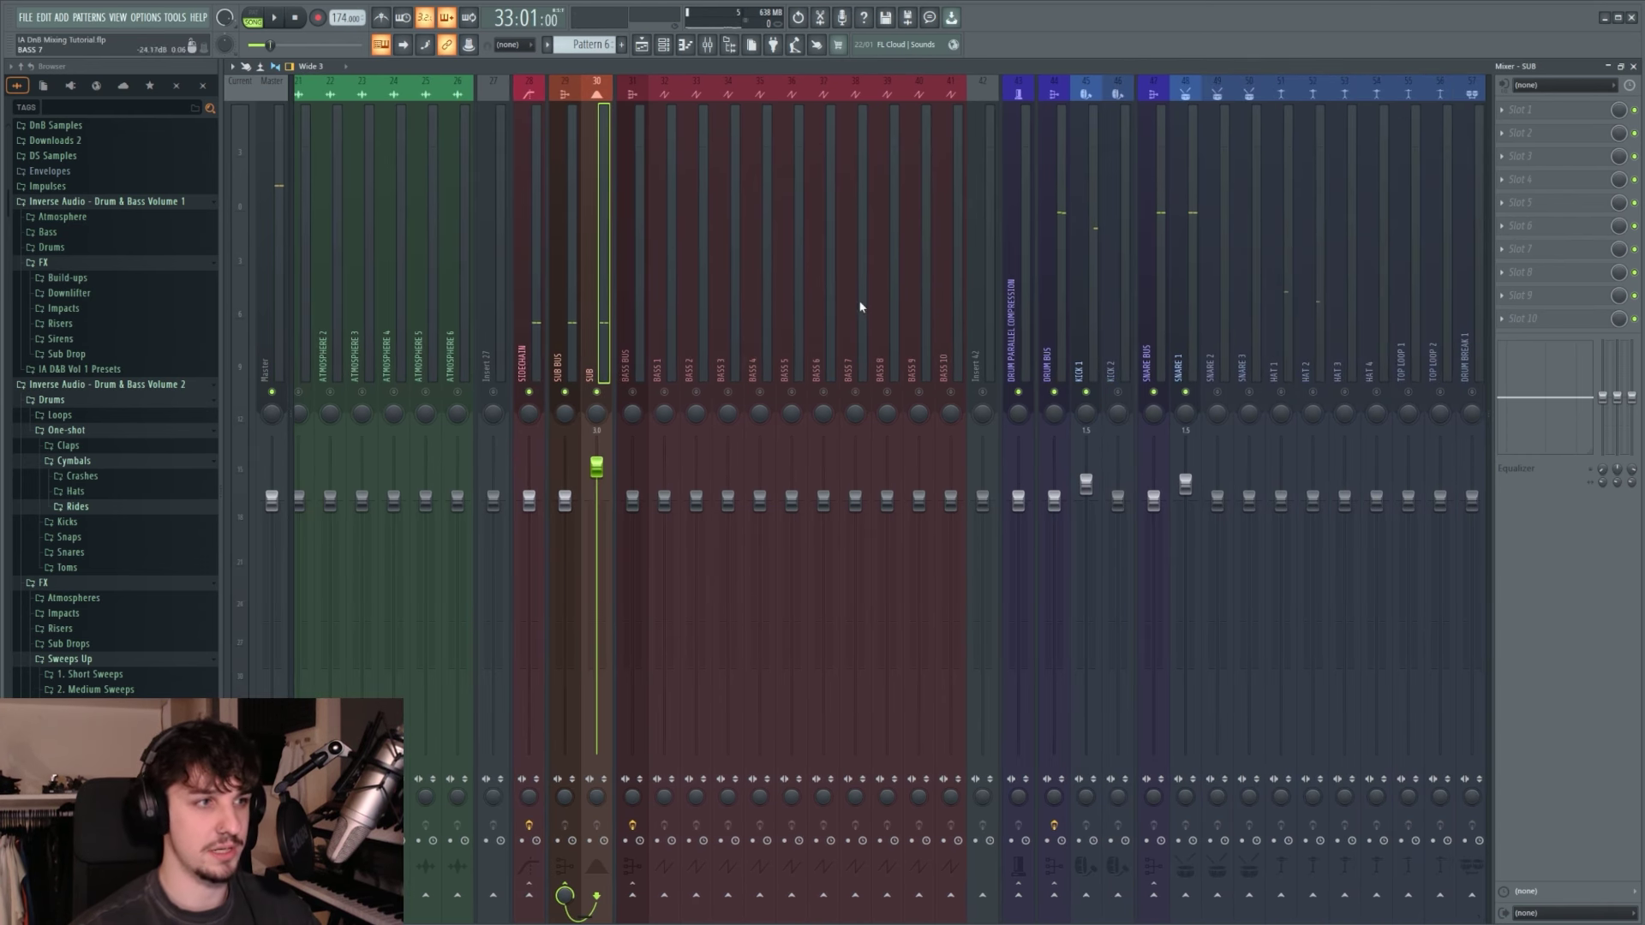
scroll(861, 305, up, 3)
scroll(865, 297, down, 8)
scroll(859, 302, up, 3)
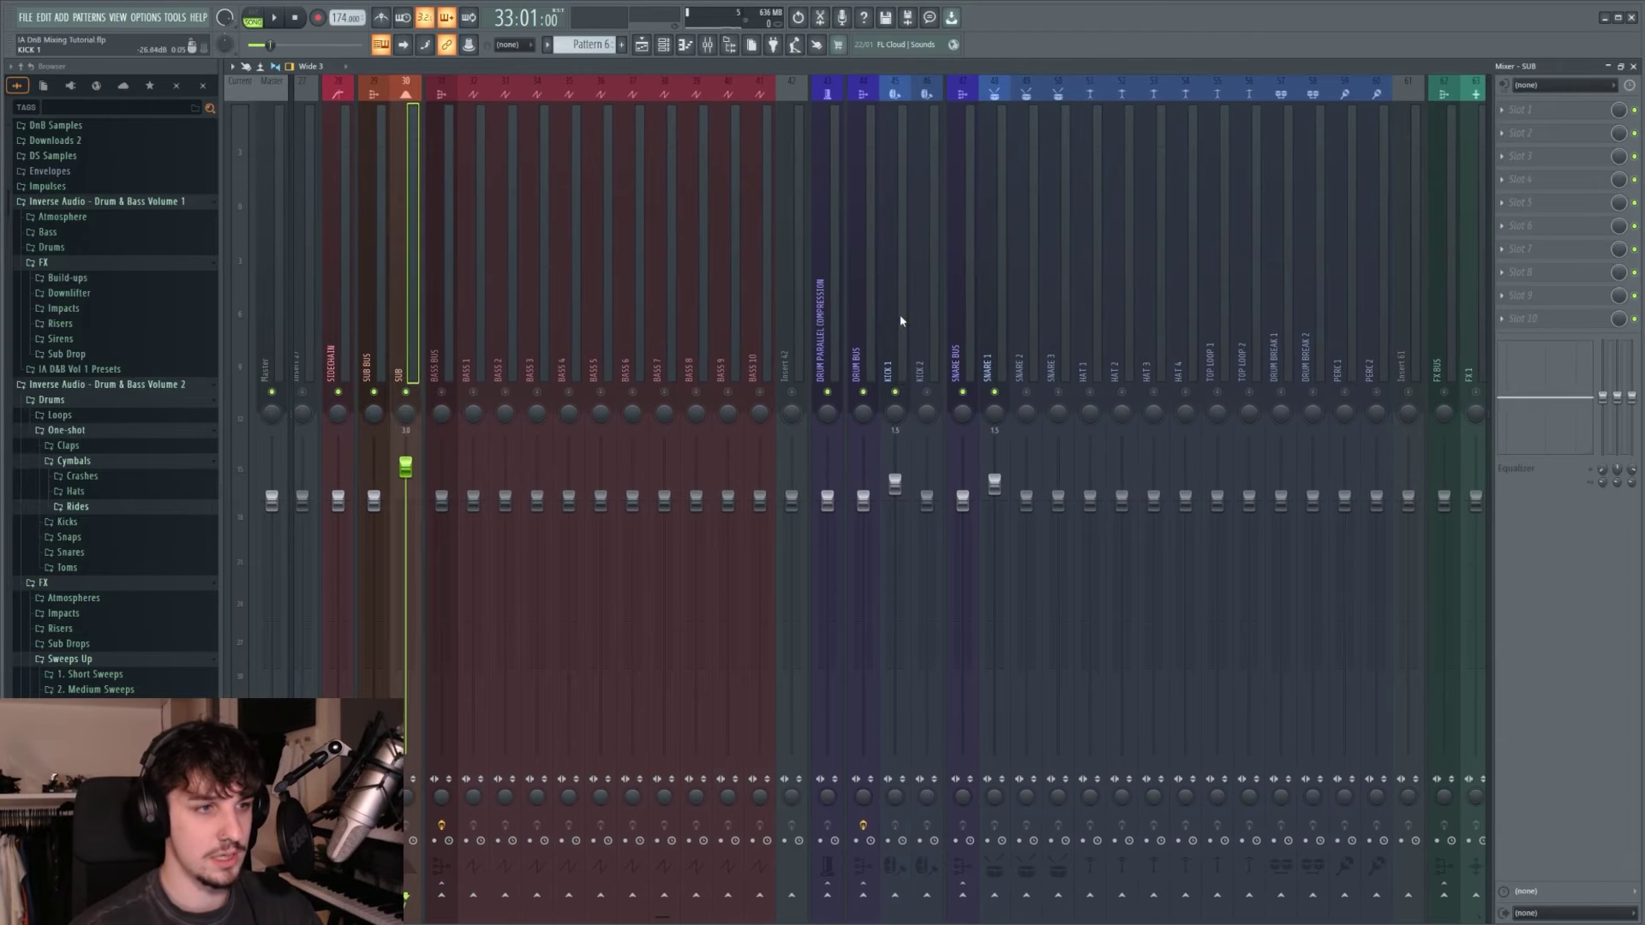
click(901, 322)
click(993, 324)
click(891, 323)
scroll(1014, 337, down, 1)
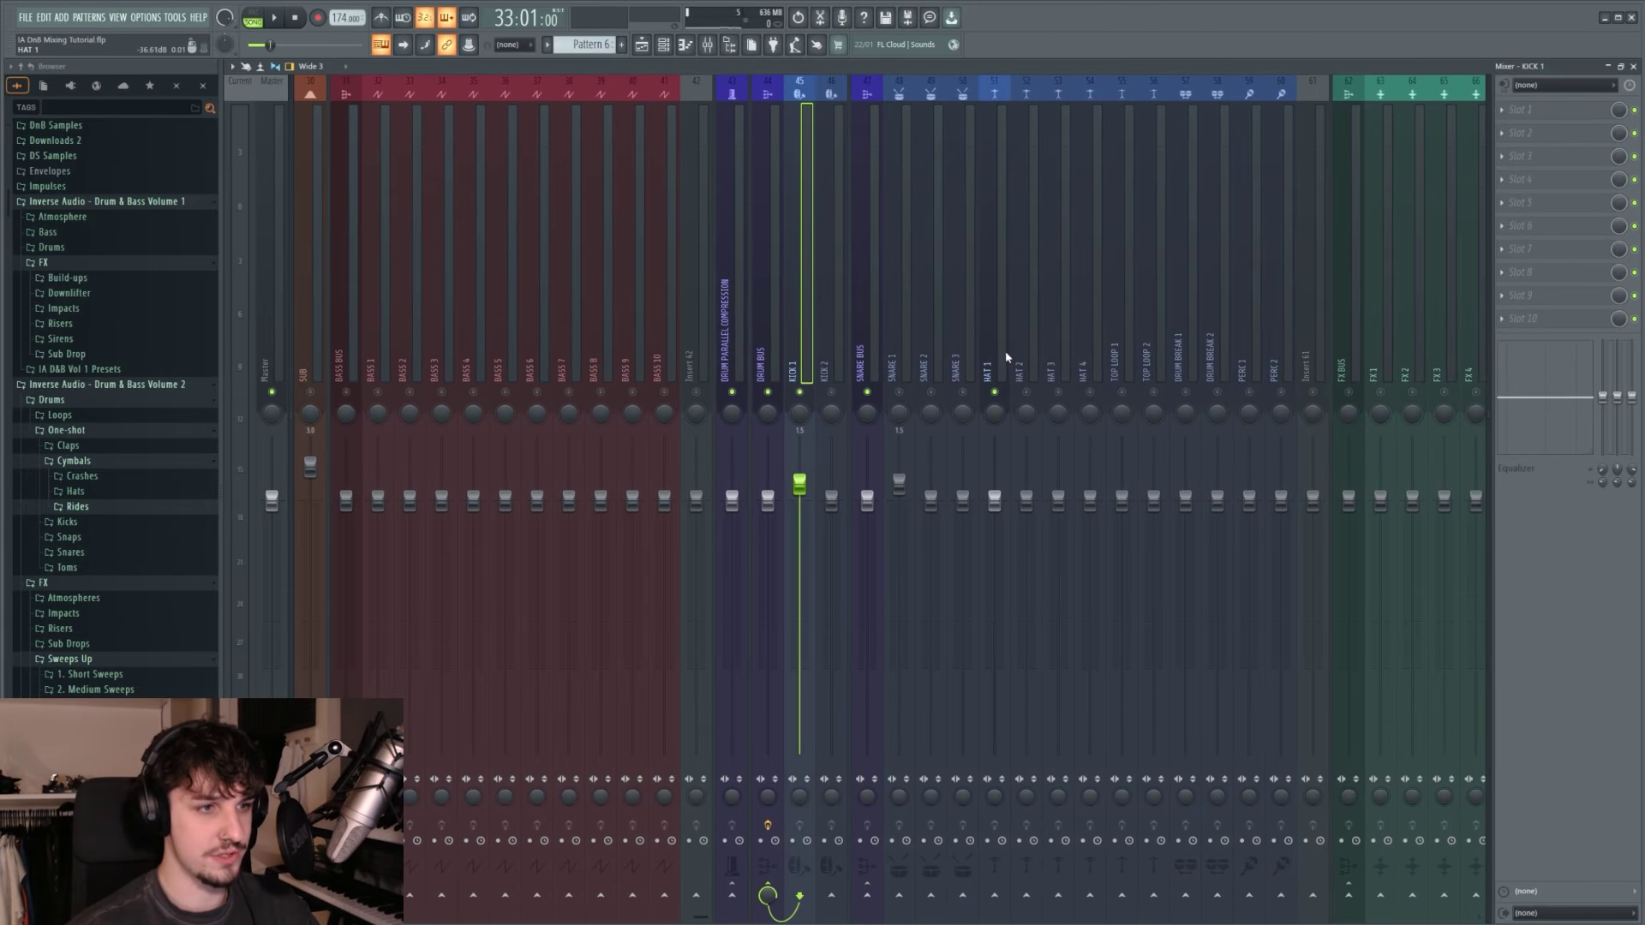
Step: Audition Hat 1 against Kick 1 and raise the hat's level to about 1.6 dB
key(space)
click(1007, 358)
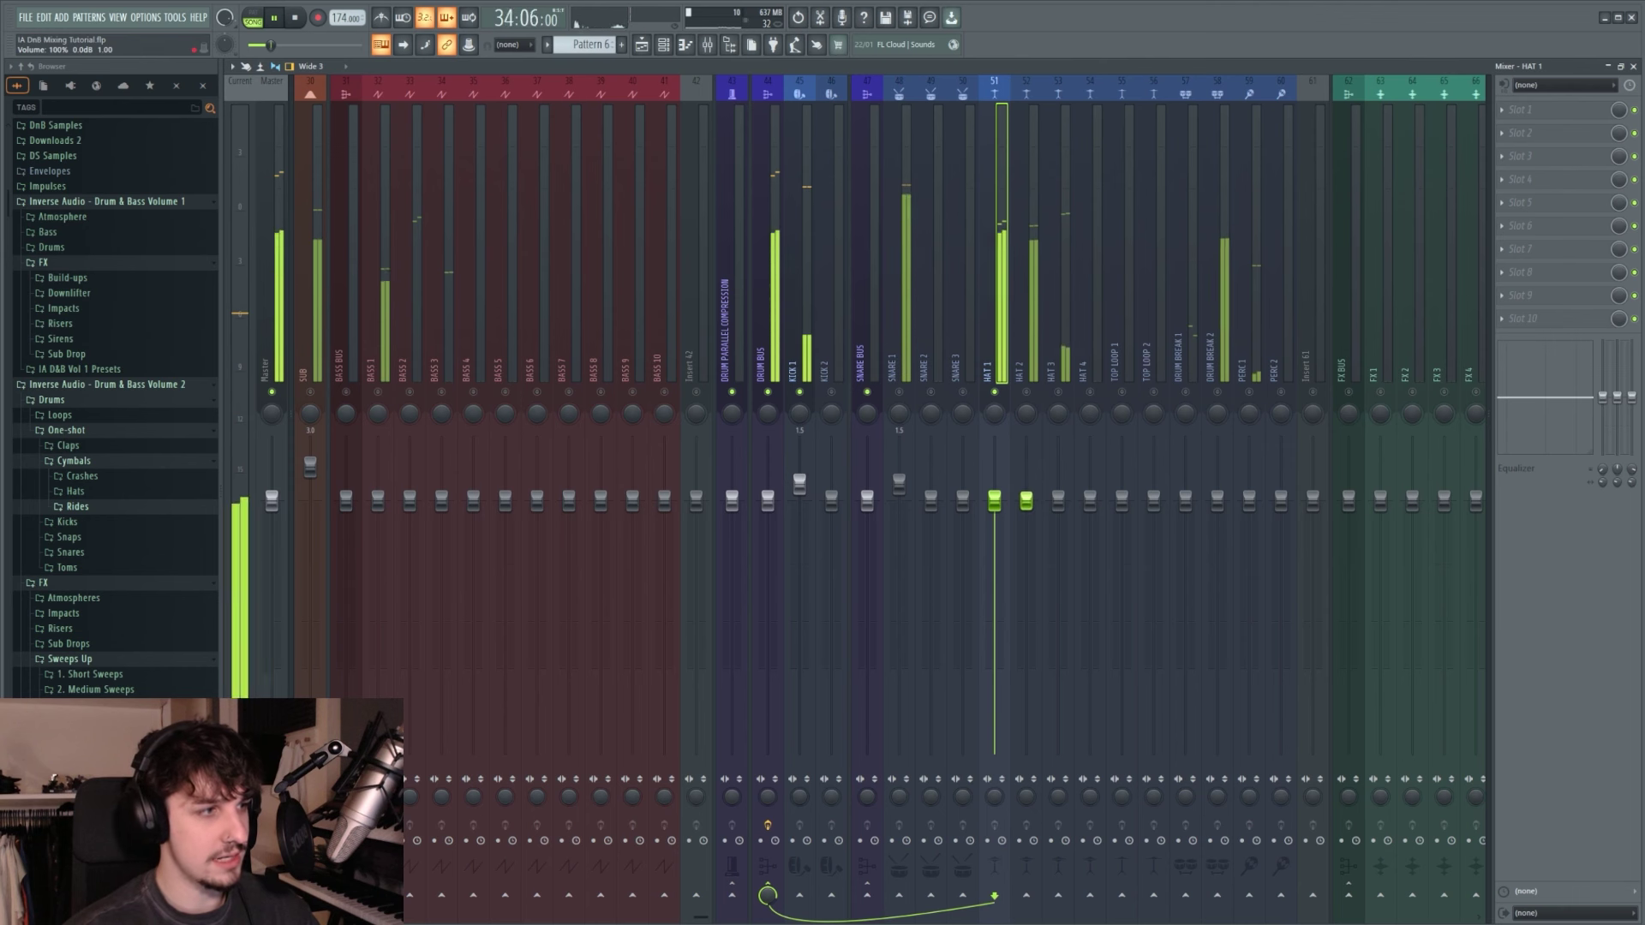
key(space)
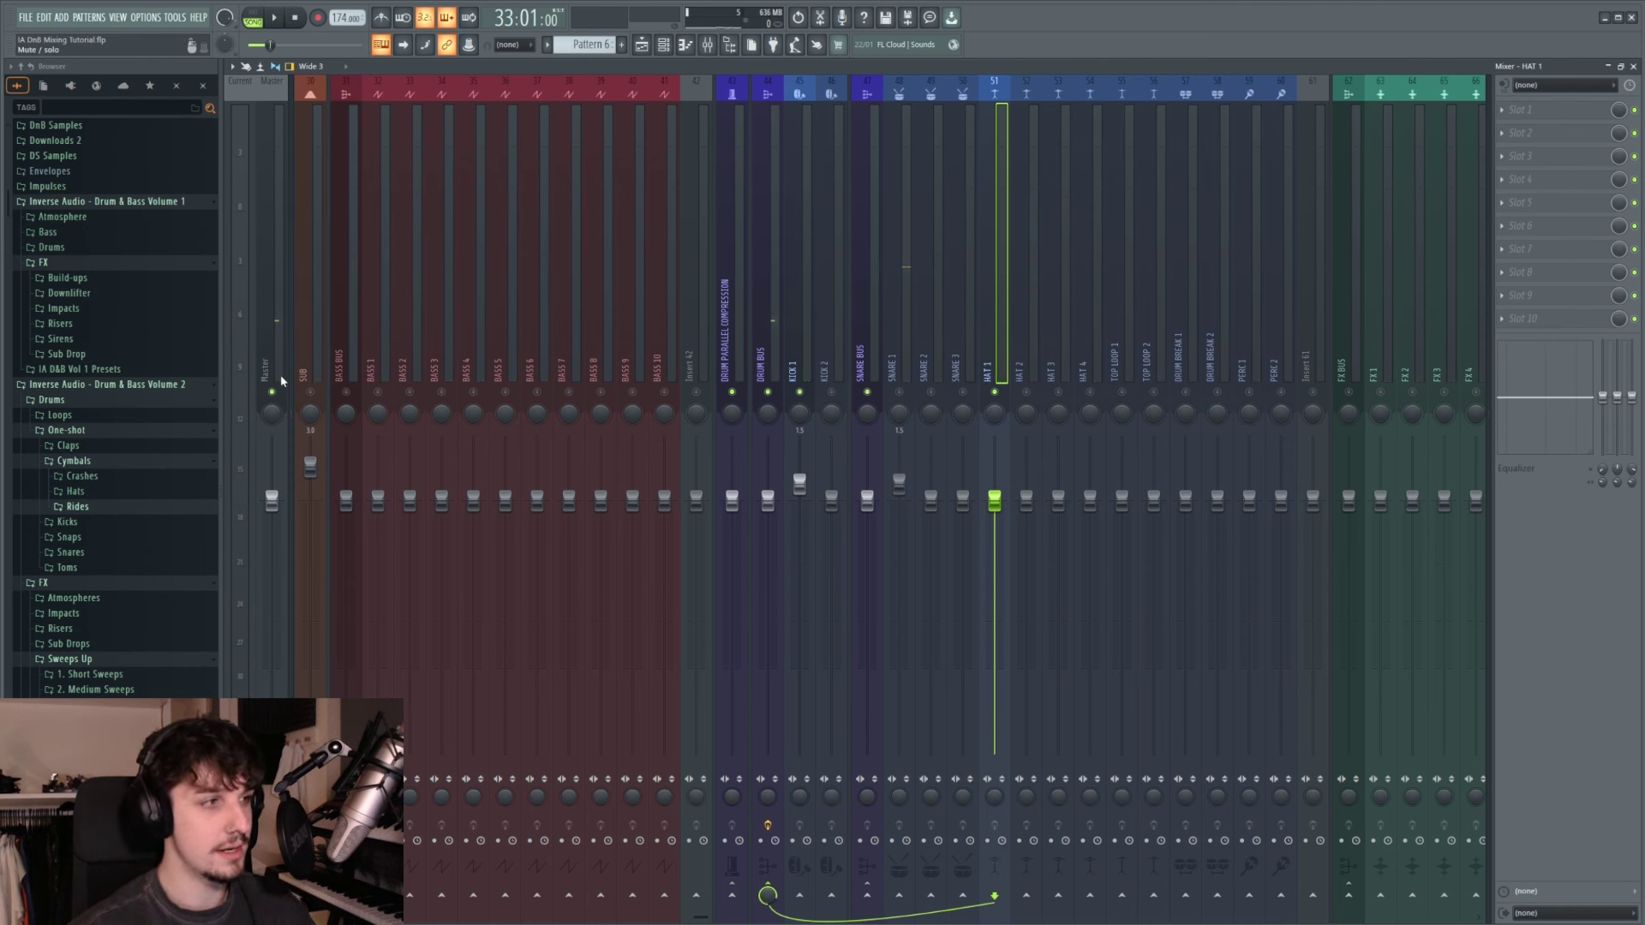
drag(993, 499, 994, 482)
key(space)
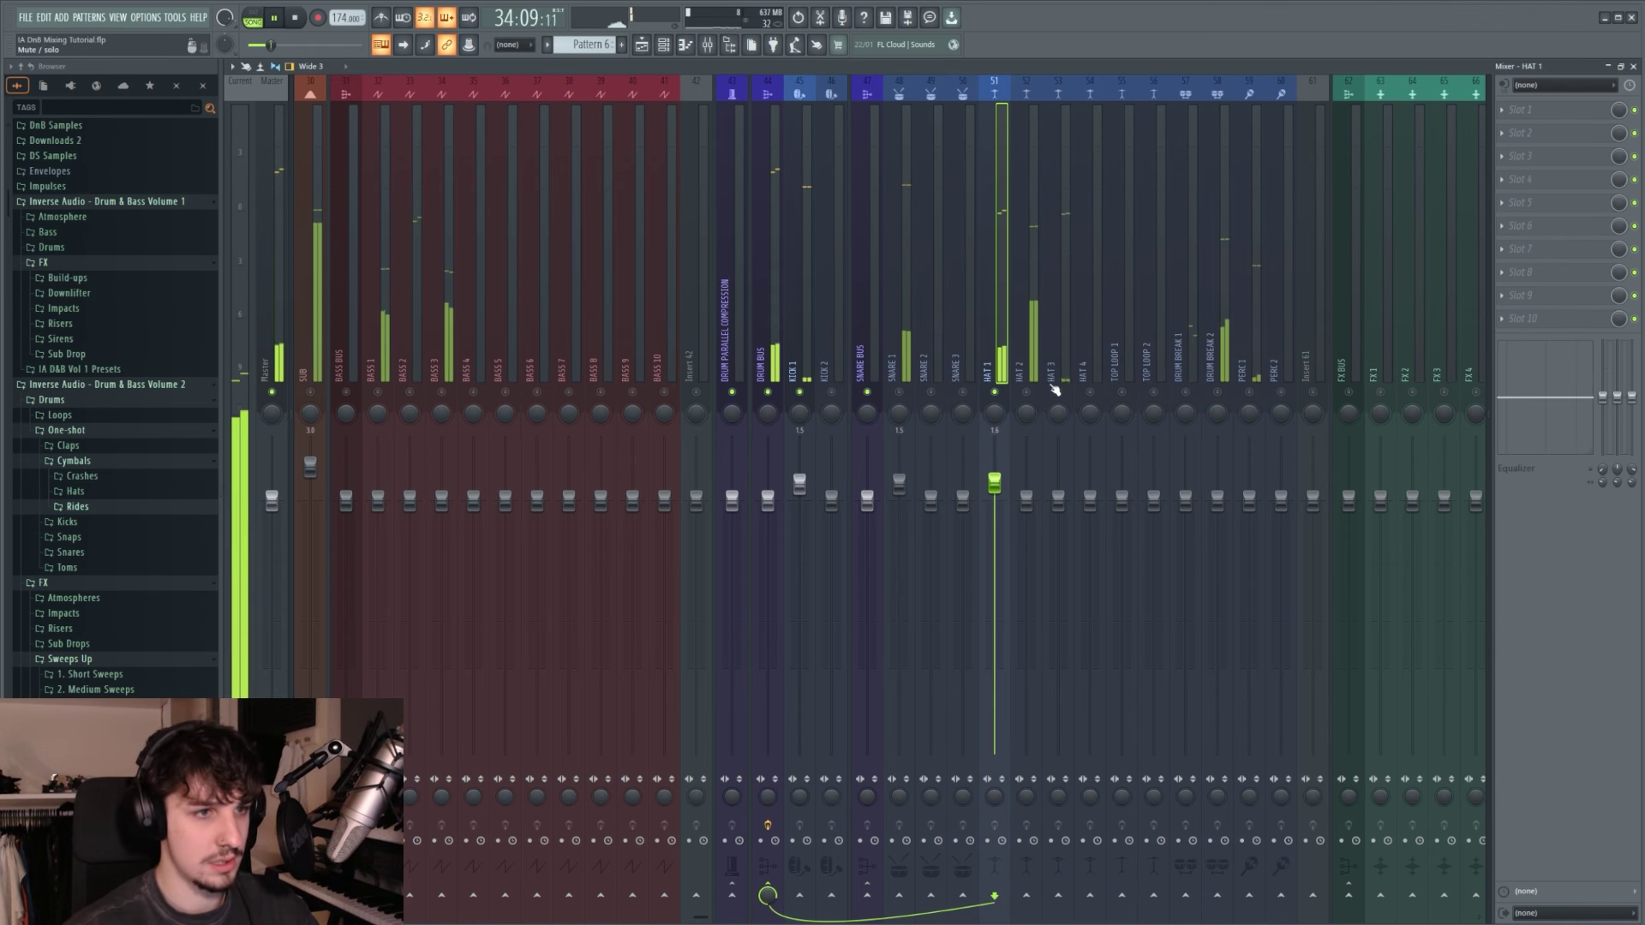
Step: Enable Hat 2 and lower its level to about -1.0 dB while listening to playback
click(1026, 392)
drag(1027, 501, 1027, 511)
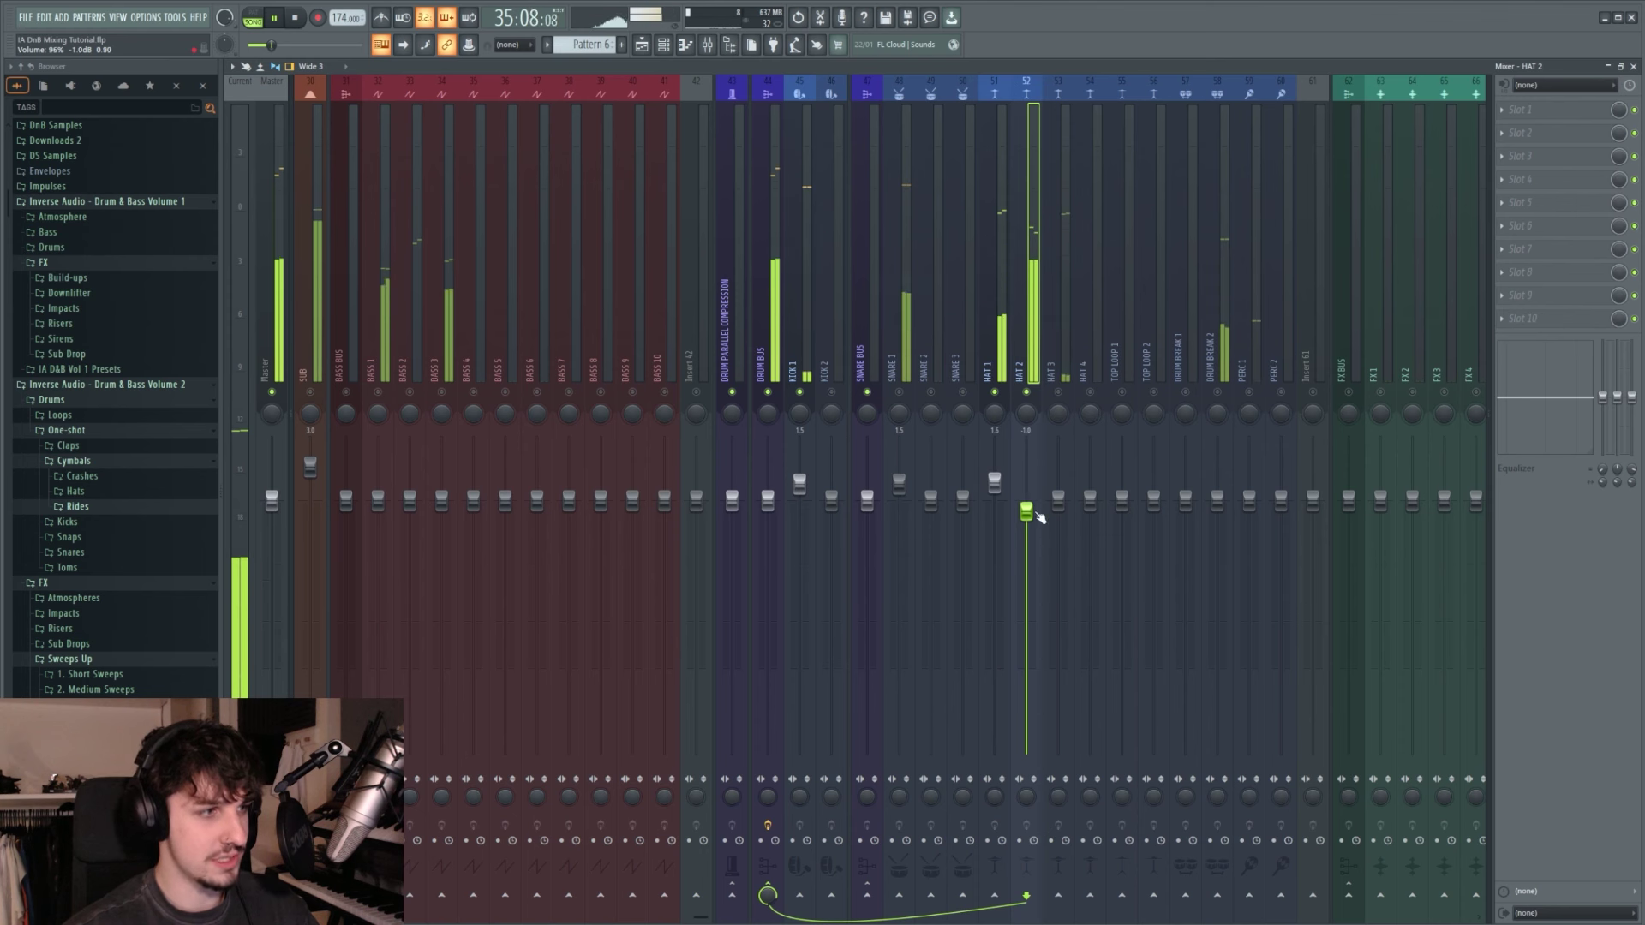
key(space)
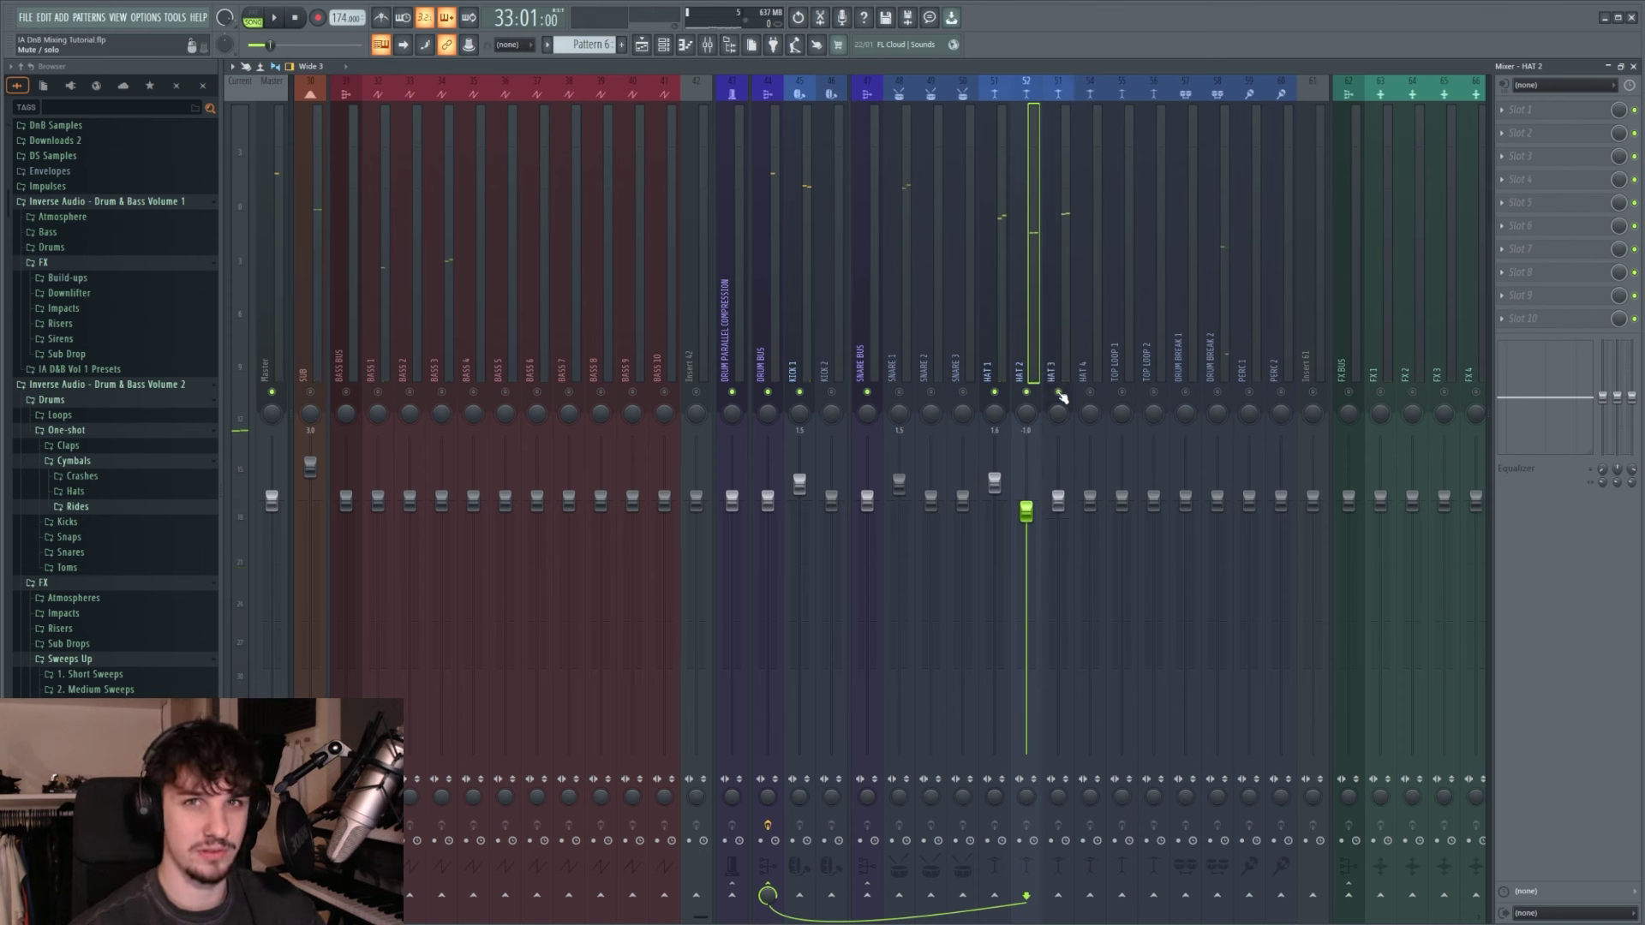
Step: Enable Hat 3 and lower its level to about -0.3 dB while auditioning it with the other hats and Kick 1
click(1066, 336)
click(985, 323)
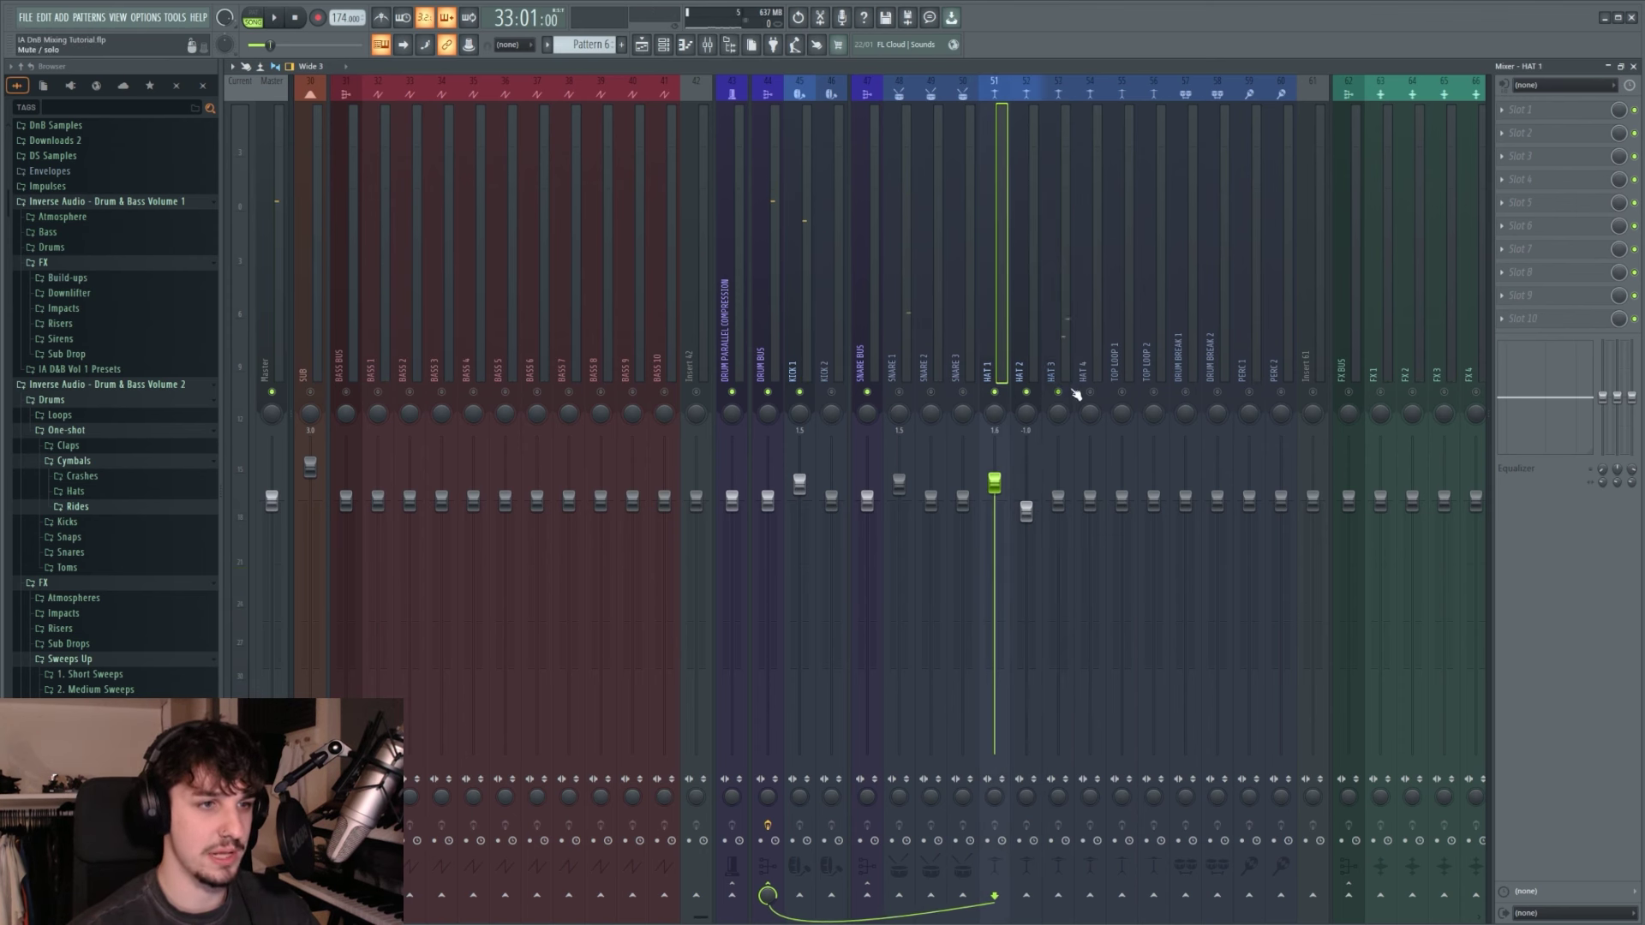
key(space)
key(space)
click(1088, 504)
click(1070, 435)
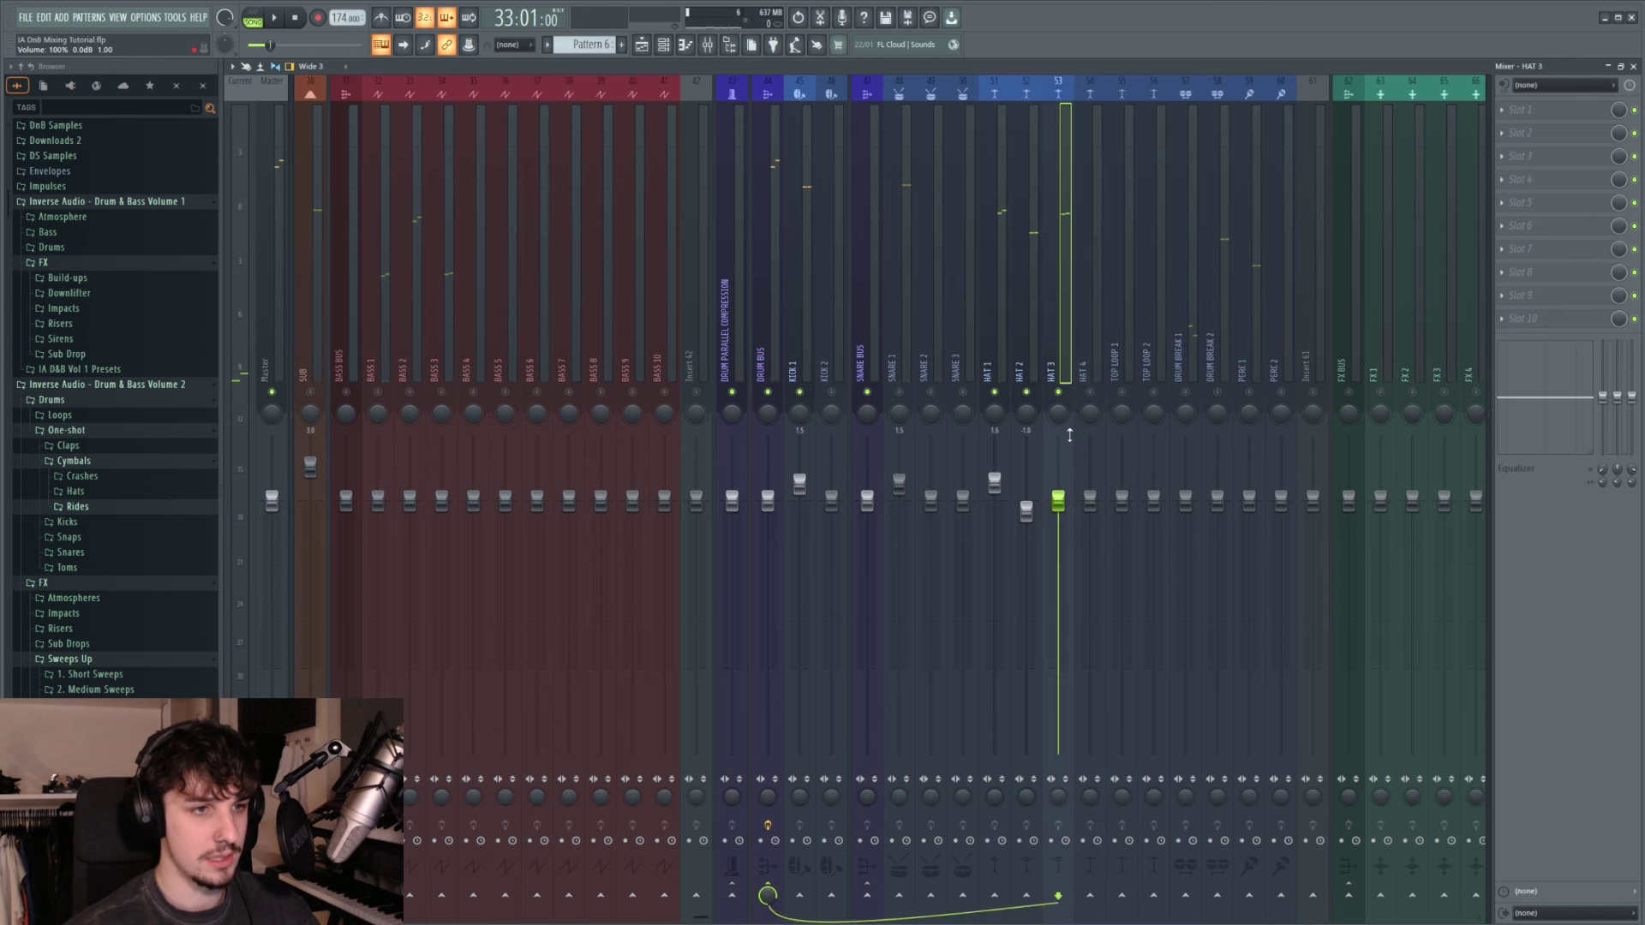
key(space)
drag(1069, 435, 1070, 438)
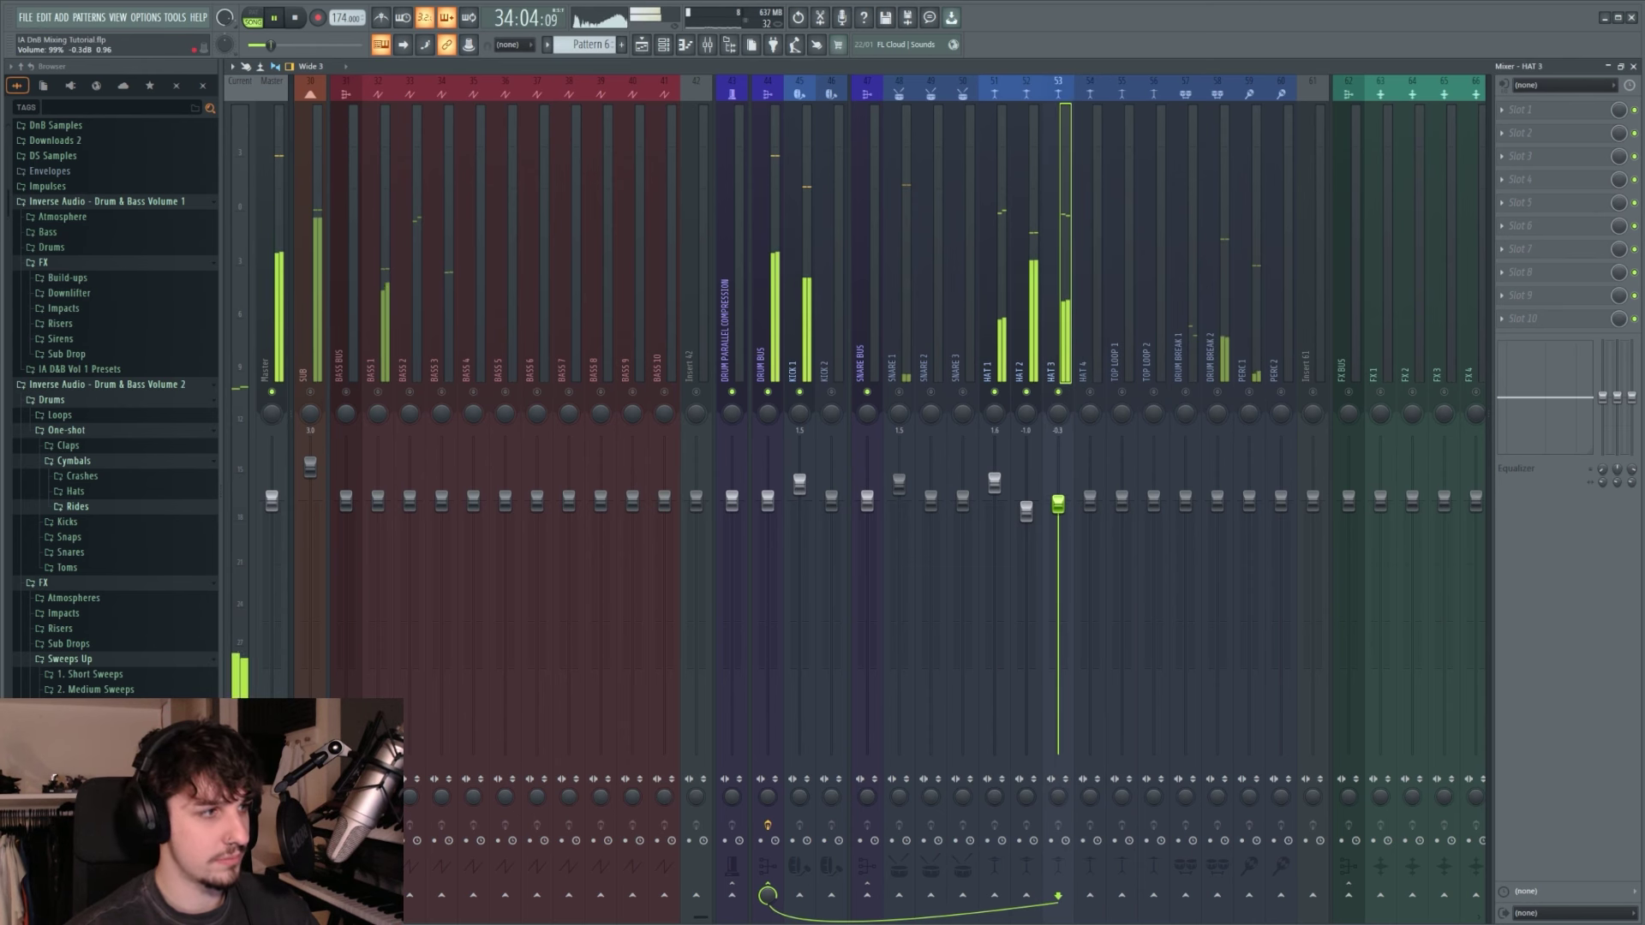
key(space)
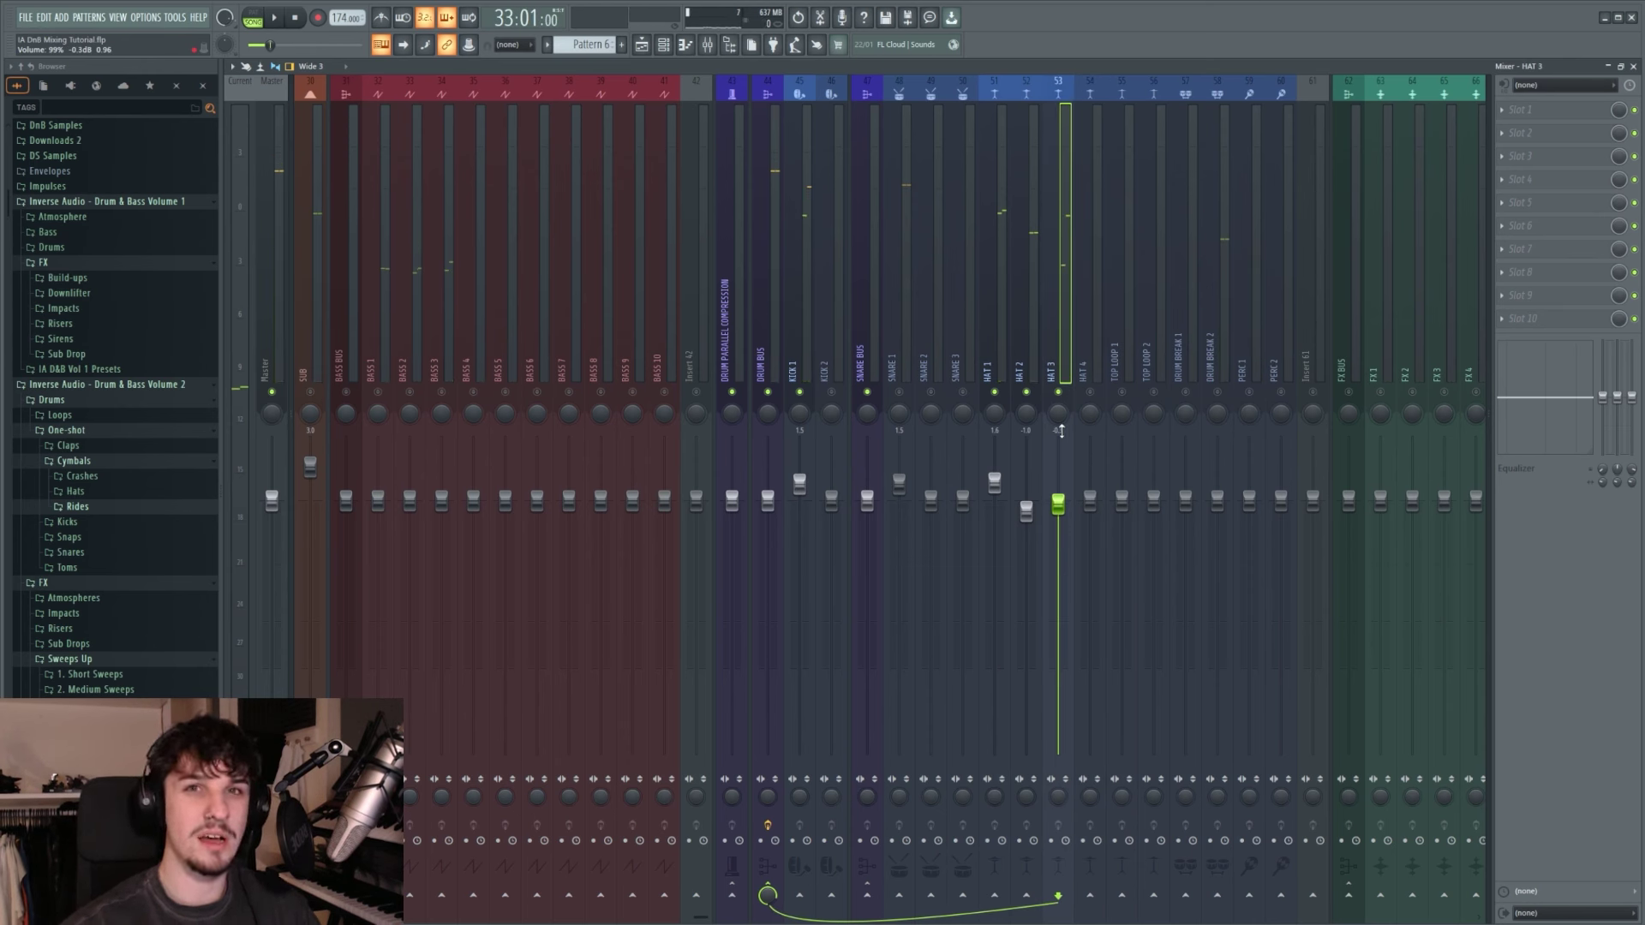
Step: Play back the kick and hats and bring Snare 1 back into the mix
click(1186, 319)
click(1157, 337)
key(space)
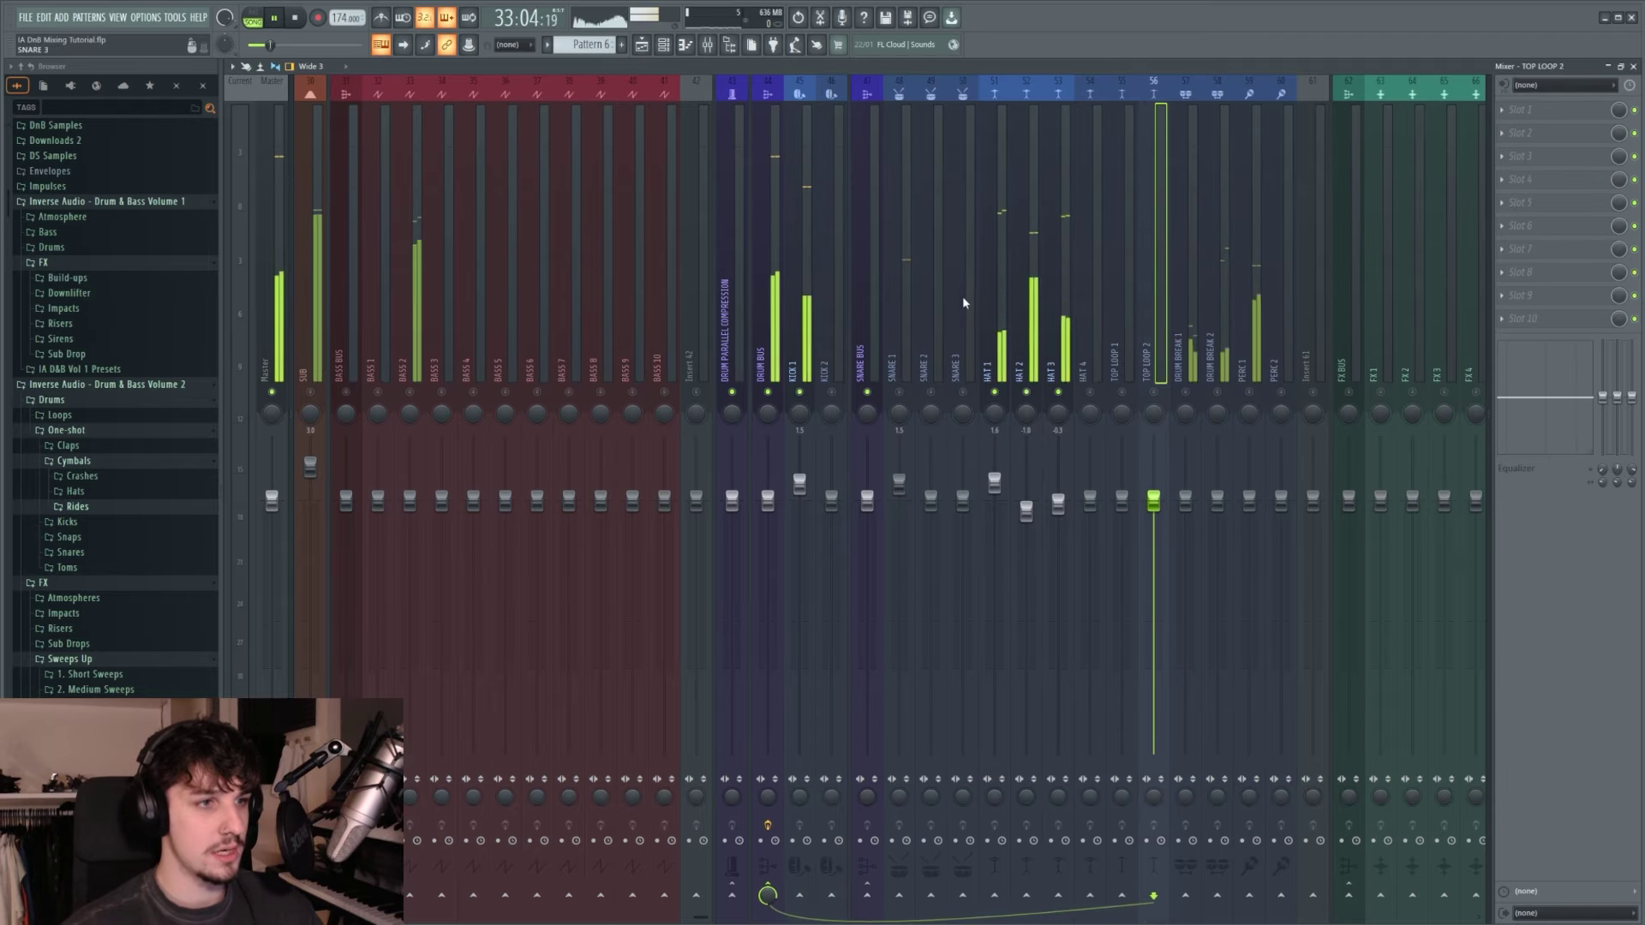
scroll(962, 296, up, 1)
scroll(978, 297, down, 1)
scroll(979, 300, down, 1)
click(904, 334)
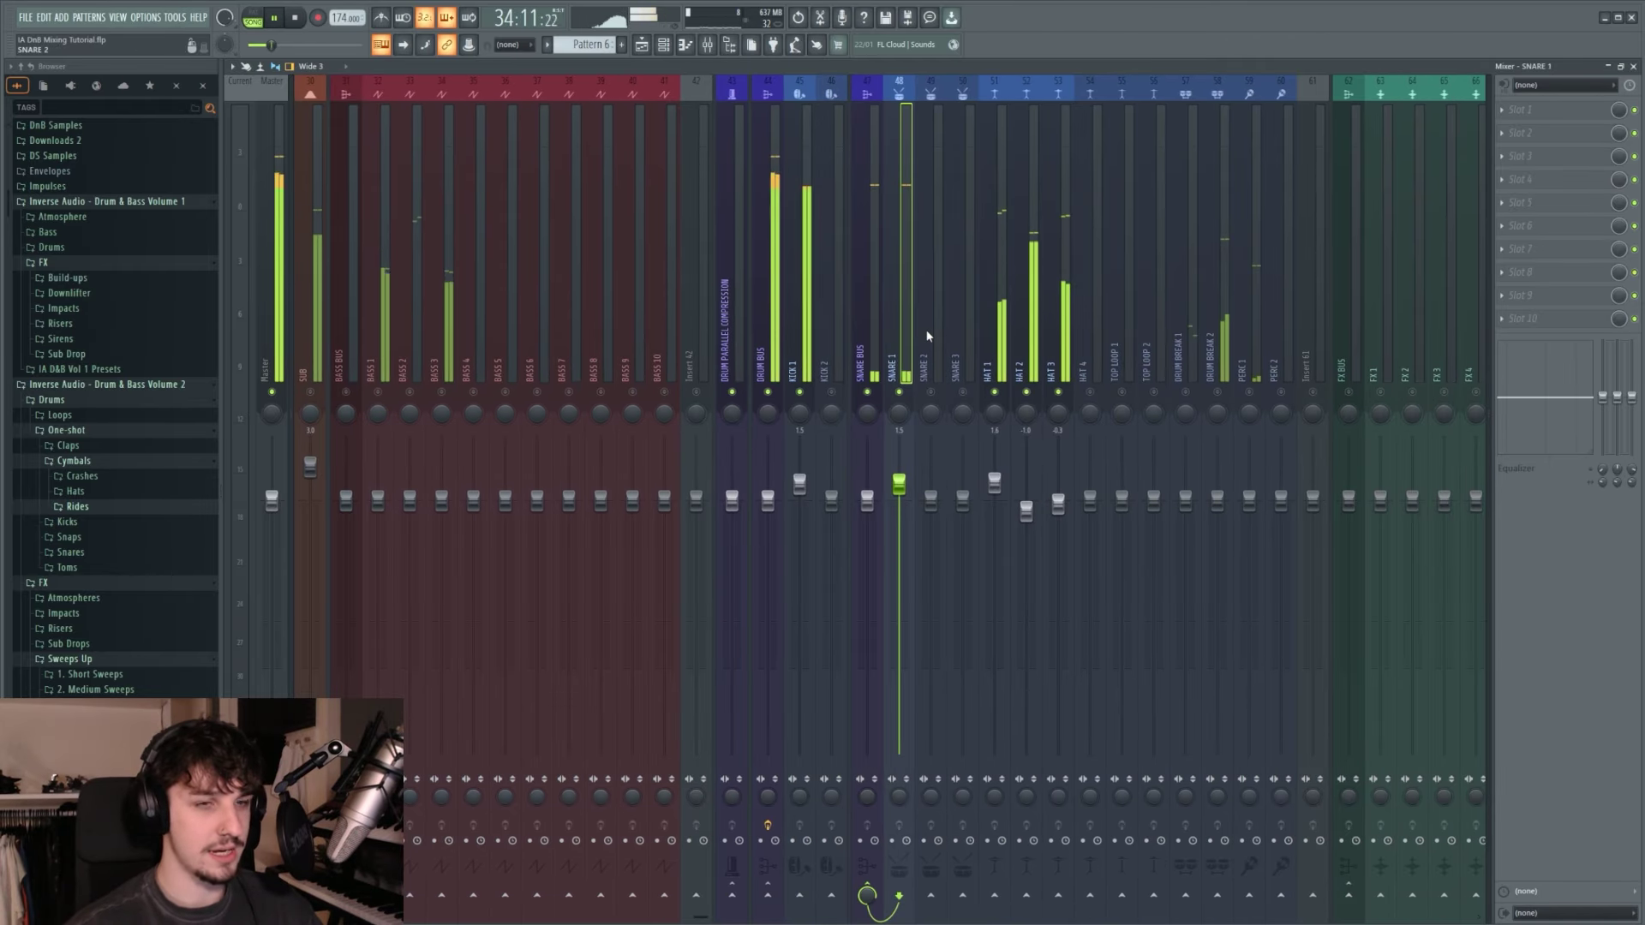
scroll(927, 336, down, 6)
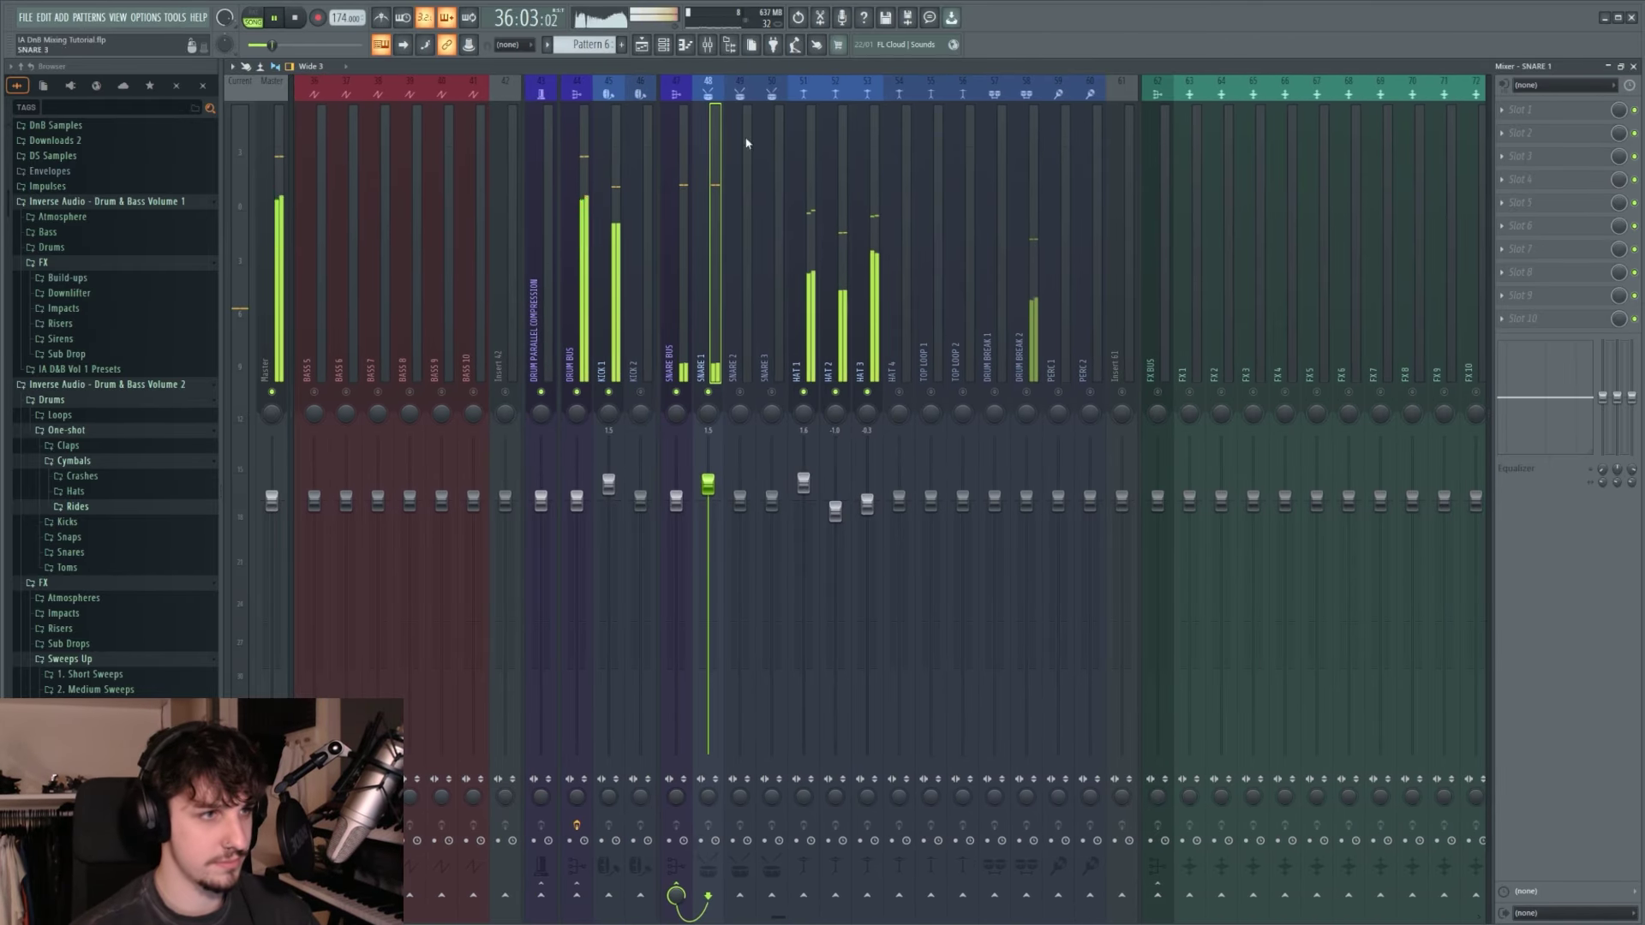
key(space)
Step: Locate the Perc 1 clip in the playlist, enable Perc 1 and raise its level to 4.5 dB
click(642, 45)
scroll(994, 360, down, 8)
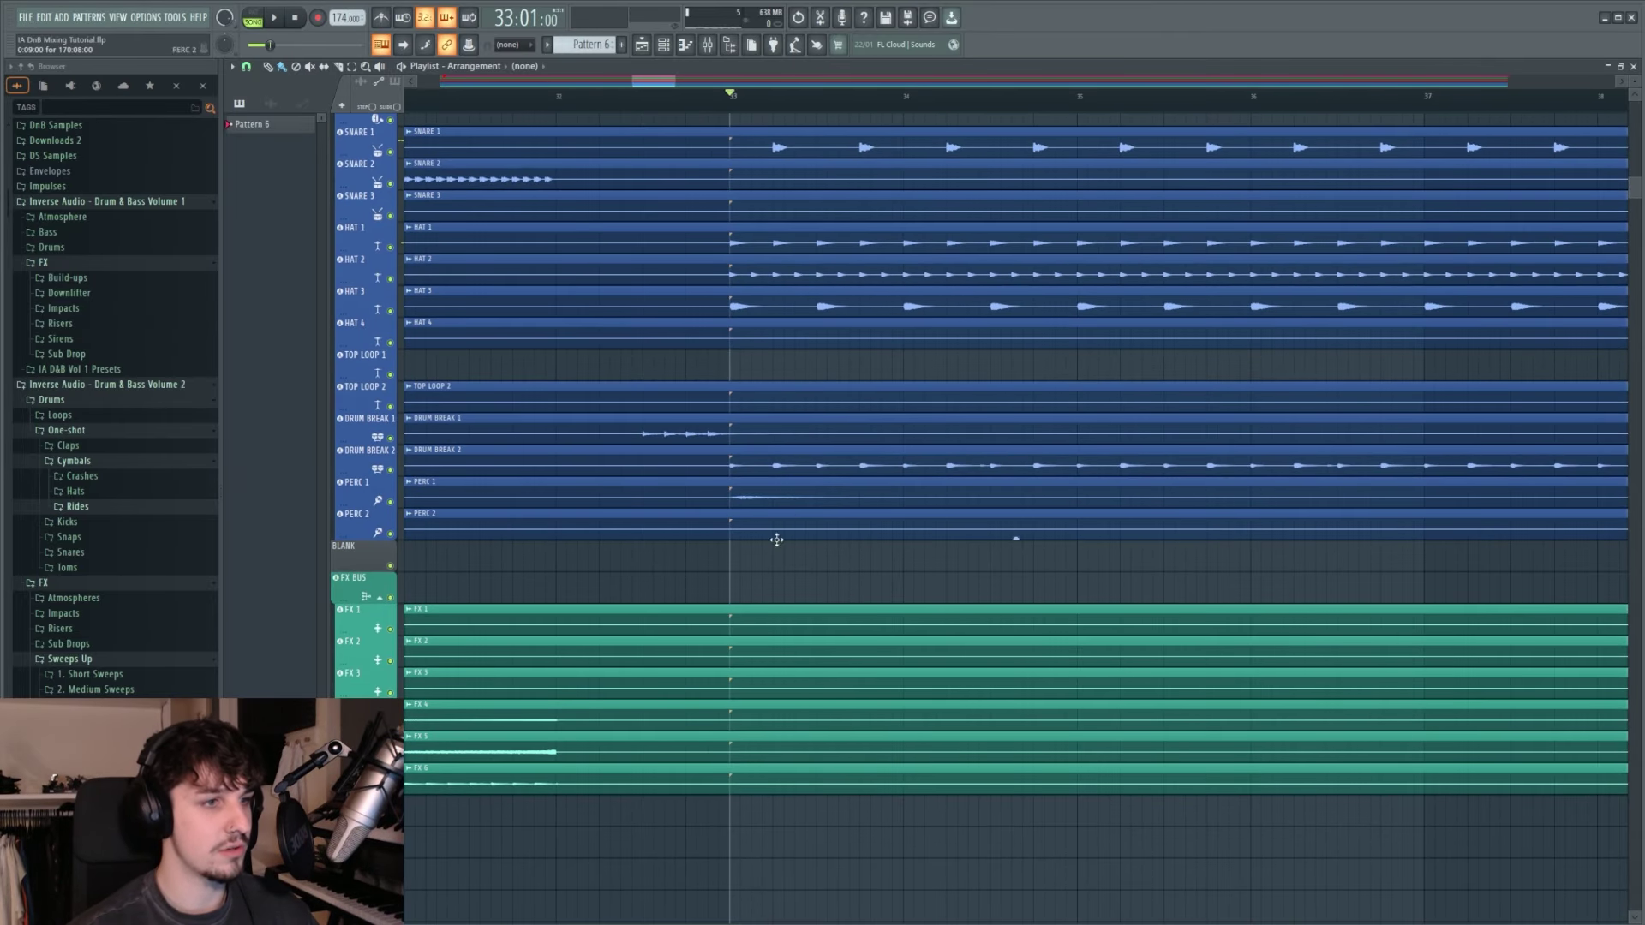
alt+right_click(730, 501)
key(F9)
click(1059, 392)
key(space)
key(space)
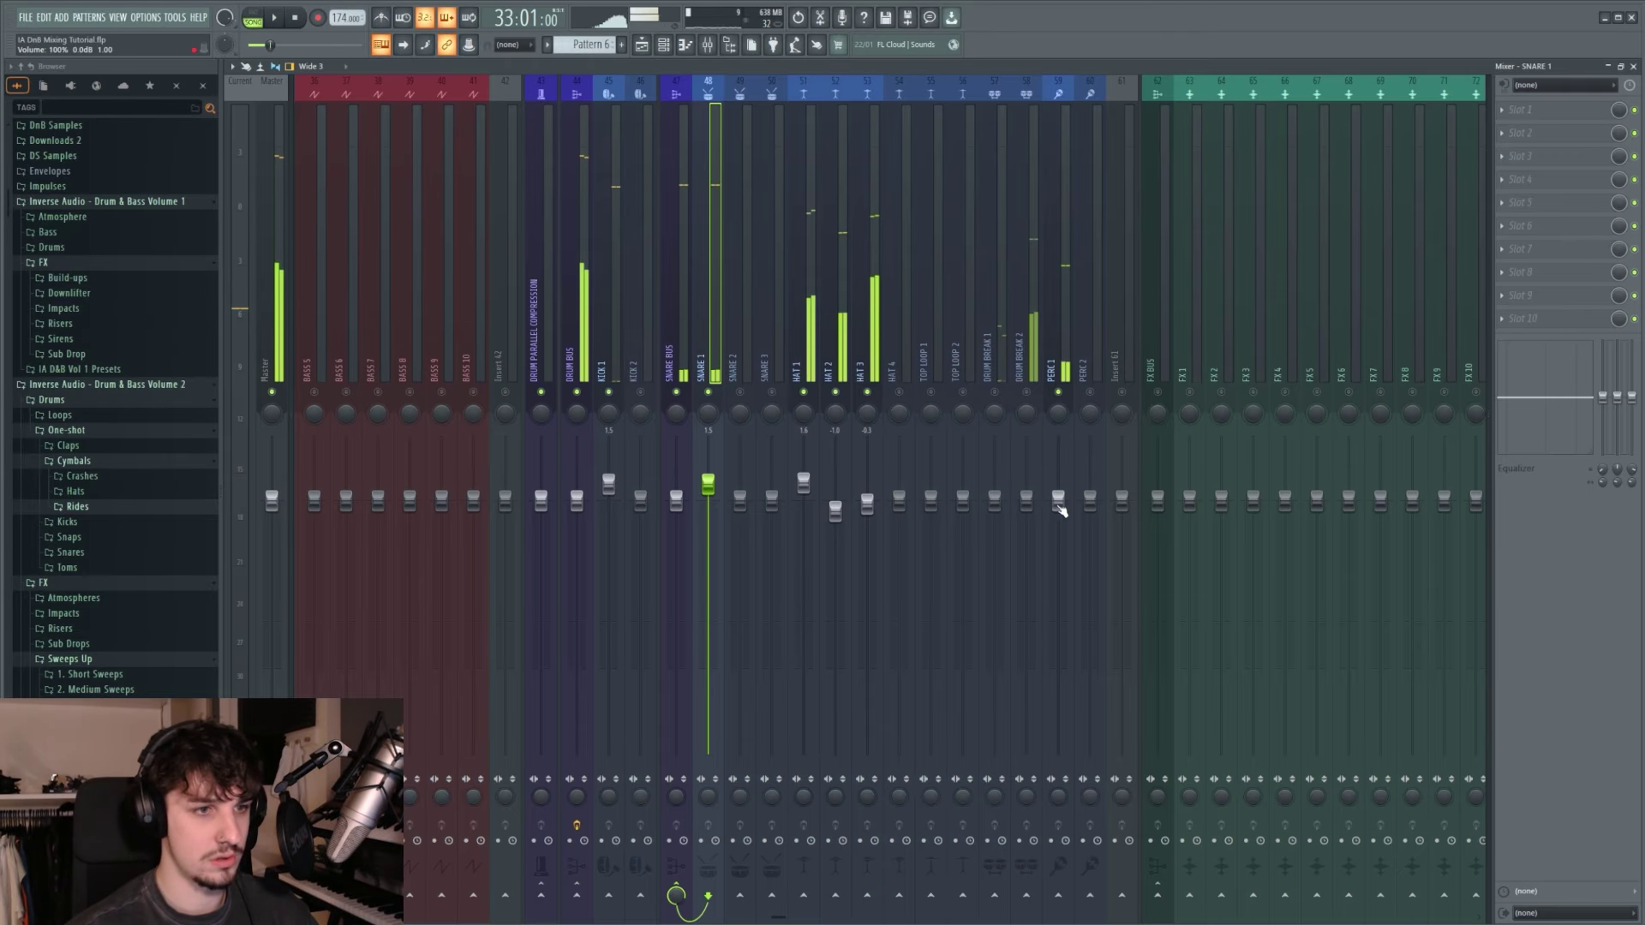
drag(1059, 503, 1058, 449)
key(space)
key(space)
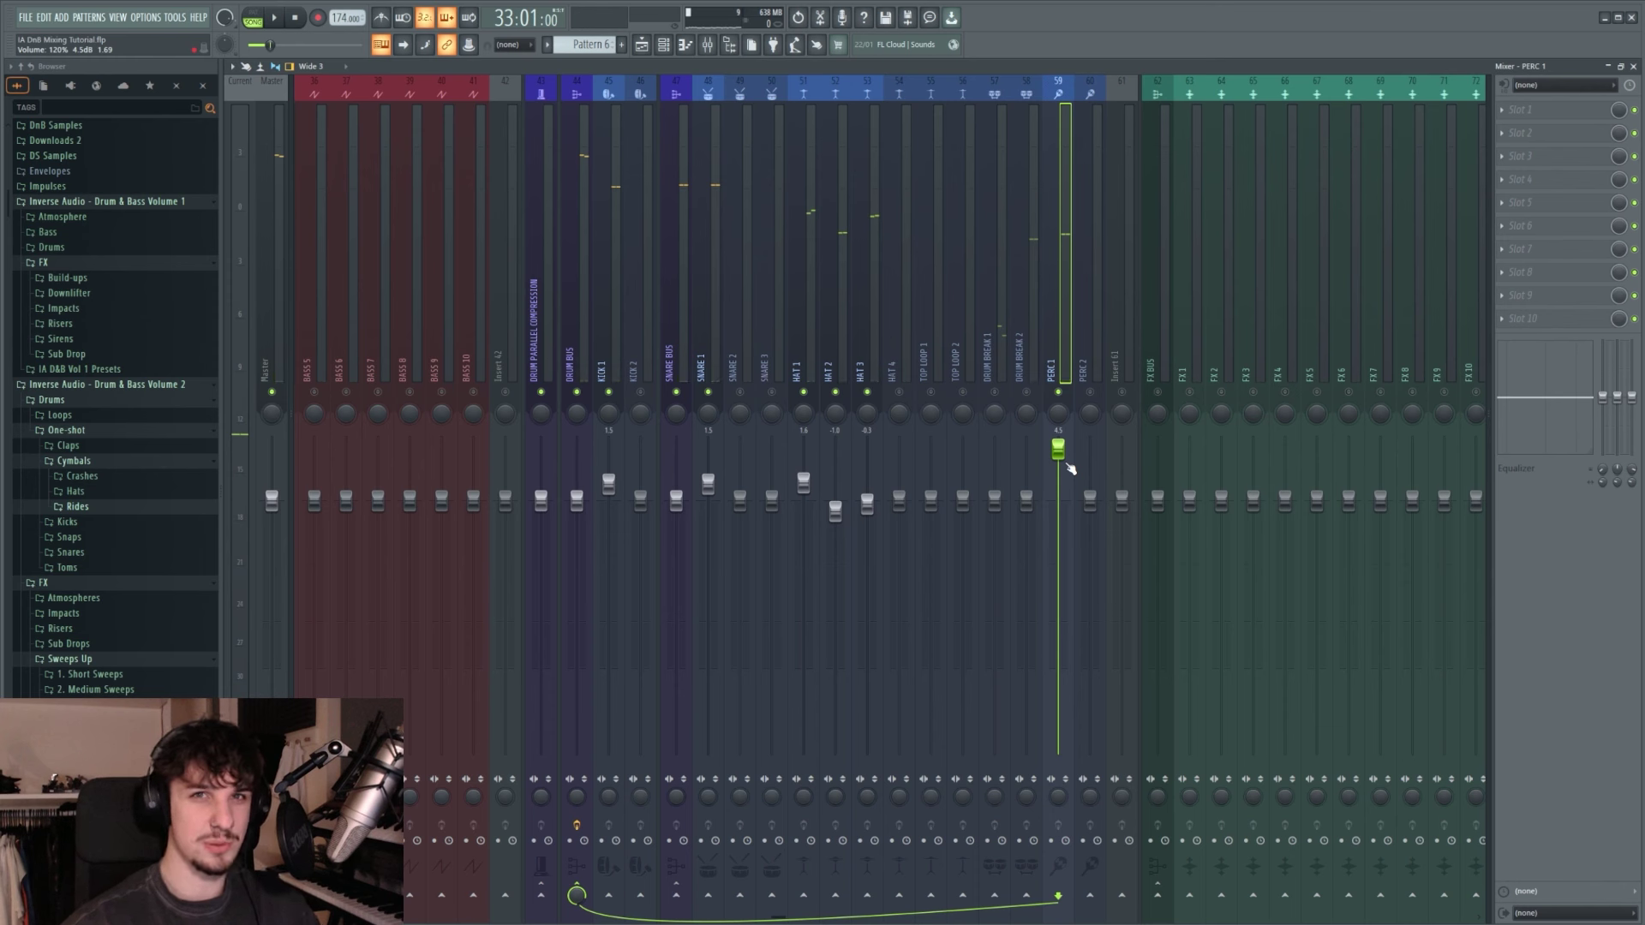
Step: Enable Drum Break 2 and audition it alongside the kick, snare, hats and Perc 1
key(Left)
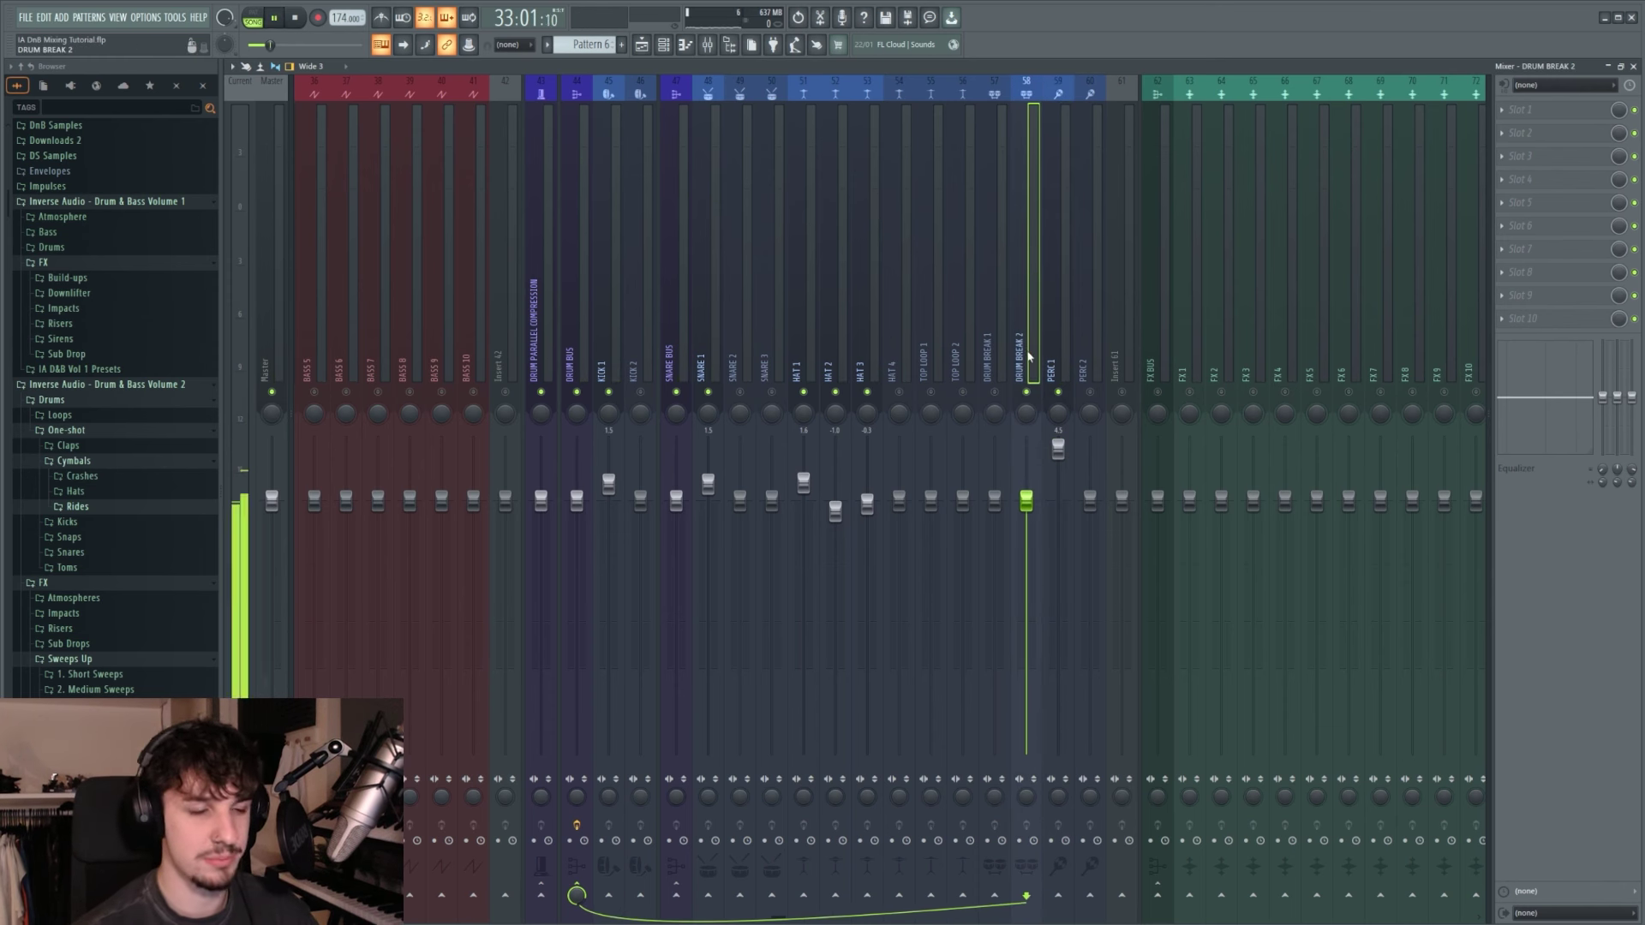
key(space)
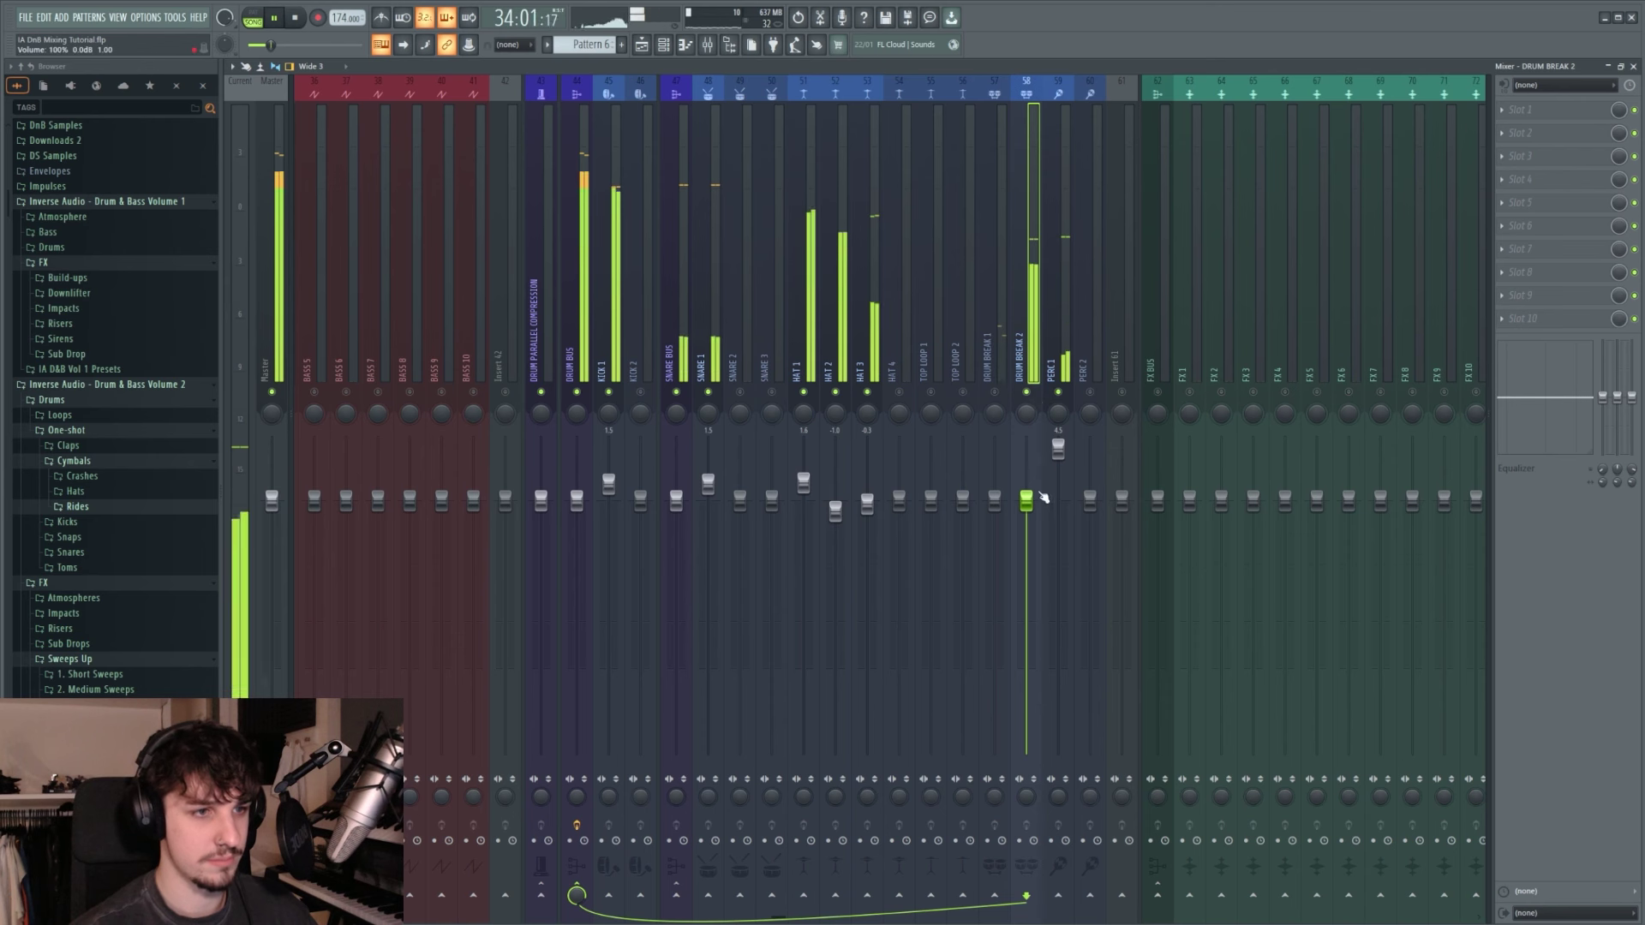
key(space)
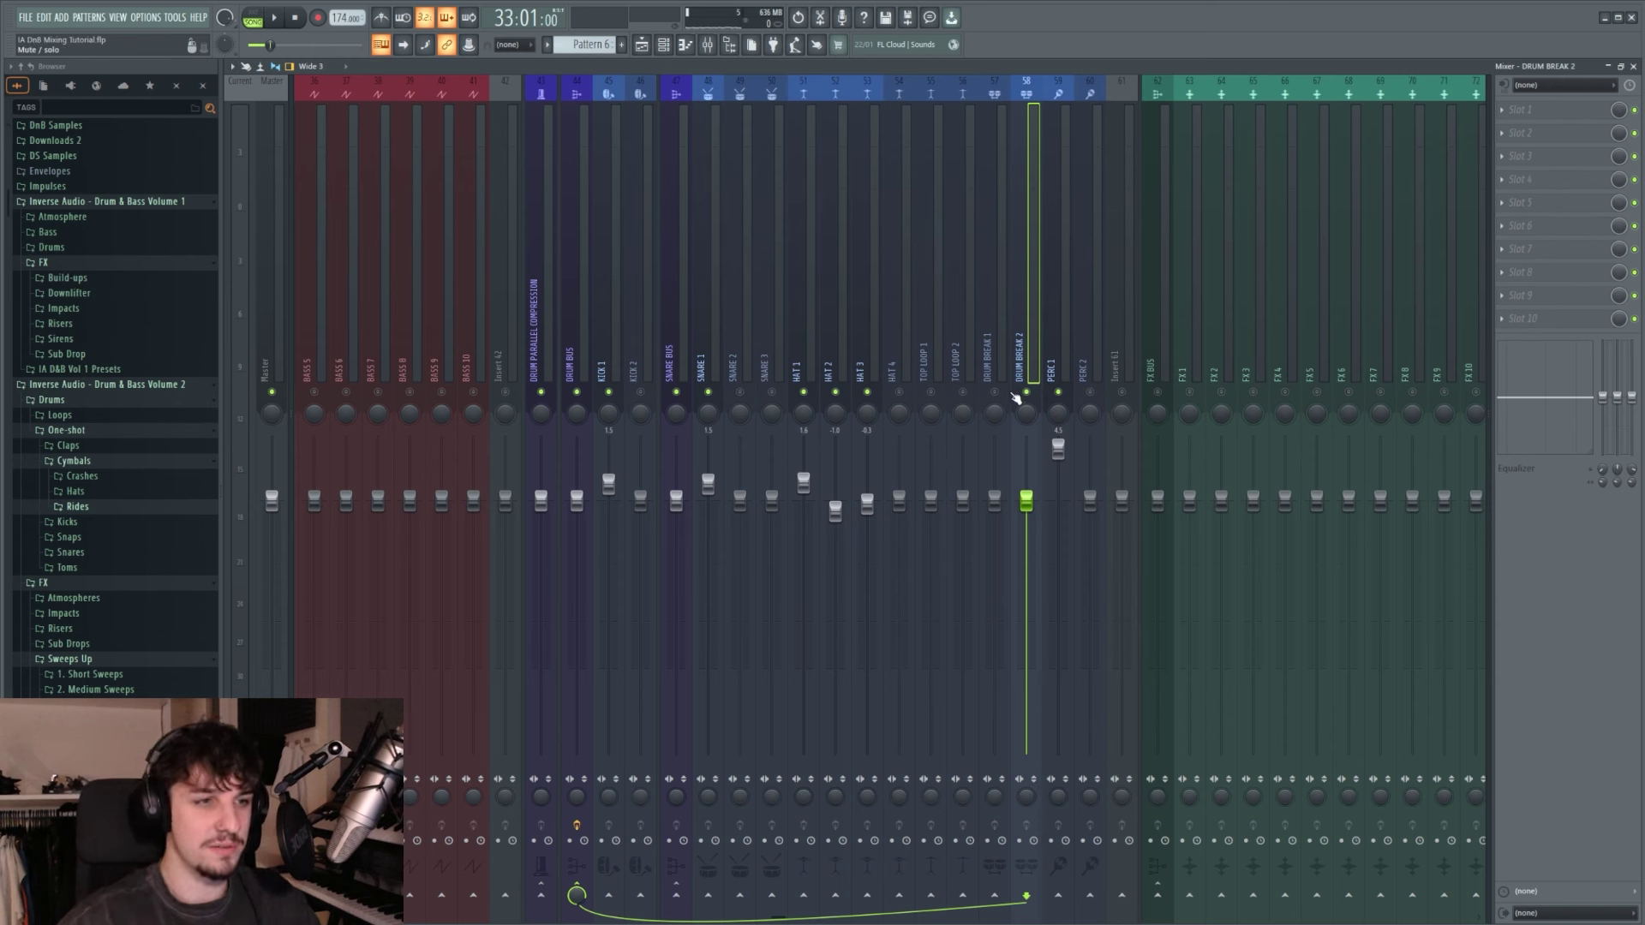
Step: Enable Drum Break 1 and move the playback start to its fill just before bar 33
click(994, 393)
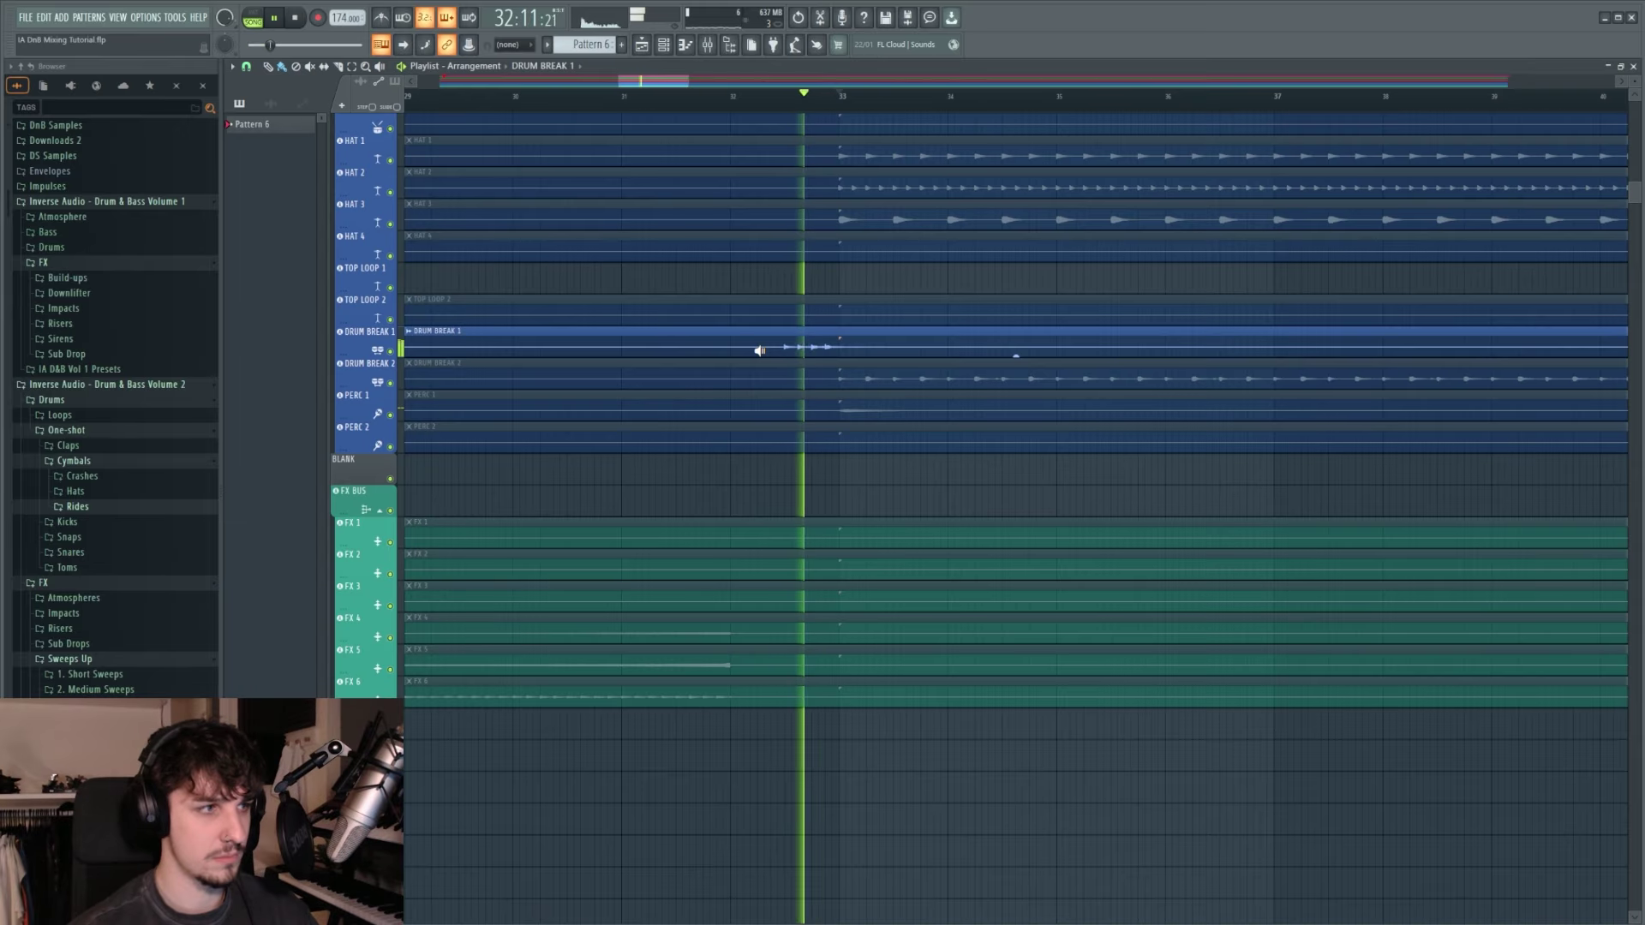
key(space)
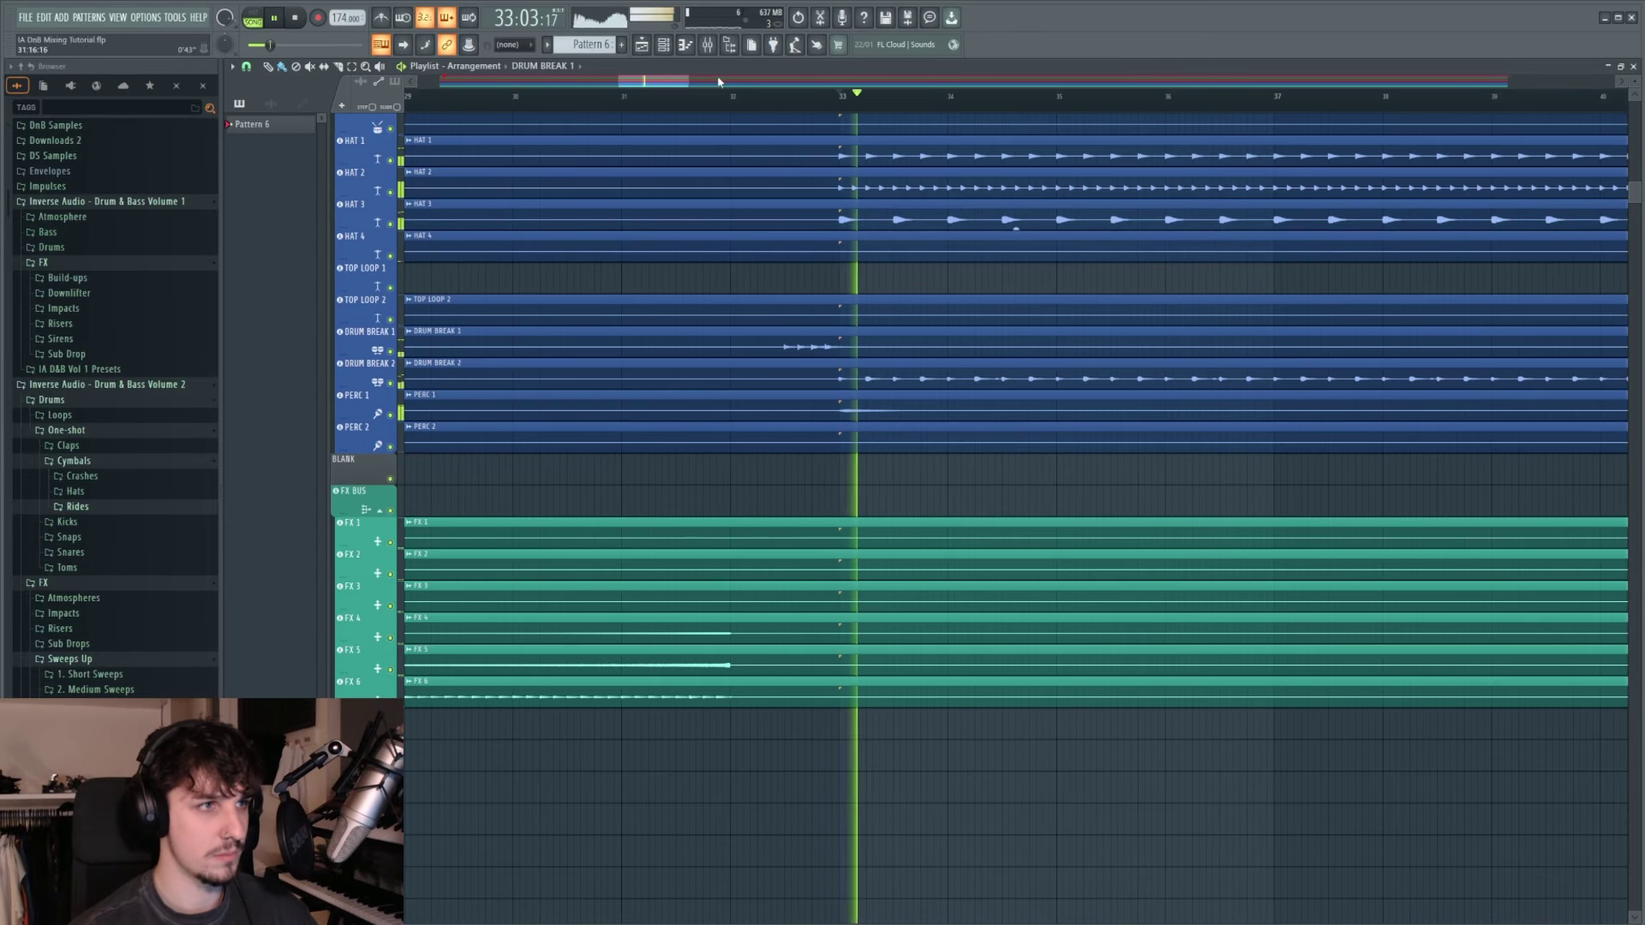
click(787, 105)
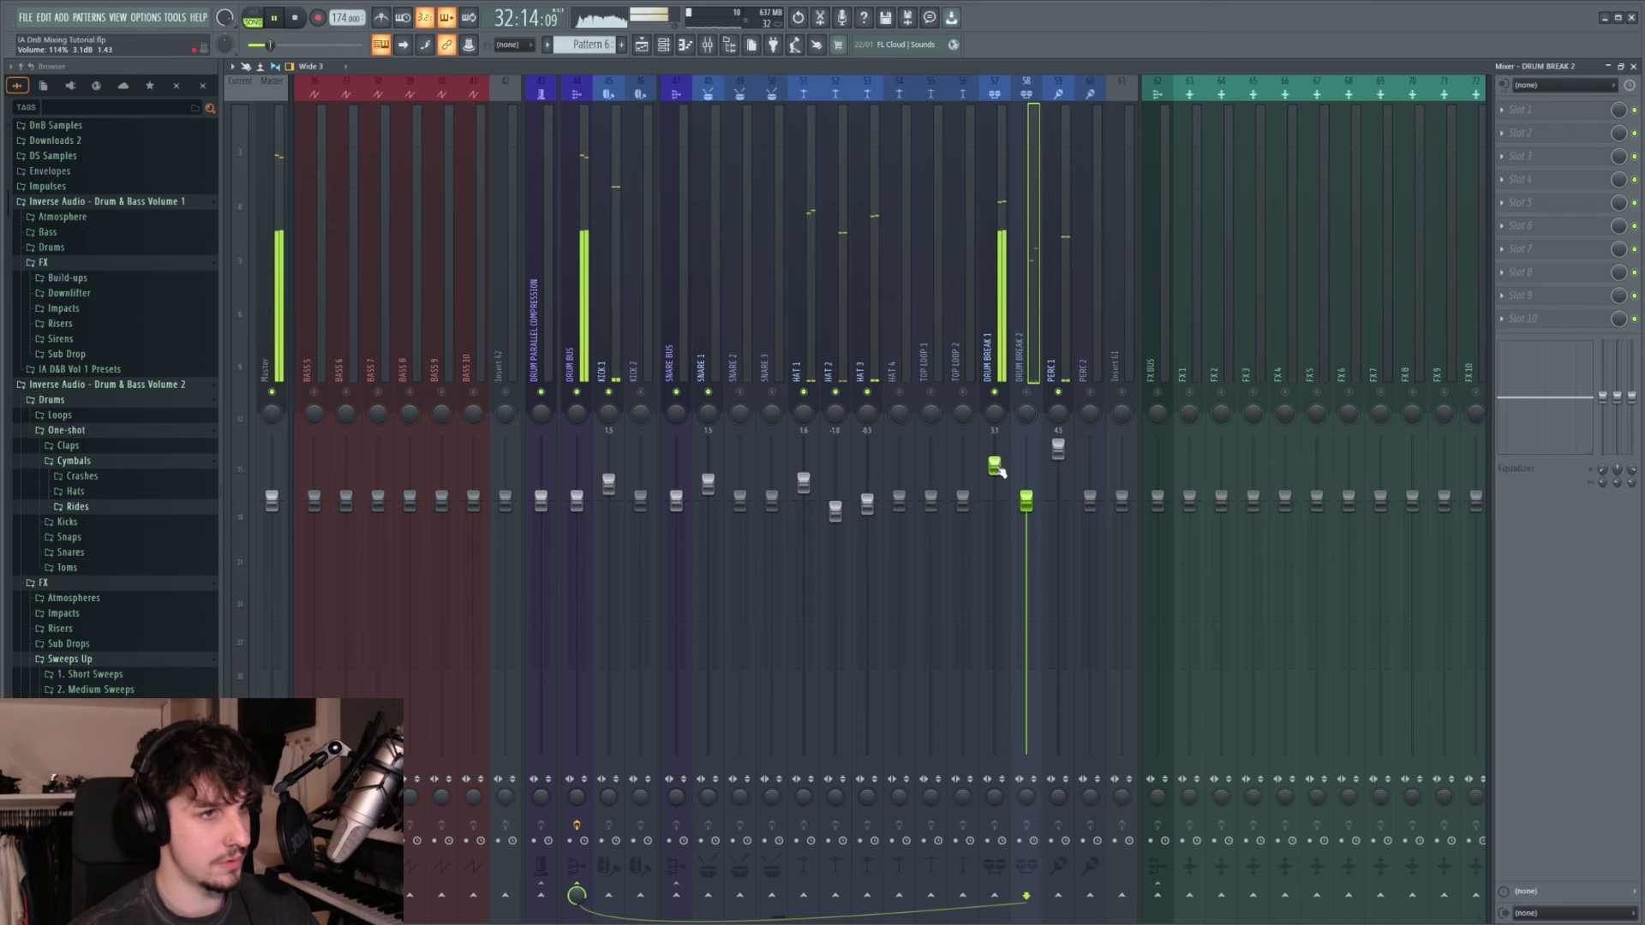
Step: Raise Drum Break 1 to about 3.4 dB while auditioning its fill with Drum Break 2 muted
click(995, 466)
key(space)
key(space)
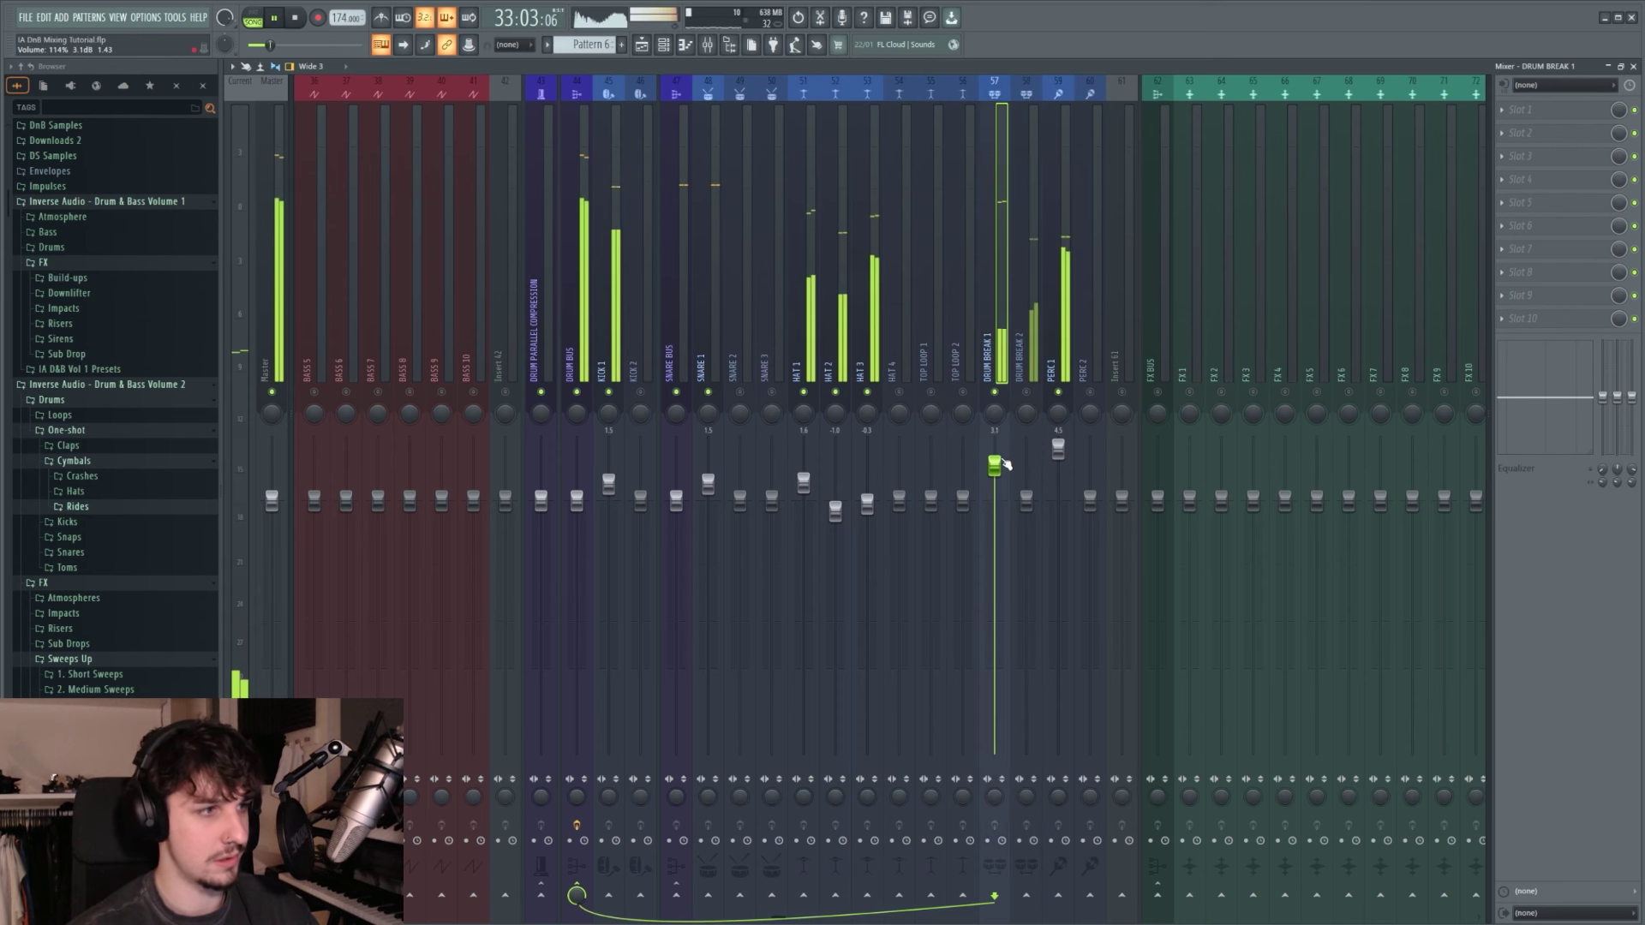
drag(1007, 464, 1006, 464)
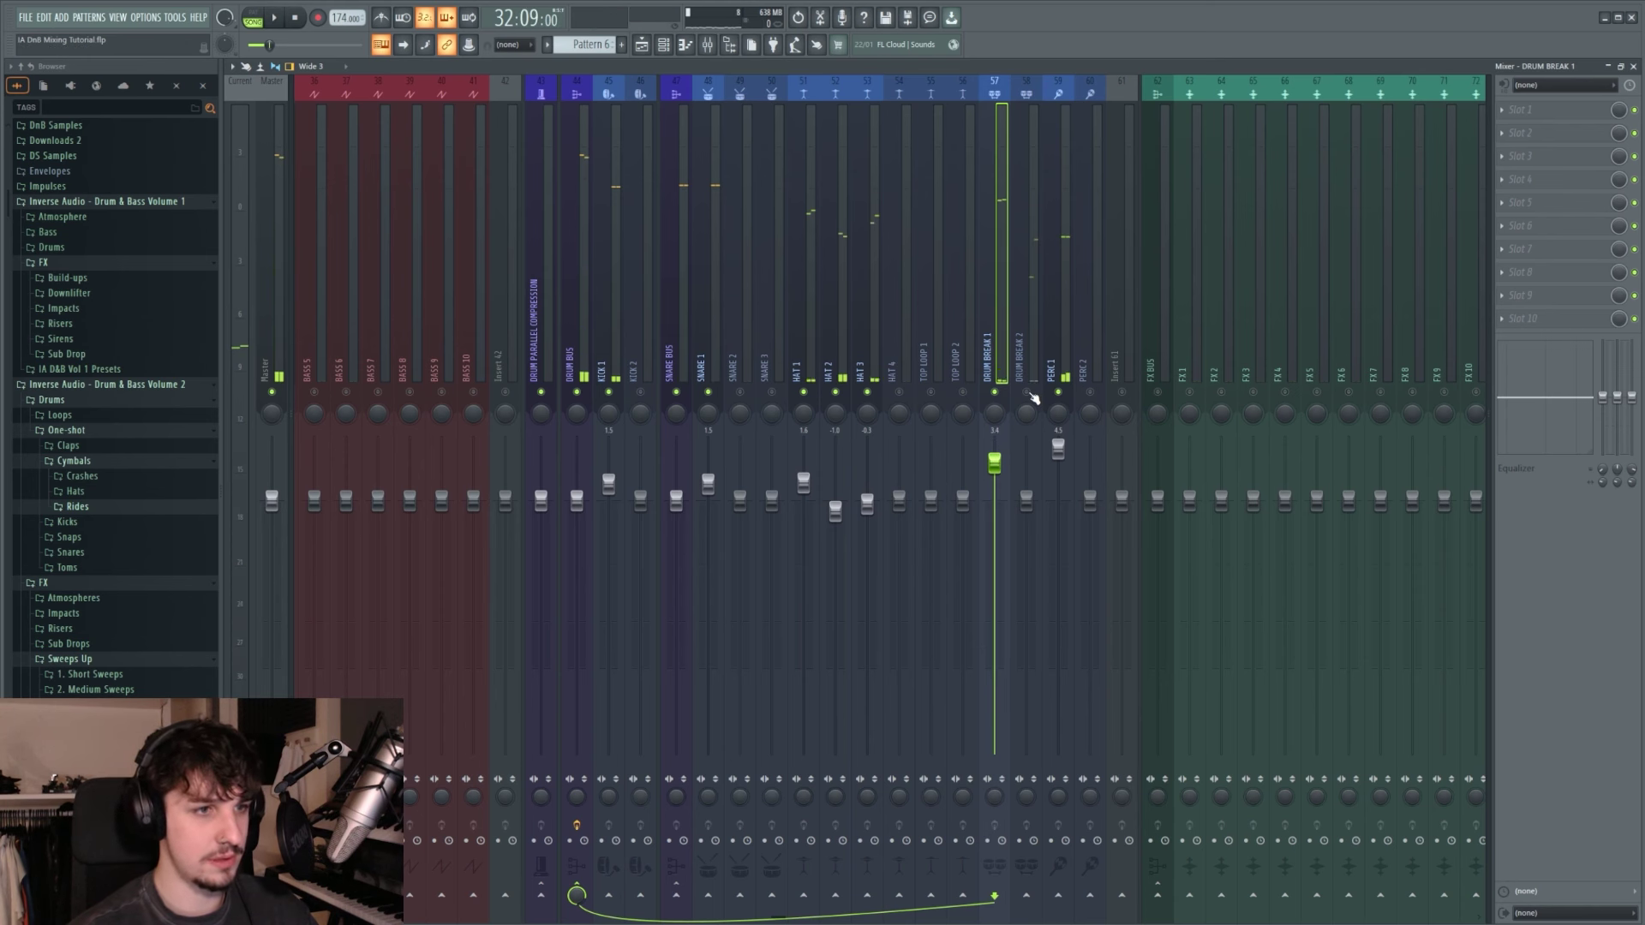
Step: Raise Drum Break 2 to about 0.6 dB and solo it to hear it alone
click(1027, 500)
drag(1032, 507, 1025, 492)
right_click(1026, 391)
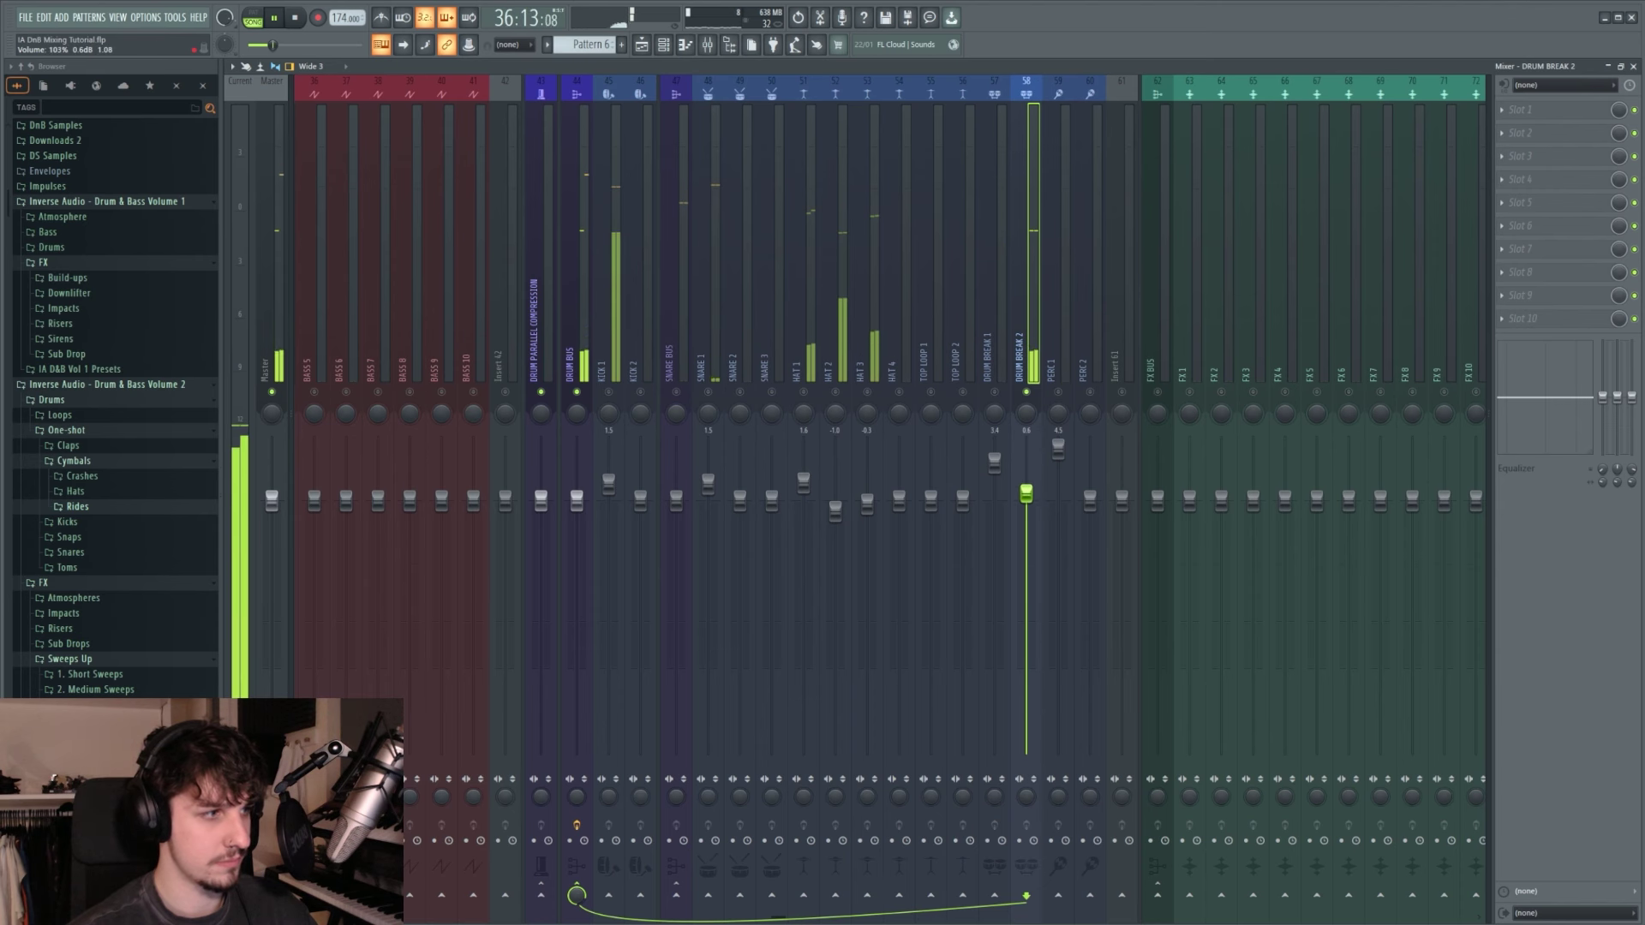
key(space)
Step: Unmute all the drum tracks and listen to the full drum mix from just before bar 33
drag(910, 397, 610, 392)
key(space)
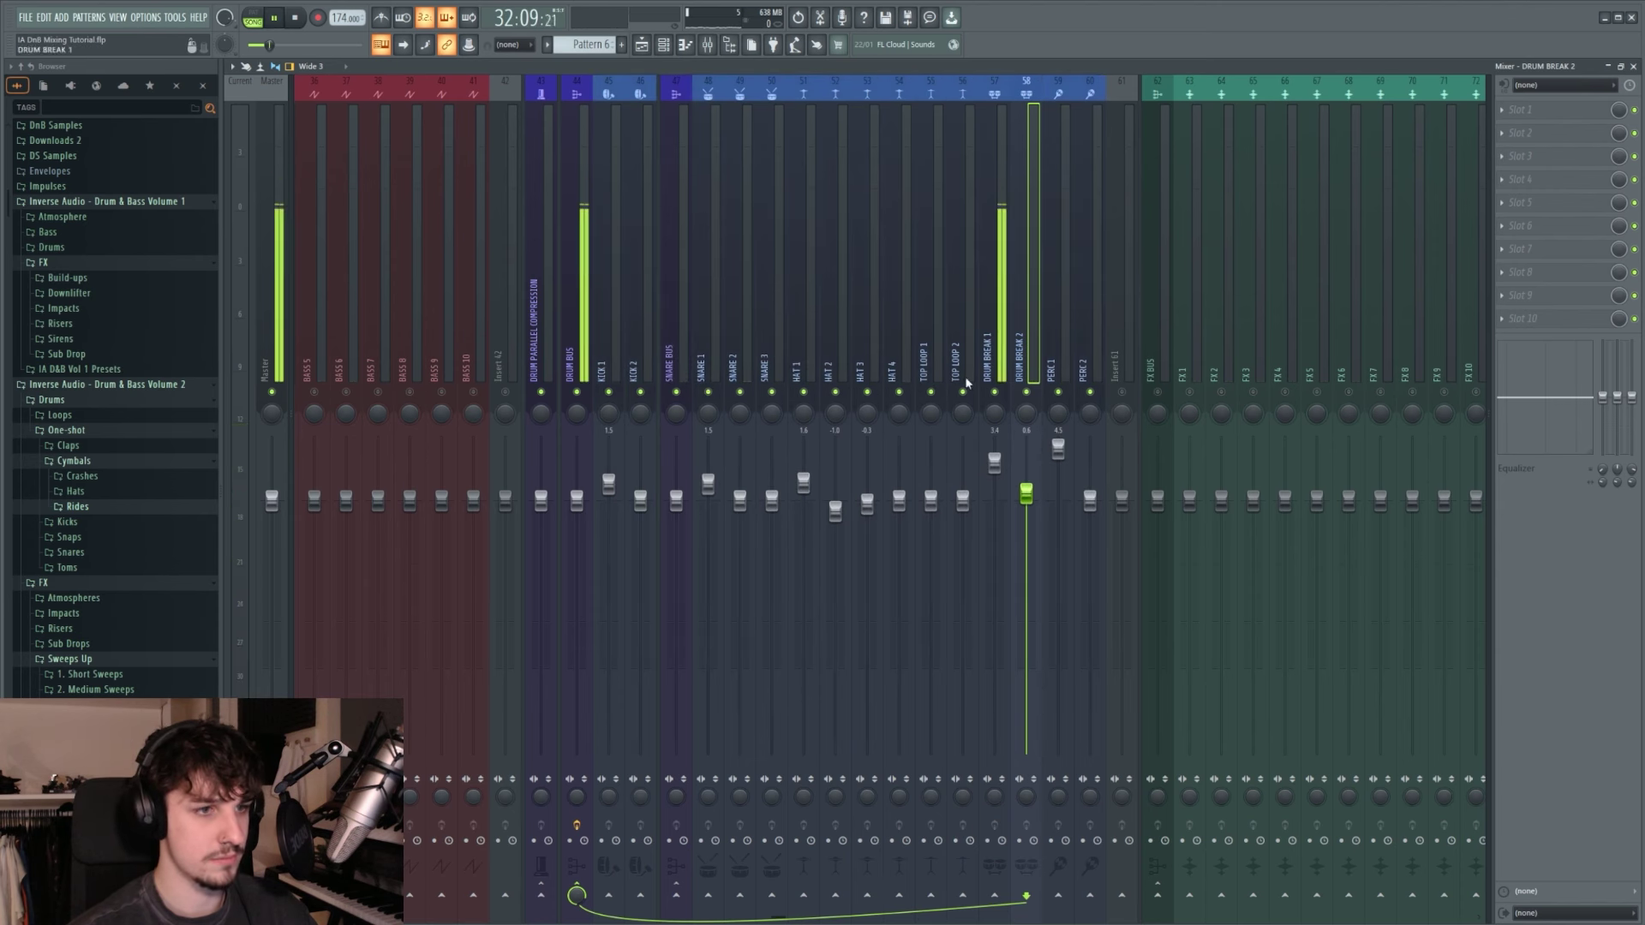
scroll(909, 344, up, 3)
scroll(908, 338, down, 2)
click(904, 328)
scroll(911, 324, up, 3)
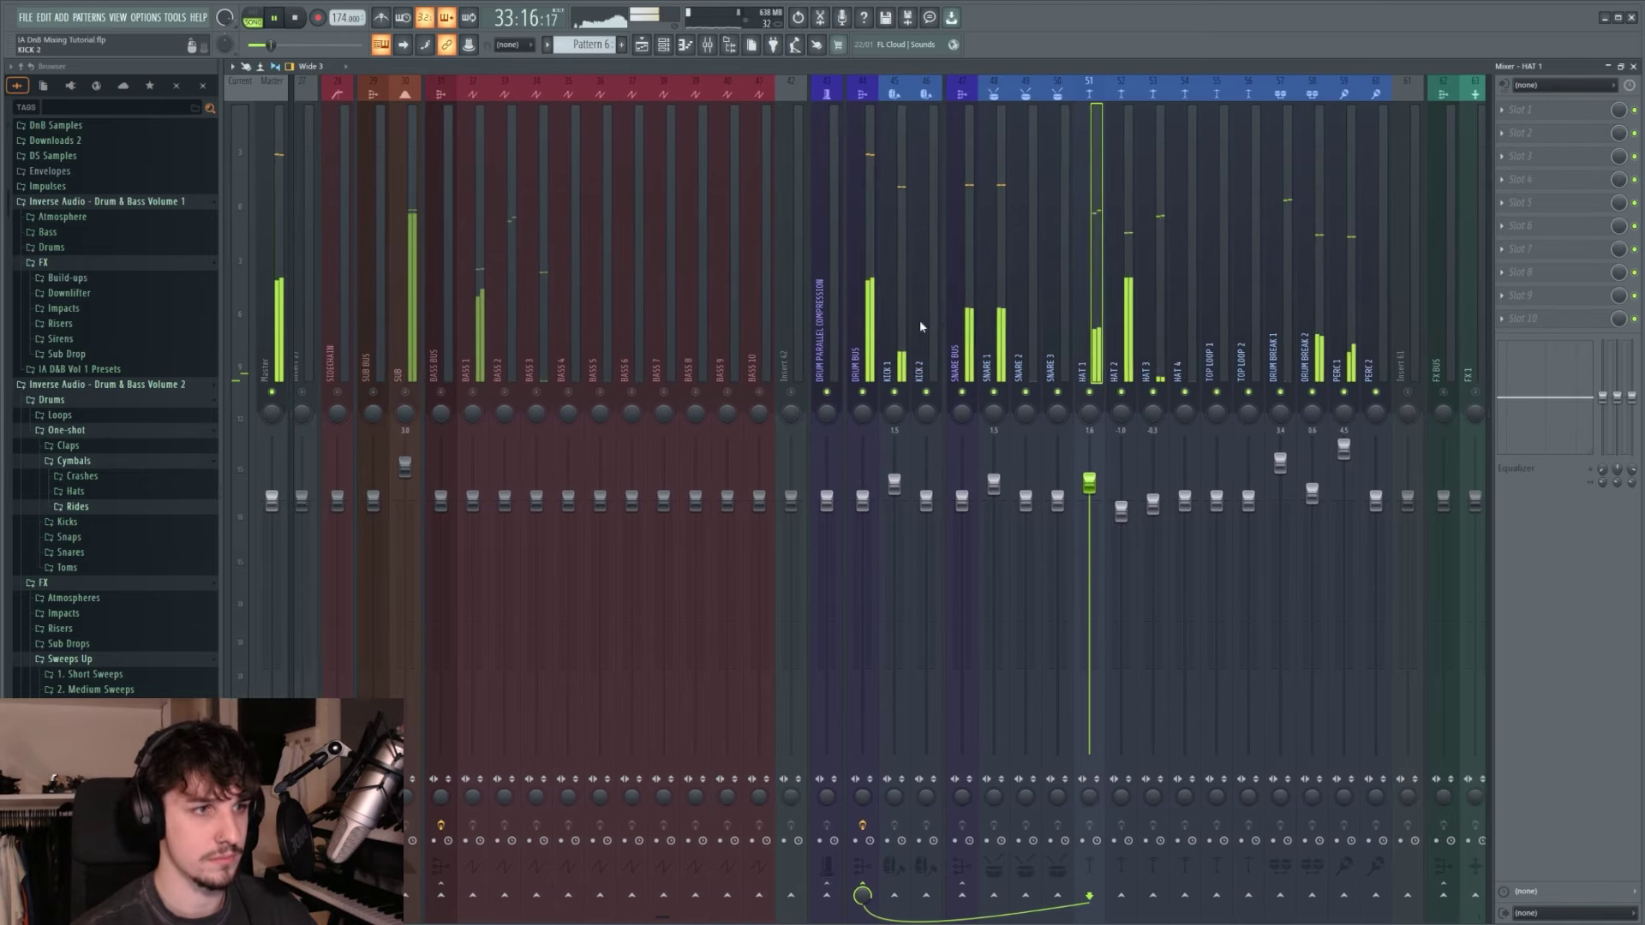
click(969, 324)
scroll(977, 319, up, 4)
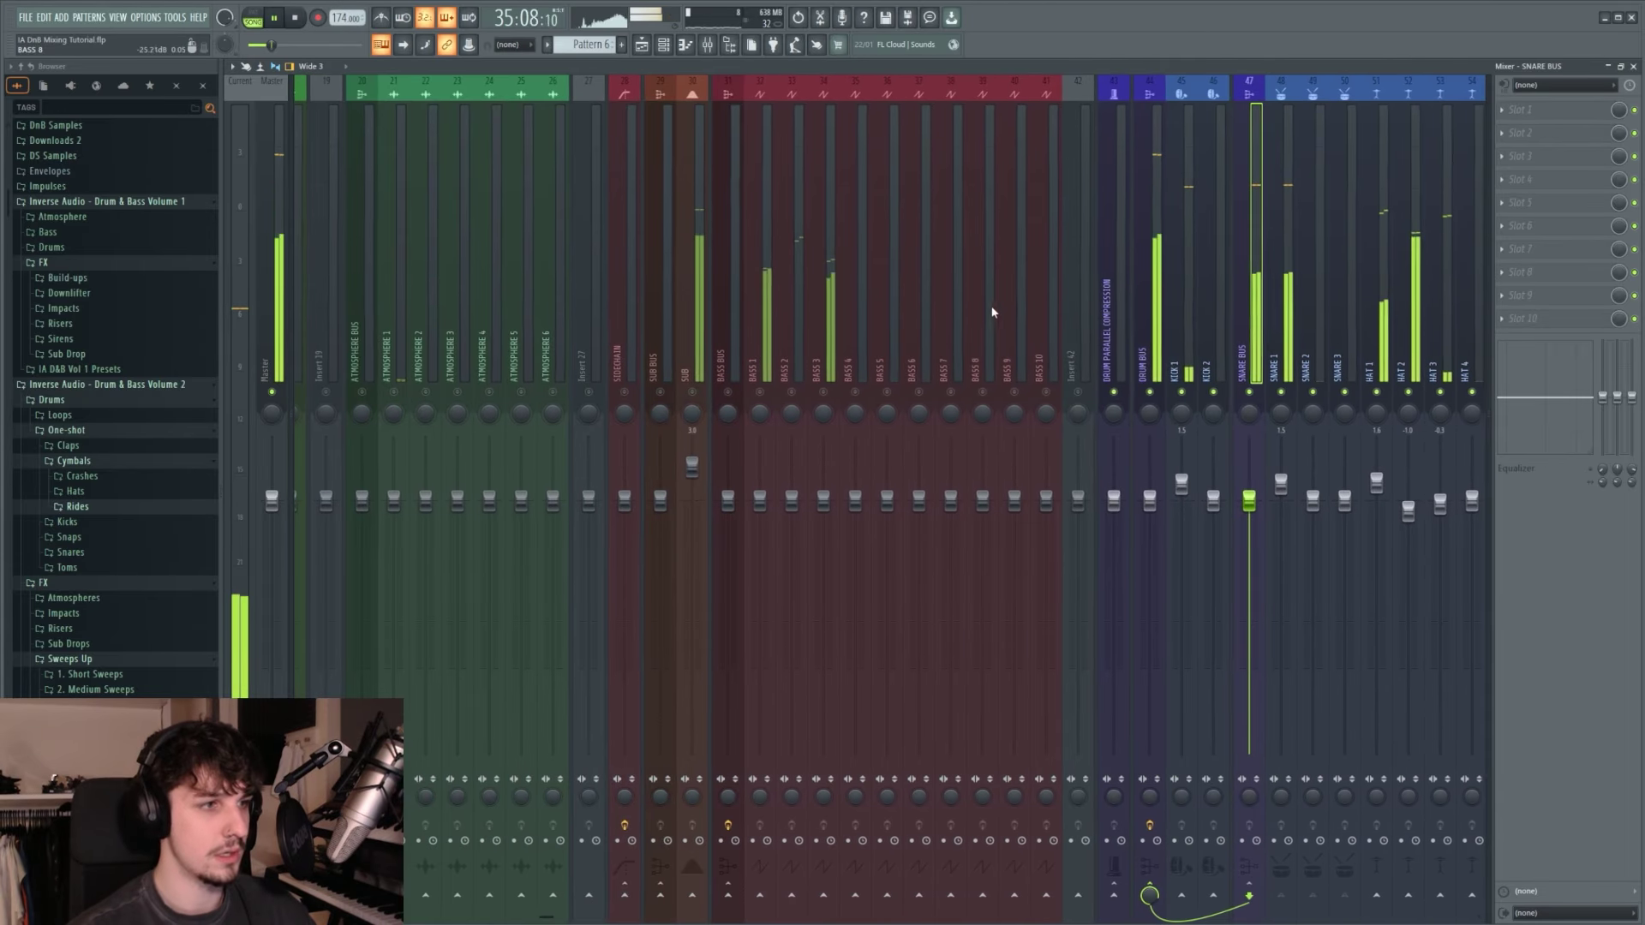
key(space)
Step: Solo Bass 1 with its bus and the Sidechain track, and raise its level during playback
scroll(848, 339, up, 6)
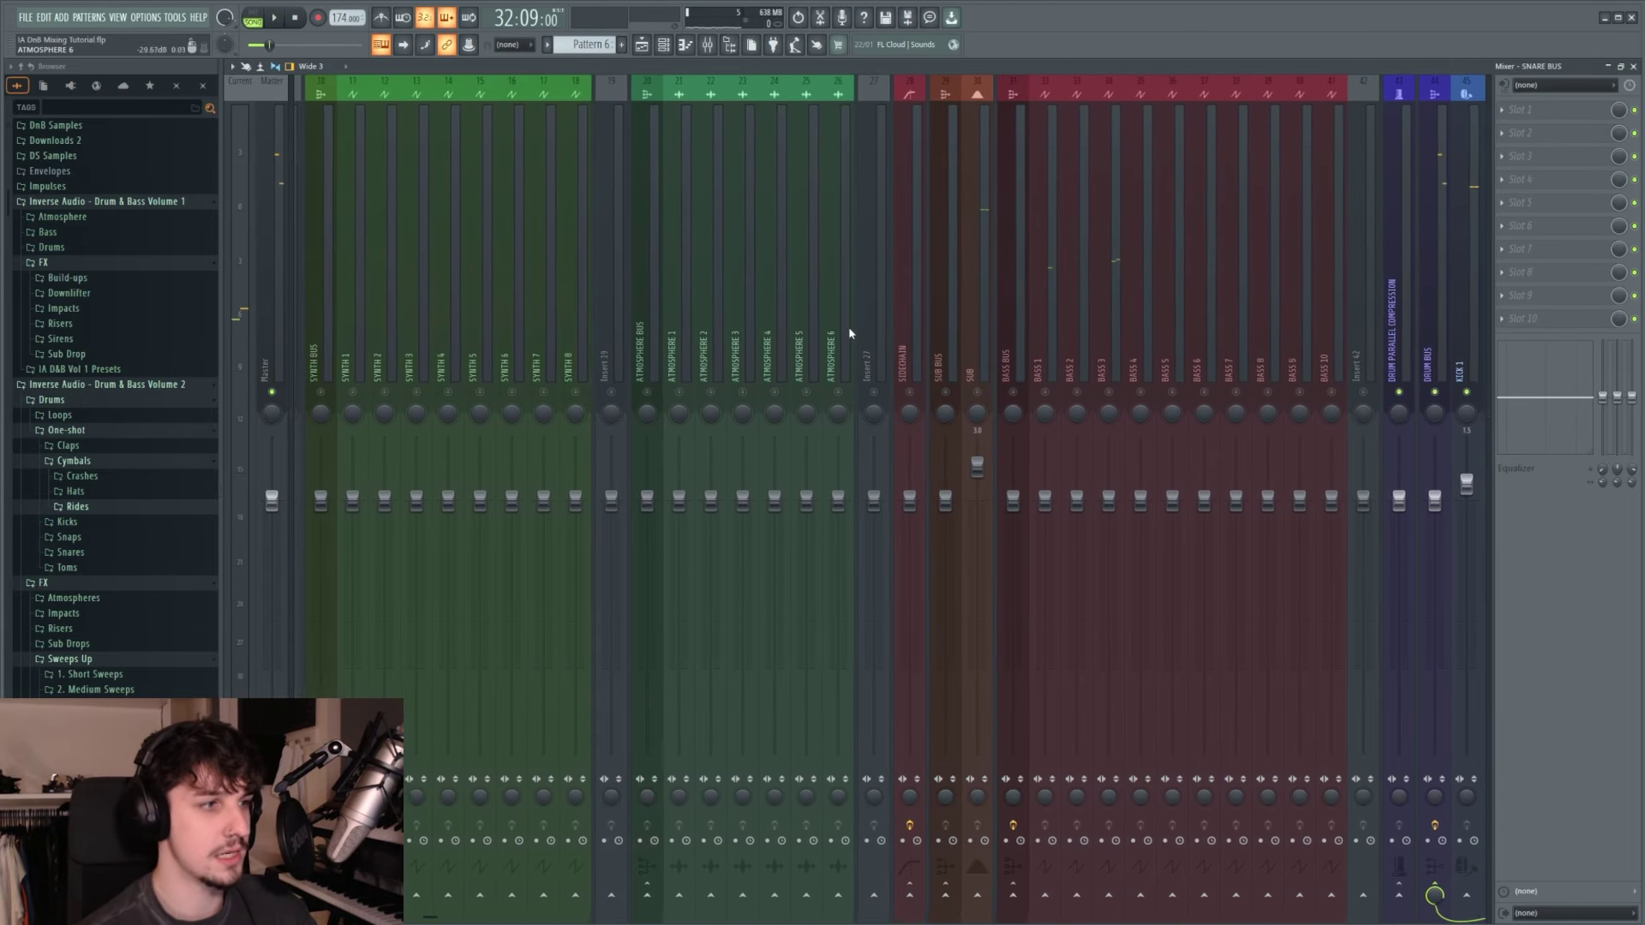
scroll(809, 300, down, 10)
scroll(934, 292, down, 3)
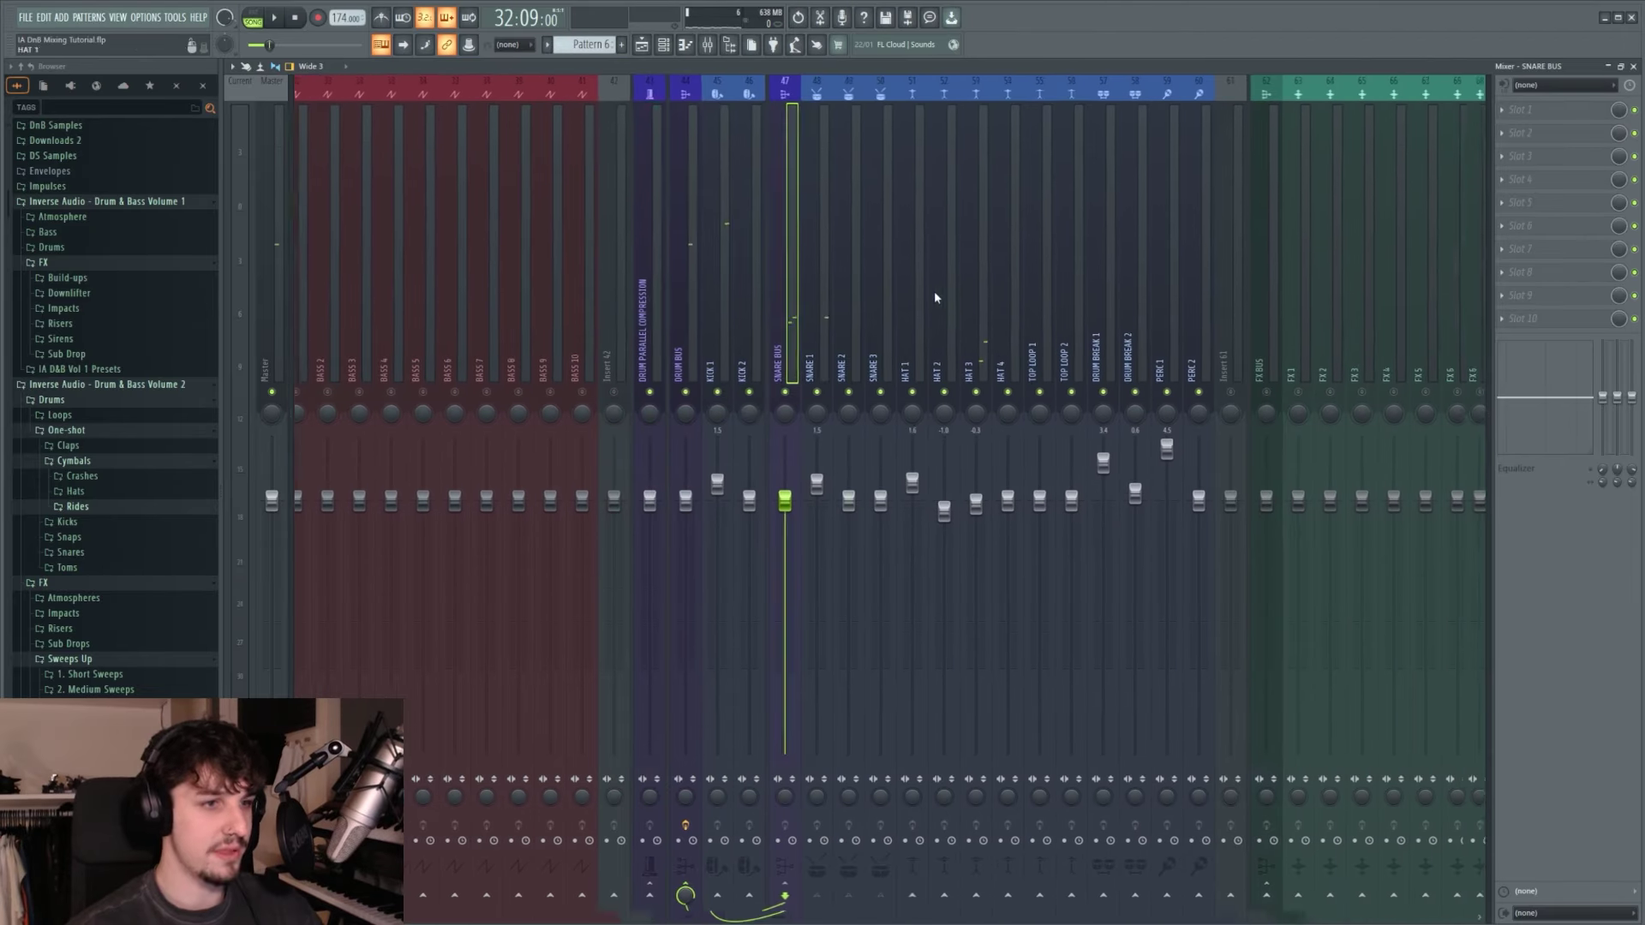
scroll(934, 295, up, 3)
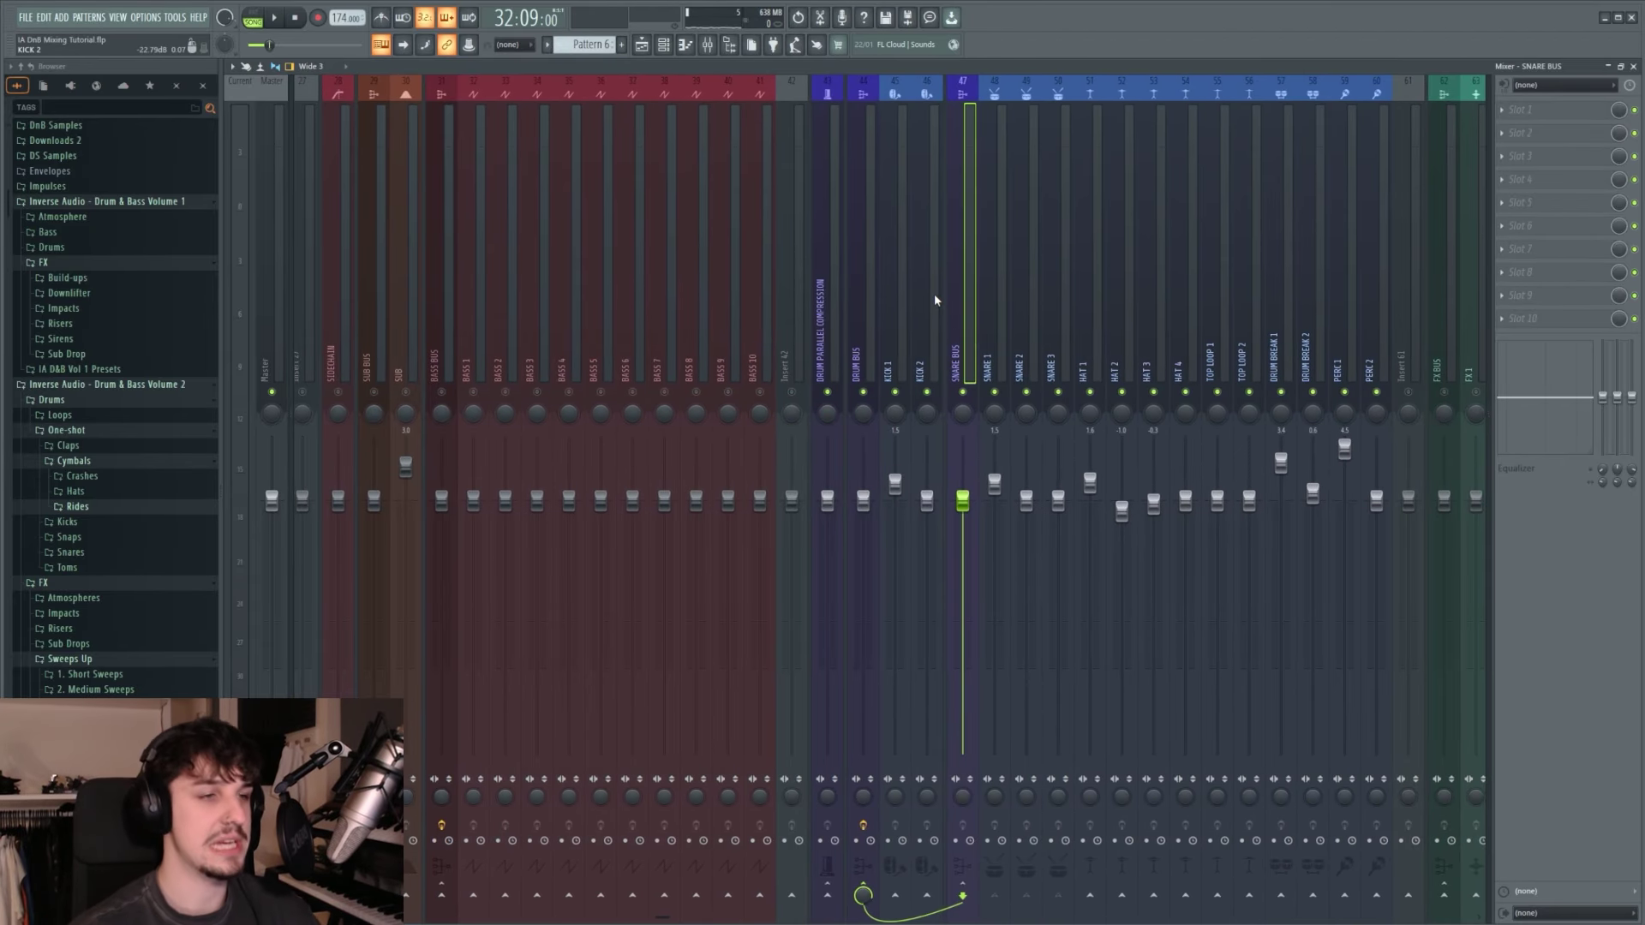
scroll(879, 310, up, 5)
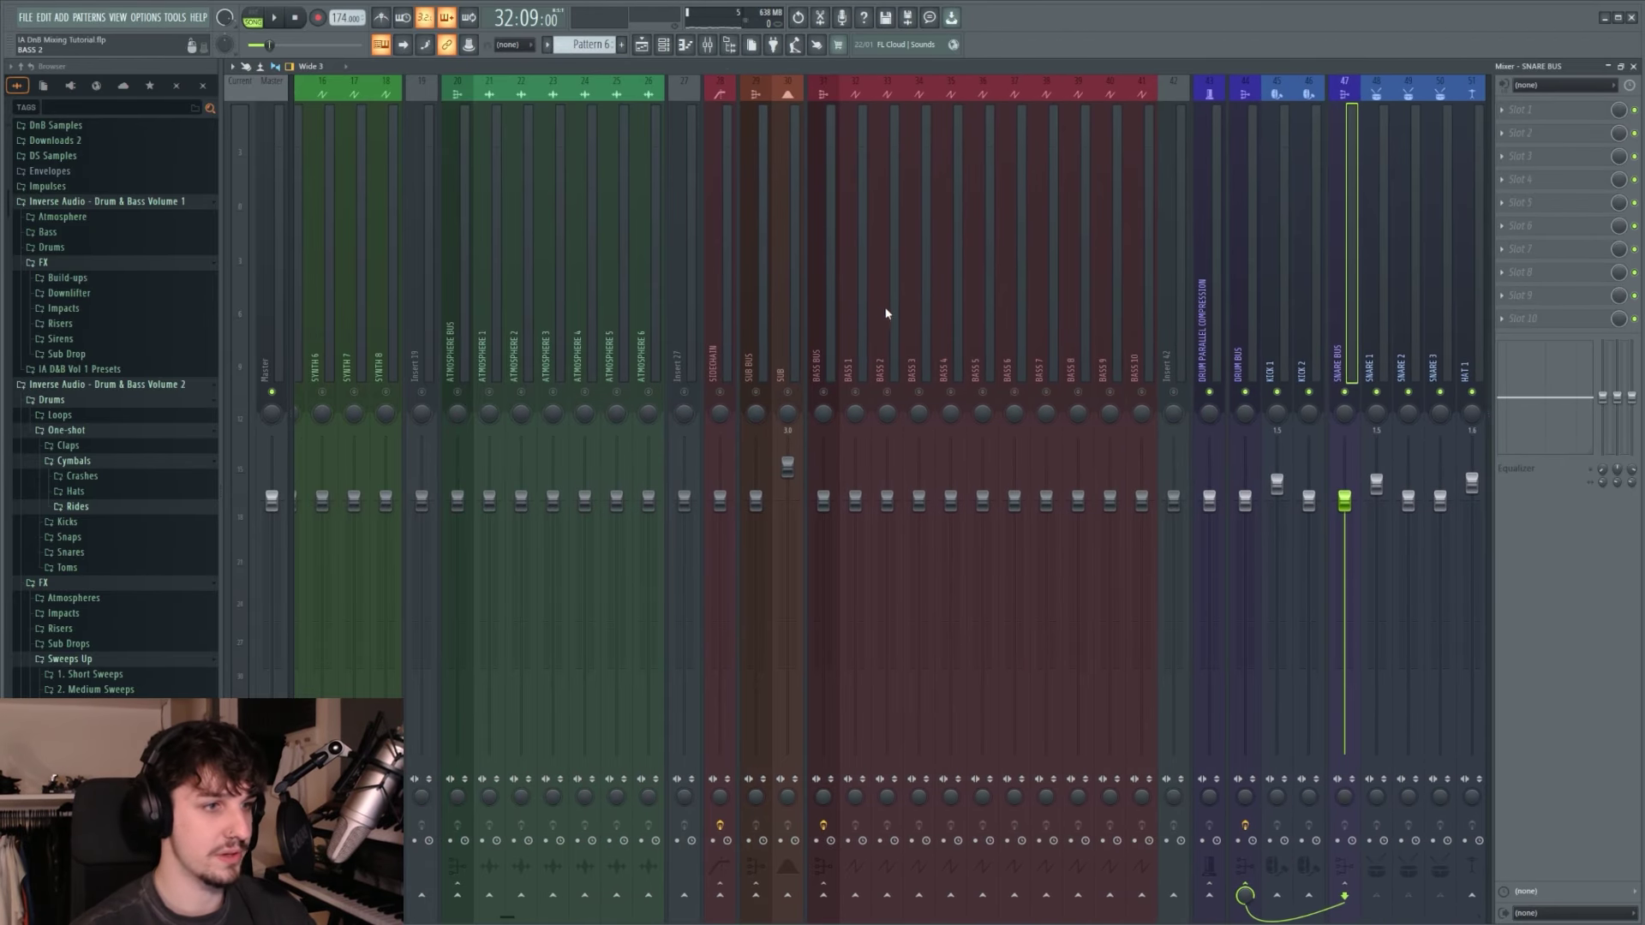
click(849, 377)
key(space)
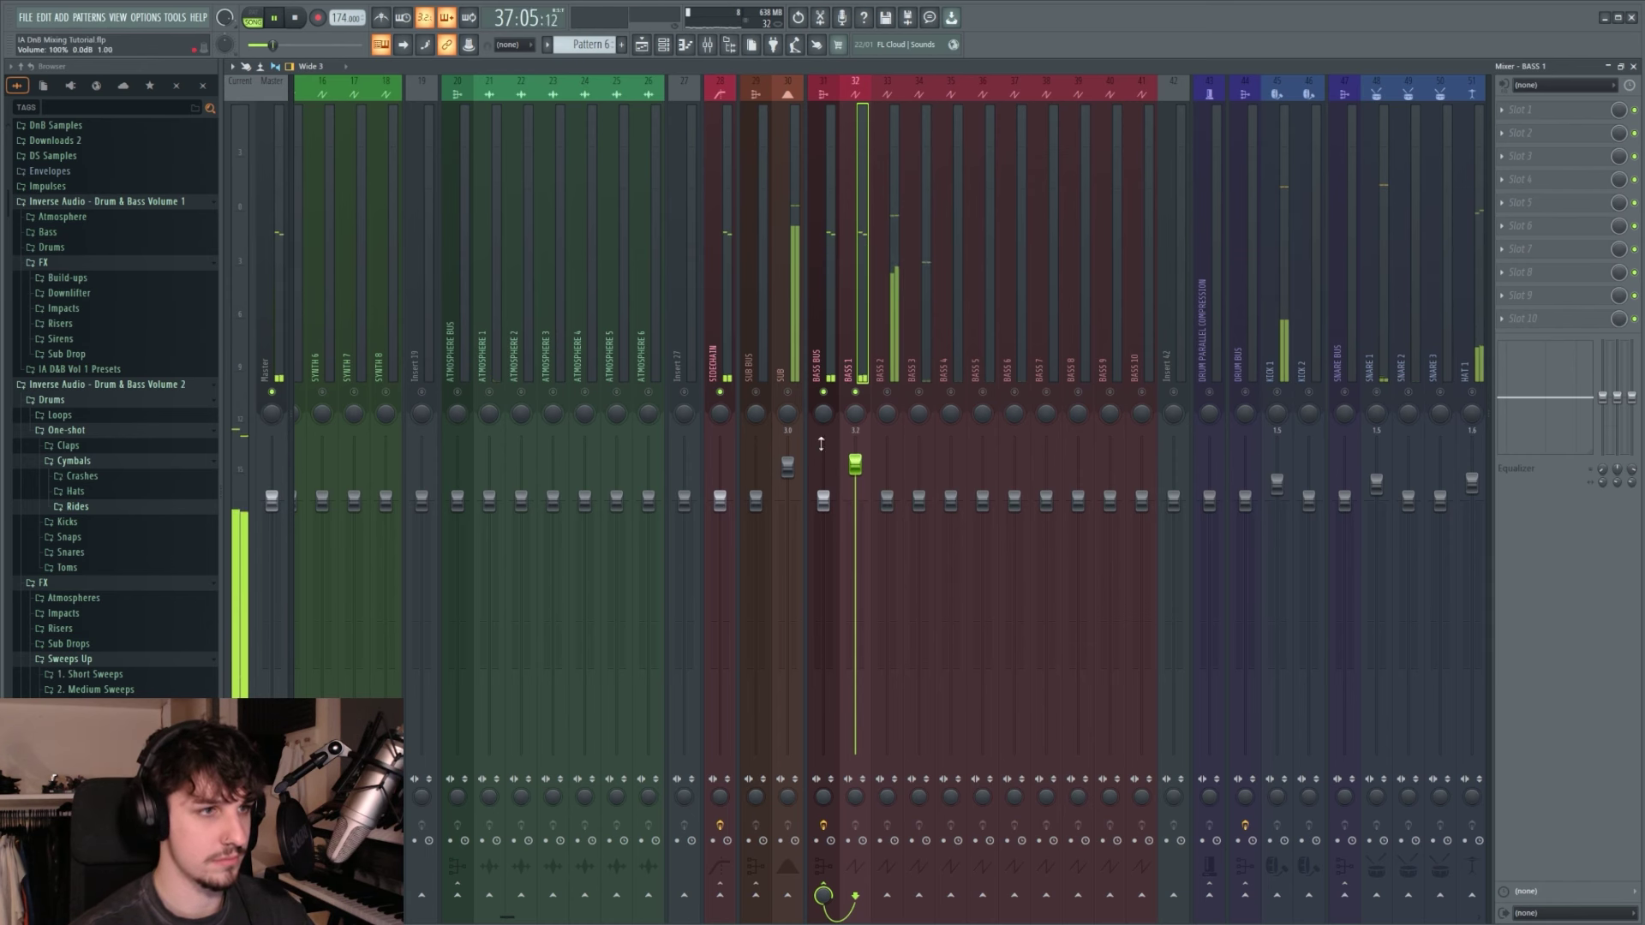
Step: Check the bass clips in the playlist and set the Bass 1 level to 3.0 dB during playback
key(F5)
scroll(884, 414, up, 6)
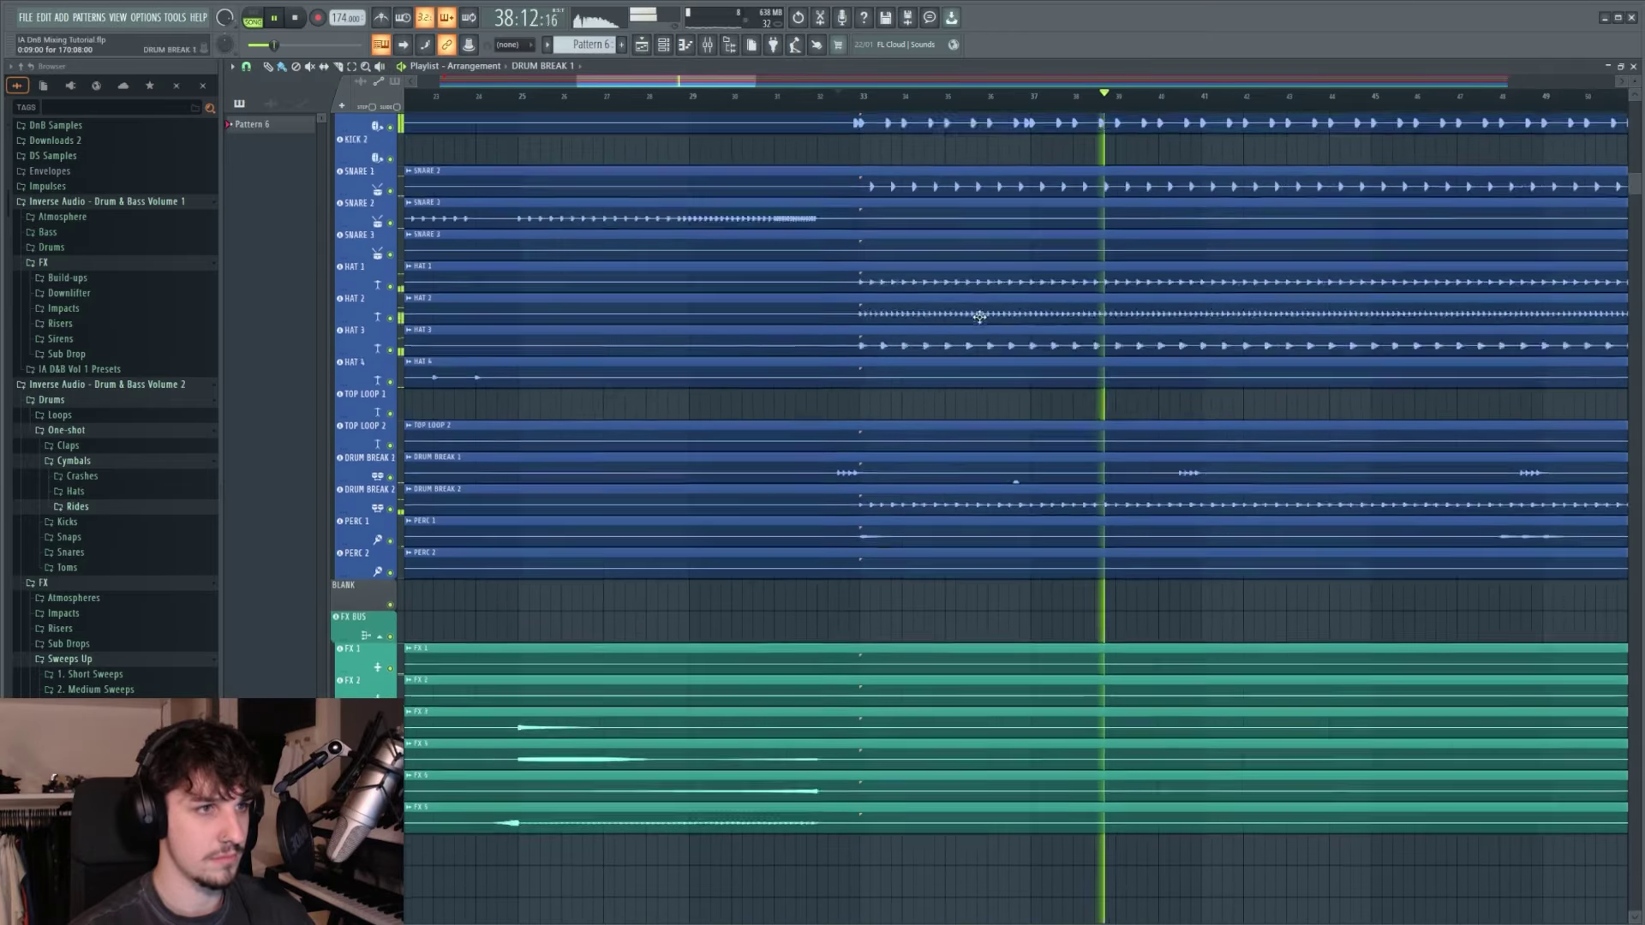
key(space)
scroll(865, 411, up, 5)
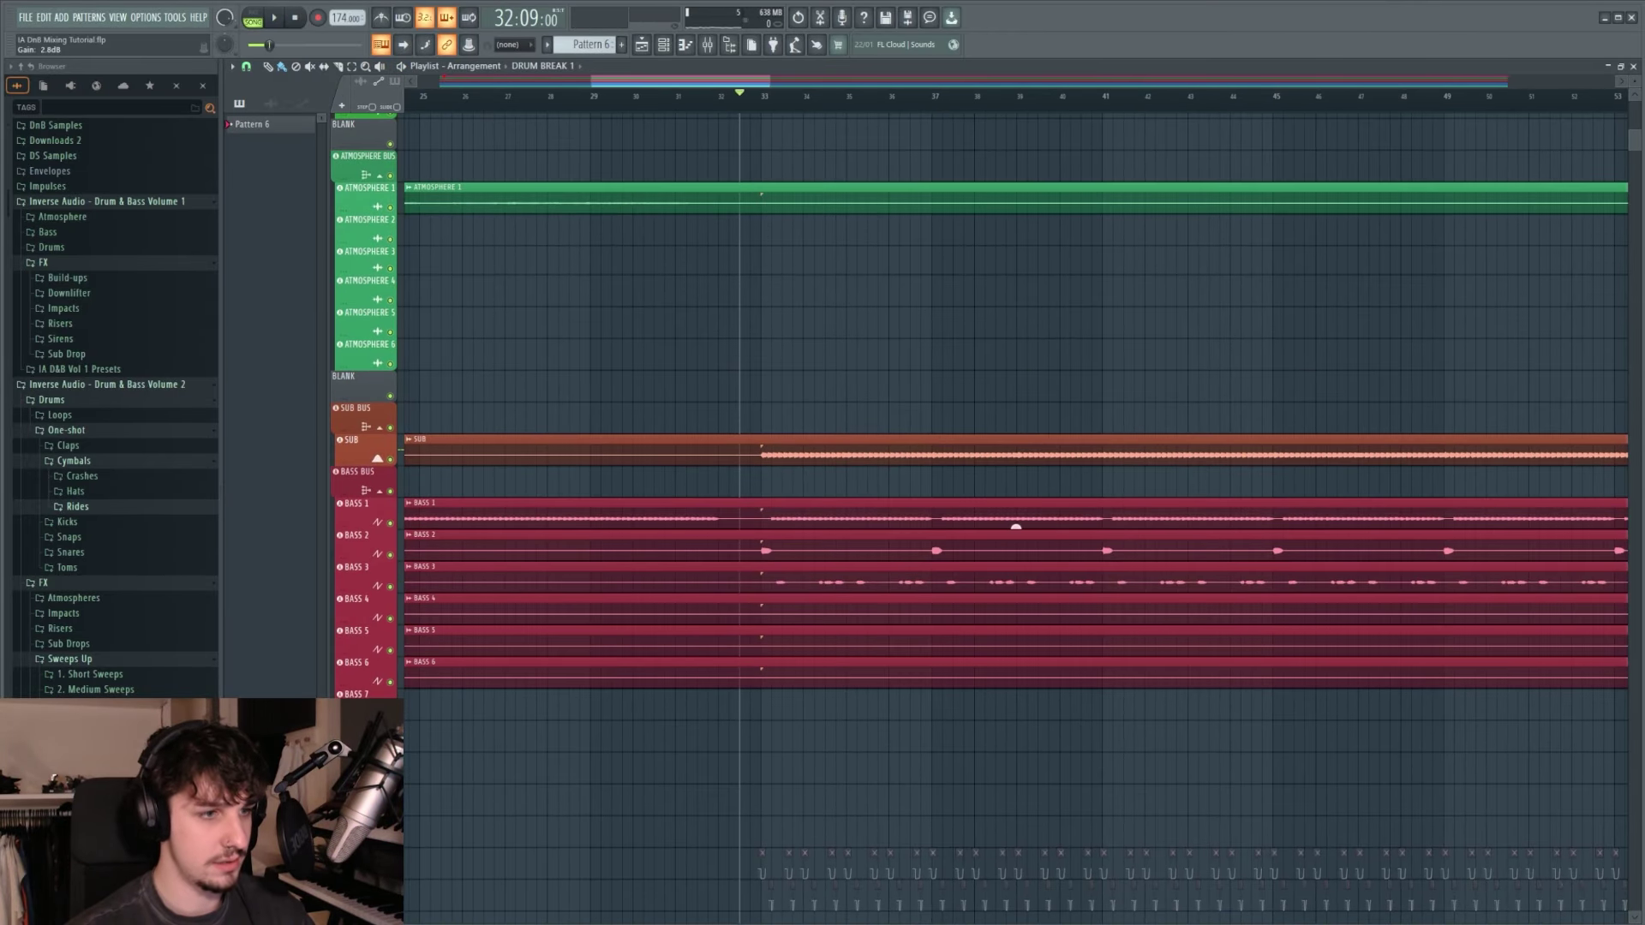
key(space)
key(F9)
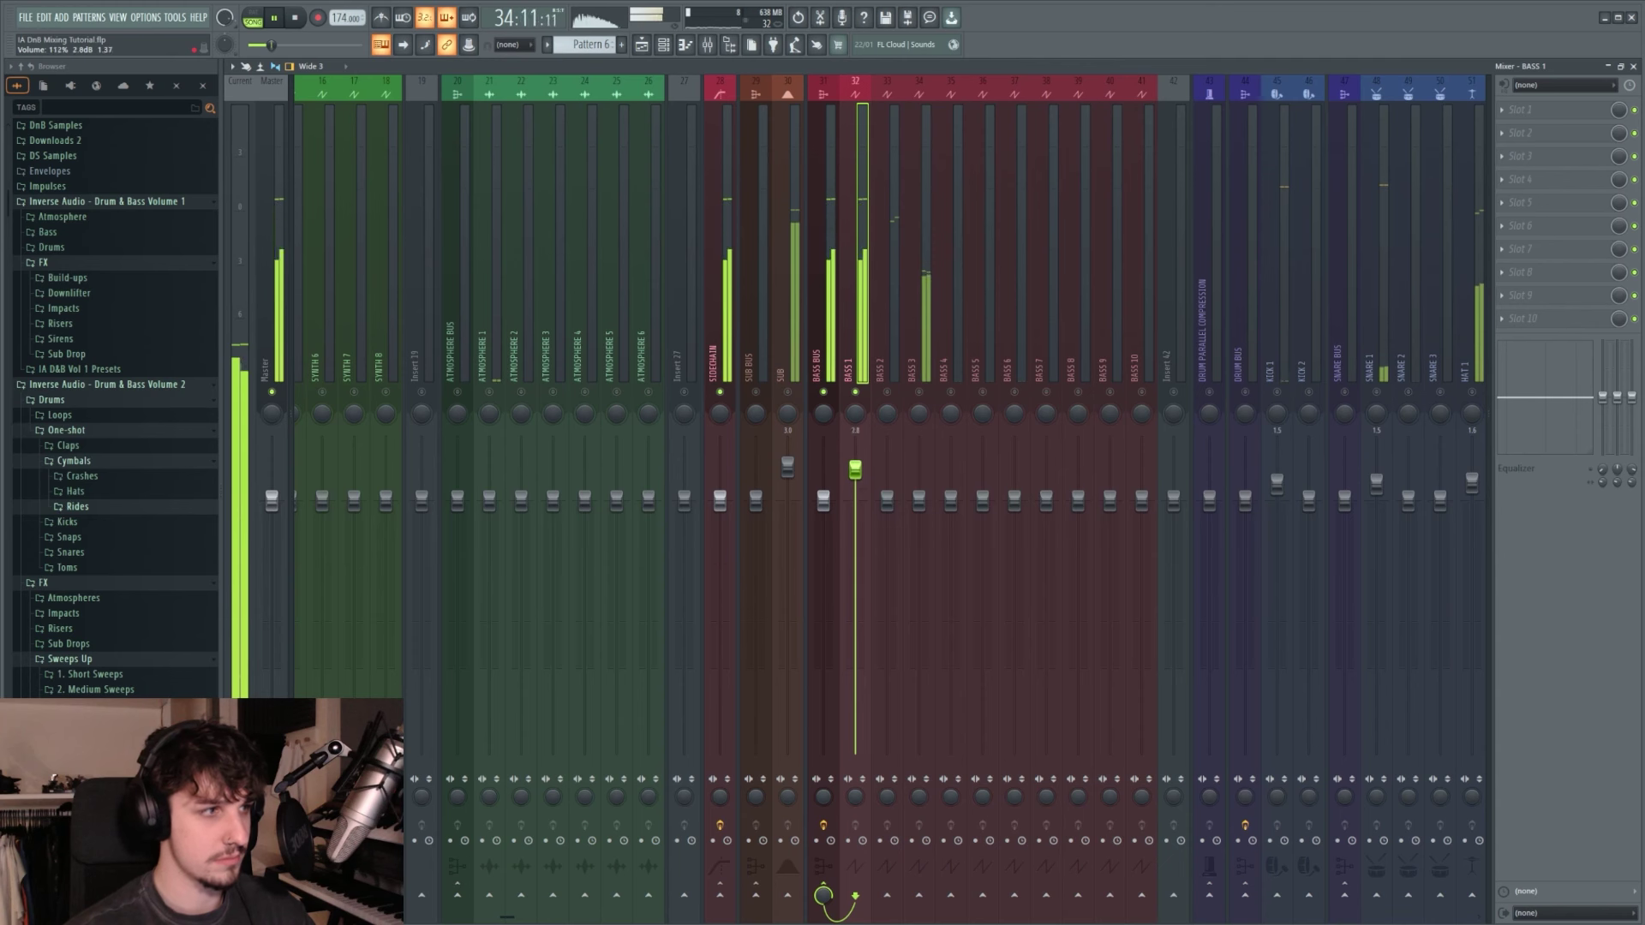
drag(855, 470, 855, 466)
key(space)
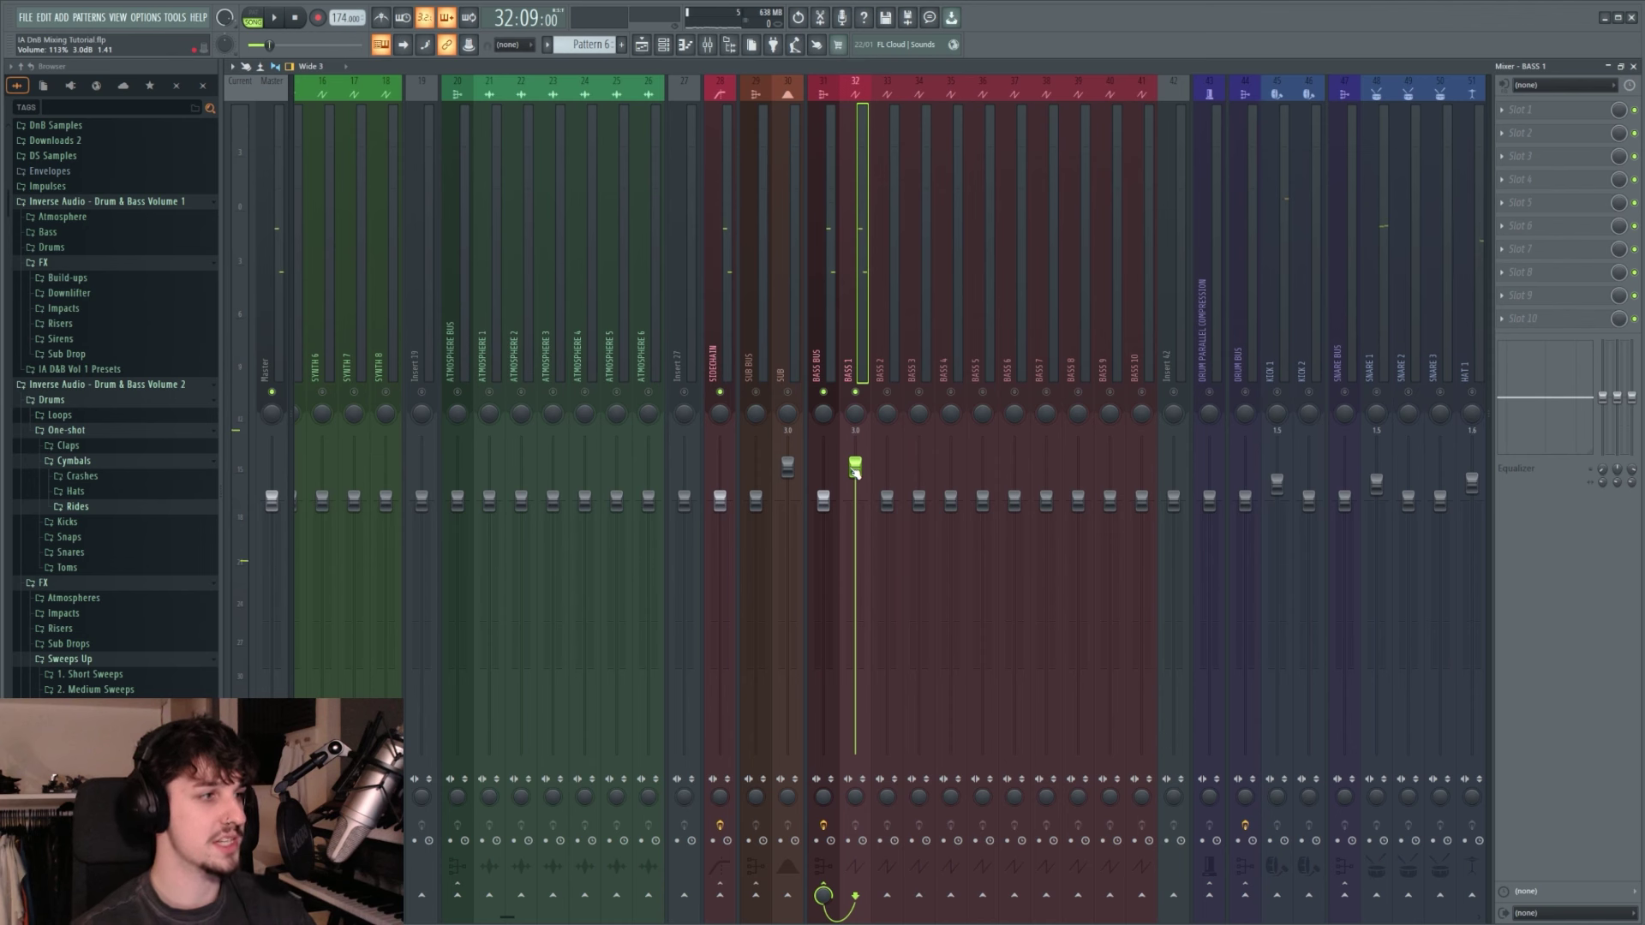
Step: Enable Bass 2 and Bass 3, setting Bass 2 to about 1.2 dB and raising Bass 3 during playback
drag(887, 501, 930, 356)
key(space)
click(930, 356)
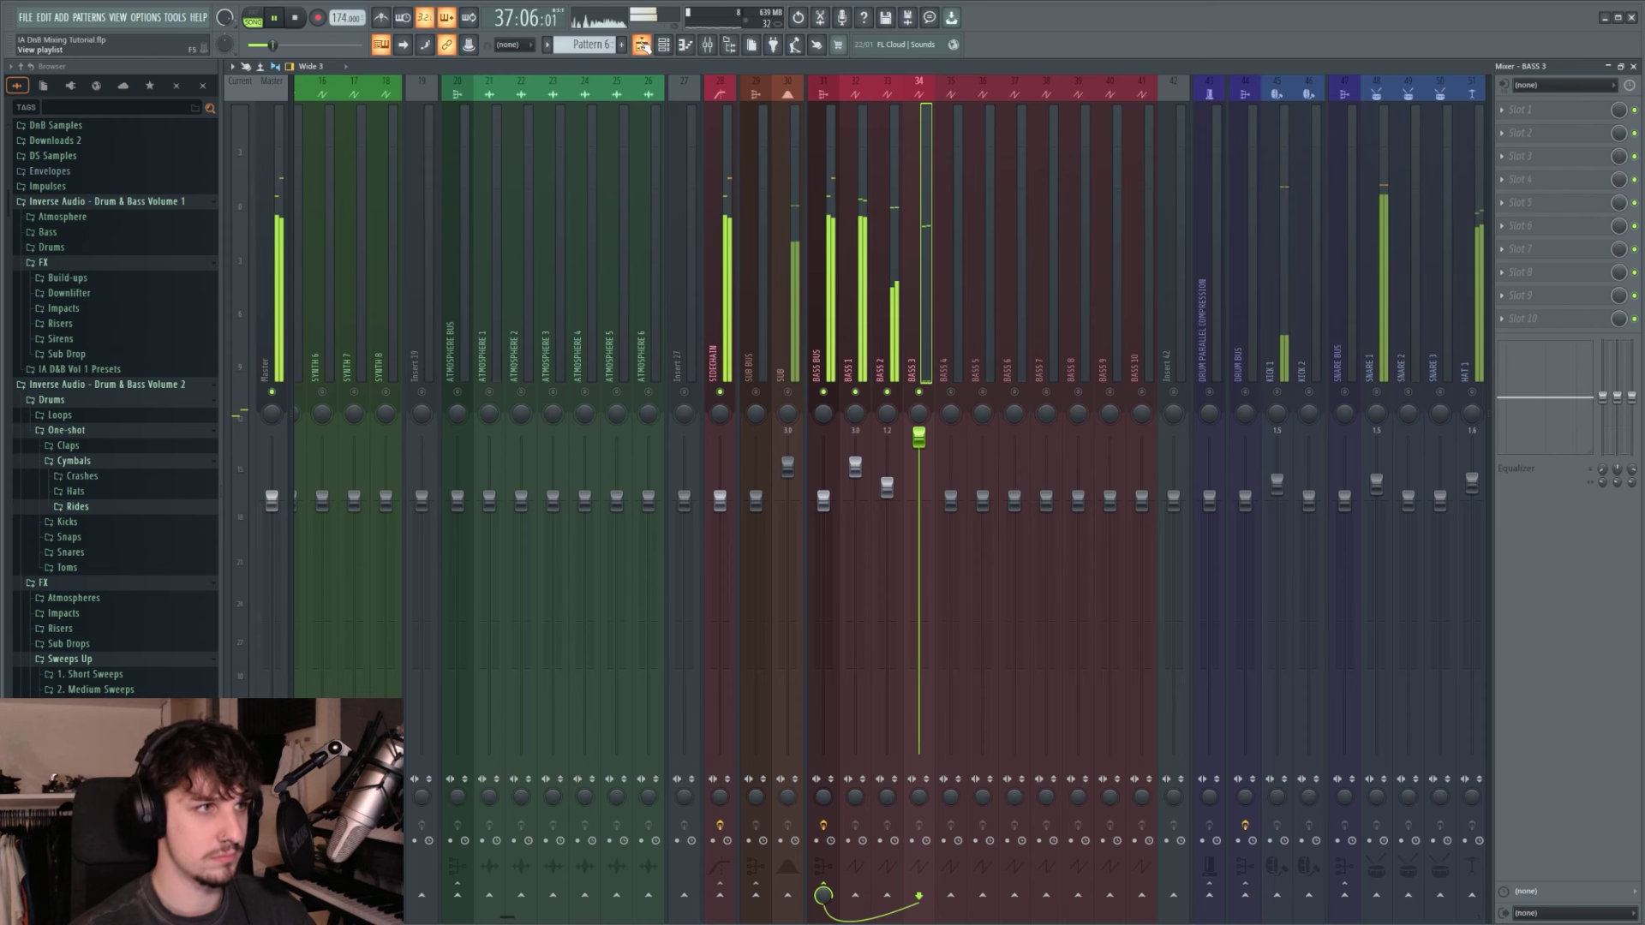
Step: Set Bass 3 to about 4.7 dB and bring the Sub, Kick 1 and Kick 2 back in with the basses
key(F5)
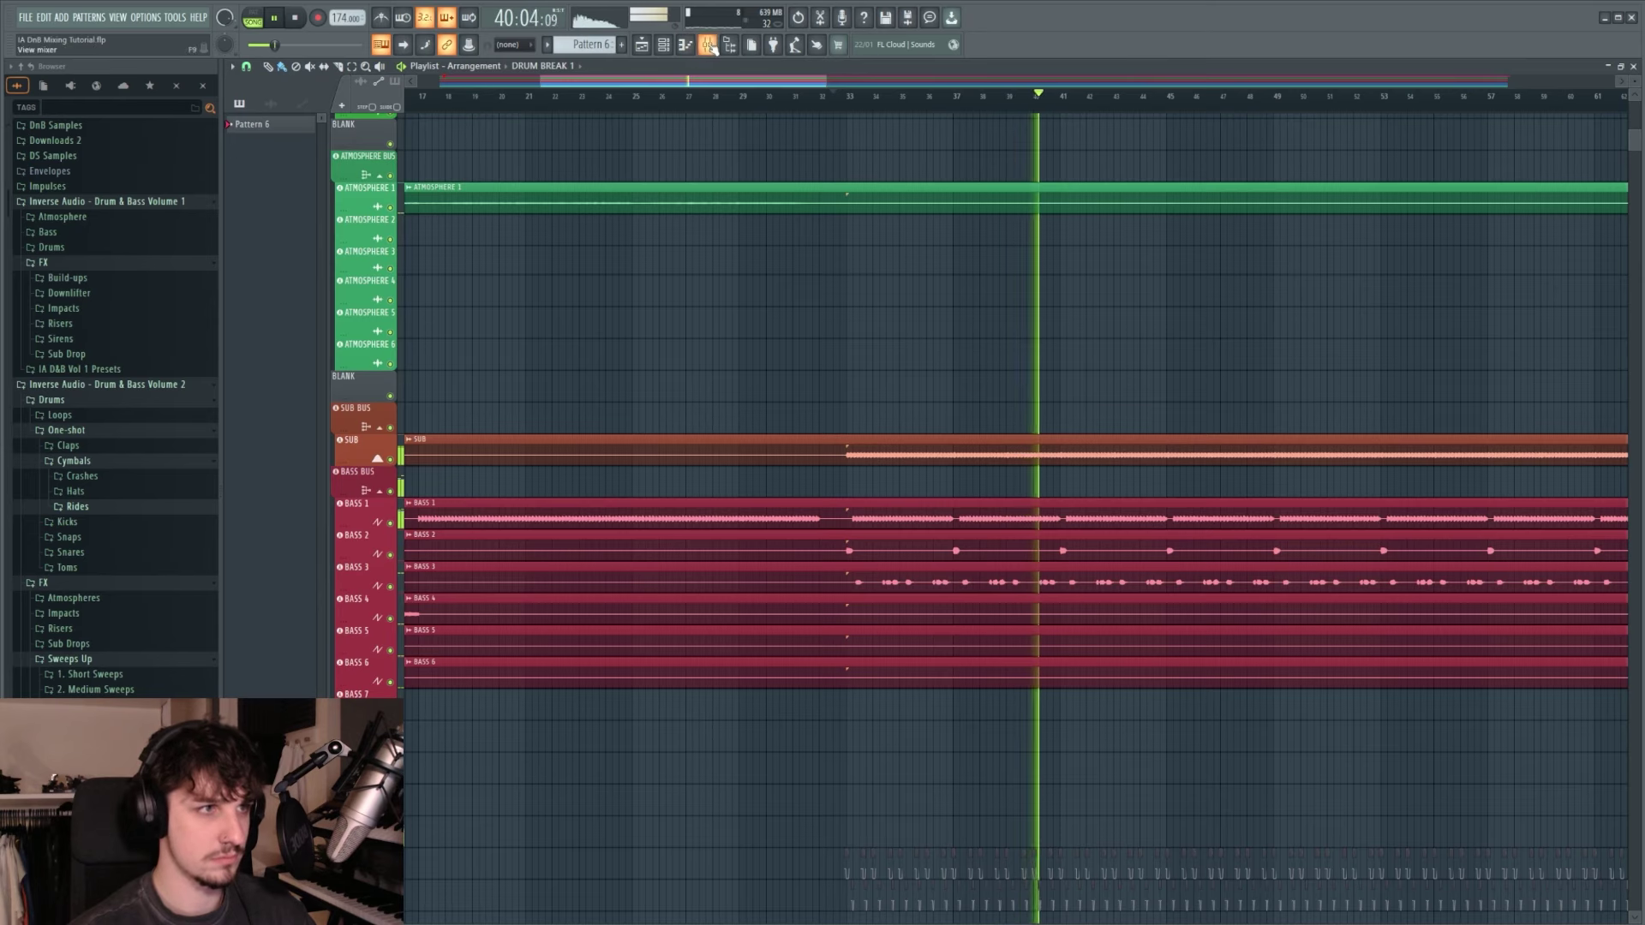
key(F9)
scroll(857, 514, right, 3)
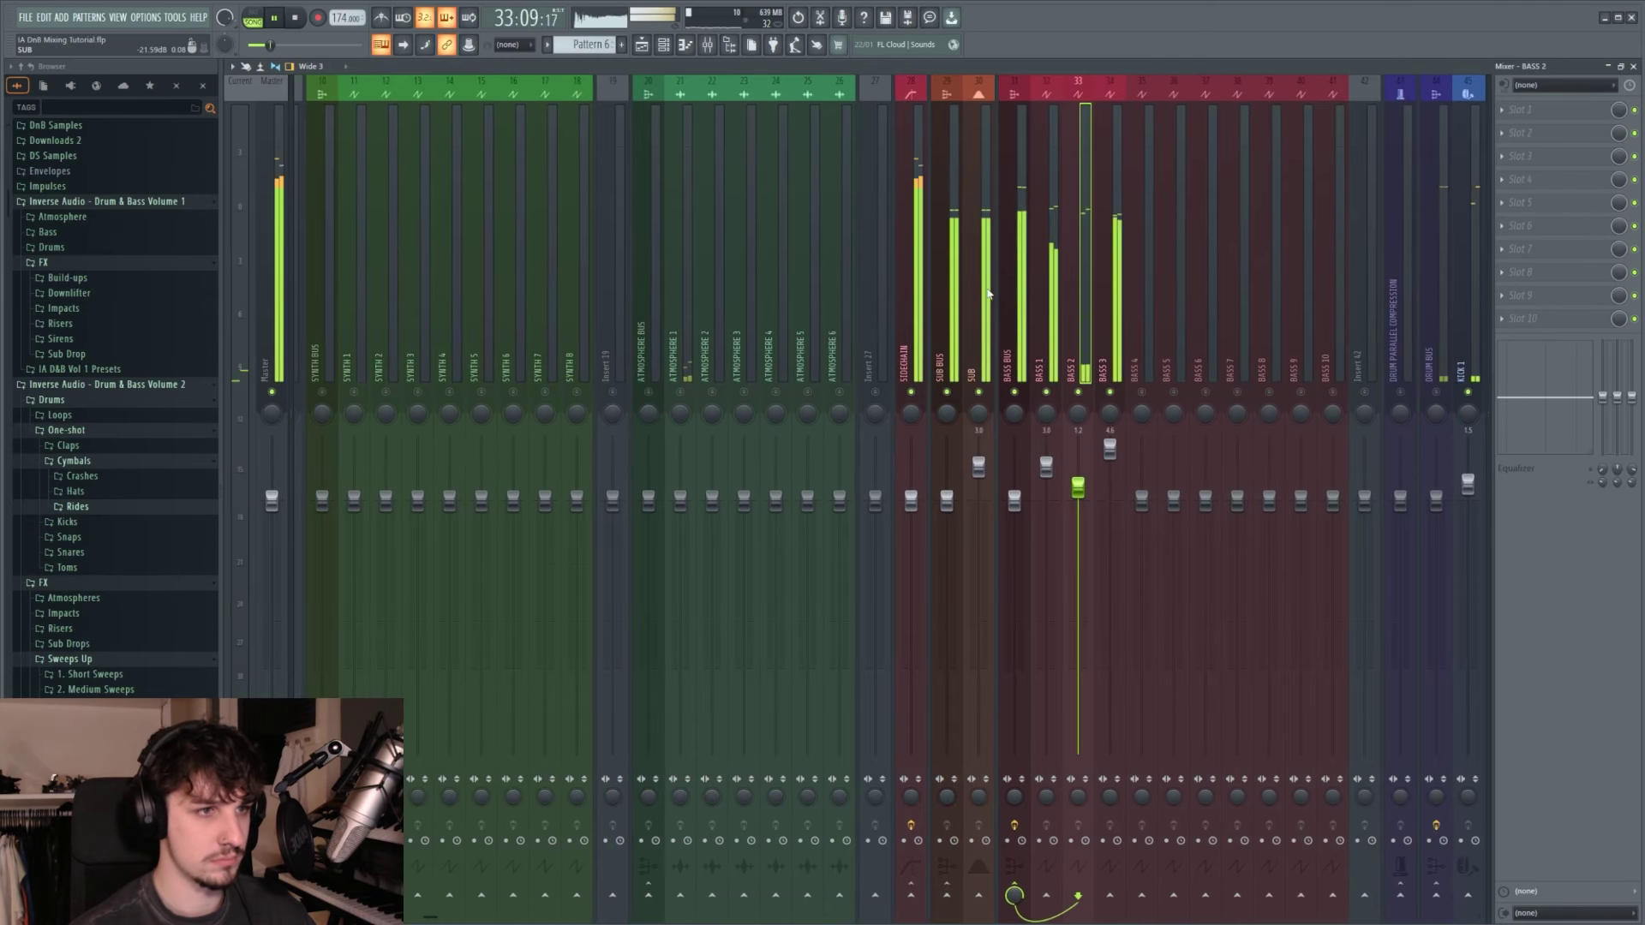
scroll(1028, 289, right, 3)
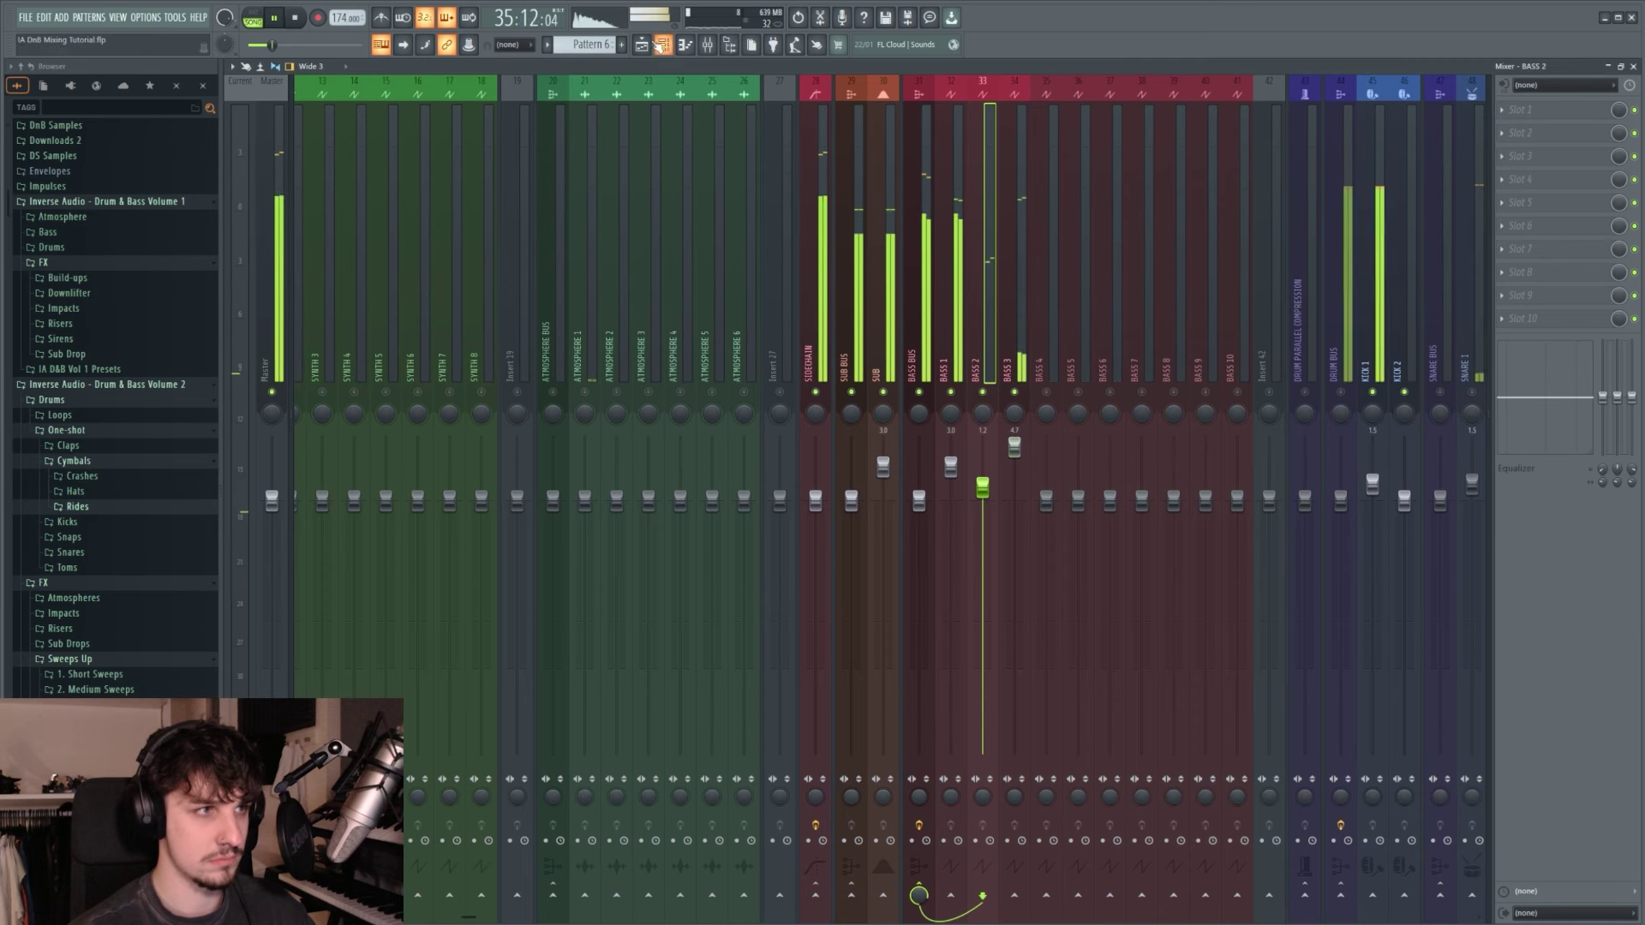
Step: Stop playback and examine the Sub and Bass clips in the playlist before returning to the mixer
key(F5)
key(space)
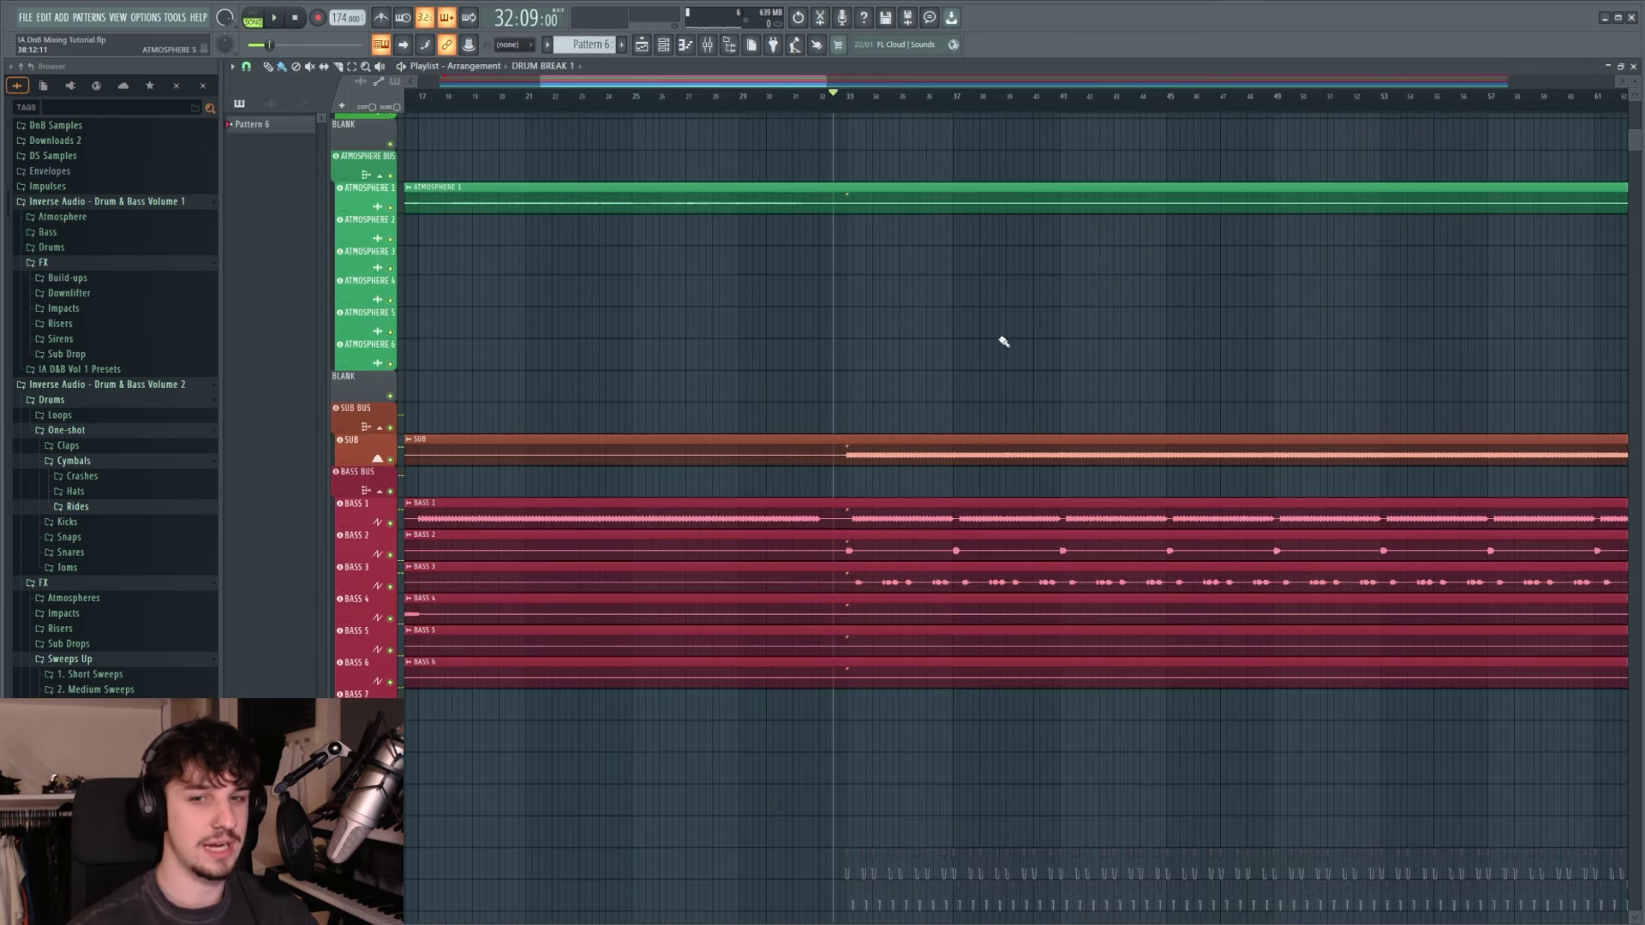
drag(1003, 342, 925, 401)
scroll(876, 365, down, 4)
scroll(994, 463, up, 4)
scroll(947, 577, down, 8)
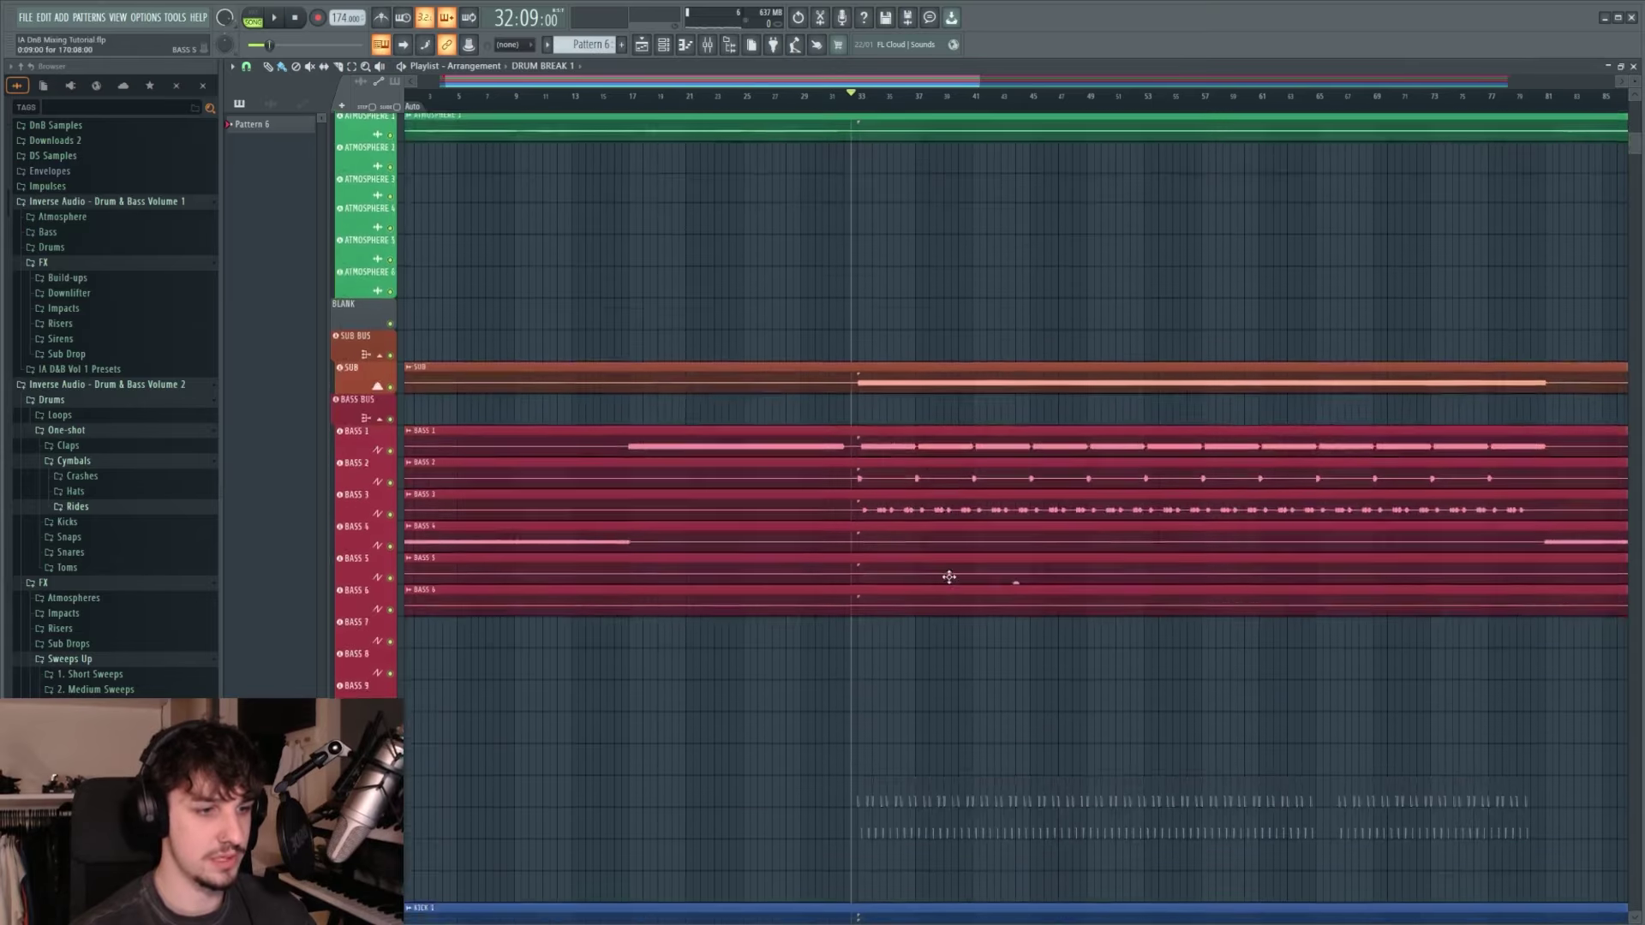
key(F9)
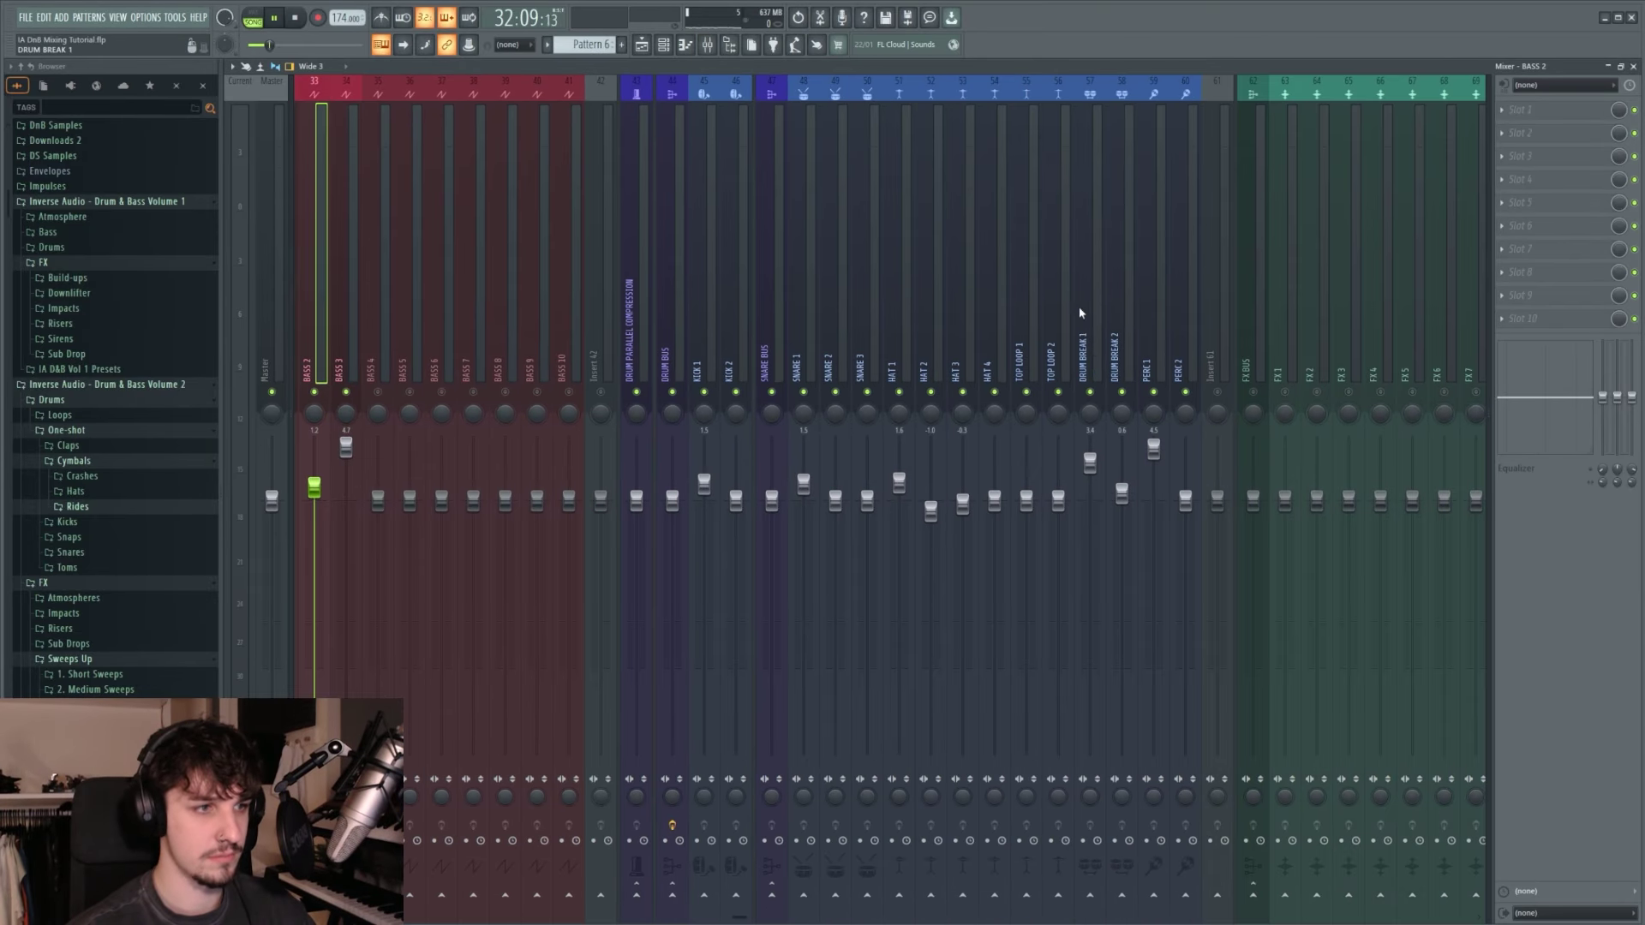
Step: Play the drop from bar 32 and check the combined sub, bass and drum levels in the mixer
key(space)
scroll(1080, 308, up, 3)
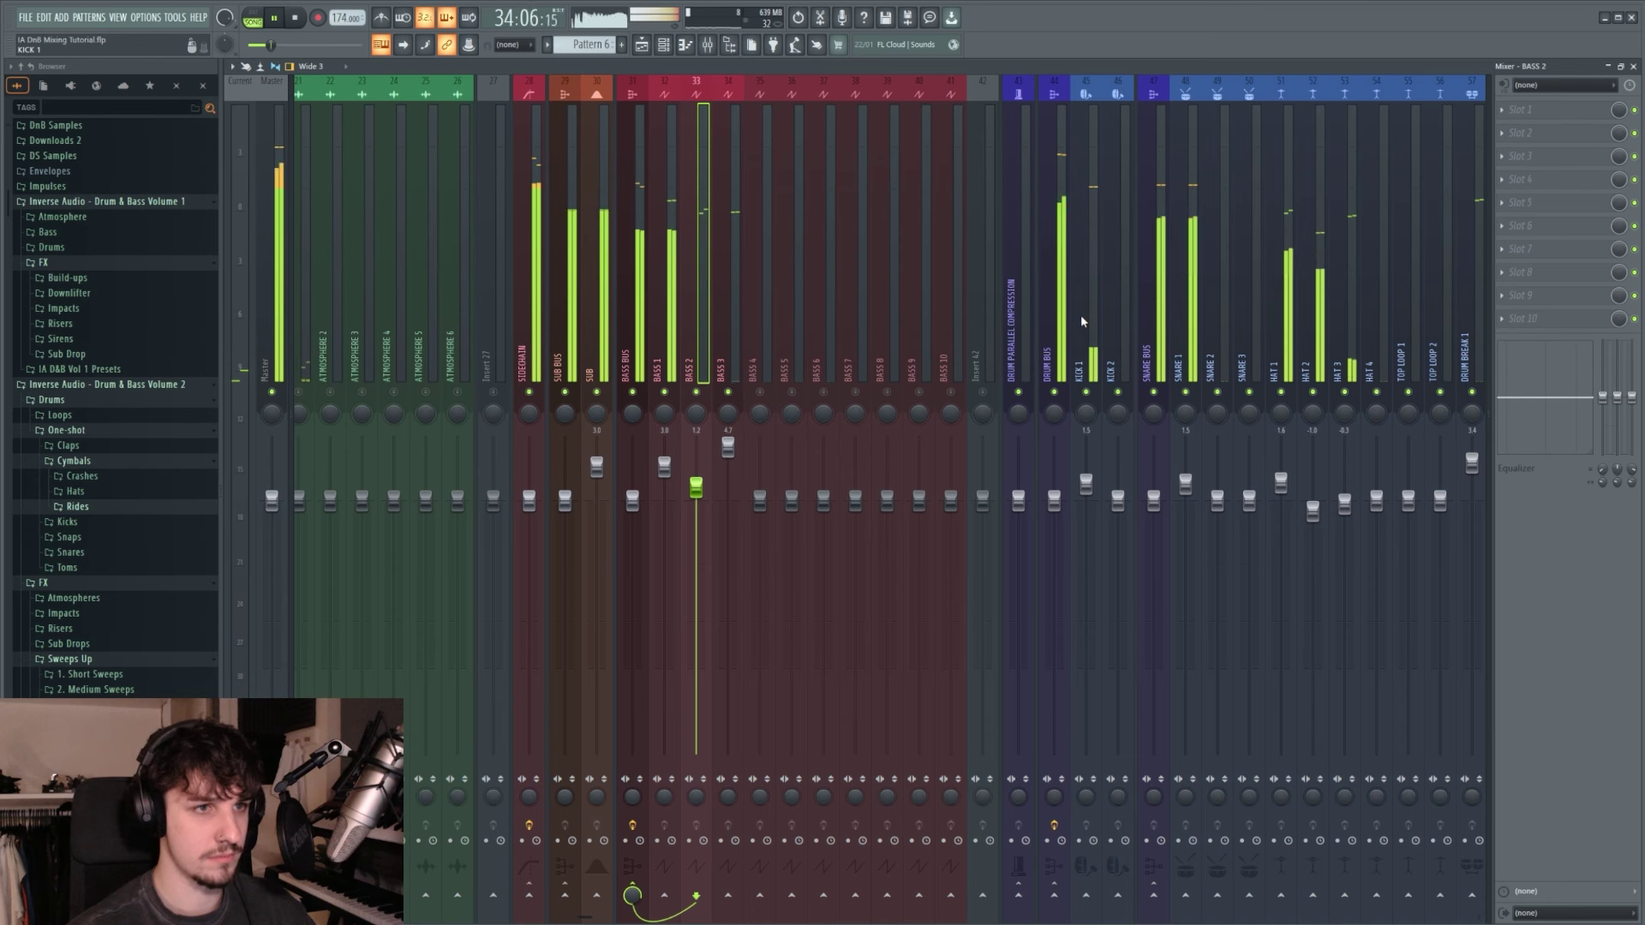
scroll(1044, 284, up, 1)
scroll(1047, 283, up, 1)
scroll(1071, 265, down, 3)
scroll(935, 262, up, 3)
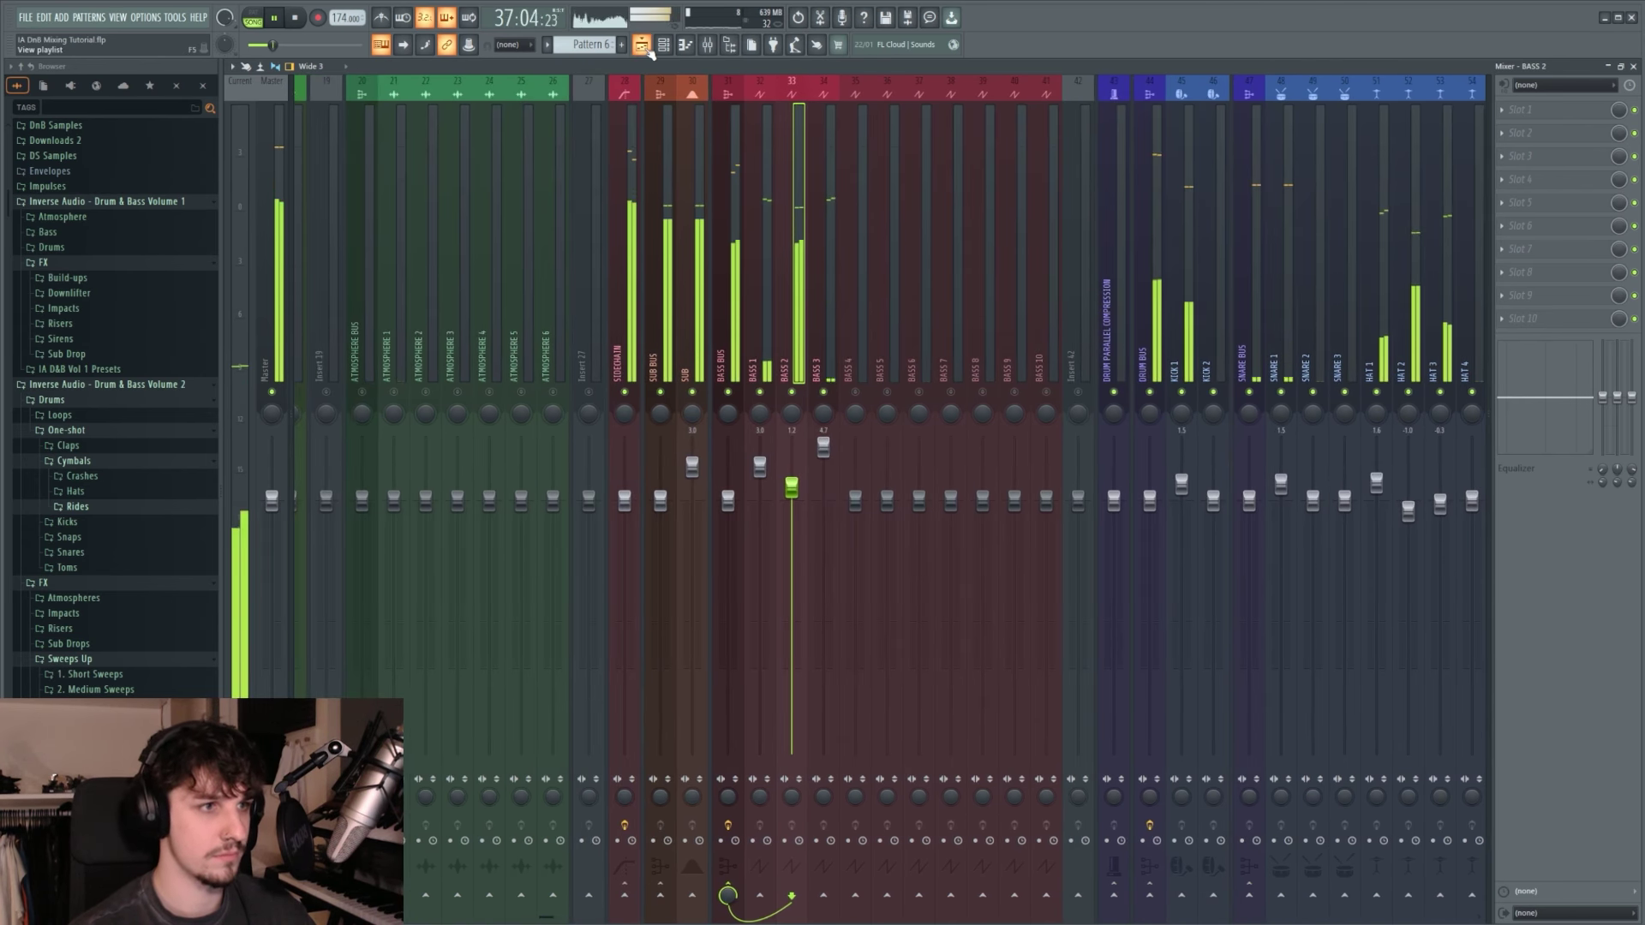
key(space)
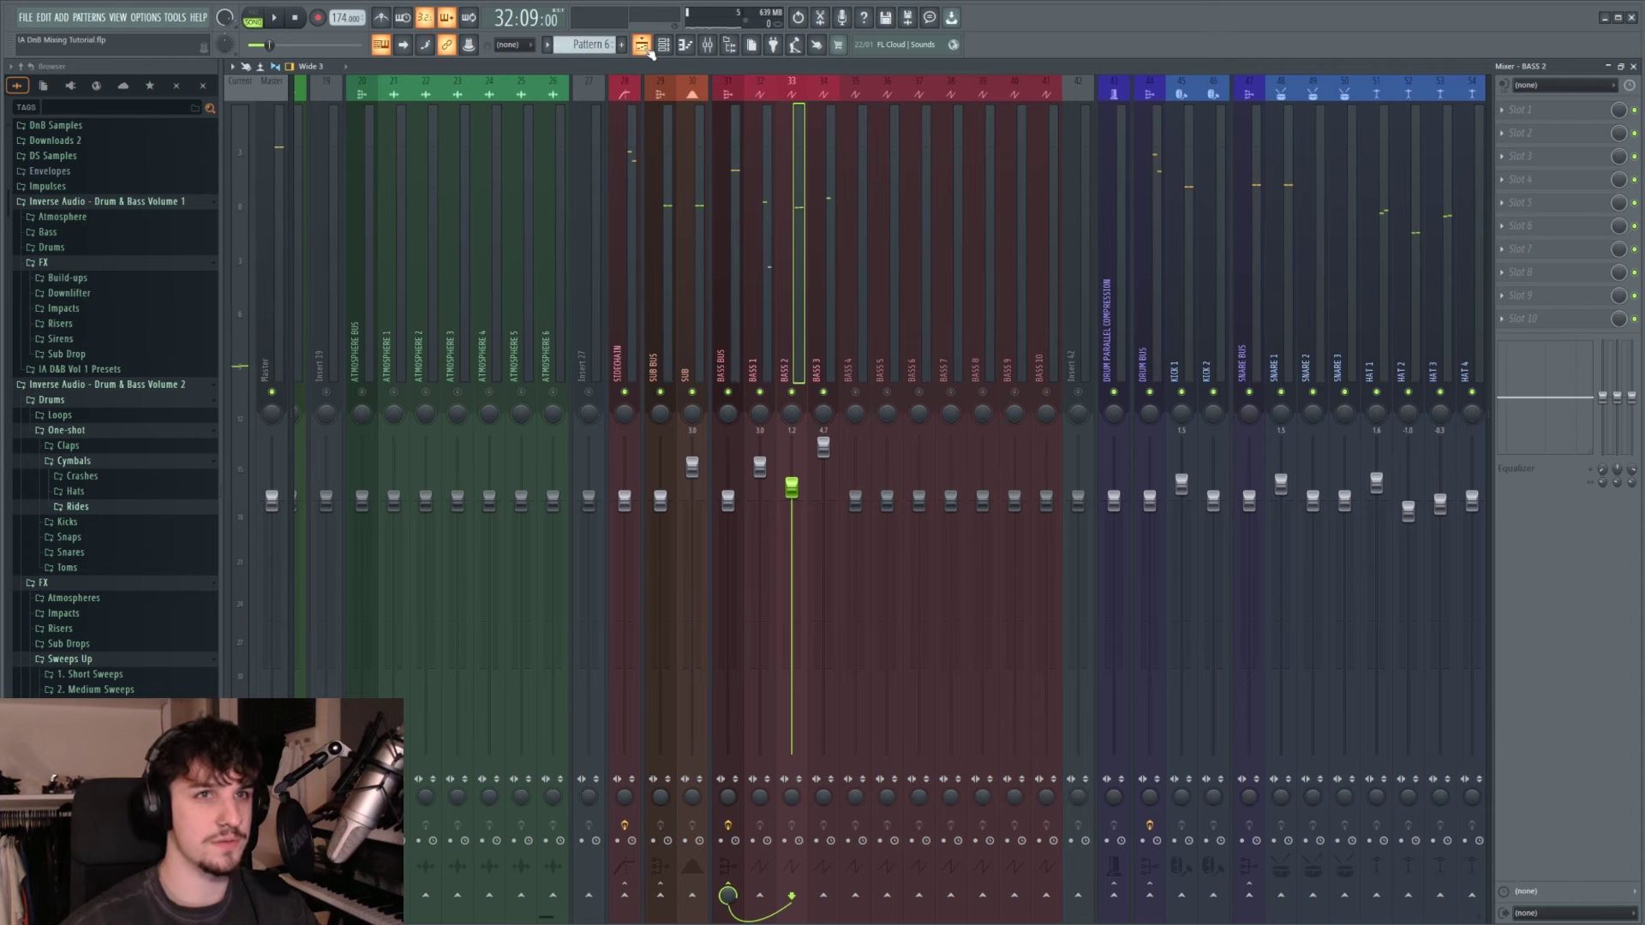
Step: Check the arrangement's upper tracks and enable the Main Vocal and Background Vocal during playback of the drop
click(640, 45)
scroll(880, 653, up, 6)
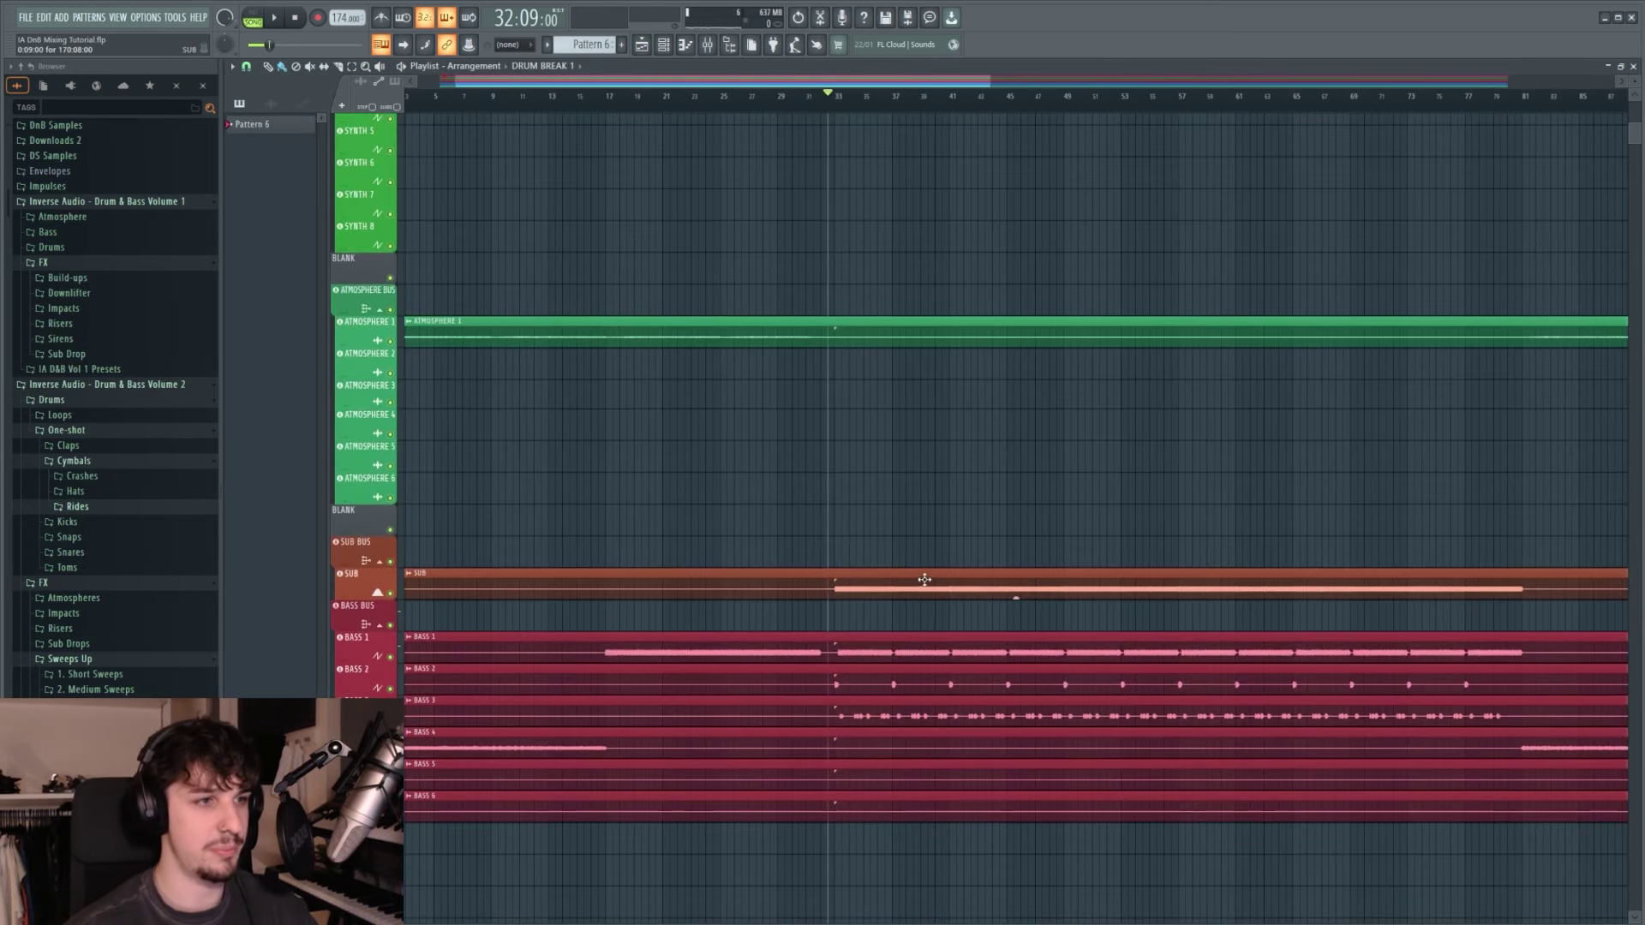
scroll(924, 580, up, 5)
click(708, 45)
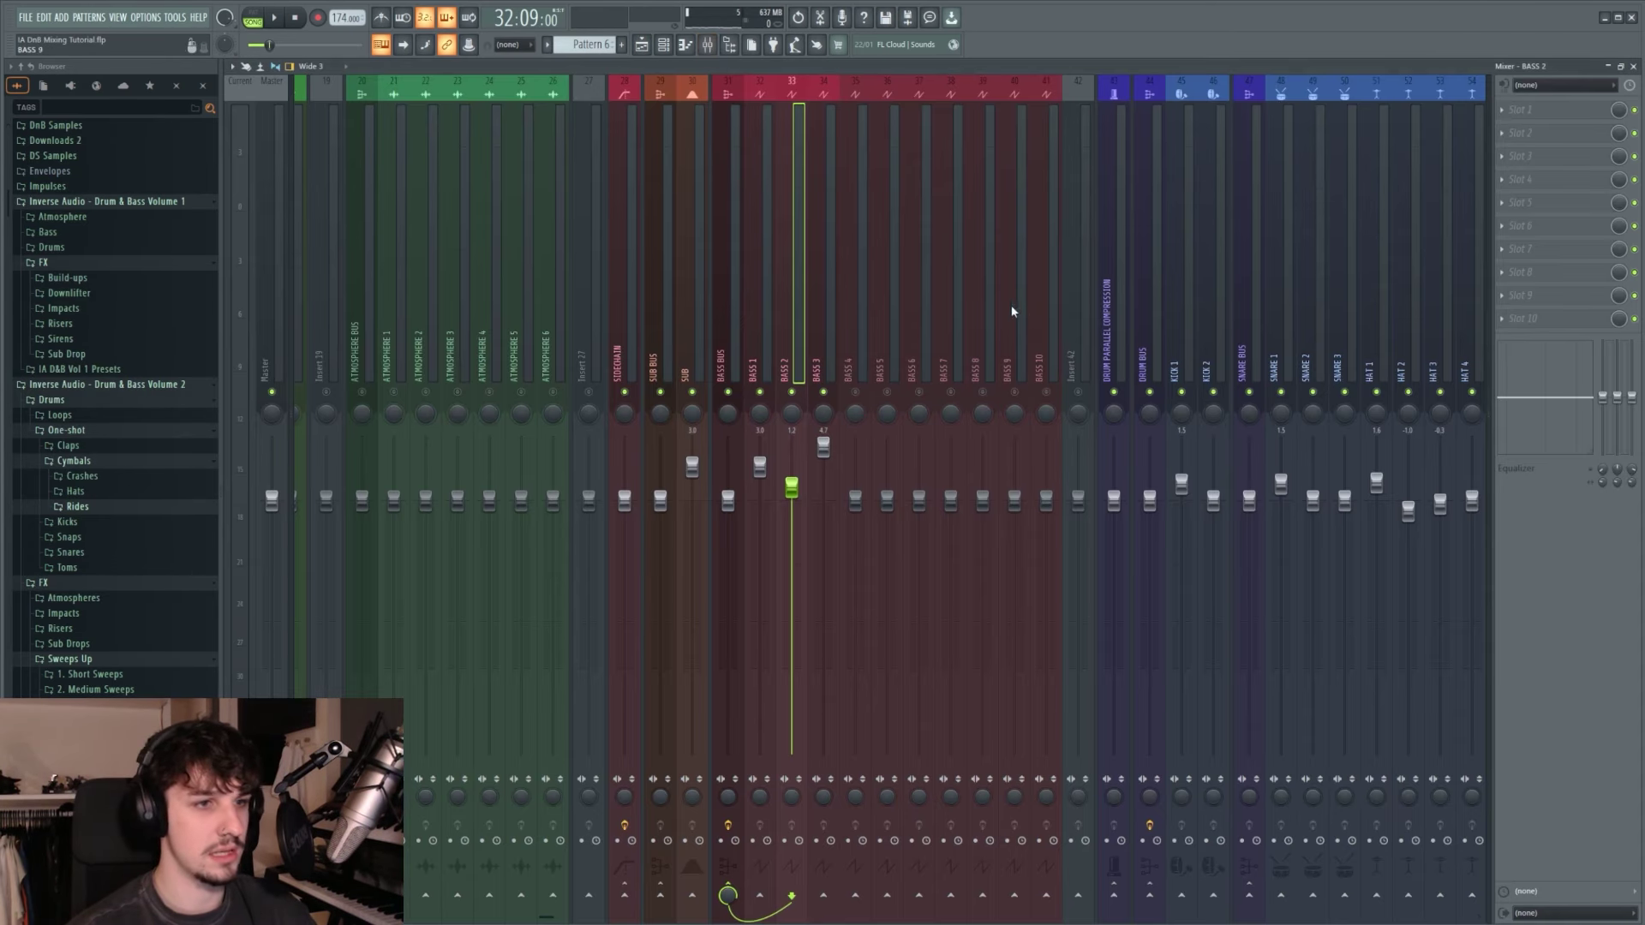
scroll(1014, 308, up, 5)
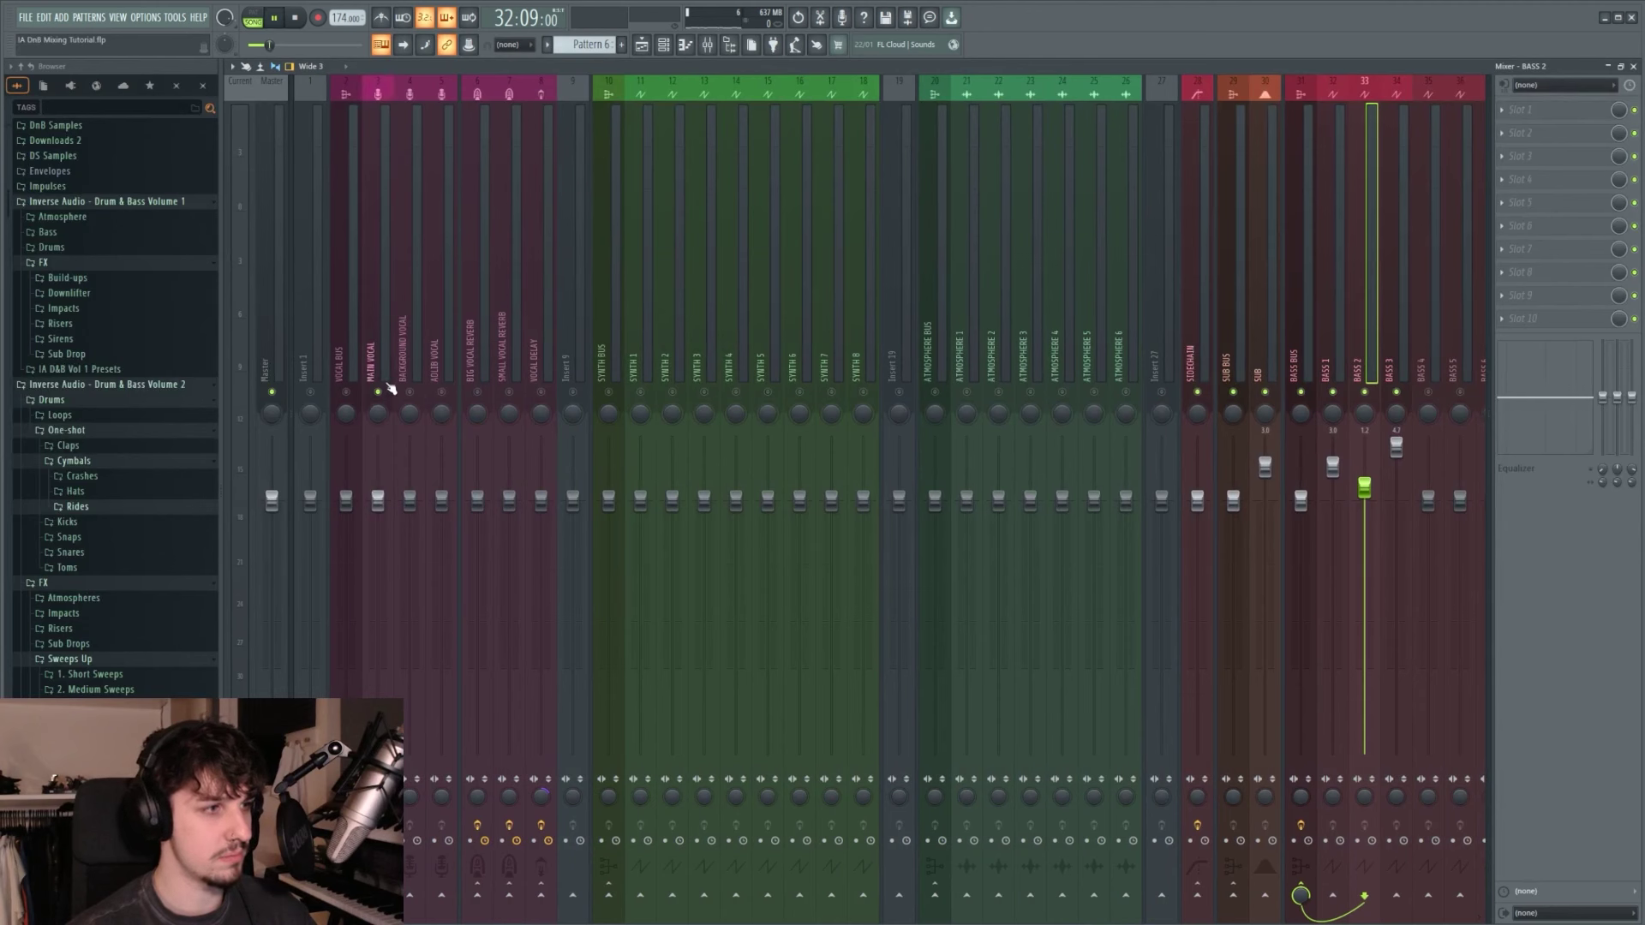
click(387, 389)
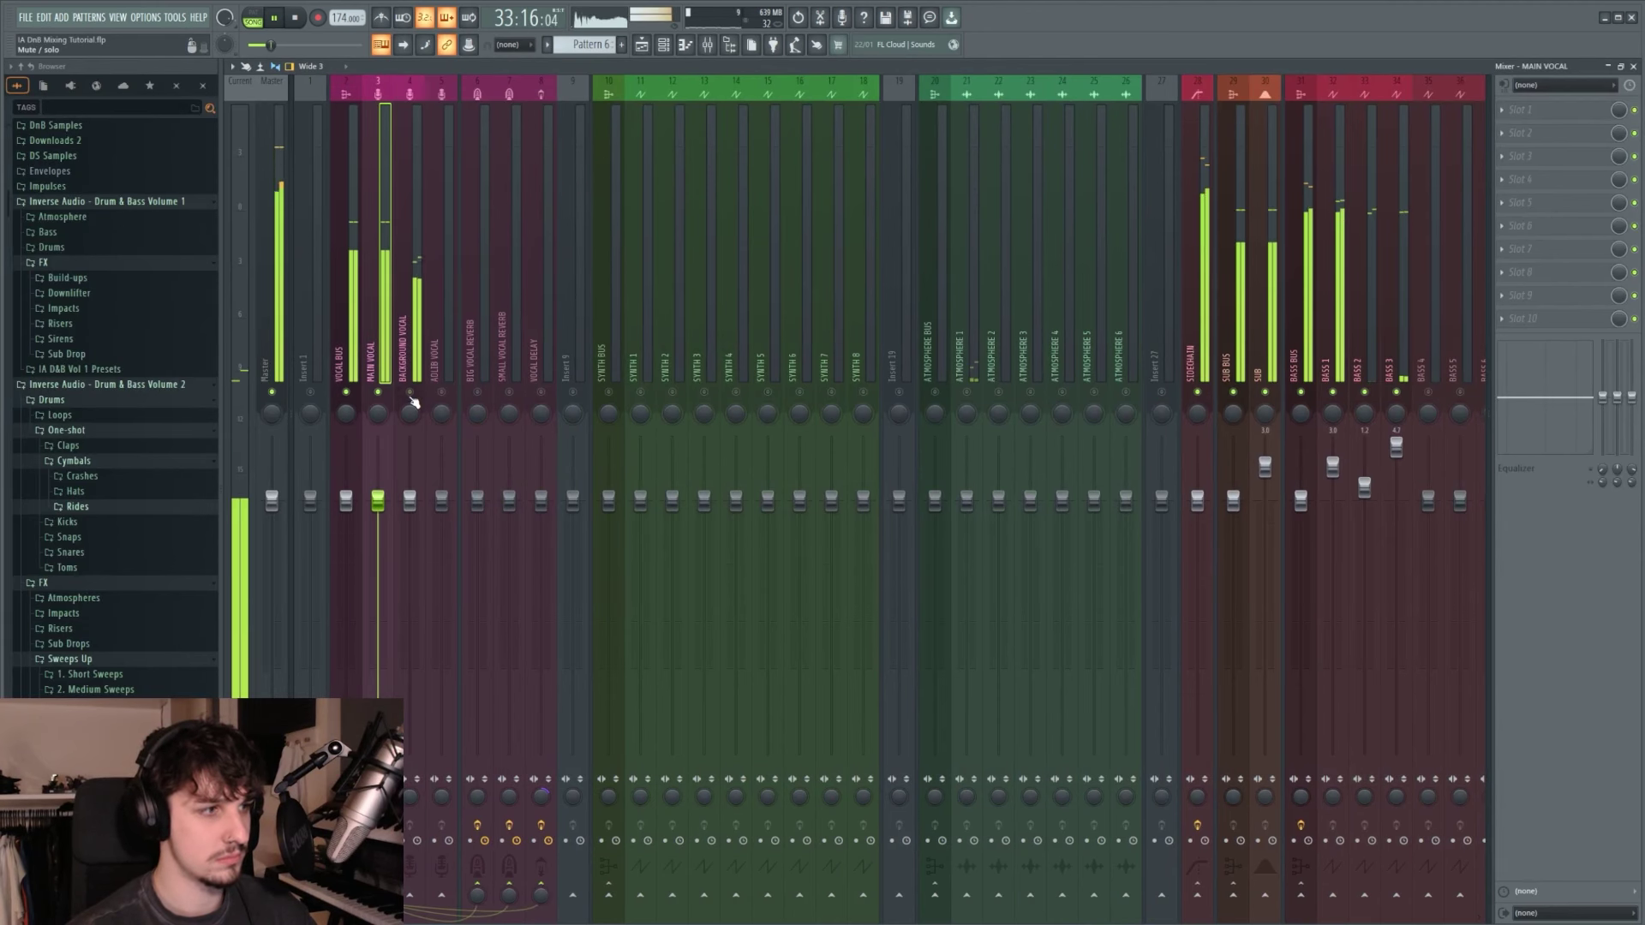
click(410, 394)
Step: Set Main Vocal to about 3.9 dB and Background Vocal to about 1.9 dB, and enable Adlib Vocal, both vocal reverbs and Vocal Delay
drag(388, 511, 388, 483)
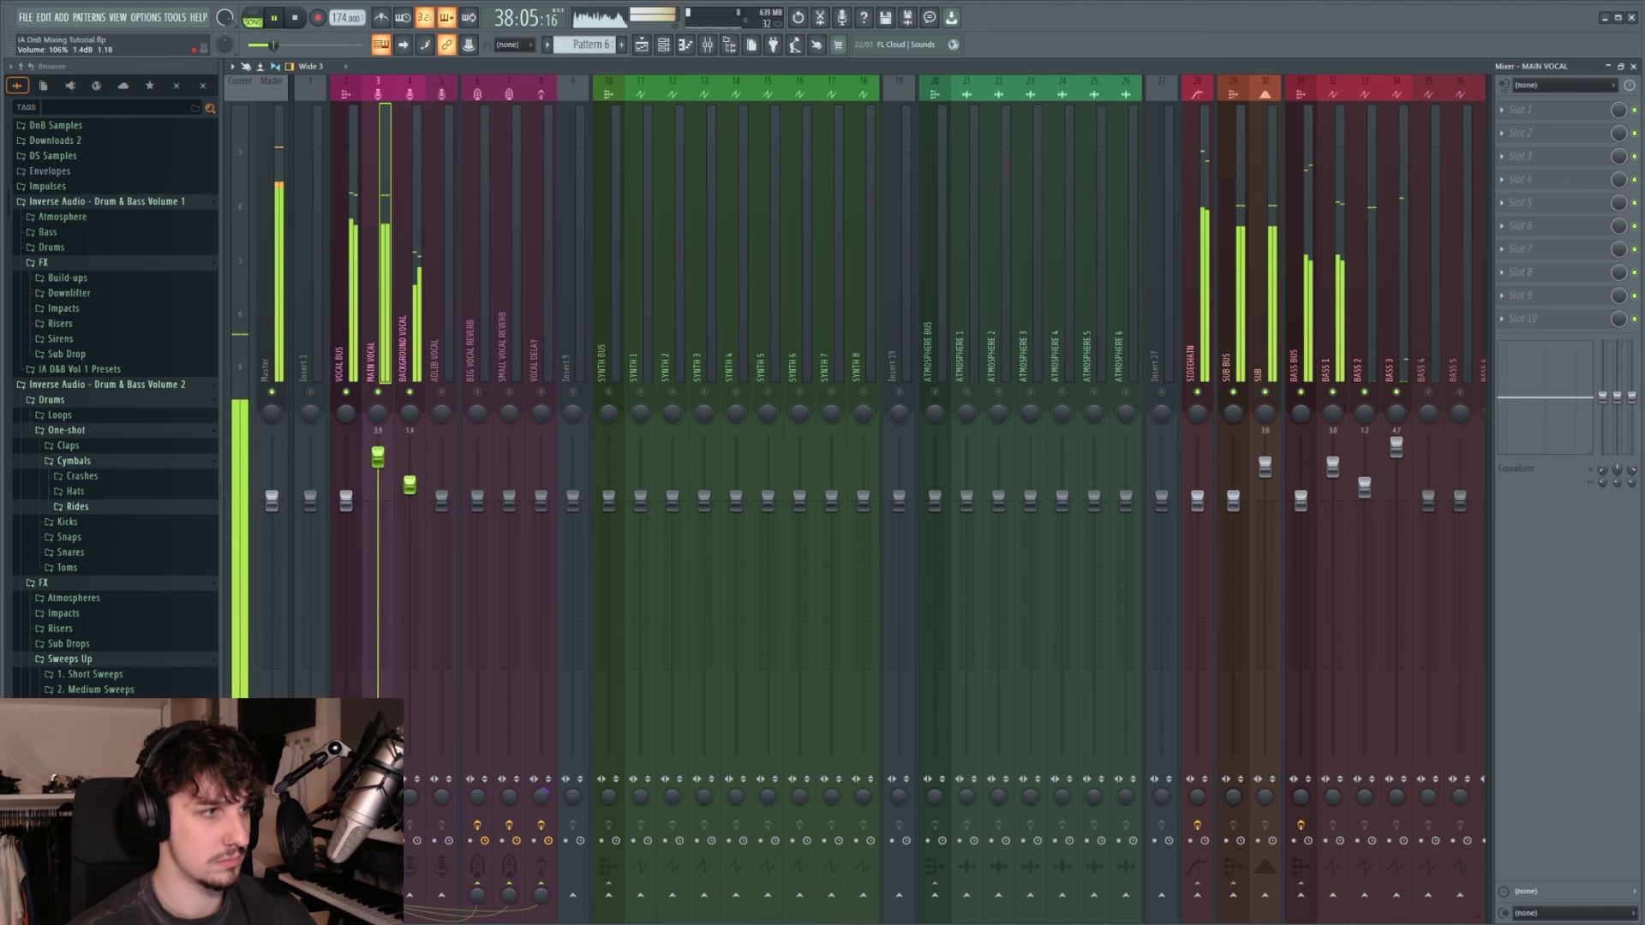
drag(410, 485, 410, 480)
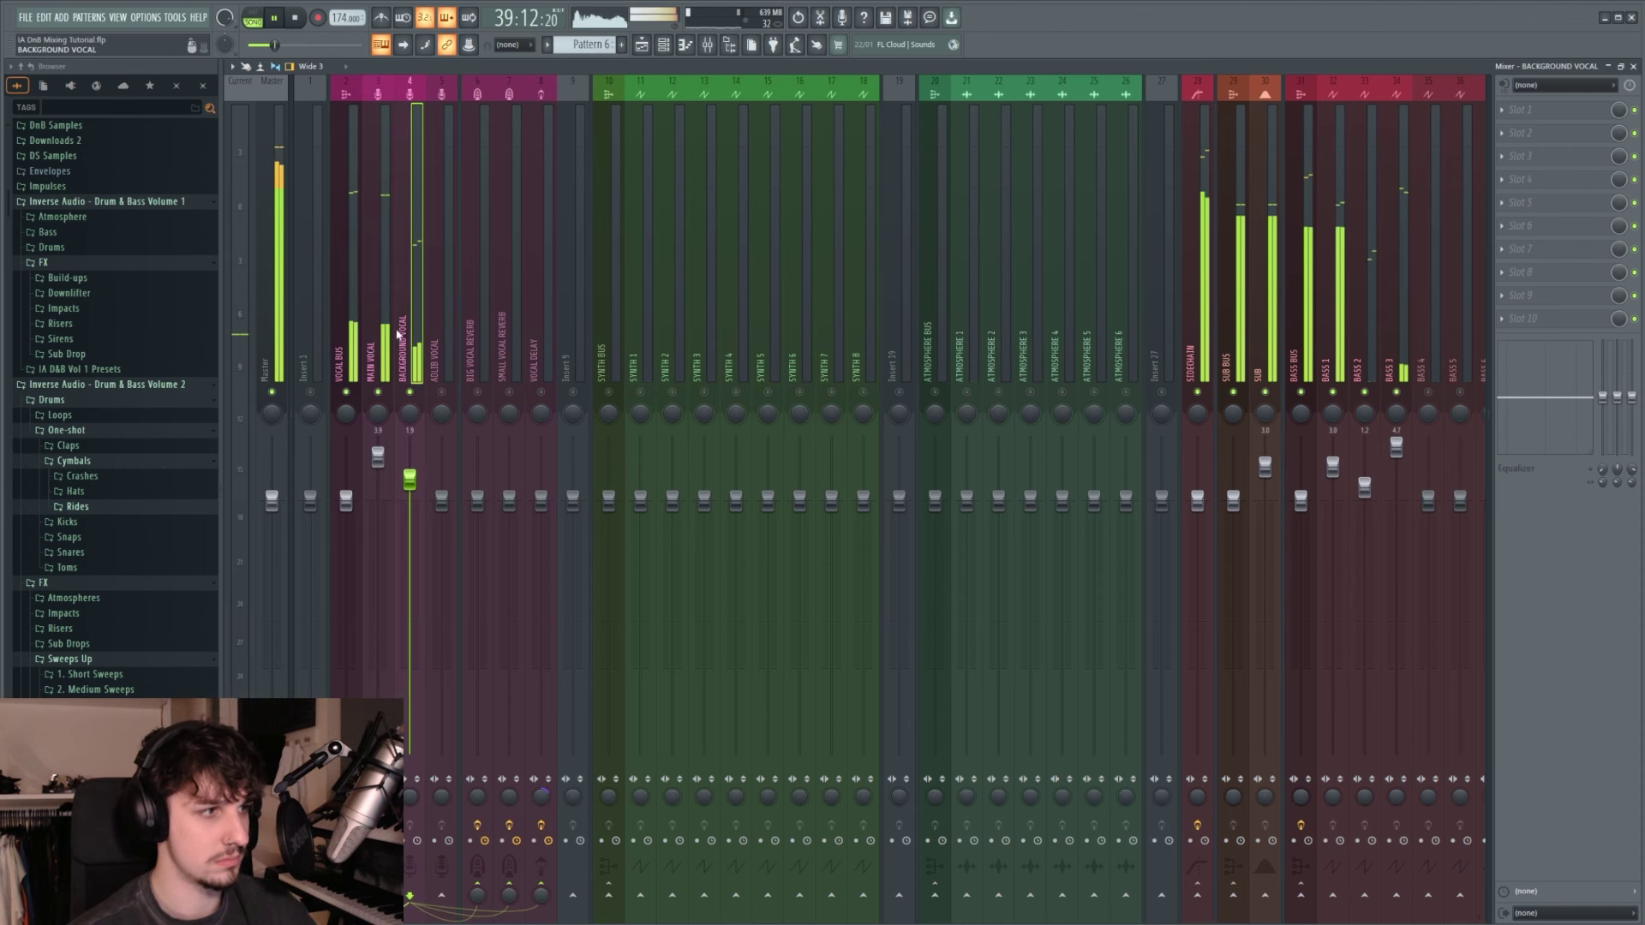
click(441, 392)
click(478, 392)
click(508, 392)
click(540, 391)
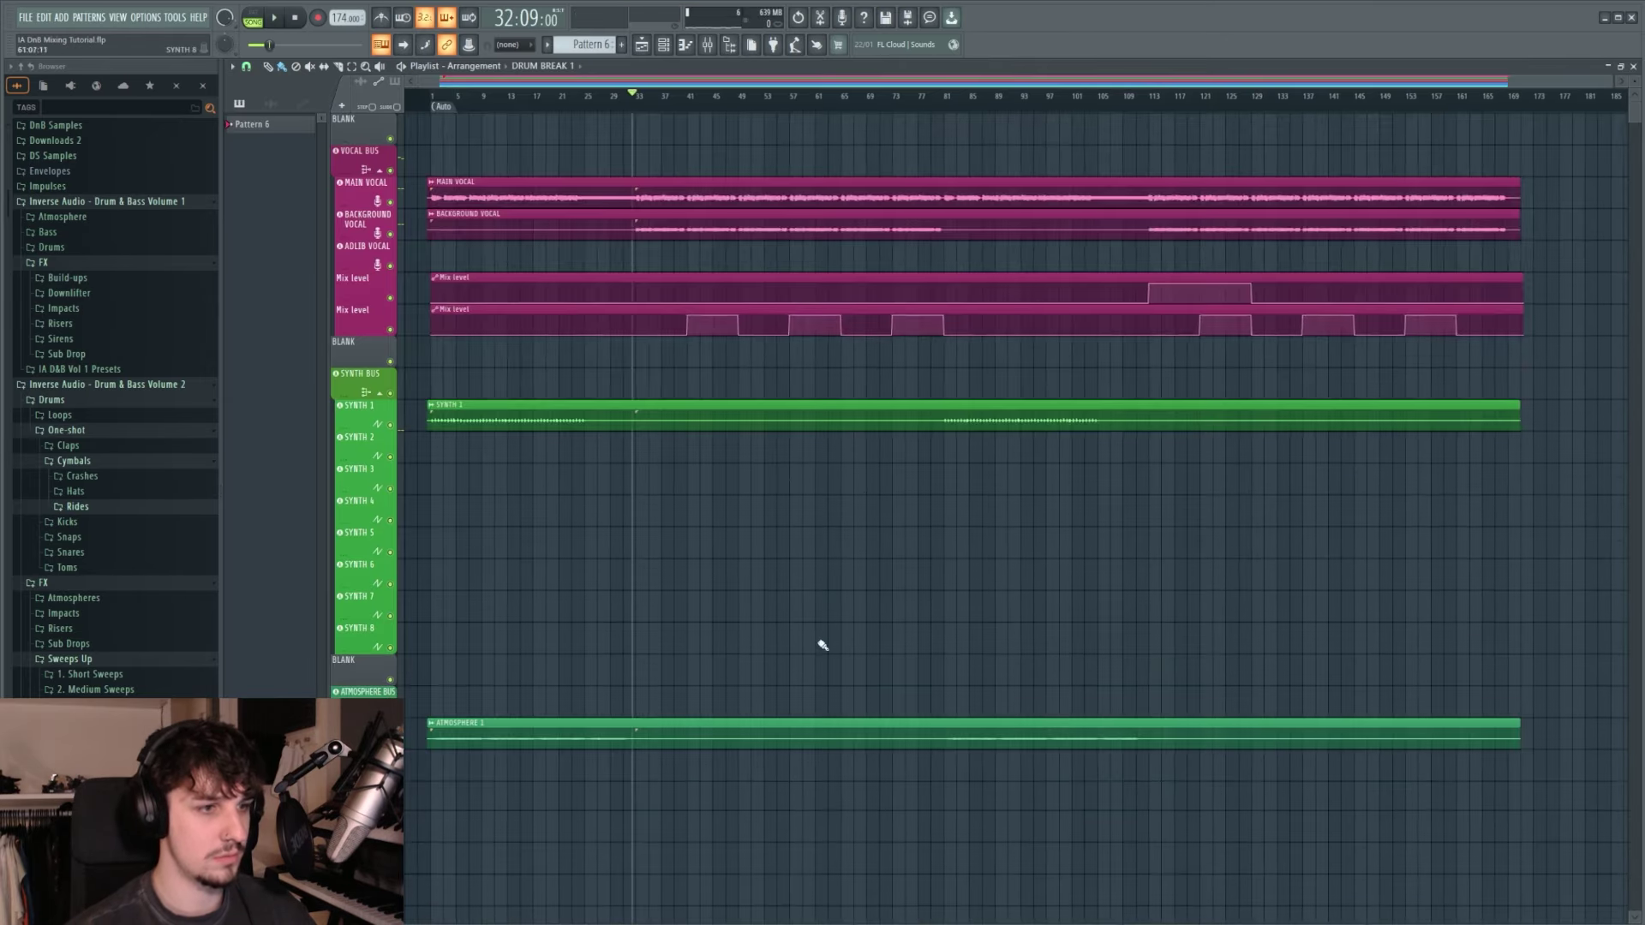
Step: Look through the playlist down to the FX clips and play the build-up from bar 25 with the mixer open
scroll(850, 425, down, 5)
scroll(851, 425, down, 5)
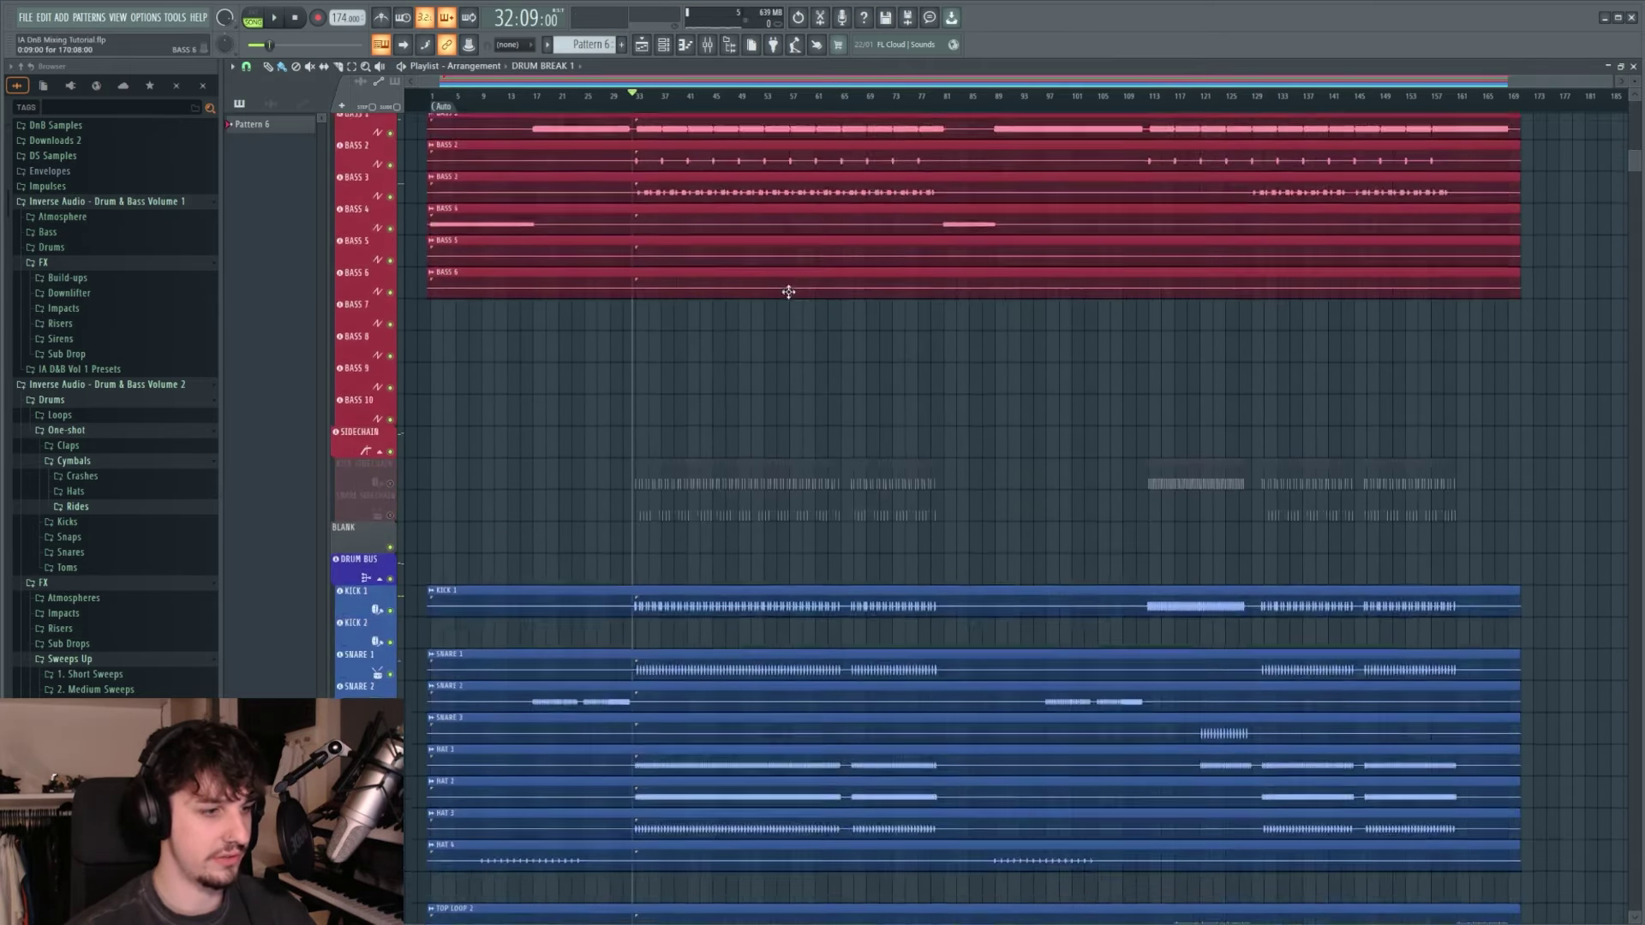
scroll(796, 342, up, 3)
scroll(822, 429, down, 5)
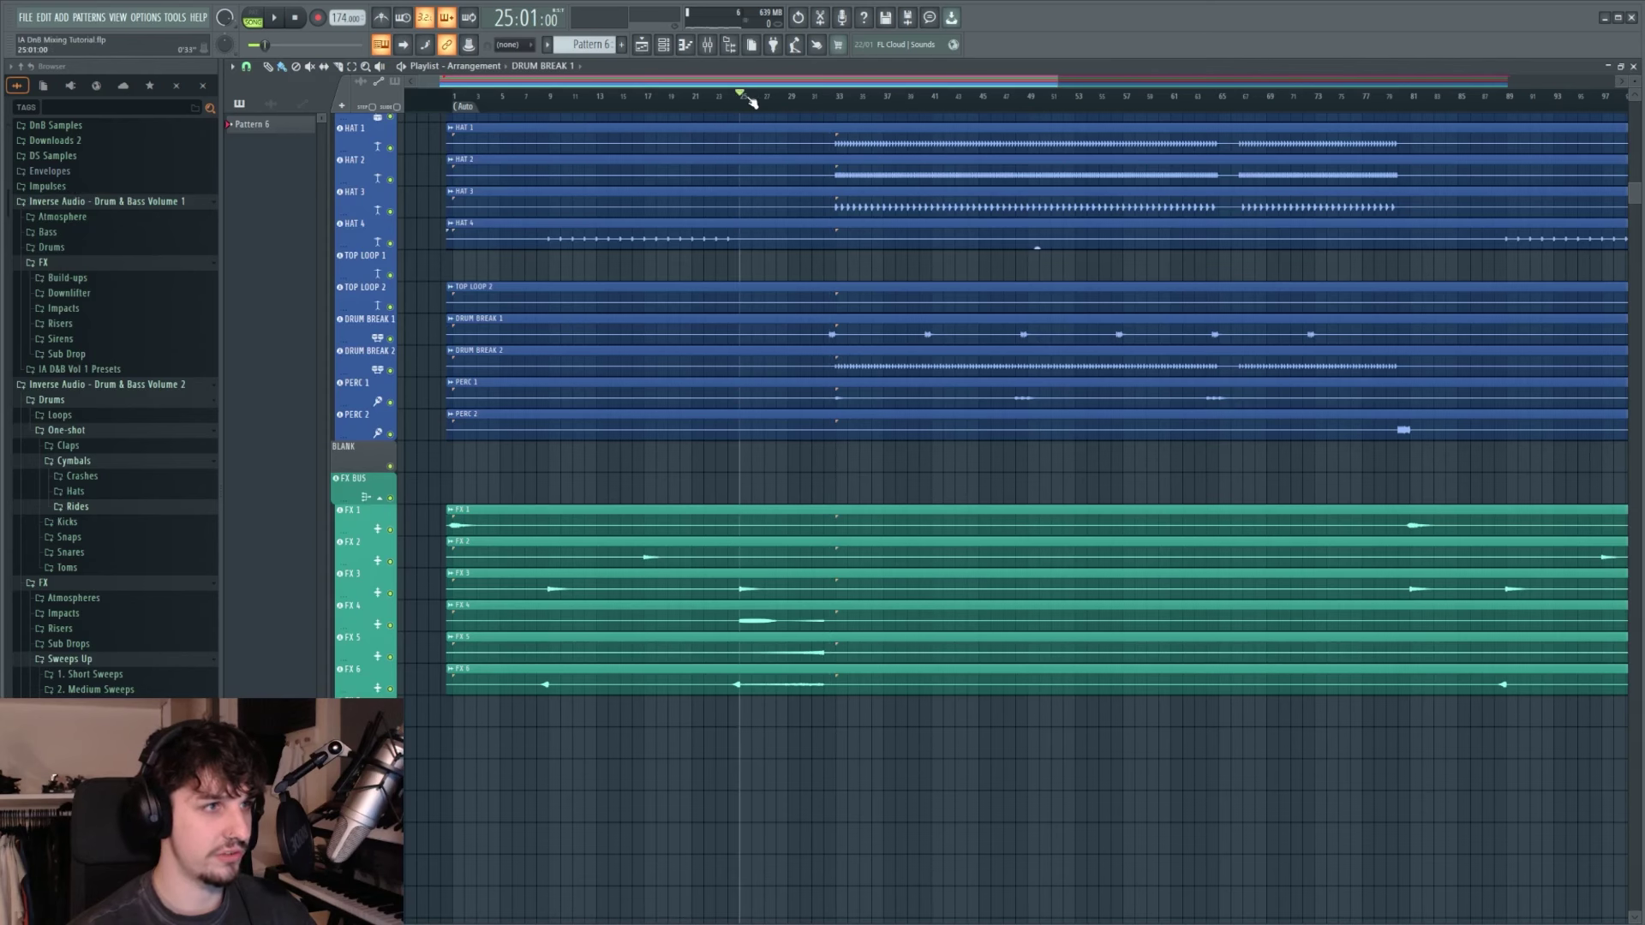
click(705, 46)
key(space)
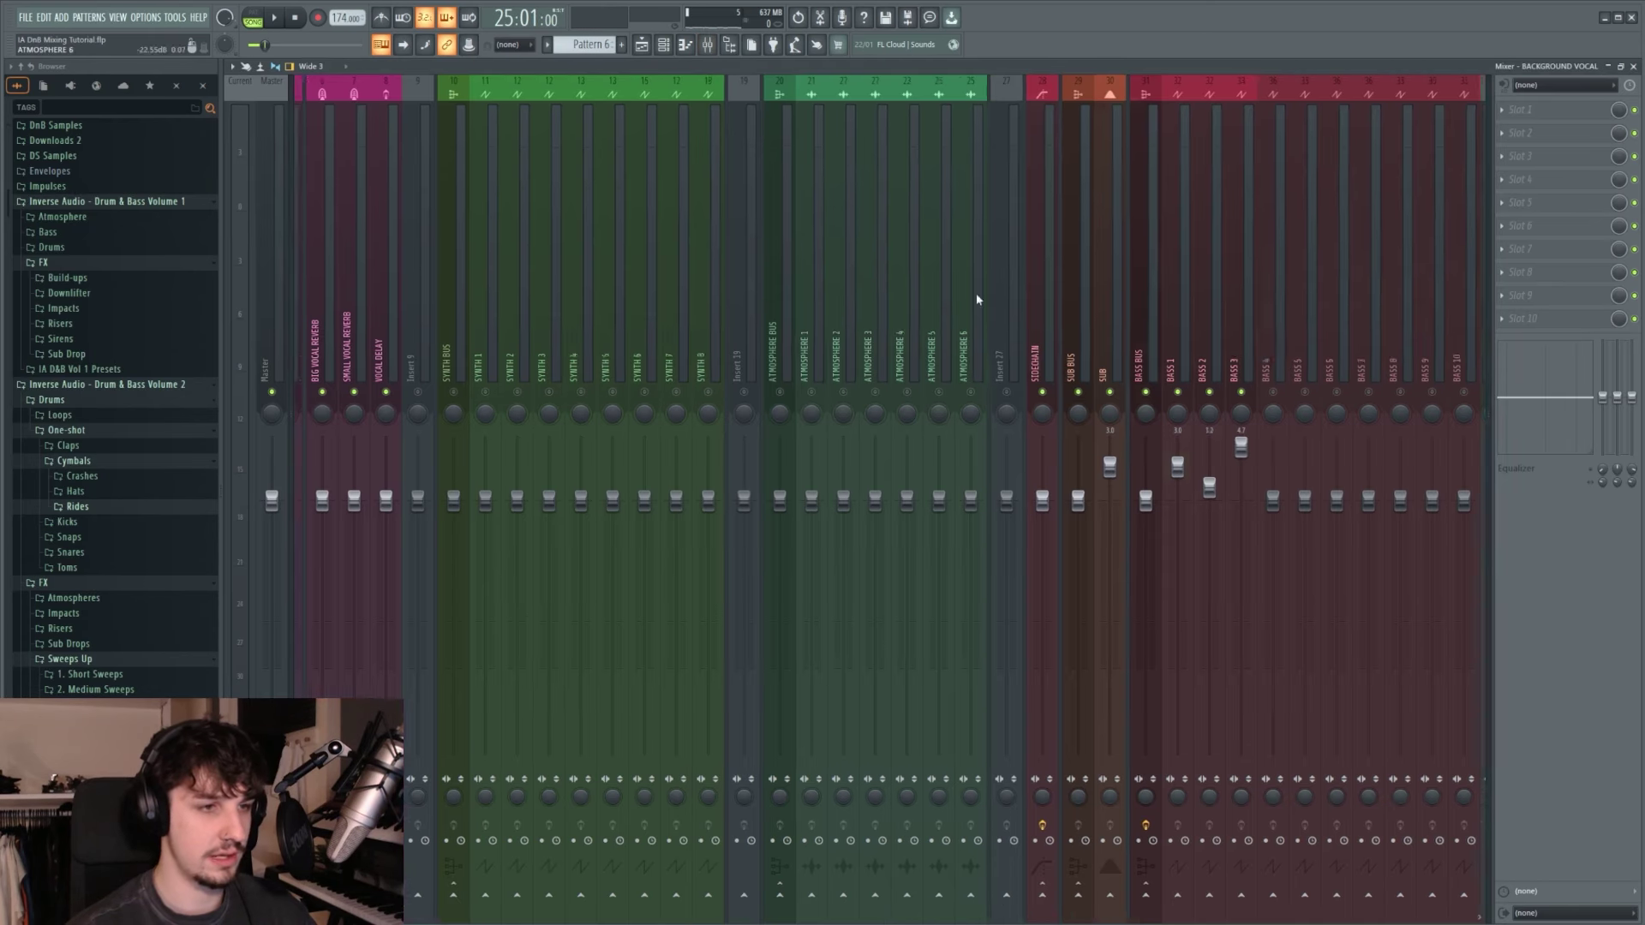
key(space)
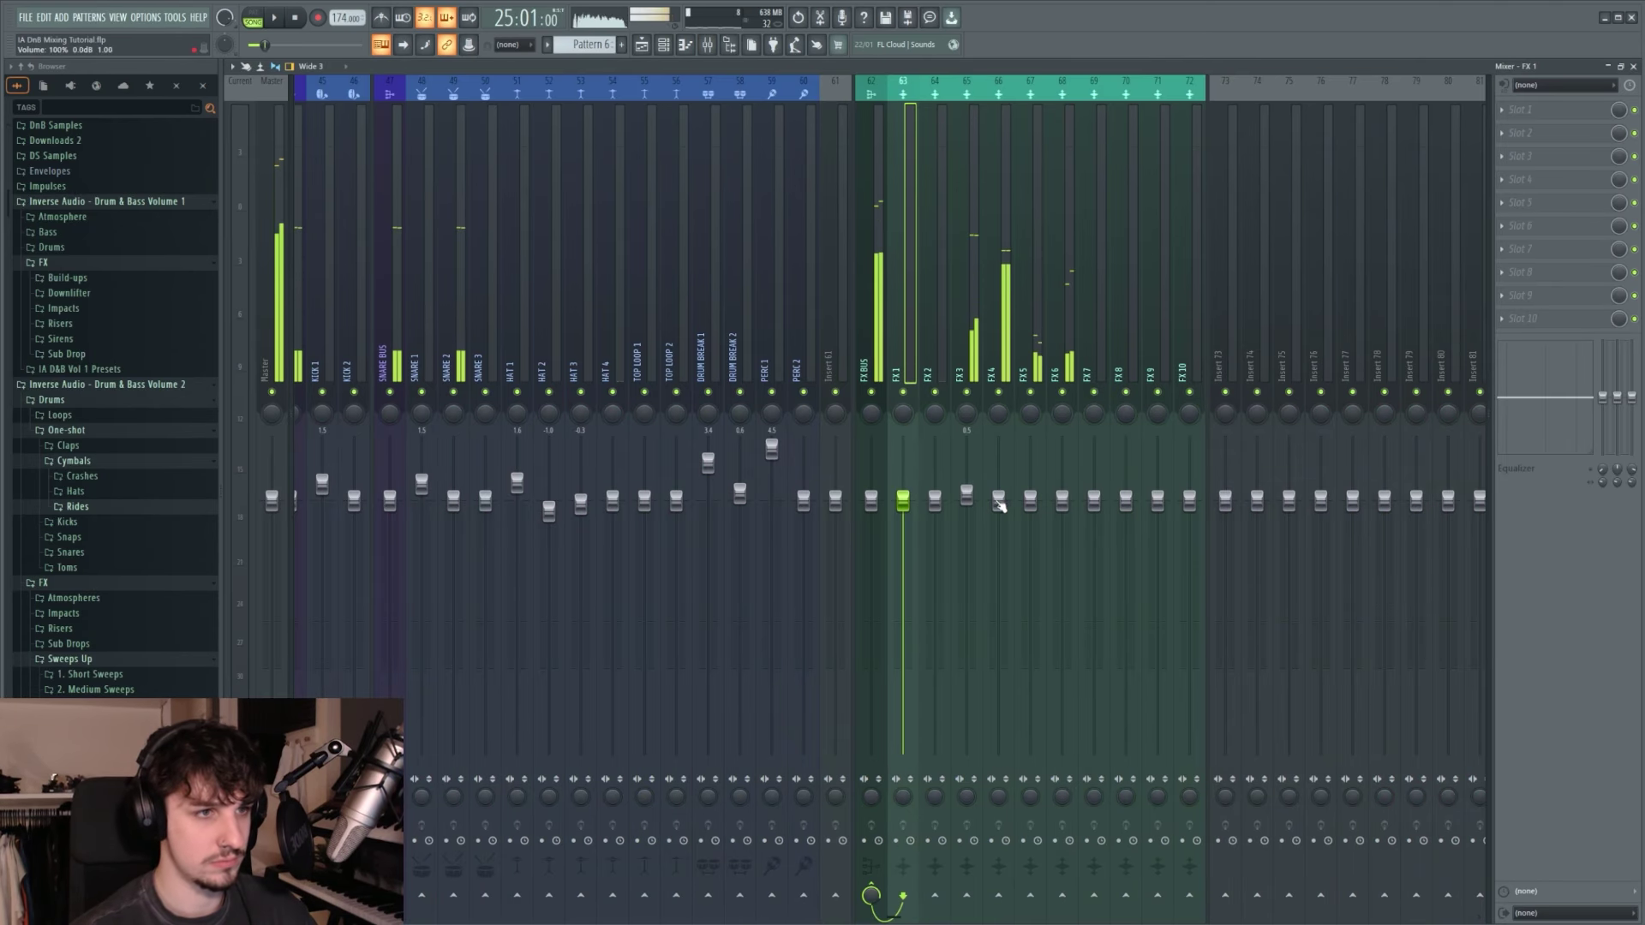
Step: Raise FX 3 to about 2.3 dB and audition it from bar 25
click(978, 280)
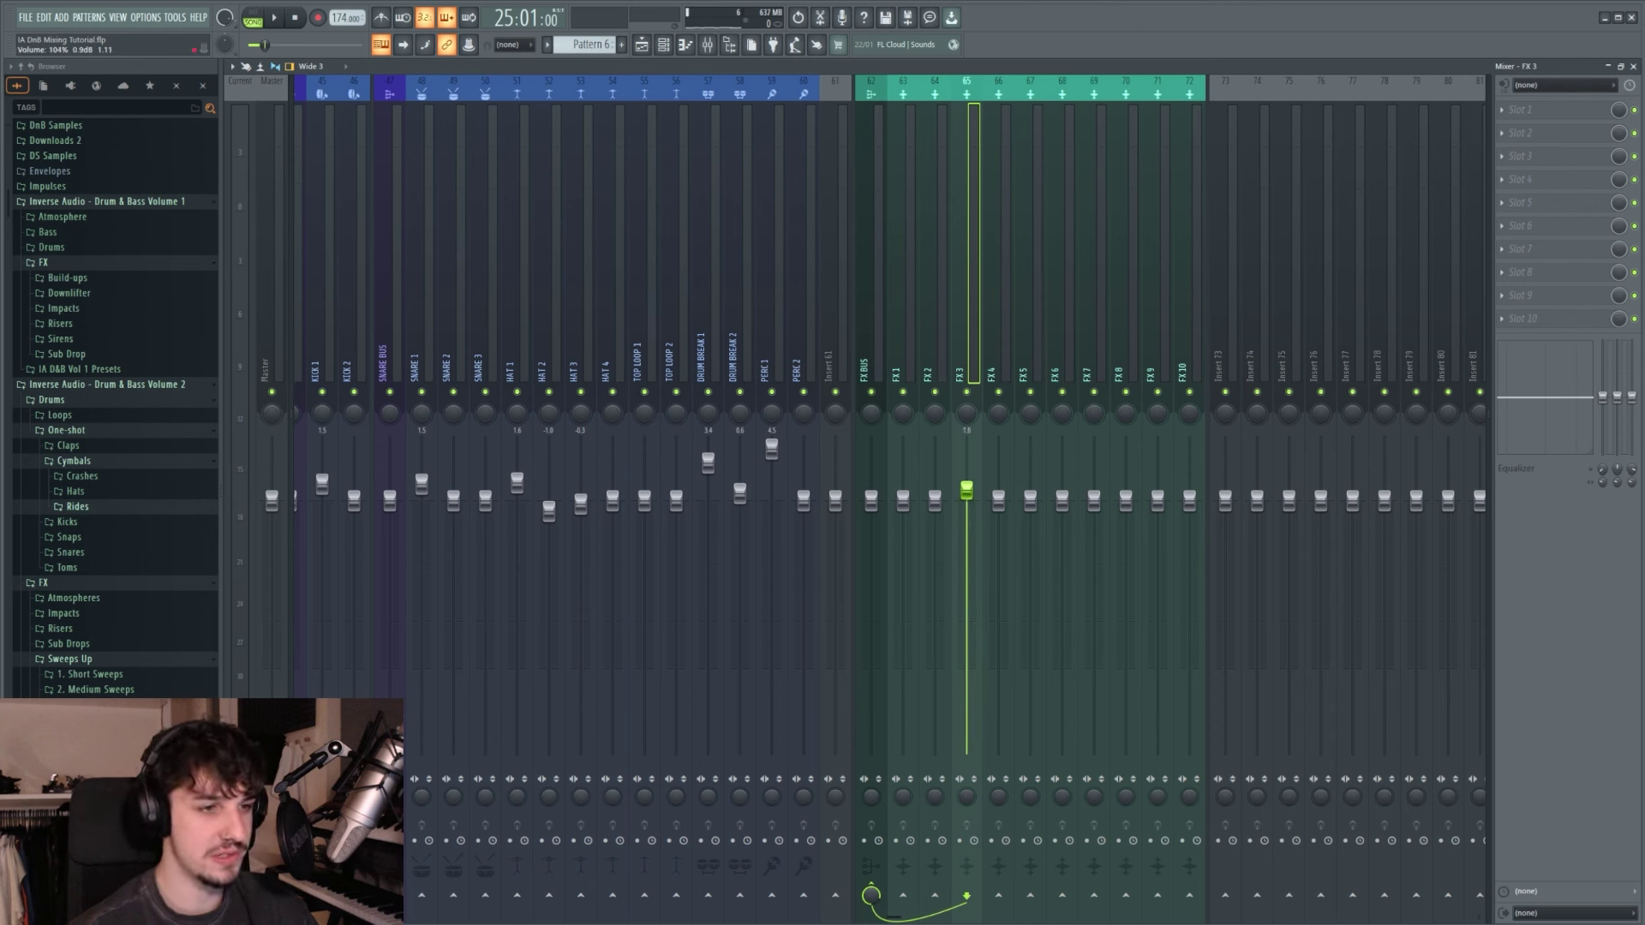
drag(966, 490, 966, 476)
key(space)
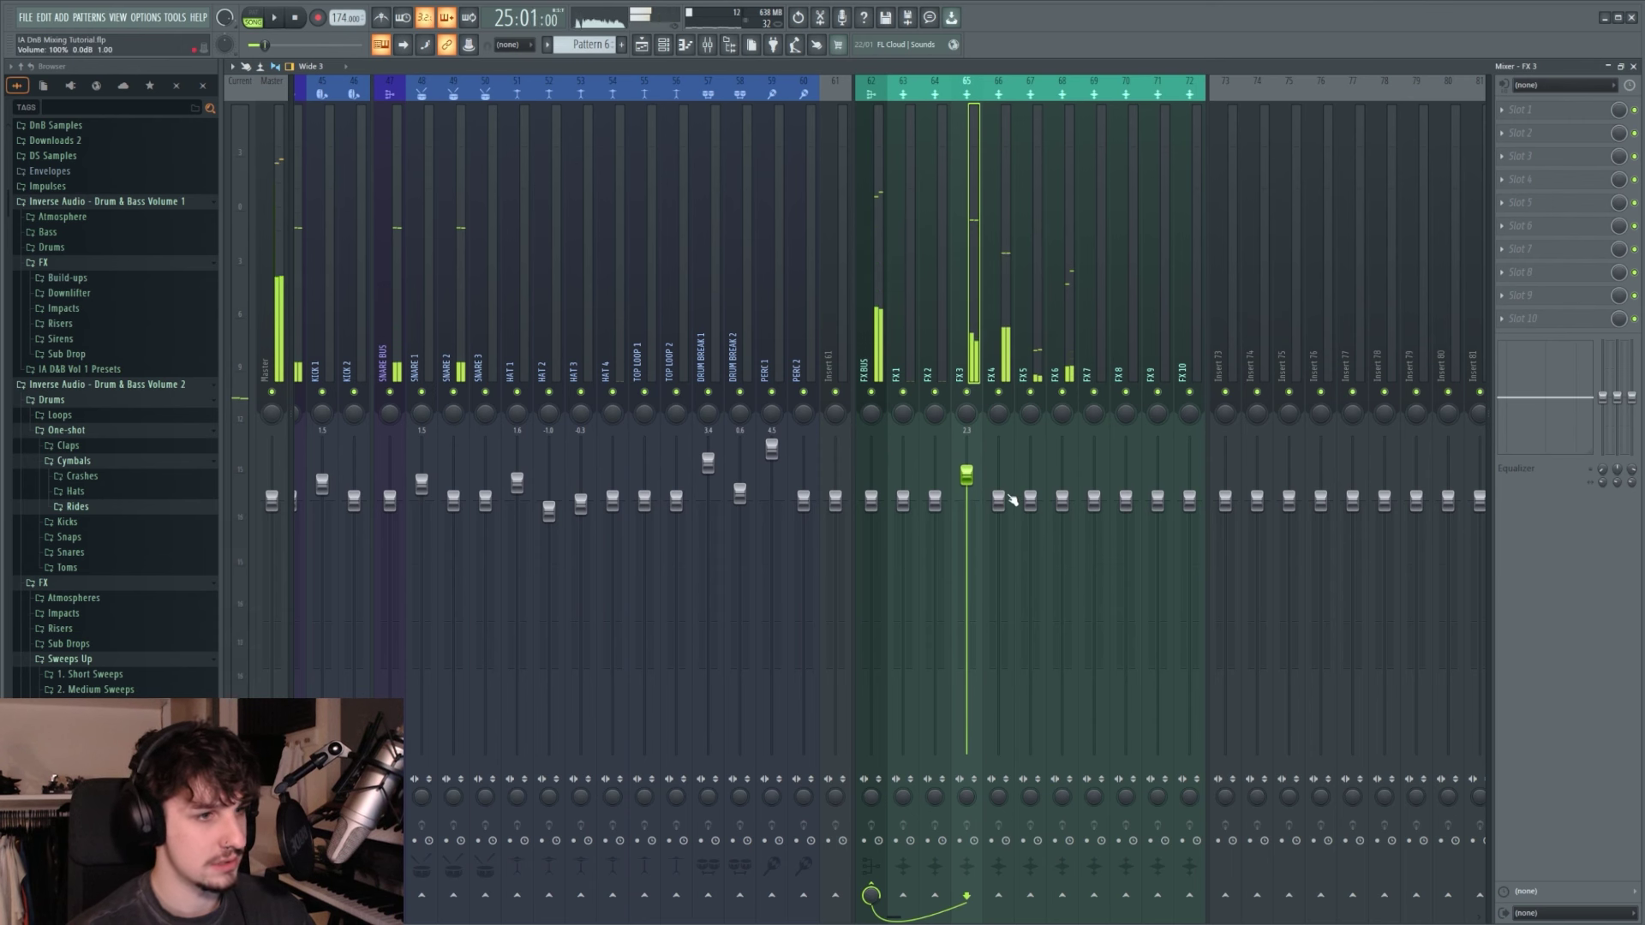
key(space)
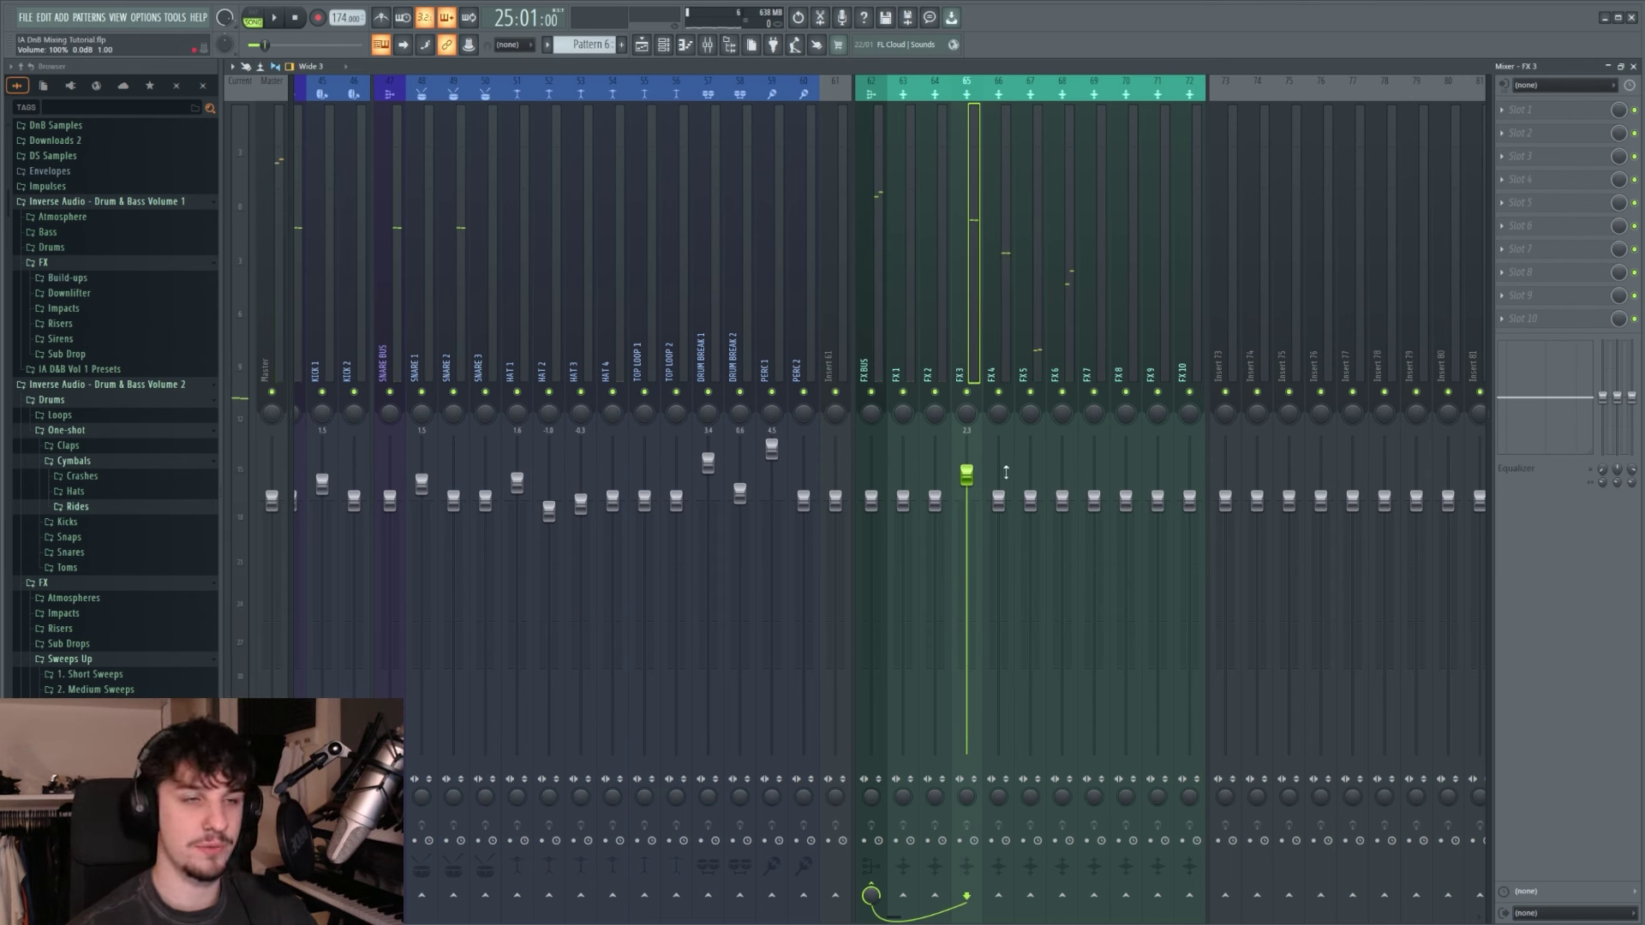
Step: Raise FX 1 to about 1.3 dB, FX 2 to 1.8 dB, FX 4 to 2.0 dB, FX 5 to 1.9 dB and FX 6 to 3.4 dB
click(1008, 334)
click(978, 221)
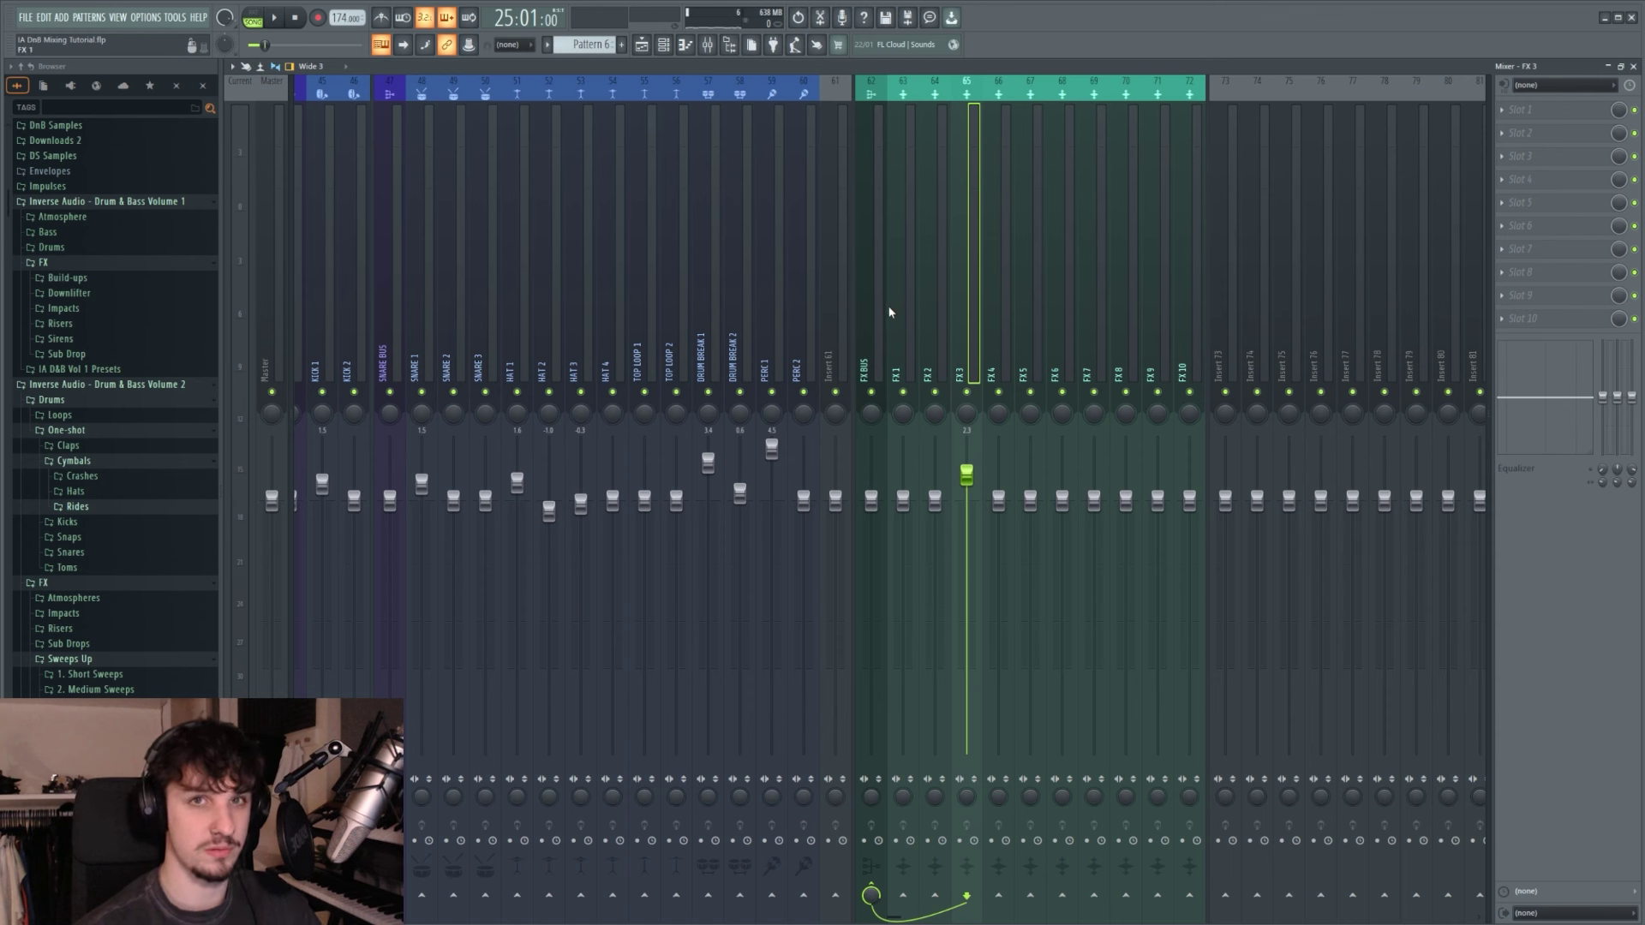
click(1004, 306)
click(1025, 337)
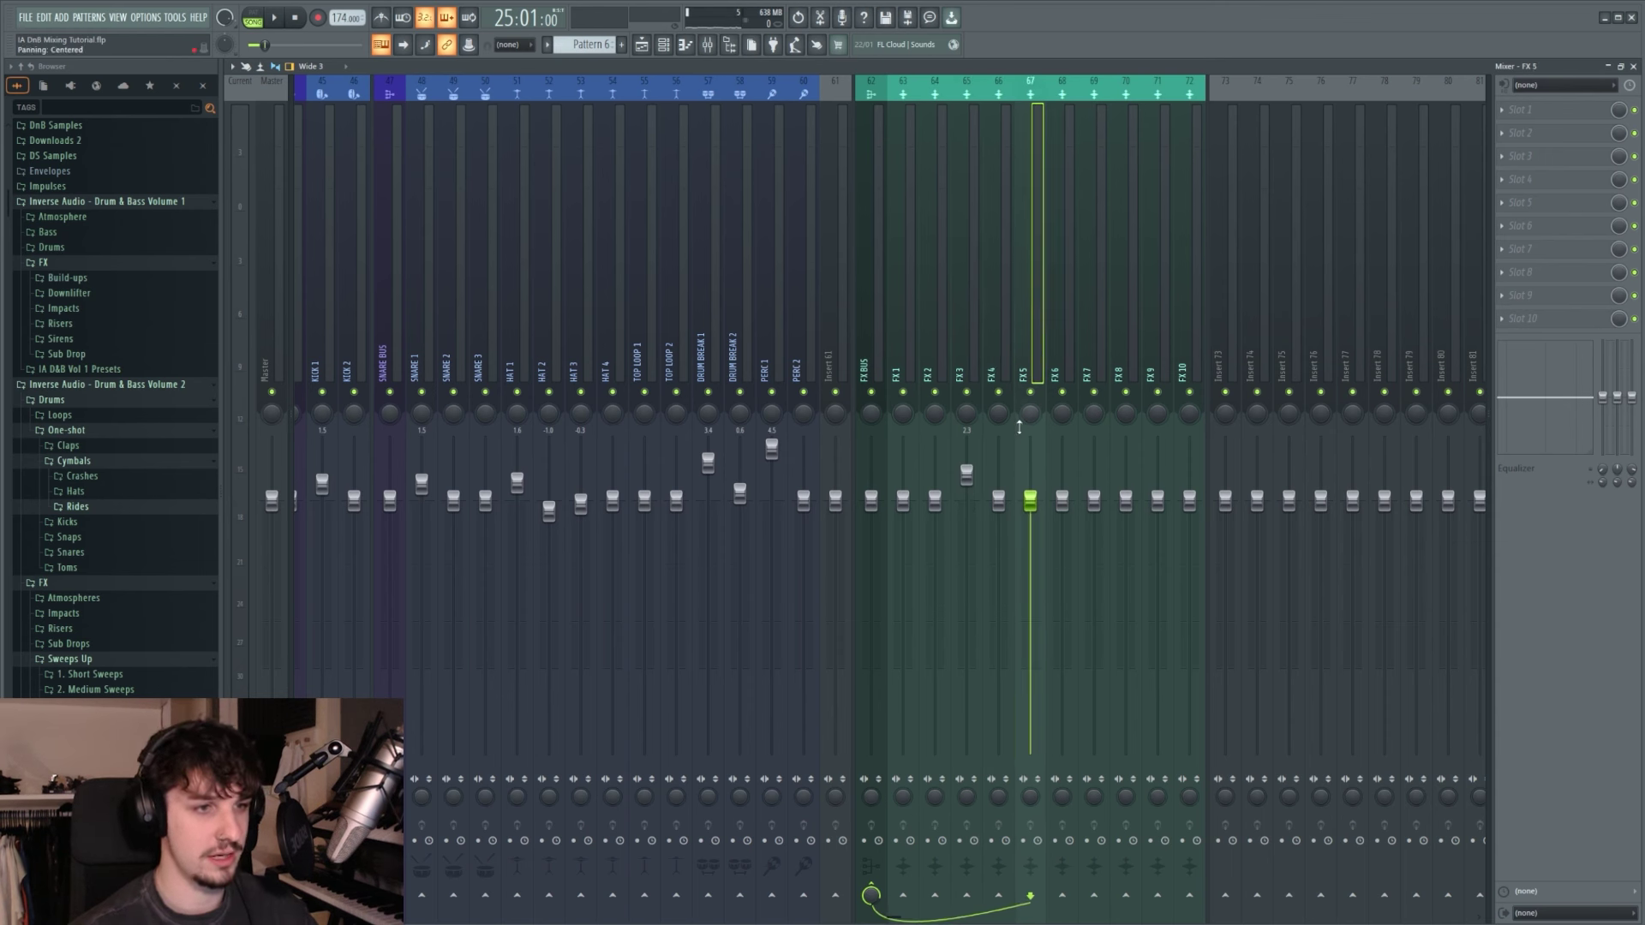
mouse_move(1030, 484)
mouse_down()
mouse_move(1062, 498)
mouse_move(1065, 471)
mouse_move(1062, 486)
mouse_move(998, 478)
mouse_up()
key(space)
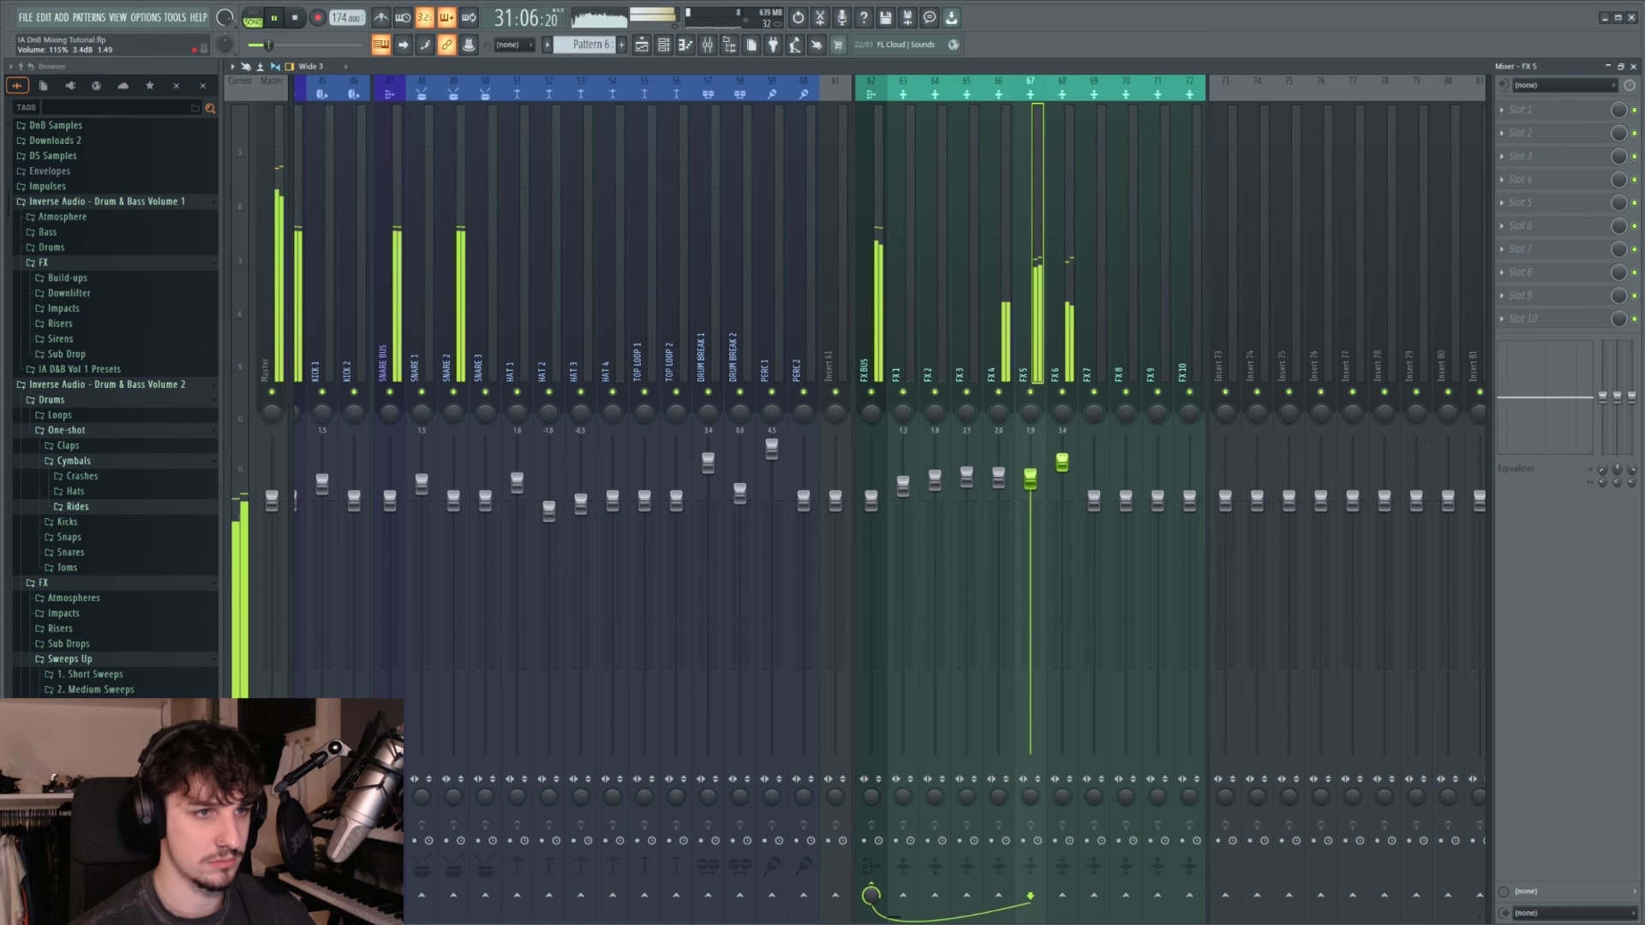
Step: Raise the FX levels further during playback, with FX 1 and FX 3 at about 3.0 dB, FX 4 at 2.7 dB and FX 5 at 2.3 dB
drag(1030, 476, 1030, 479)
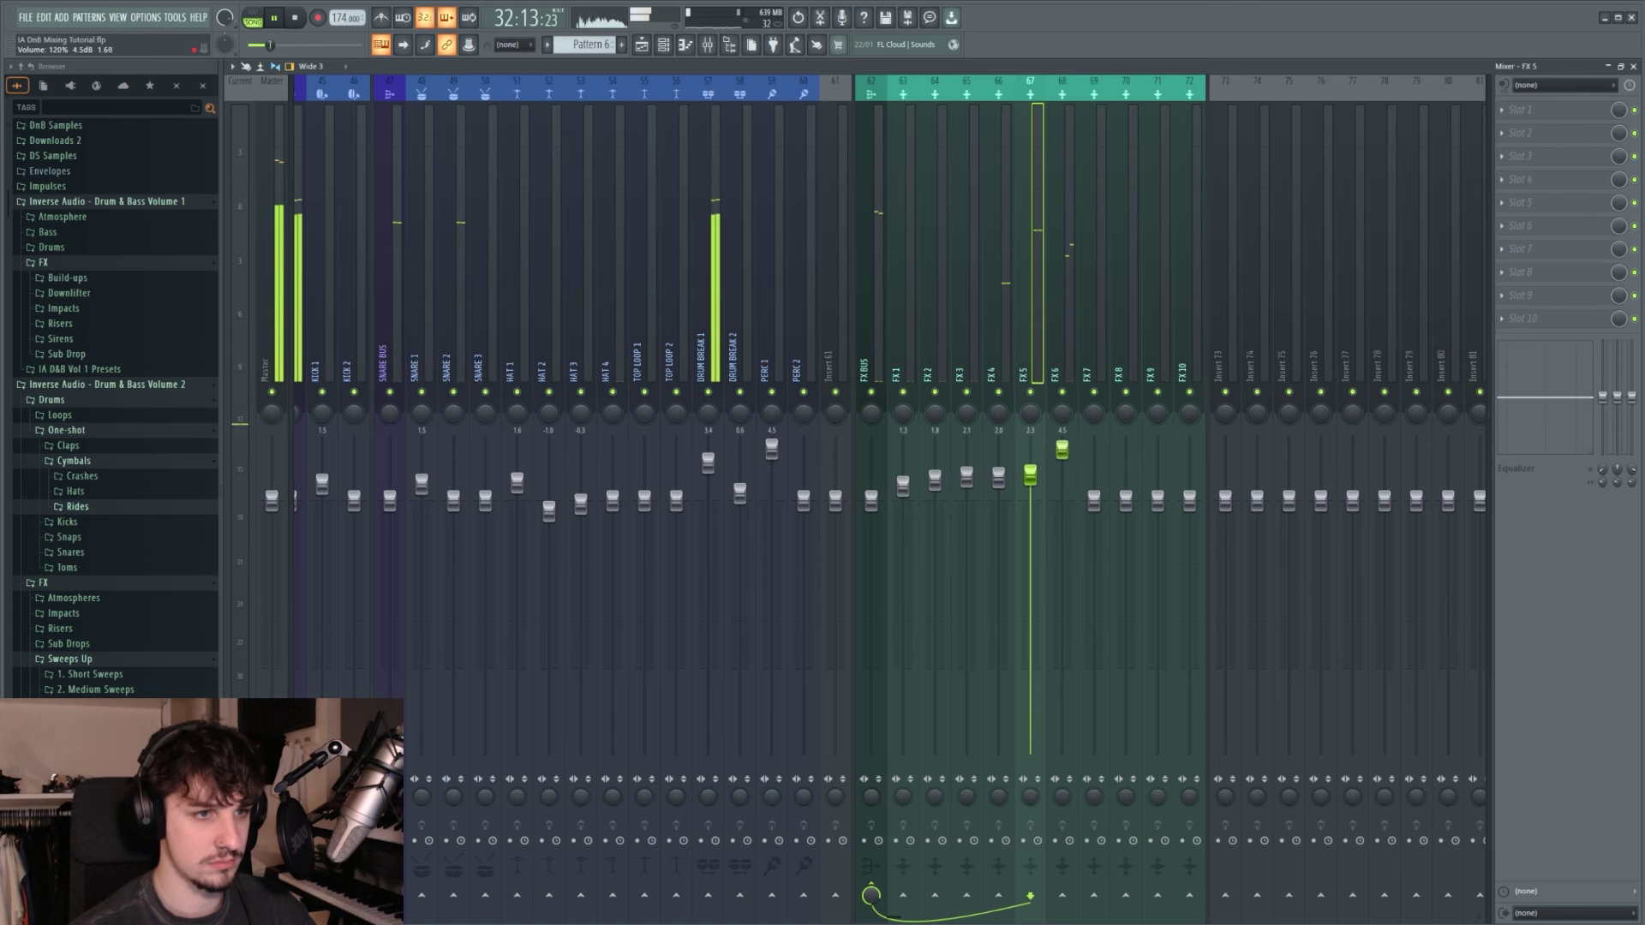
scroll(981, 330, left, 3)
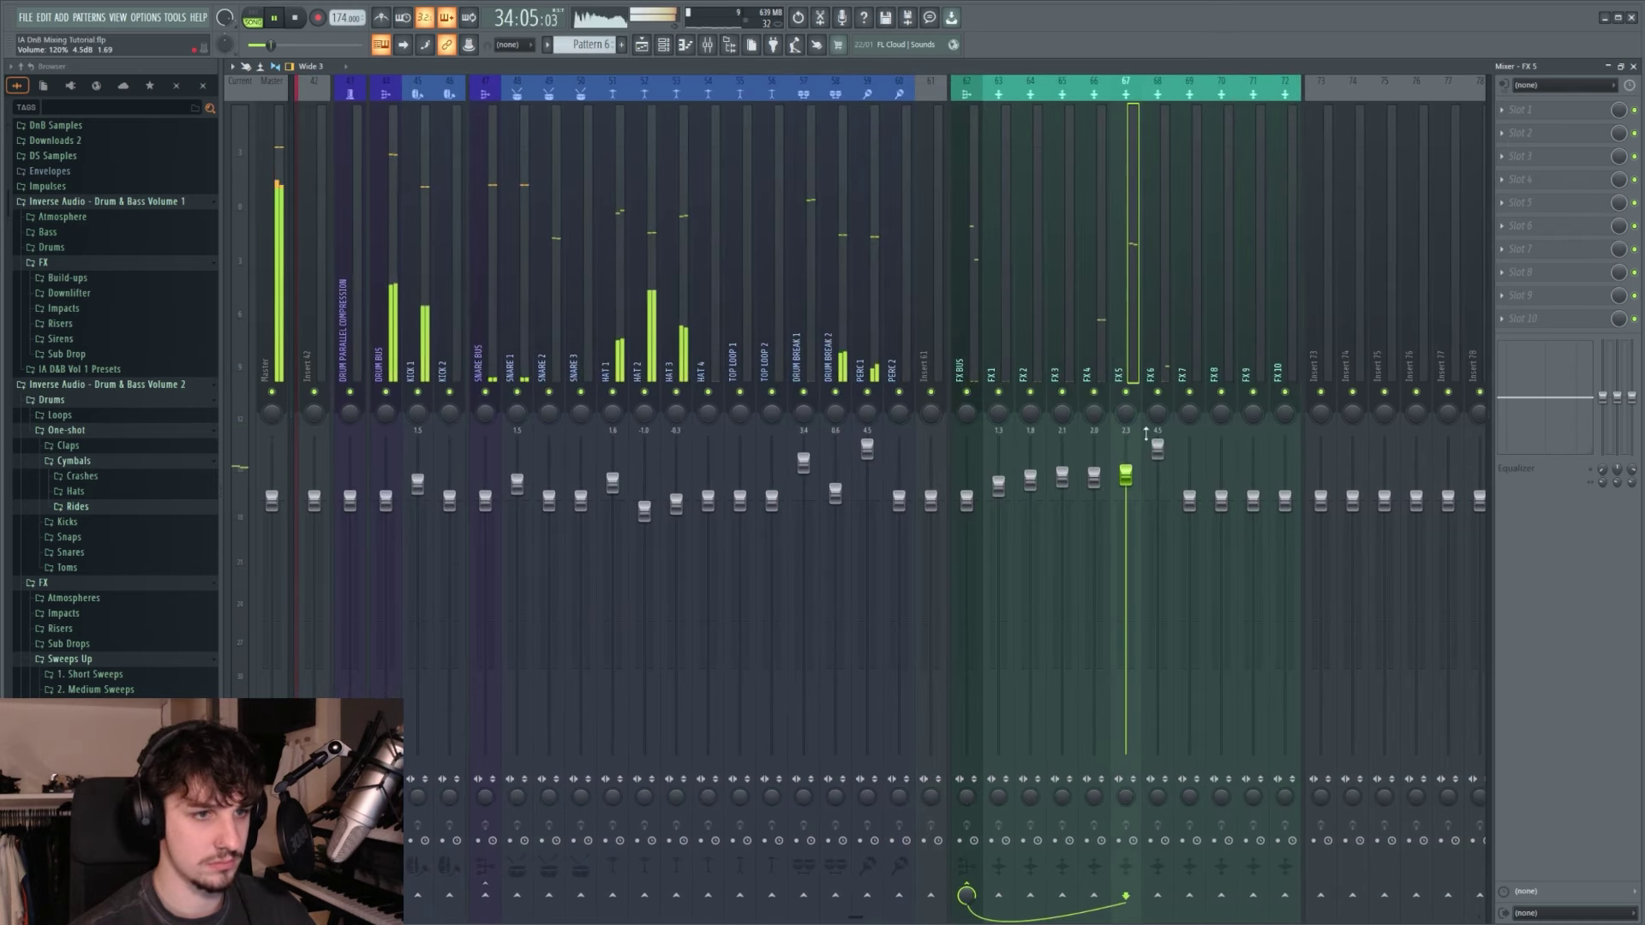
drag(1093, 478, 1061, 467)
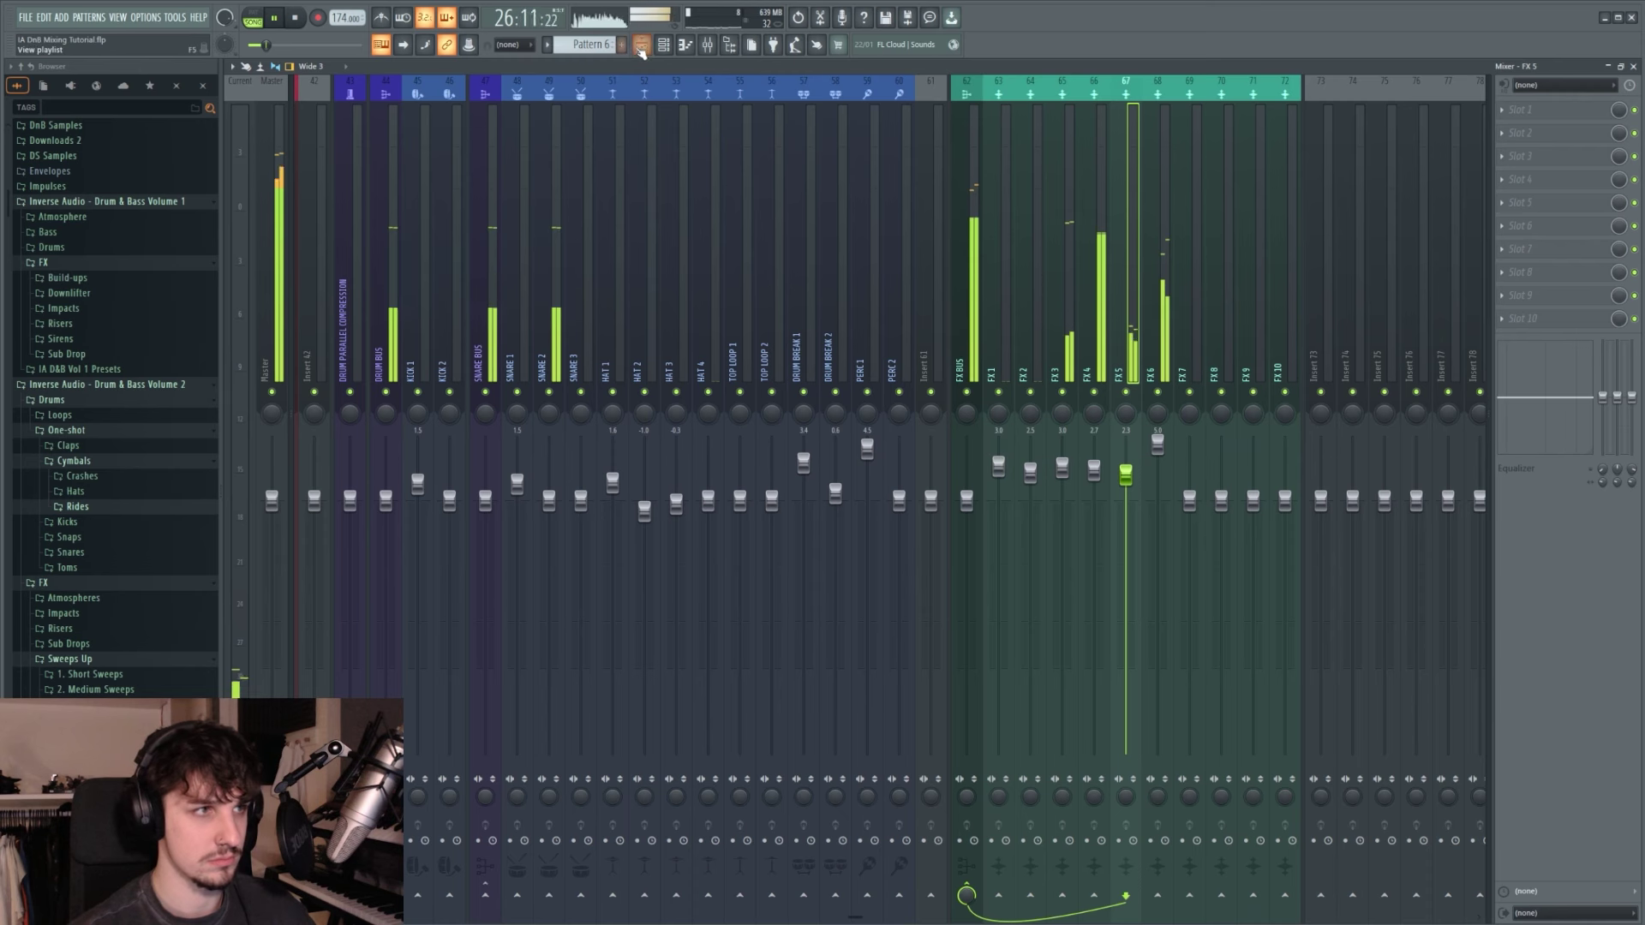
Step: Play the intro from bar 1 and check the FX 1, atmosphere and bass levels in the mixer
click(641, 45)
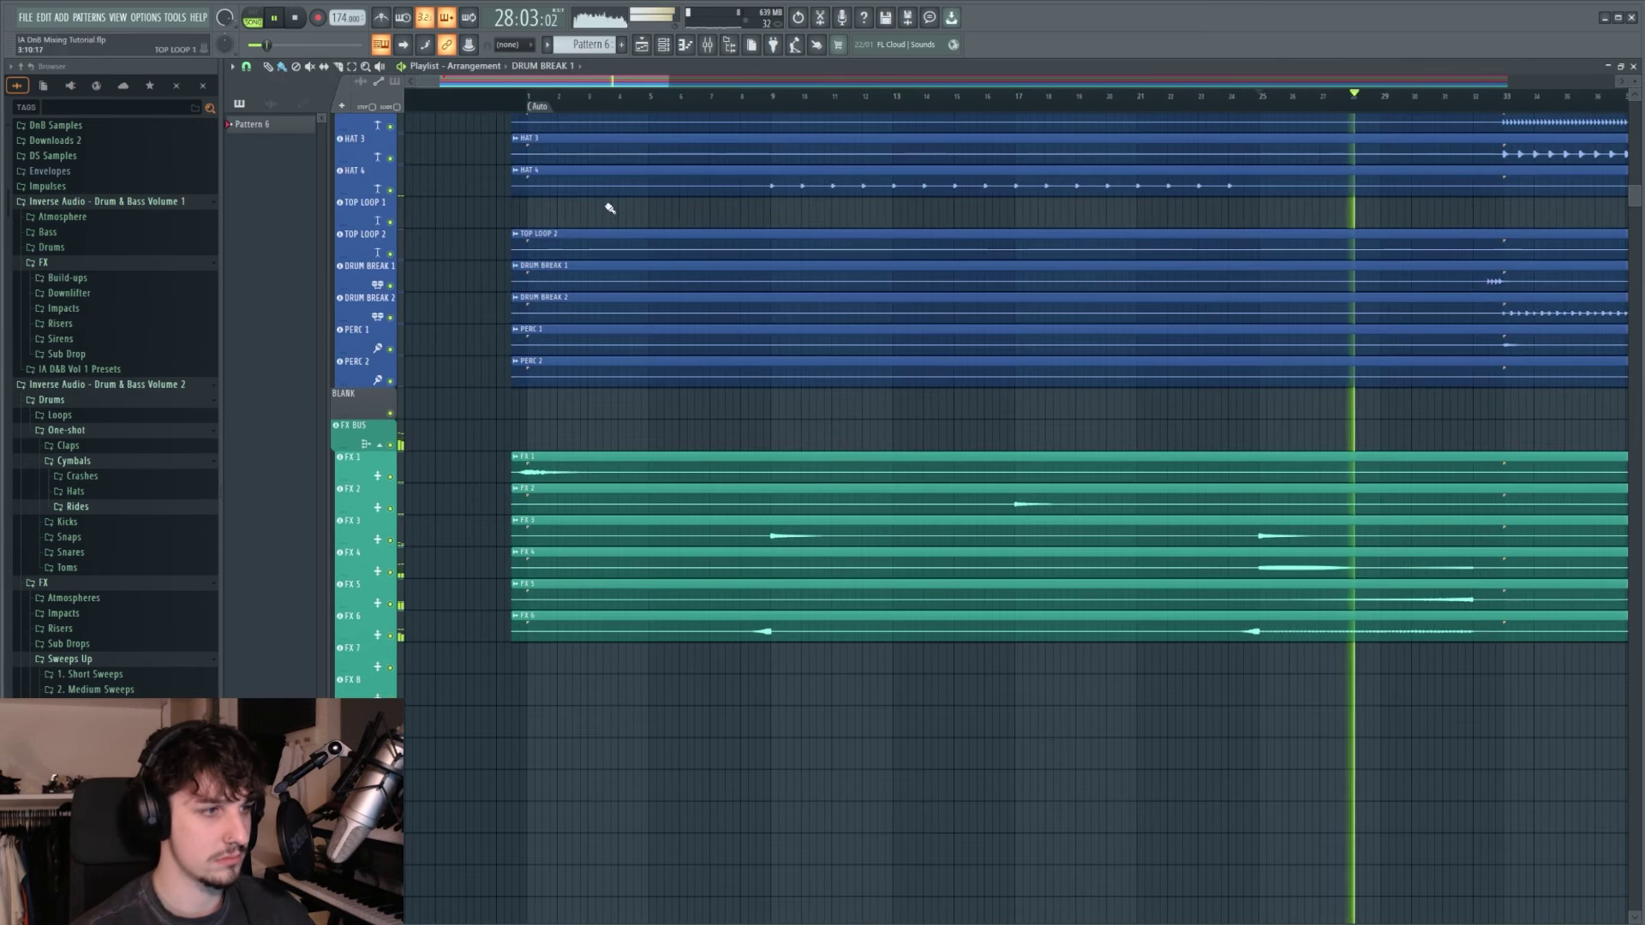
click(527, 97)
key(F9)
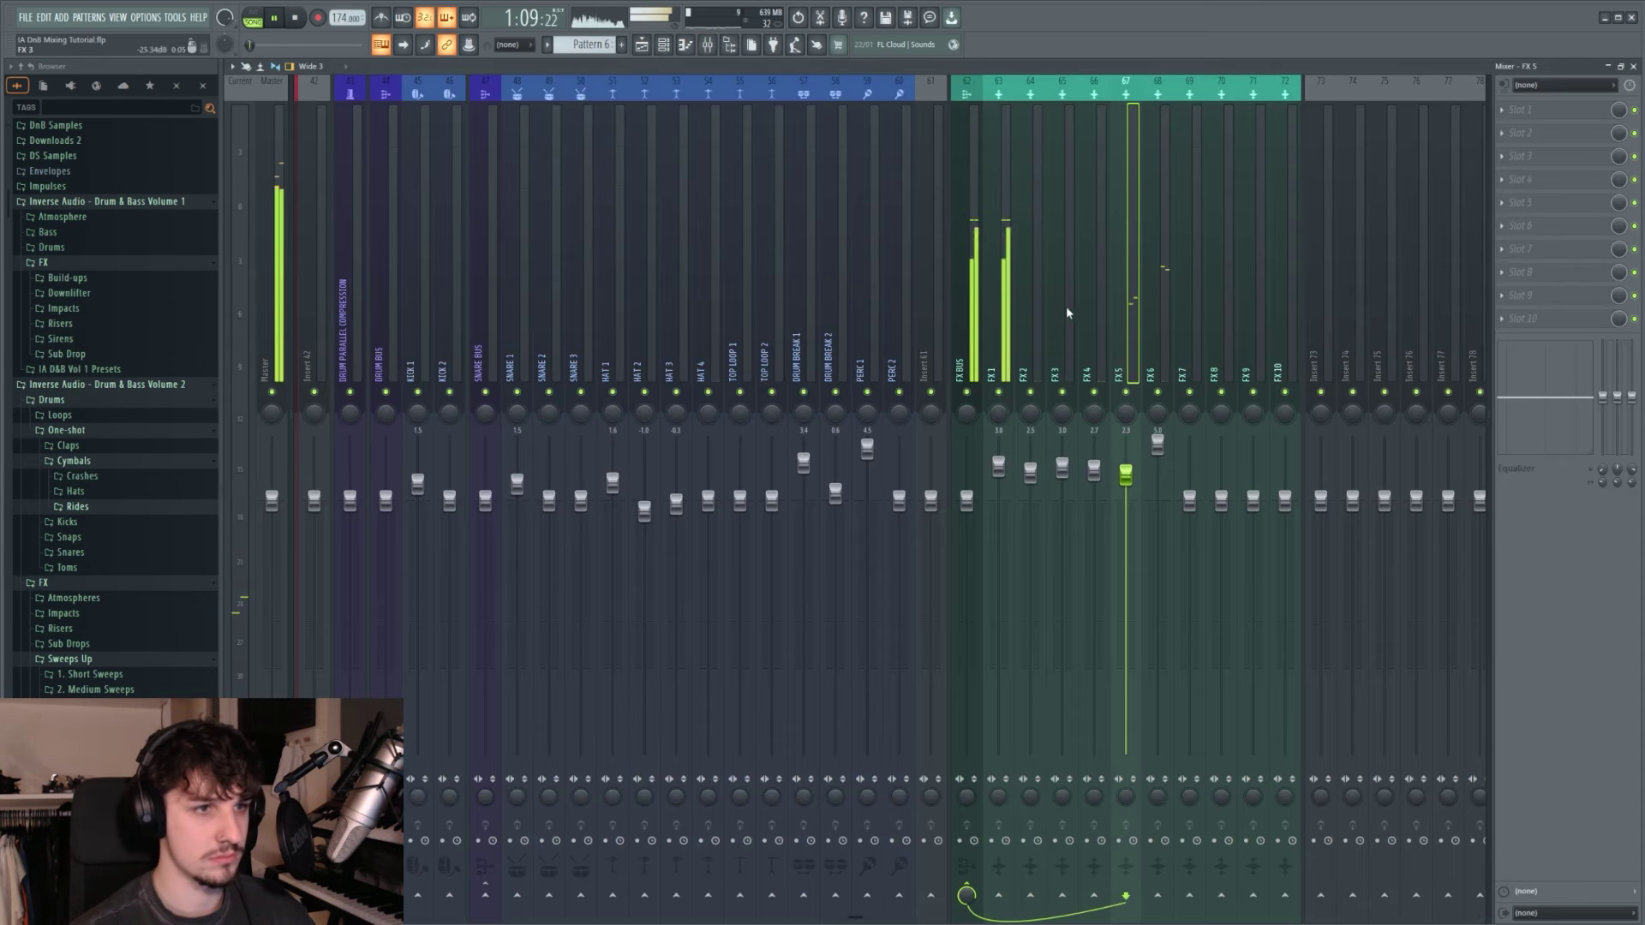
click(1010, 323)
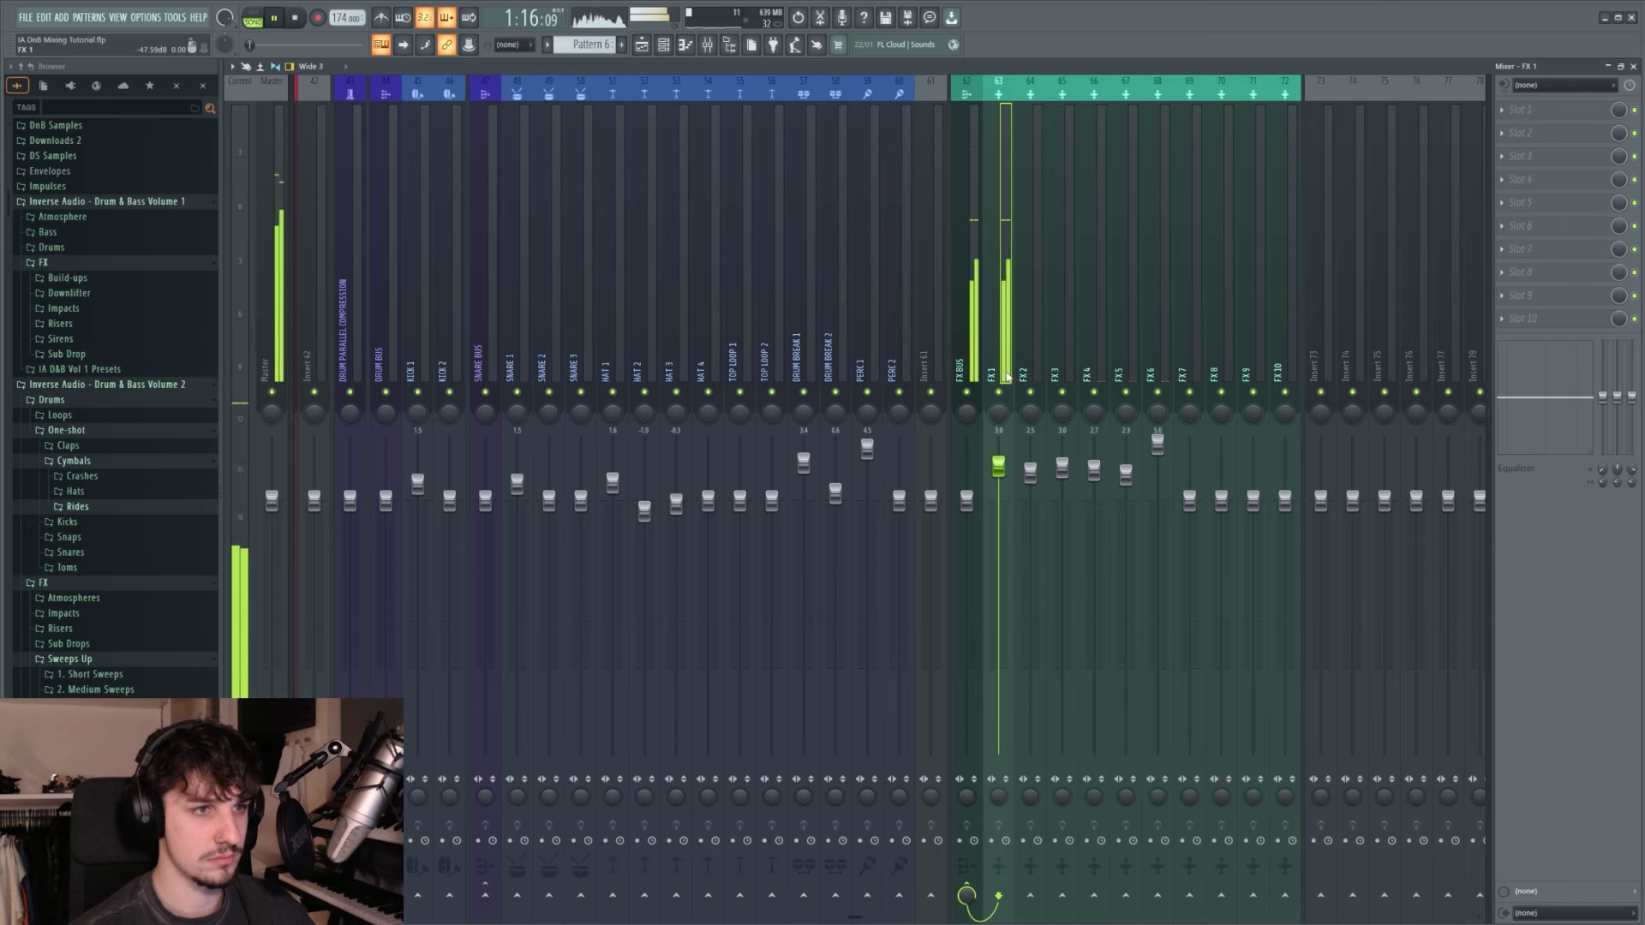
scroll(1007, 377, left, 10)
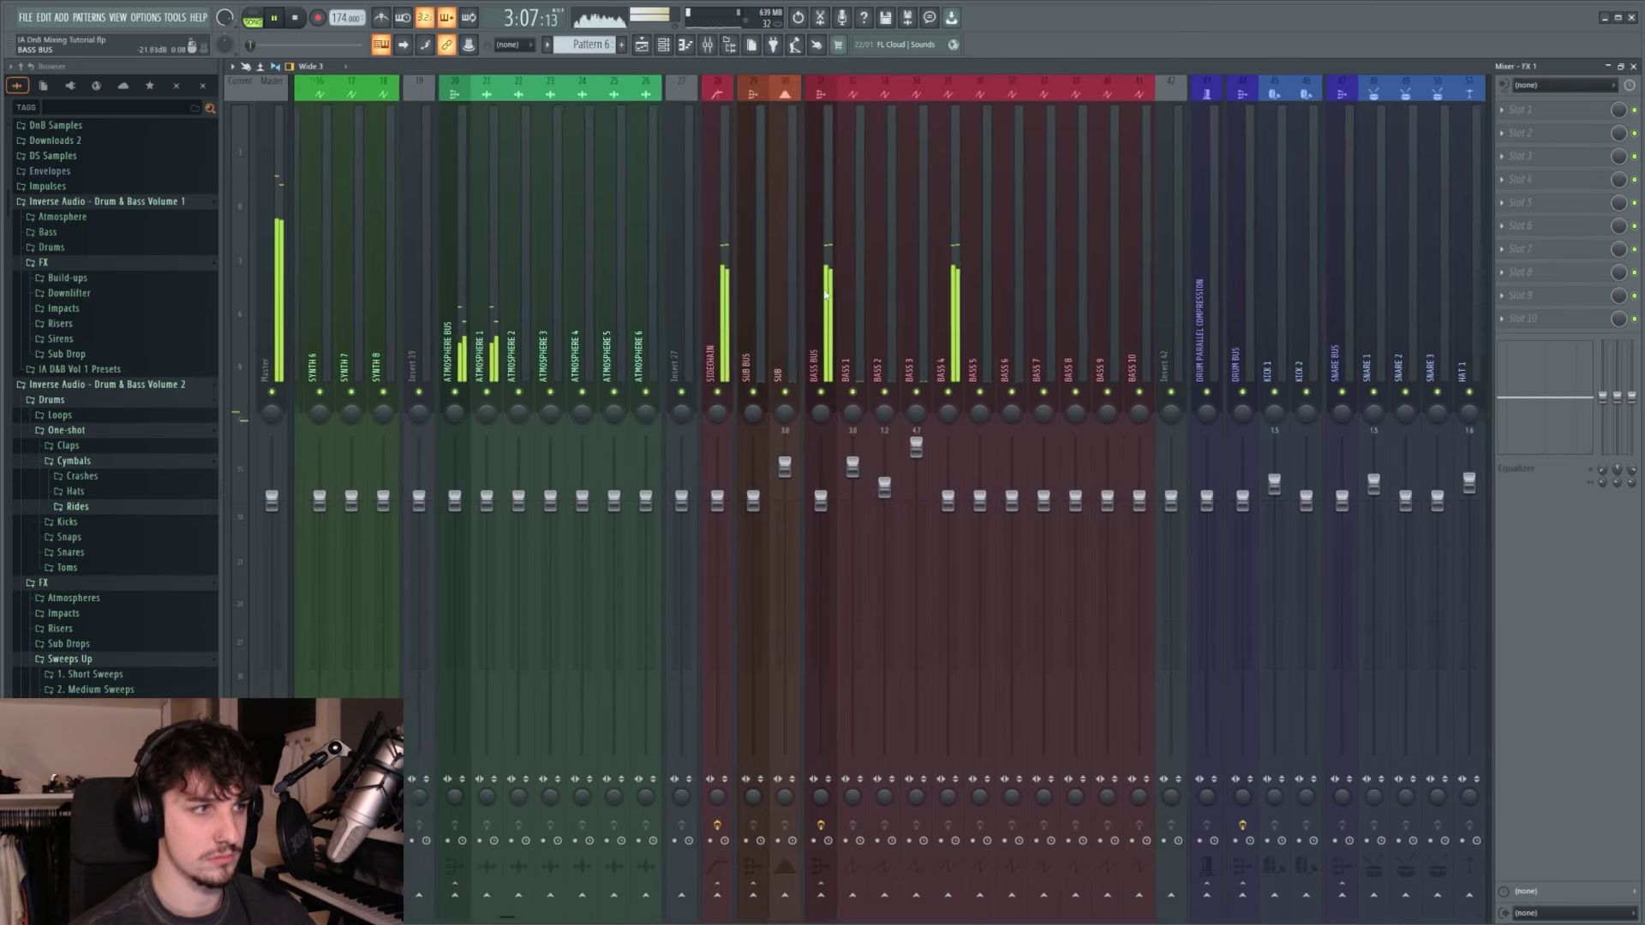
Step: Stop playback, examine the drum, vocal, synth and atmosphere clips across the whole arrangement, and return to the mixer
key(F9)
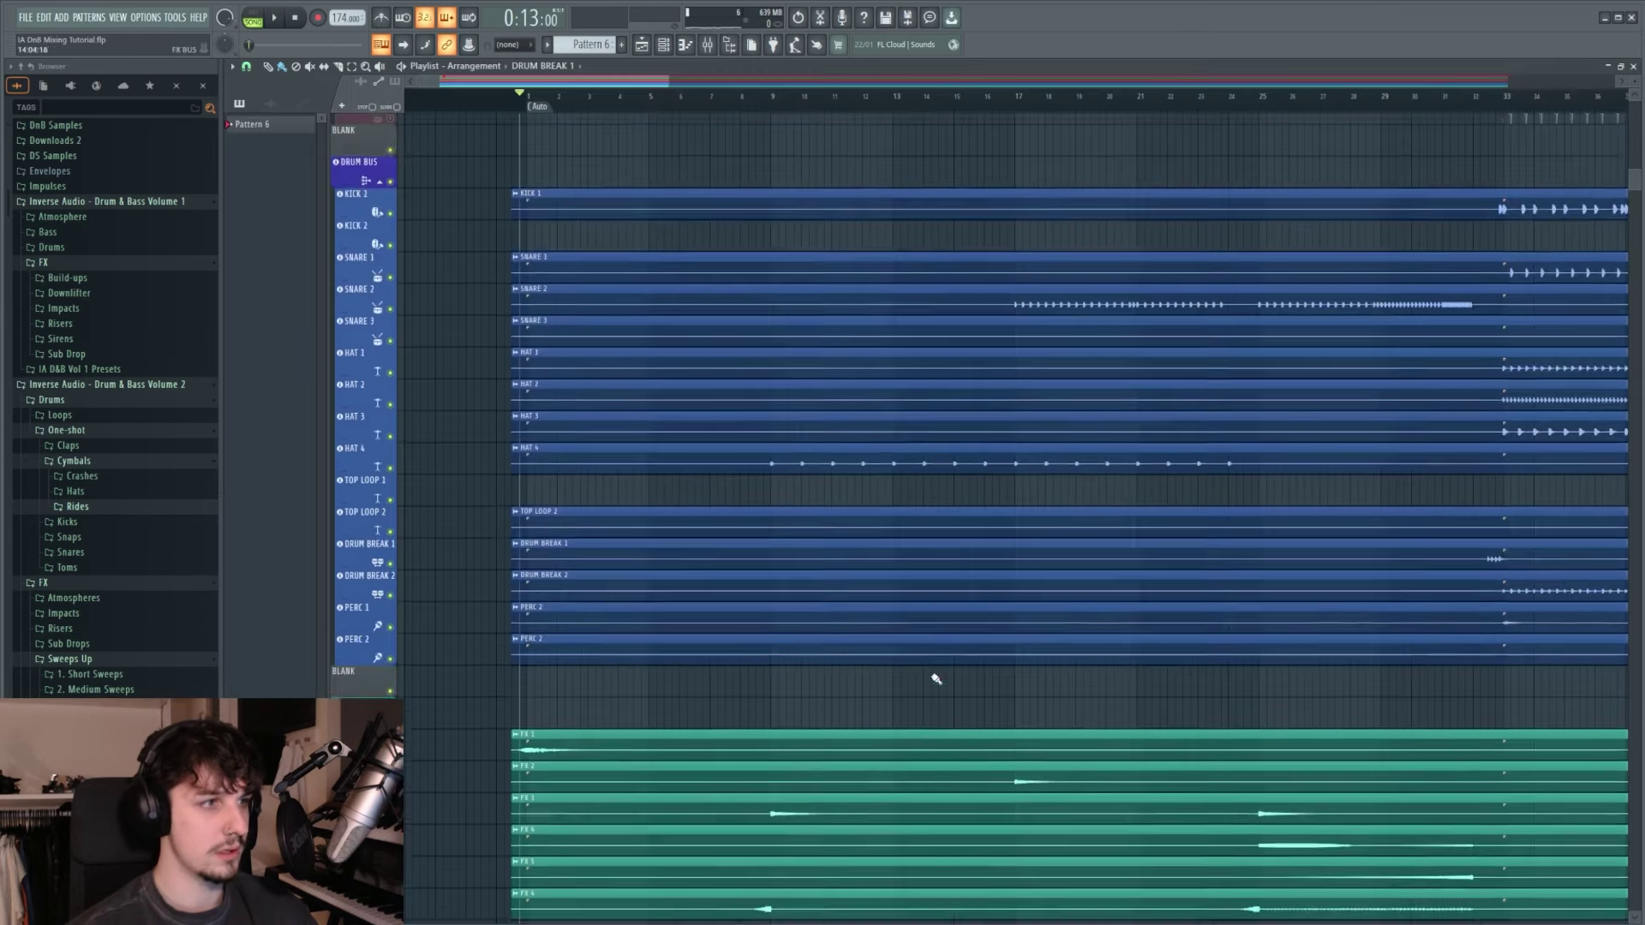
scroll(811, 435, up, 10)
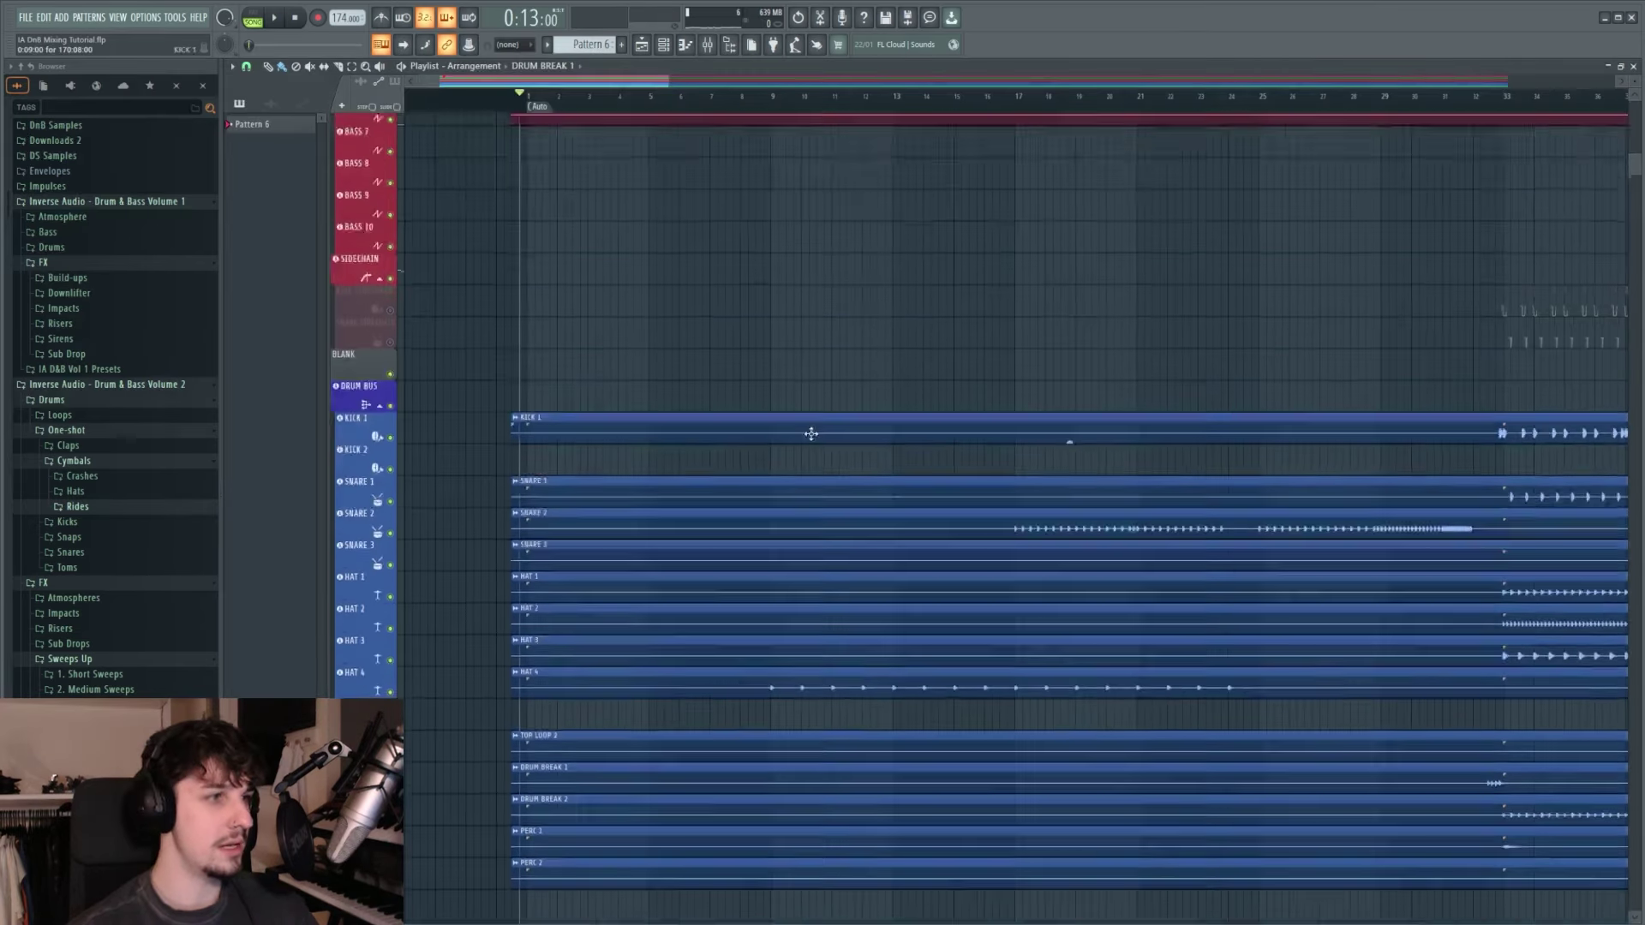
scroll(742, 432, down, 3)
scroll(742, 431, down, 3)
scroll(774, 558, up, 4)
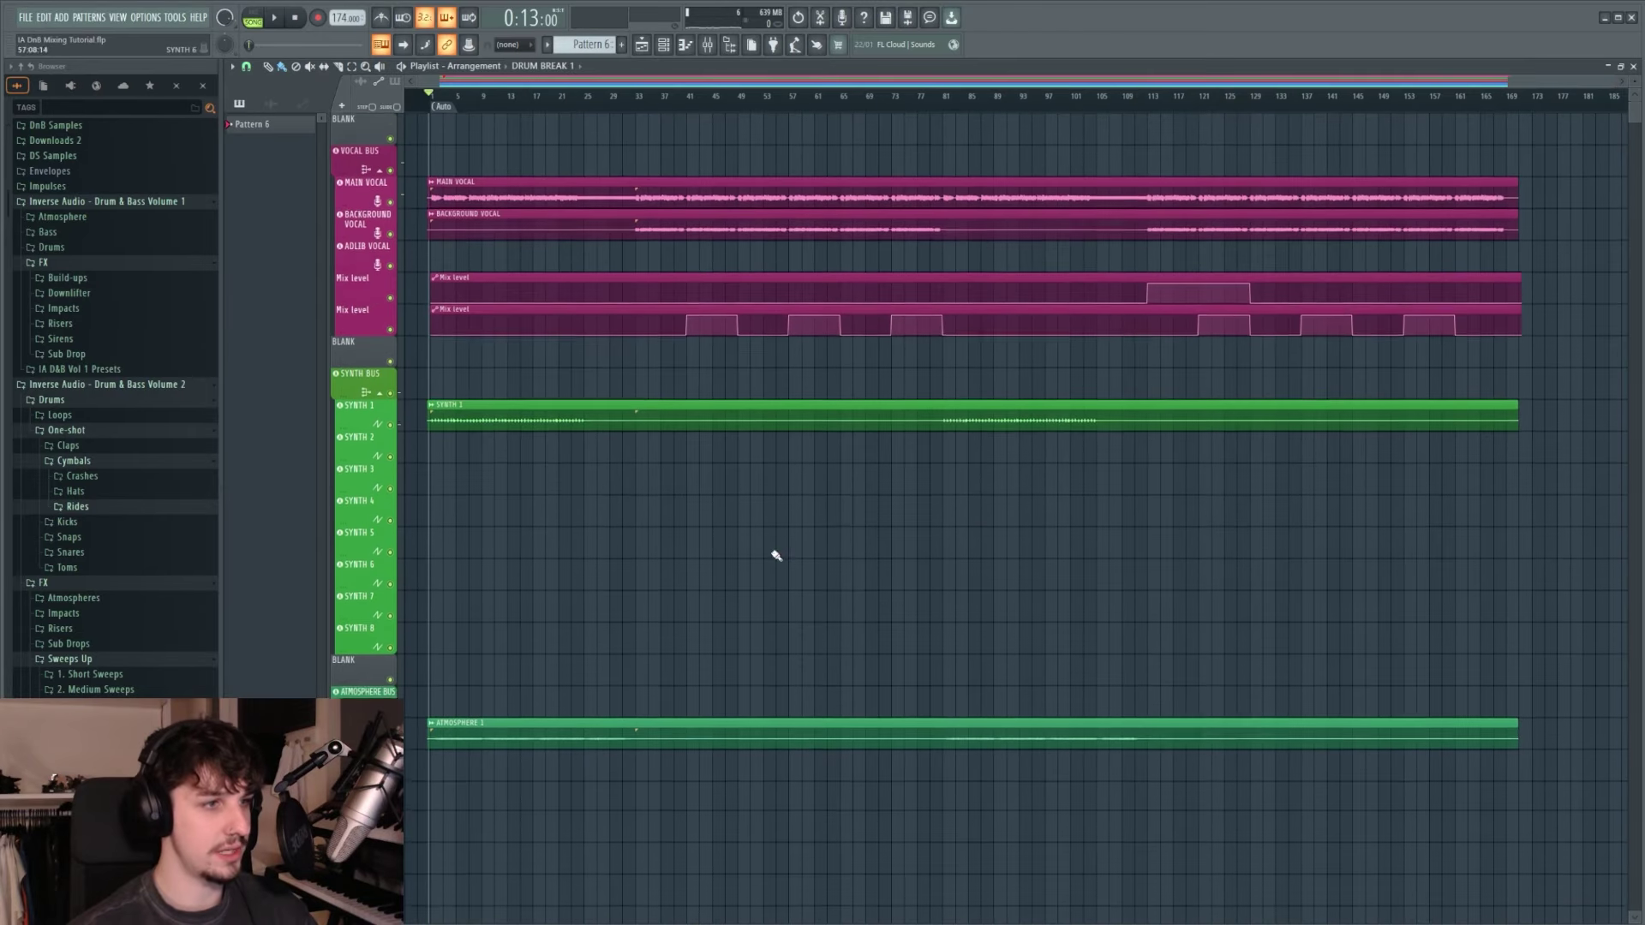
drag(519, 364, 759, 764)
ctrl+click(513, 658)
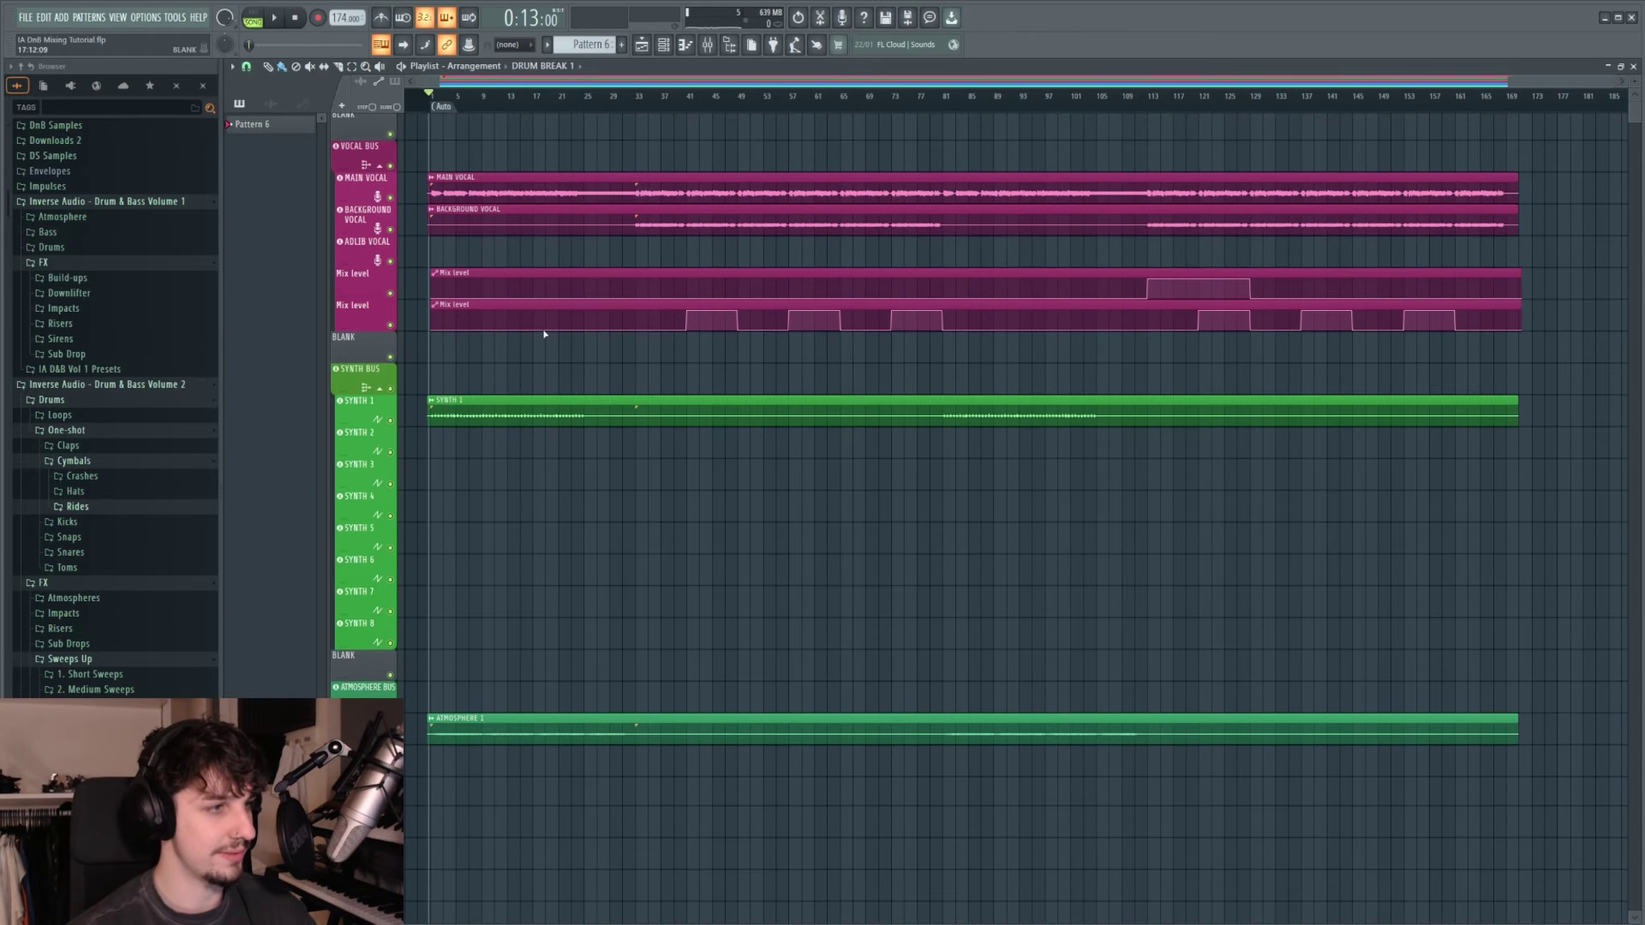
click(664, 49)
click(686, 45)
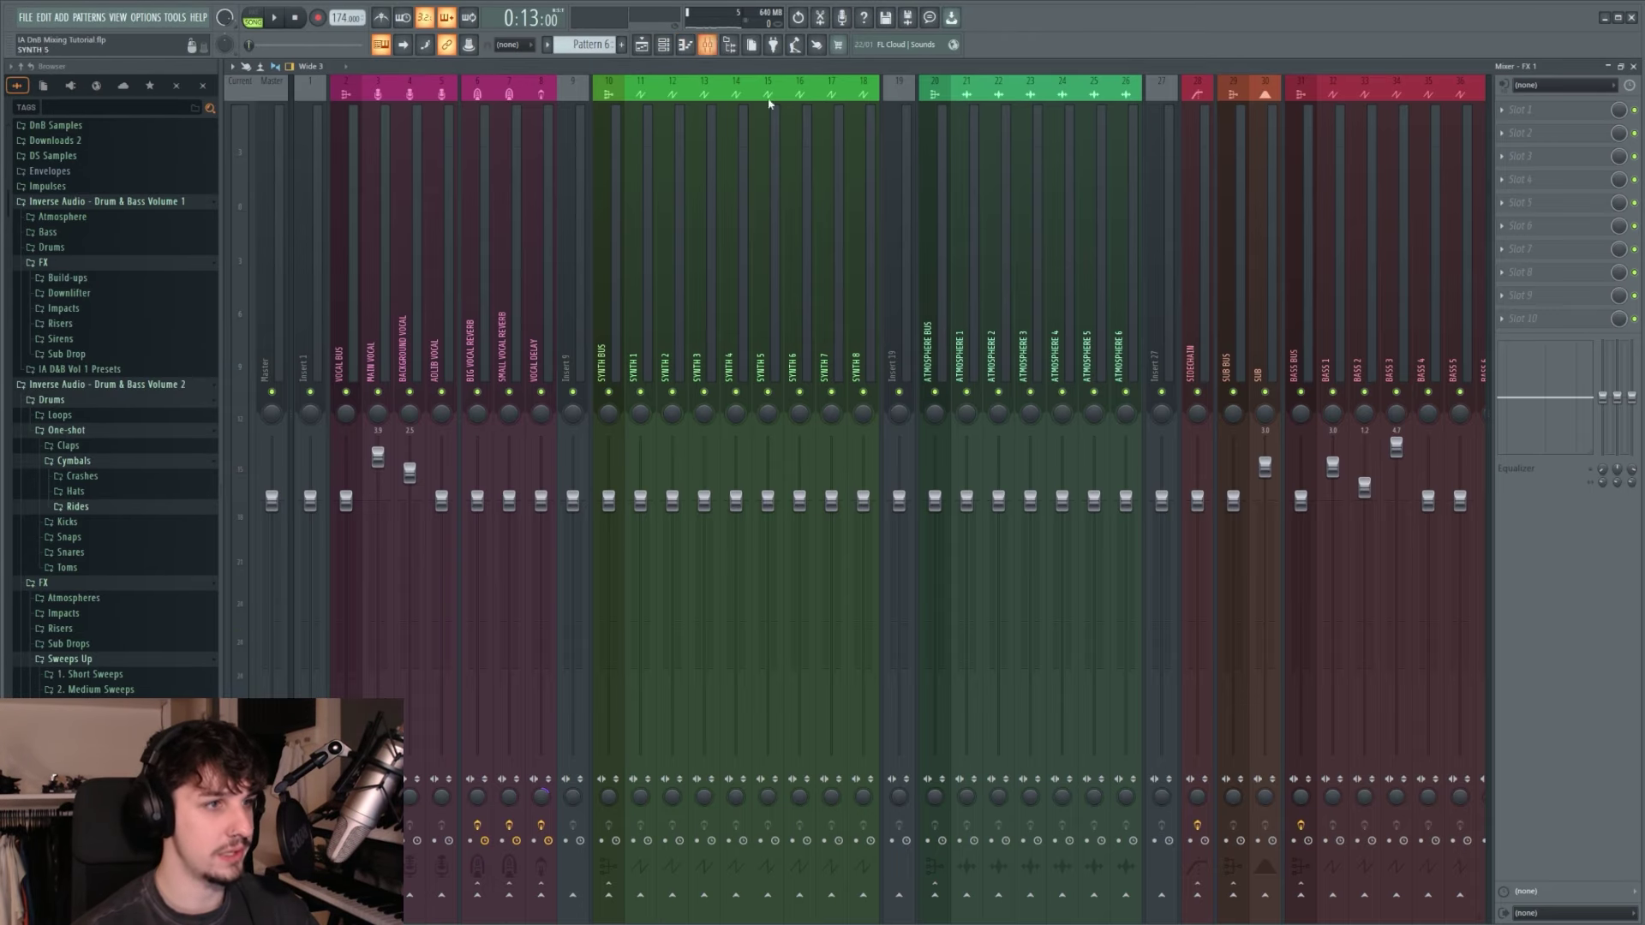
Step: Play the intro and raise the Synth 1 level to about 5.1 dB and Atmosphere 1 to about 5.6 dB
key(space)
click(647, 336)
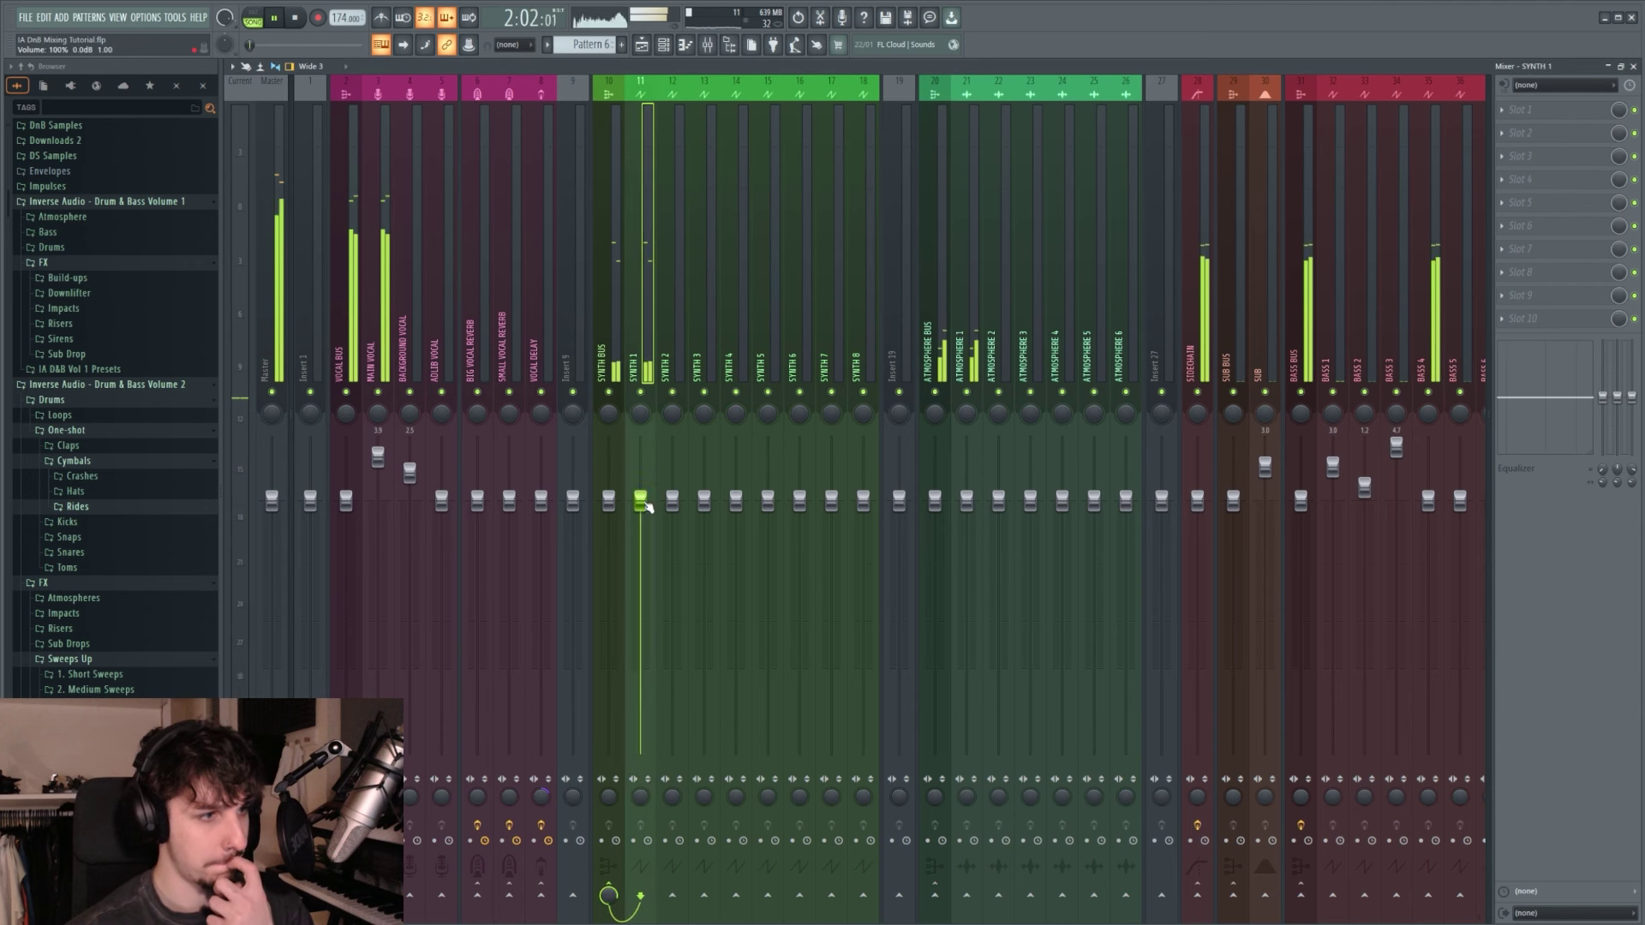
drag(640, 463, 640, 445)
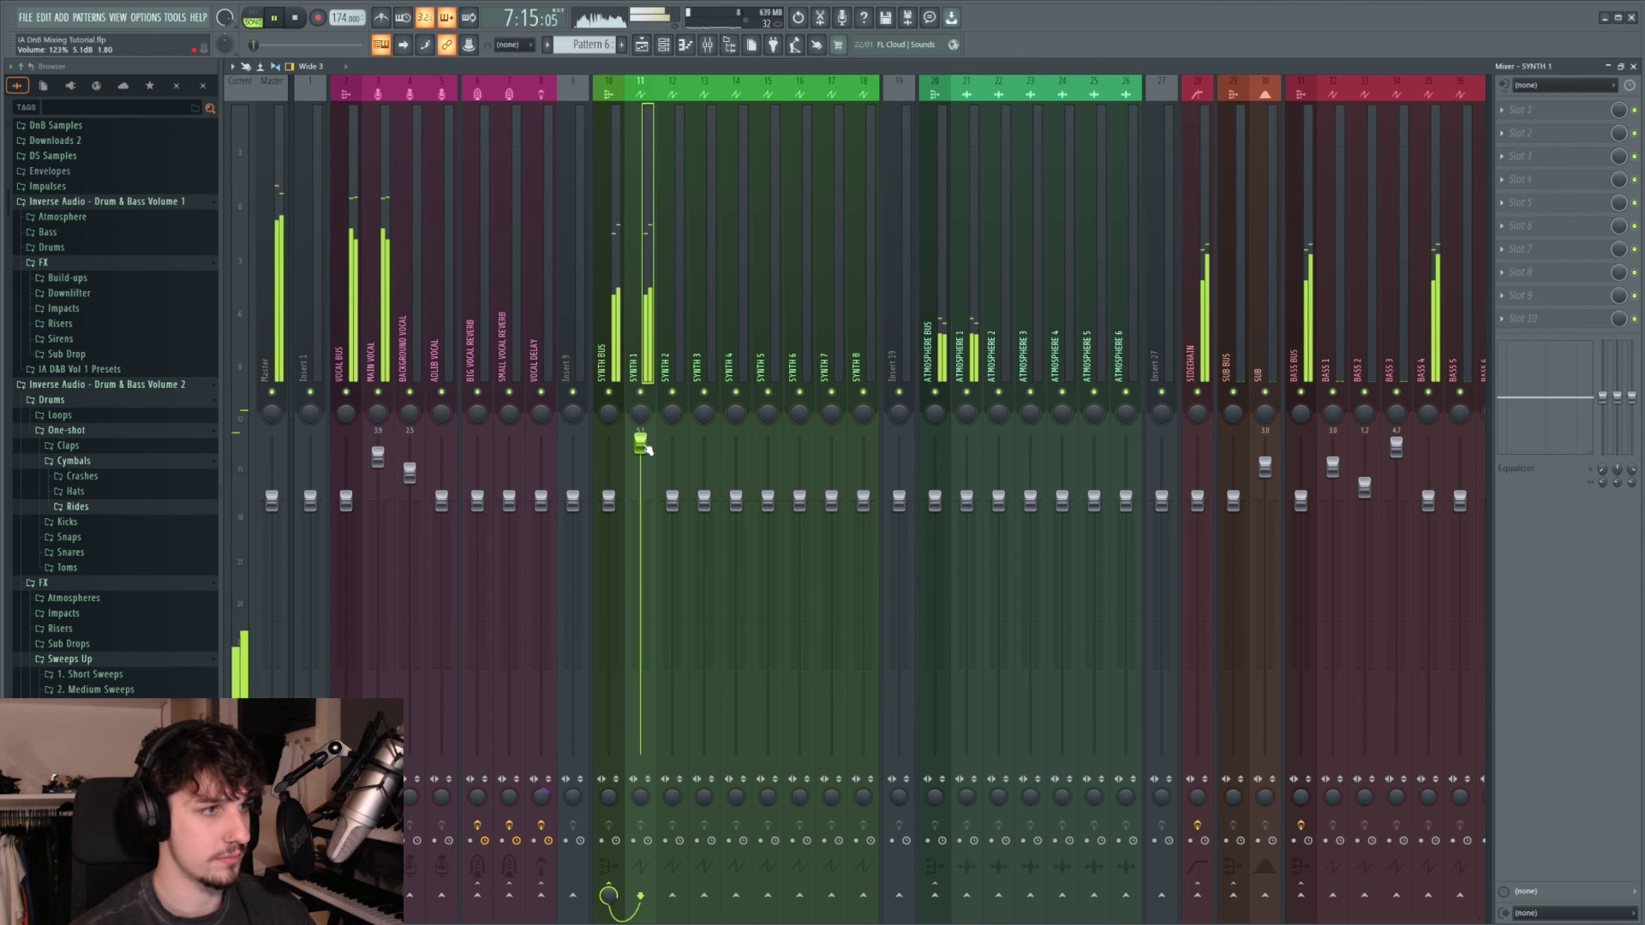
drag(975, 498, 973, 437)
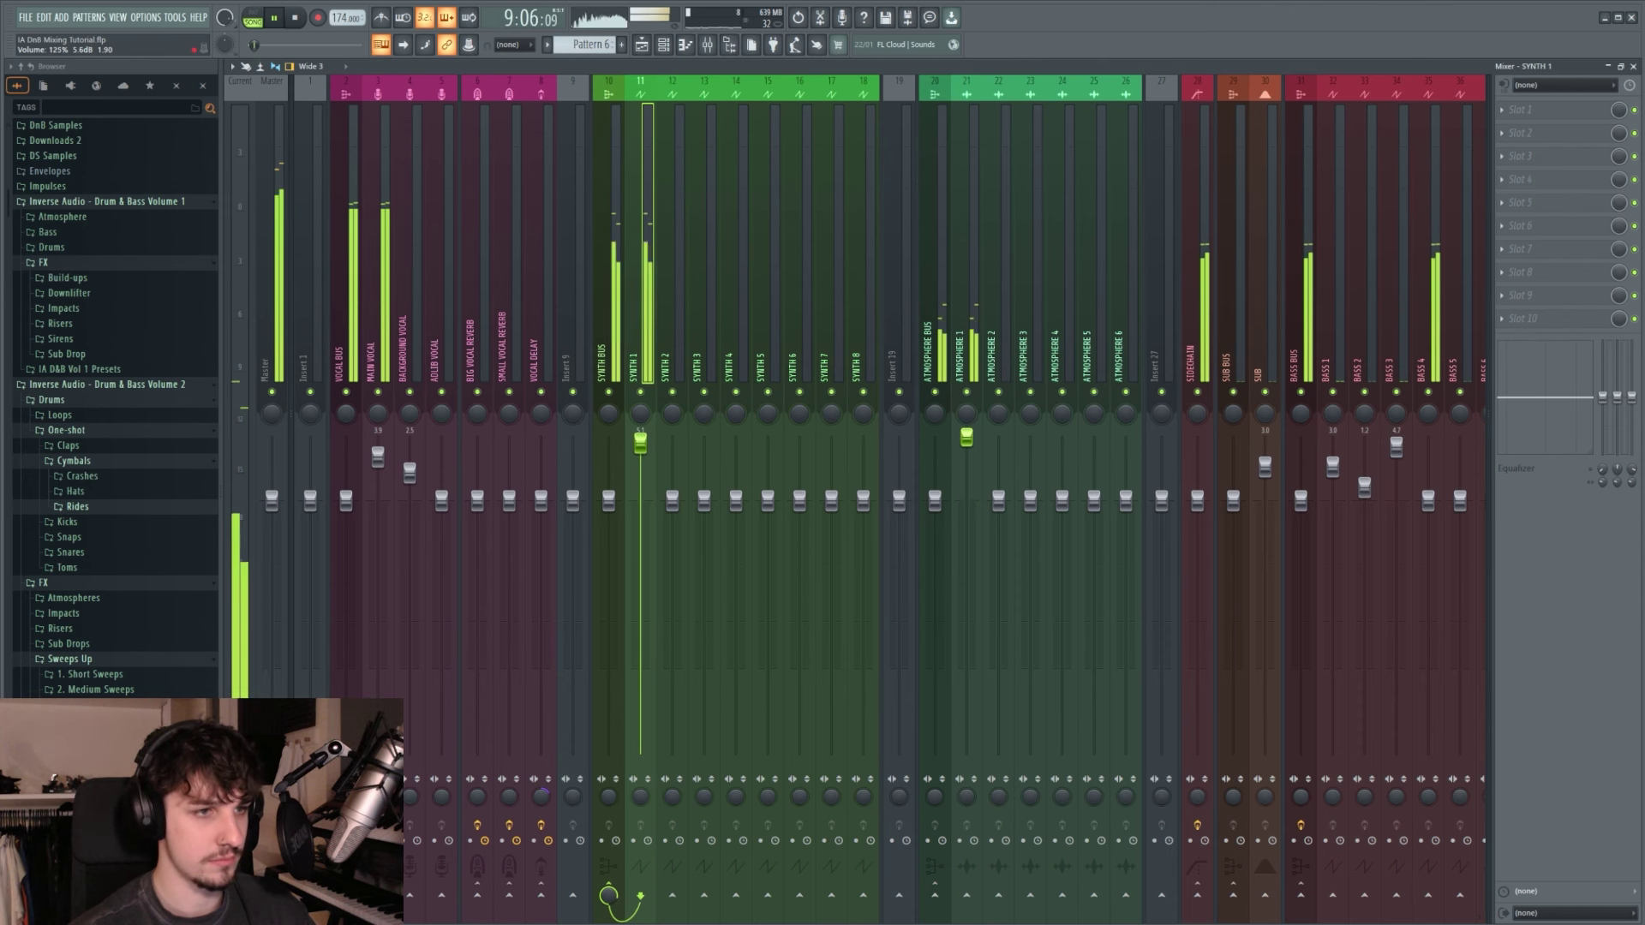
click(641, 46)
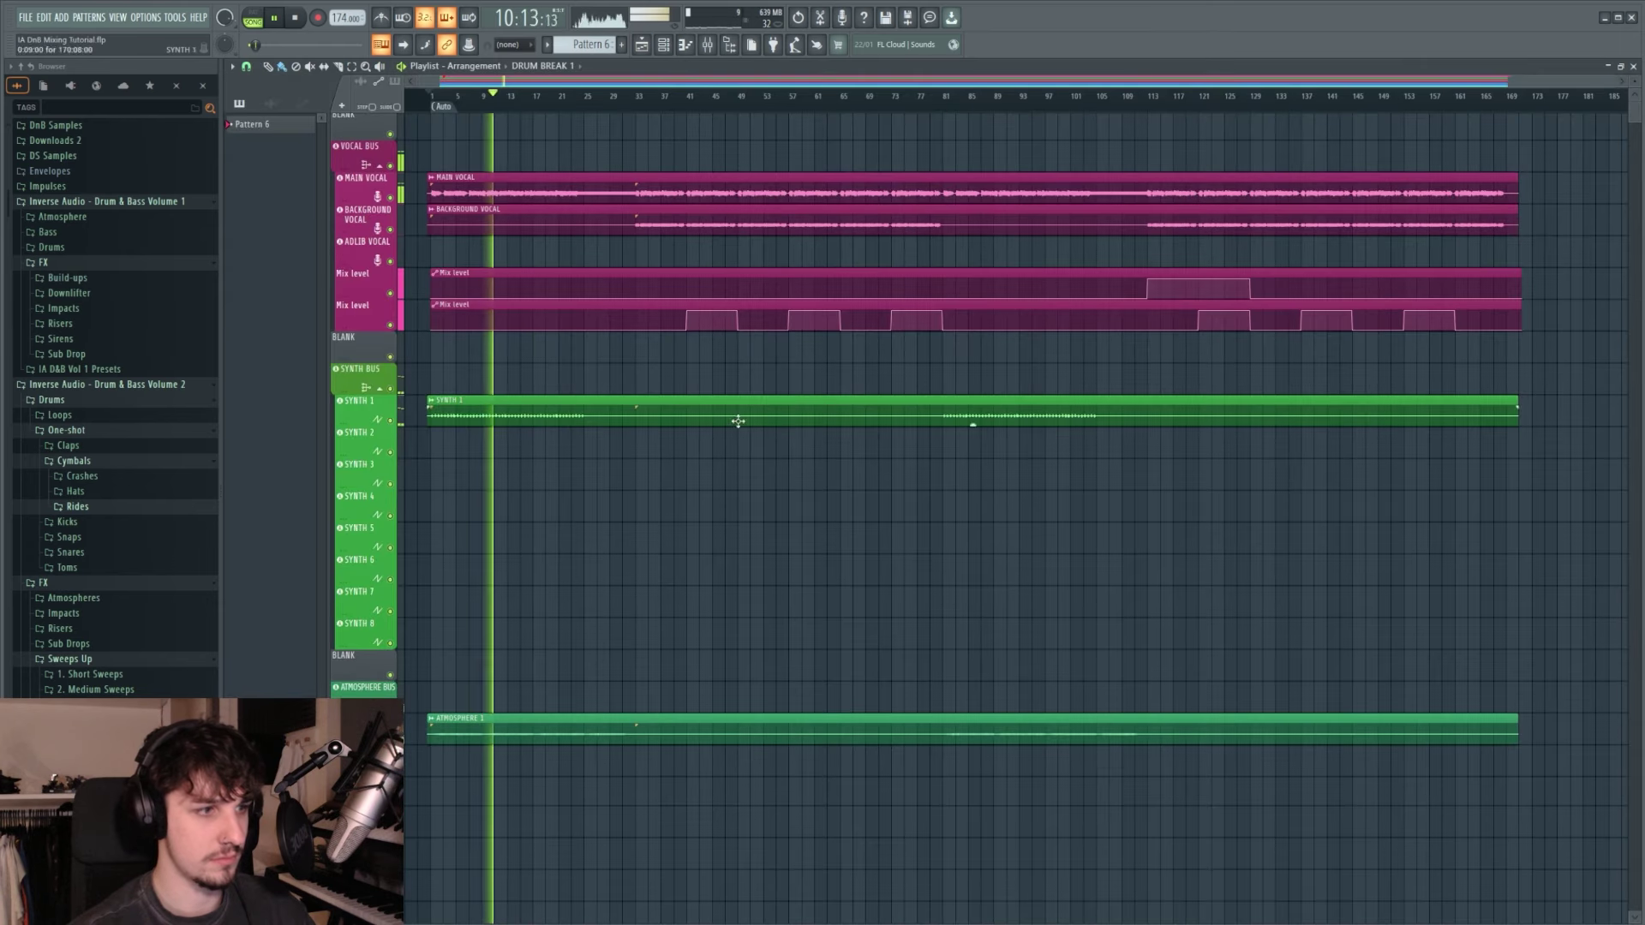
scroll(723, 454, down, 3)
click(975, 616)
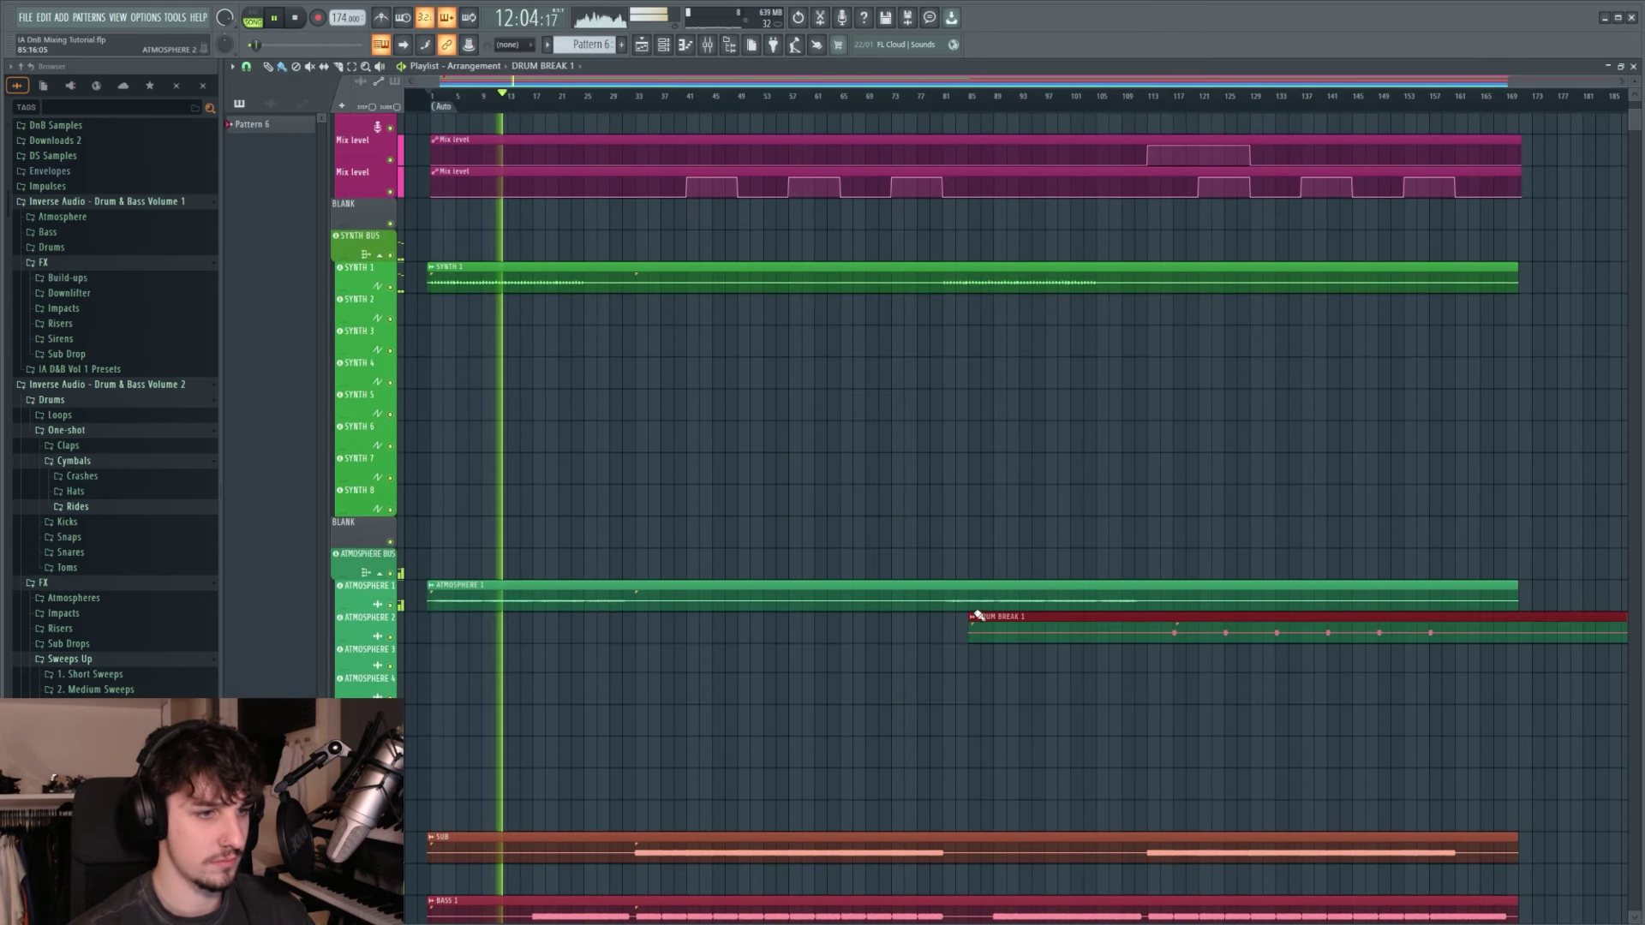
click(1293, 518)
right_click(1002, 614)
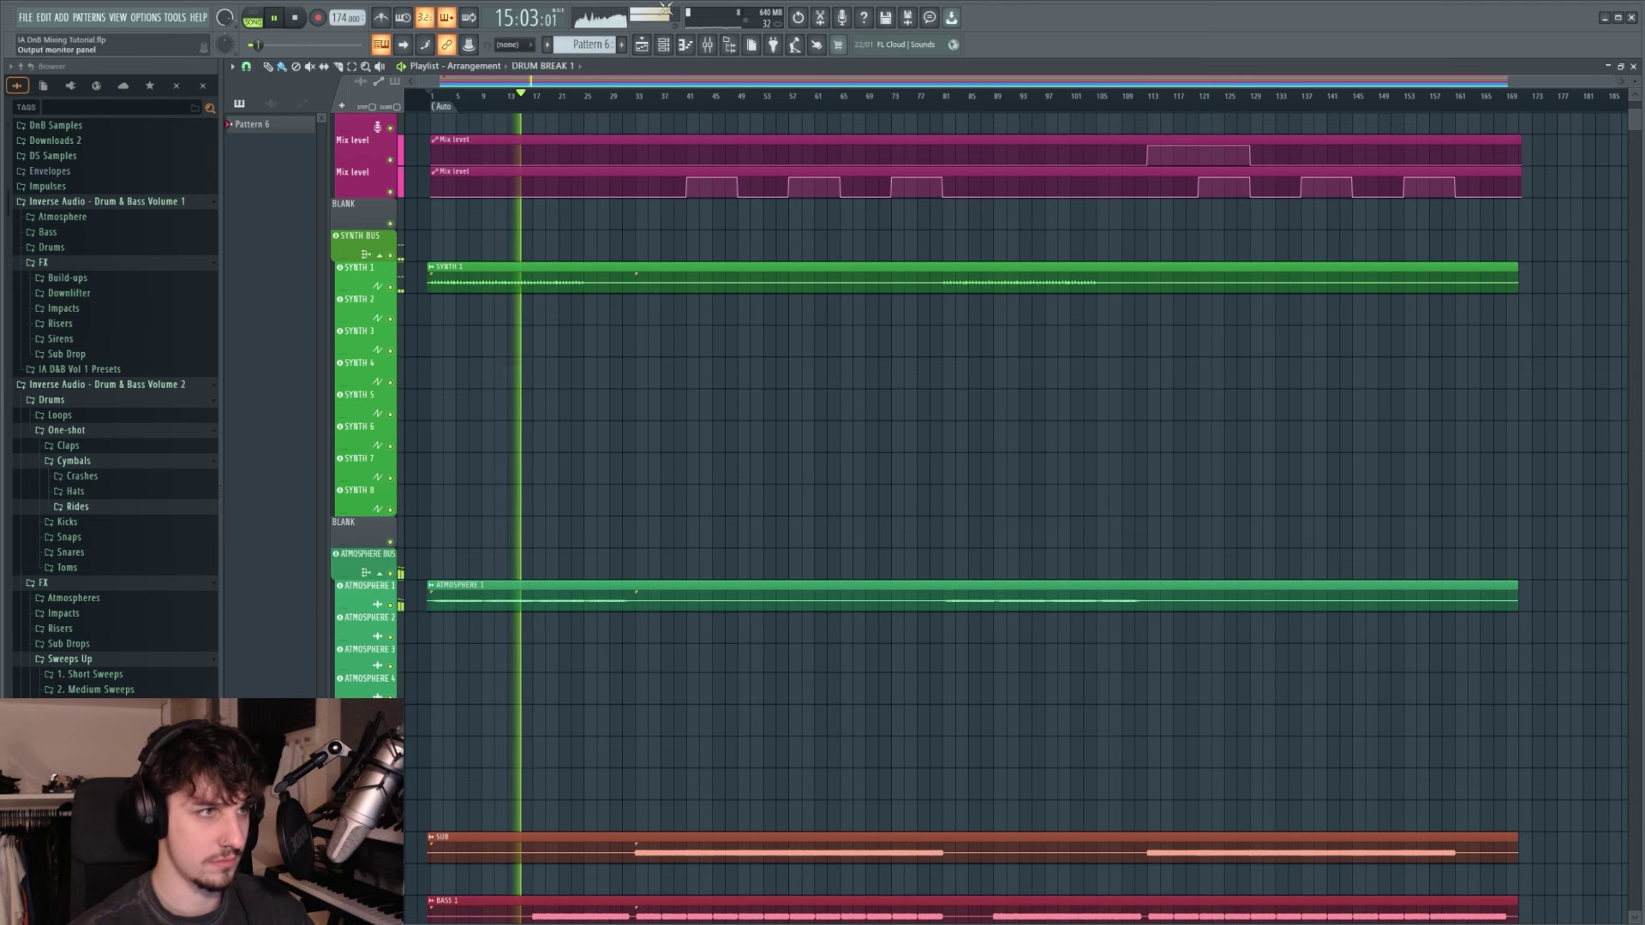
Step: Lower the Atmosphere 1 level to about 2.1 dB in the mixer and recheck Synth 1
key(F9)
drag(975, 458, 976, 489)
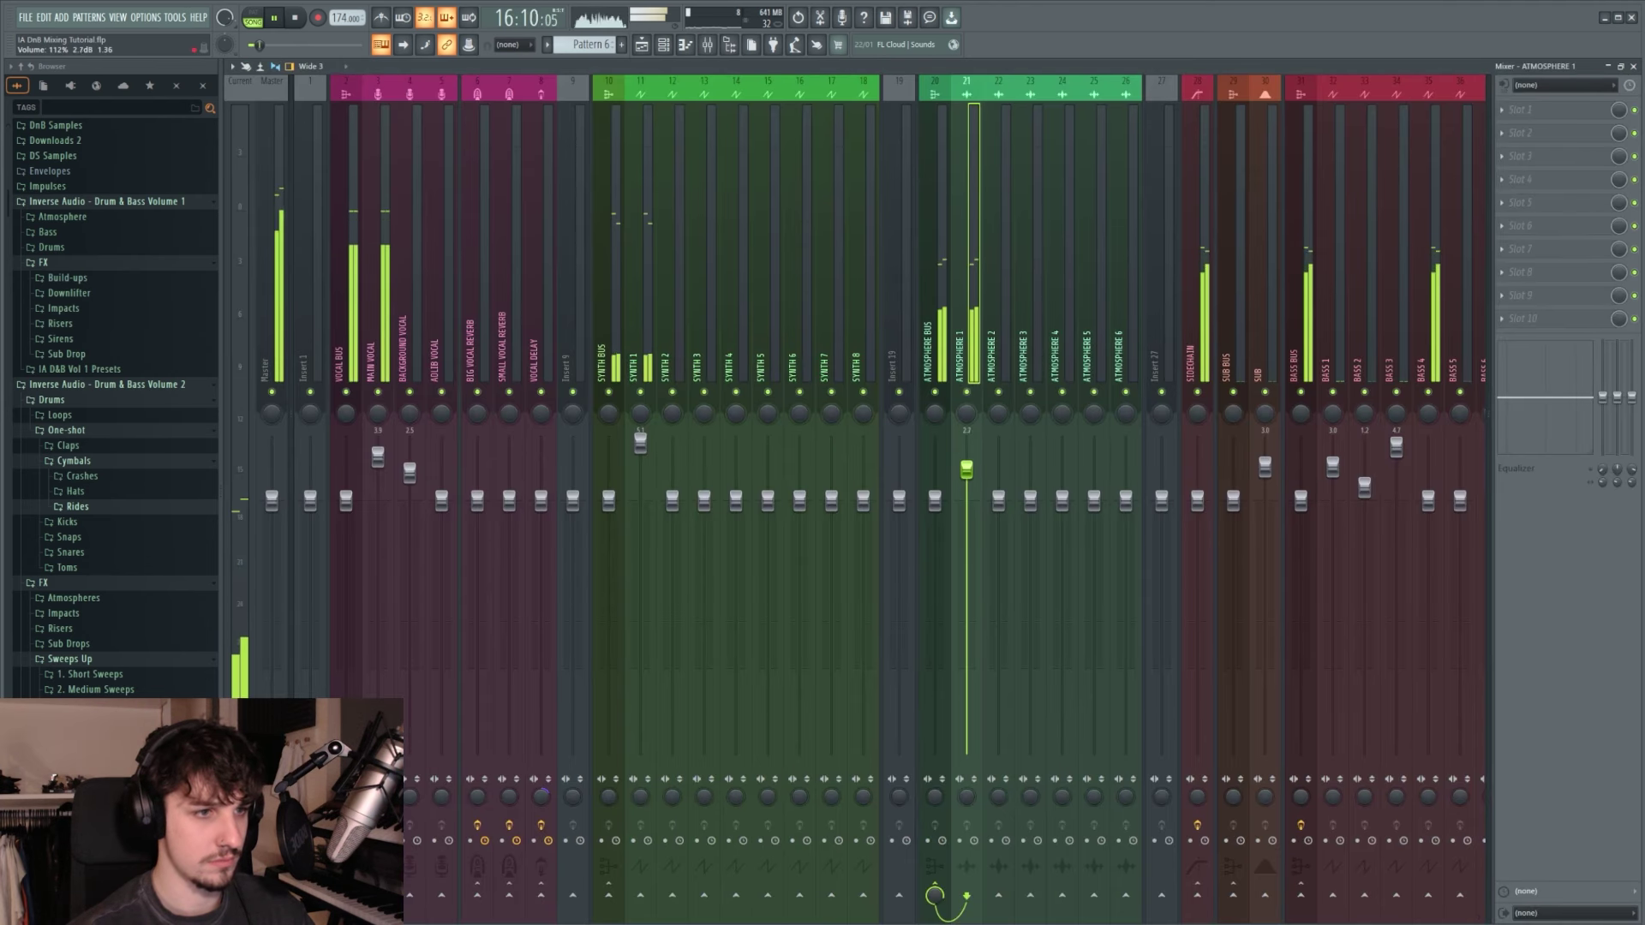
click(641, 442)
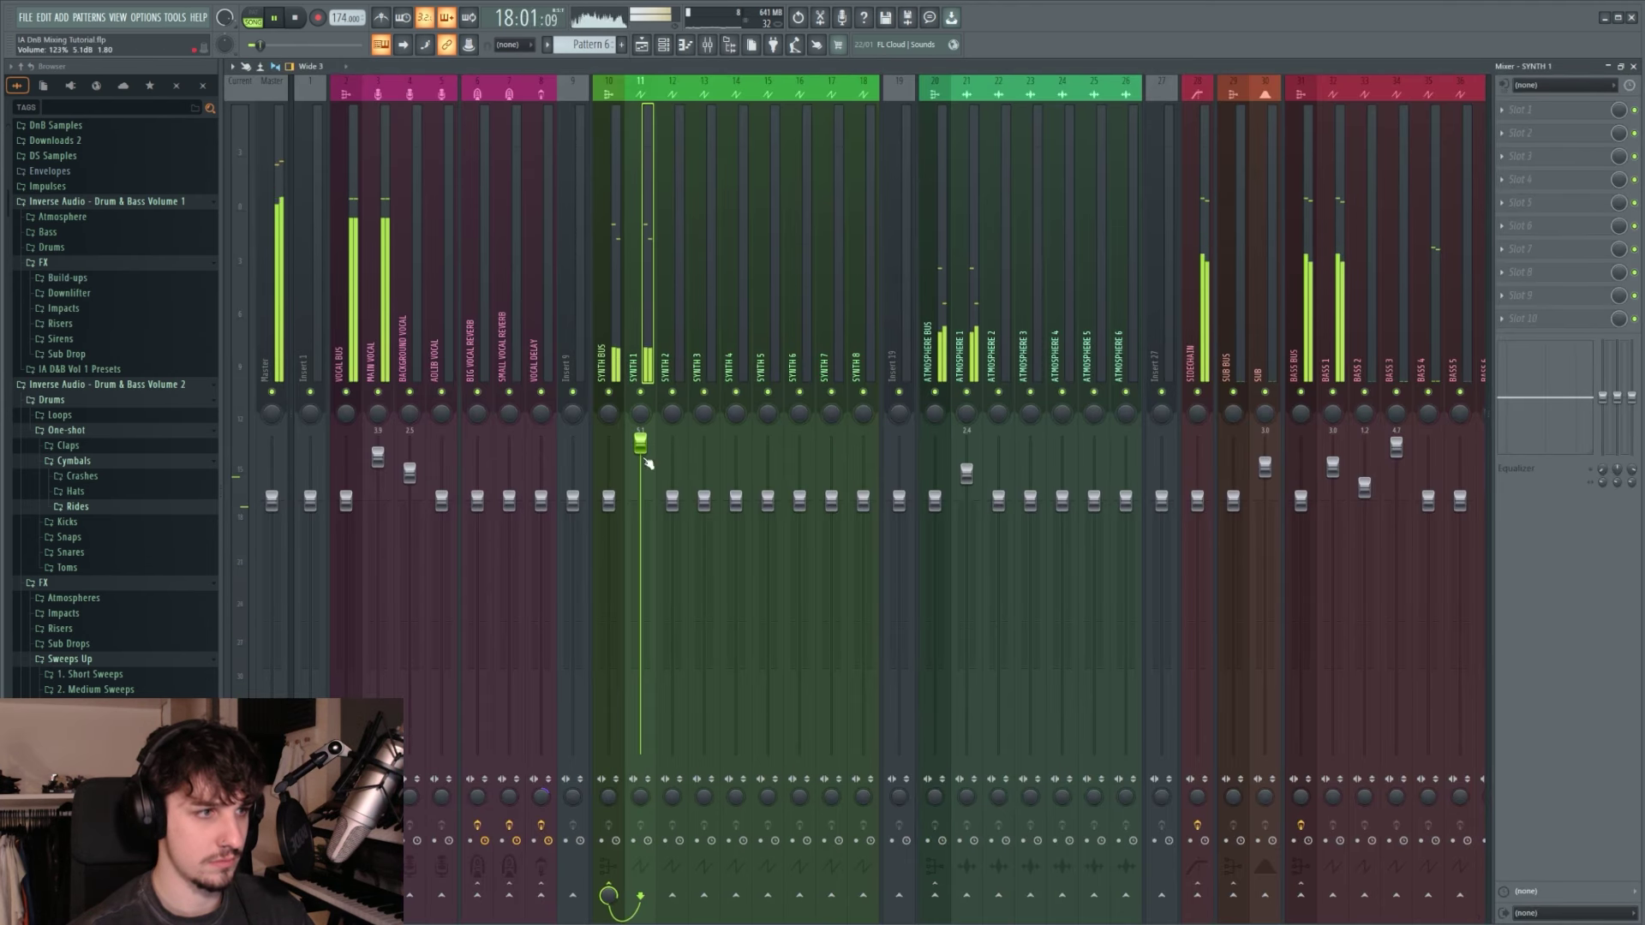
Step: Play the drop from bar 33, stop playback, and examine the synth, atmosphere, sub, bass and drum clips in the arrangement
scroll(725, 248, right, 10)
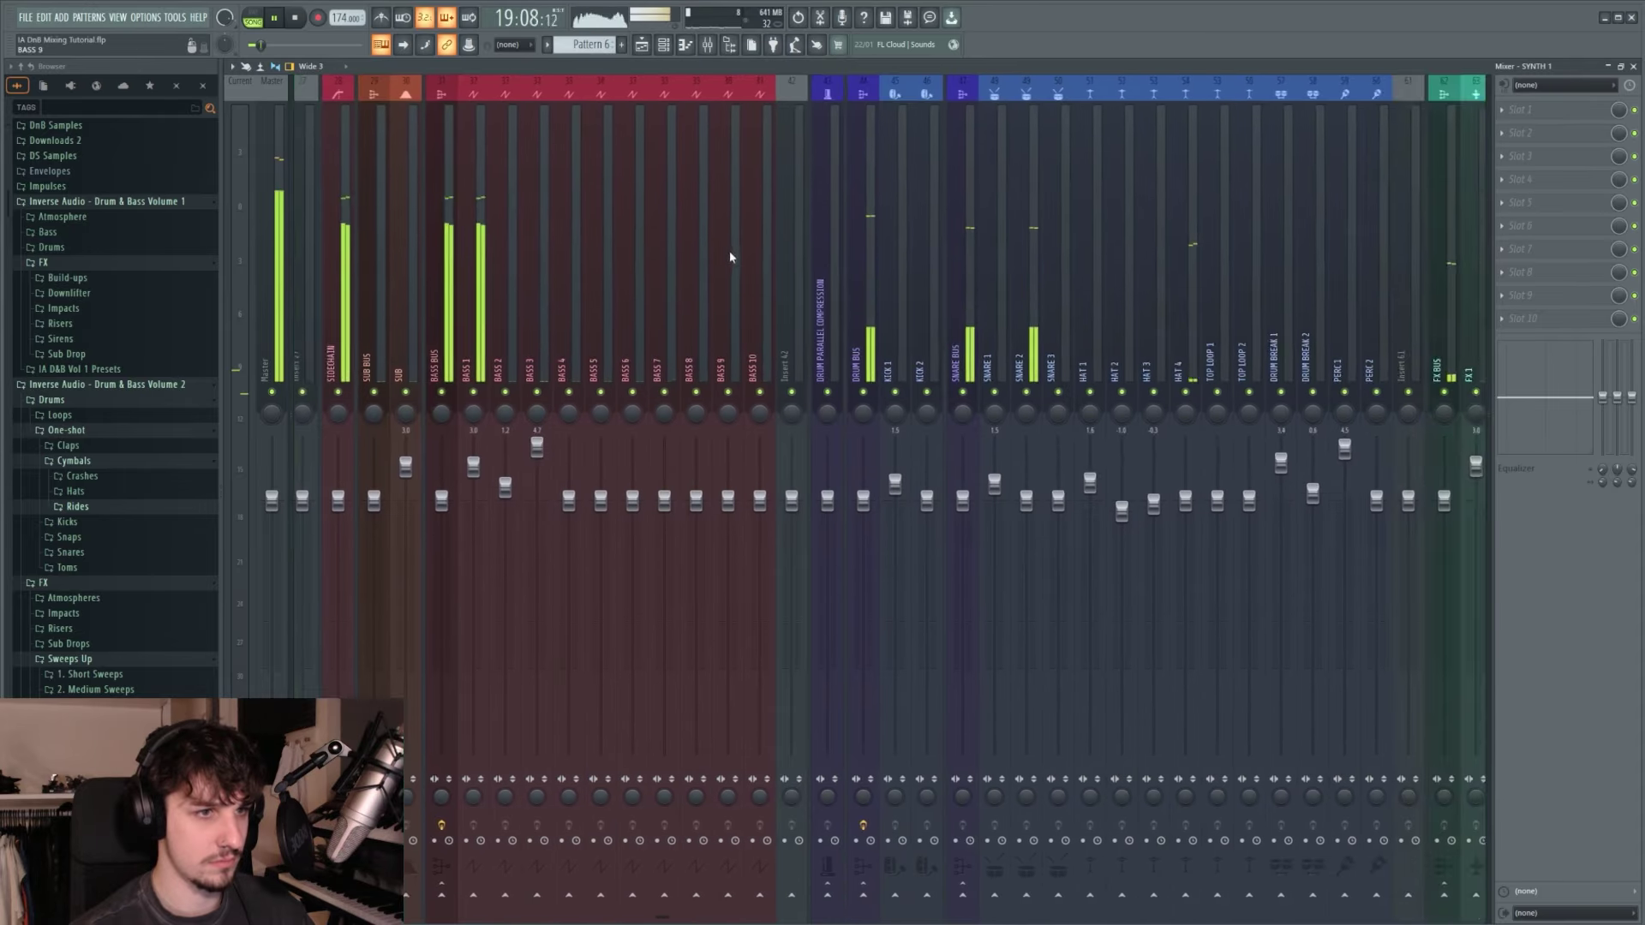
click(641, 45)
scroll(1002, 510, down, 5)
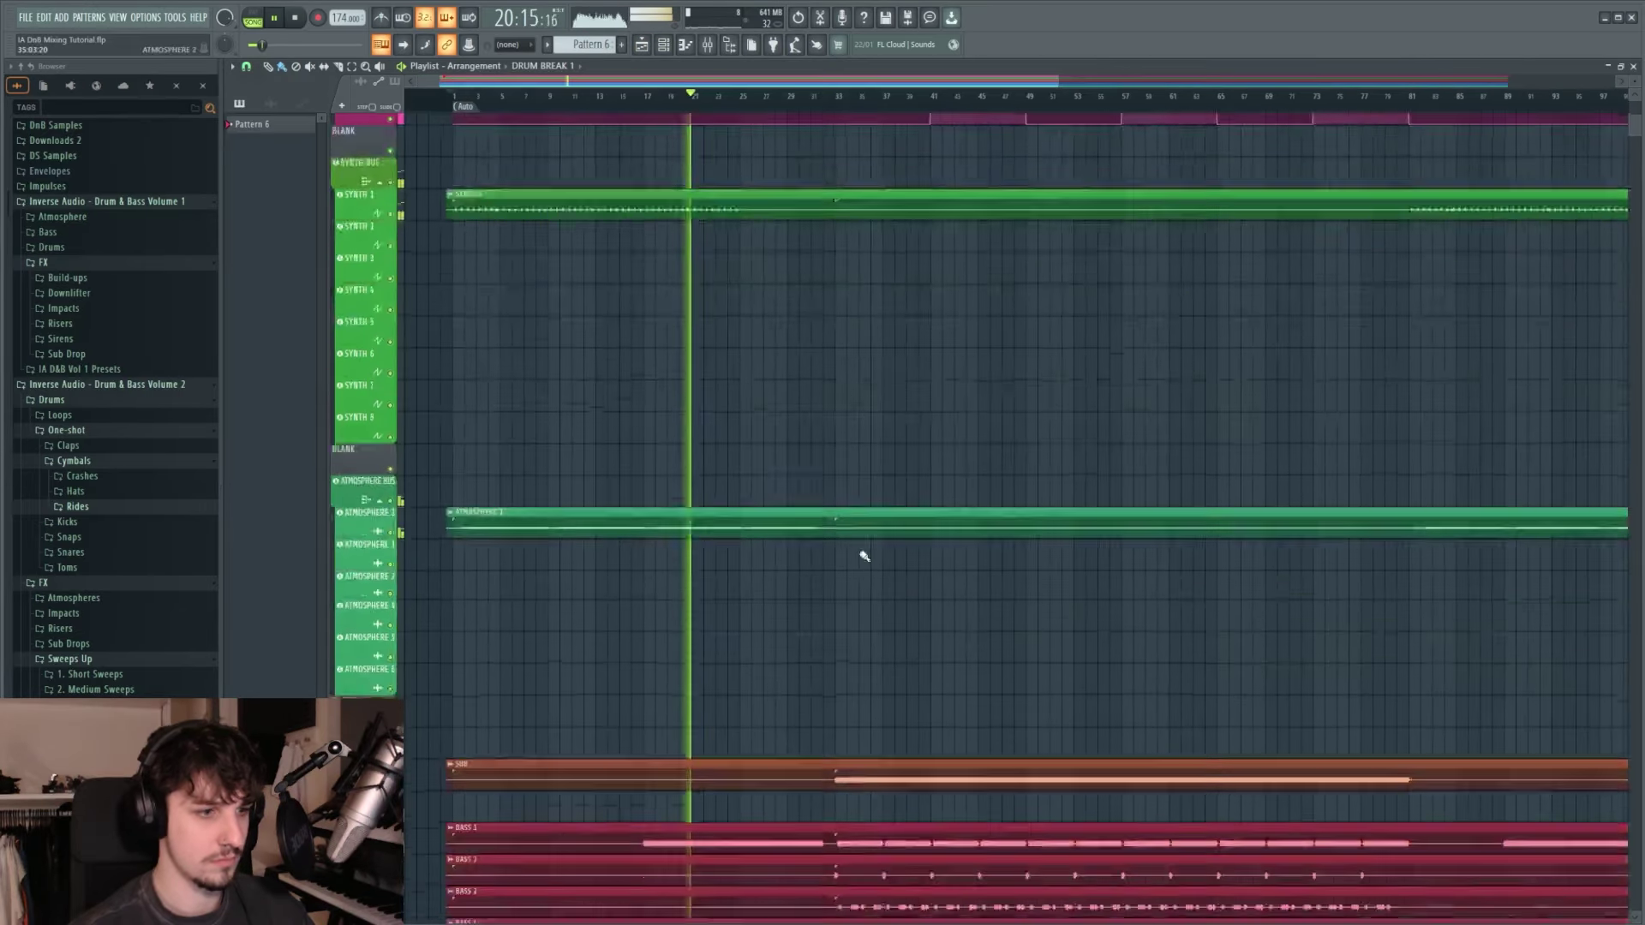
scroll(764, 323, up, 10)
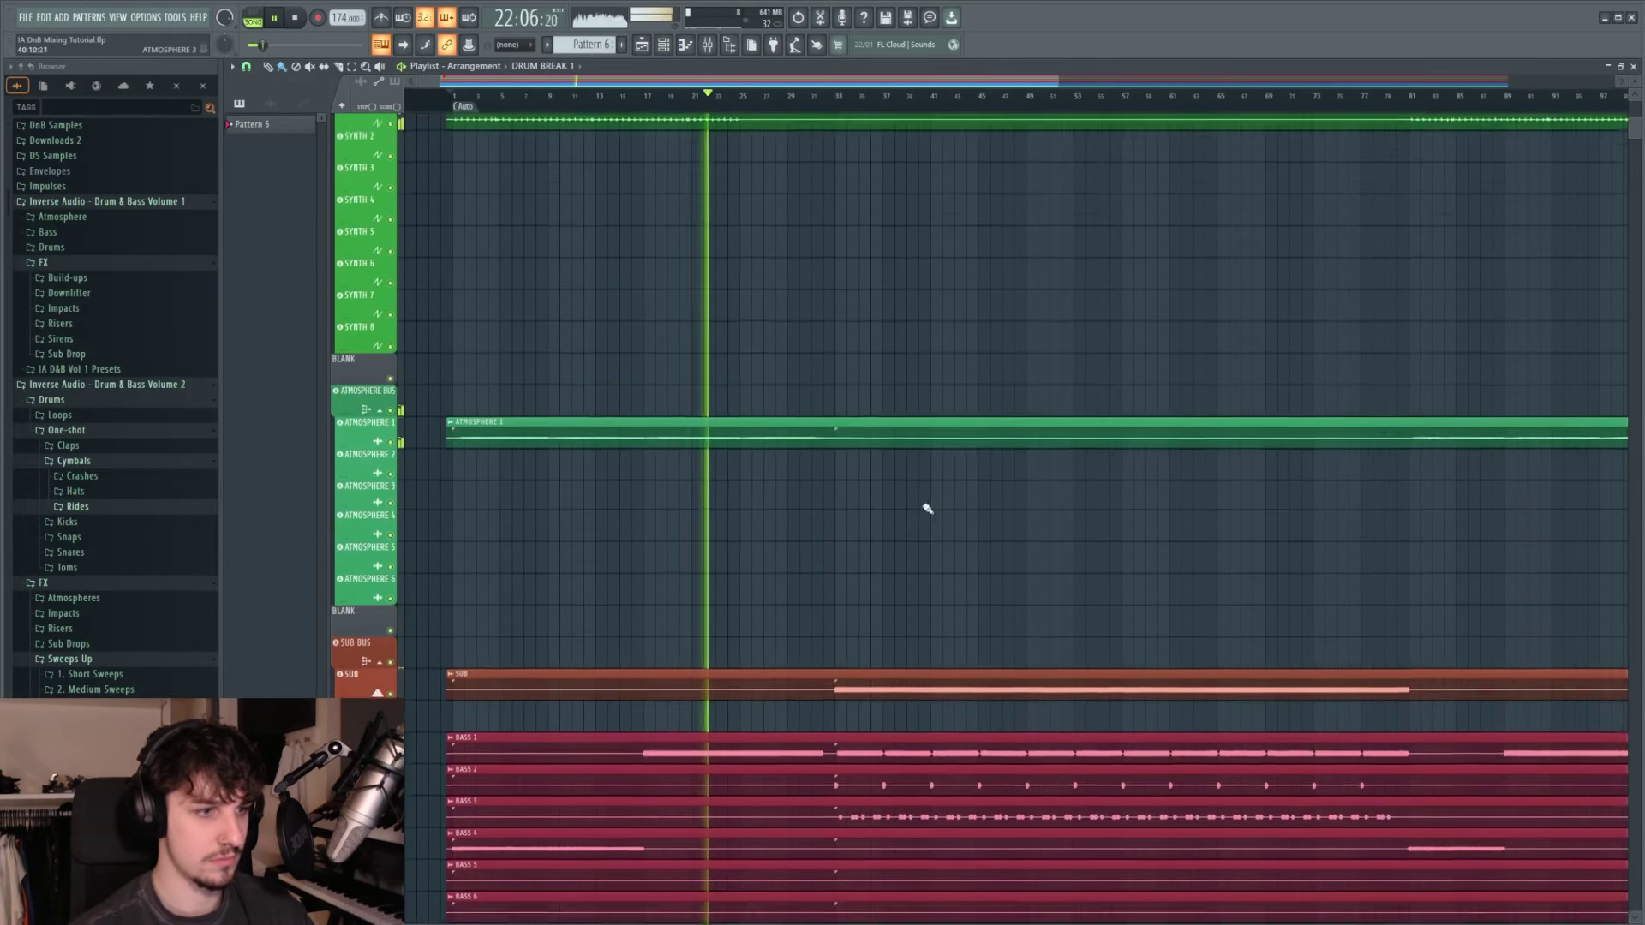
scroll(1054, 585, up, 2)
scroll(1054, 585, down, 4)
scroll(966, 366, down, 3)
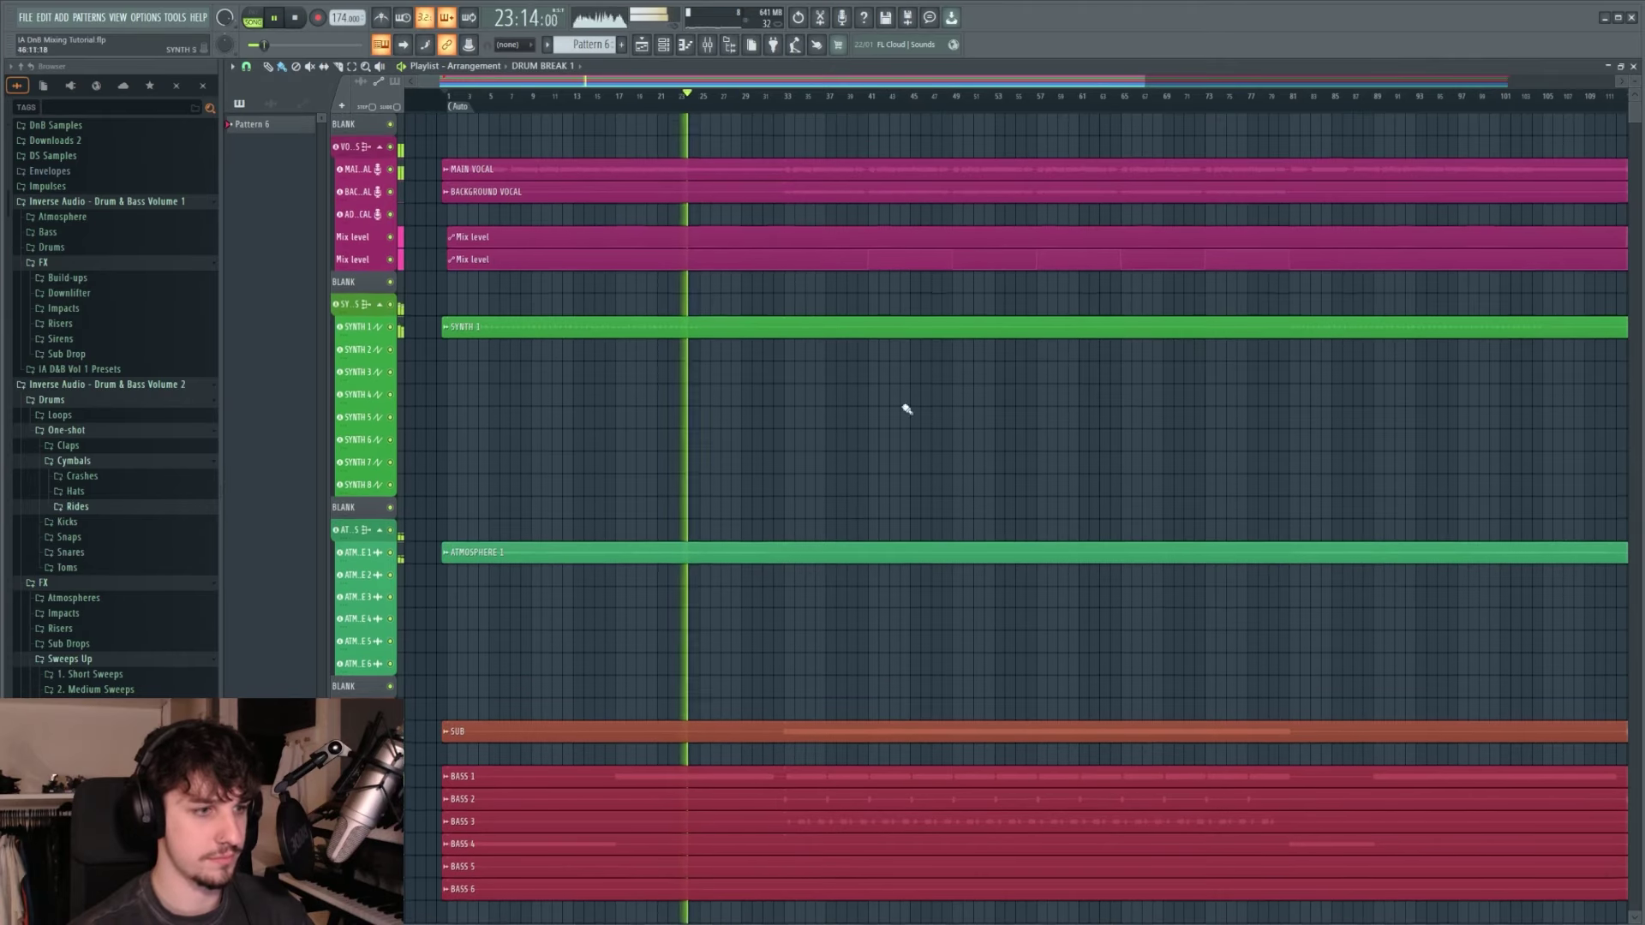
click(789, 98)
scroll(1002, 312, down, 8)
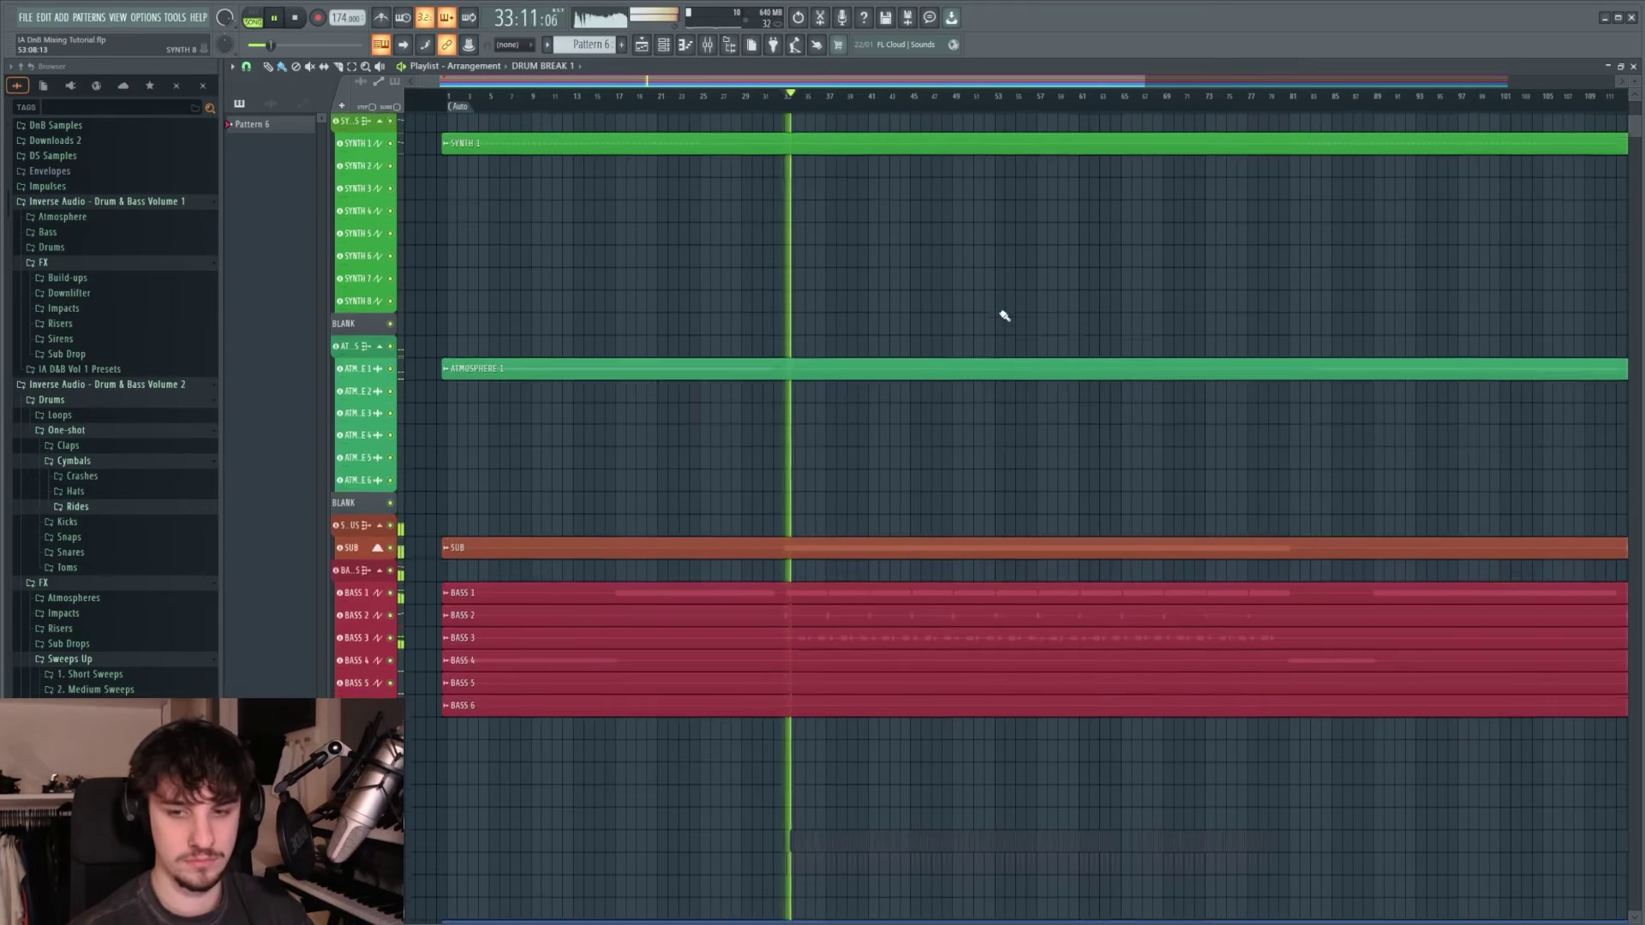
scroll(907, 443, down, 6)
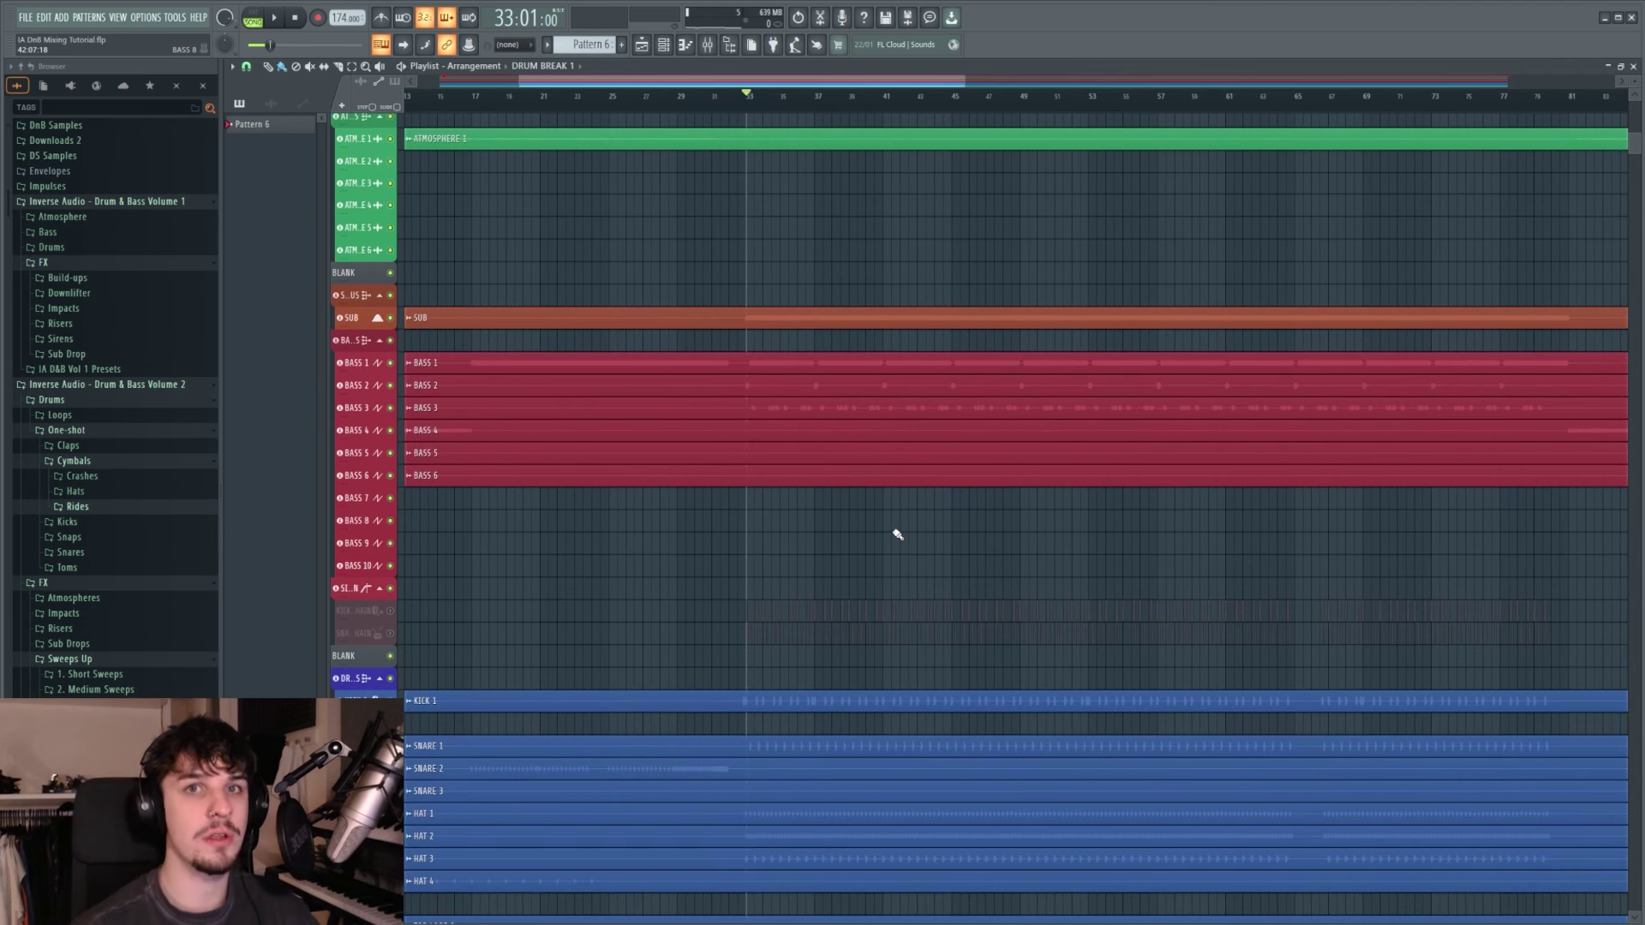
scroll(883, 525, up, 5)
scroll(878, 531, down, 4)
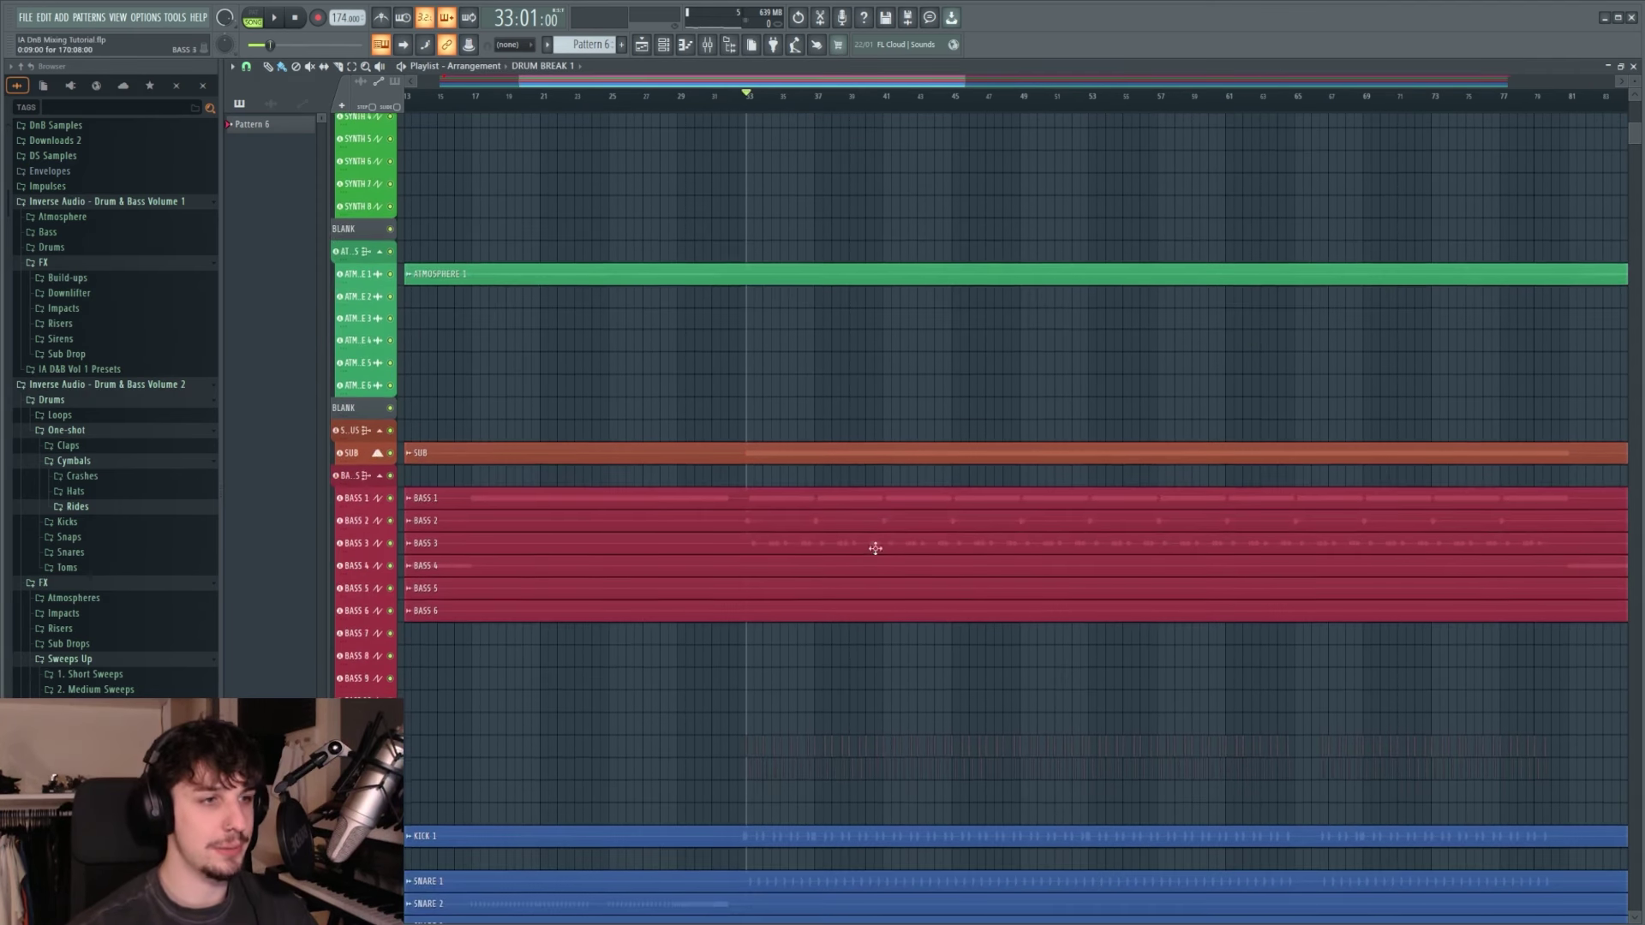
scroll(856, 575, down, 7)
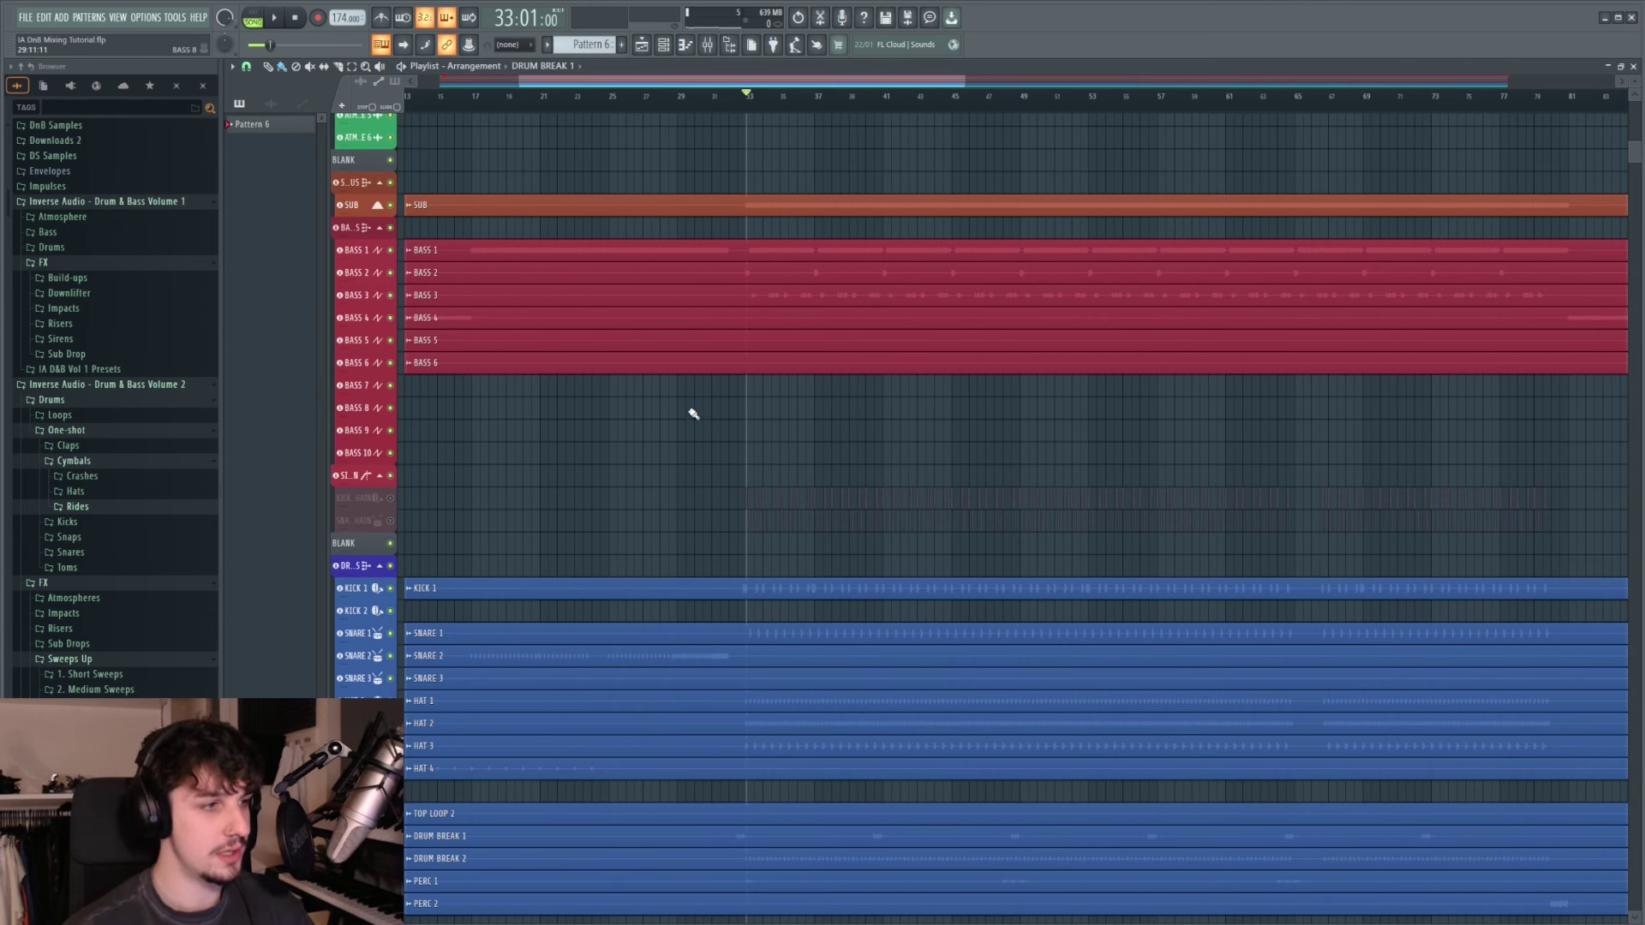
Step: Unmute the kick sidechain and snare sidechain automation tracks in the arrangement
drag(780, 477, 741, 445)
scroll(747, 482, up, 5)
scroll(750, 473, up, 3)
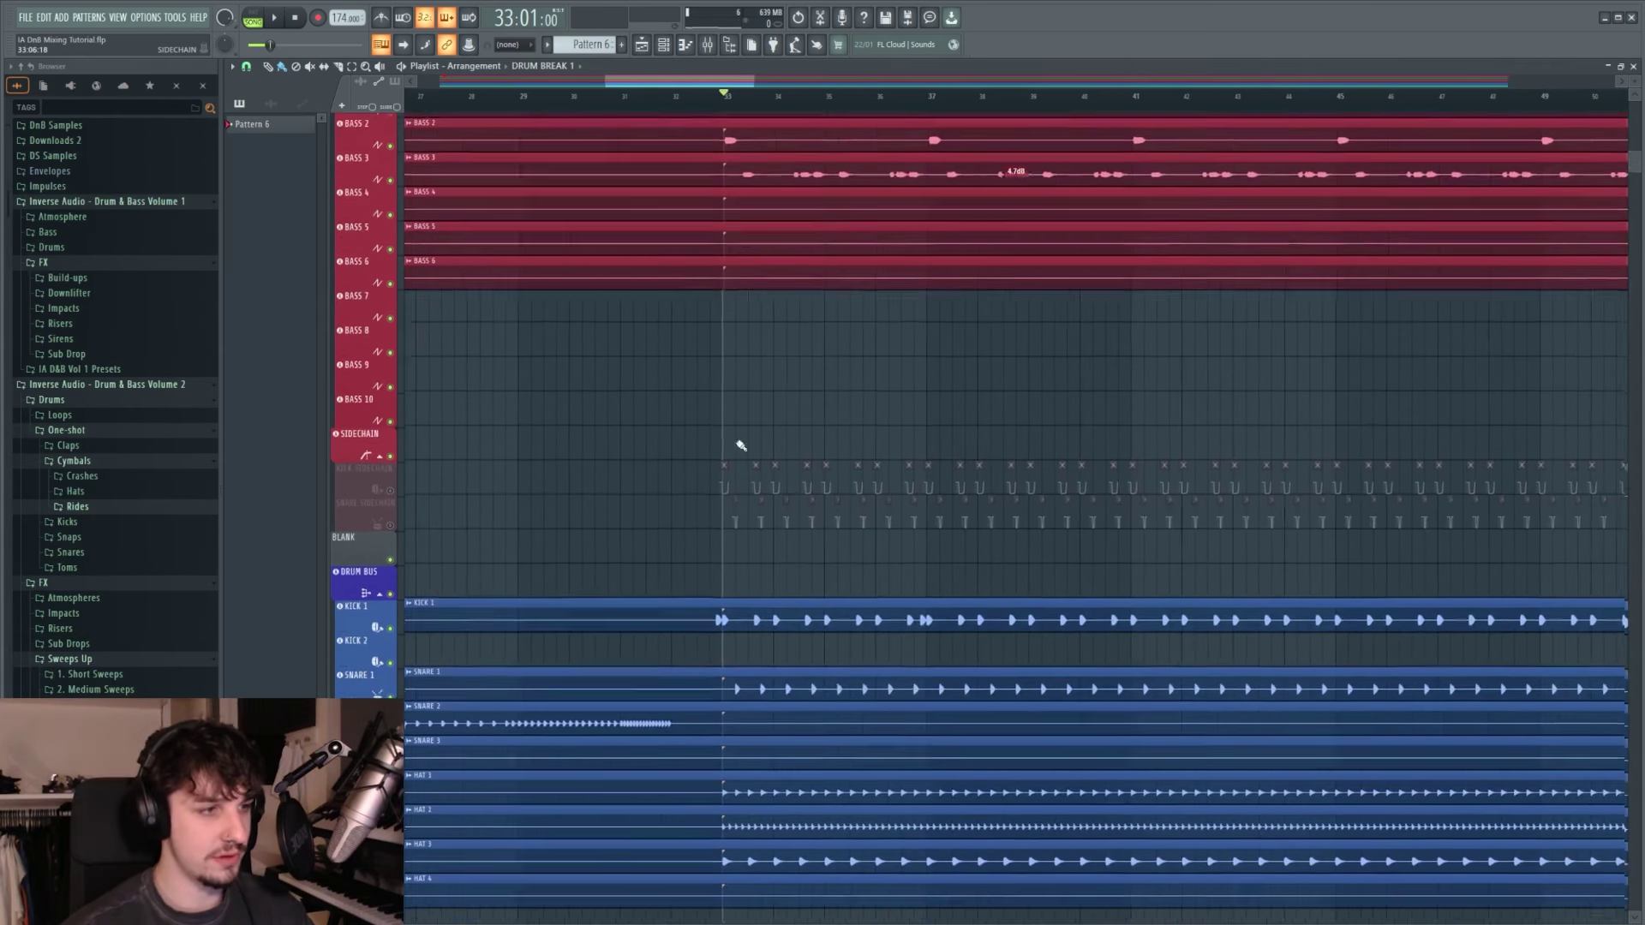
click(390, 483)
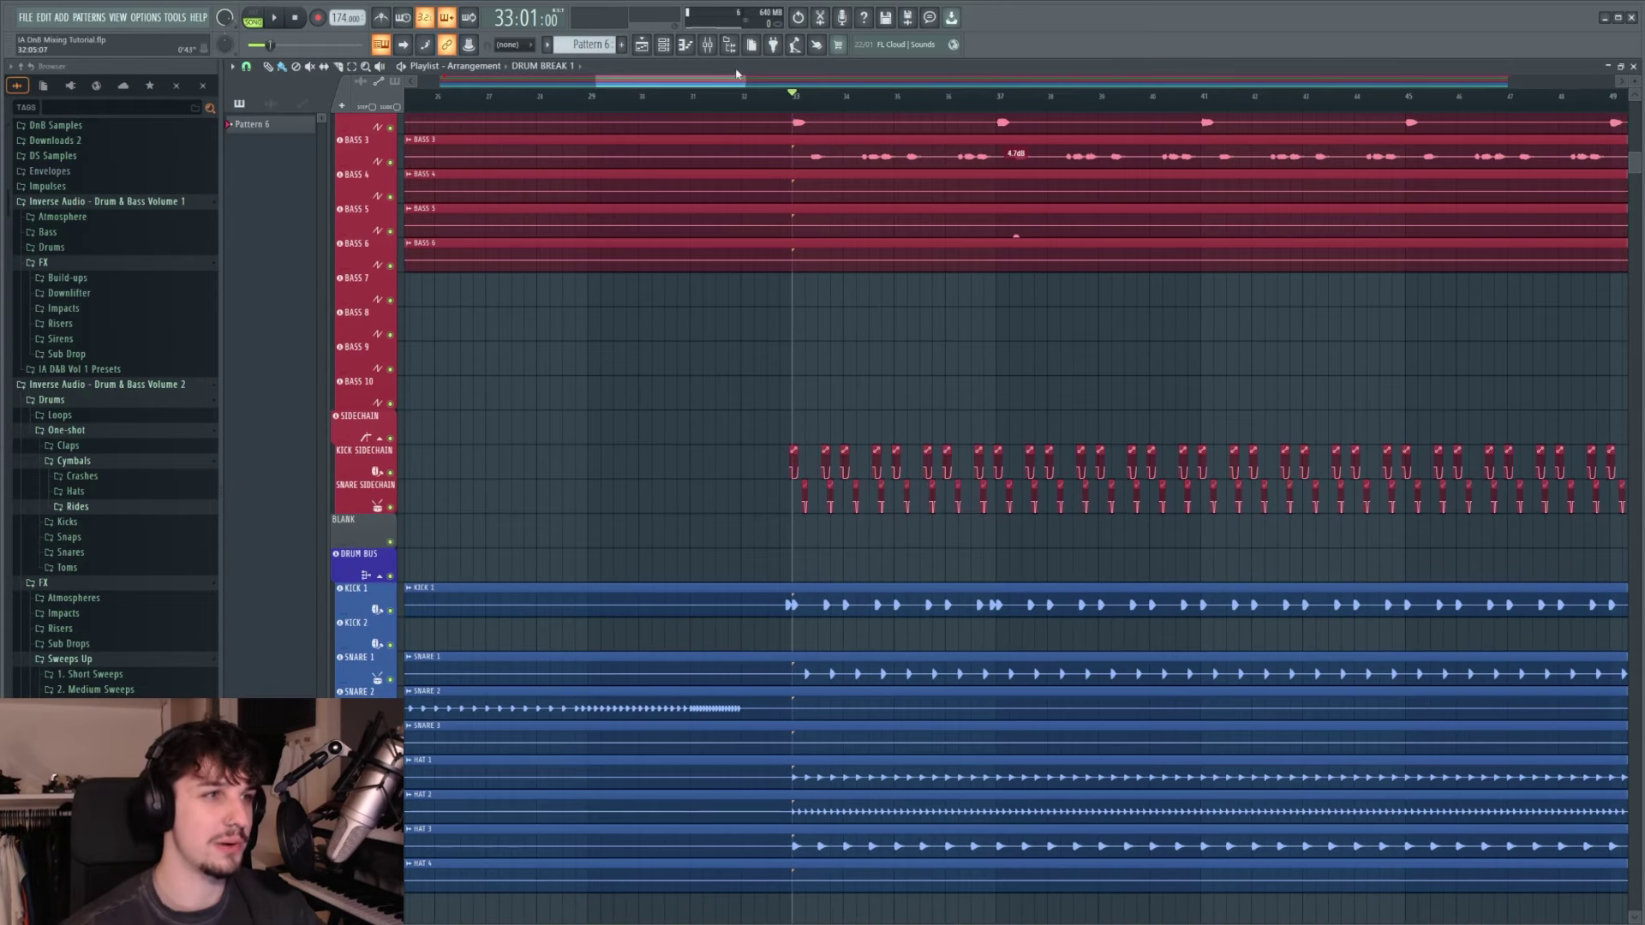
Step: Open the Kick Sidechain gain effect on the Sidechain mixer track and set its gain to 100%
click(706, 46)
scroll(908, 193, right, 2)
click(874, 233)
scroll(874, 233, left, 5)
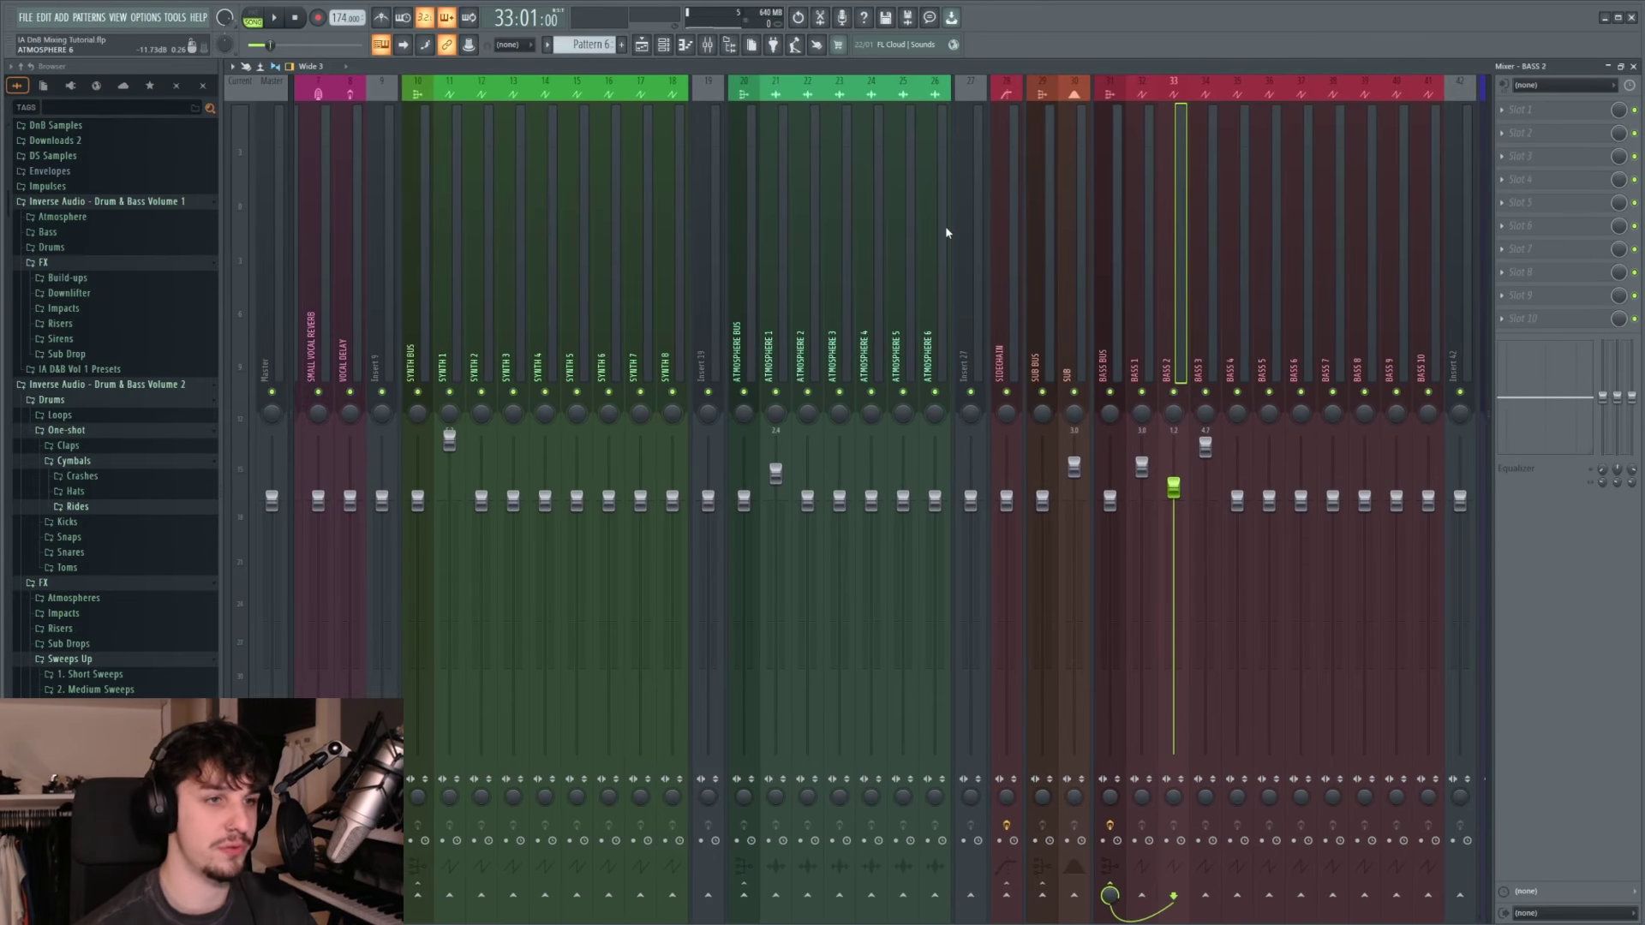
click(1066, 300)
click(1057, 300)
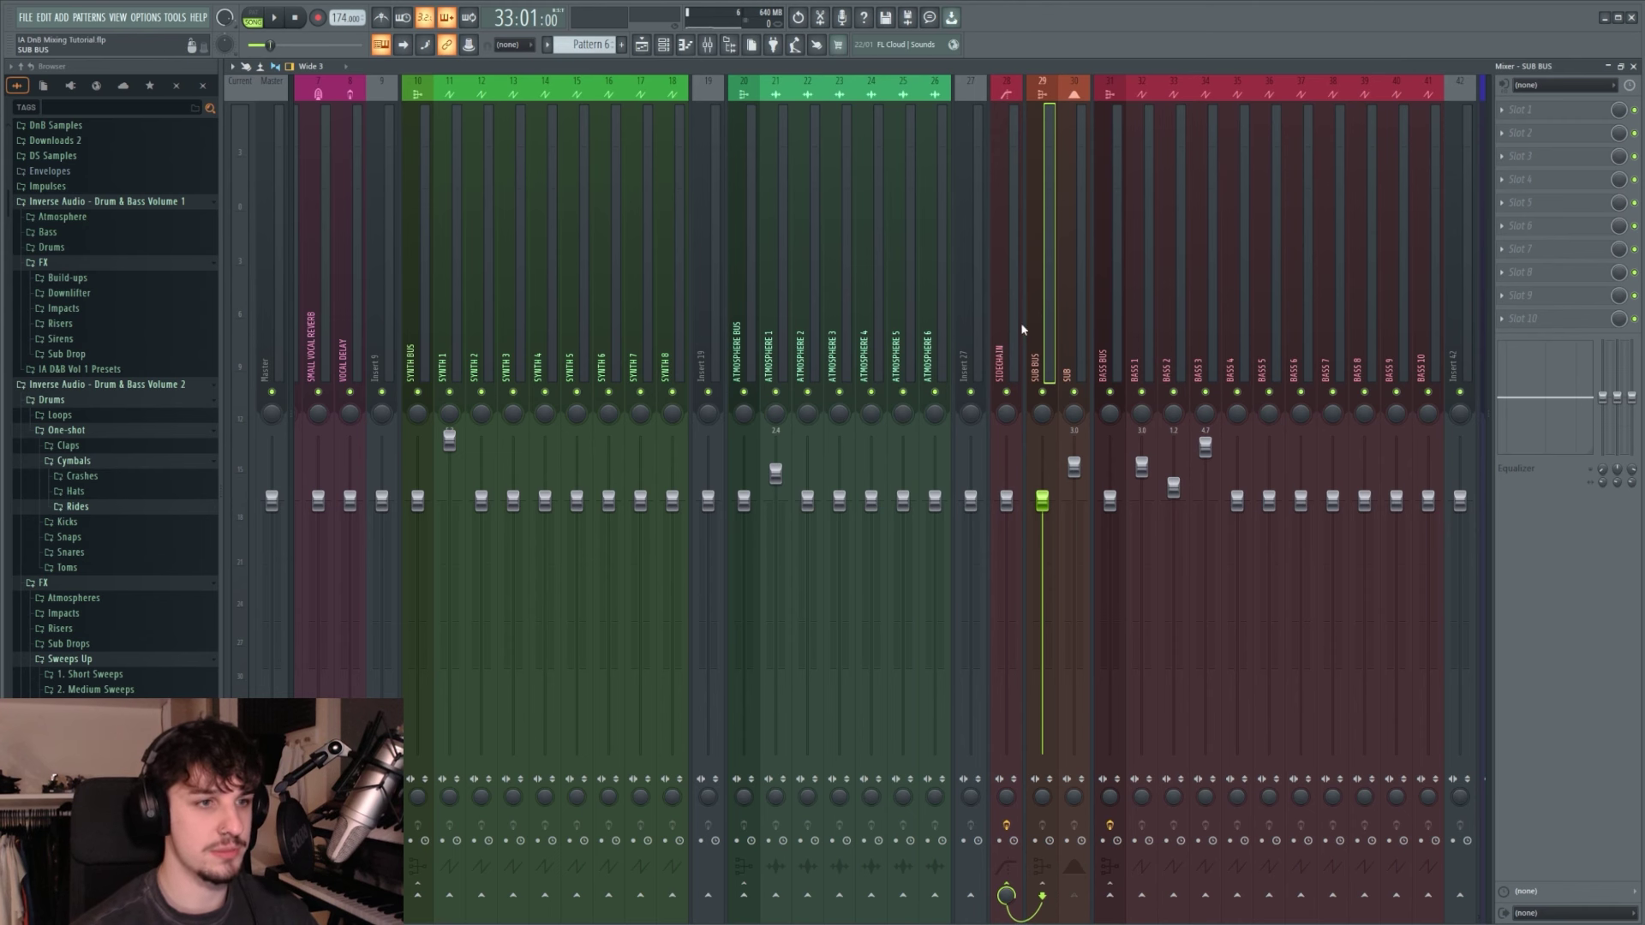
click(1019, 323)
click(1581, 115)
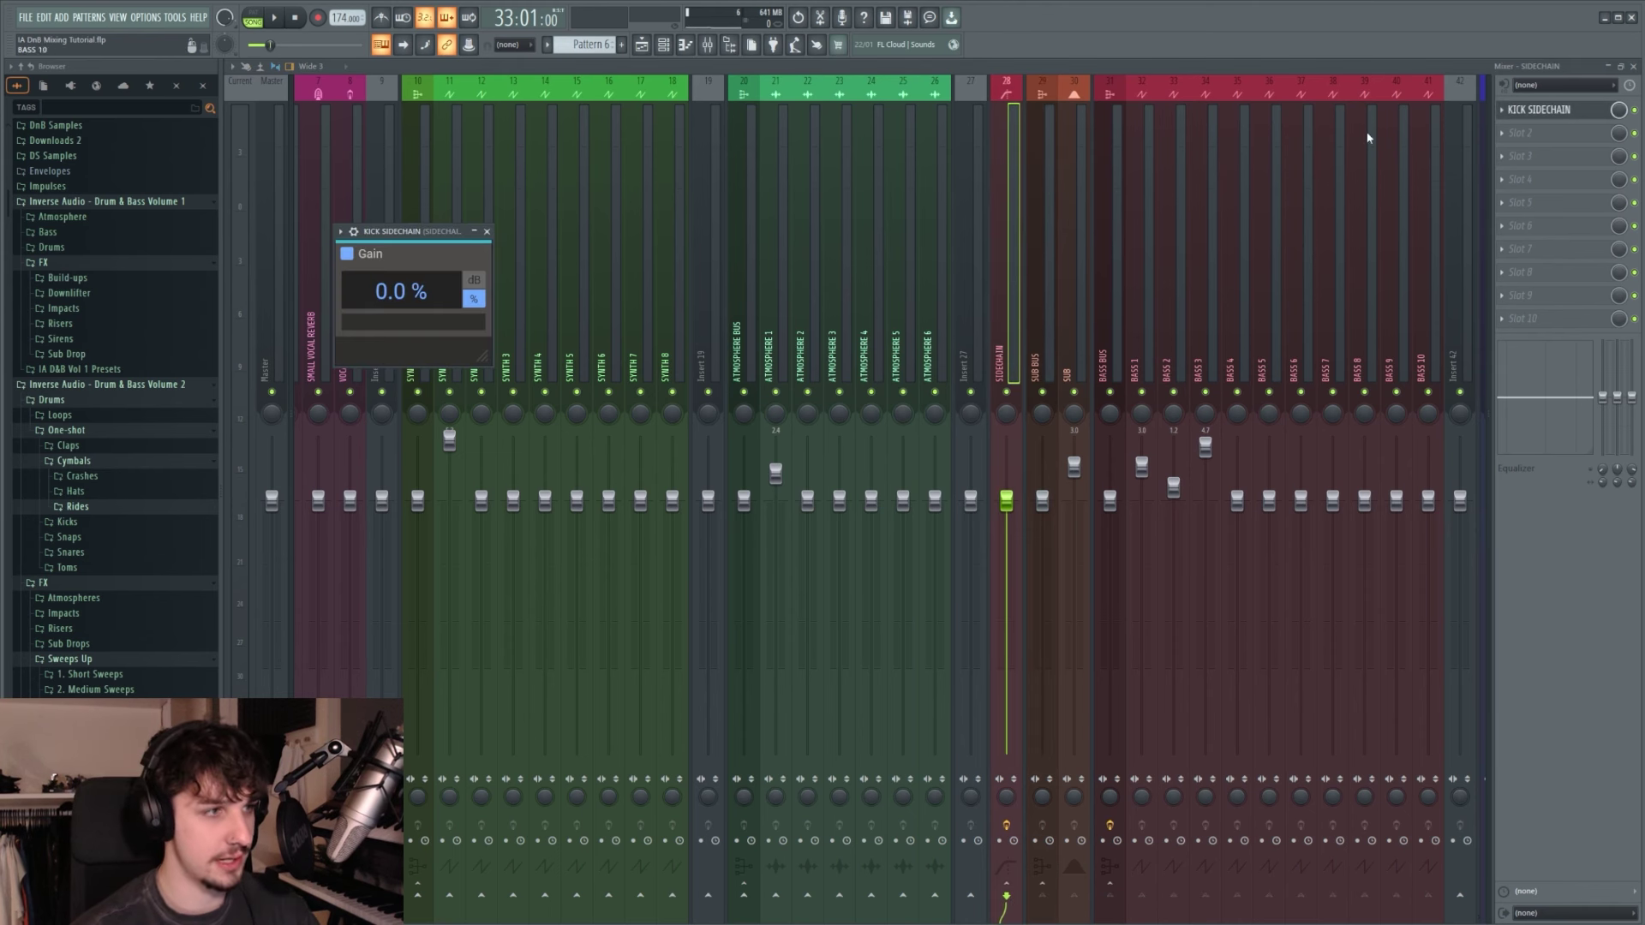
drag(375, 237, 880, 338)
double_click(881, 395)
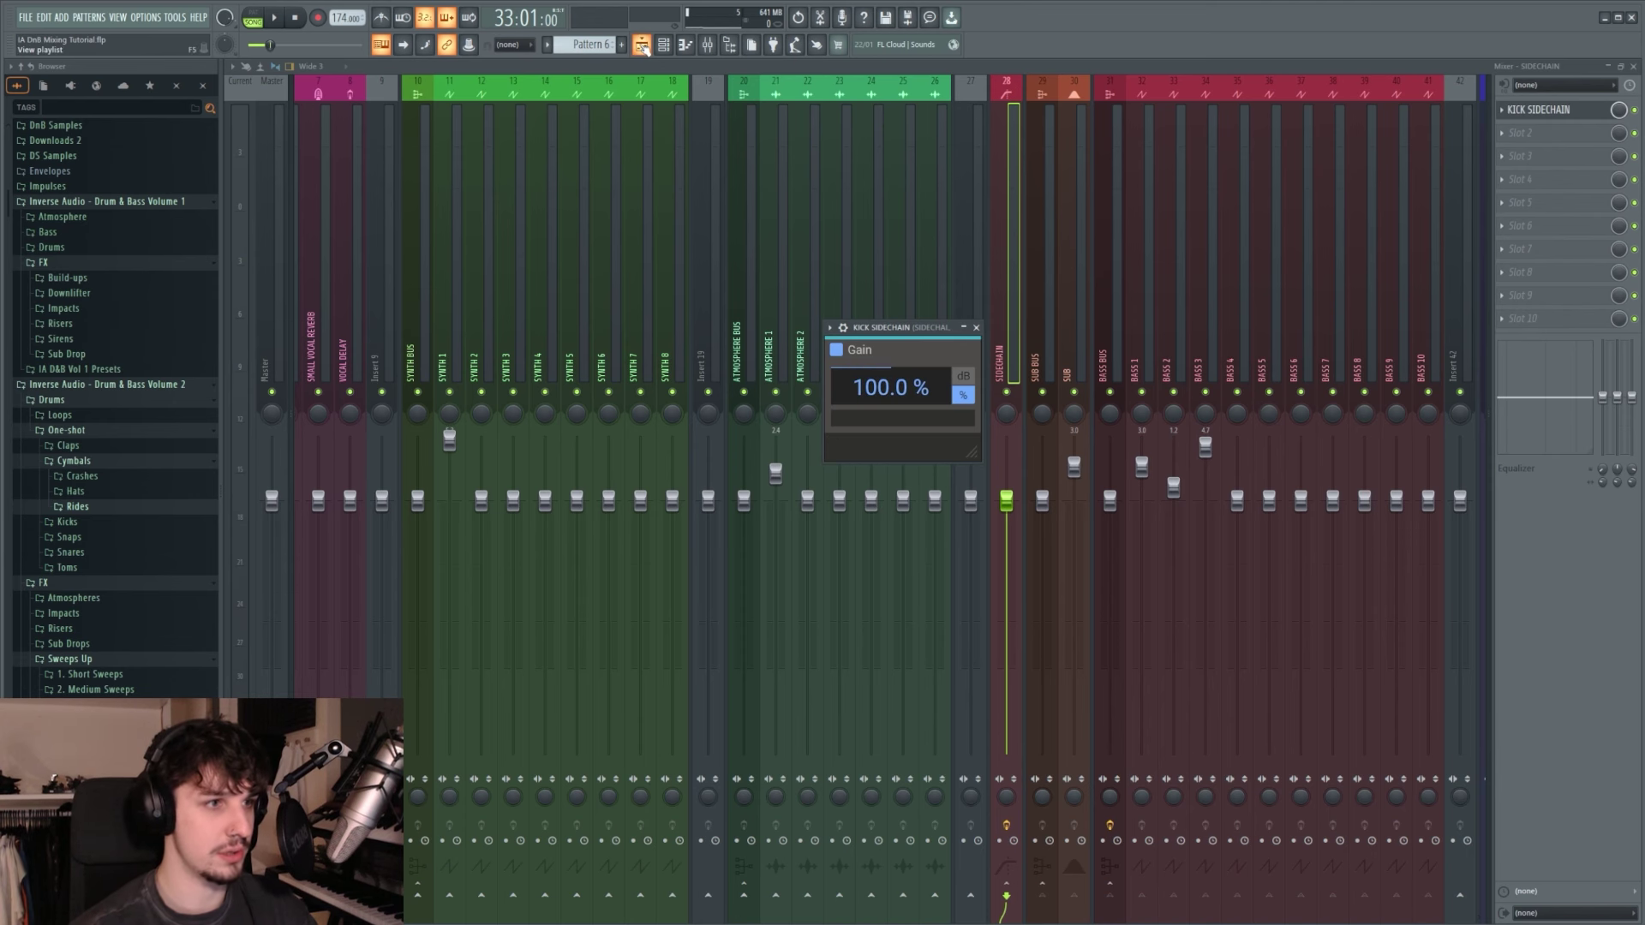
Step: View the automation clip options for the last adjusted parameter from the arrangement, and close them without choosing any
click(643, 46)
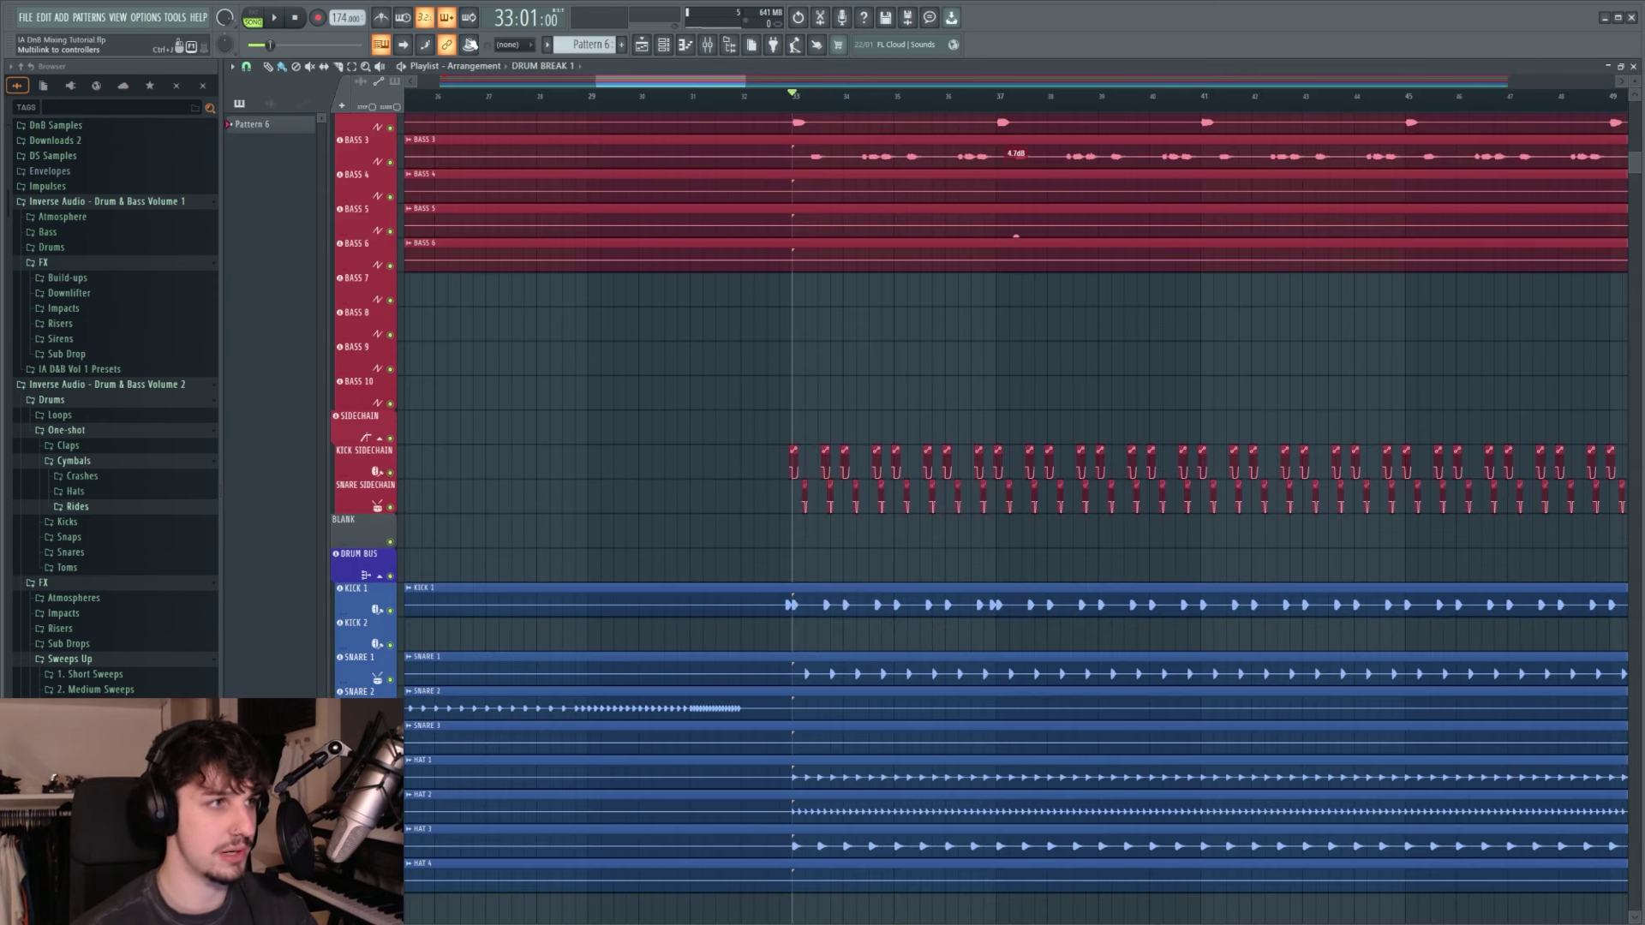
right_click(468, 41)
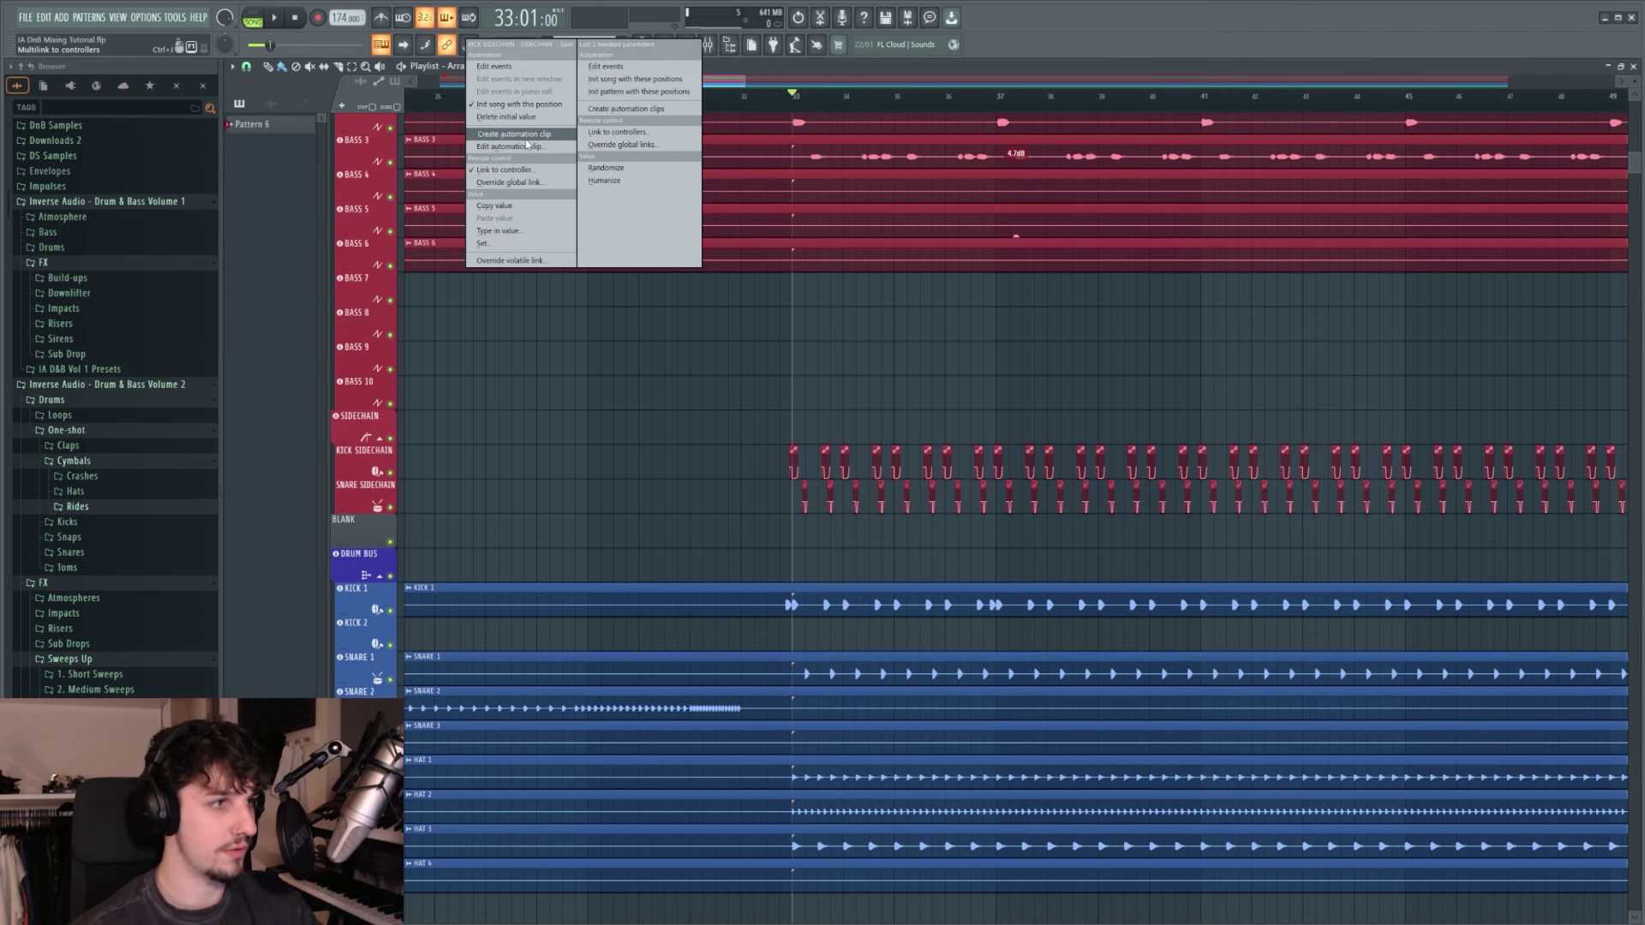
click(656, 340)
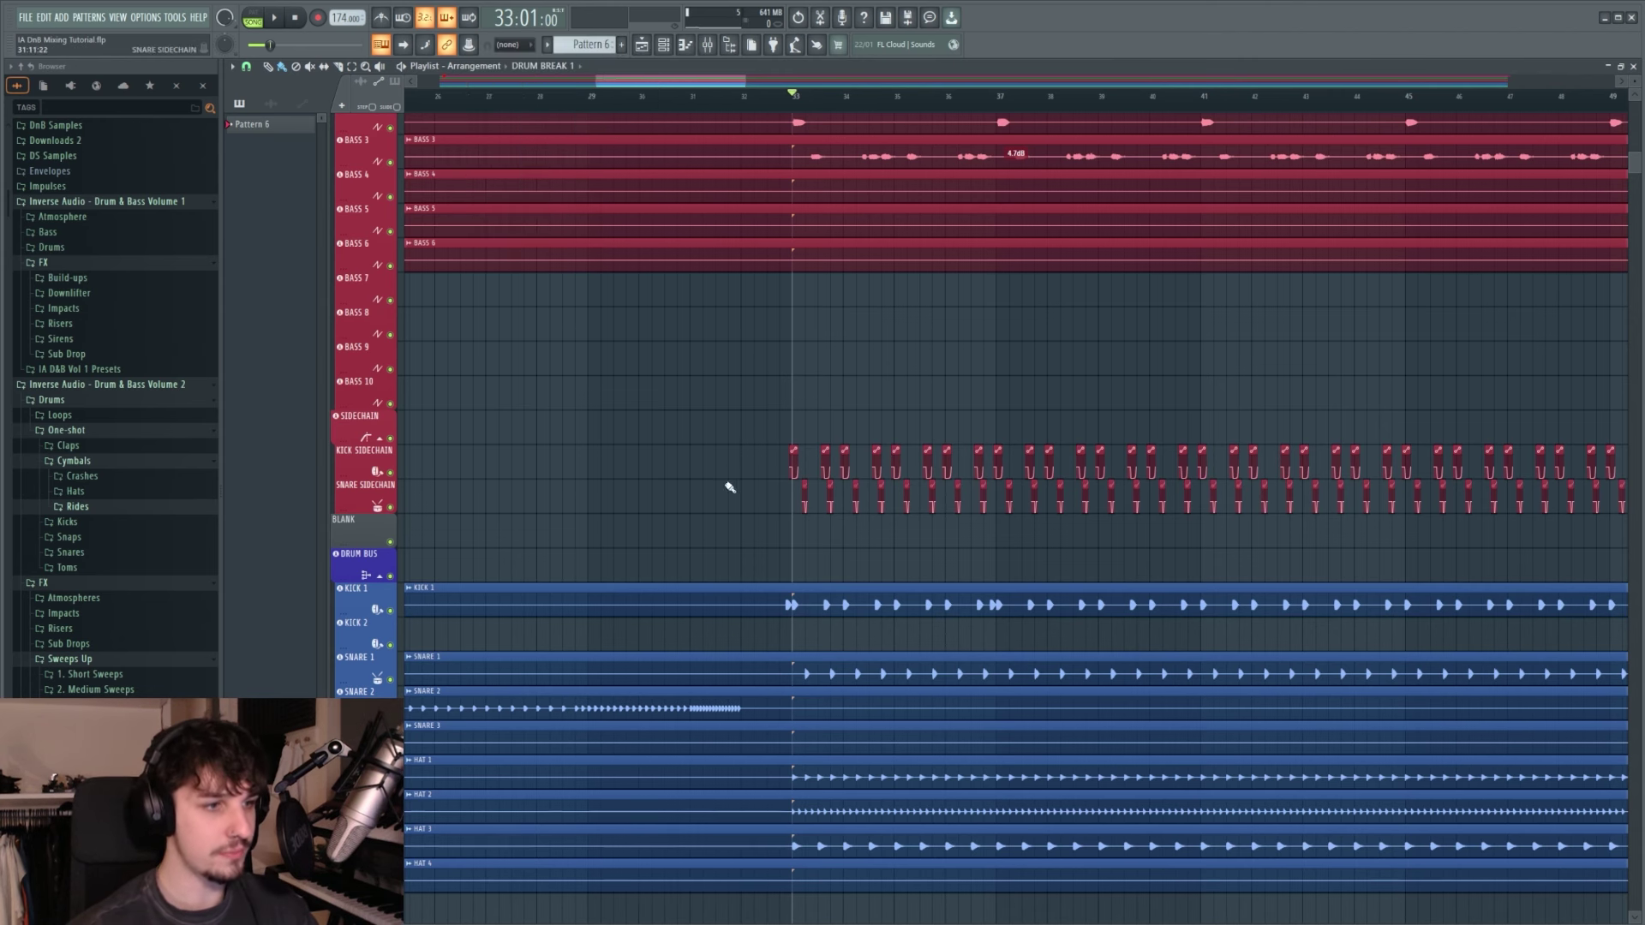
Step: Examine the kick and snare sidechain curves up close against the first kick and snare hits at bar 33
scroll(739, 492, up, 8)
drag(1568, 480, 896, 562)
drag(1357, 565, 995, 523)
scroll(962, 517, up, 3)
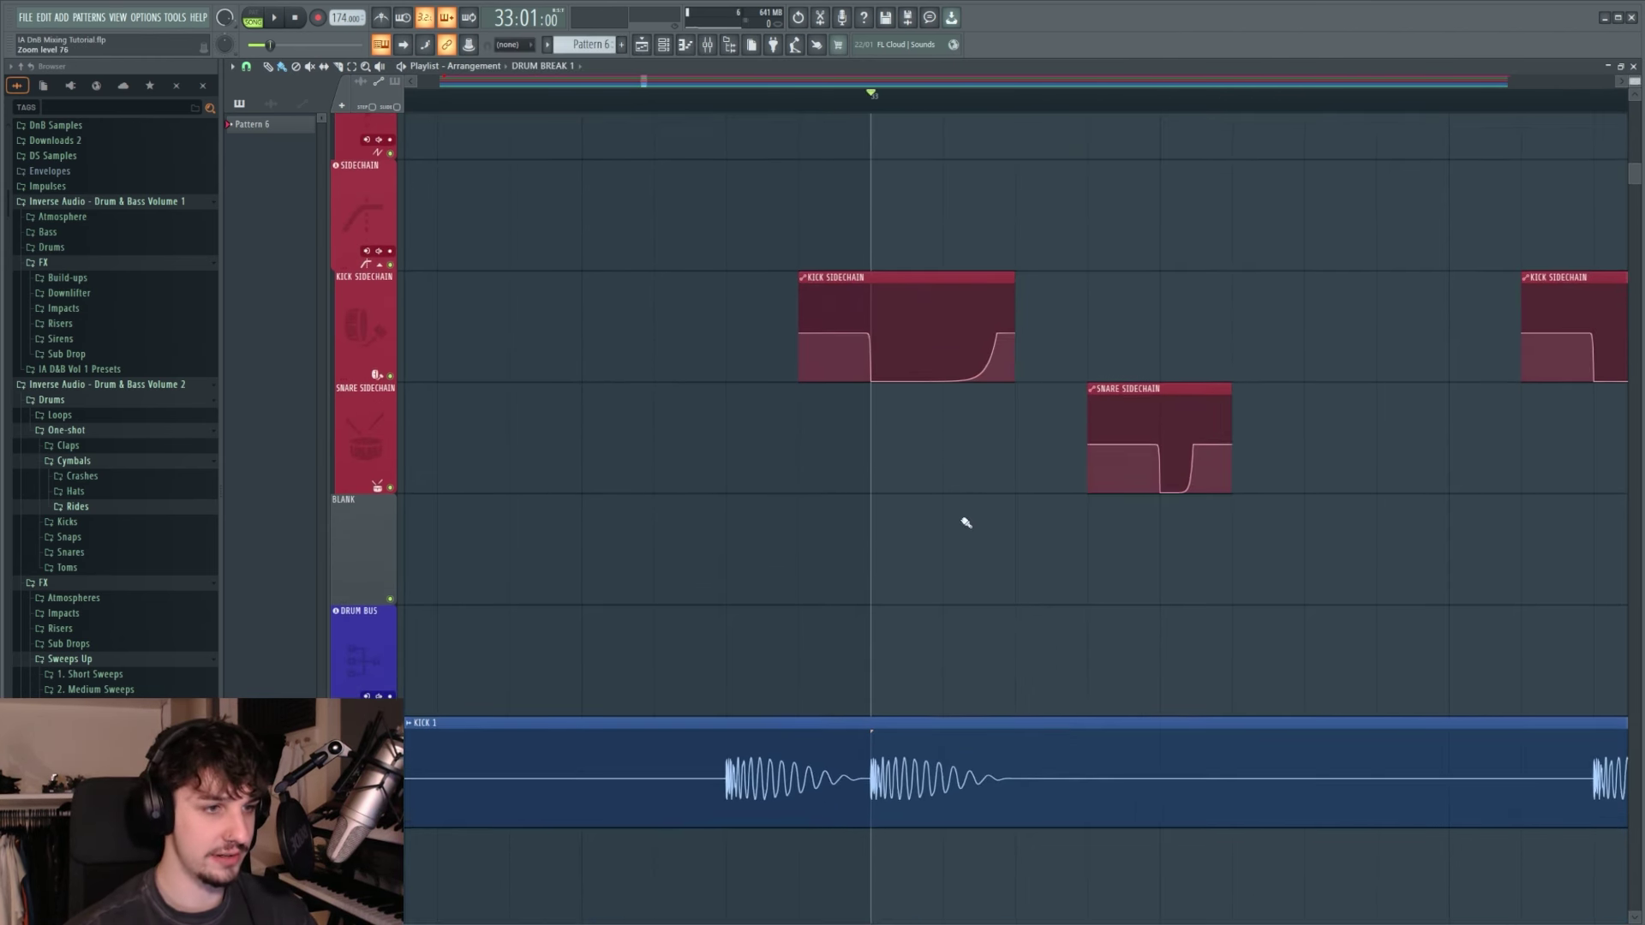
scroll(994, 625, down, 2)
scroll(1015, 543, up, 2)
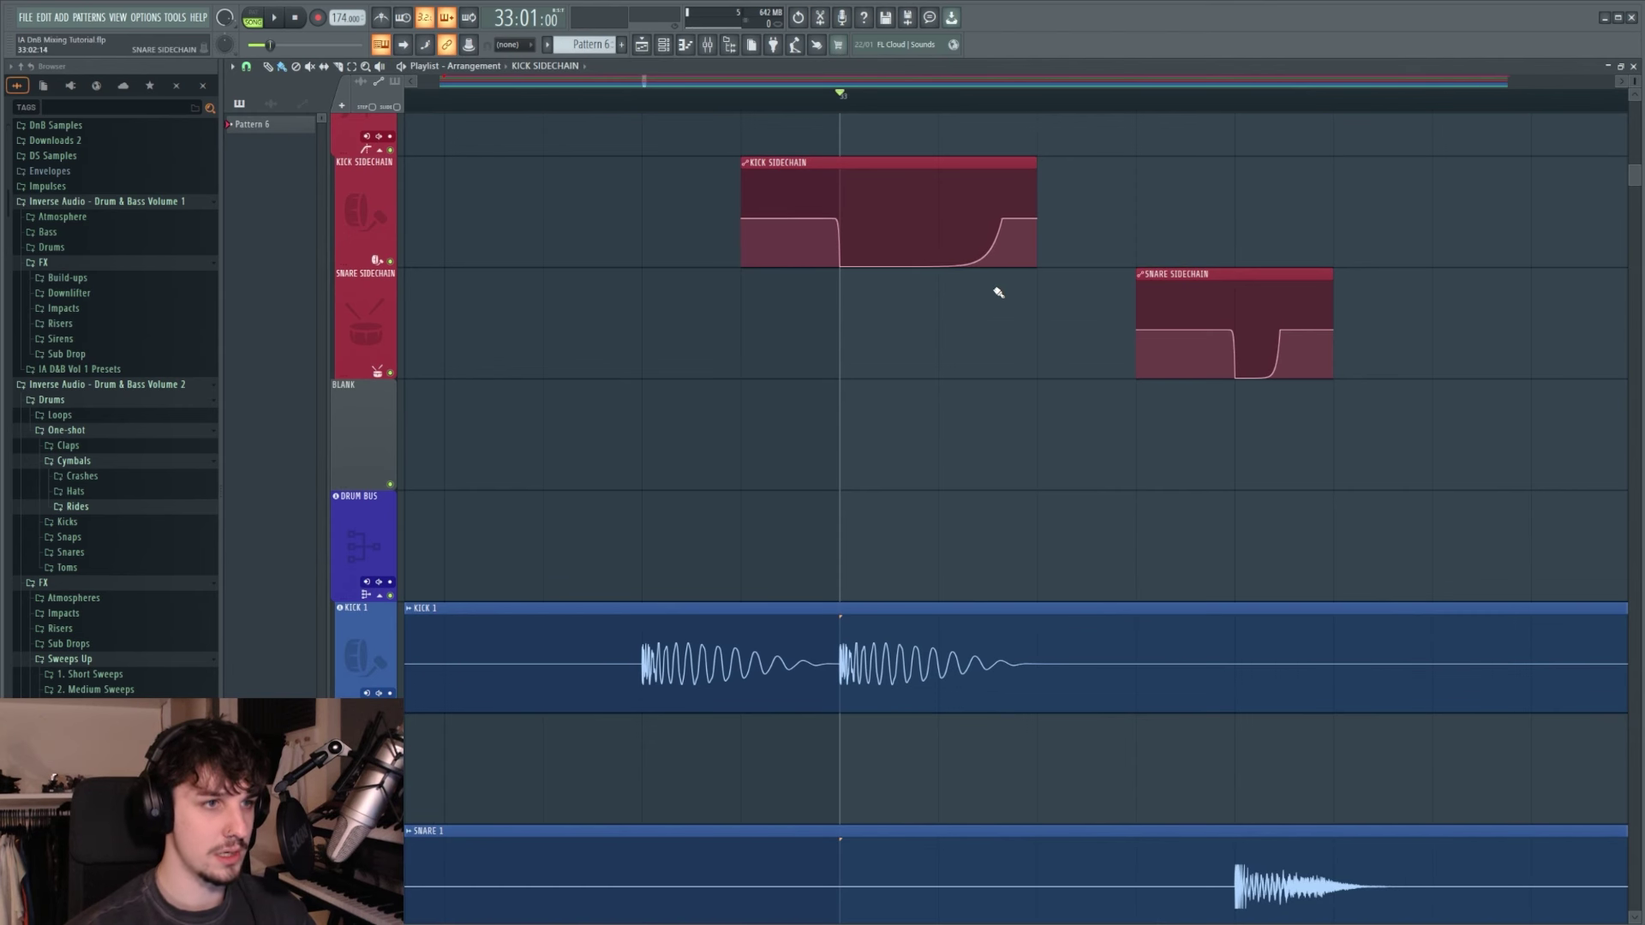
scroll(999, 304, down, 4)
drag(1075, 396, 1103, 411)
scroll(1006, 606, up, 3)
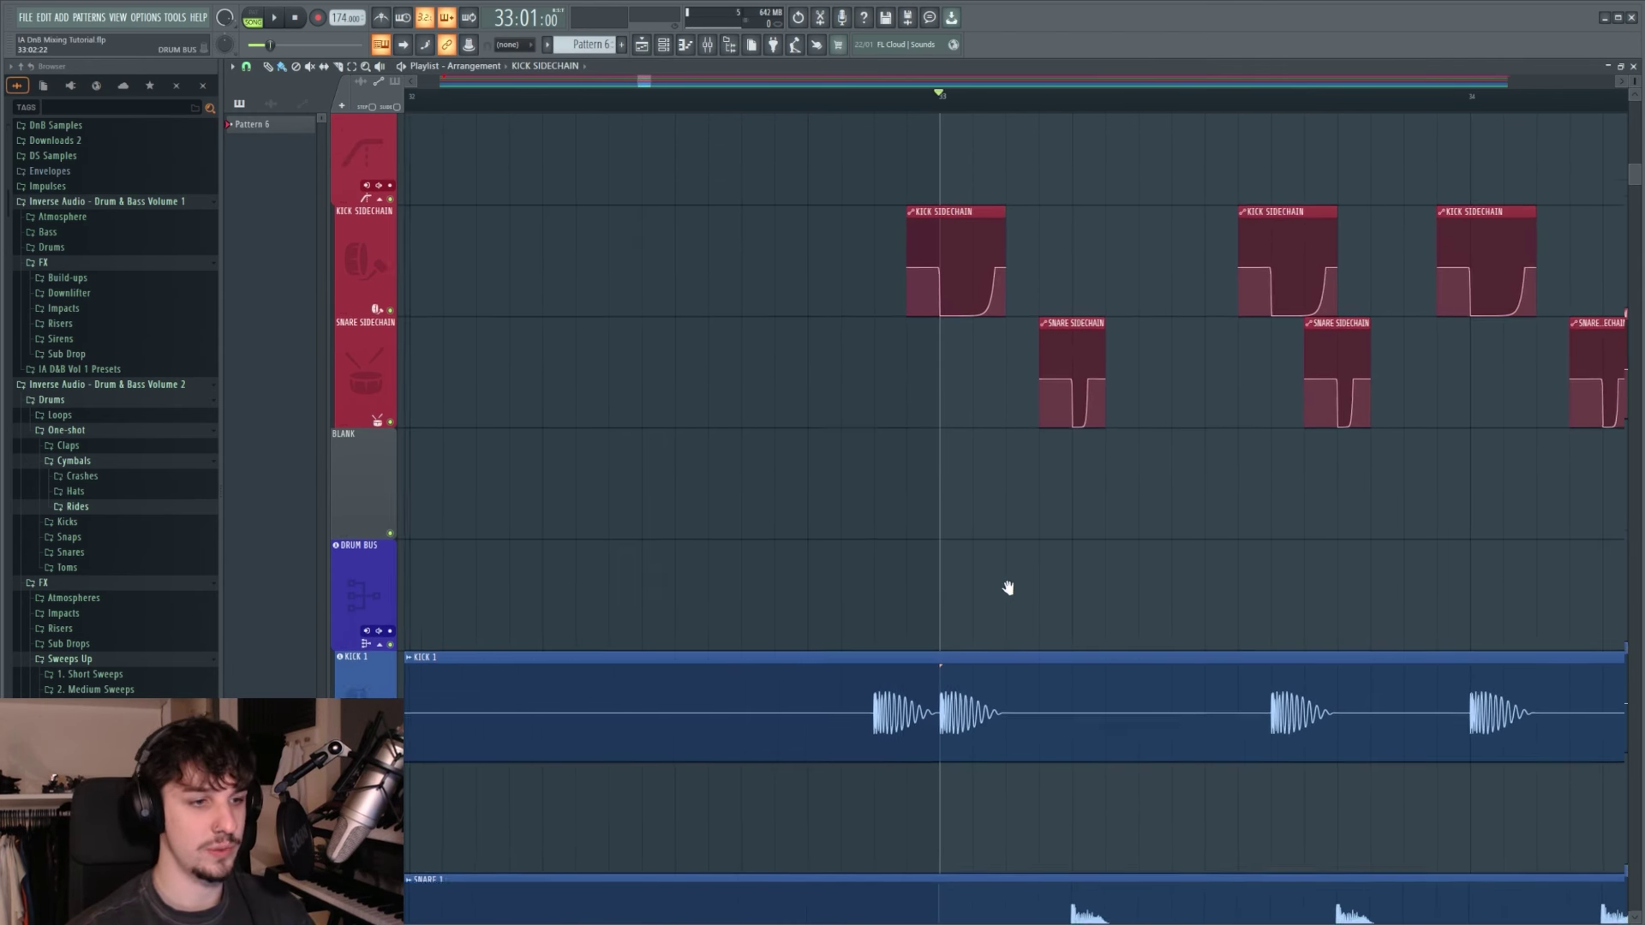
Step: Examine how the sidechain clips repeat with the kick and snare hits across the following bars of the drop
scroll(1012, 610, up, 4)
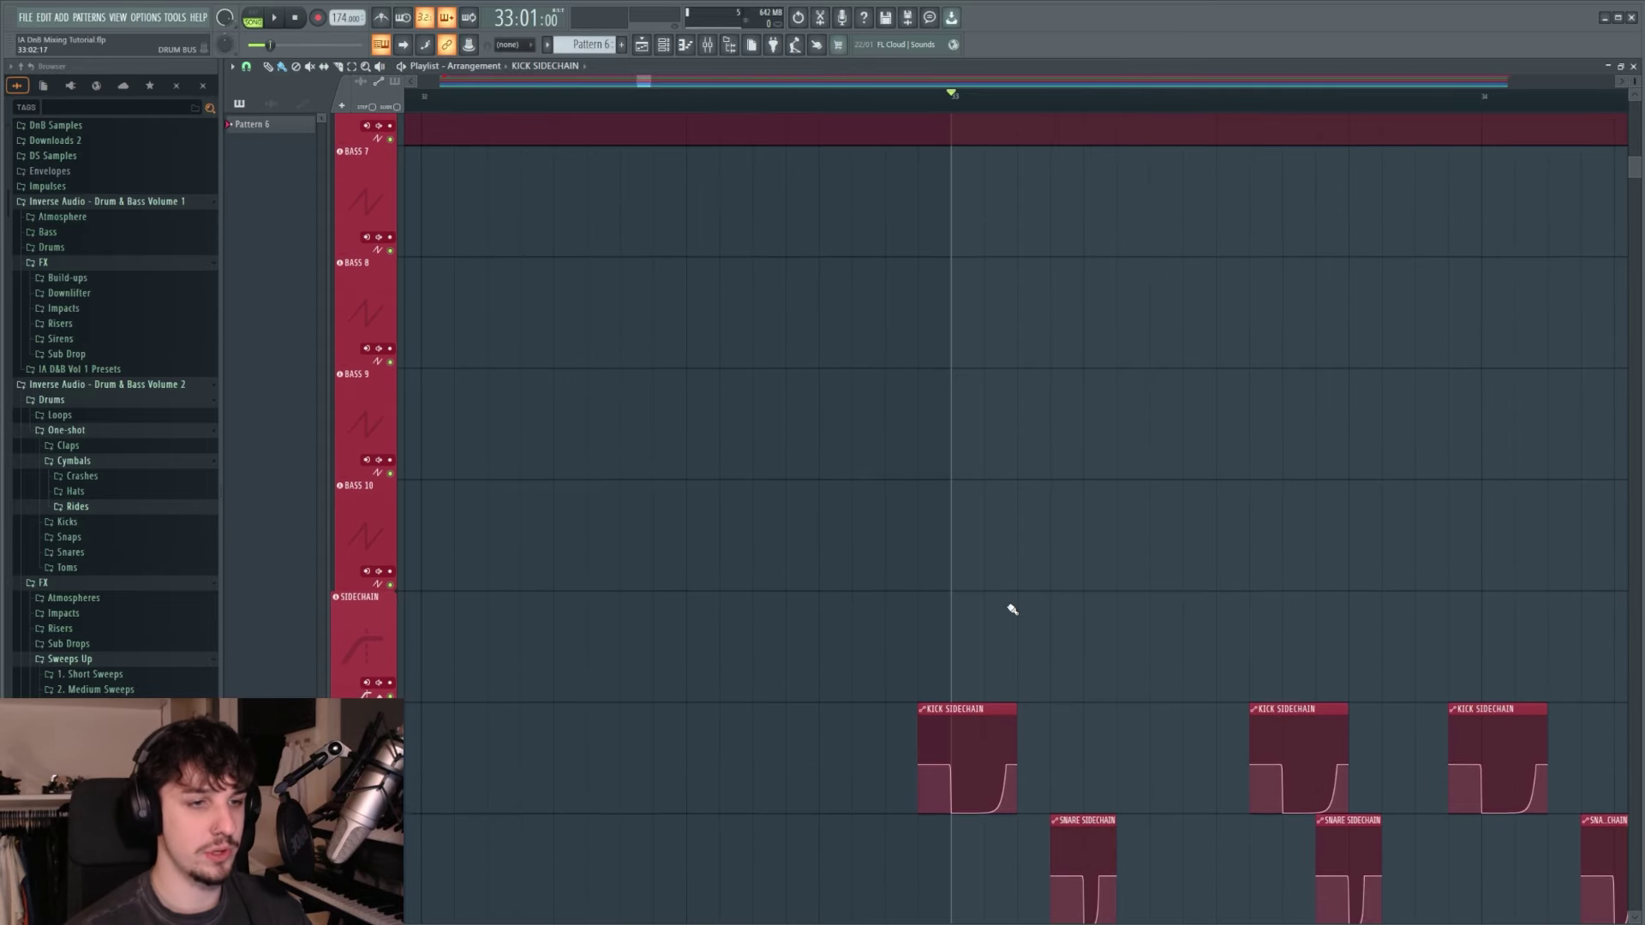
scroll(1011, 610, down, 4)
drag(1011, 609, 922, 423)
scroll(922, 424, down, 4)
scroll(902, 386, down, 2)
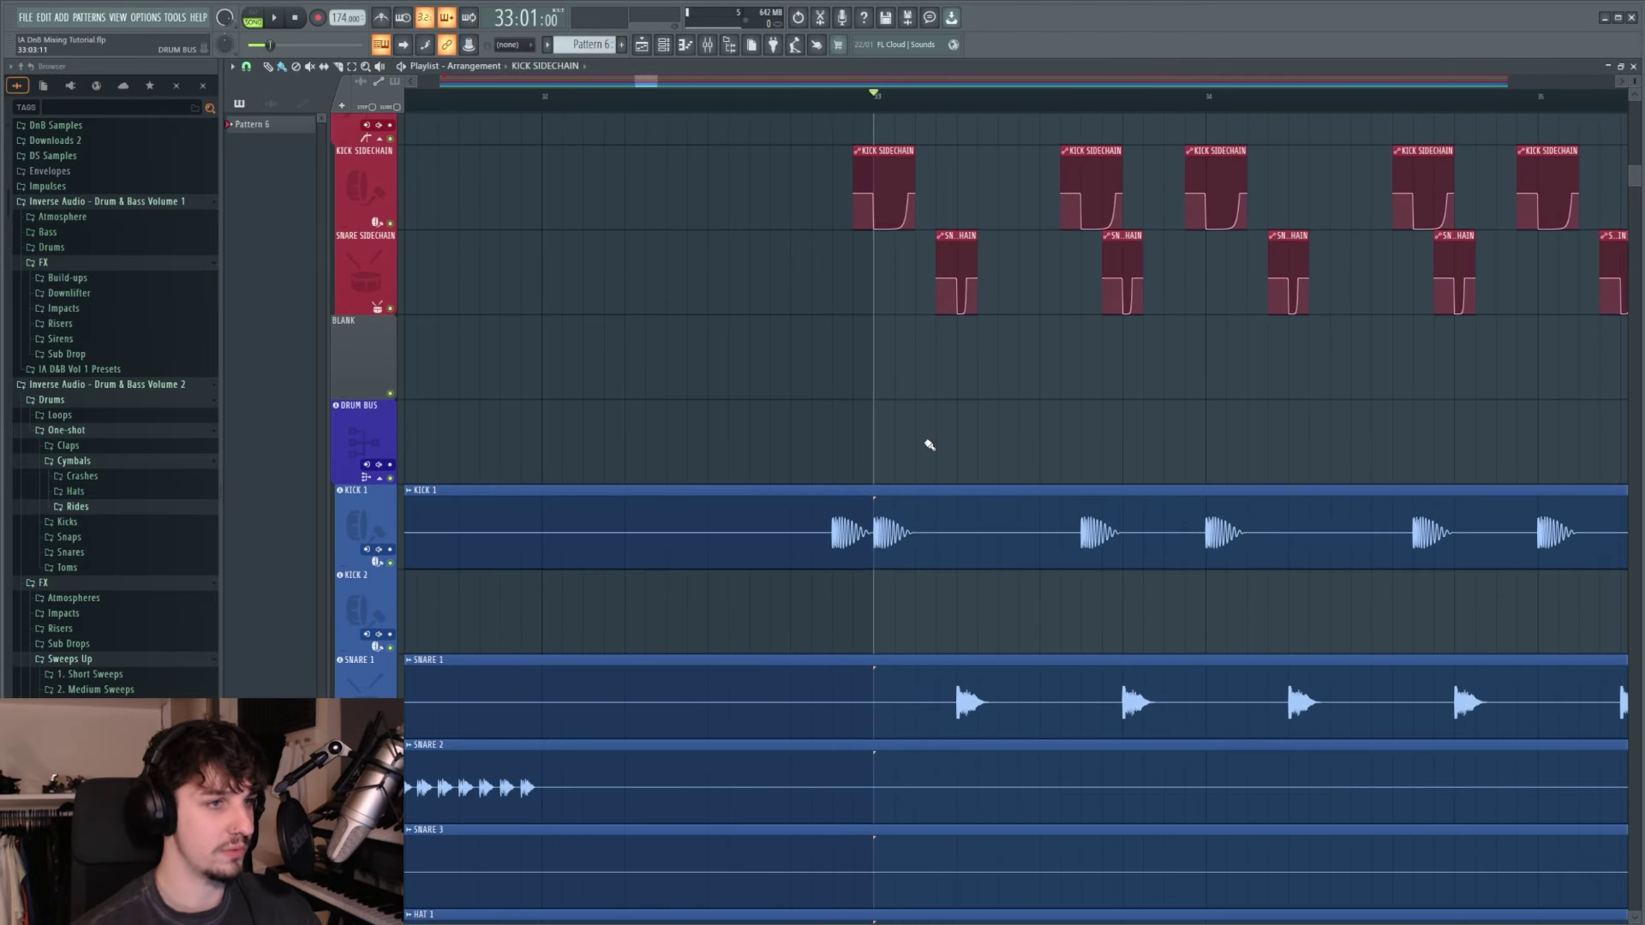
scroll(1001, 437, down, 3)
drag(975, 338, 962, 408)
scroll(956, 365, down, 2)
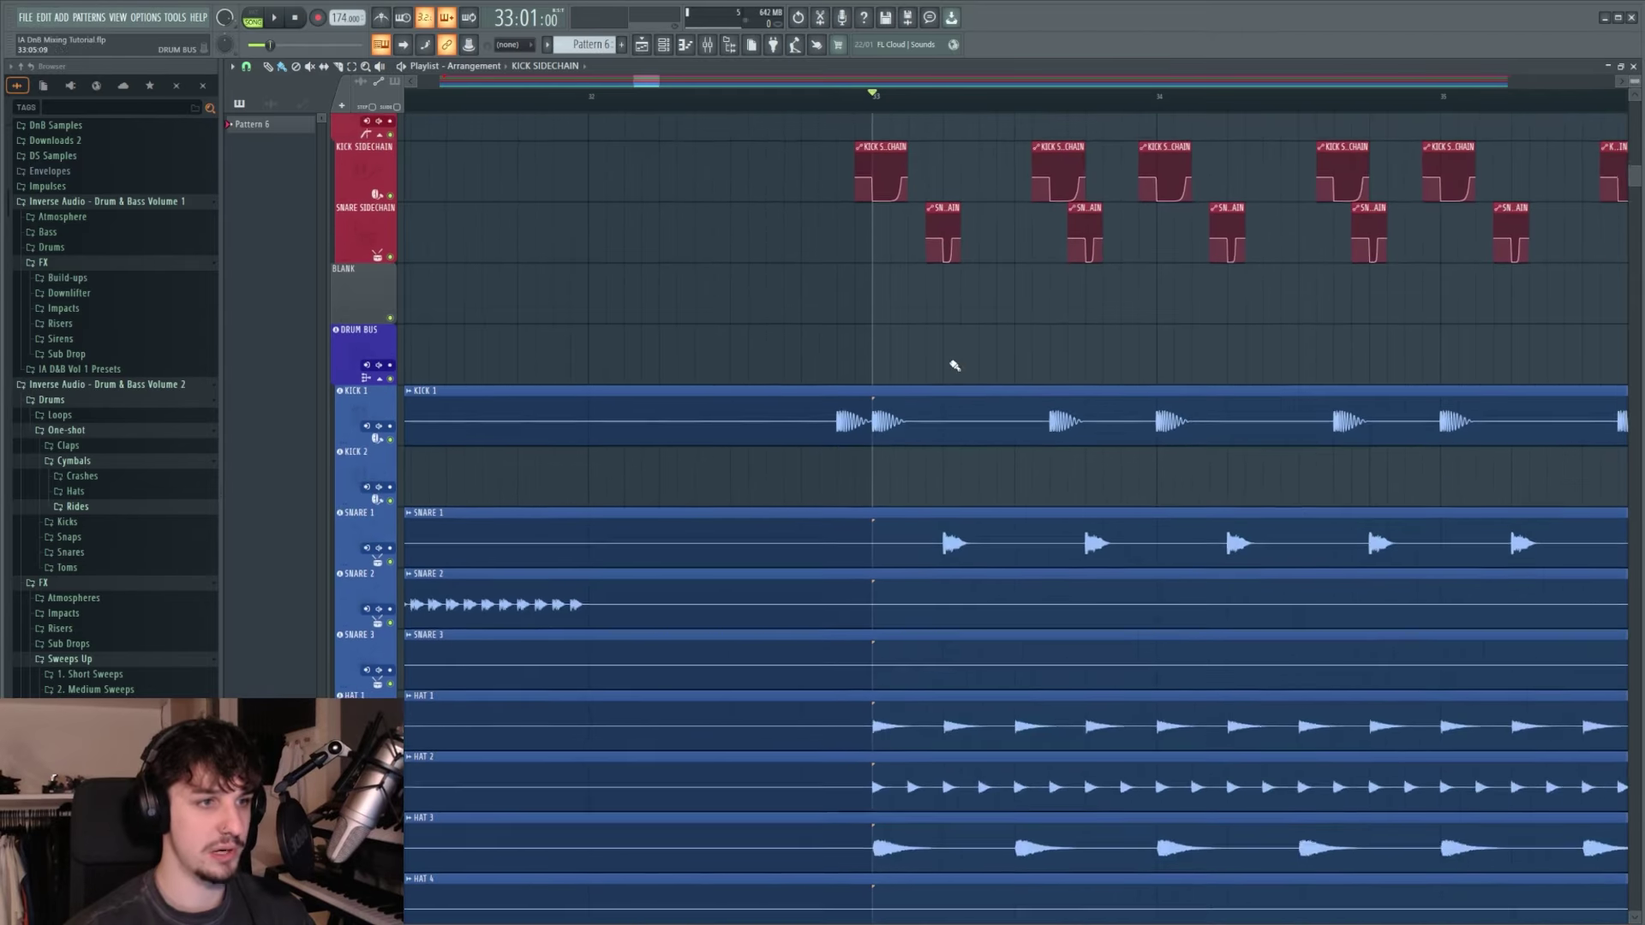
drag(963, 317, 931, 596)
scroll(949, 581, down, 4)
scroll(999, 574, down, 4)
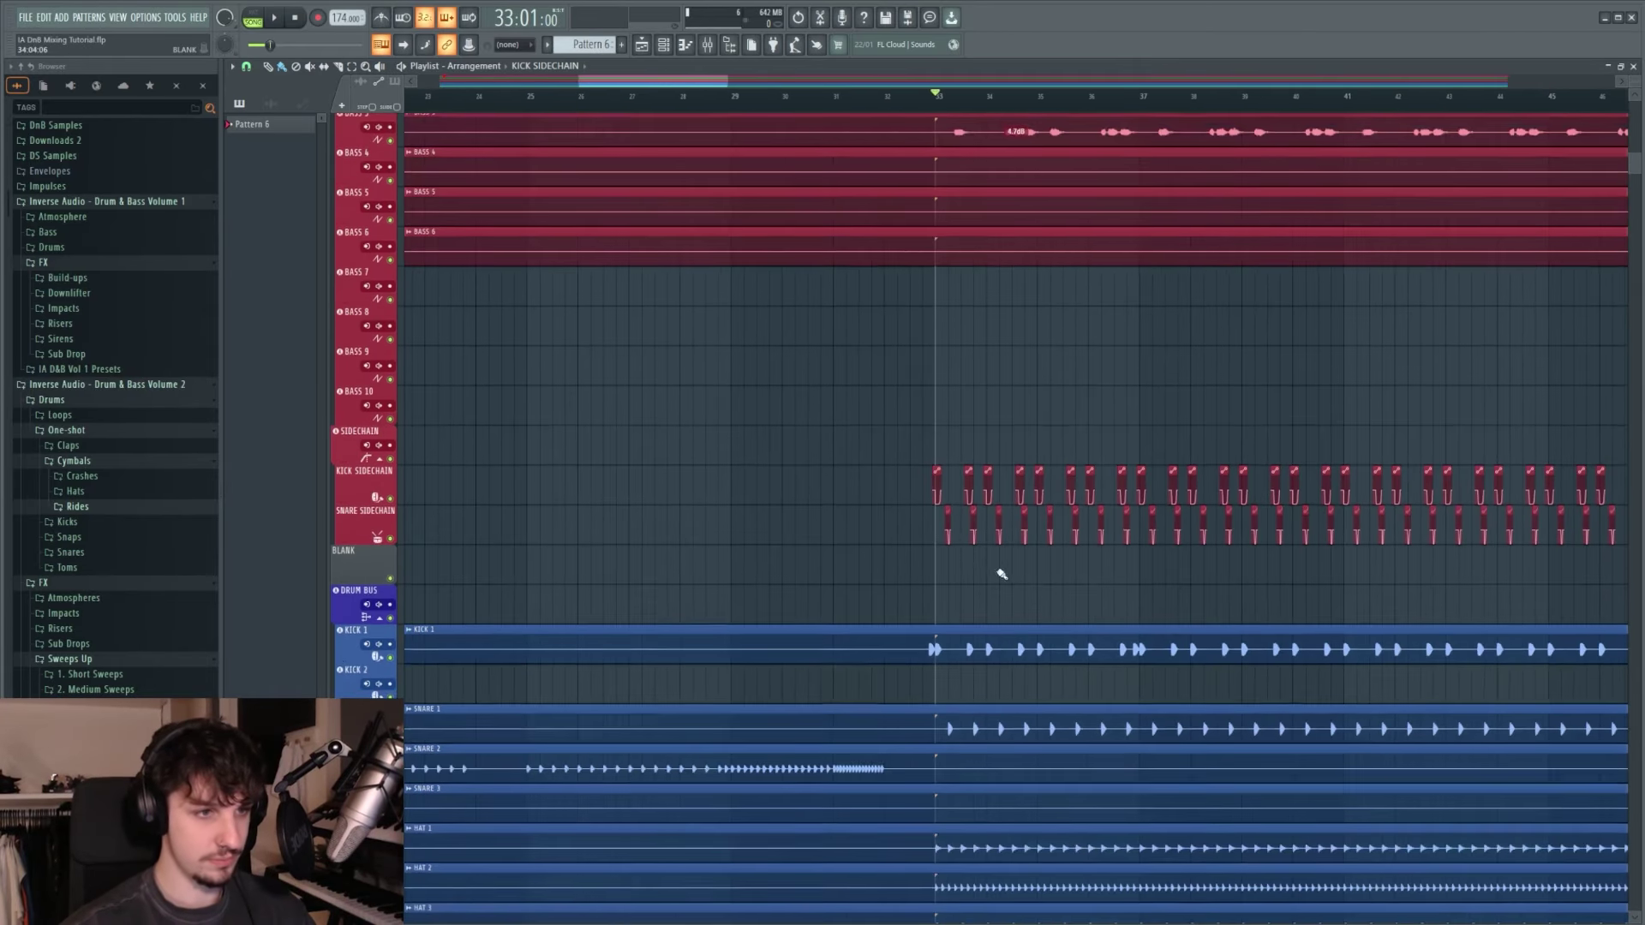
Step: Mute the kick and snare sidechain tracks and play the drop from bar 33 to hear it without ducking
click(711, 45)
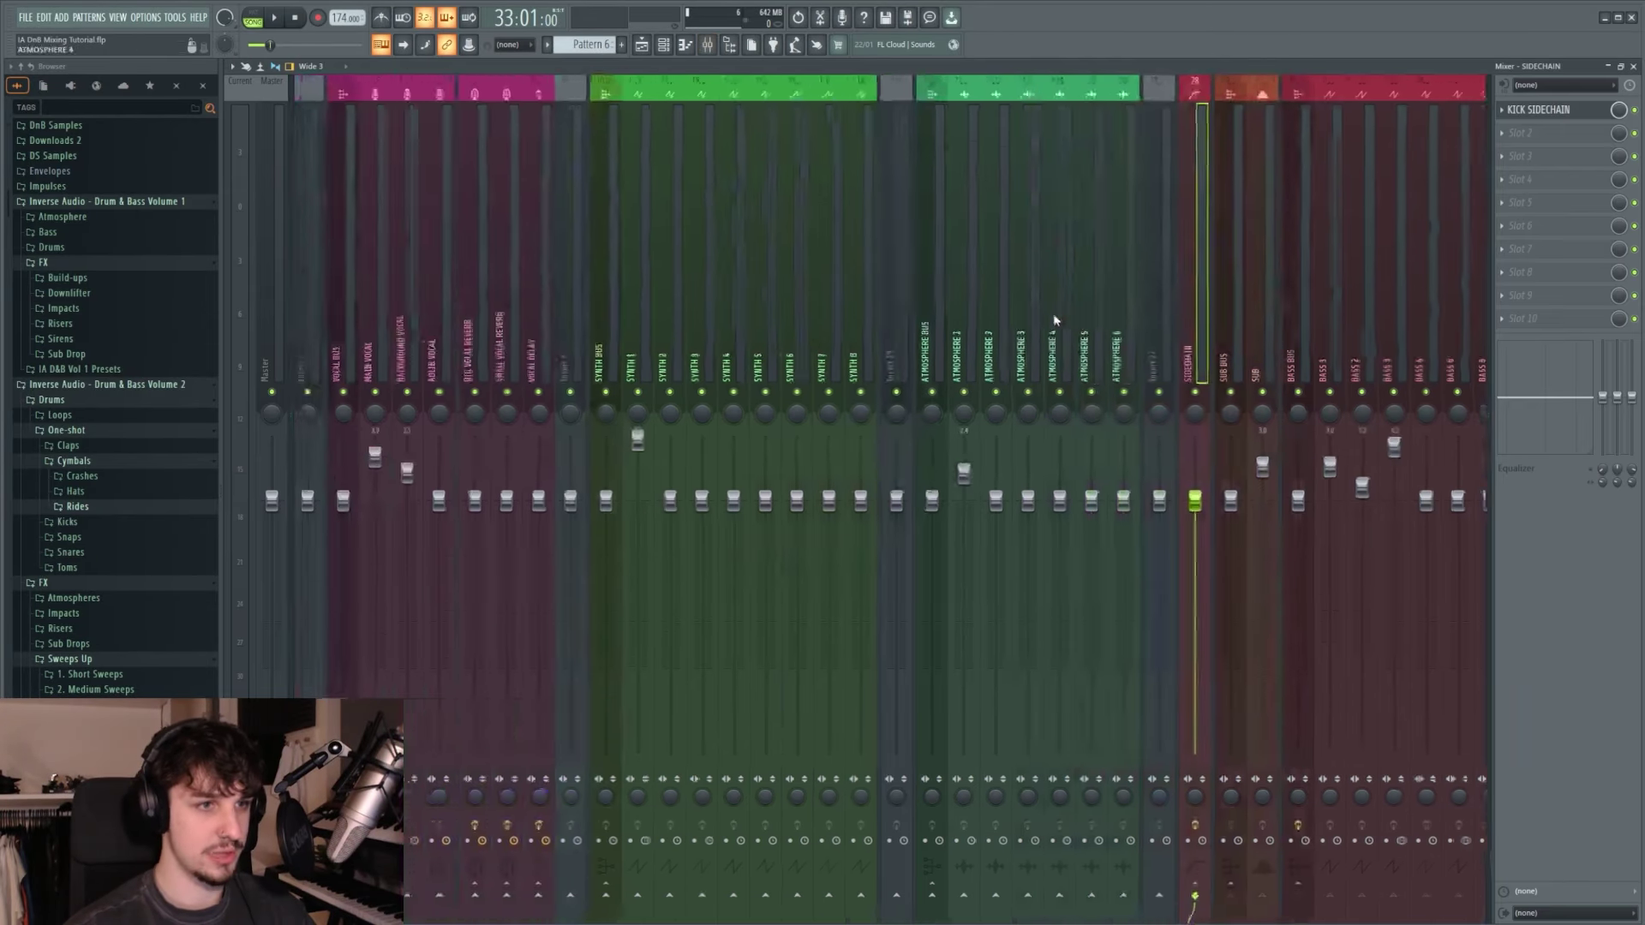
click(642, 44)
drag(923, 512, 889, 368)
key(space)
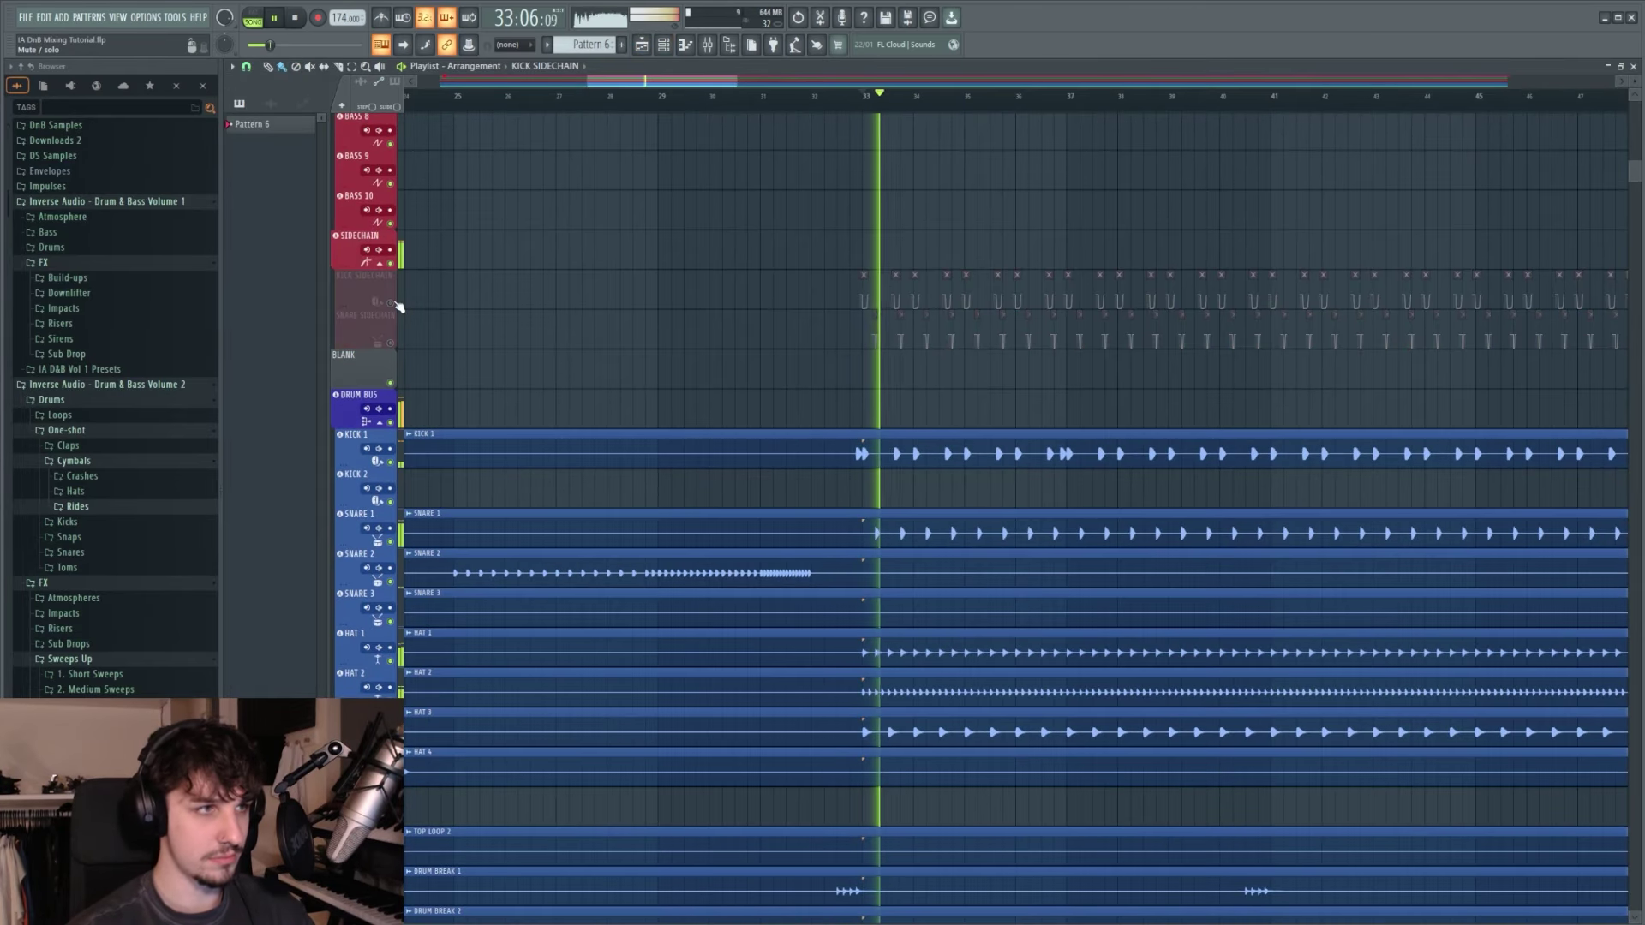
drag(613, 342, 702, 463)
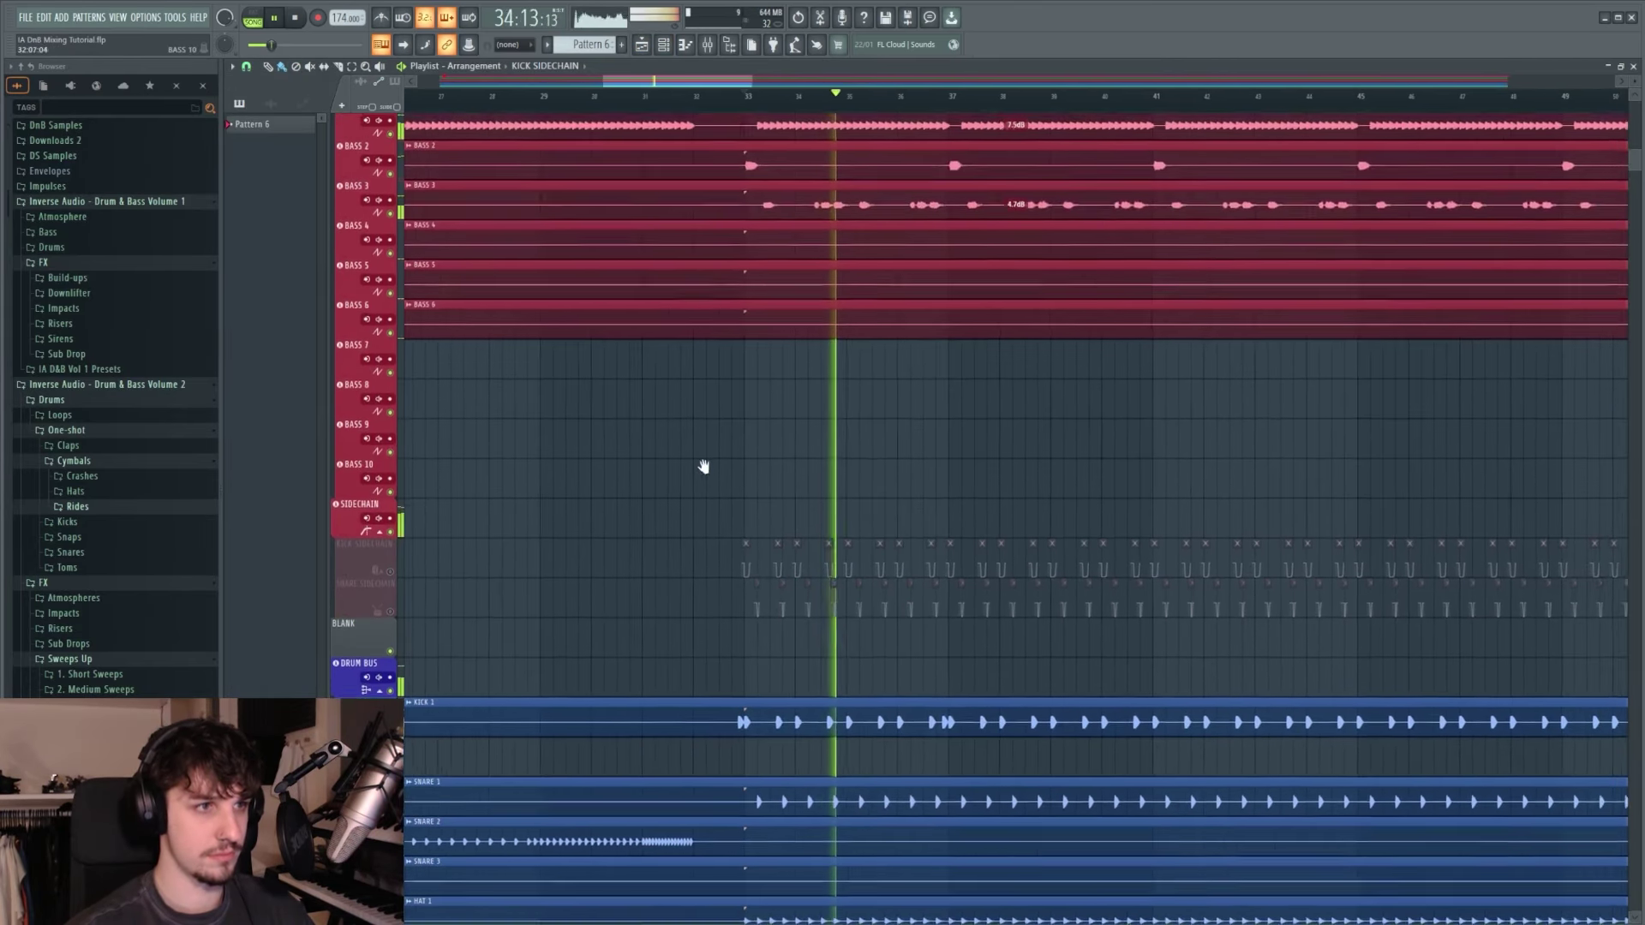
Step: Unmute the kick and snare sidechain tracks and play the drop from bar 33 to hear the bass ducking again
click(390, 579)
key(space)
click(390, 618)
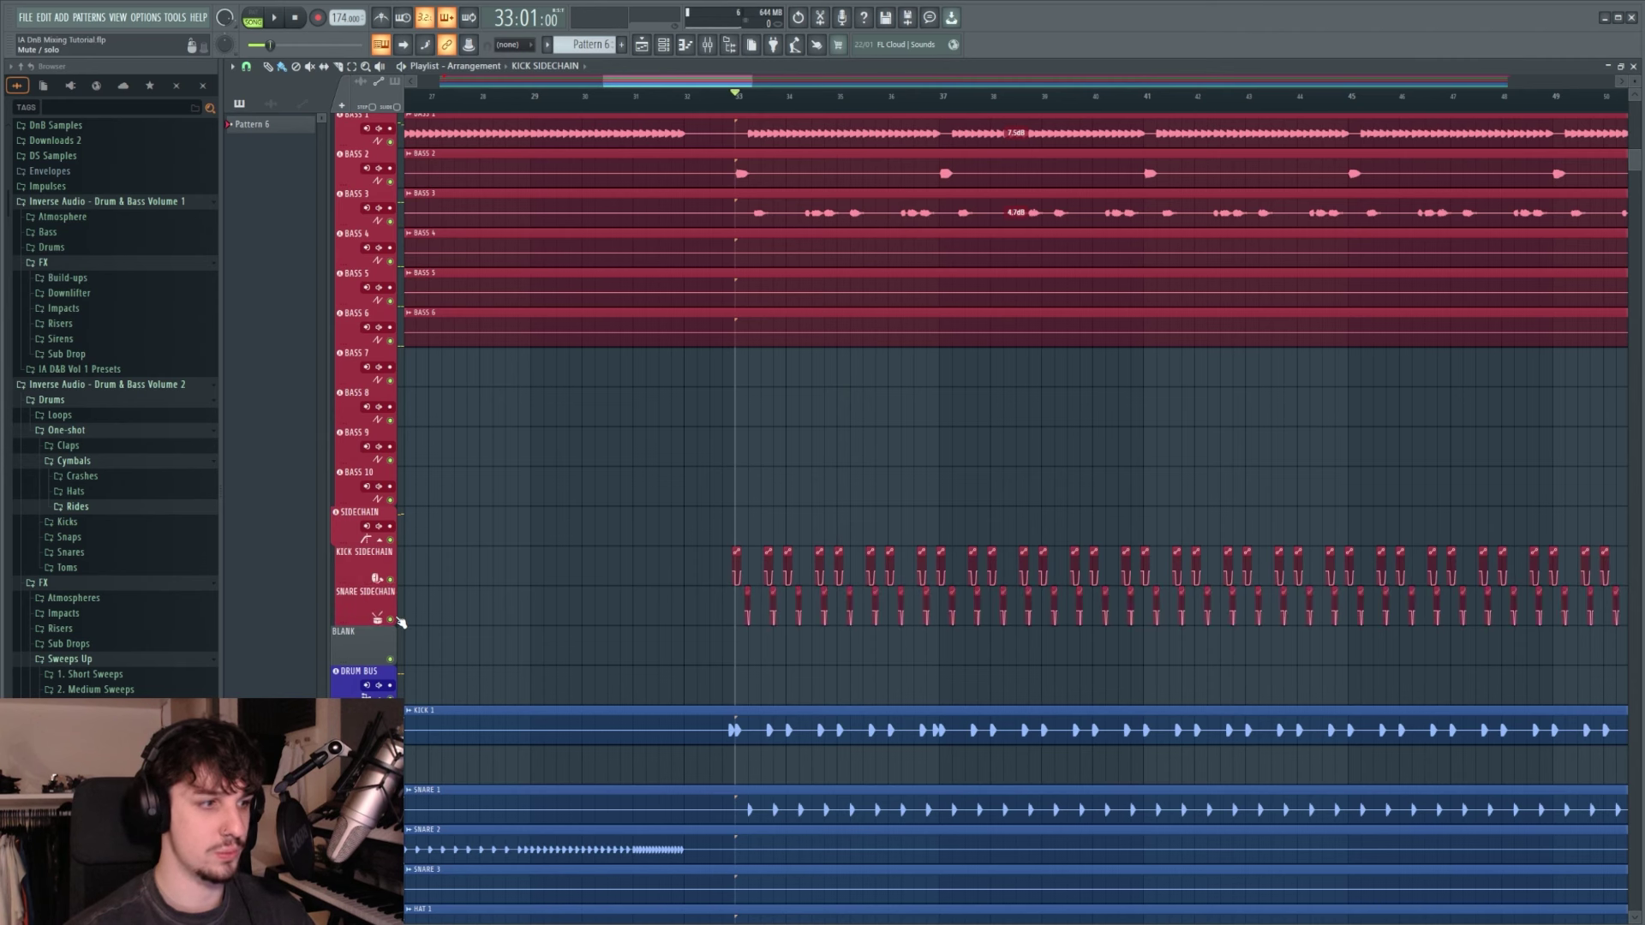
key(space)
drag(761, 494, 851, 459)
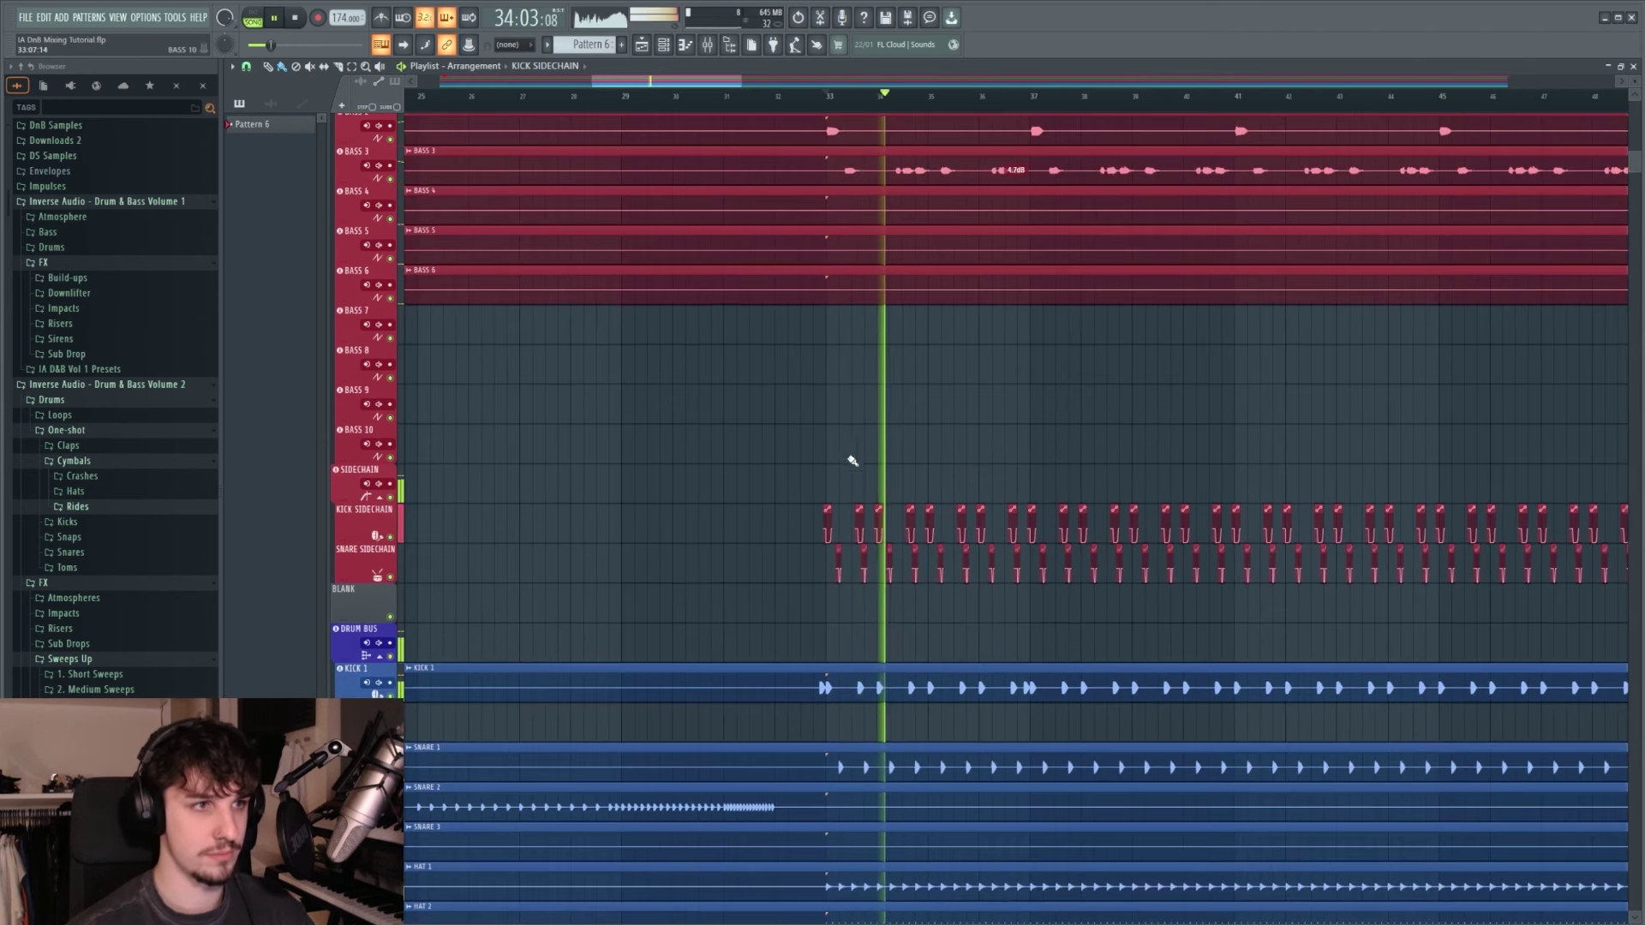
scroll(943, 489, up, 4)
drag(921, 418, 918, 521)
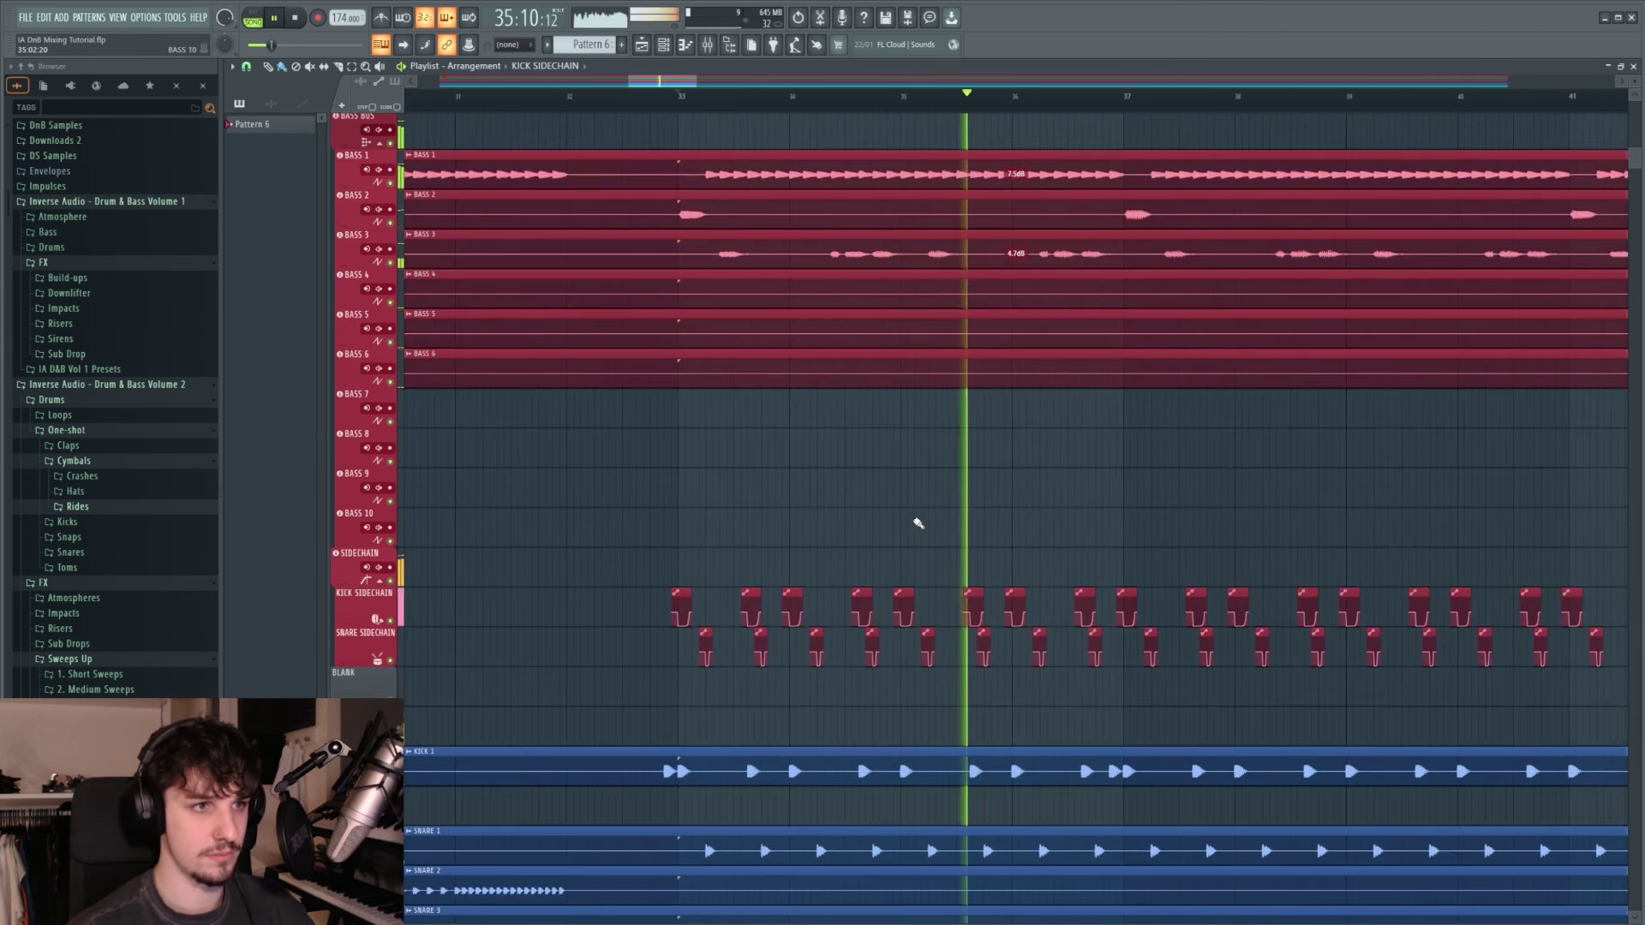
scroll(914, 517, down, 5)
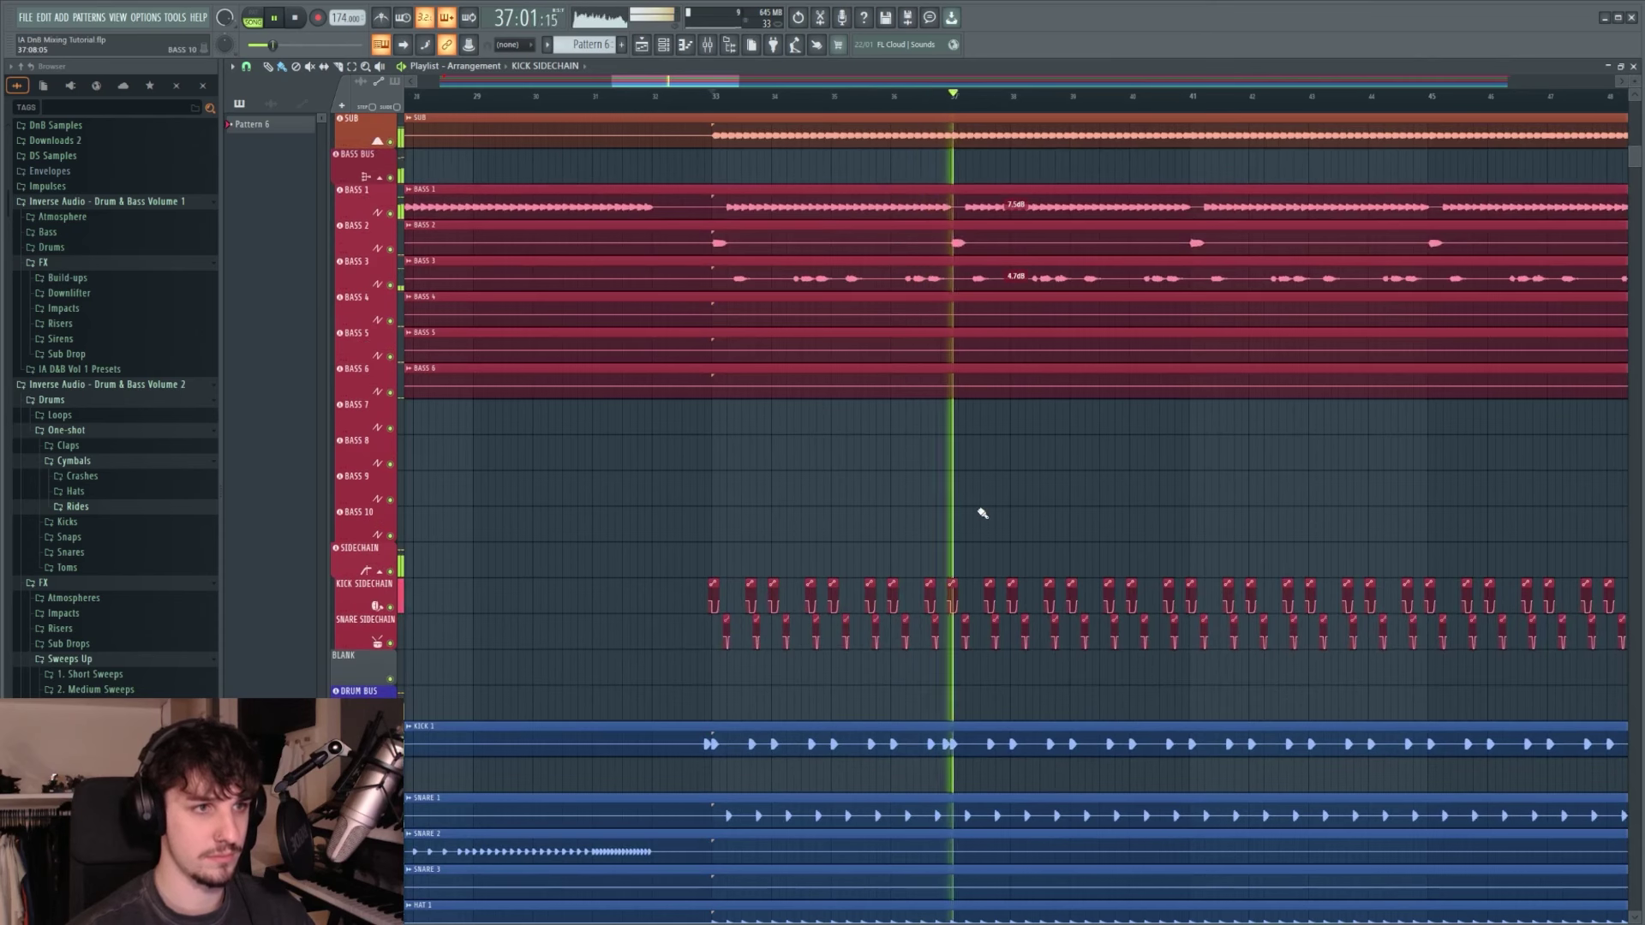
key(space)
Step: Examine the sidechain curves up close against the double kick at bar 37 and the snare hits, then the clips at bar 33
scroll(949, 499, up, 5)
scroll(1088, 538, up, 6)
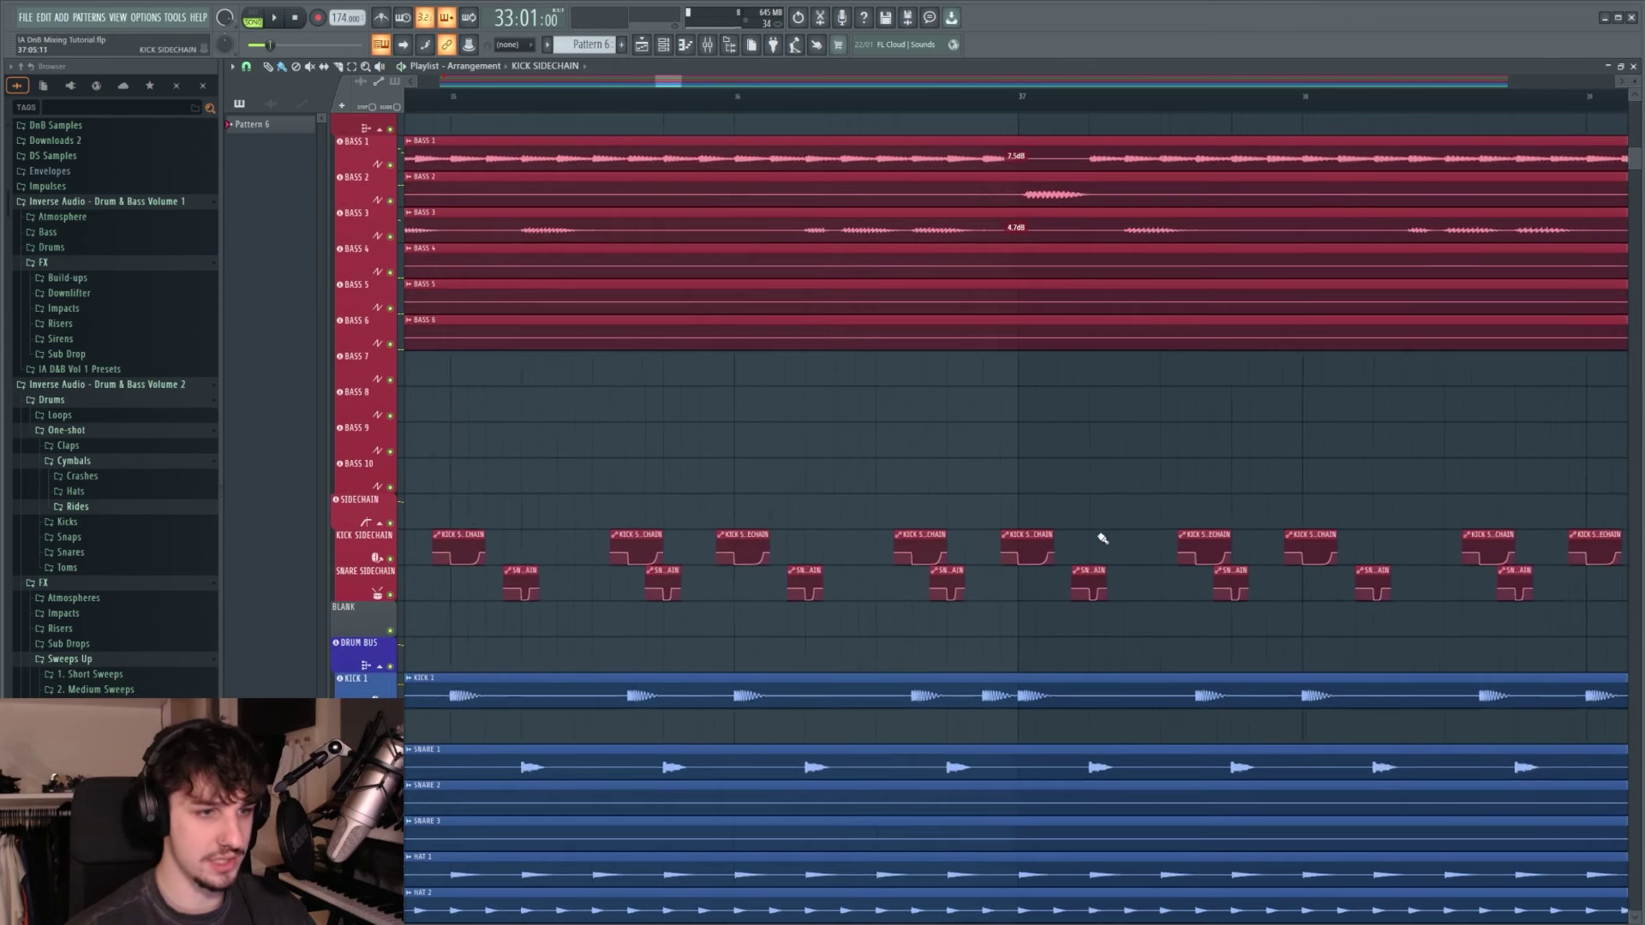
scroll(1090, 591, up, 3)
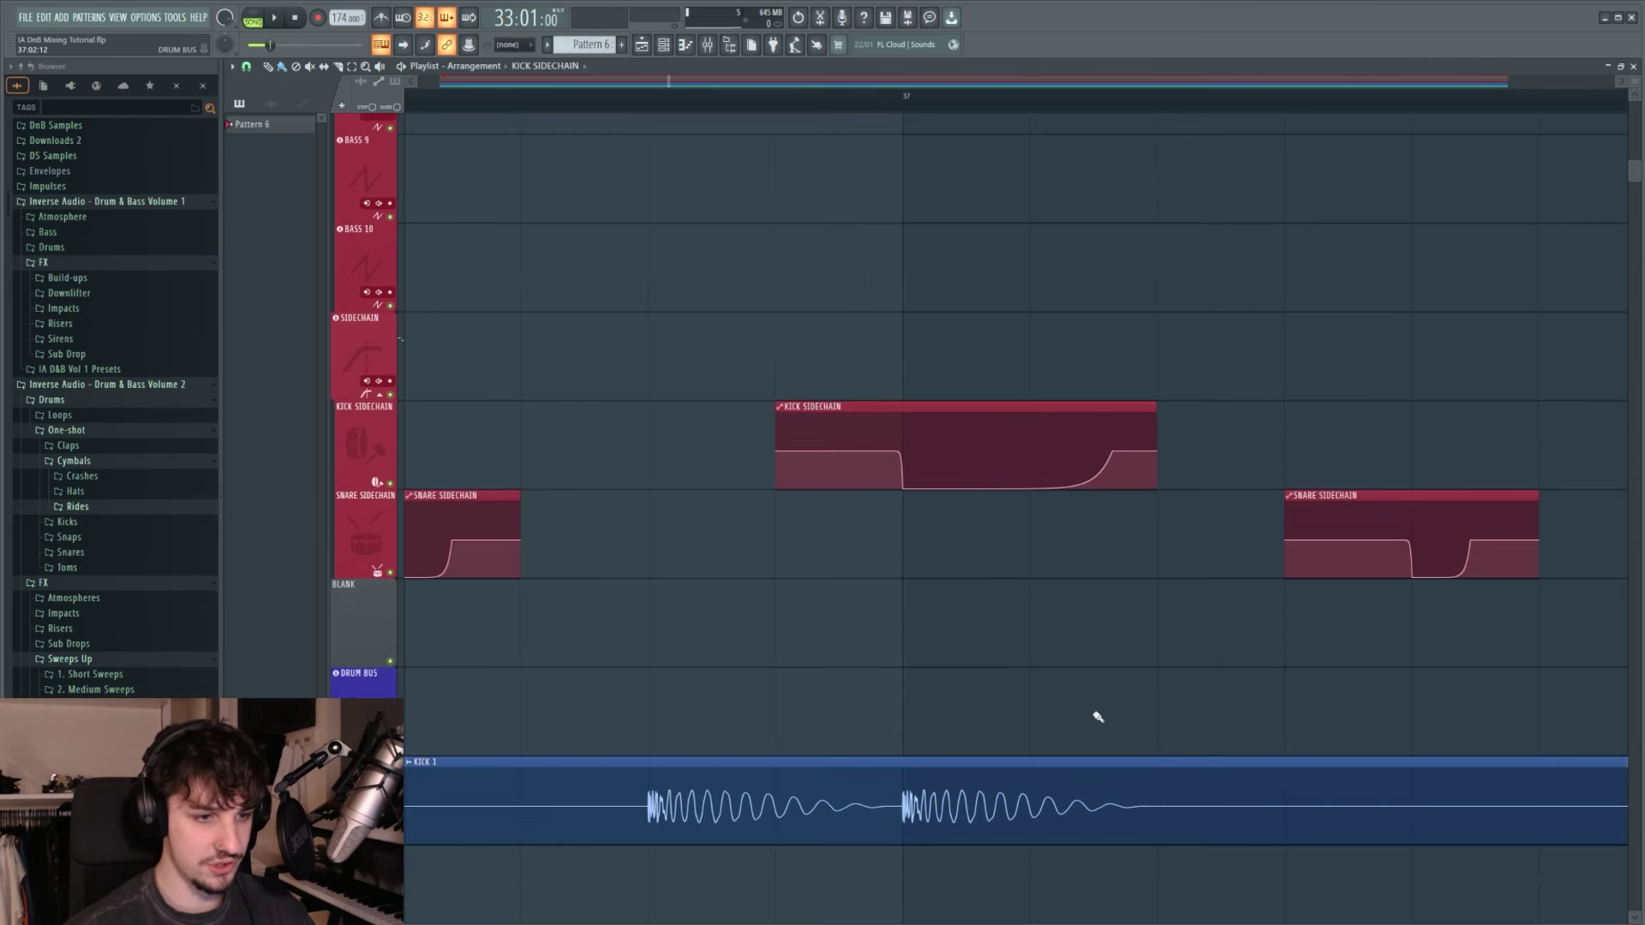
drag(1094, 717, 1089, 675)
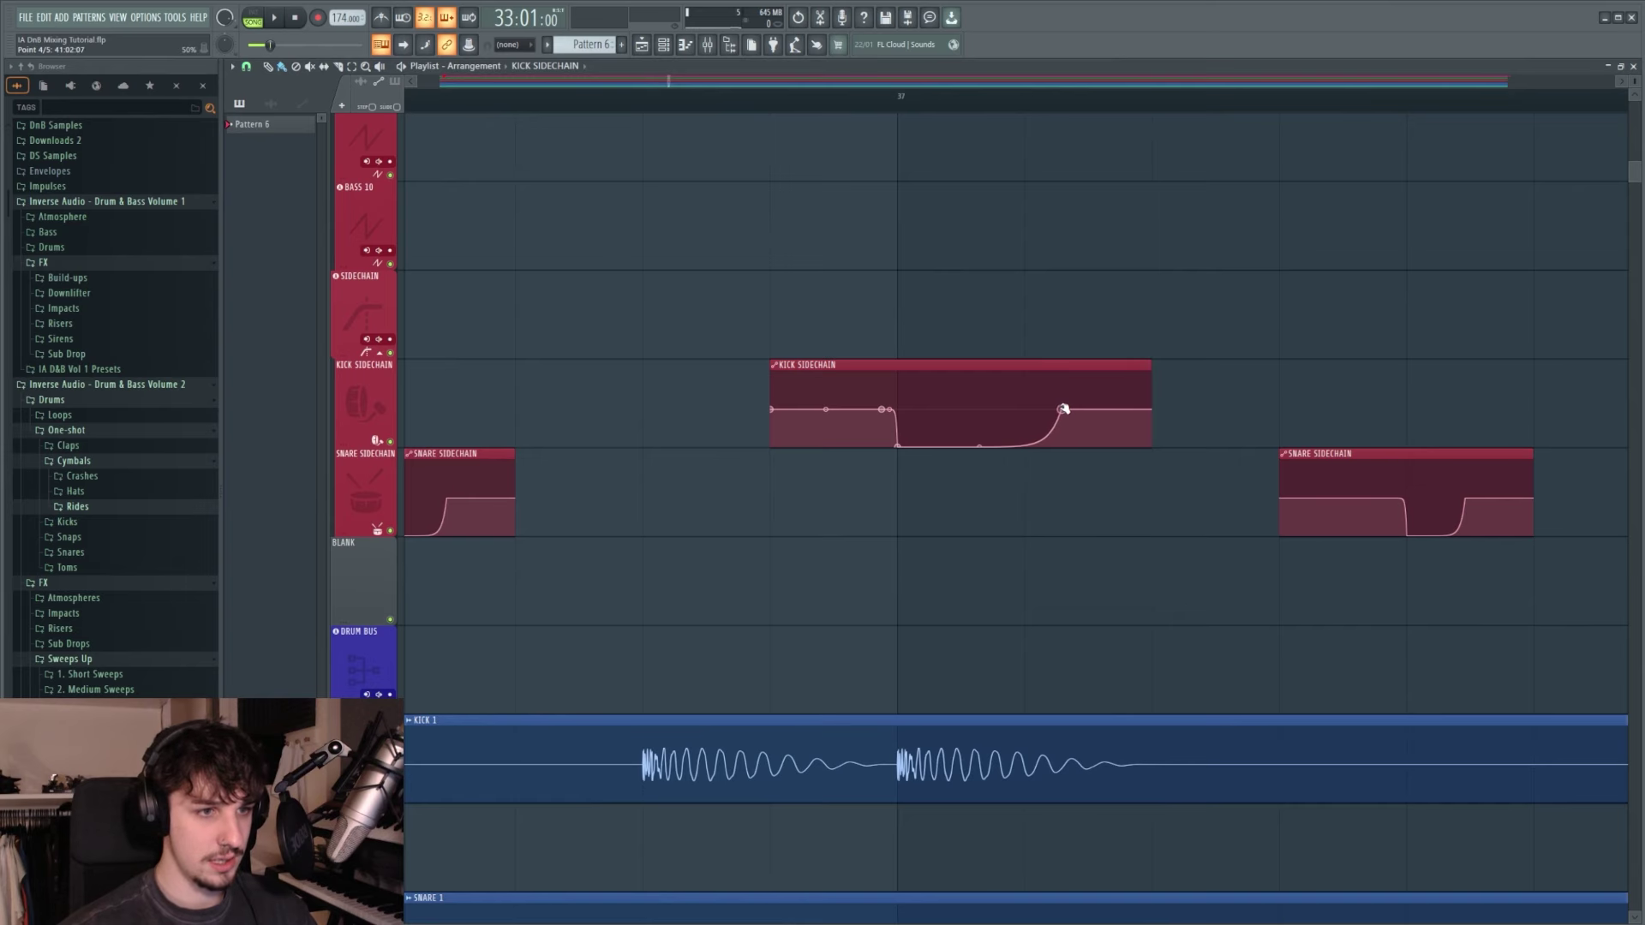
scroll(837, 353, down, 6)
drag(745, 891, 1278, 440)
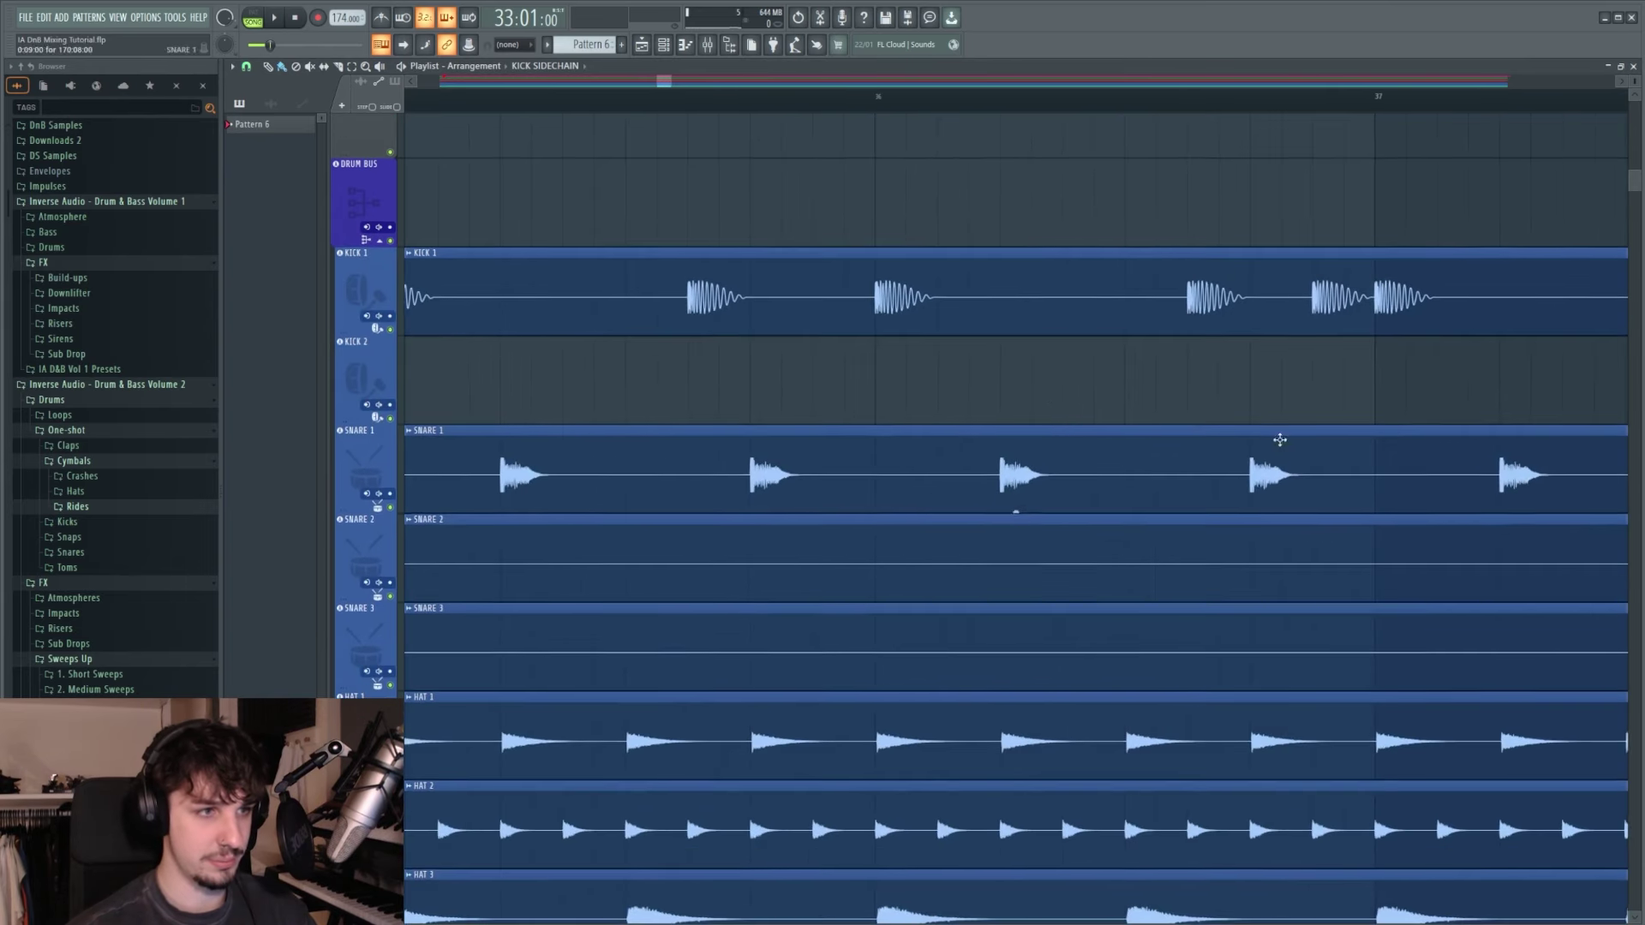
drag(428, 129, 771, 489)
scroll(822, 497, down, 2)
scroll(745, 437, up, 4)
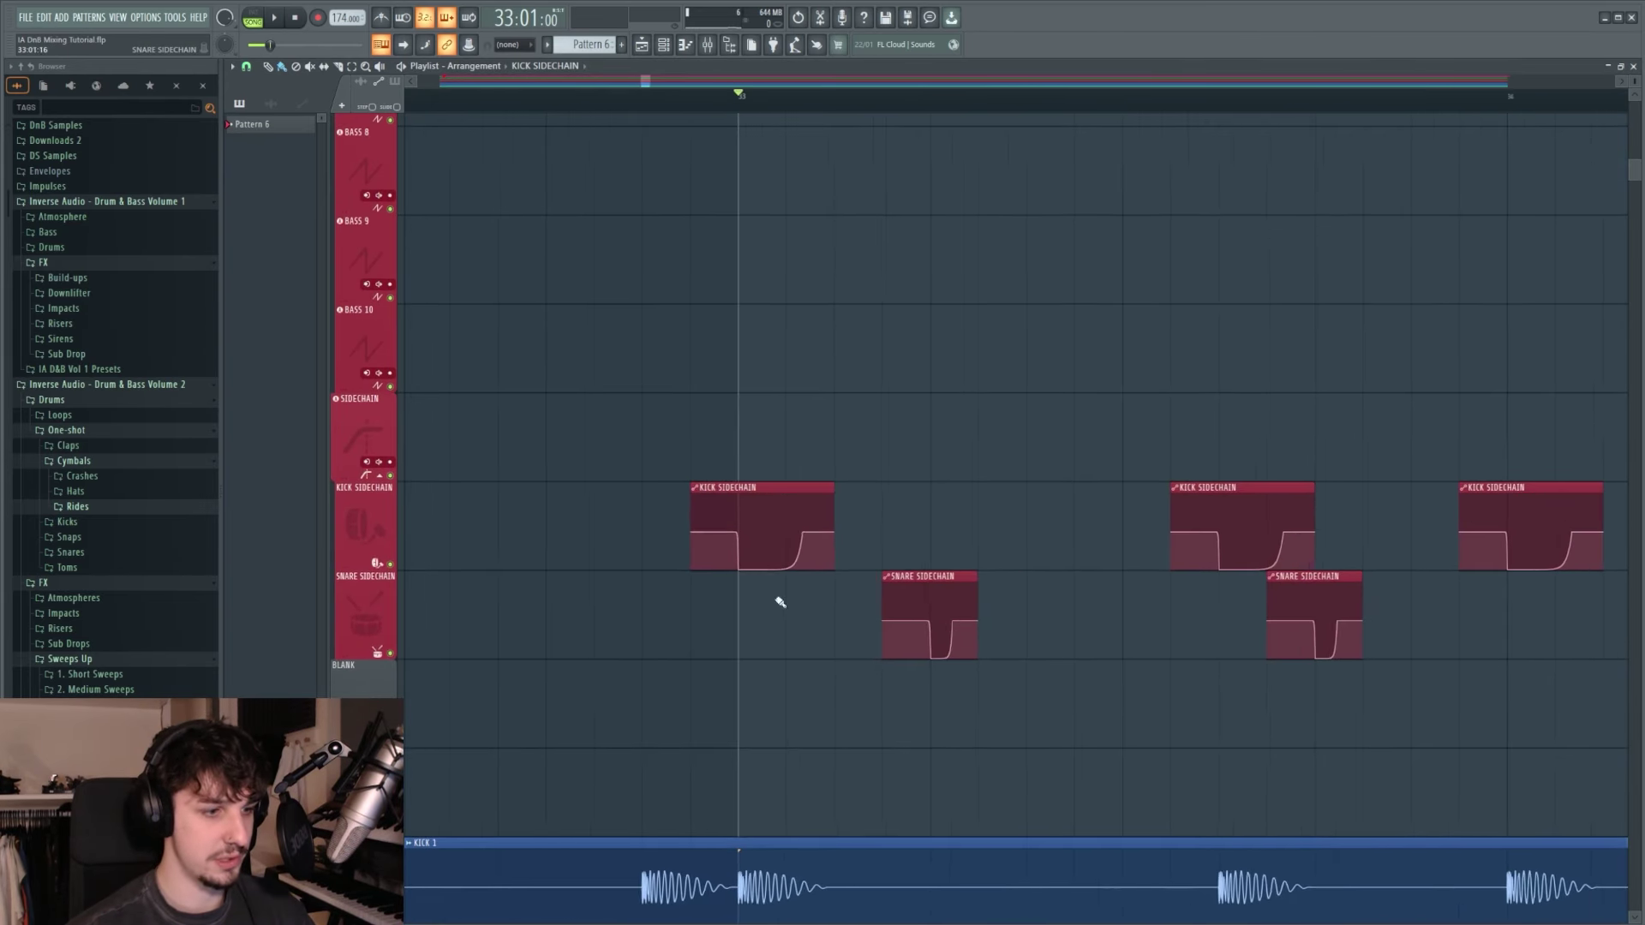
scroll(857, 455, down, 2)
Step: Play the drop from bar 33 with the sidechain active, checking the mixer levels and the overall arrangement
key(space)
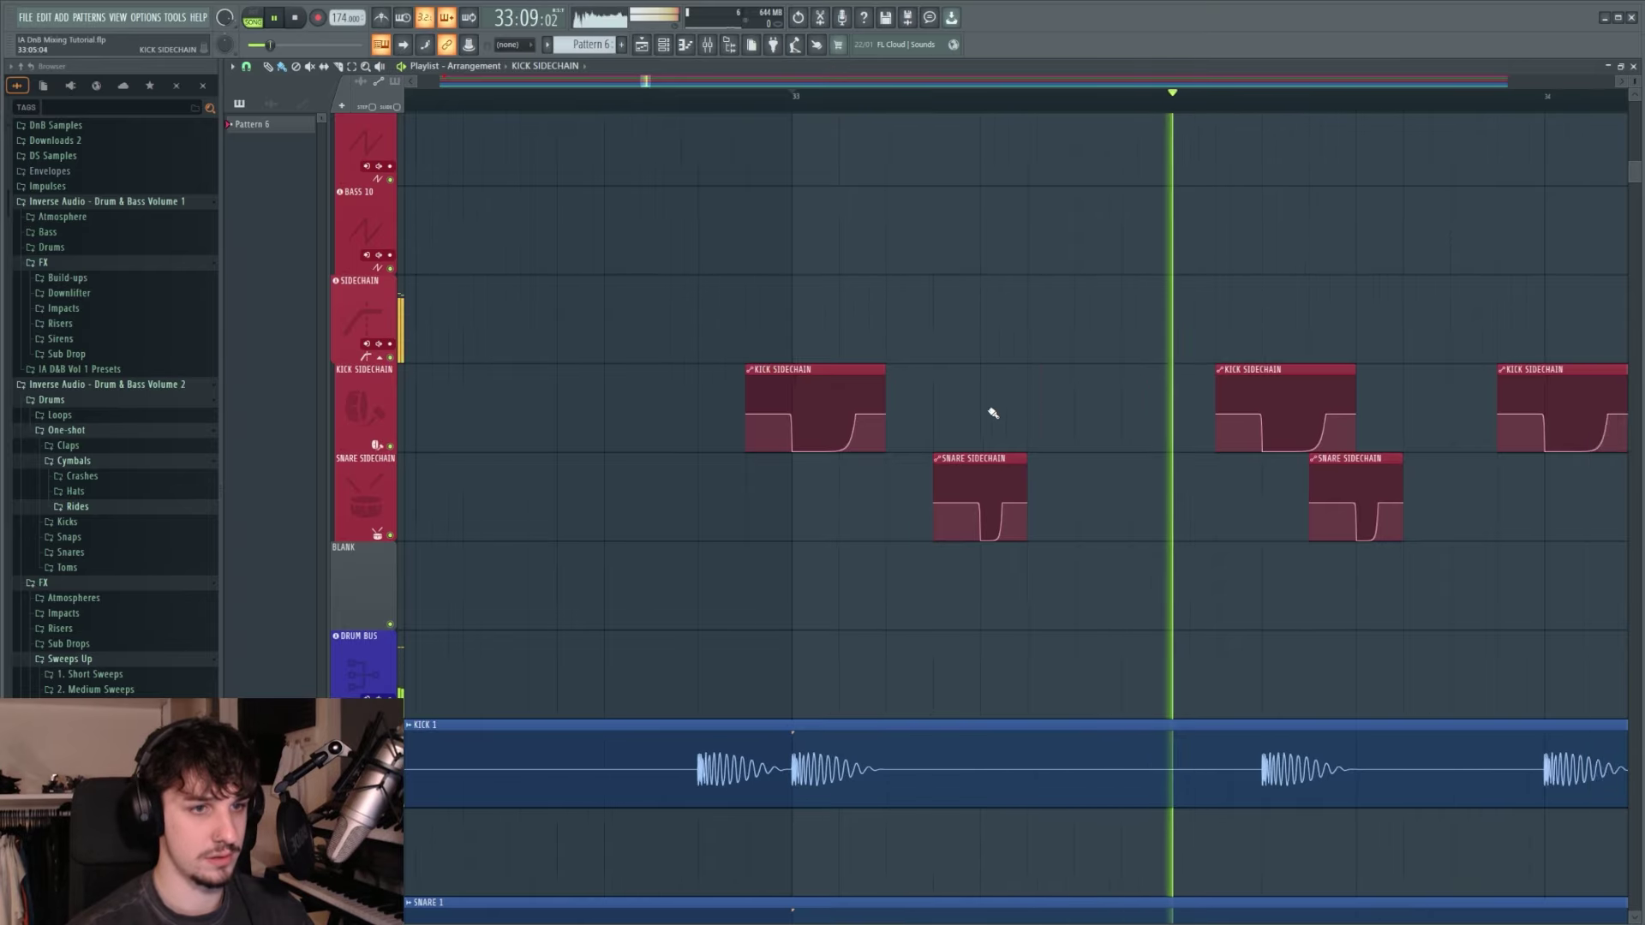
scroll(992, 422, down, 4)
scroll(1188, 449, down, 3)
scroll(942, 437, down, 4)
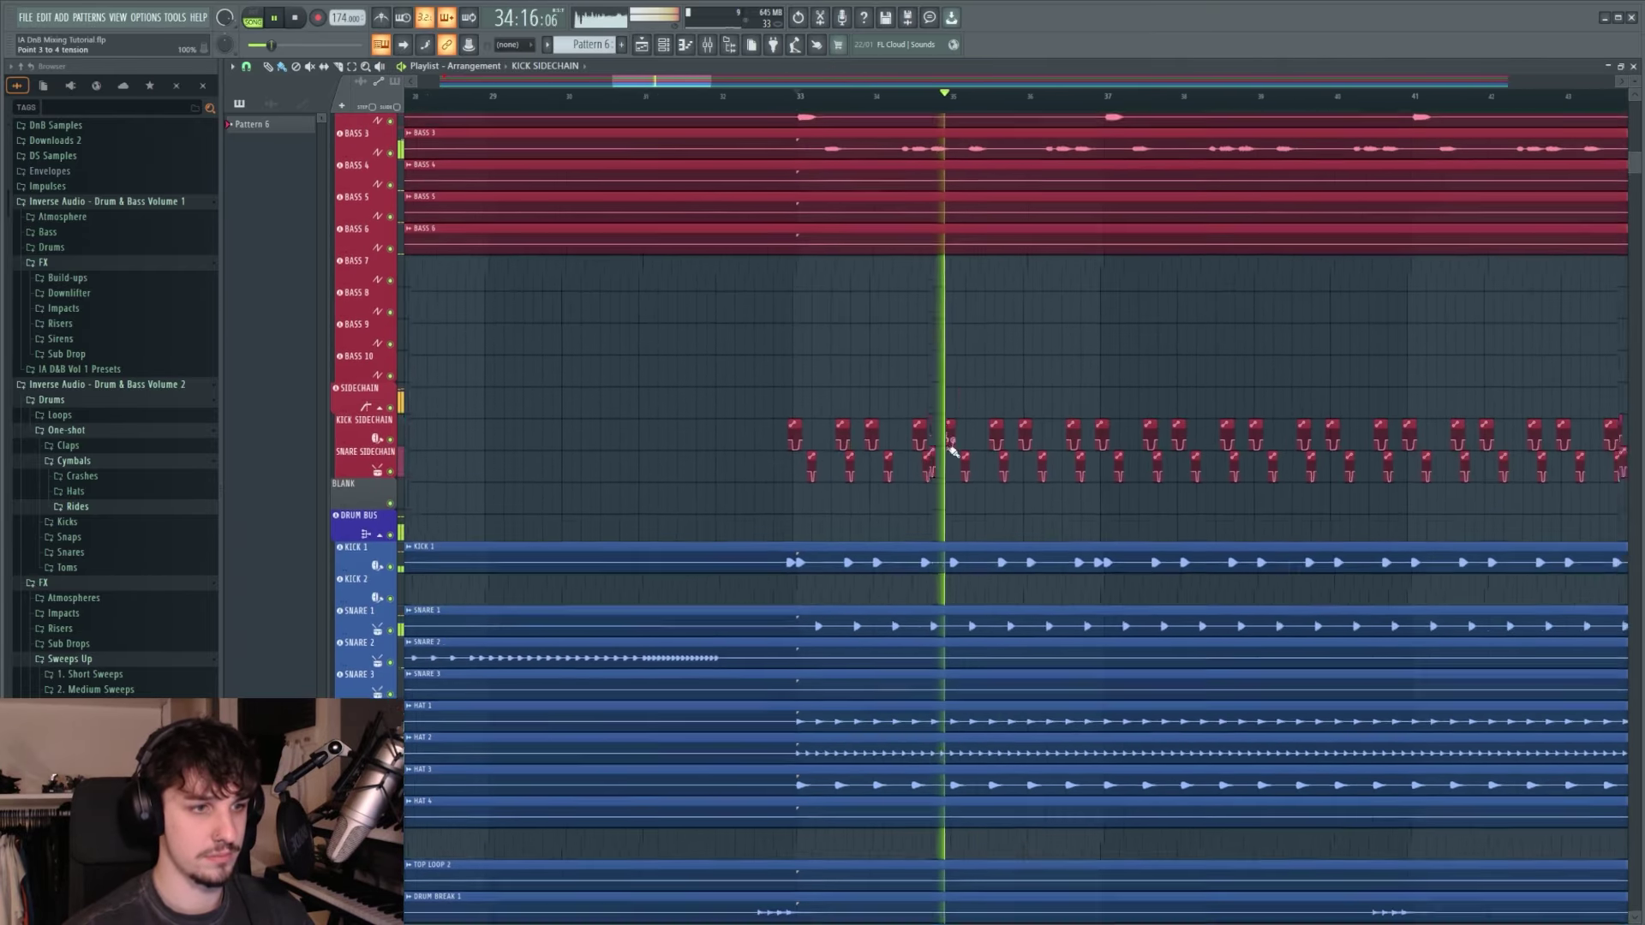
scroll(907, 301, up, 2)
click(707, 44)
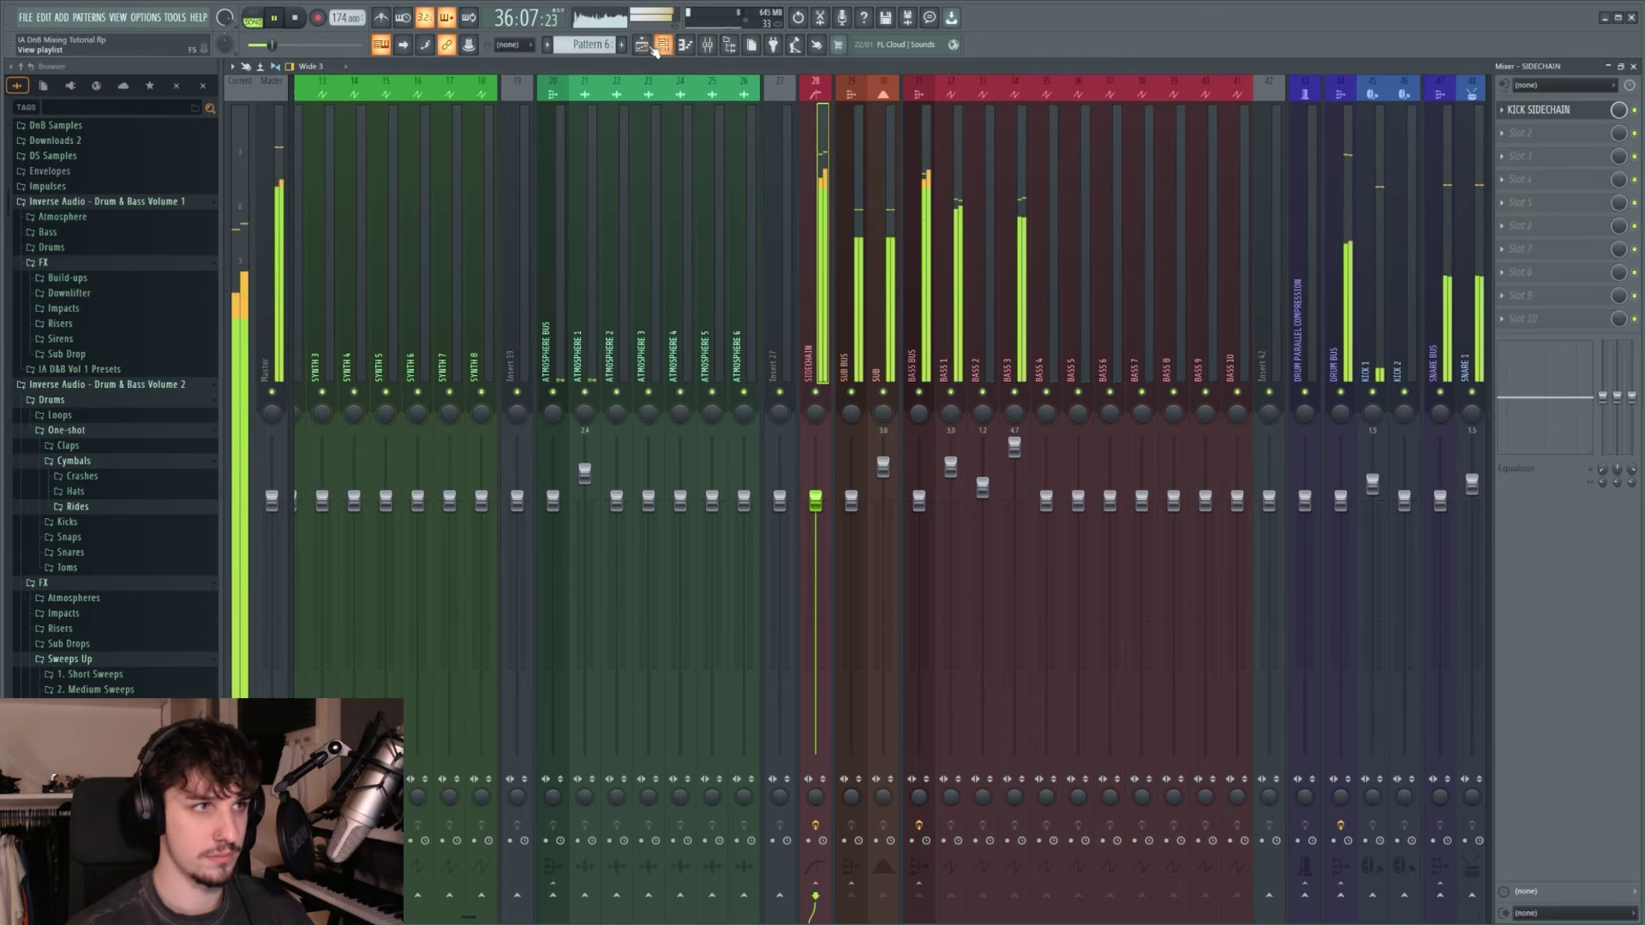
click(708, 43)
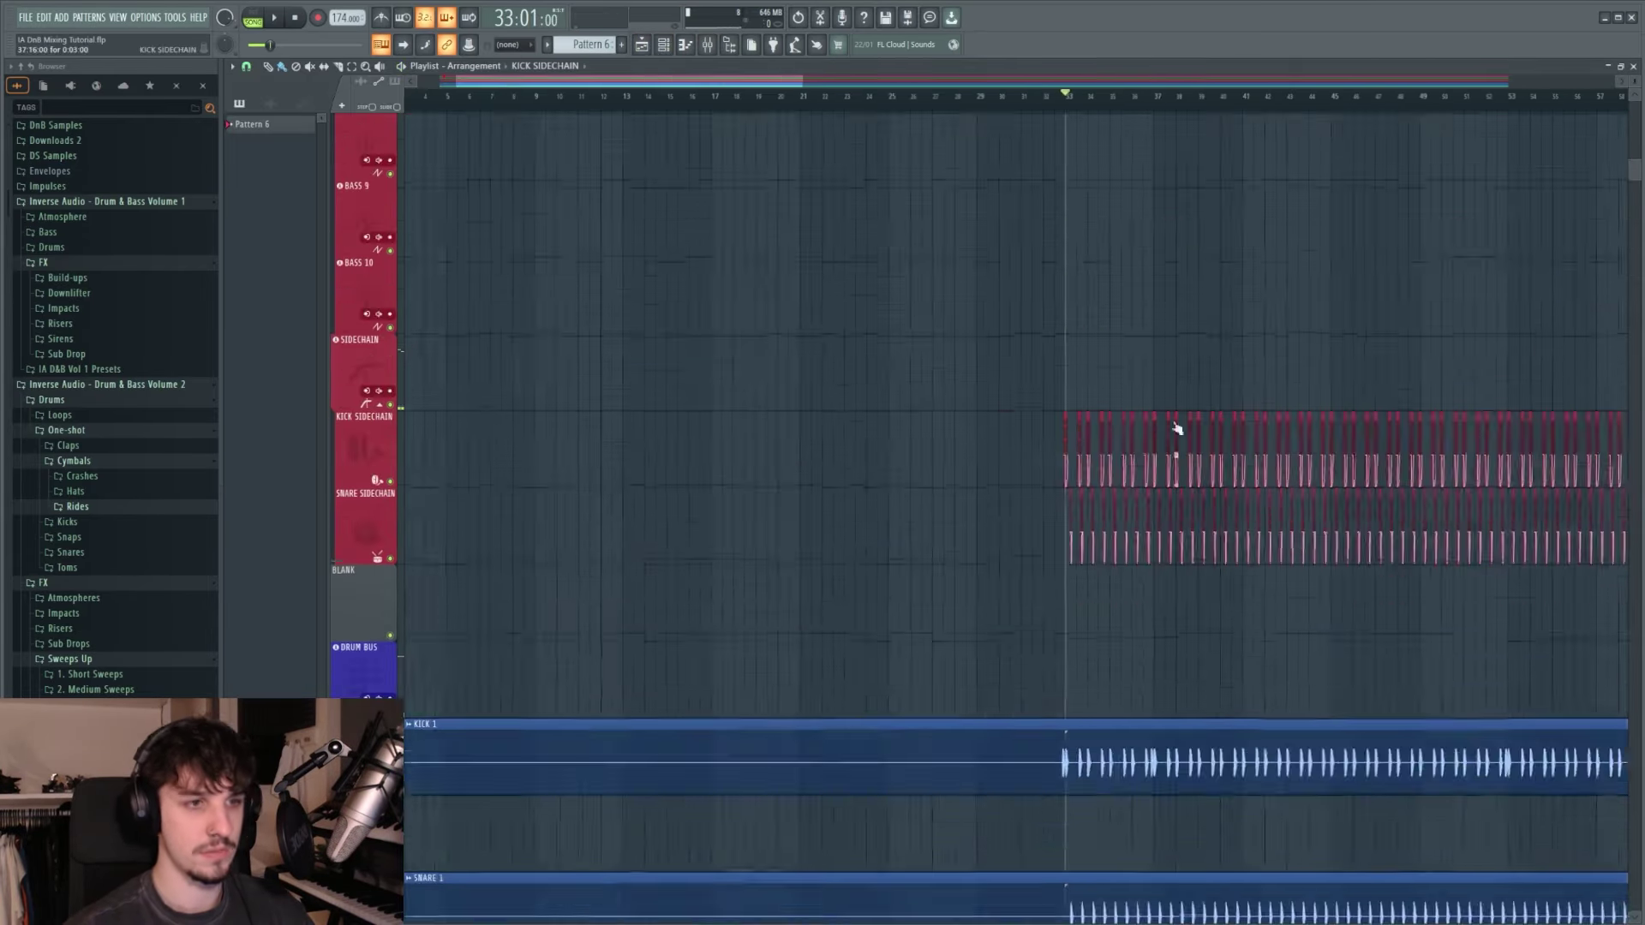
scroll(1177, 426, down, 4)
drag(1175, 420, 938, 467)
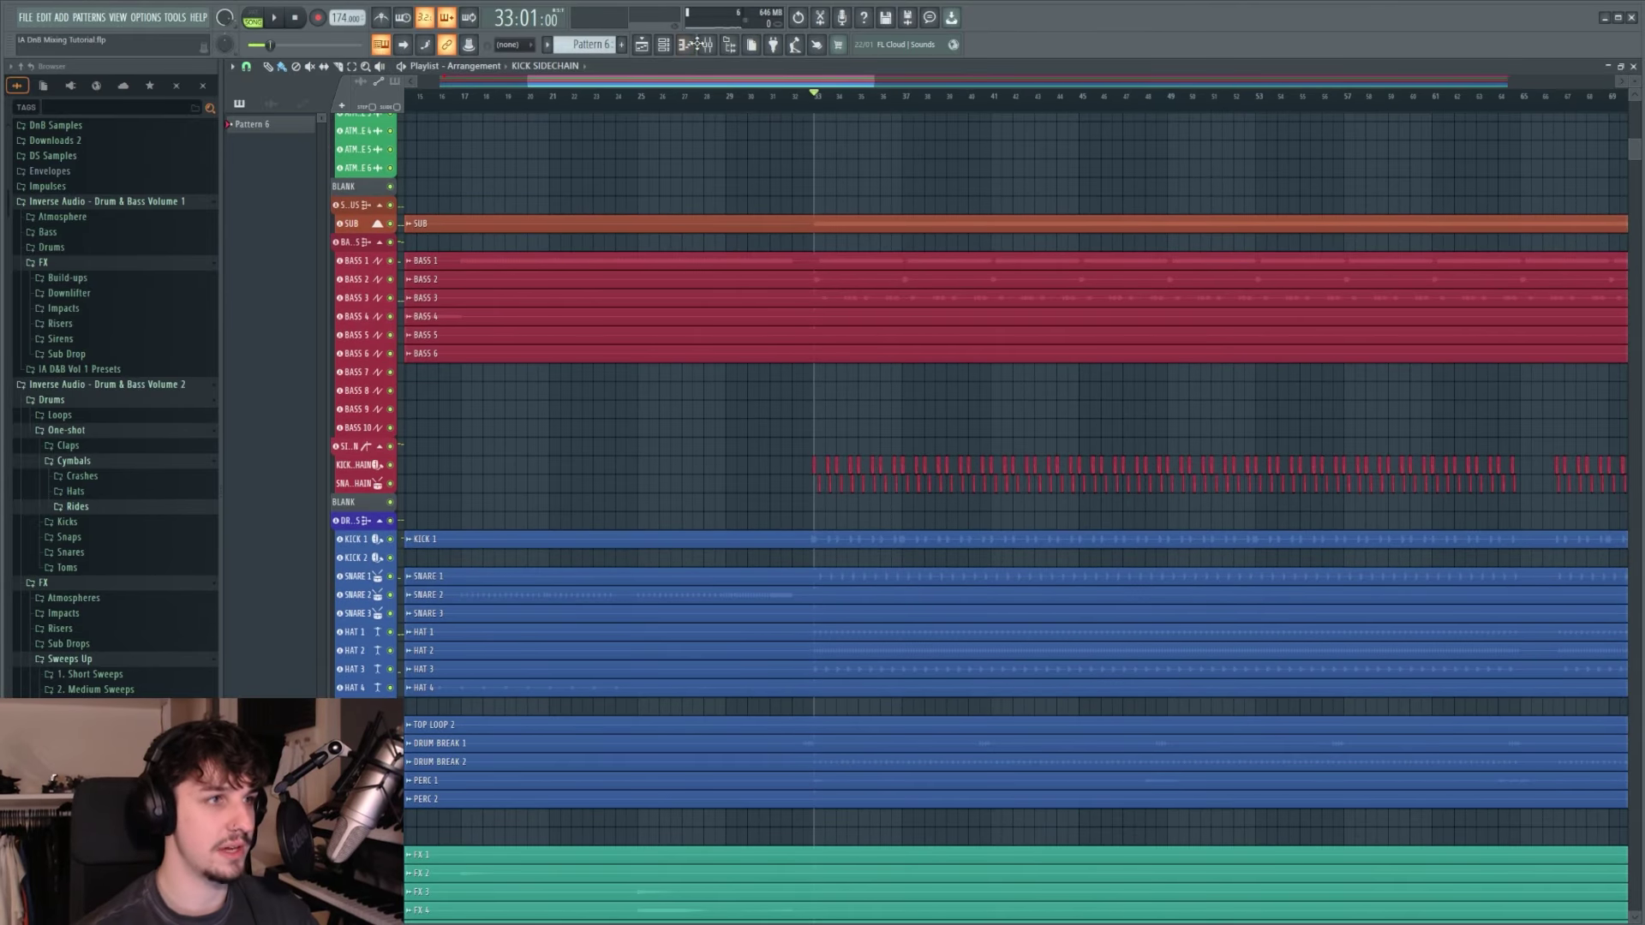
Step: Solo the BASS 2 track in the mixer
click(708, 44)
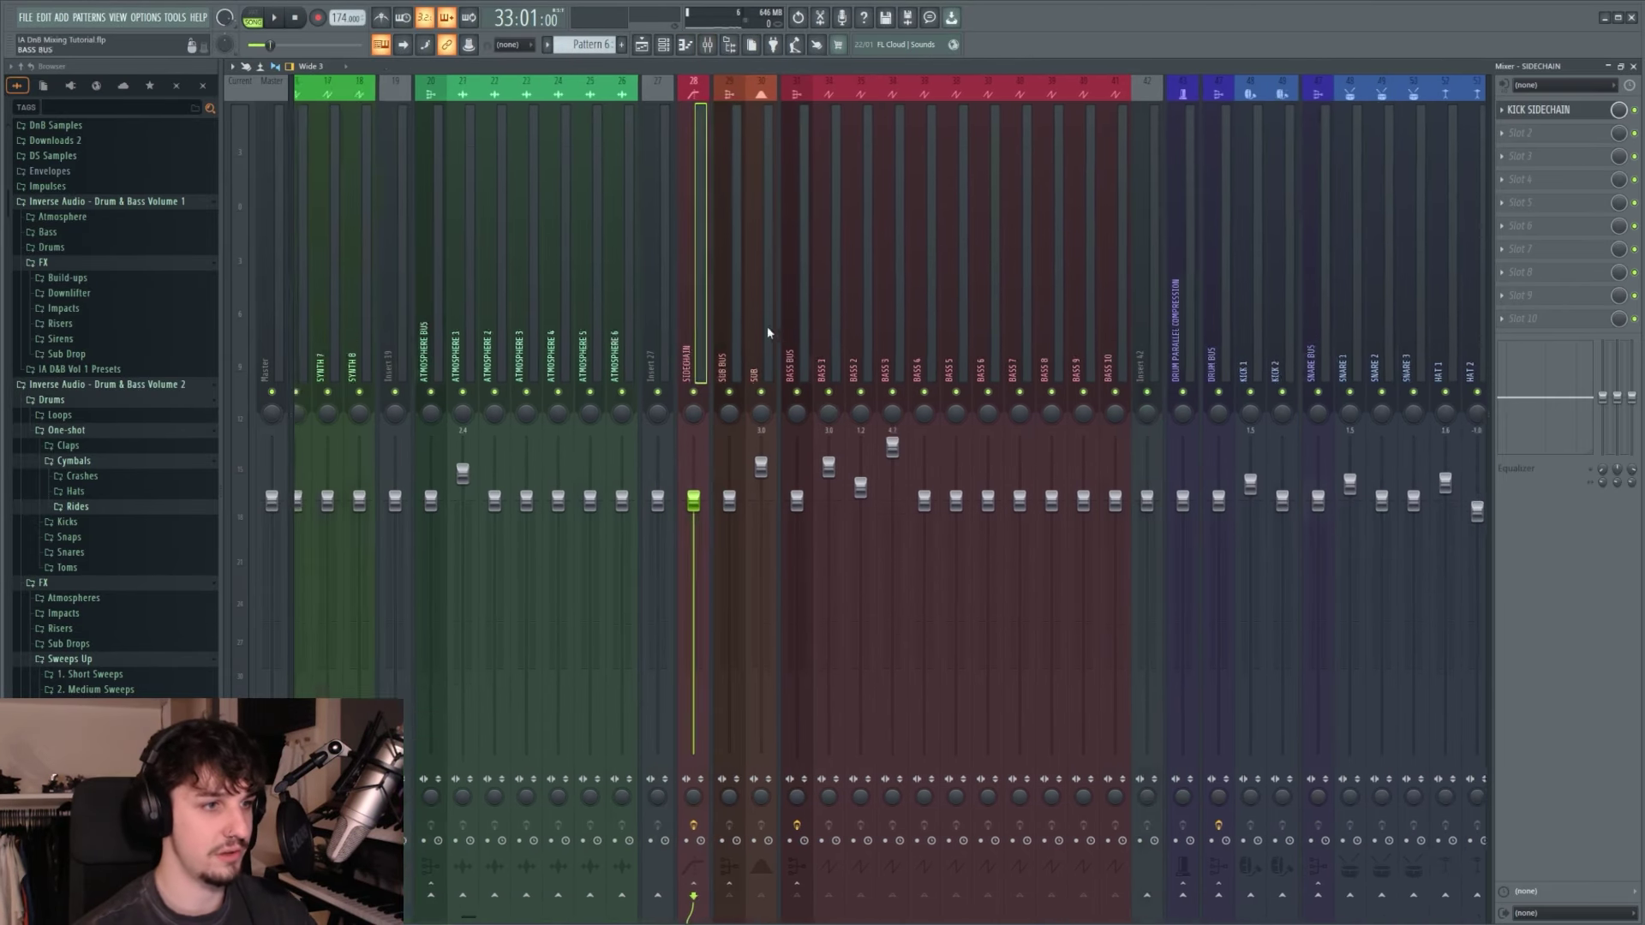
click(950, 363)
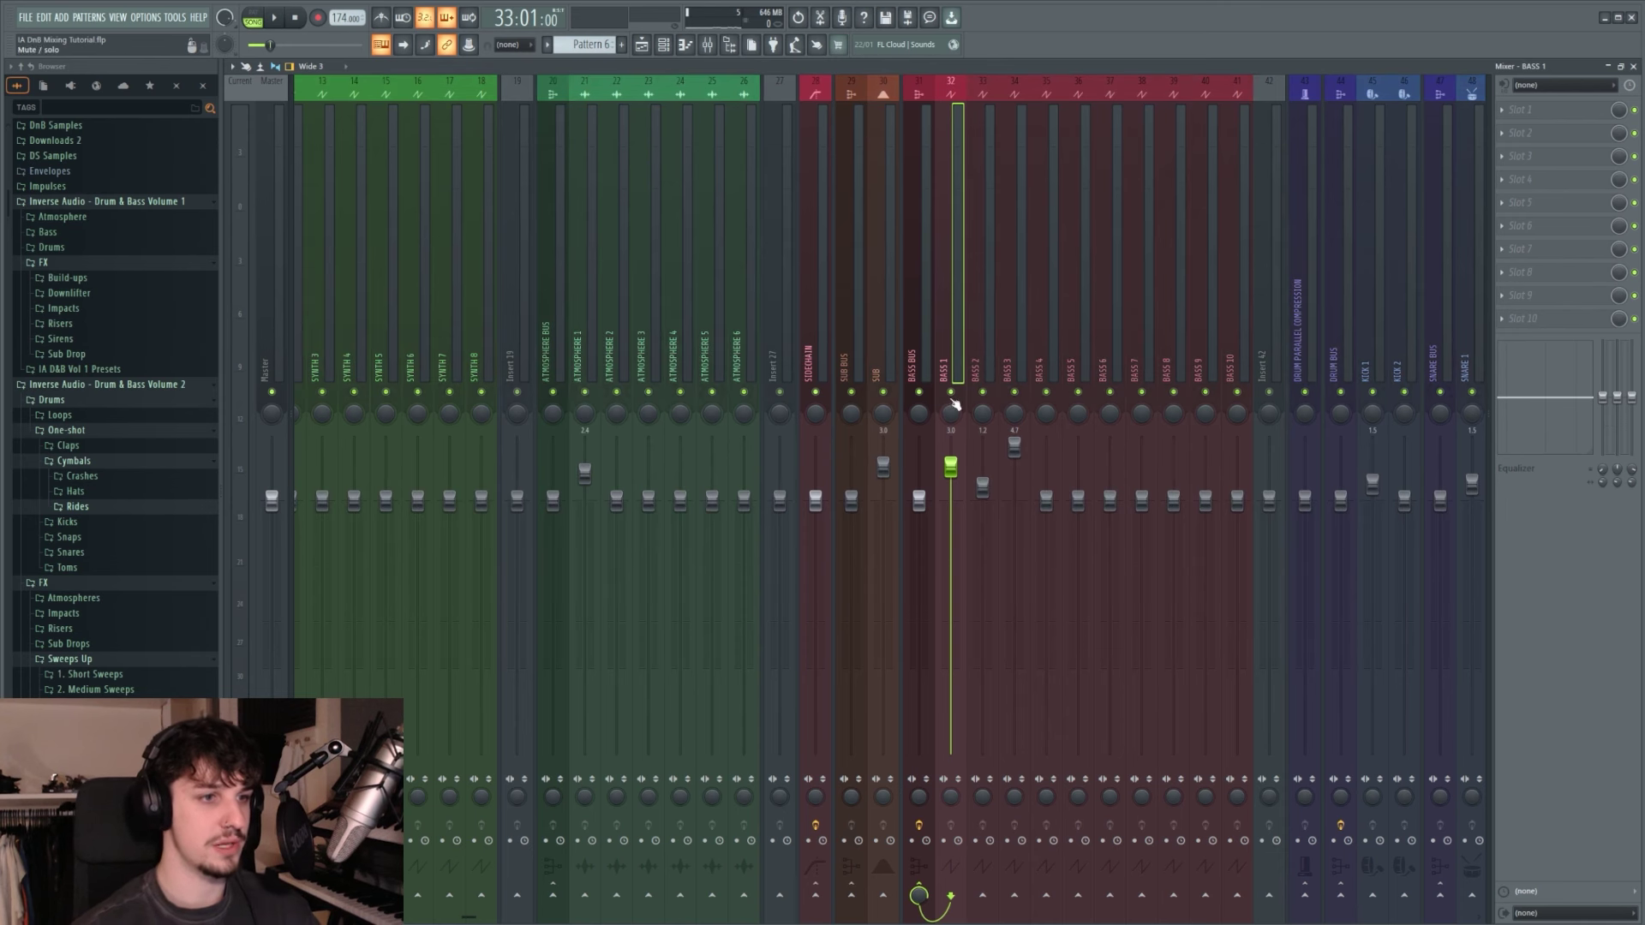
key(space)
click(985, 392)
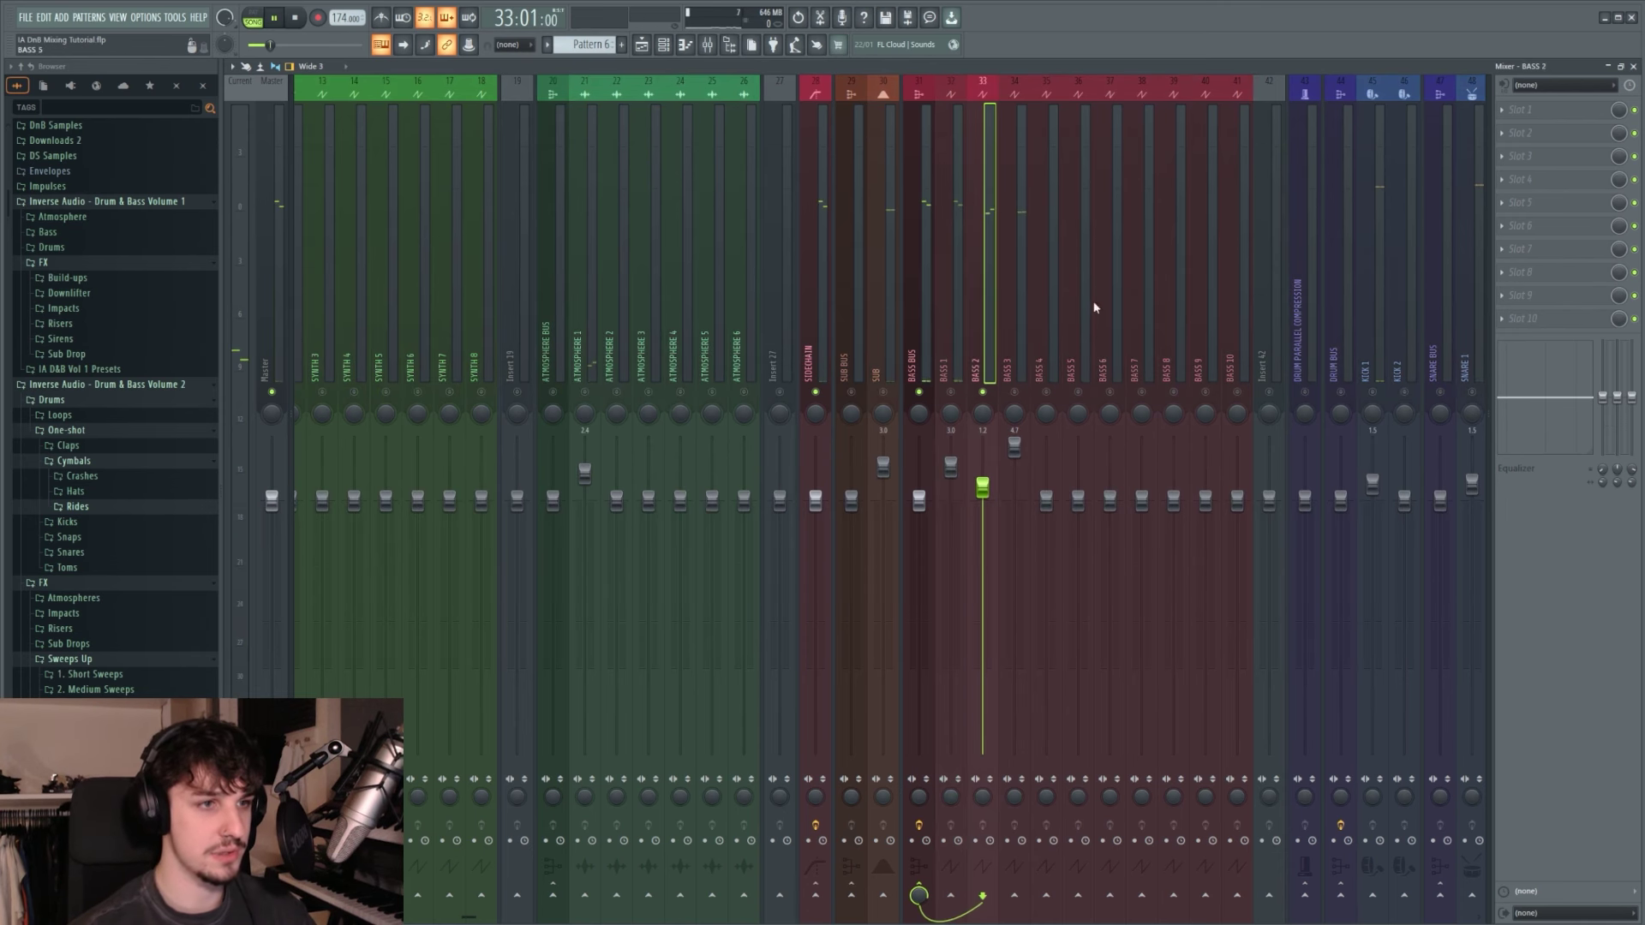
Step: Load Decapitator into the first effect slot of BASS 2
click(1516, 110)
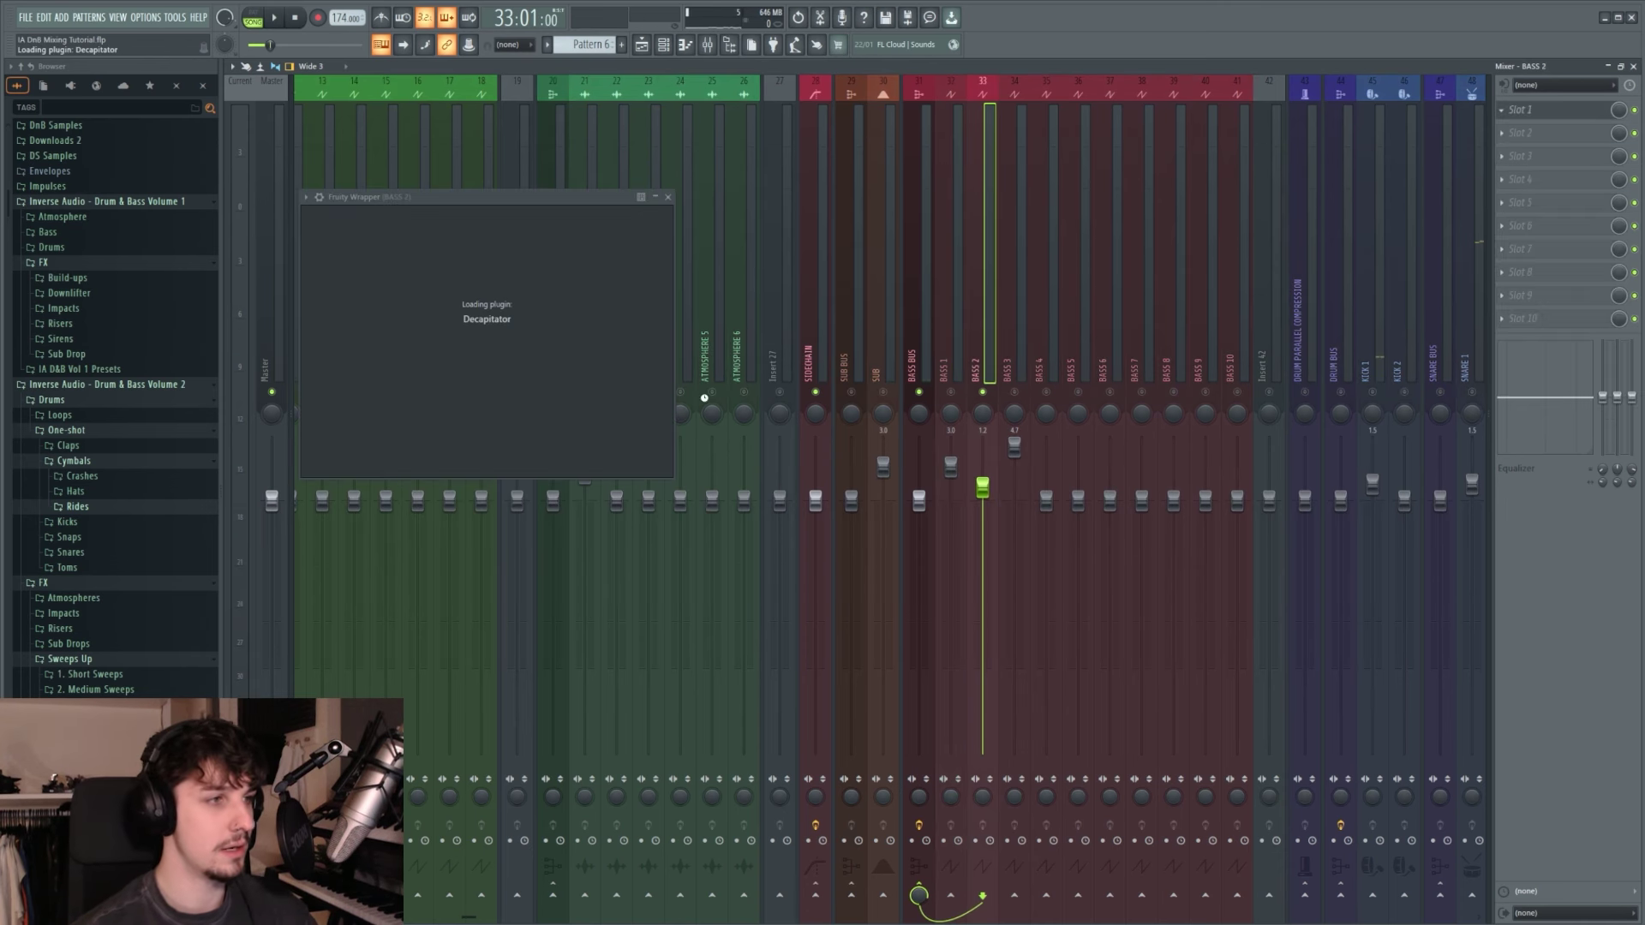
drag(515, 198, 667, 398)
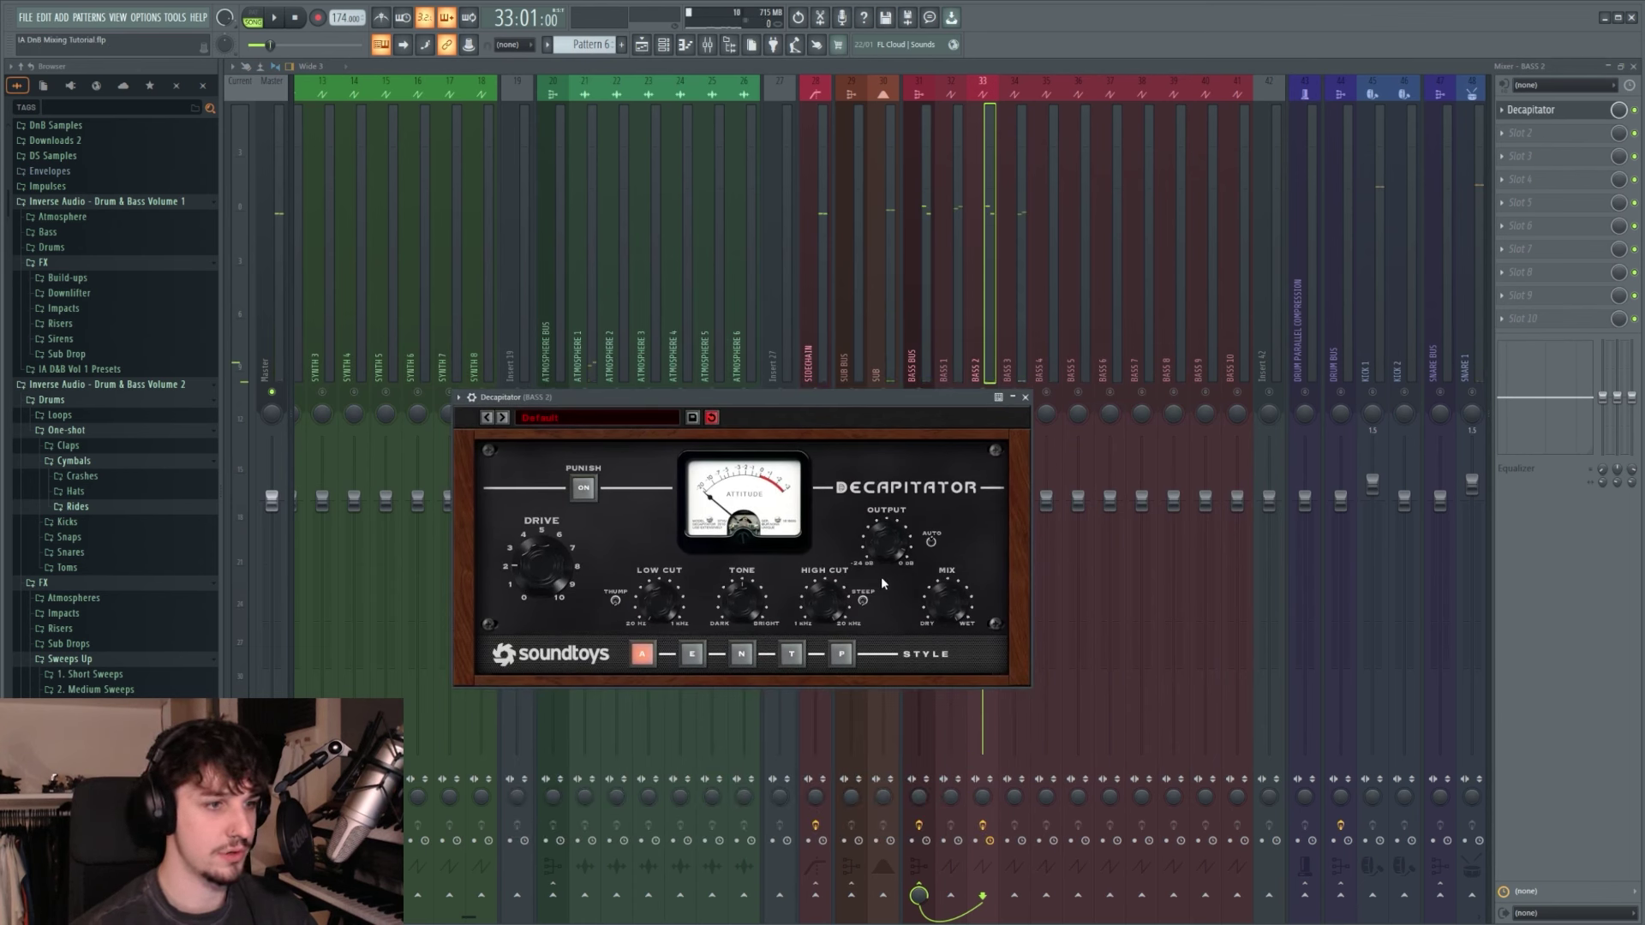
click(1527, 113)
Step: Load Rift after Decapitator on BASS 2 and set both its positive and negative shapes to the Harmonic wavefold
click(1533, 137)
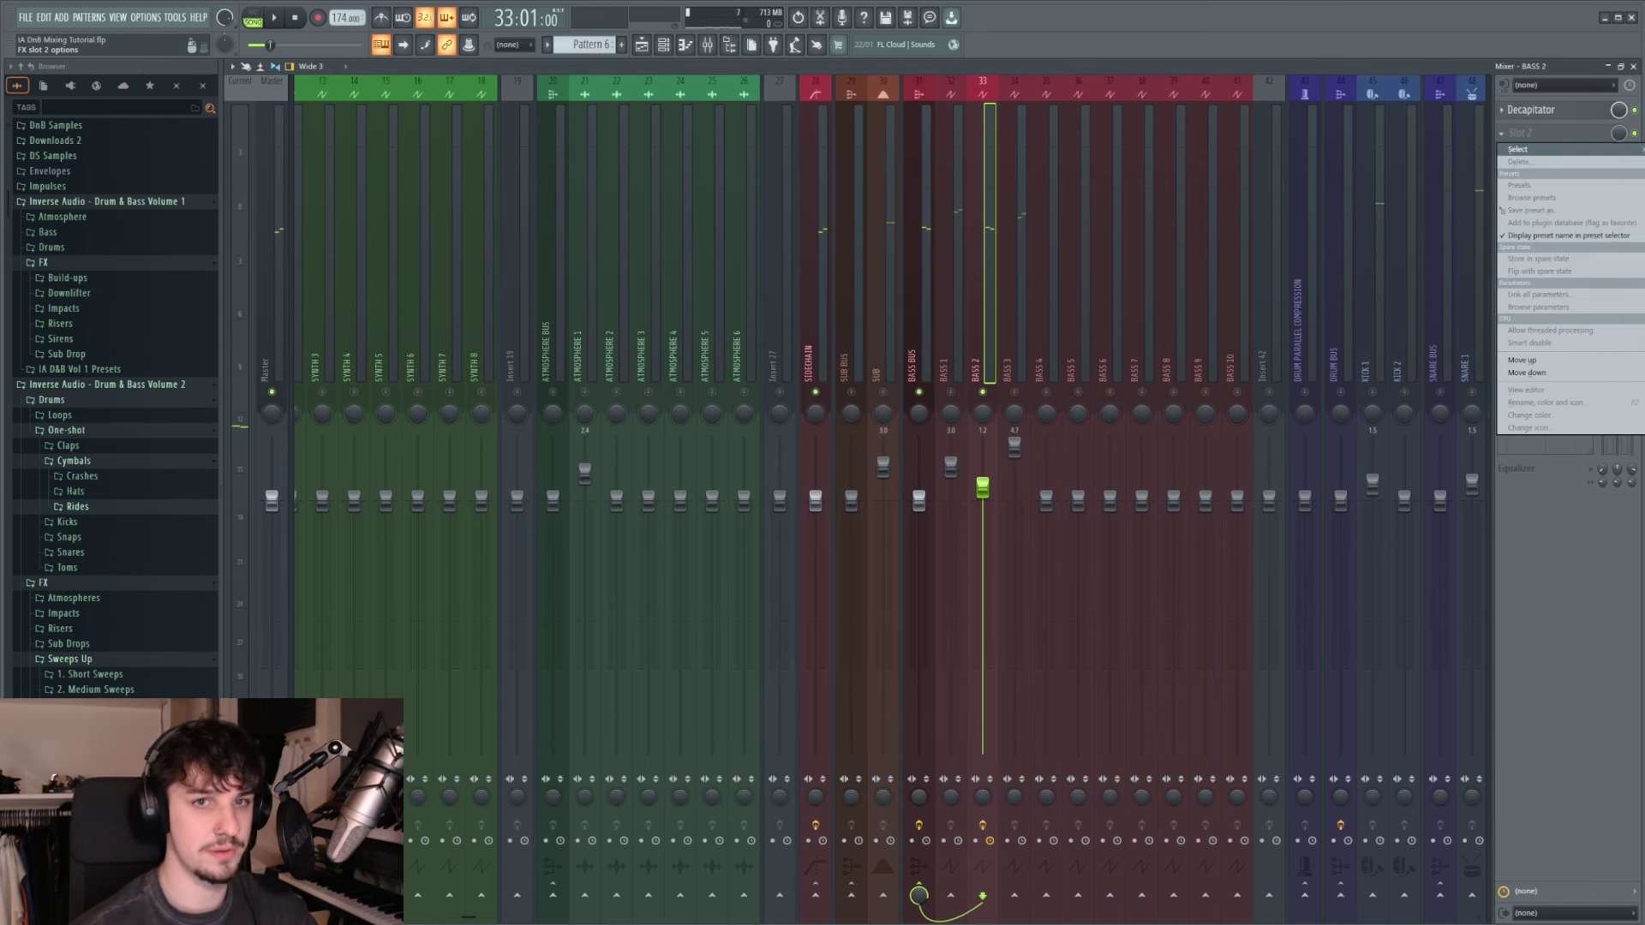
click(1542, 250)
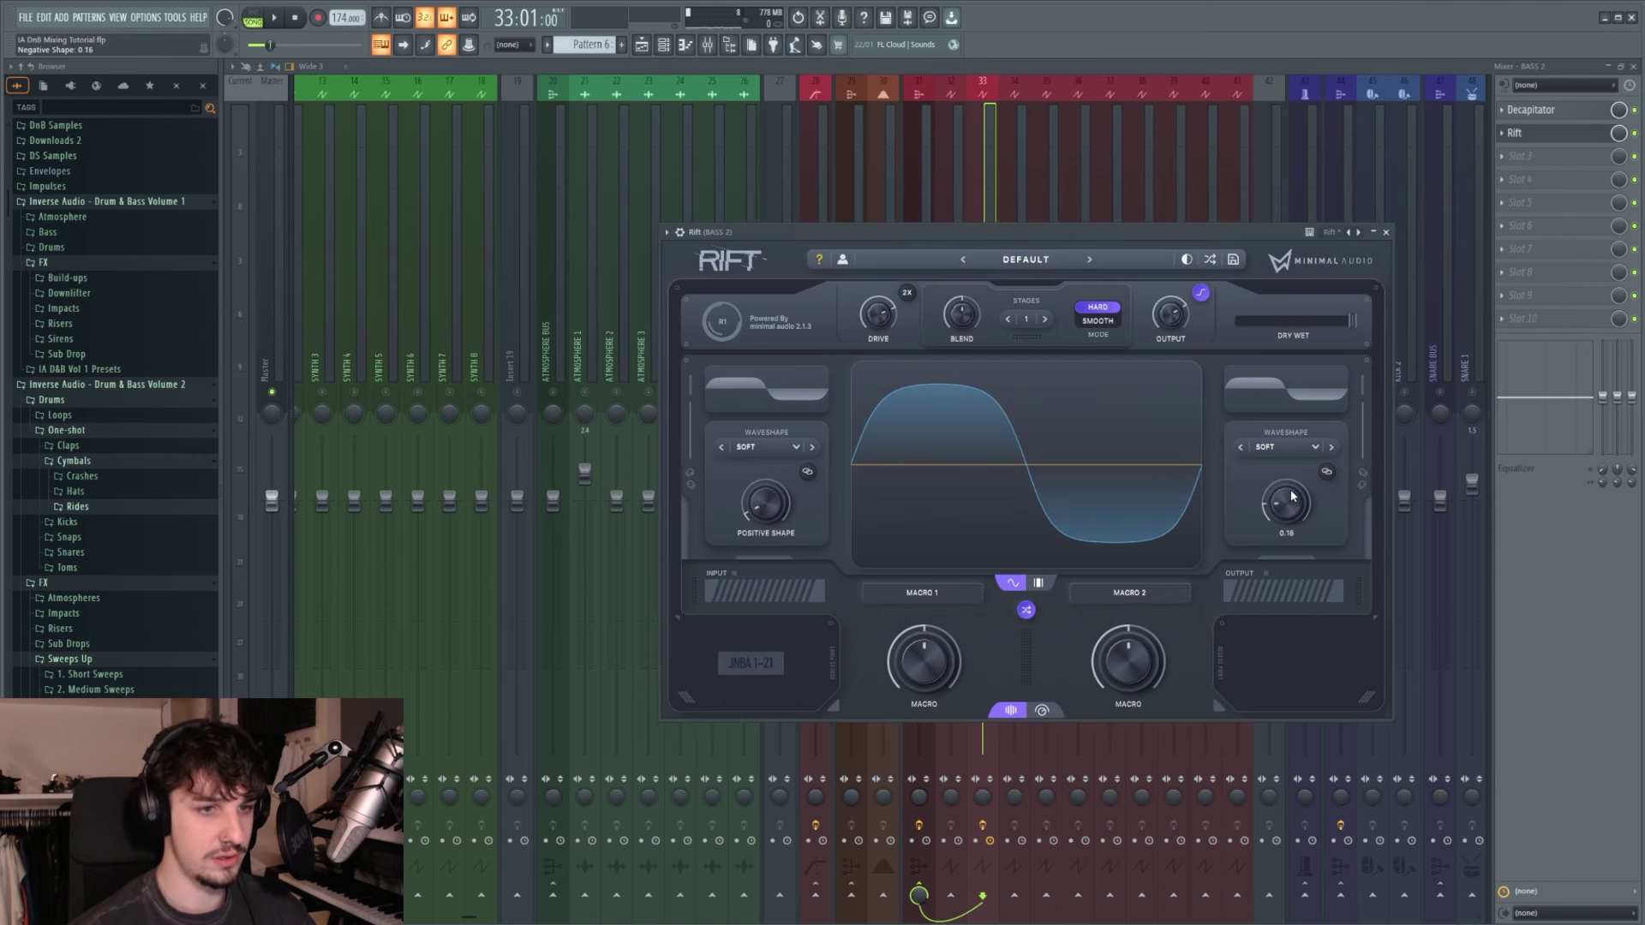
click(767, 445)
mouse_move(793, 486)
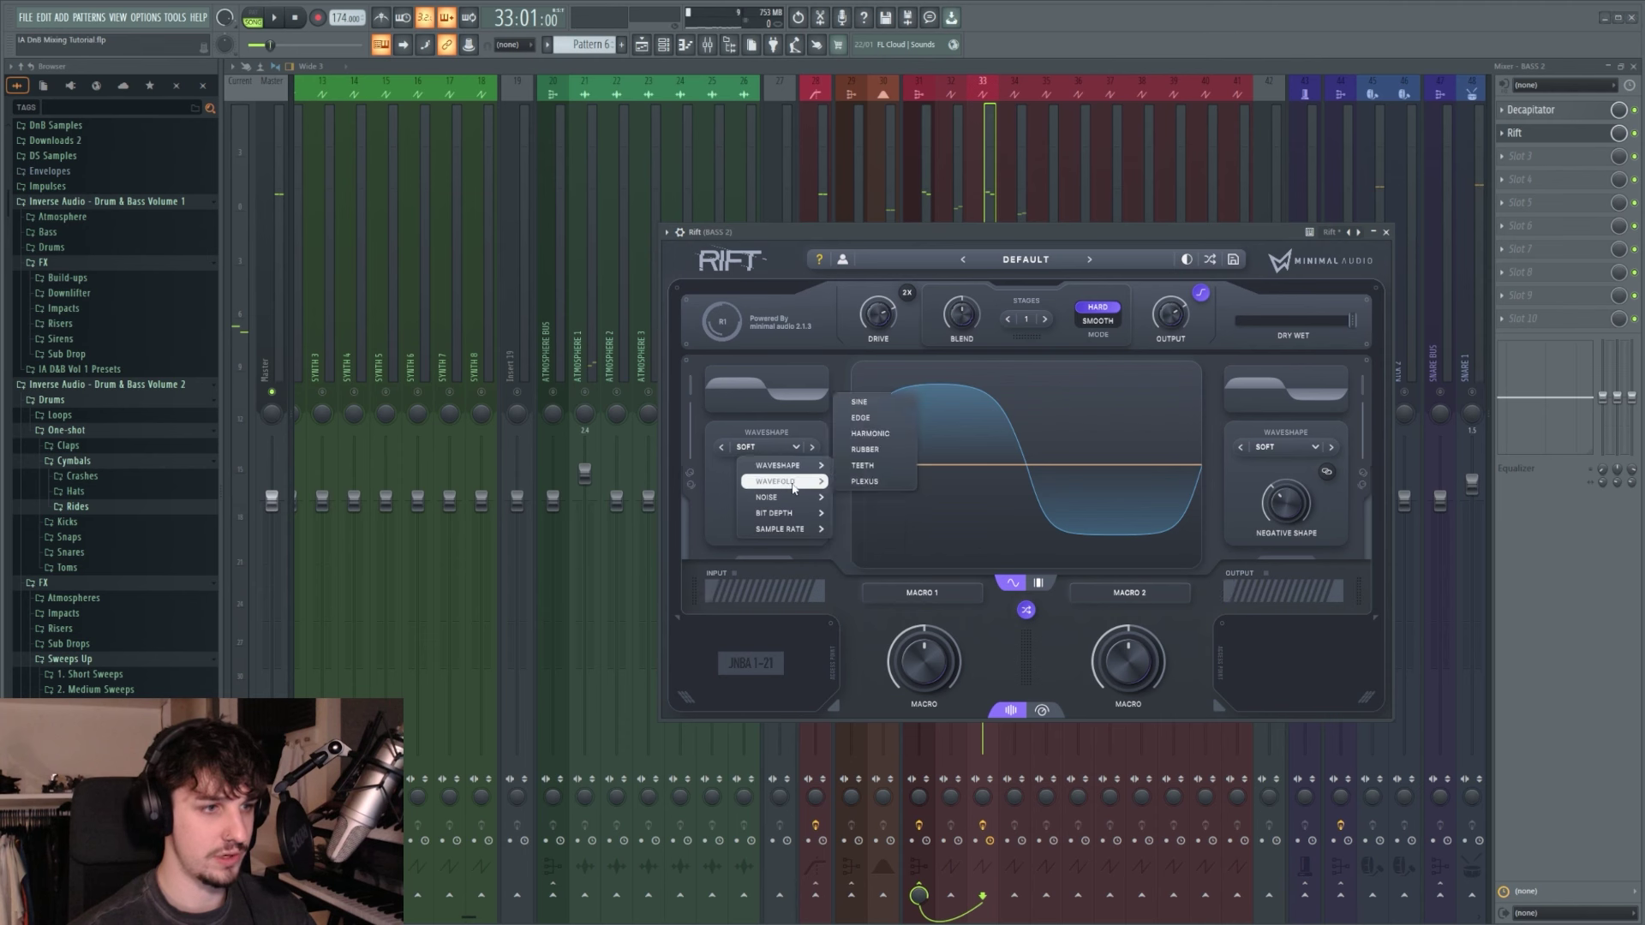
click(870, 434)
click(1285, 446)
mouse_move(1308, 485)
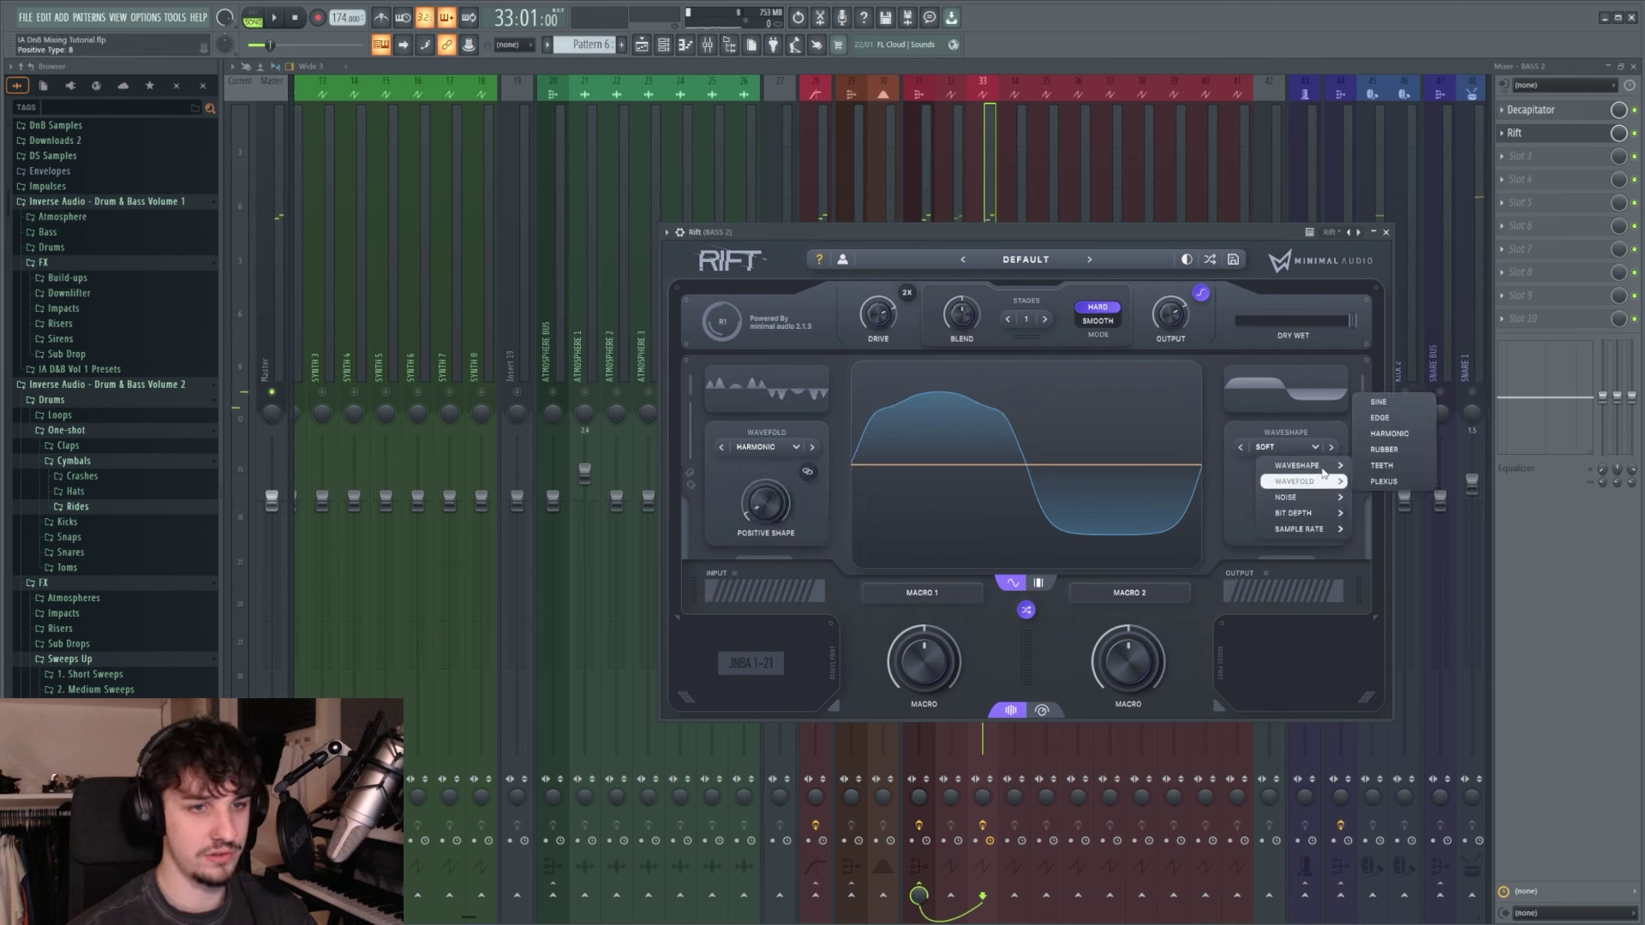
click(1392, 435)
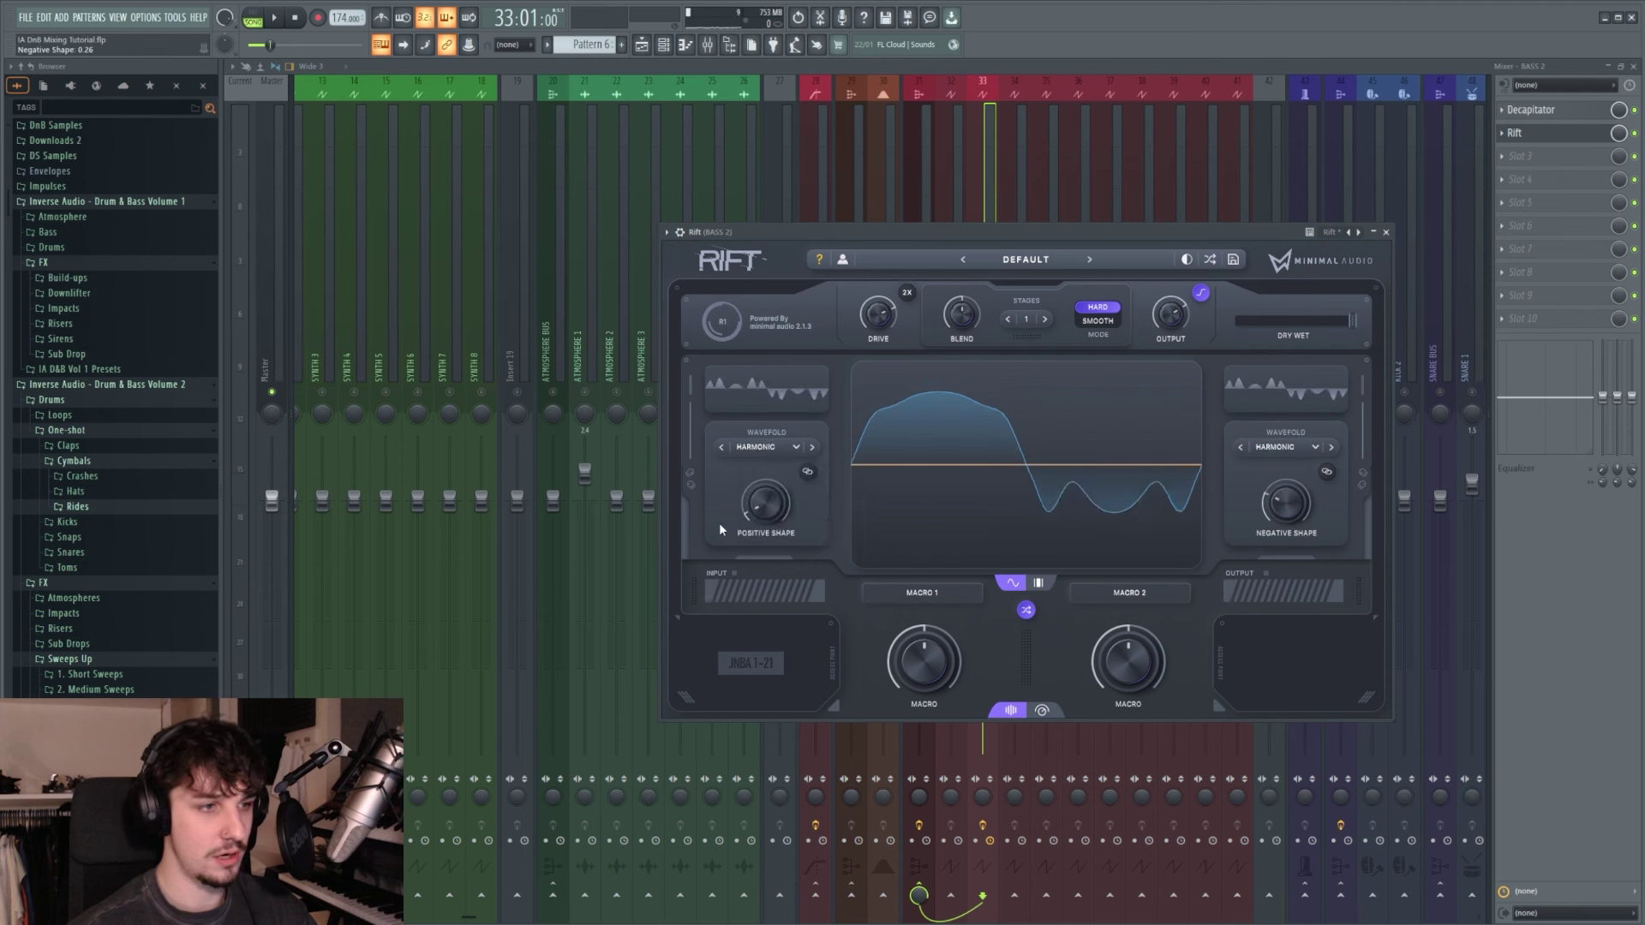
Step: Raise Rift's drive to about 7.1 and play the soloed BASS 2 to hear the distortion
mouse_move(897, 315)
mouse_down()
mouse_move(896, 283)
mouse_move(892, 333)
mouse_up()
key(space)
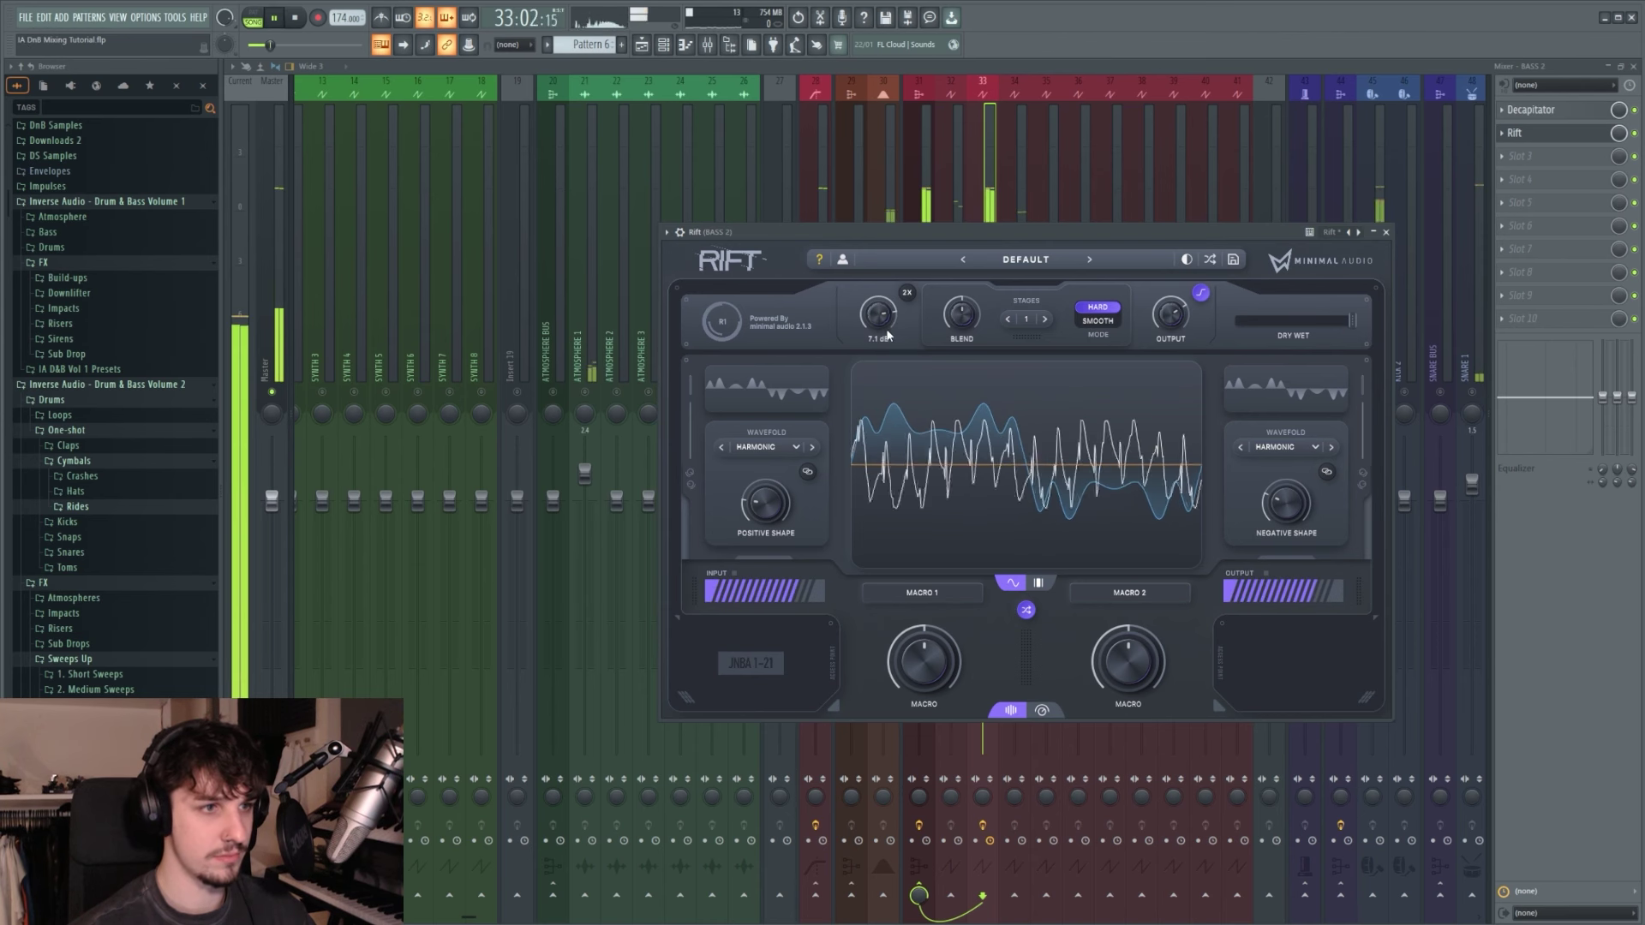
key(space)
click(1387, 232)
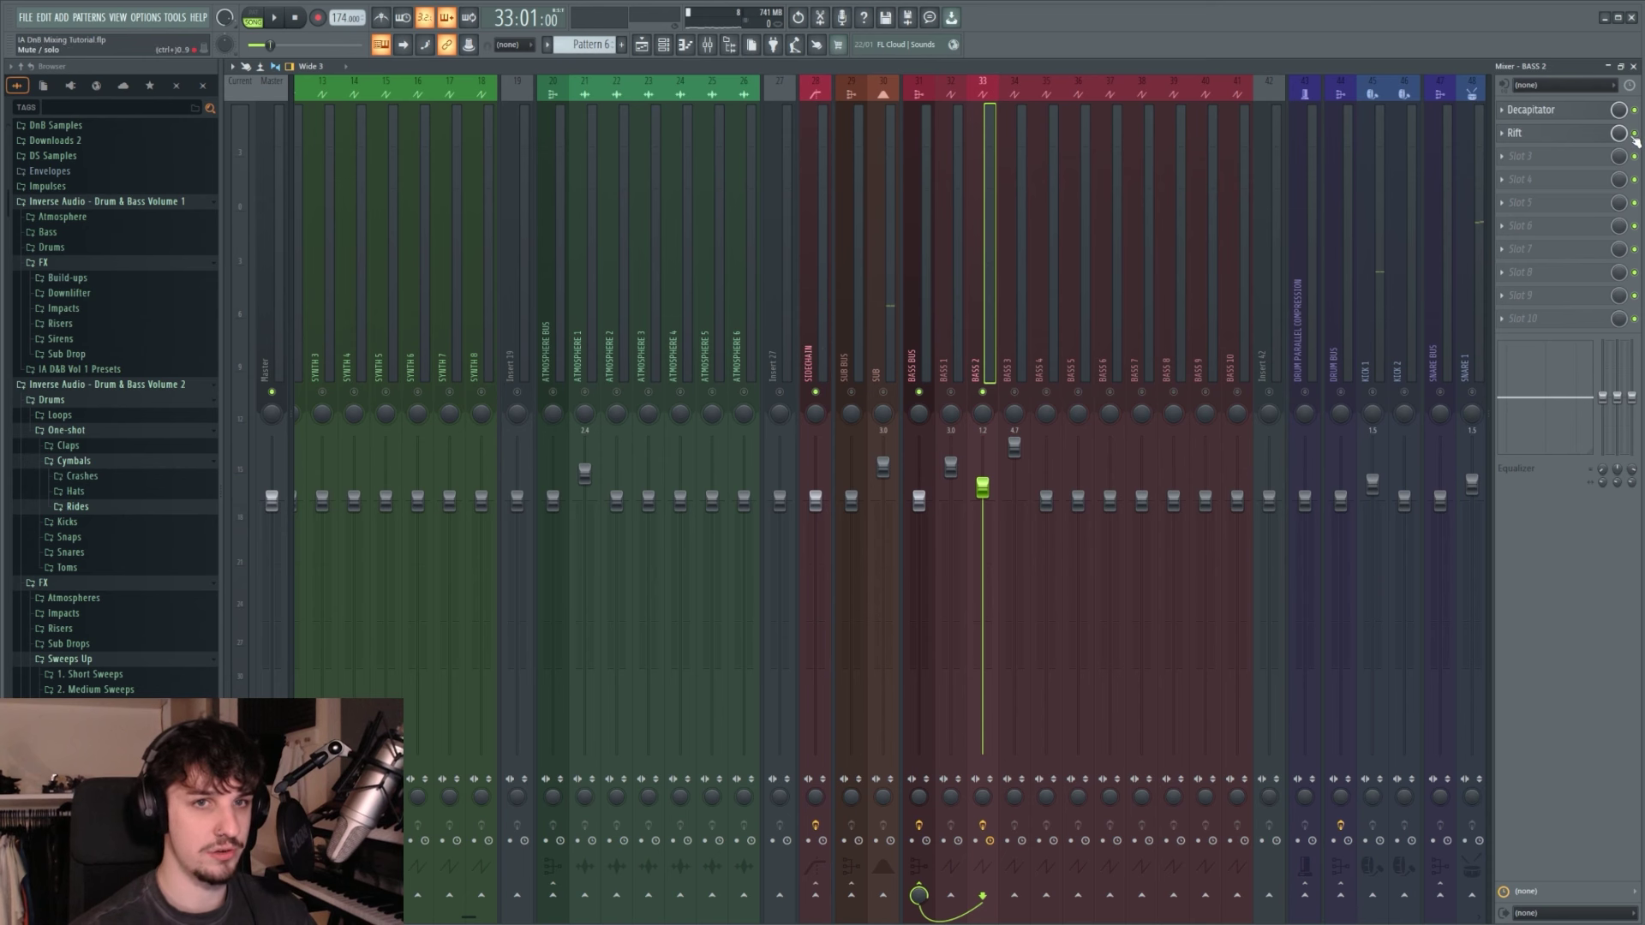
key(space)
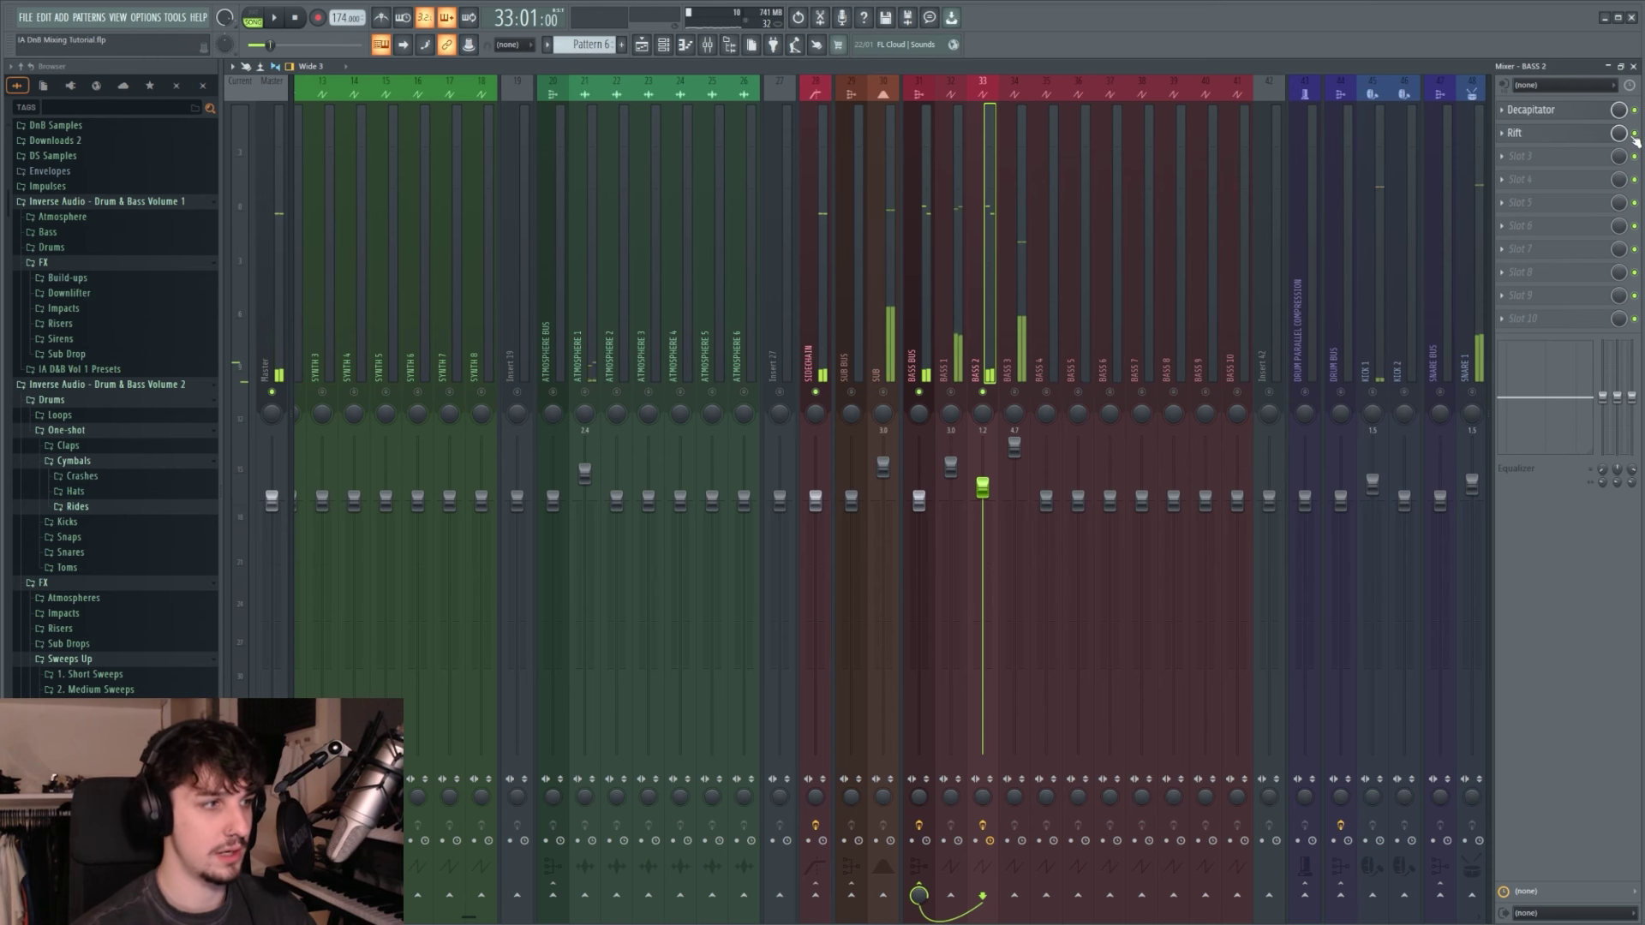
key(space)
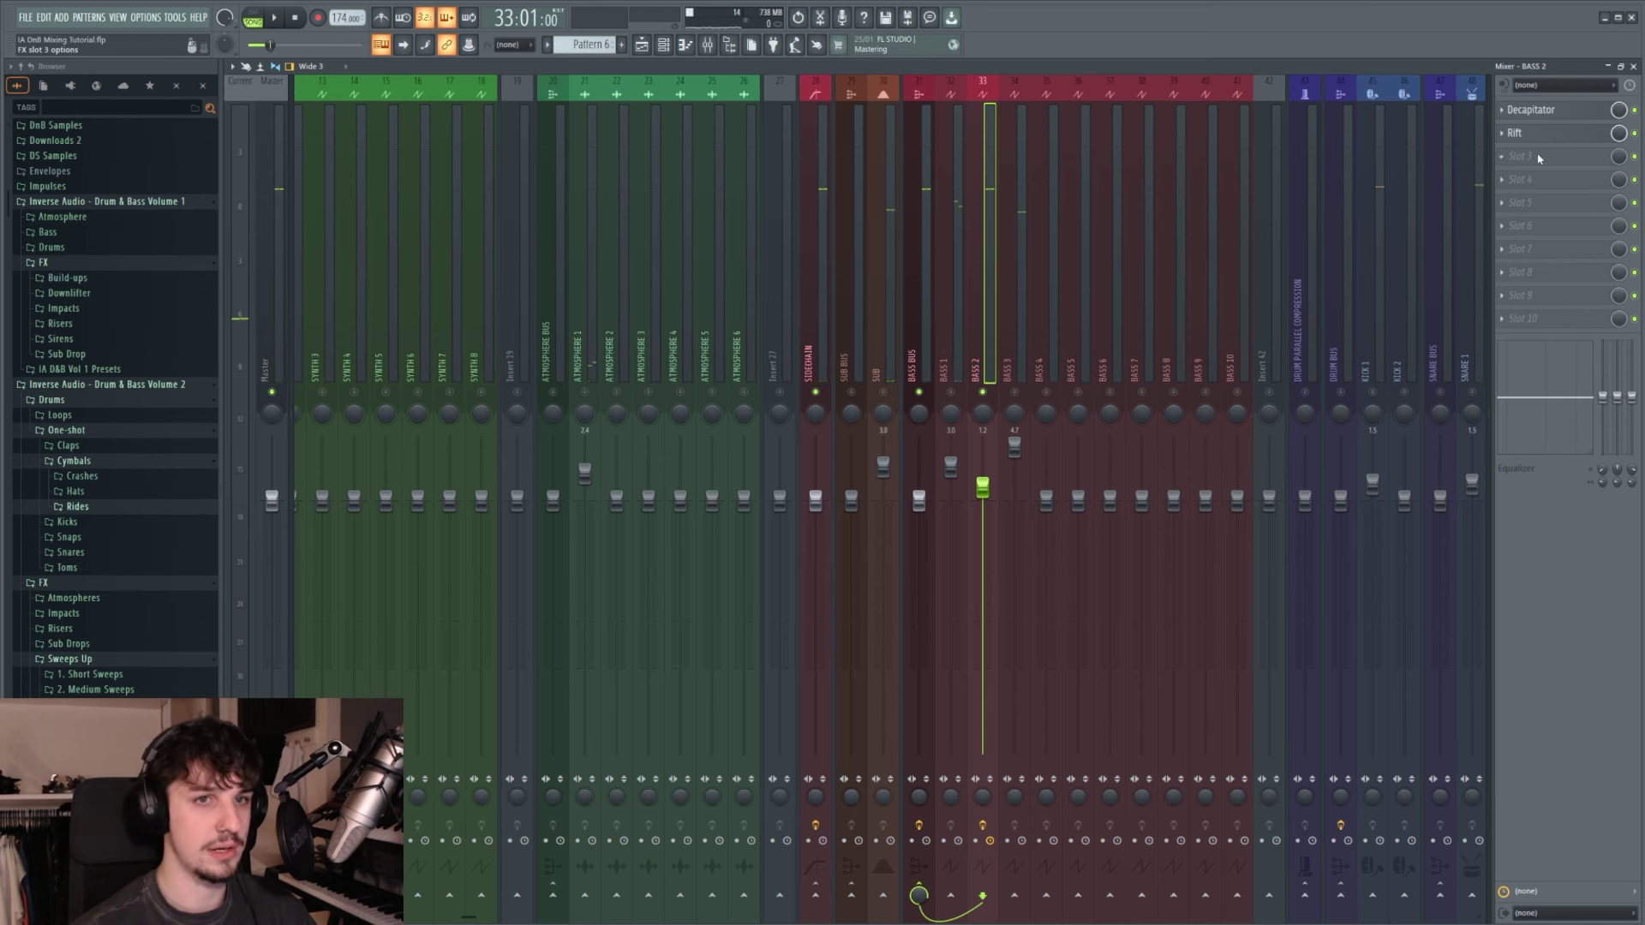
Step: Add OTT at 22% depth in the third effect slot of BASS 2 and return the track's fader to its default level
click(1539, 158)
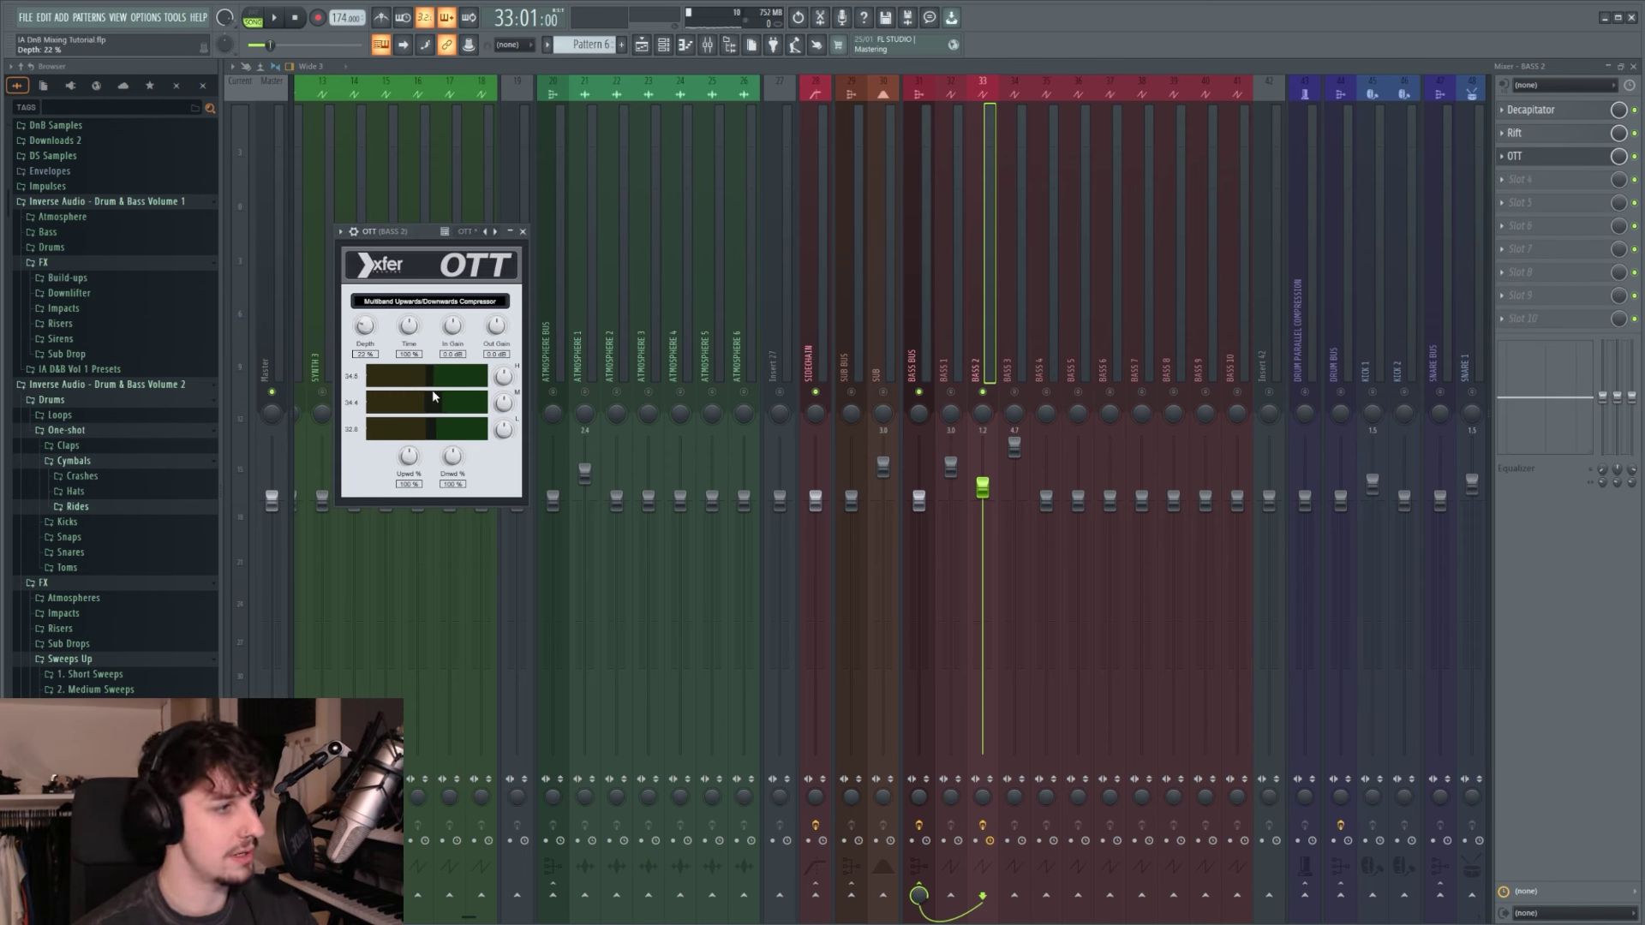
key(space)
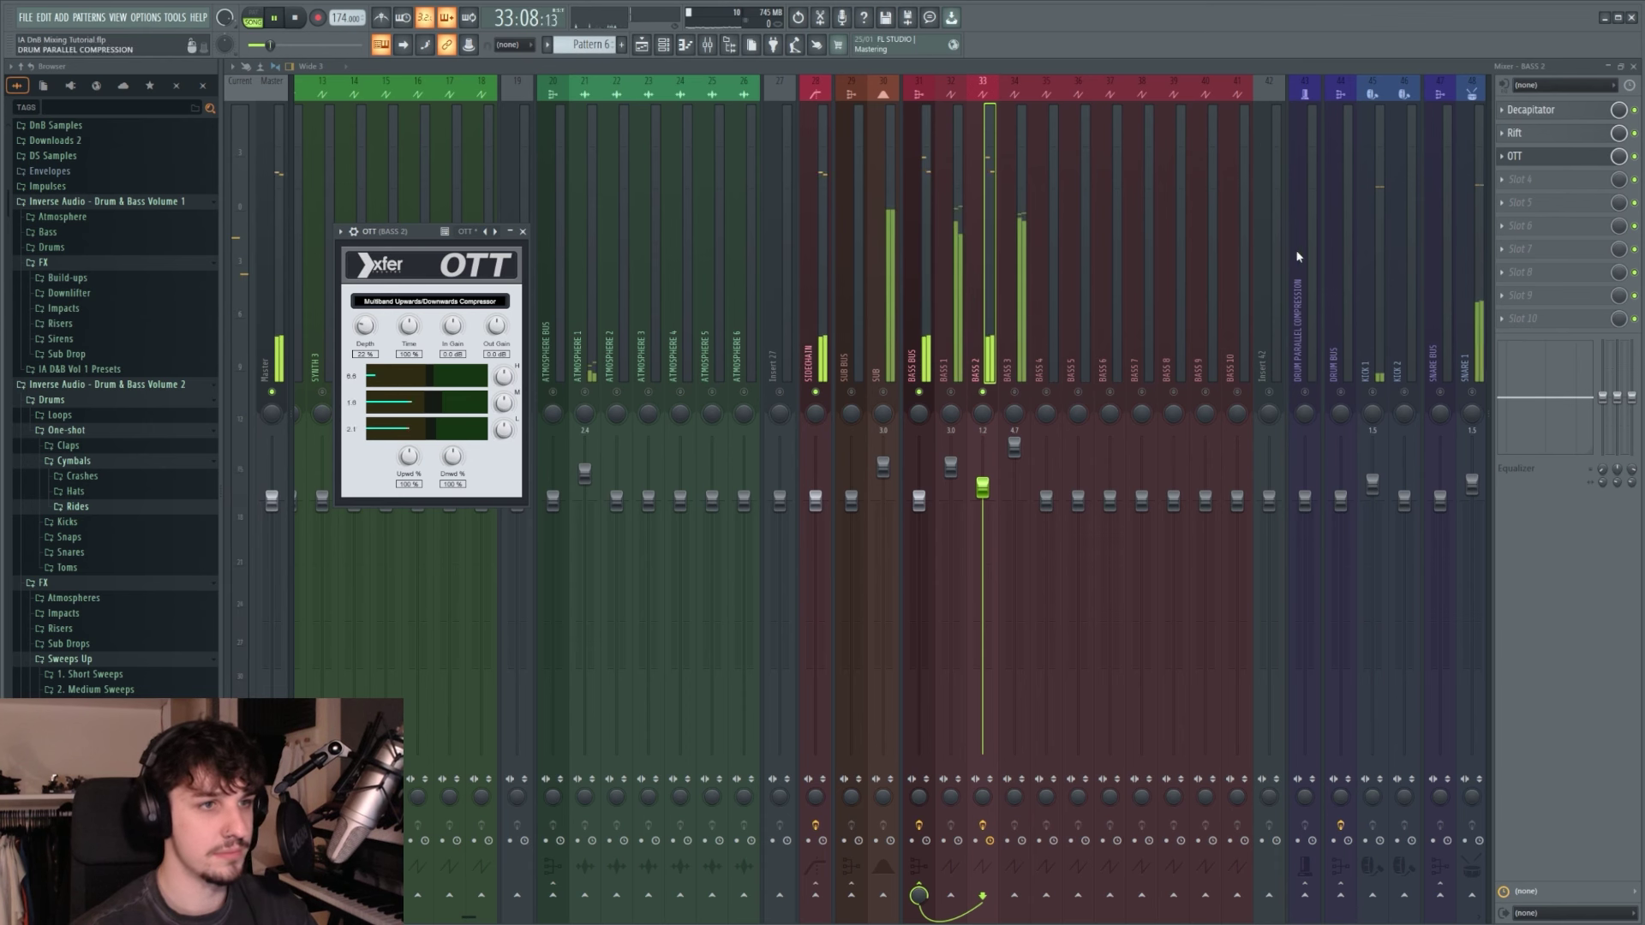
click(1583, 159)
key(space)
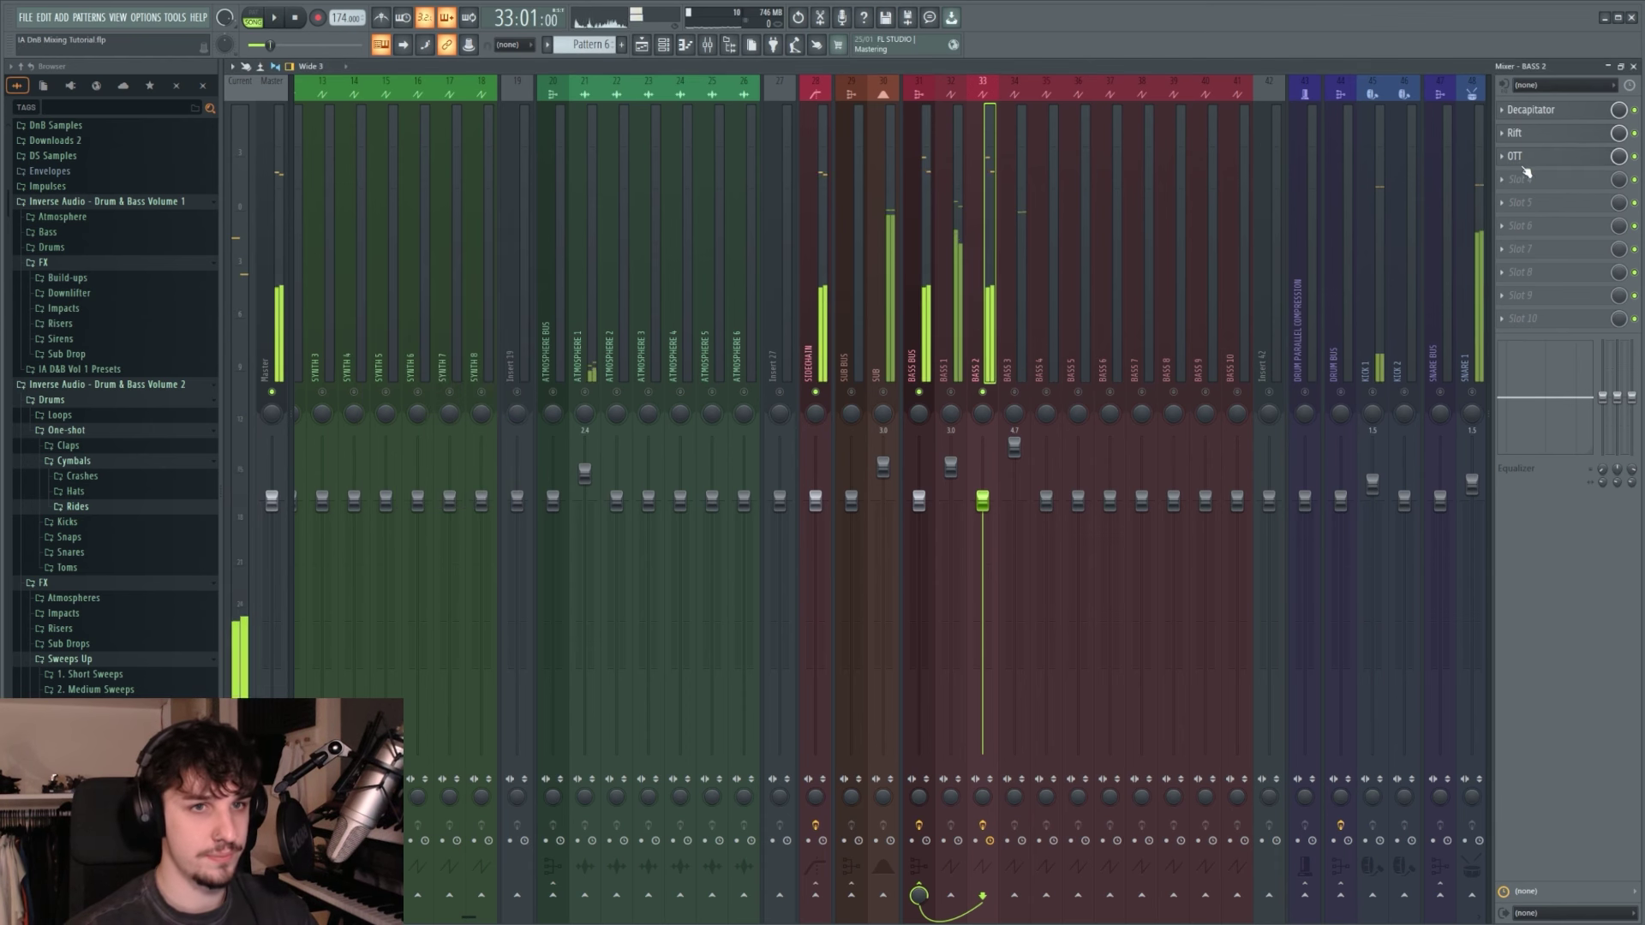
key(space)
Step: Add Wider in the fourth effect slot of BASS 2, set its width to 22%, and play the soloed bass
click(1502, 179)
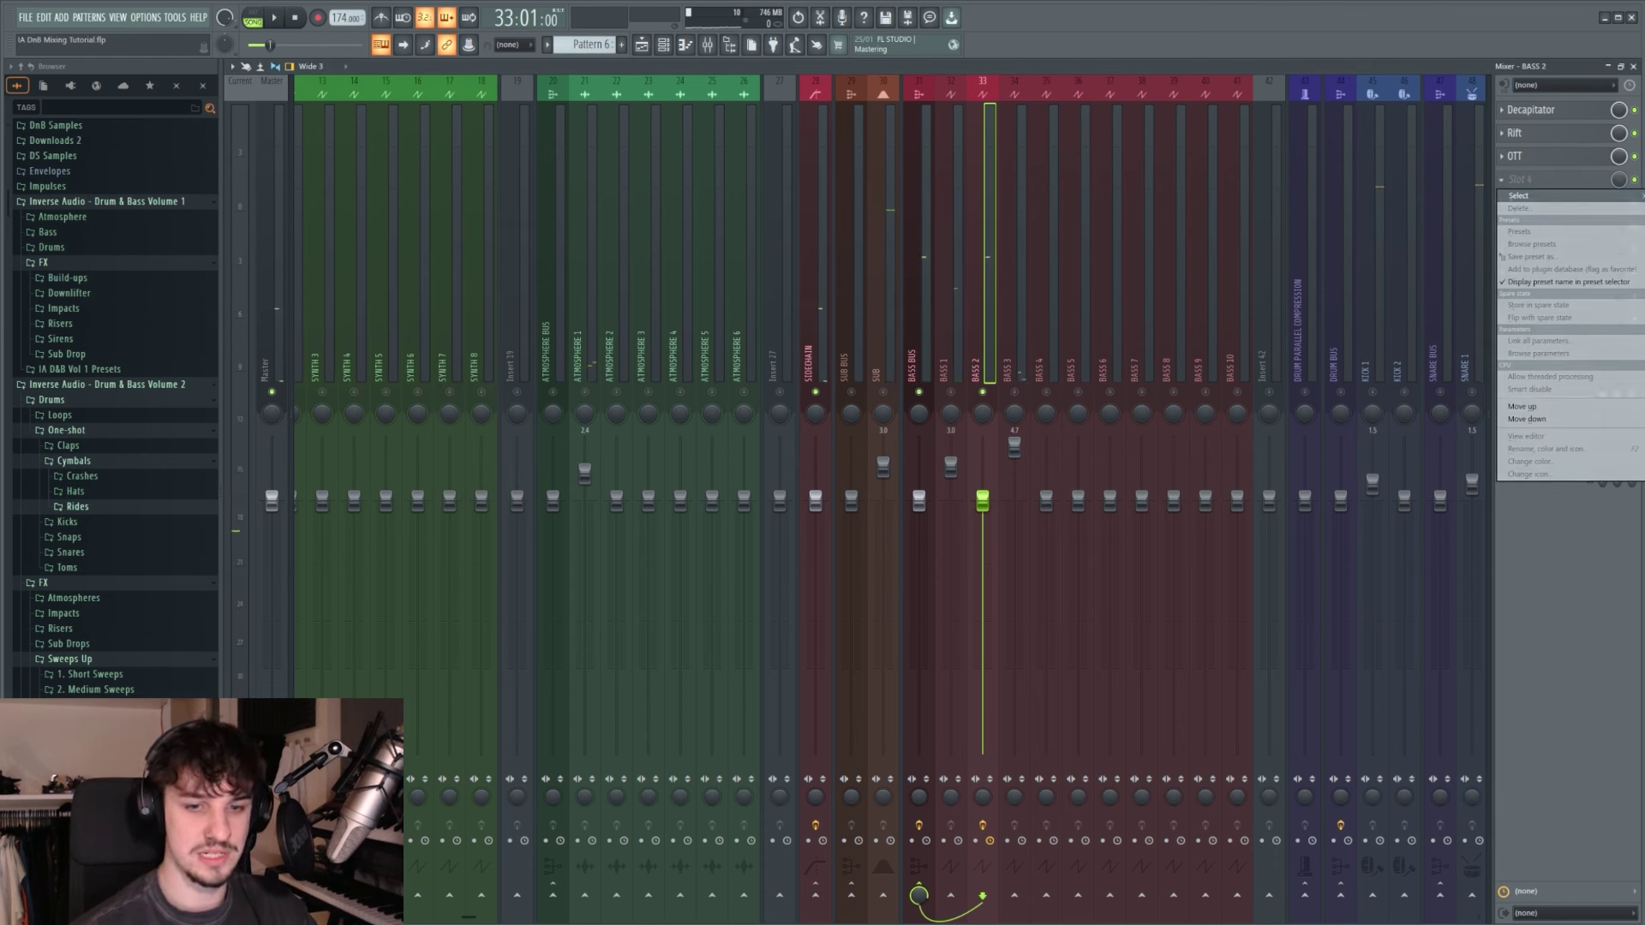
drag(657, 384, 706, 361)
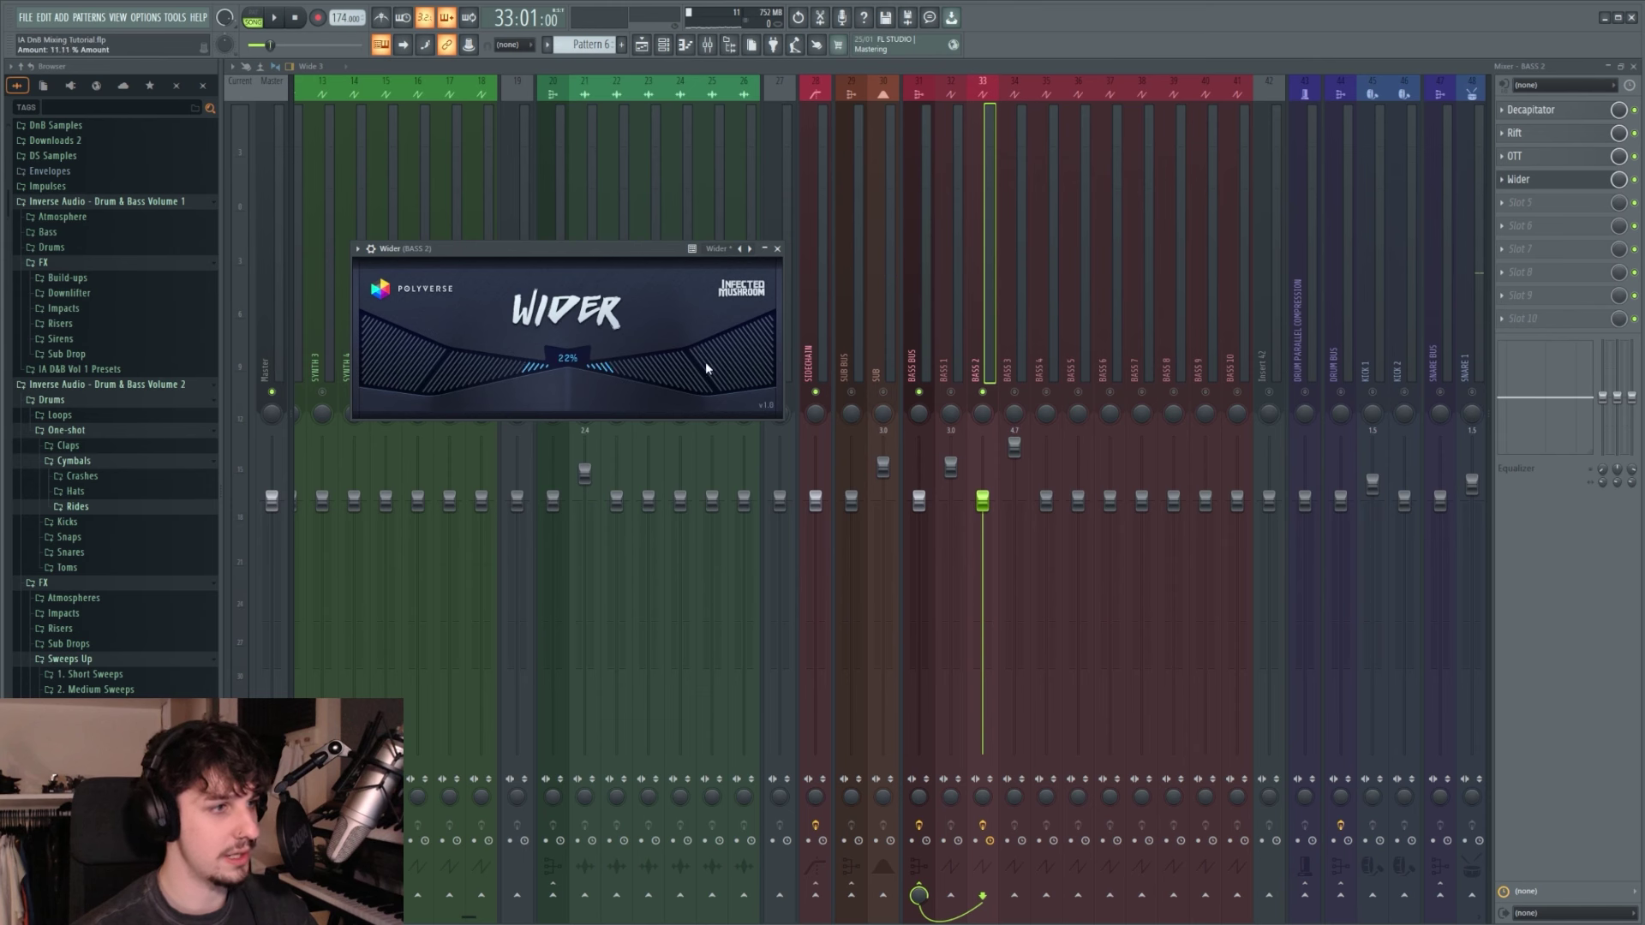
drag(582, 250, 738, 300)
key(space)
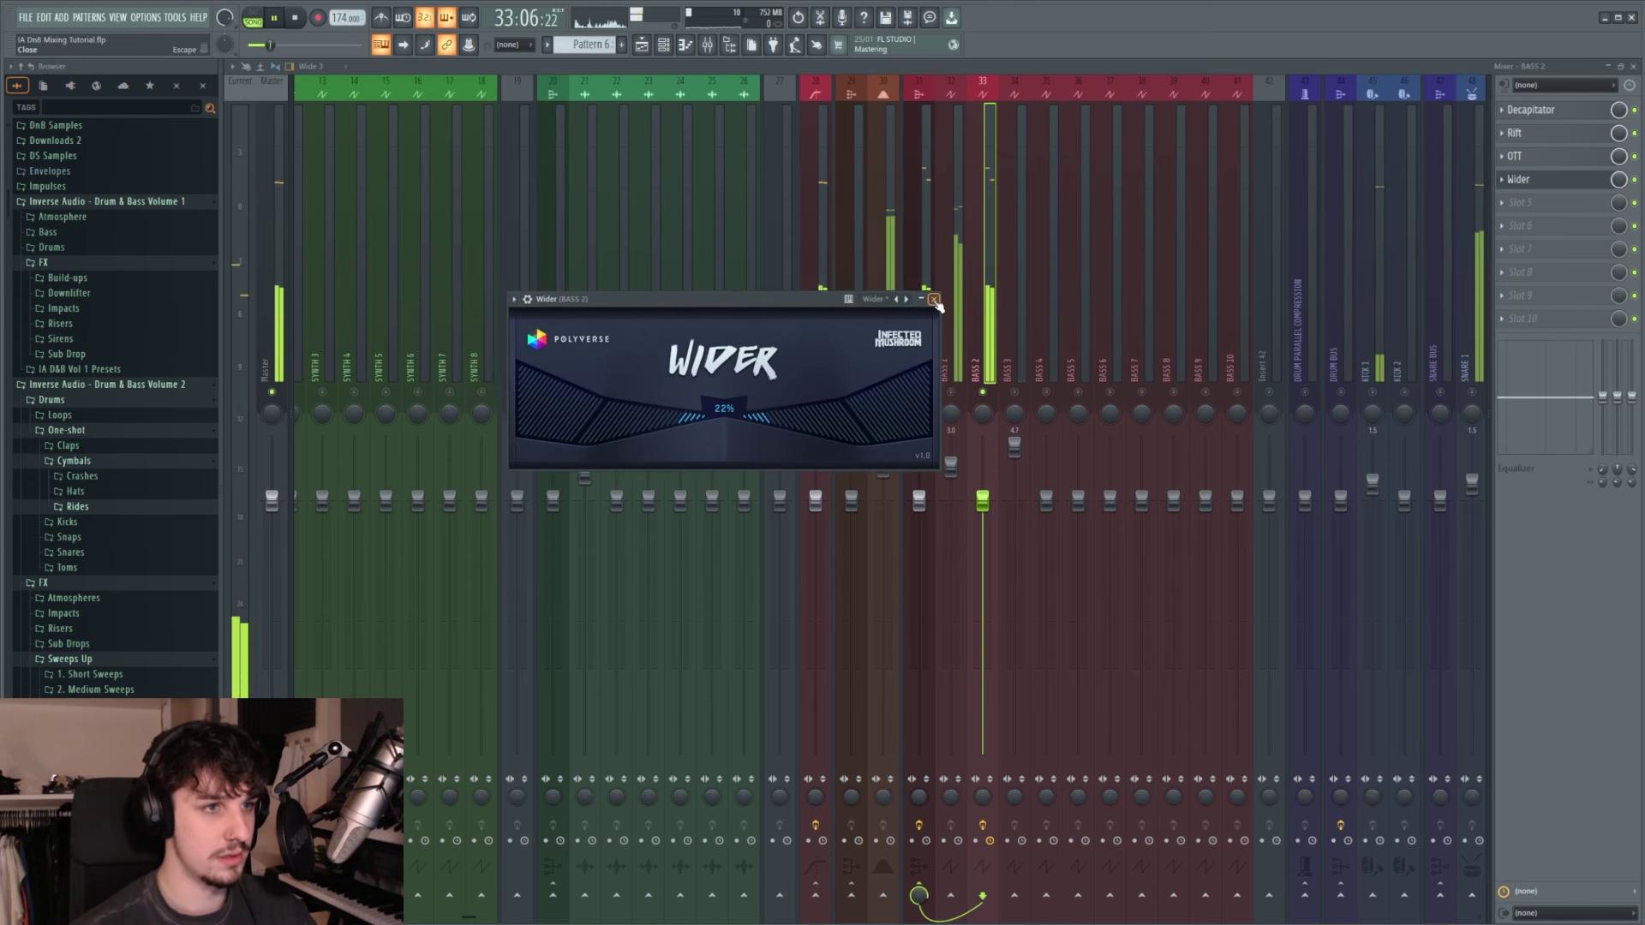
click(933, 299)
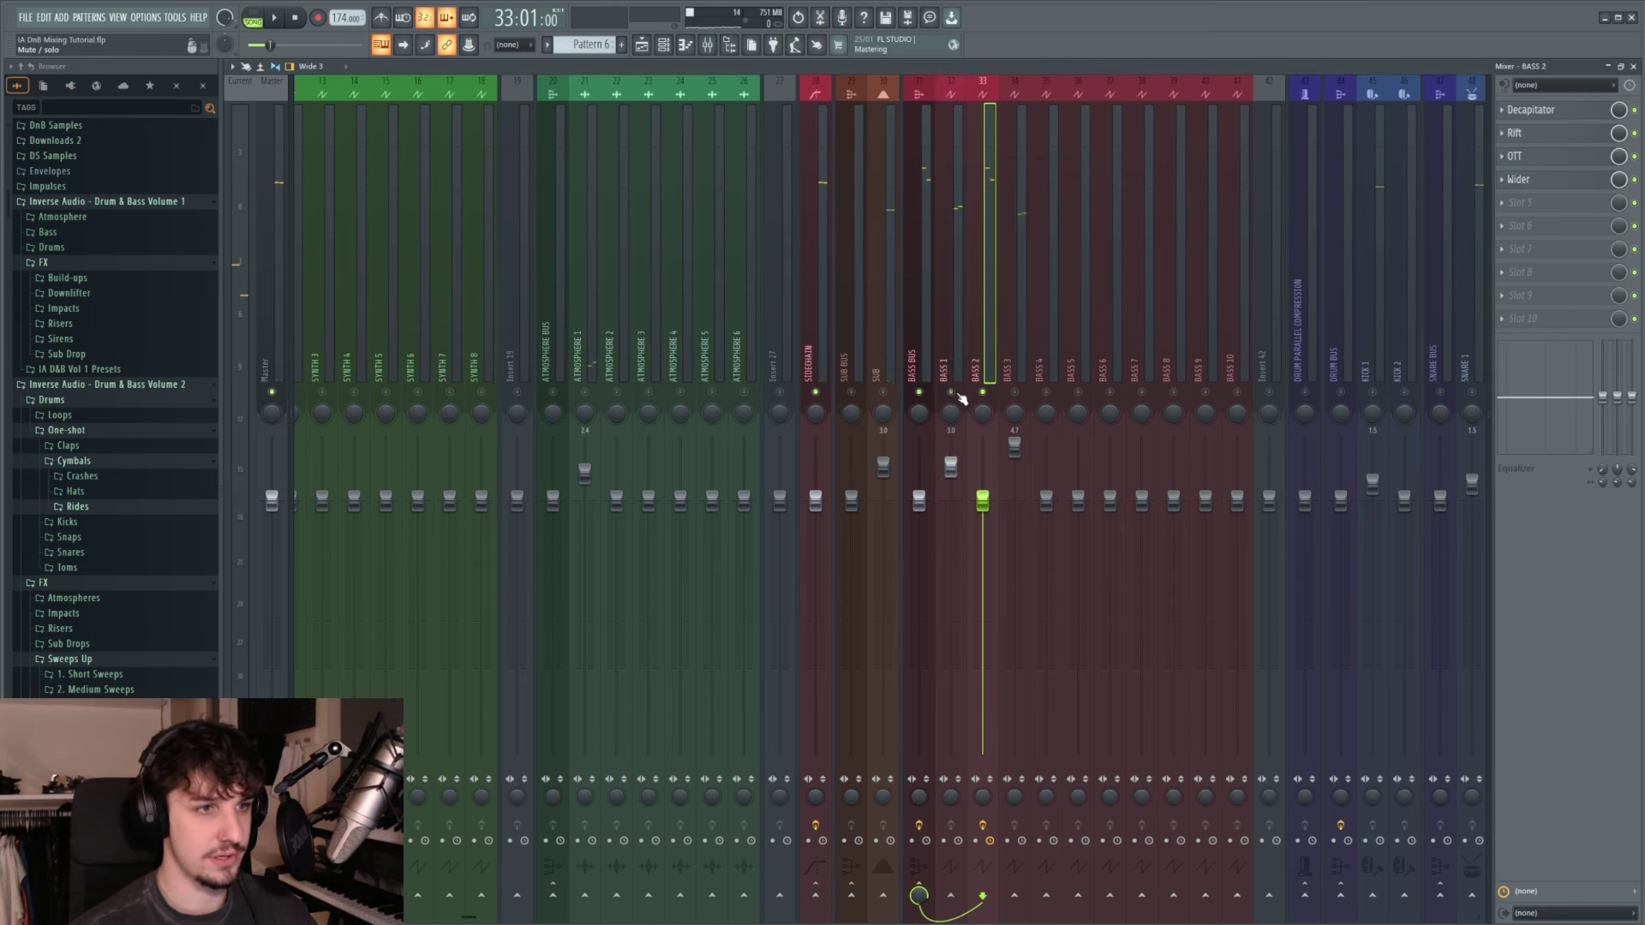
Step: Unmute BASS 1 alongside the soloed BASS 2 and play the two basses together
click(951, 393)
key(space)
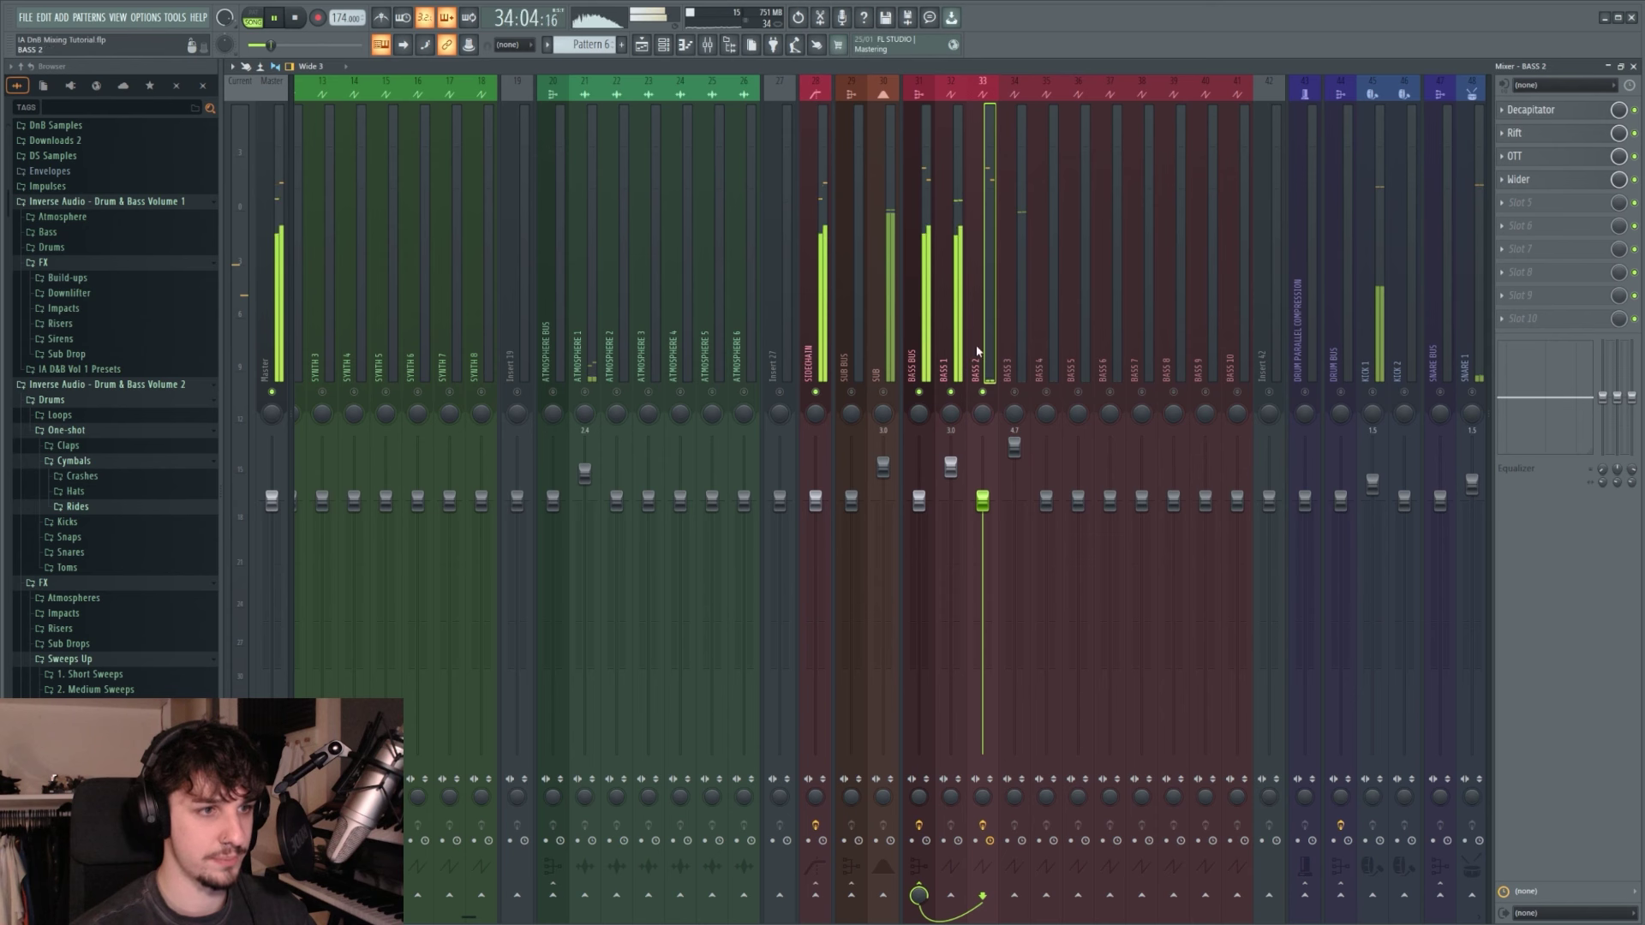
key(space)
Step: Load Disperser in the first effect slot of BASS 1 and move its window clear of the browser
click(945, 351)
click(1502, 110)
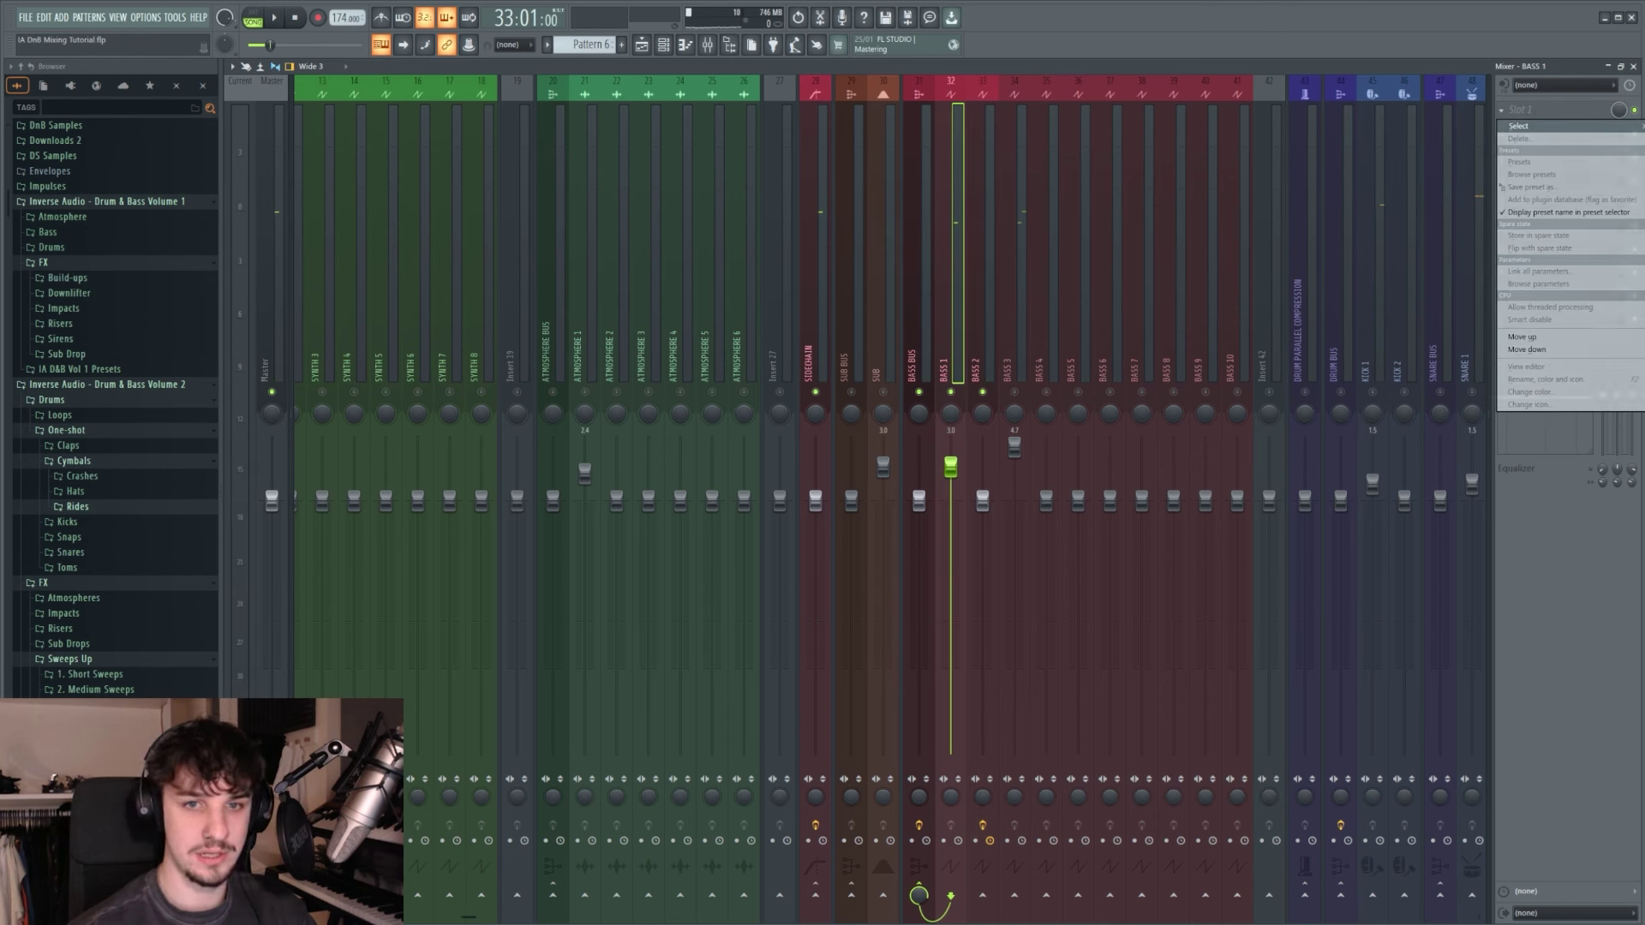
click(489, 208)
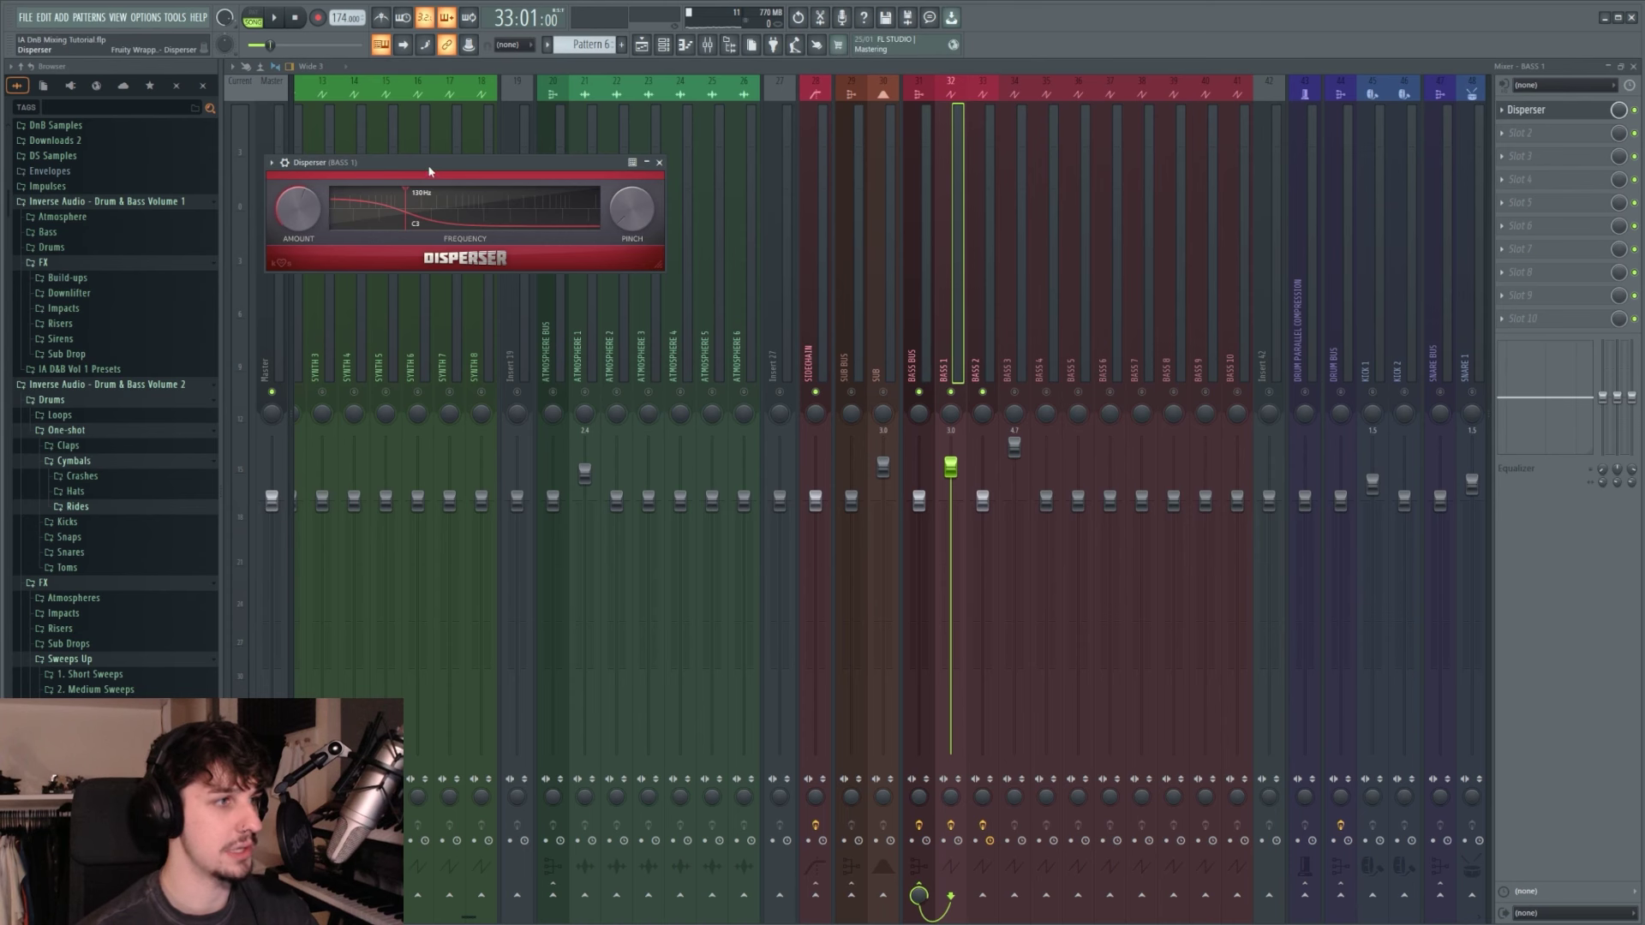
drag(430, 172, 555, 394)
Step: Set Disperser's pinch on BASS 1 to about 0.77 and lower its frequency while the basses play
key(space)
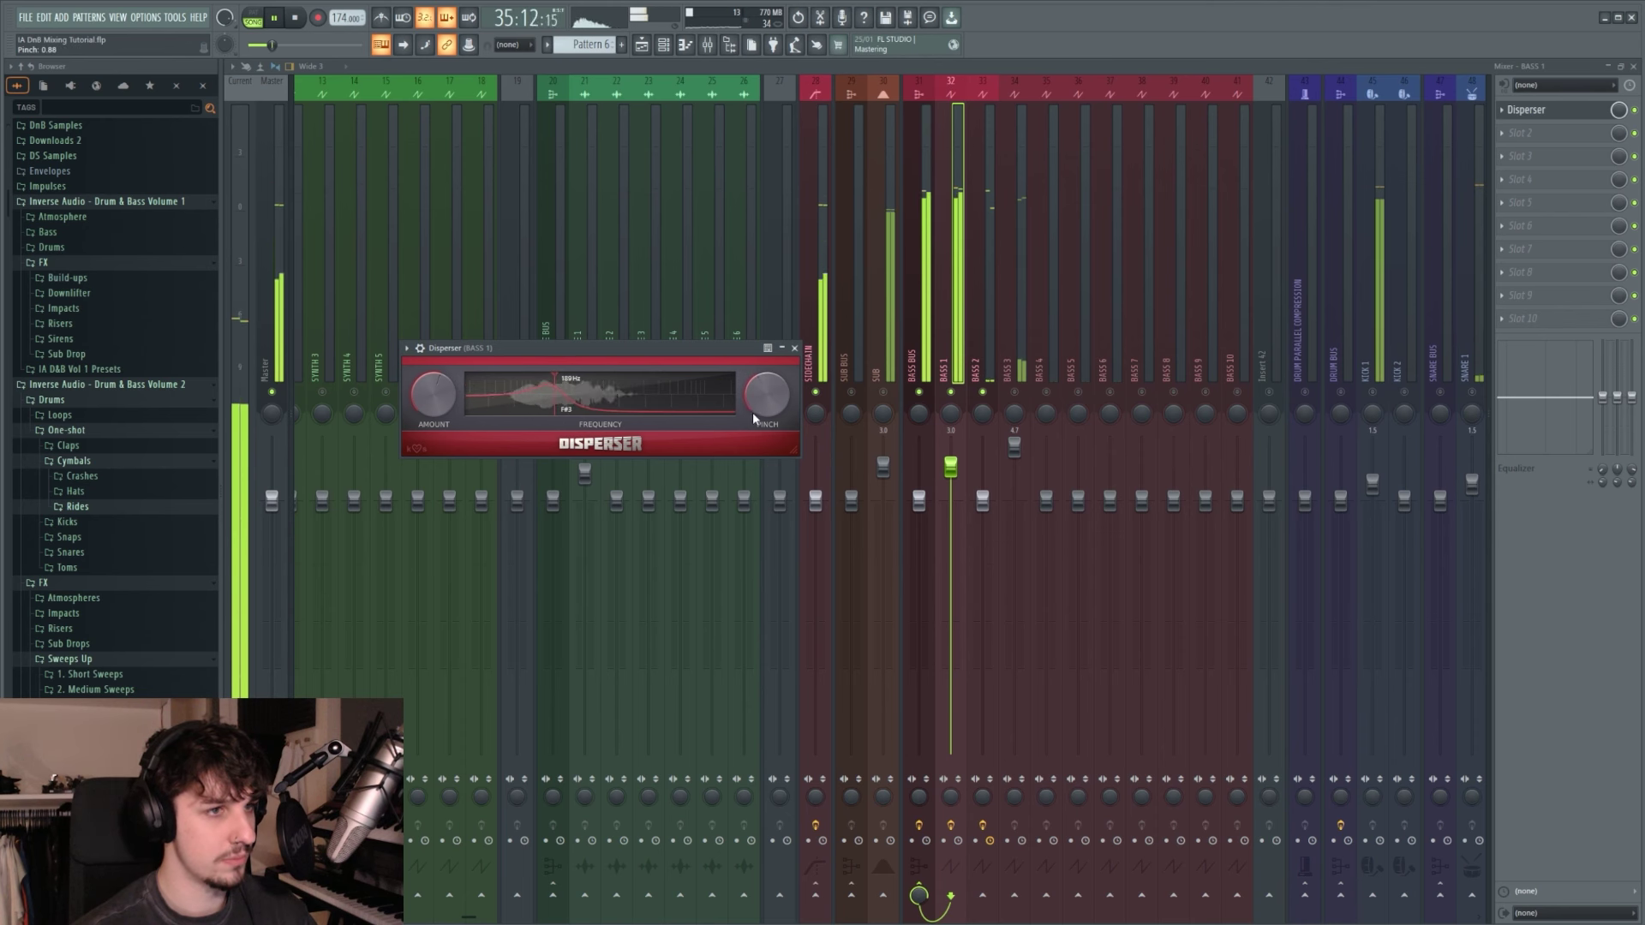
drag(753, 414, 751, 427)
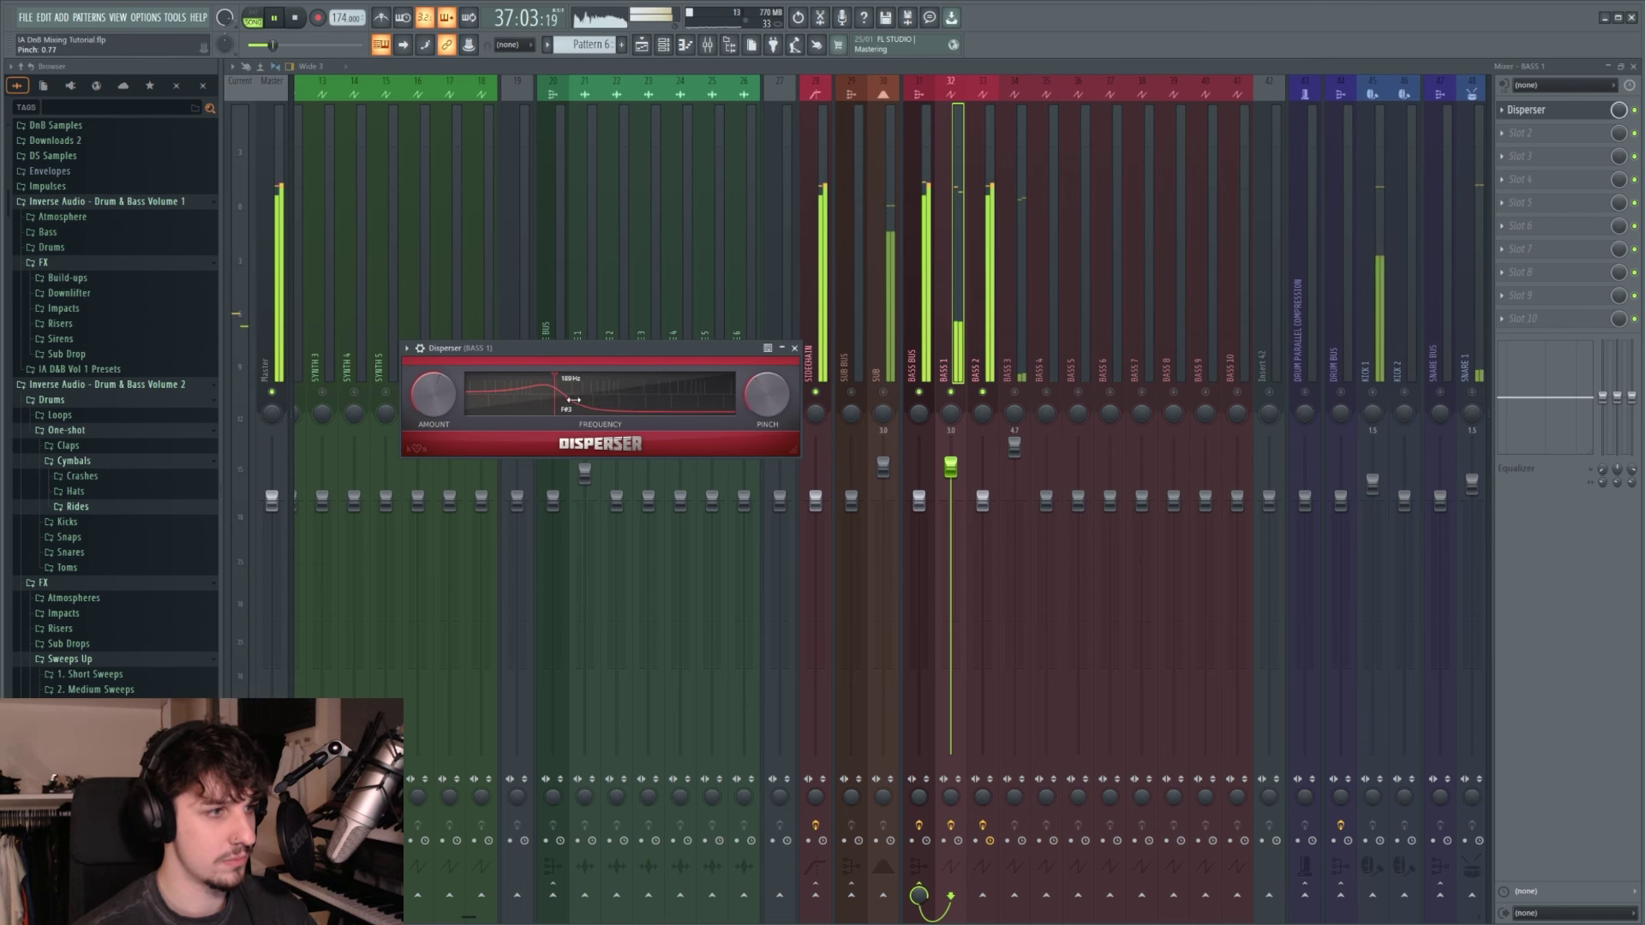
drag(574, 400, 531, 403)
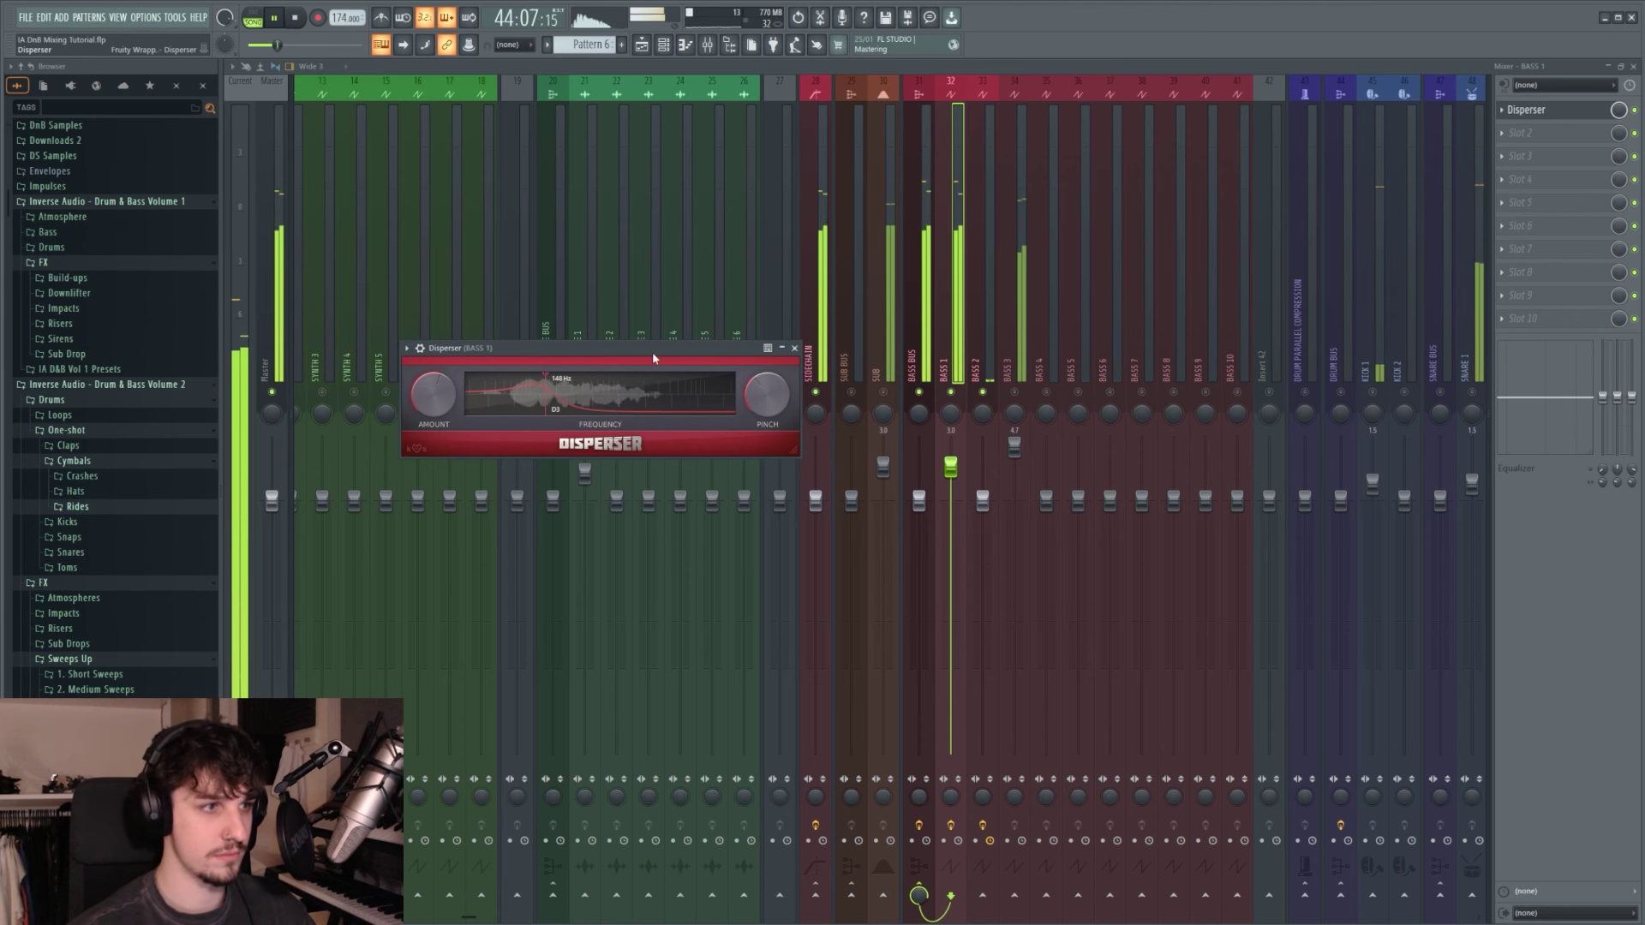
key(space)
Step: Add Decapitator after Disperser on BASS 1 and set its drive to about 2.1 during playback
click(1501, 133)
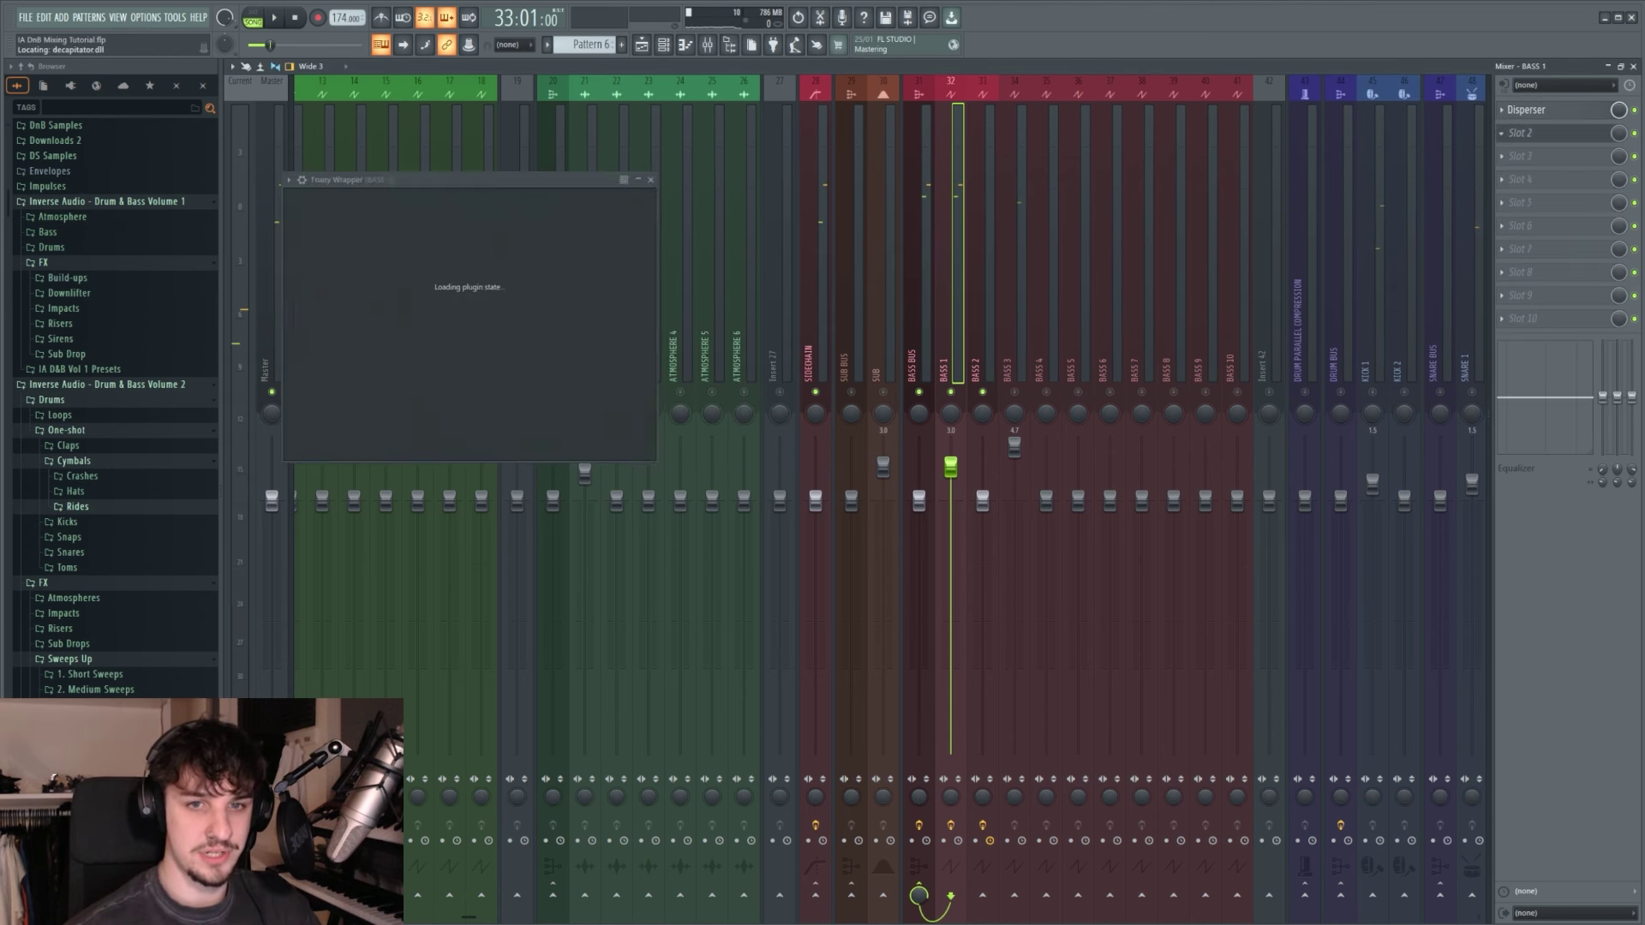
key(space)
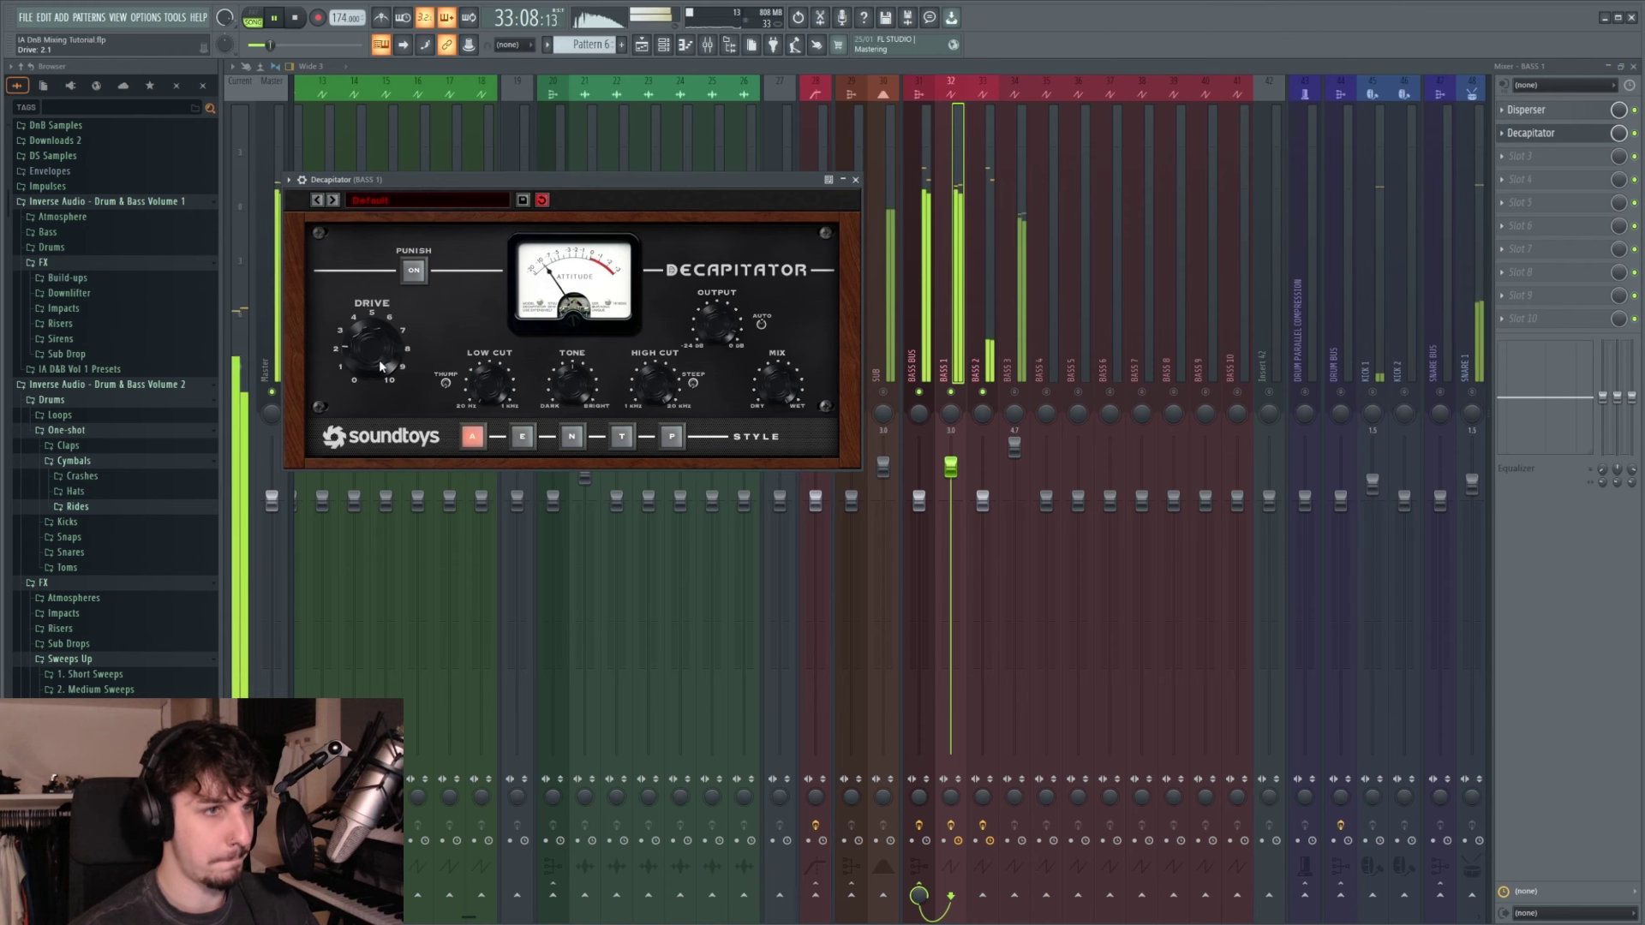
click(1532, 134)
Step: Add Rift in the third effect slot of BASS 1 with about 5.3 dB of drive and slightly lower the track's fader
click(1544, 155)
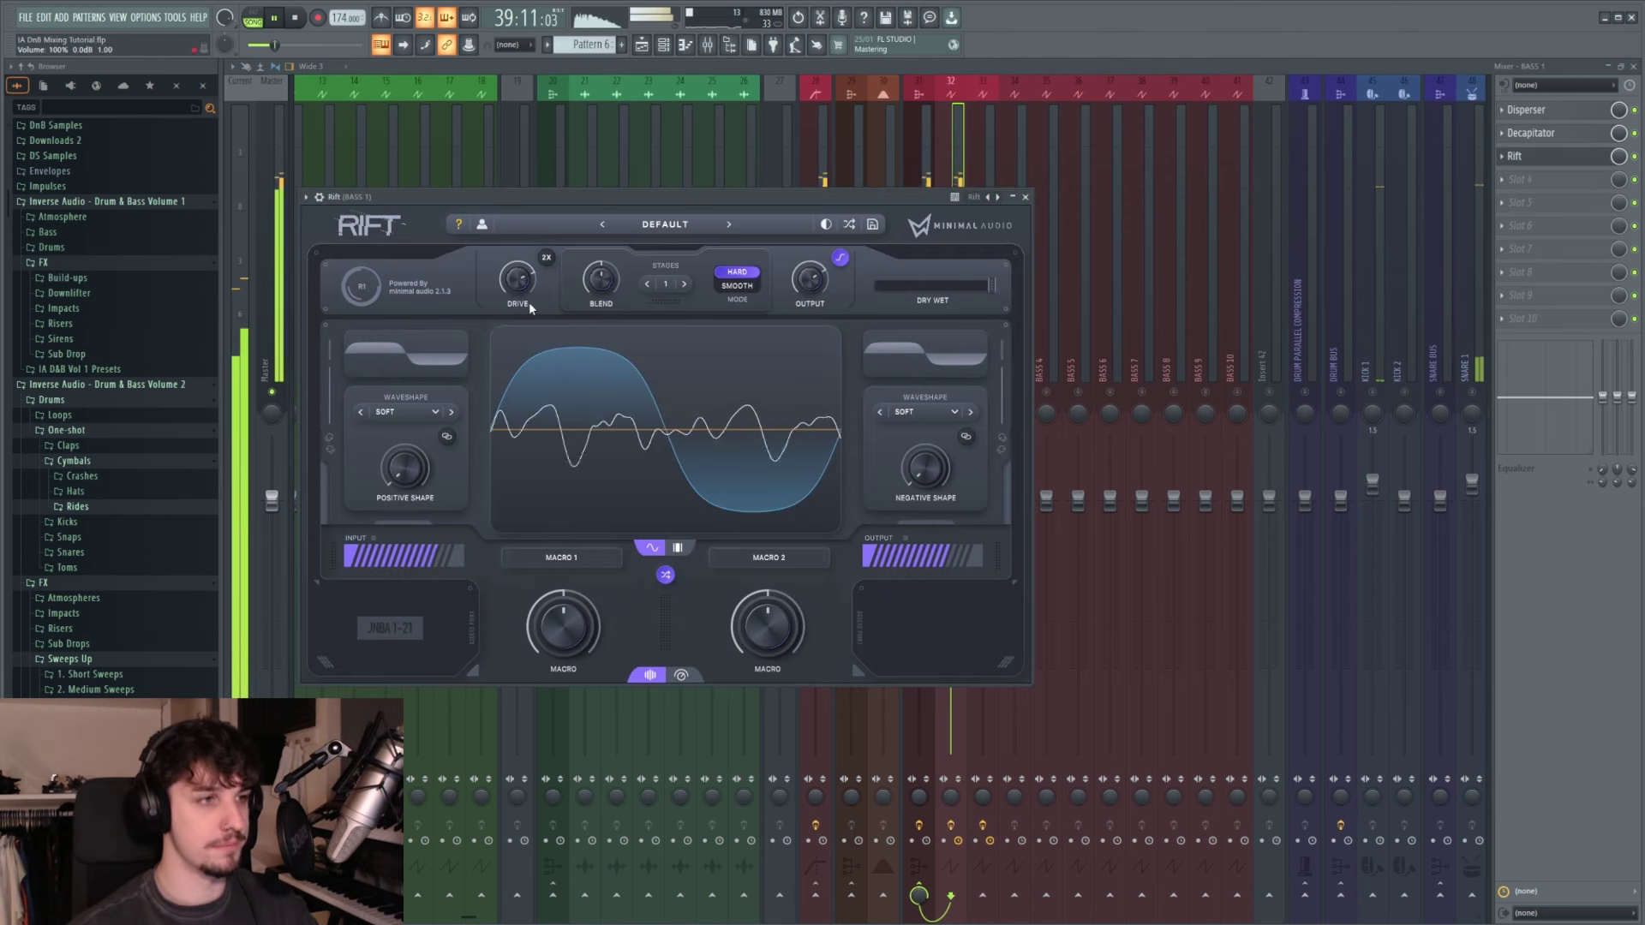
drag(685, 166, 907, 232)
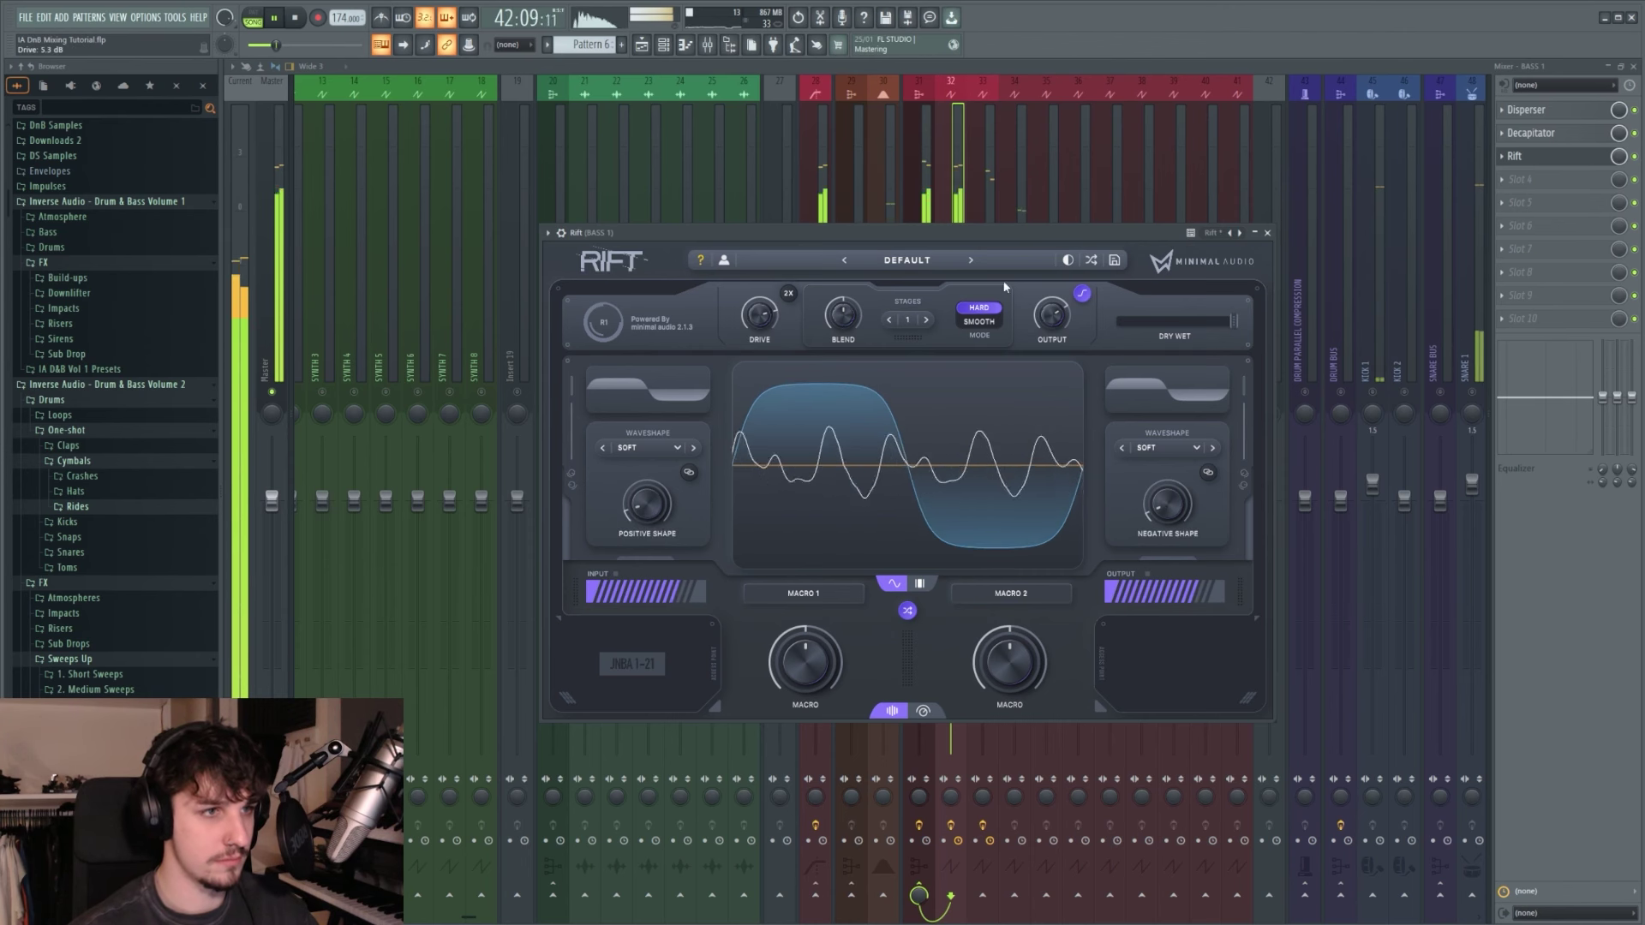
click(1267, 232)
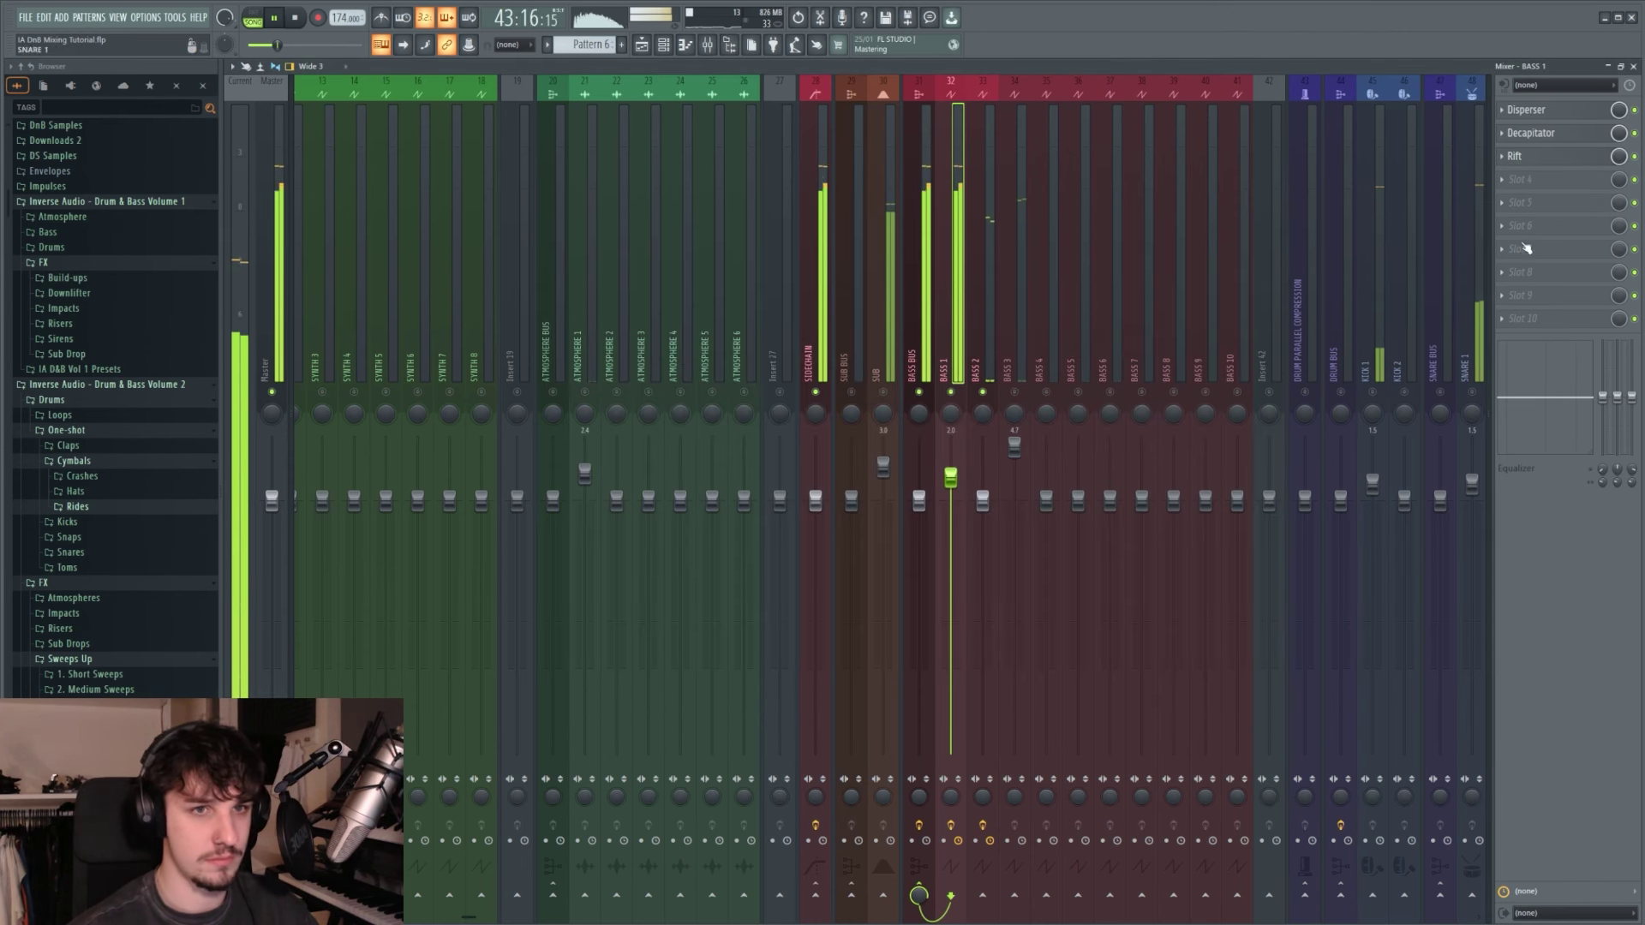
Step: Add OTT at 24% depth in the fourth effect slot of BASS 1 and compare both basses with their effects bypassed and enabled
click(1521, 180)
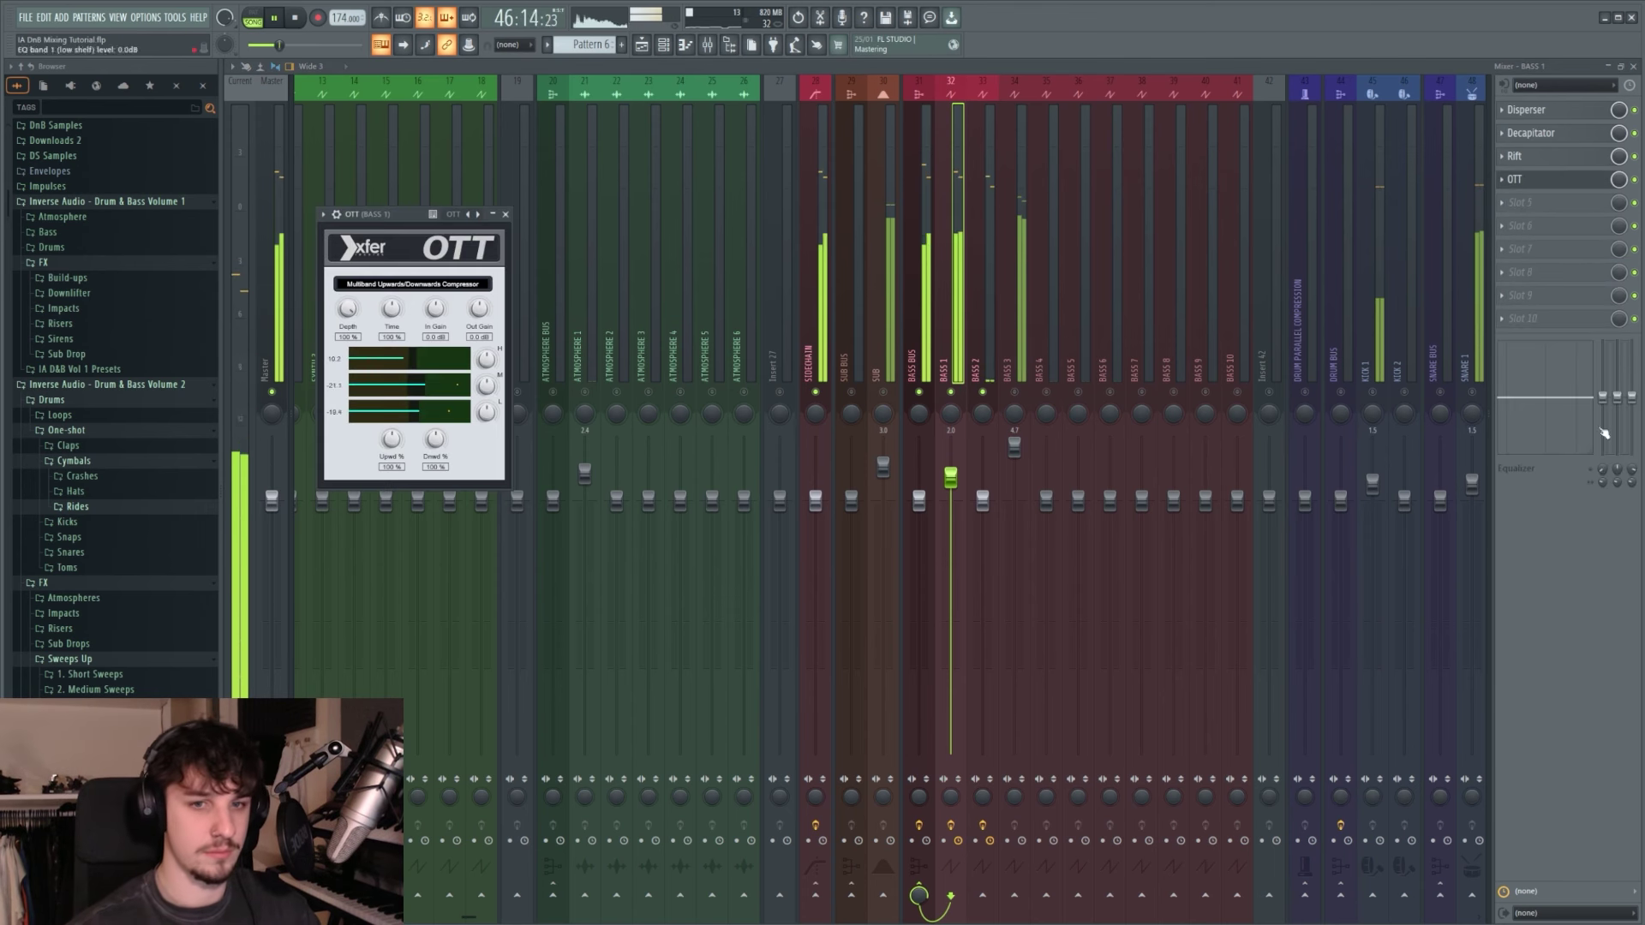
drag(347, 310, 344, 420)
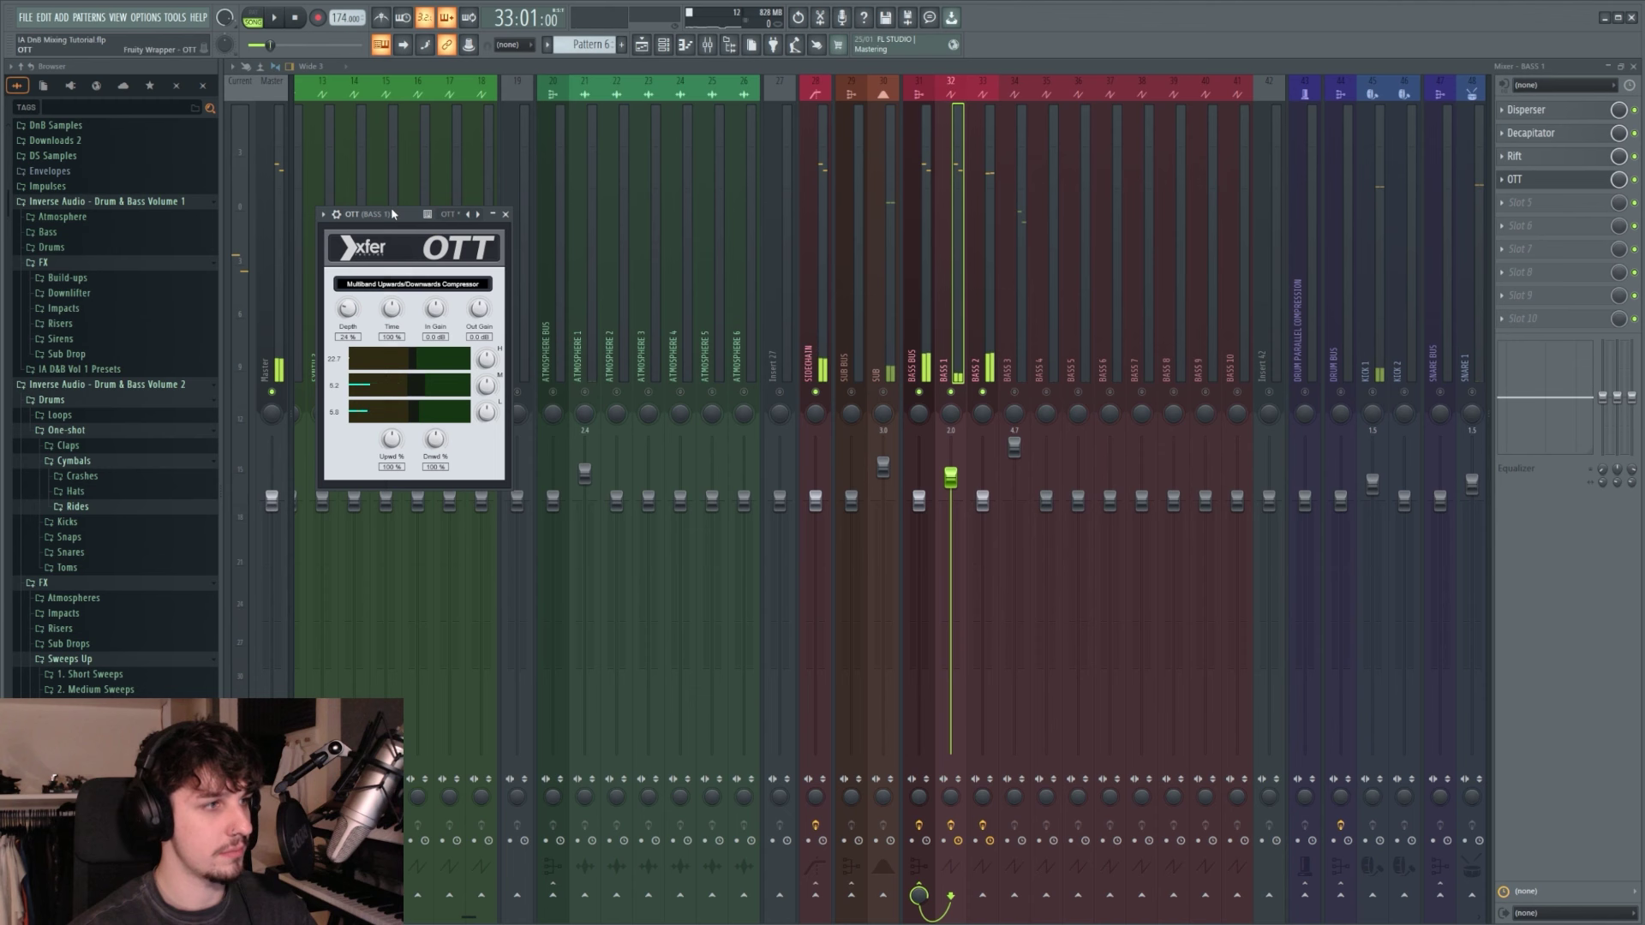
drag(395, 213, 703, 336)
click(814, 337)
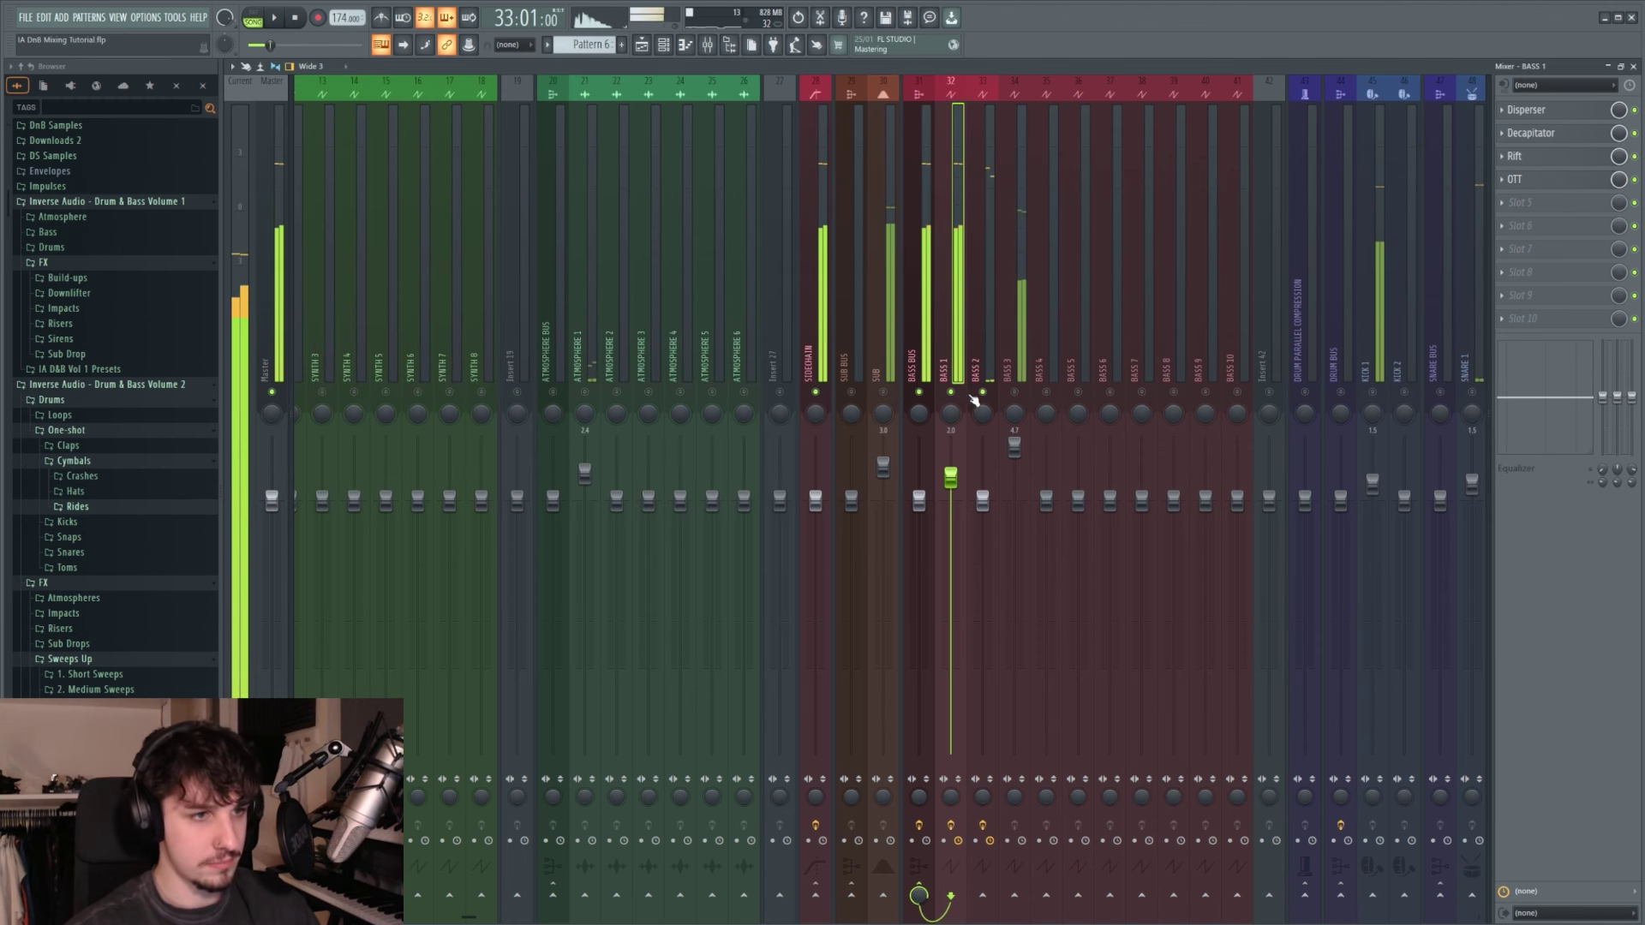
click(981, 827)
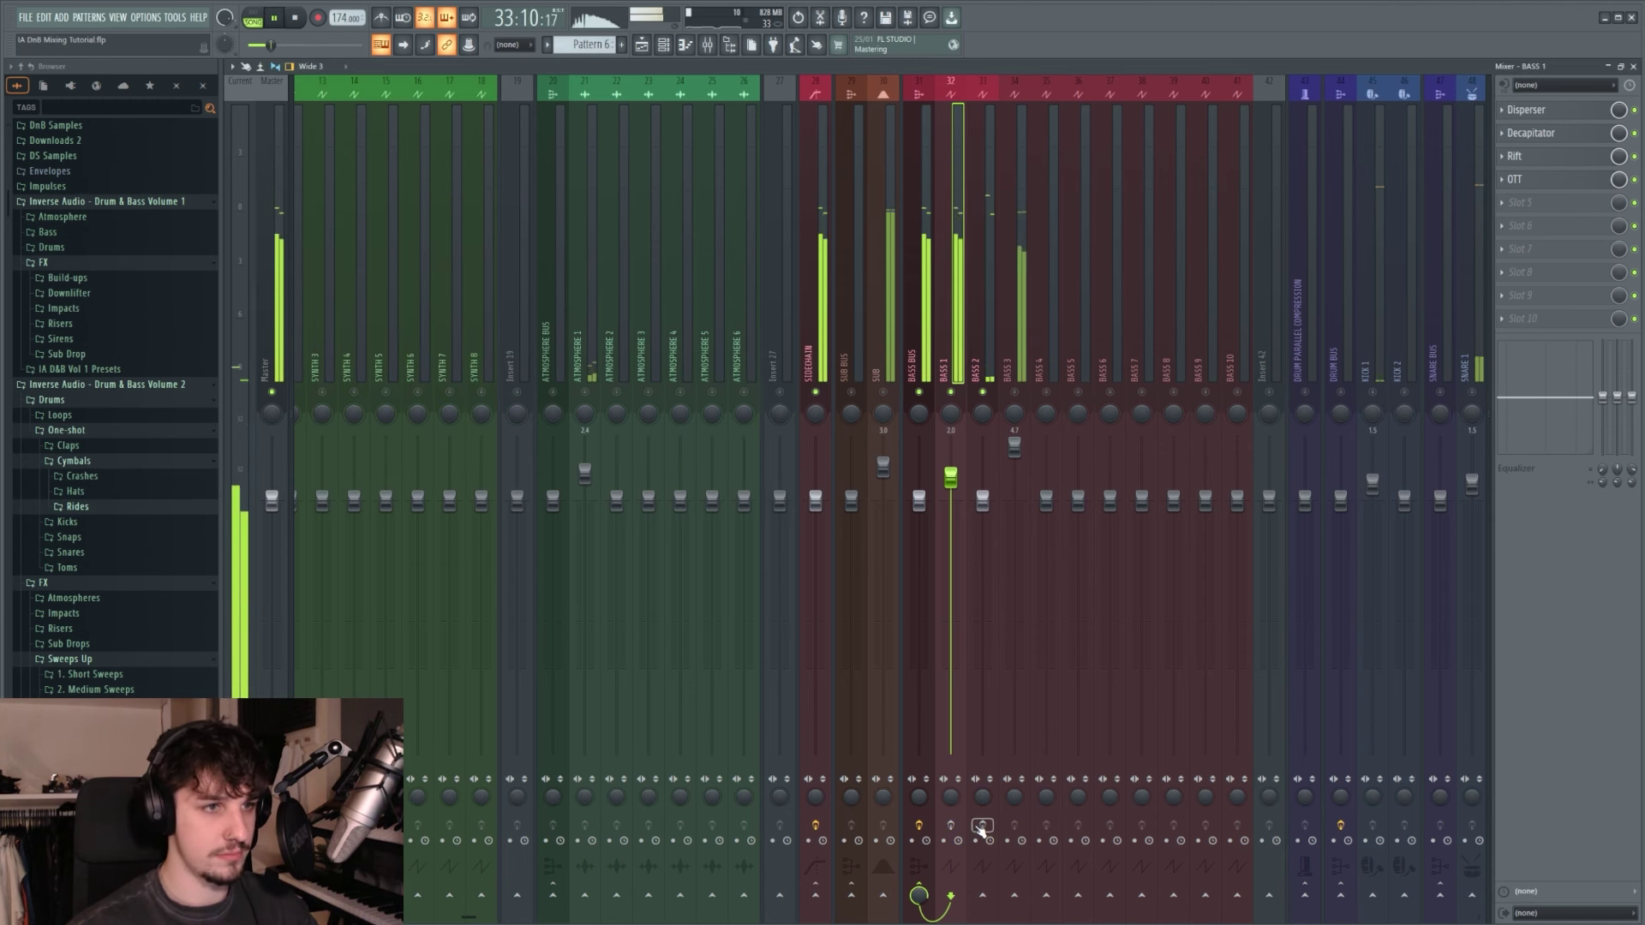
click(951, 826)
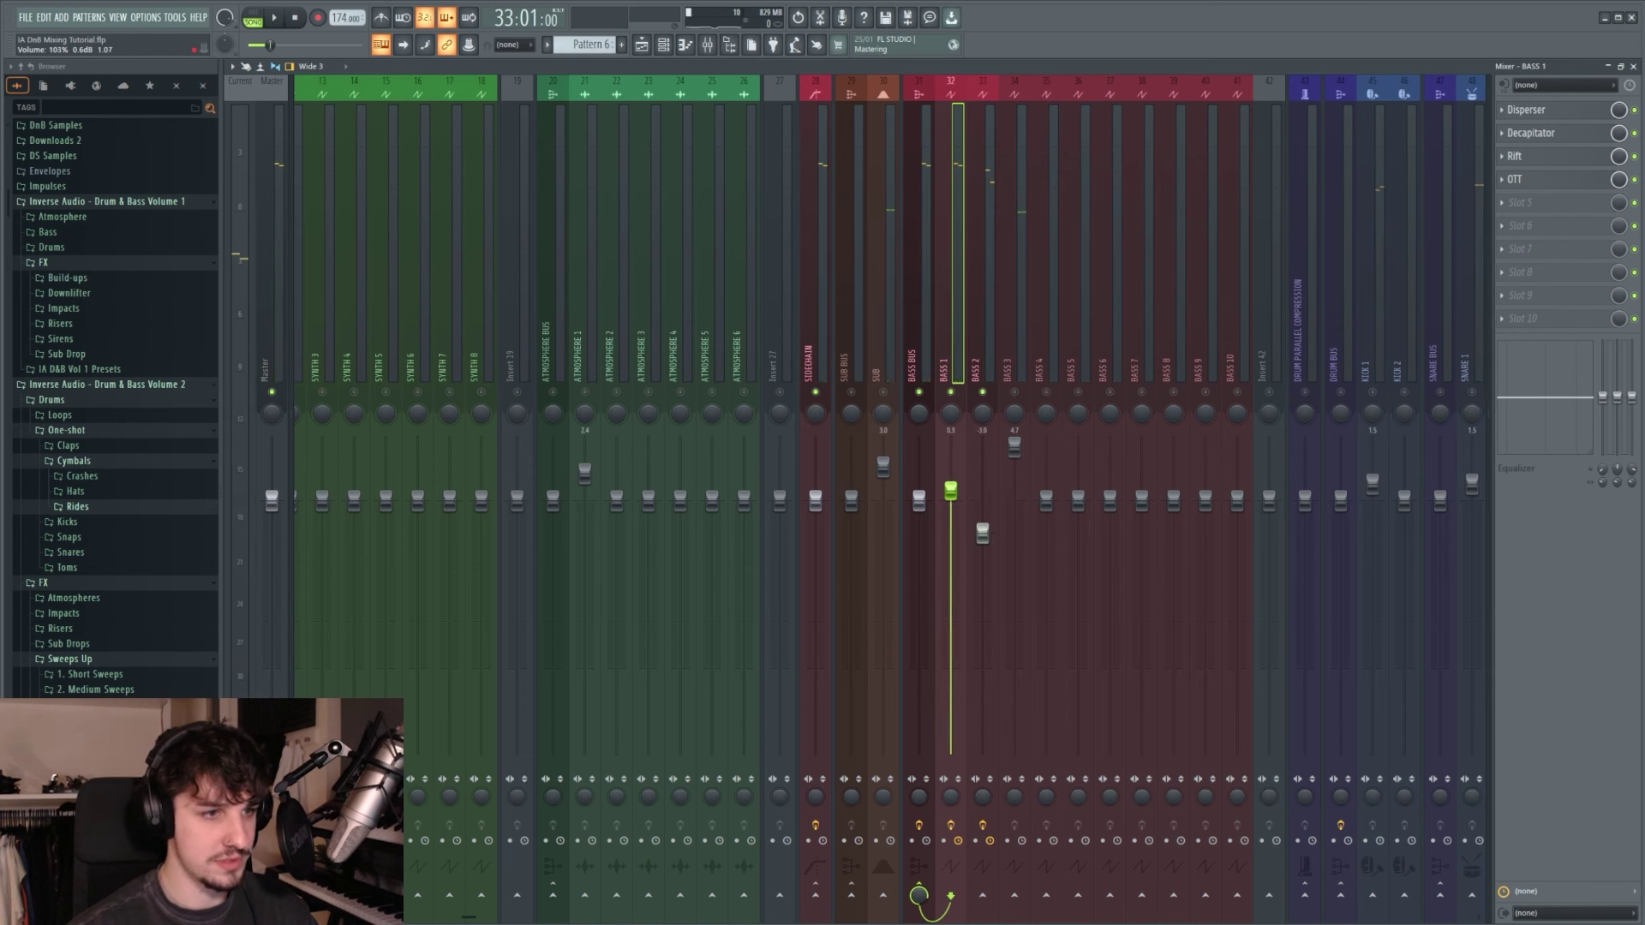
Step: Unsolo the basses and, against the full mix, set BASS 1 to about -1.6 dB and BASS 2 to about -1.4 dB
right_click(983, 393)
key(space)
click(982, 367)
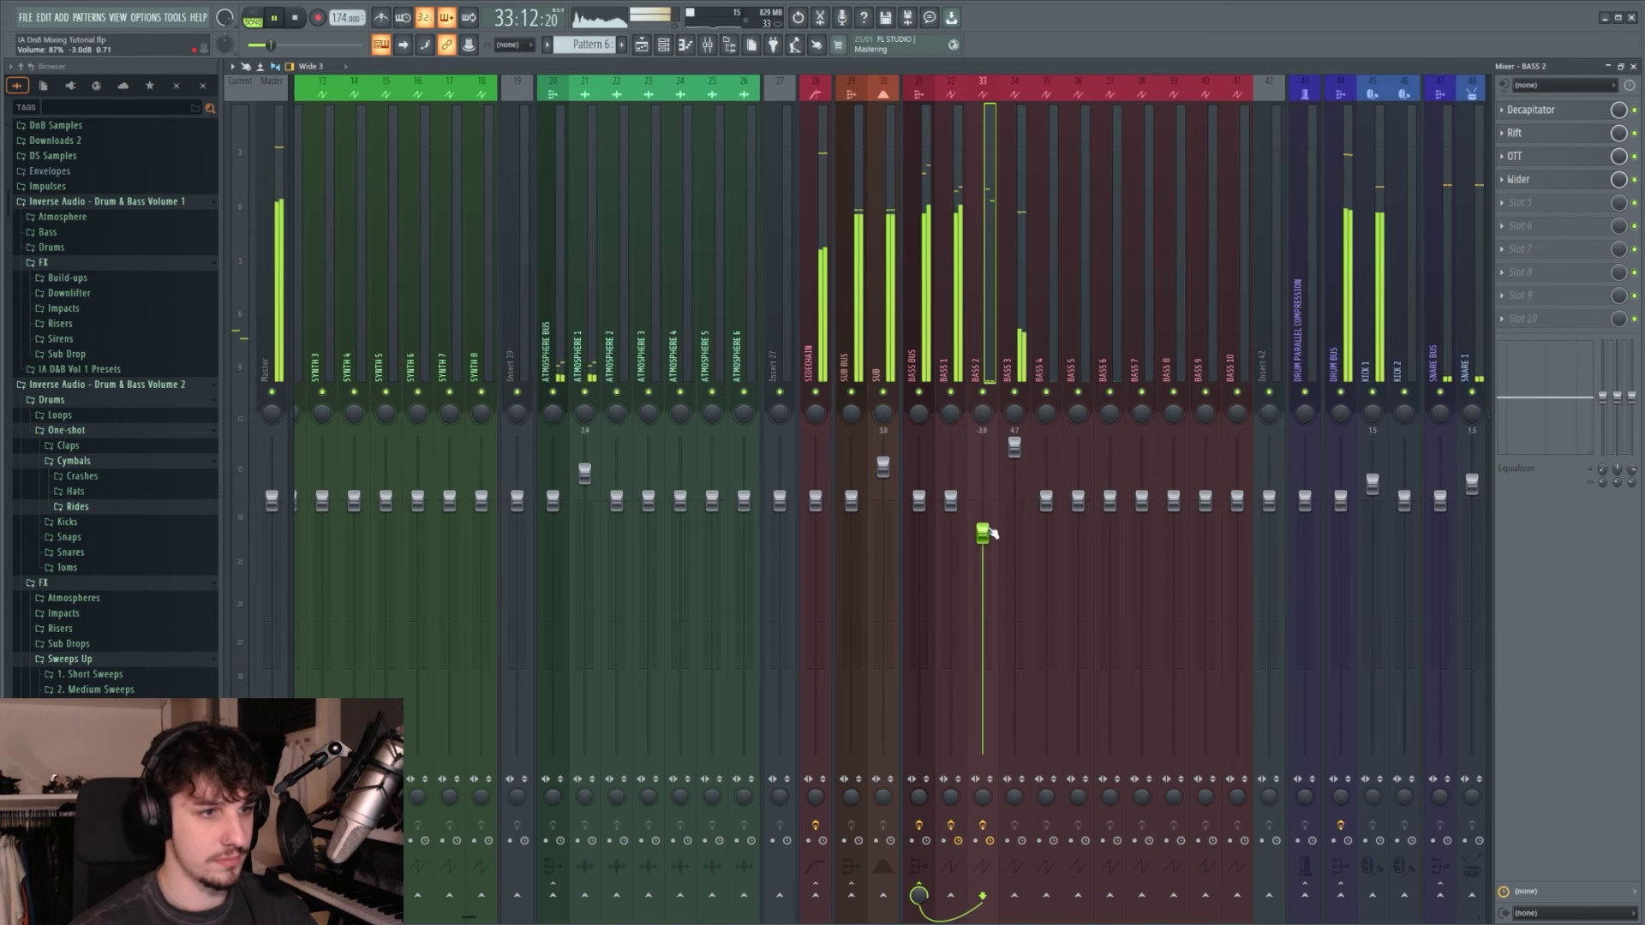
drag(987, 536, 950, 518)
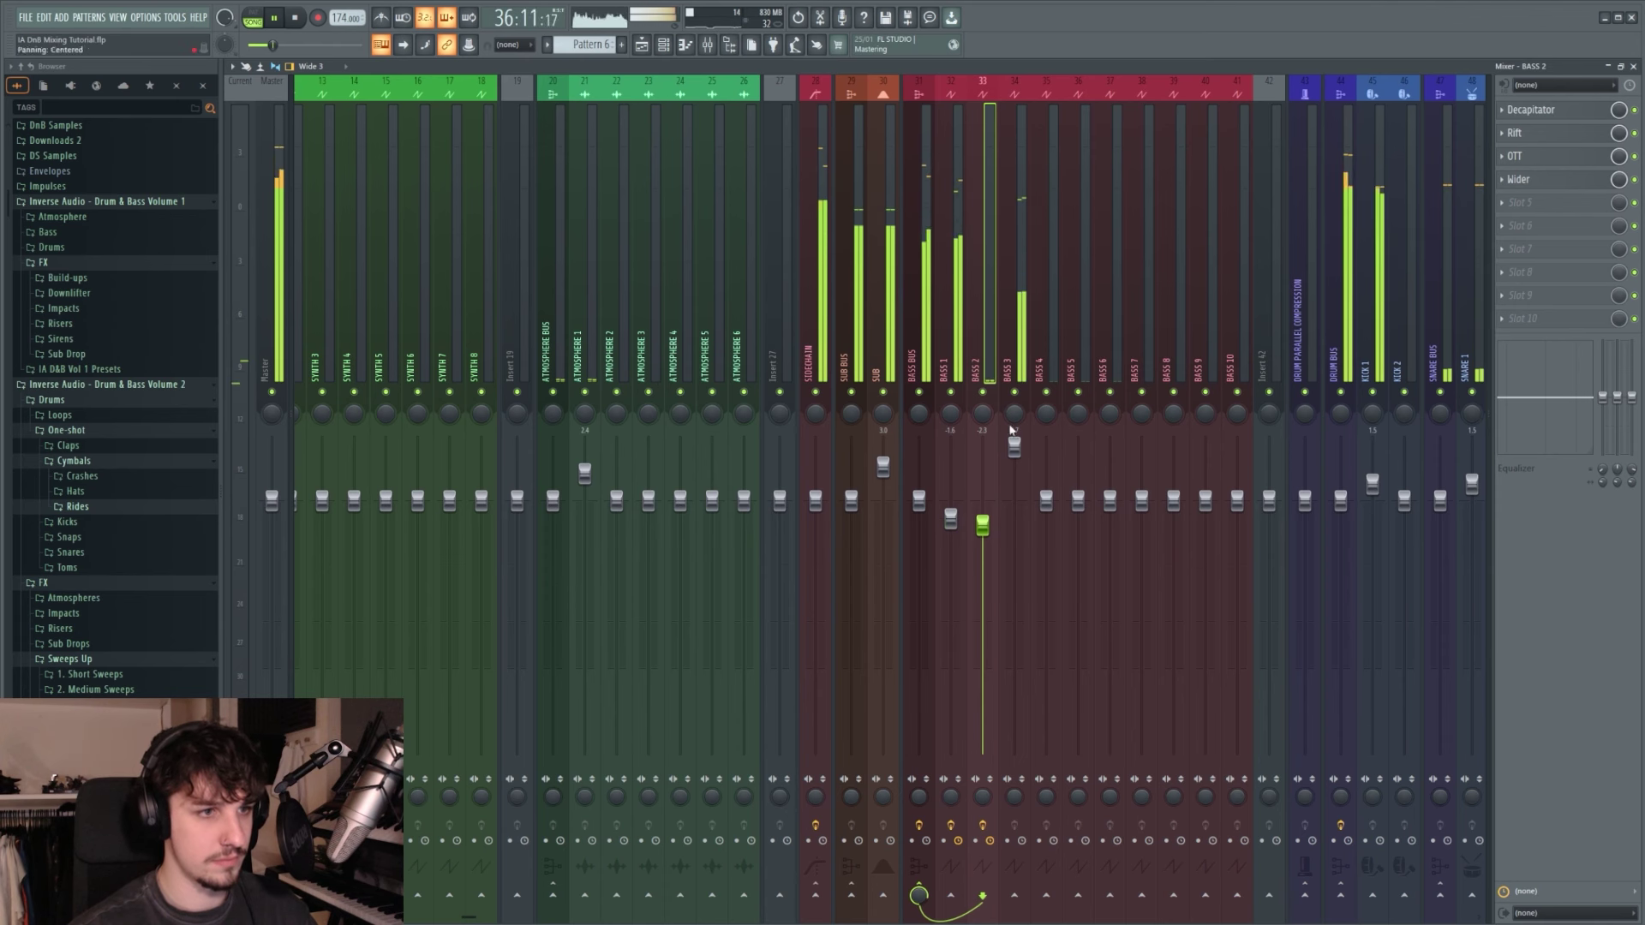
drag(982, 525, 983, 514)
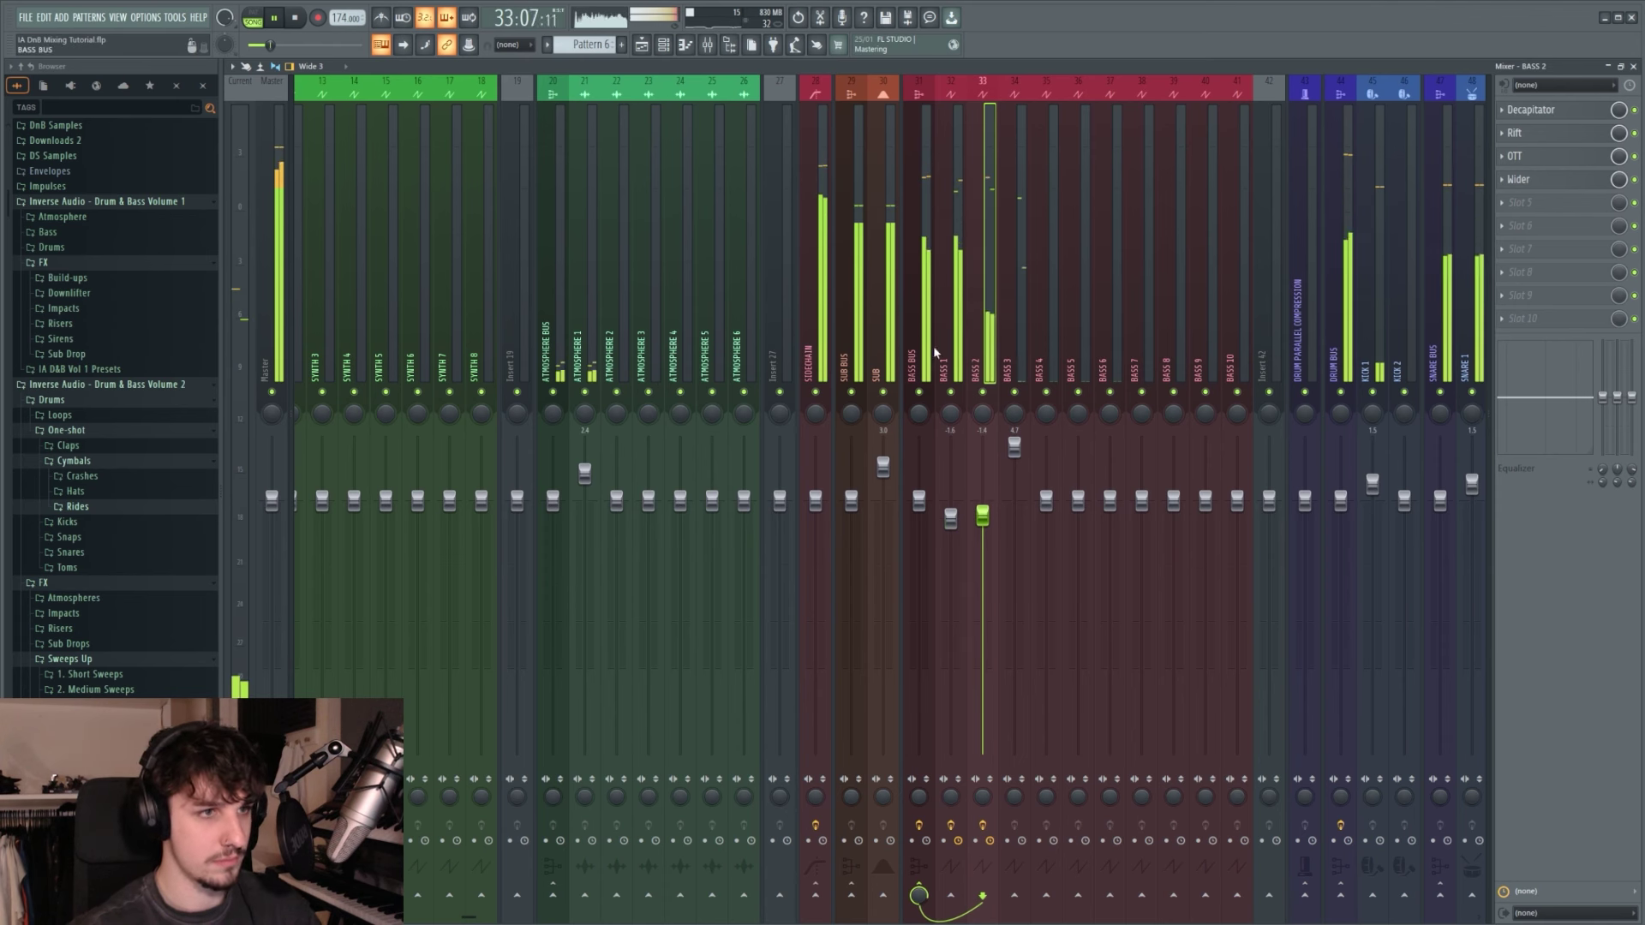
key(space)
Step: Load UADx Pure Plate Reverb in the fifth effect slot of BASS 2 and adjust its reverb time
right_click(1549, 205)
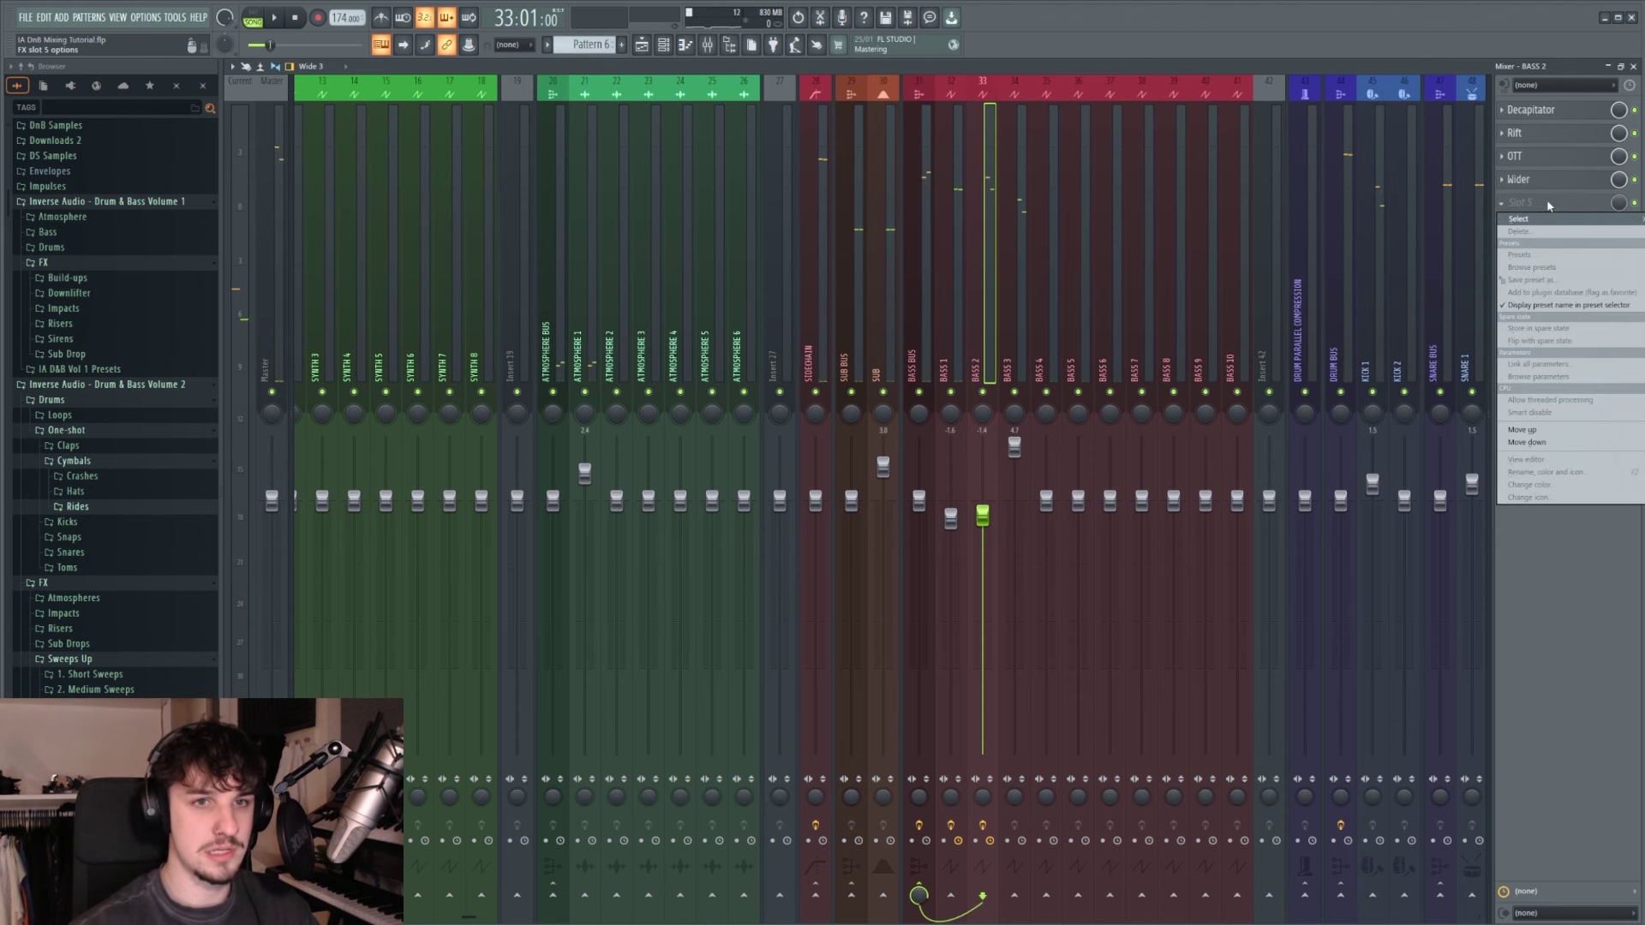
click(1643, 220)
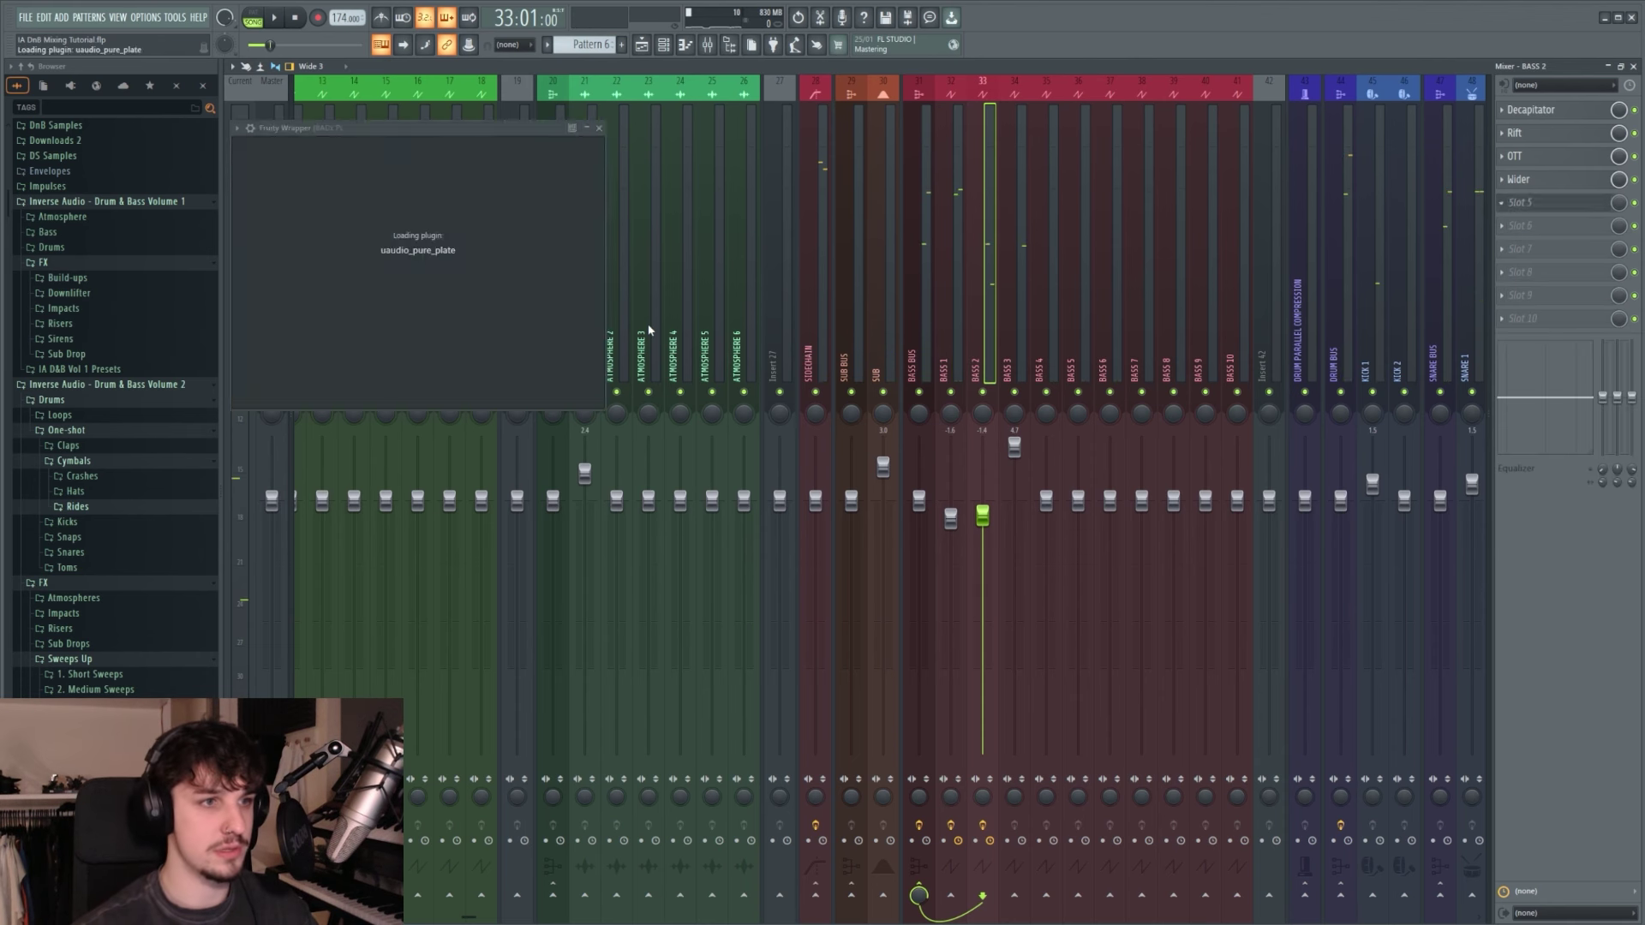
drag(320, 133, 703, 282)
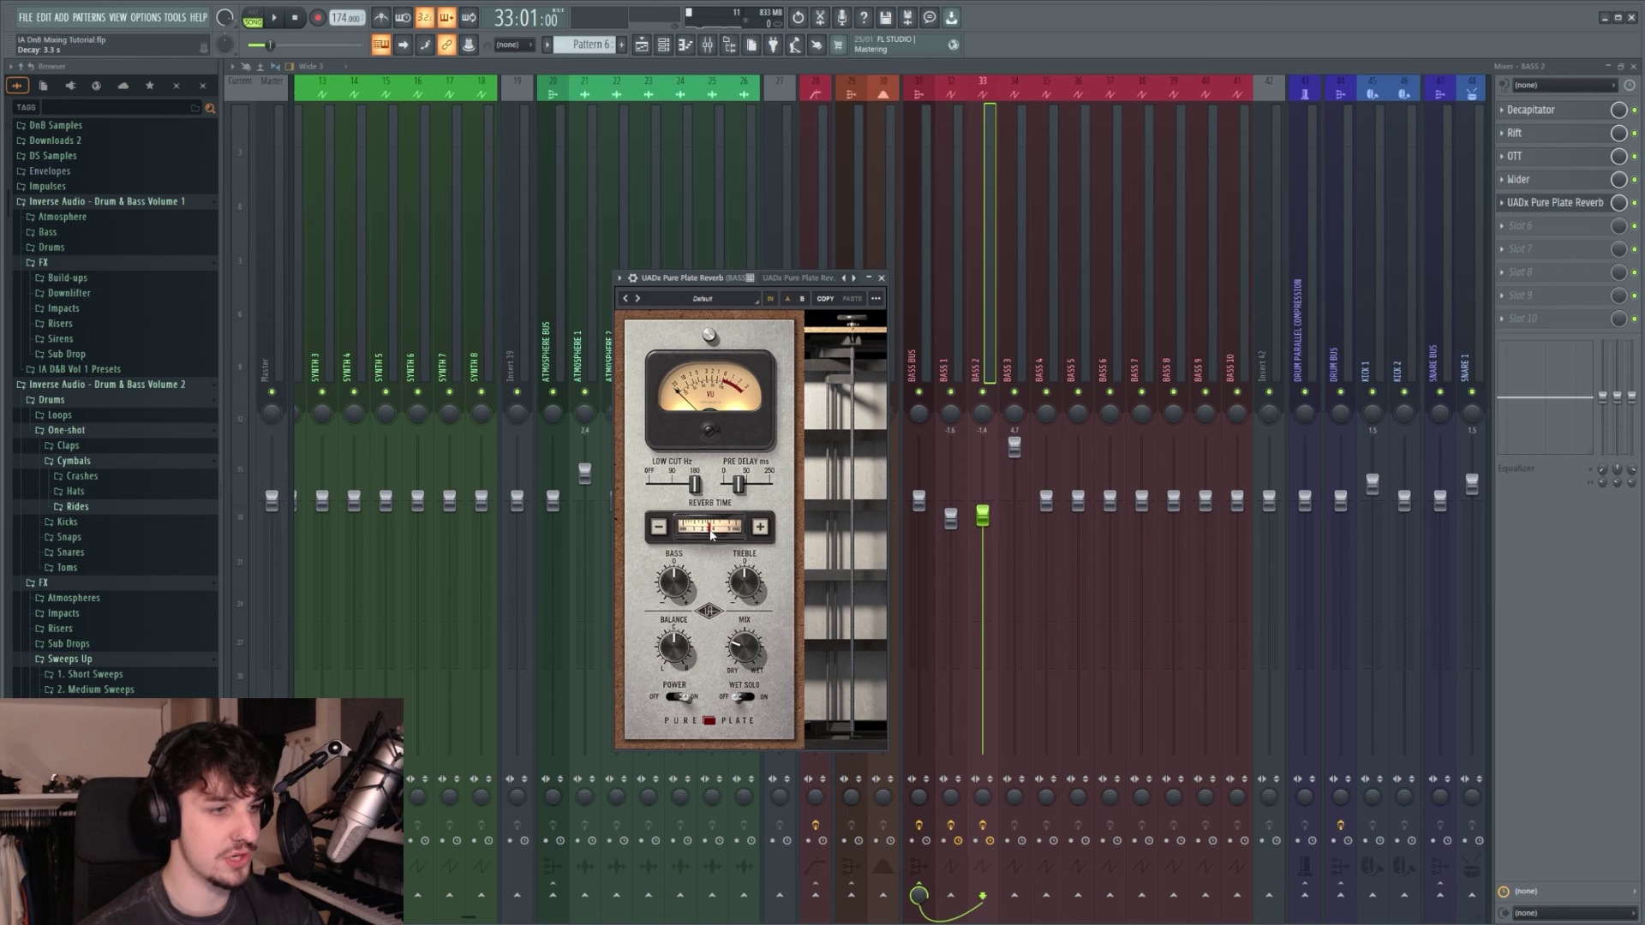
drag(709, 530, 713, 531)
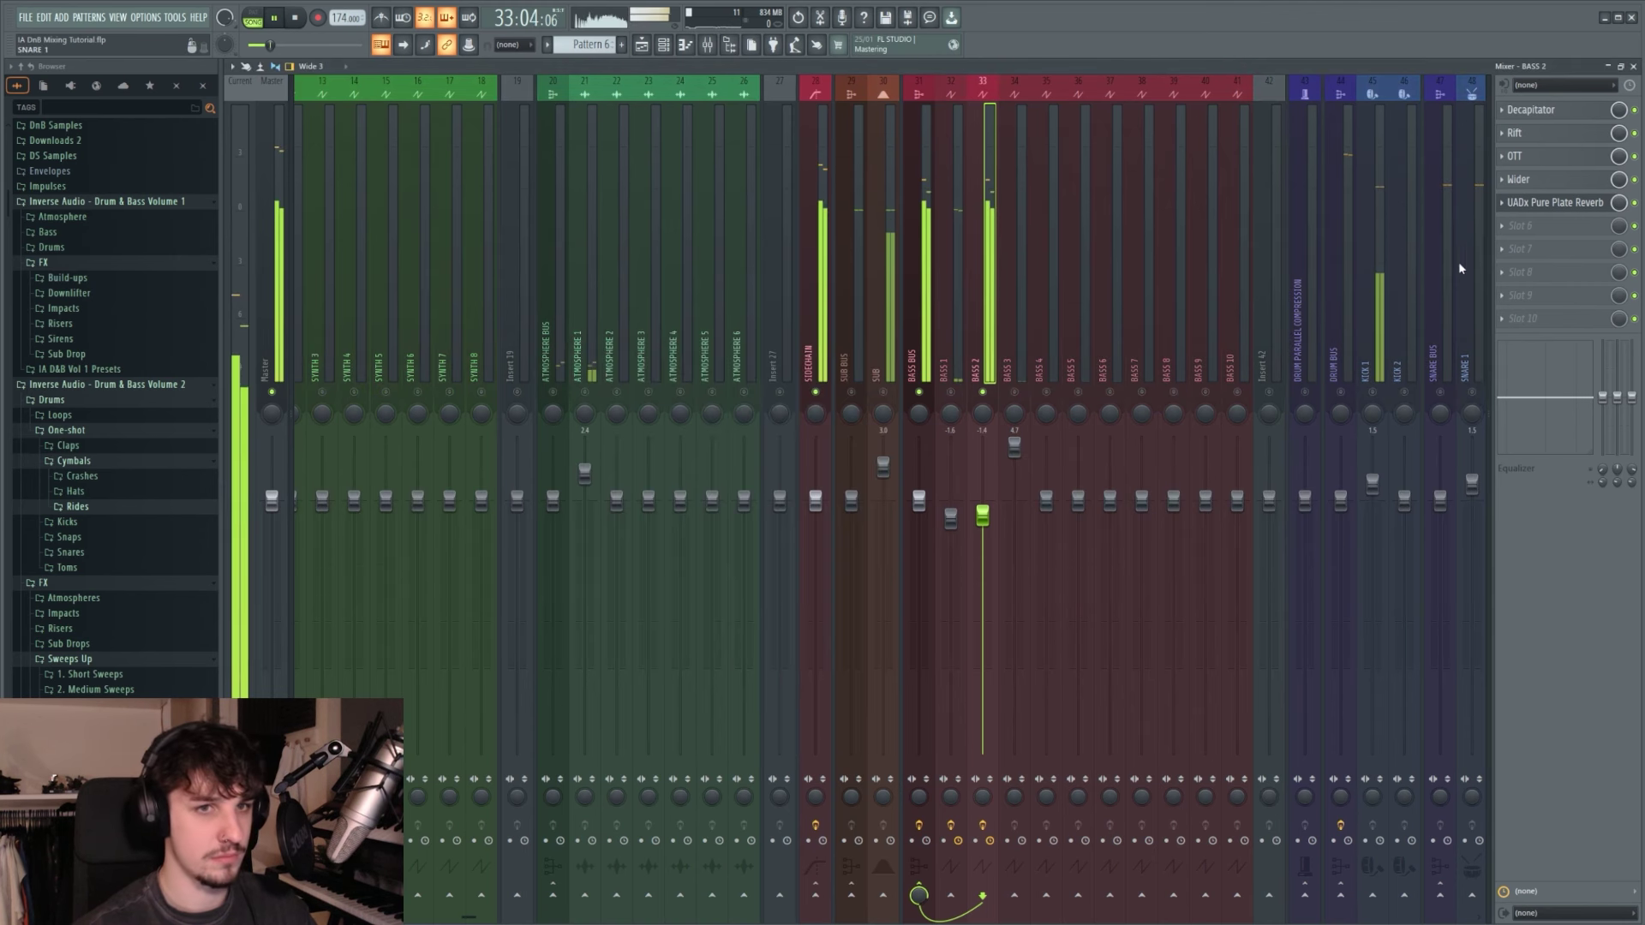
Step: Shorten the plate reverb's pre-delay and set its mix to 12% while auditioning the soloed BASS 2
click(1565, 205)
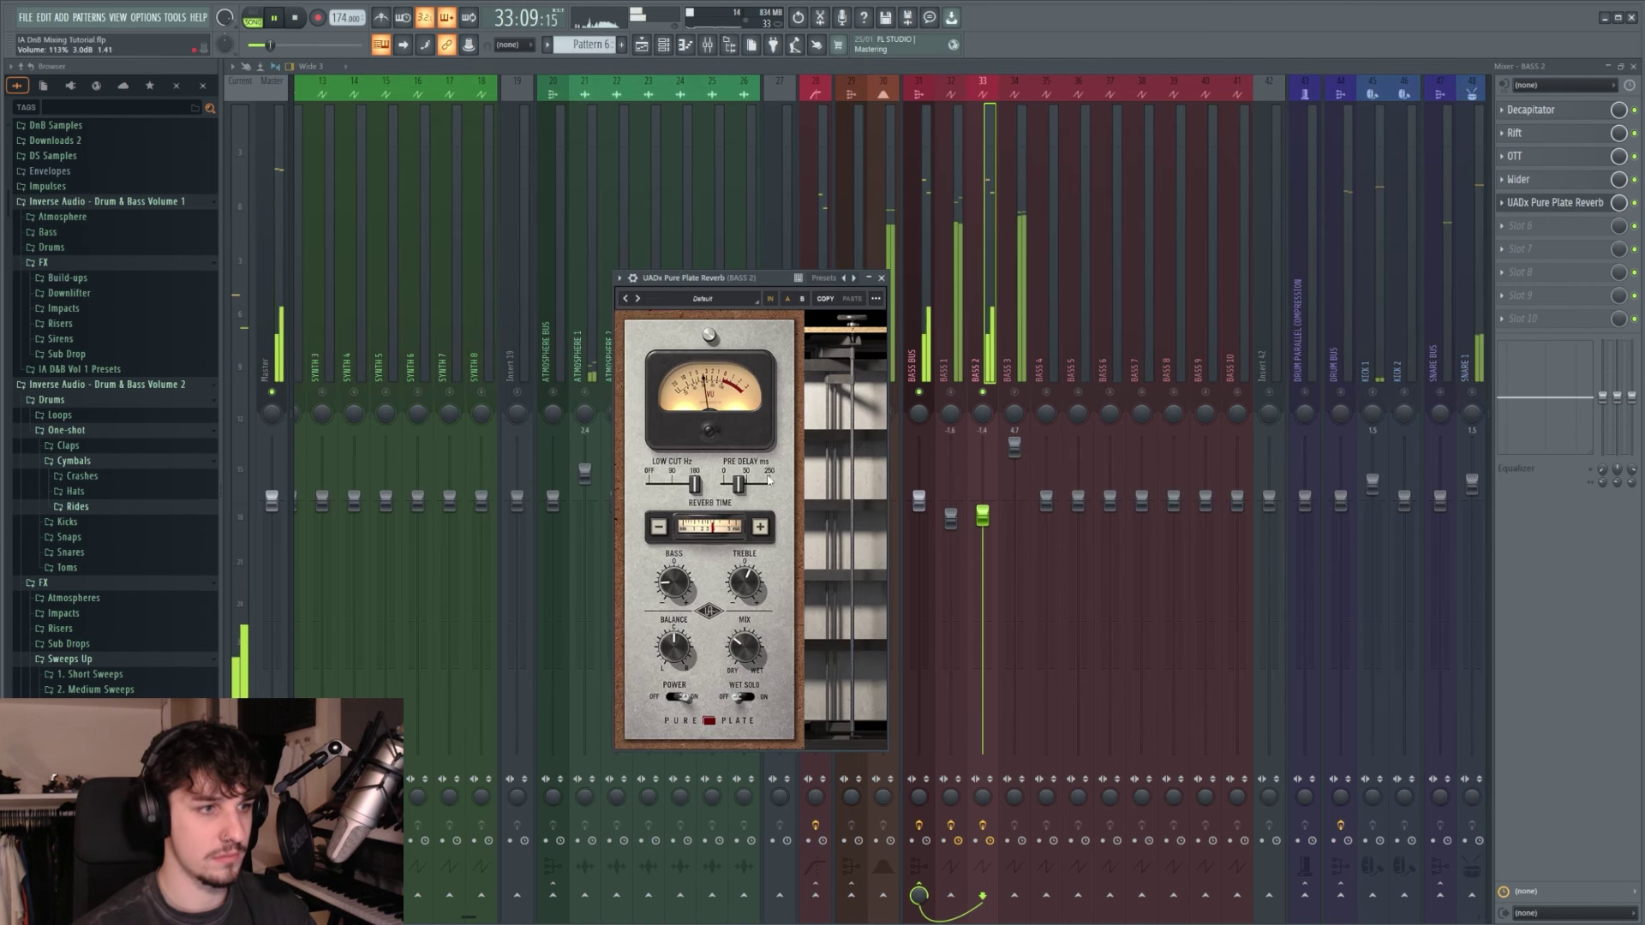
drag(738, 485, 734, 493)
key(space)
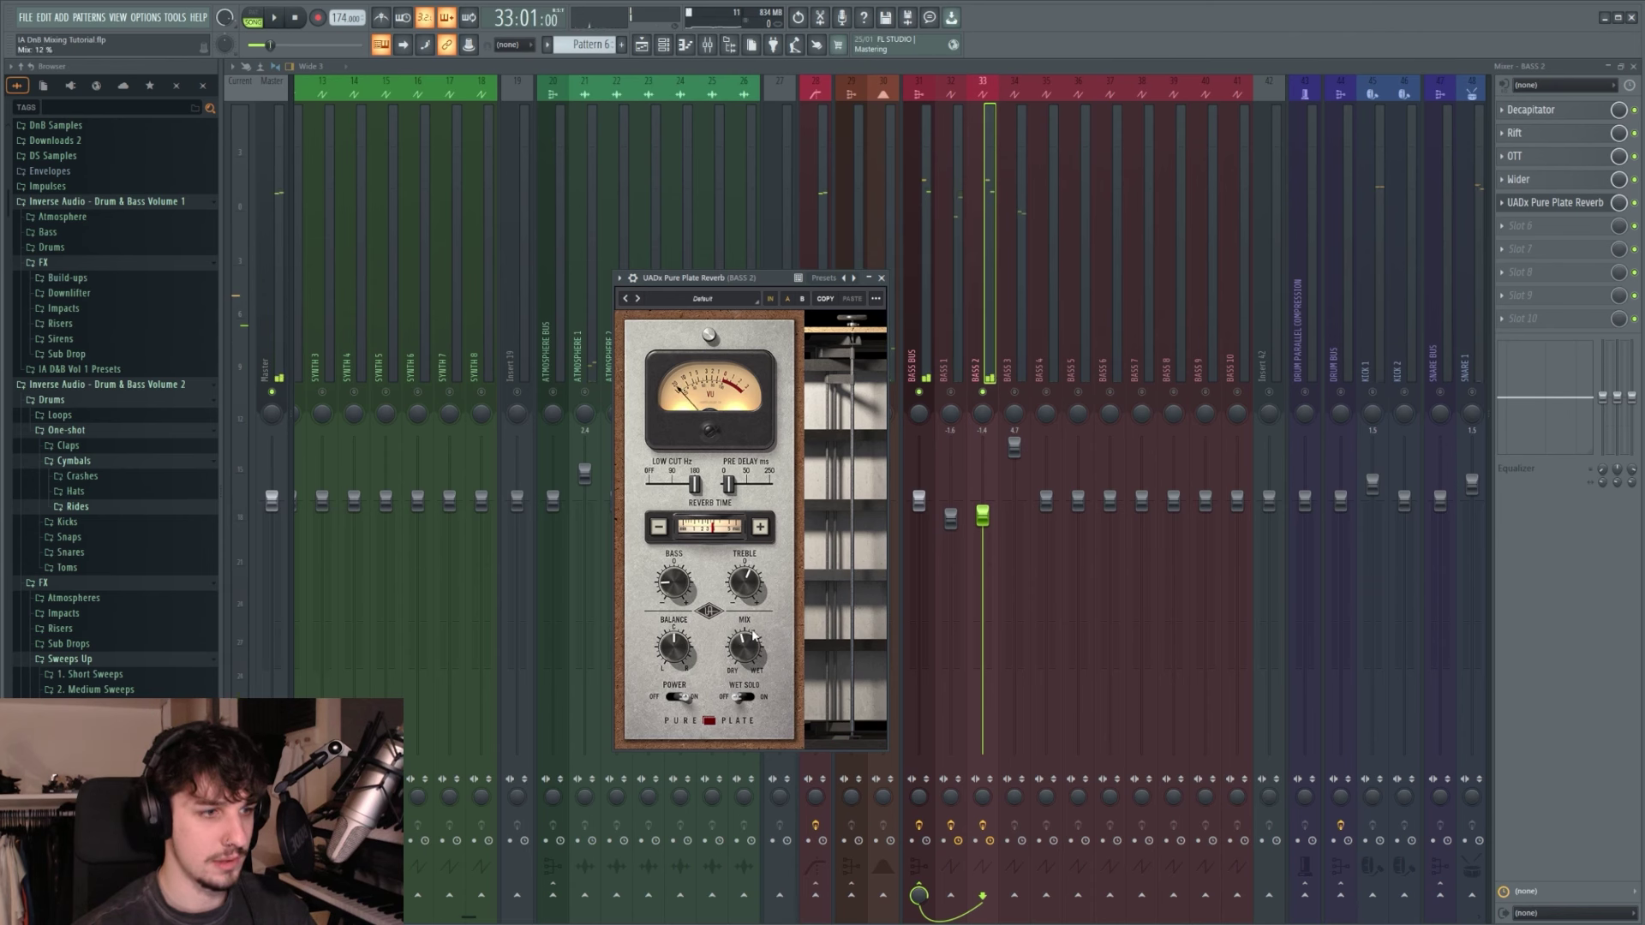
key(space)
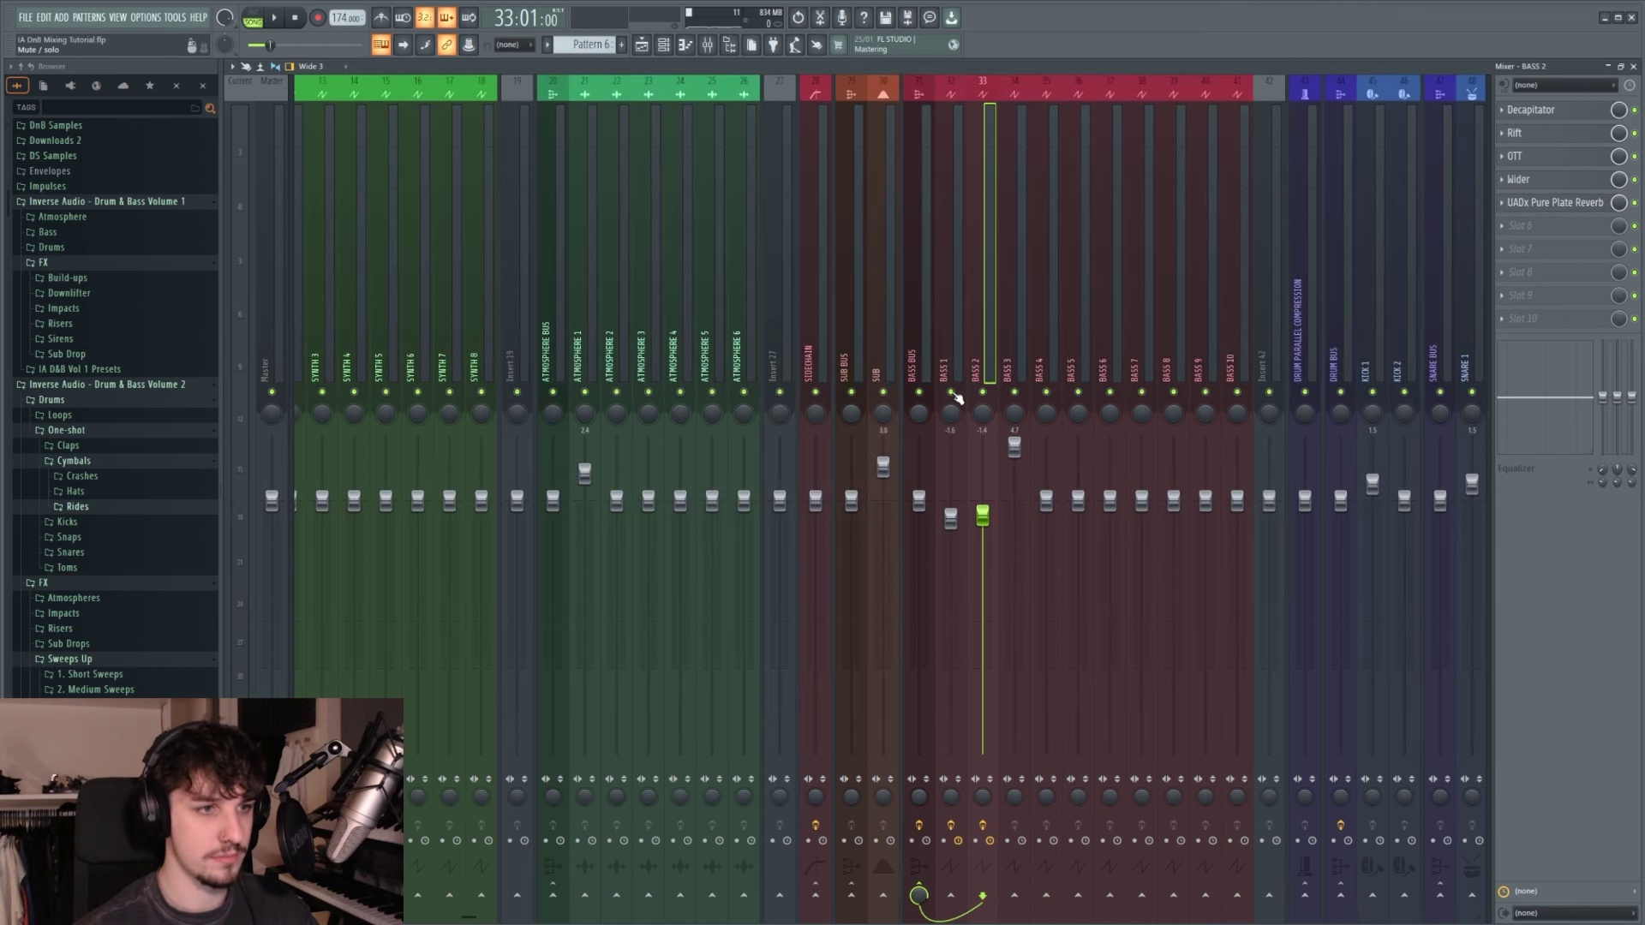
Step: Play the full mix and check how the plate reverb on BASS 2 sits in it
key(space)
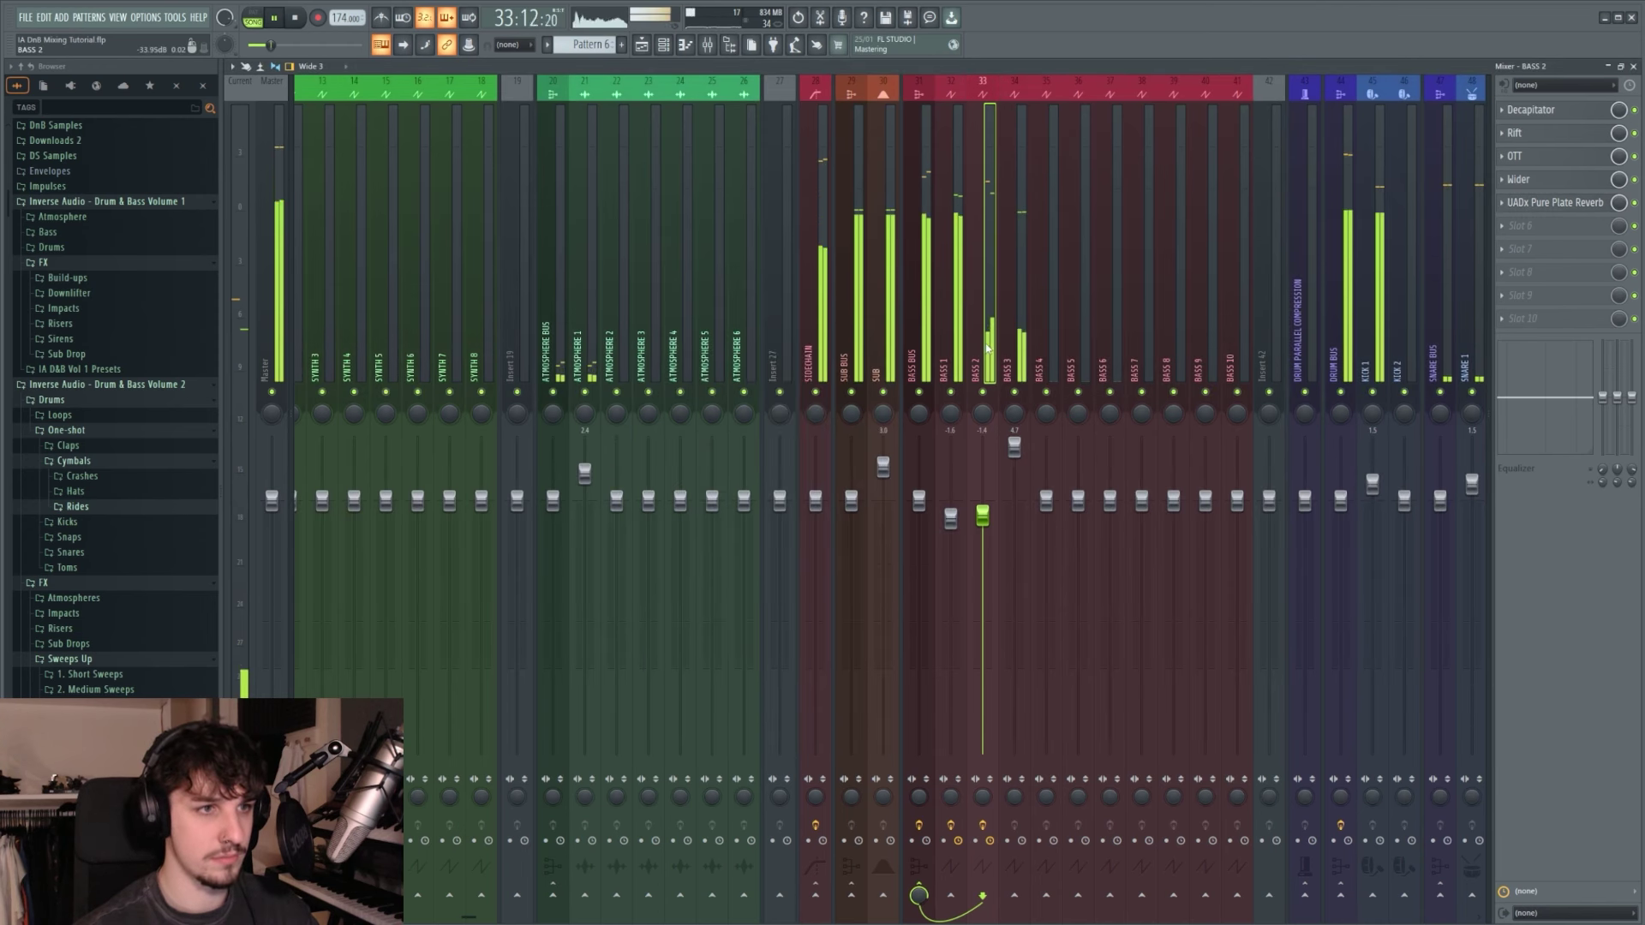
click(1590, 206)
click(1587, 206)
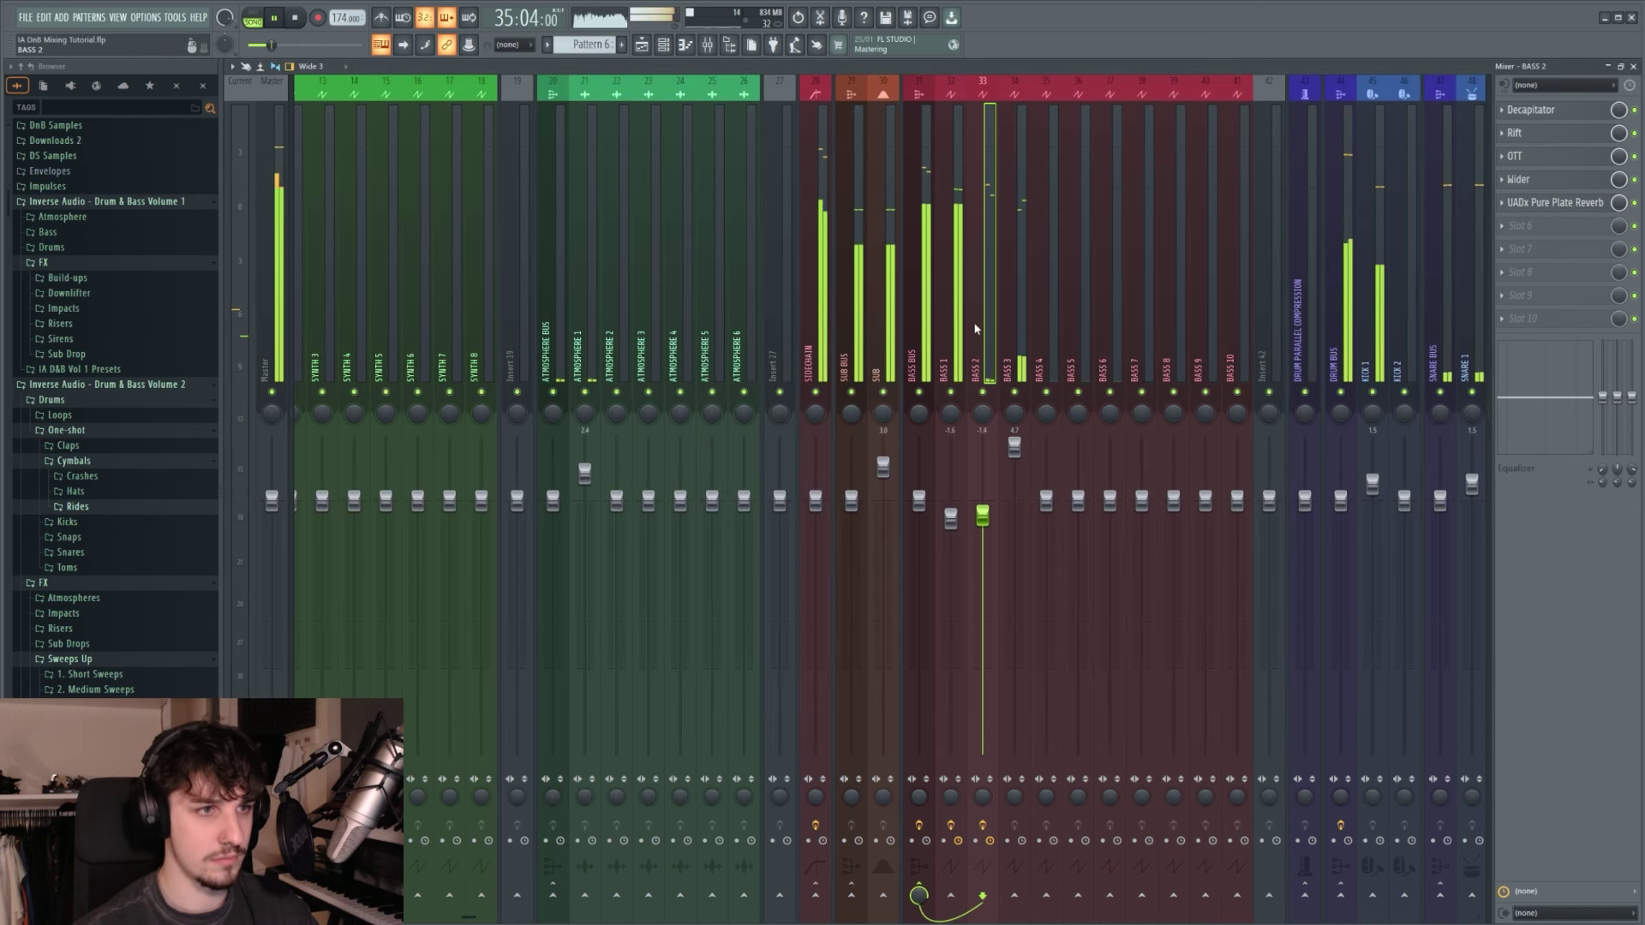
Step: Audition BASS 3 soloed together with BASS 1 and load Wider in the first effect slot of BASS 3
click(1021, 330)
key(space)
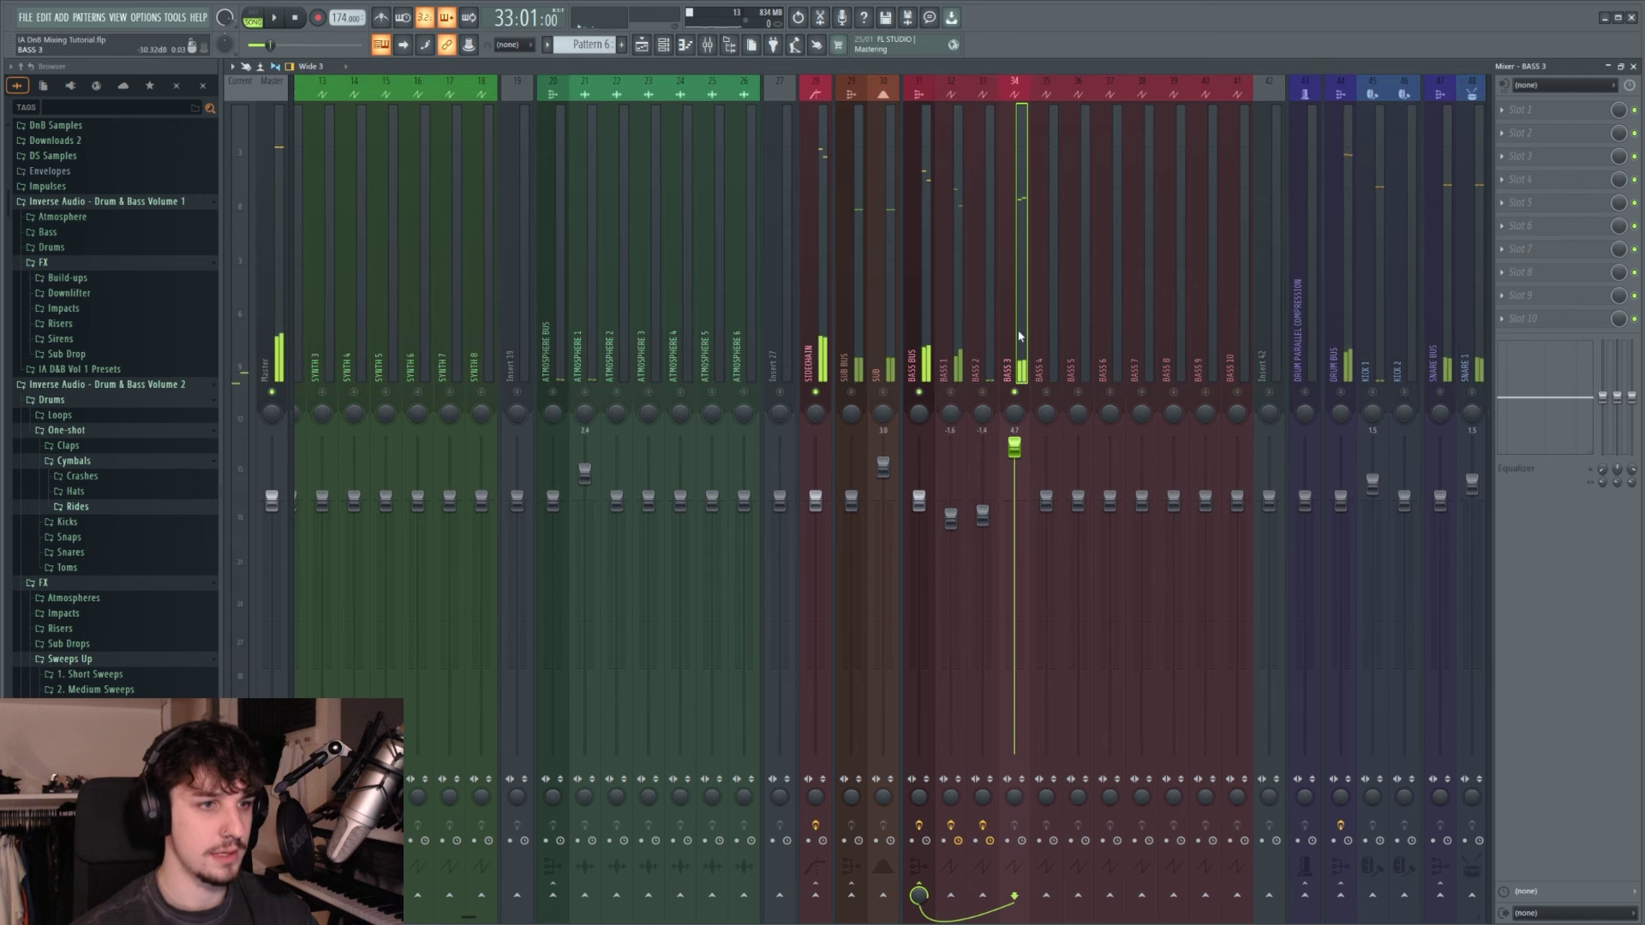
key(space)
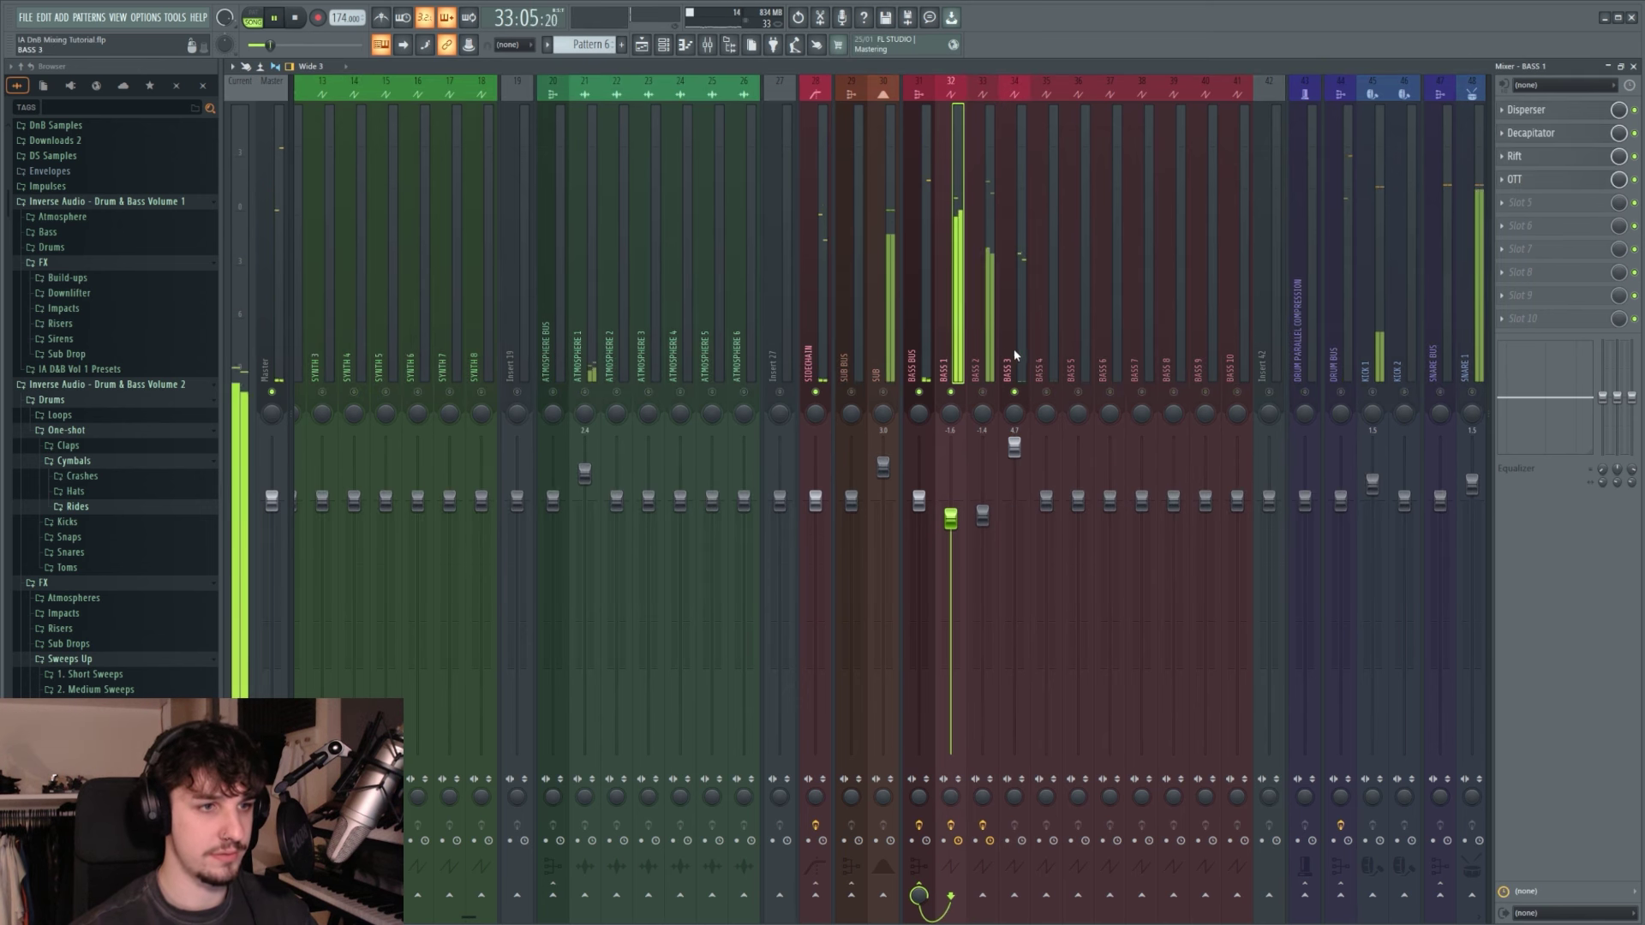
key(space)
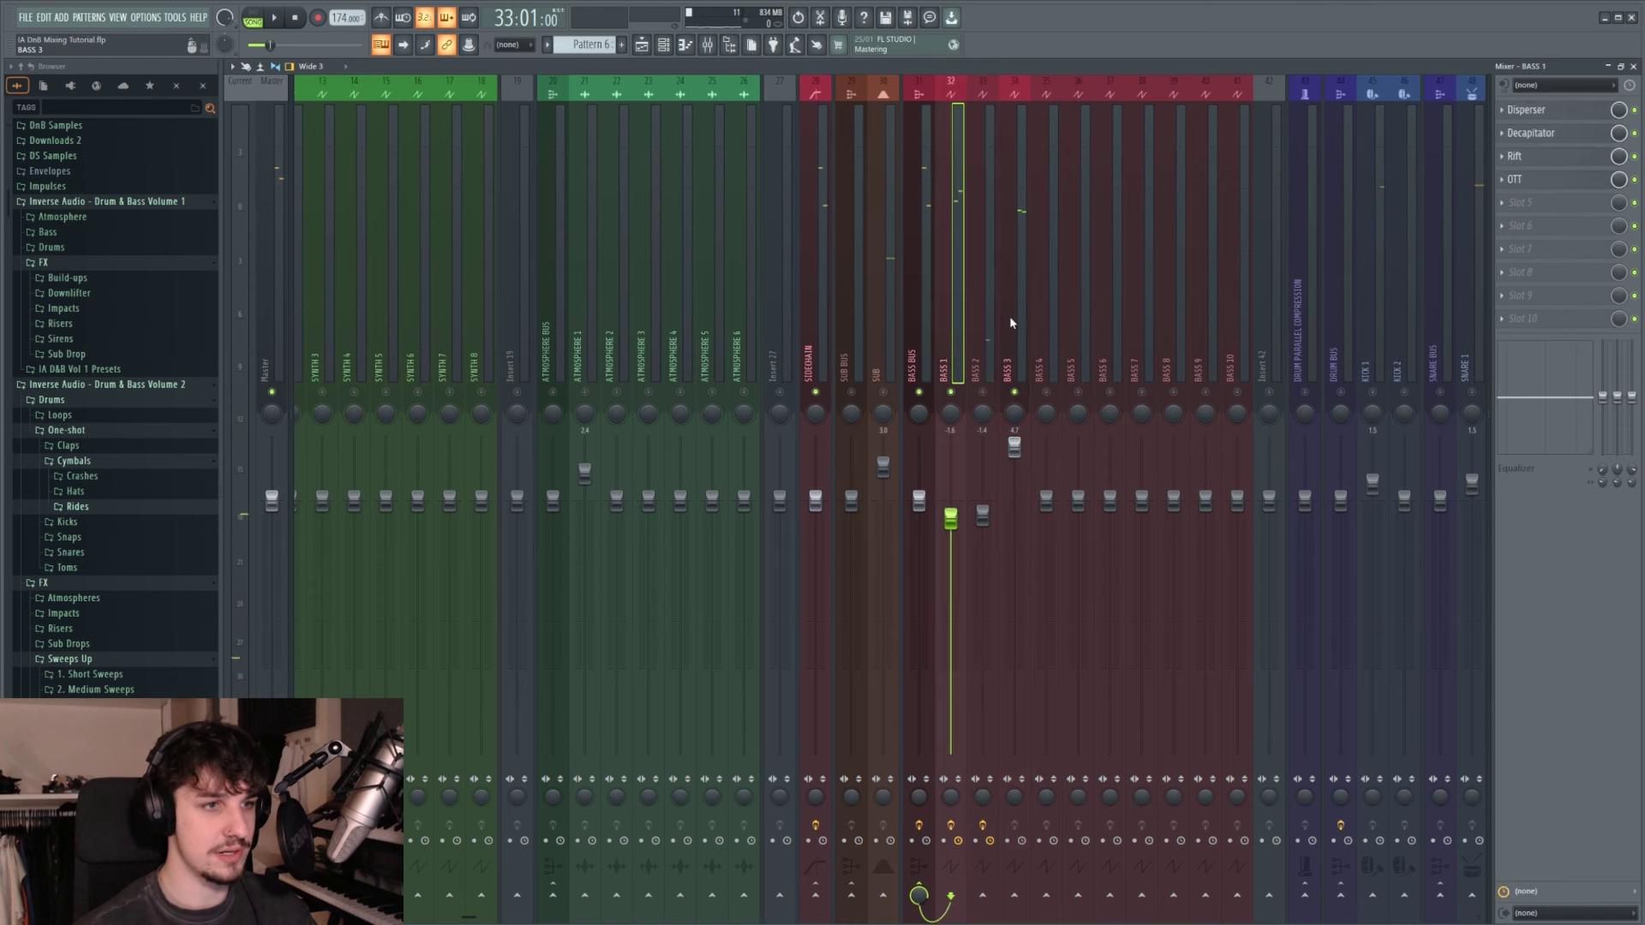
drag(582, 276, 616, 296)
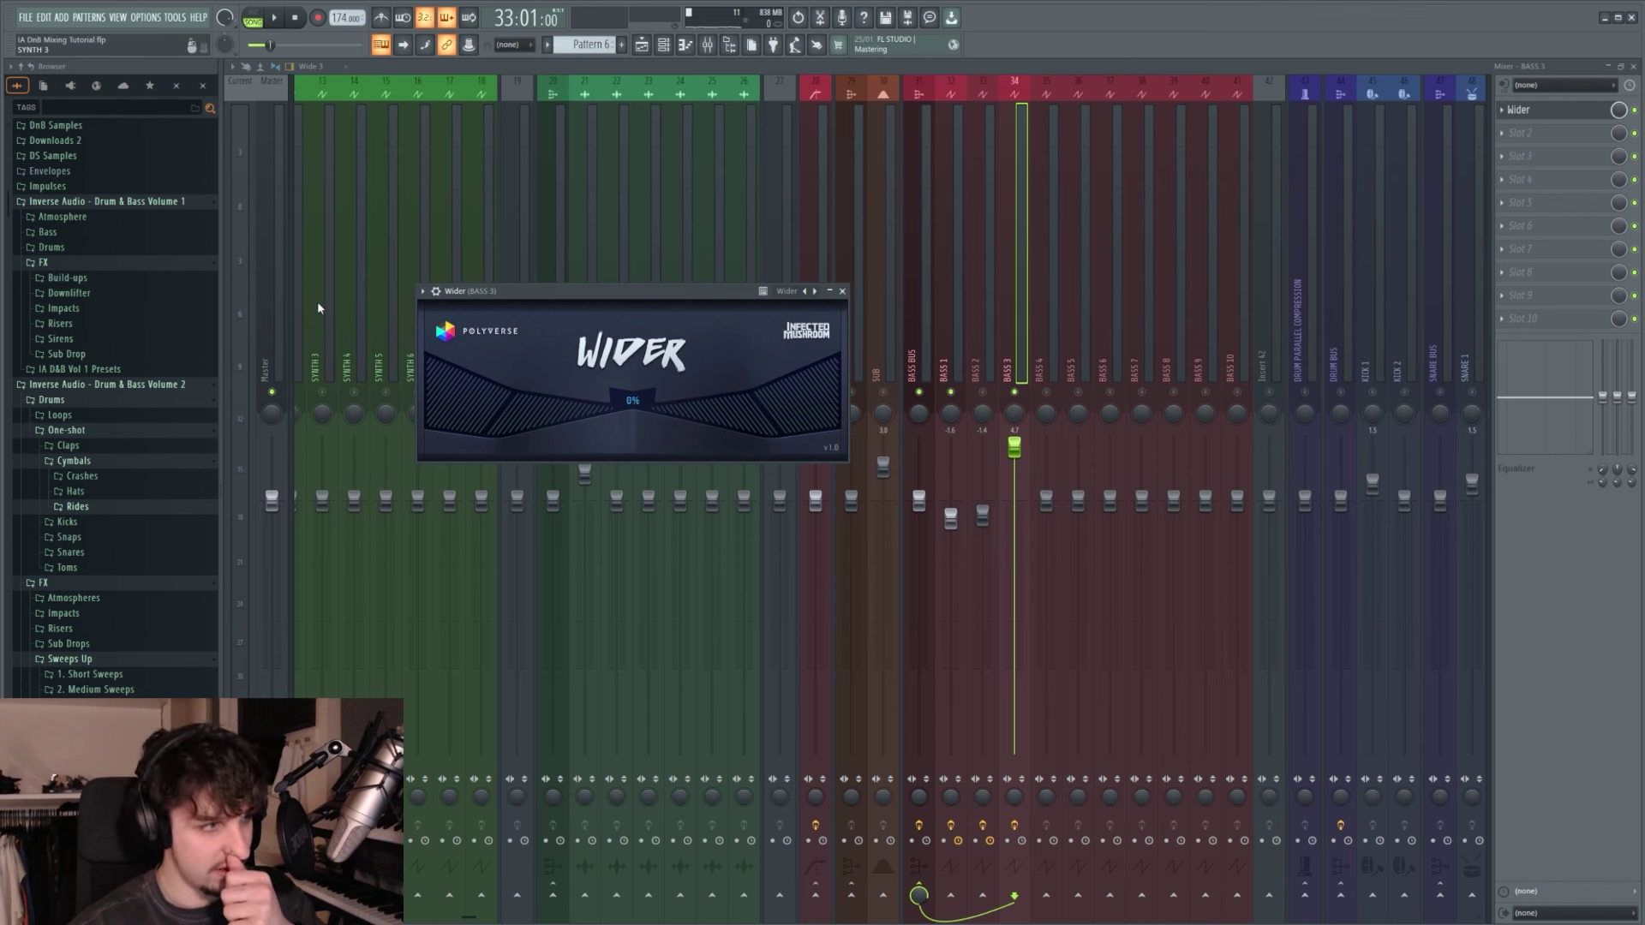
Step: Add Ozone Imager 2 in the Master's second effect slot, detach its window, and place it below the Wider window
click(273, 308)
click(1564, 135)
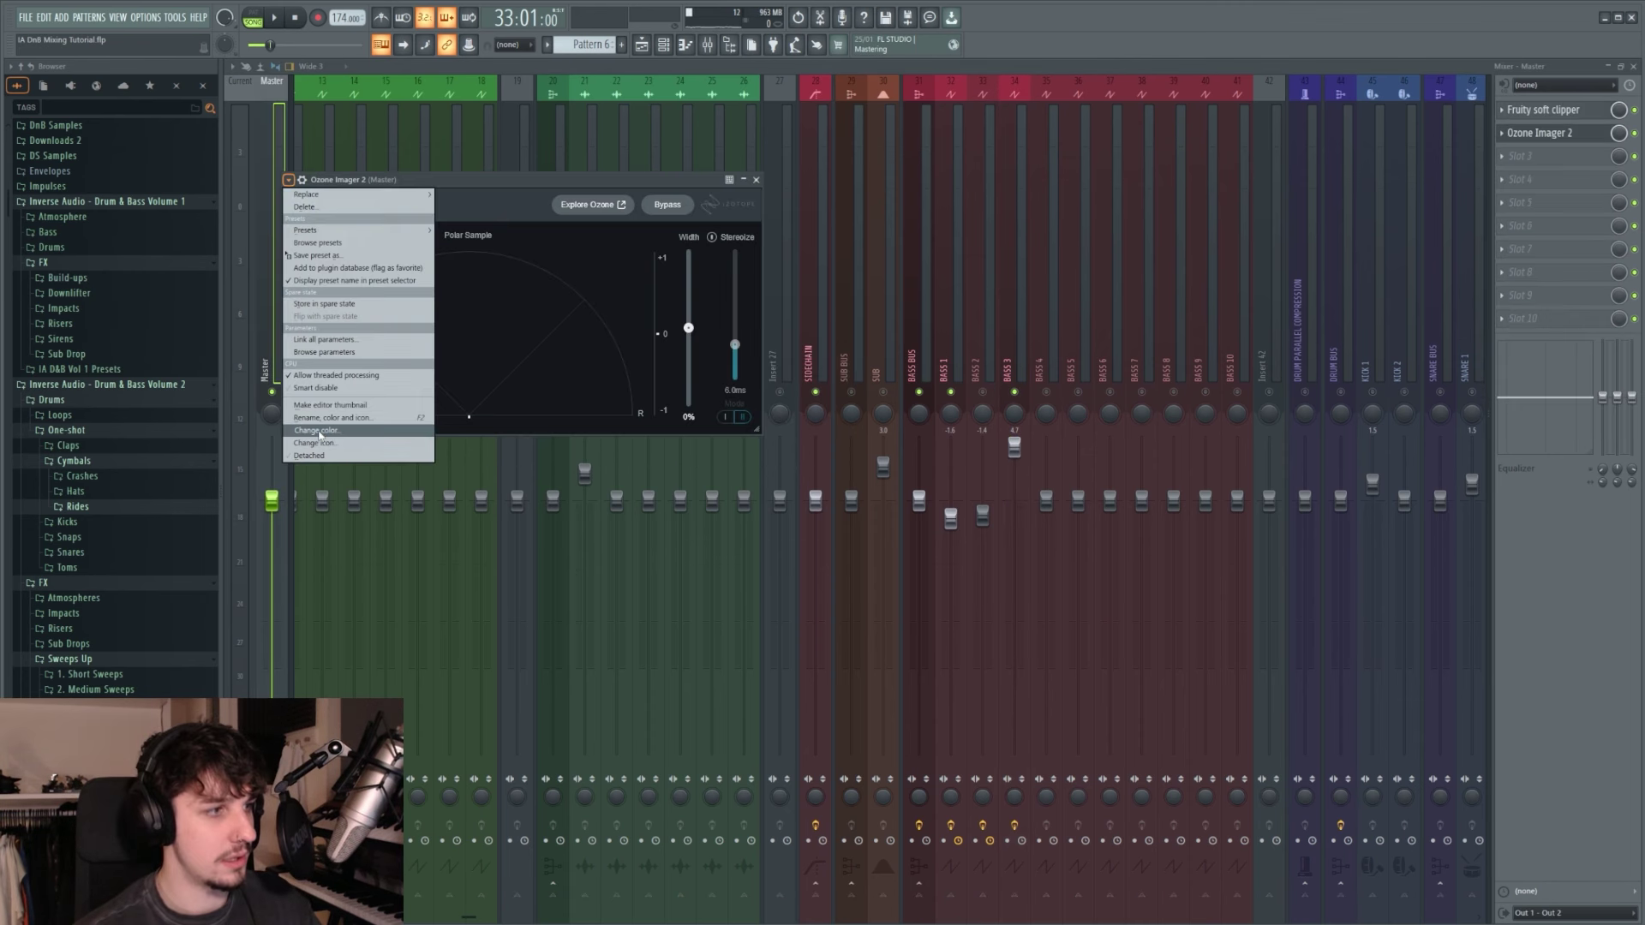
click(344, 455)
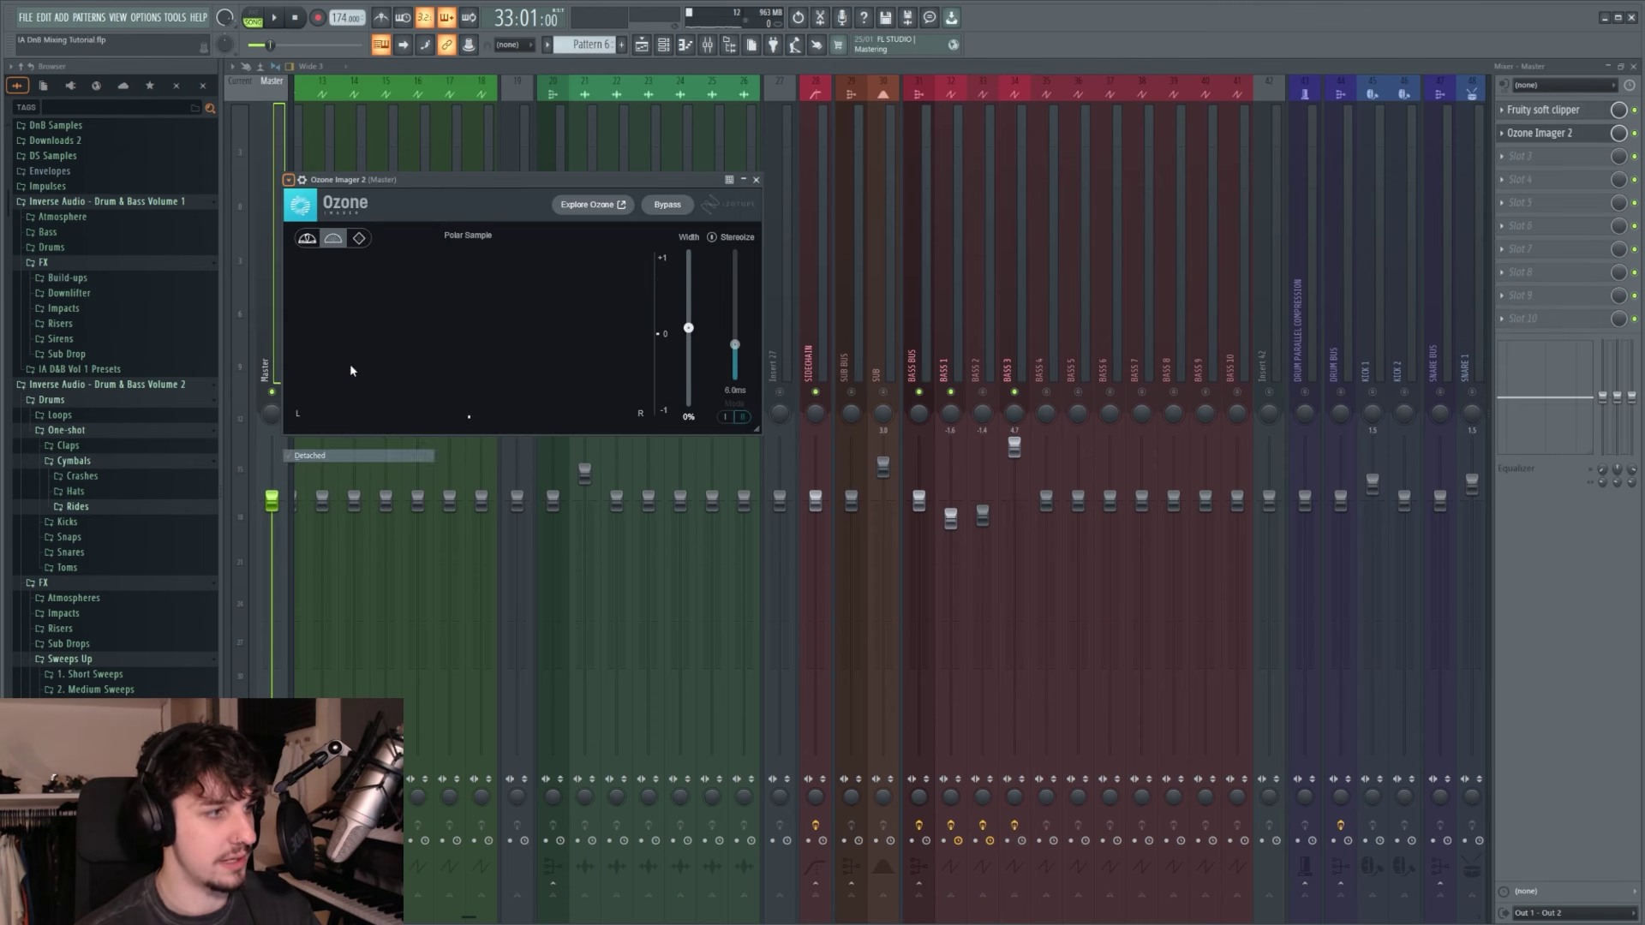
drag(428, 181, 547, 677)
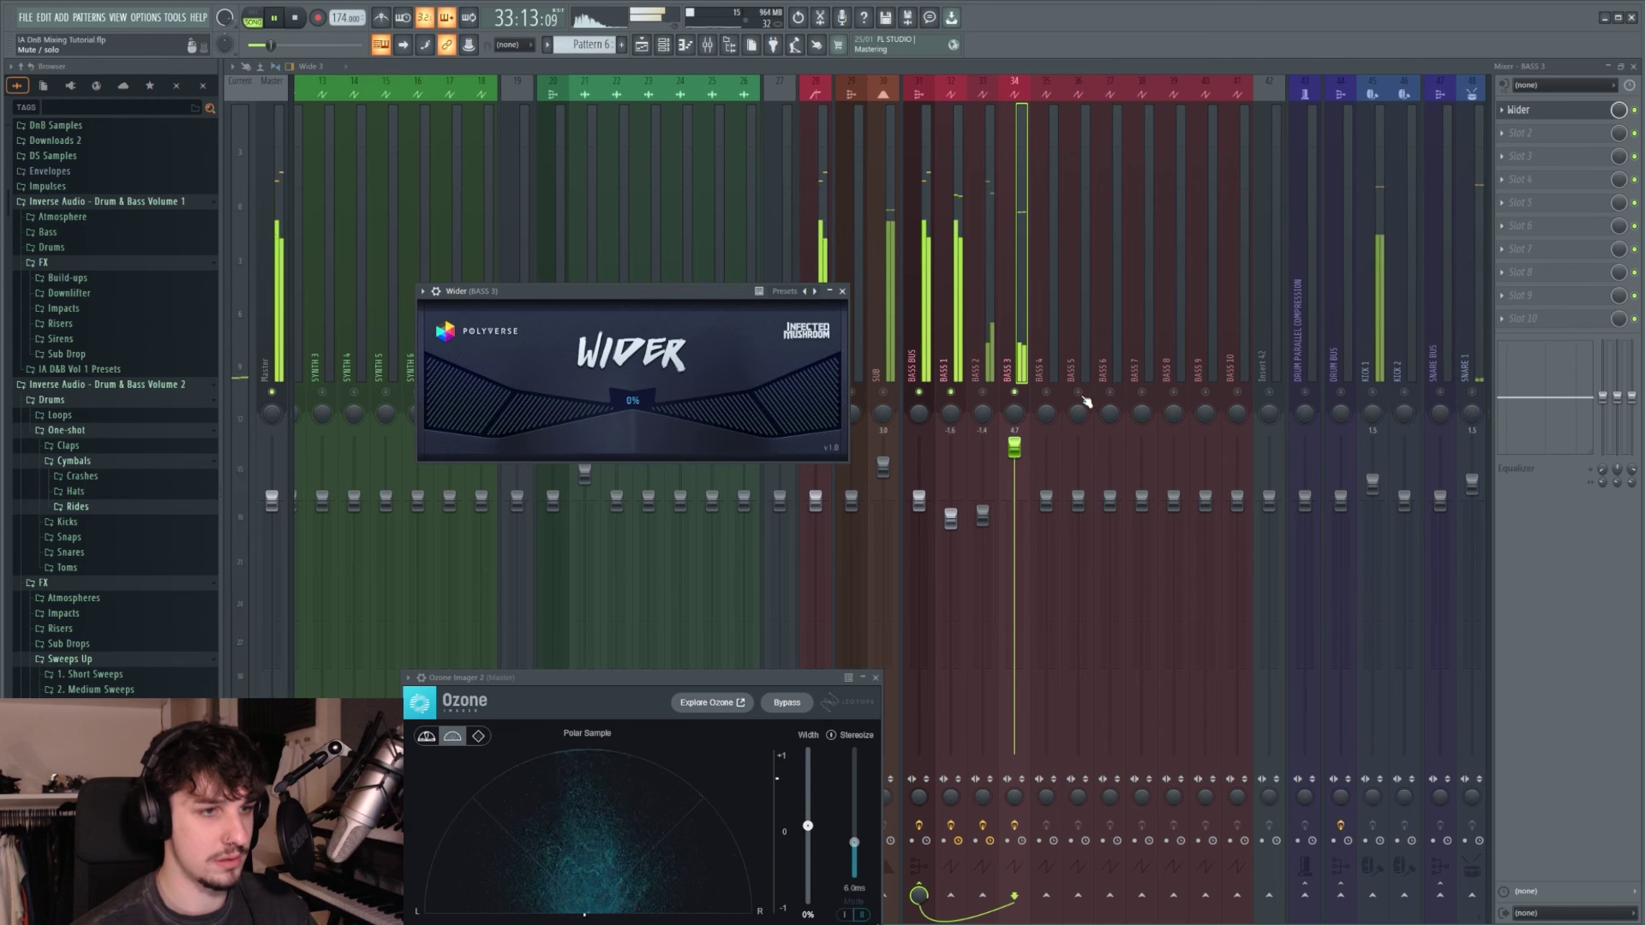
Step: Mute BASS 3 to audition BASS 1 on its own, and return to the BASS 3 track
click(1014, 393)
click(961, 401)
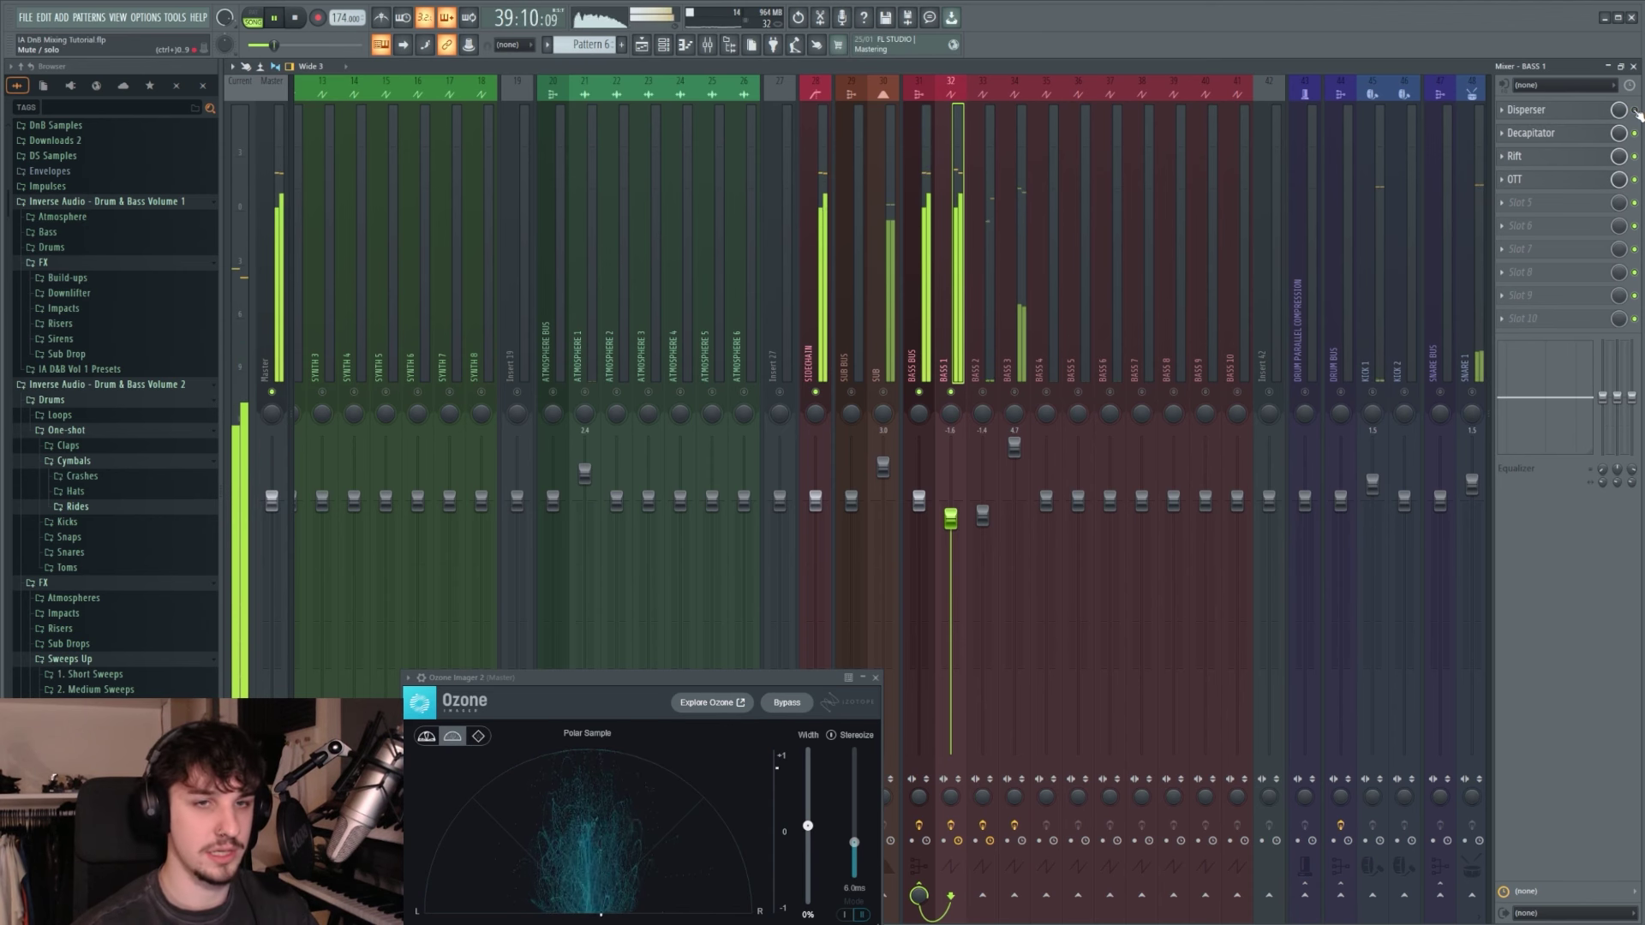
key(space)
click(1018, 369)
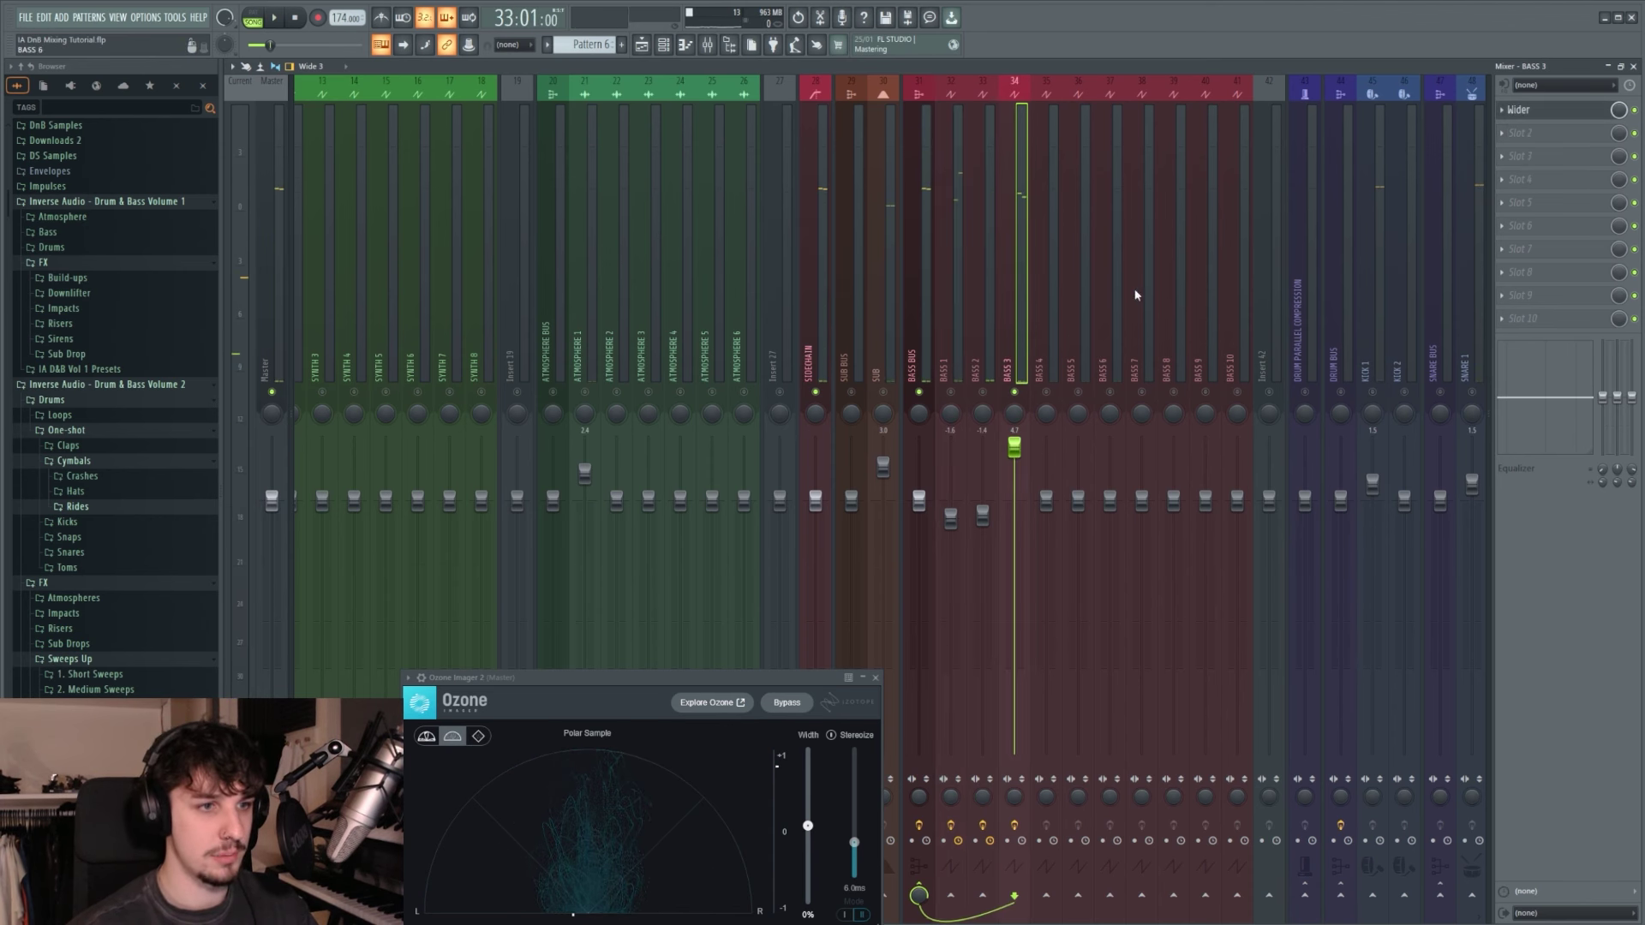
Step: Widen the soloed BASS 3 by setting Wider to 72% during playback
key(space)
click(1557, 114)
drag(700, 427, 763, 415)
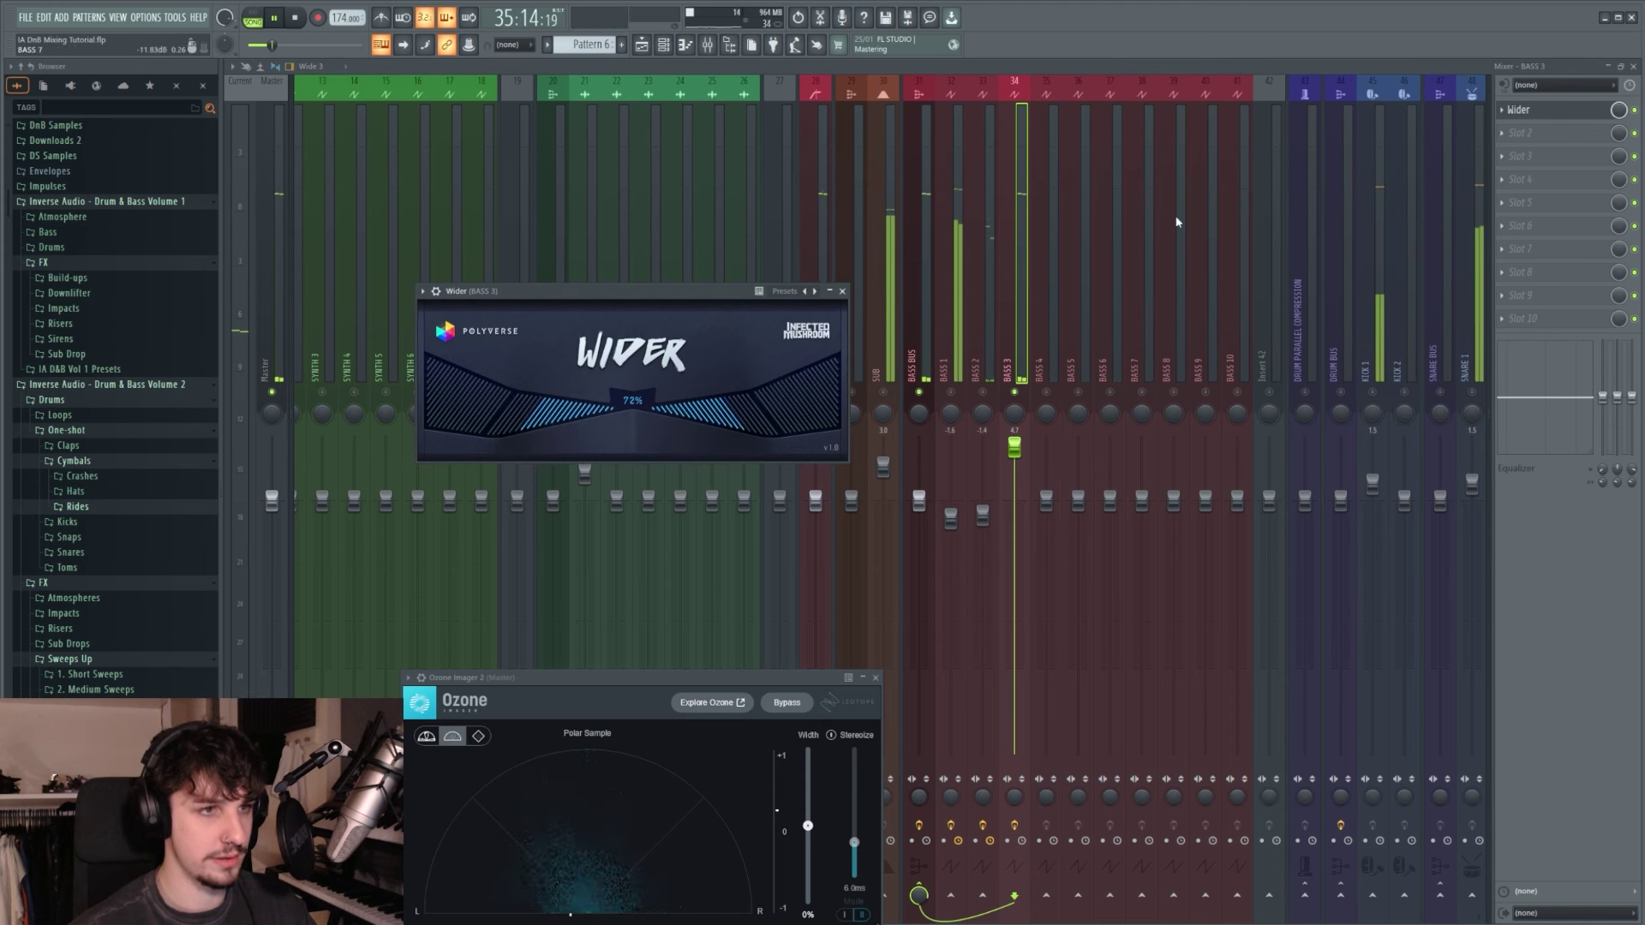
click(1541, 115)
key(space)
Step: Bring BASS 1 back in and audition it together with the widened BASS 3
click(952, 393)
click(961, 330)
key(space)
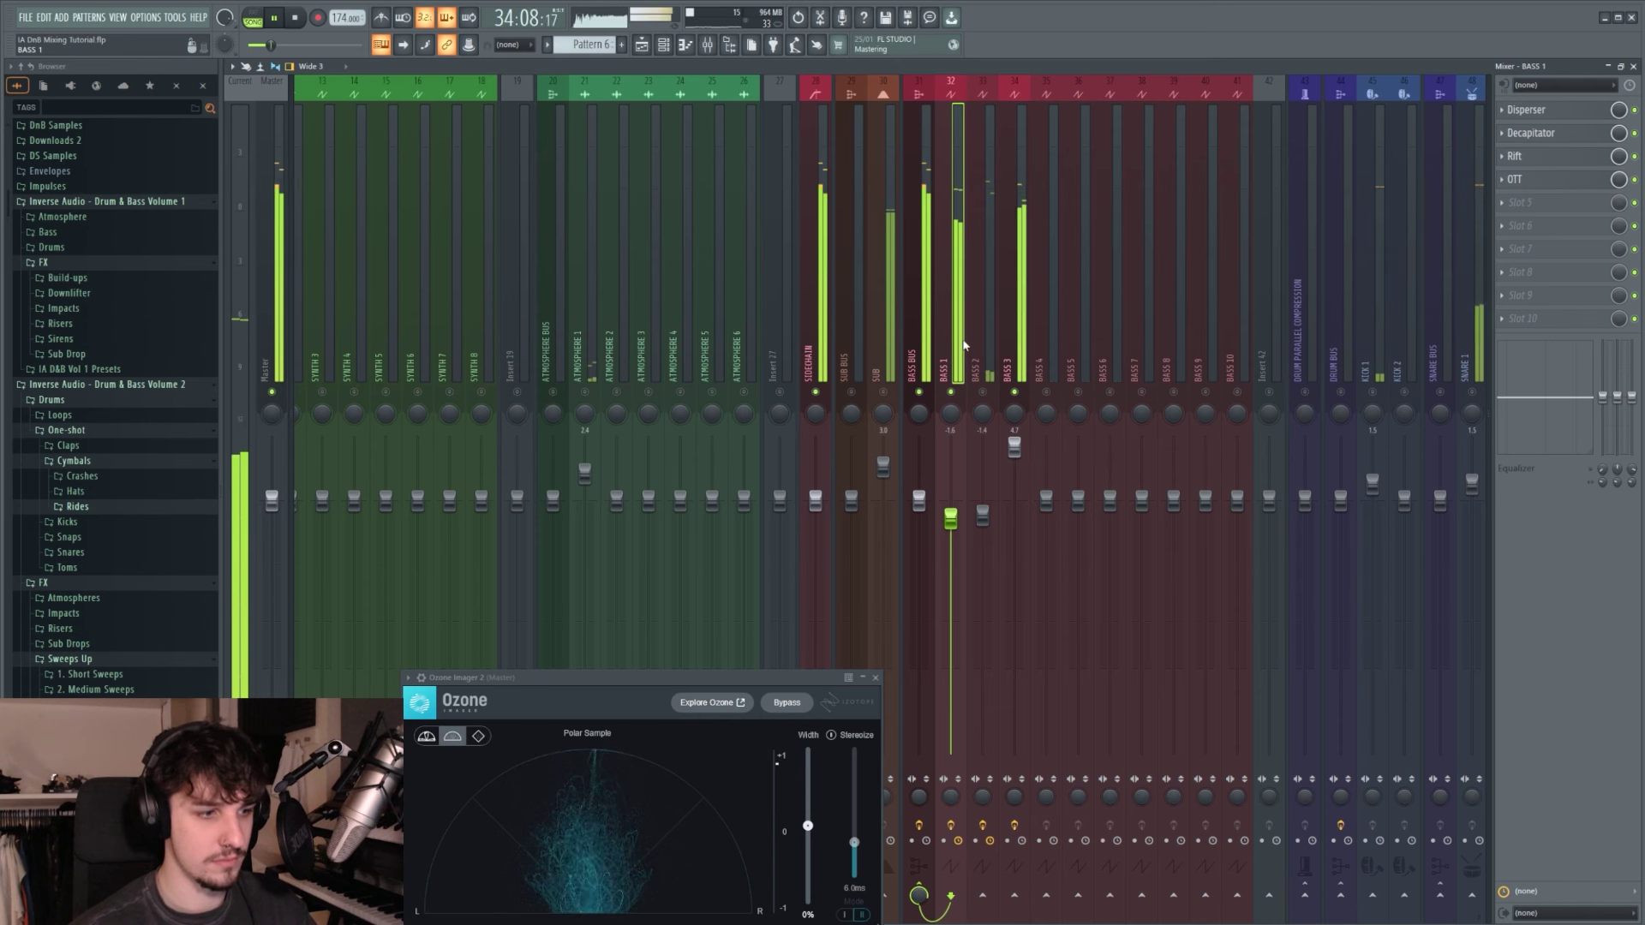
click(1024, 304)
key(space)
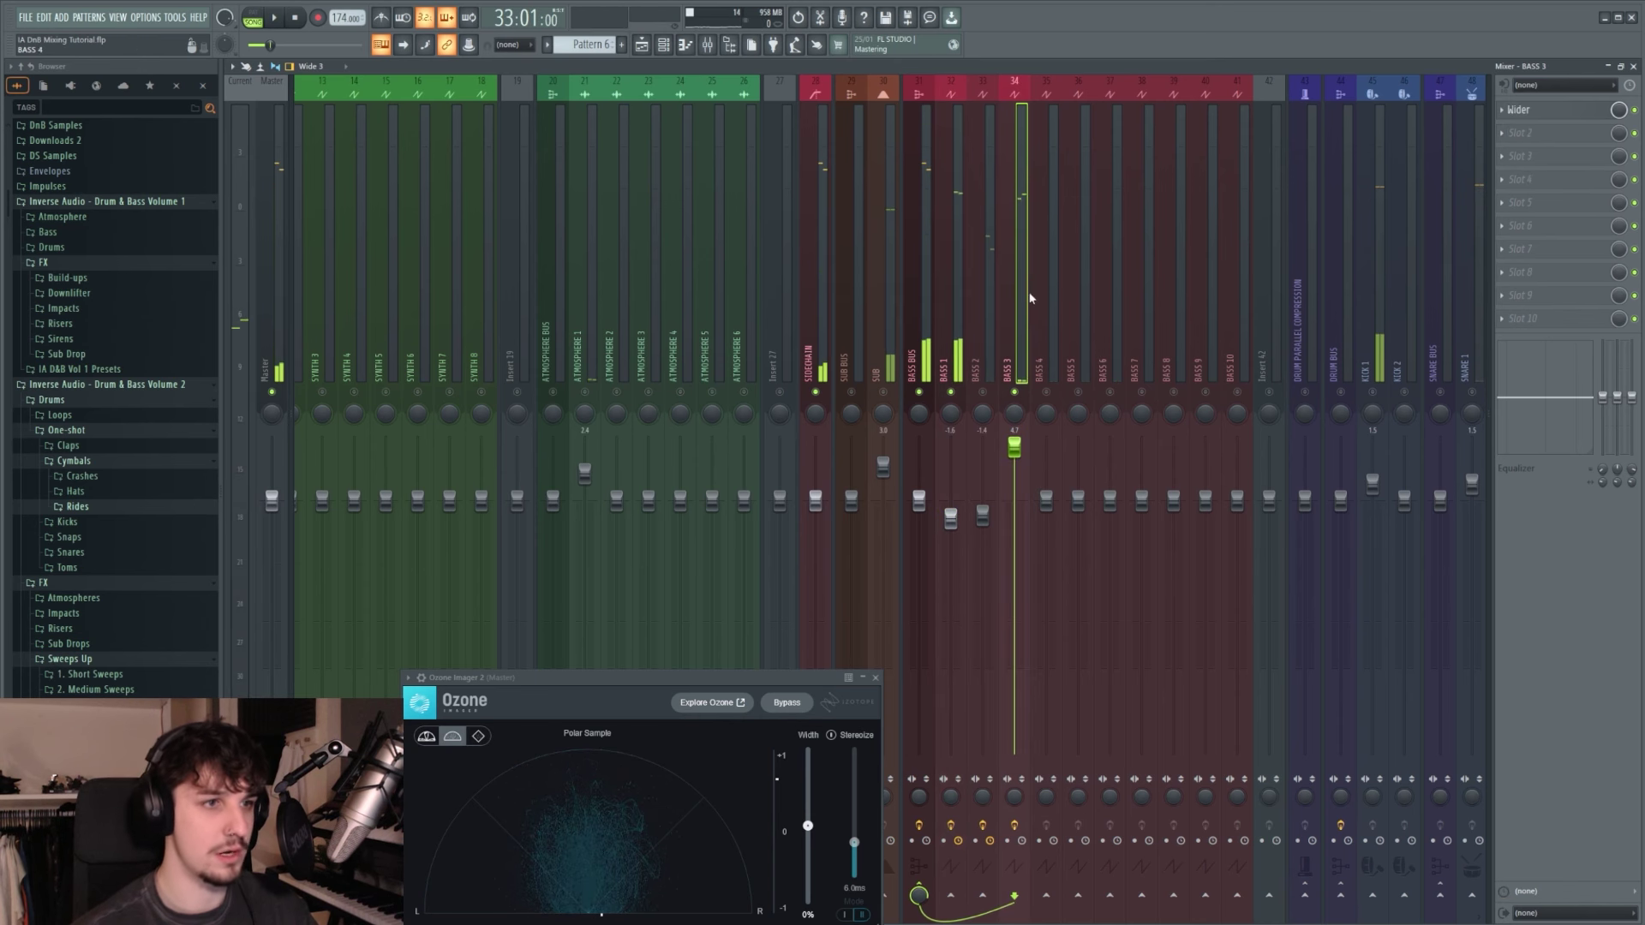
Step: Load Decapitator in the second effect slot of BASS 3 and set its Drive to about 1.3
click(1515, 133)
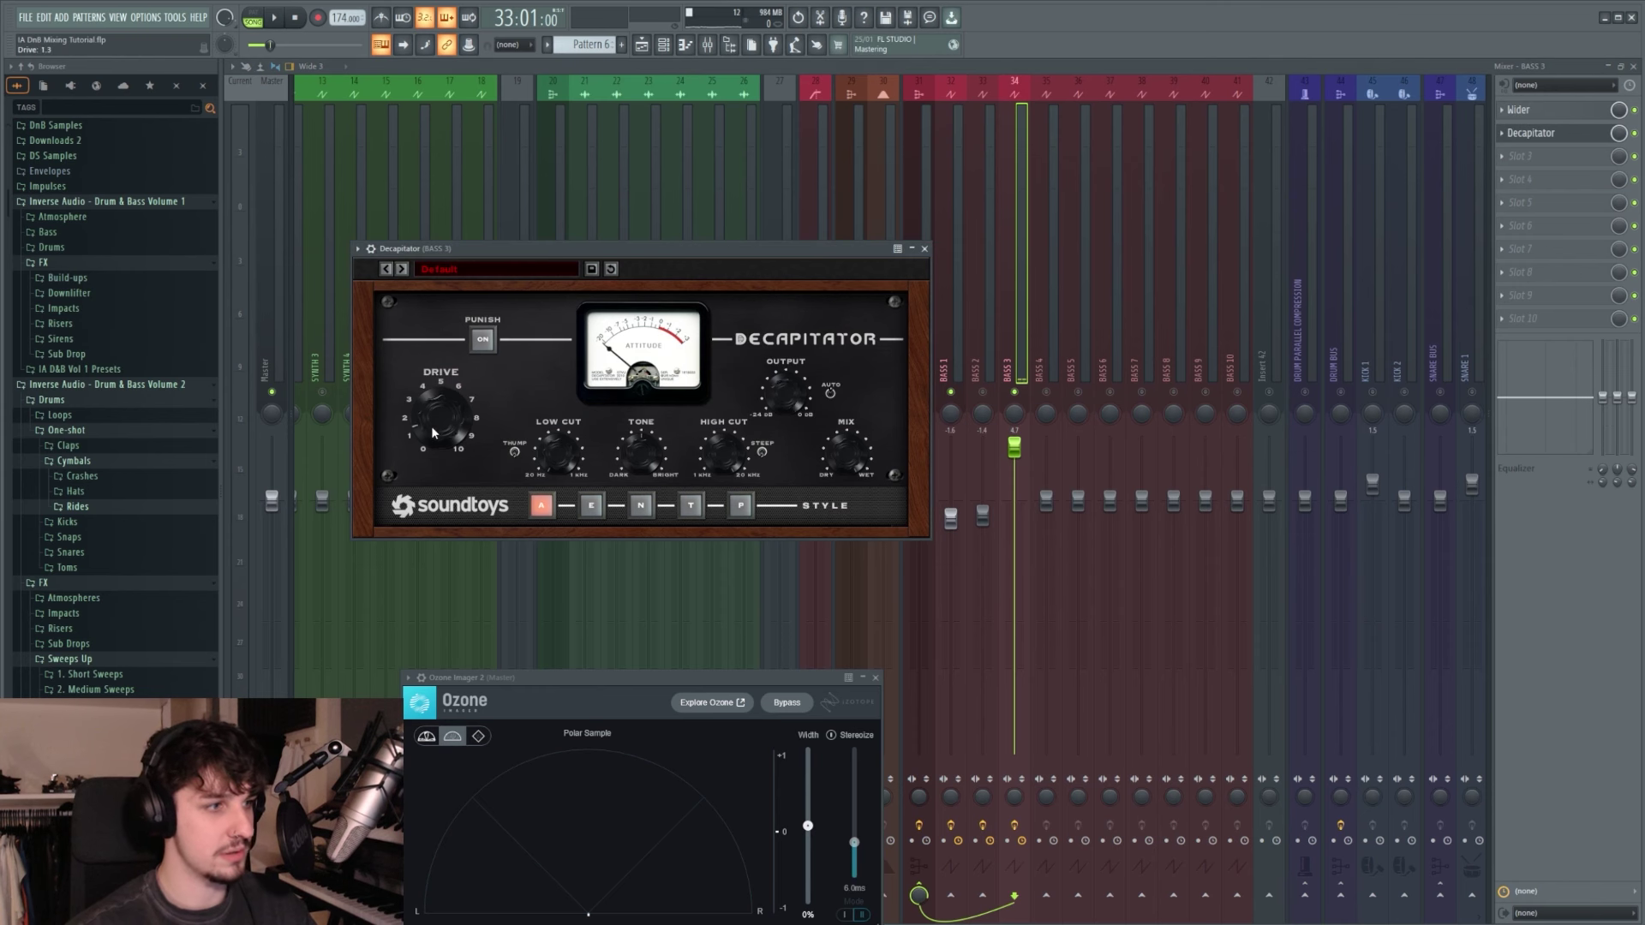
key(space)
click(1566, 137)
Step: Load Rift in the third effect slot of BASS 3 and adjust its Drive and Negative Shape, with the Negative Shape at 0.04
click(1561, 158)
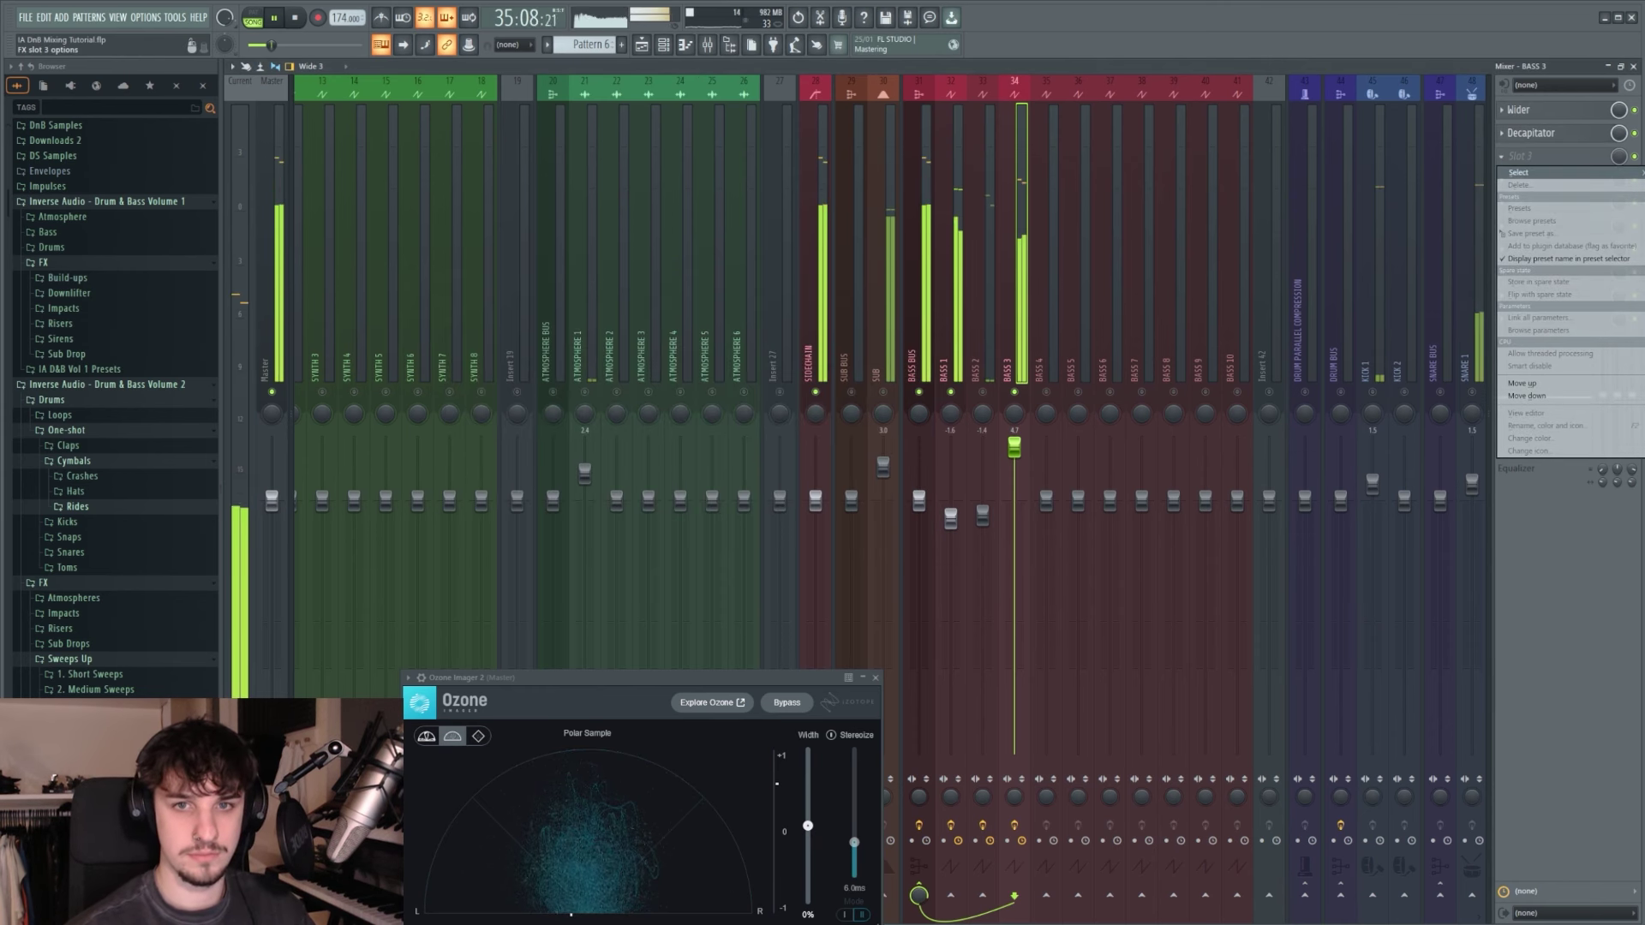
click(1388, 295)
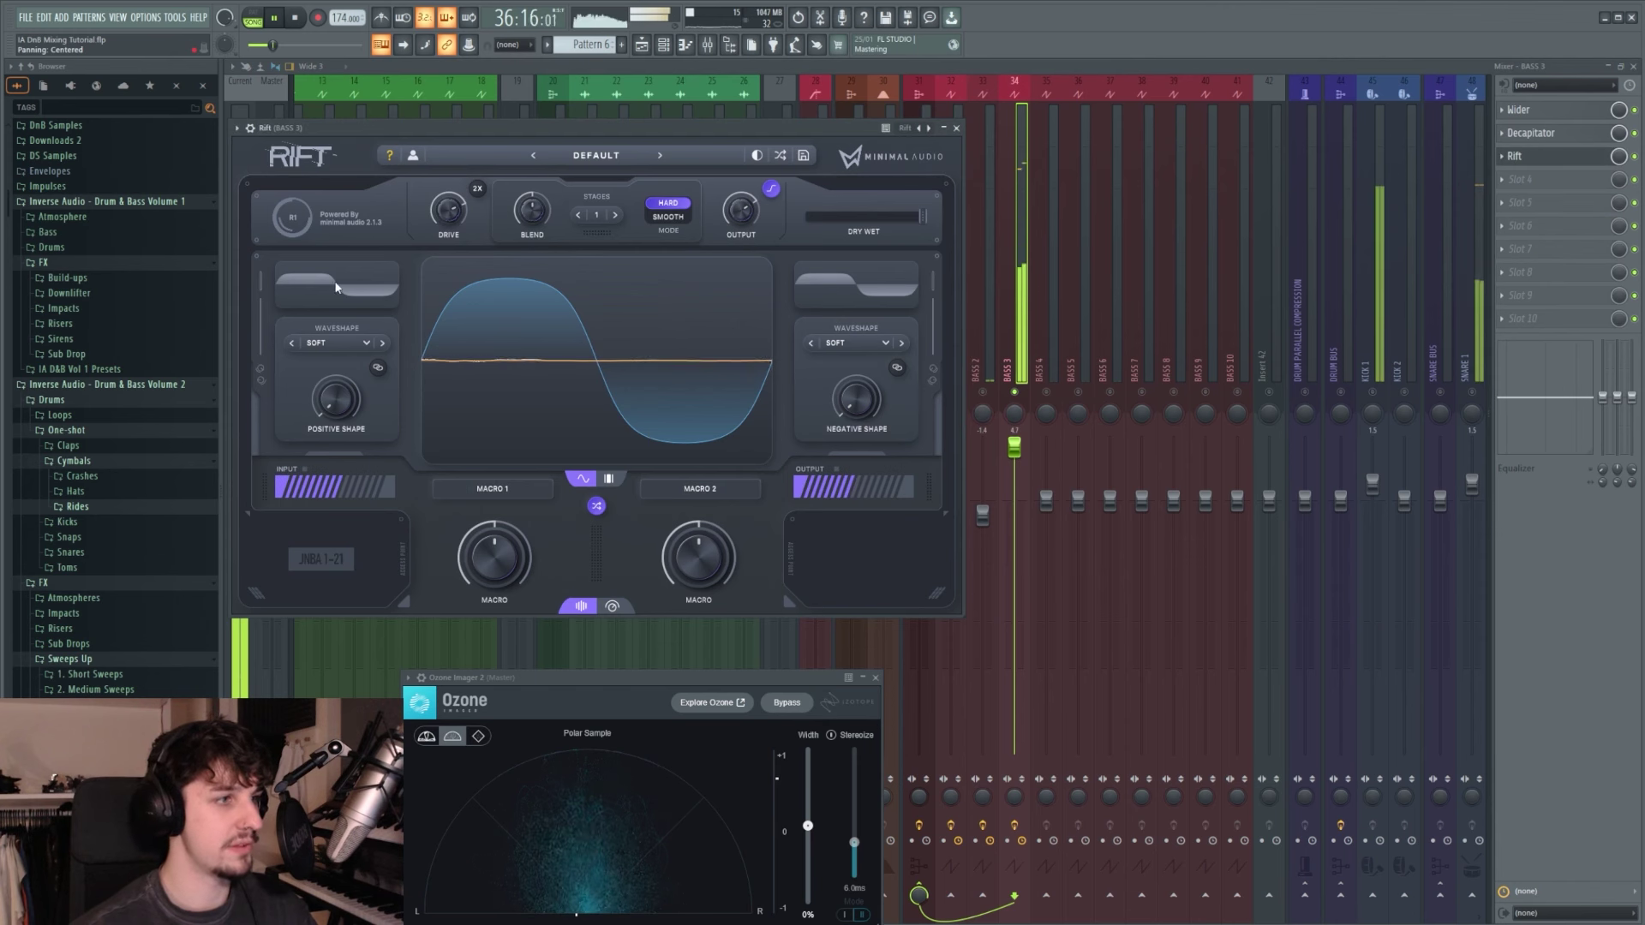
drag(862, 411, 862, 405)
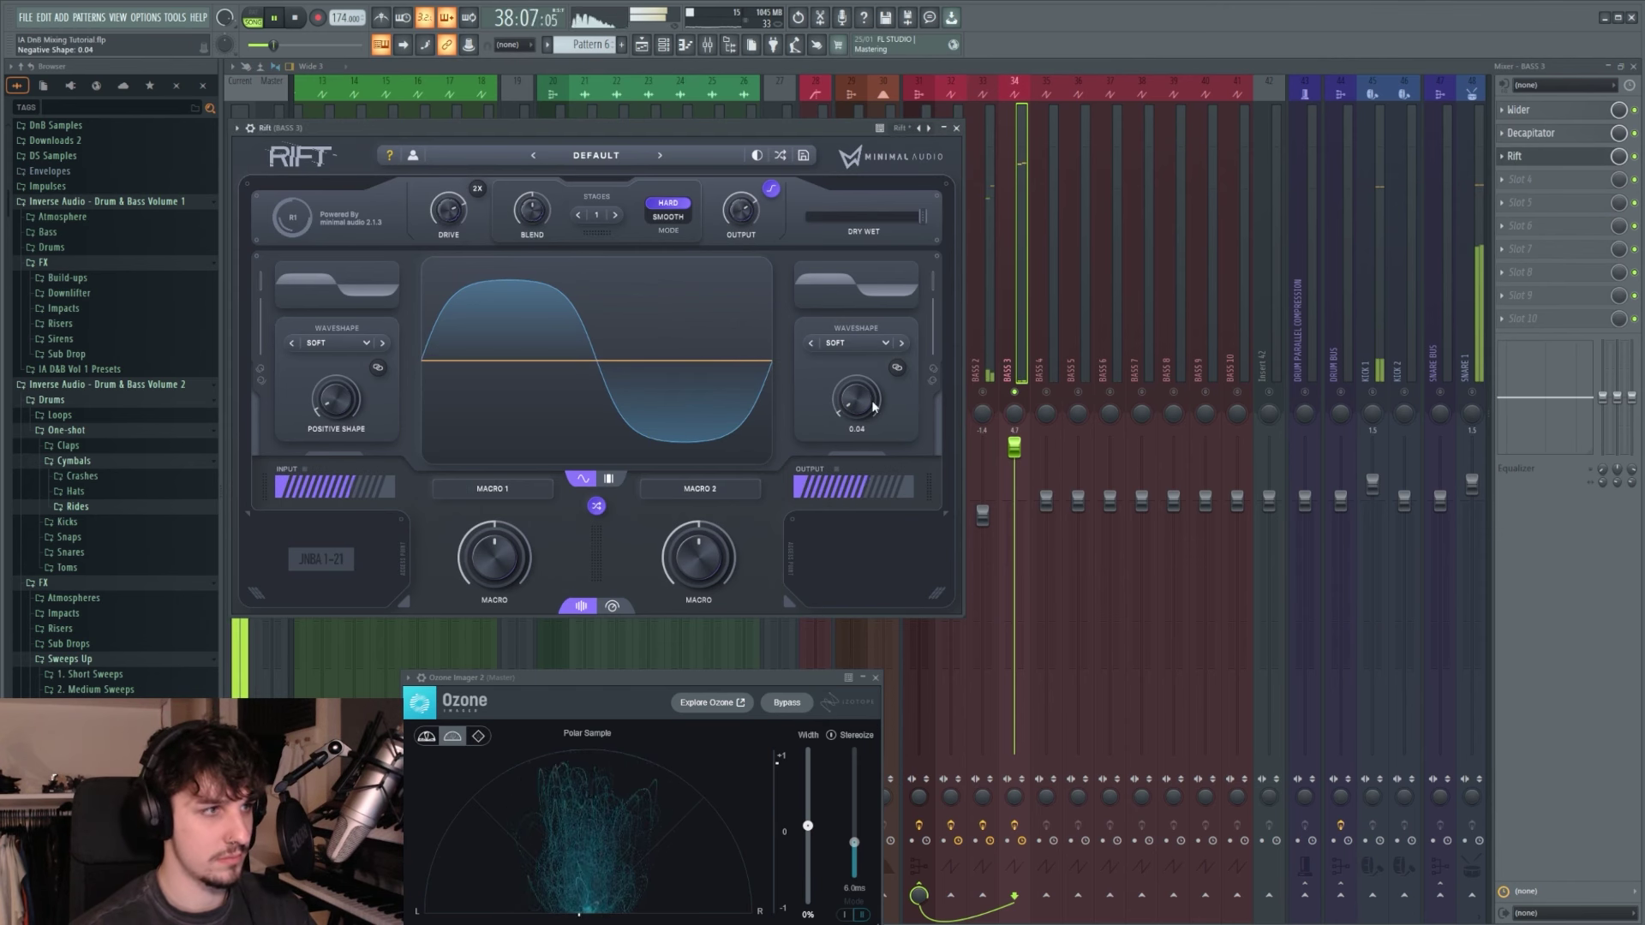
drag(448, 210, 455, 208)
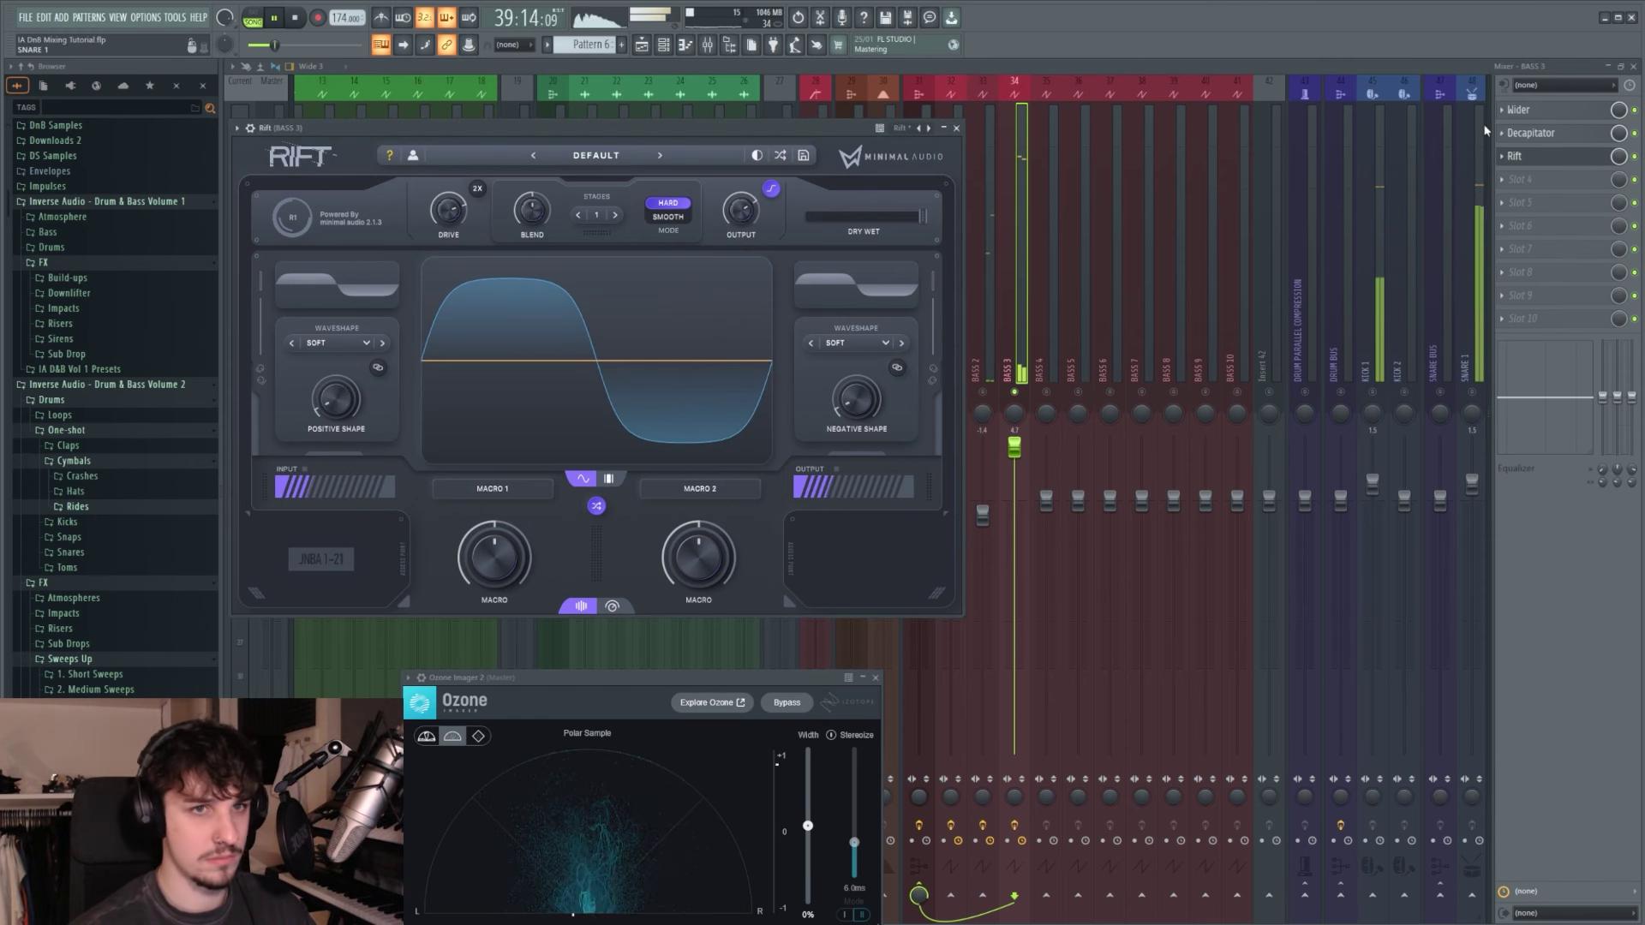
click(1549, 158)
Step: Load OTT in the fourth effect slot of BASS 3 and reduce its Depth to about 34%
click(1555, 179)
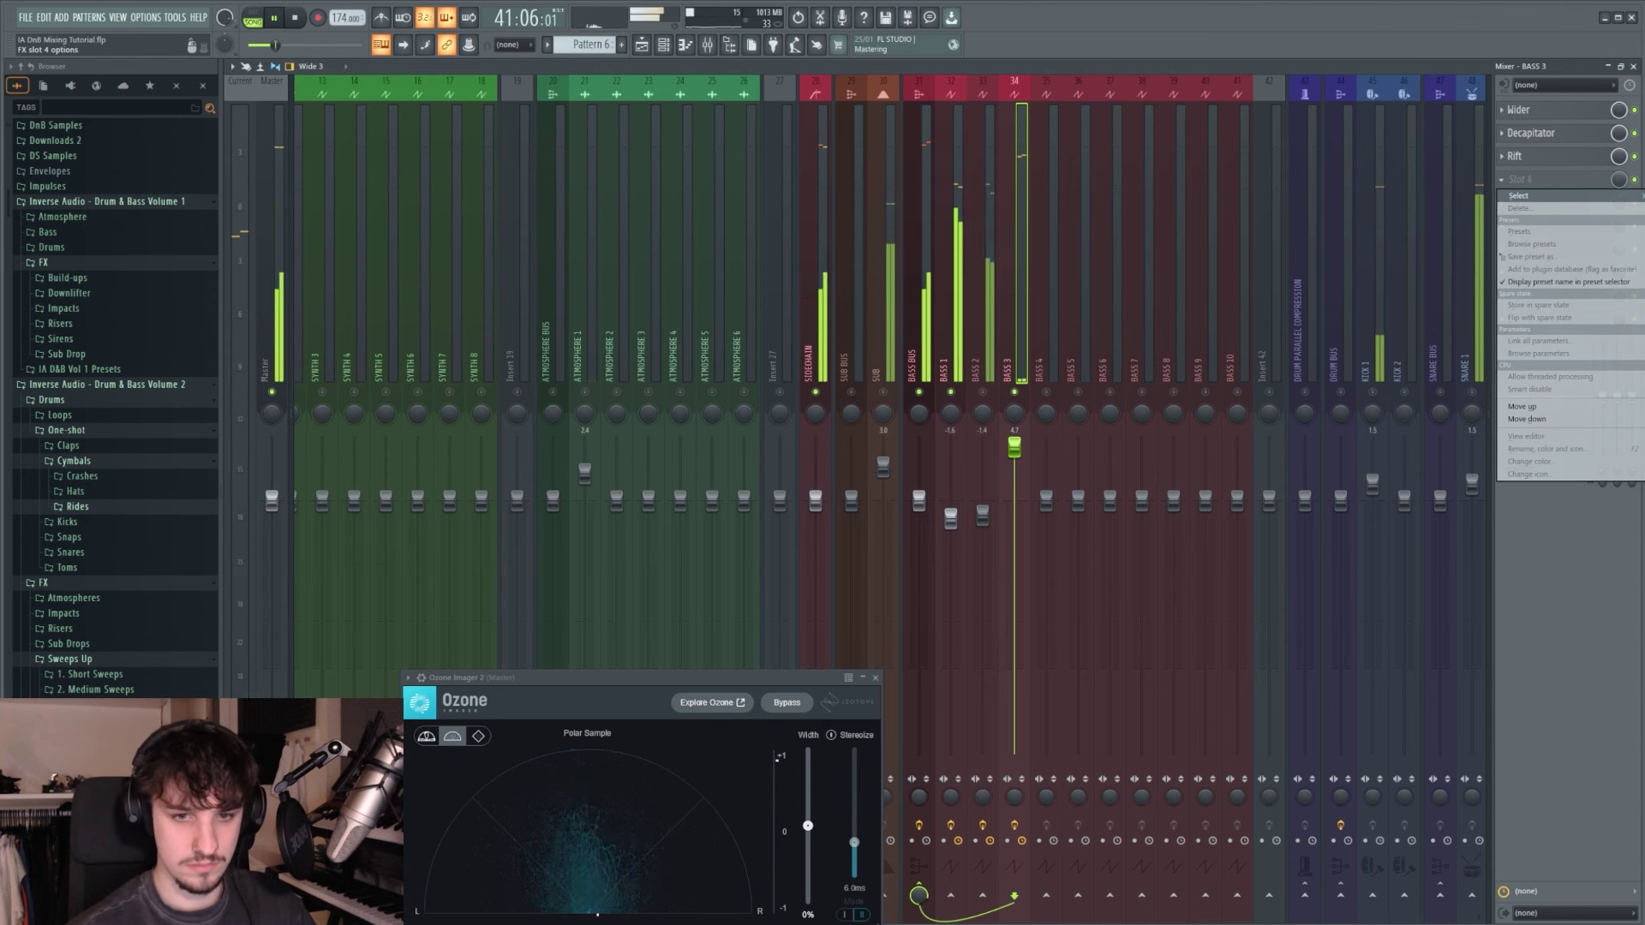
click(1638, 196)
drag(278, 240, 296, 343)
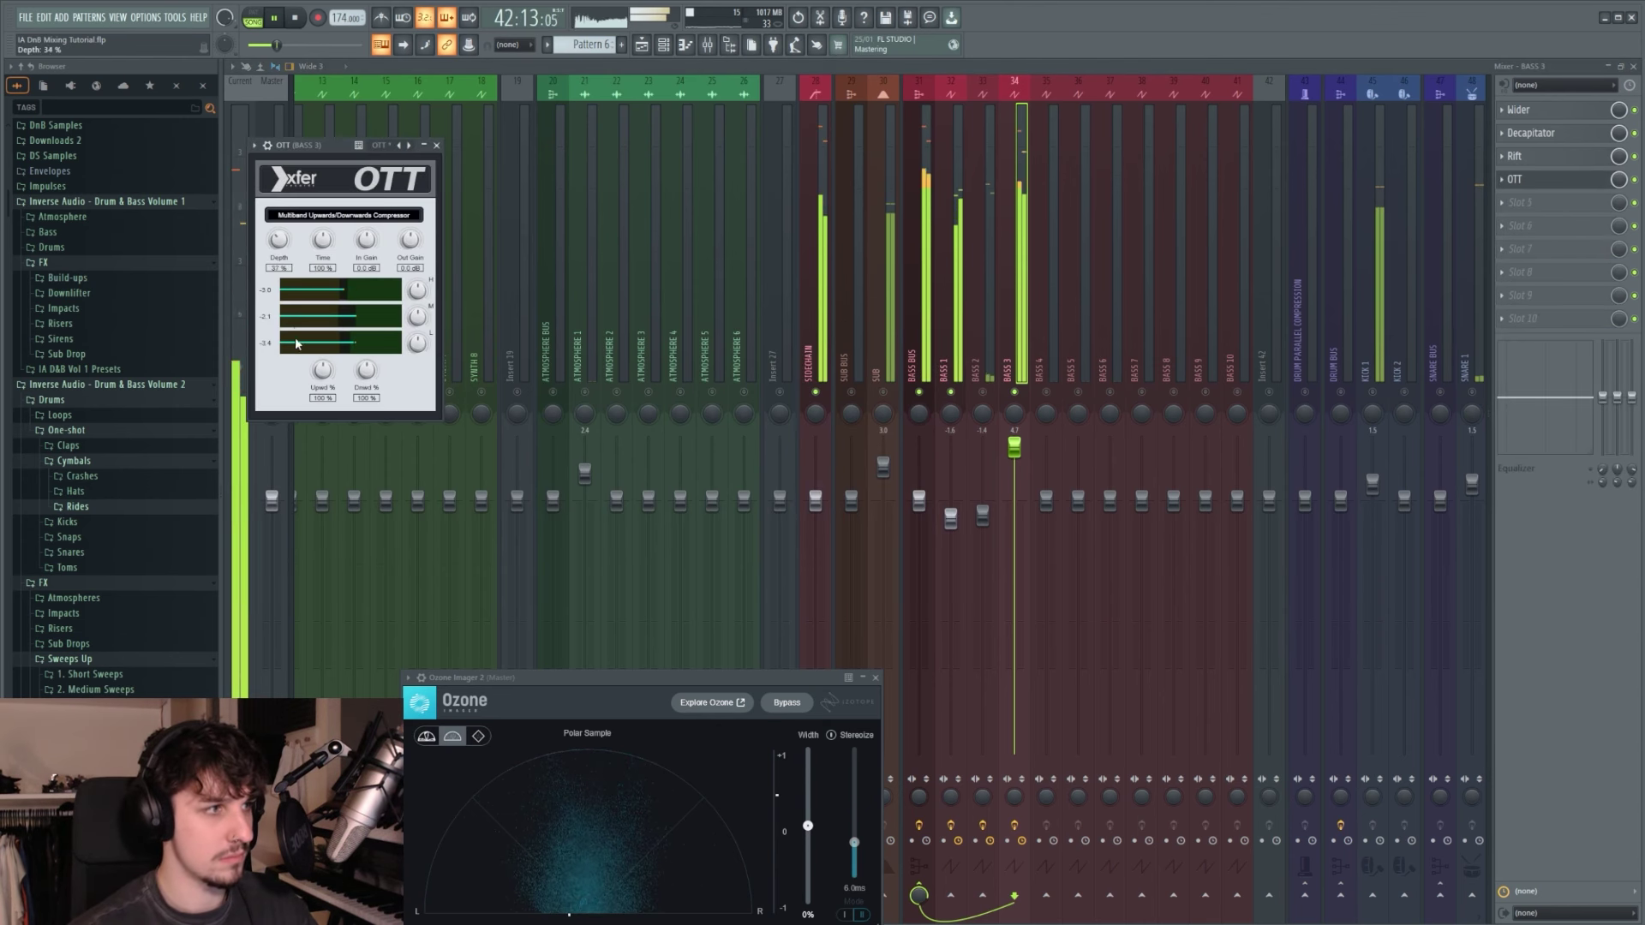
click(1562, 181)
Step: Reorder the BASS 3 effects so that OTT comes first and Wider comes fourth, after Rift
key(space)
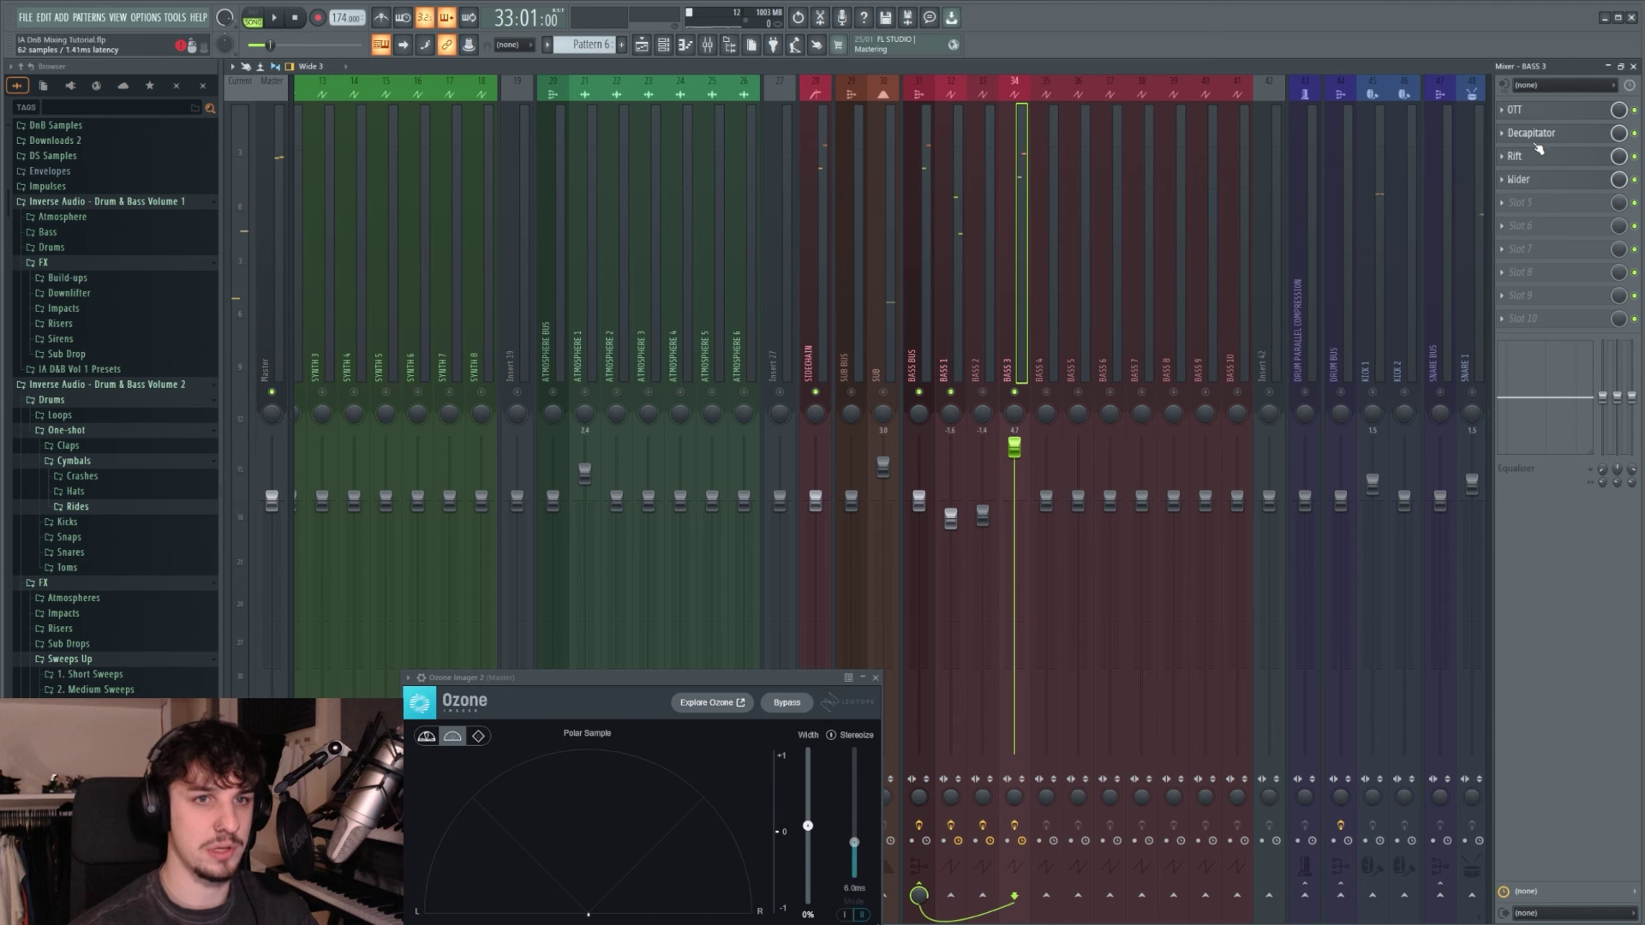
click(1543, 182)
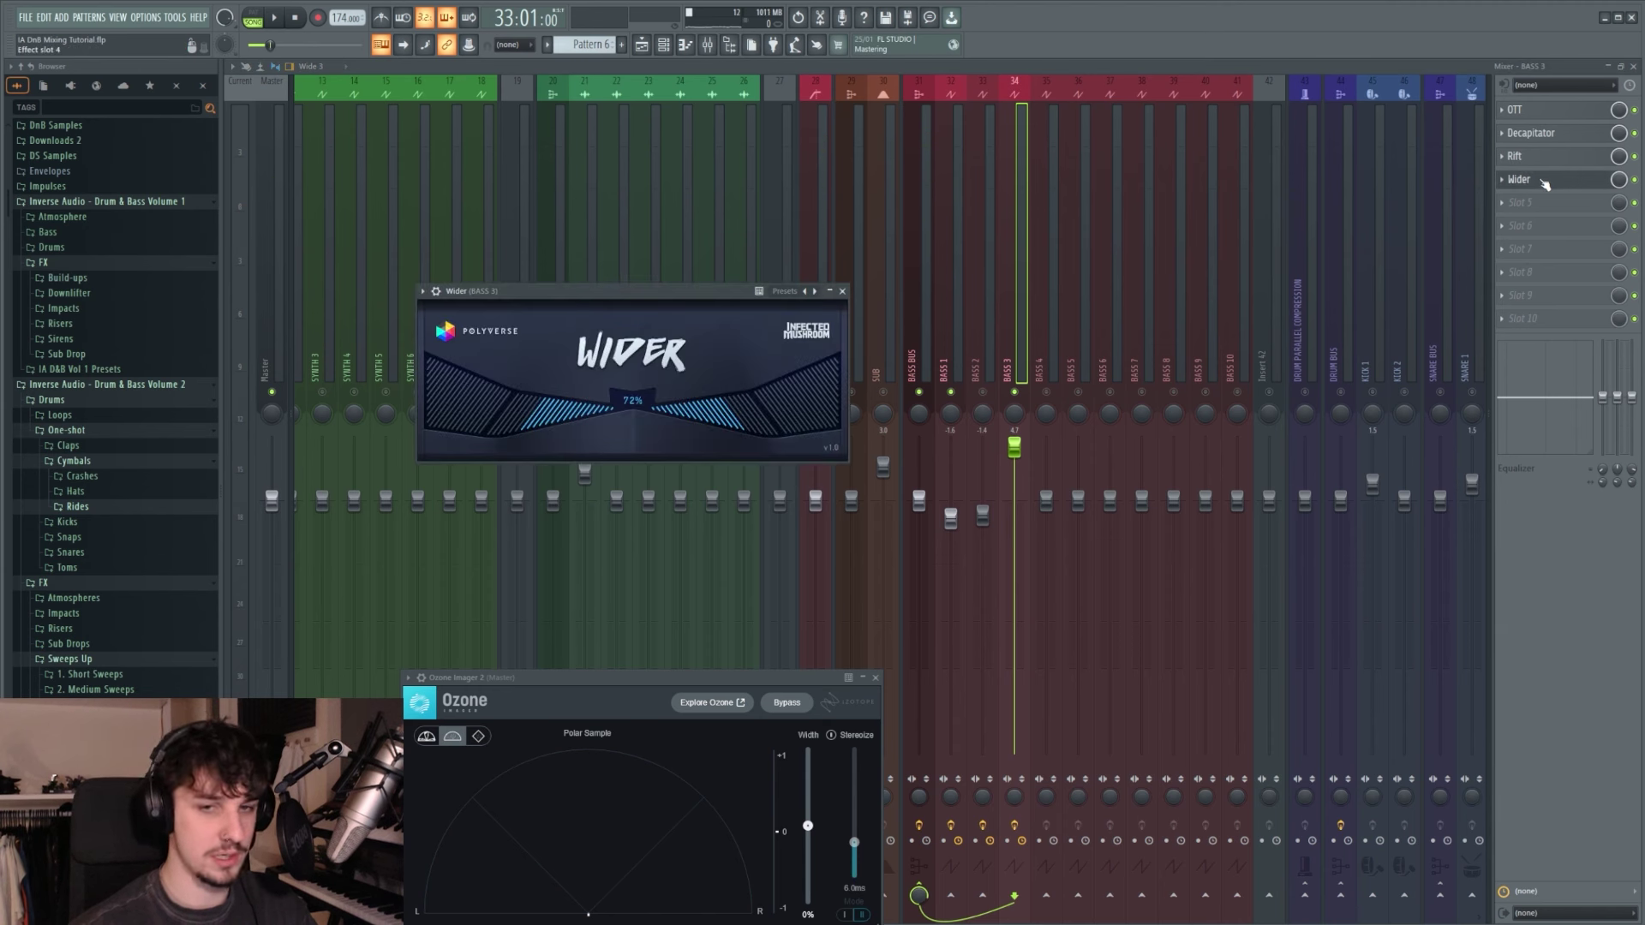
click(1542, 181)
Step: Lower the BASS 3 fader to about 0.2 dB while playing it with BASS 1, and check the Wider setting
key(space)
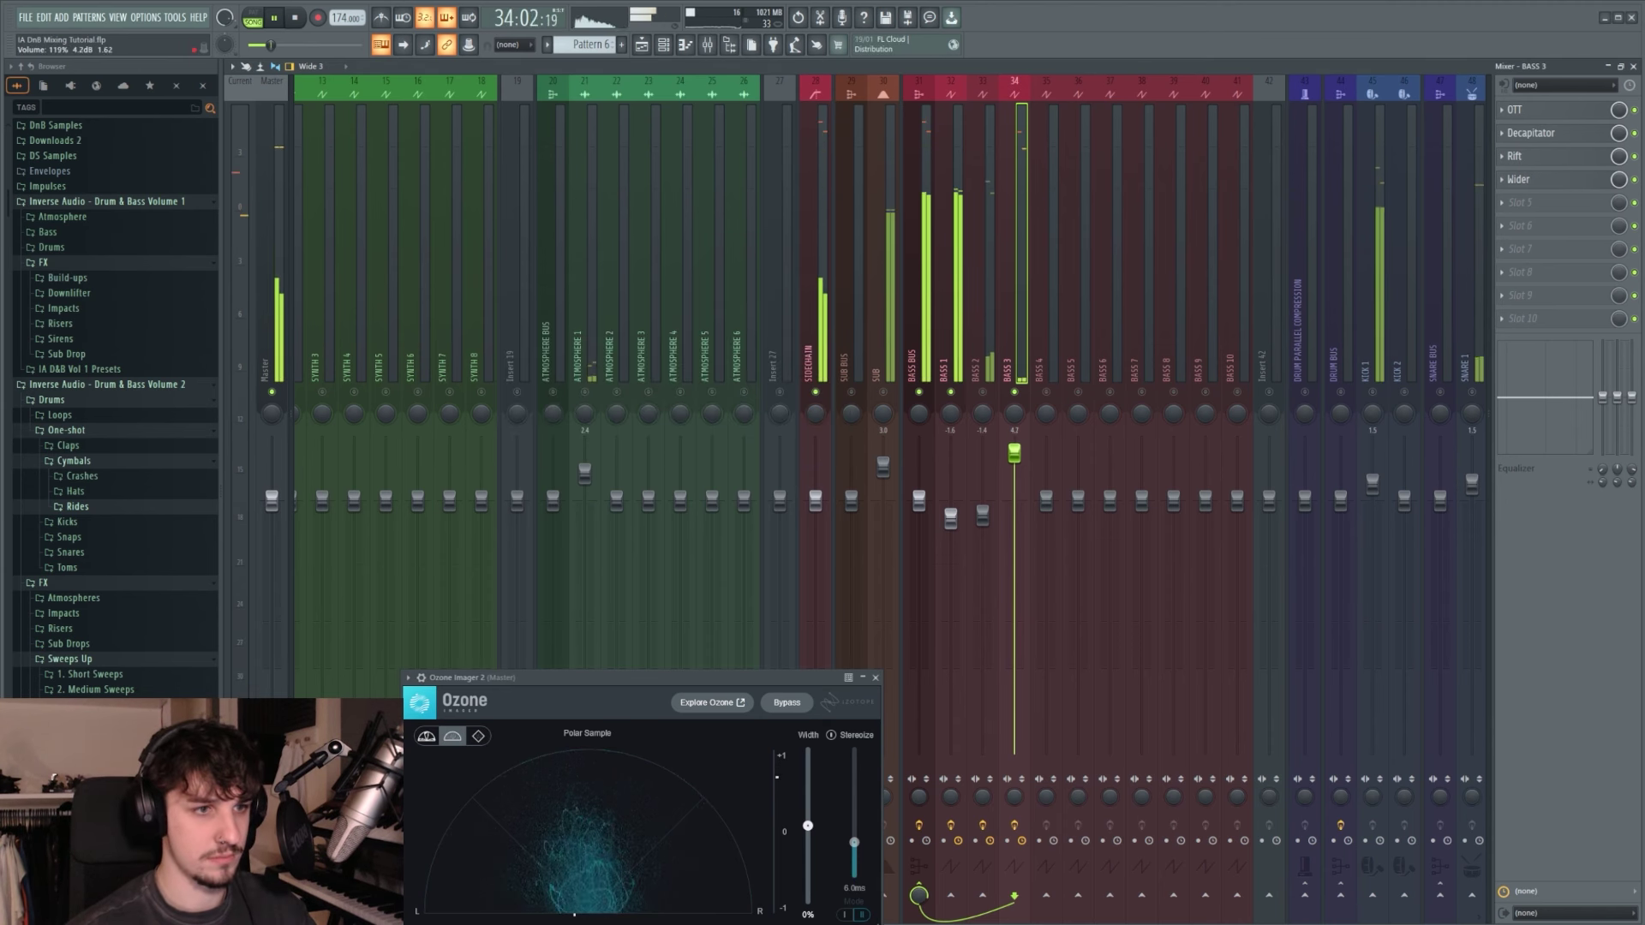
drag(1015, 452, 1014, 498)
click(1571, 184)
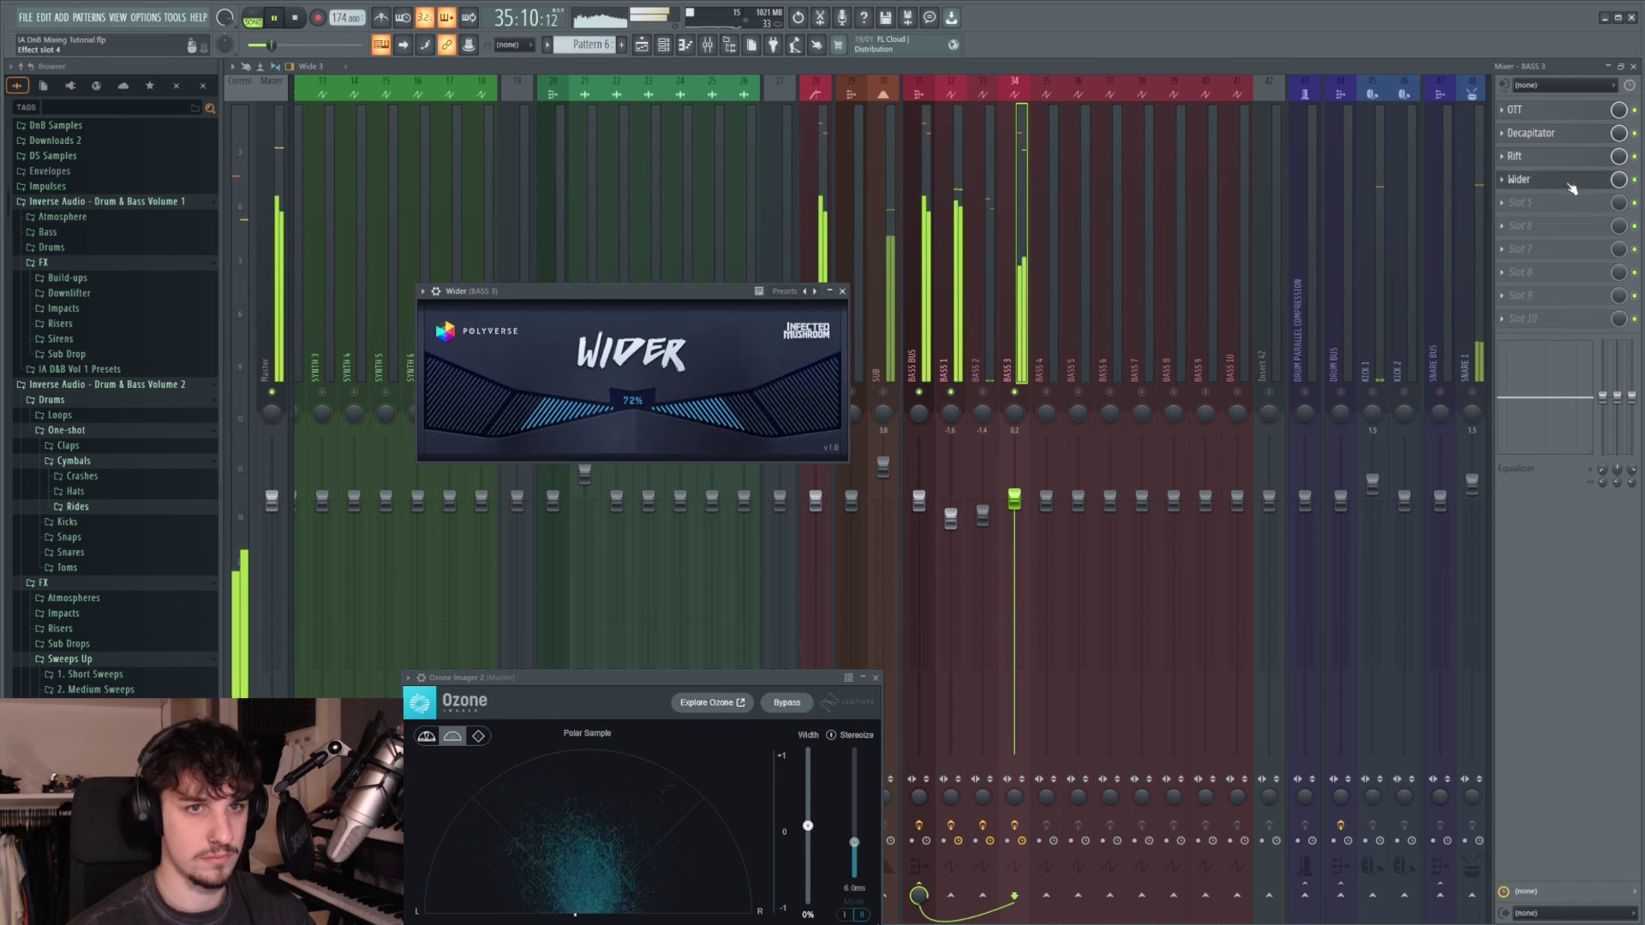
click(1542, 180)
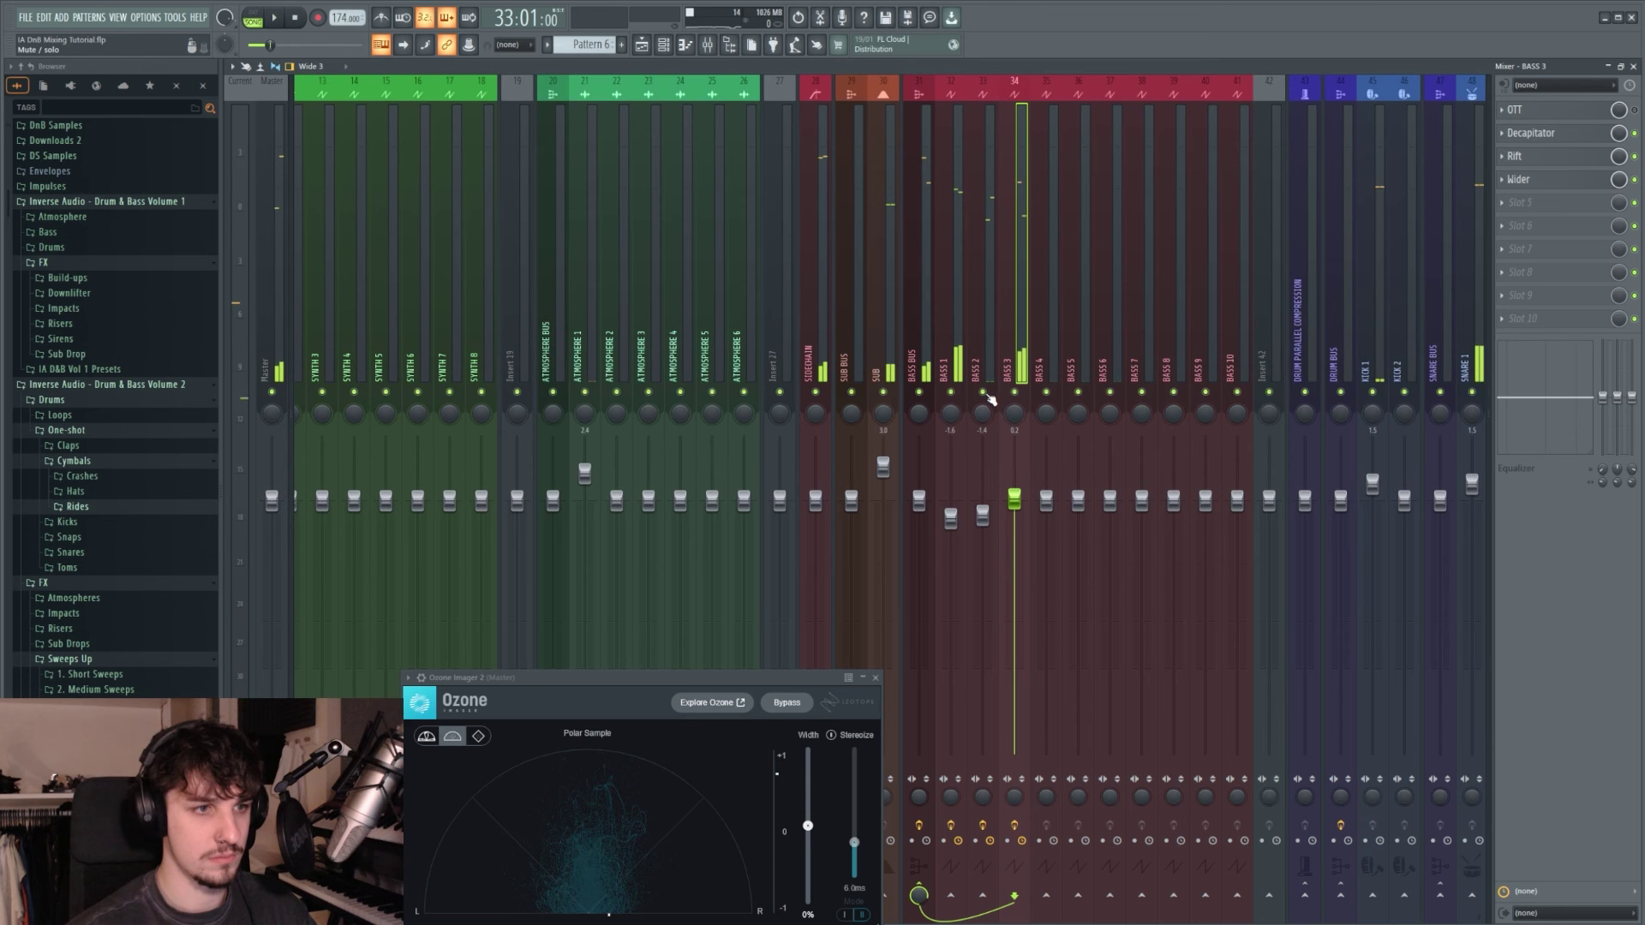
Step: Play the full mix and fine-tune the BASS 3 fader to just below 0 dB
click(986, 351)
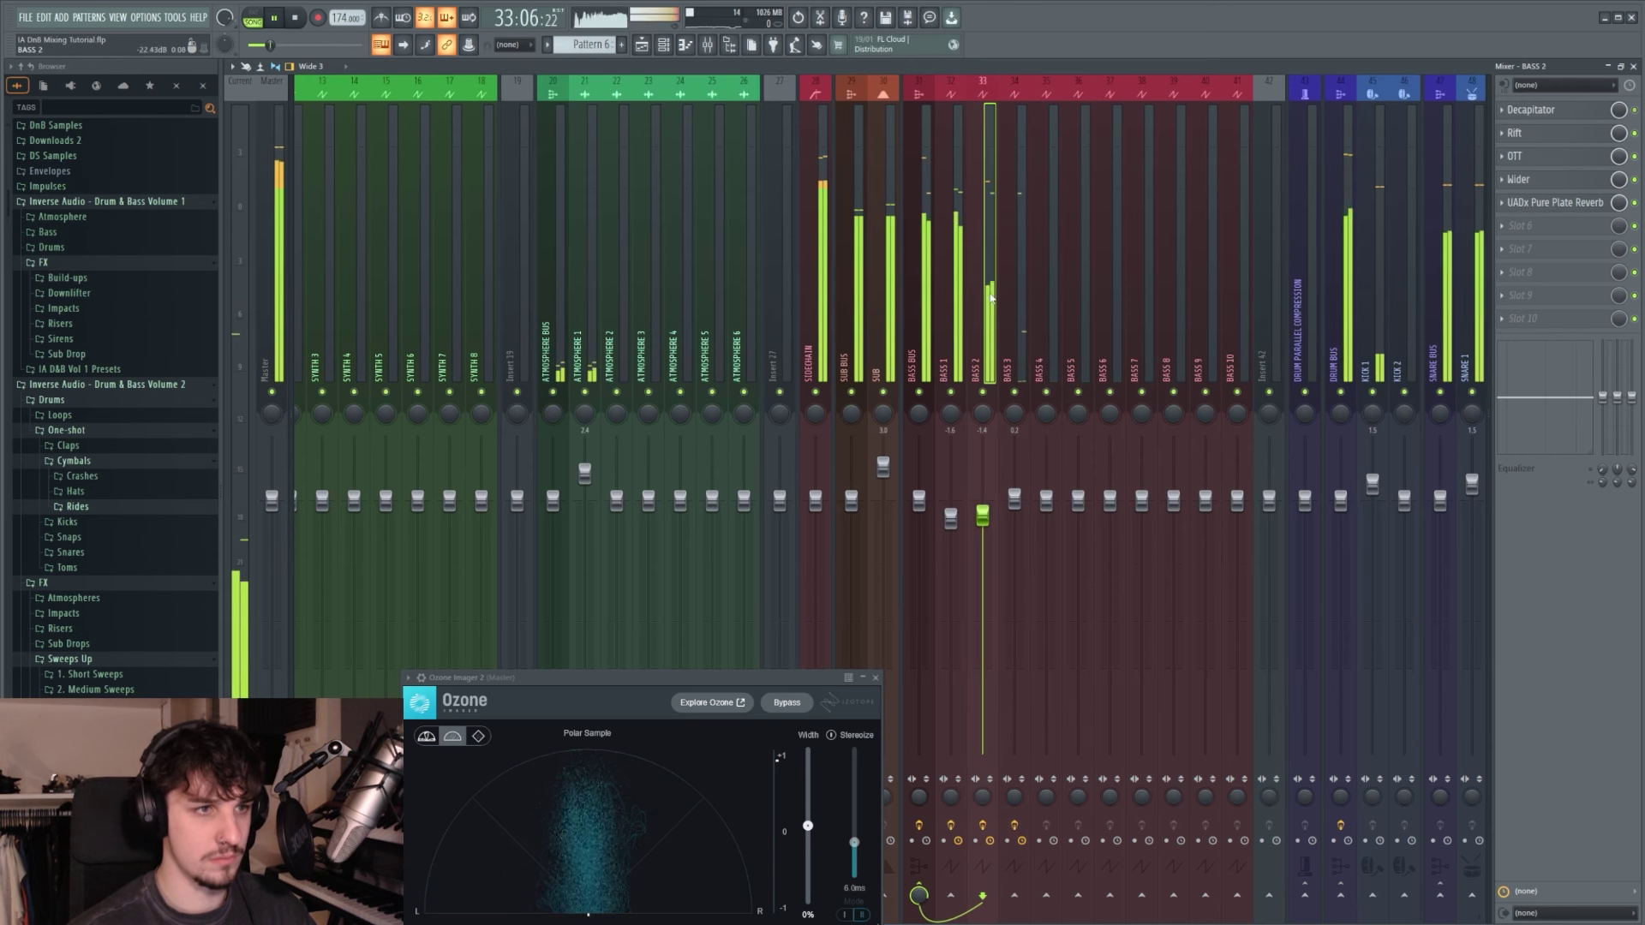
click(1022, 326)
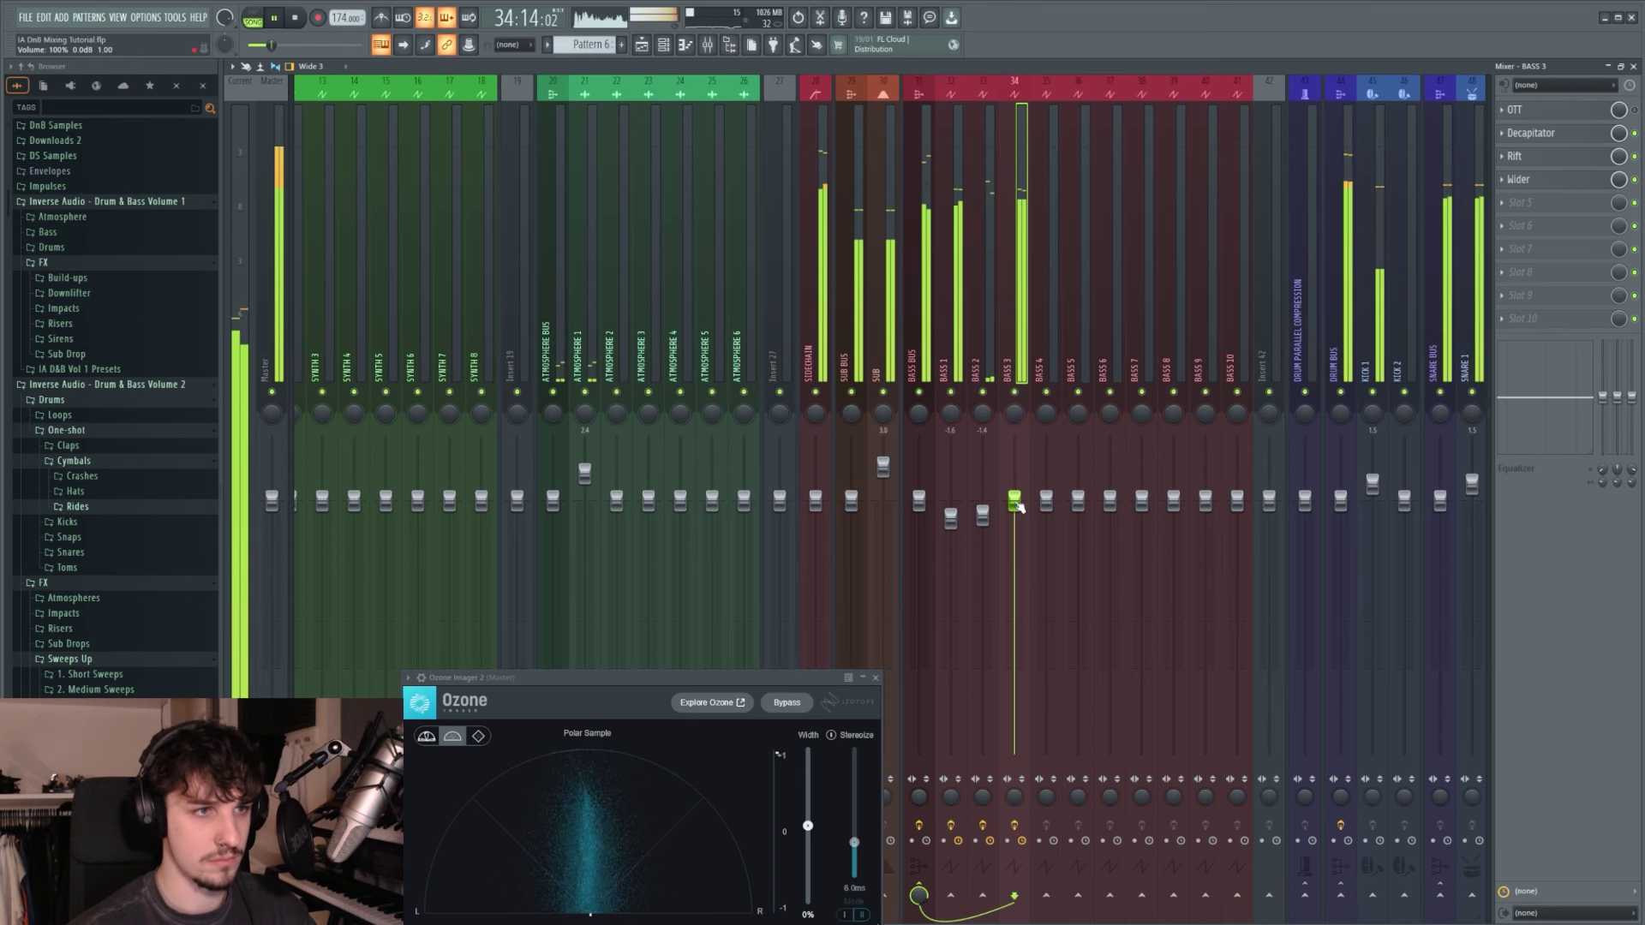
drag(1019, 507, 1019, 513)
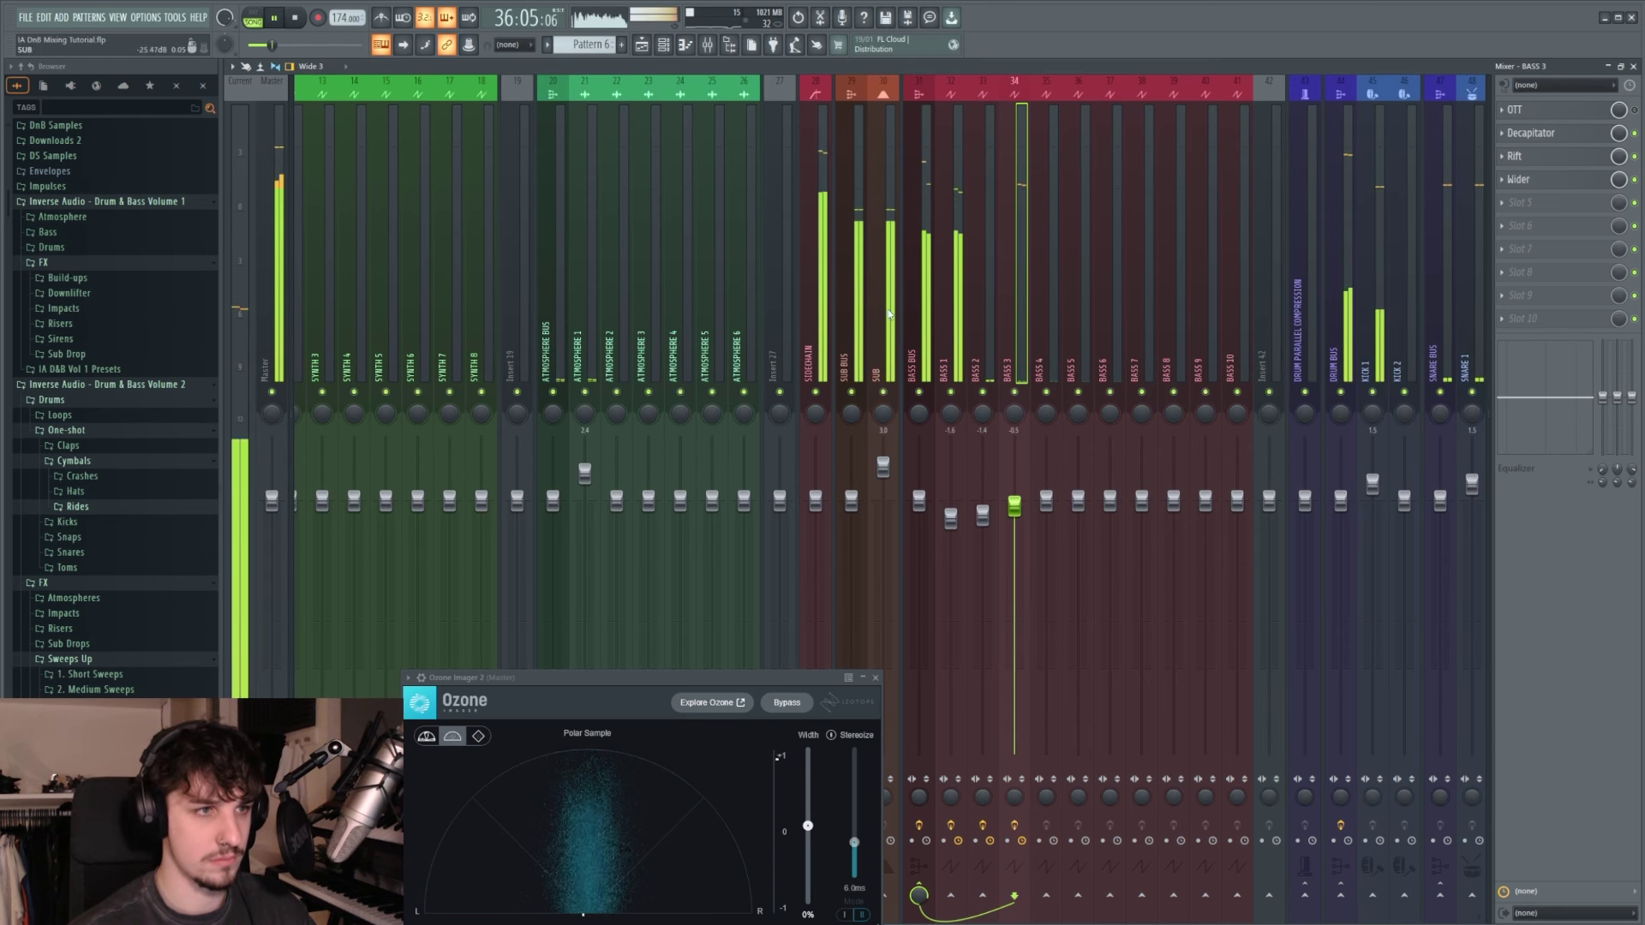
Step: Stop playback and load Pro-Q 3 in the second effect slot of the BASS BUS
key(space)
click(930, 285)
click(1556, 135)
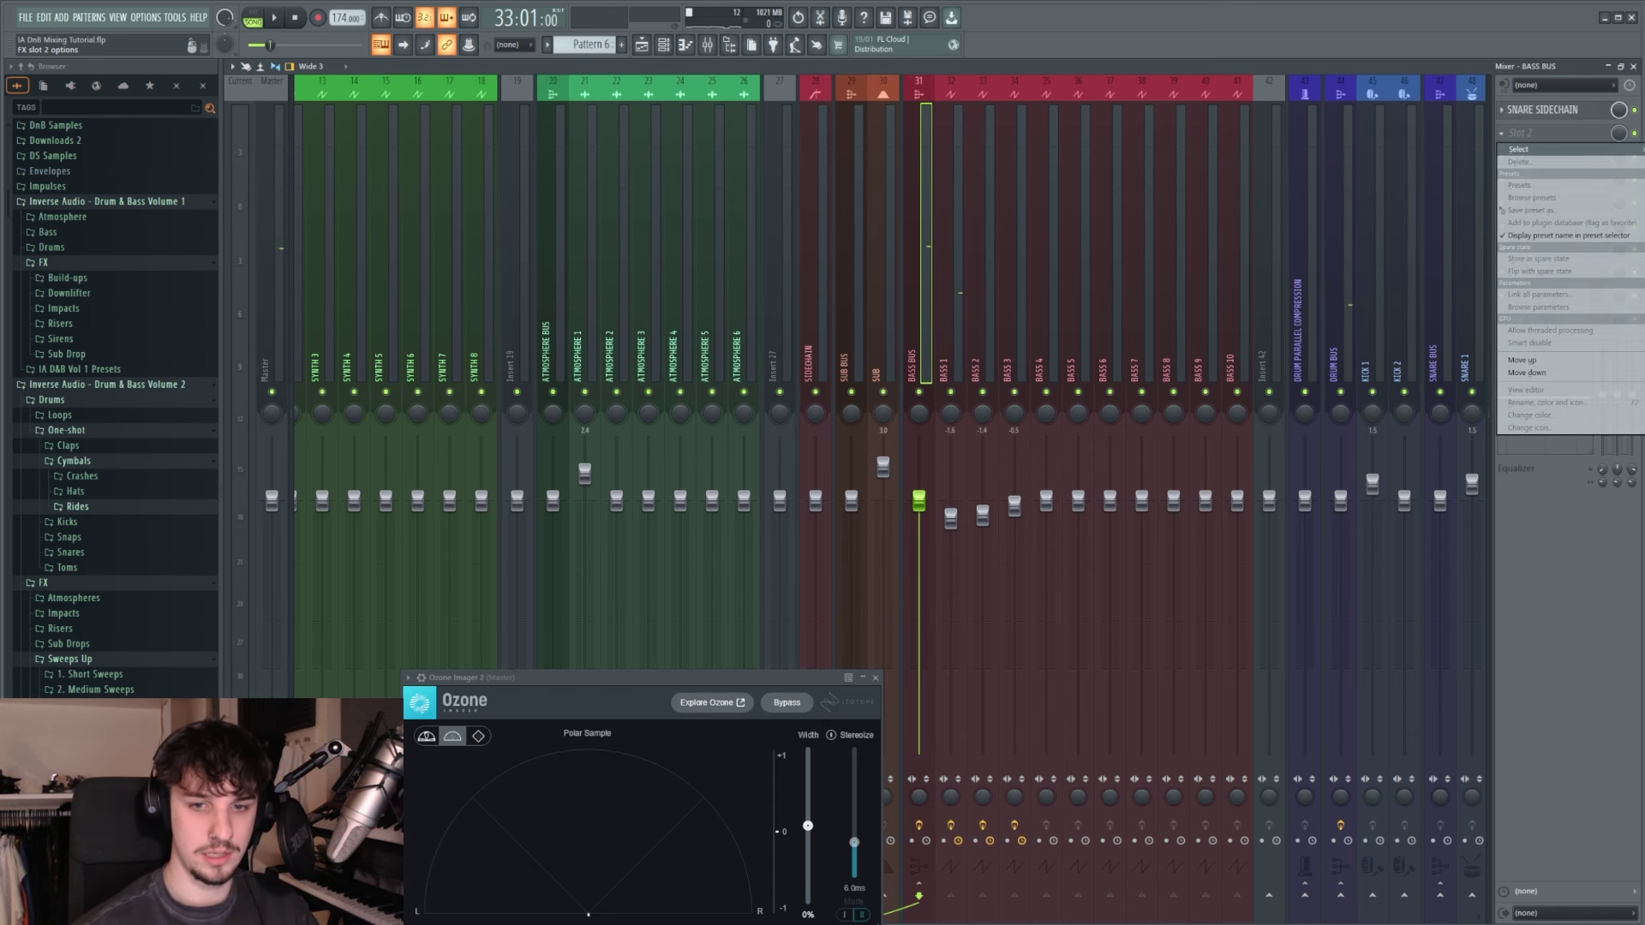
click(1518, 149)
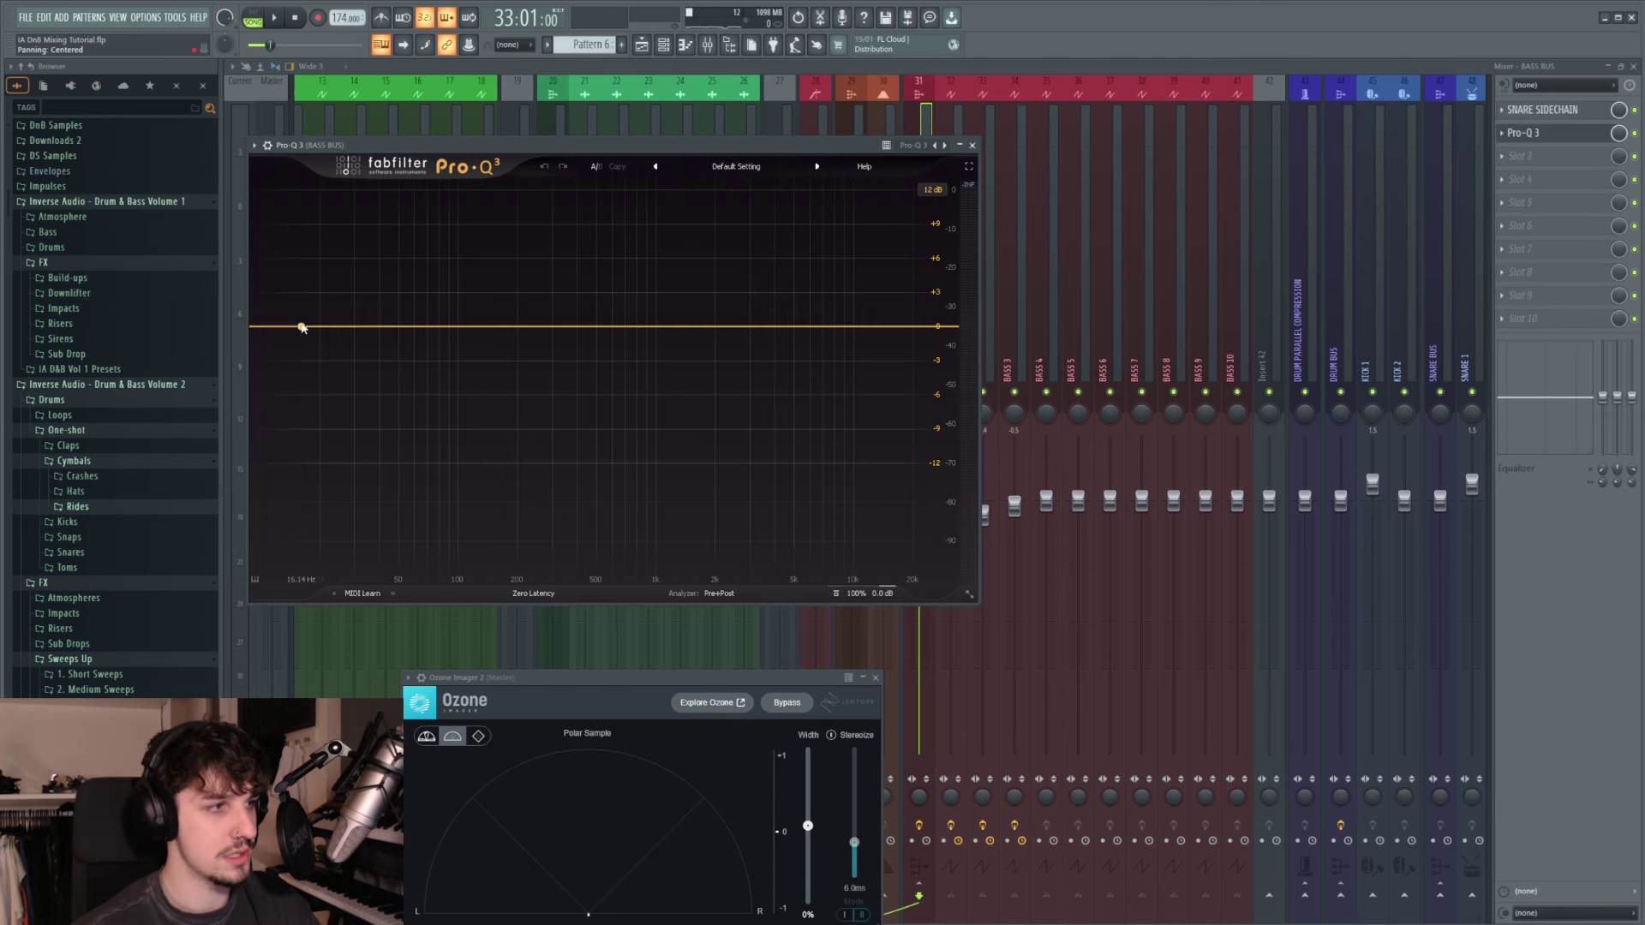
Step: Add a 48 dB/oct low cut at about 99 Hz in the BASS BUS equalizer
drag(304, 327, 309, 363)
scroll(306, 531, up, 1)
scroll(307, 531, down, 2)
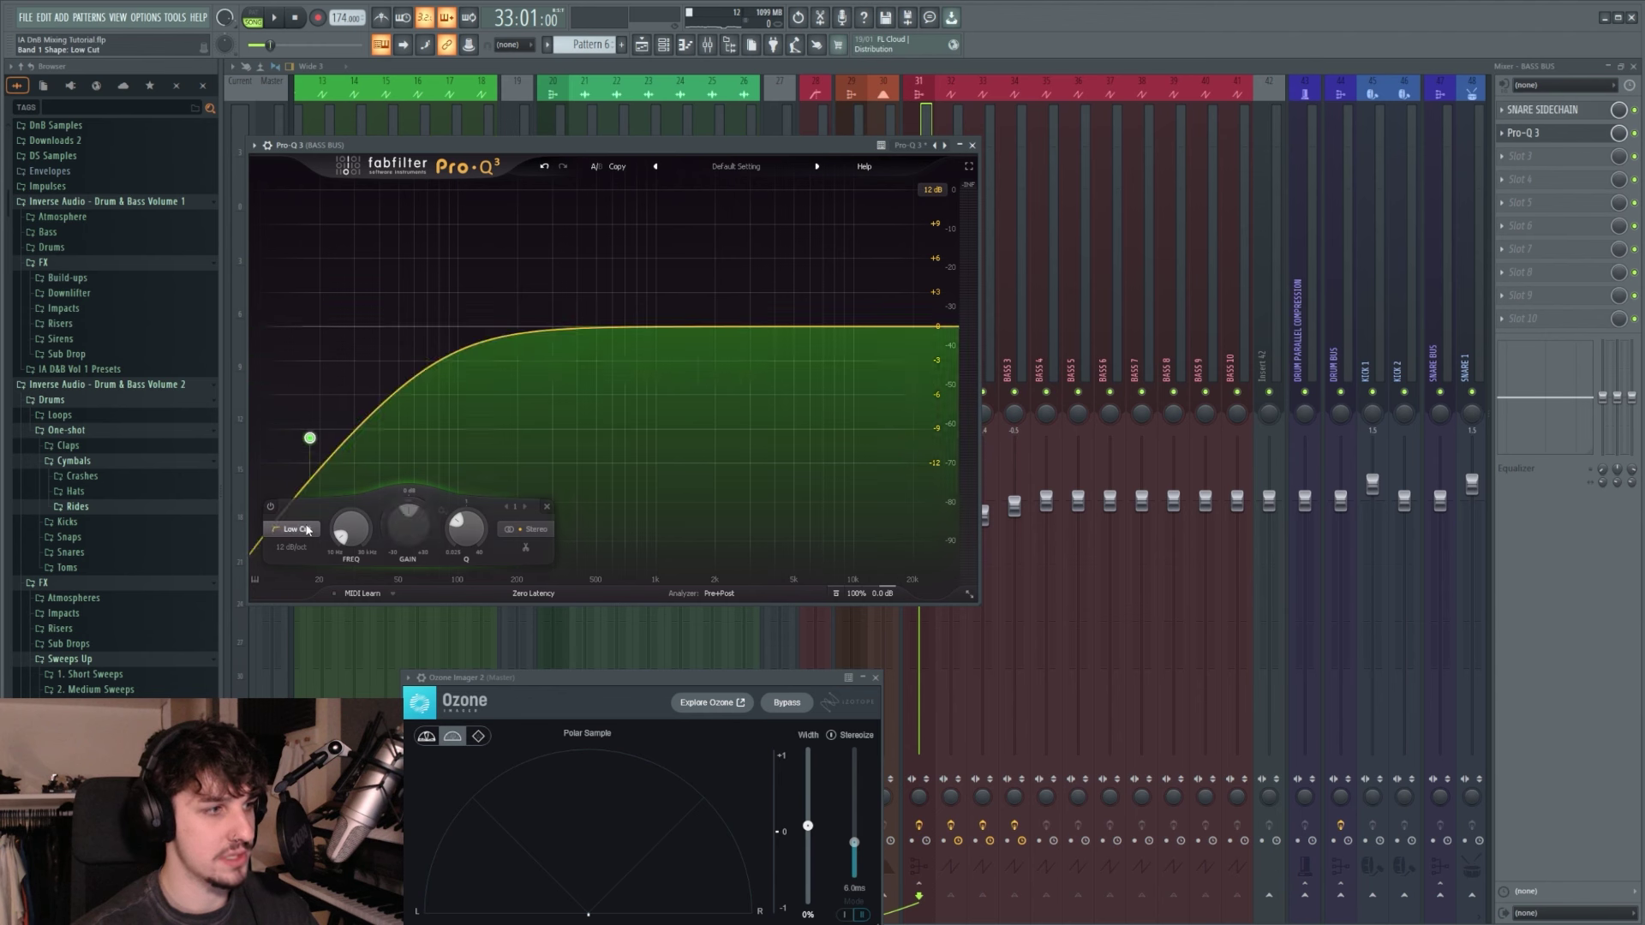
scroll(309, 438, up, 4)
drag(310, 438, 458, 344)
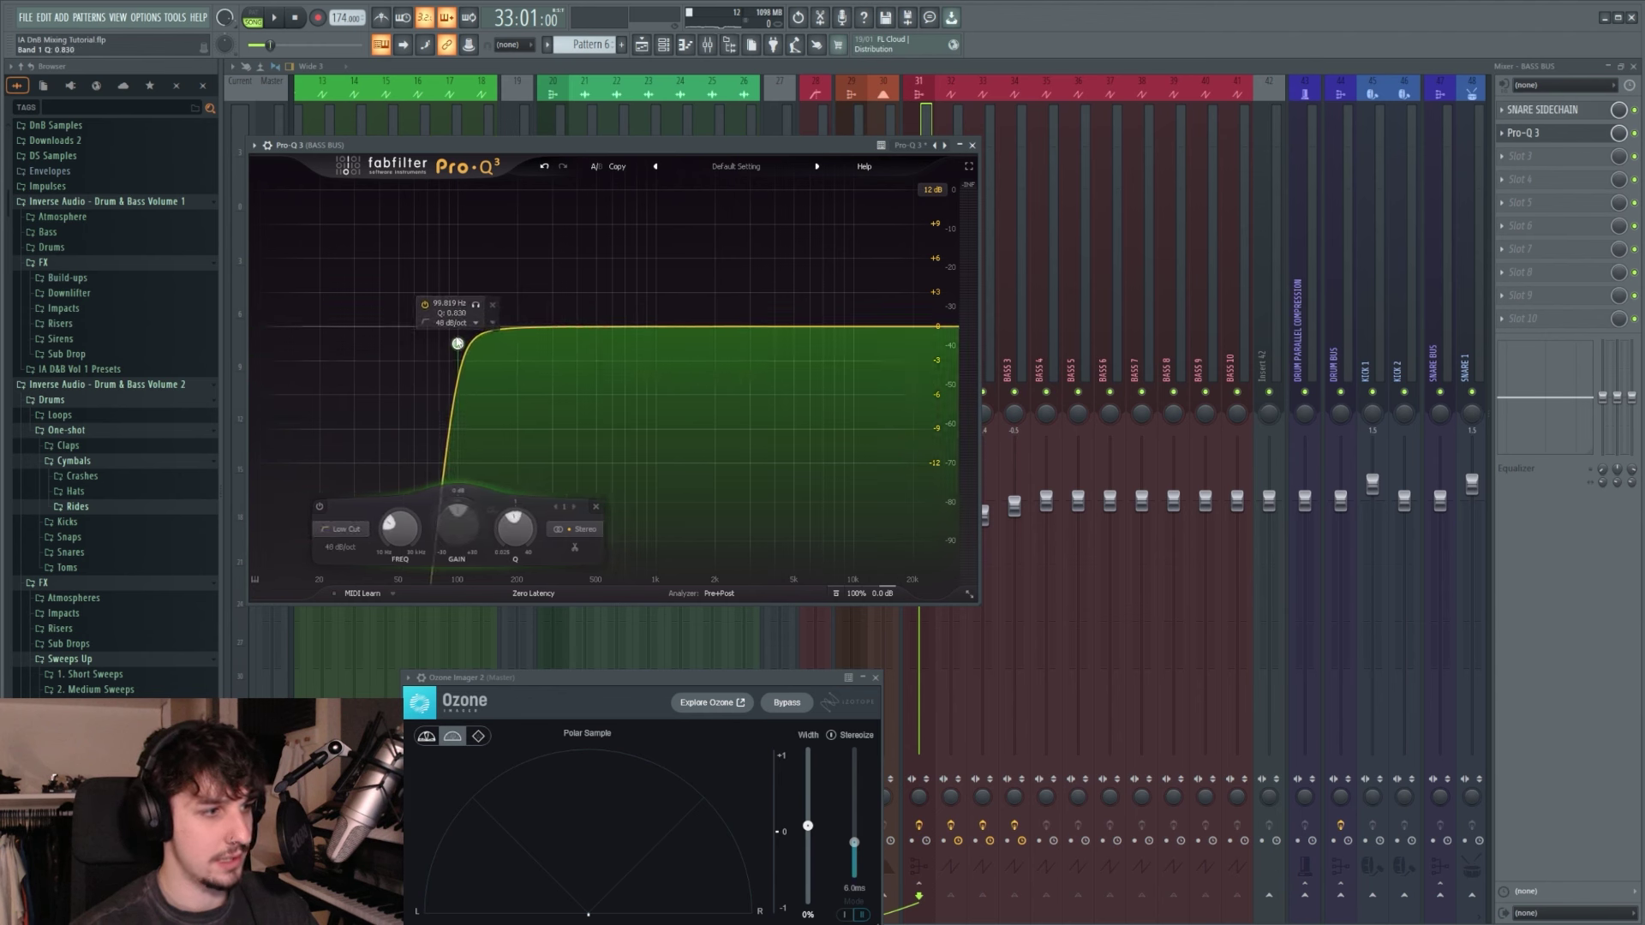
Step: Switch Pro-Q 3 to Natural Phase and move the low cut down to about 79 Hz, checking it against the full mix
click(535, 599)
click(566, 625)
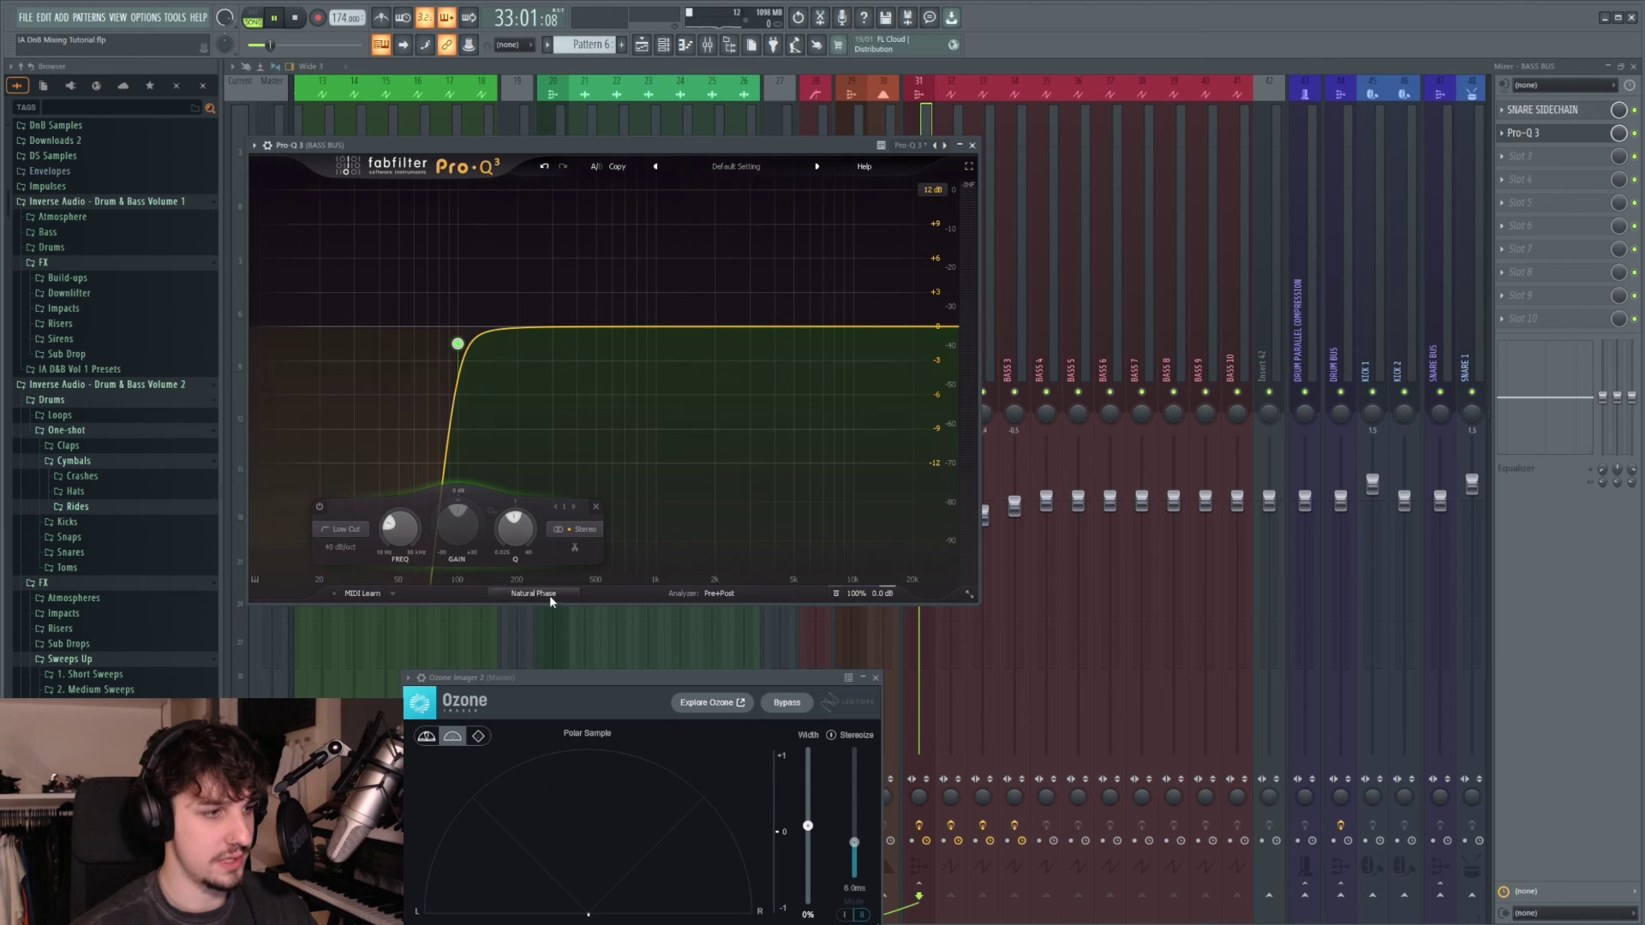
drag(457, 344, 455, 337)
key(space)
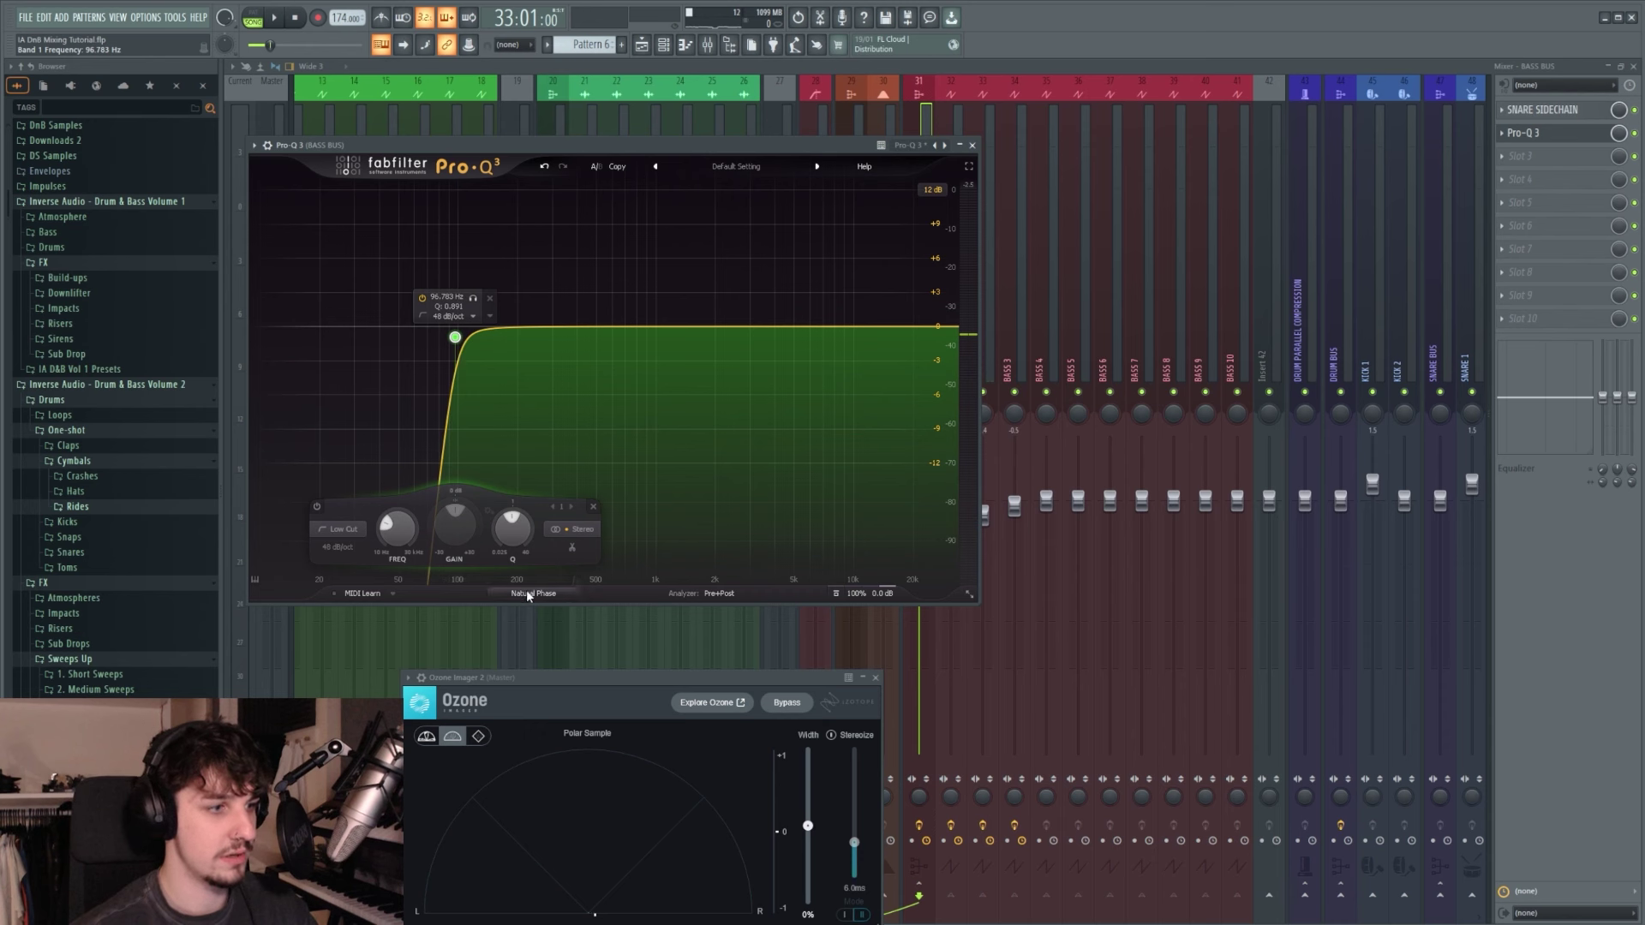
drag(454, 337, 438, 332)
key(space)
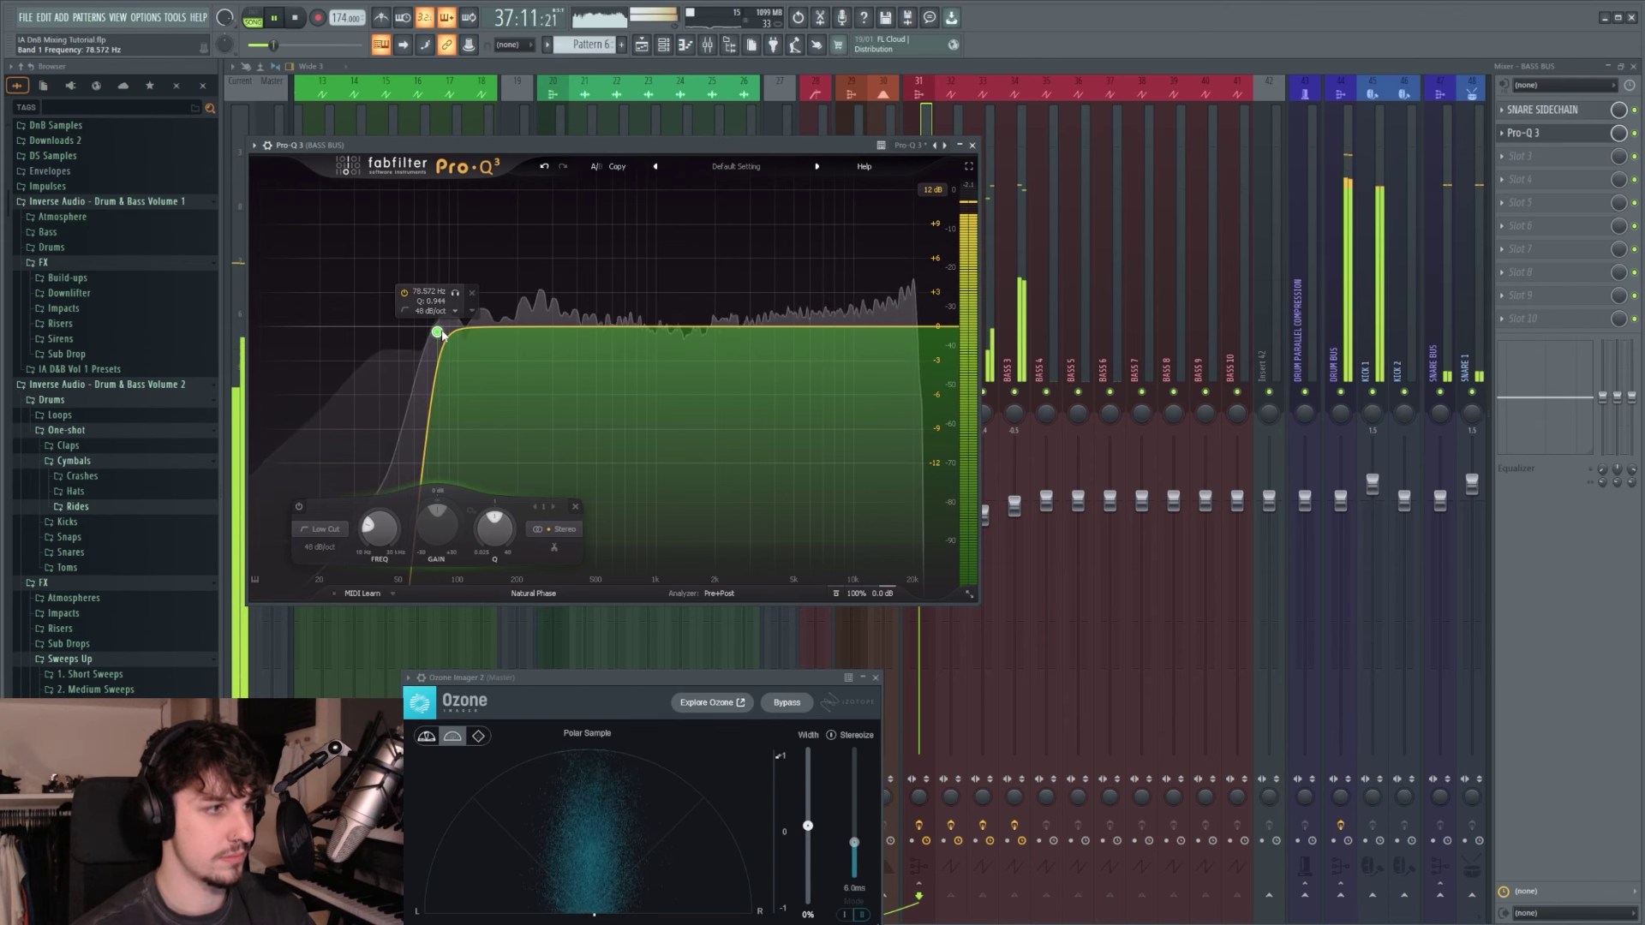
key(space)
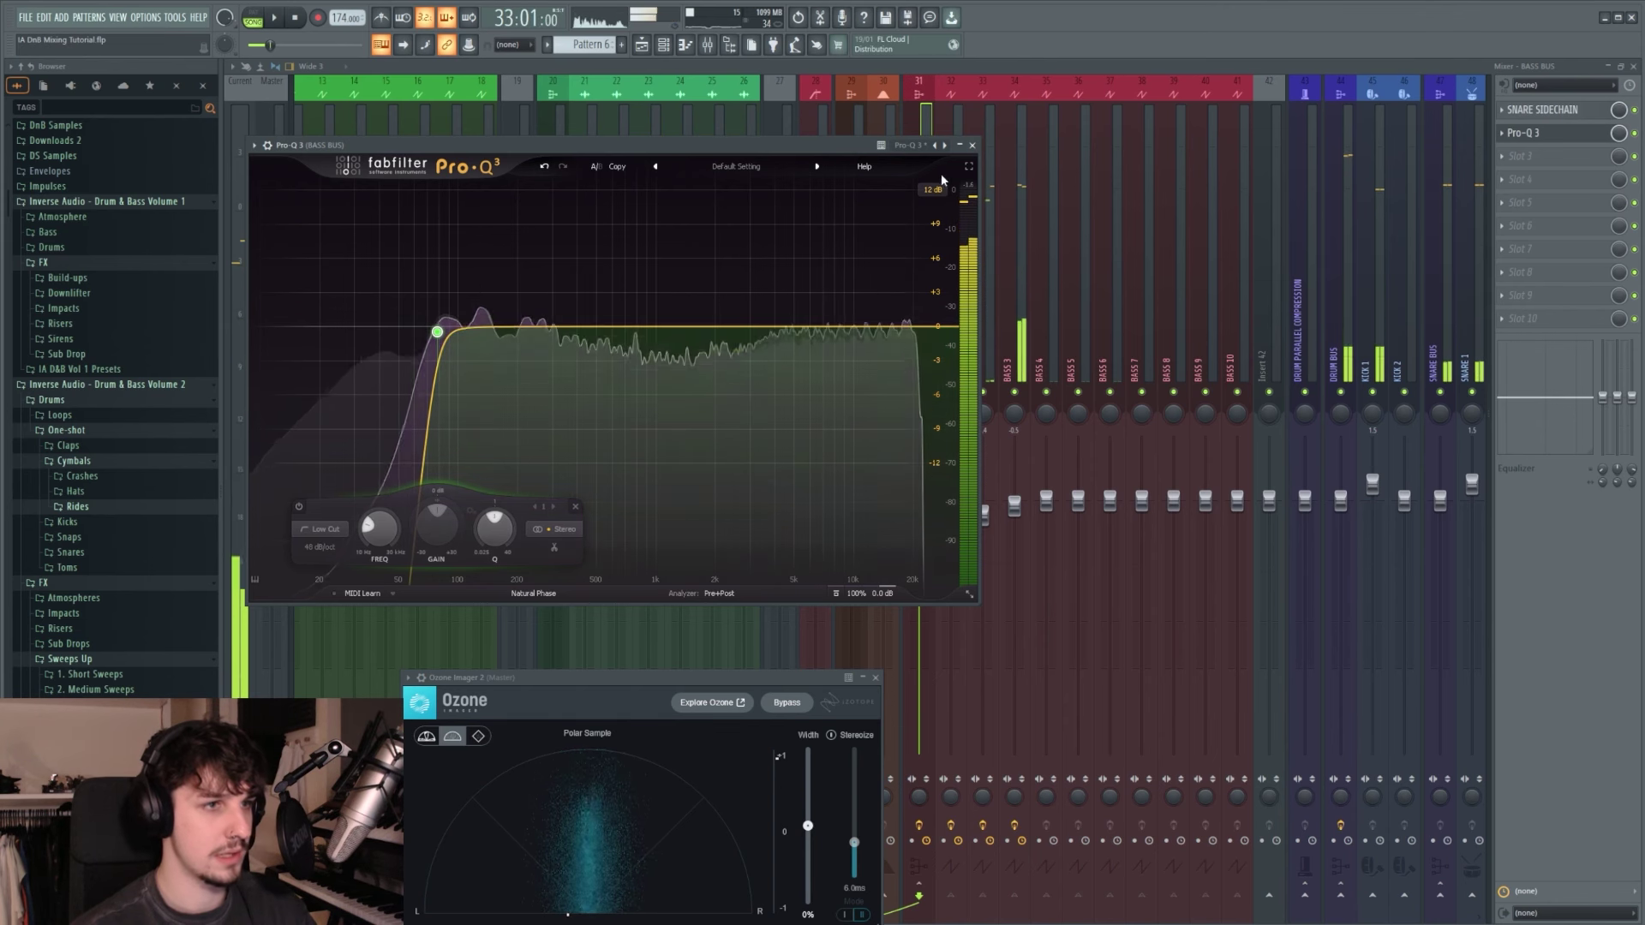
click(973, 145)
Step: Fine-tune the SUB fader to about 2.9 dB while listening to the full mix
click(884, 336)
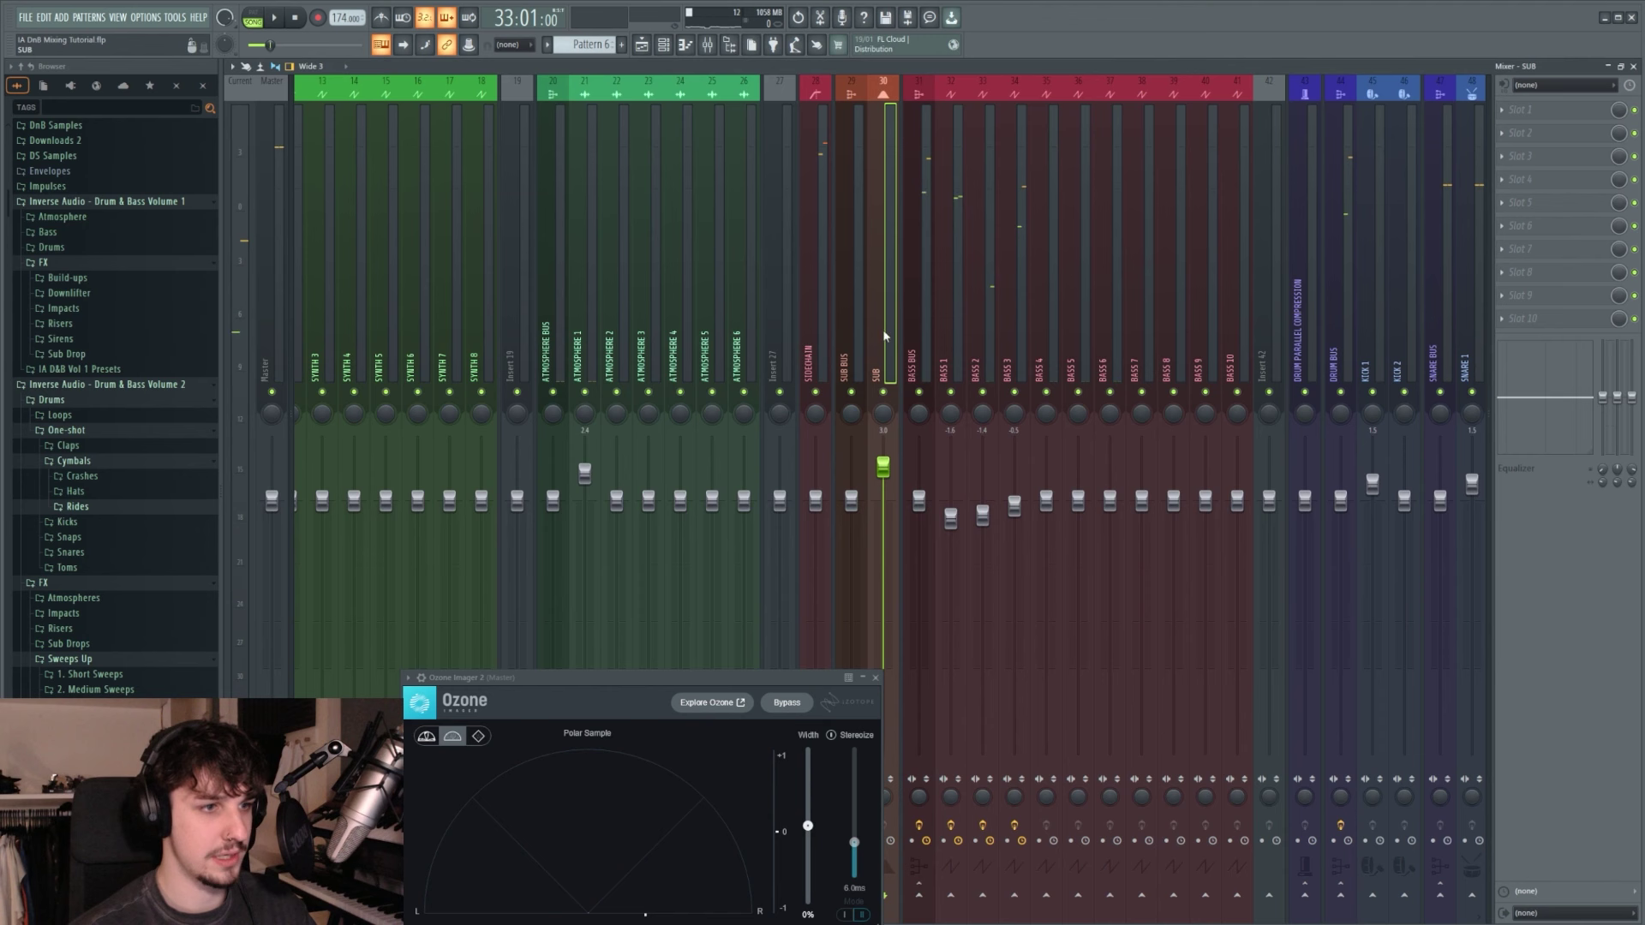
click(913, 382)
drag(882, 466, 883, 465)
key(space)
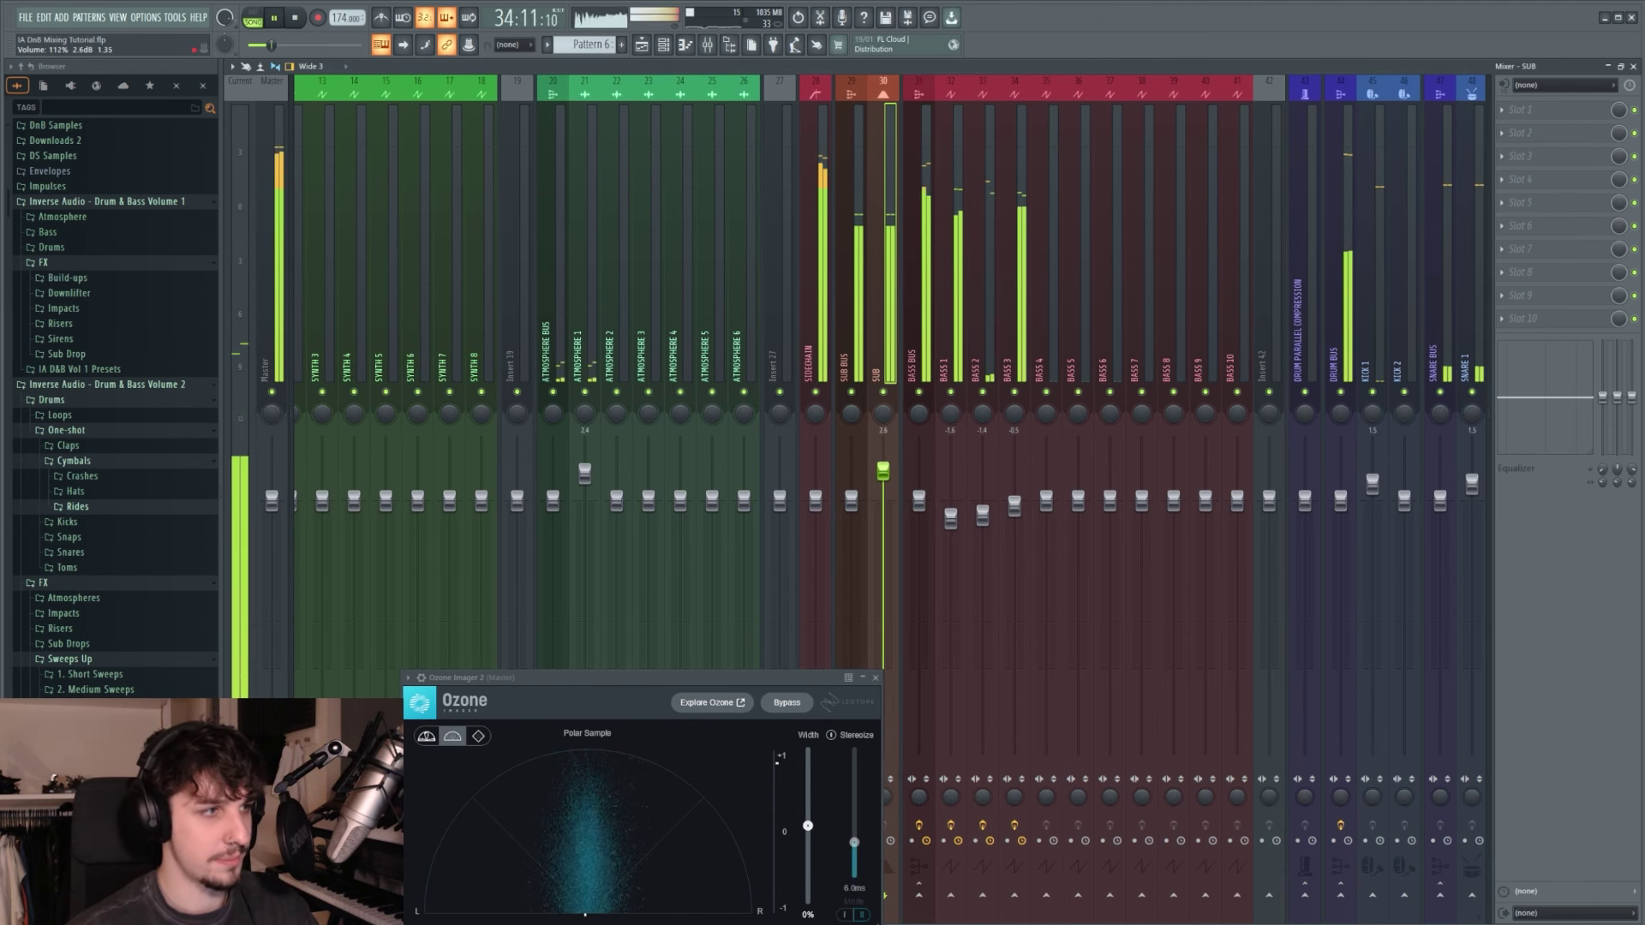
key(space)
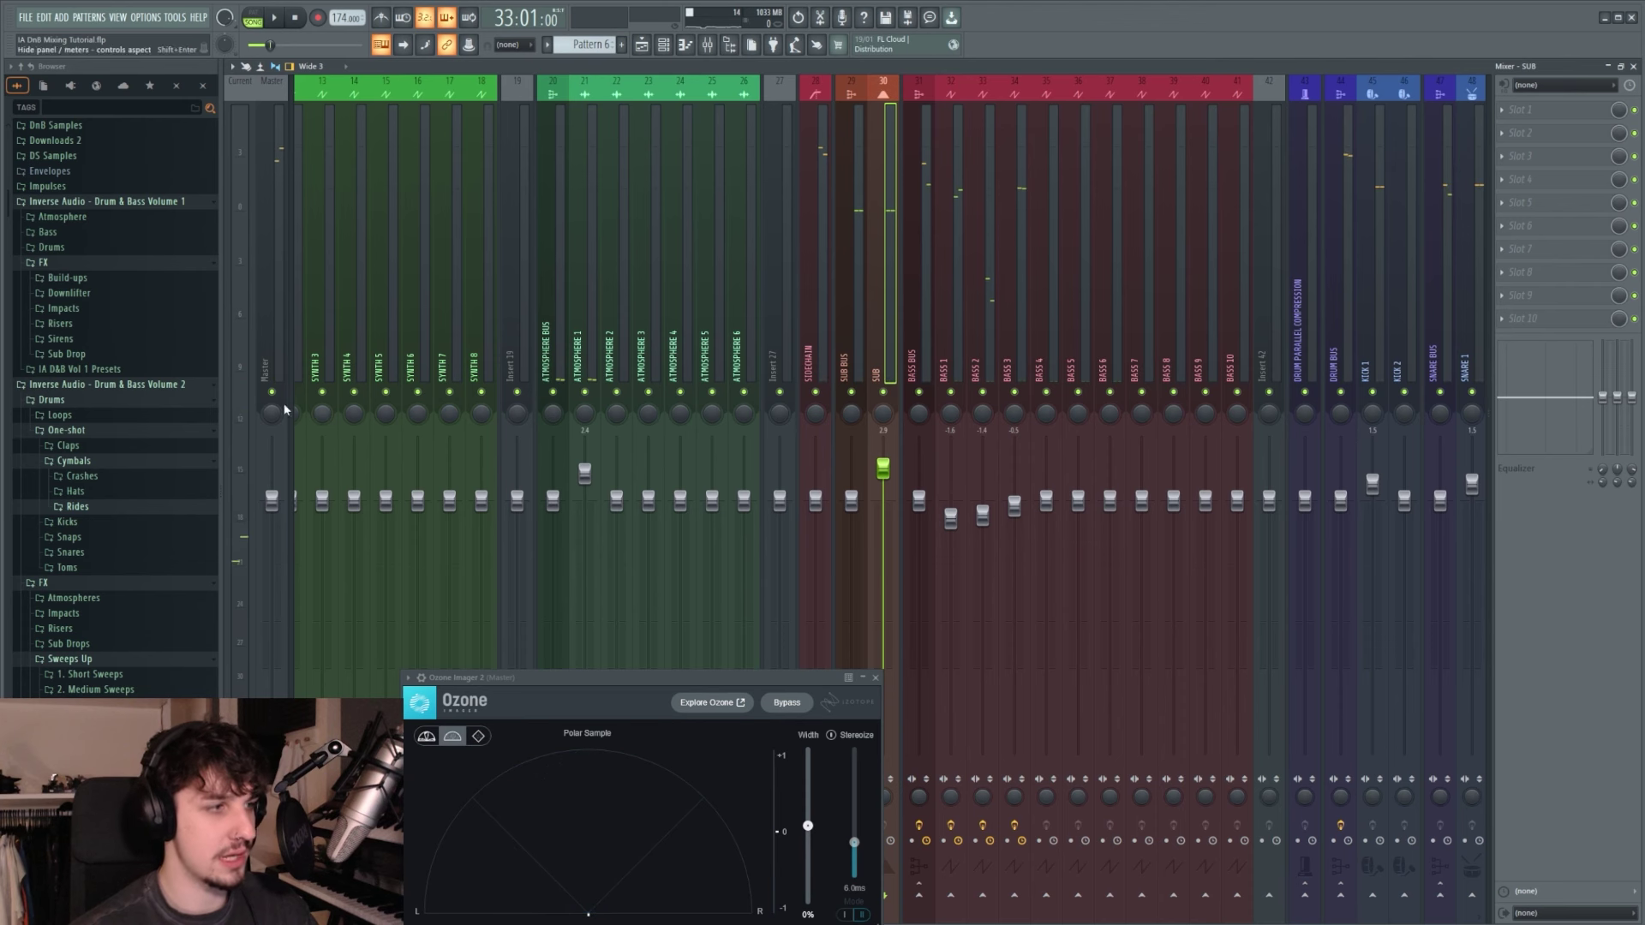
Step: Compare BASS 3 and BASS 2 in the full mix and raise the BASS 2 fader to -0.8 dB
click(1019, 307)
scroll(1002, 308, down, 4)
key(space)
scroll(668, 308, up, 3)
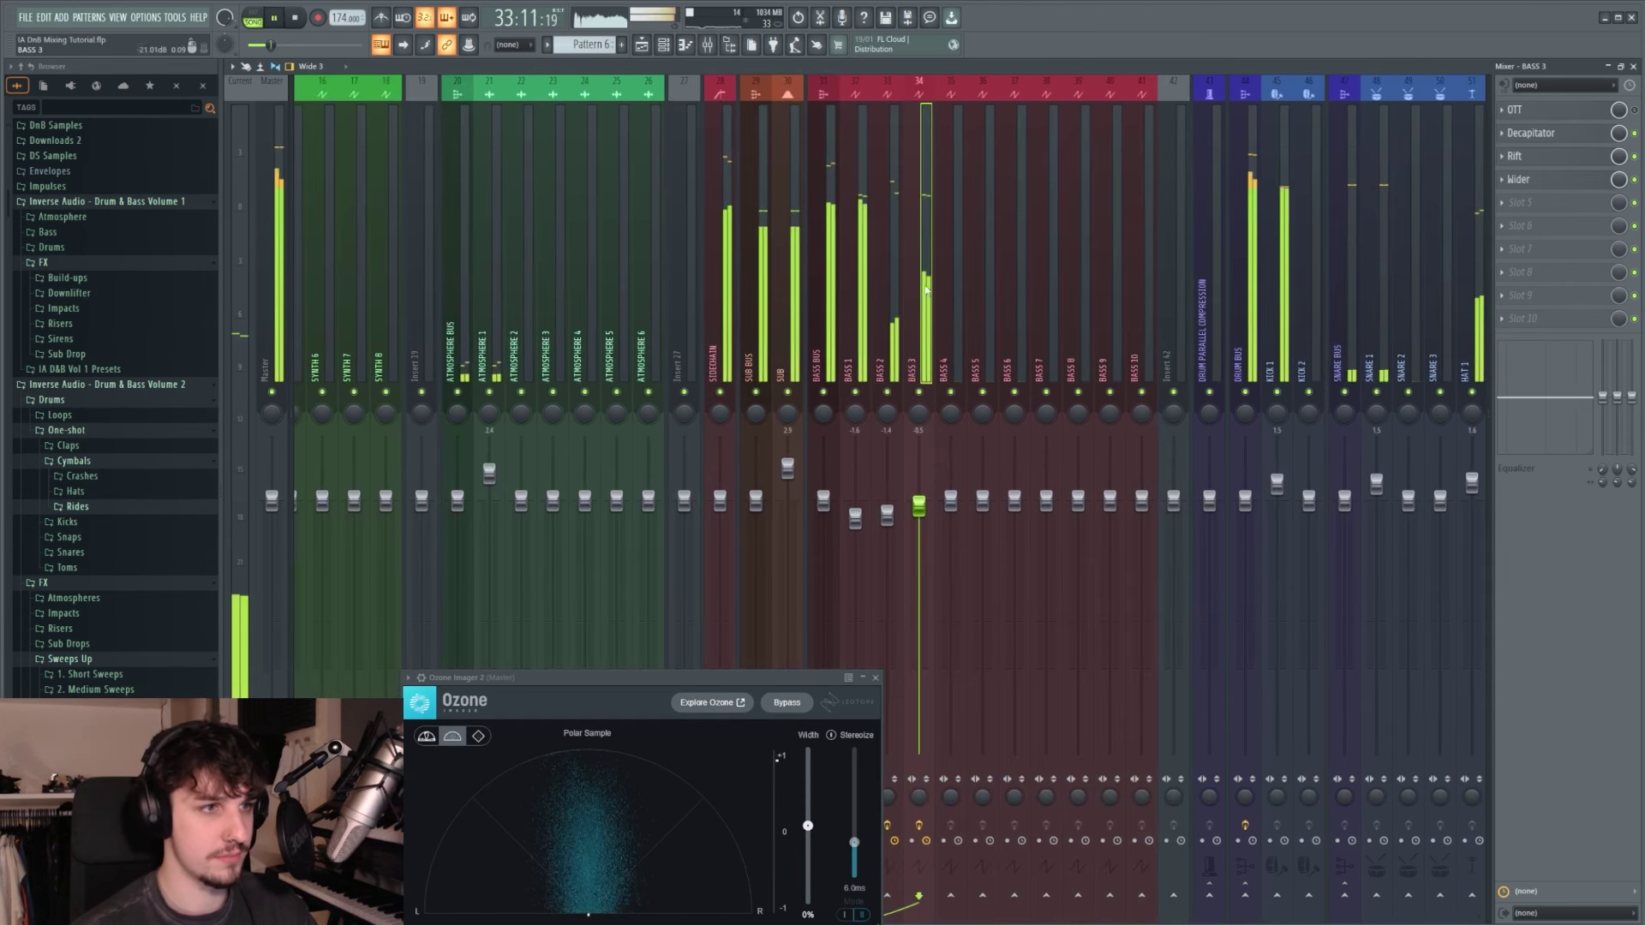
click(886, 308)
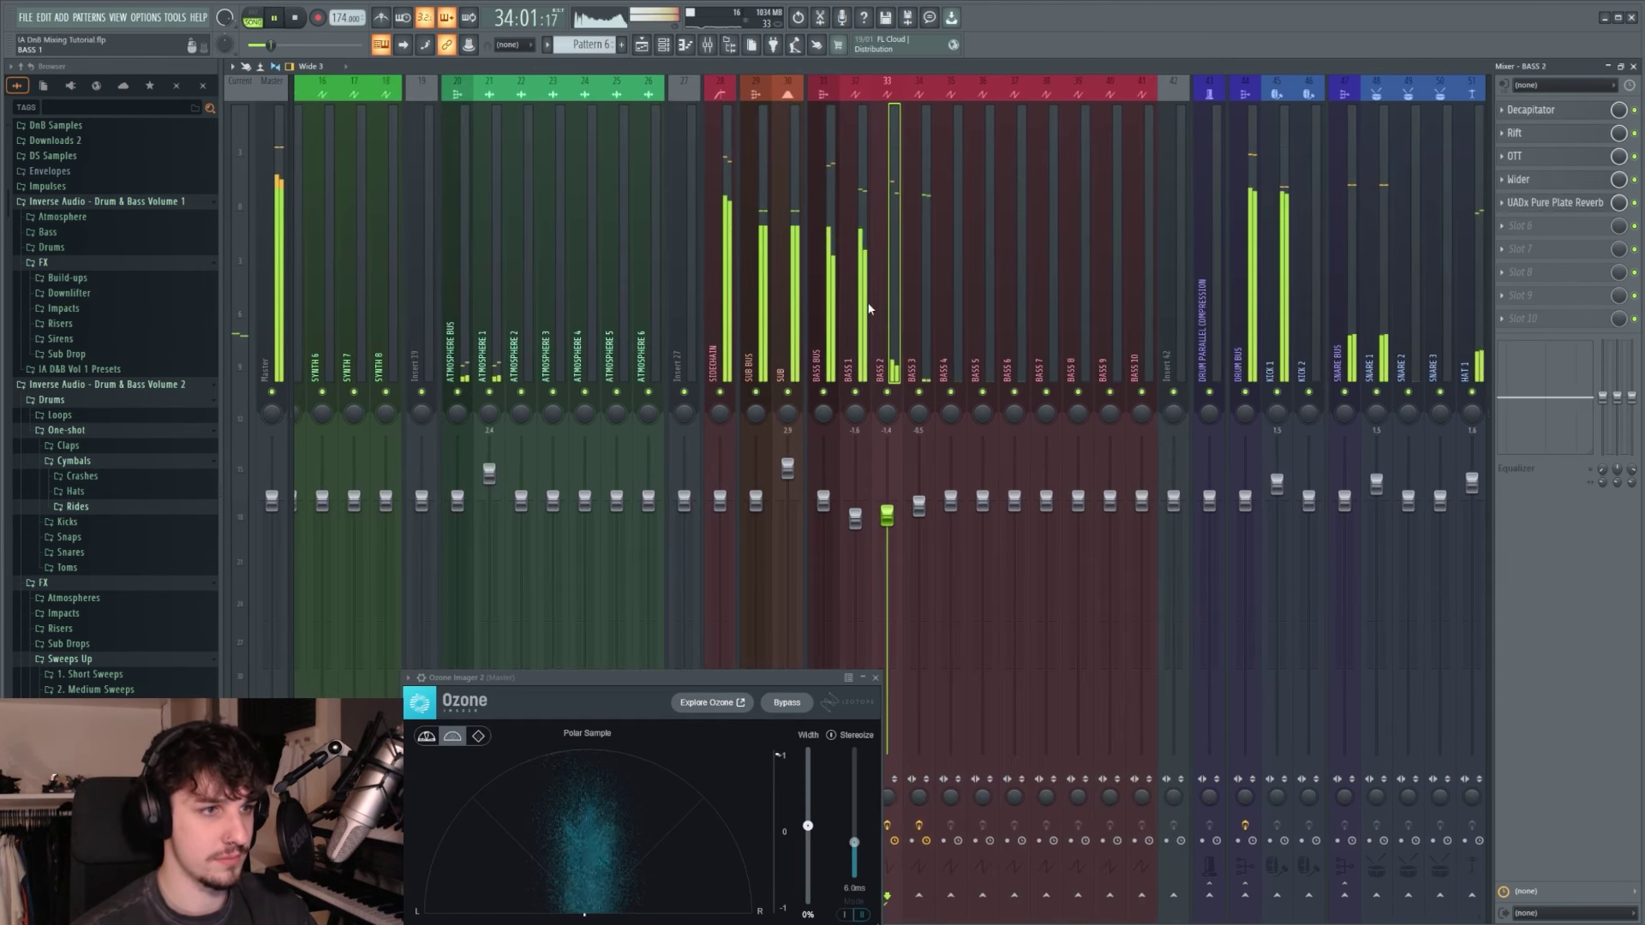
click(914, 358)
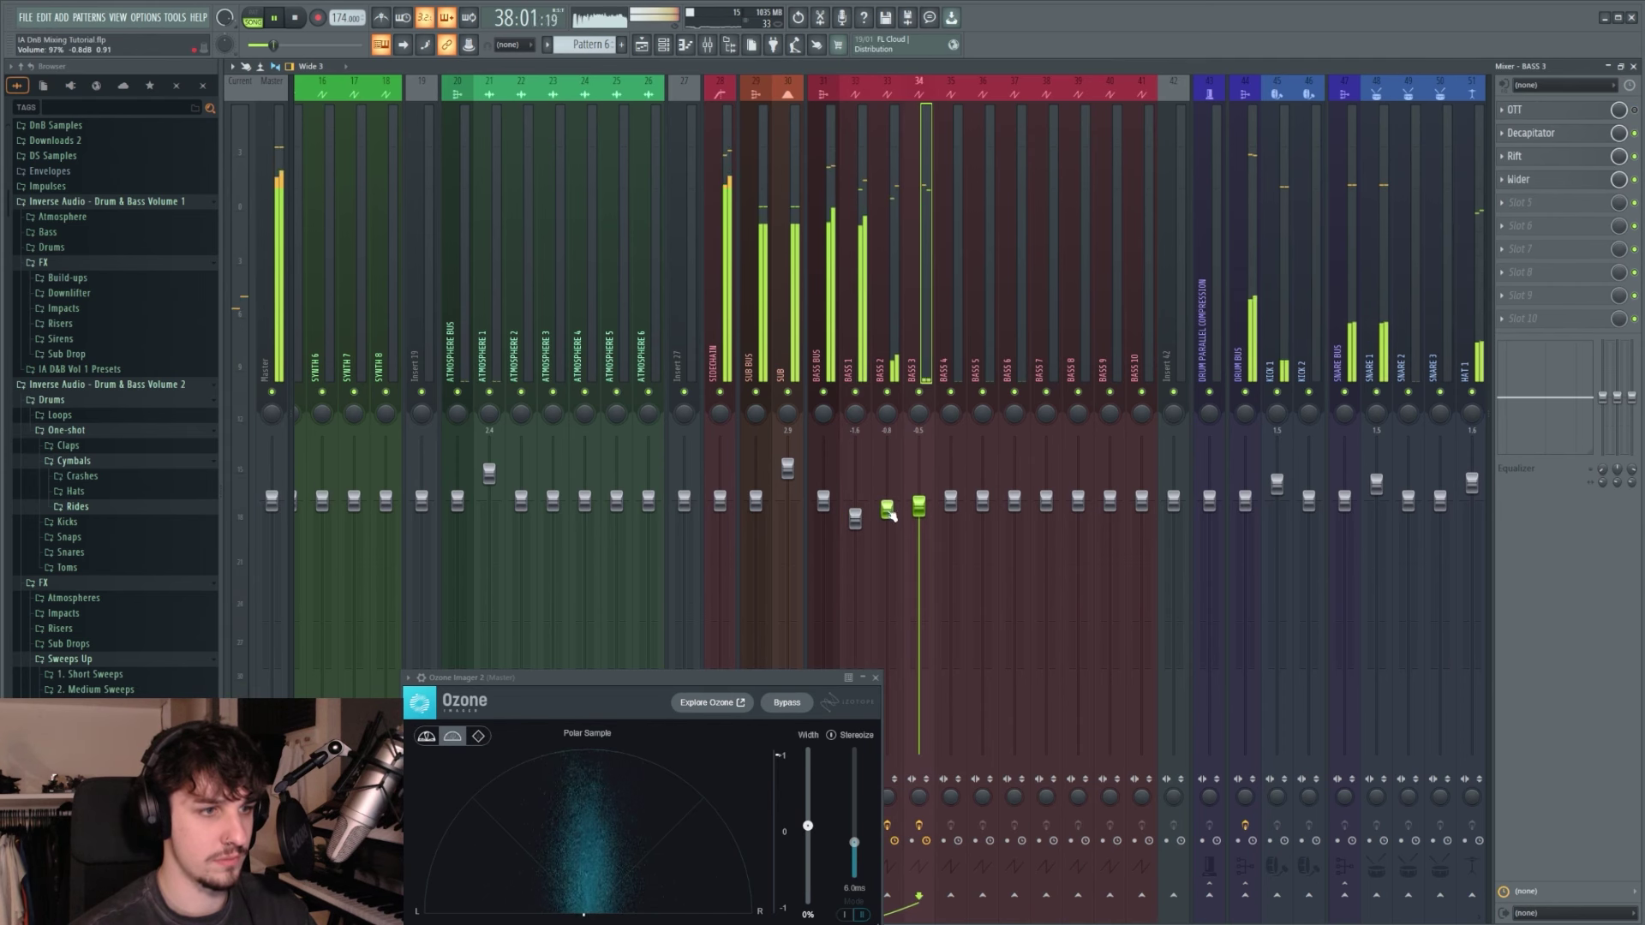
drag(887, 516, 888, 510)
key(space)
scroll(932, 305, right, 5)
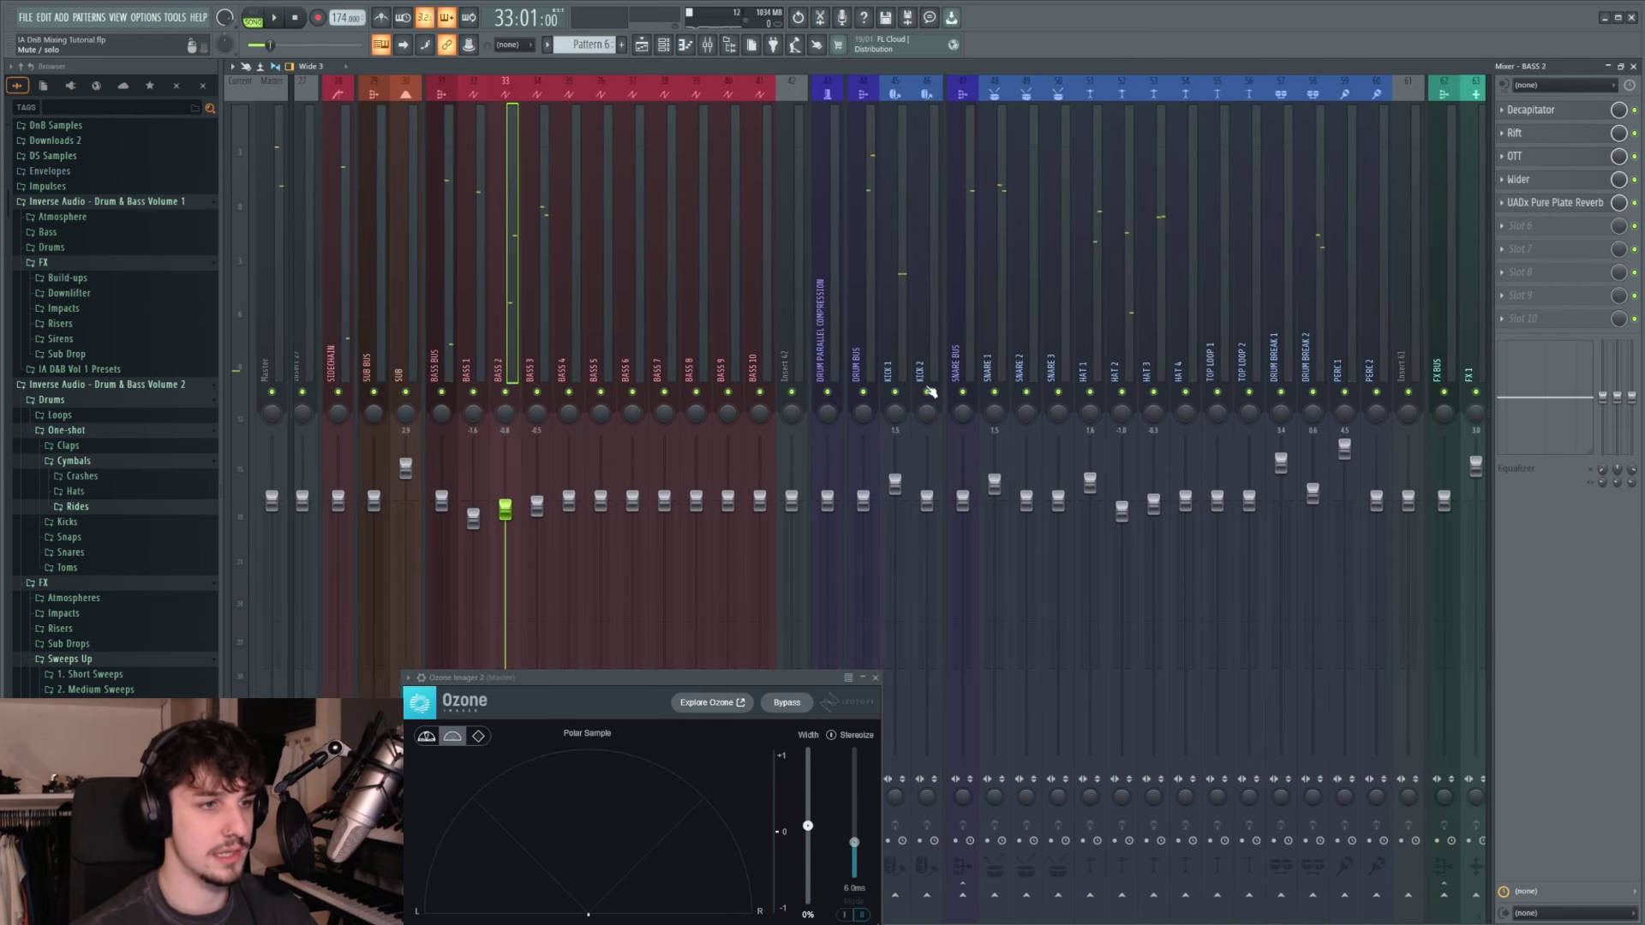
Step: Solo the drum channels, then narrow the solo to SNARE 1 and listen to it alone
right_click(925, 391)
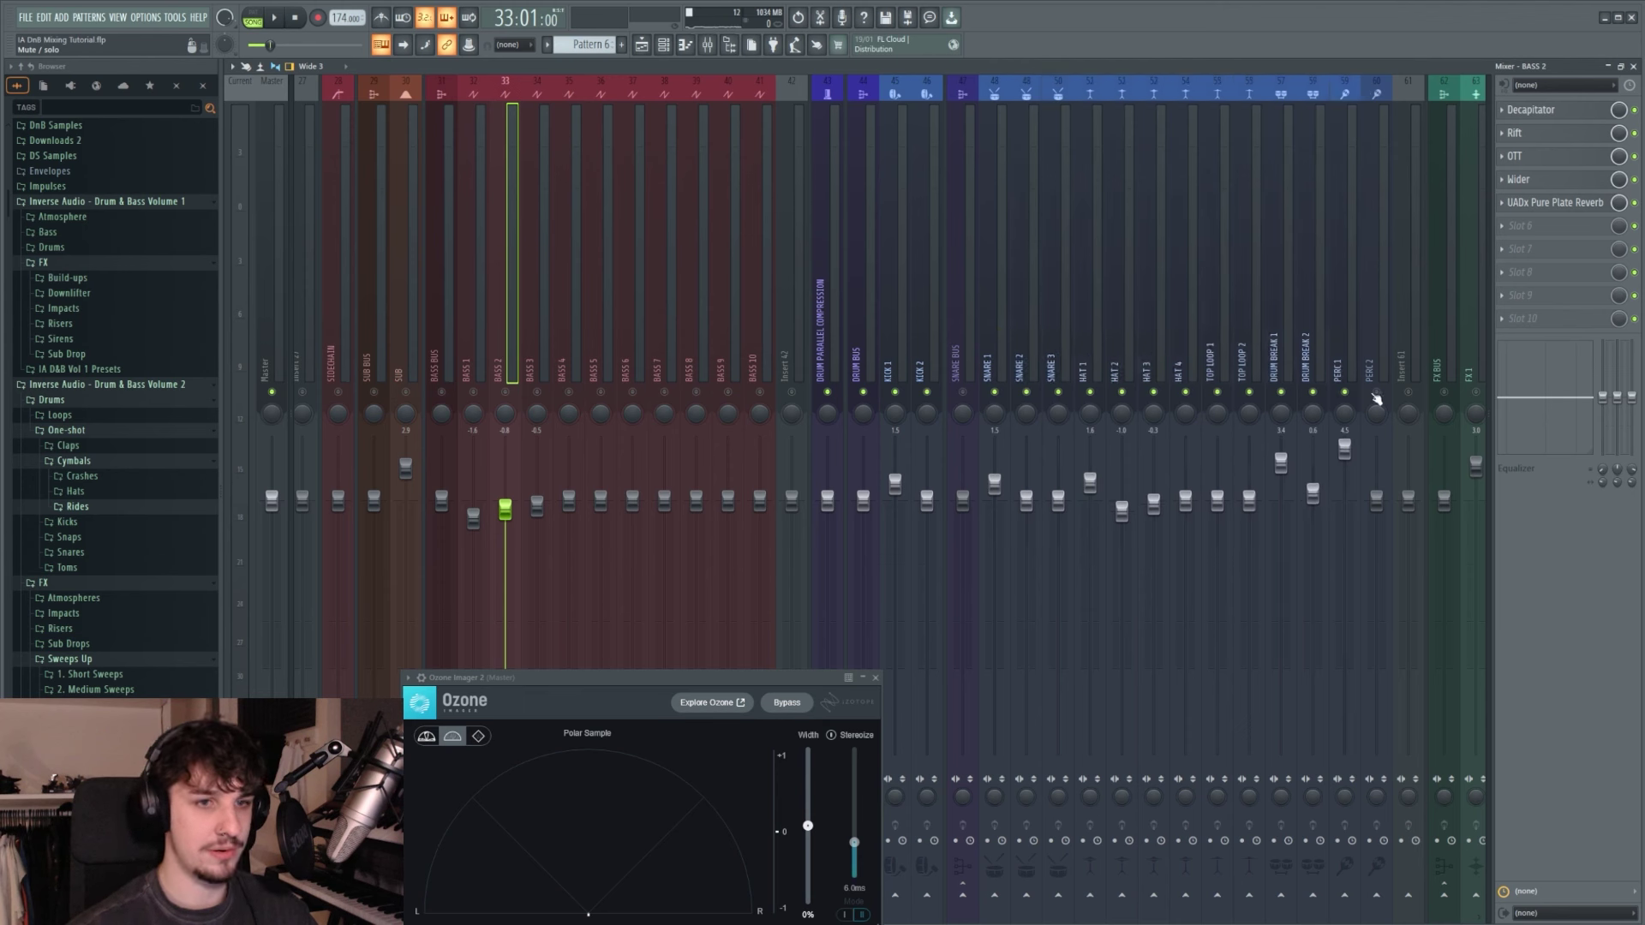
click(856, 359)
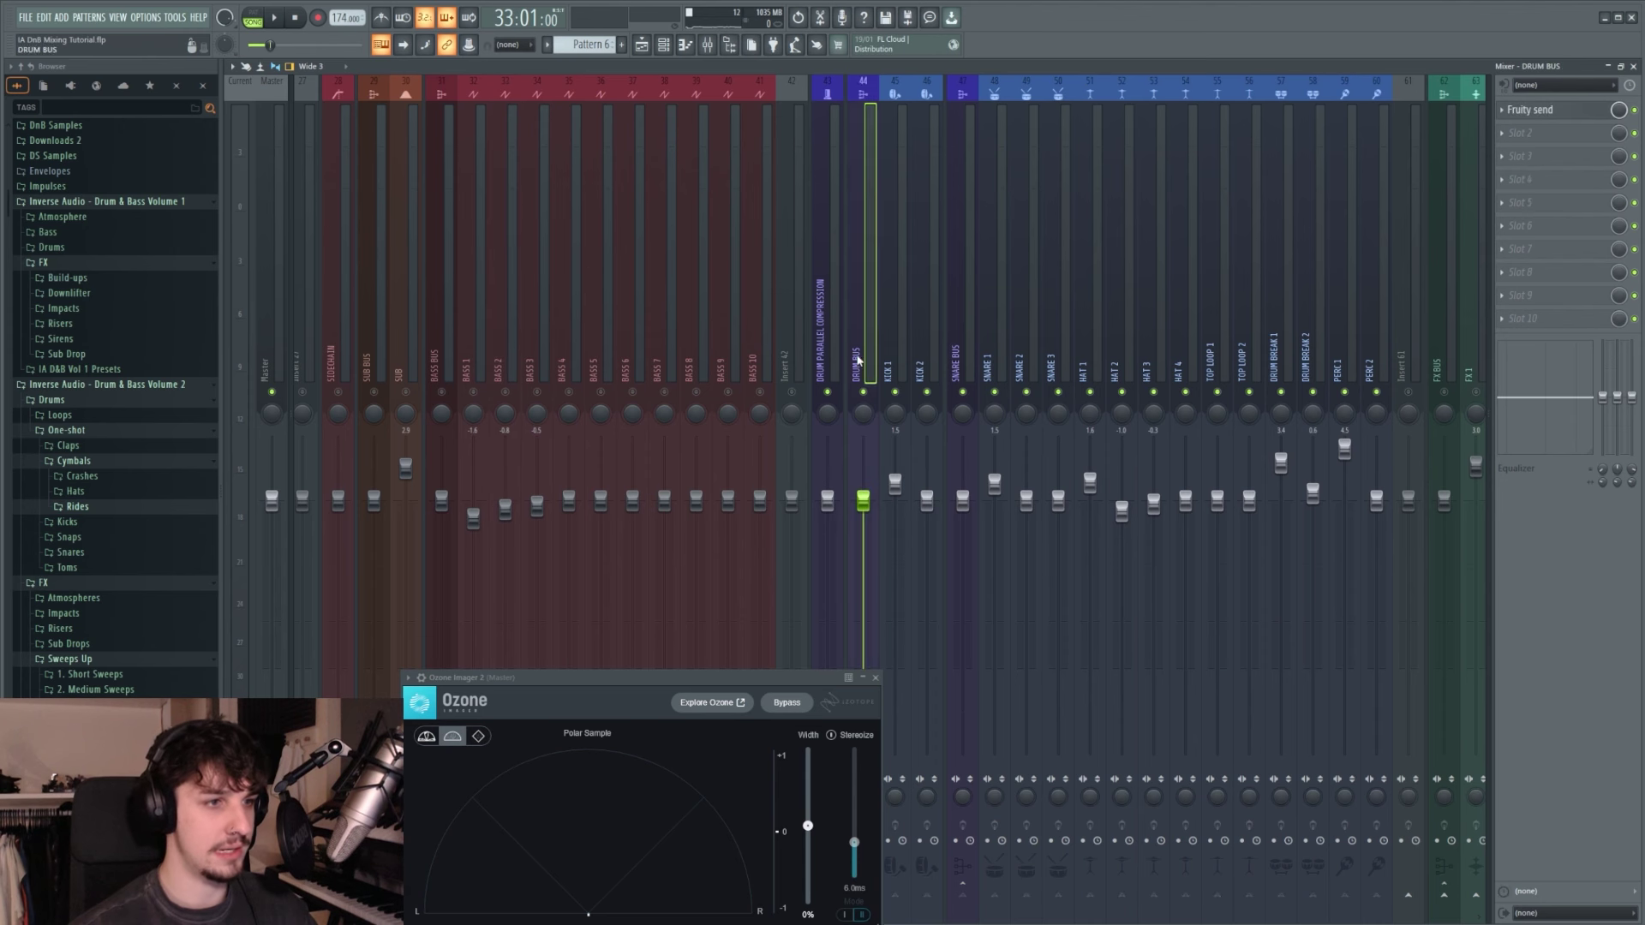
click(914, 349)
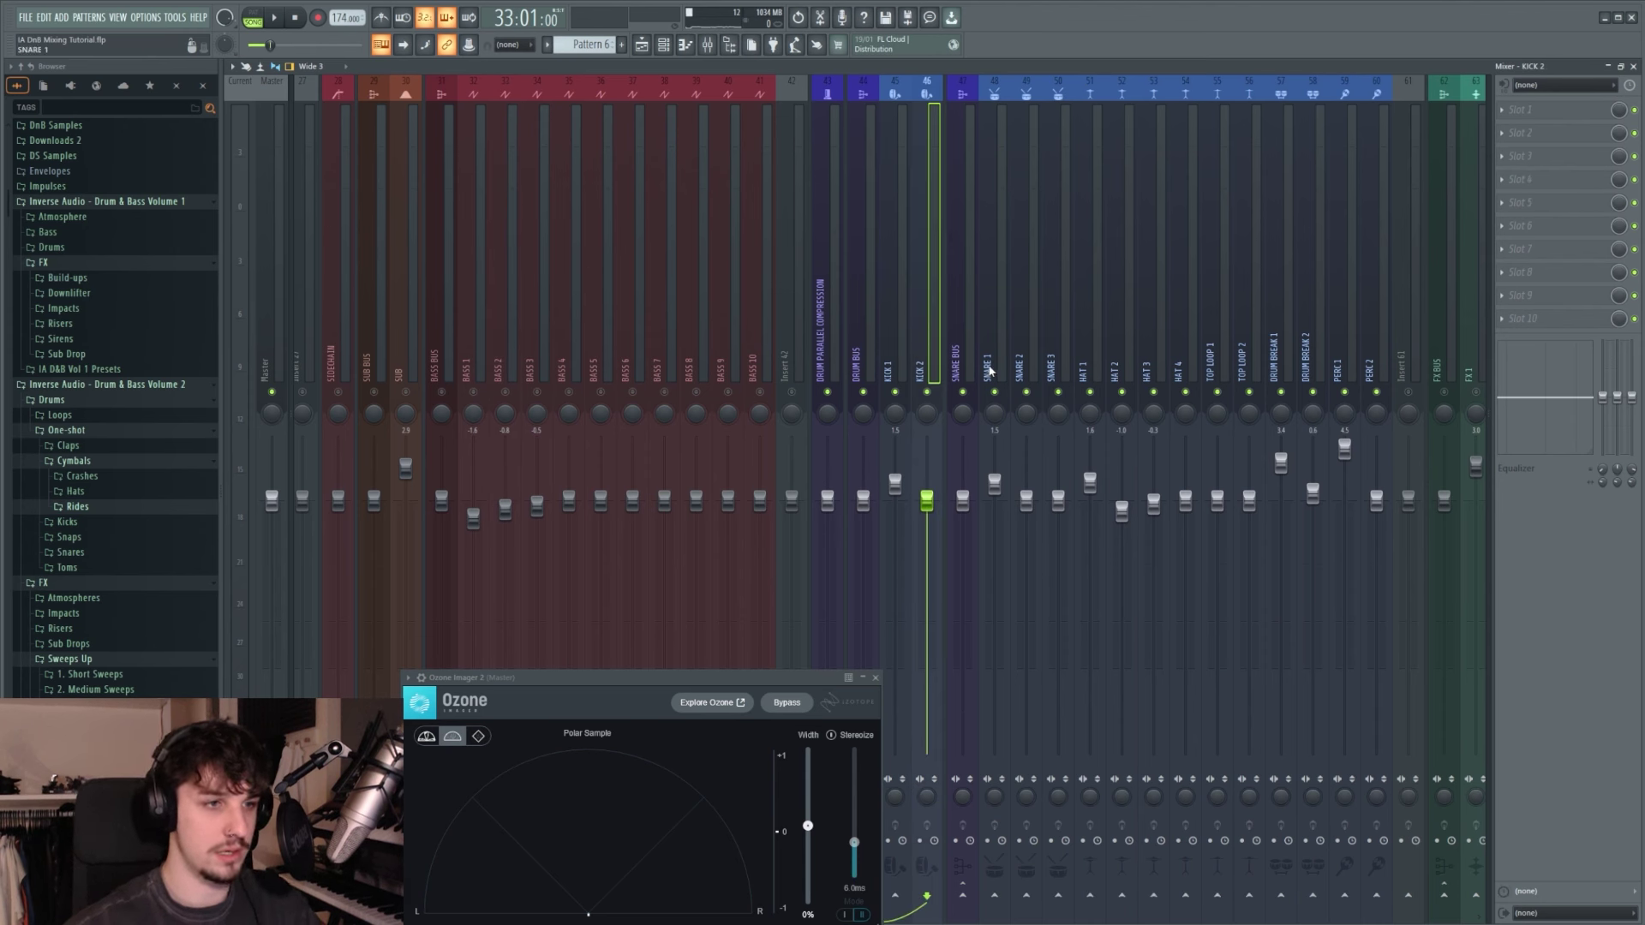
right_click(1011, 345)
click(992, 368)
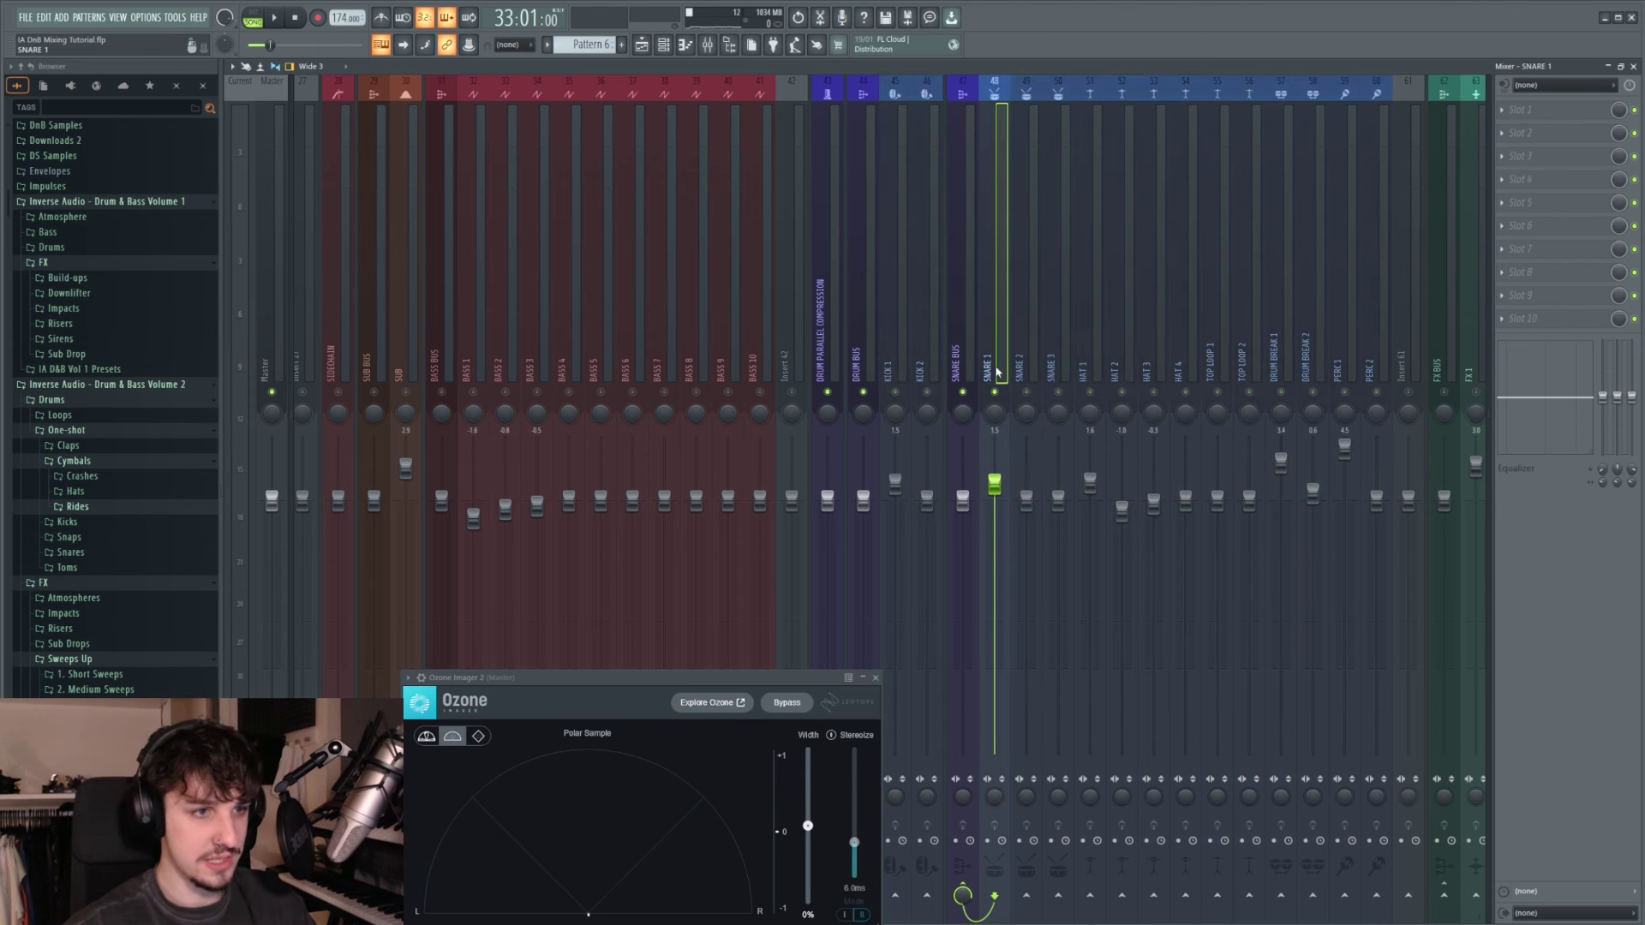
key(space)
key(space)
Step: Add kHs Transient Shaper to the SNARE BUS with slightly raised attack and sustain and clipping enabled, adjusting while the snare plays
click(1515, 111)
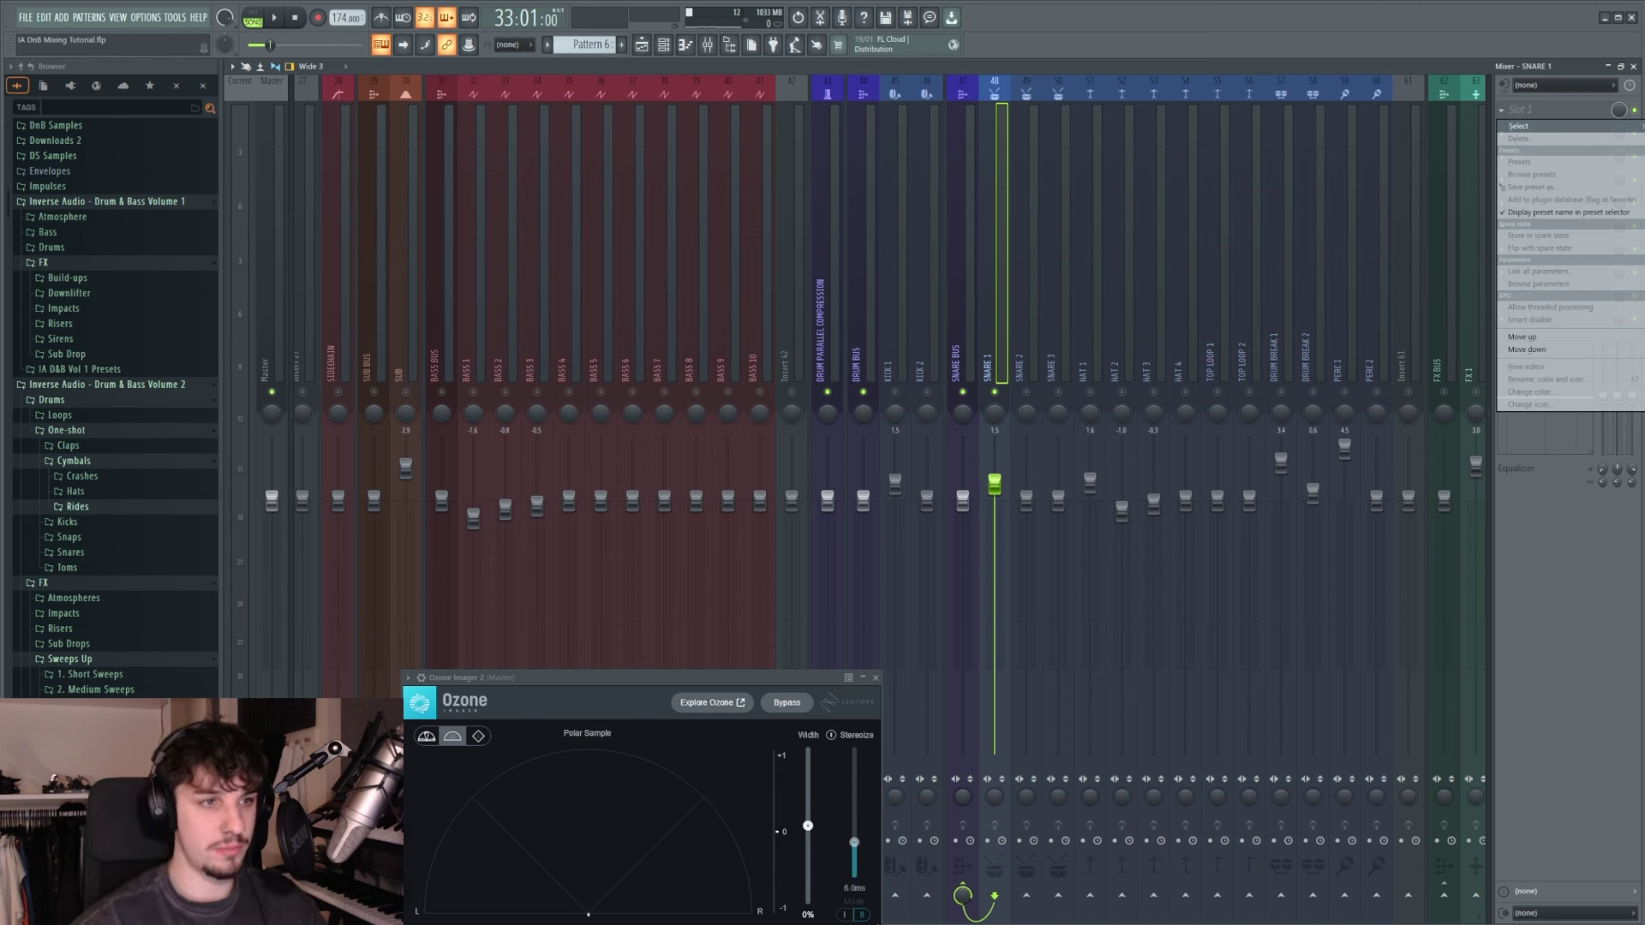
click(966, 317)
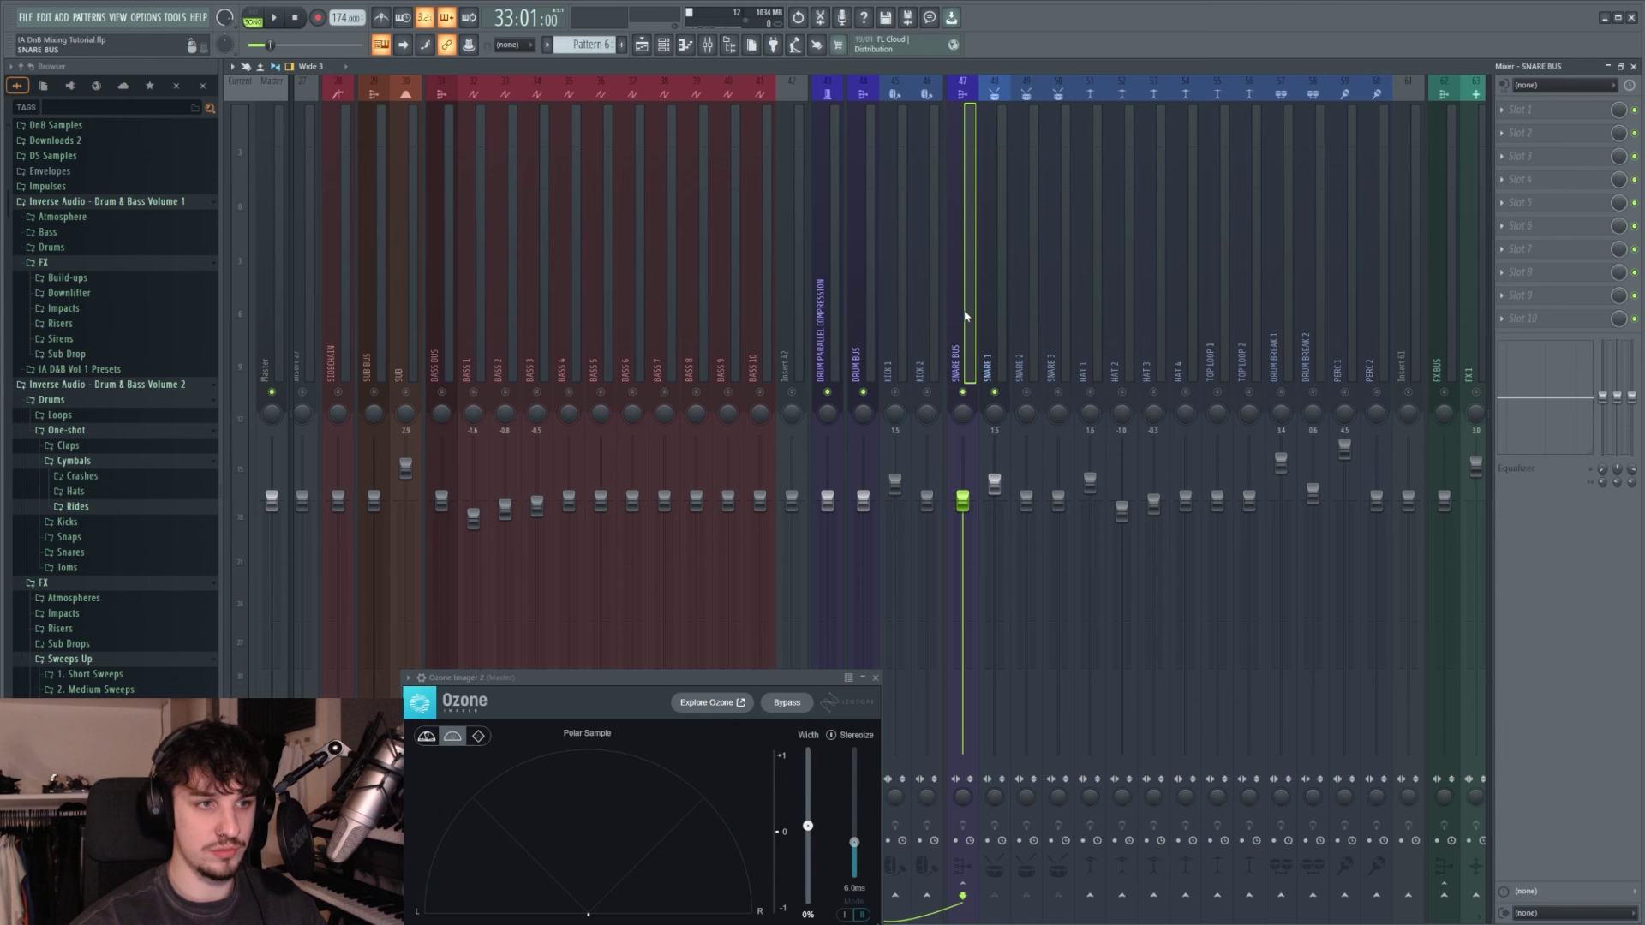
click(1538, 119)
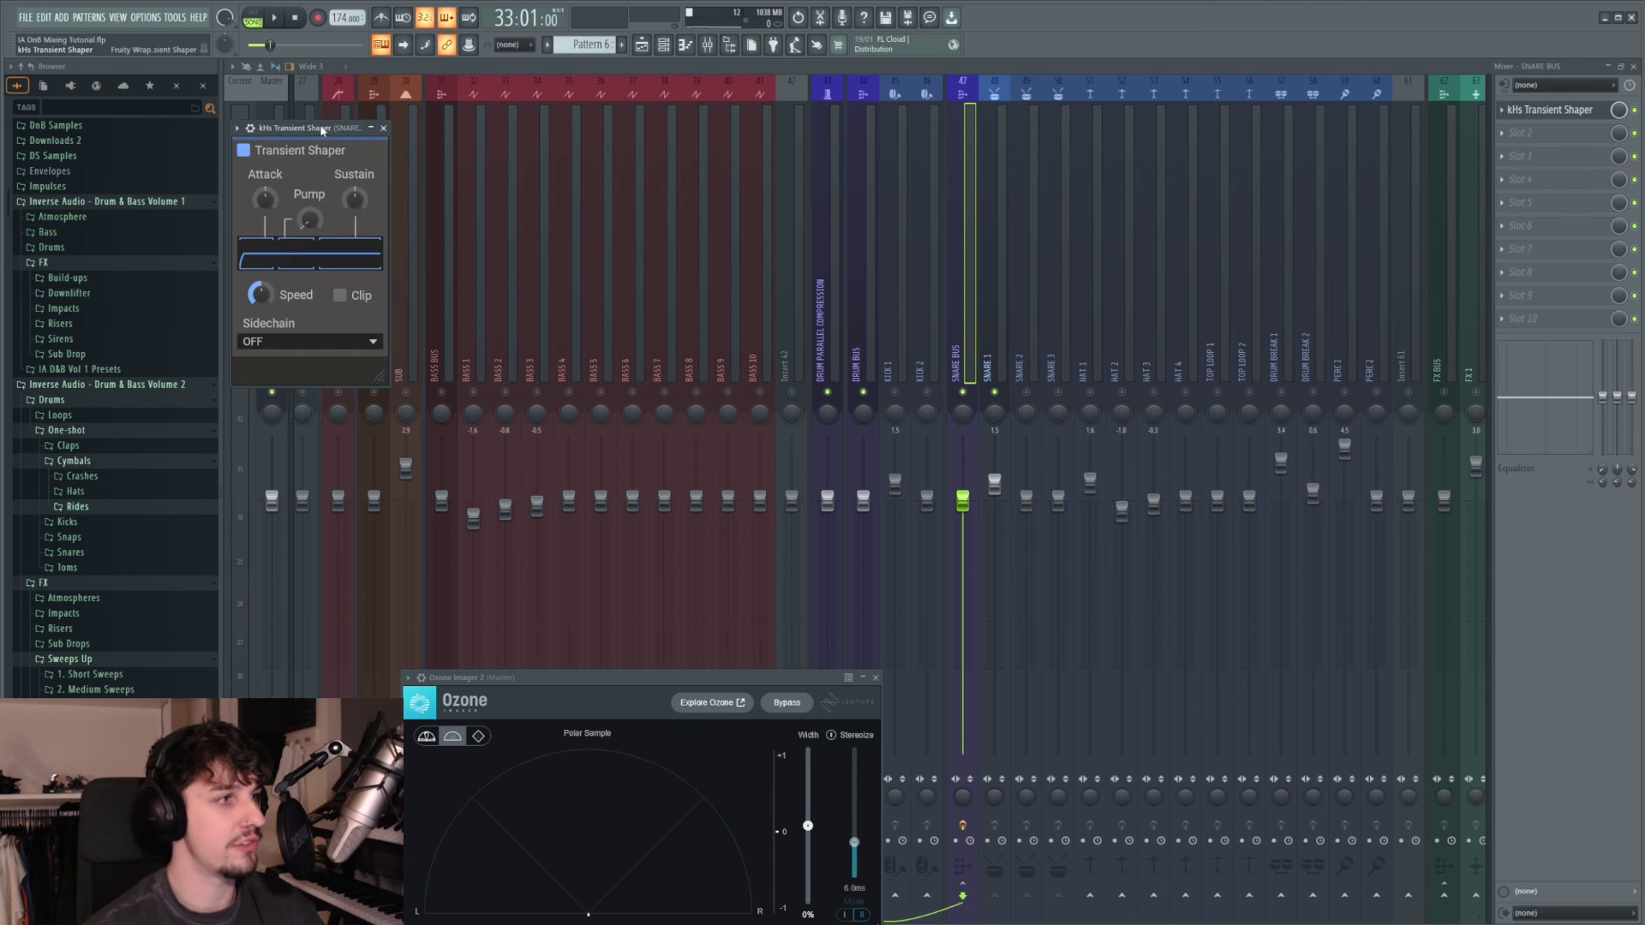
drag(322, 129, 804, 282)
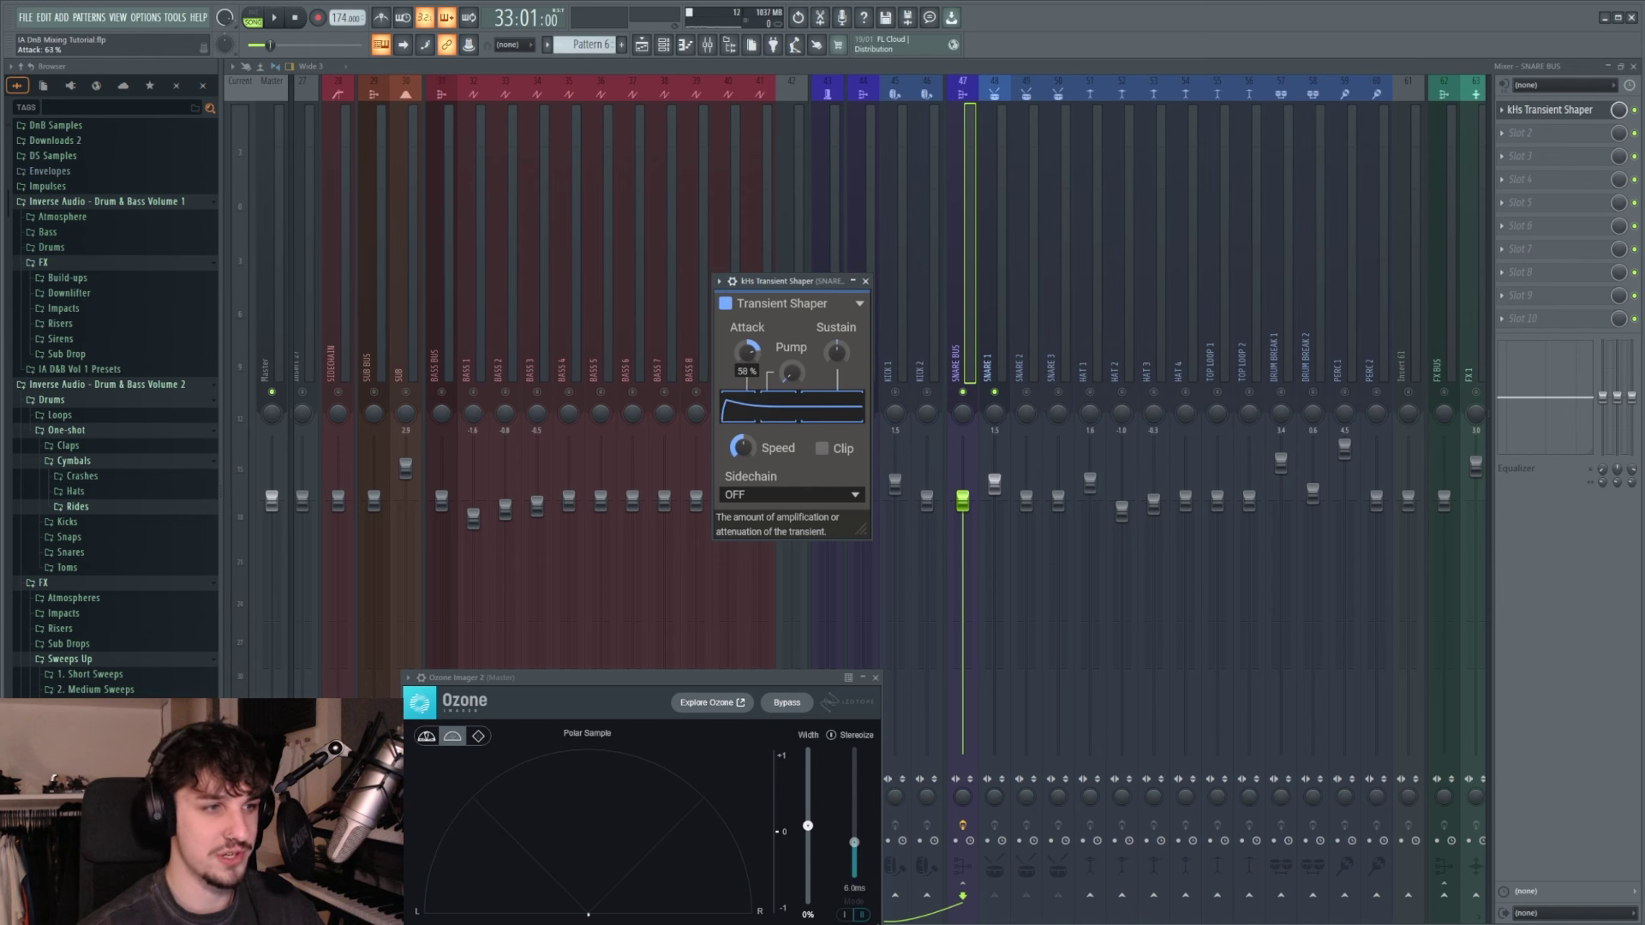
key(space)
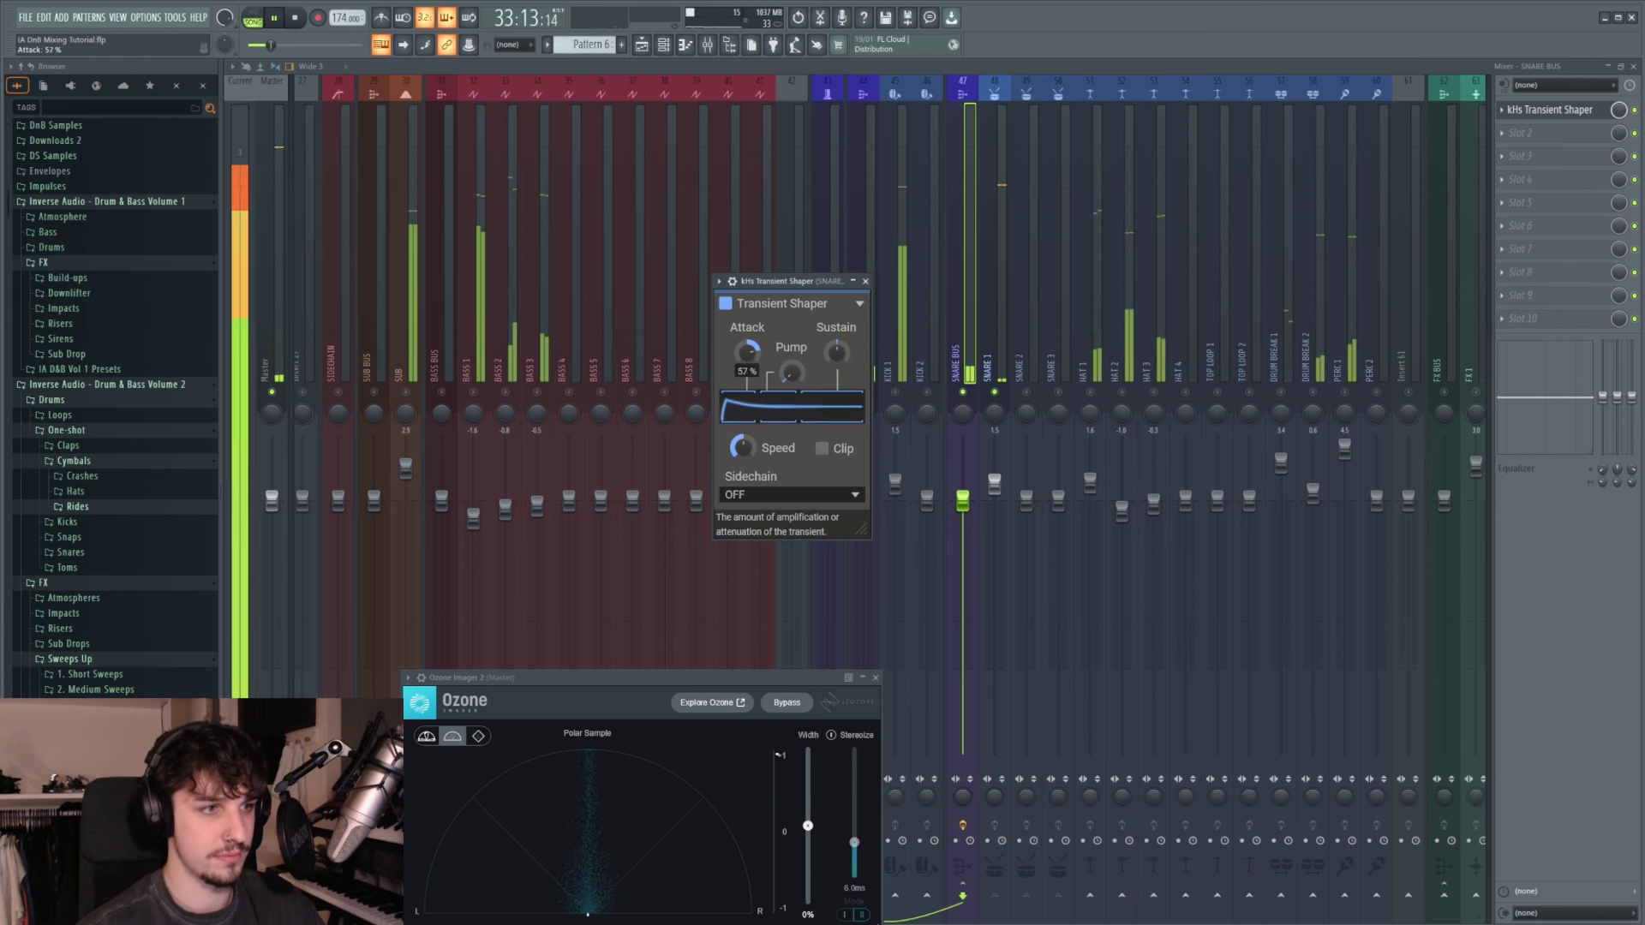
drag(747, 352, 747, 411)
click(829, 452)
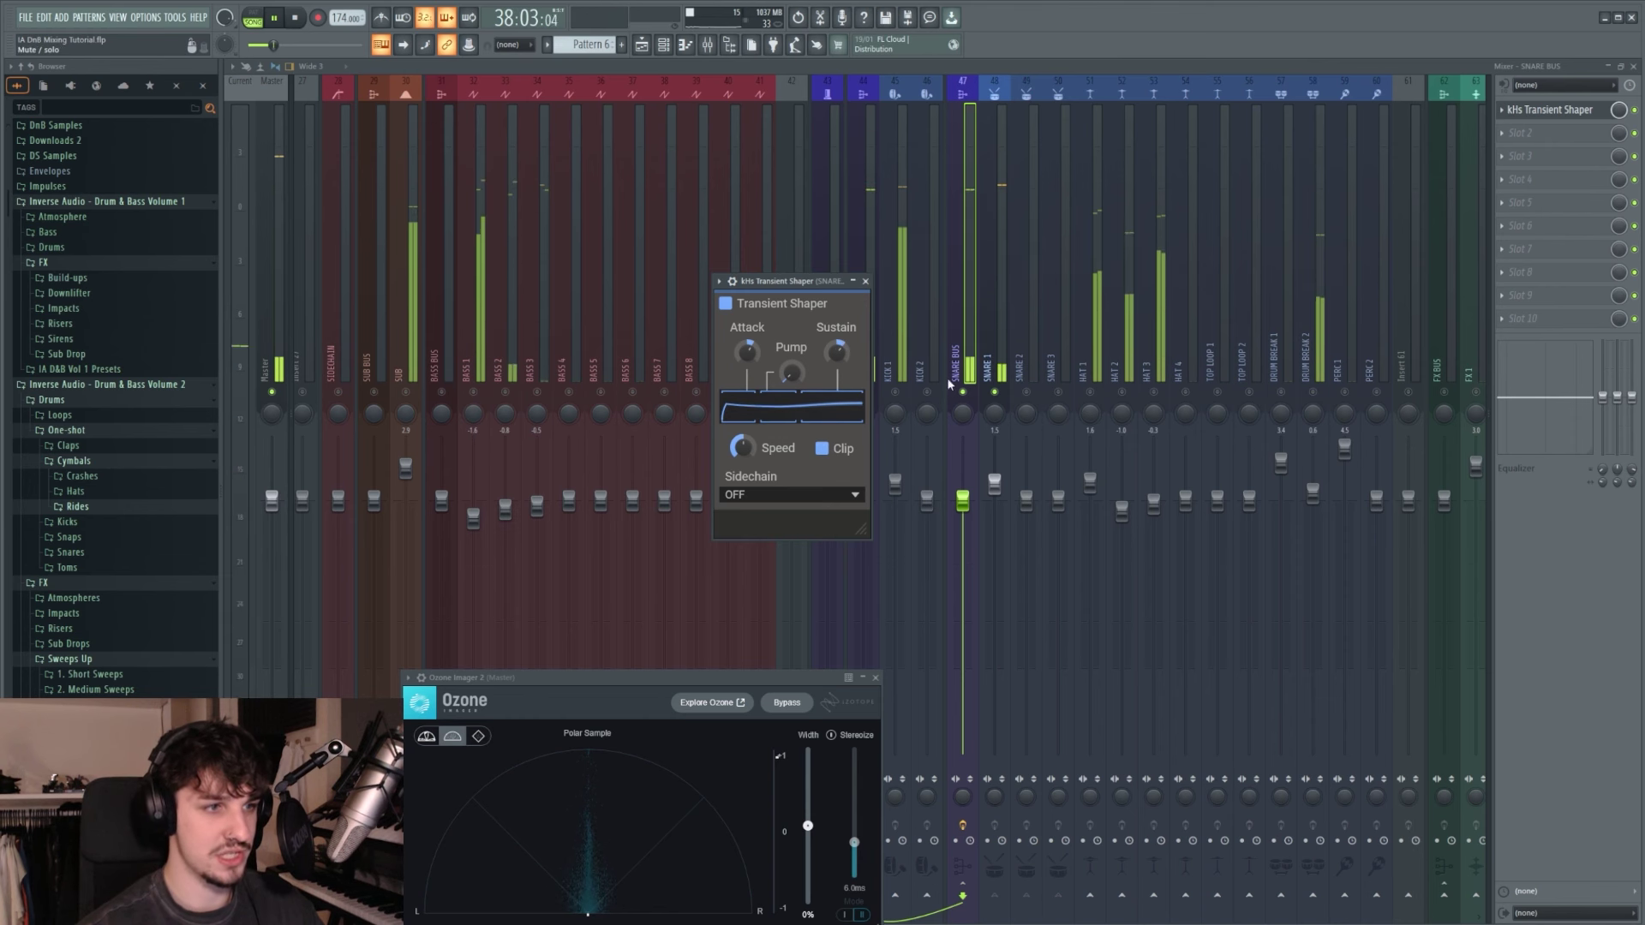
click(1578, 111)
key(space)
Step: Add Decapitator as the second effect on the SNARE BUS and audition its saturation
click(1543, 135)
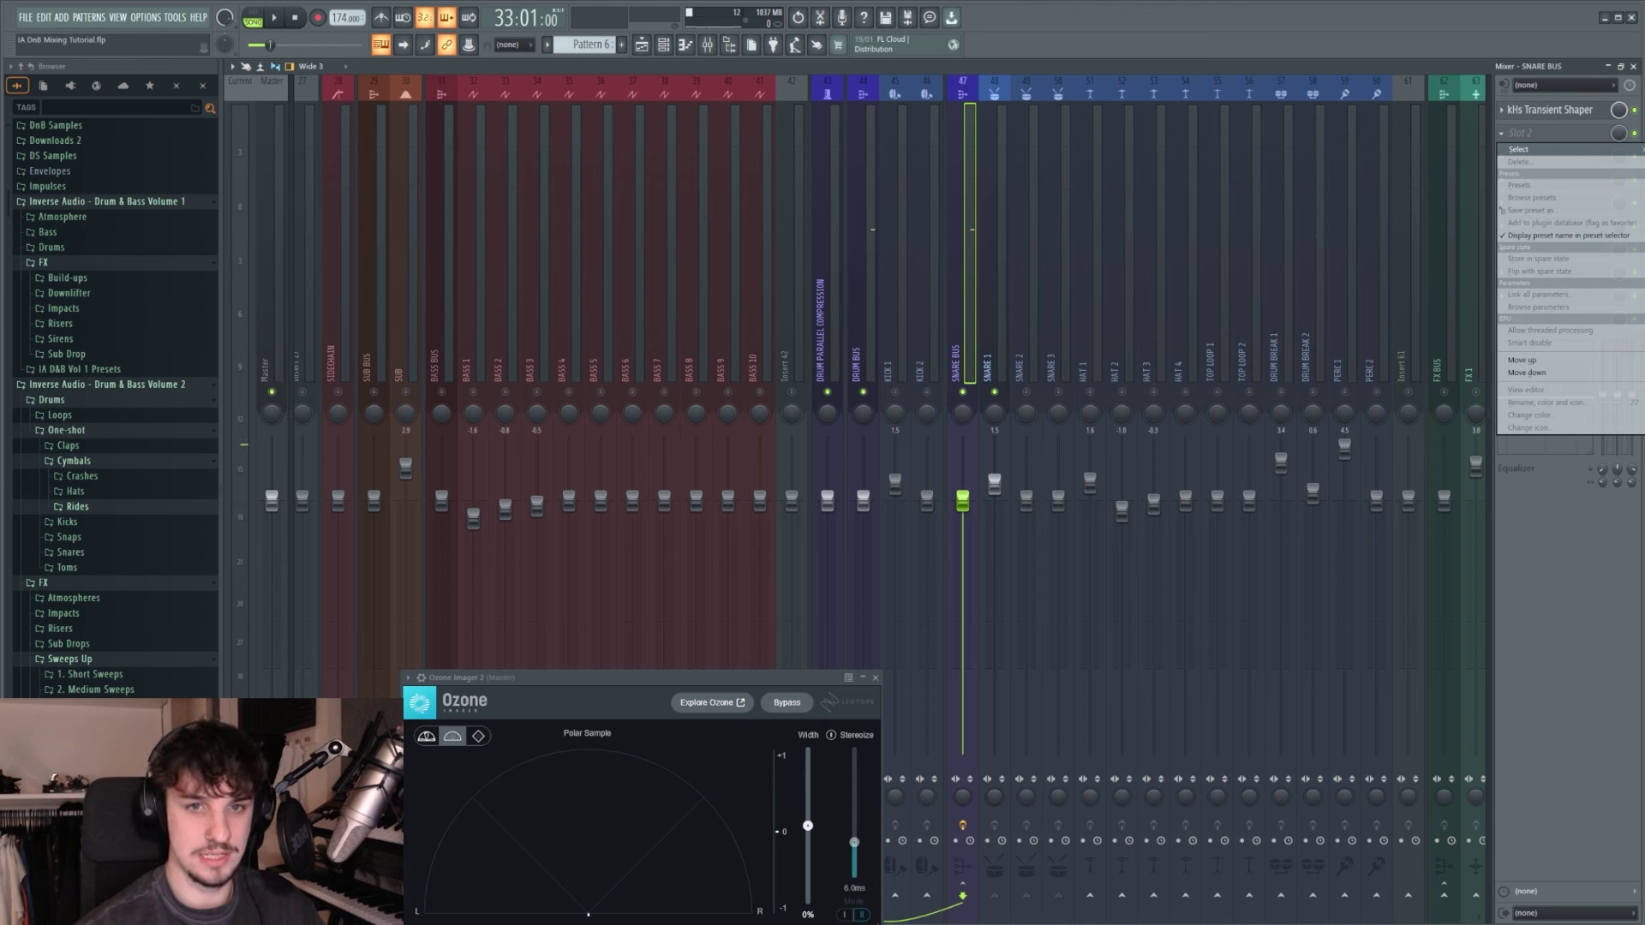
click(1194, 495)
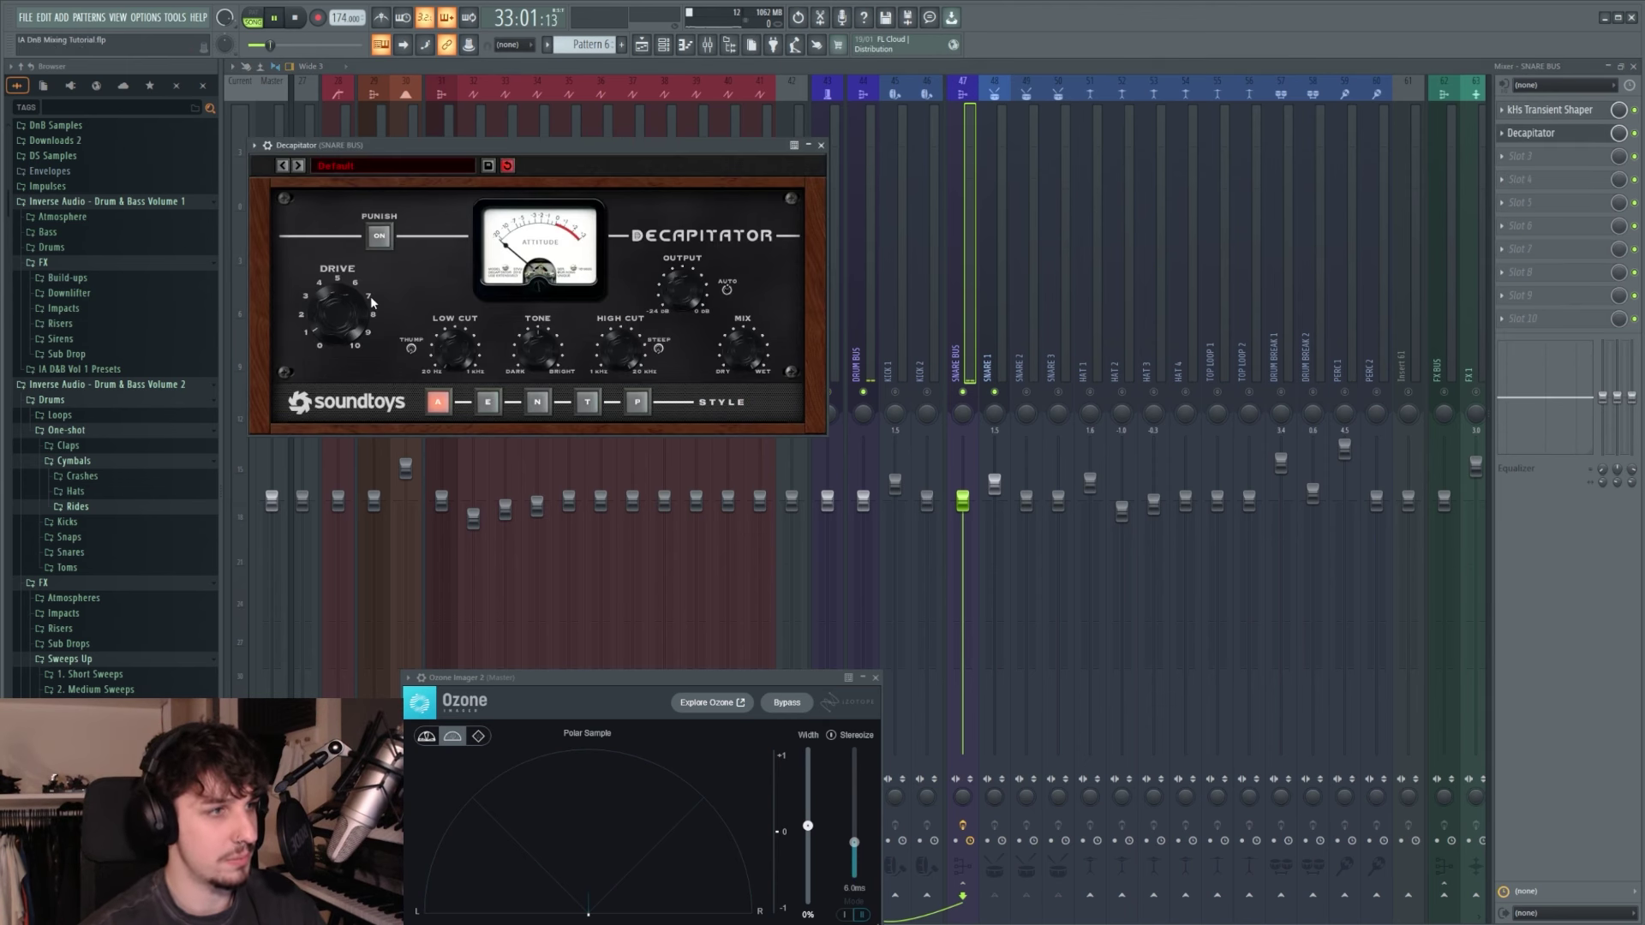
click(1531, 133)
key(space)
Step: Add Rift as the third SNARE BUS effect and set its positive shape to about 0.08
click(1533, 157)
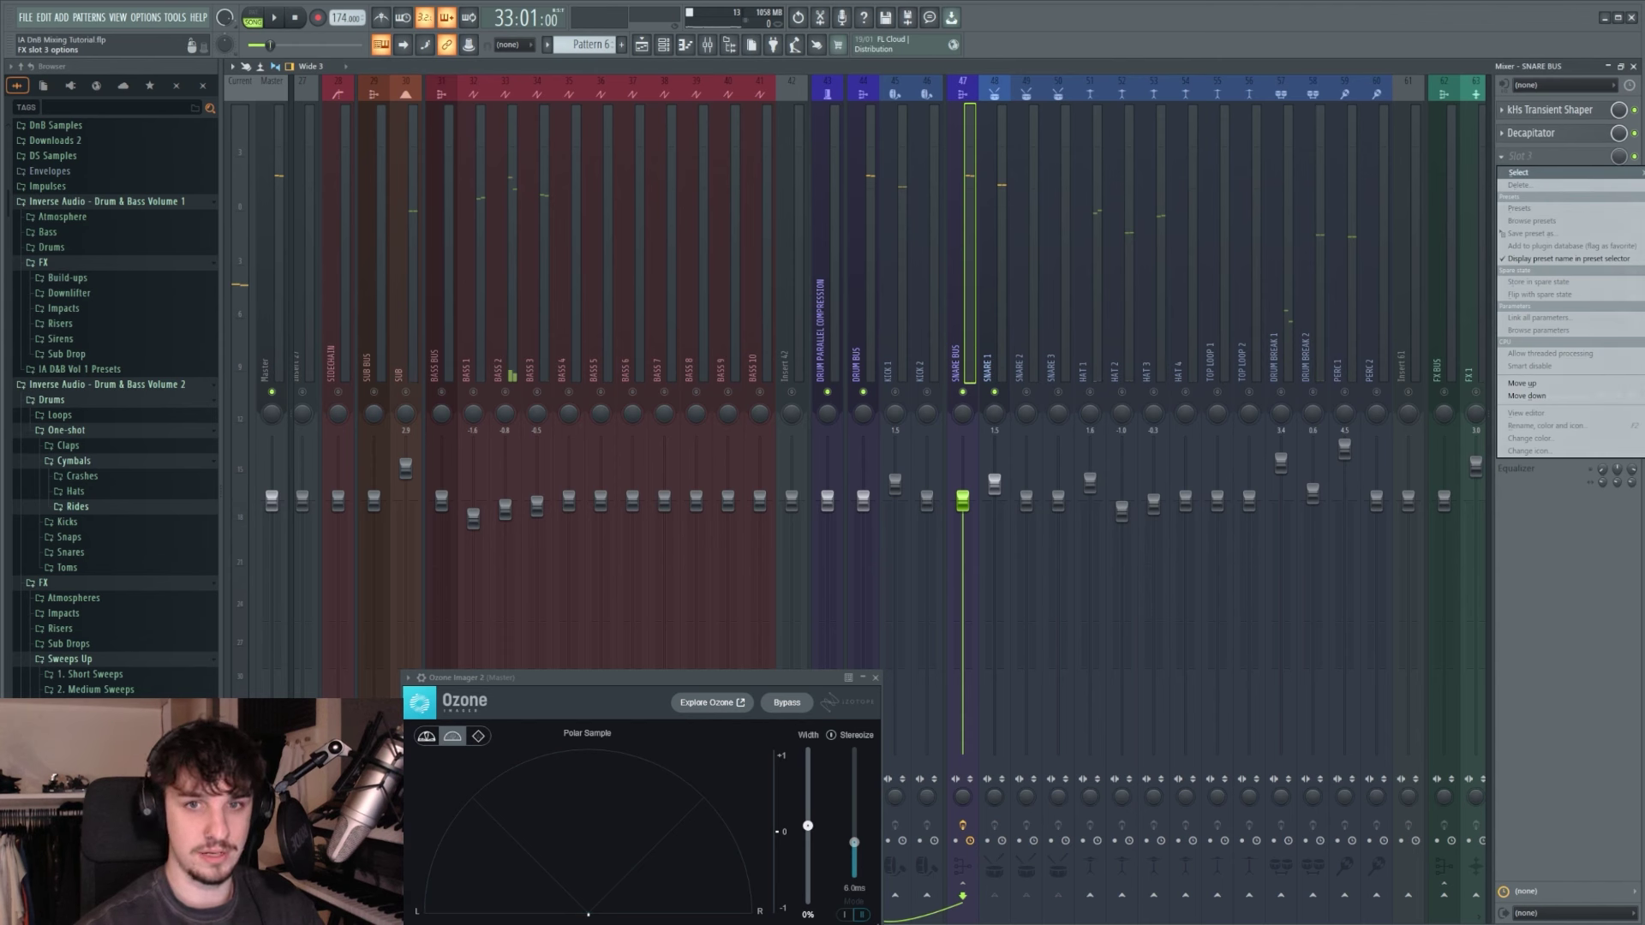
click(733, 410)
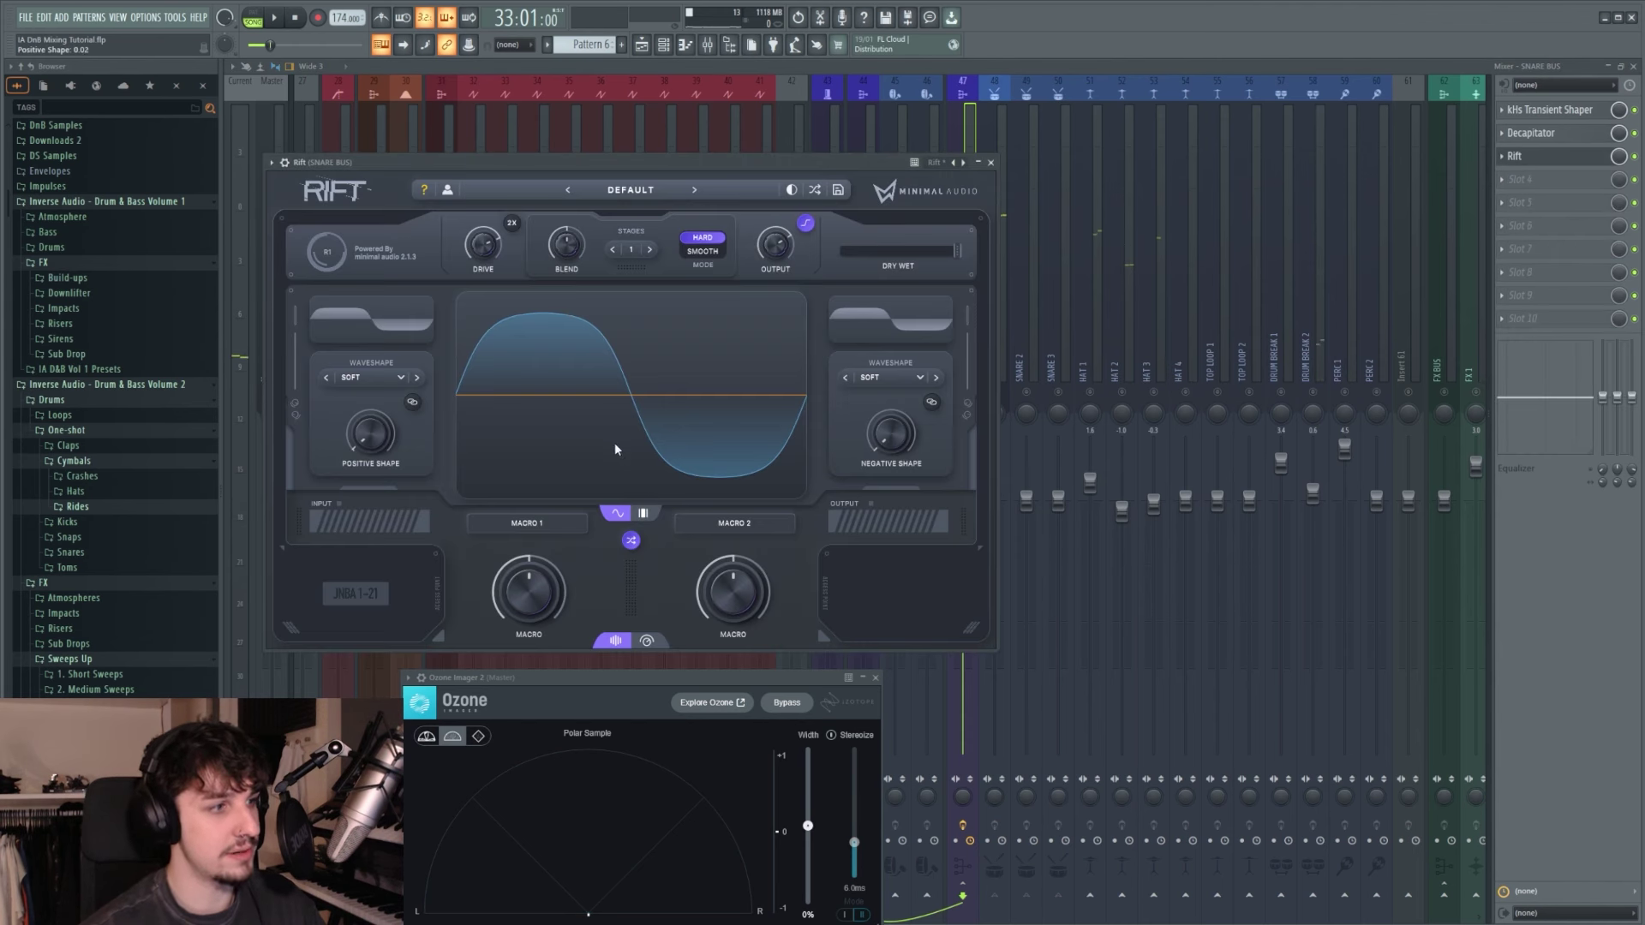
drag(386, 434, 388, 440)
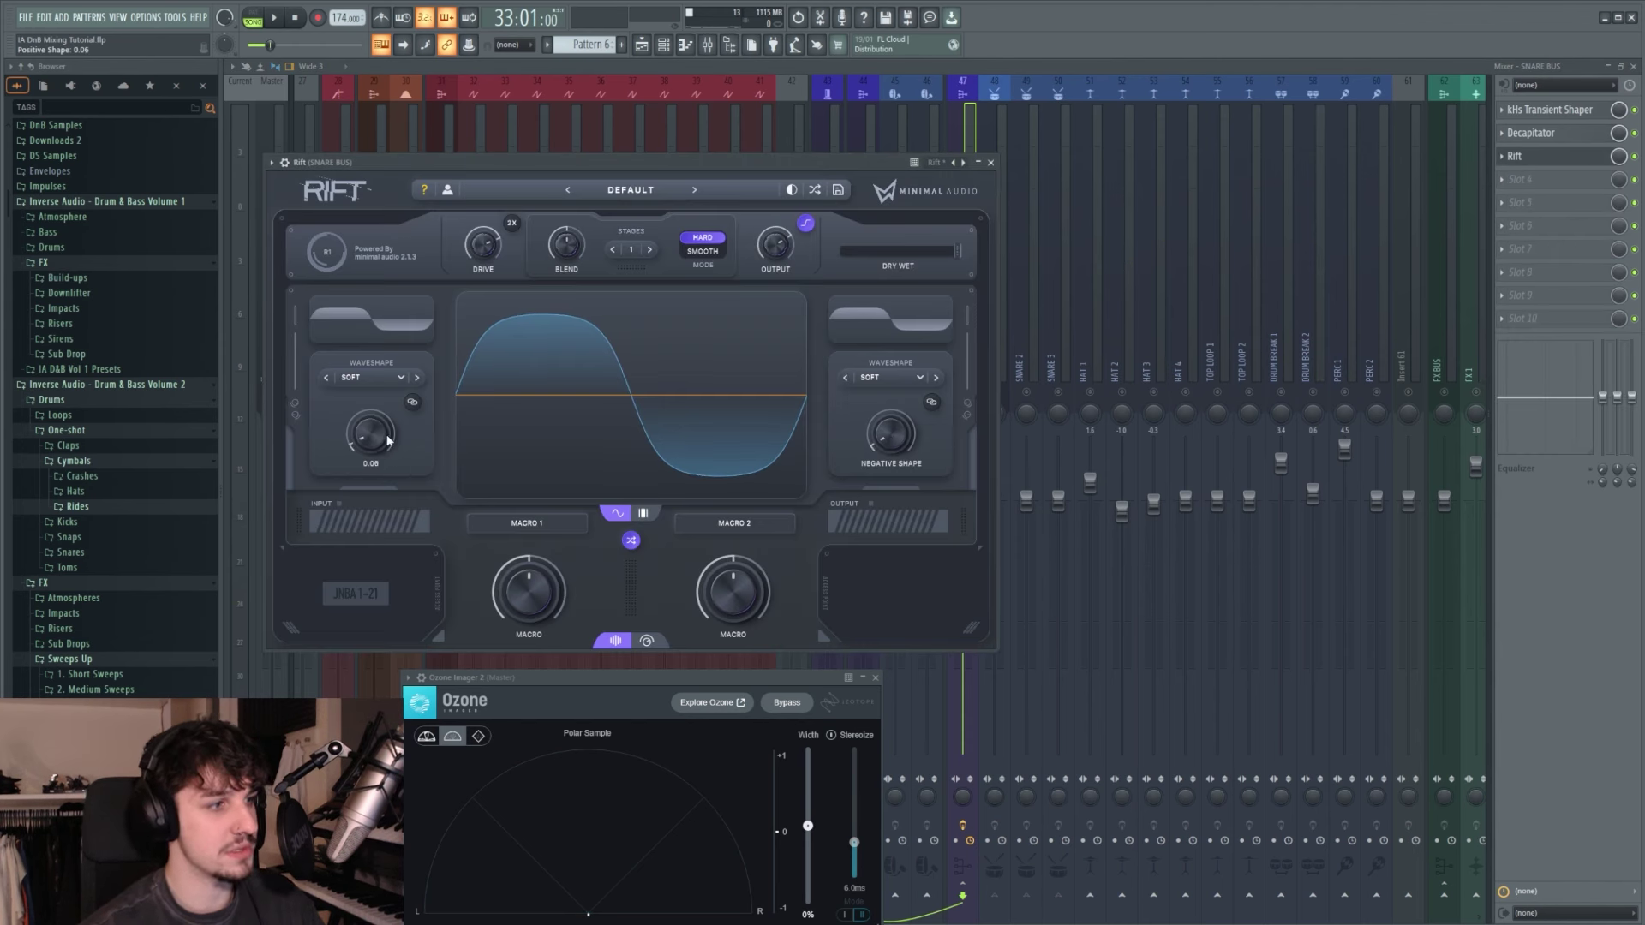
Step: Add StandardCLIP as the fourth SNARE BUS effect, lower its clip level to -7.00 dB and listen to the snare
click(1505, 179)
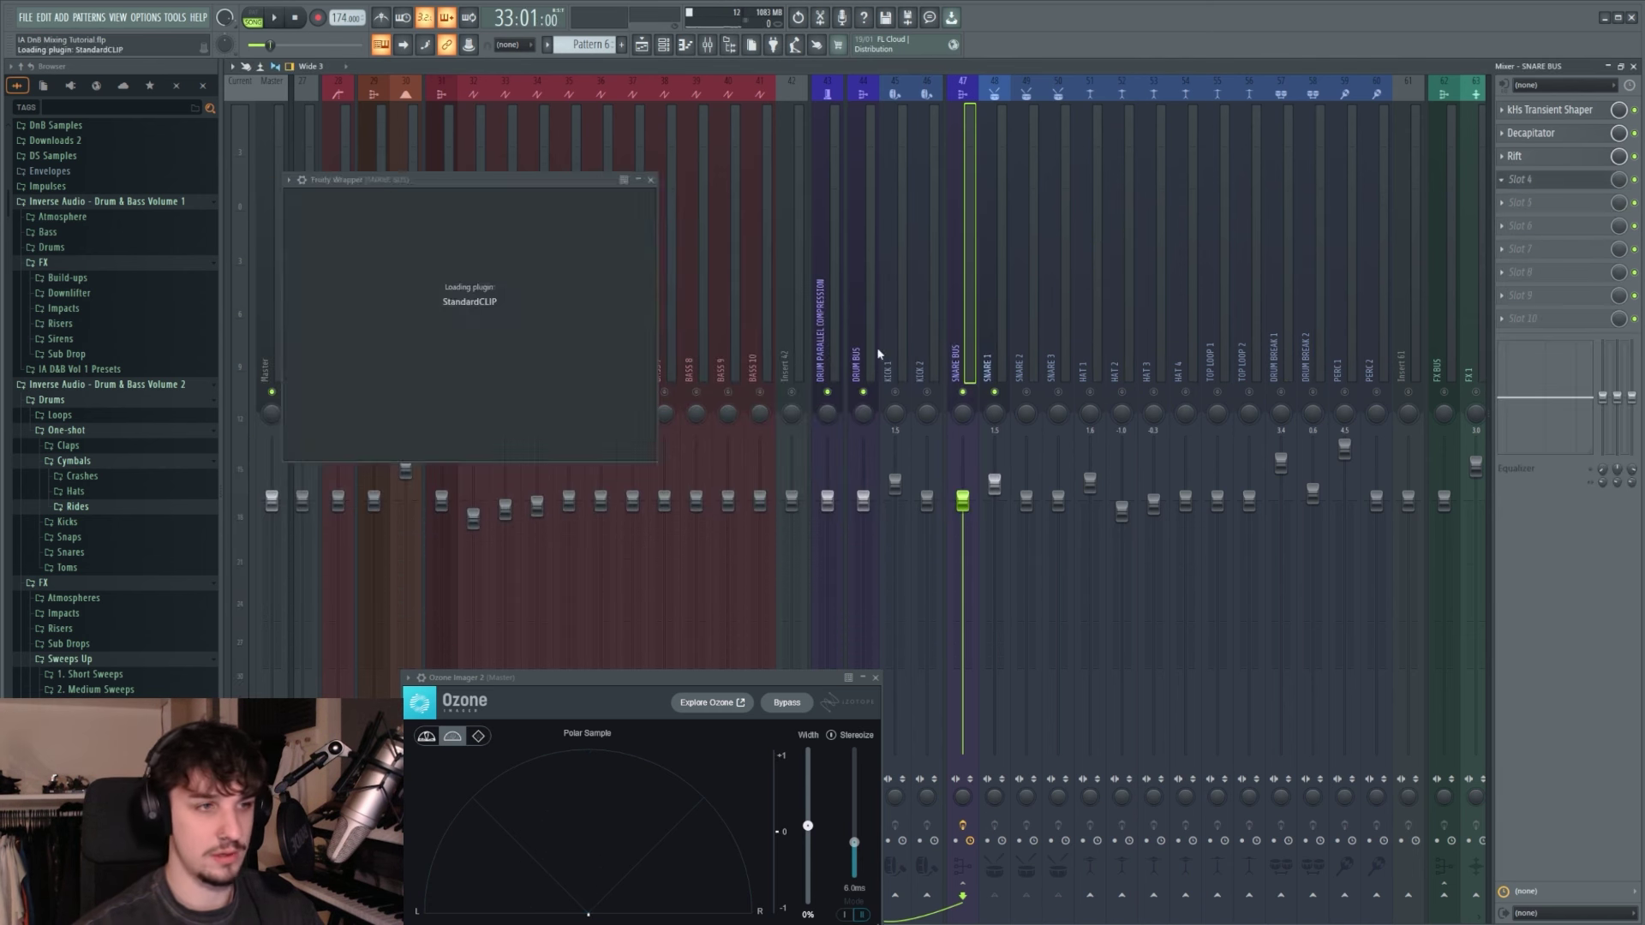
drag(557, 178, 690, 186)
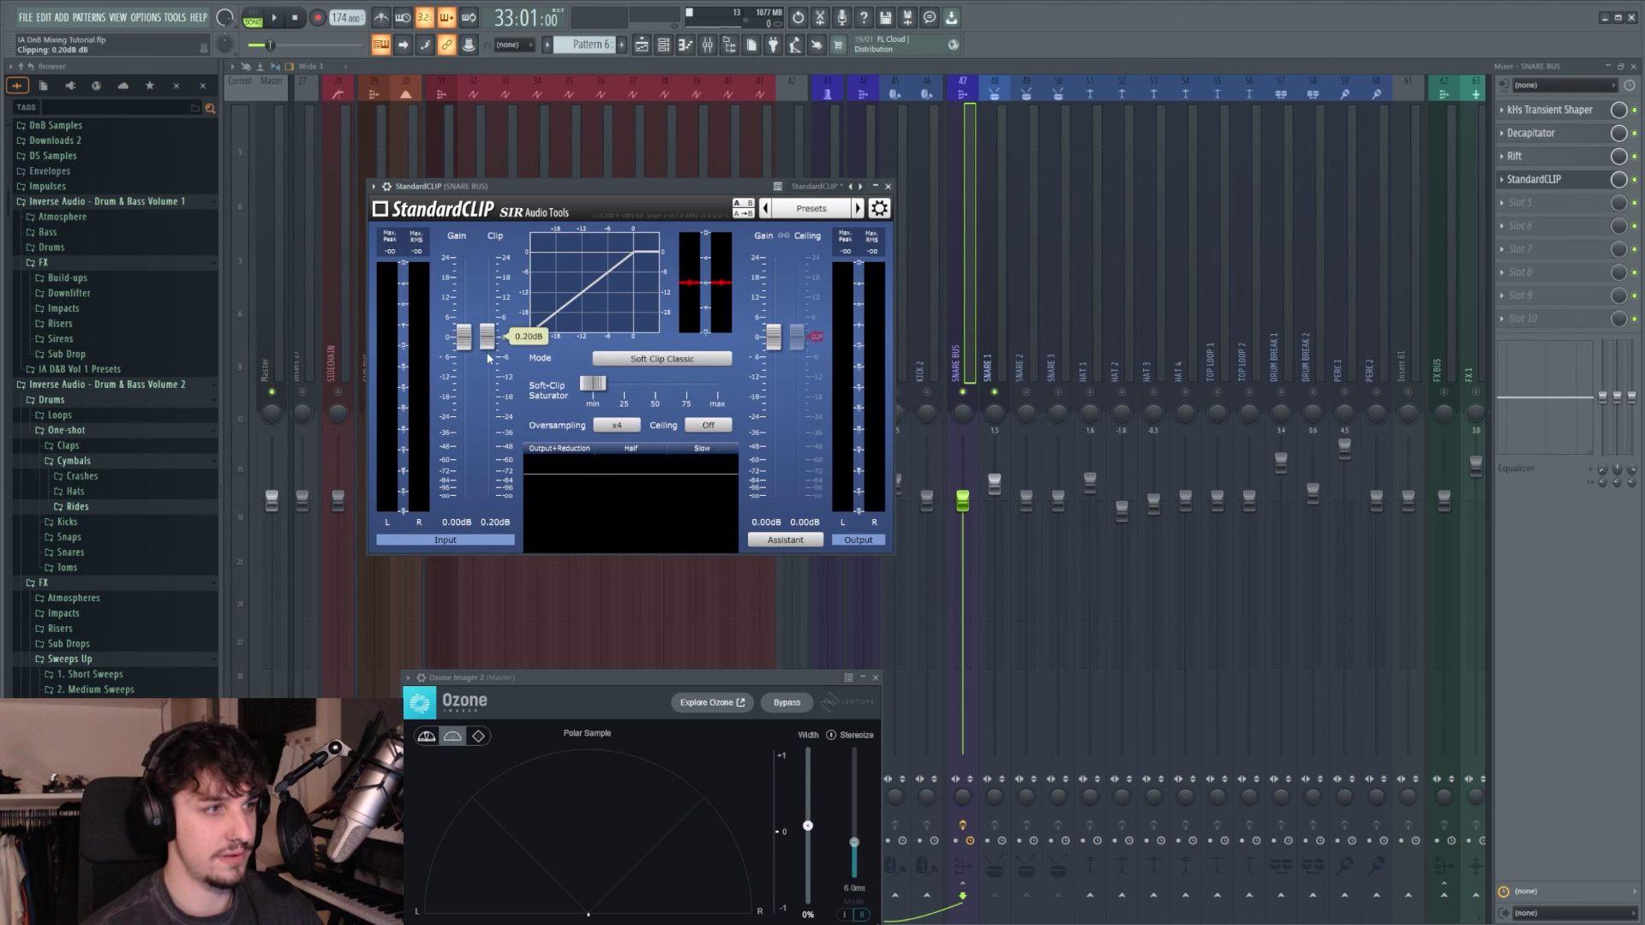
scroll(486, 356, down, 1)
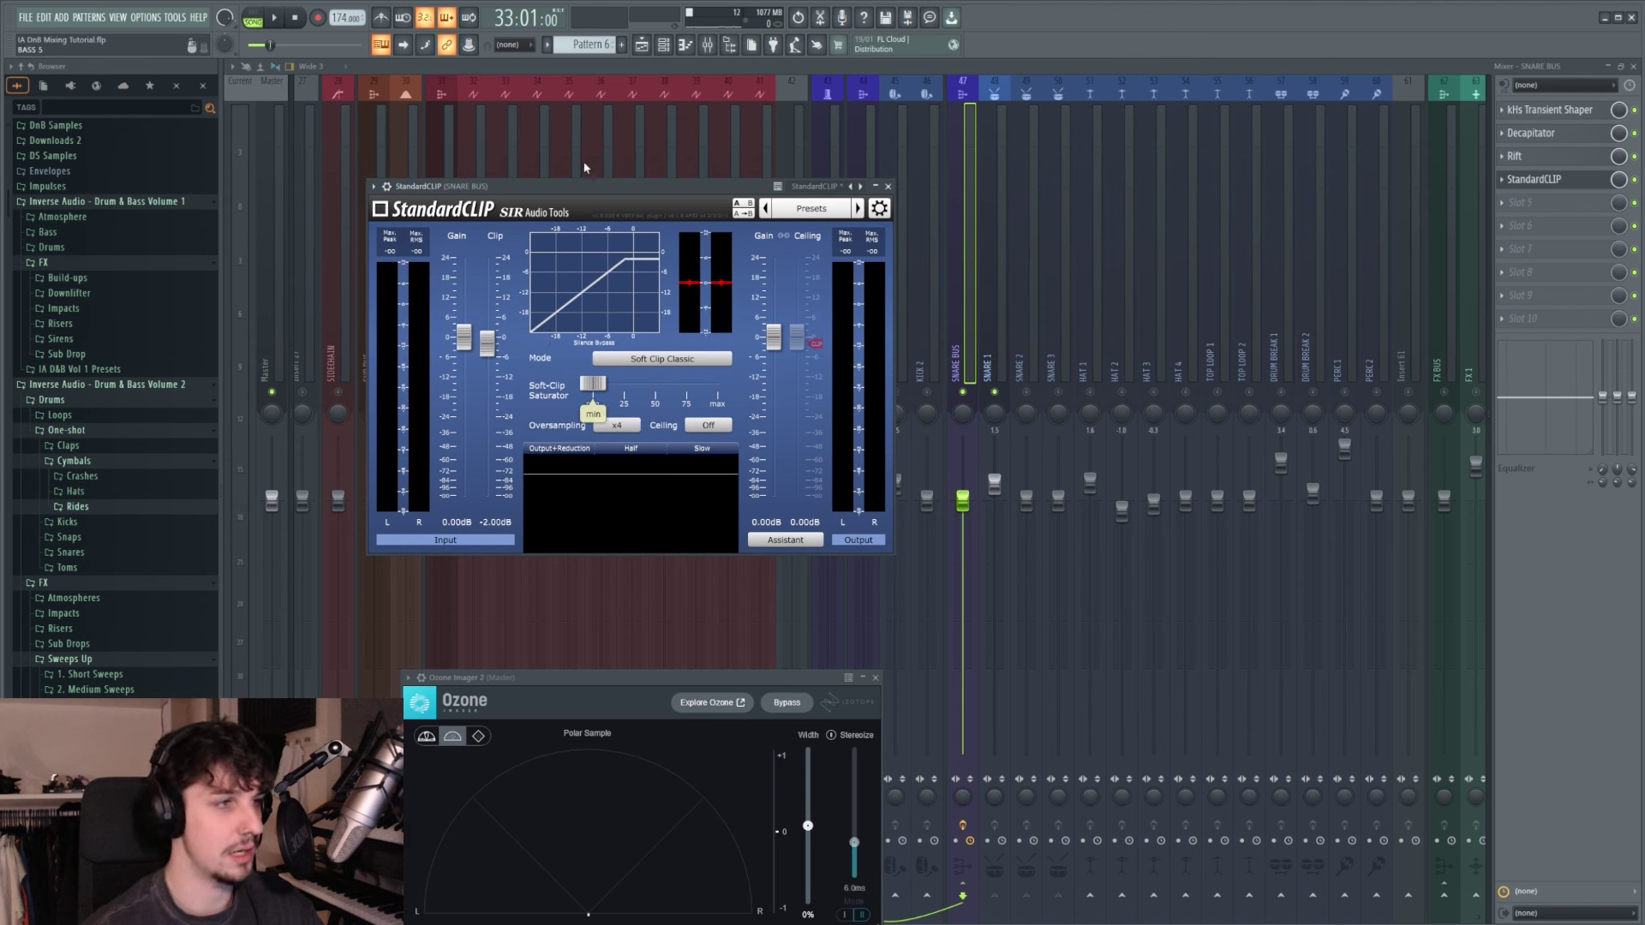
drag(491, 355, 492, 376)
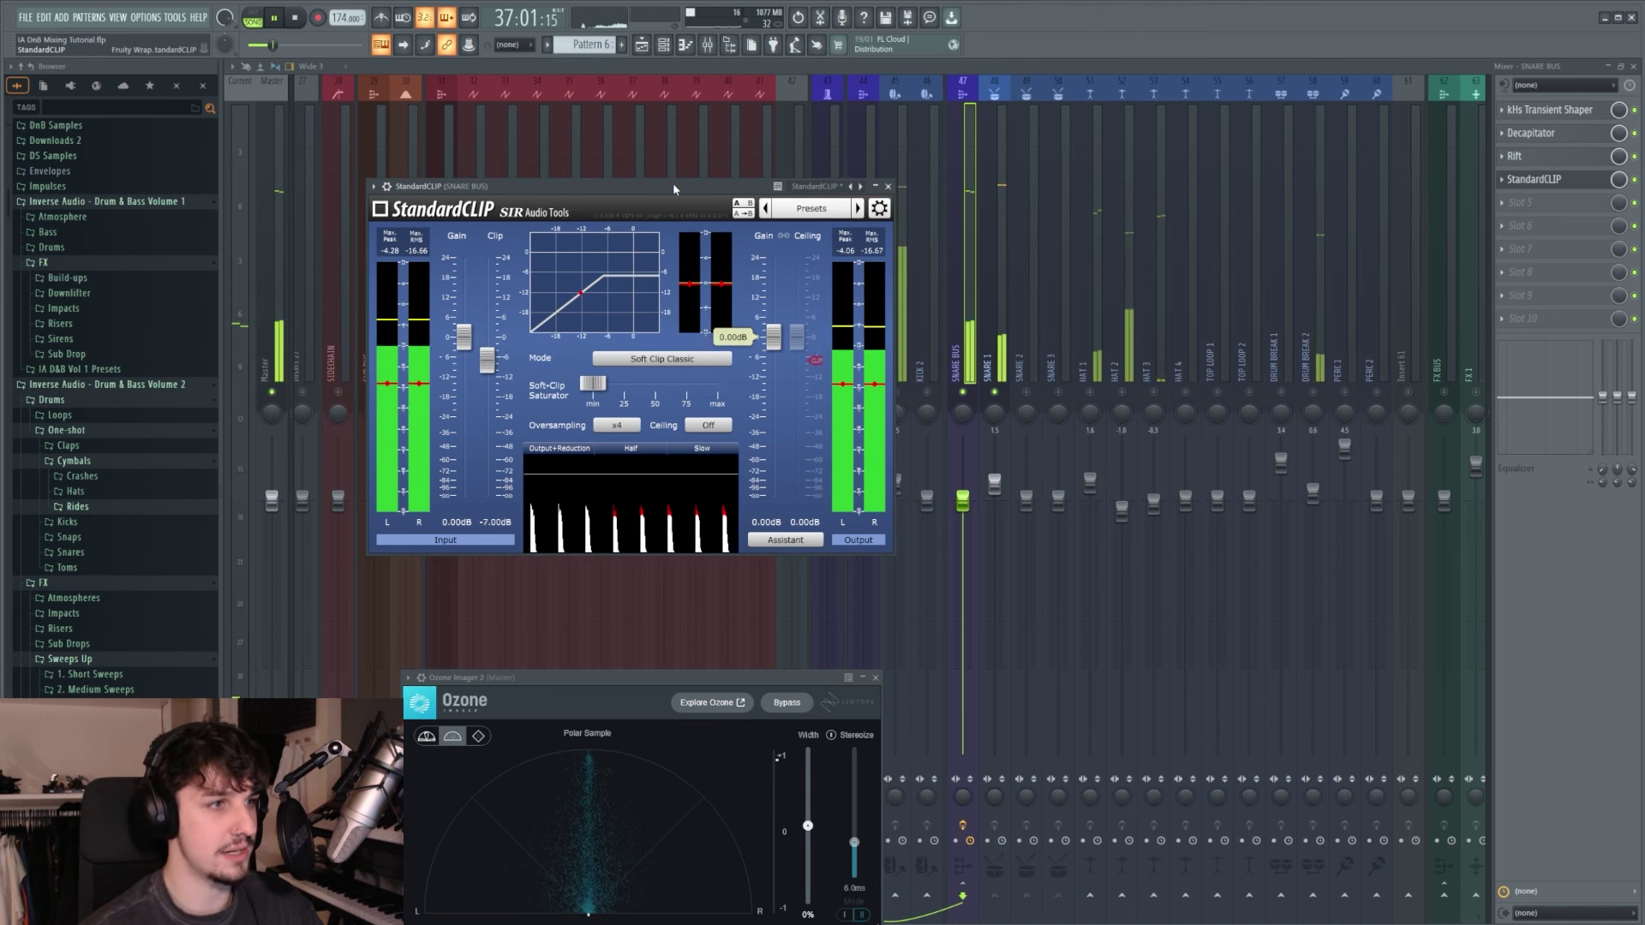
key(space)
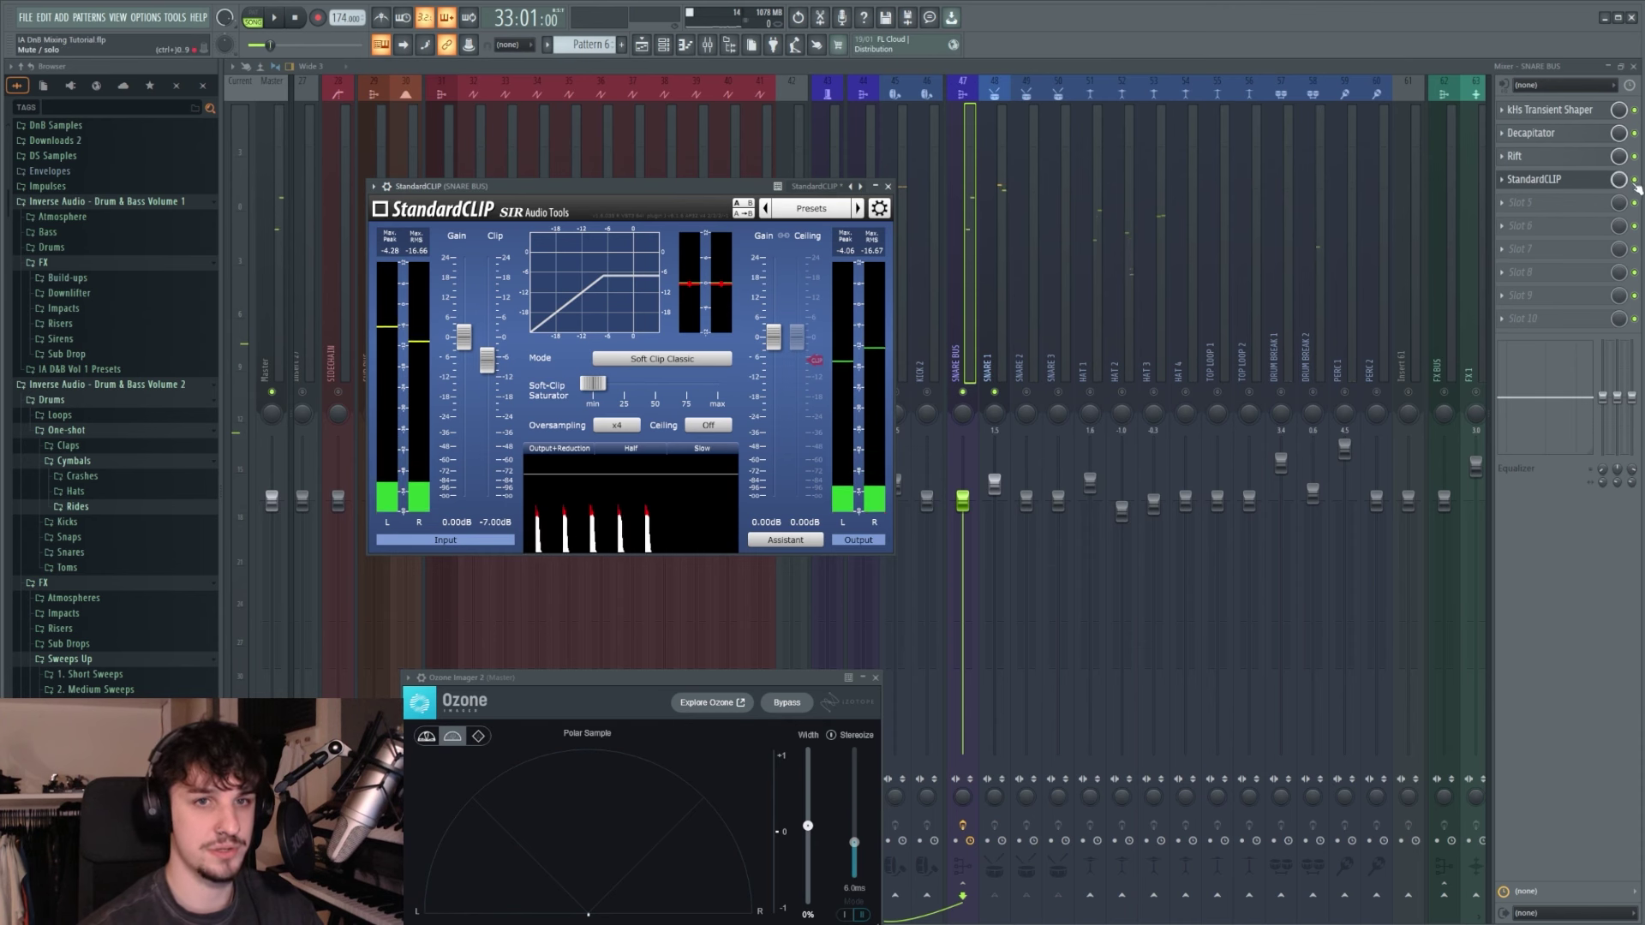
click(888, 186)
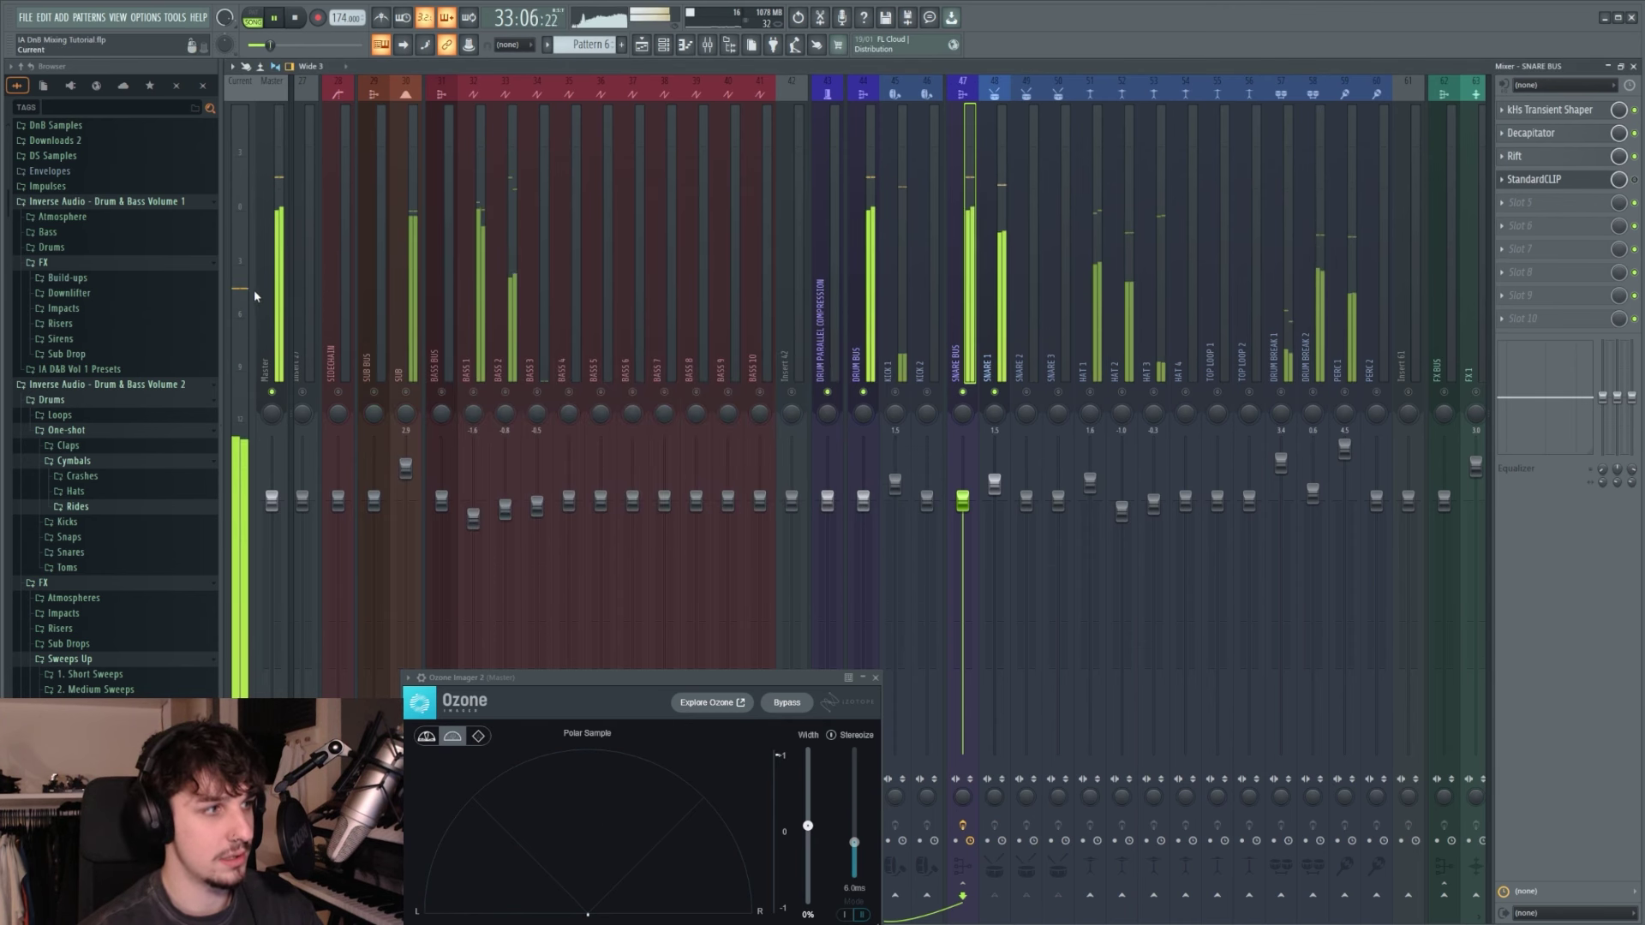
key(space)
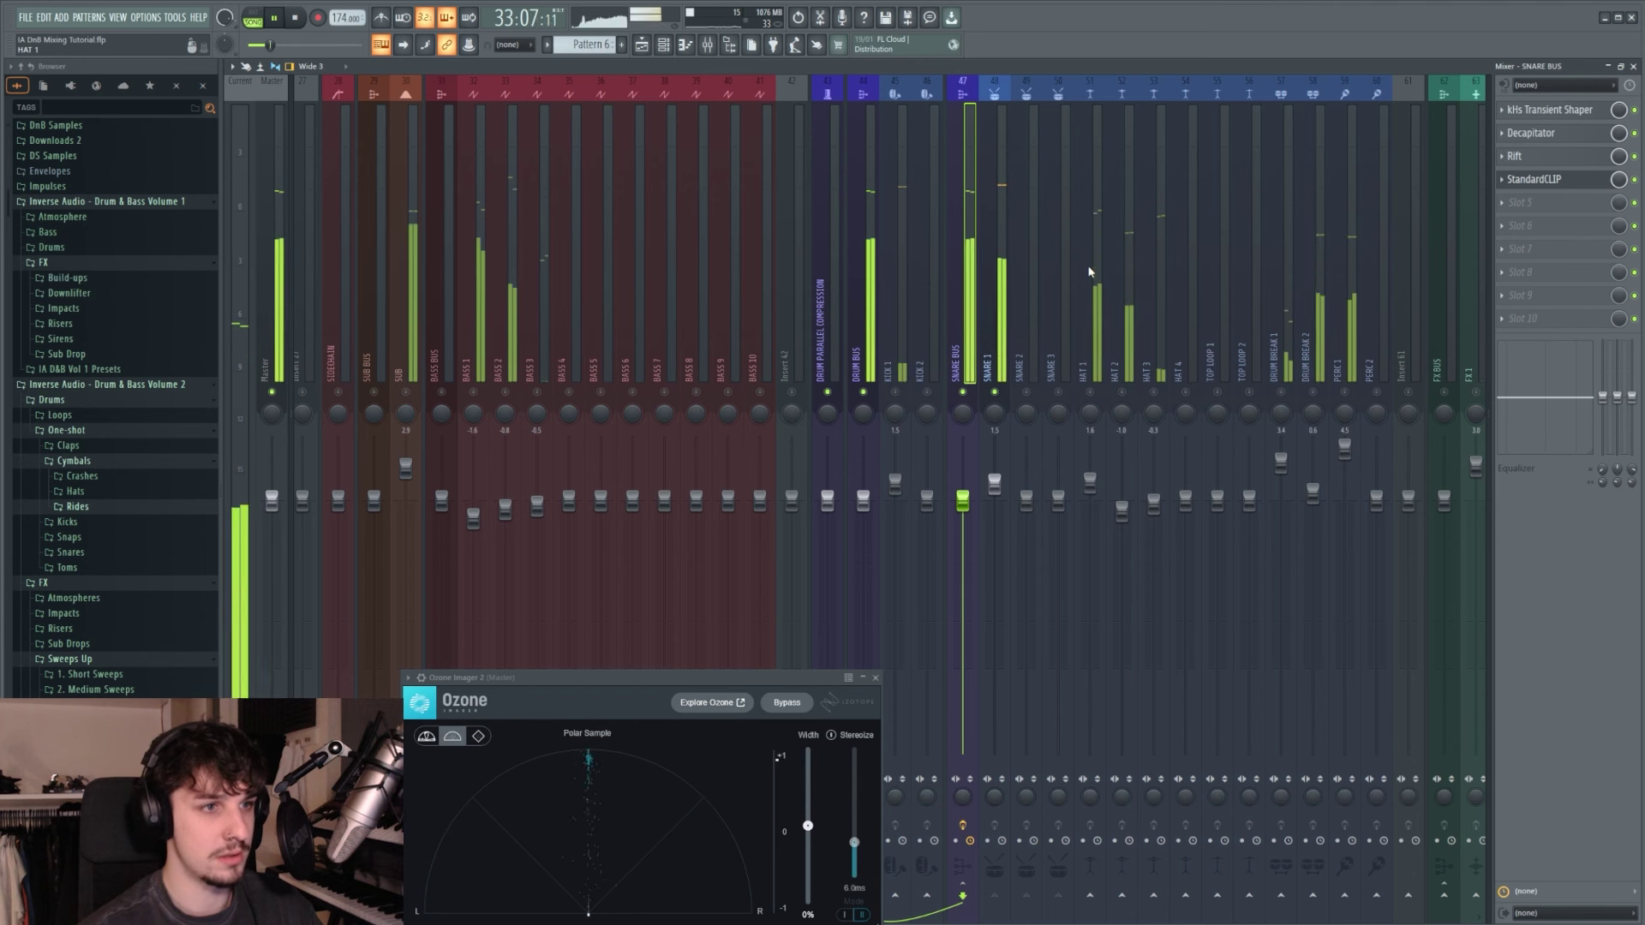
key(space)
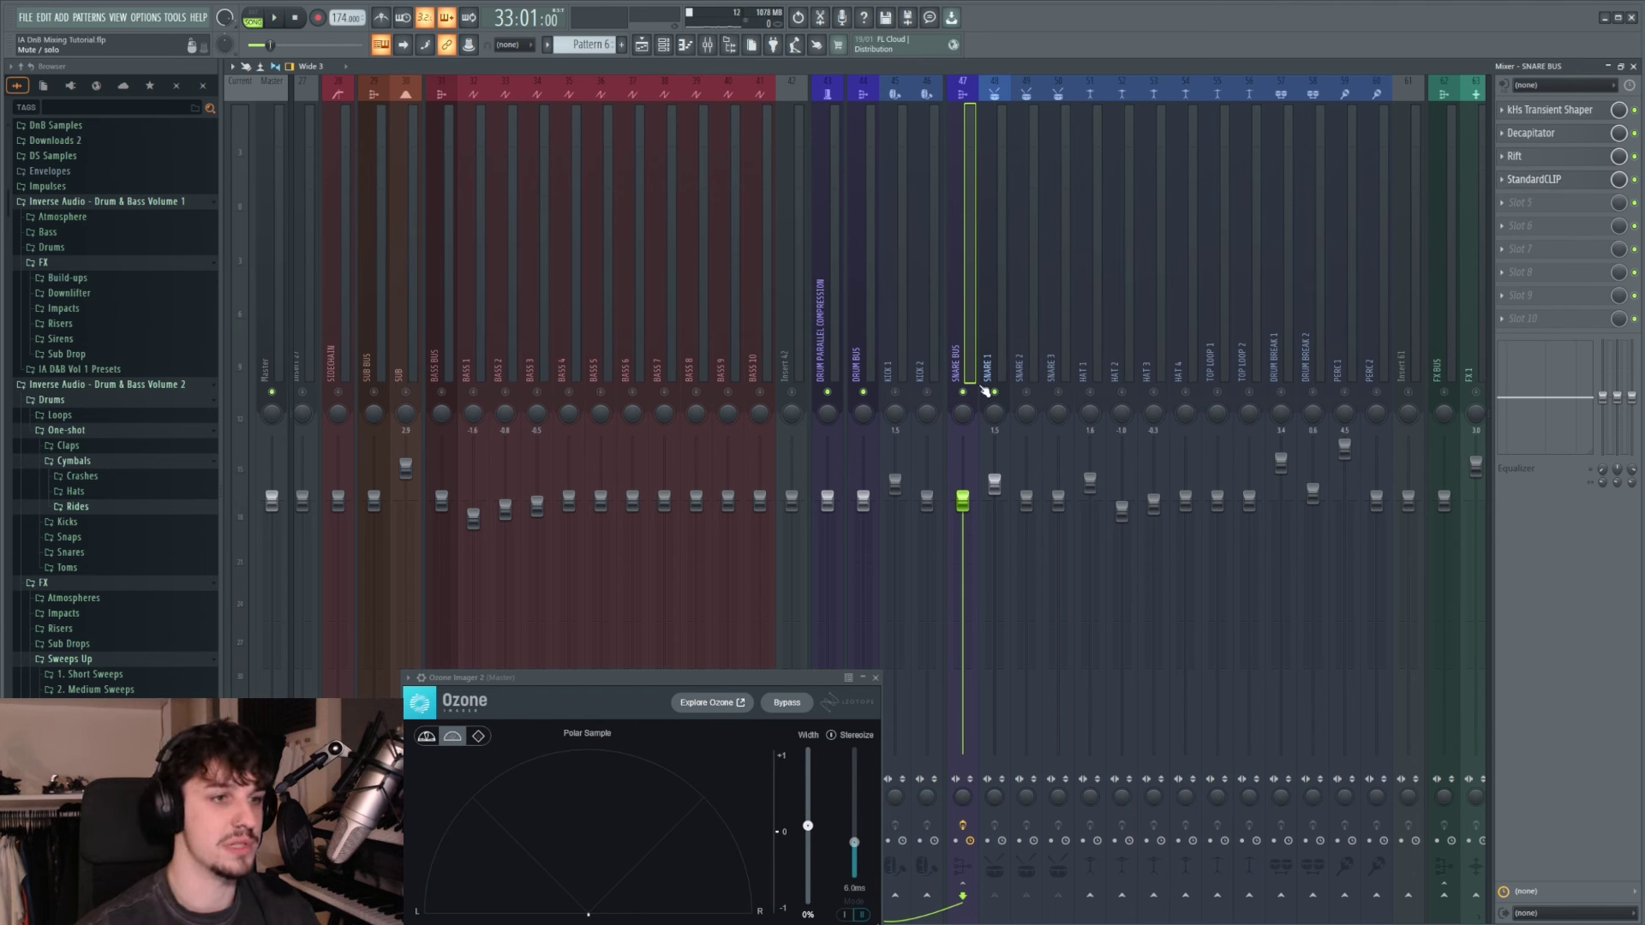
key(space)
key(space)
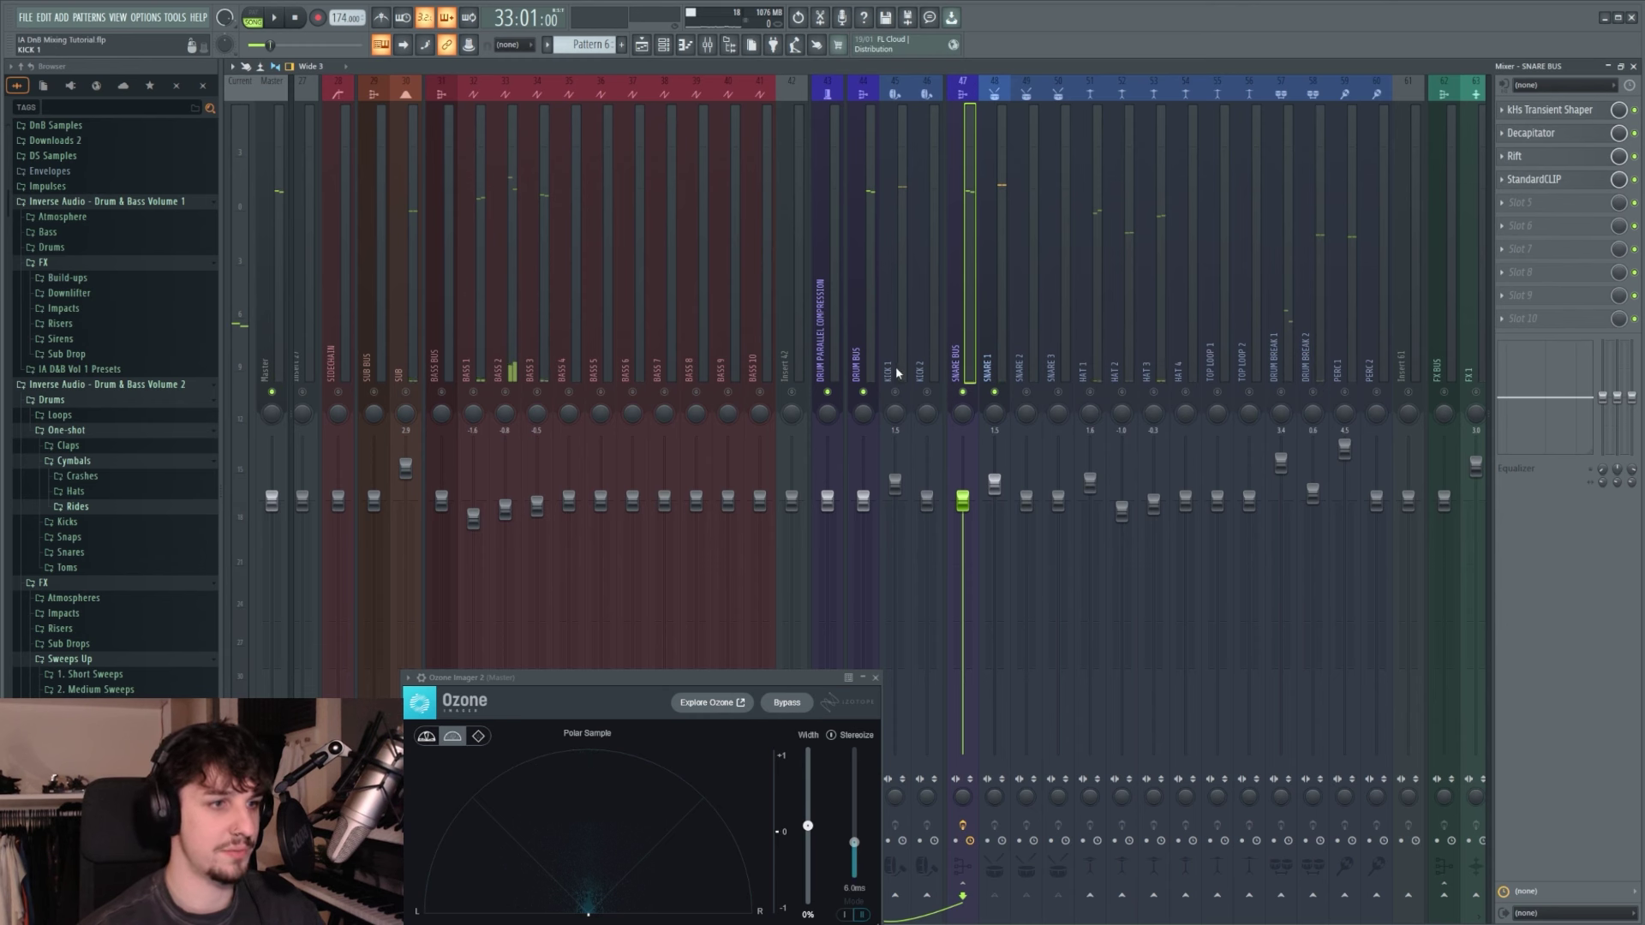
Step: Add StandardCLIP to KICK 1 and set its mode to Soft Clip Pro
click(900, 386)
click(1596, 120)
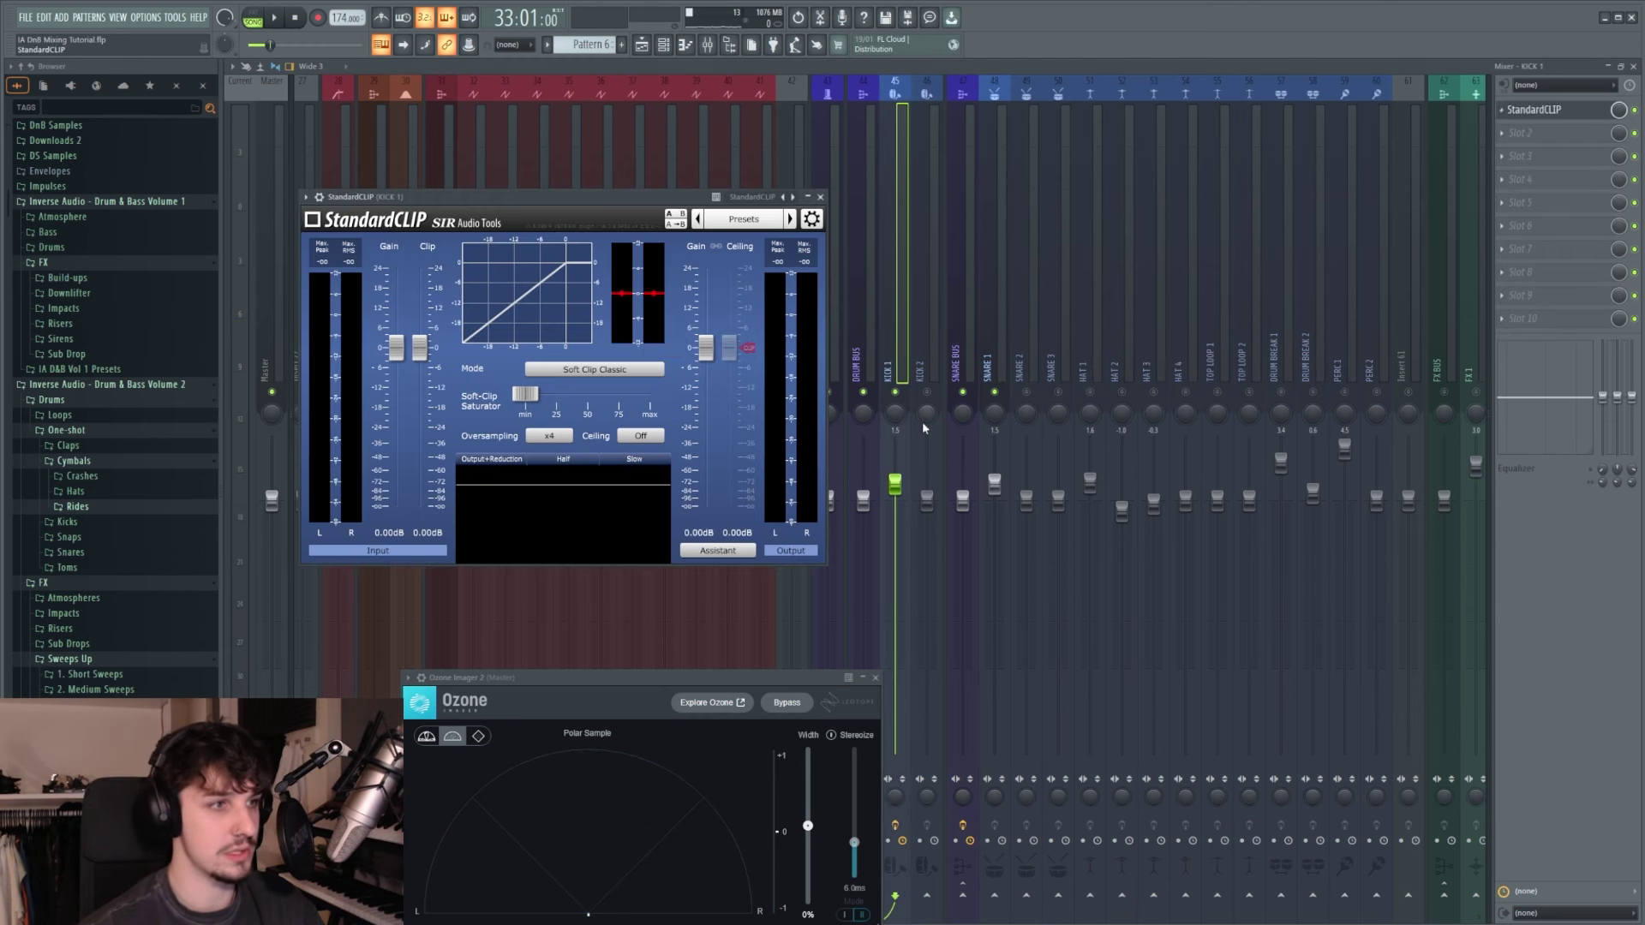
drag(513, 212, 973, 237)
click(1003, 394)
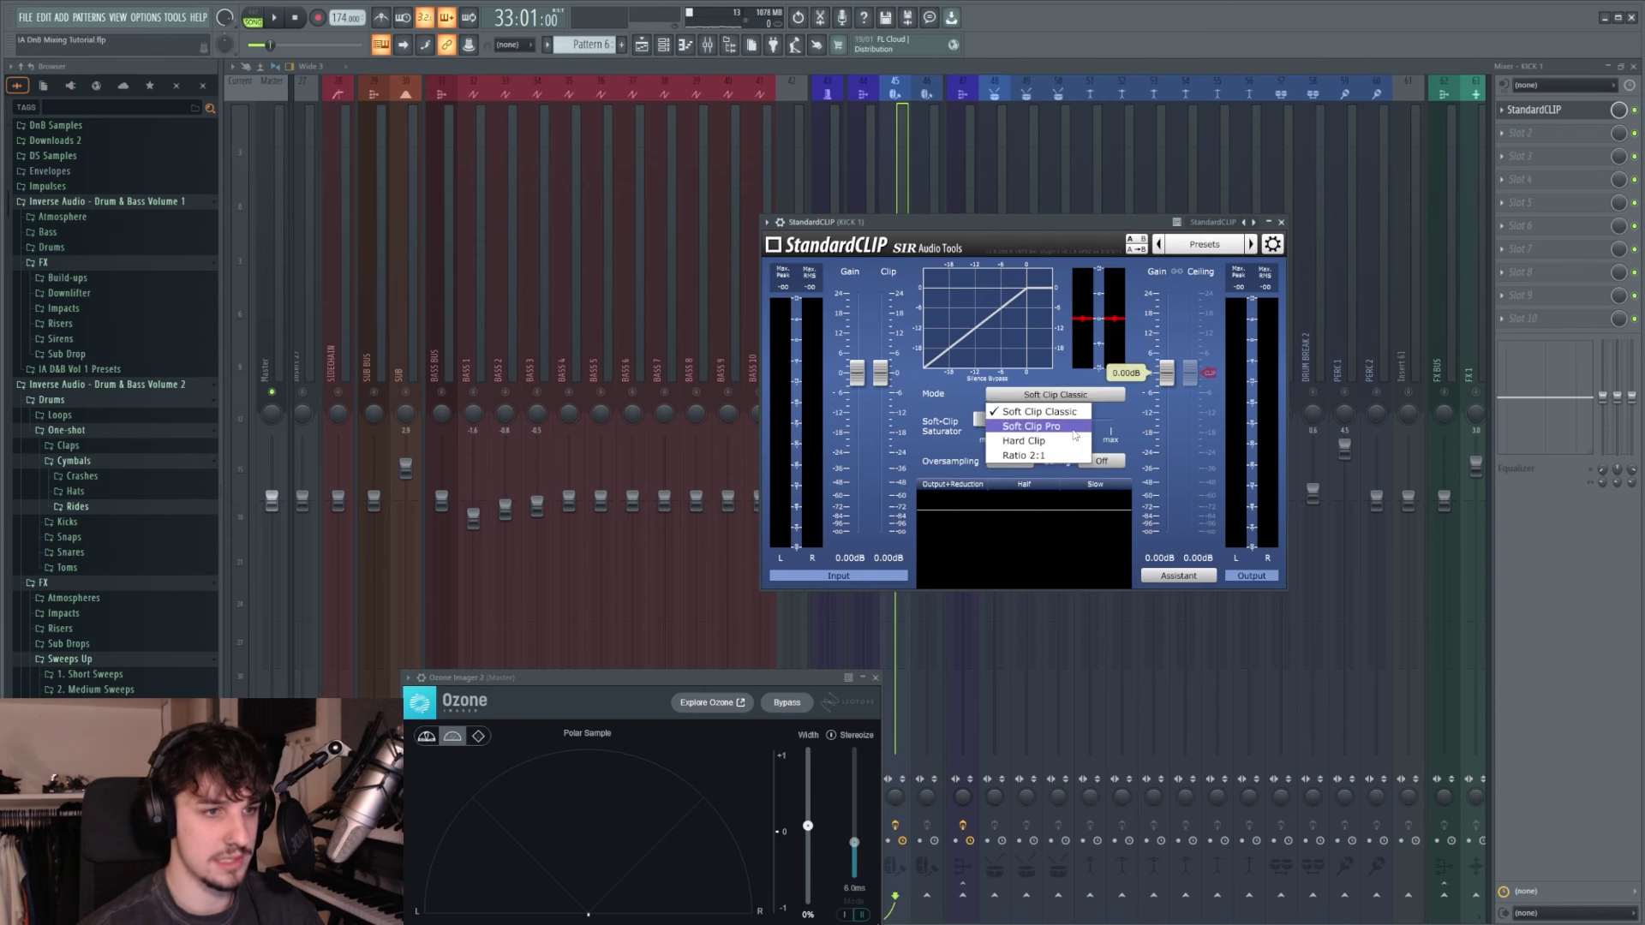
click(1004, 423)
Step: Lower the KICK 1 clip level to about -8.4 dB during playback and adjust the soft-clip saturator slightly
drag(878, 379, 879, 390)
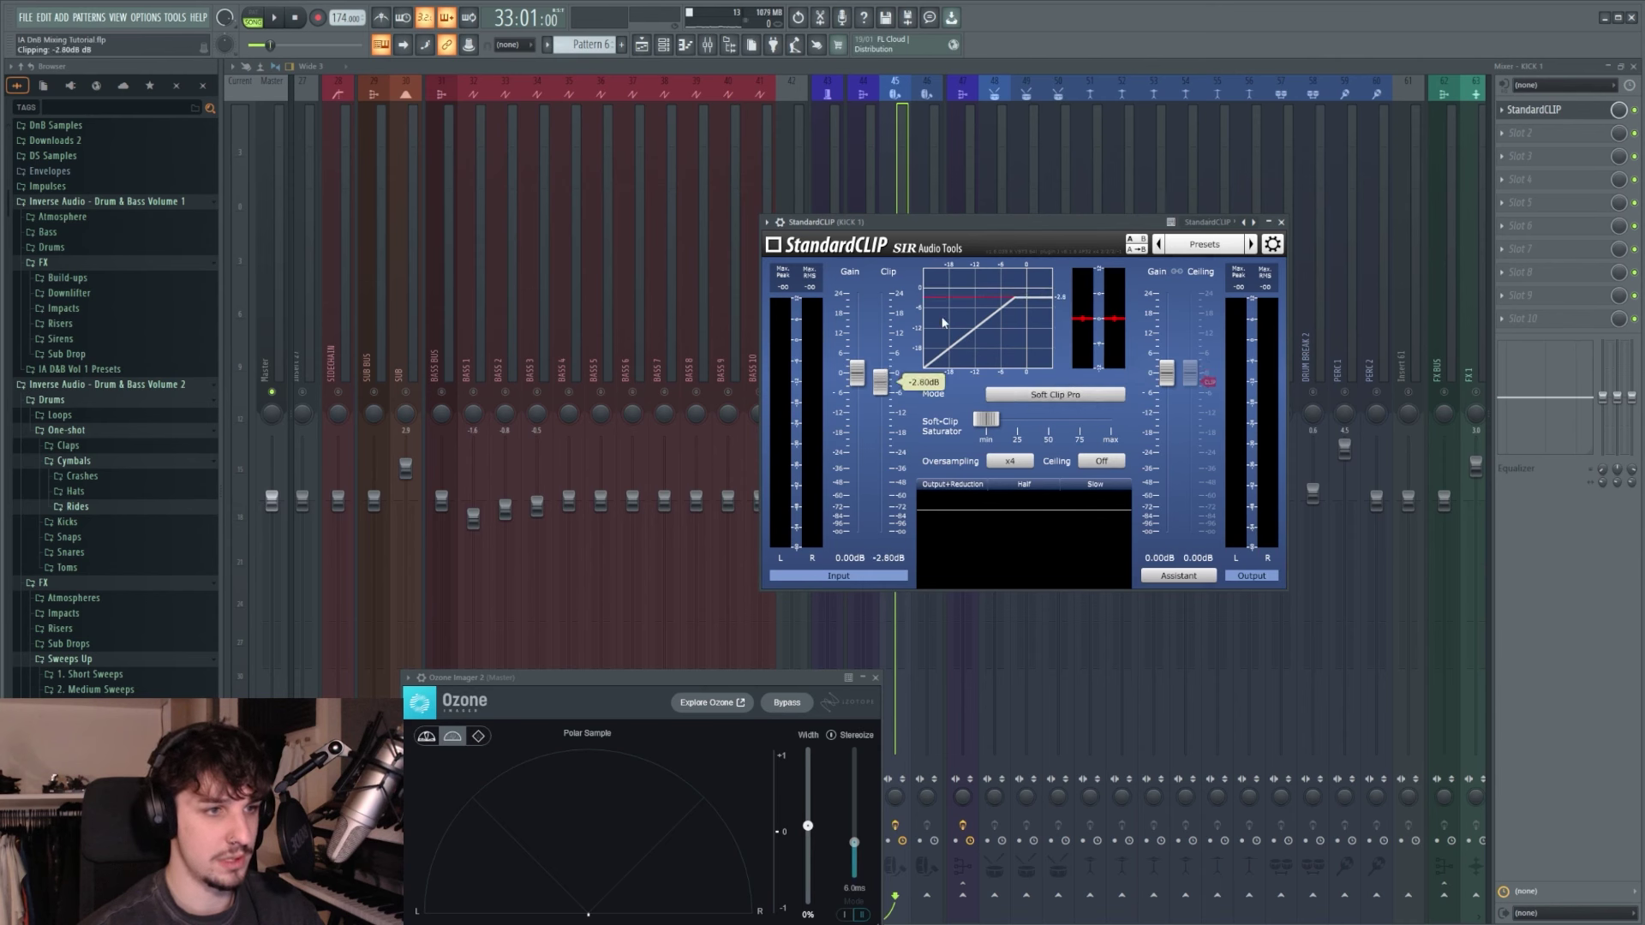
key(space)
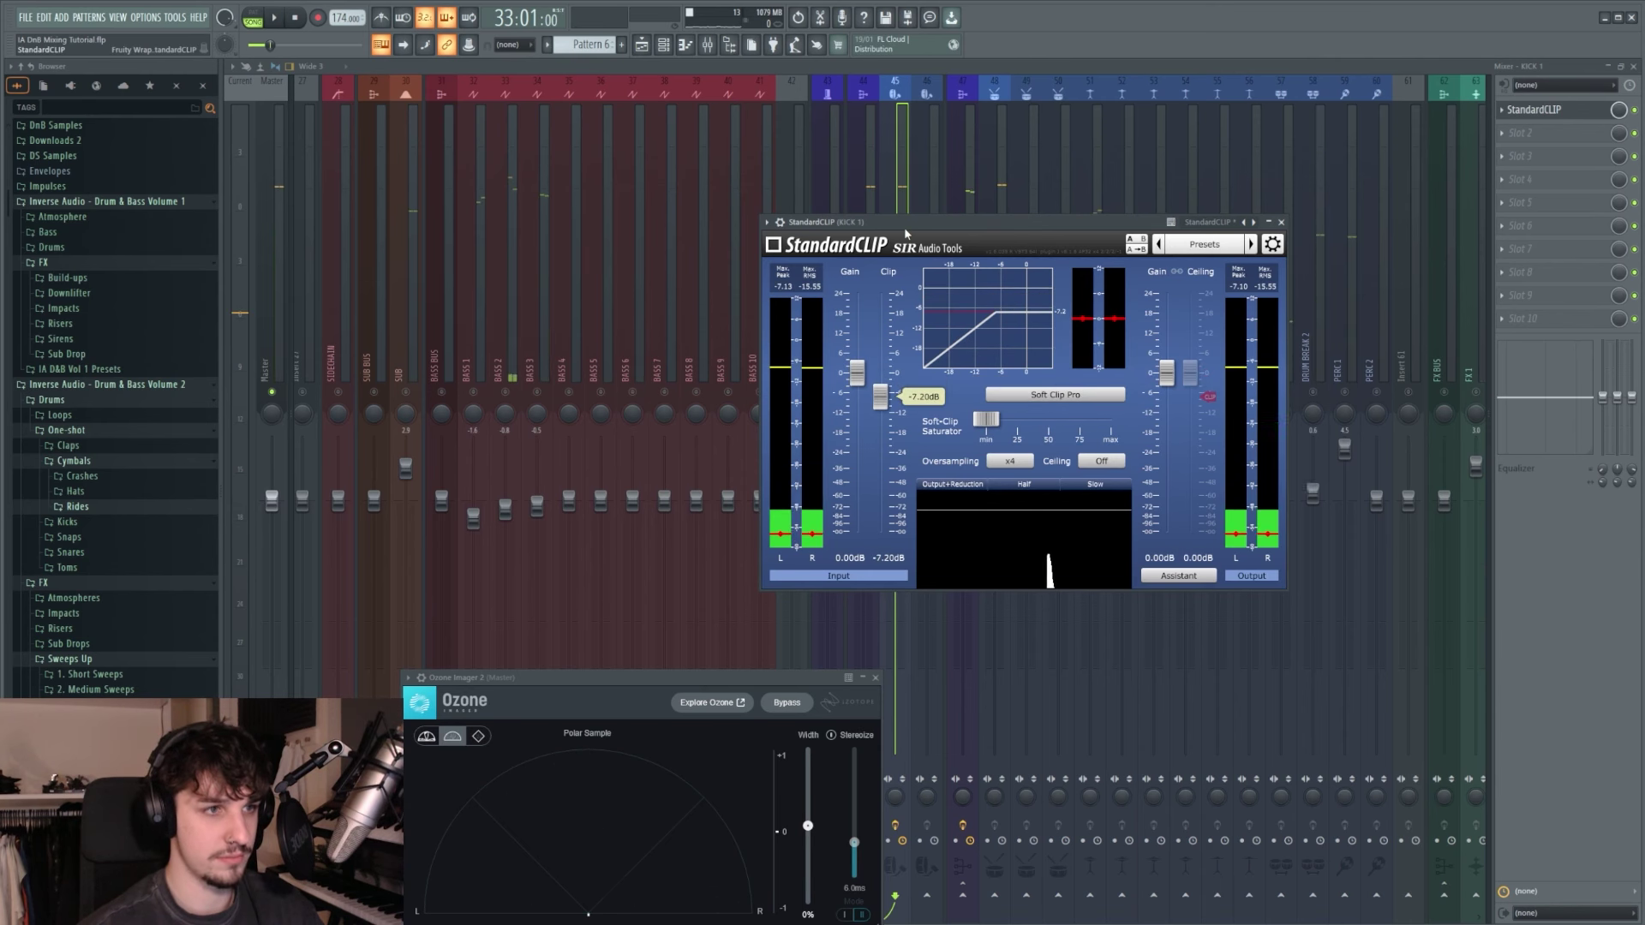
key(space)
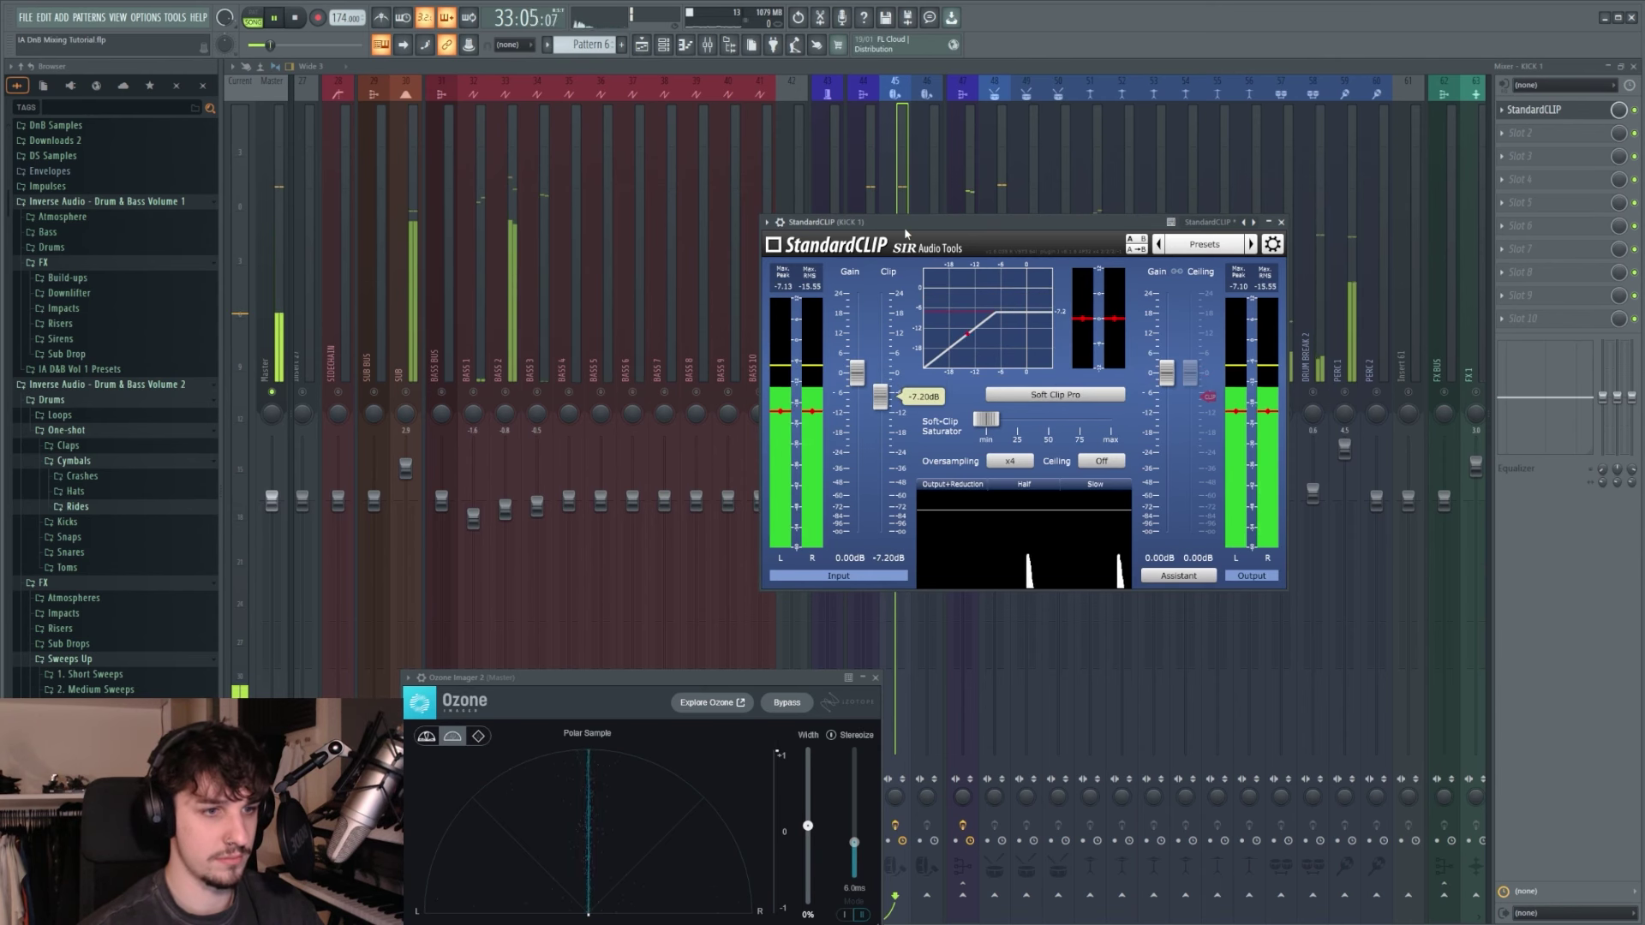
mouse_move(881, 395)
mouse_down()
mouse_move(883, 413)
mouse_move(883, 400)
mouse_up()
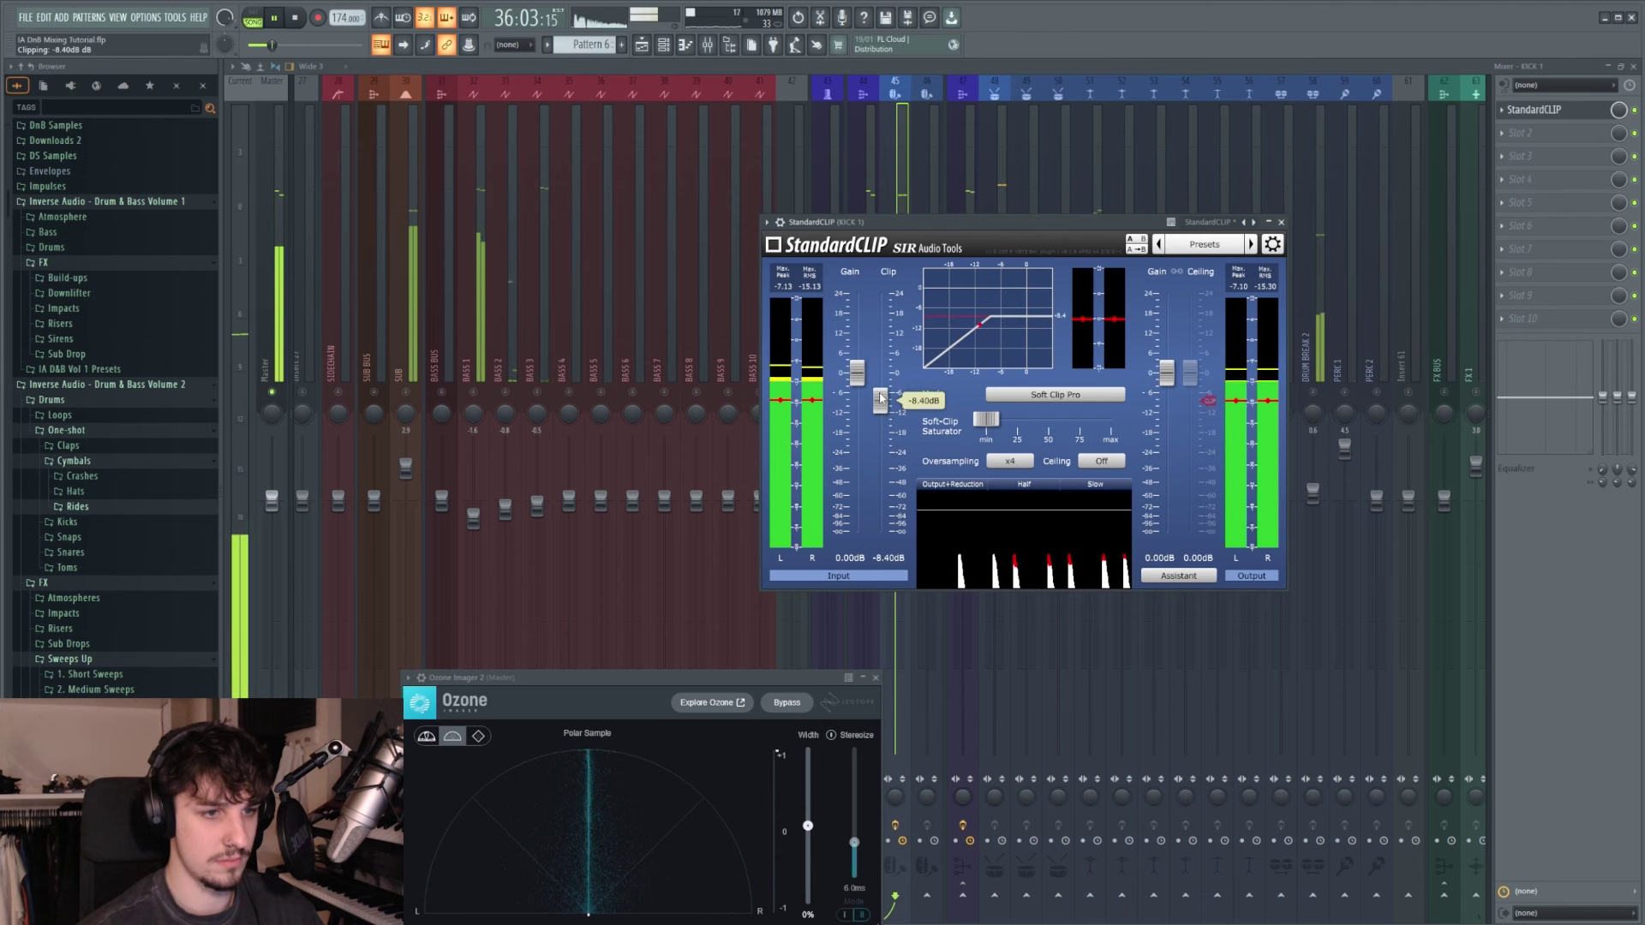
drag(1009, 426, 1016, 428)
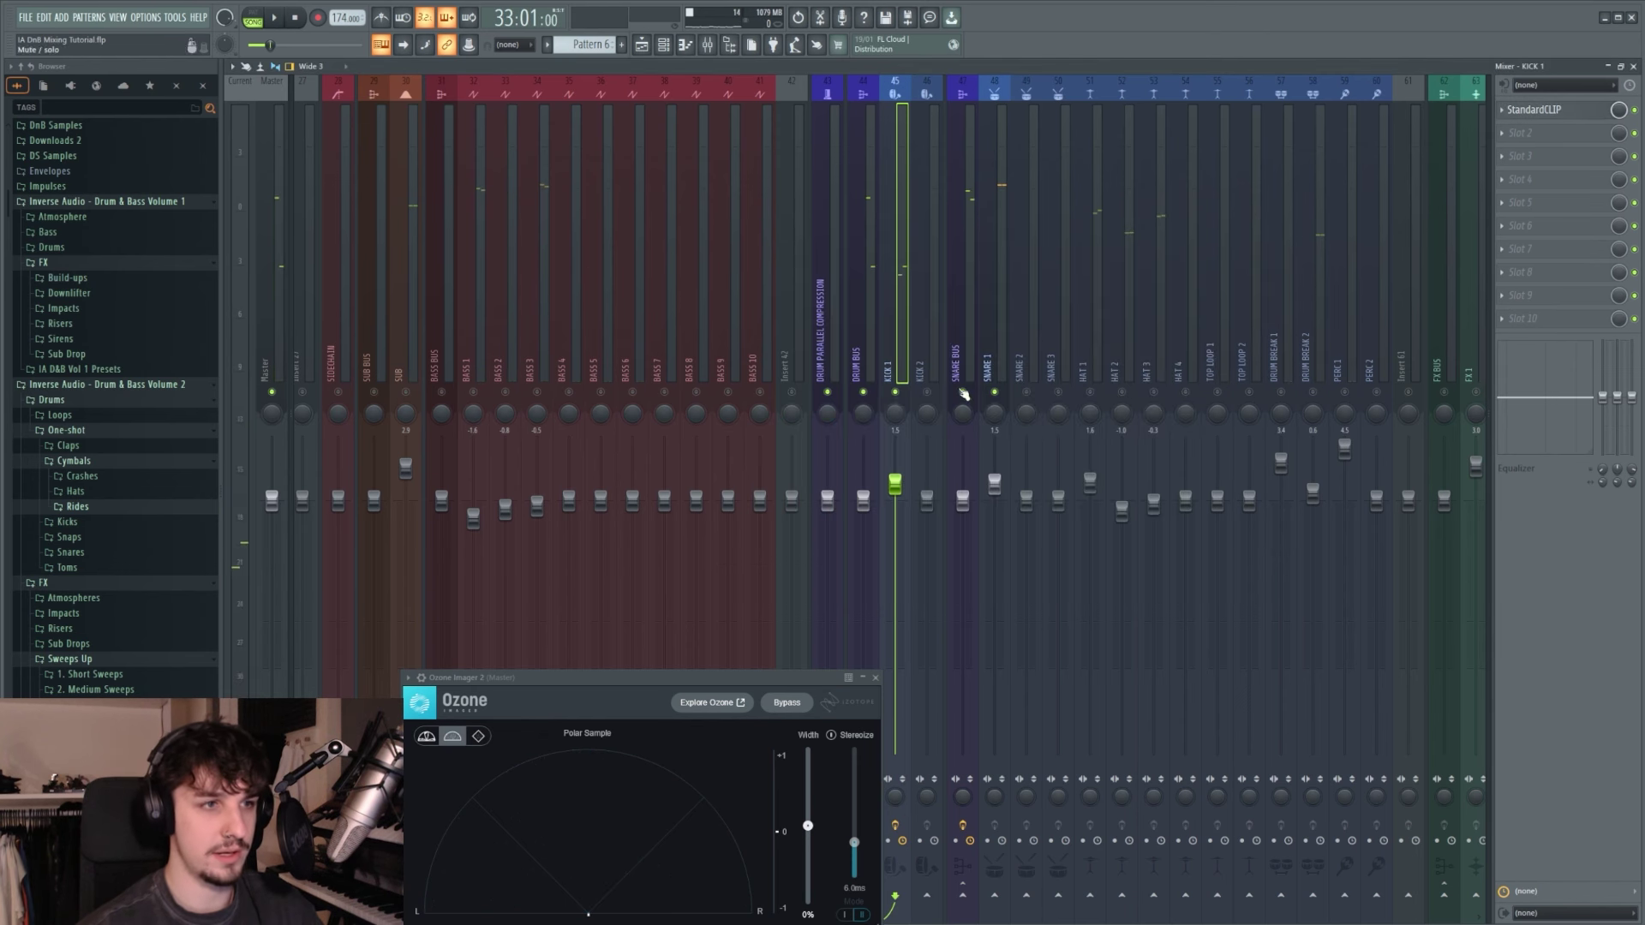
click(1281, 222)
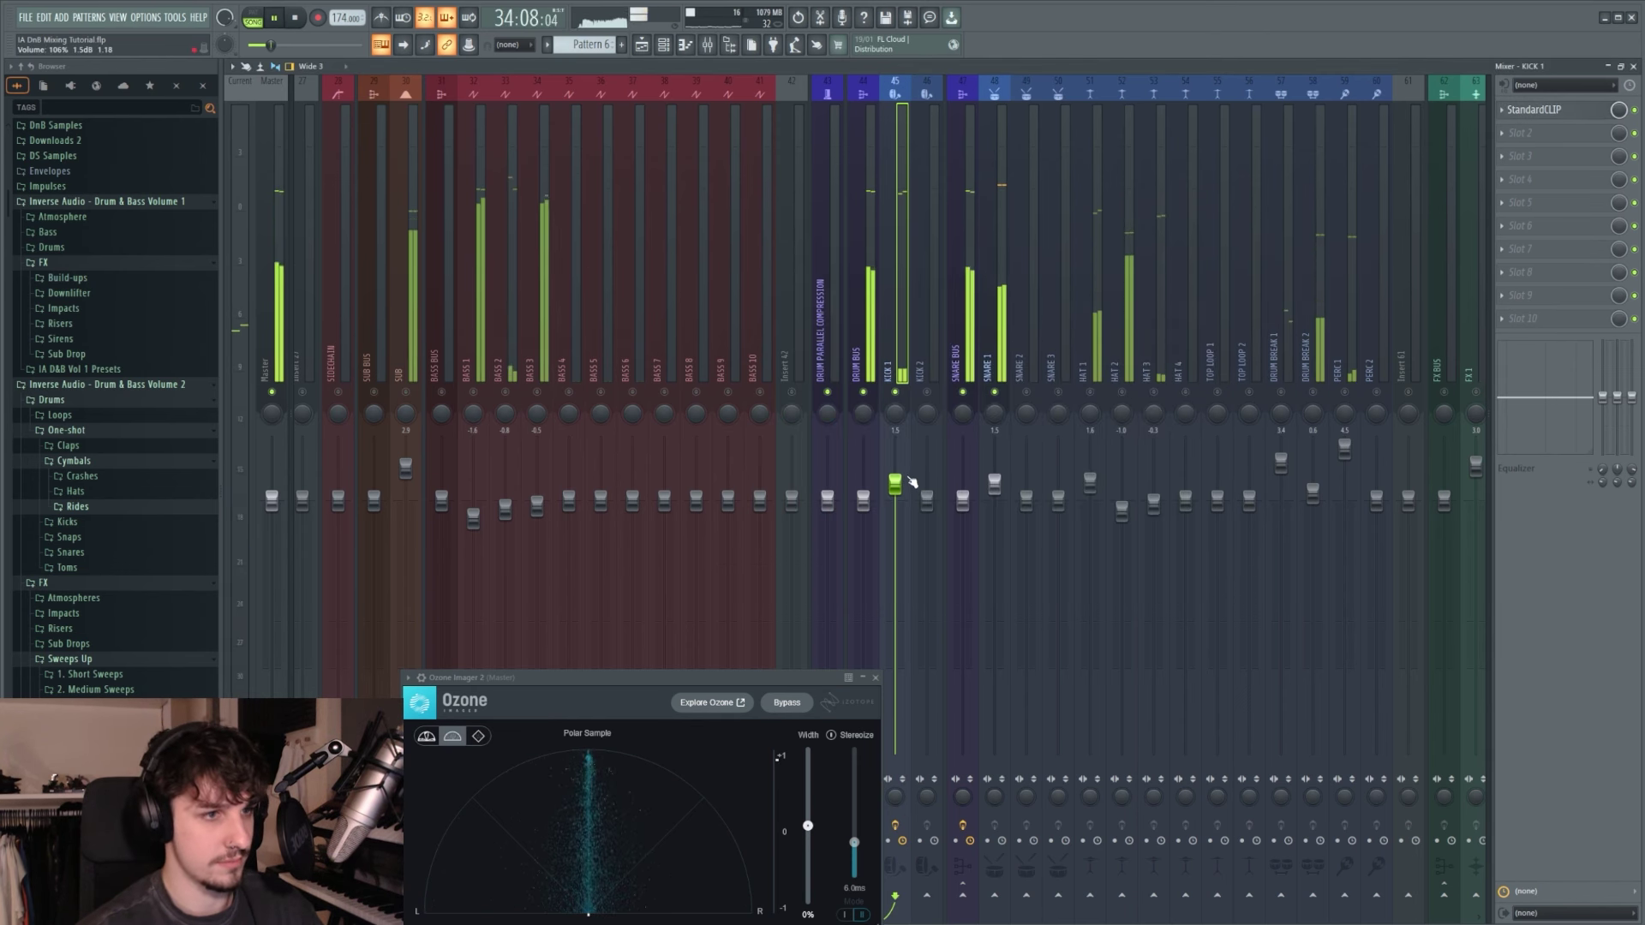
Step: Raise the KICK 1 fader to 1.9 dB and check the drums with the KICK 1 and SNARE BUS effects bypassed
drag(895, 484, 895, 479)
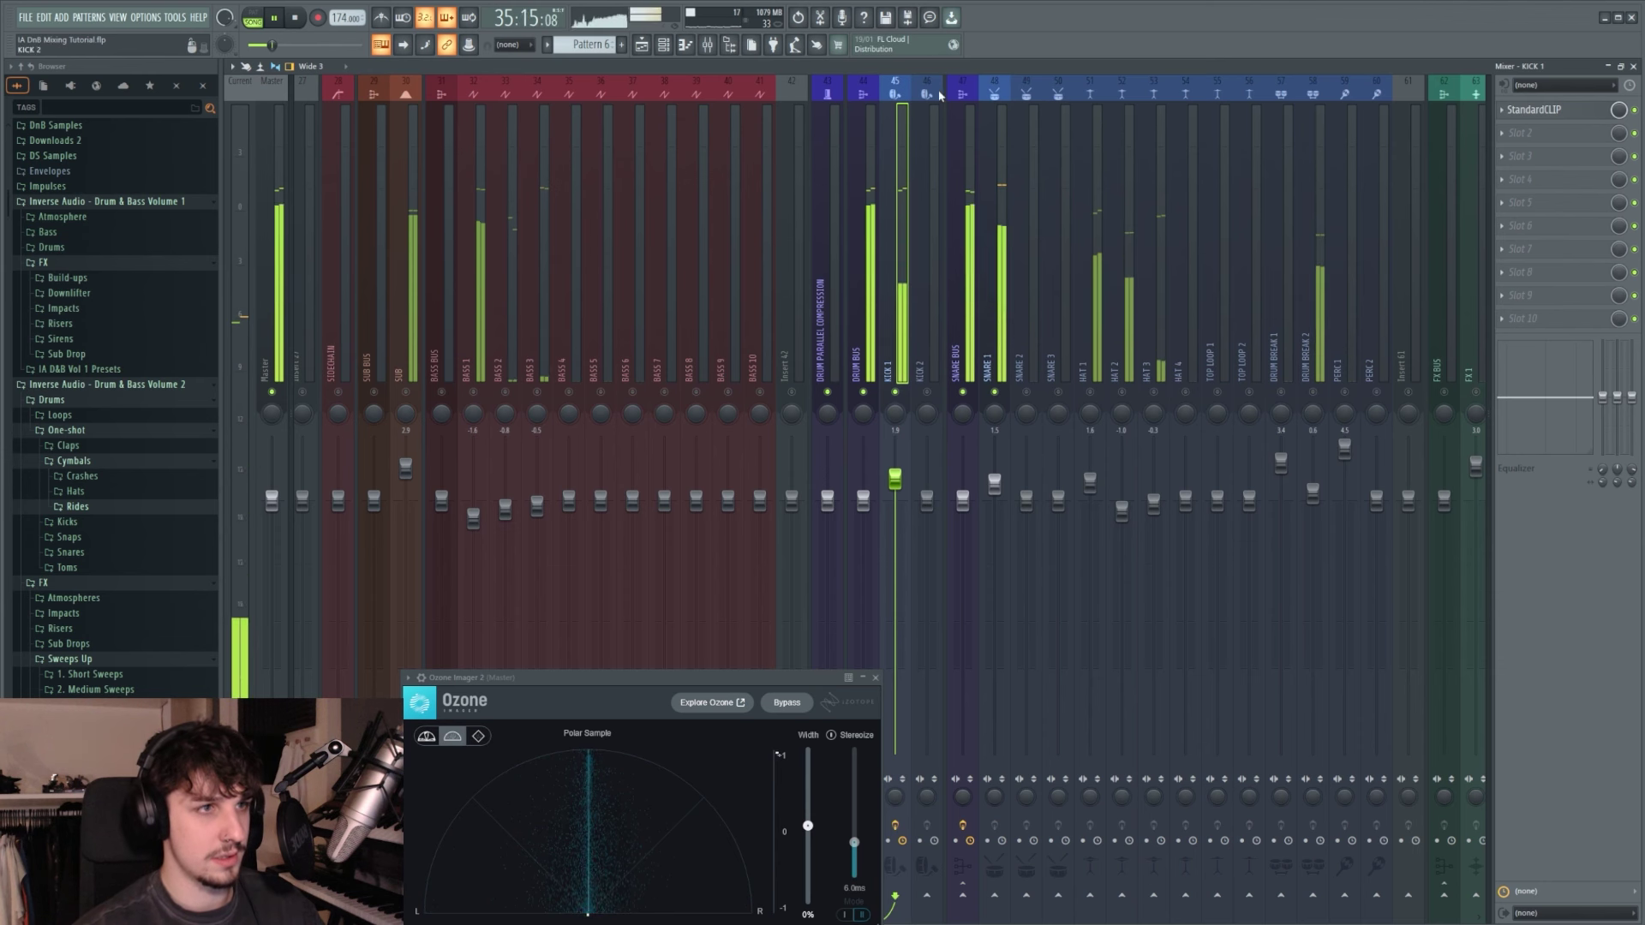
key(space)
click(874, 678)
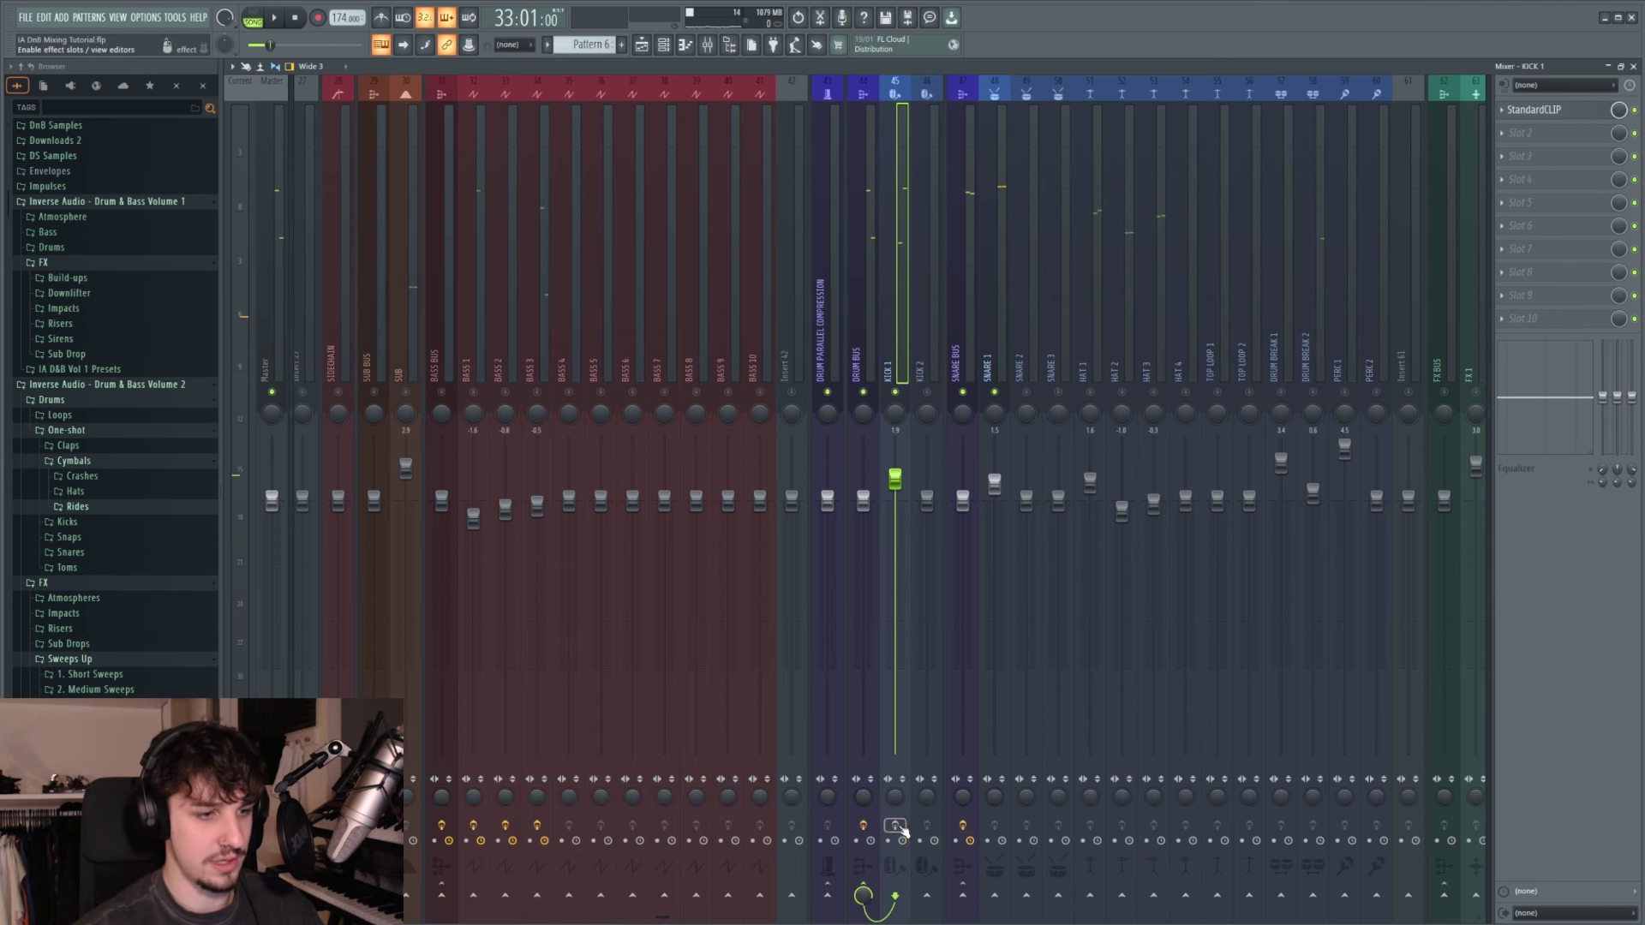
key(space)
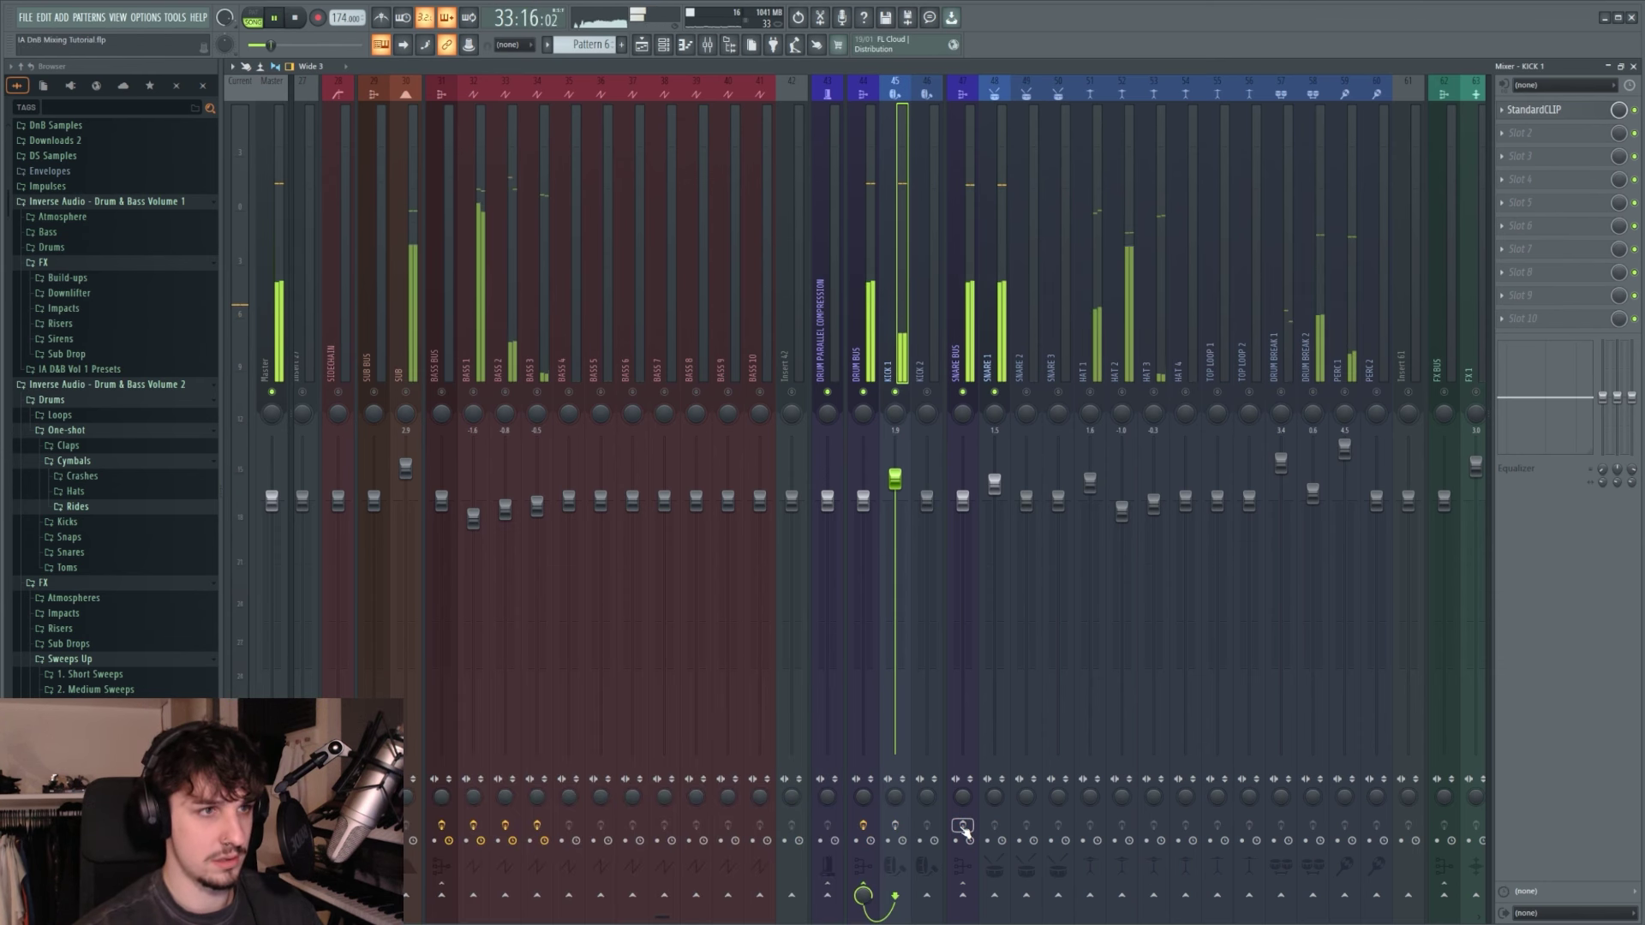
key(space)
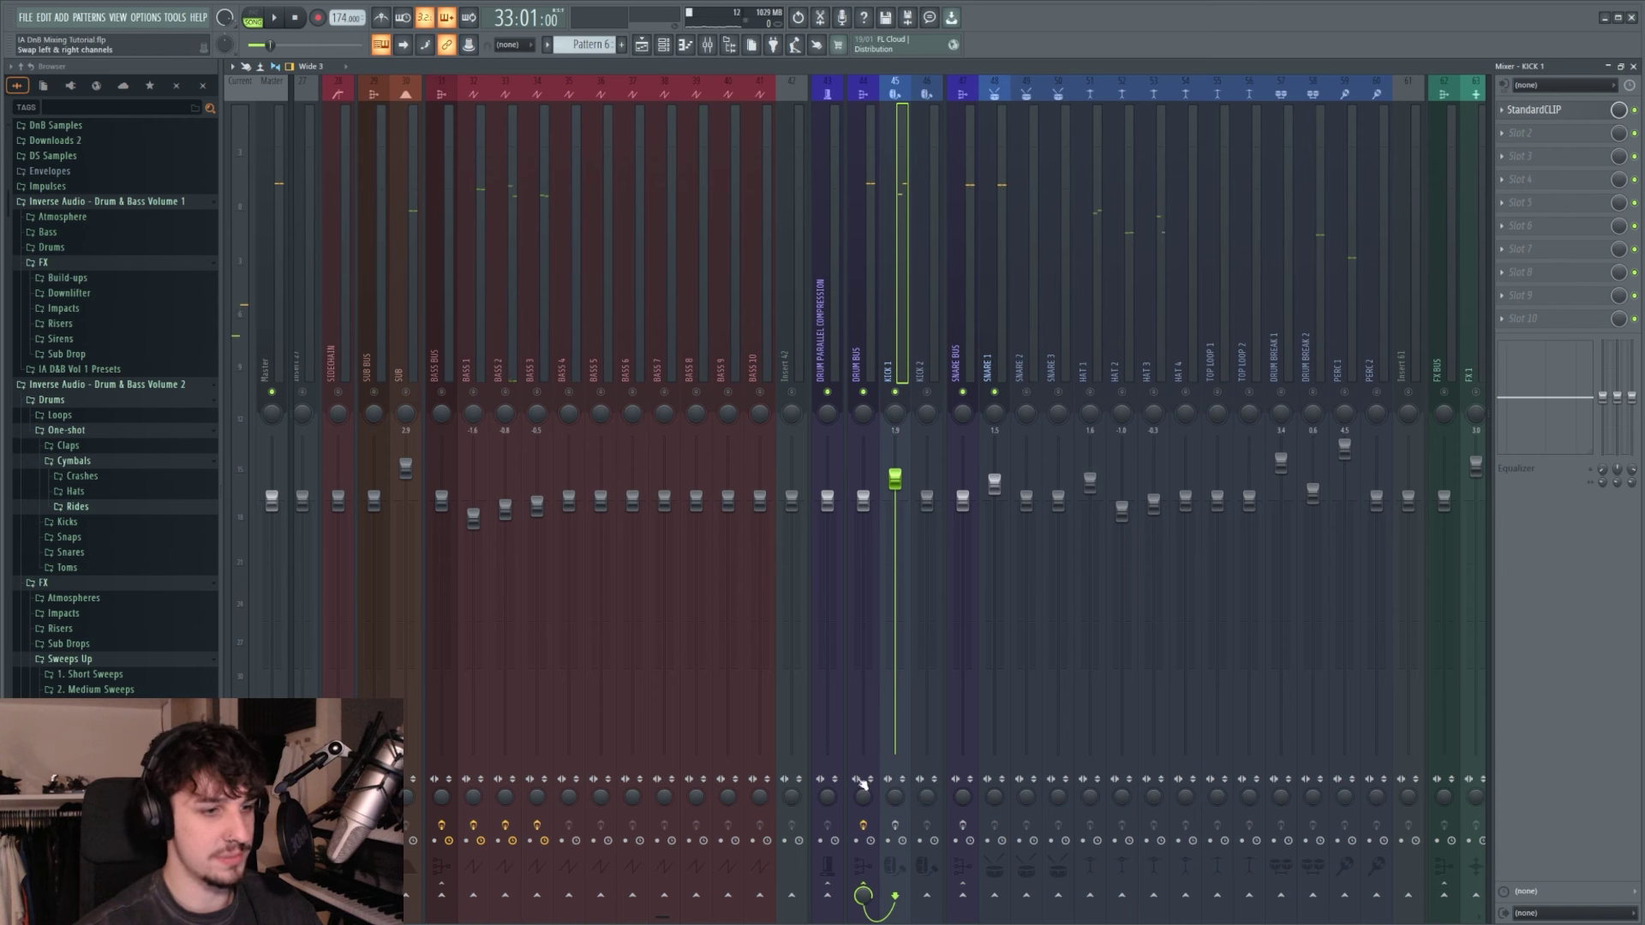
Step: Play back the kick and snare mix and unmute the remaining snare, hat and top loop tracks
key(space)
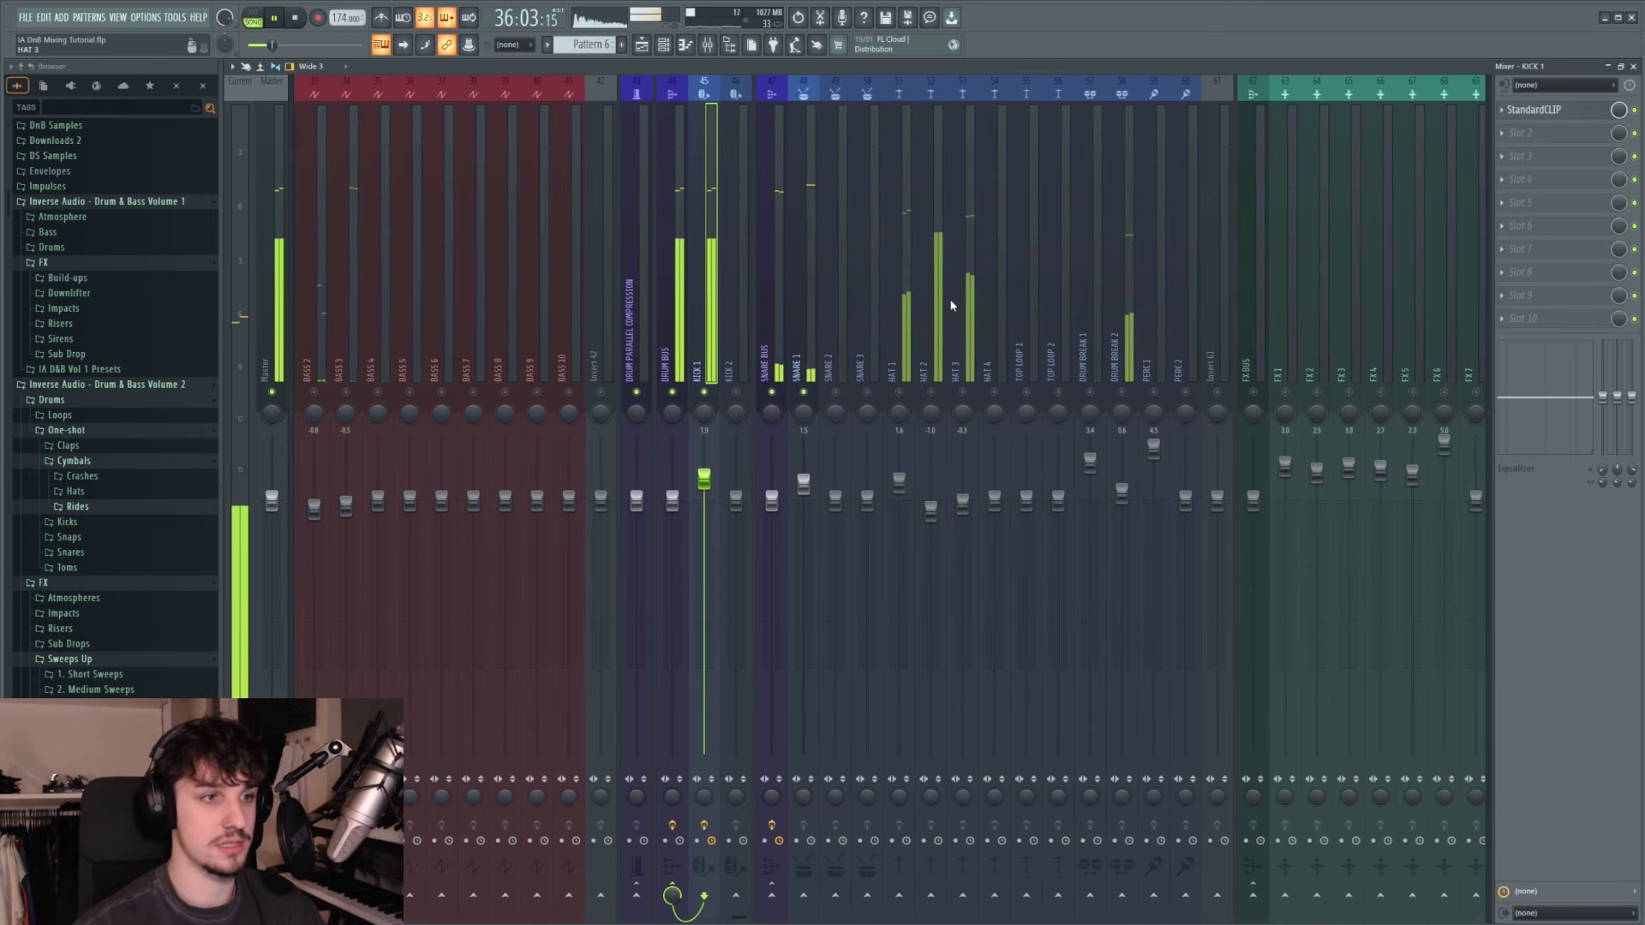
key(space)
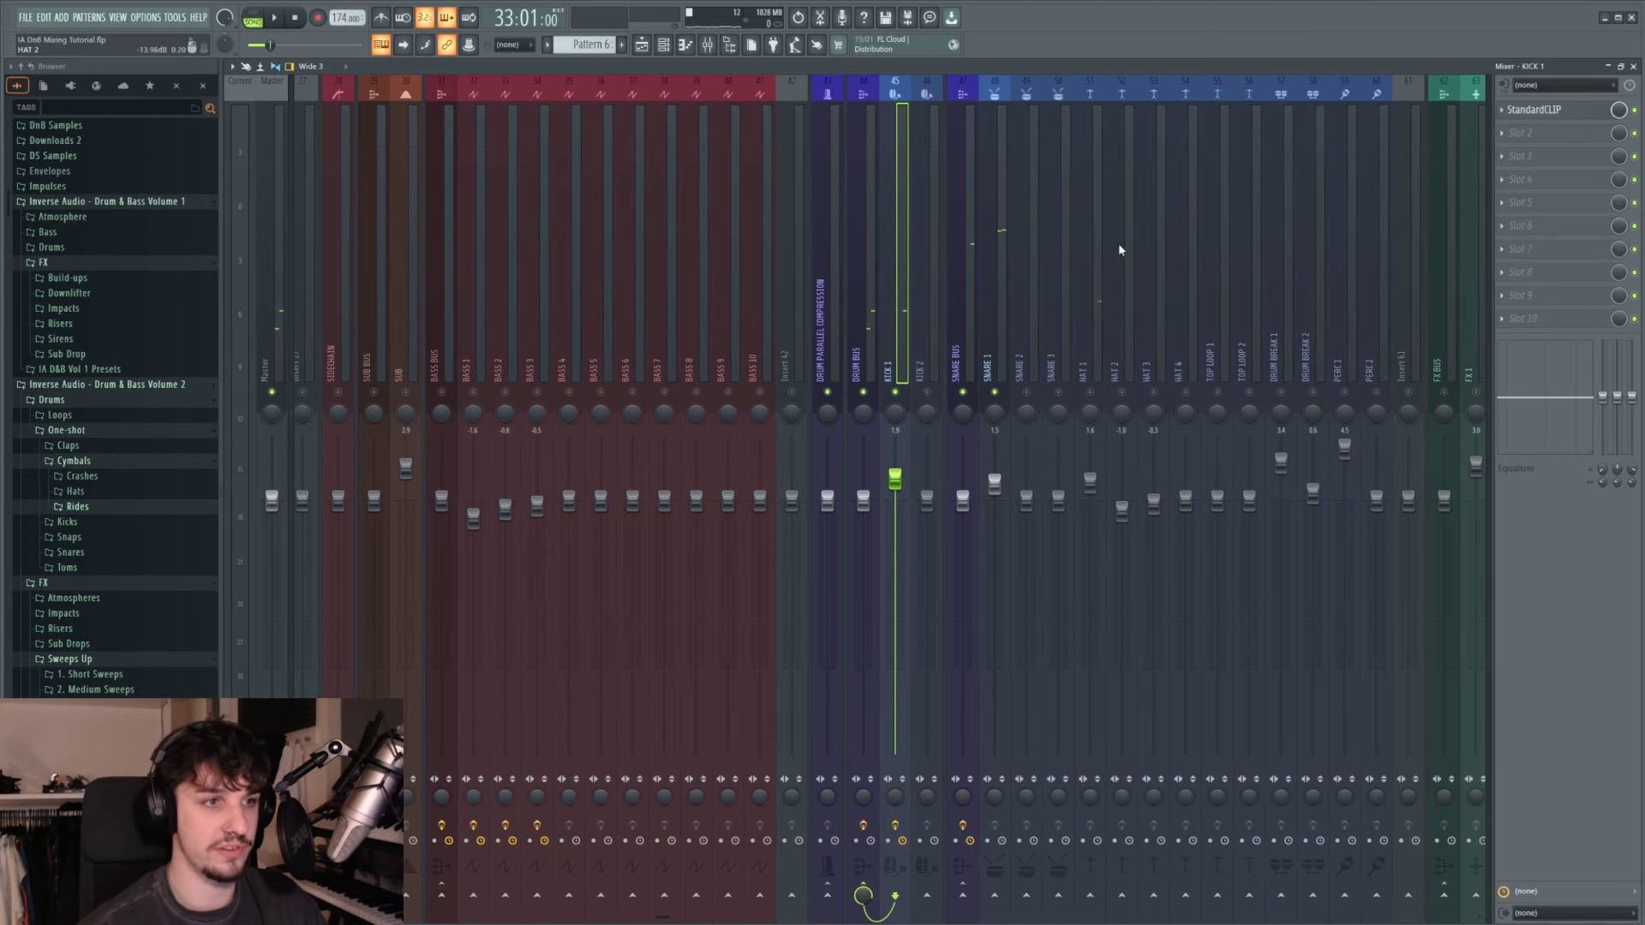
scroll(874, 294, right, 6)
scroll(904, 349, left, 3)
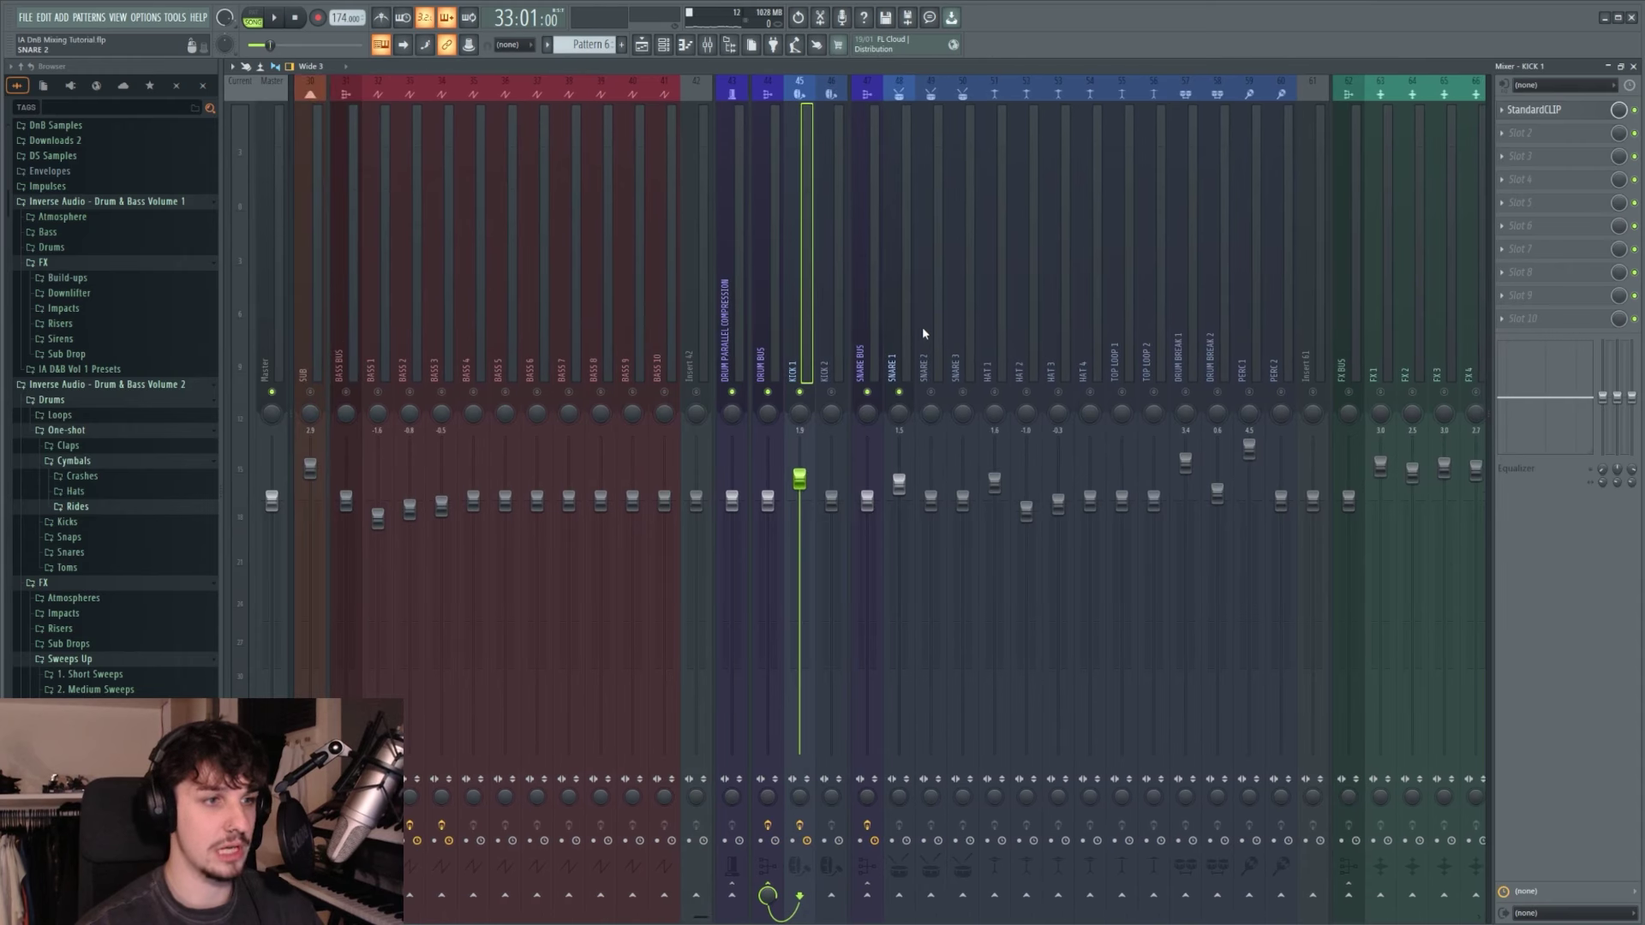
click(941, 356)
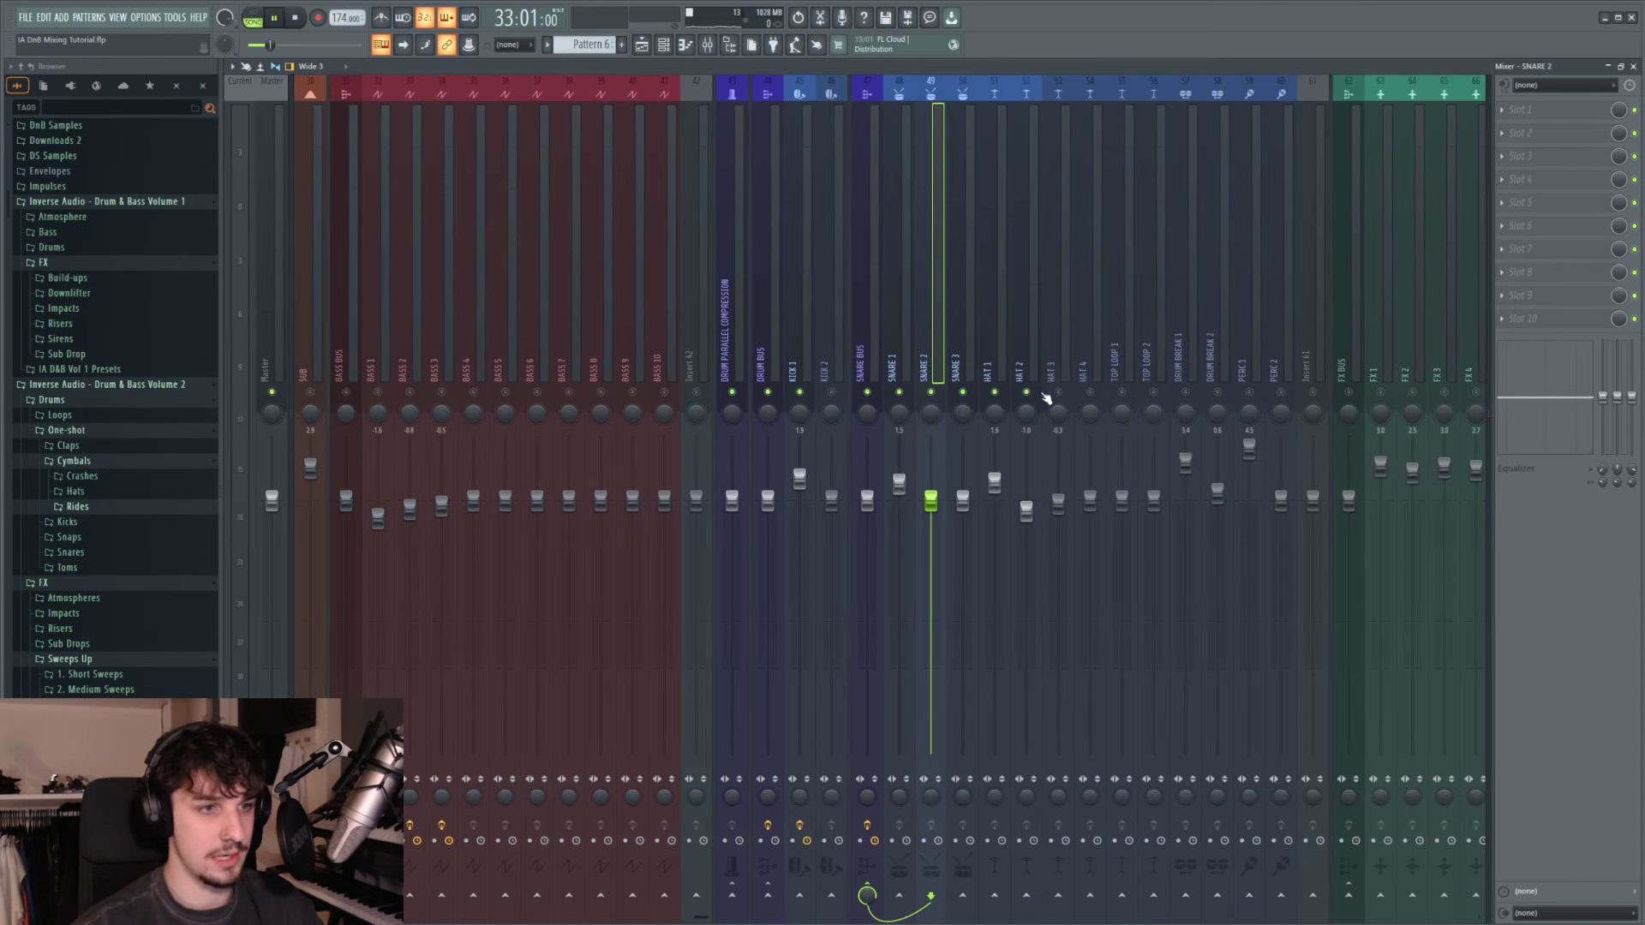
key(space)
key(space)
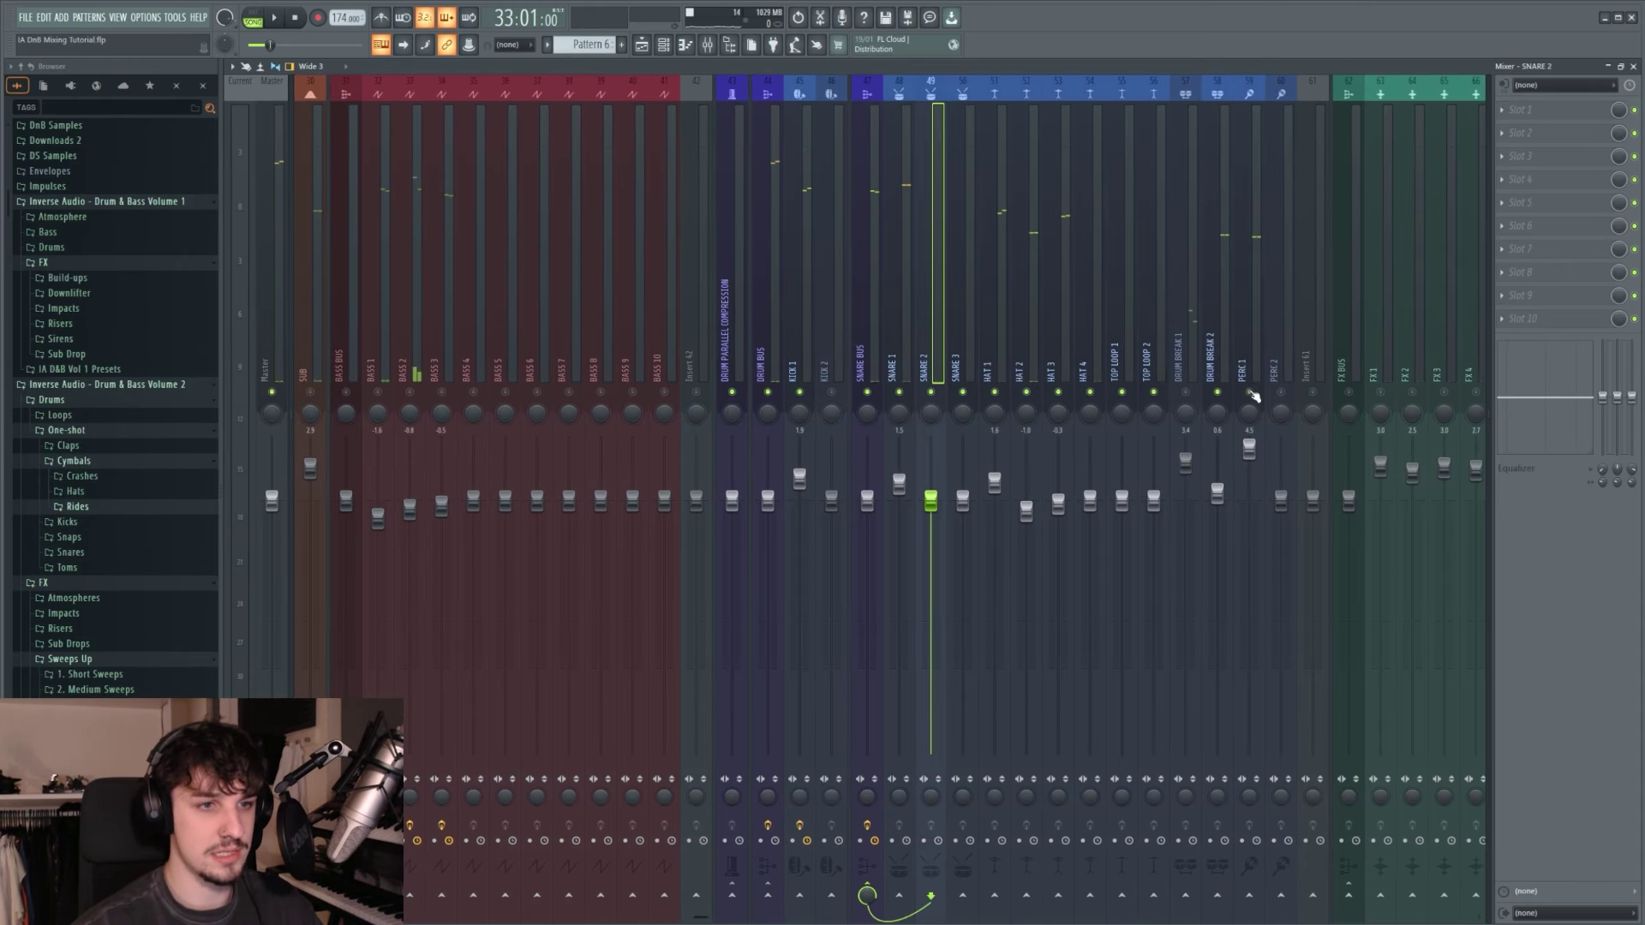
Step: Compare the DRUM BREAK 1 and DRUM BREAK 2 tracks in playback and solo DRUM BREAK 2
click(1205, 349)
key(space)
click(1187, 341)
key(space)
click(1216, 339)
key(space)
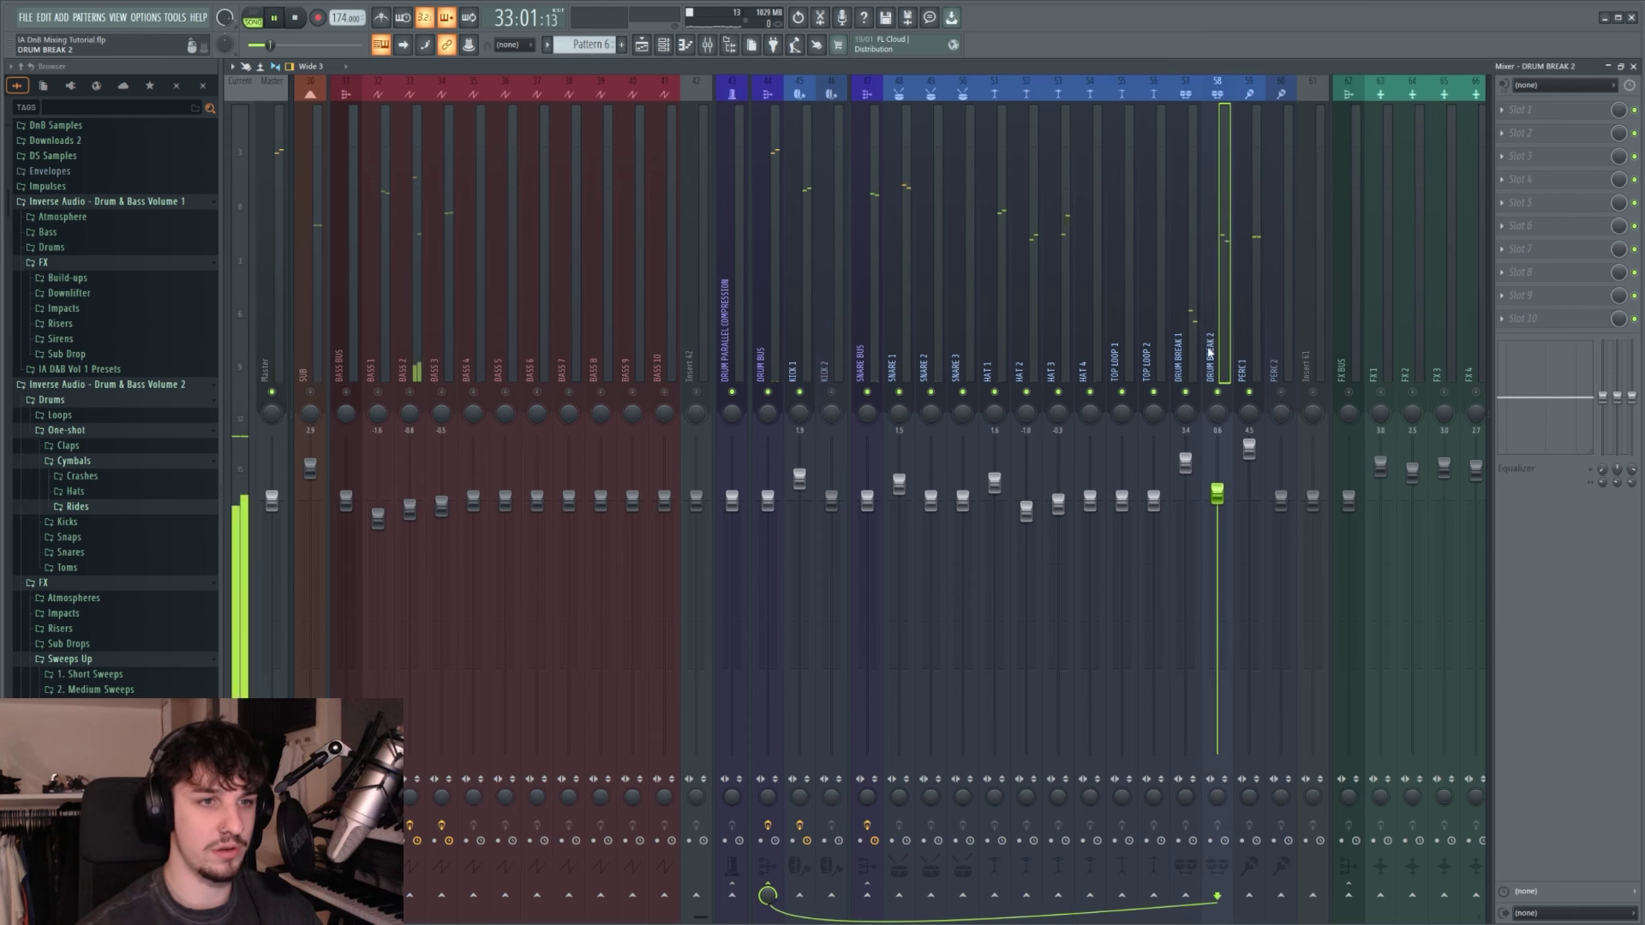
key(space)
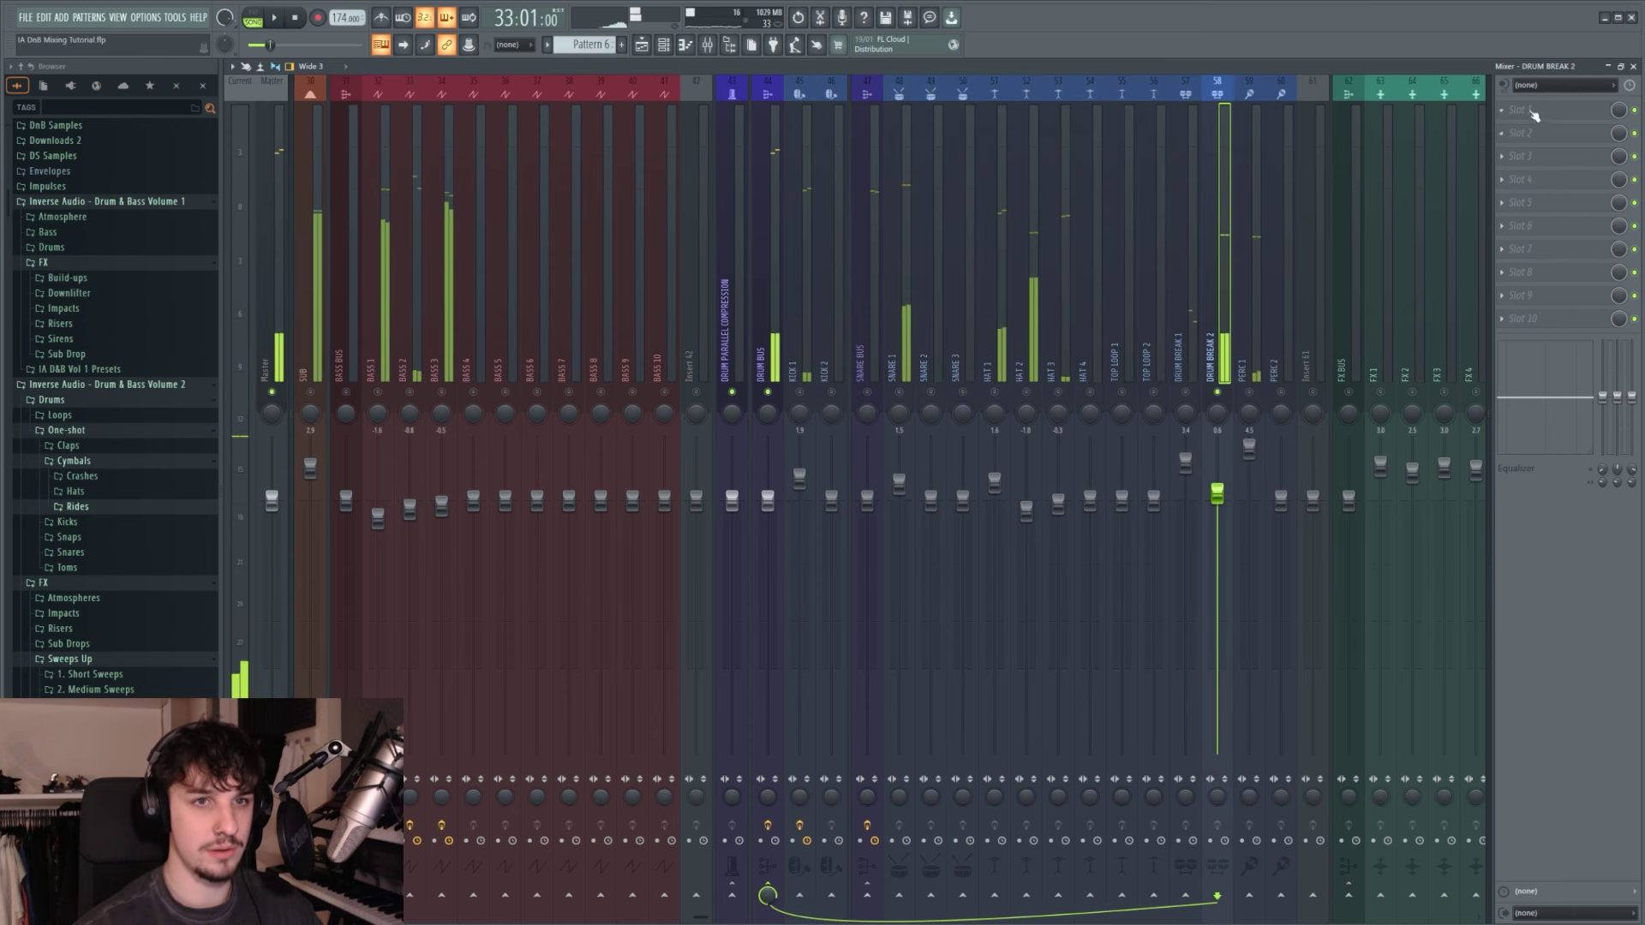
Step: Insert S1 Imager Stereo in the first effect slot of DRUM BREAK 2 and increase its stereo width, checking it in playback
right_click(1534, 109)
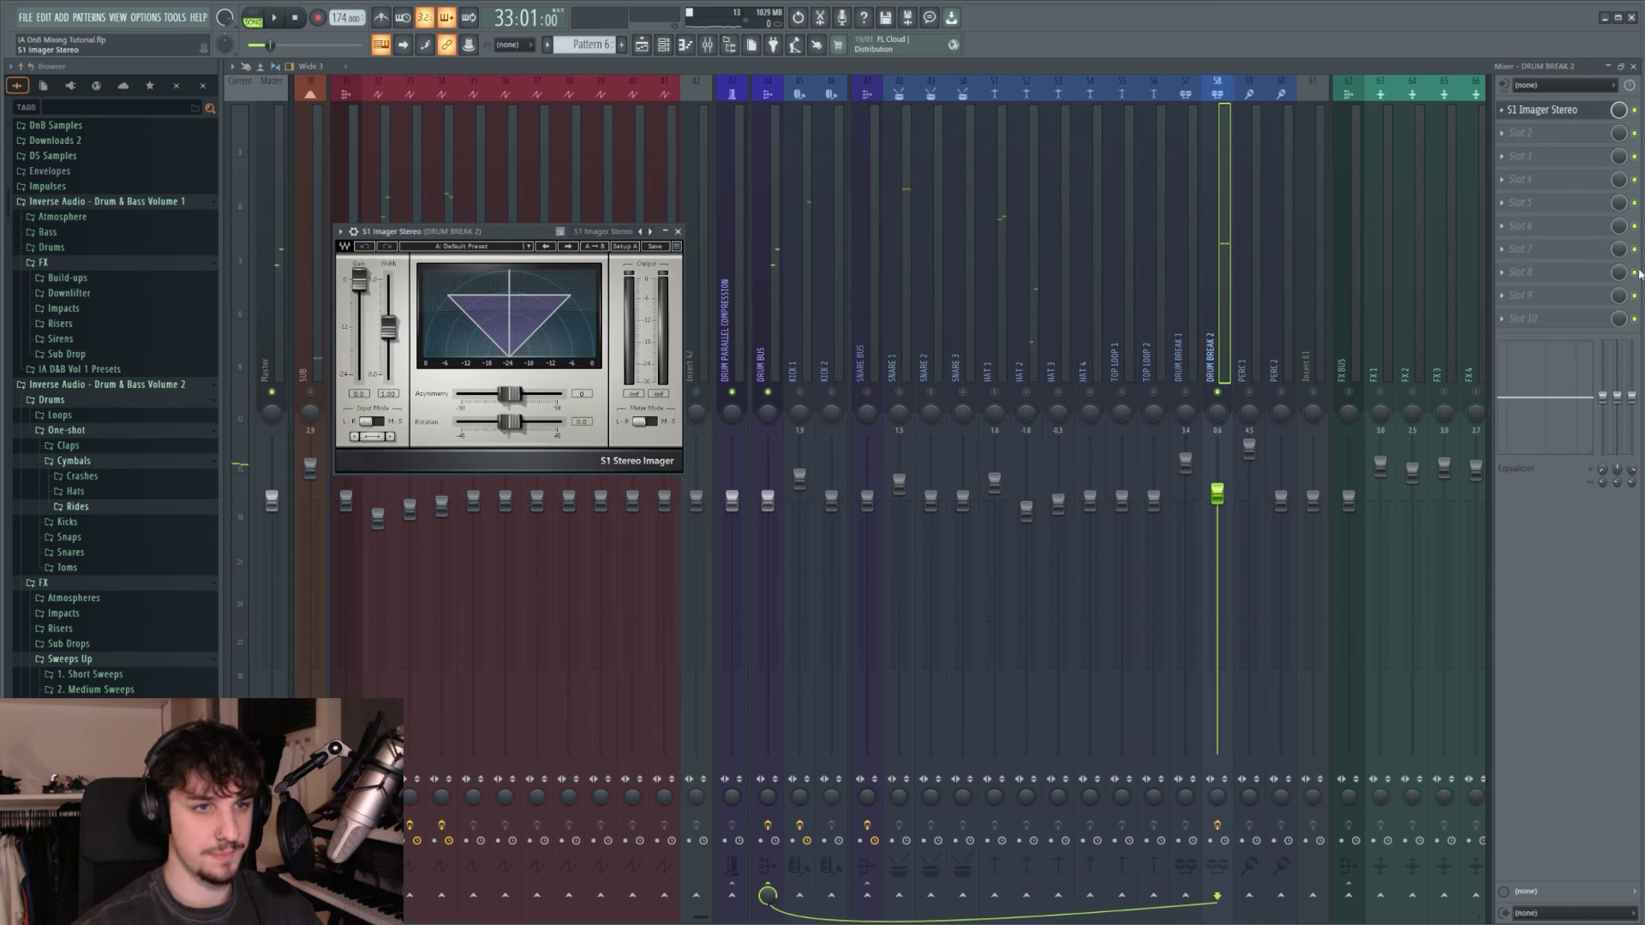
drag(496, 226, 717, 287)
drag(609, 389, 609, 358)
key(space)
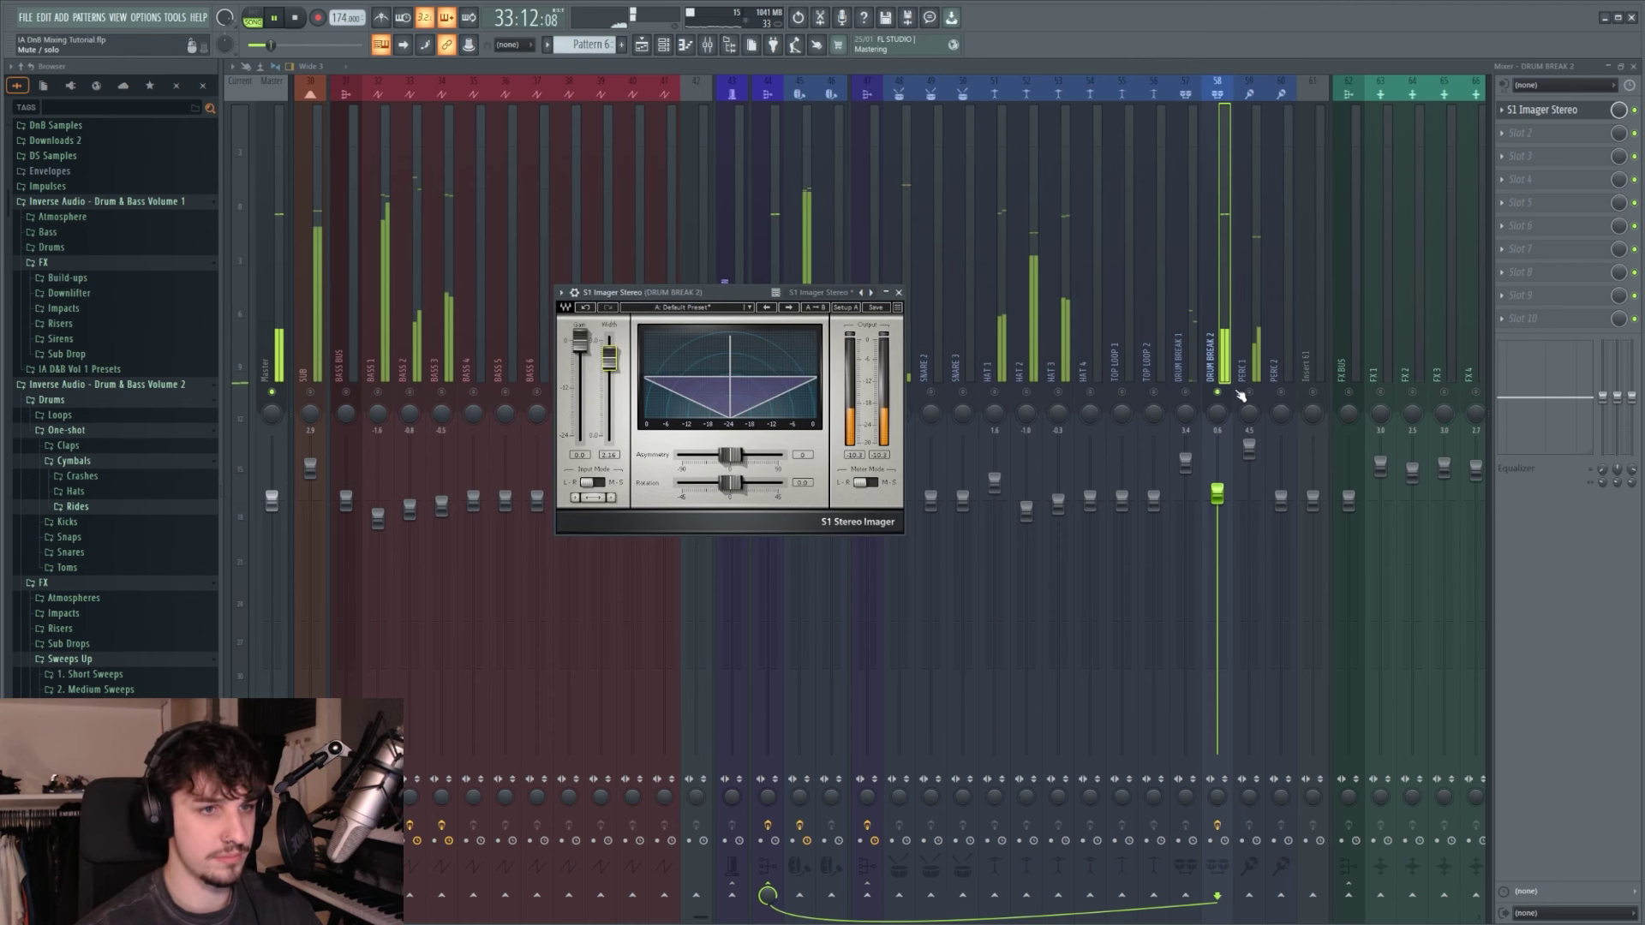
click(897, 292)
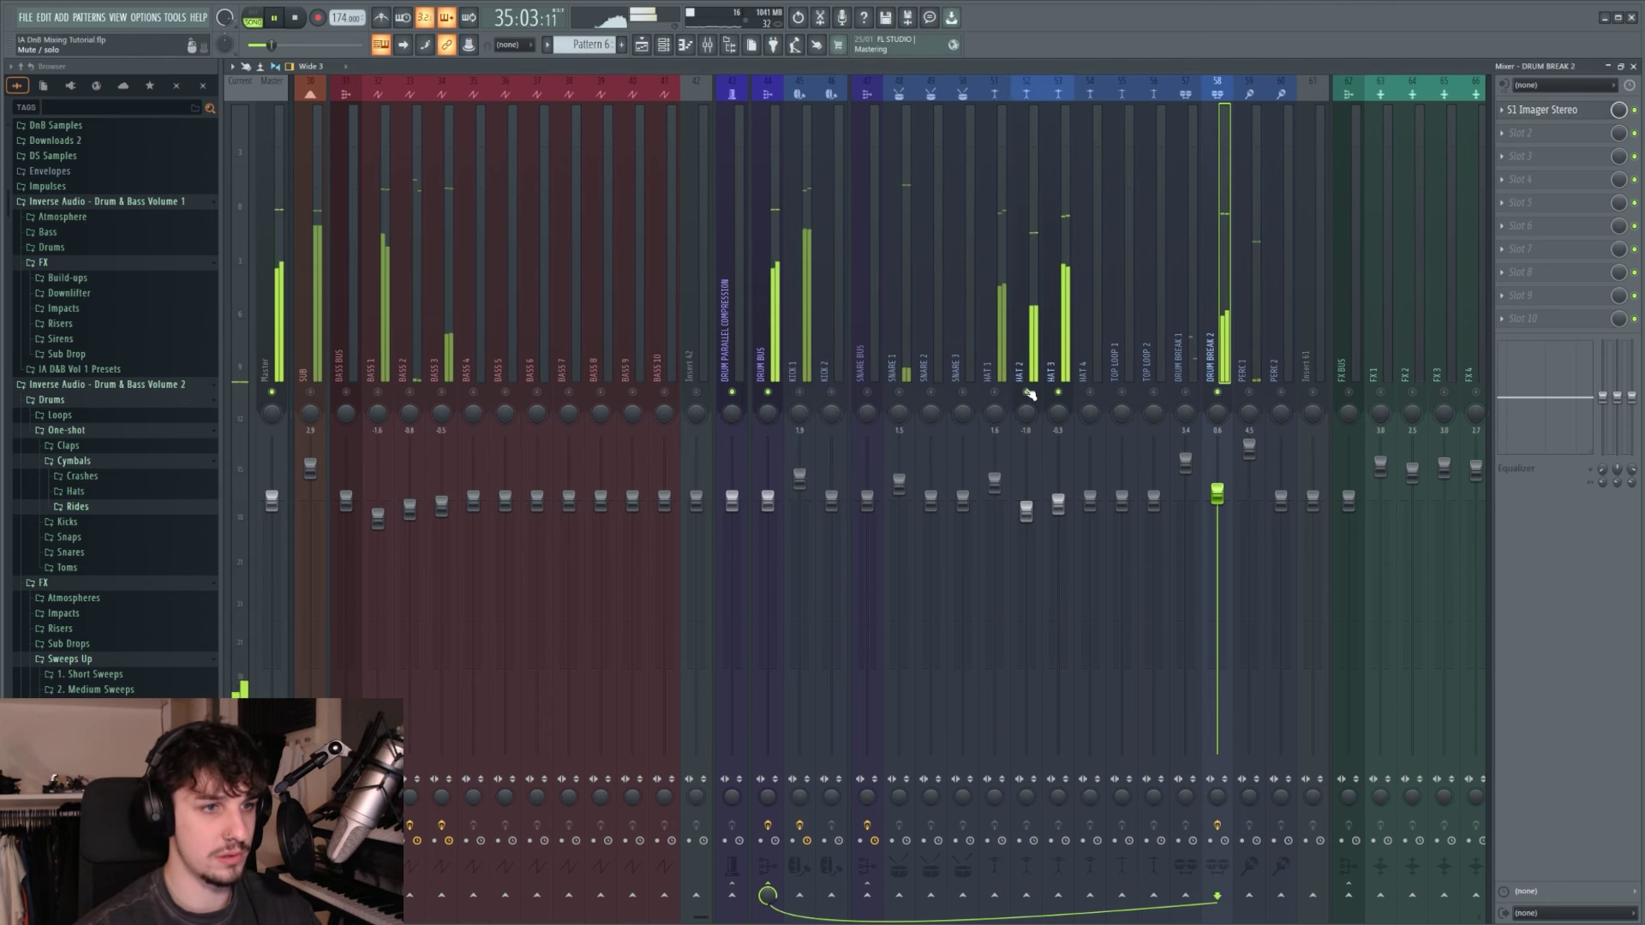
Step: Unmute the hats, percussion, snares, kicks and other drum tracks alongside DRUM BREAK 2 and play the full drum mix
key(space)
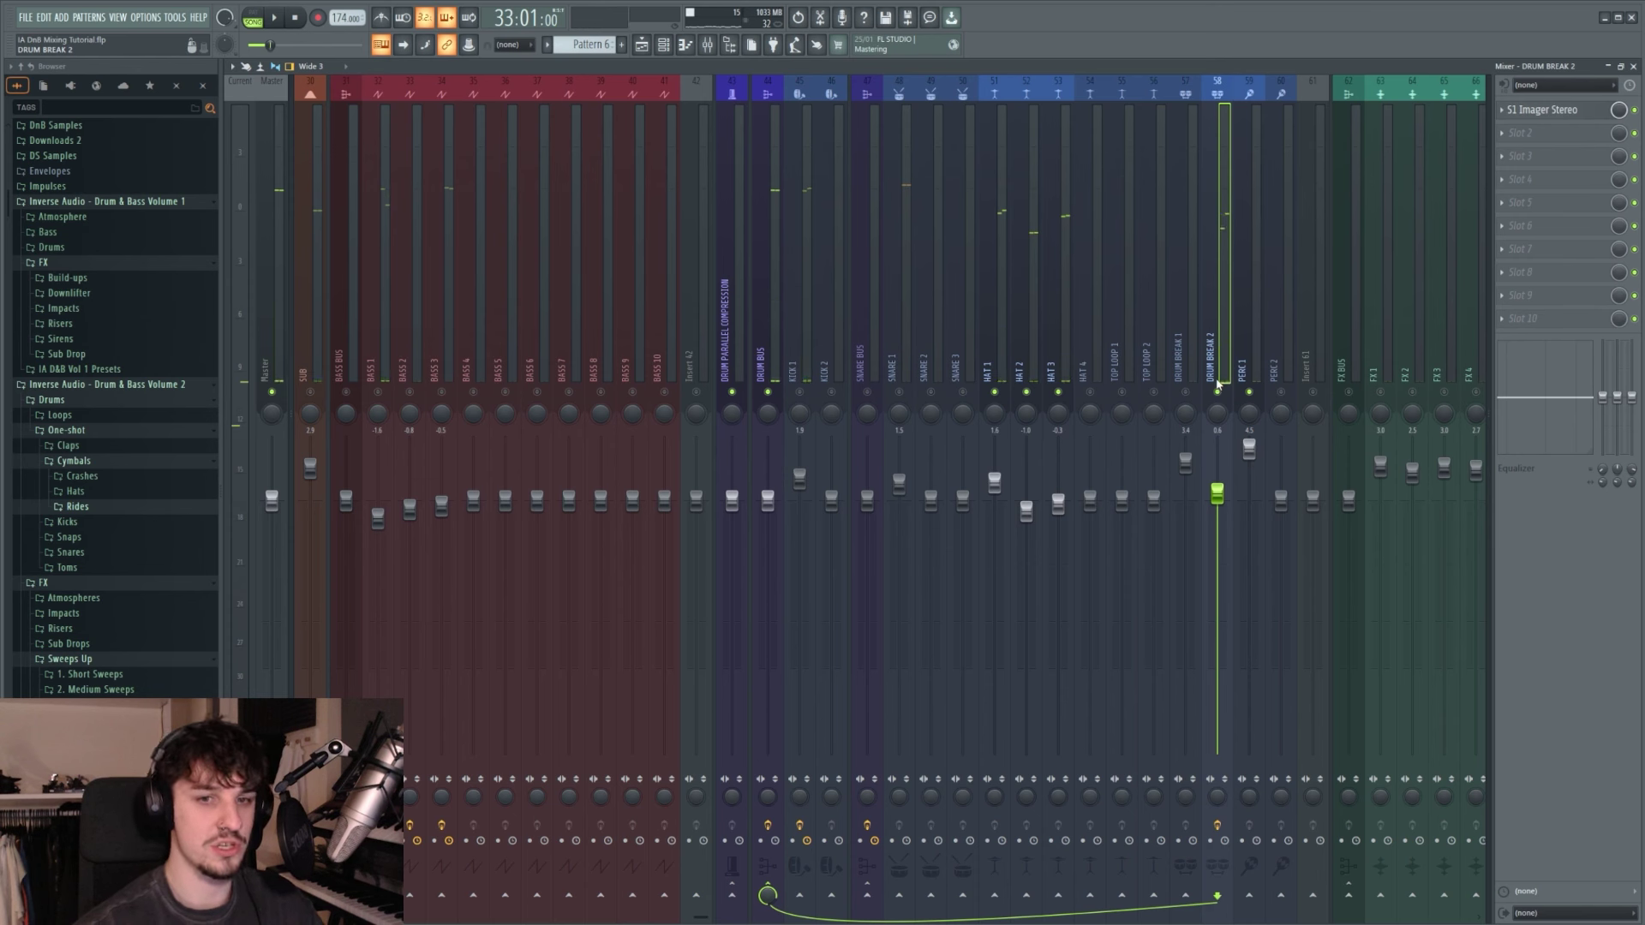
click(1021, 330)
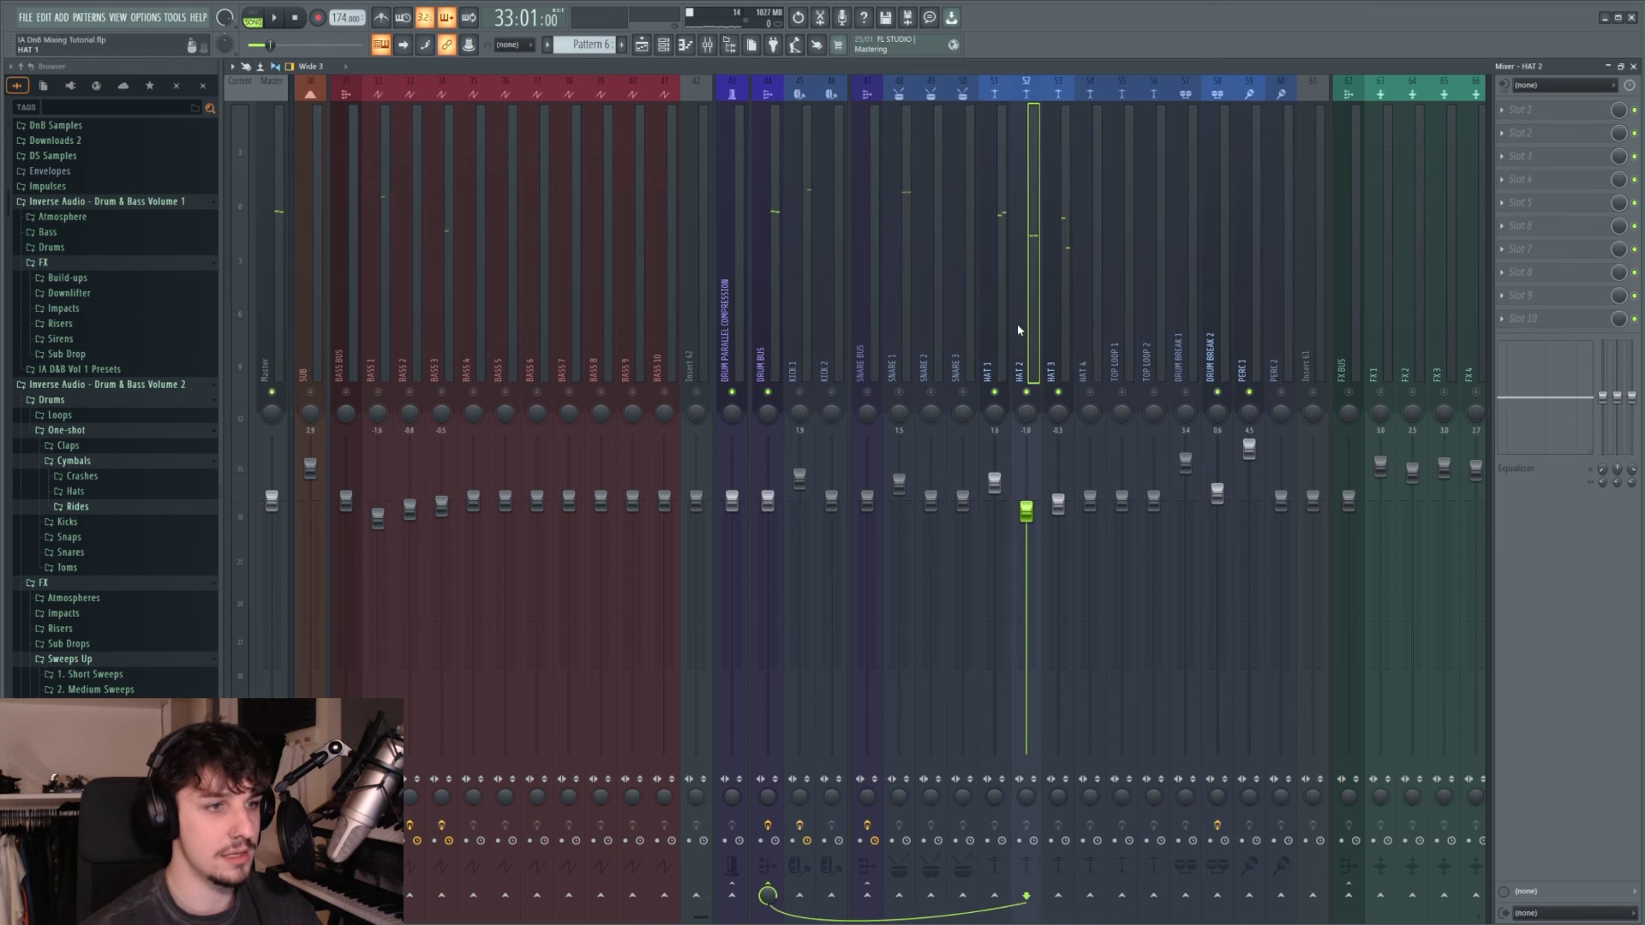
click(1066, 328)
click(929, 366)
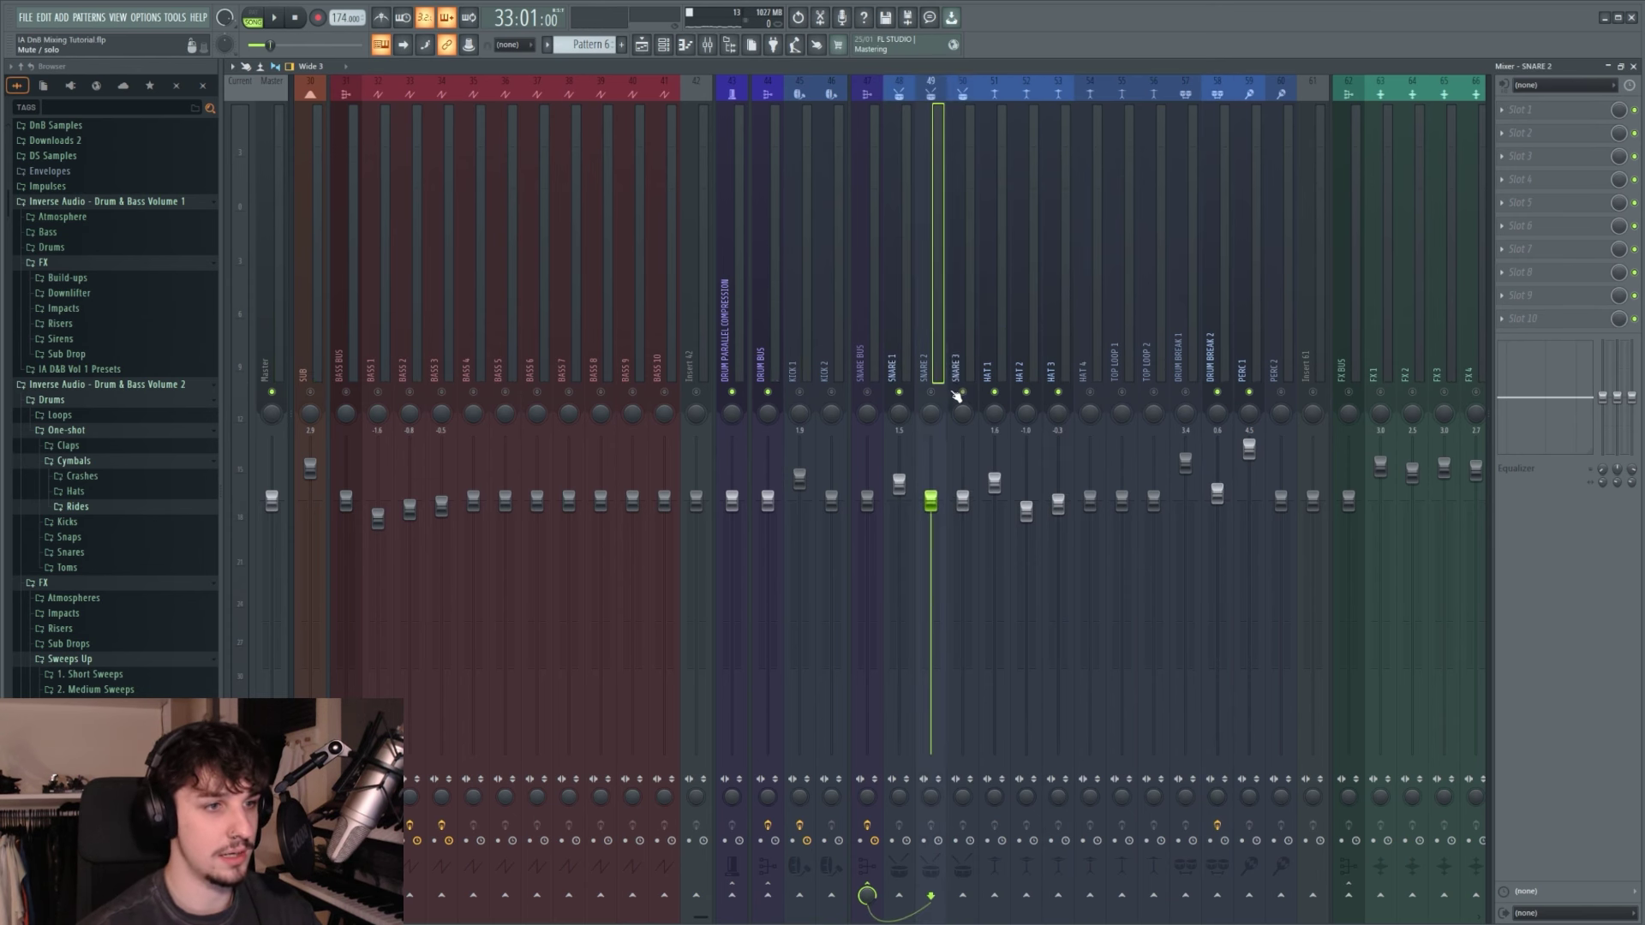
key(space)
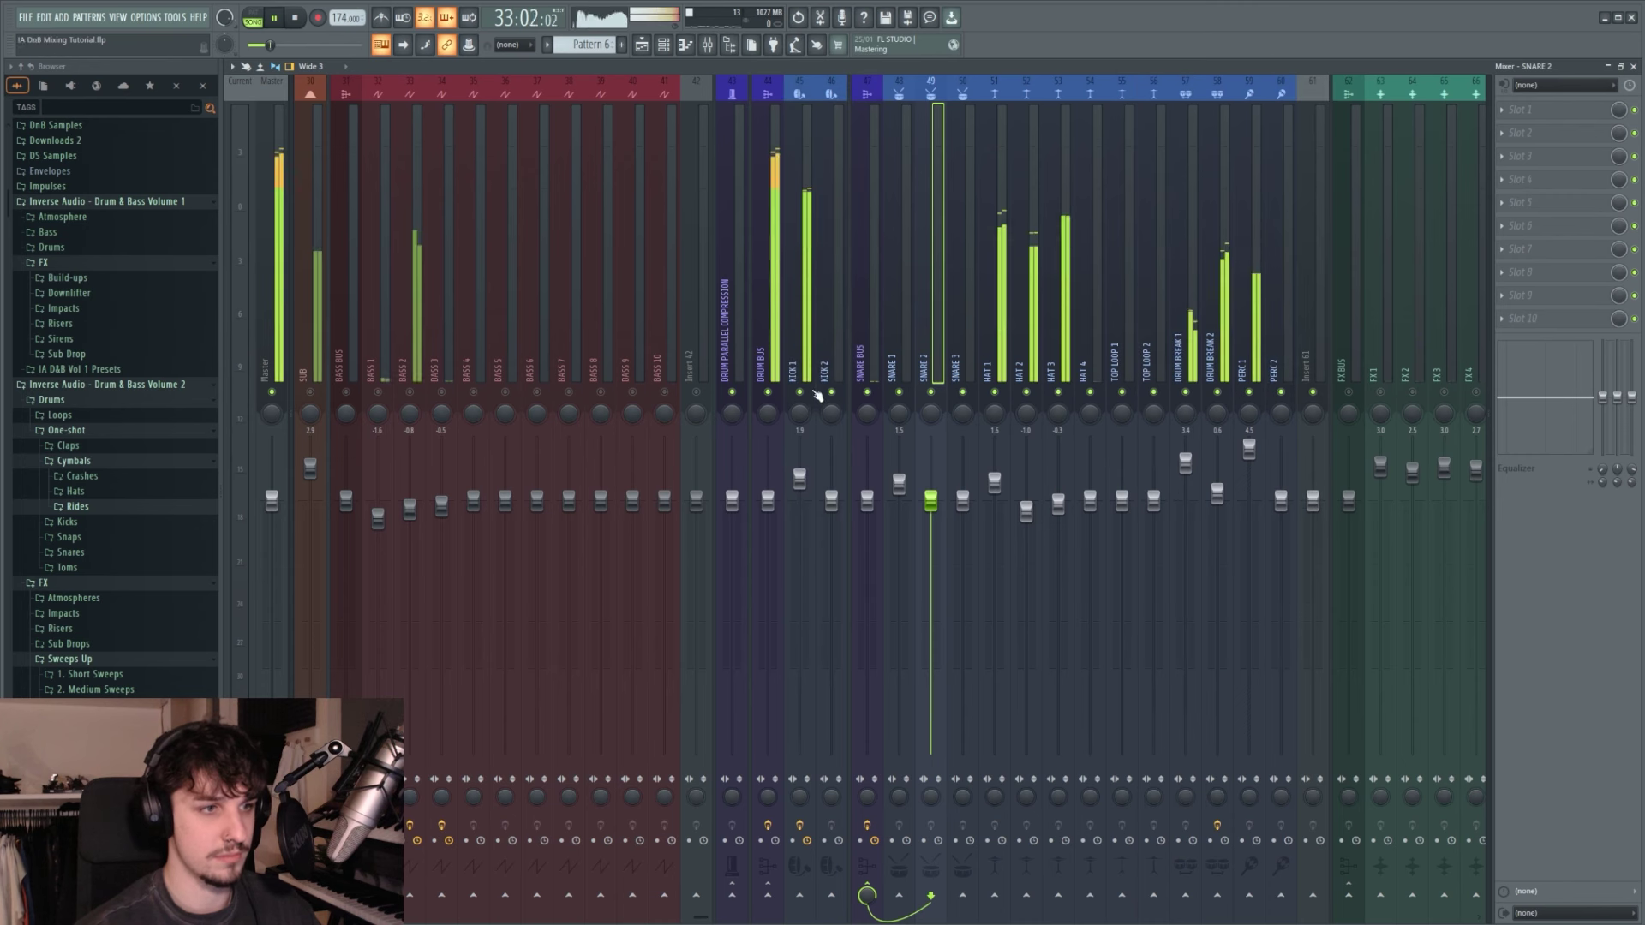
click(797, 352)
scroll(919, 336, up, 3)
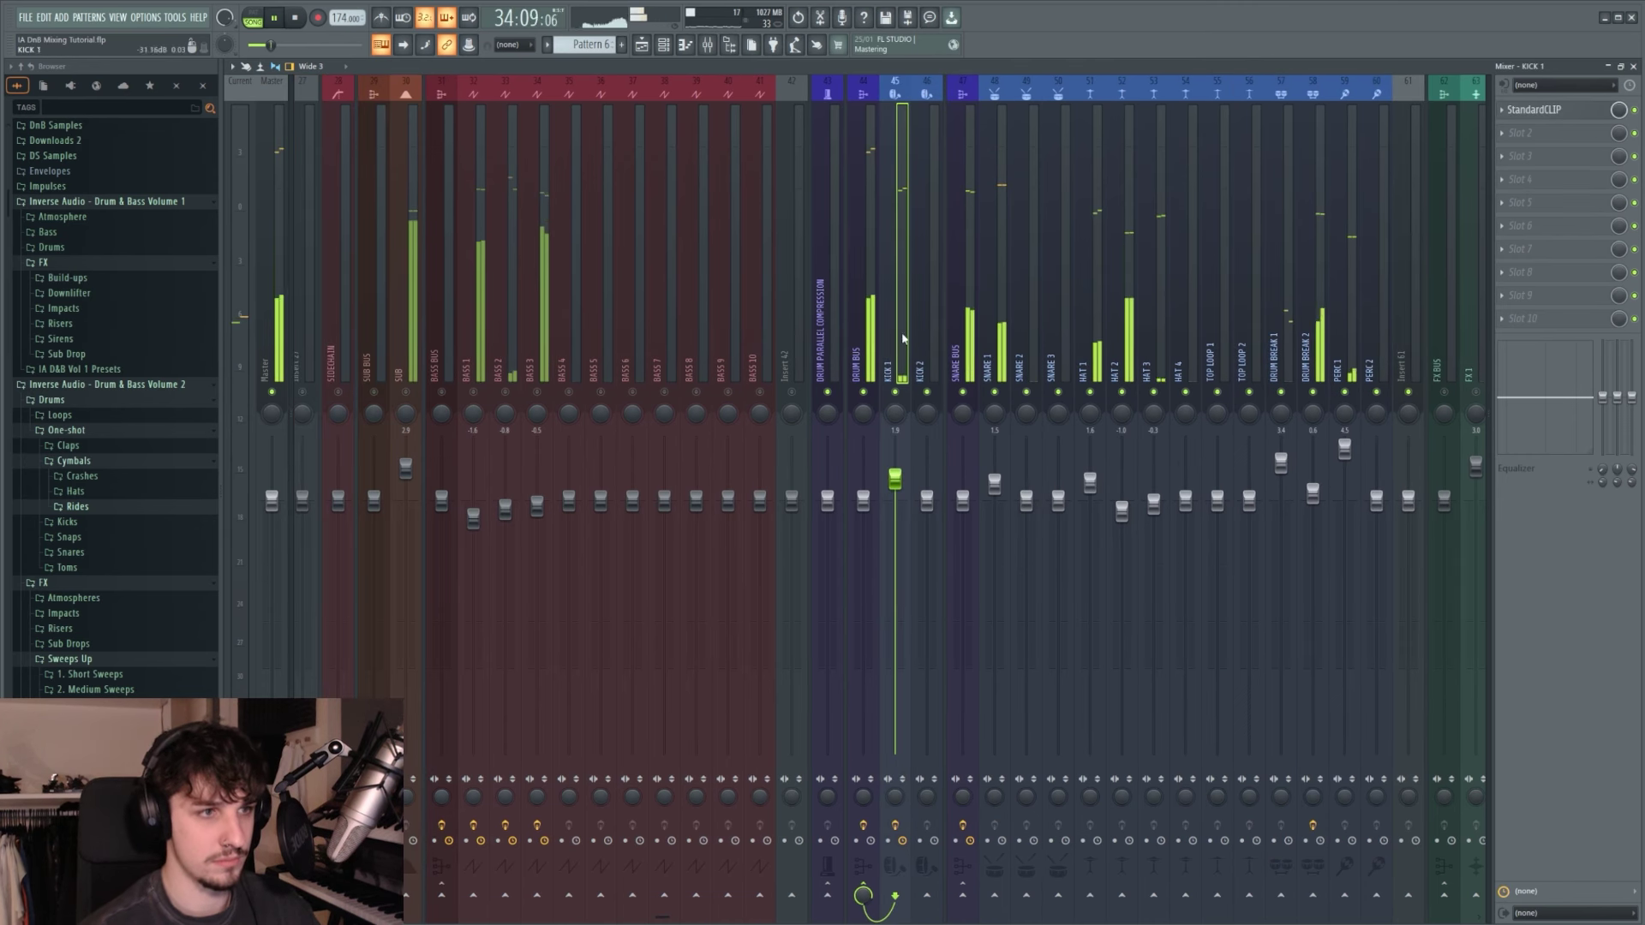
click(871, 334)
key(space)
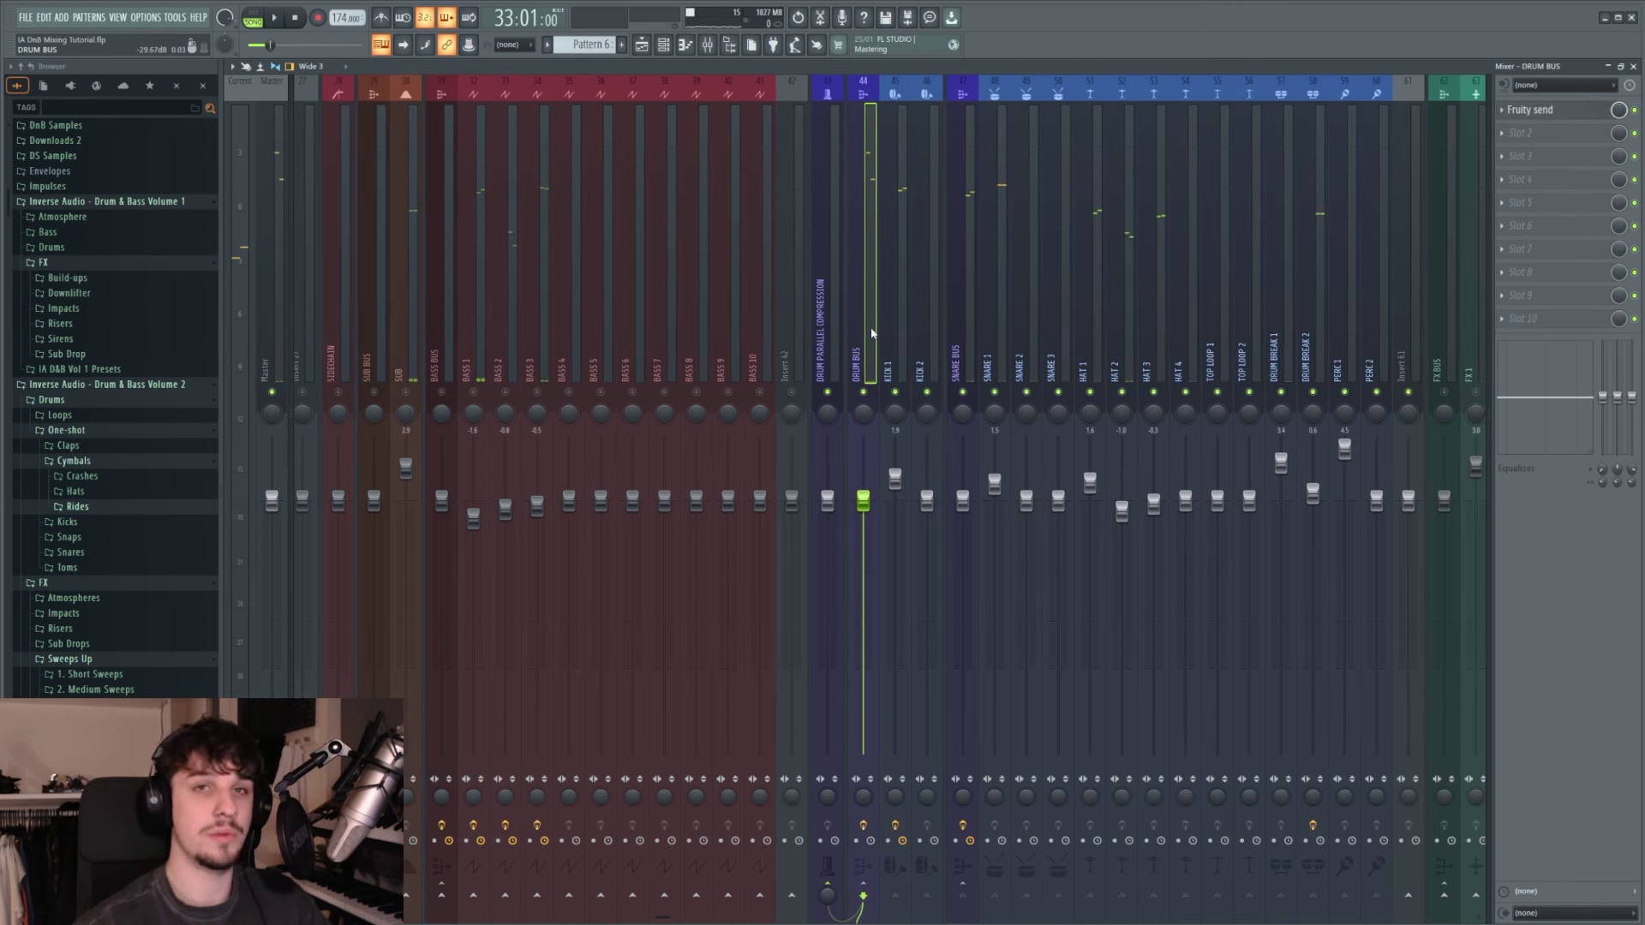
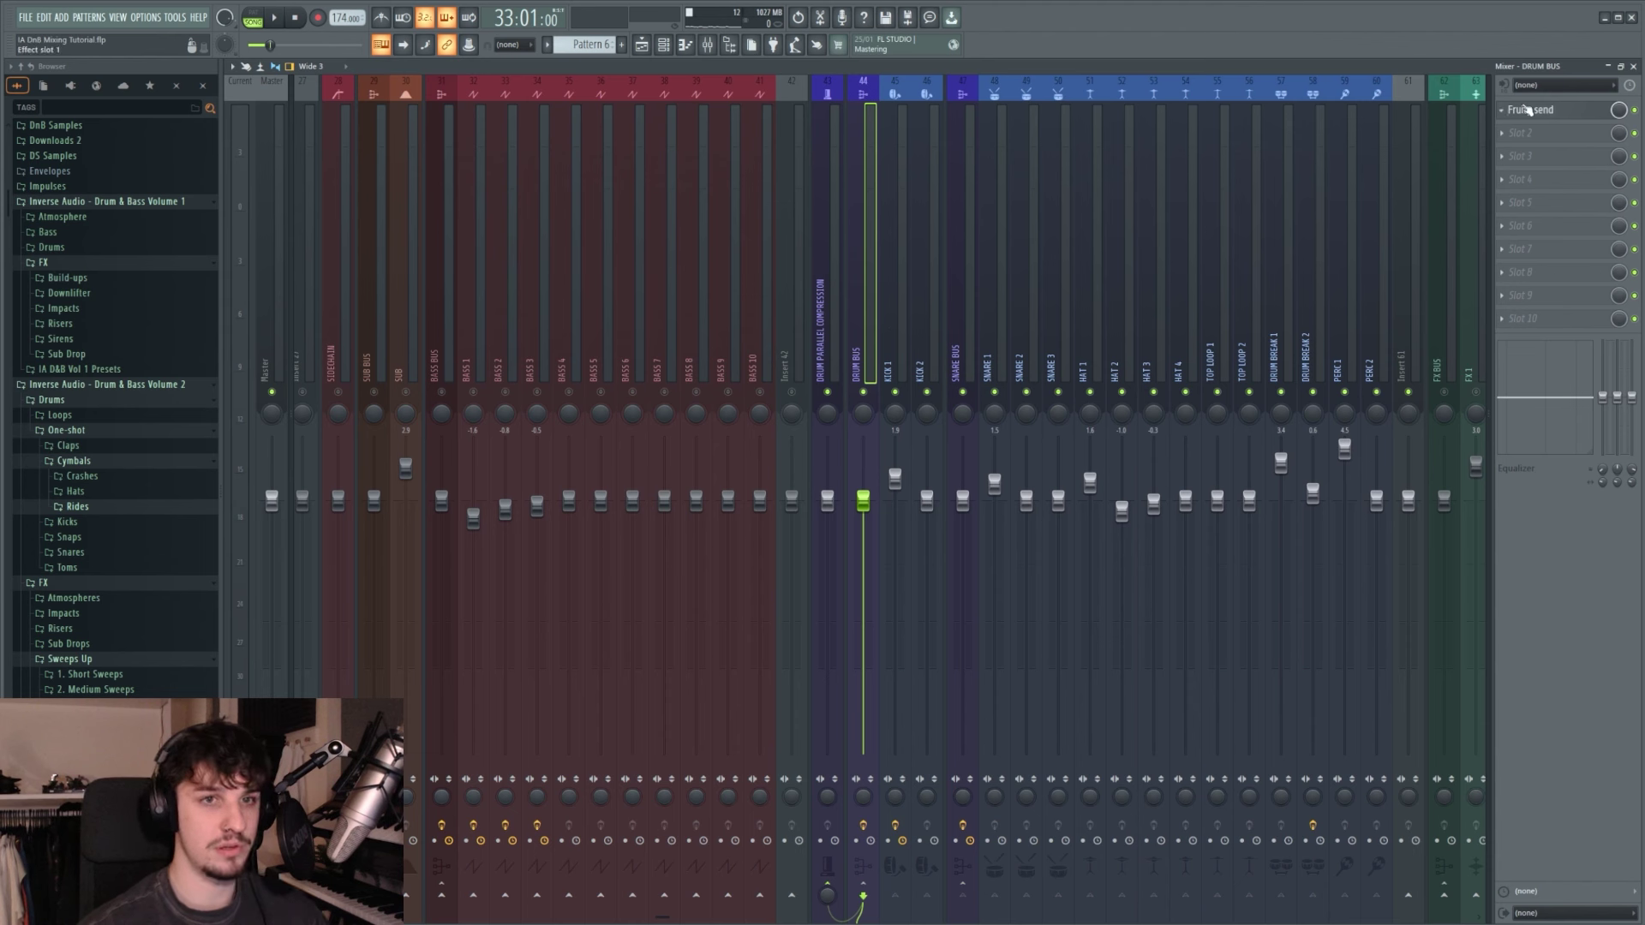
Step: Open the Fruity send on the DRUM BUS and adjust its send volume to the parallel compression track during playback
click(1529, 109)
drag(340, 131, 834, 417)
click(848, 346)
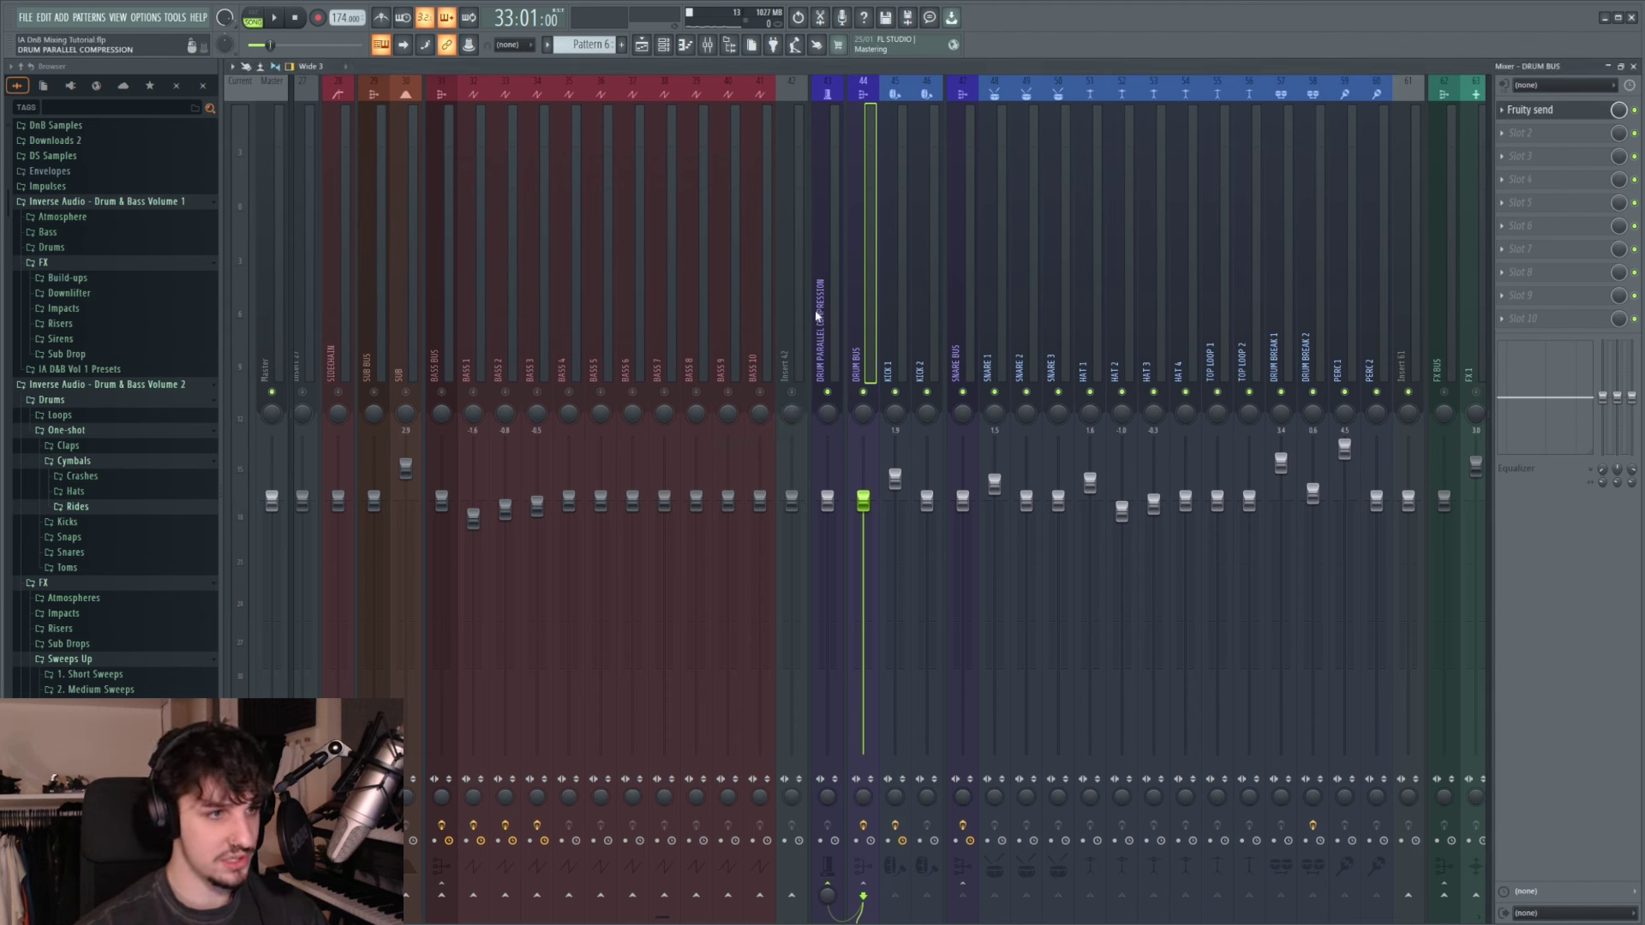
click(1575, 111)
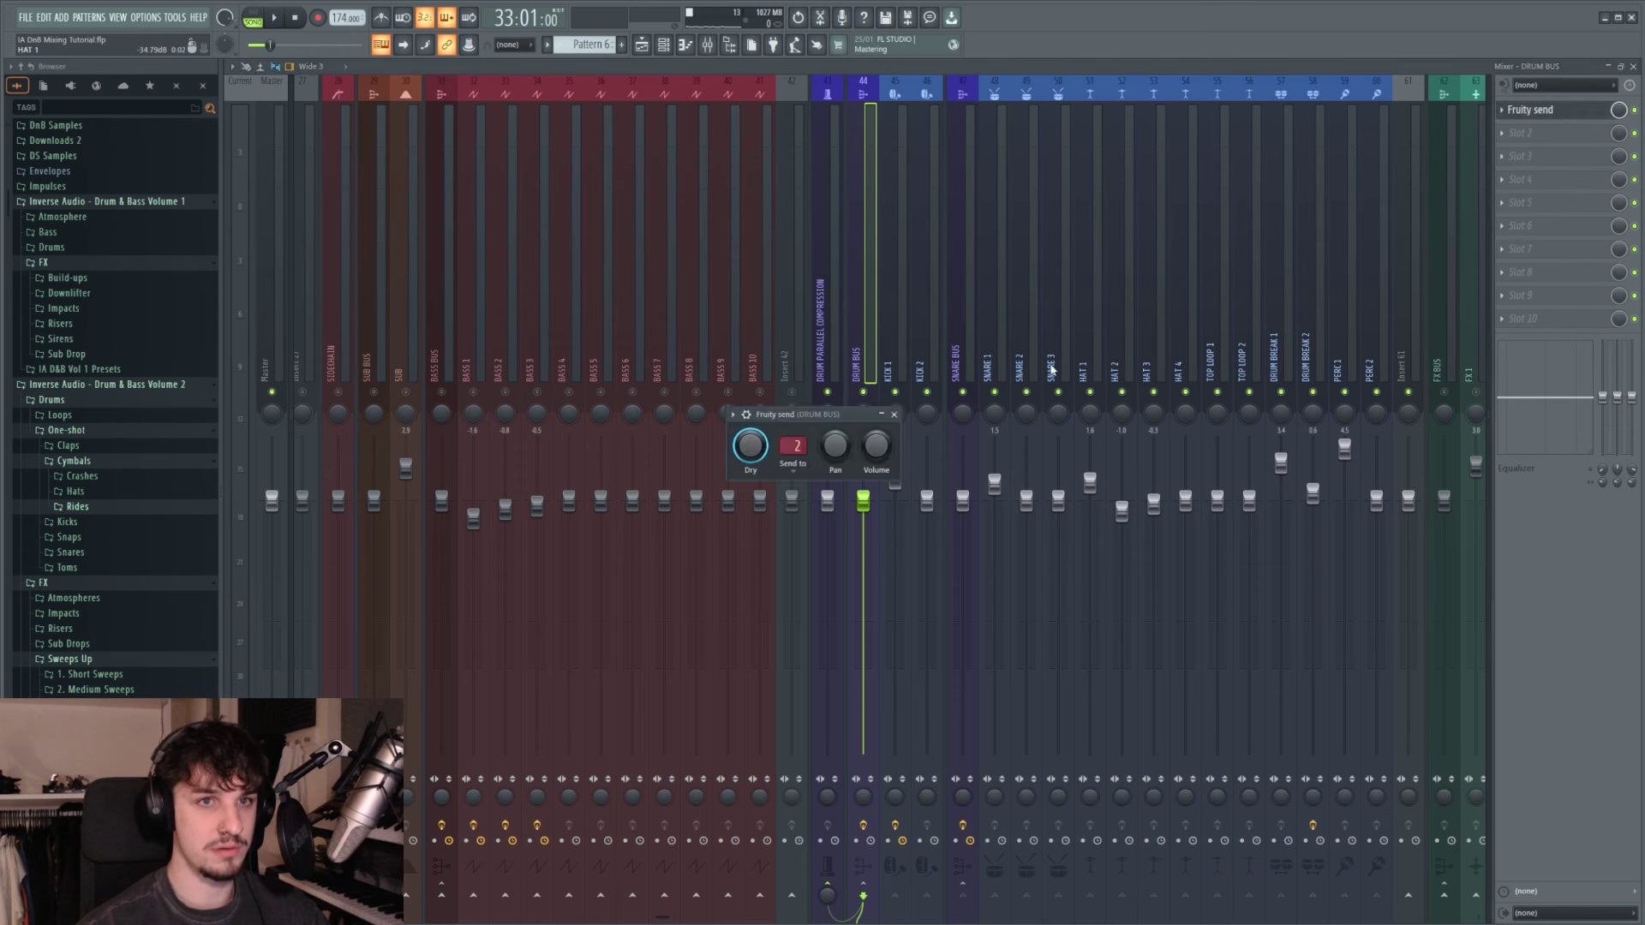
drag(829, 418, 1057, 406)
key(space)
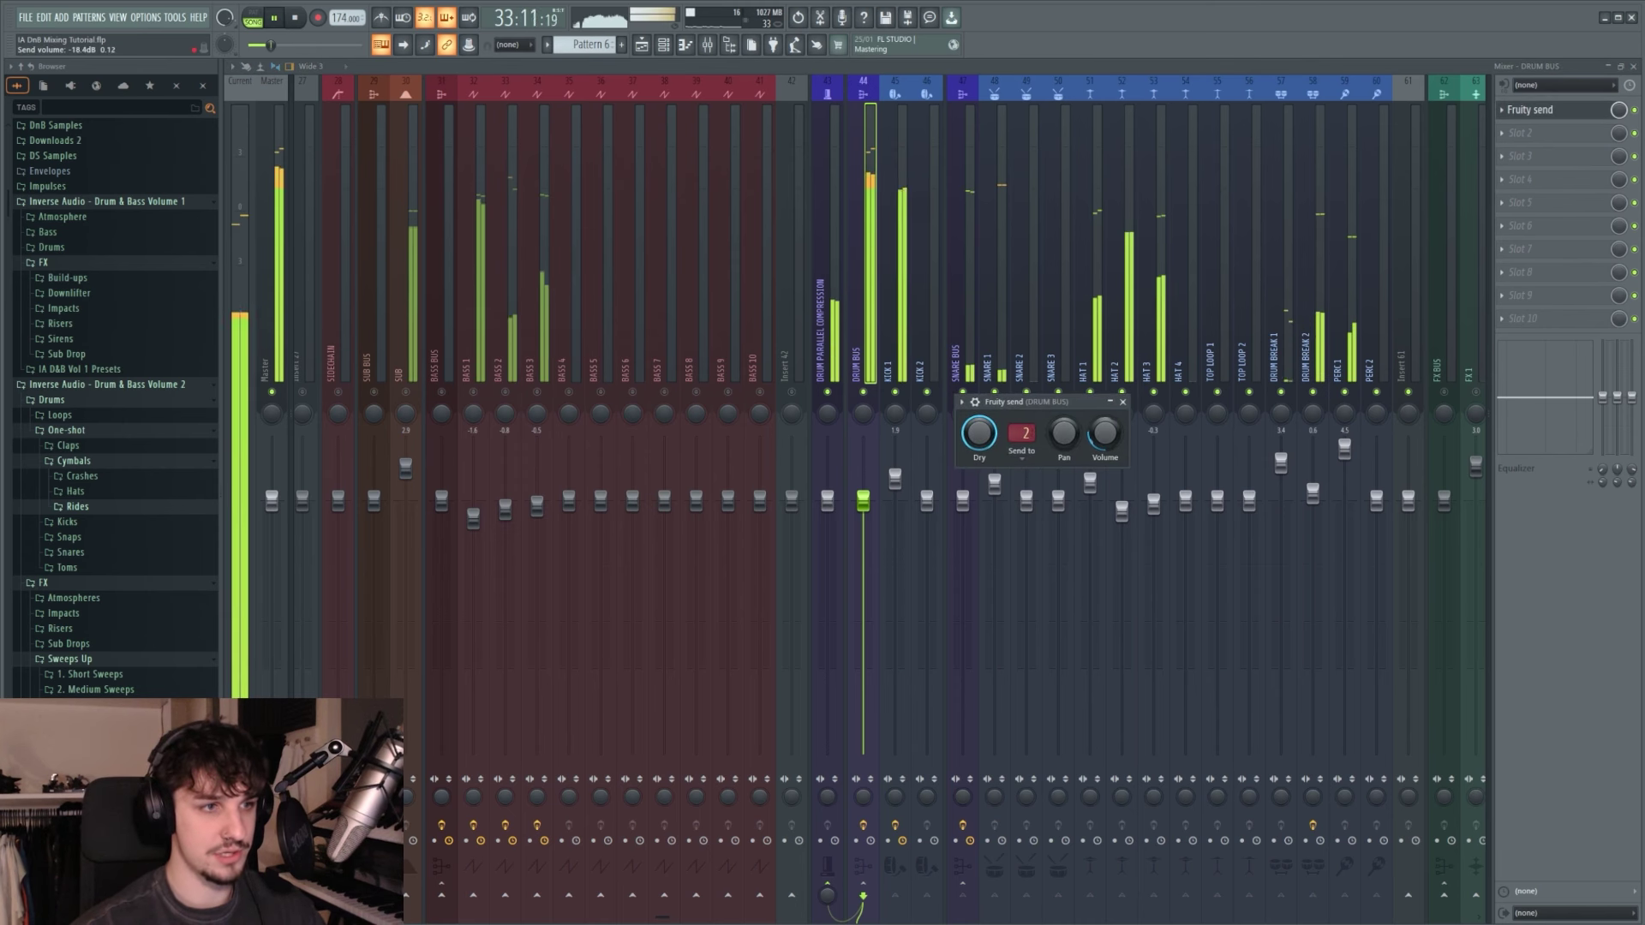
click(863, 368)
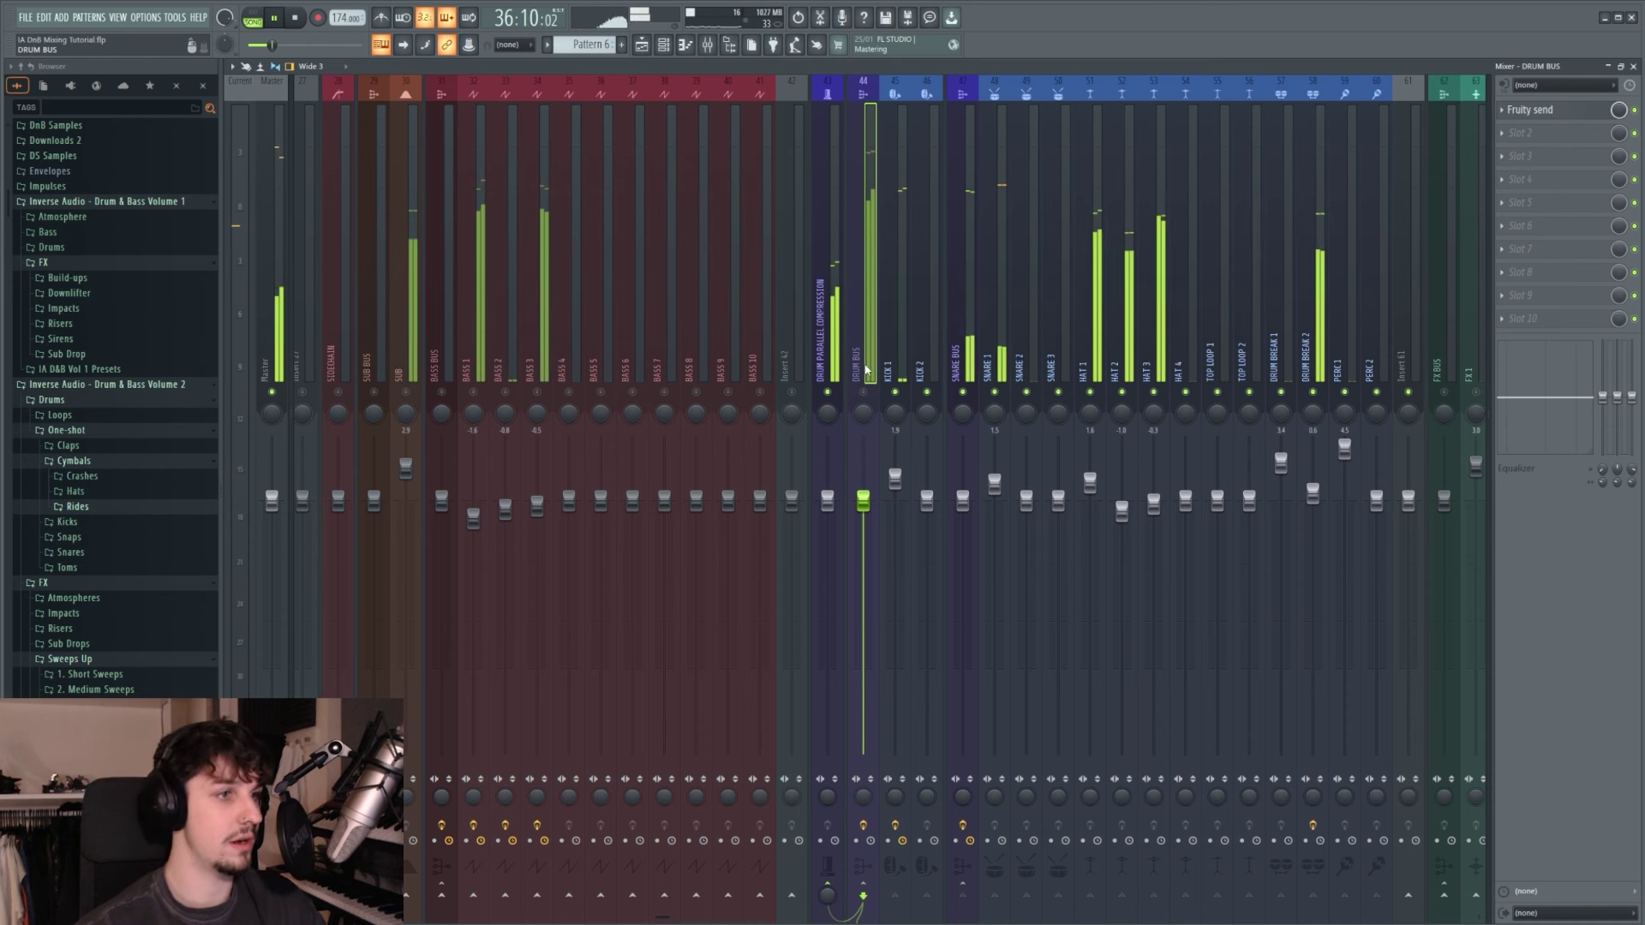
key(space)
Step: Insert FabFilter Pro-C 2 in the first slot of DRUM PARALLEL COMPRESSION and load the Drums preset Parallel Compression
key(Left)
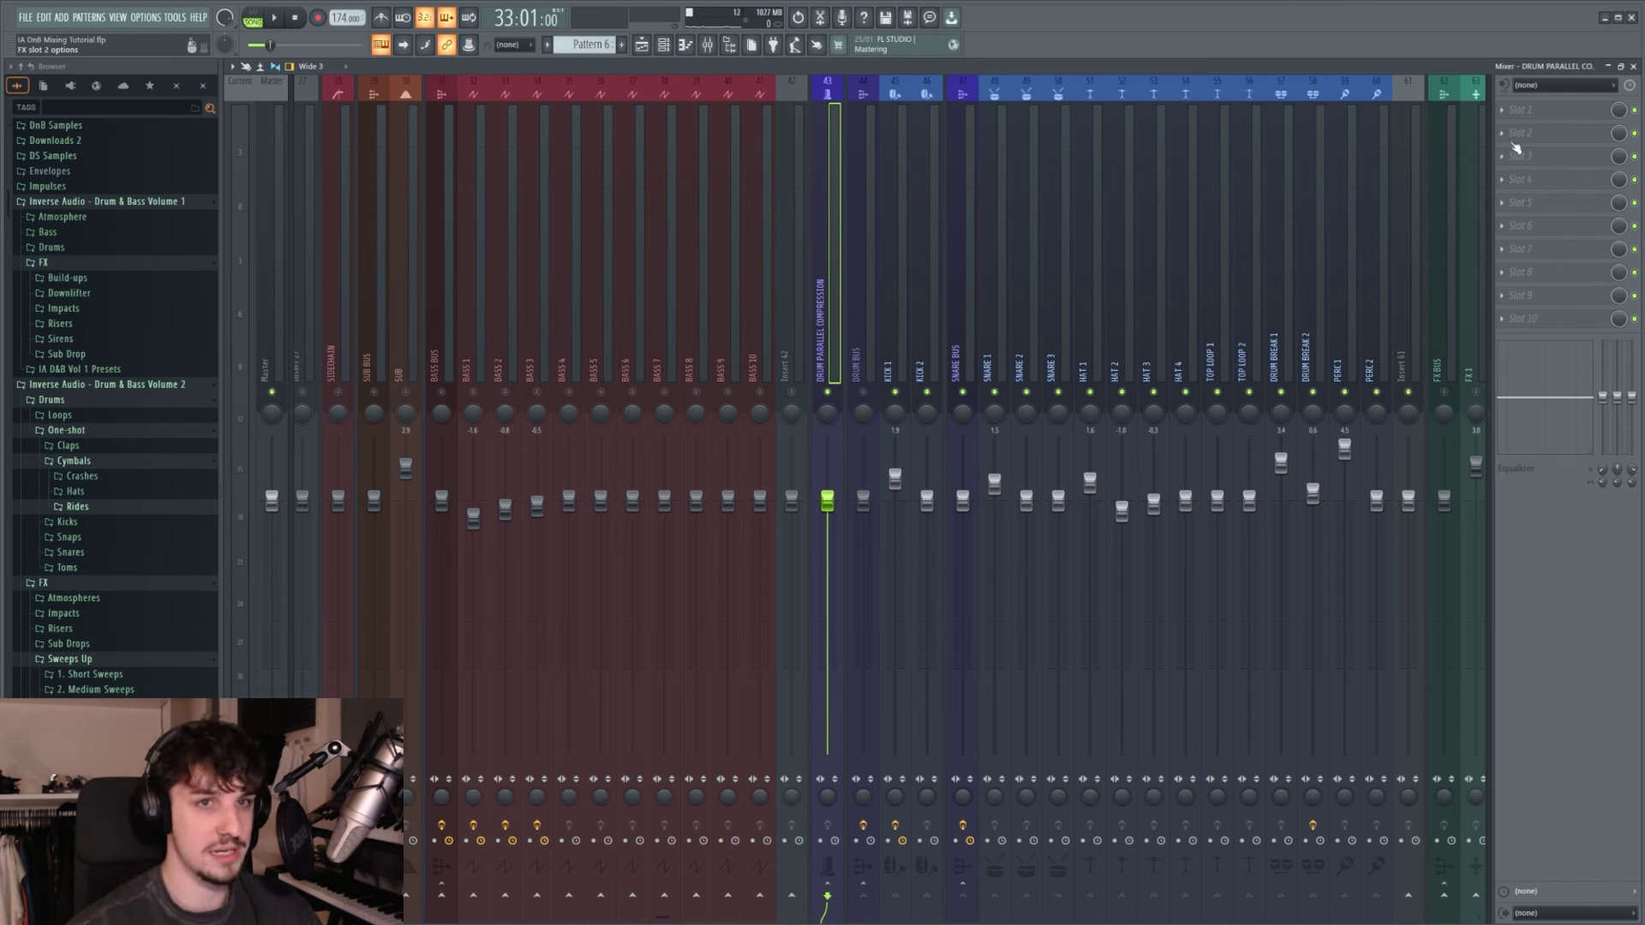
click(1502, 110)
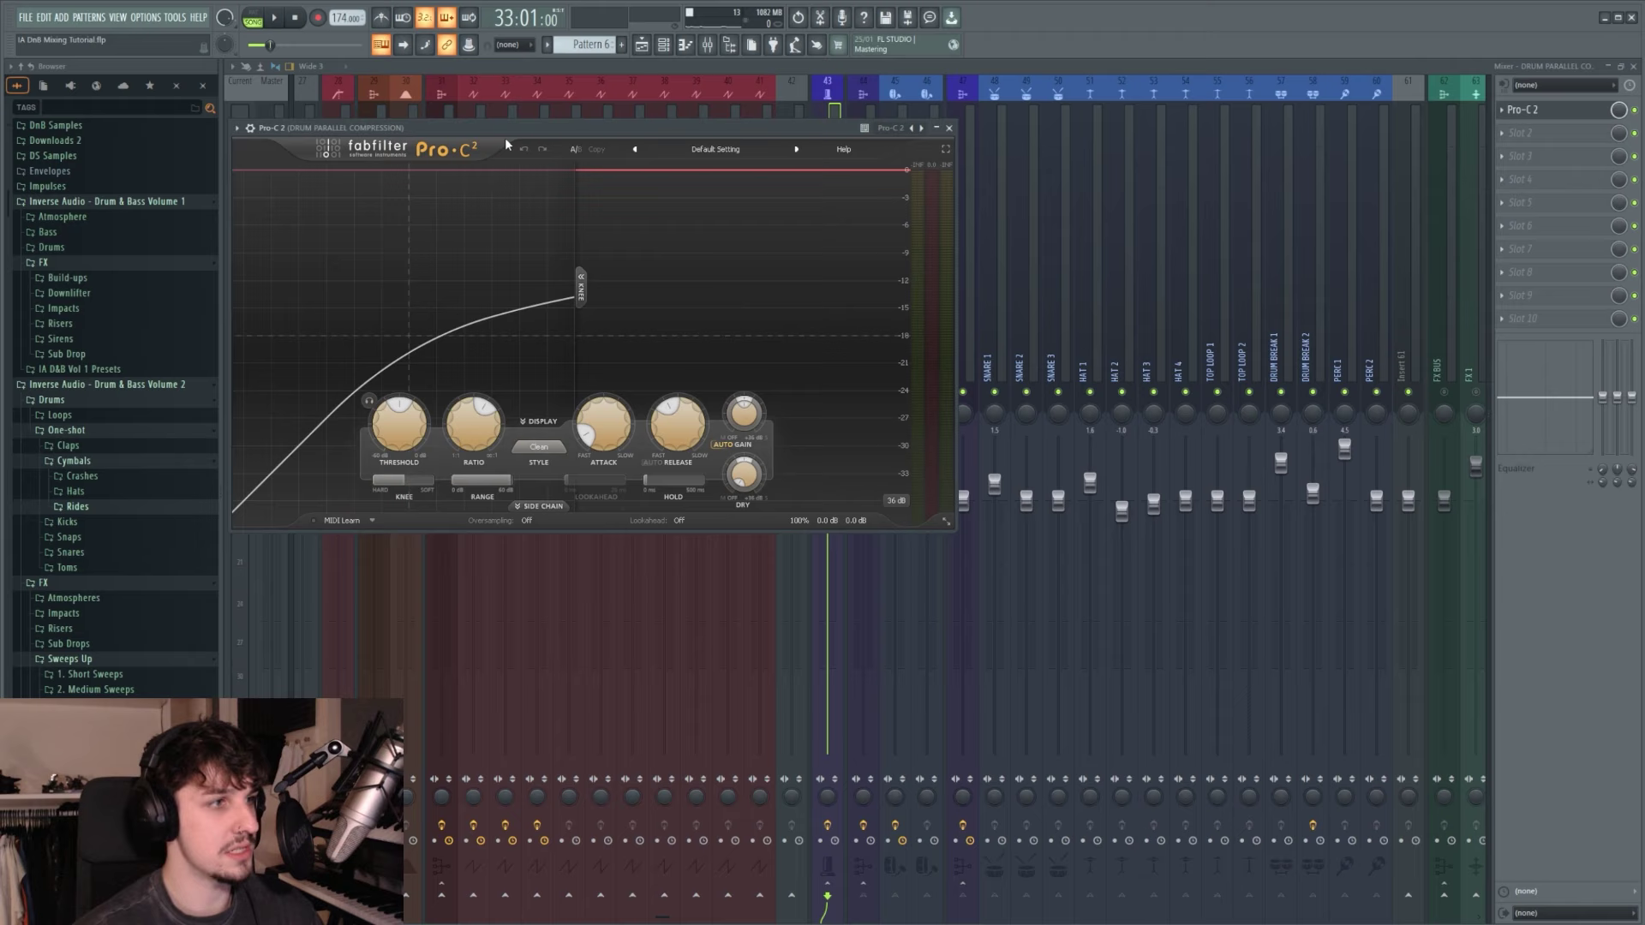
drag(514, 128, 1069, 437)
click(1253, 459)
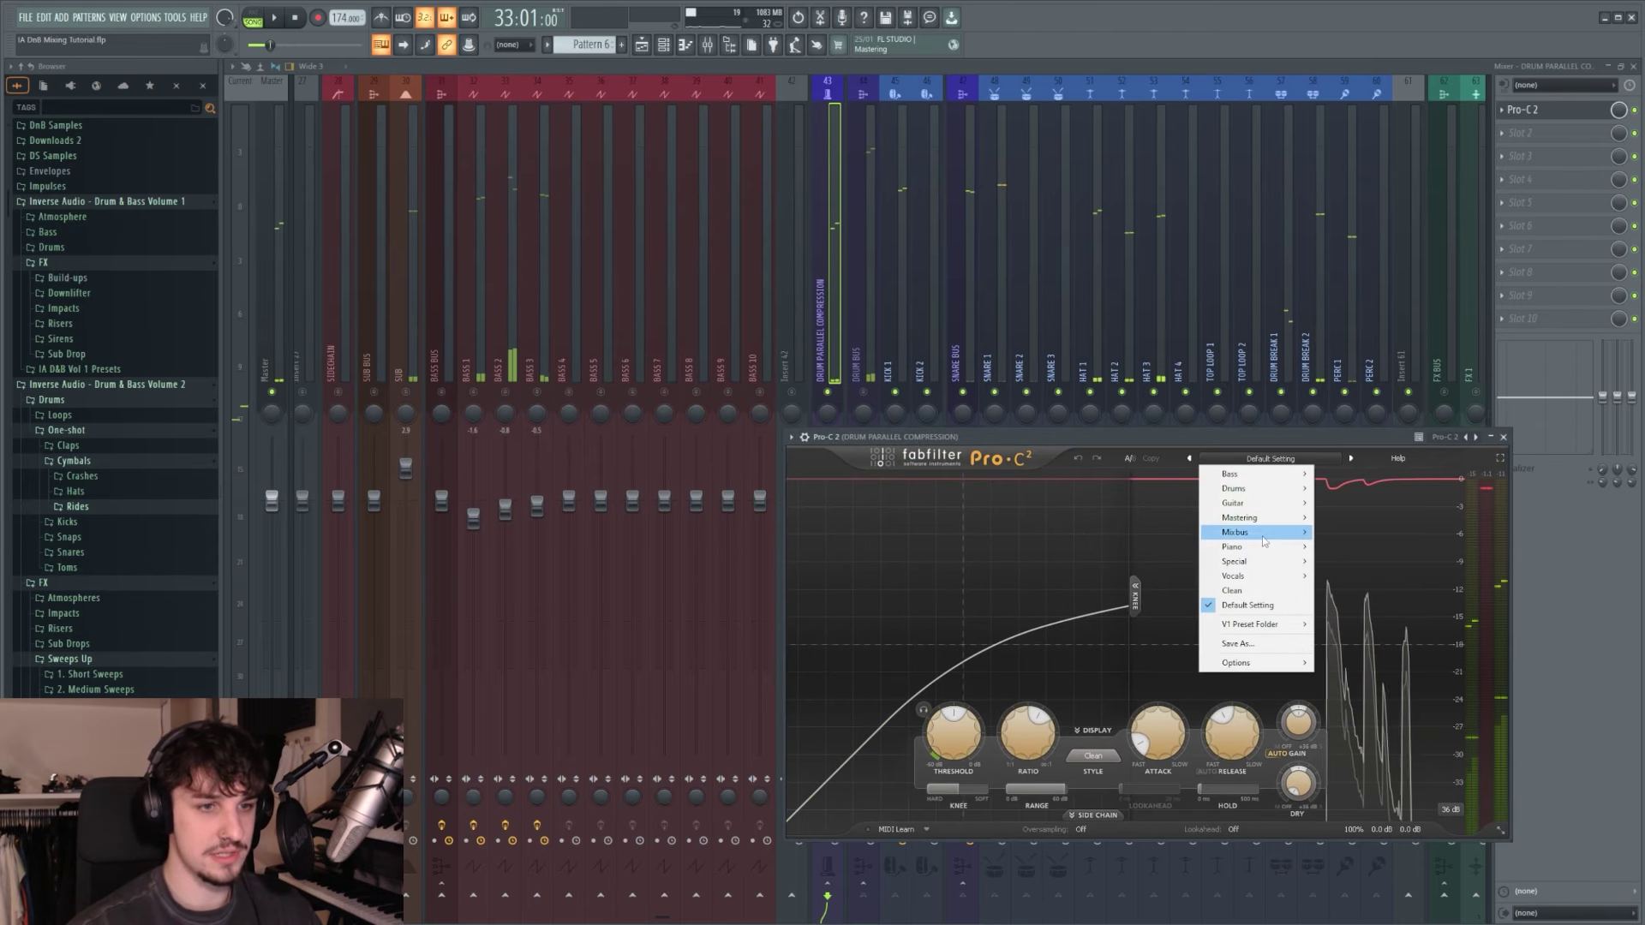
mouse_move(1266, 490)
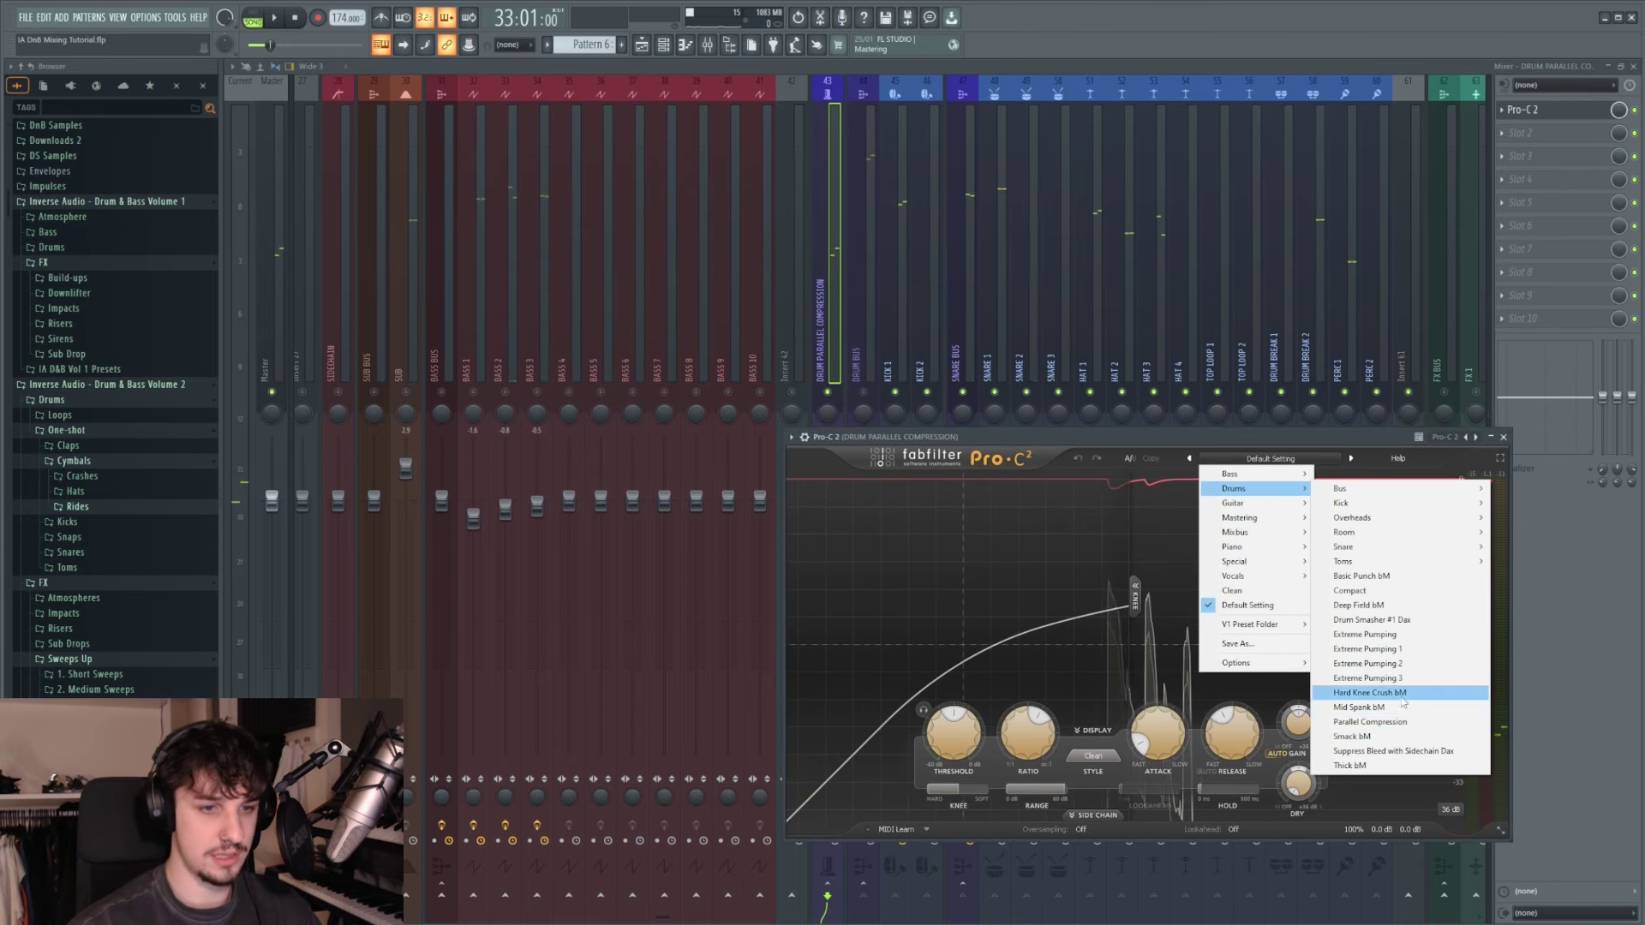
click(1369, 721)
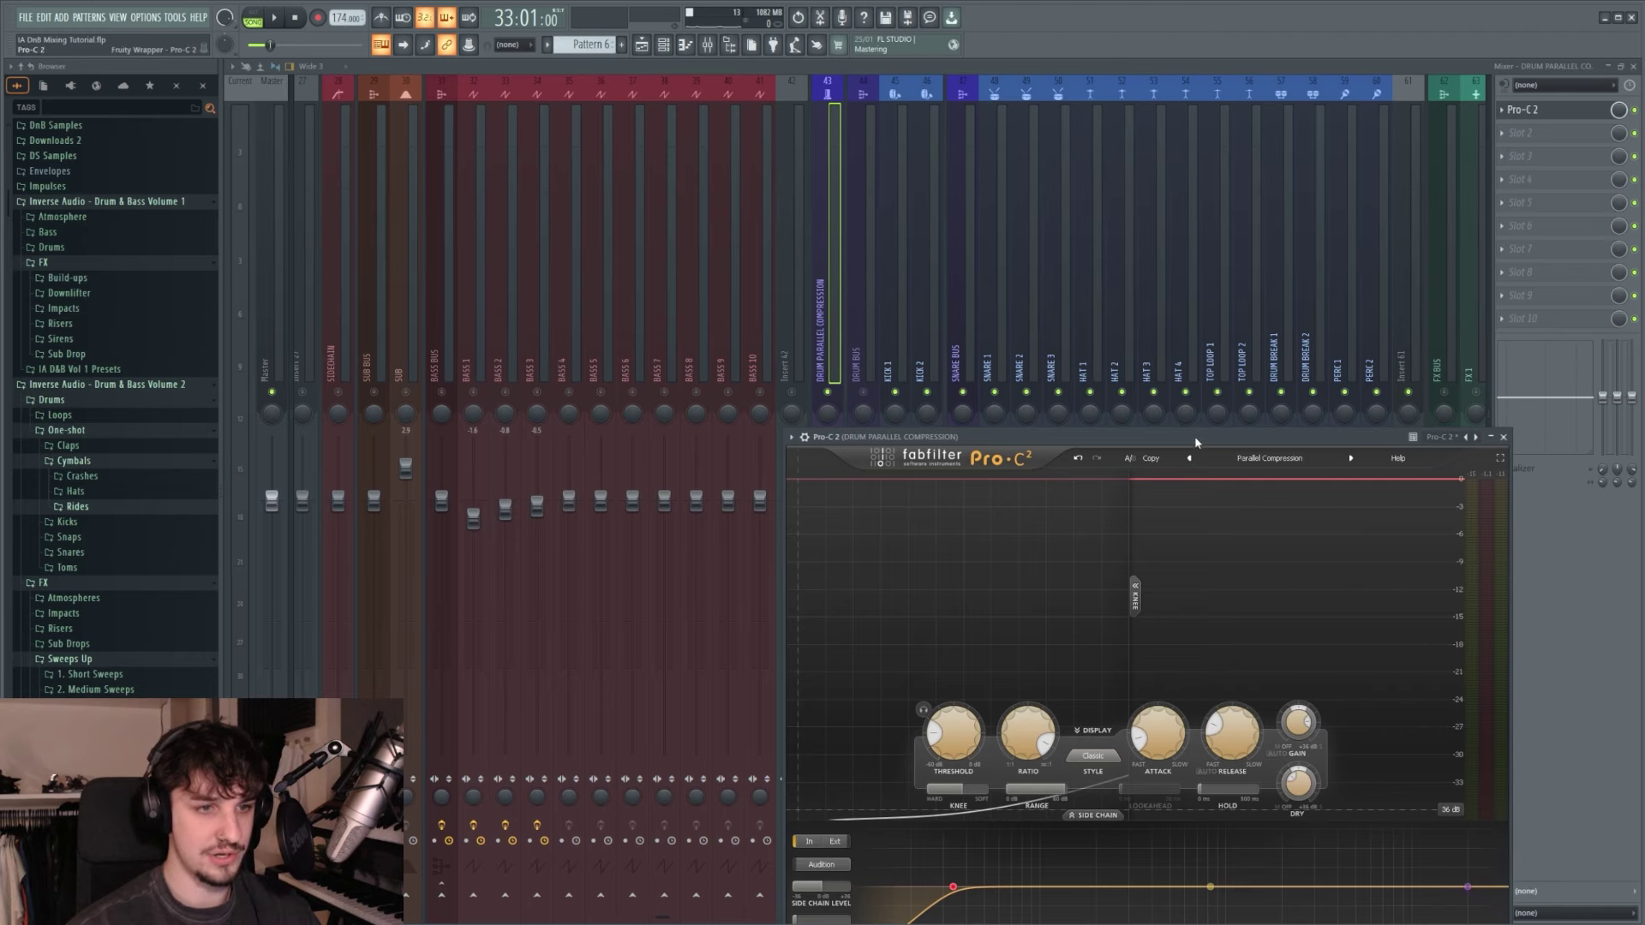
Step: Check Pro-C 2's dry gain setting and listen to the drums through the compressor
drag(1195, 435, 653, 150)
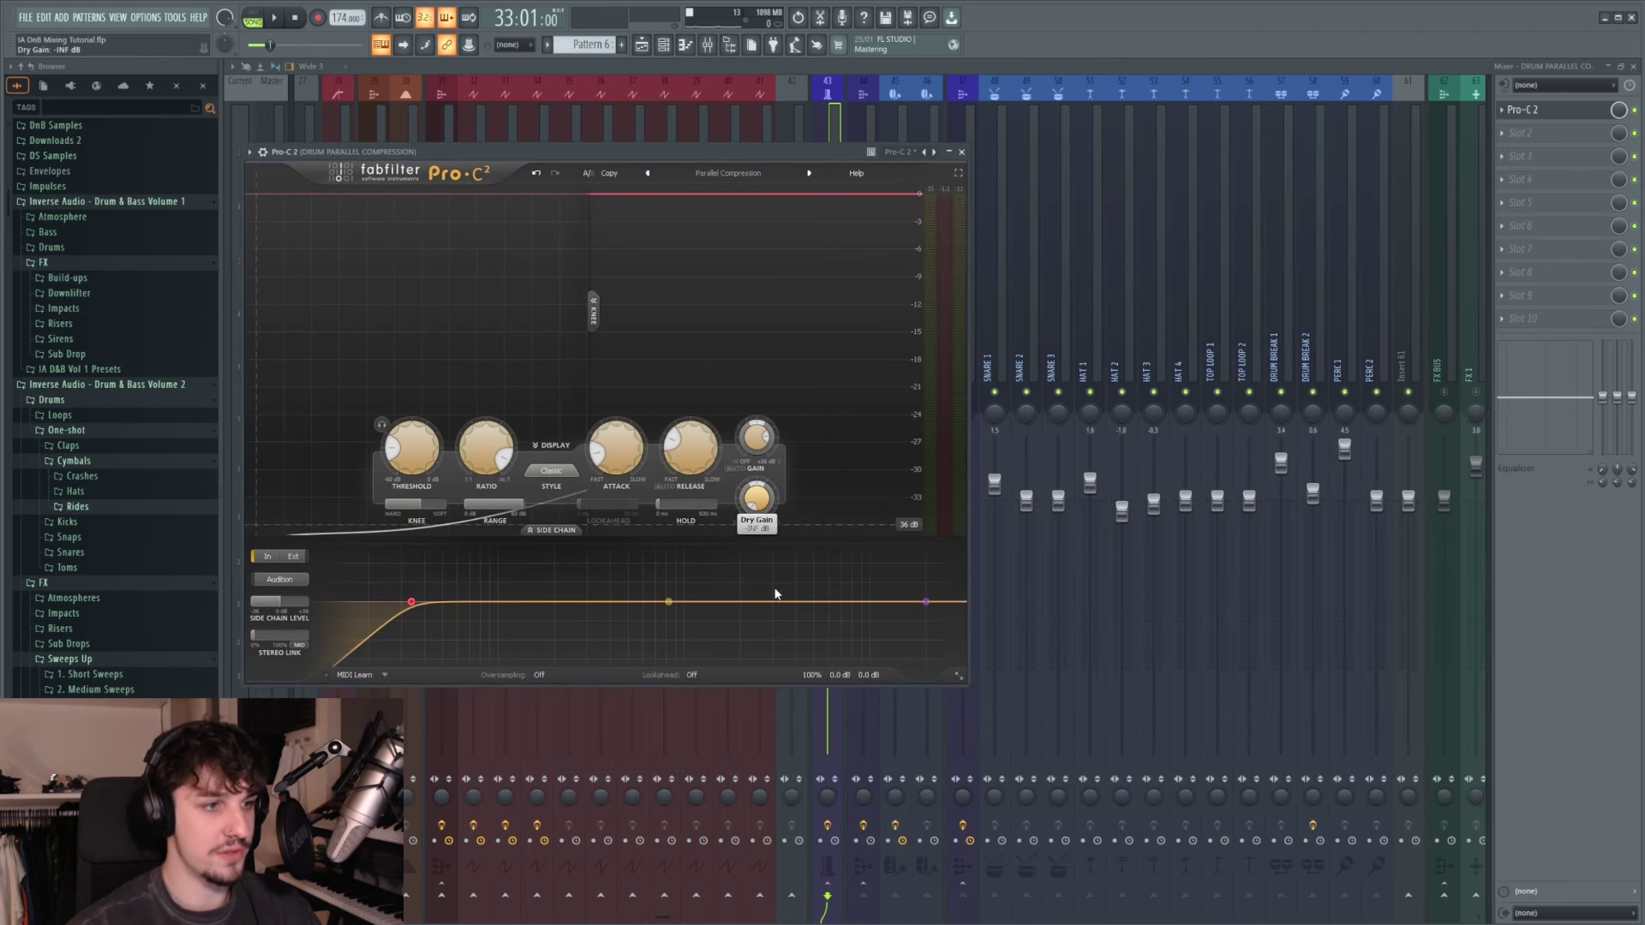
drag(715, 154, 1187, 229)
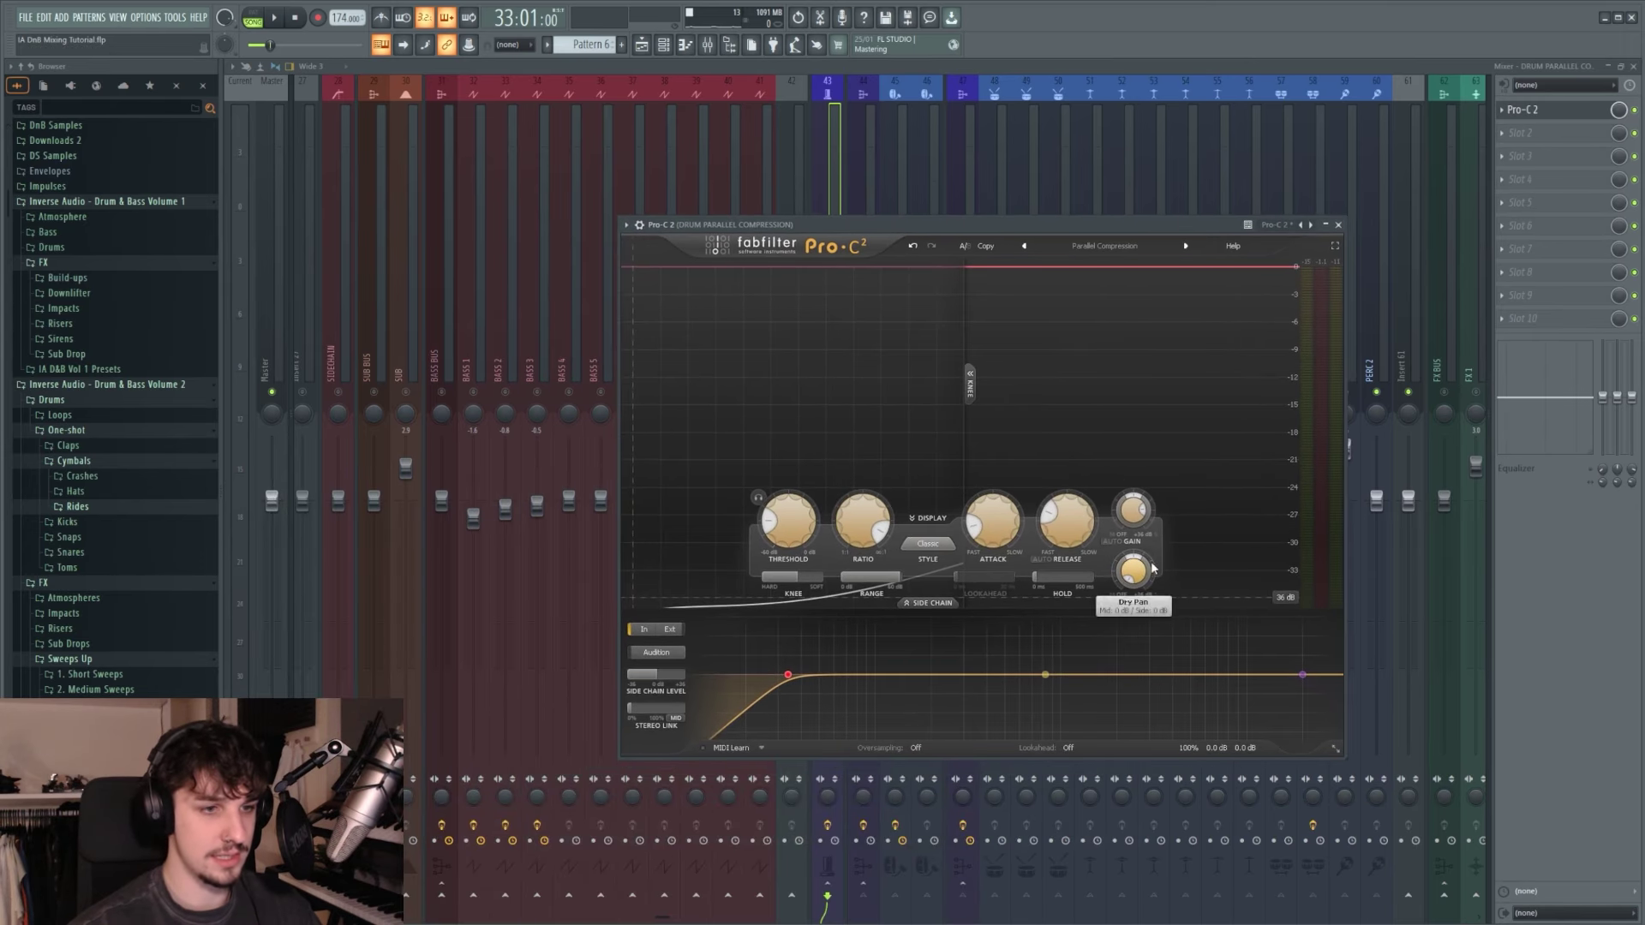
key(space)
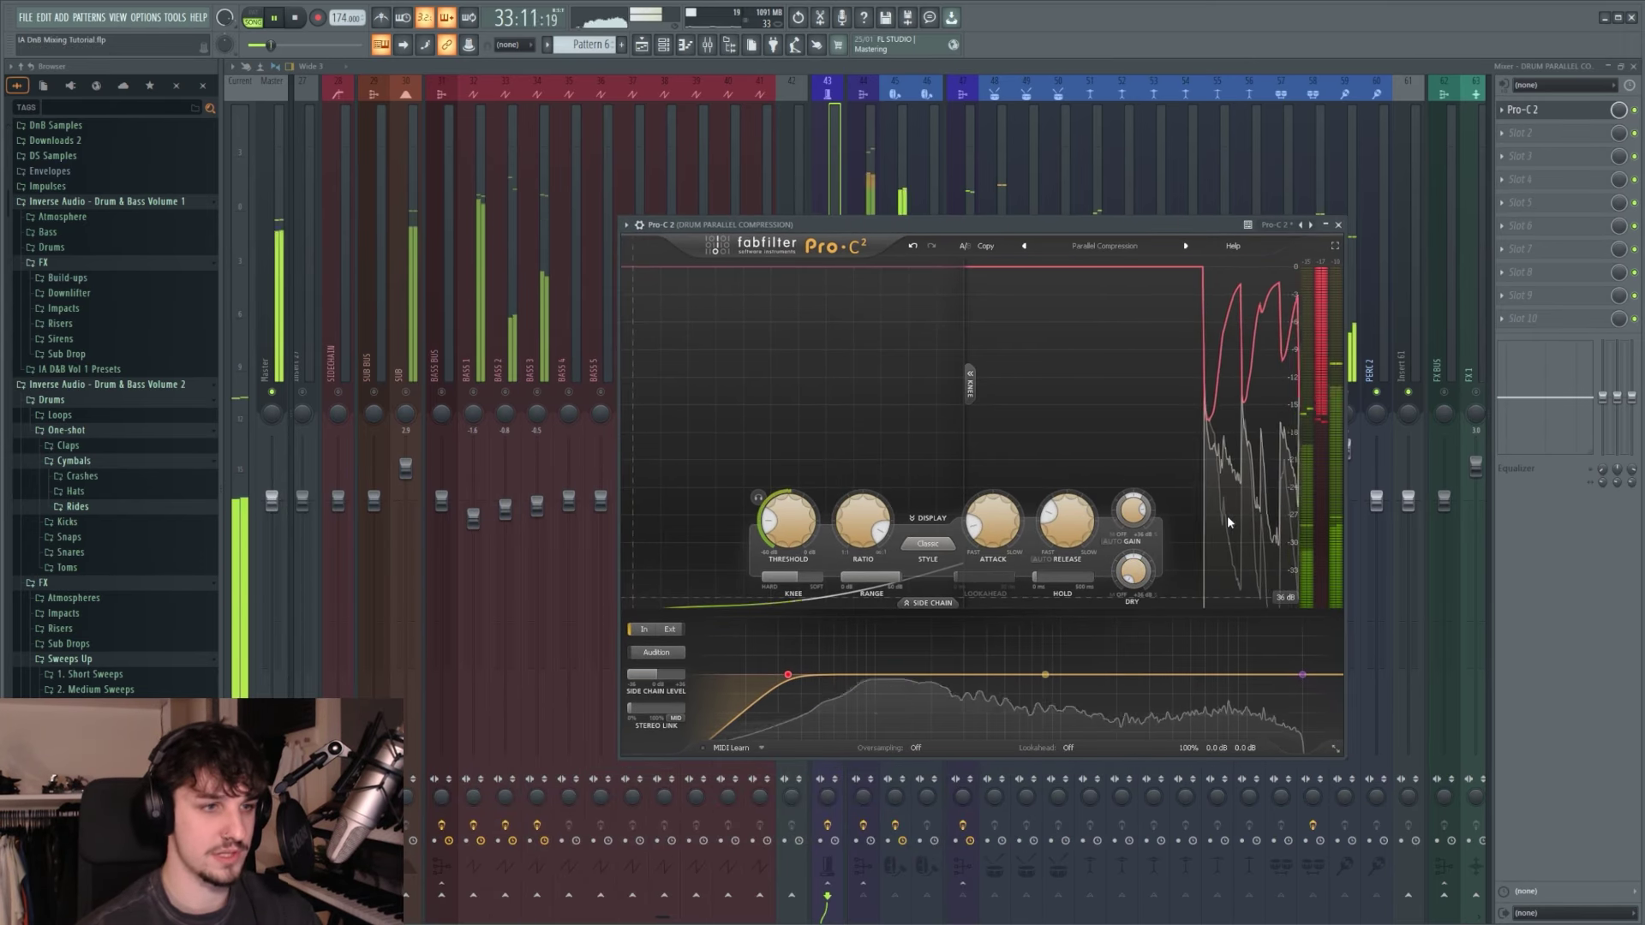
key(space)
click(1540, 112)
Step: Insert Decapitator in the second slot of DRUM PARALLEL COMPRESSION and play the drums through it
click(1520, 133)
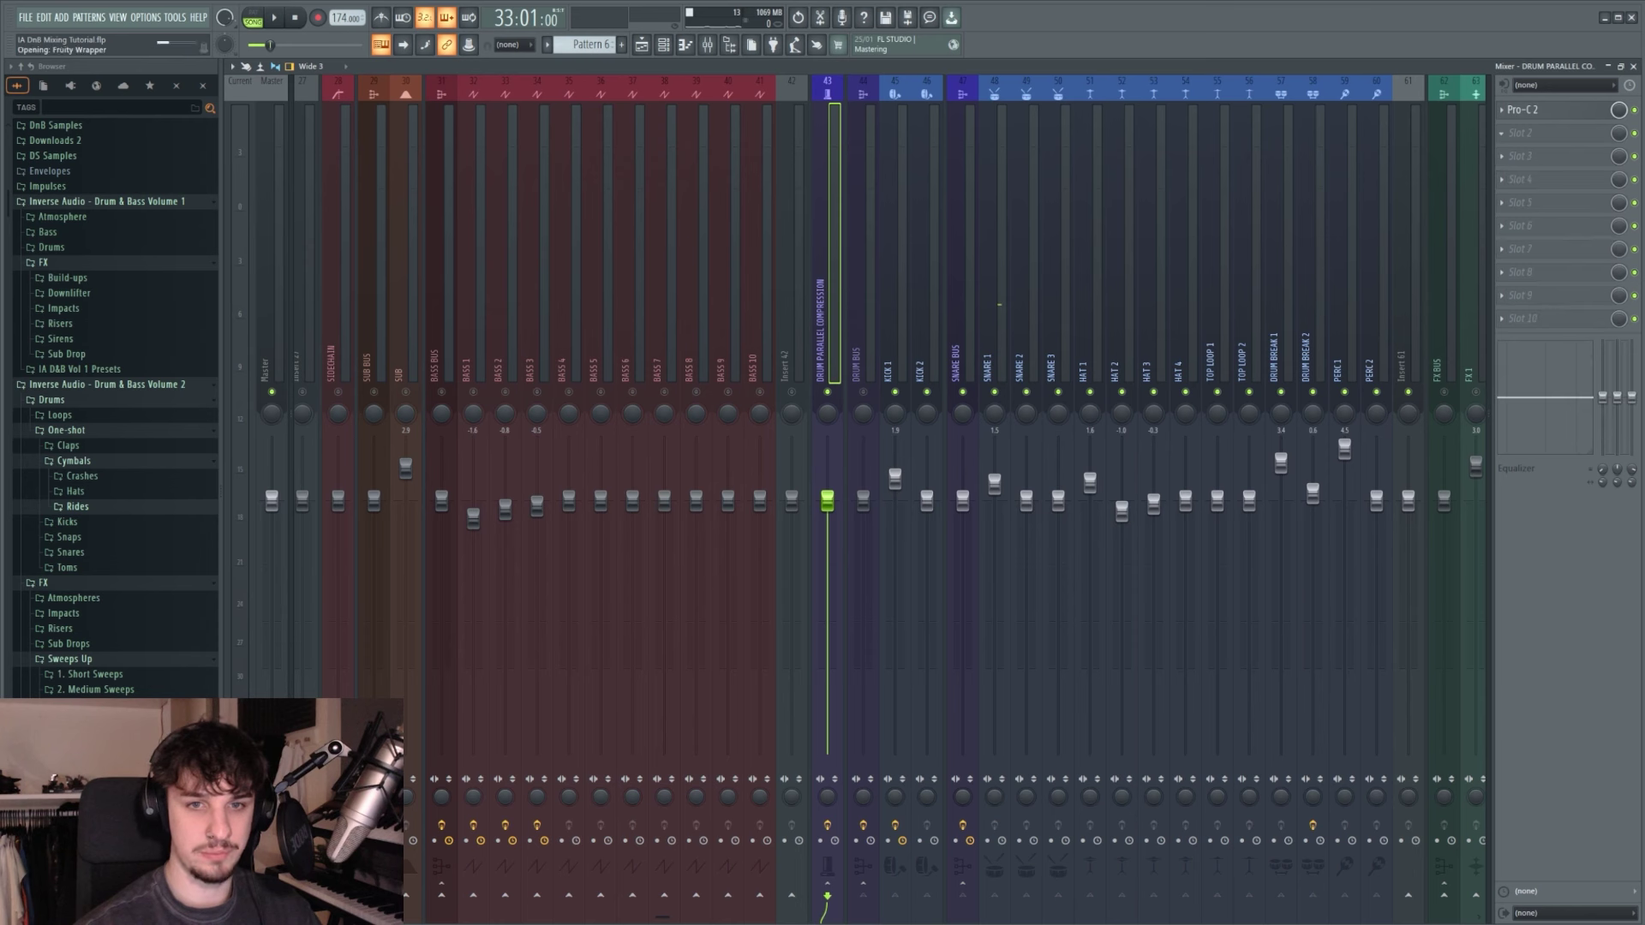
key(space)
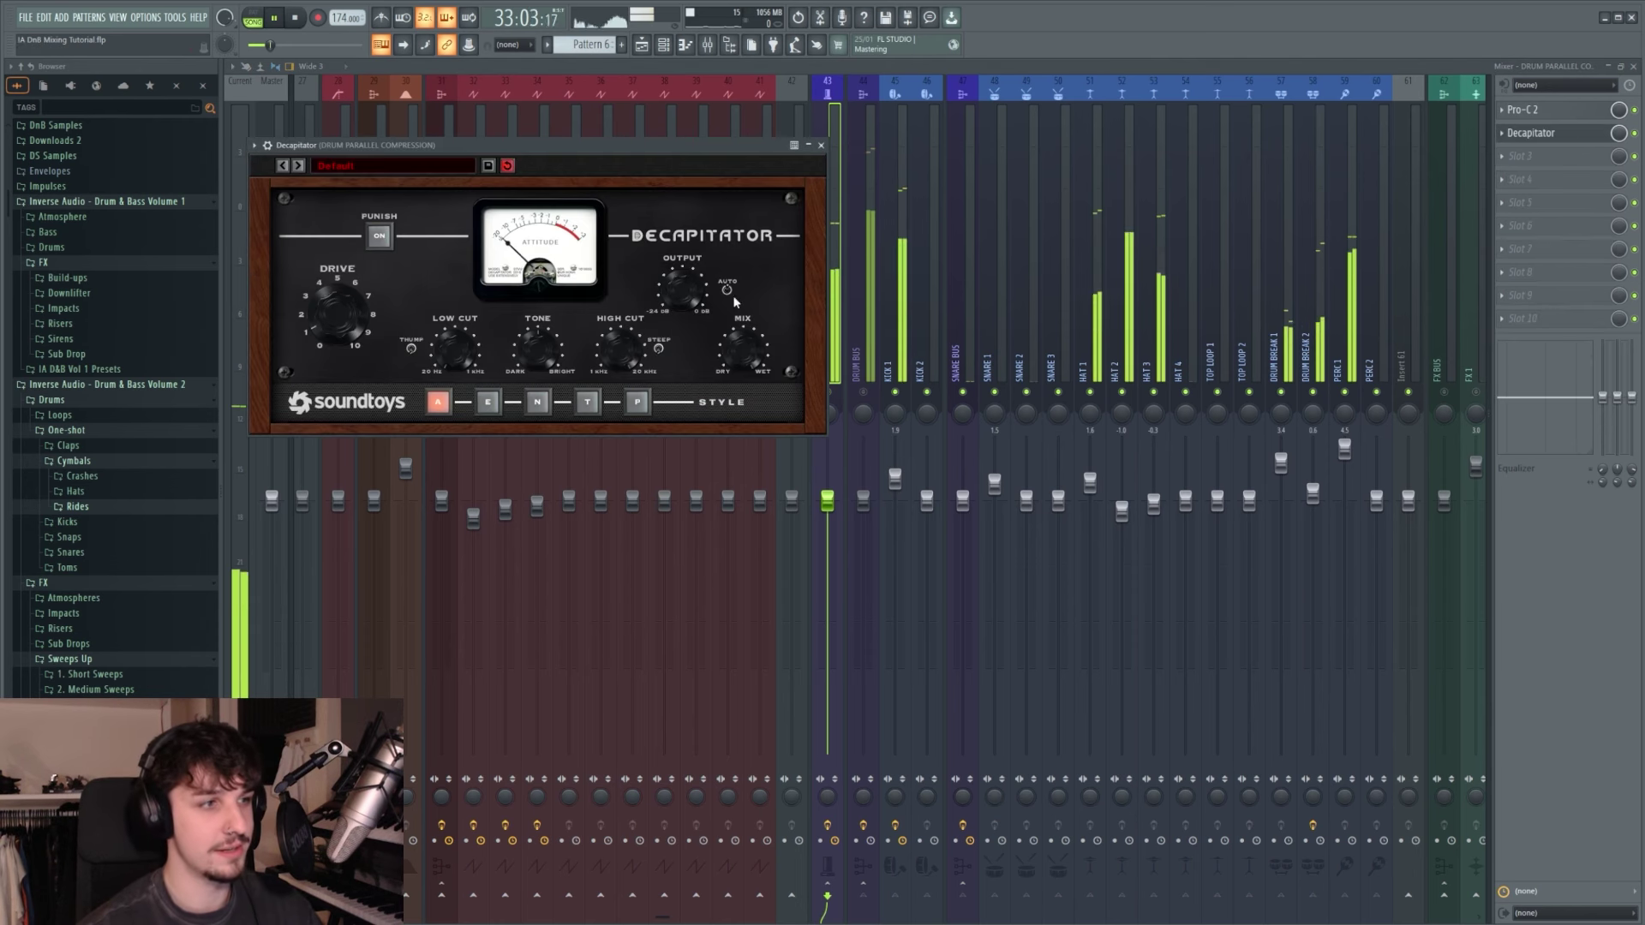
click(1531, 133)
Step: Insert StandardCLIP in the third slot of DRUM PARALLEL COMPRESSION, setting its clip level to -17.20 dB and output gain to 2.00 dB
click(1521, 156)
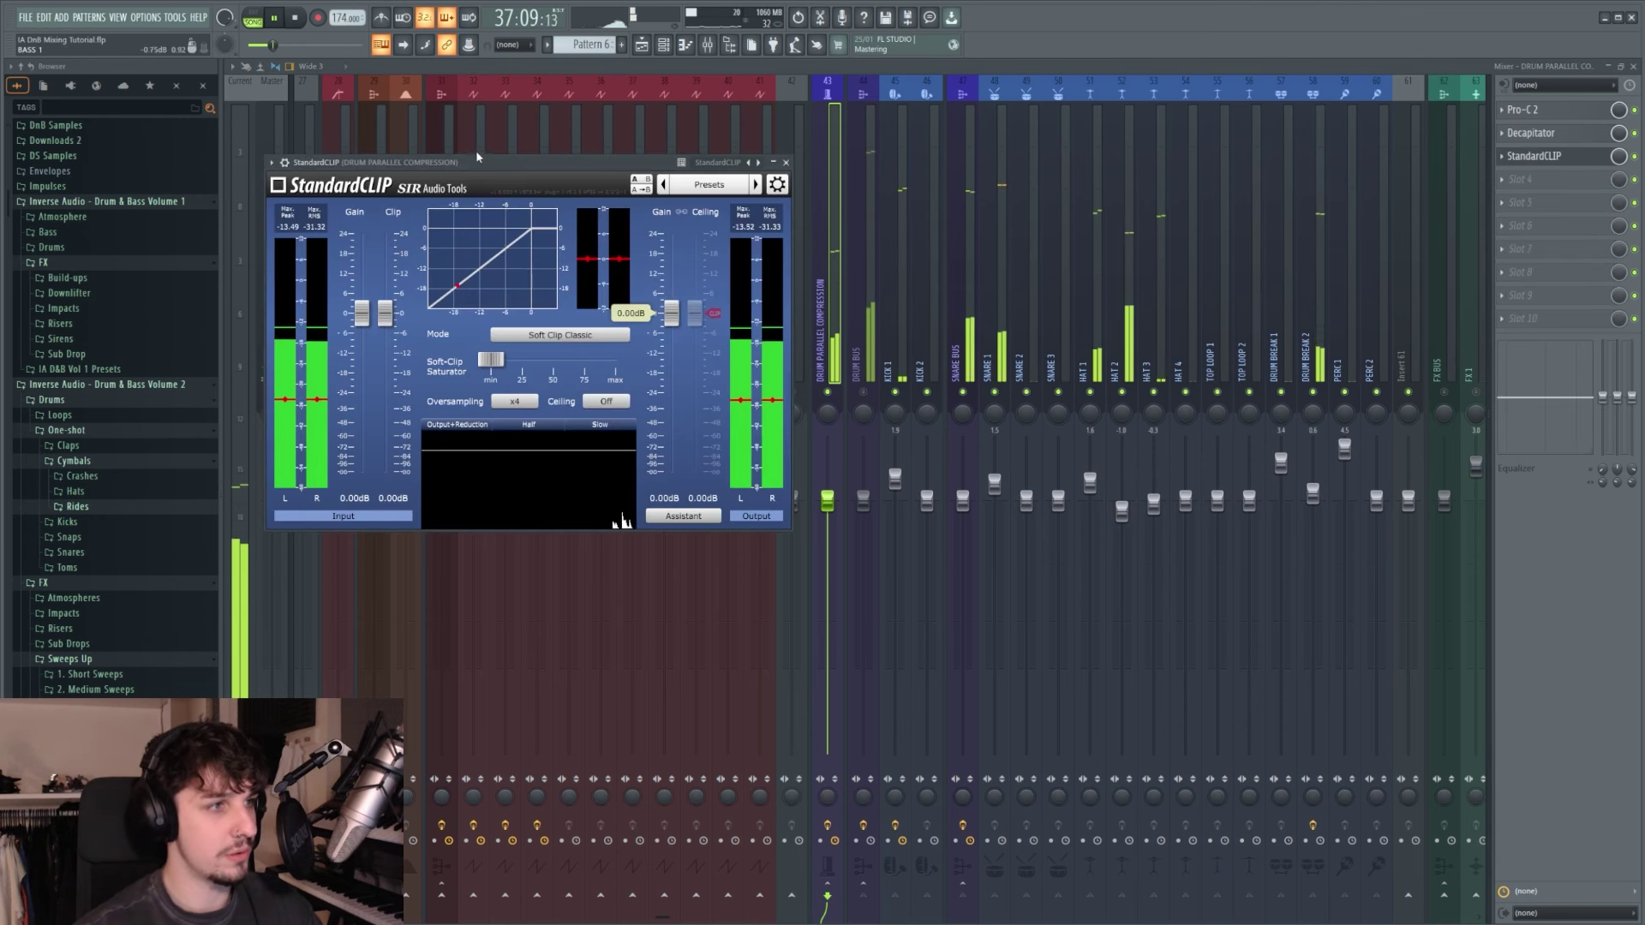
drag(497, 162, 877, 194)
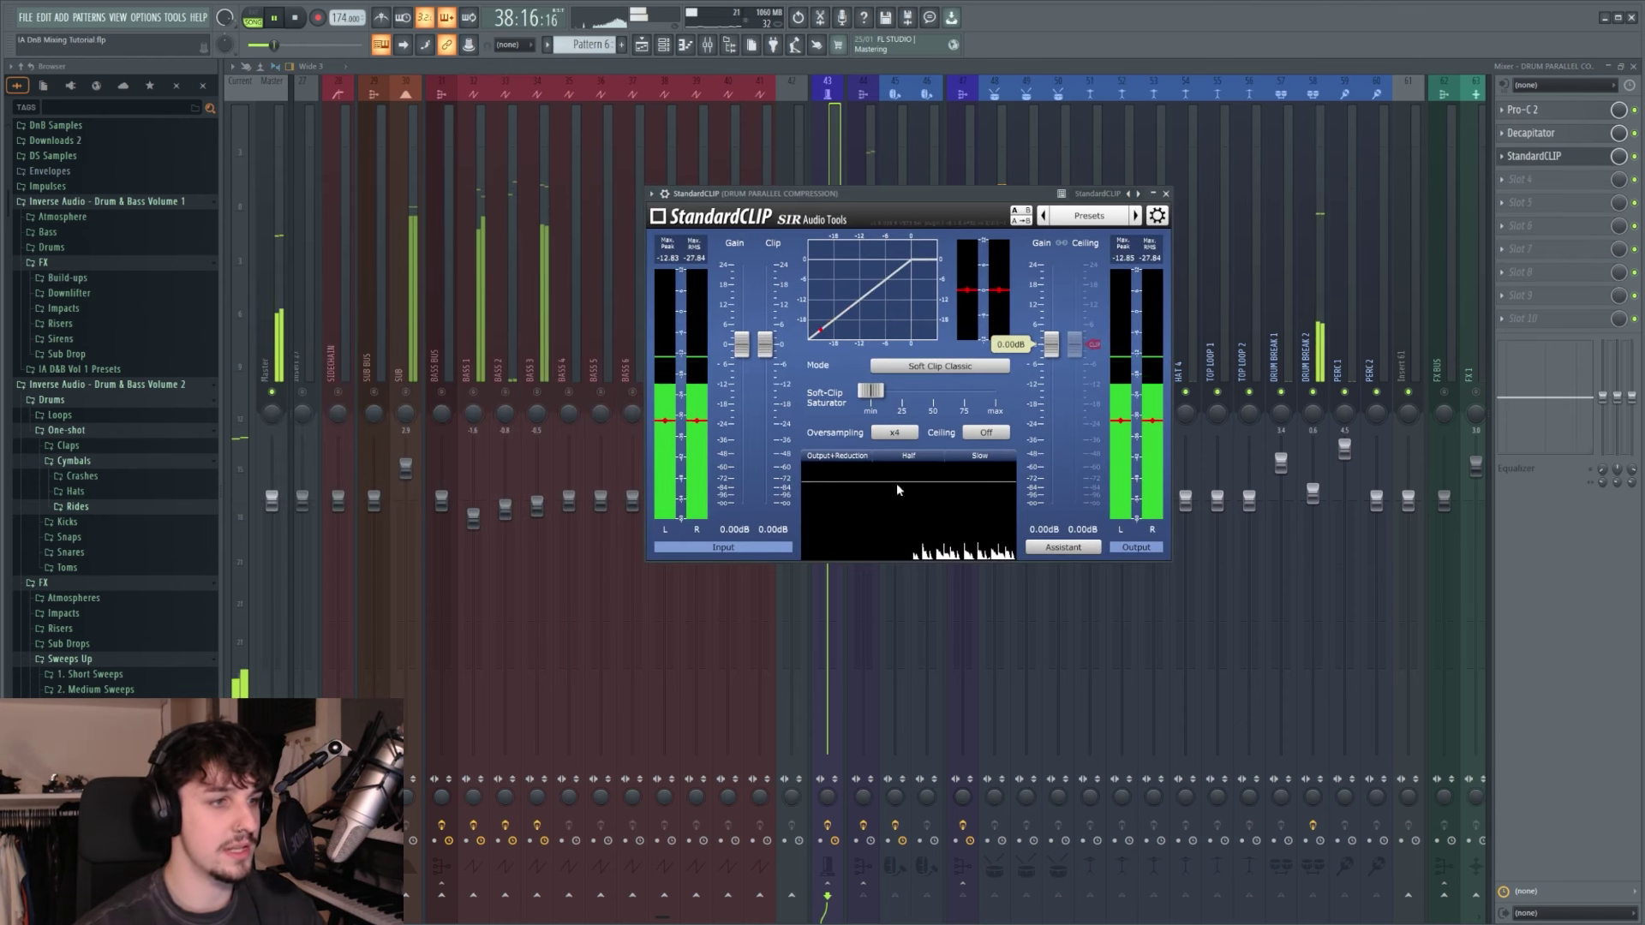
drag(767, 344, 798, 410)
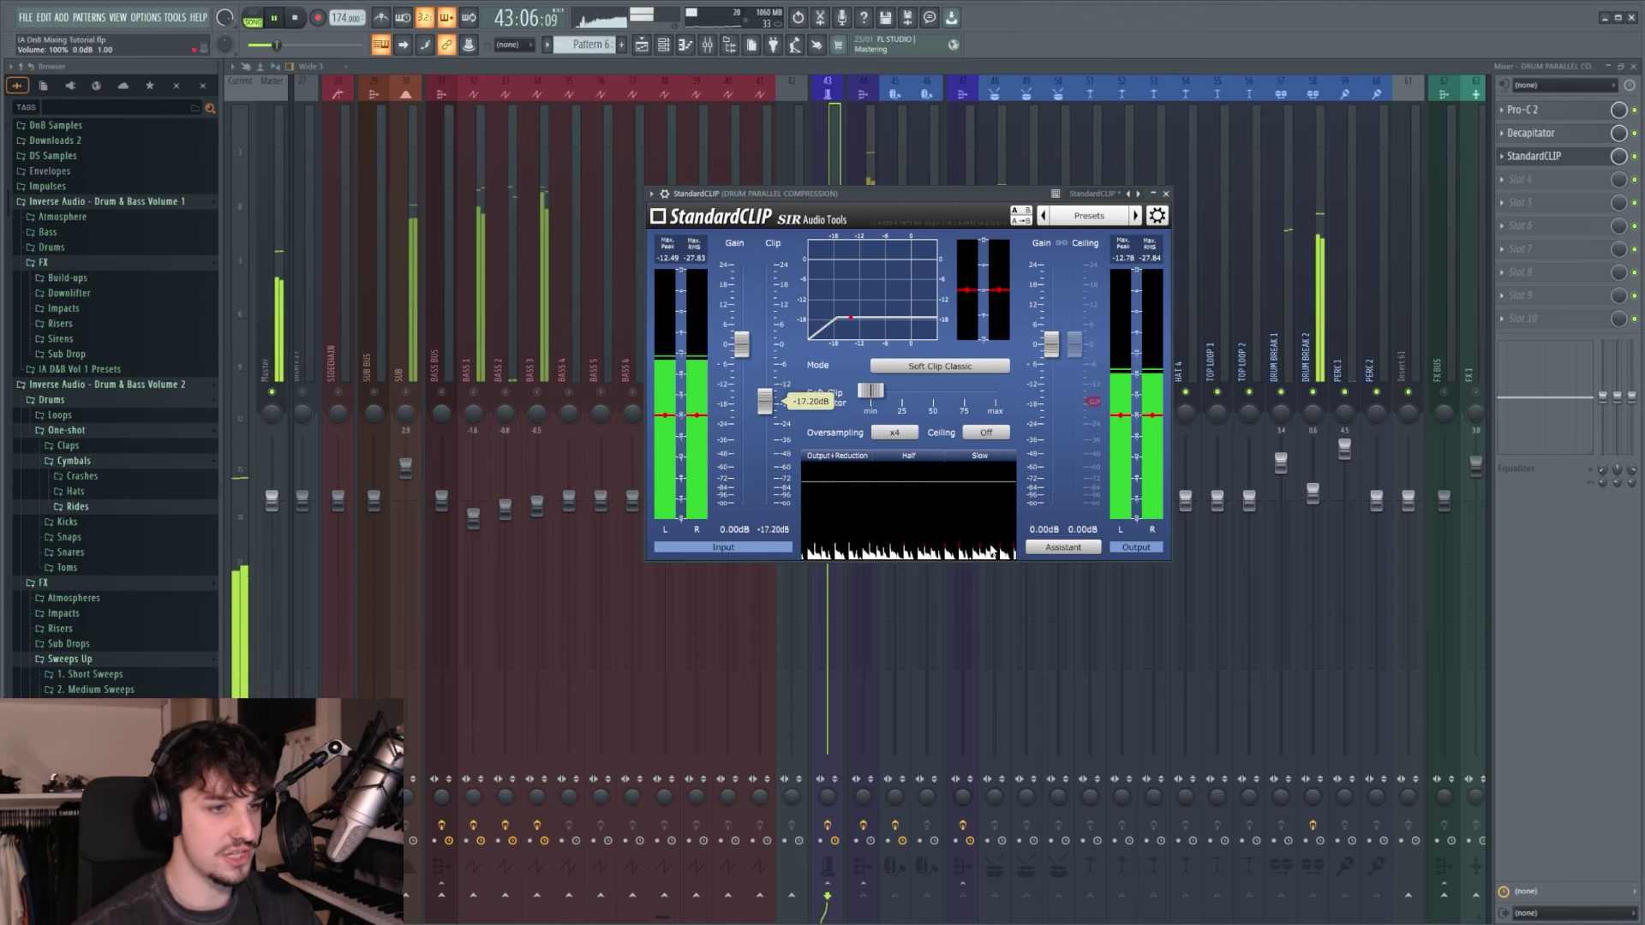
drag(1046, 356, 1045, 348)
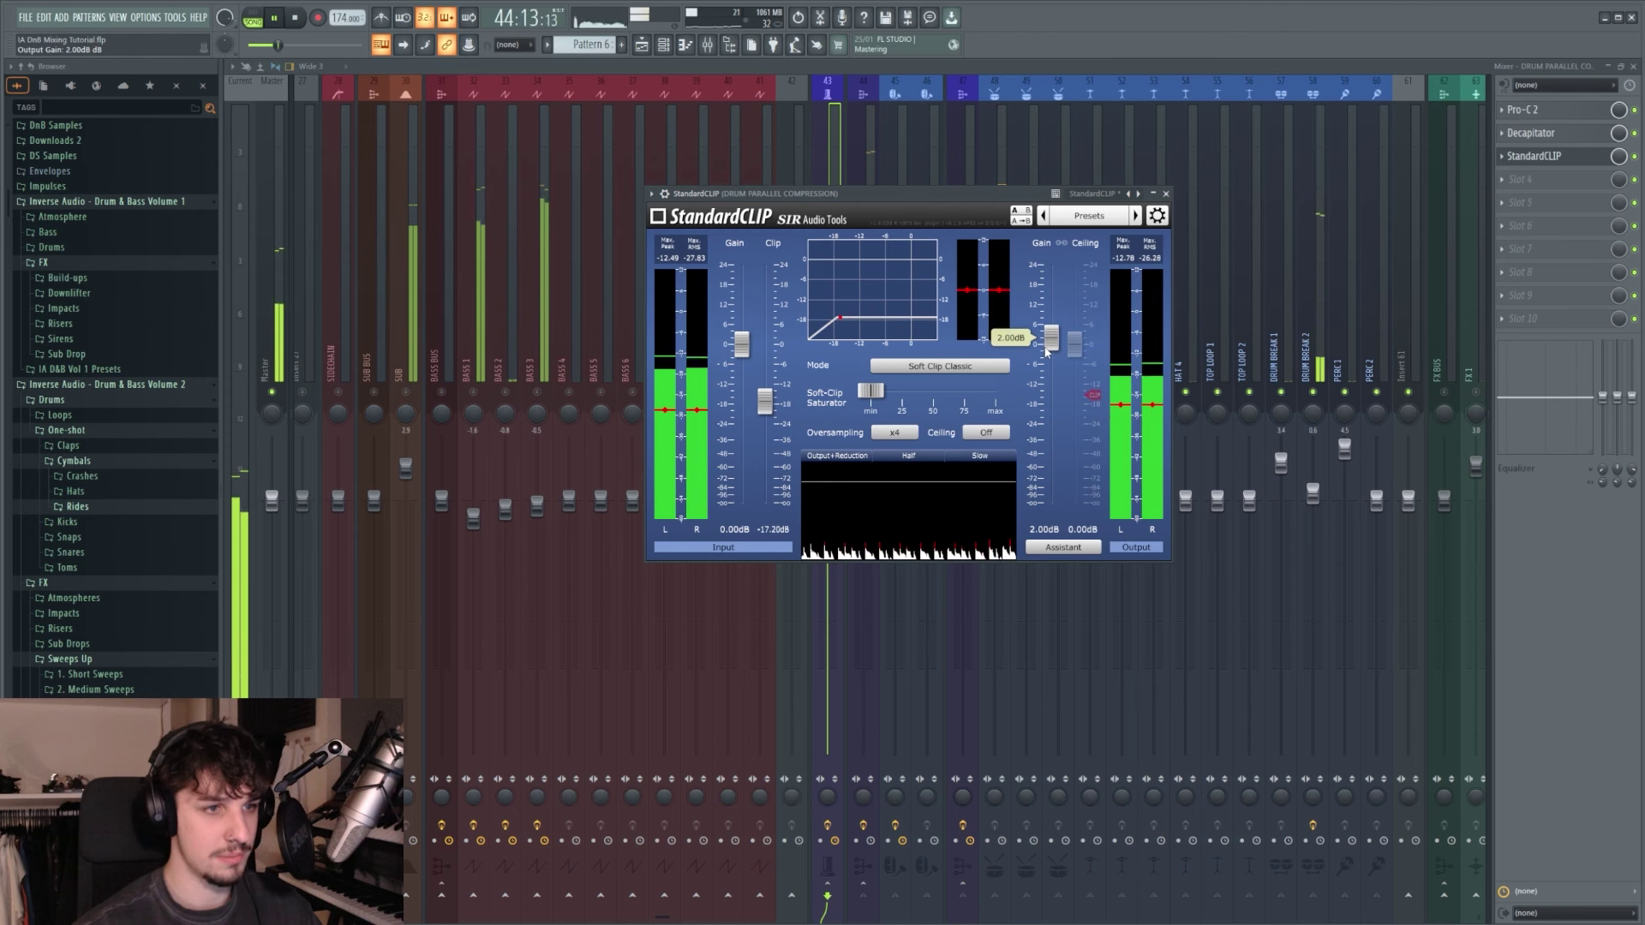
Step: Close StandardCLIP on DRUM PARALLEL COMPRESSION and stop playback
click(1167, 195)
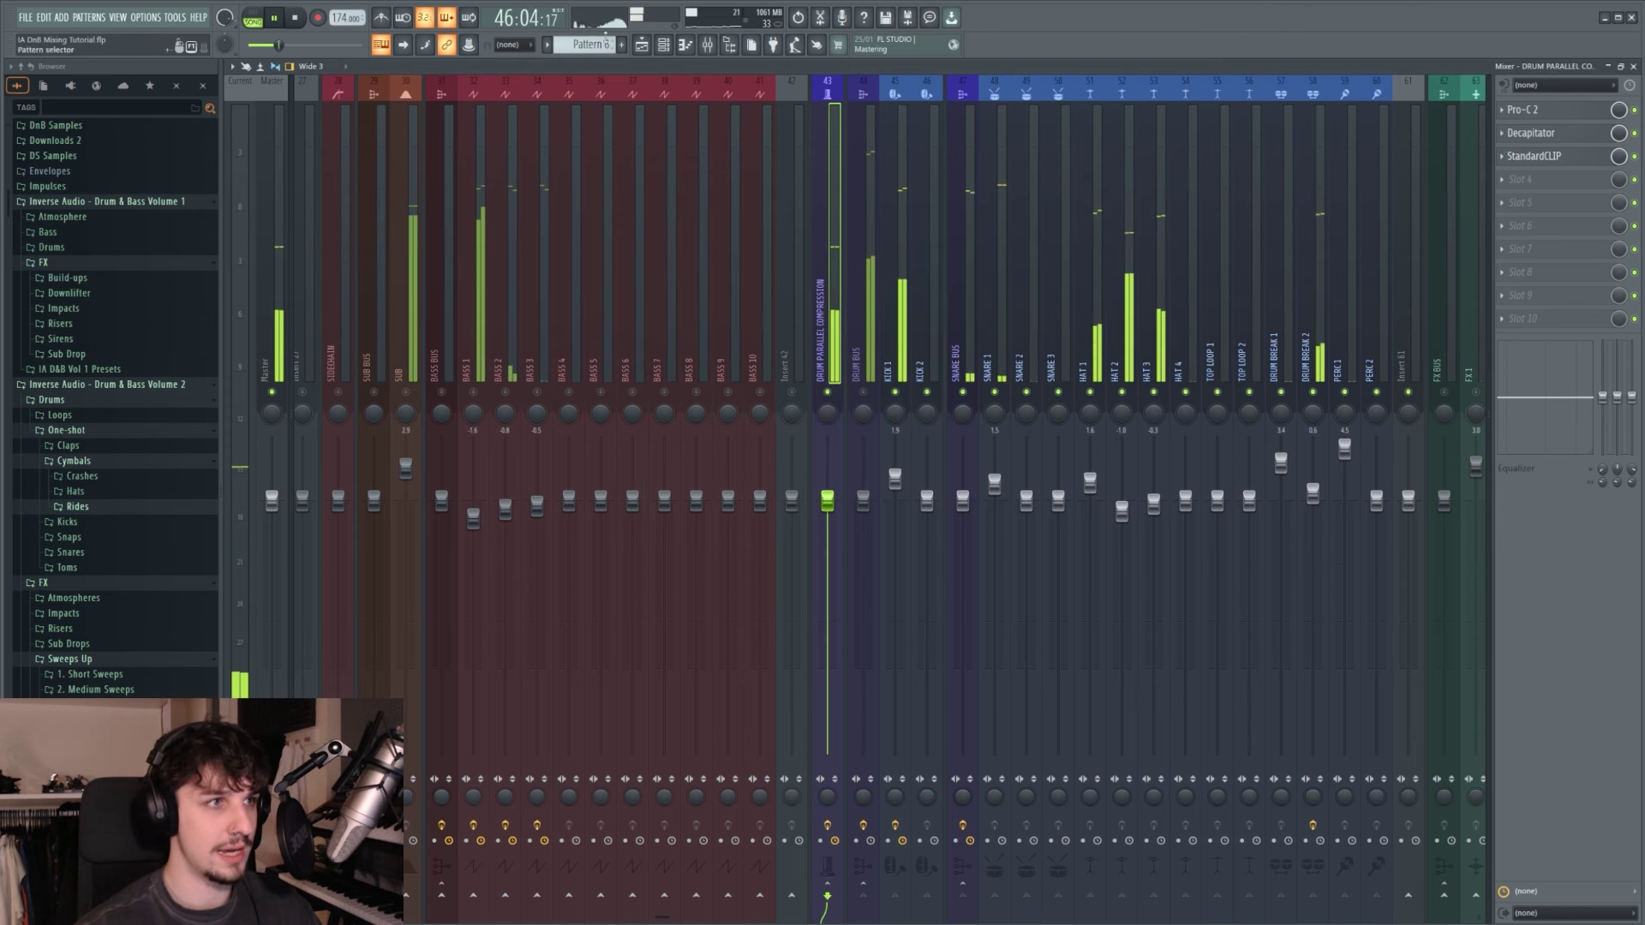
key(space)
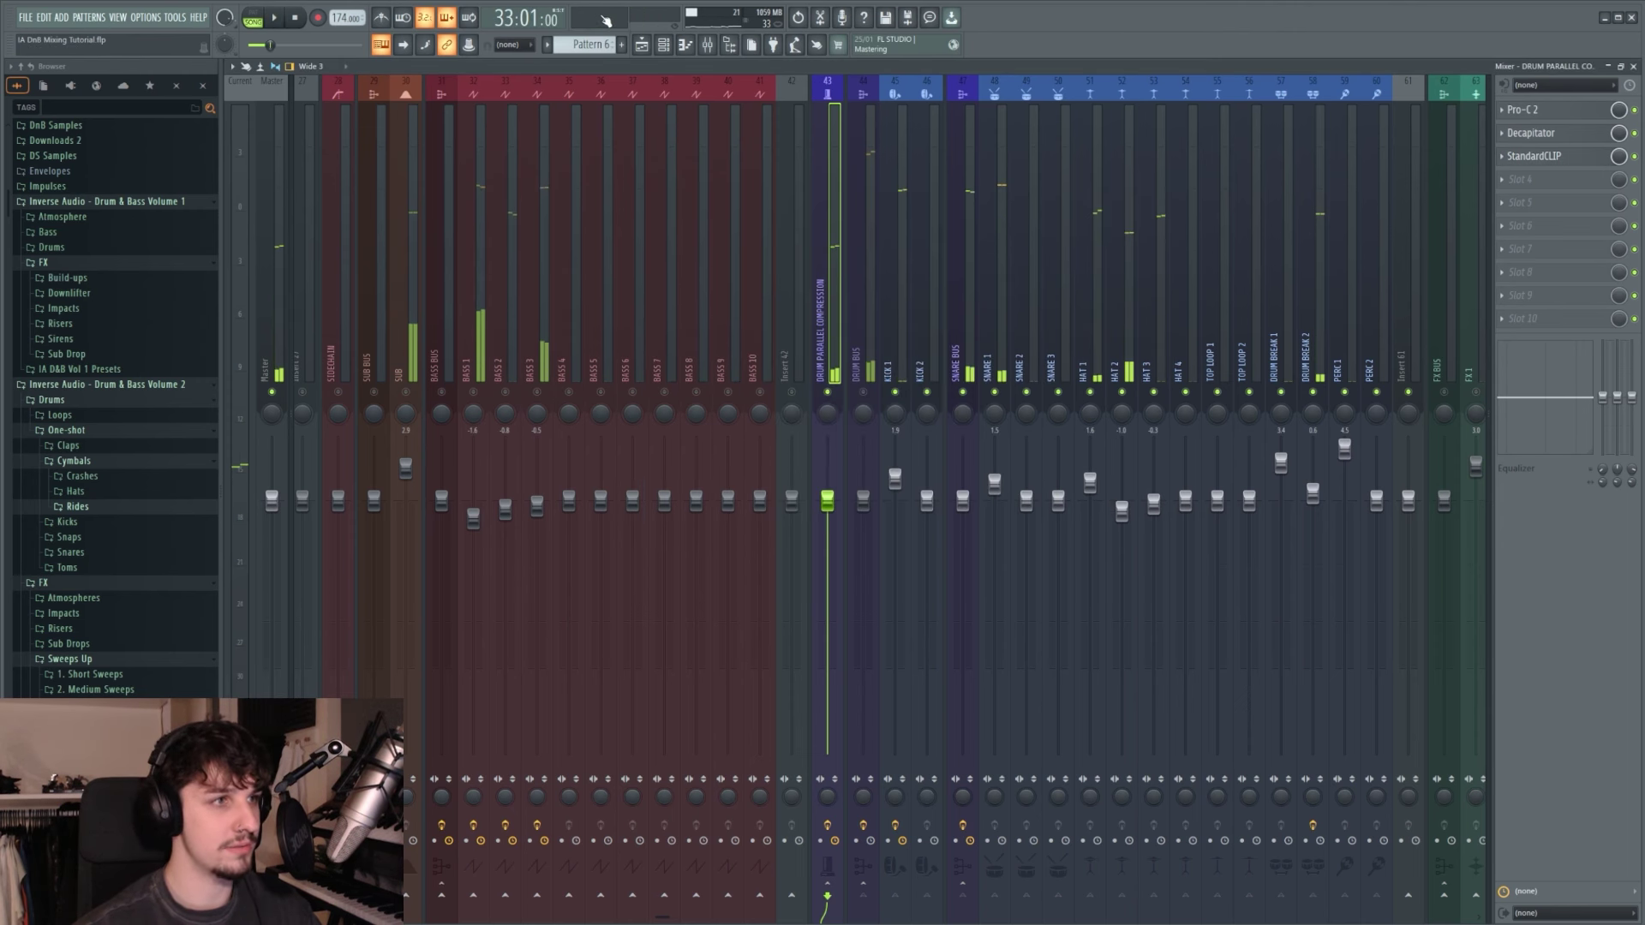
click(1541, 180)
click(1545, 274)
key(space)
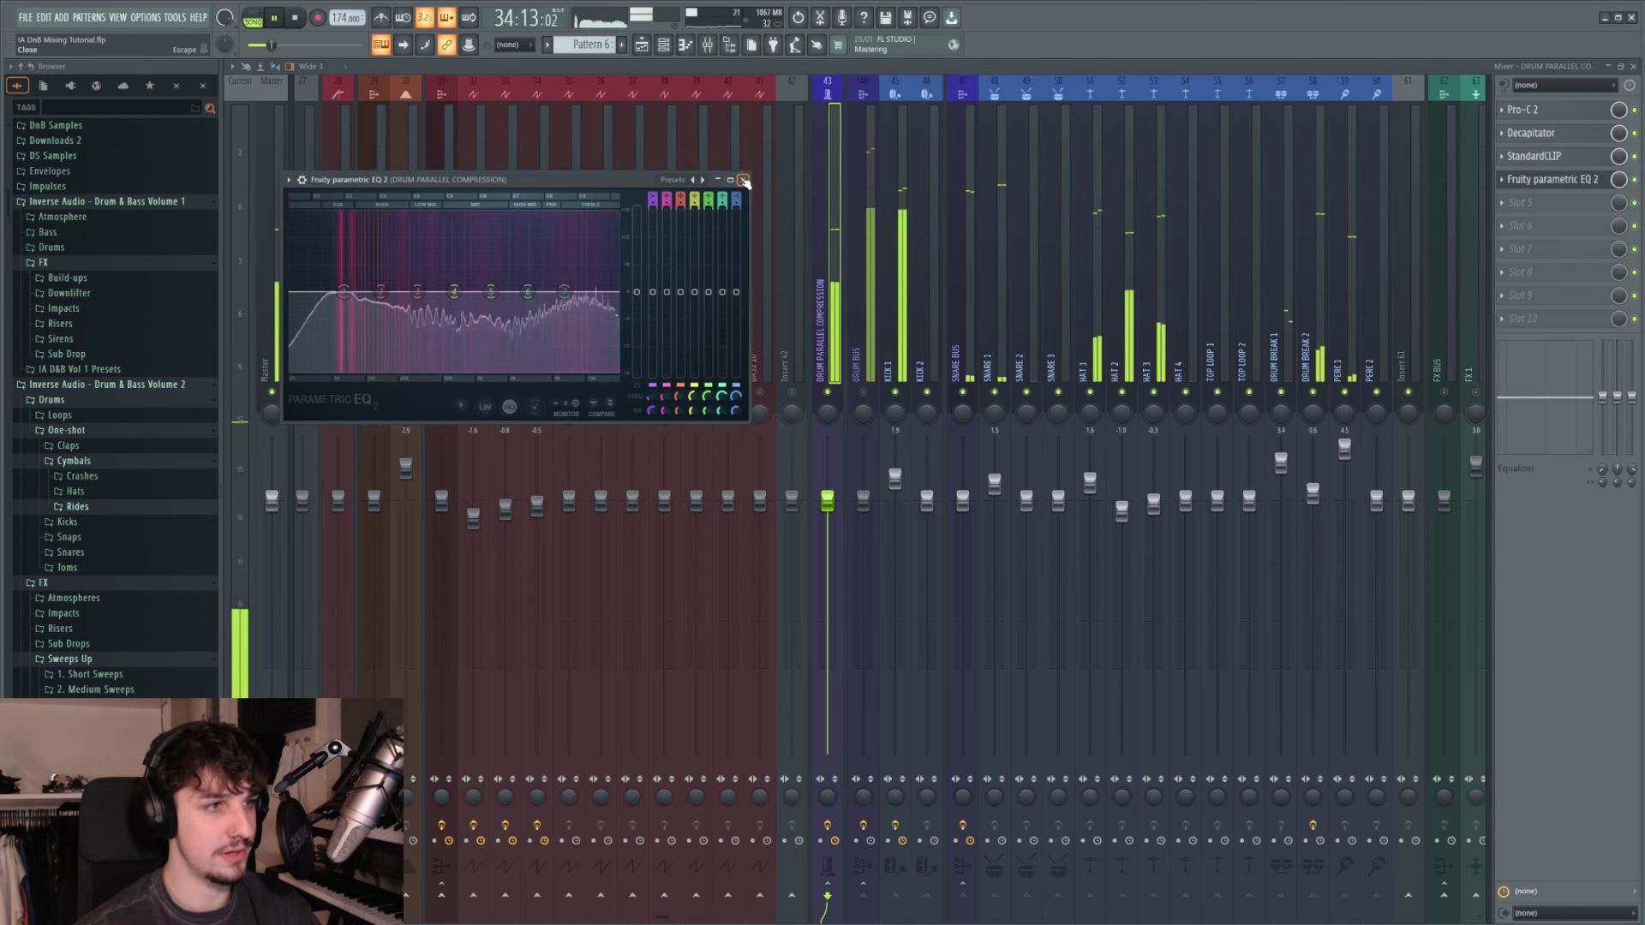
click(1546, 179)
click(1503, 194)
click(1518, 207)
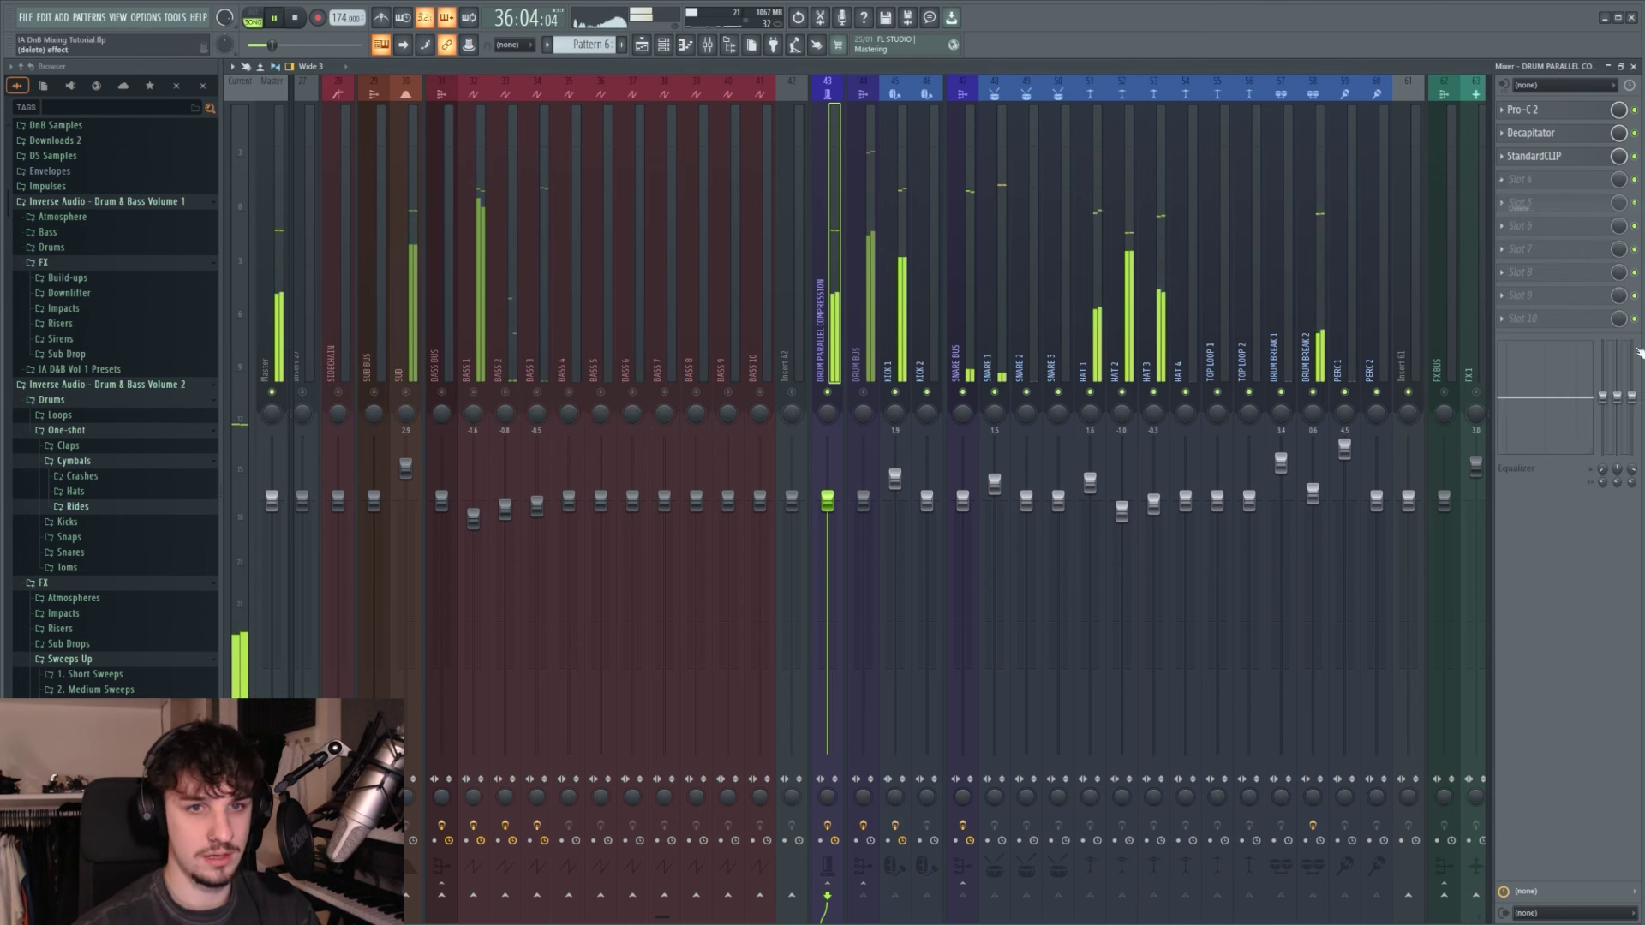
Step: Lower the high band of DRUM PARALLEL COMPRESSION's channel EQ and bring the non-drum tracks back in
drag(1631, 410, 1631, 417)
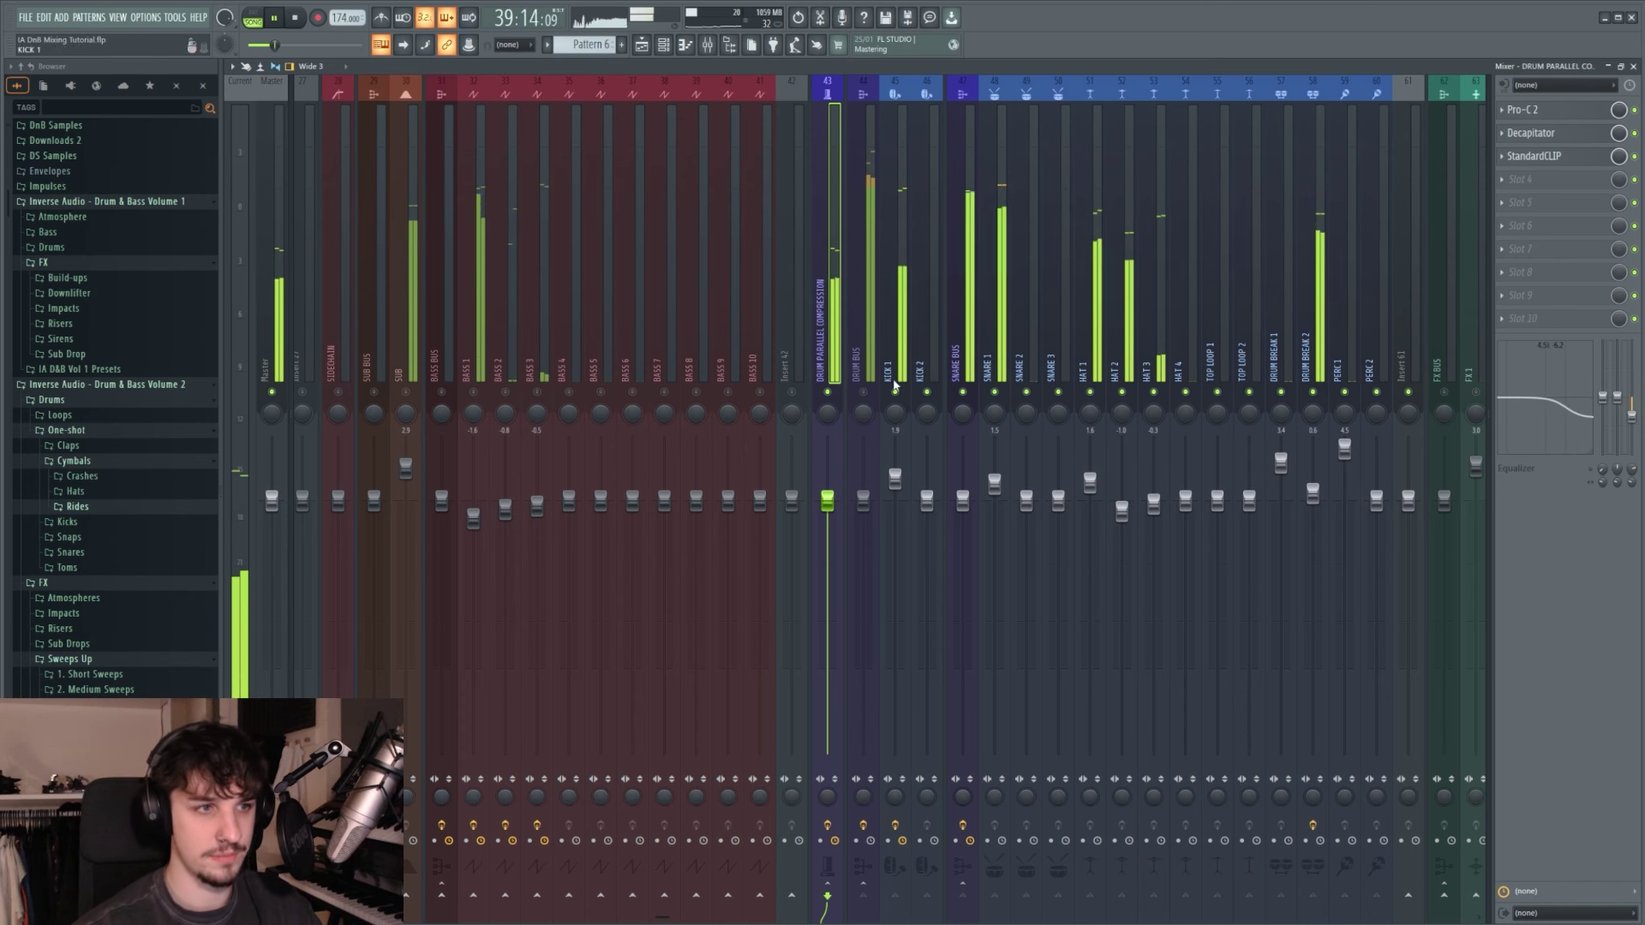
key(space)
click(894, 385)
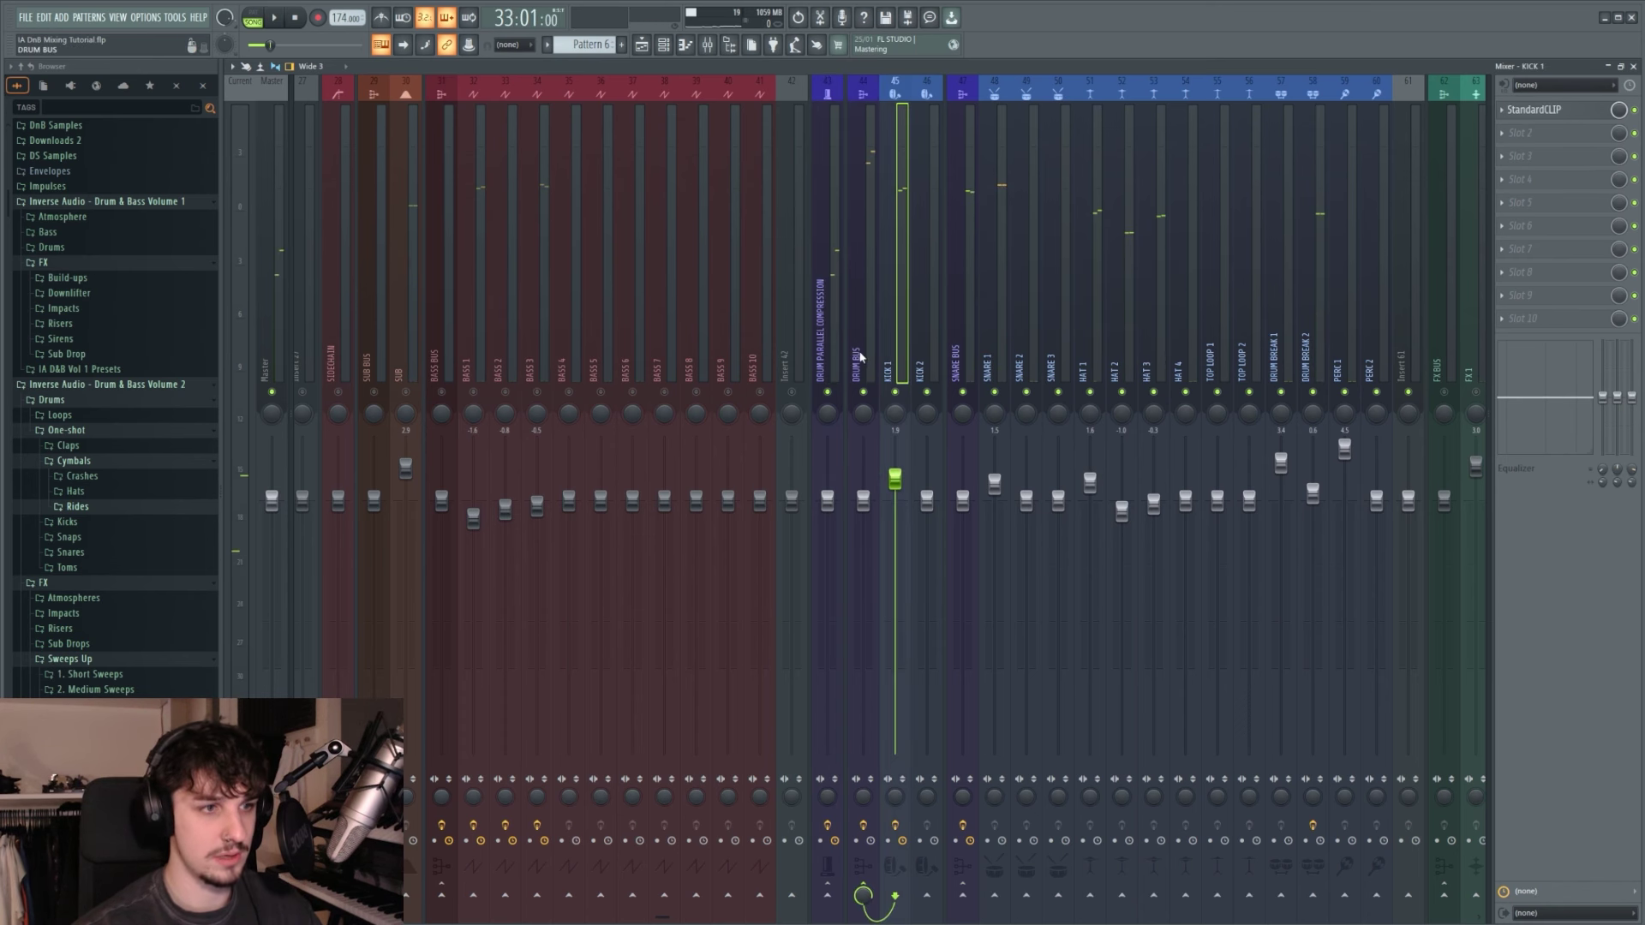
click(859, 357)
click(824, 360)
Step: Set the DRUM PARALLEL COMPRESSION volume to about -4.4 dB during playback and compare the mix with it muted and unmuted
key(space)
drag(827, 500, 826, 754)
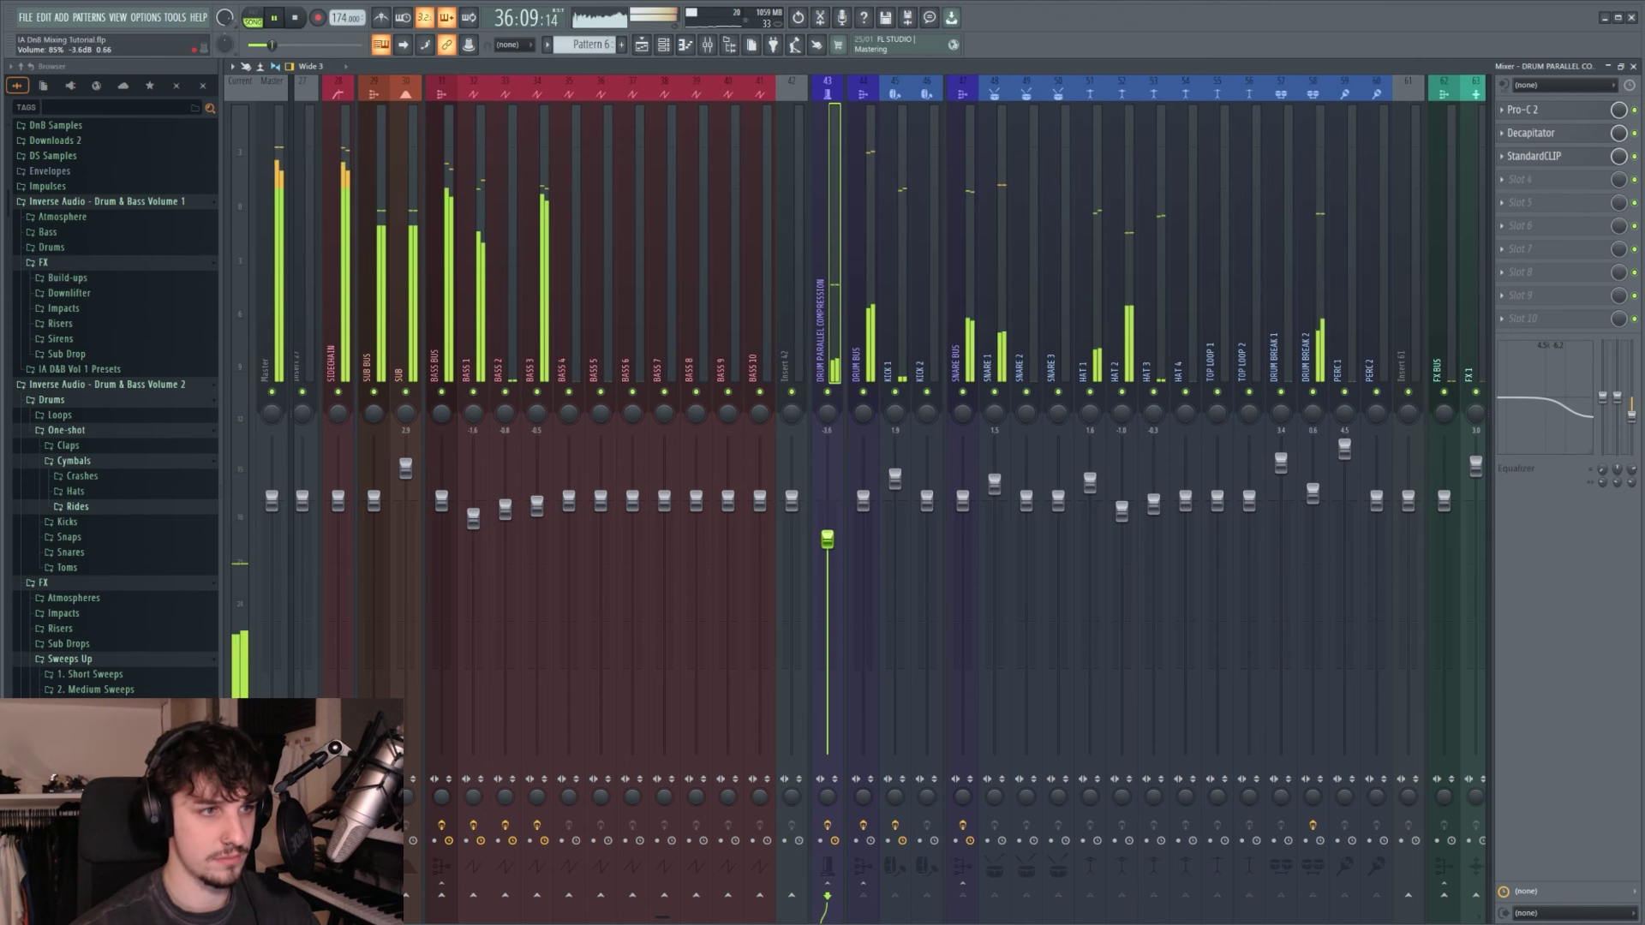
mouse_move(826, 518)
mouse_down()
mouse_move(827, 437)
mouse_move(830, 547)
mouse_up()
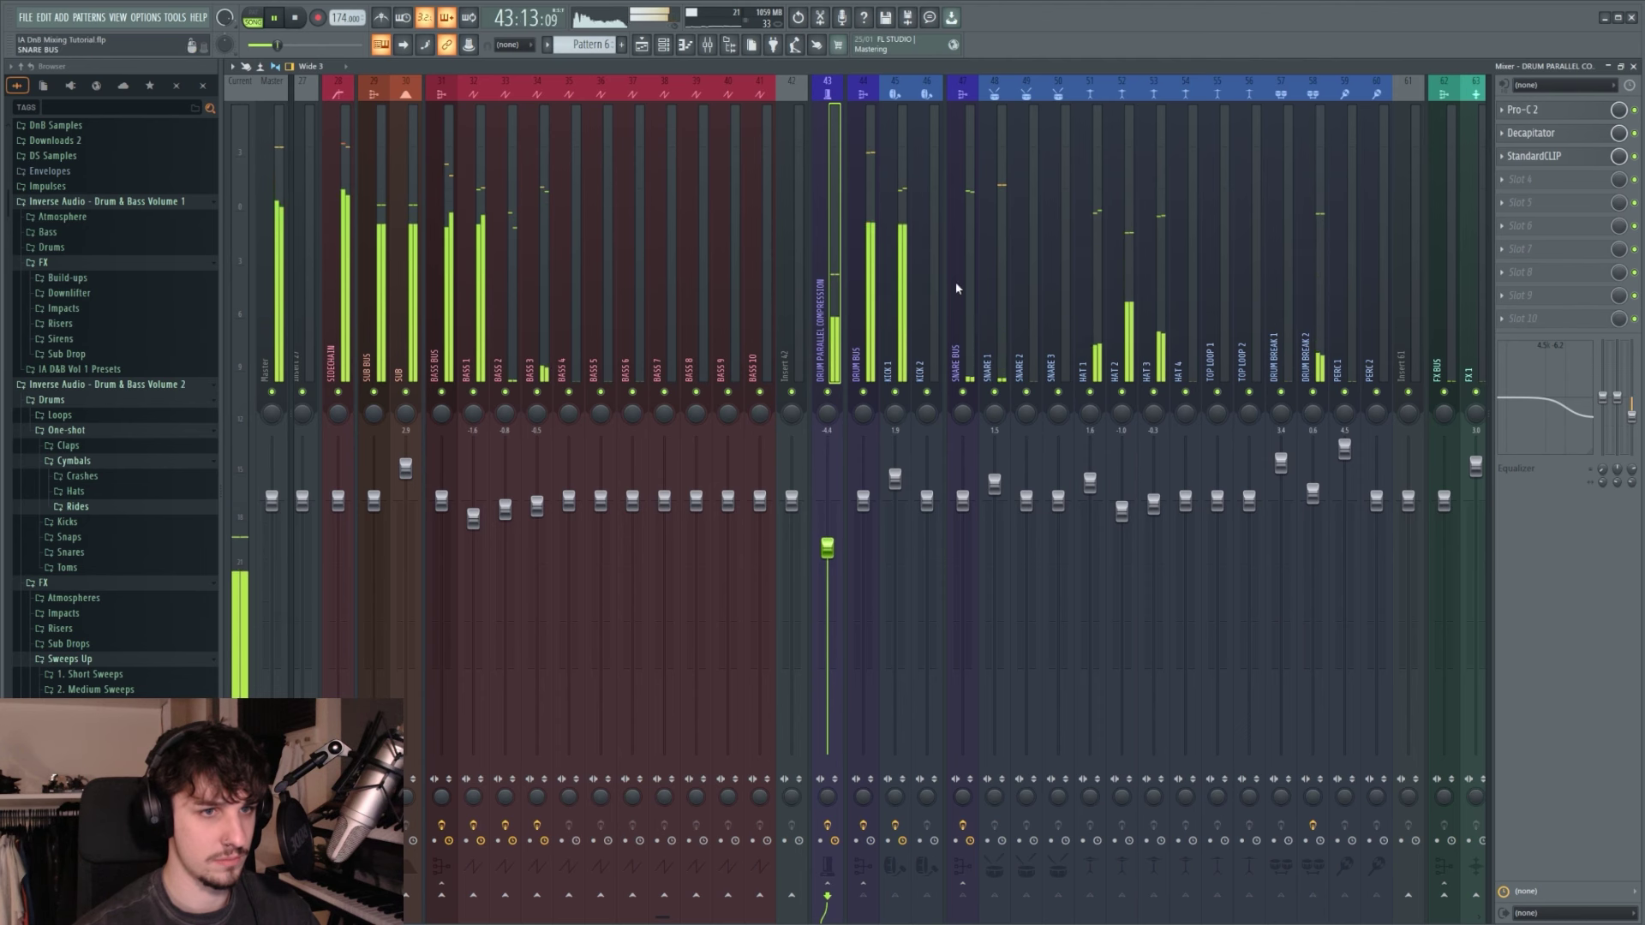
scroll(985, 285, up, 3)
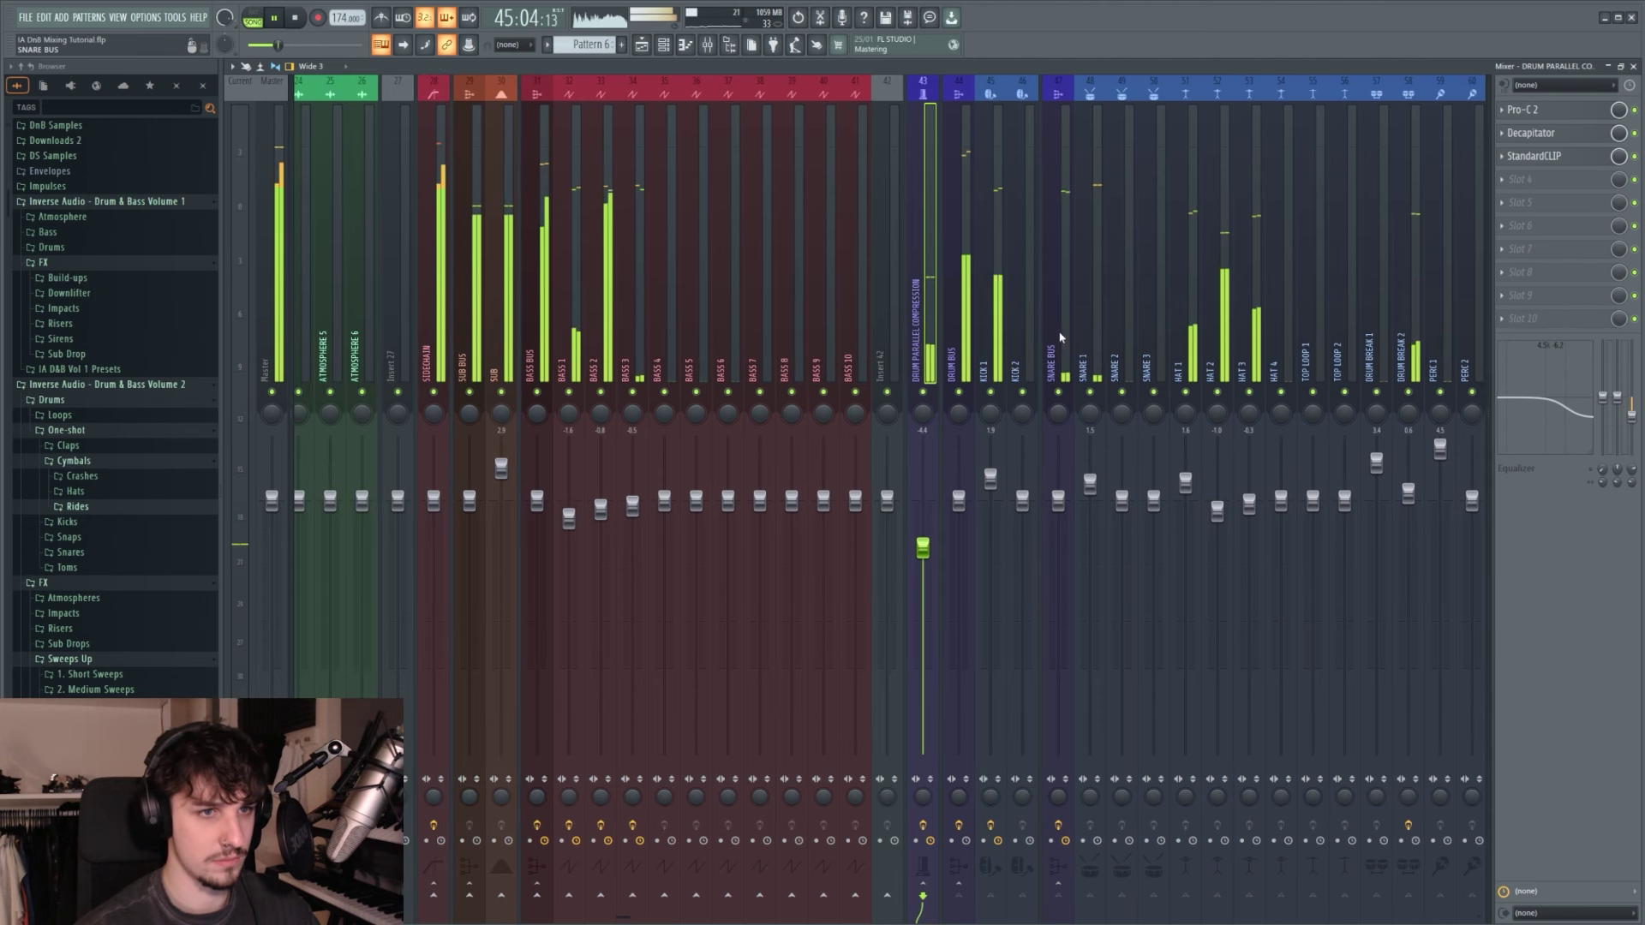
click(933, 392)
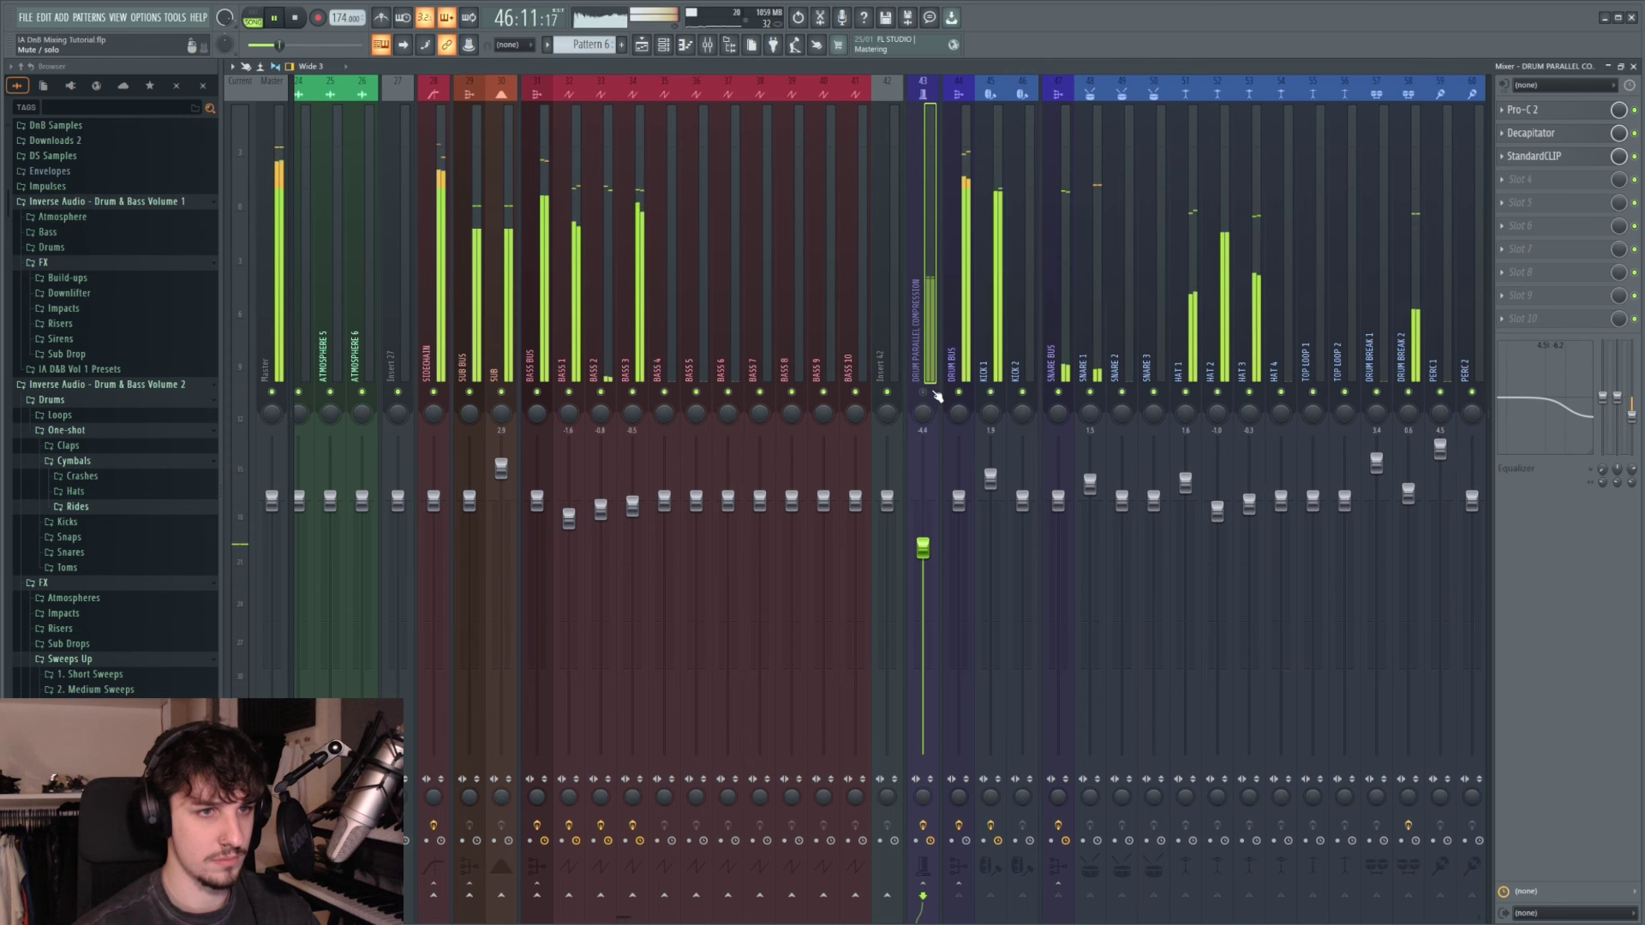
click(934, 393)
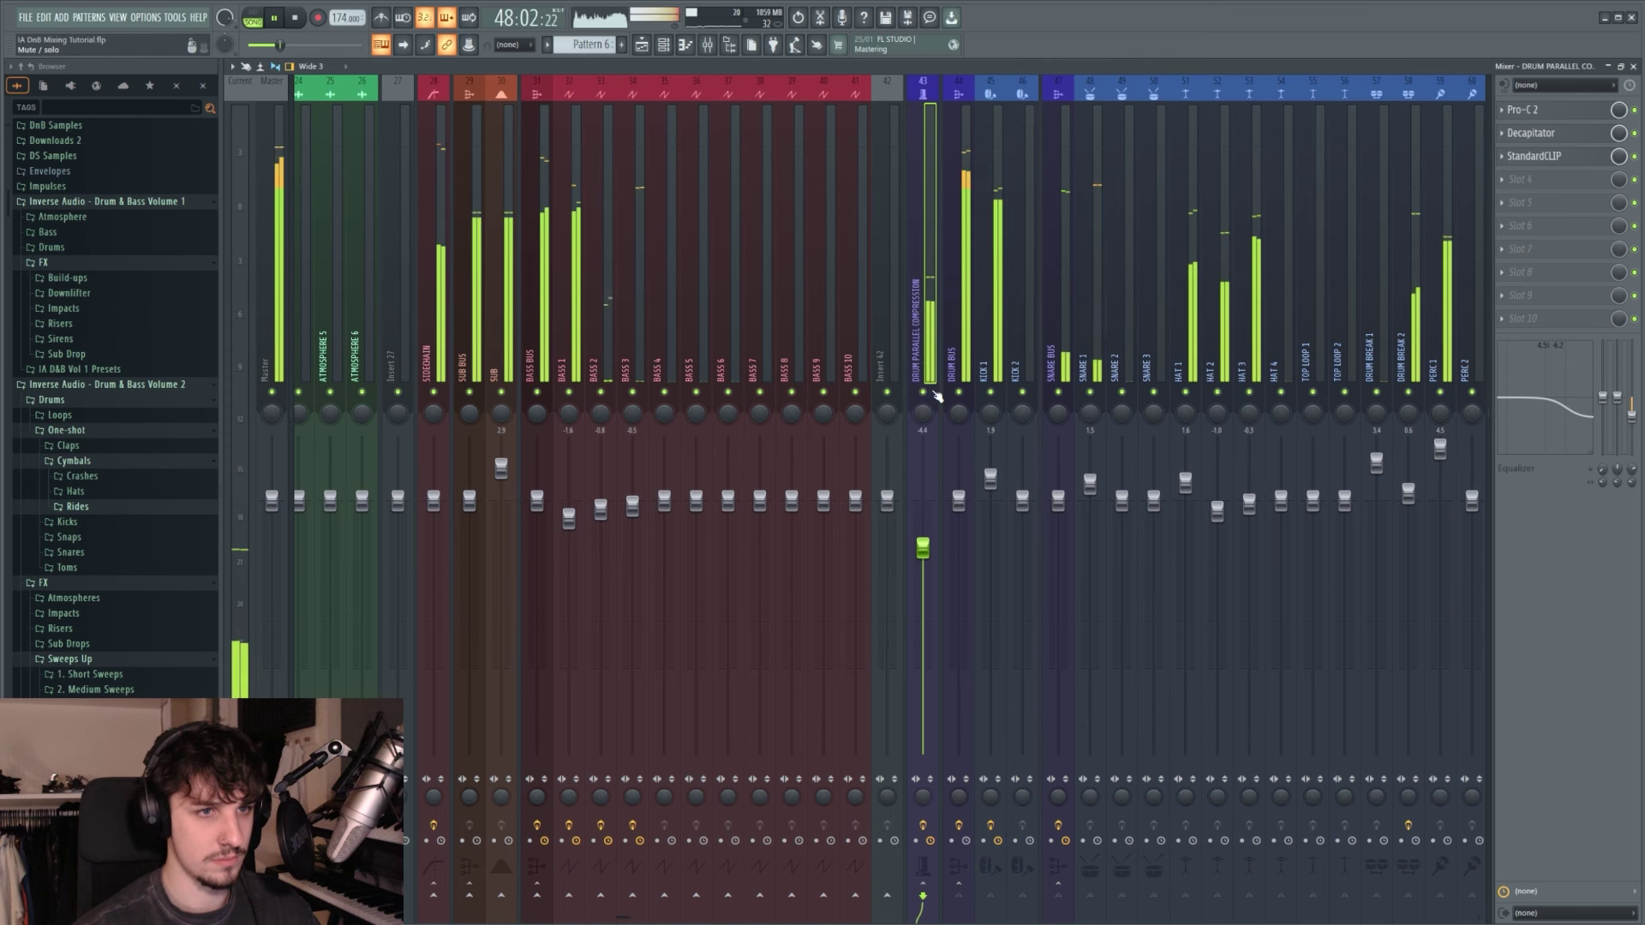
Step: Insert StandardCLIP in the second slot of DRUM BUS and play the track through it
click(955, 287)
click(1502, 133)
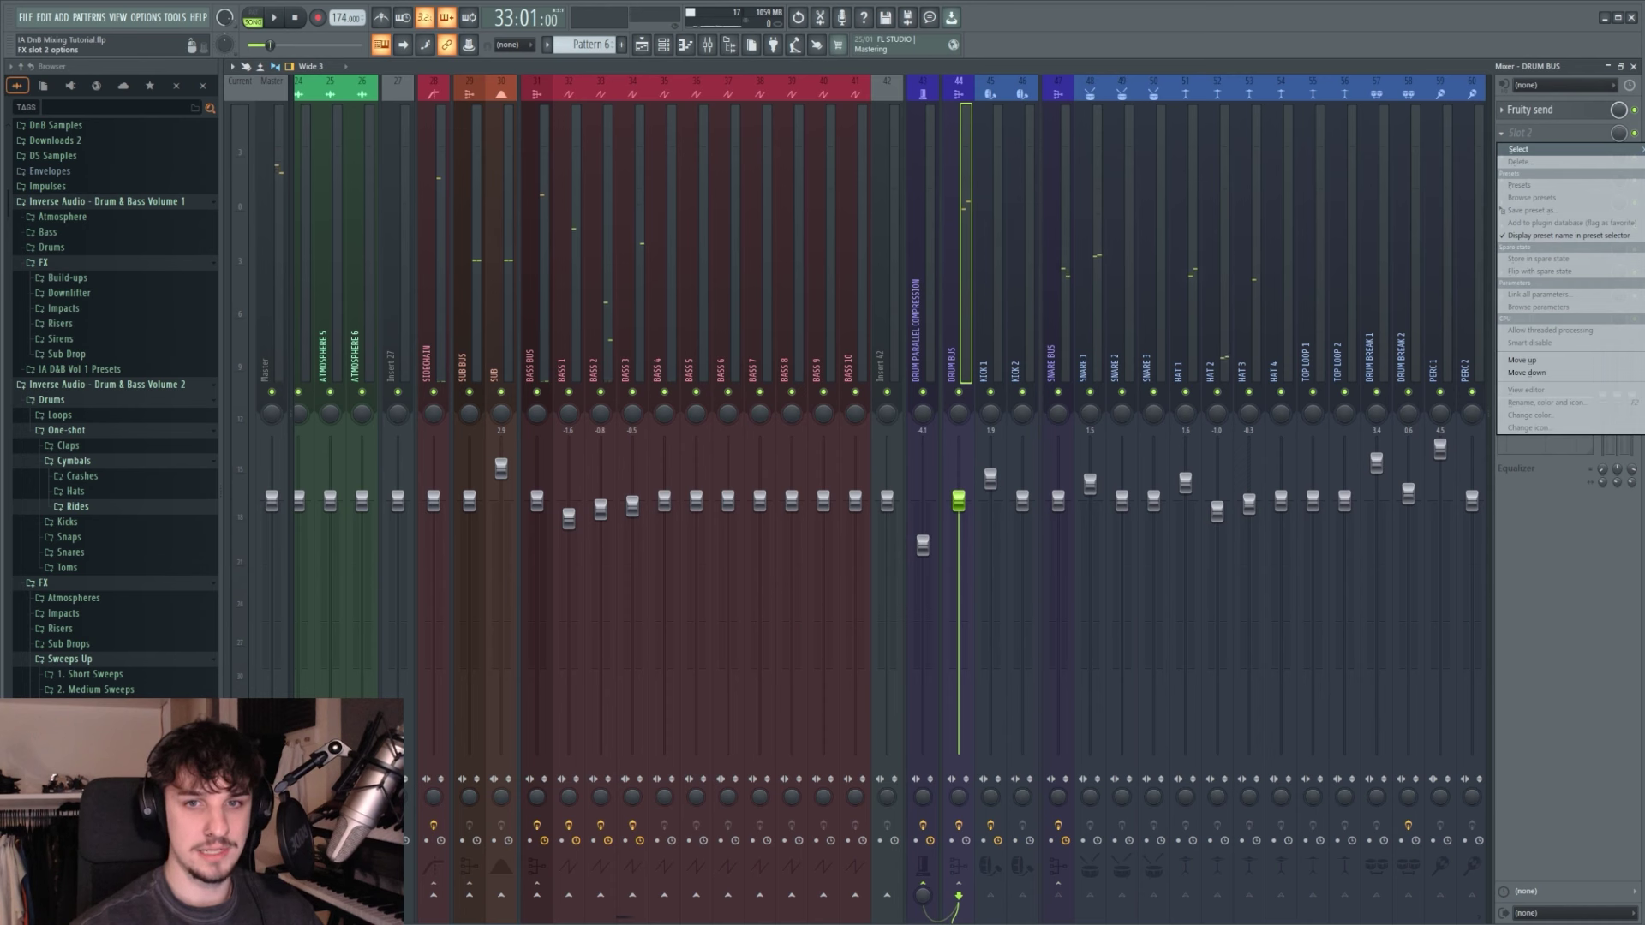
click(1518, 149)
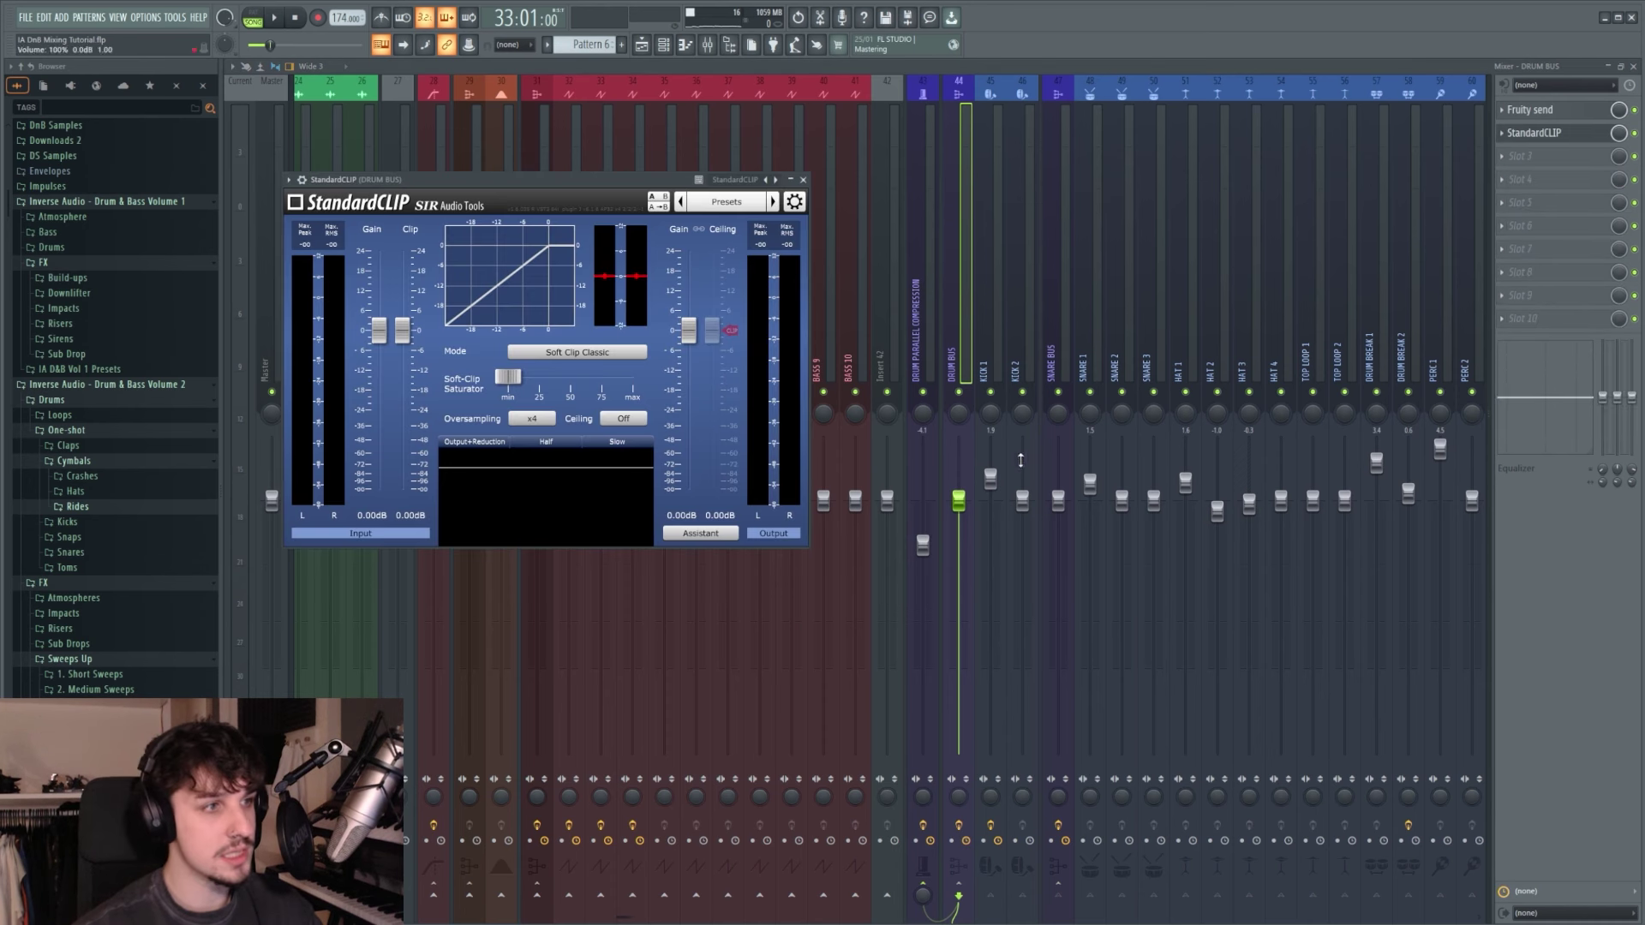
drag(521, 183, 828, 197)
key(space)
Step: Set the DRUM BUS StandardCLIP to a clip level of about -1.00 dB and an output gain of about 0.20 dB
drag(709, 341, 747, 355)
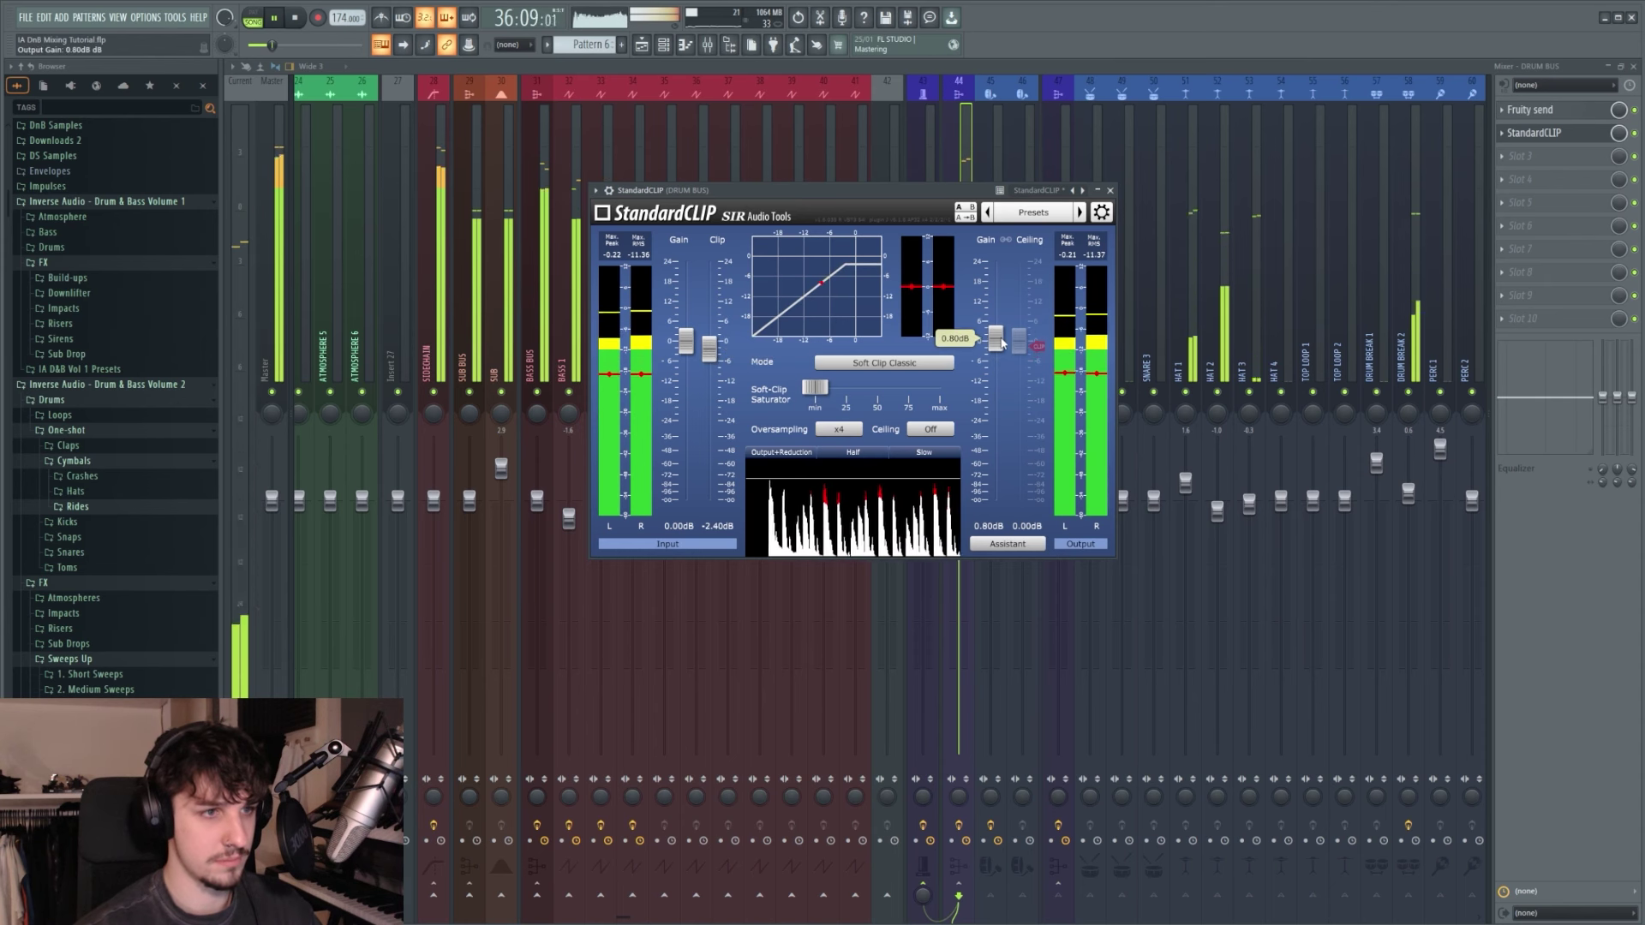
drag(997, 341, 1004, 346)
drag(712, 353, 717, 340)
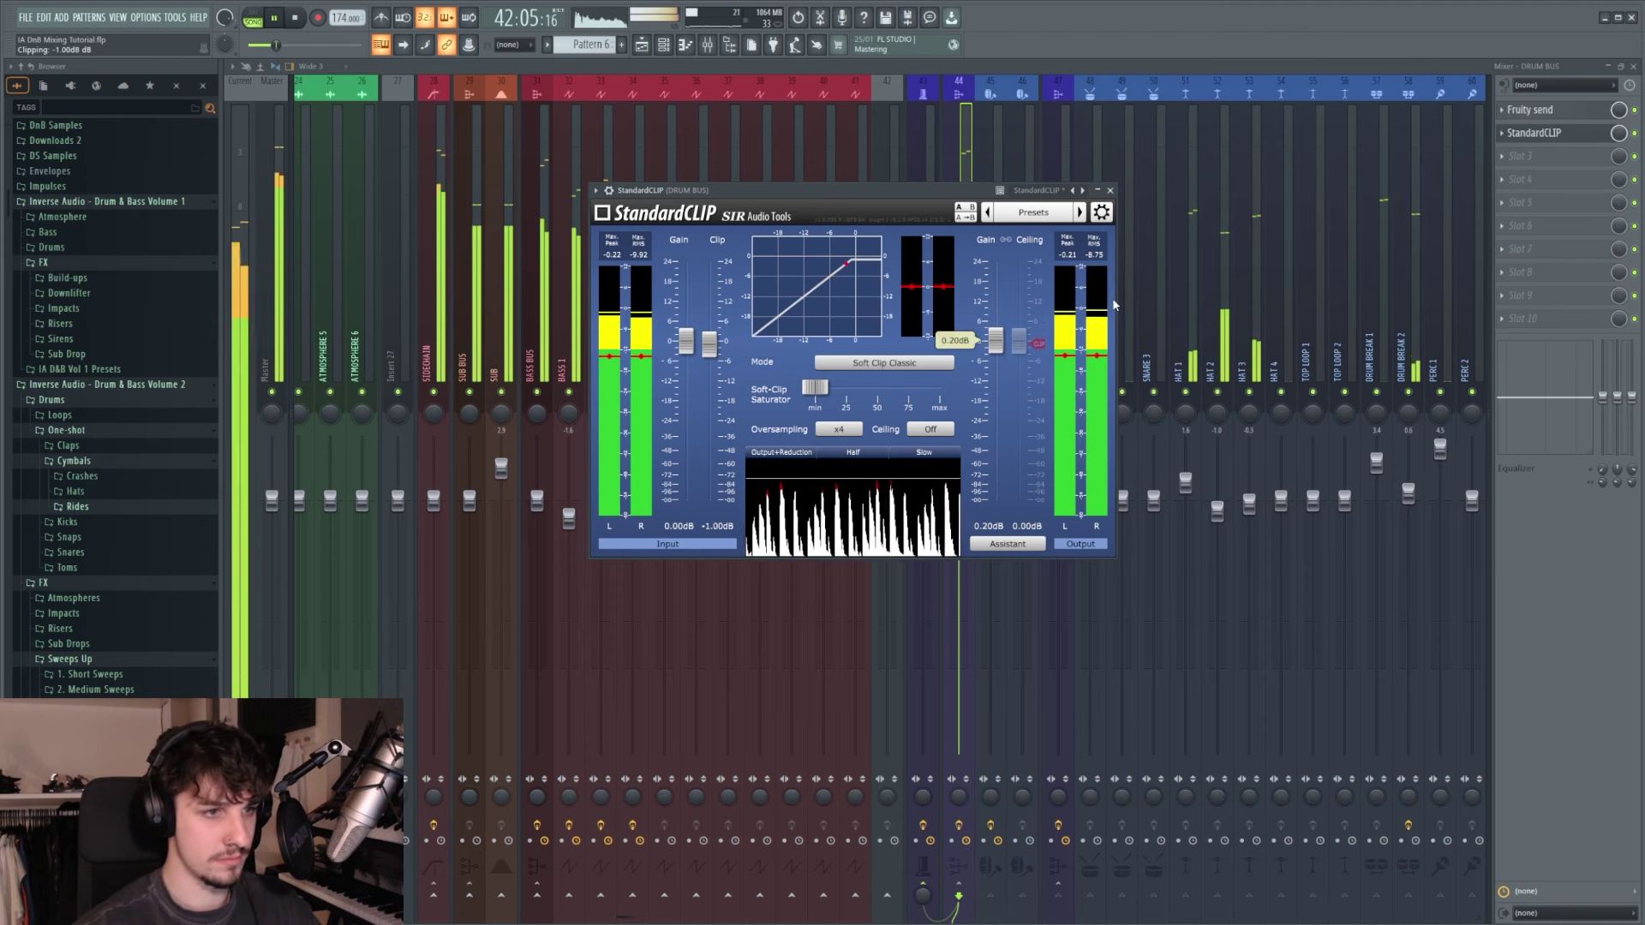
drag(710, 345, 710, 347)
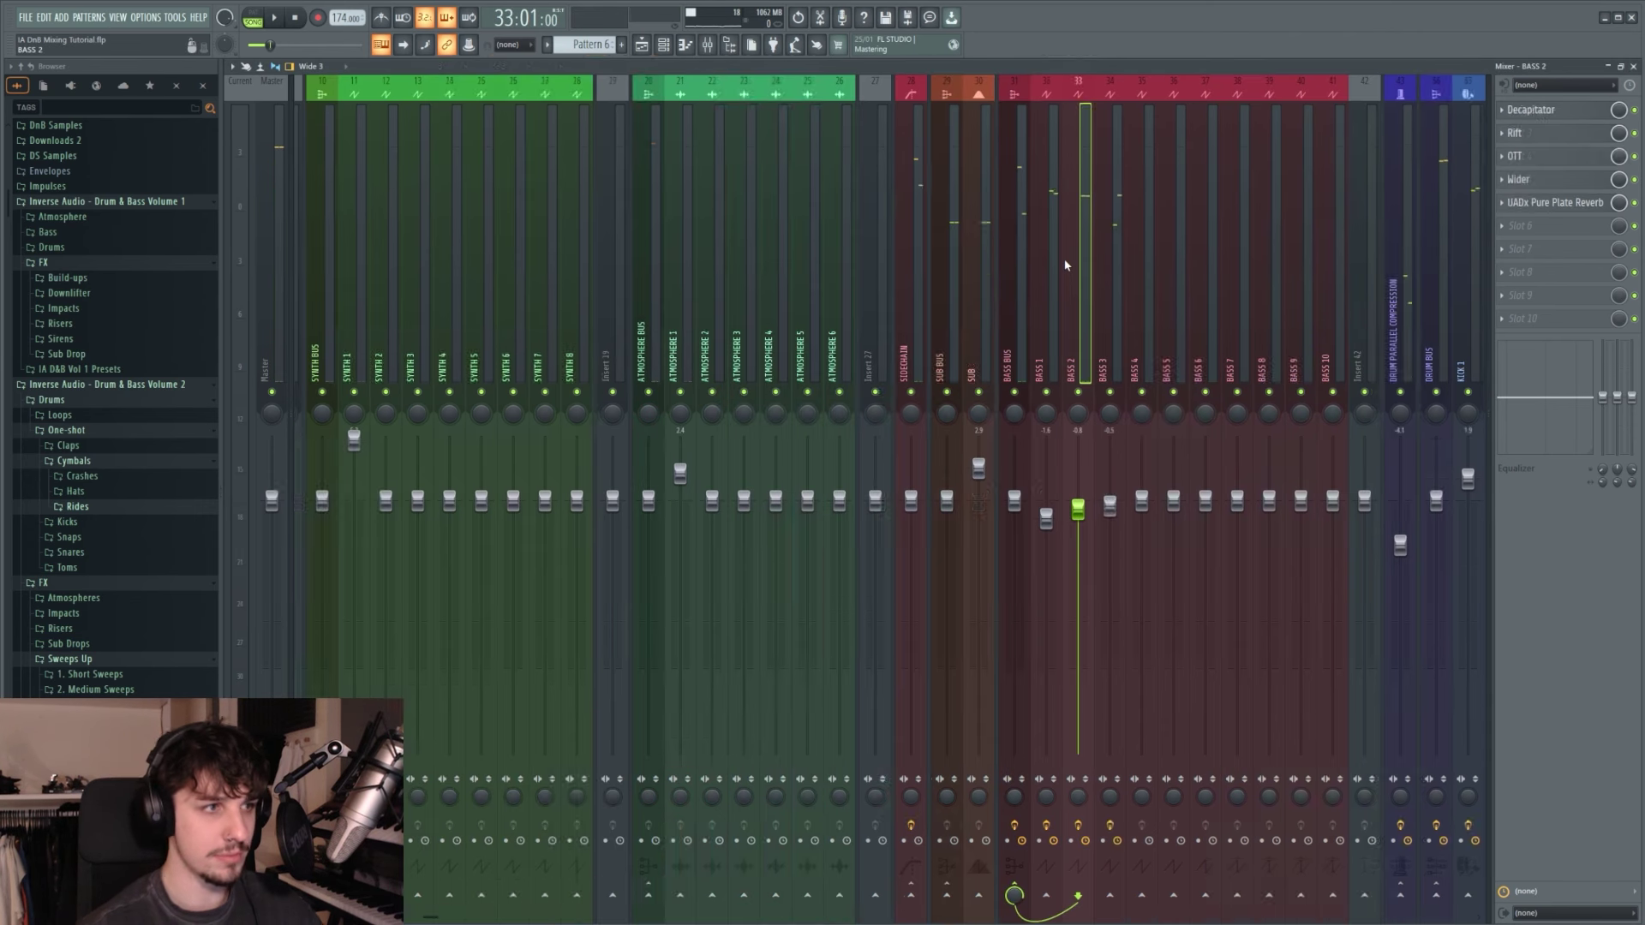
Step: Load the 2024 Singing Vocal preset from Vocal Presets onto MAIN VOCAL and play the vocal in solo
scroll(1061, 263, up, 5)
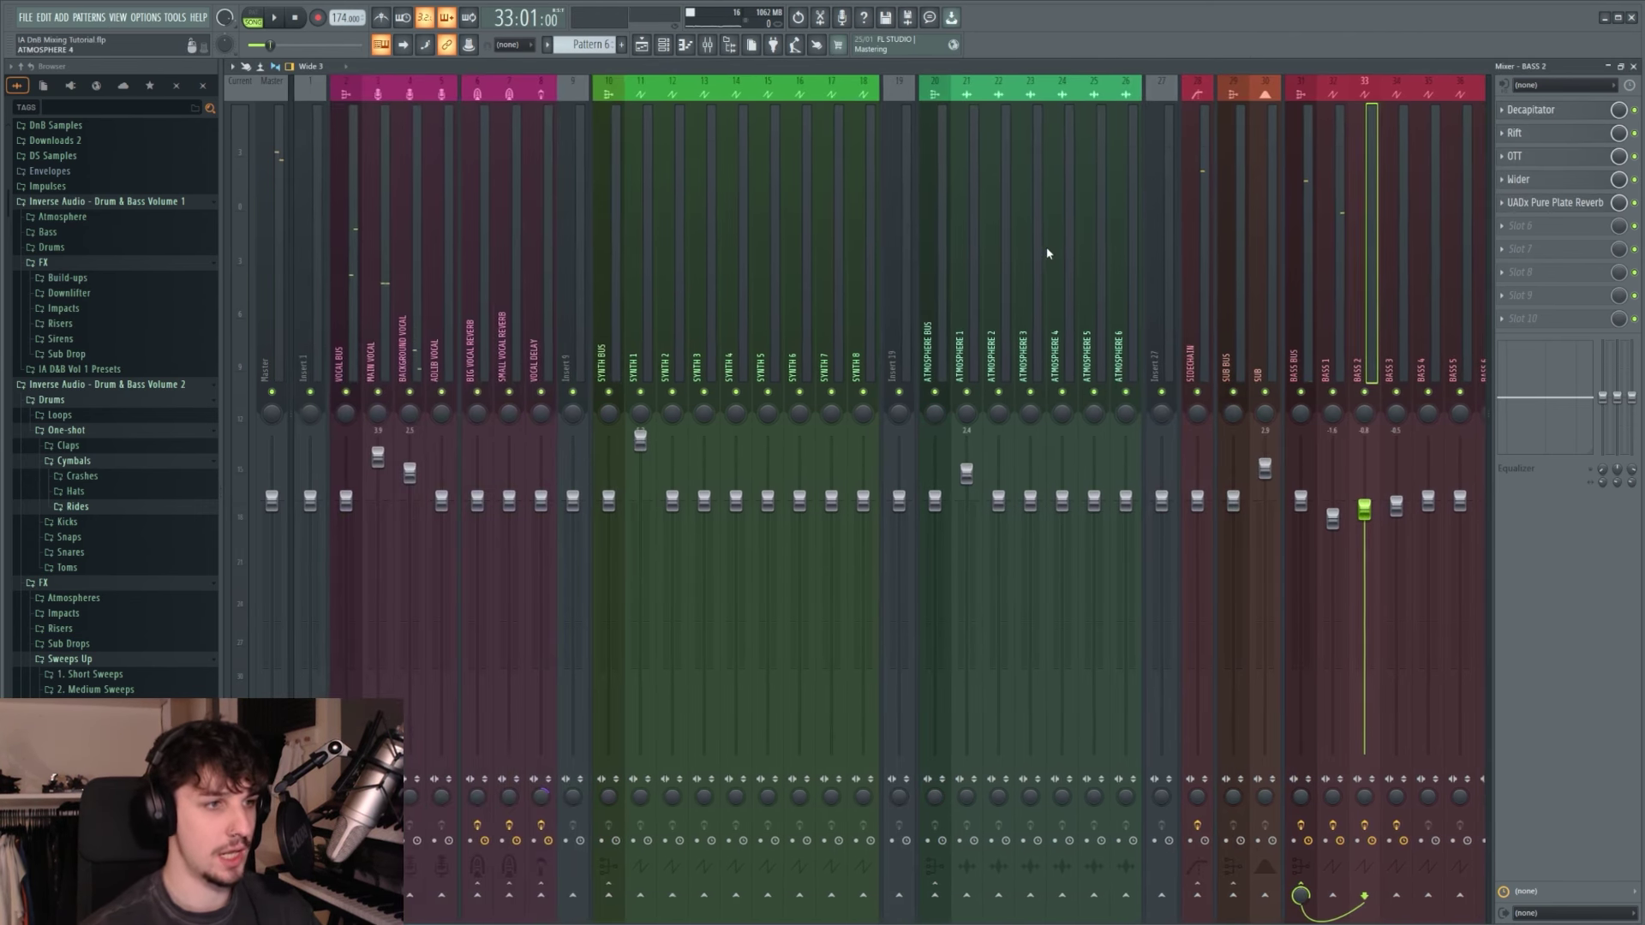
click(369, 345)
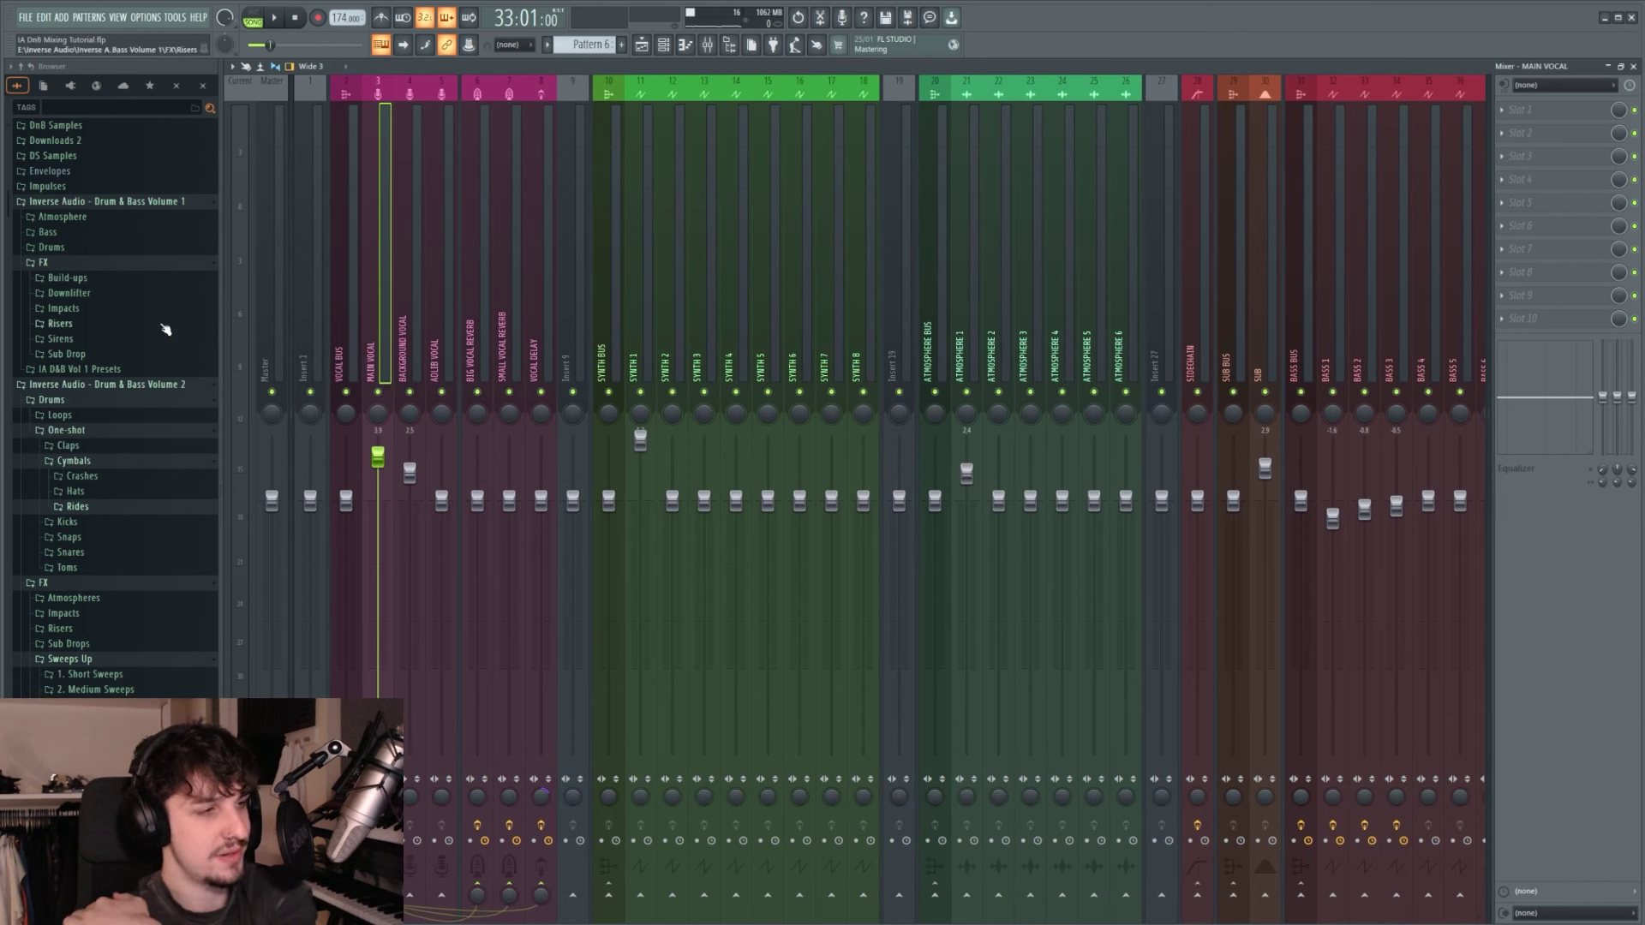
scroll(165, 329, down, 15)
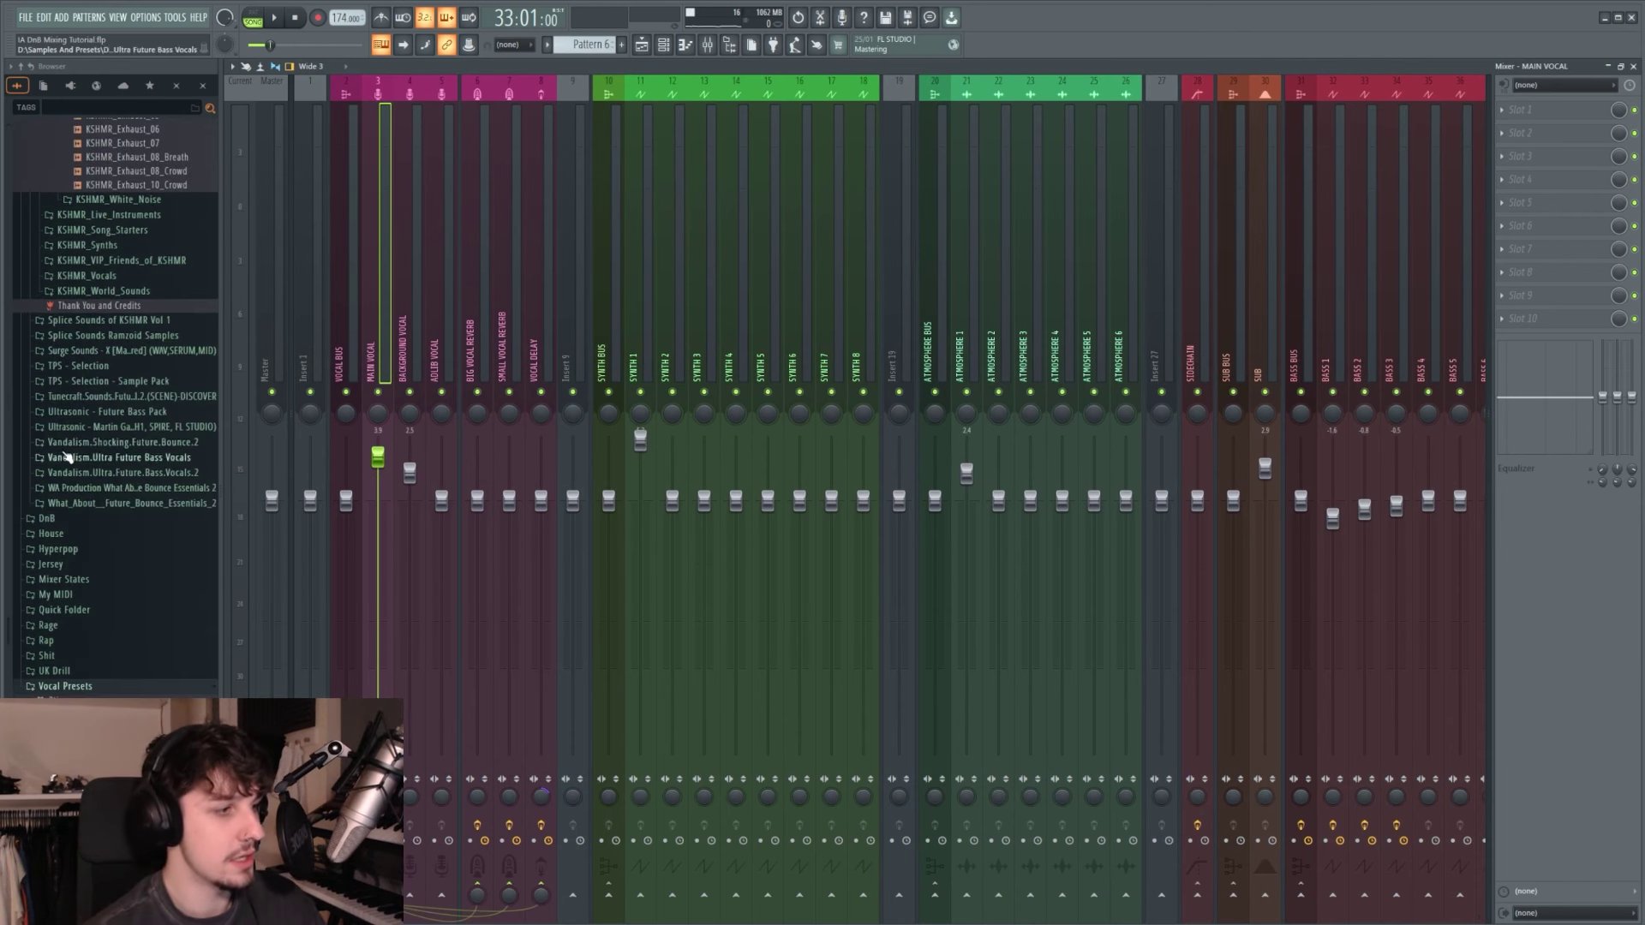
scroll(77, 463, down, 5)
drag(93, 468, 387, 293)
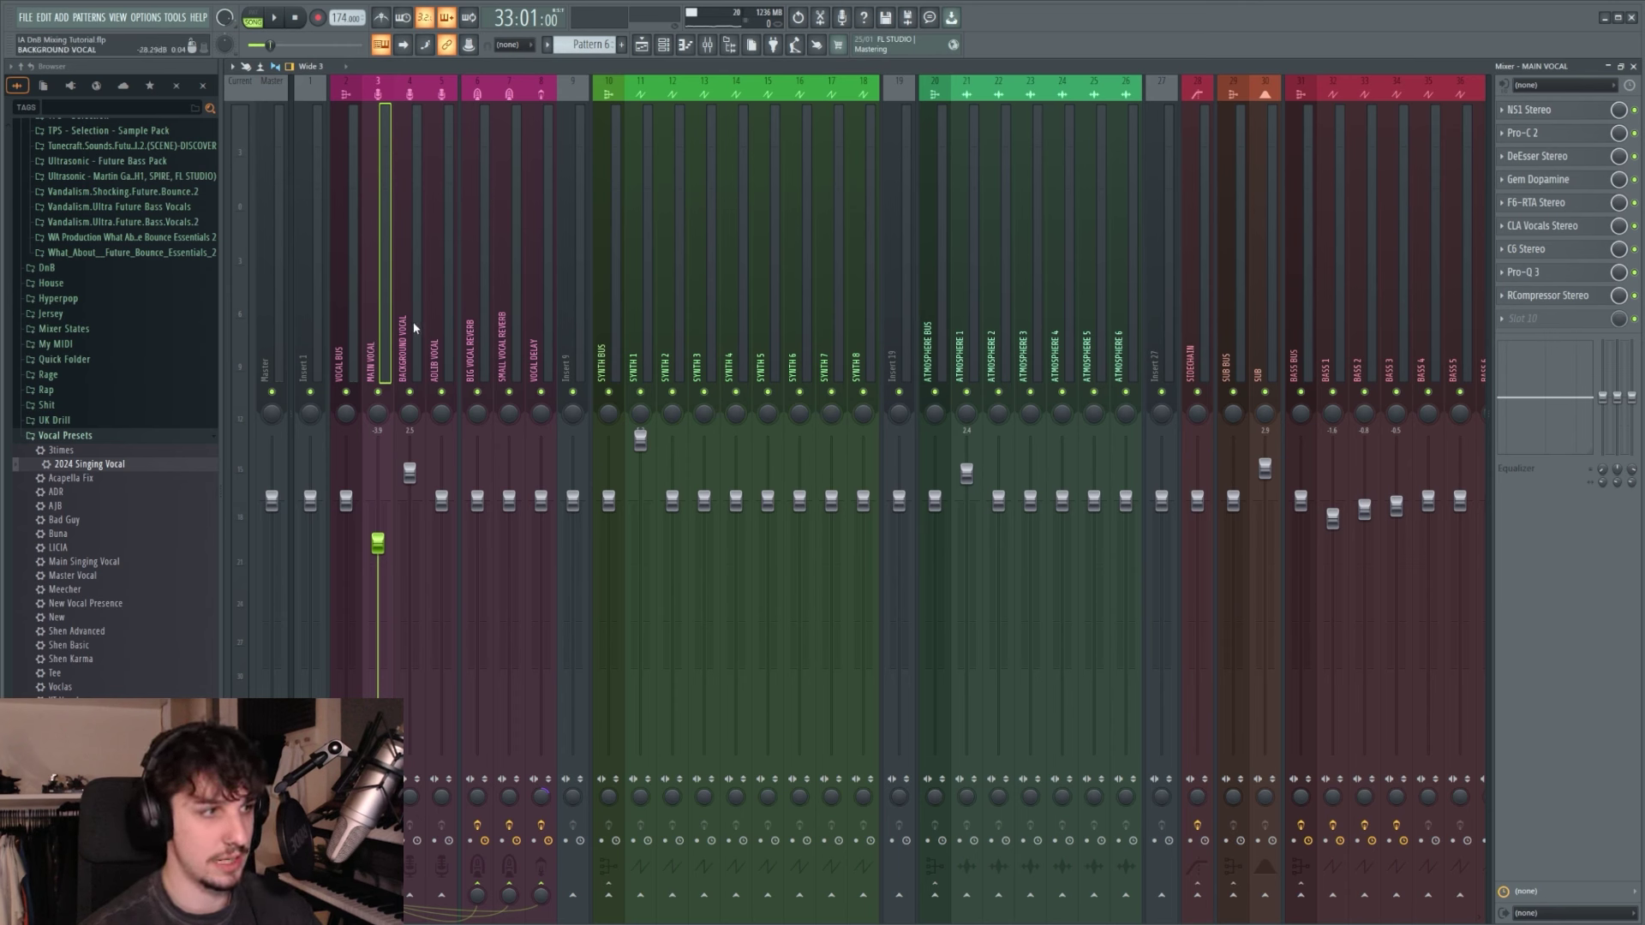
key(space)
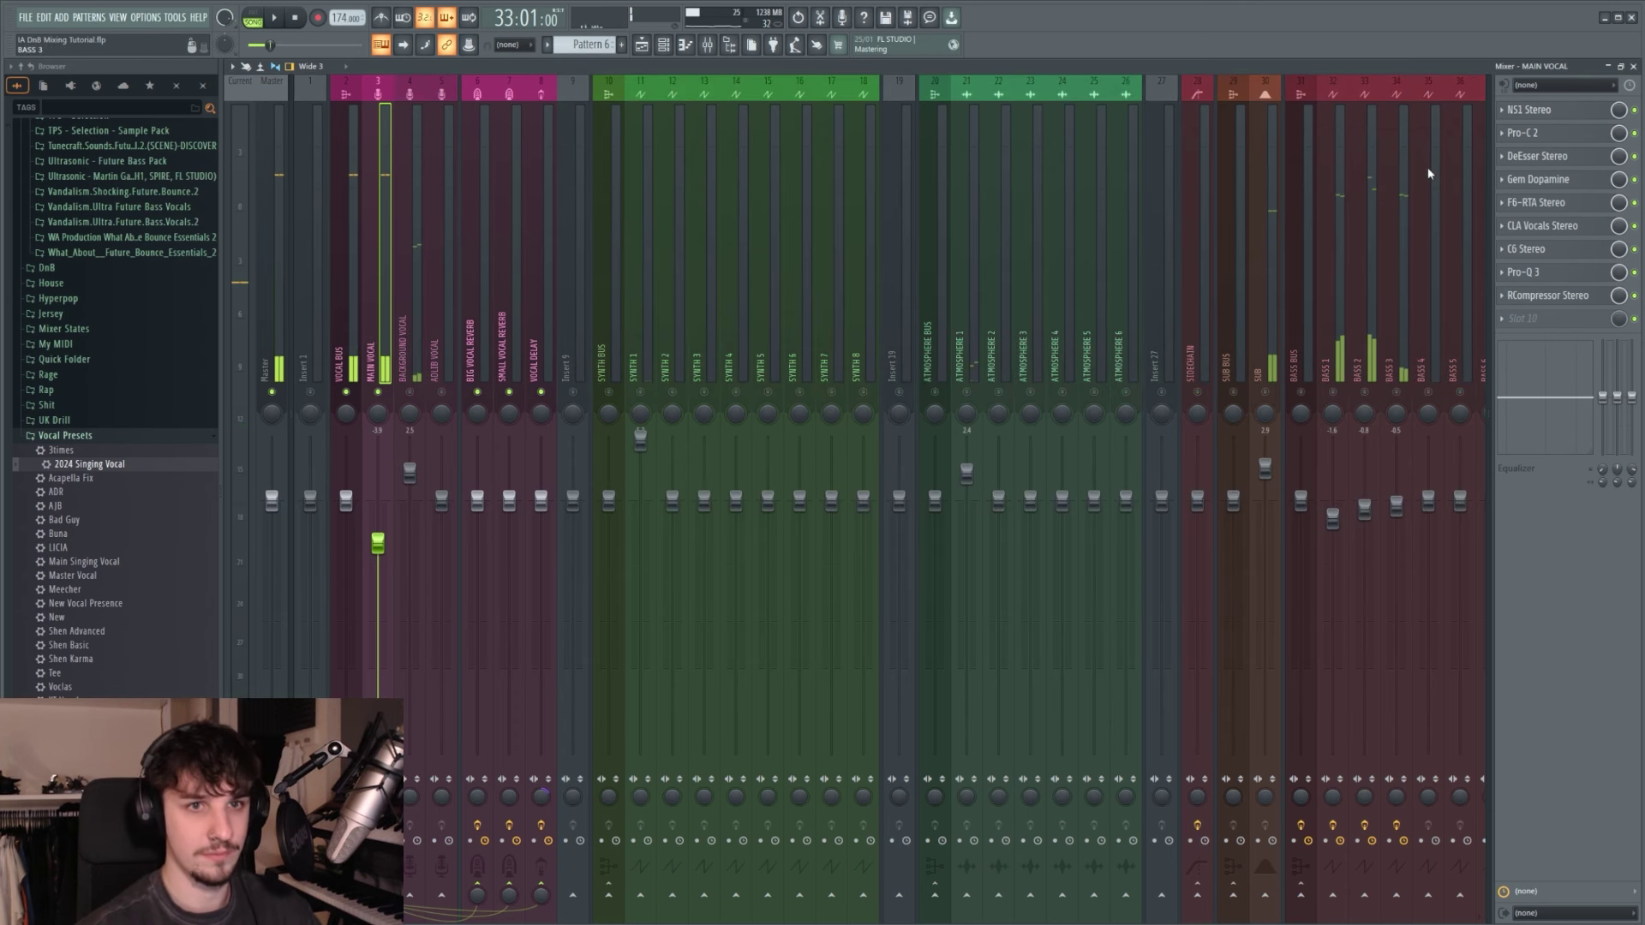
key(space)
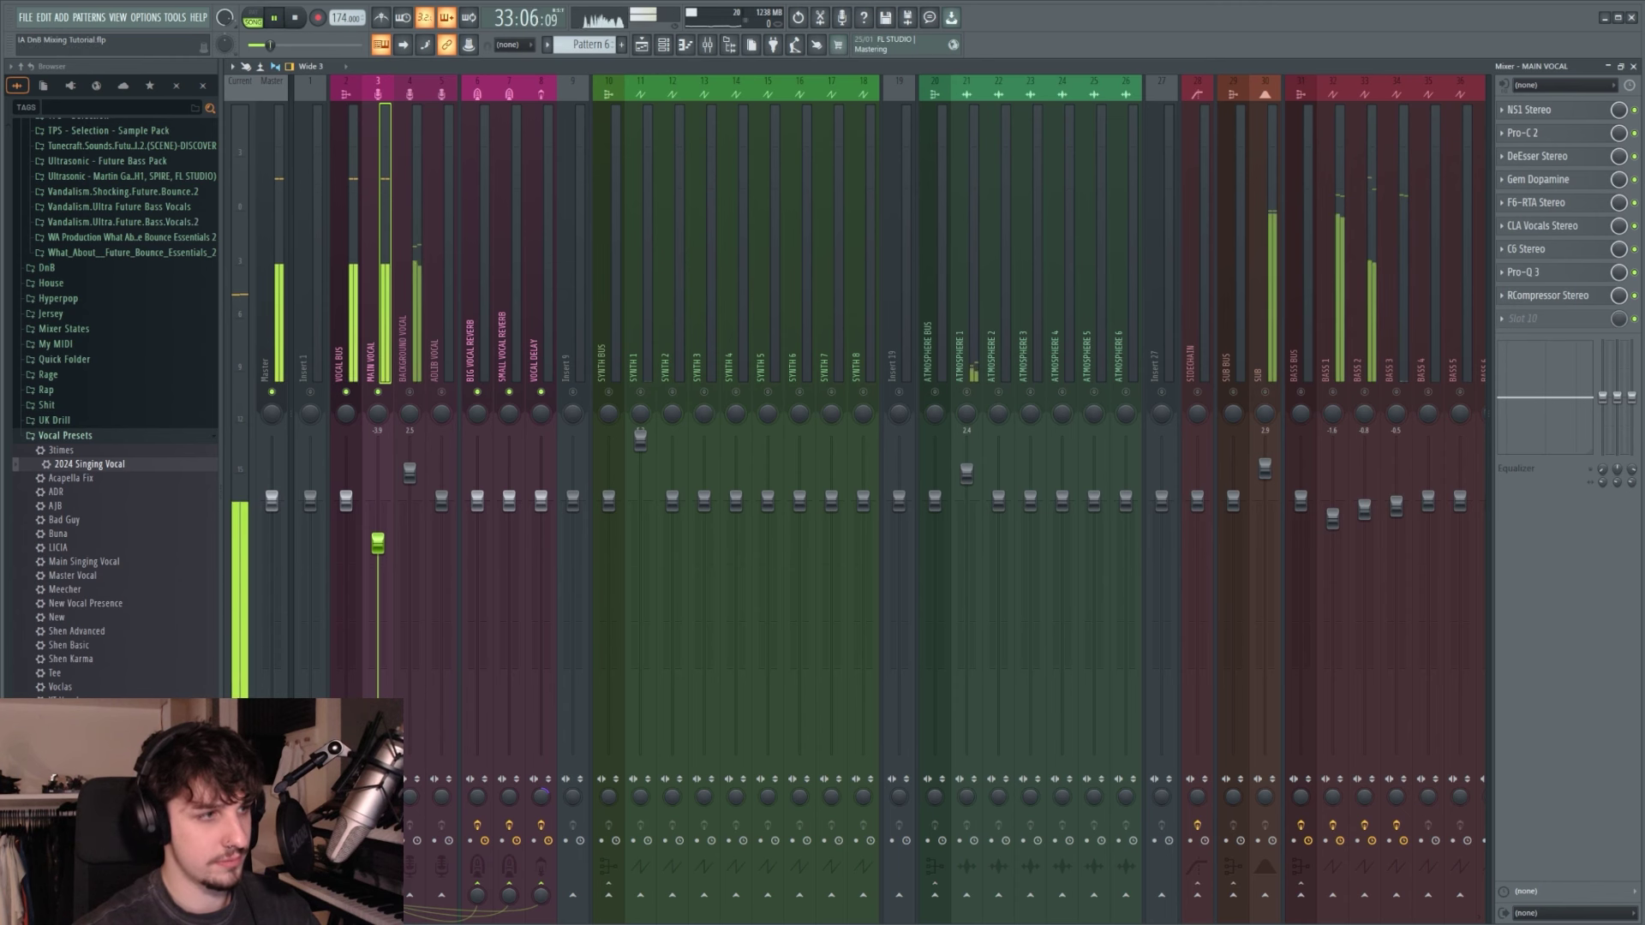
key(space)
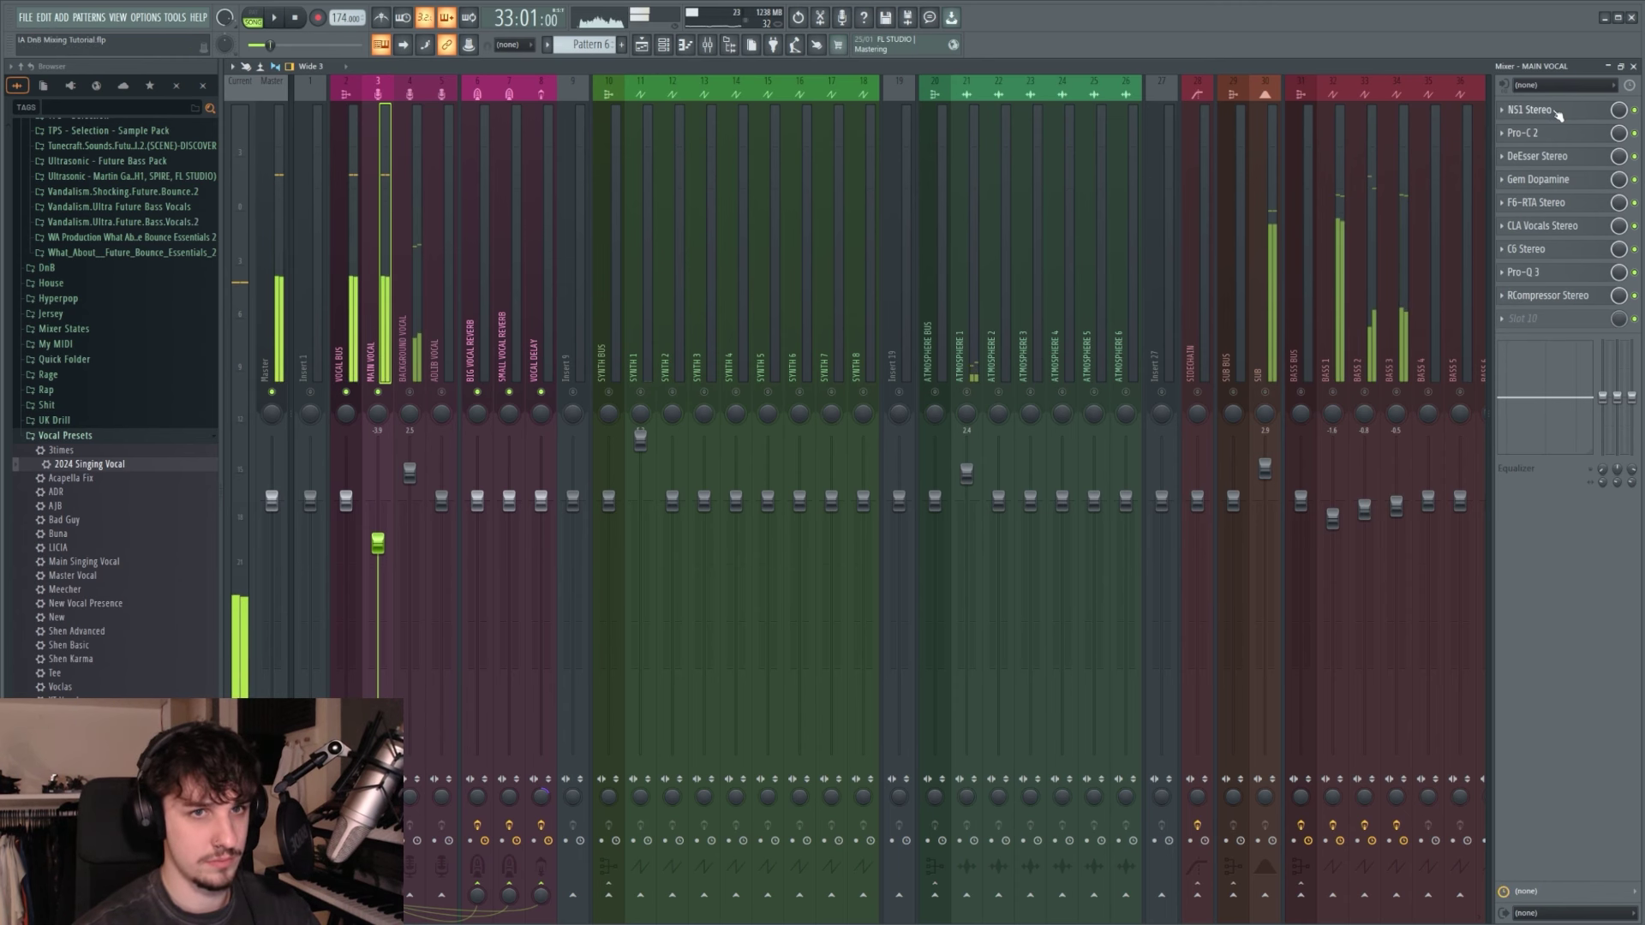
Step: Check the noise suppression setting of NS1 Stereo on MAIN VOCAL
click(1529, 110)
drag(441, 221, 925, 299)
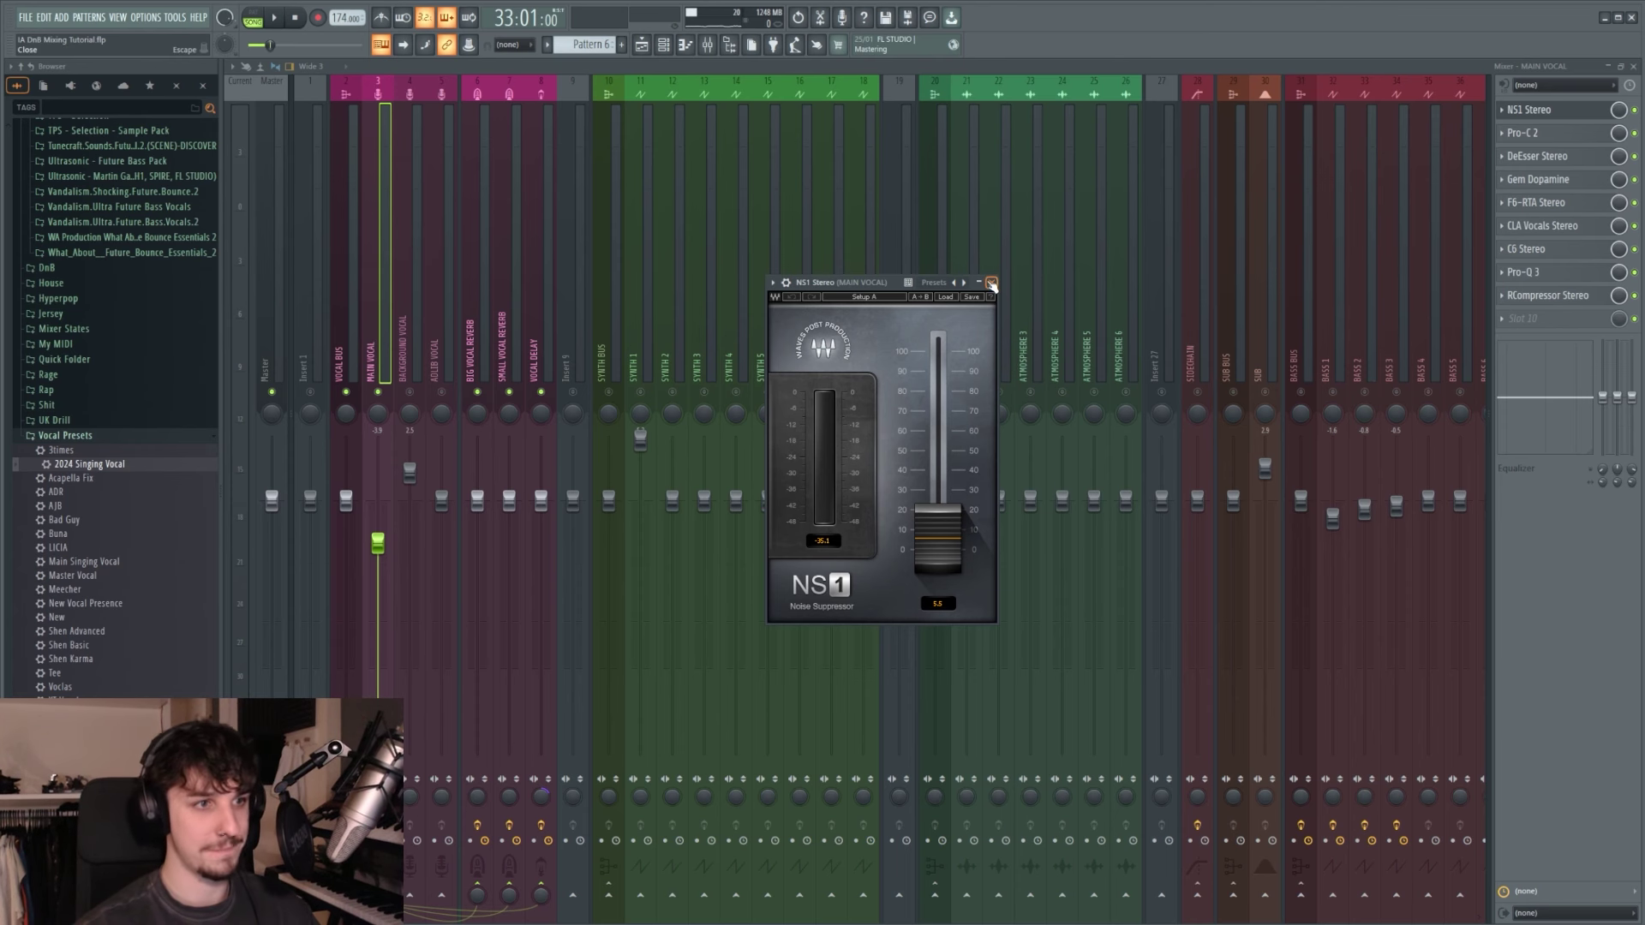
click(991, 283)
Step: Open Pro-C 2 on MAIN VOCAL and set its threshold to about -13.70 dB while the vocal plays
click(1566, 135)
drag(1073, 415, 1022, 306)
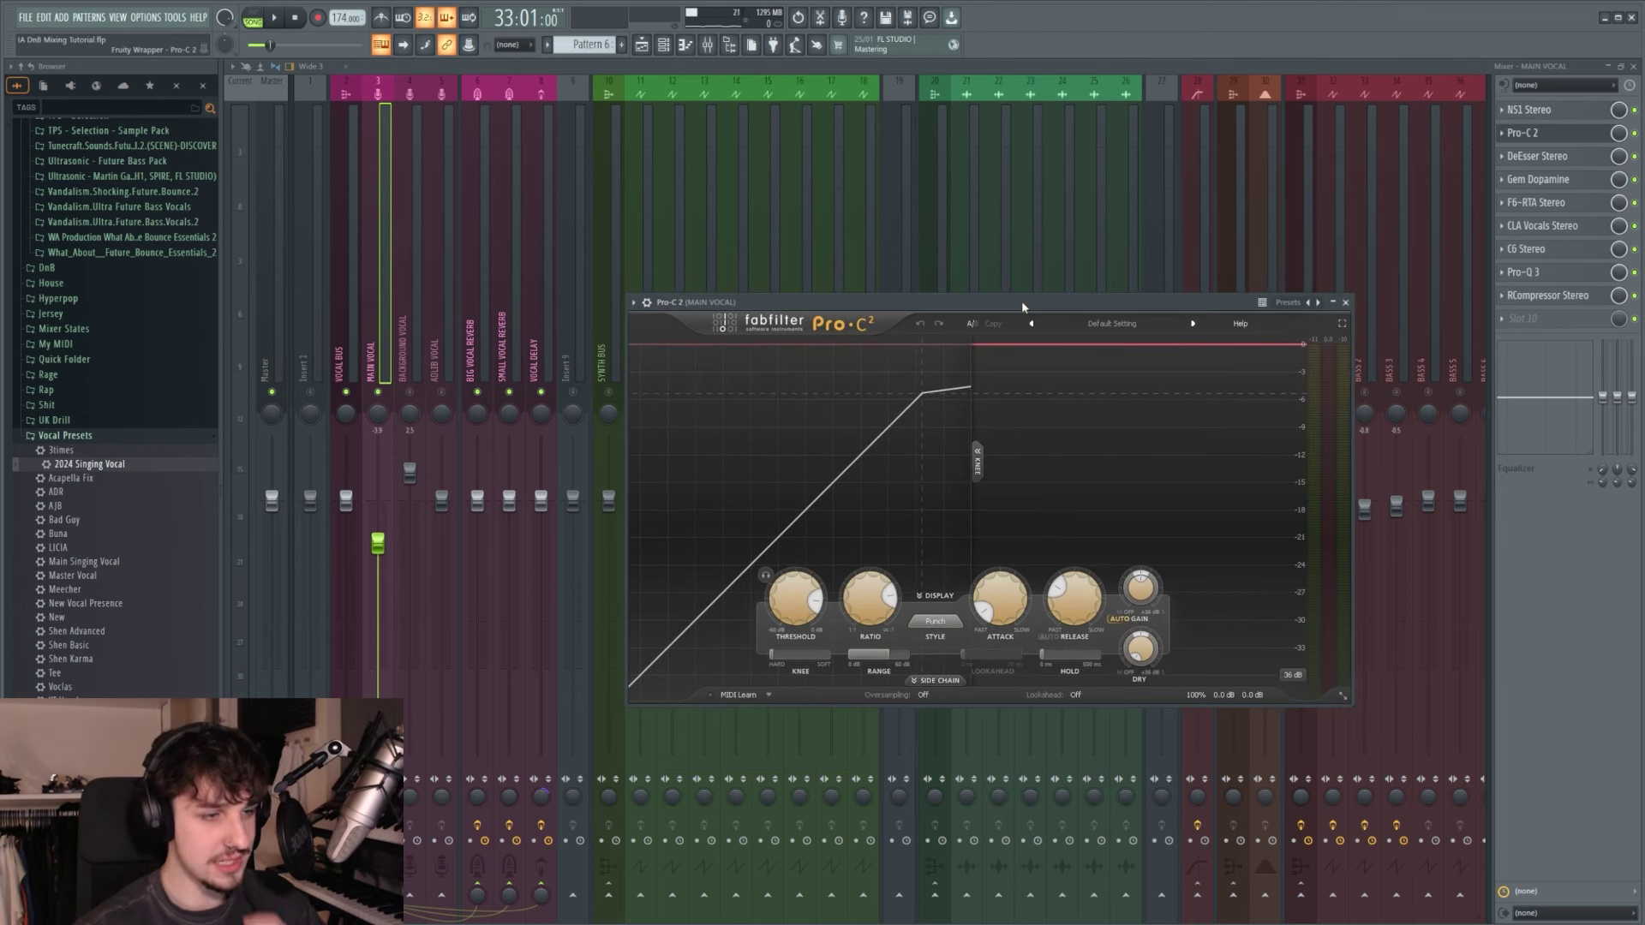
key(space)
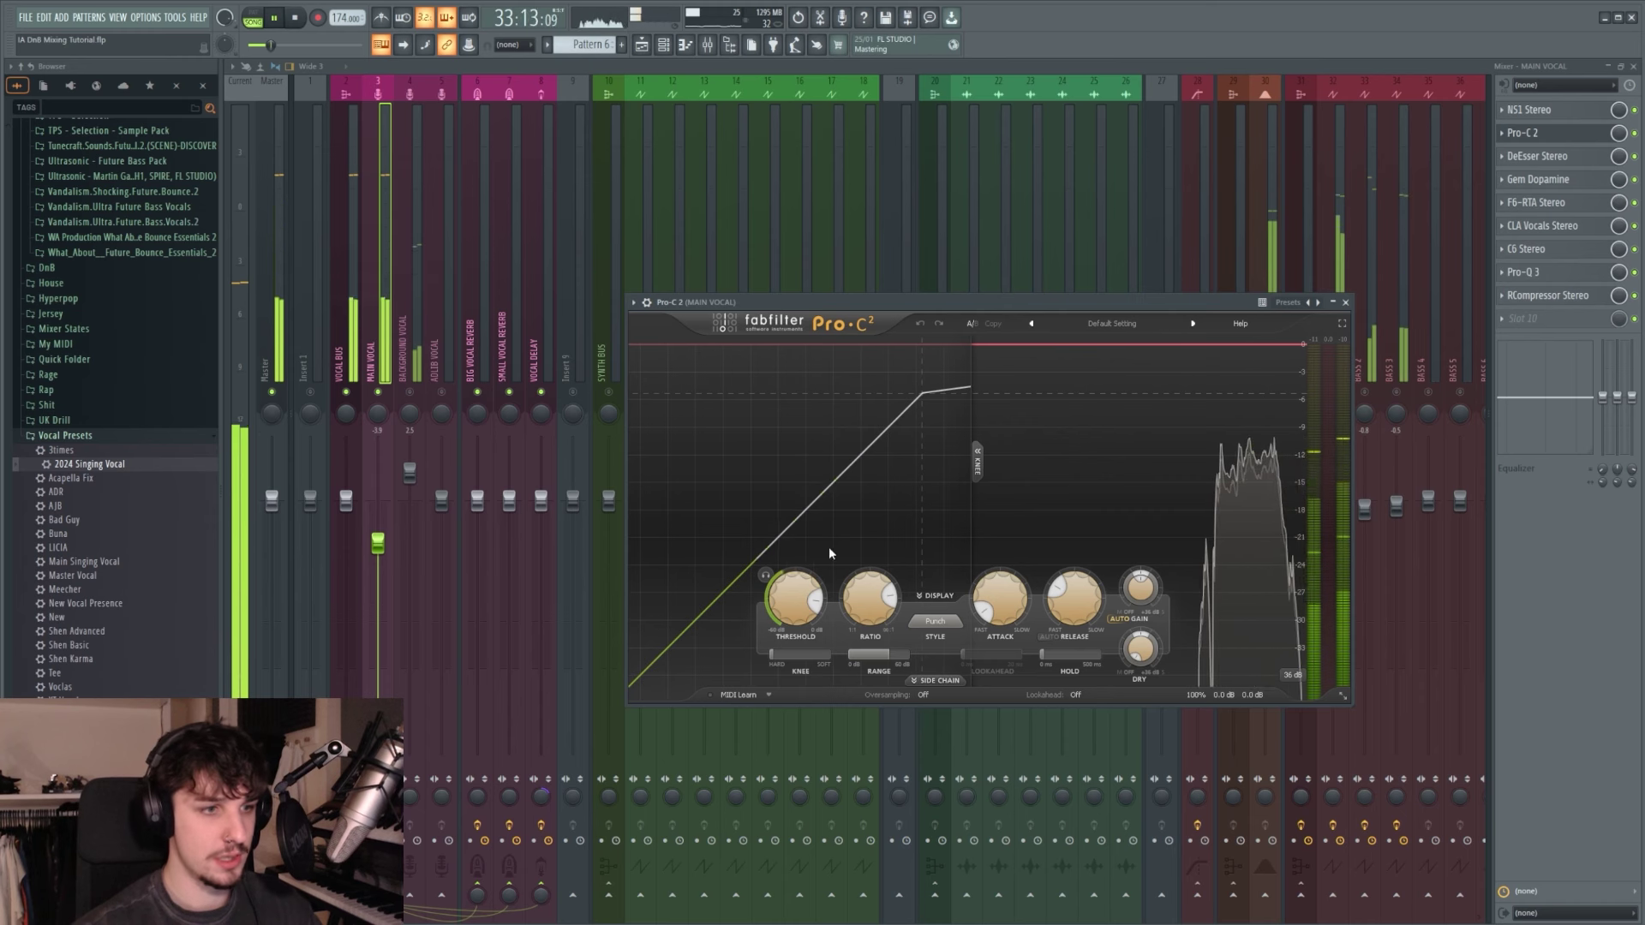
drag(798, 633, 799, 651)
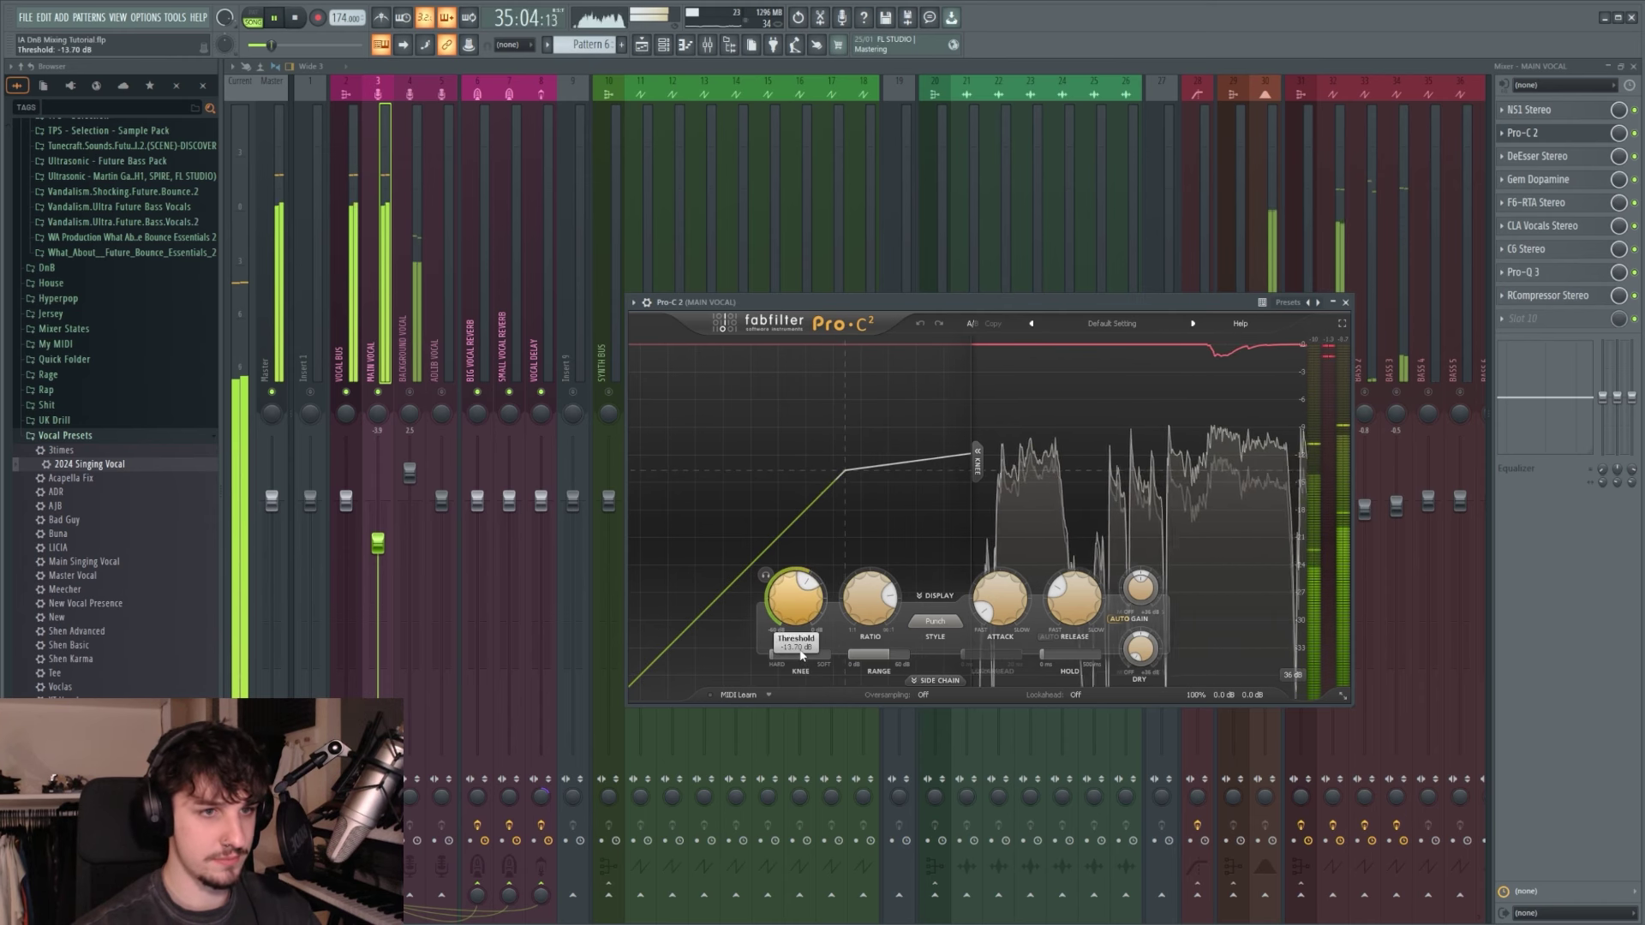
key(space)
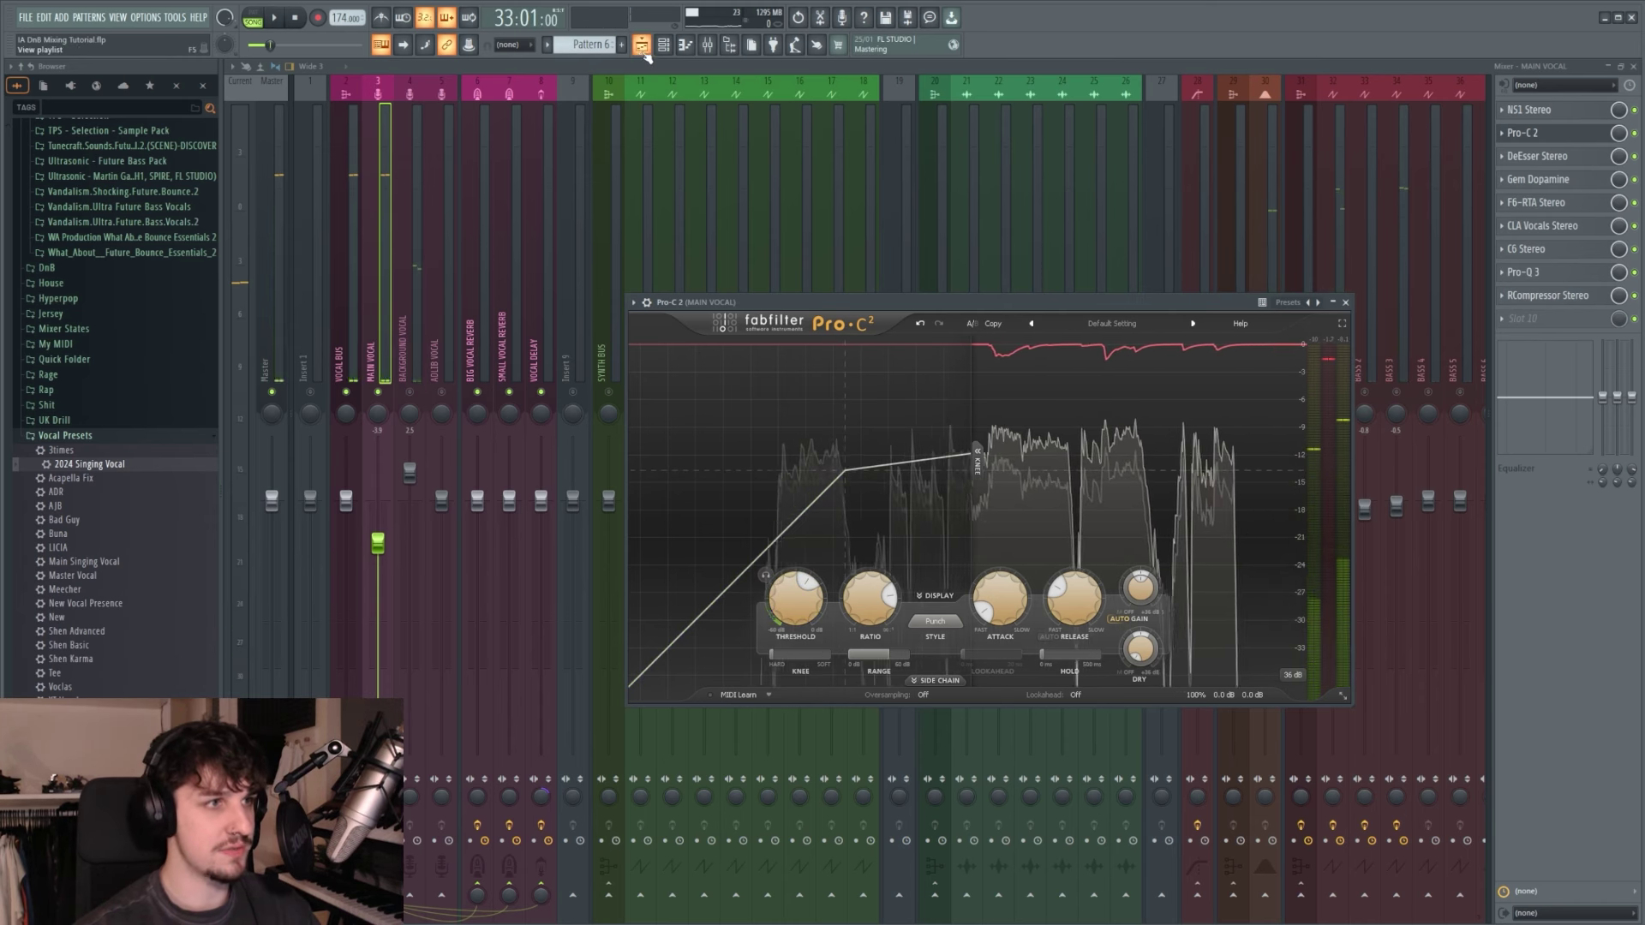
Step: Examine the MAIN VOCAL and BACKGROUND VOCAL waveforms in the playlist around bar 33
key(F5)
scroll(983, 294, up, 10)
scroll(1009, 678, up, 3)
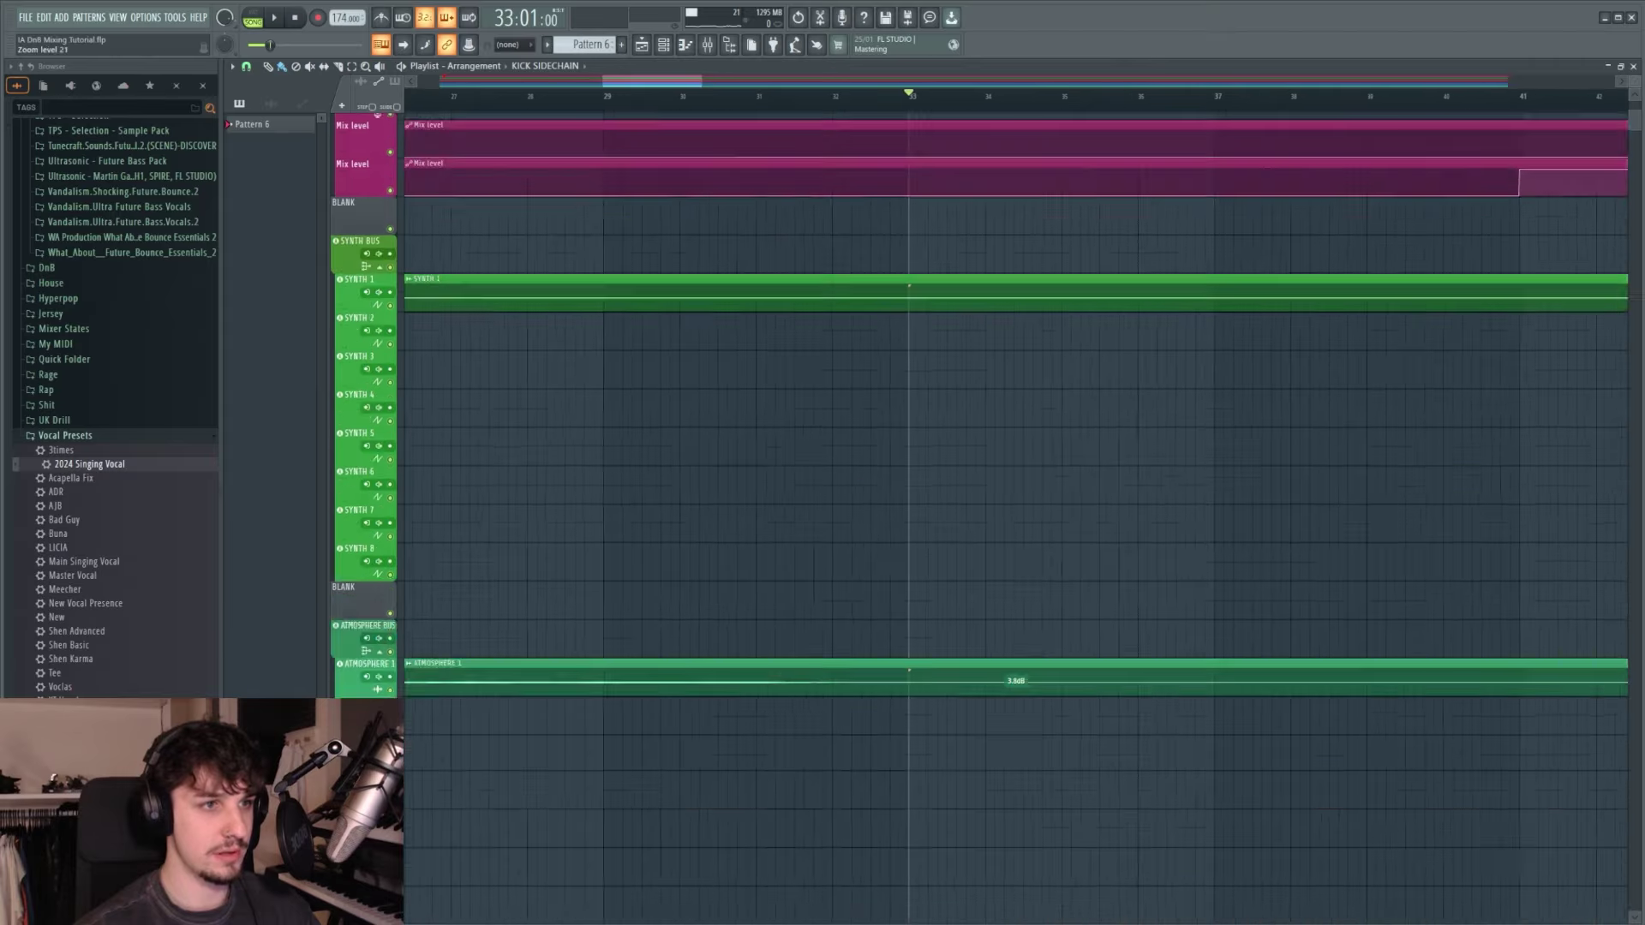
scroll(1010, 679, up, 3)
scroll(954, 355, up, 1)
scroll(958, 357, down, 10)
scroll(716, 374, up, 1)
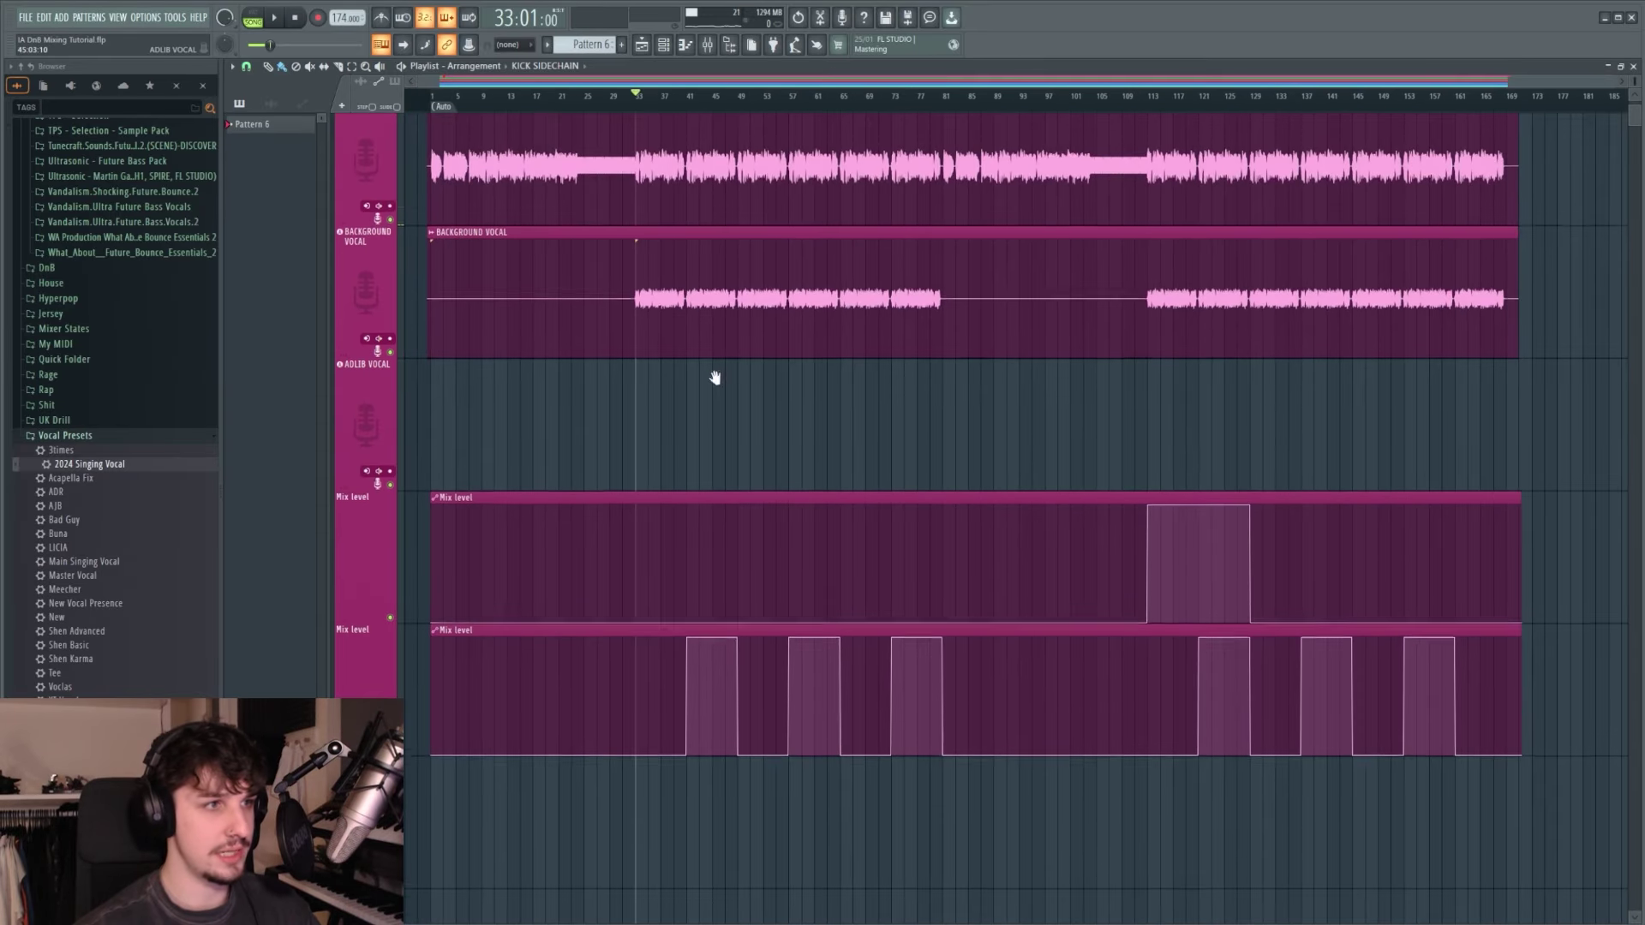
scroll(649, 306, up, 1)
scroll(648, 306, up, 8)
scroll(664, 304, up, 2)
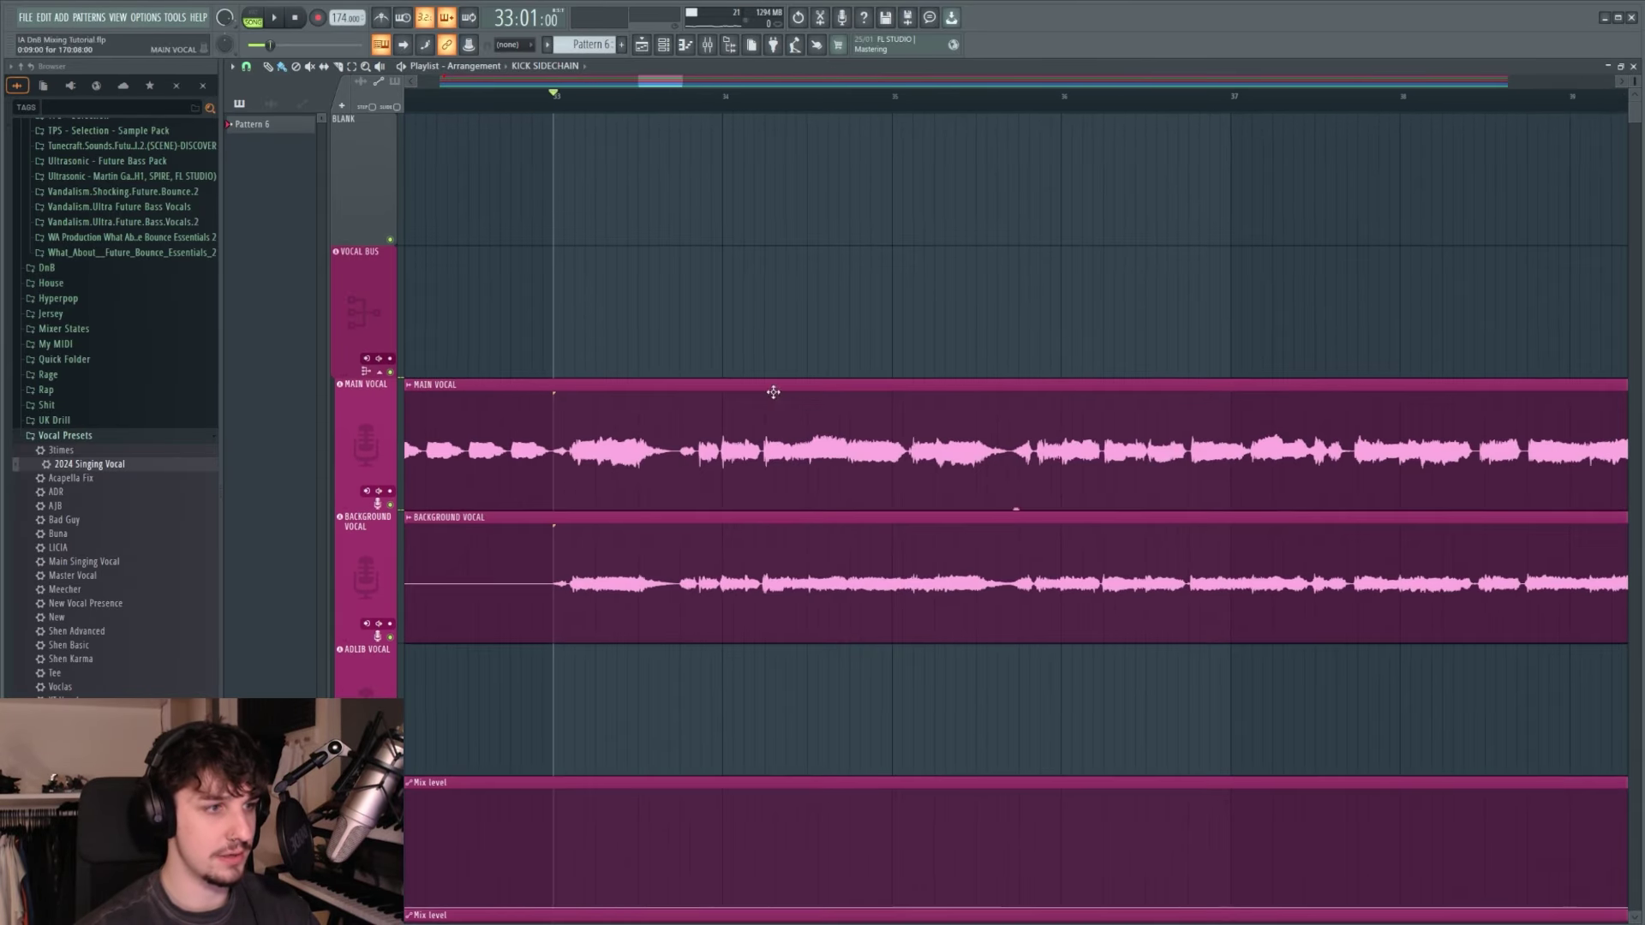
Step: Return to Pro-C 2 on MAIN VOCAL and fine-tune its threshold to about -13.5 dB while the vocal plays
click(707, 45)
click(1533, 133)
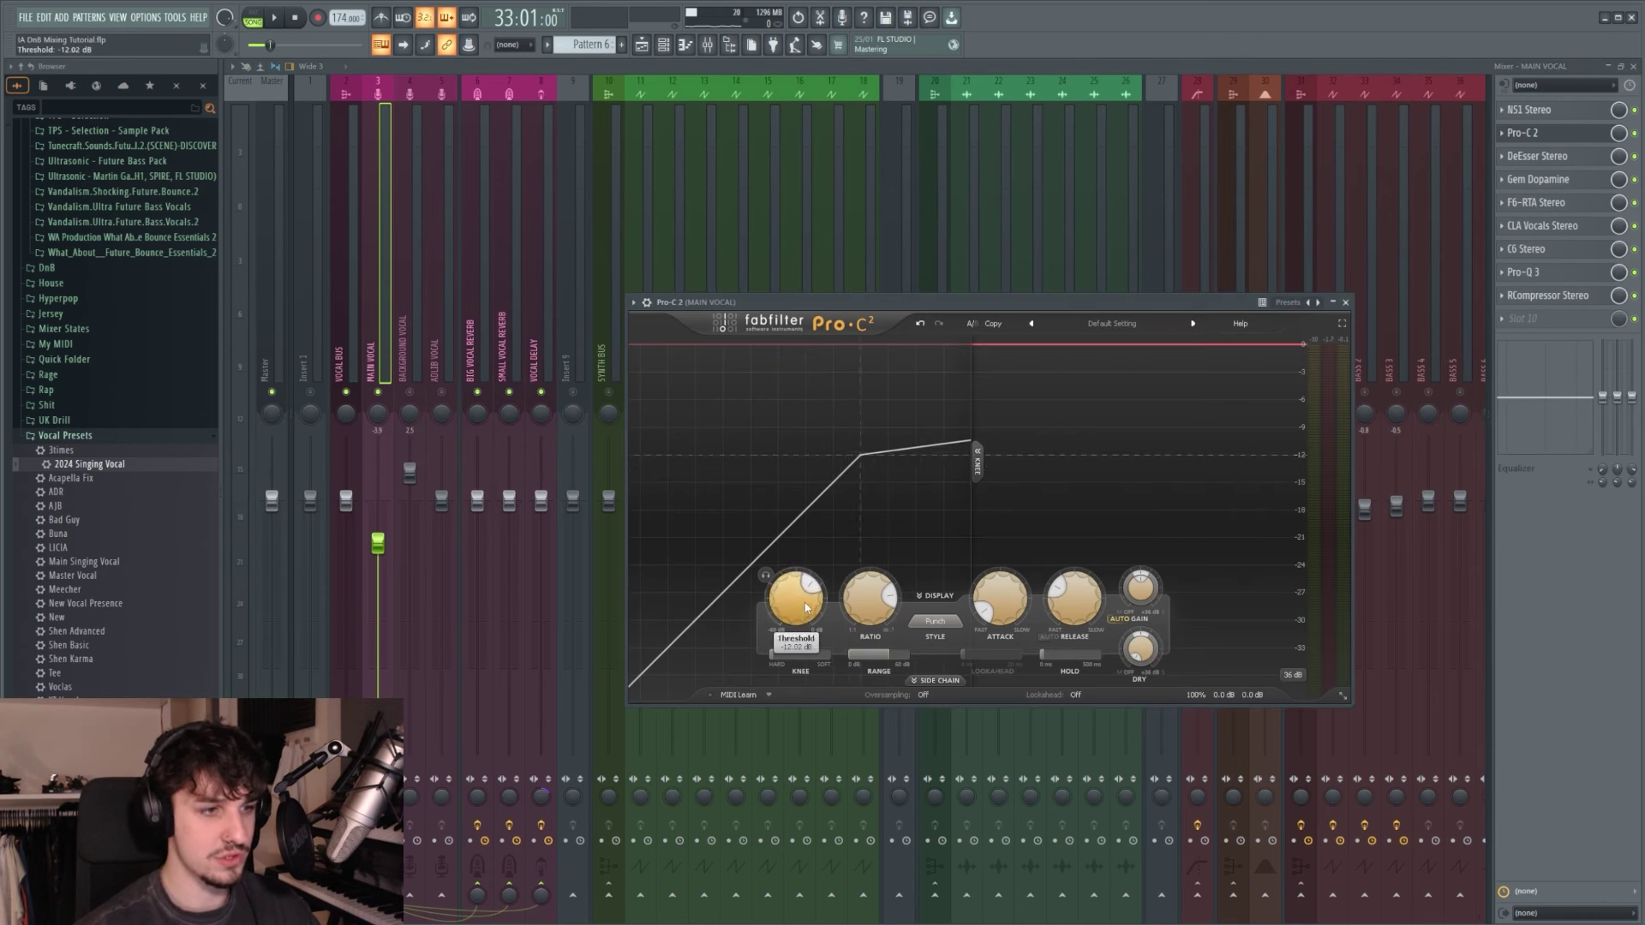
key(space)
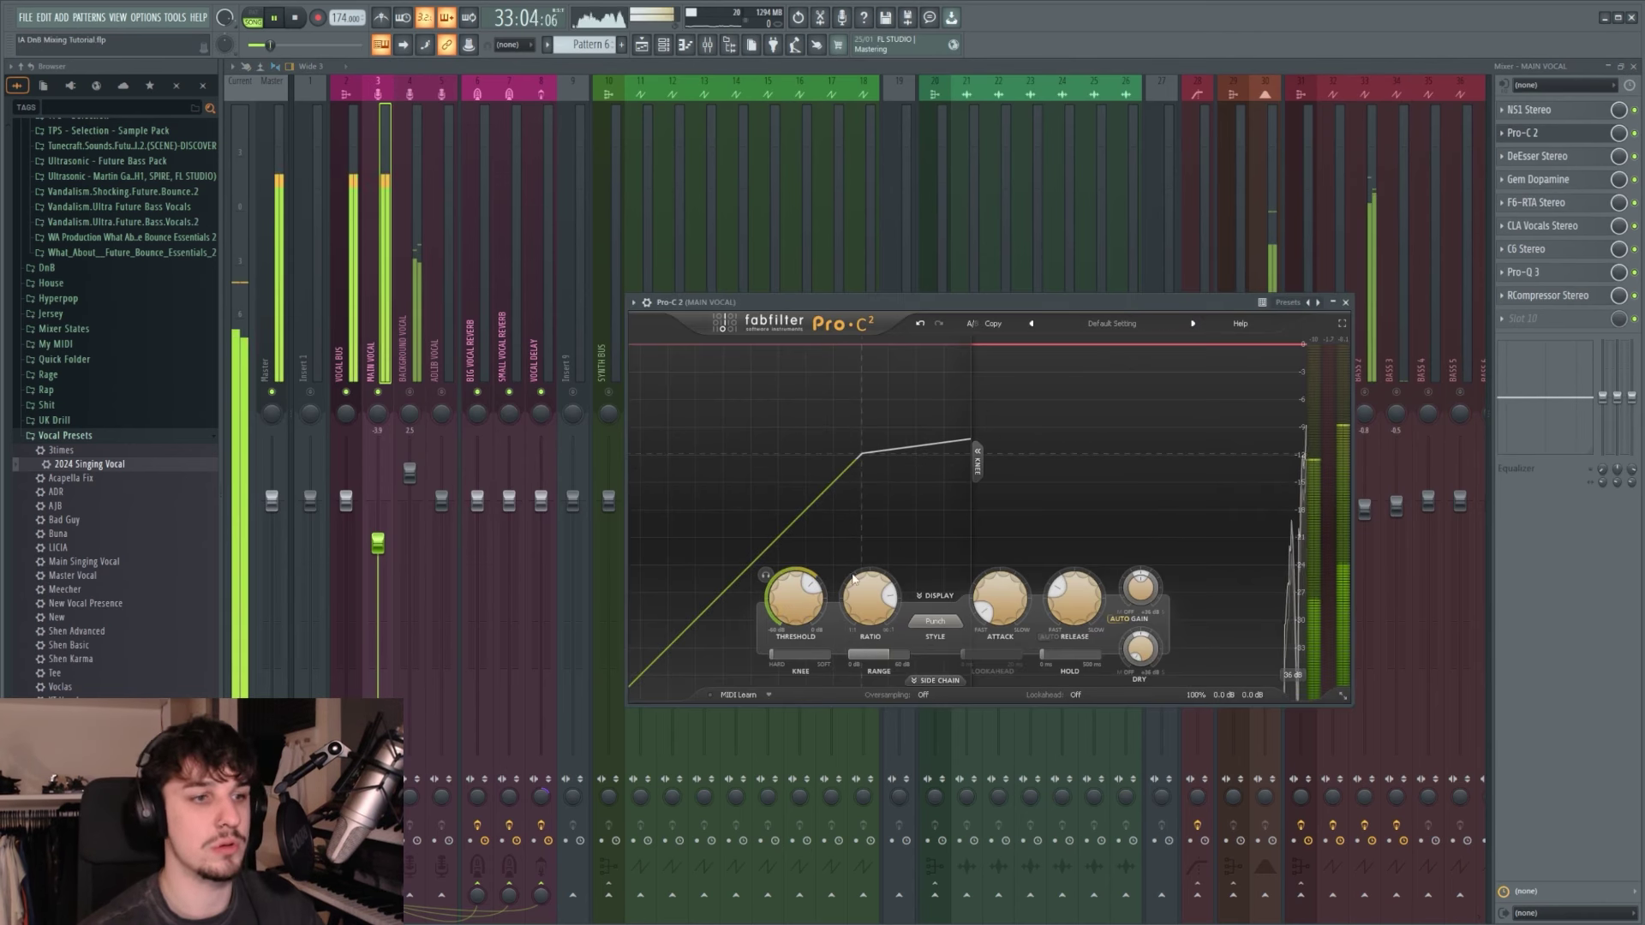
scroll(783, 617, down, 1)
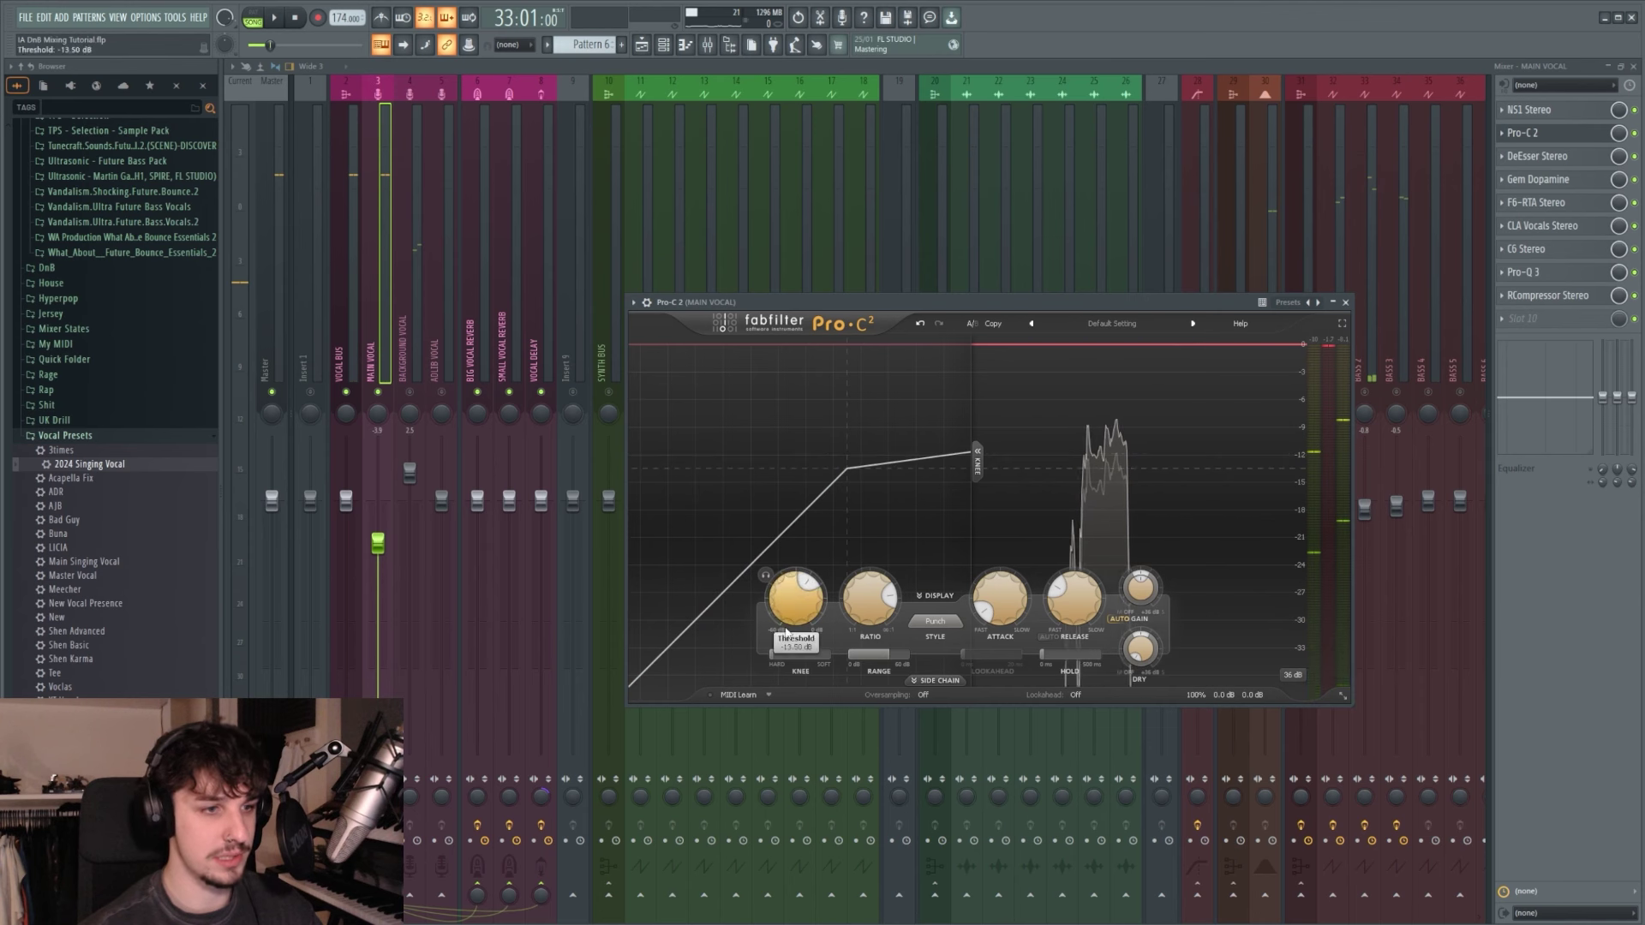
key(space)
drag(783, 615, 790, 608)
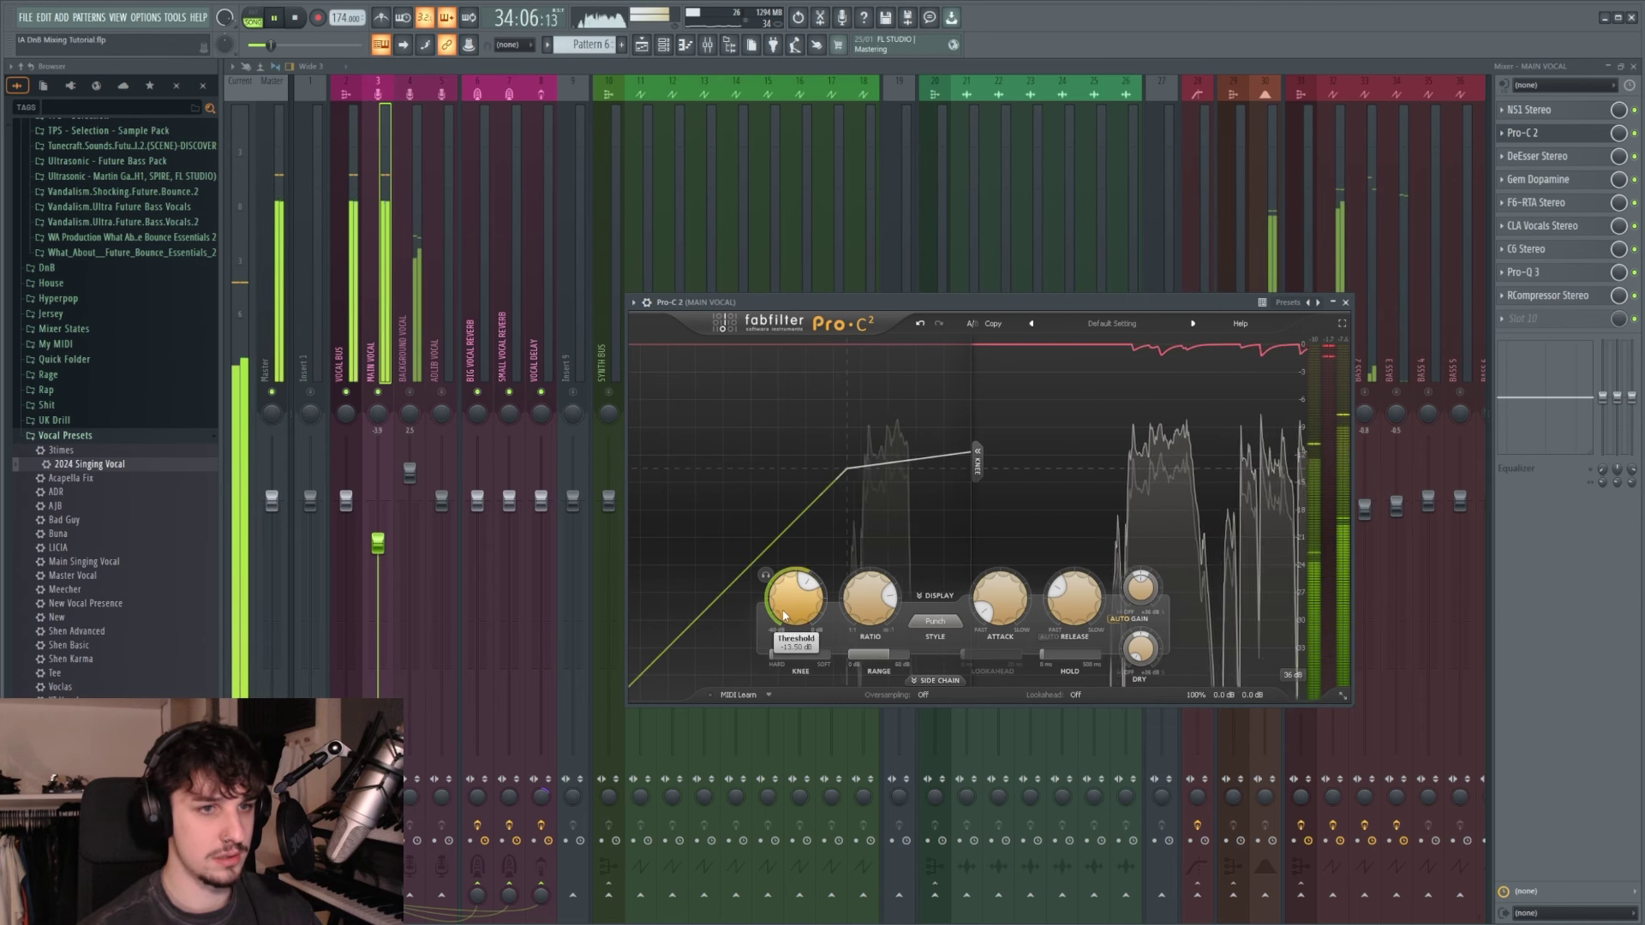
Step: Open DeEsser on MAIN VOCAL and set its threshold to about -16.5 dB while the vocal plays
key(space)
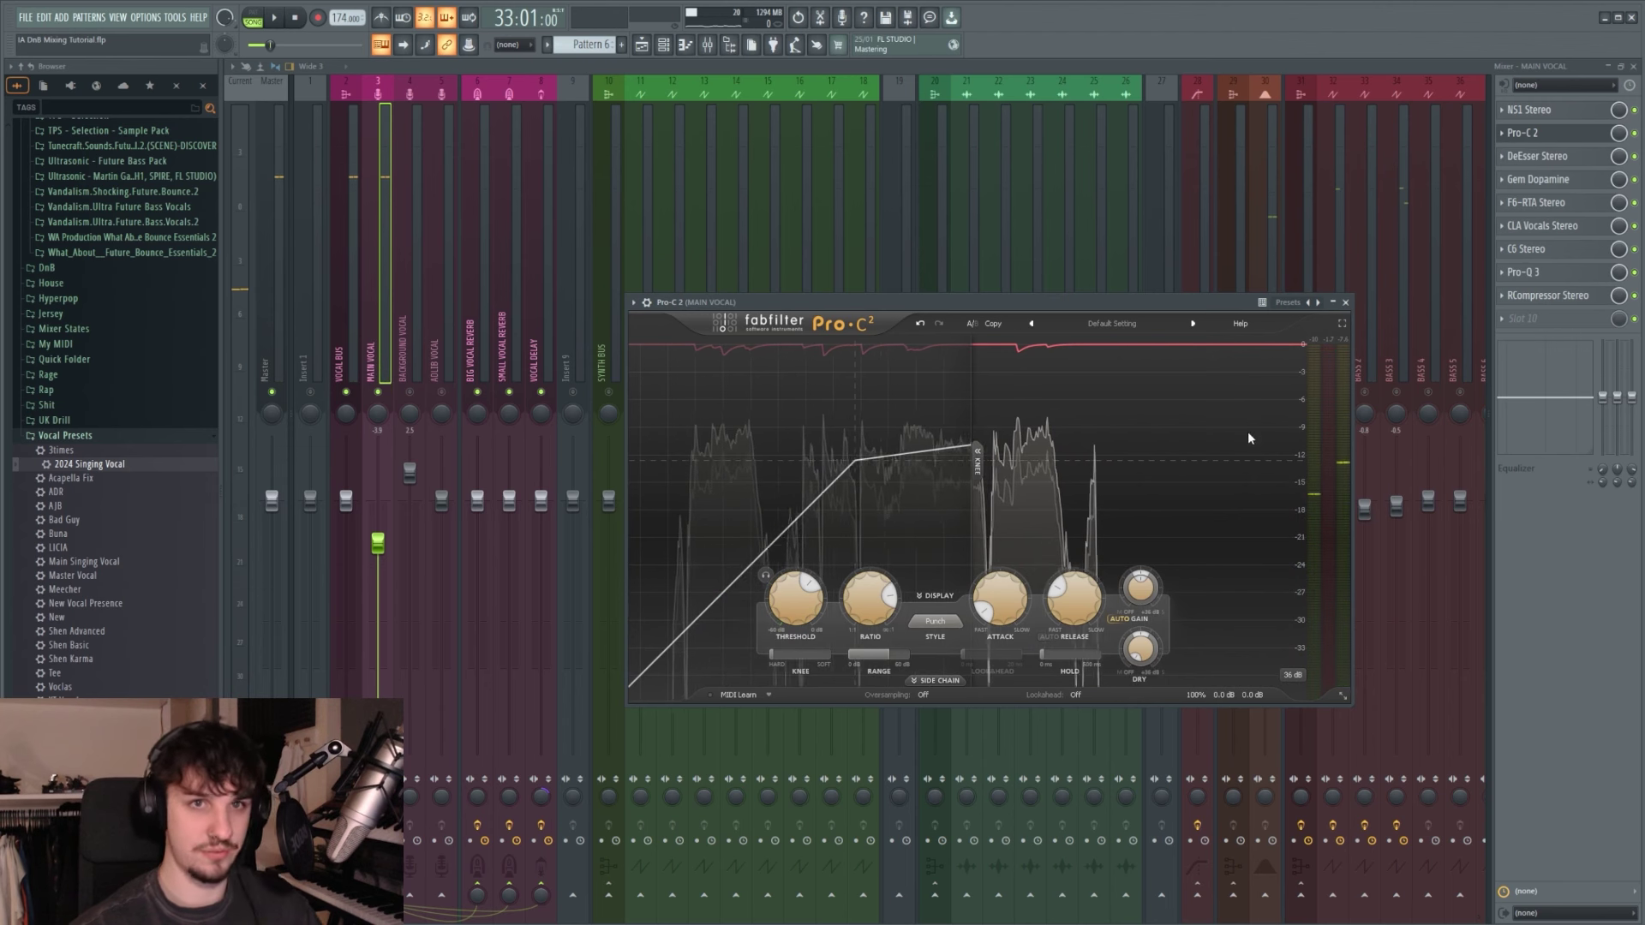
click(1537, 156)
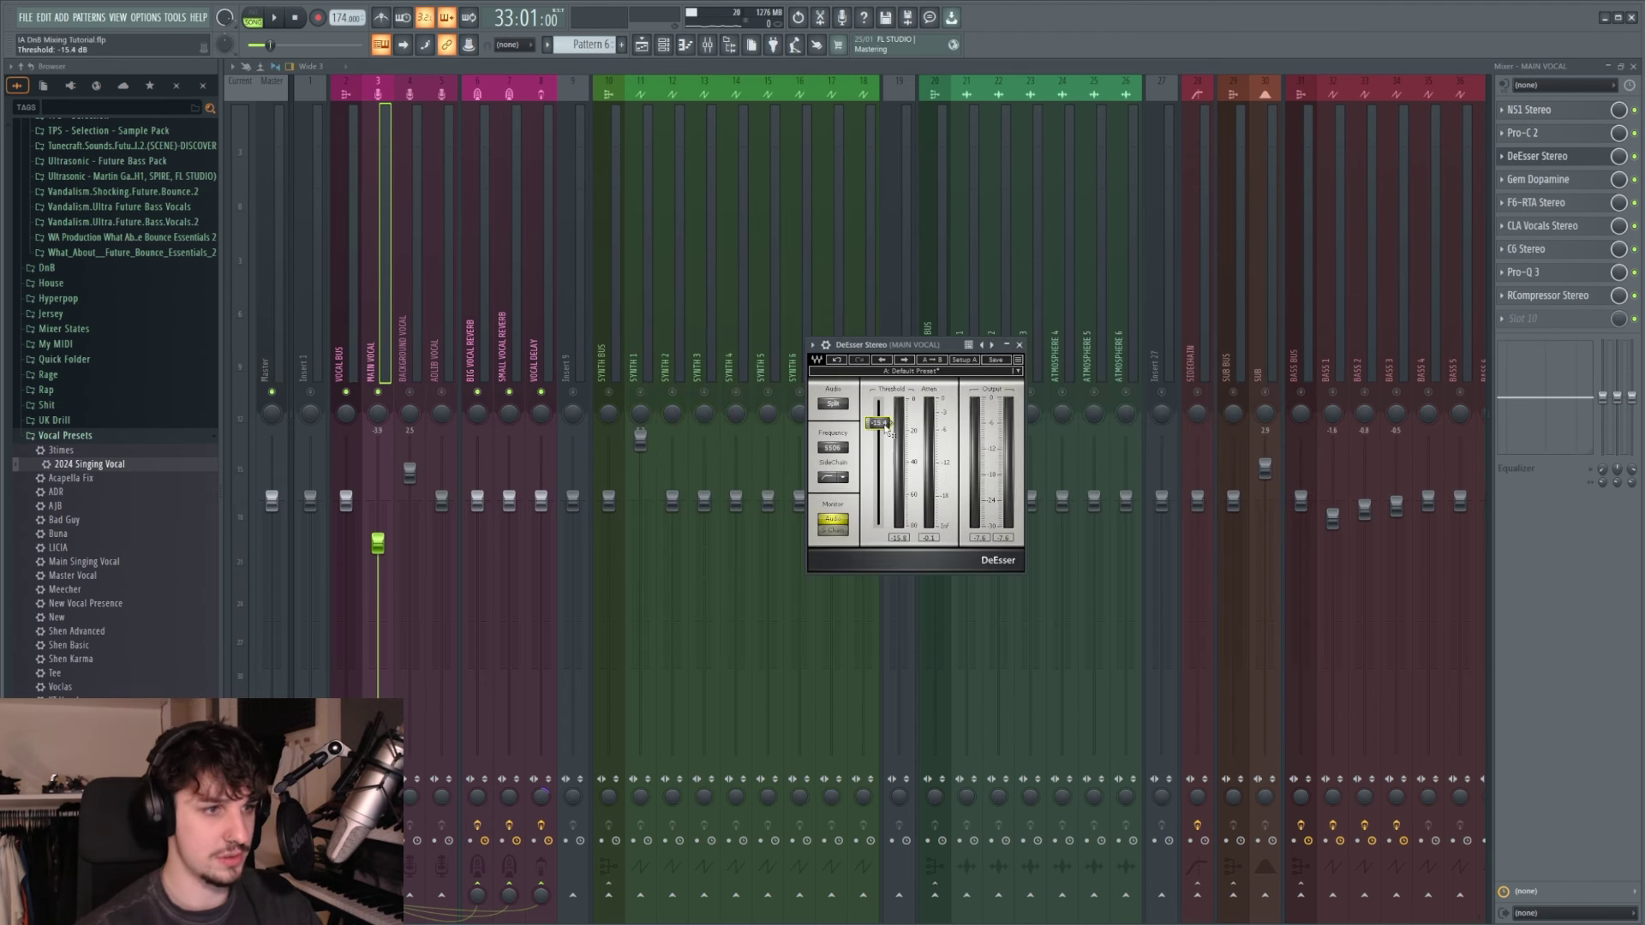
key(space)
drag(888, 431, 888, 434)
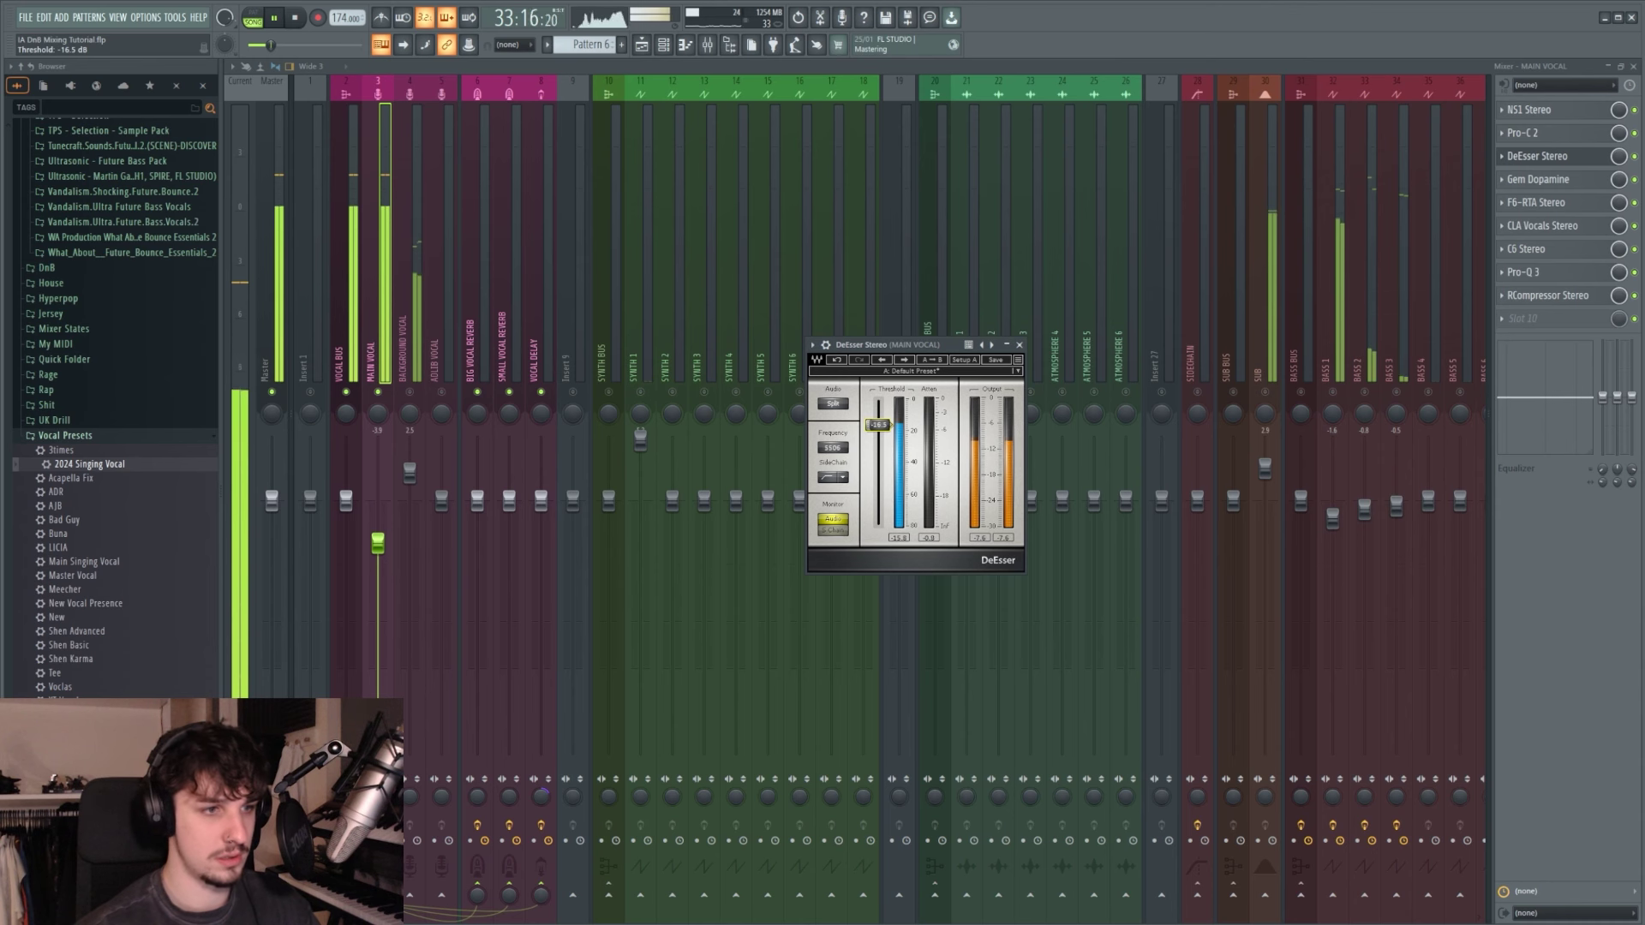
key(space)
Step: Bypass the MAIN VOCAL effects from F6-RTA through RCompressor, keeping Gem Dopamine switched on
click(1537, 179)
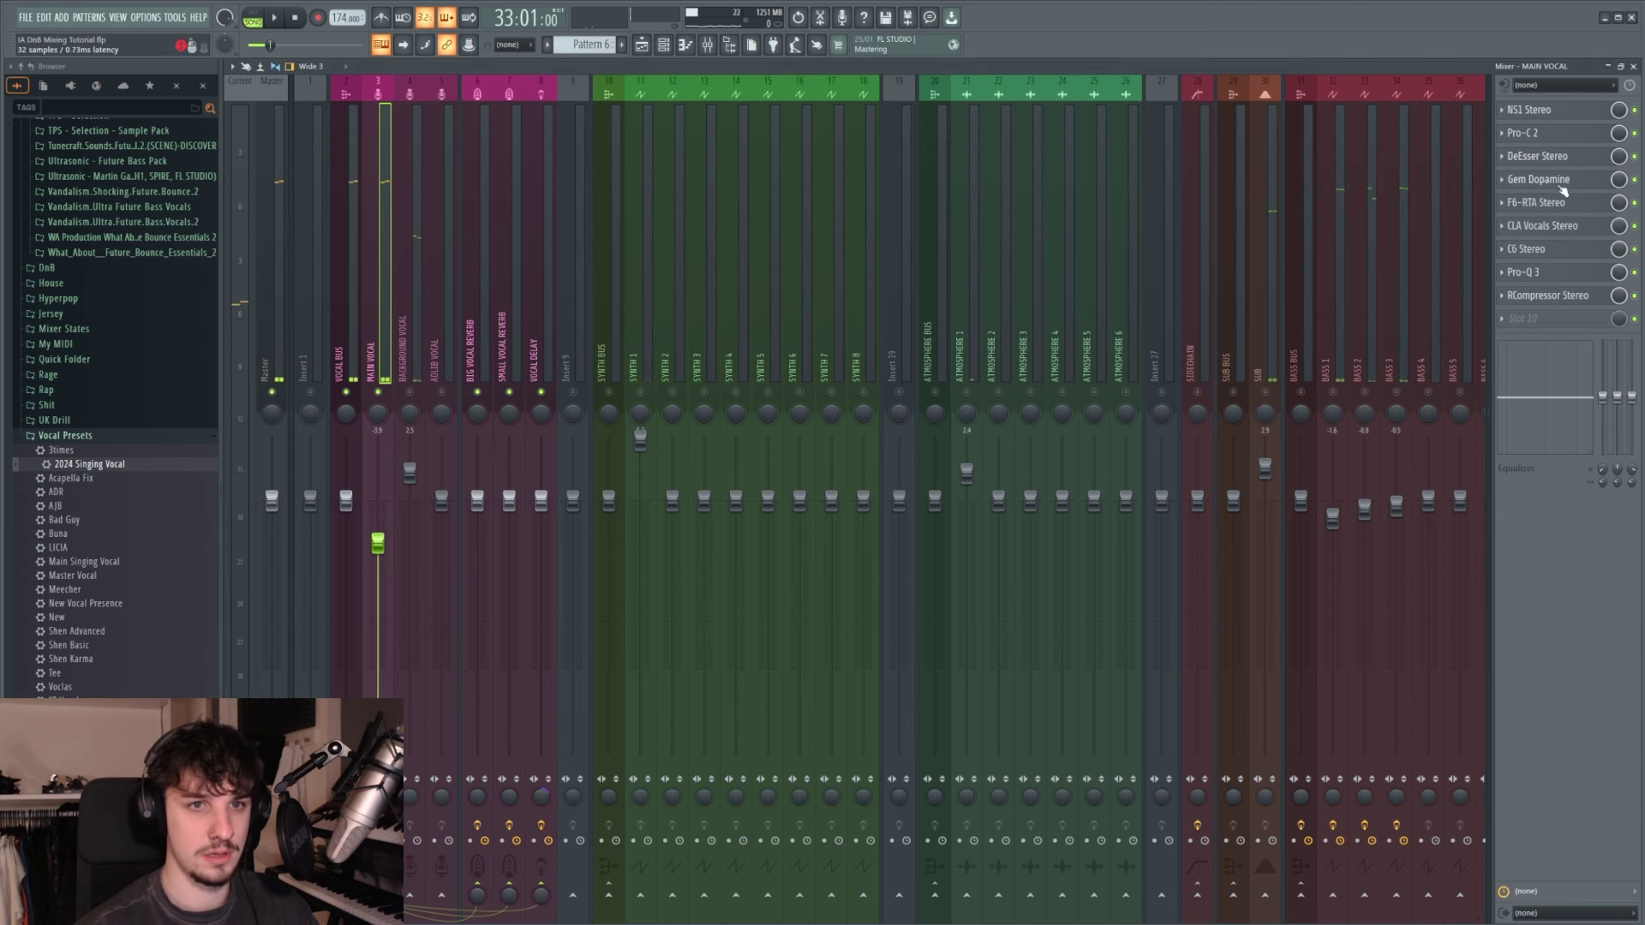
key(Escape)
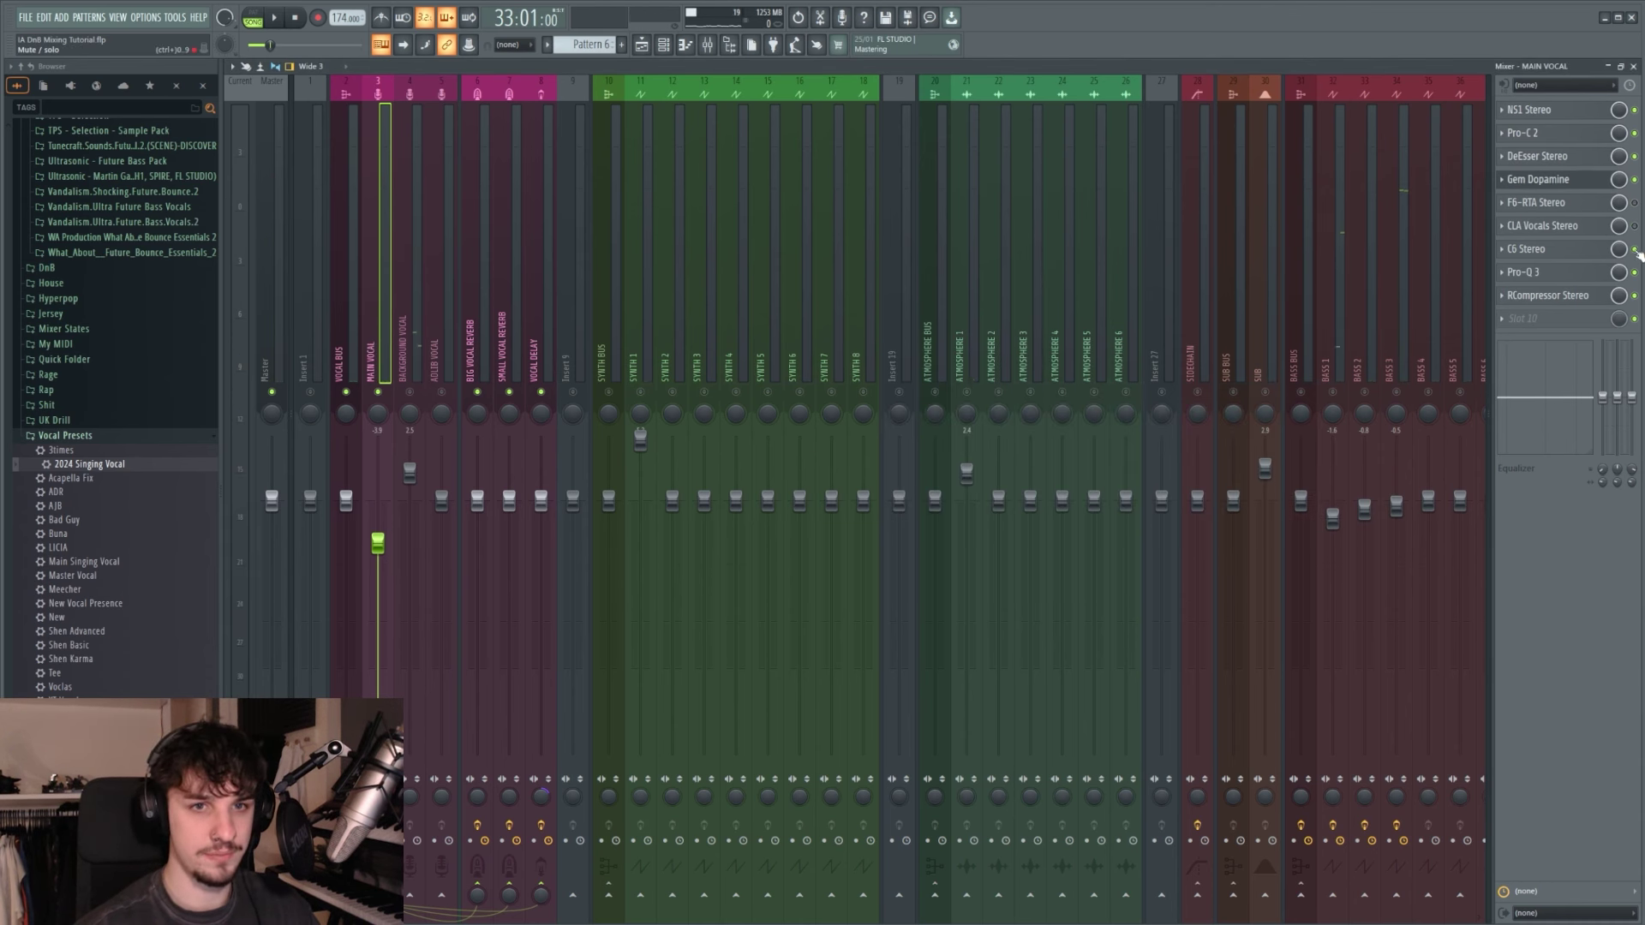
click(1535, 183)
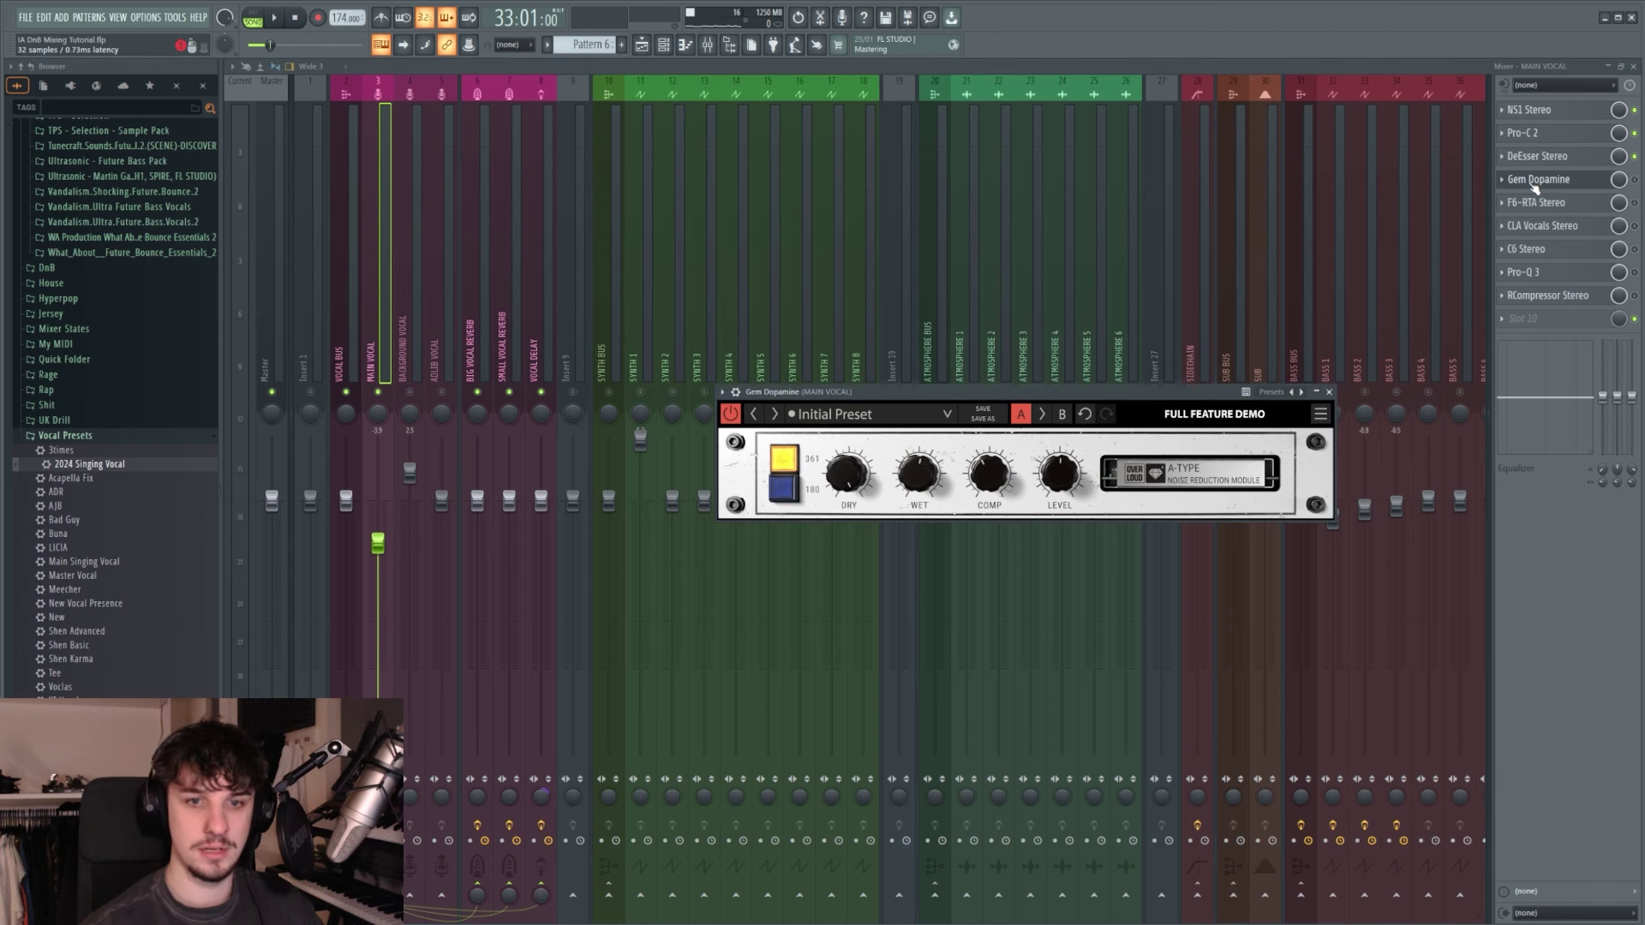
click(1559, 180)
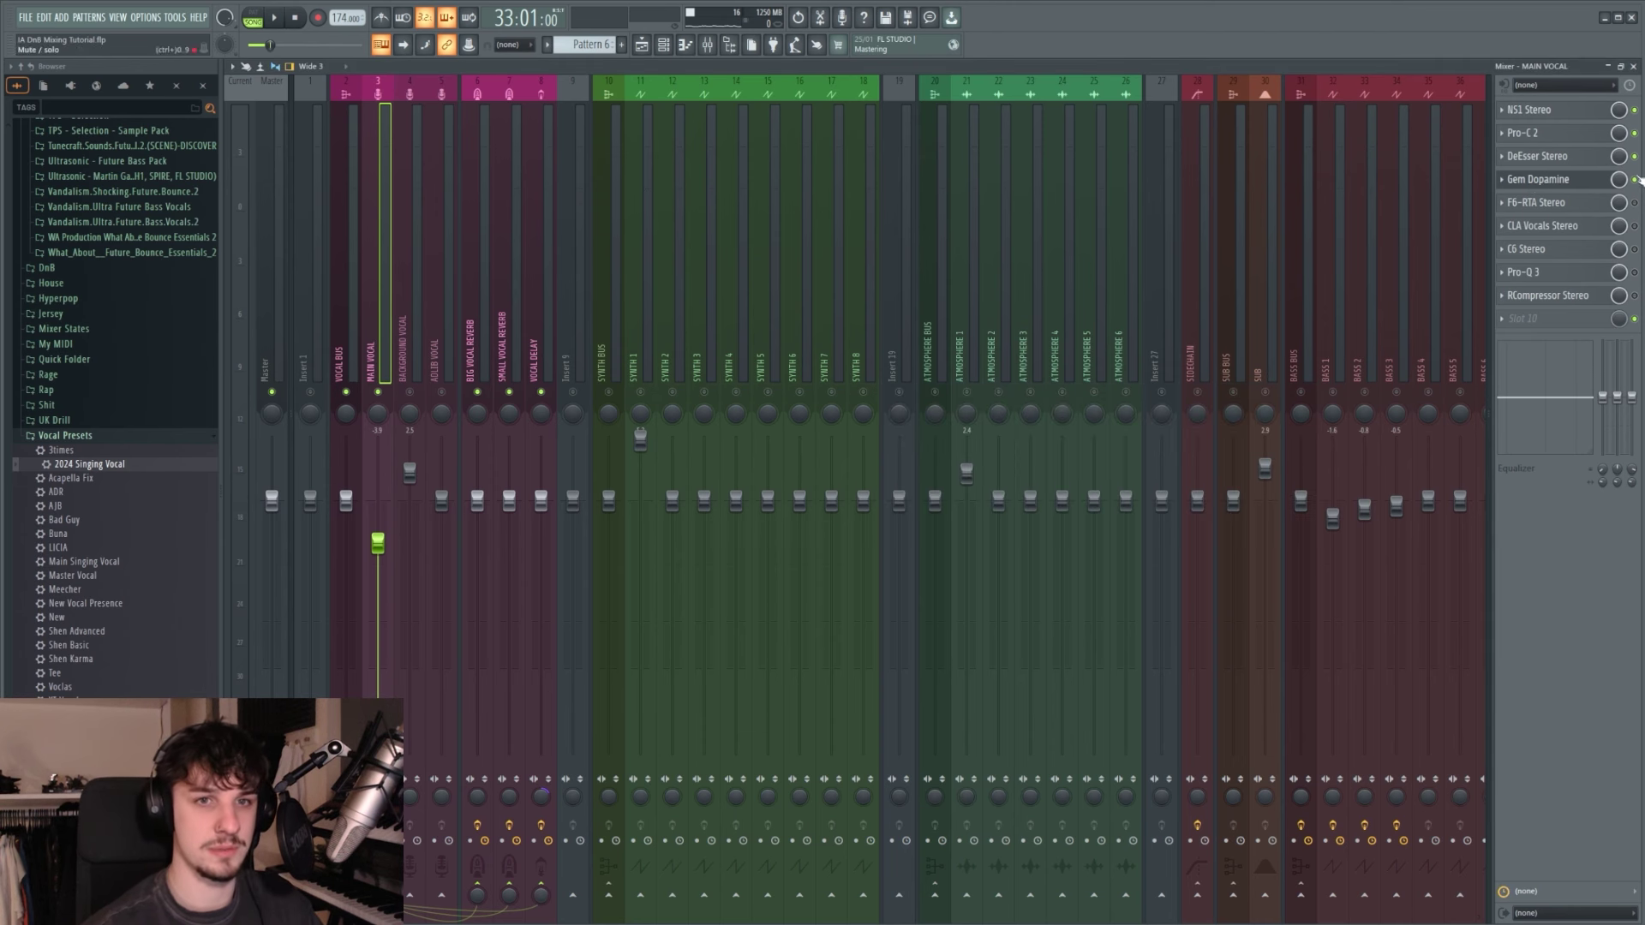
Step: Audition Gem Dopamine on MAIN VOCAL and set its Wet level to about 0.65
click(1564, 181)
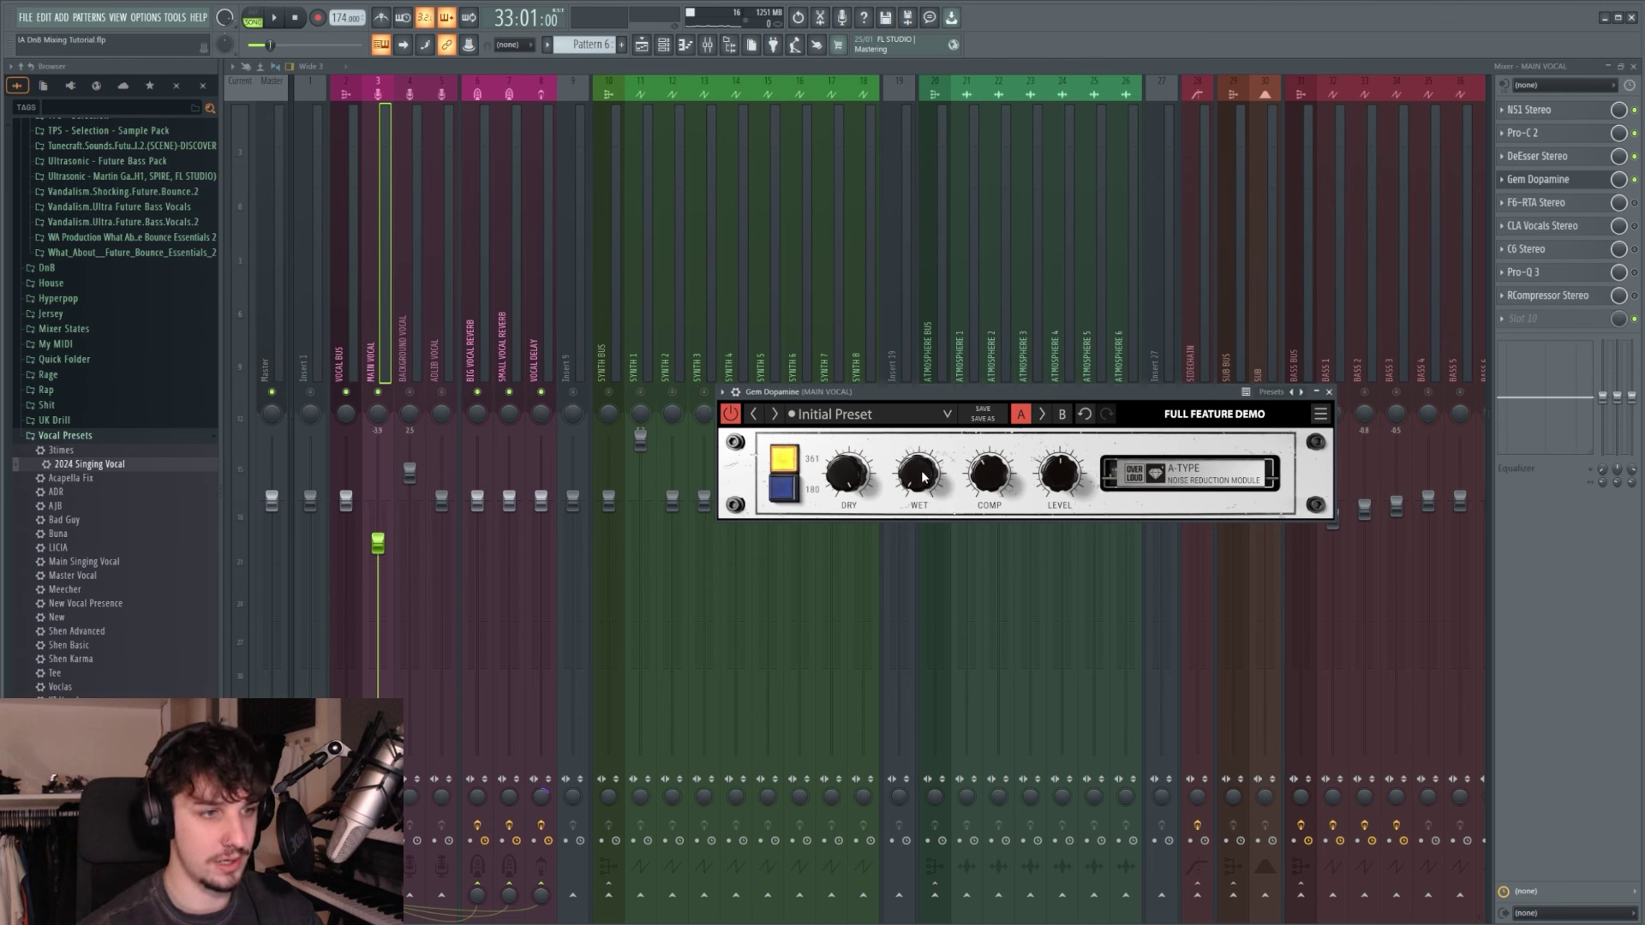
drag(932, 408, 960, 386)
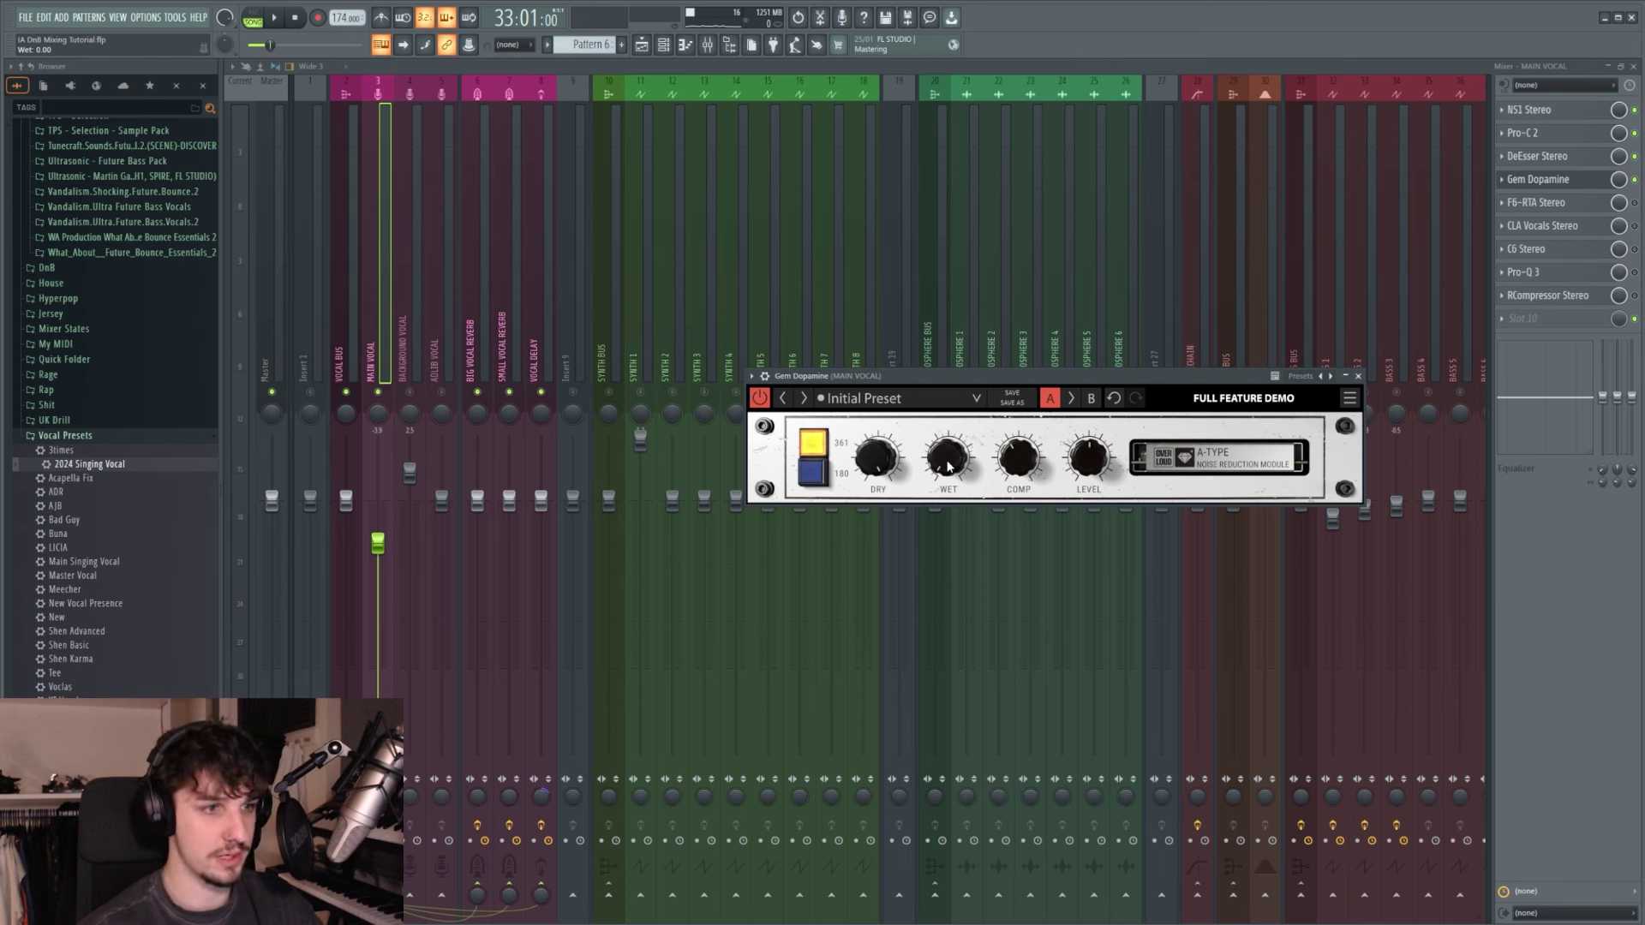
key(space)
drag(960, 469, 973, 389)
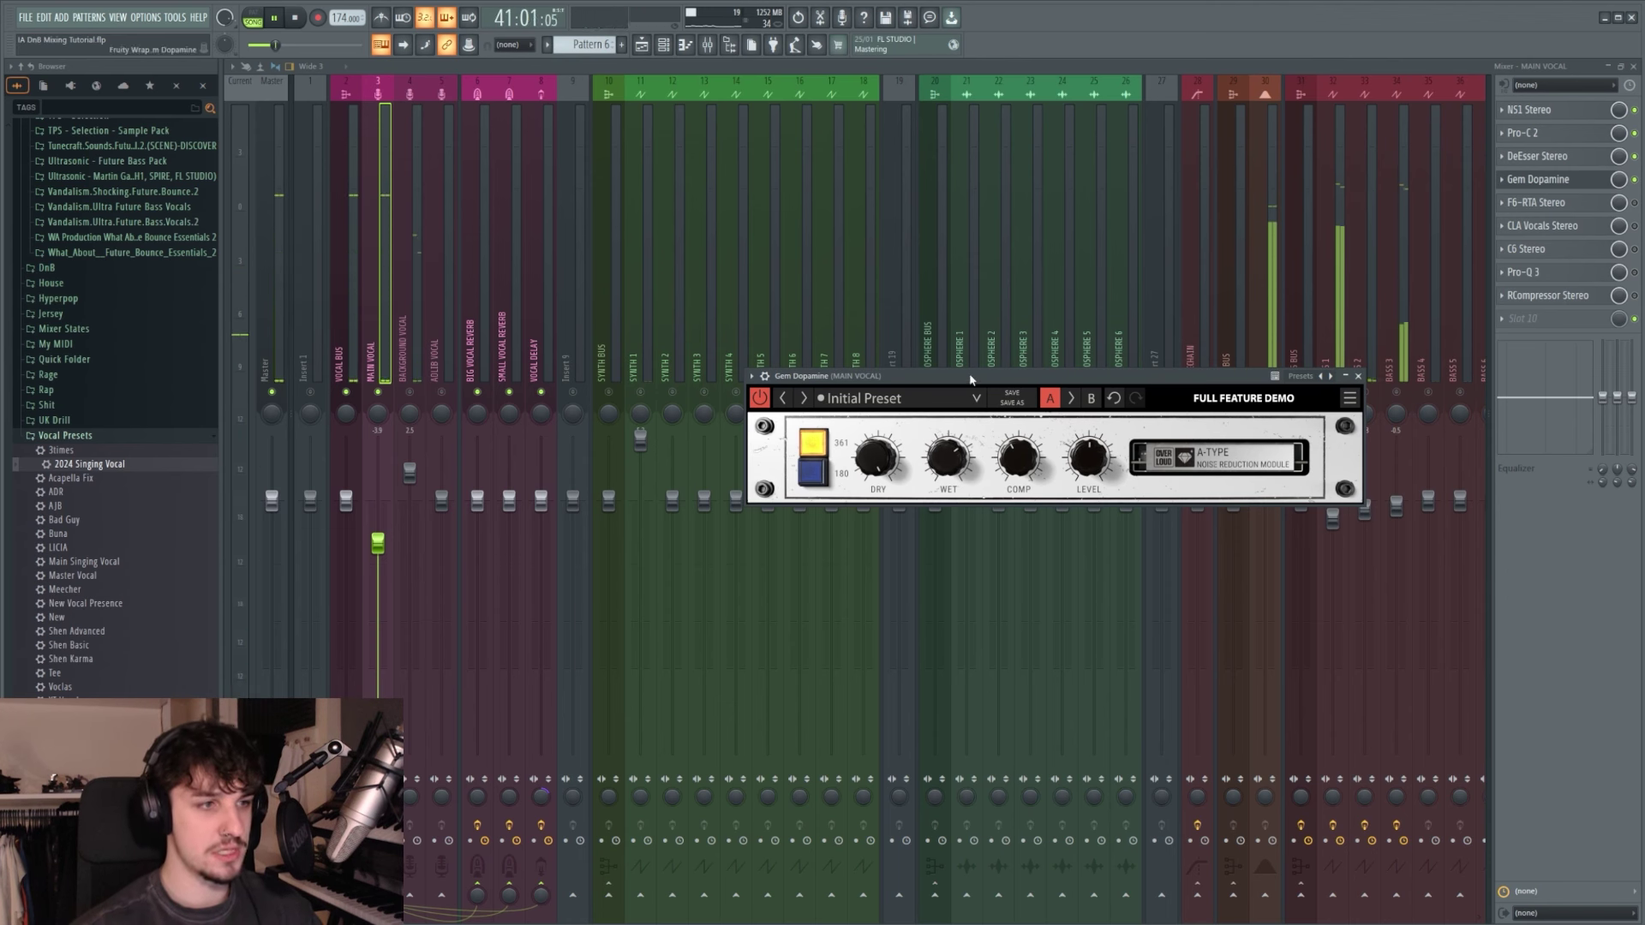
key(space)
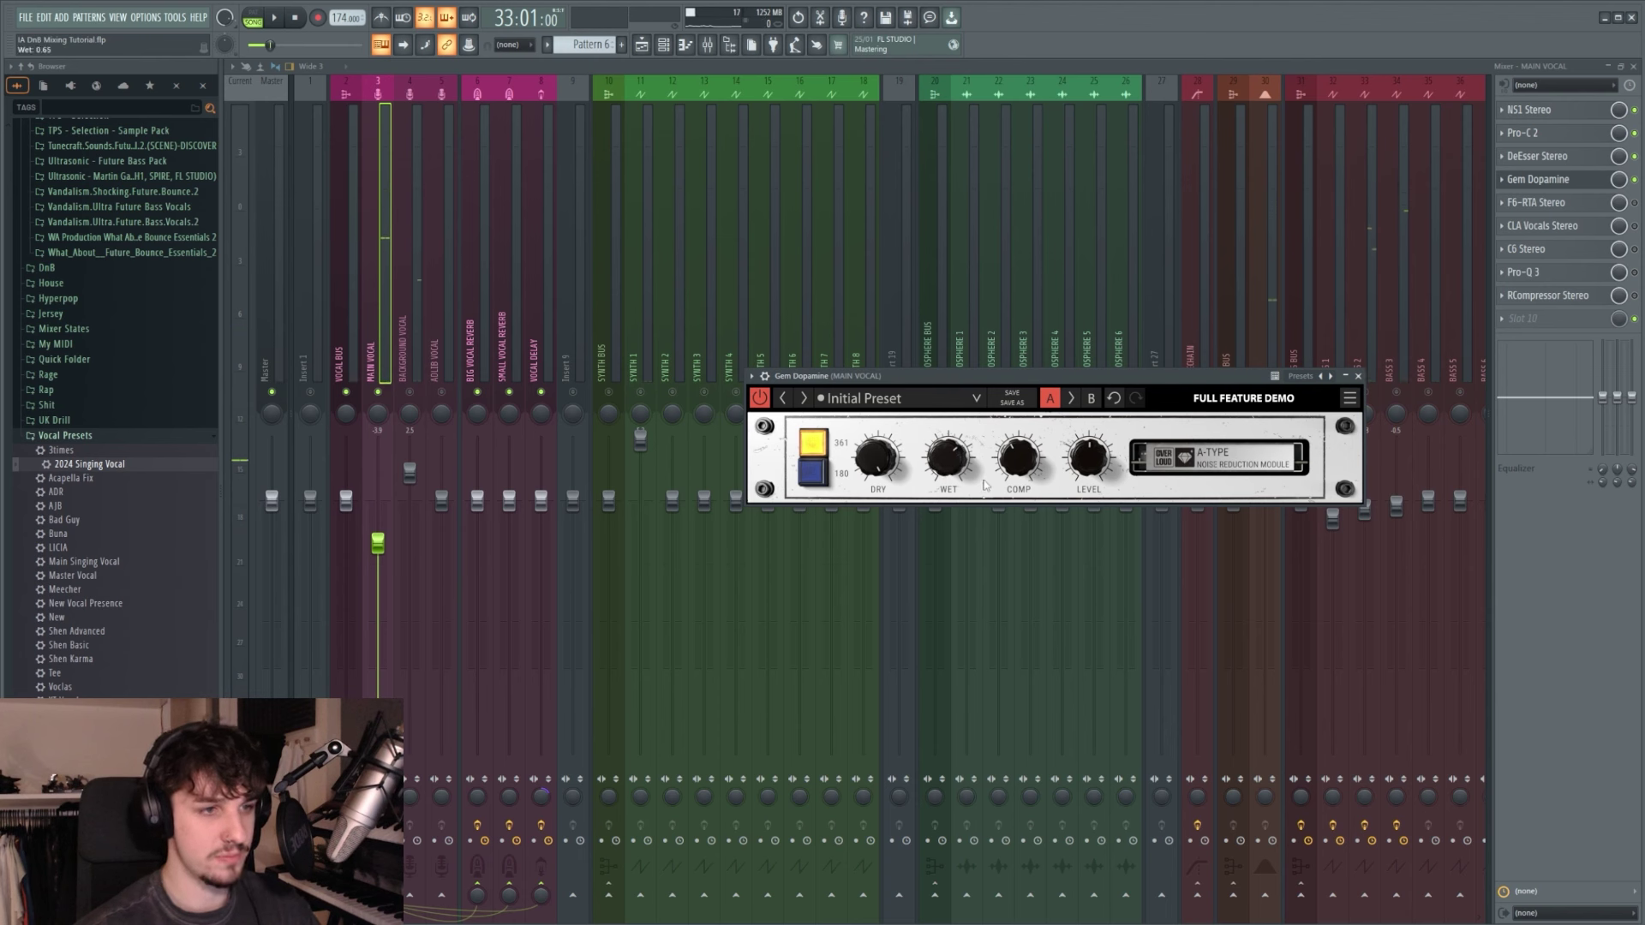
drag(1003, 380, 984, 407)
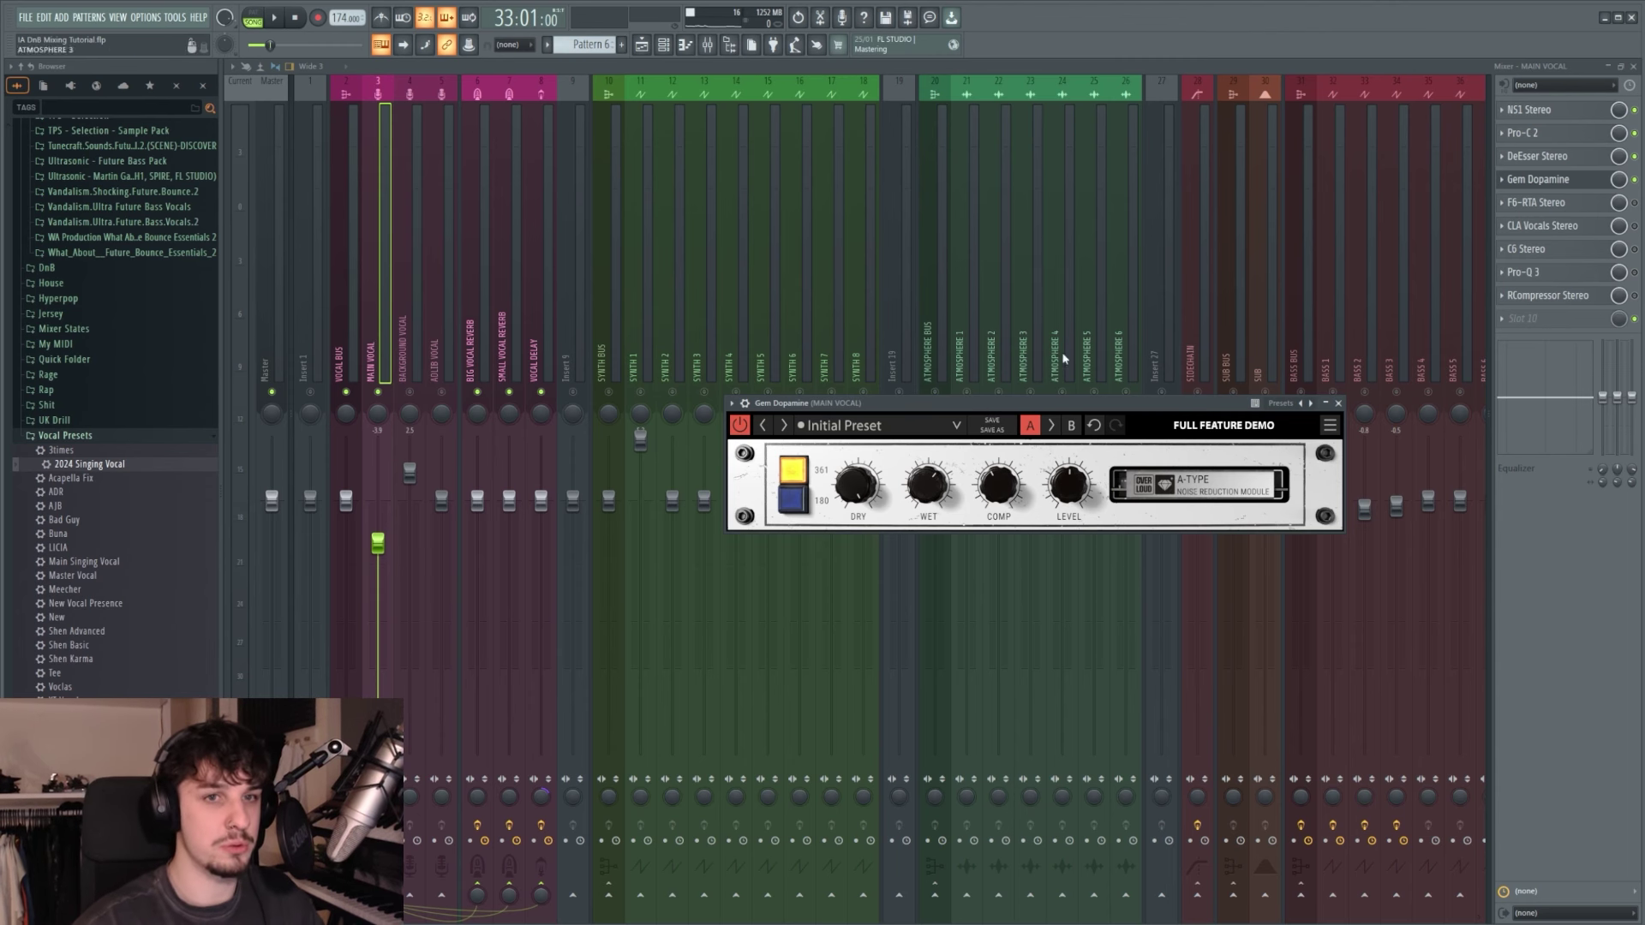
Step: Re-enable F6-RTA on MAIN VOCAL, load its Vocal Cleaner preset and listen to the vocal through it
click(1579, 202)
click(1581, 203)
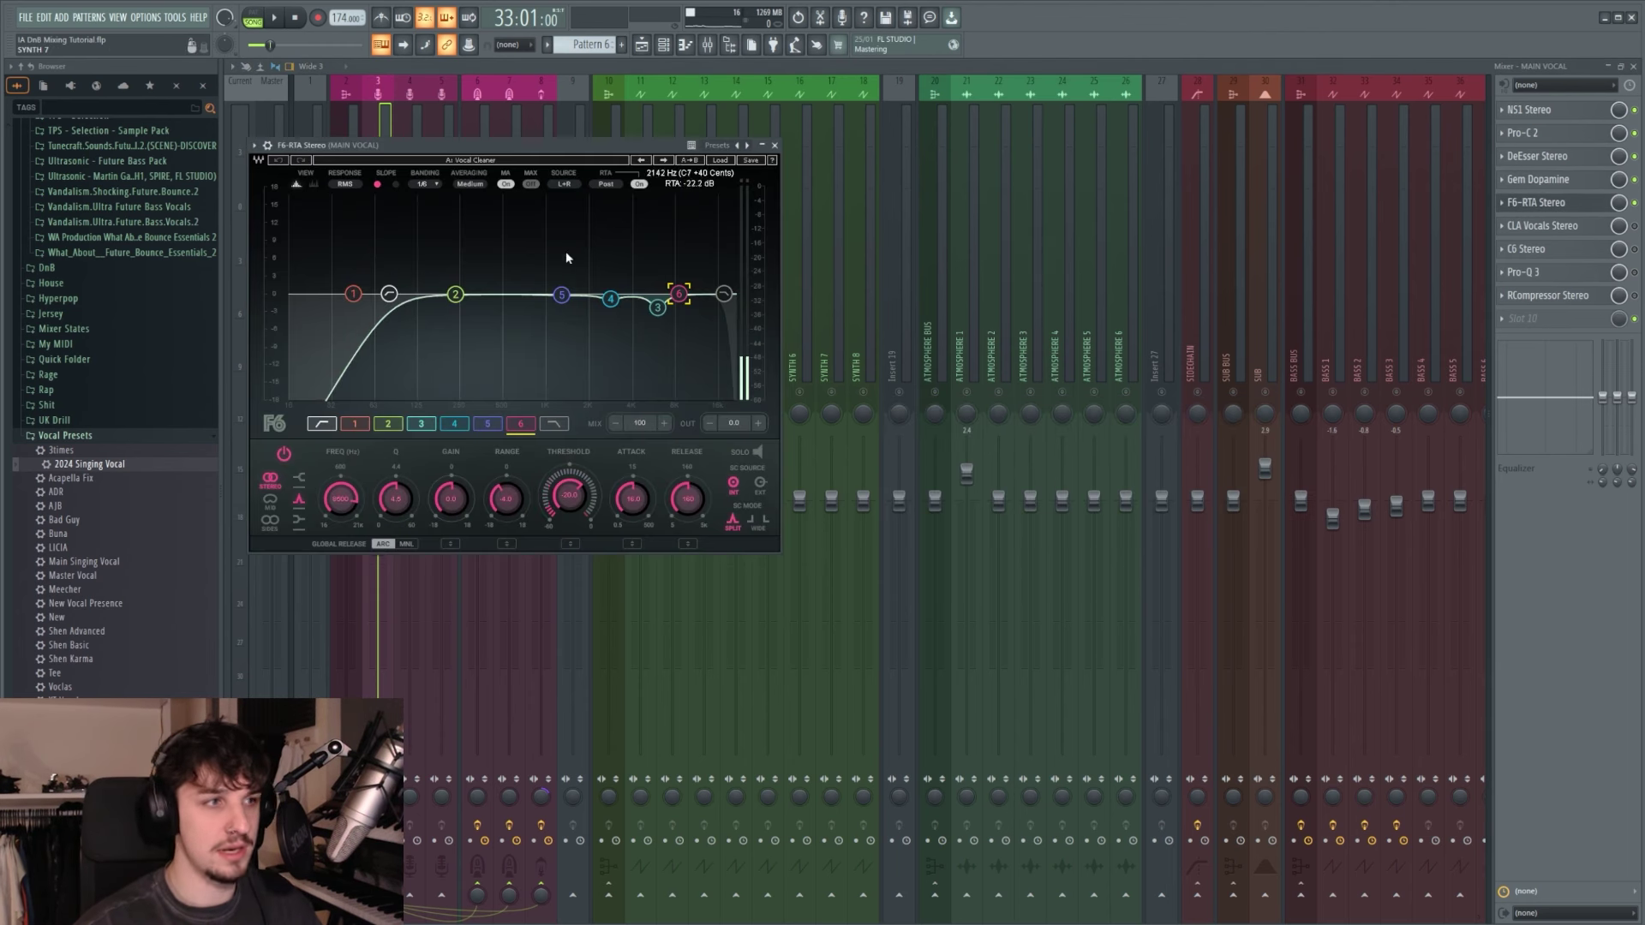
drag(504, 150, 950, 279)
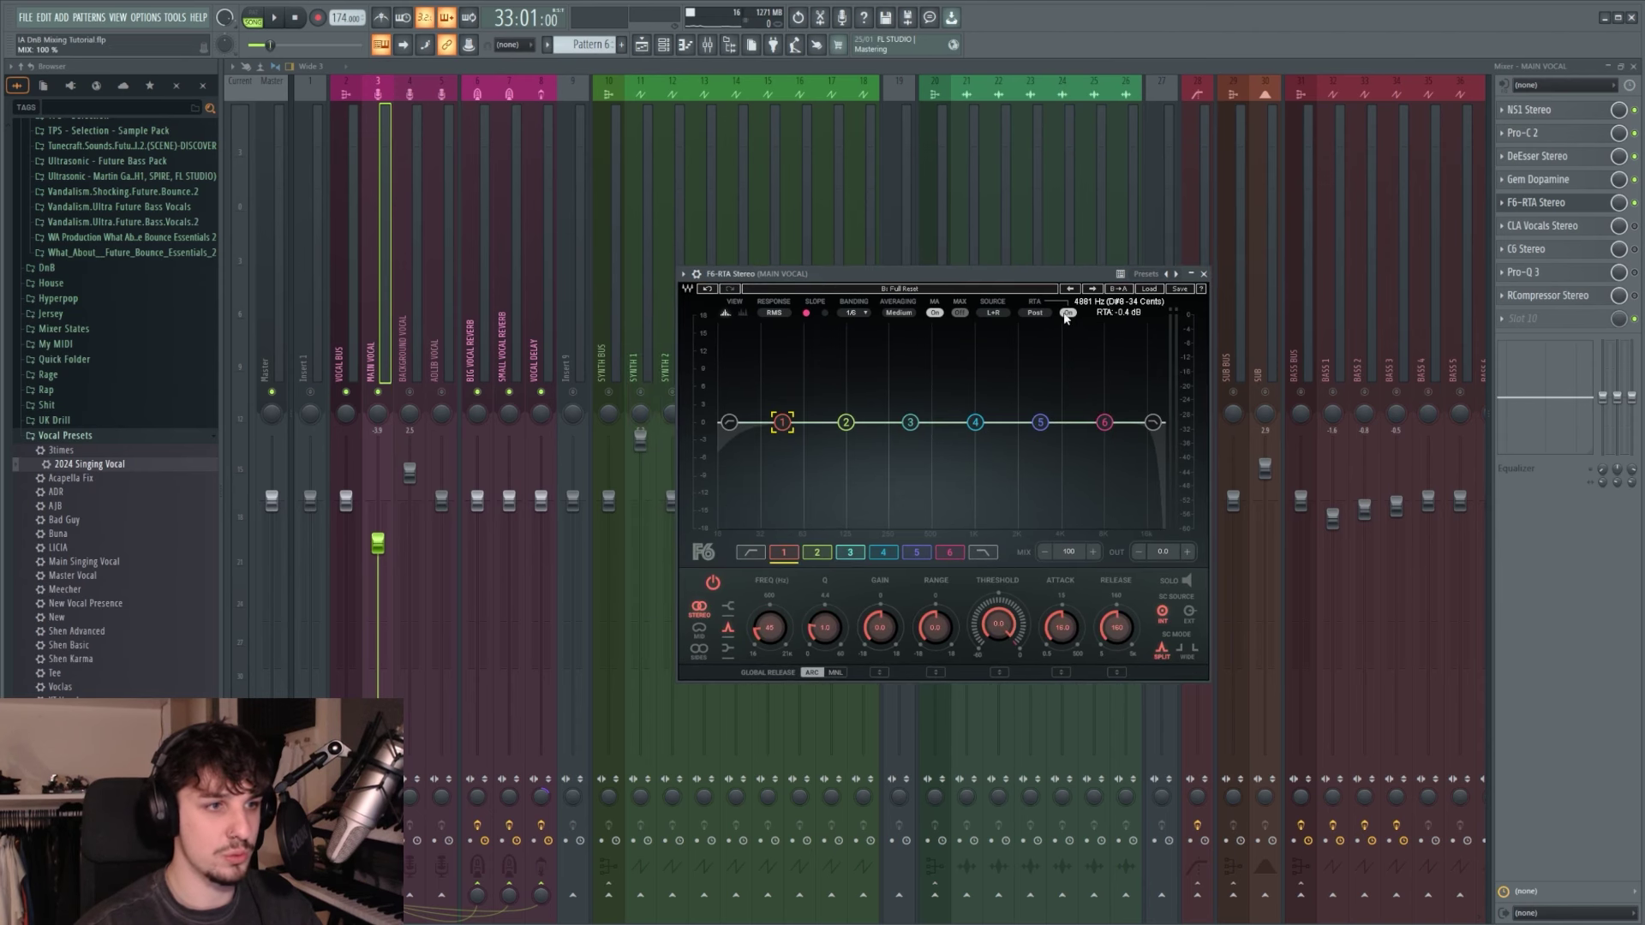
click(1149, 289)
click(1204, 617)
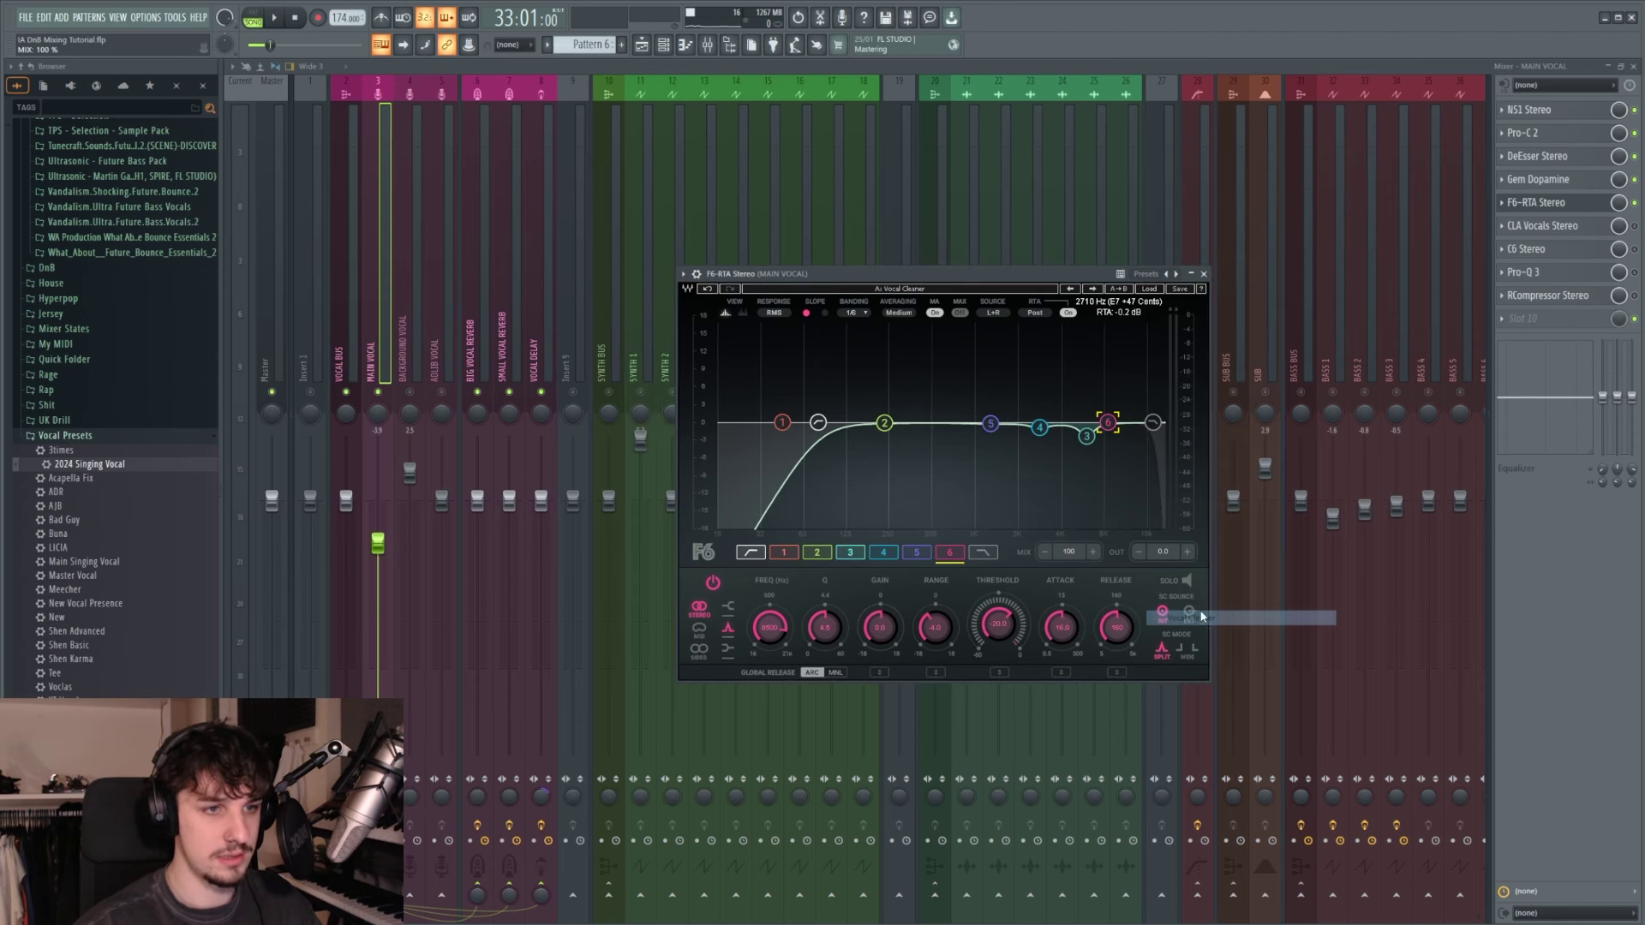
key(space)
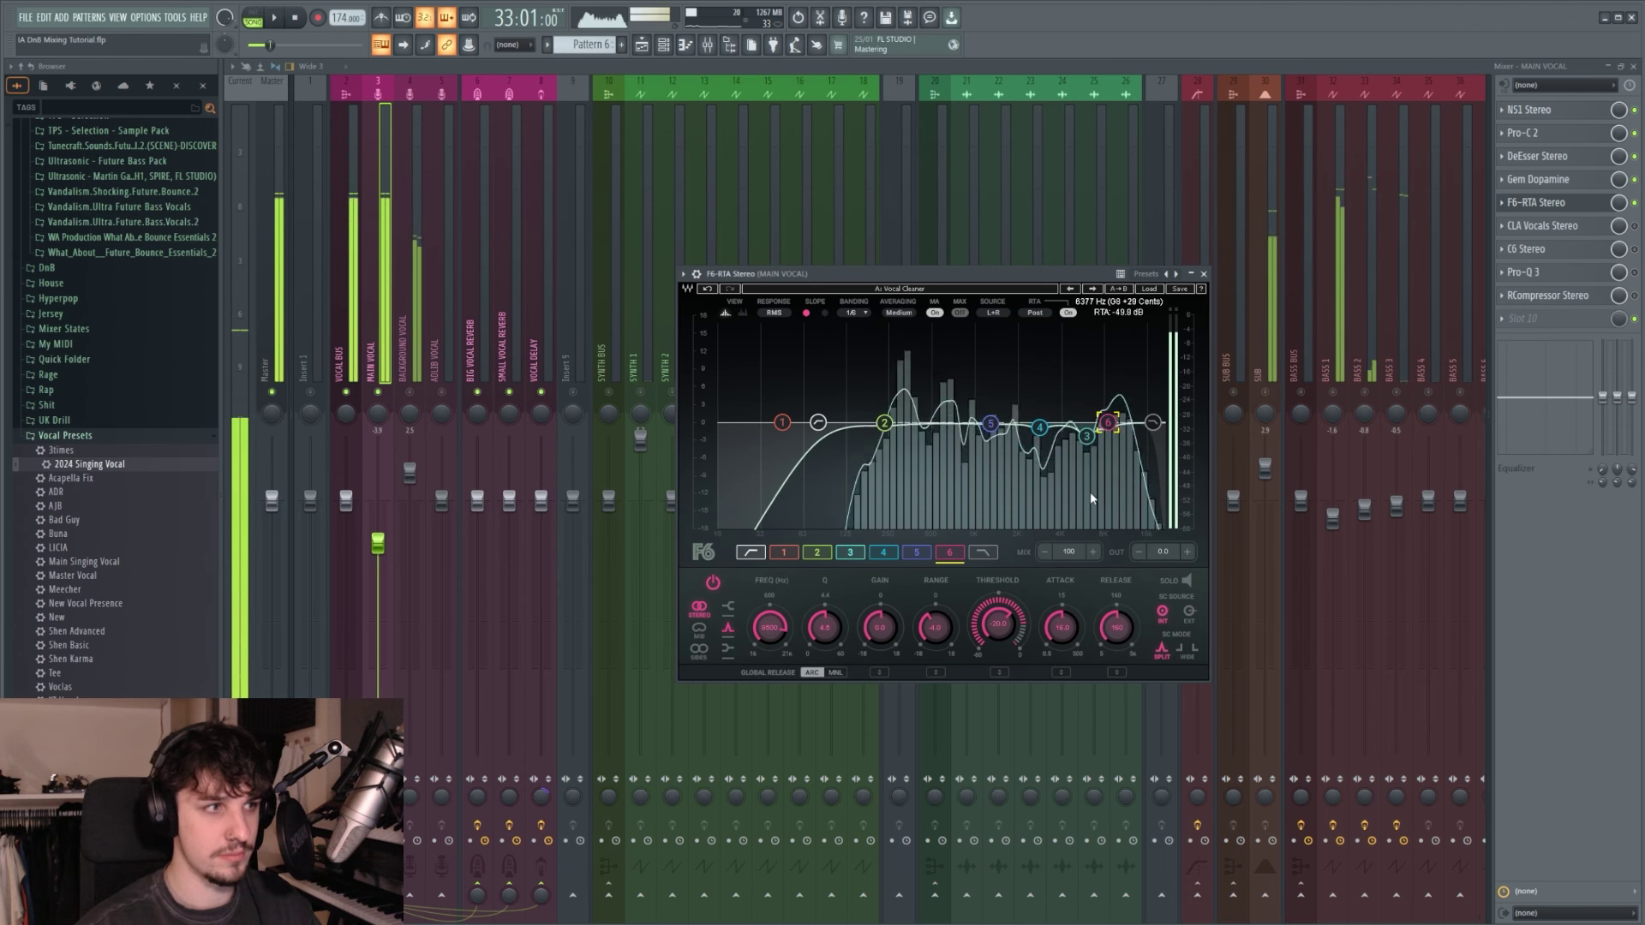
key(space)
click(1537, 203)
Step: Re-enable CLA Vocals on MAIN VOCAL and audition its Start Me Up preset
click(1578, 228)
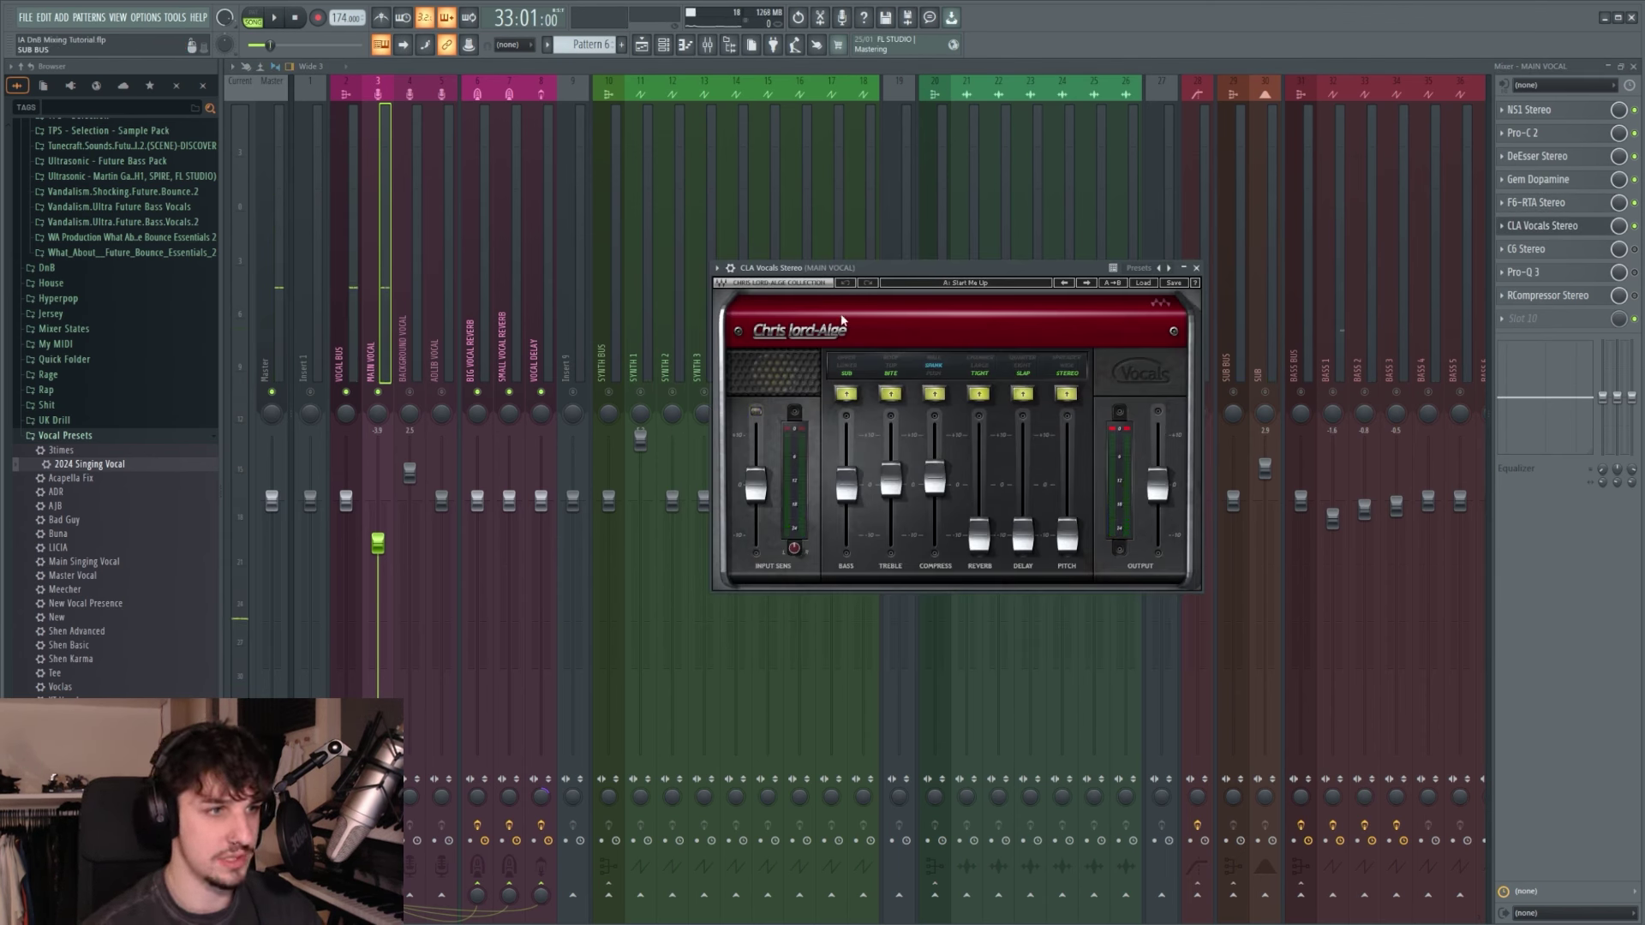
drag(930, 271, 967, 289)
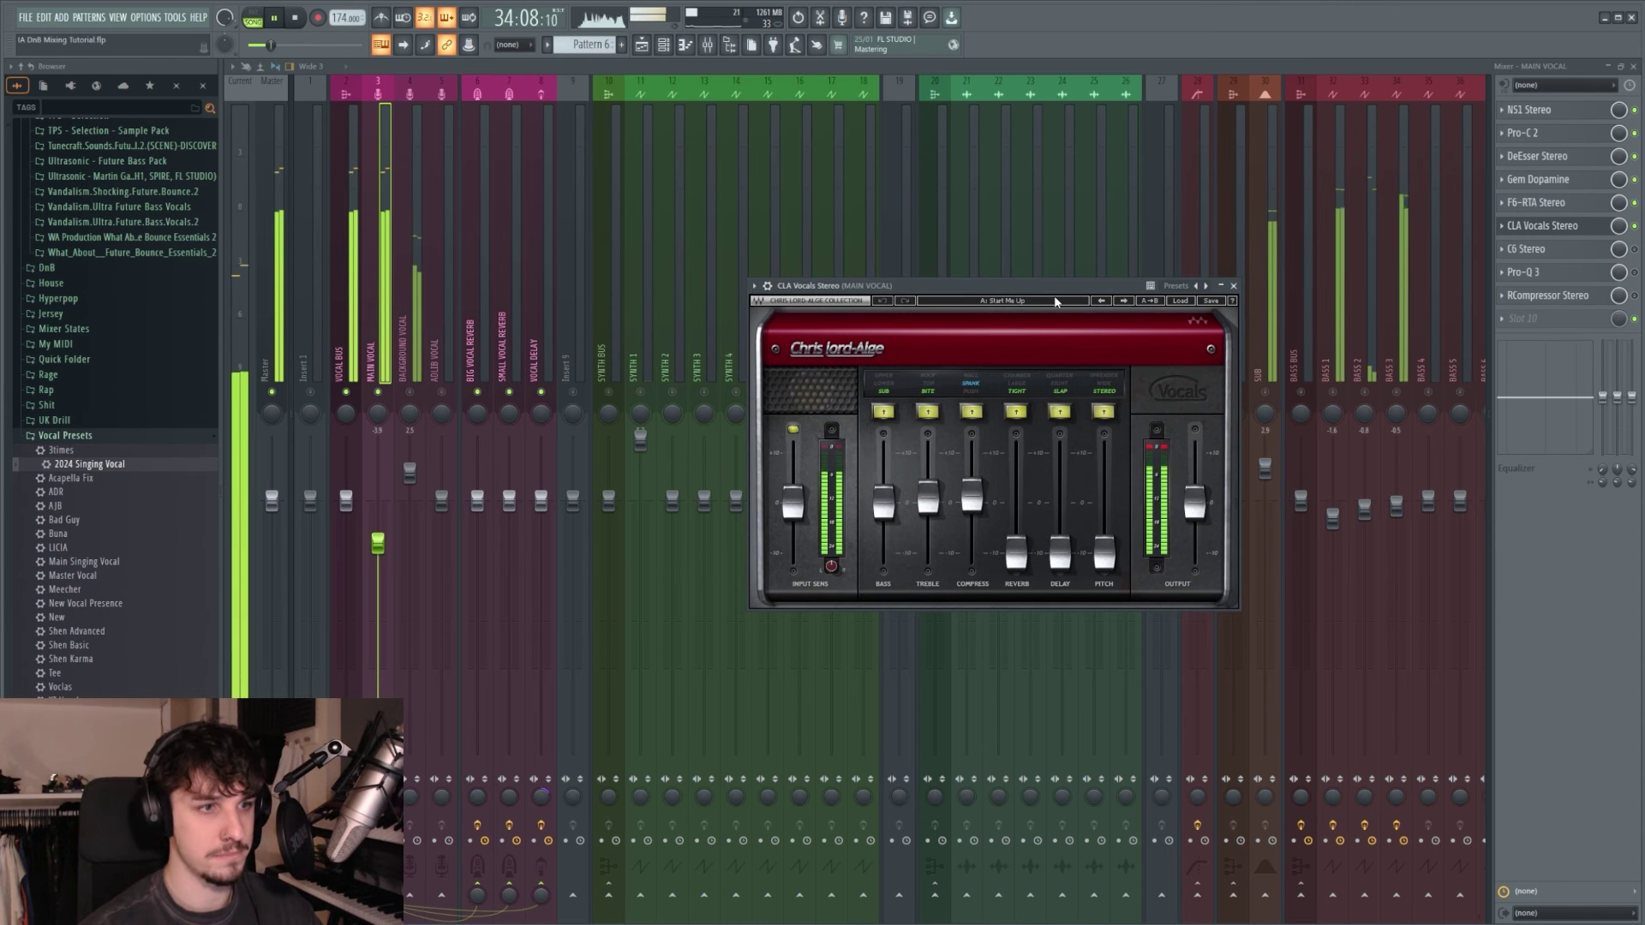
key(space)
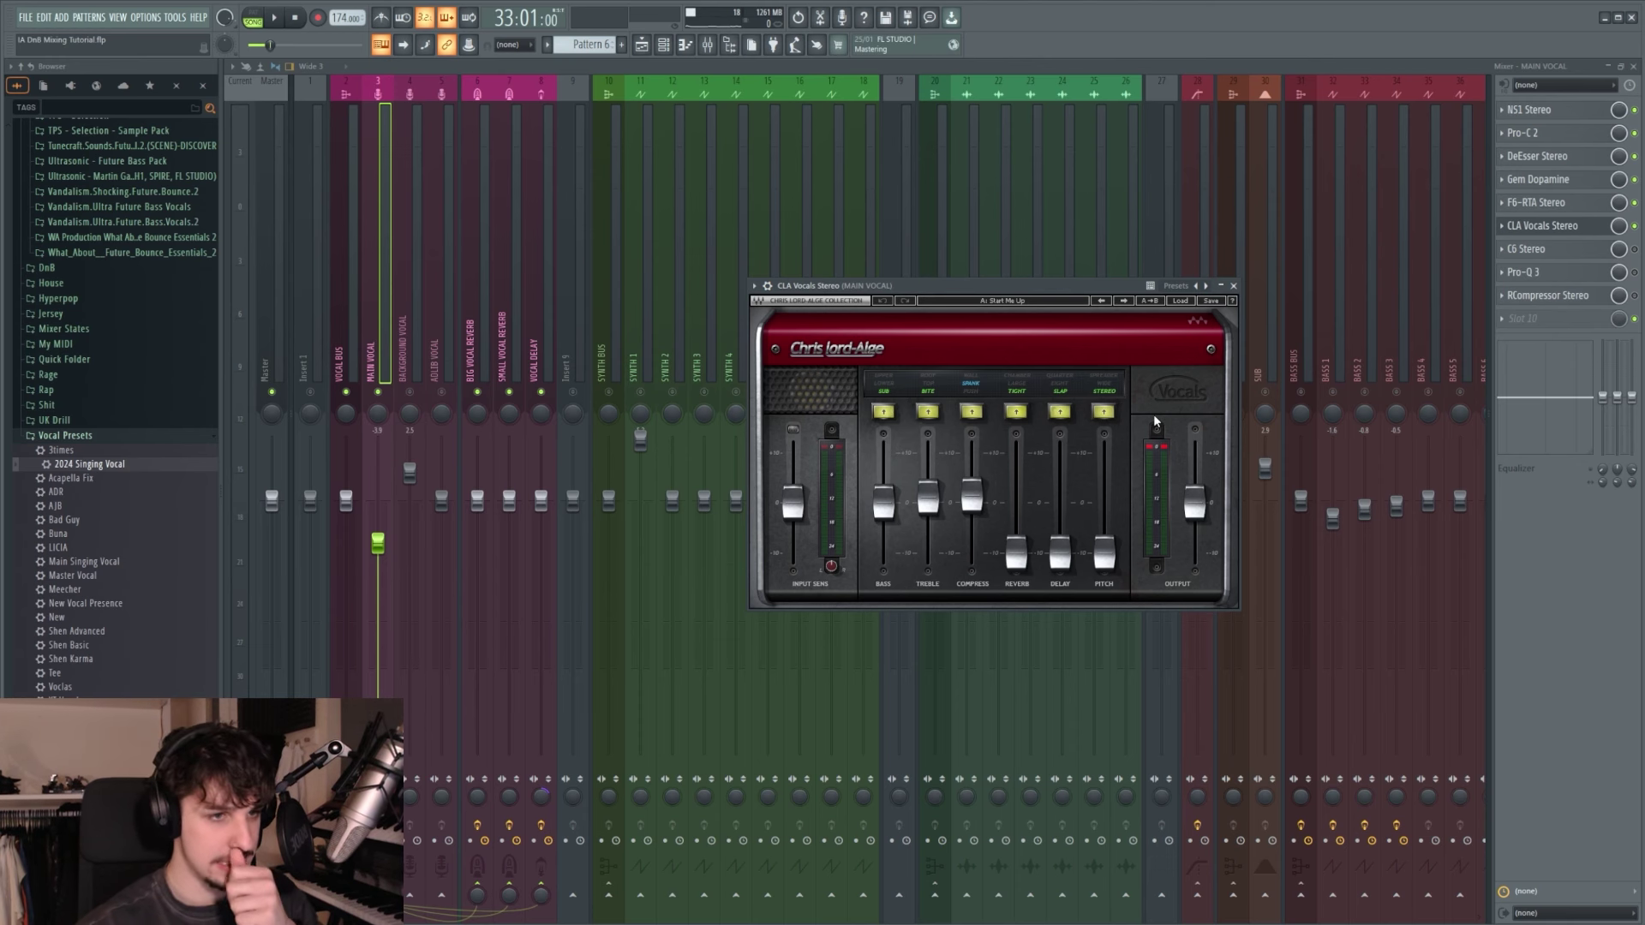
click(1571, 232)
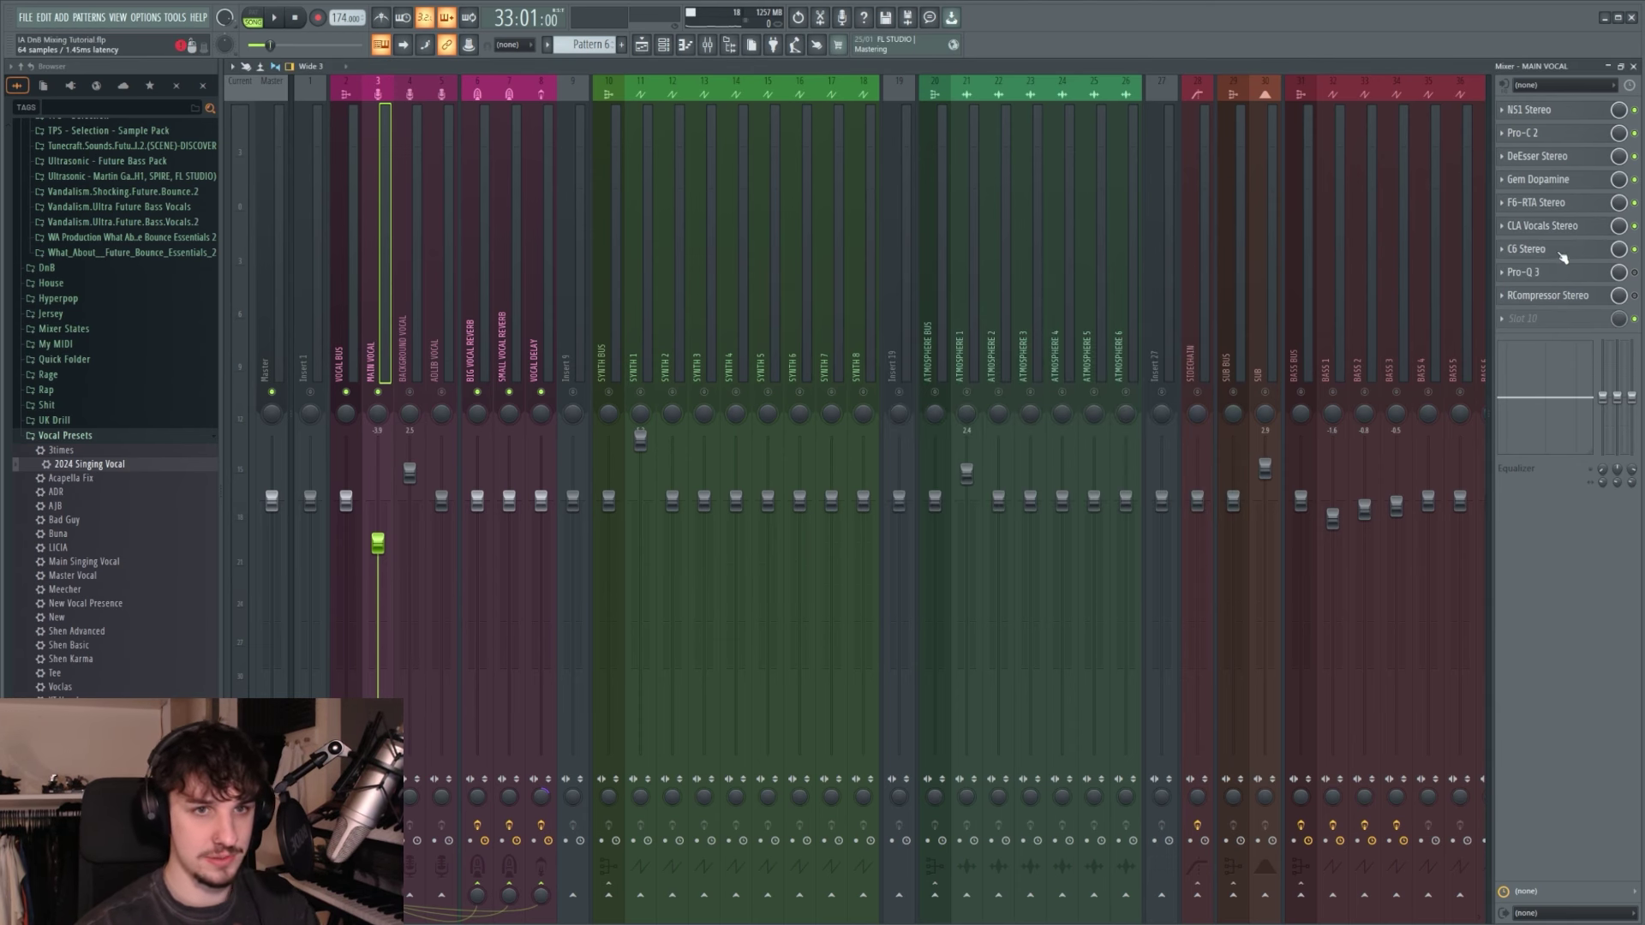
Step: Re-enable C6 on MAIN VOCAL, load the Pooch Vocal preset and play the vocal through it
click(1560, 254)
drag(799, 347, 814, 347)
drag(1066, 290, 1067, 289)
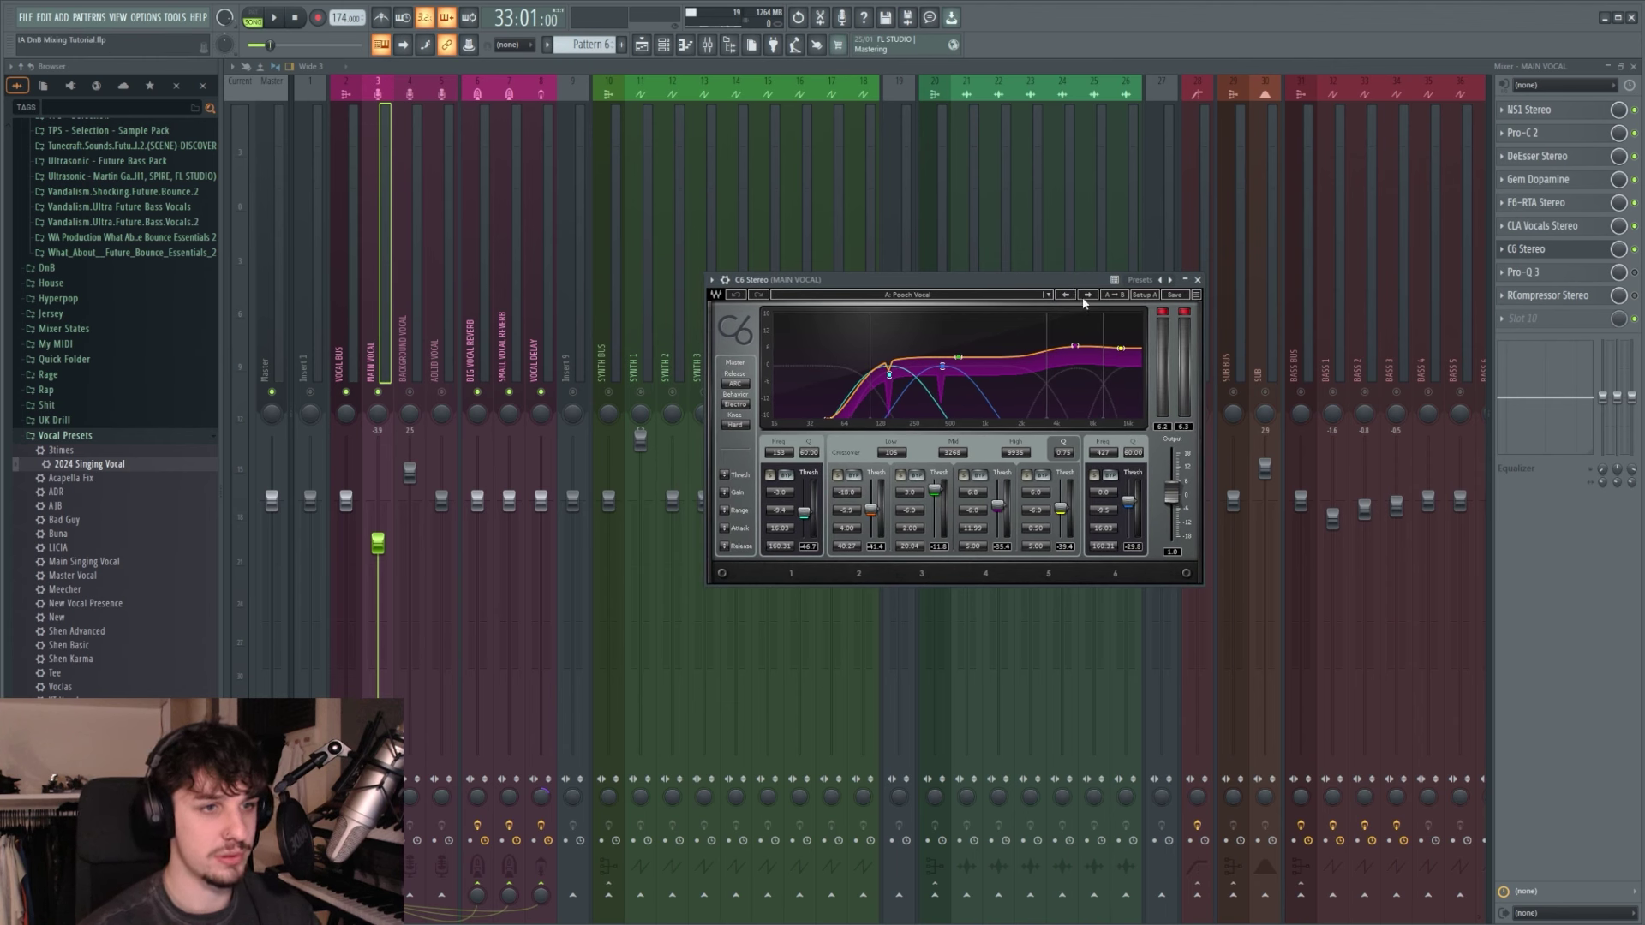
click(1053, 297)
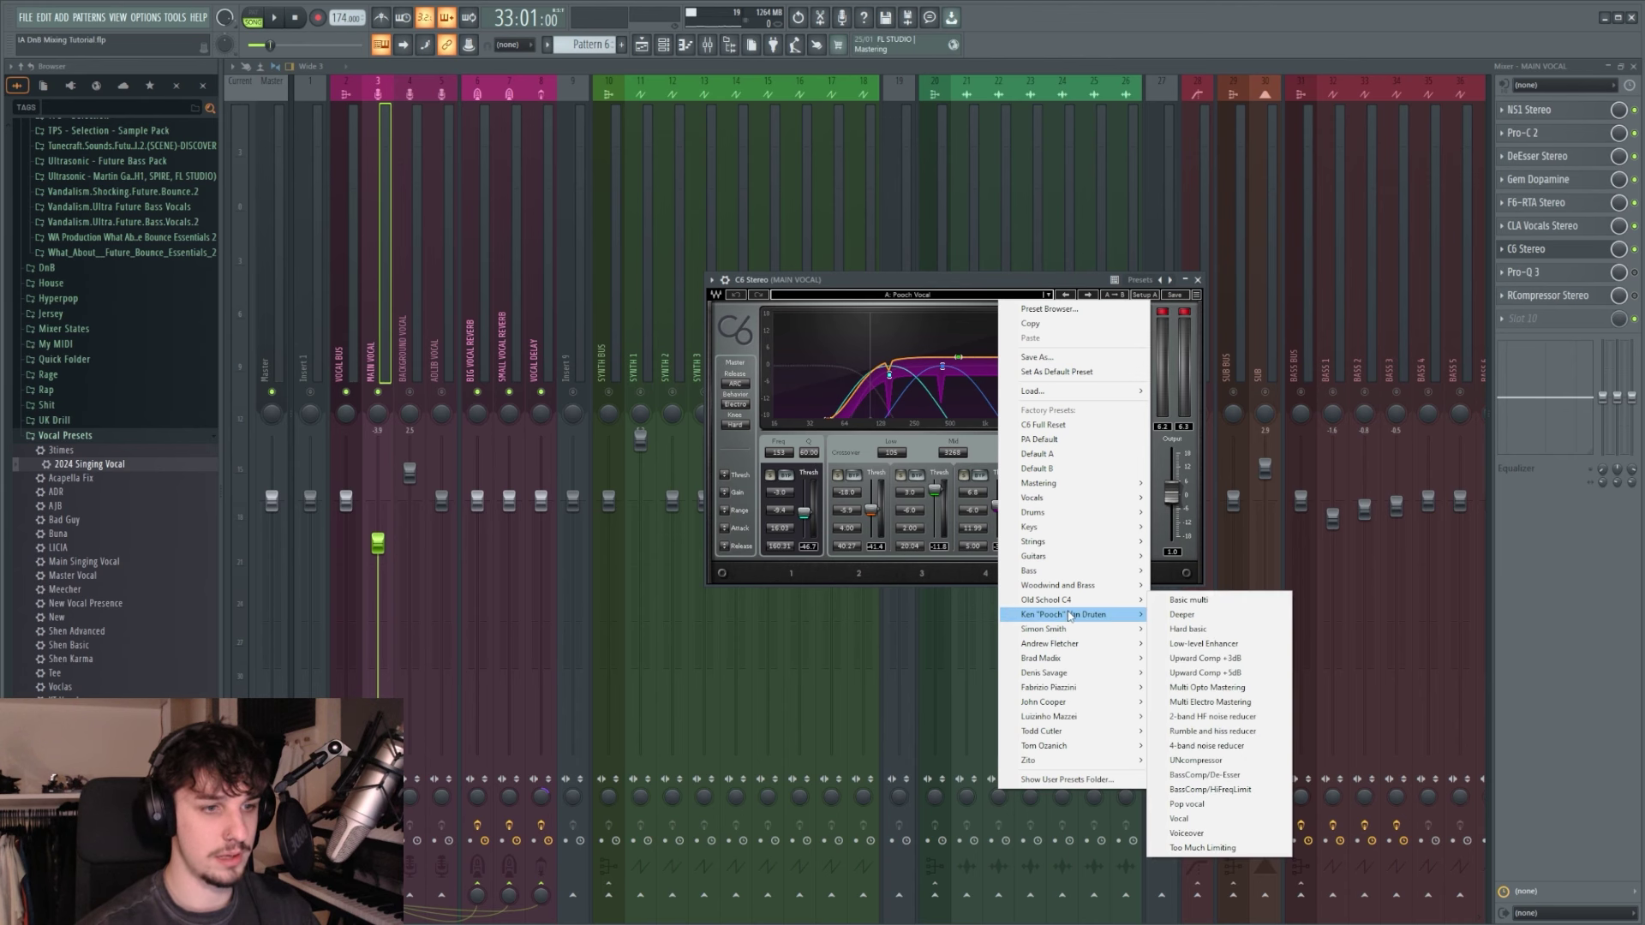
mouse_move(1107, 614)
click(1200, 615)
key(space)
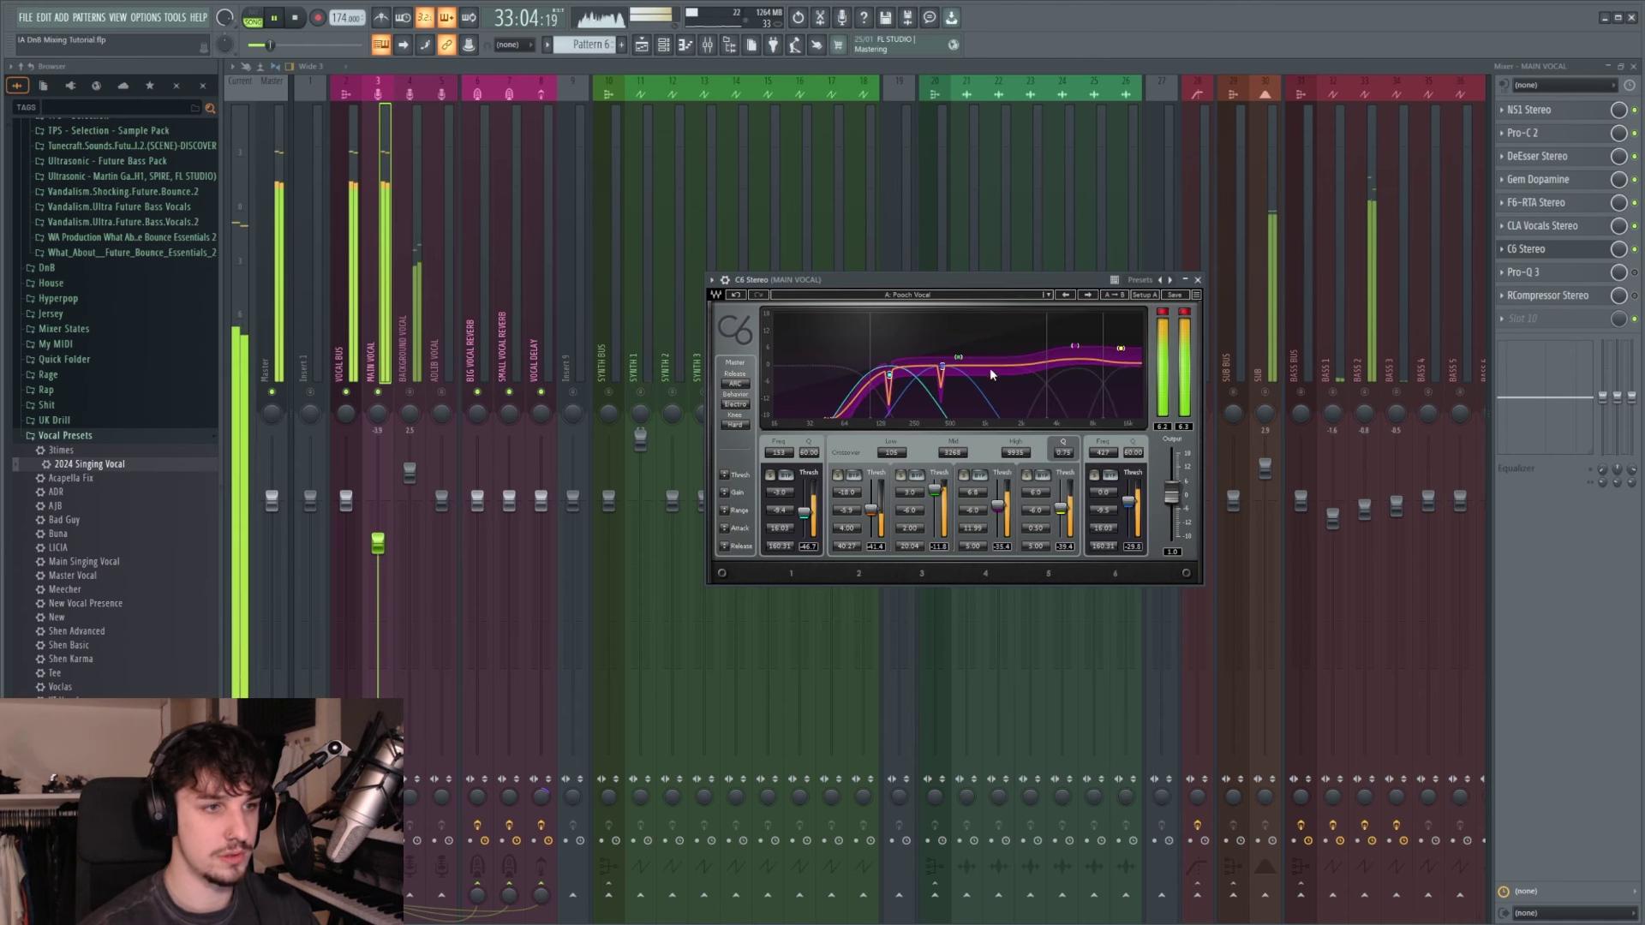
key(space)
Step: Compare the playing MAIN VOCAL with and without C6, and check the C6 window again
click(1634, 250)
key(space)
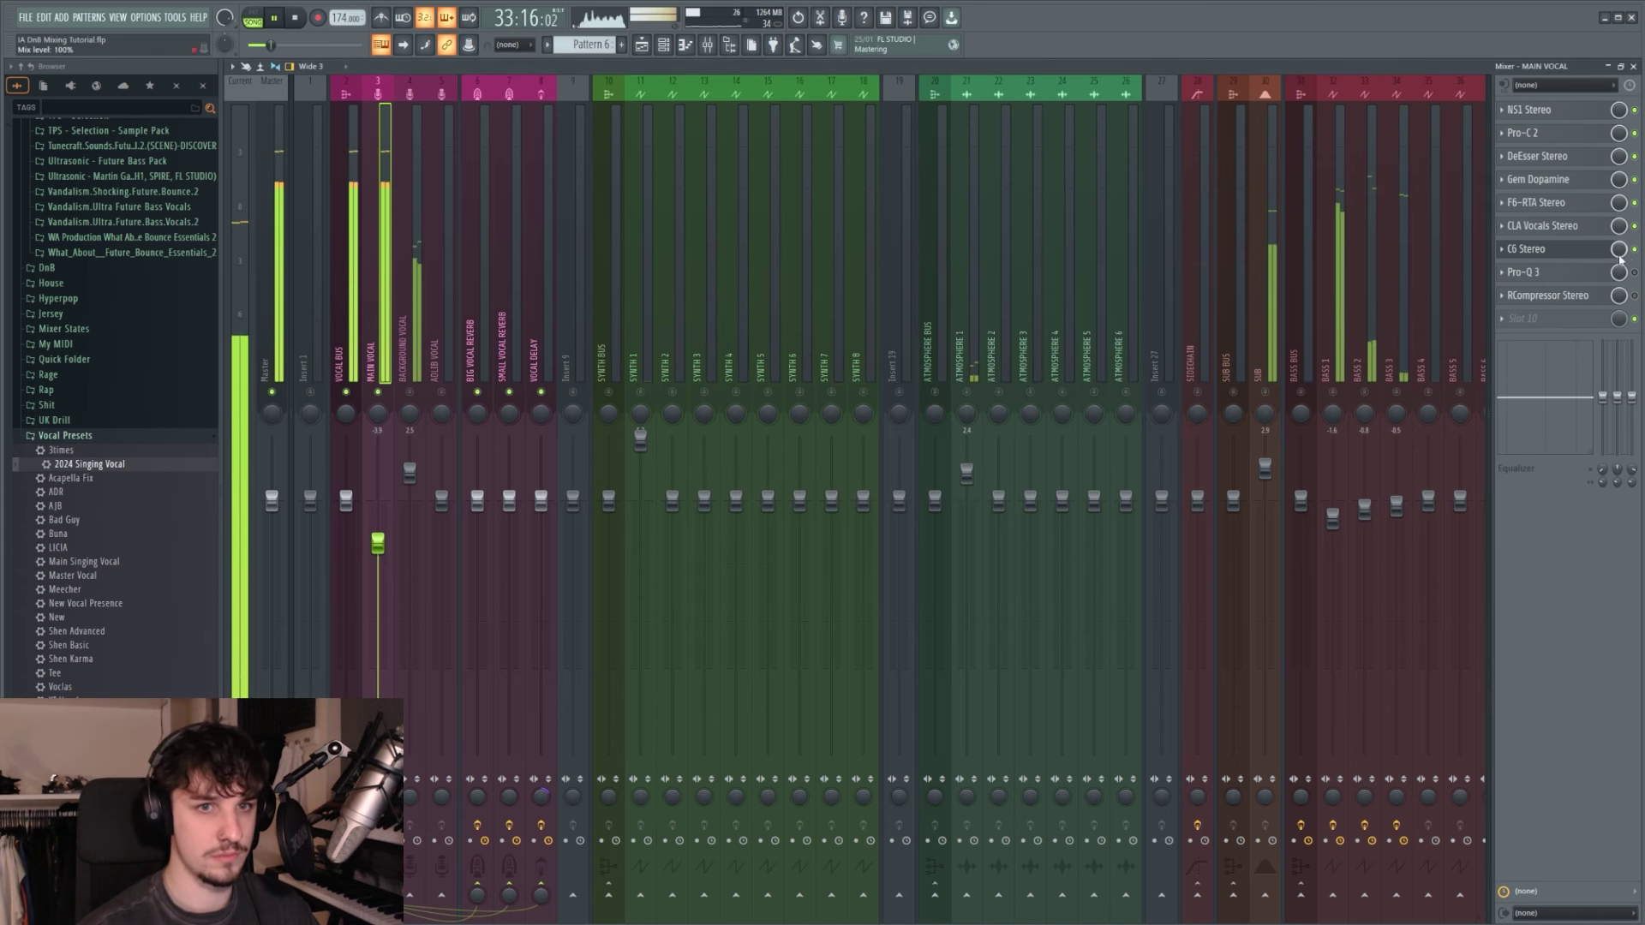
click(1574, 259)
key(space)
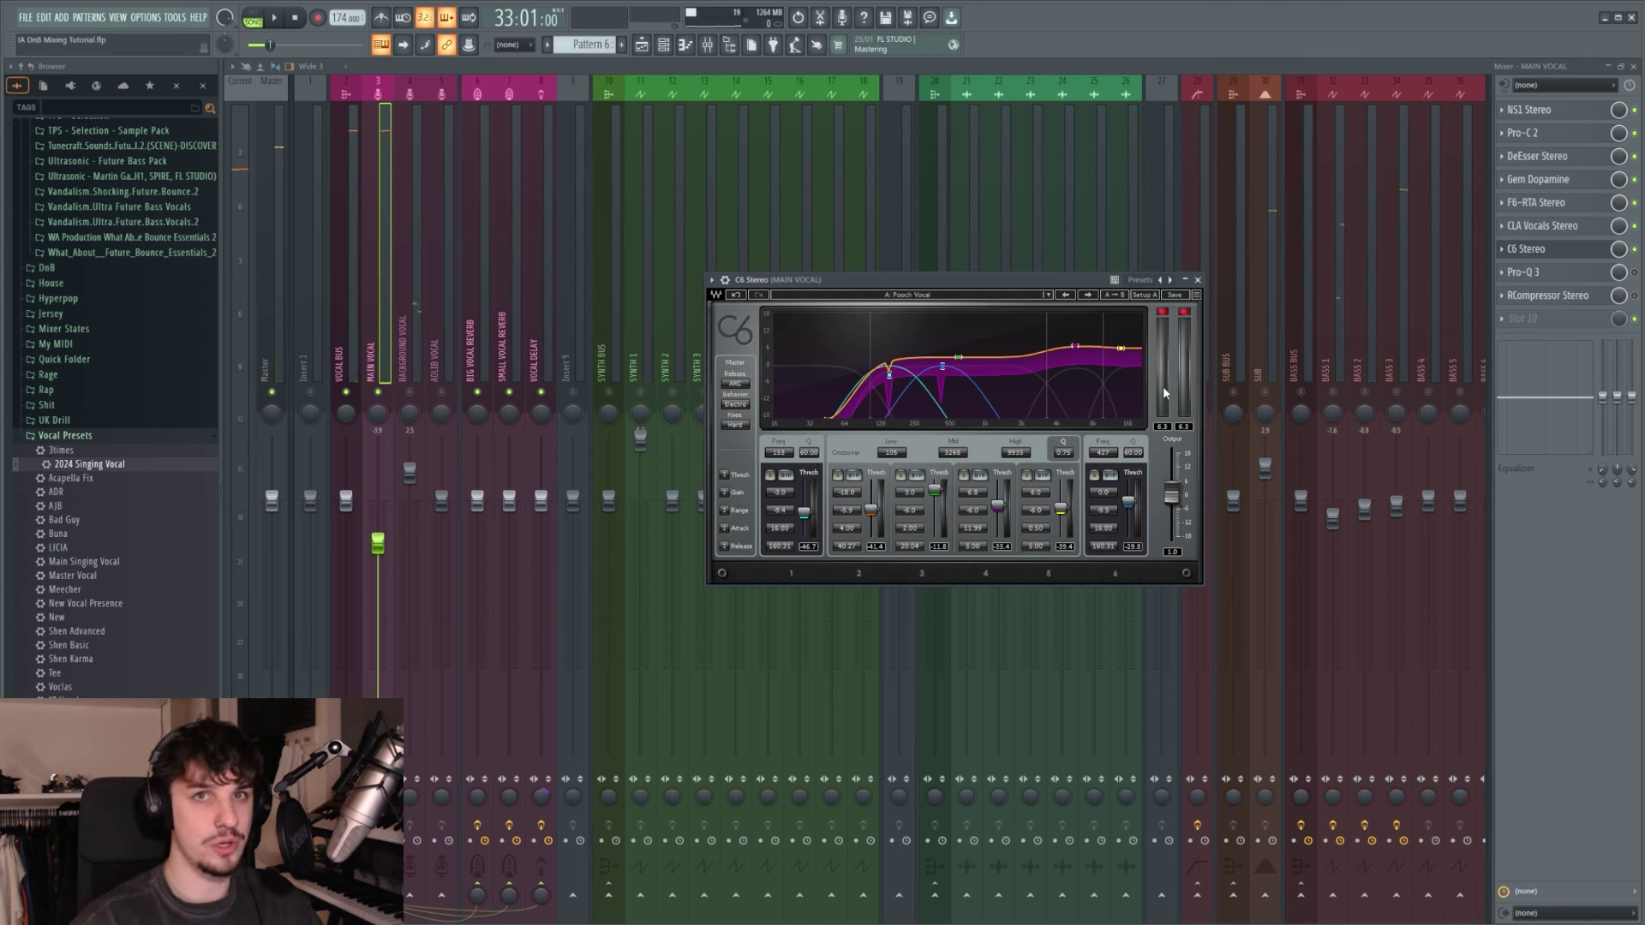
click(1566, 250)
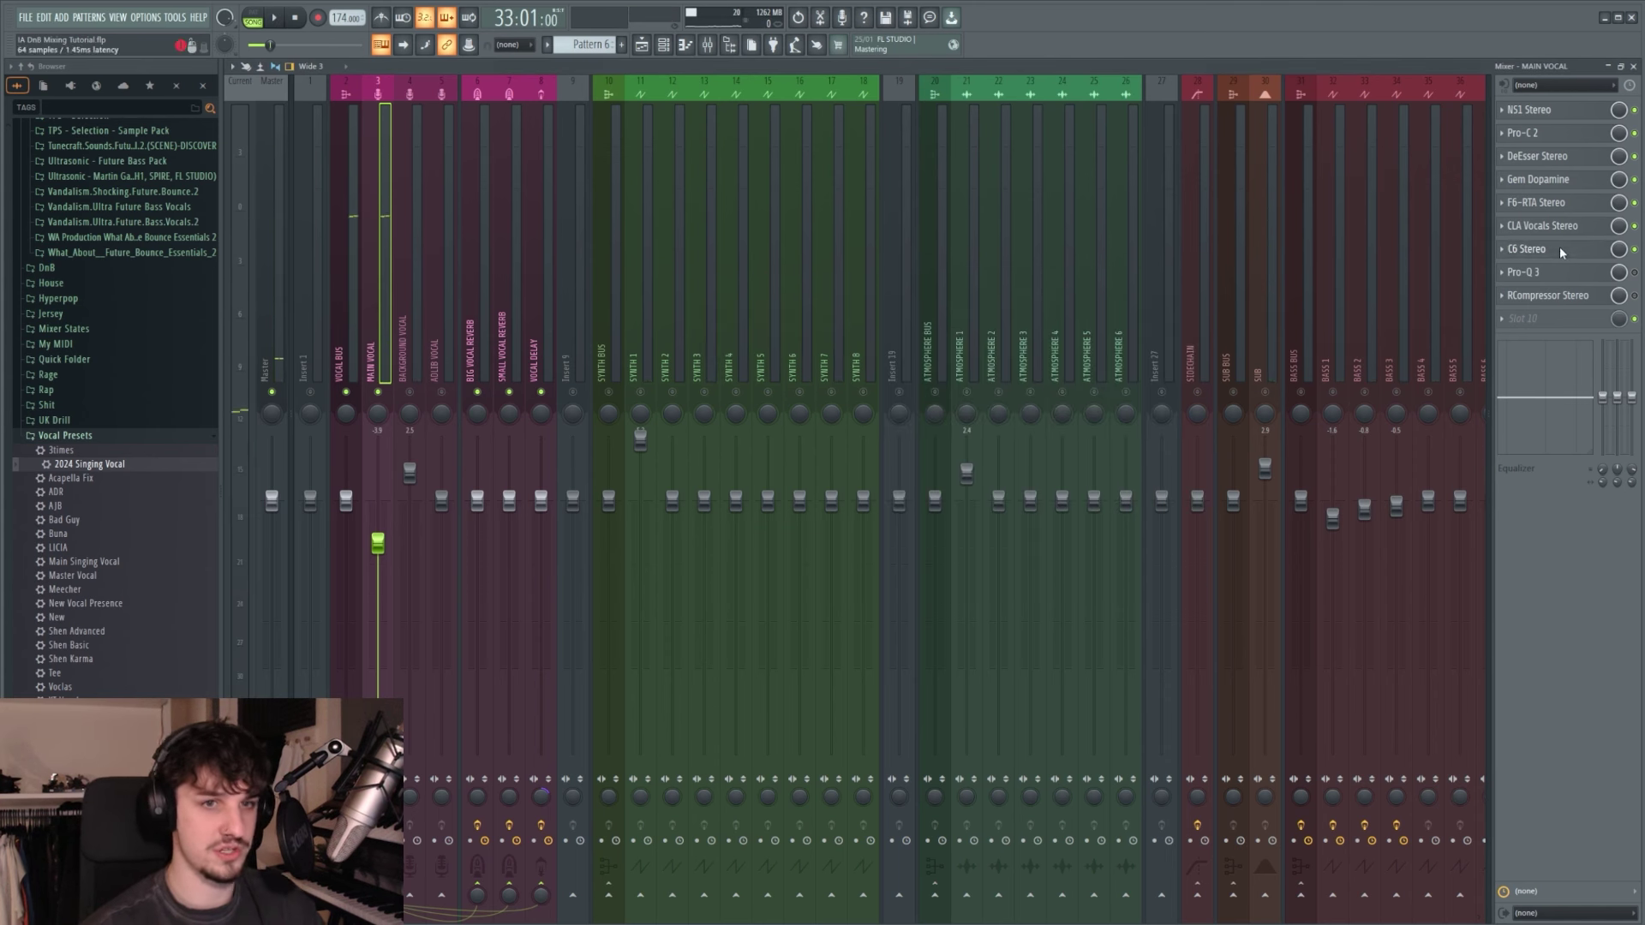
Step: Re-enable Pro-Q 3 on MAIN VOCAL and check its dynamic mid cut and high shelf while the vocal plays
click(1549, 276)
drag(745, 232, 958, 219)
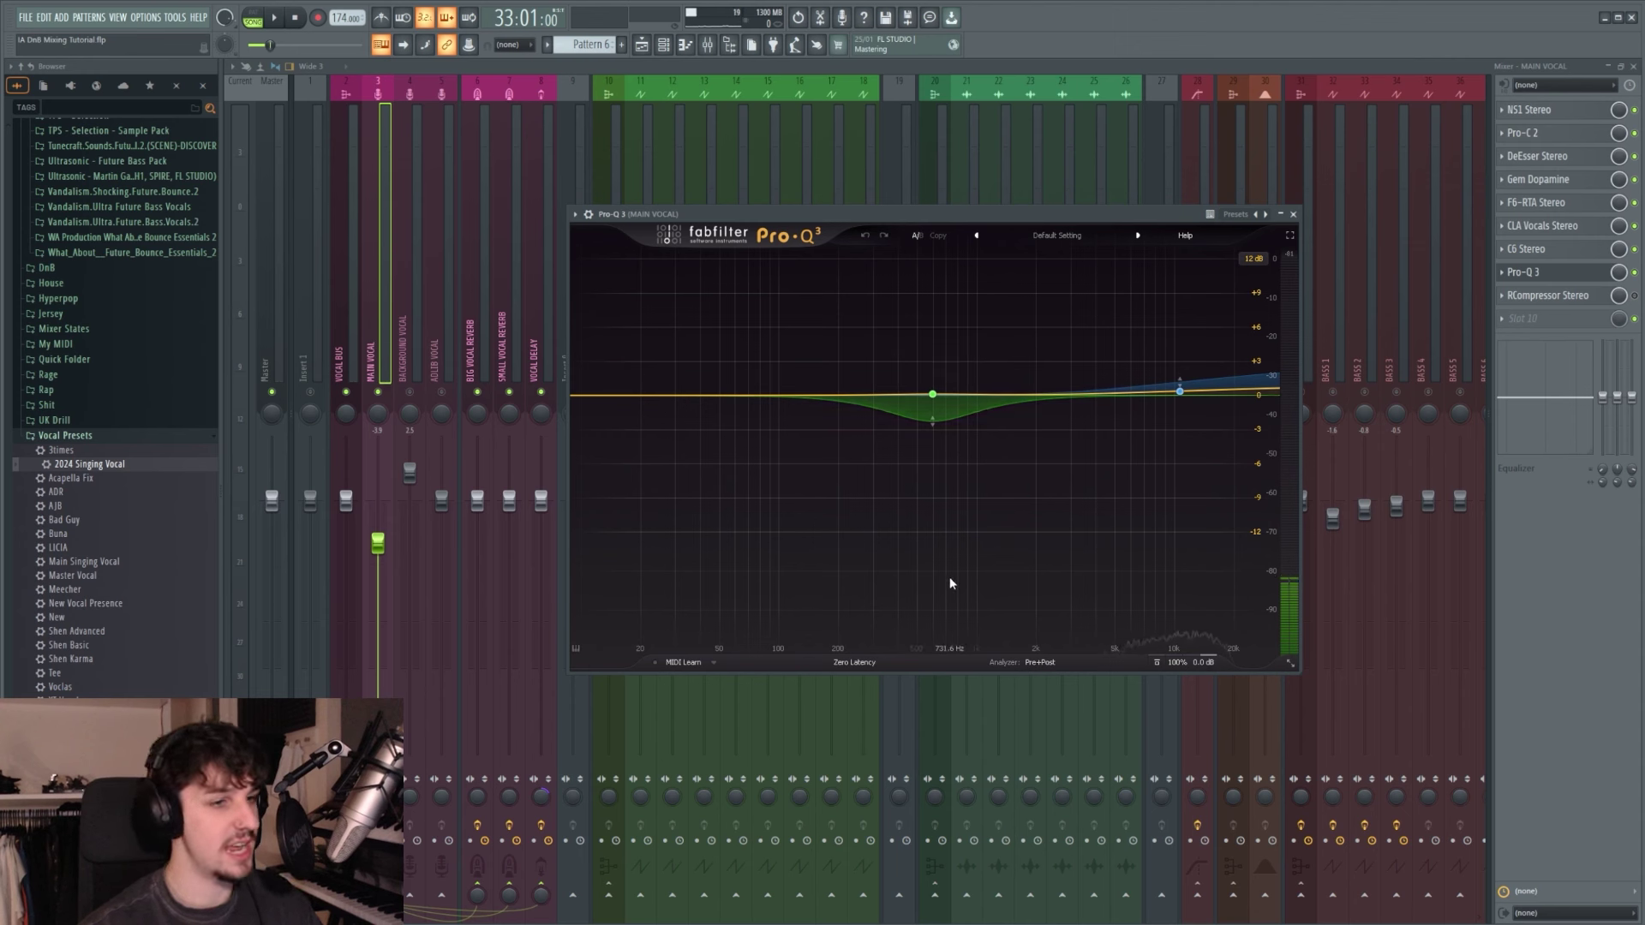
key(space)
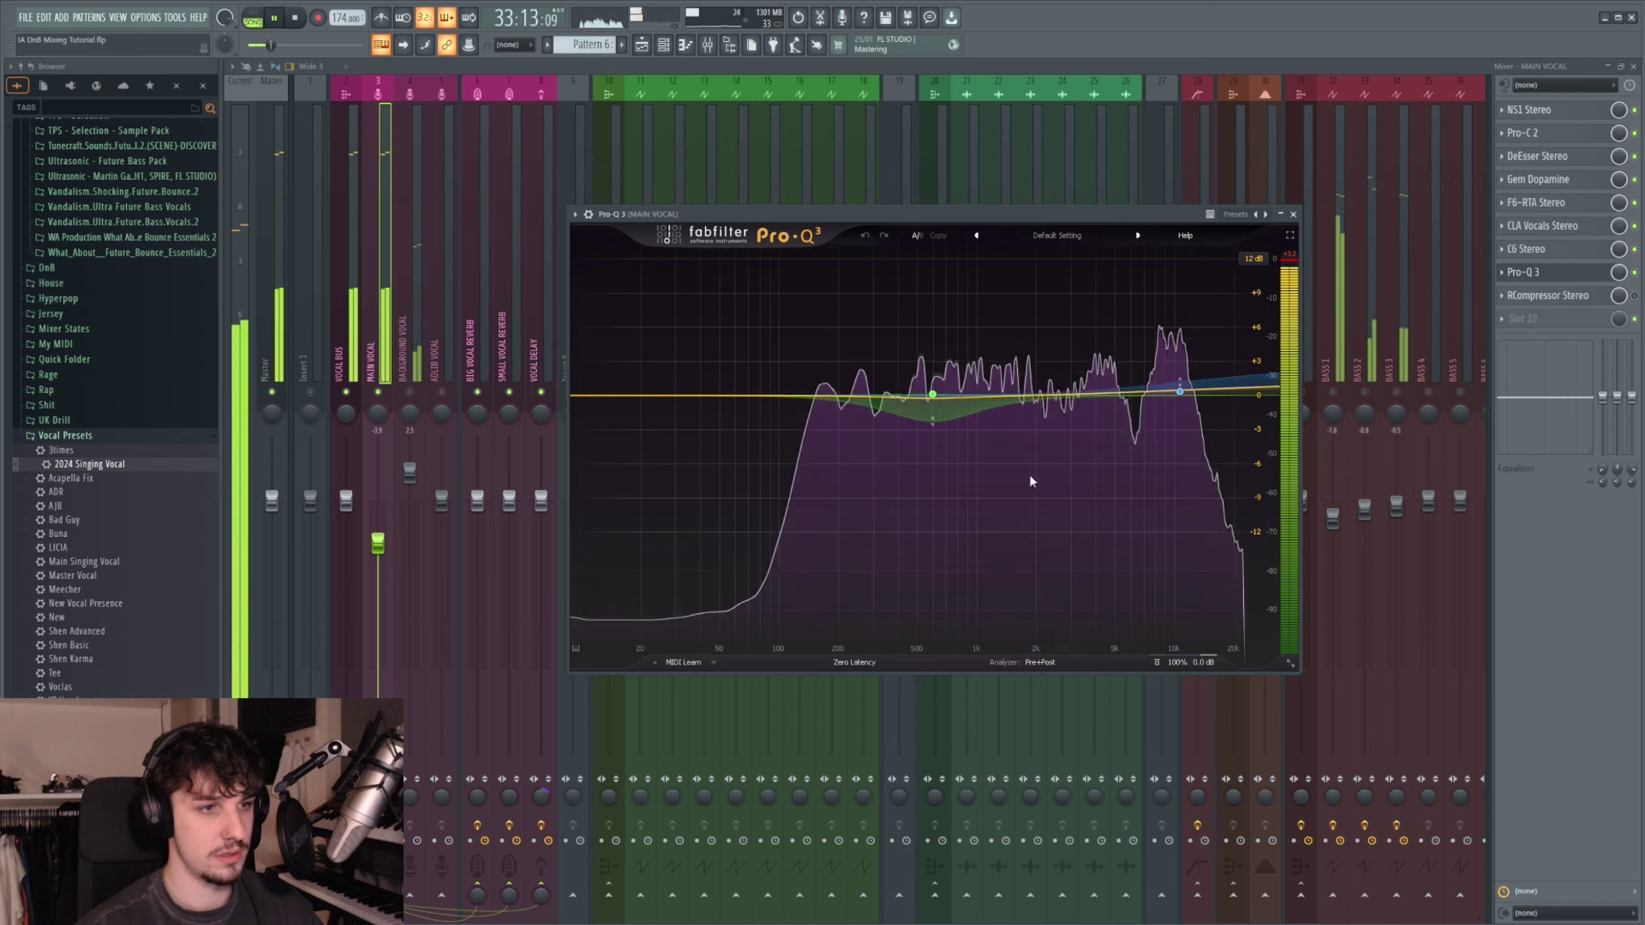
key(space)
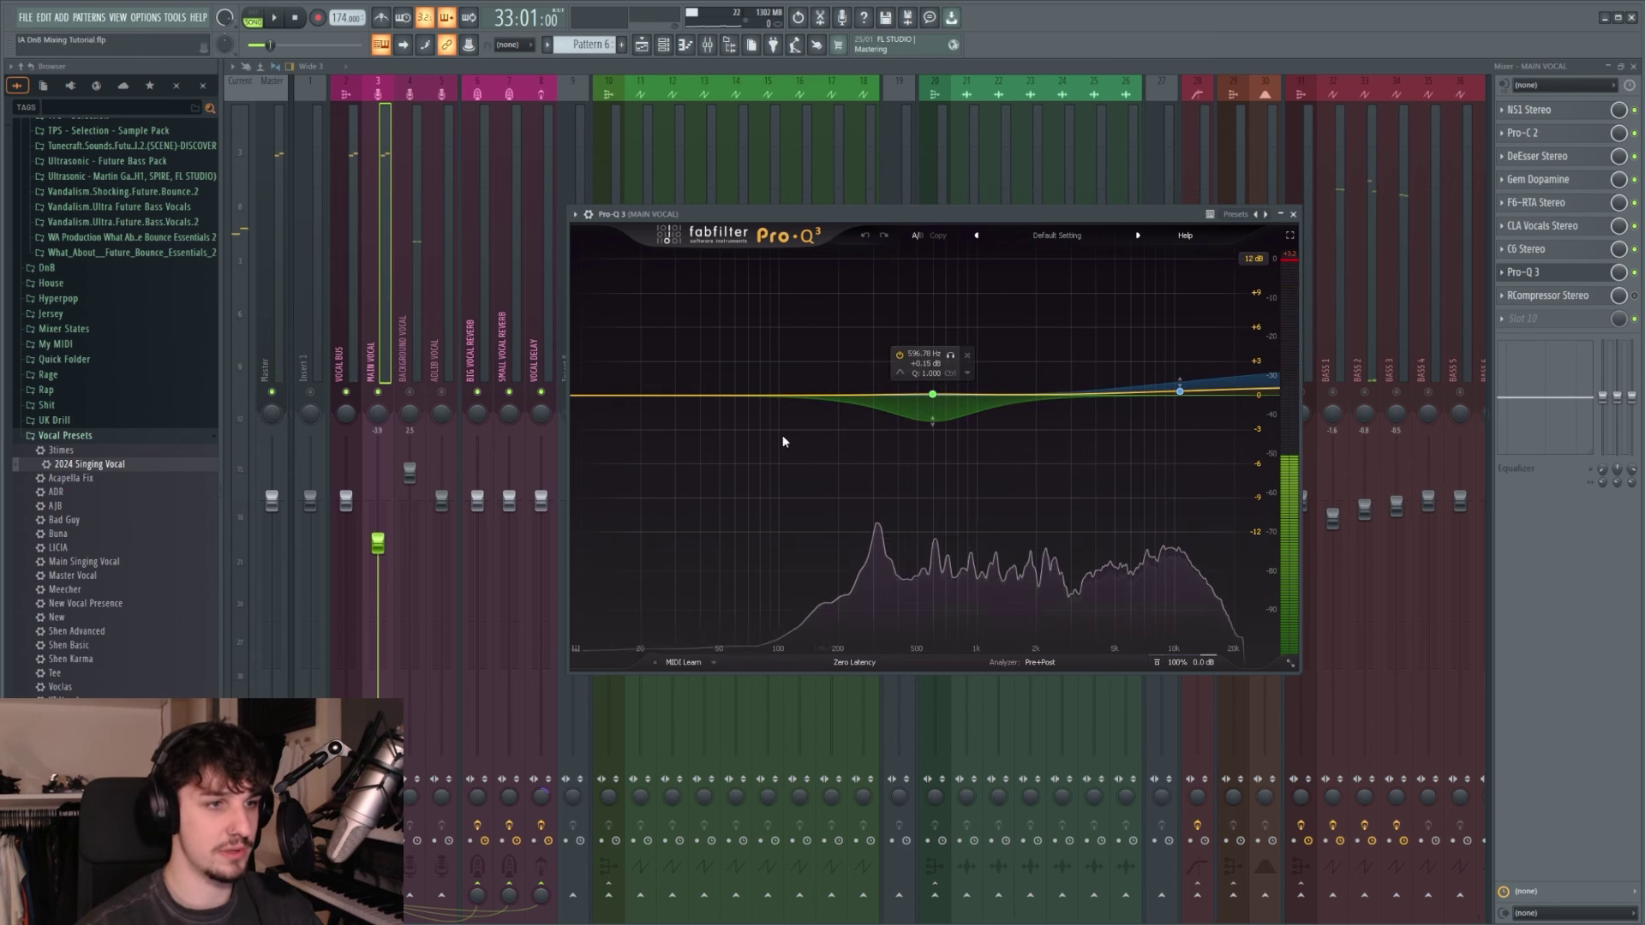
key(space)
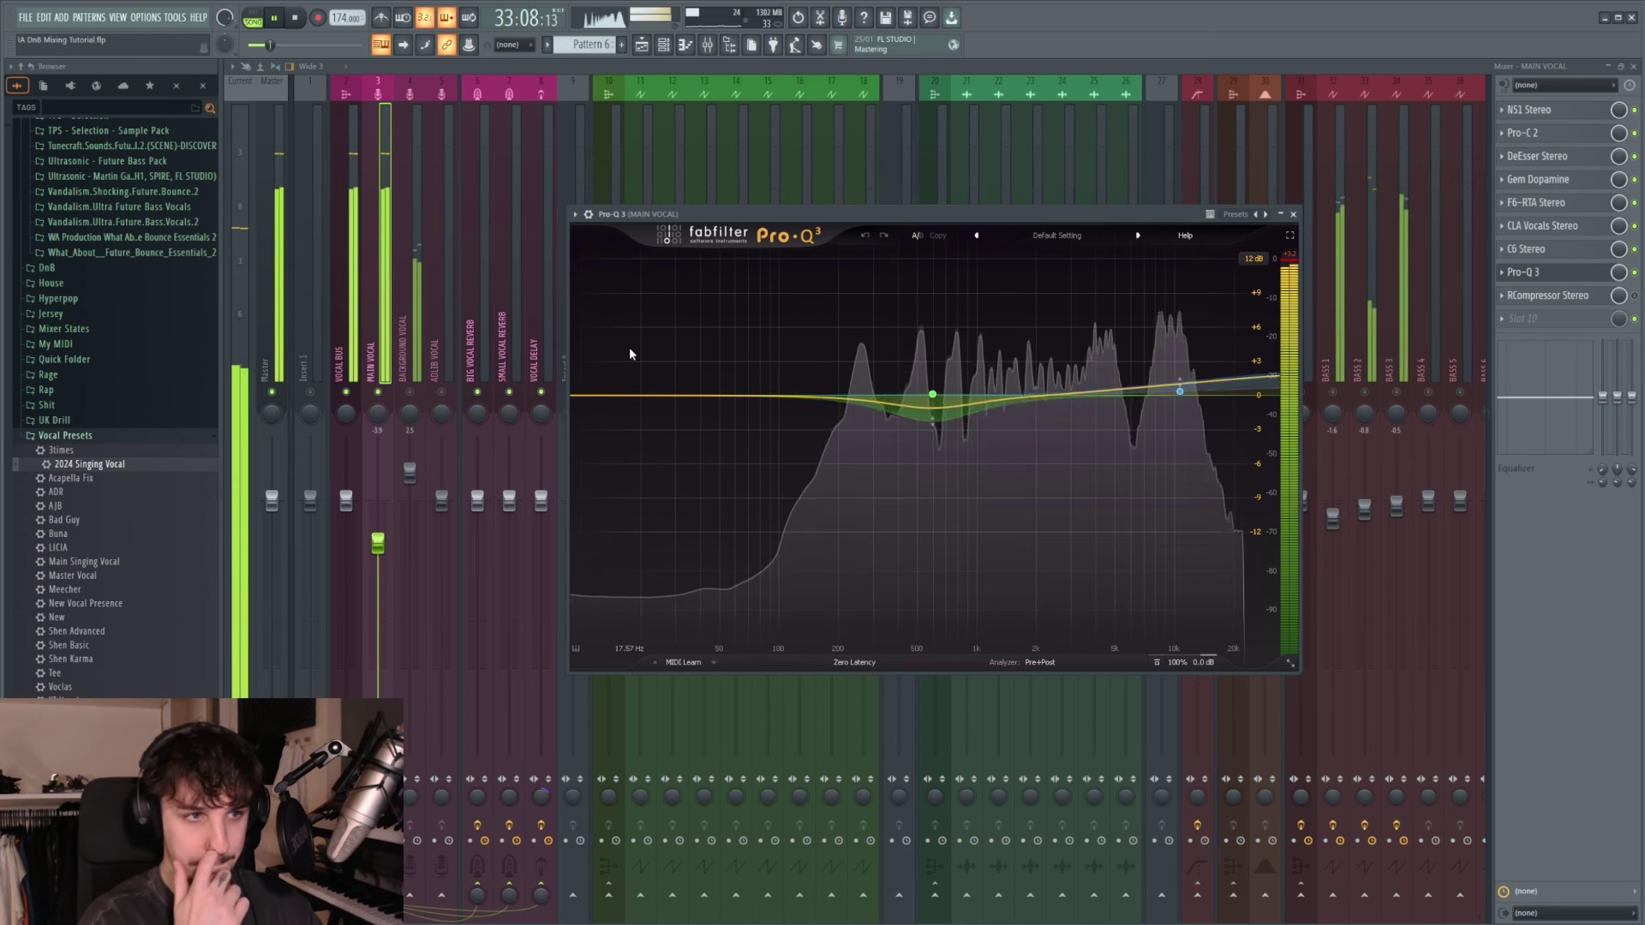
key(space)
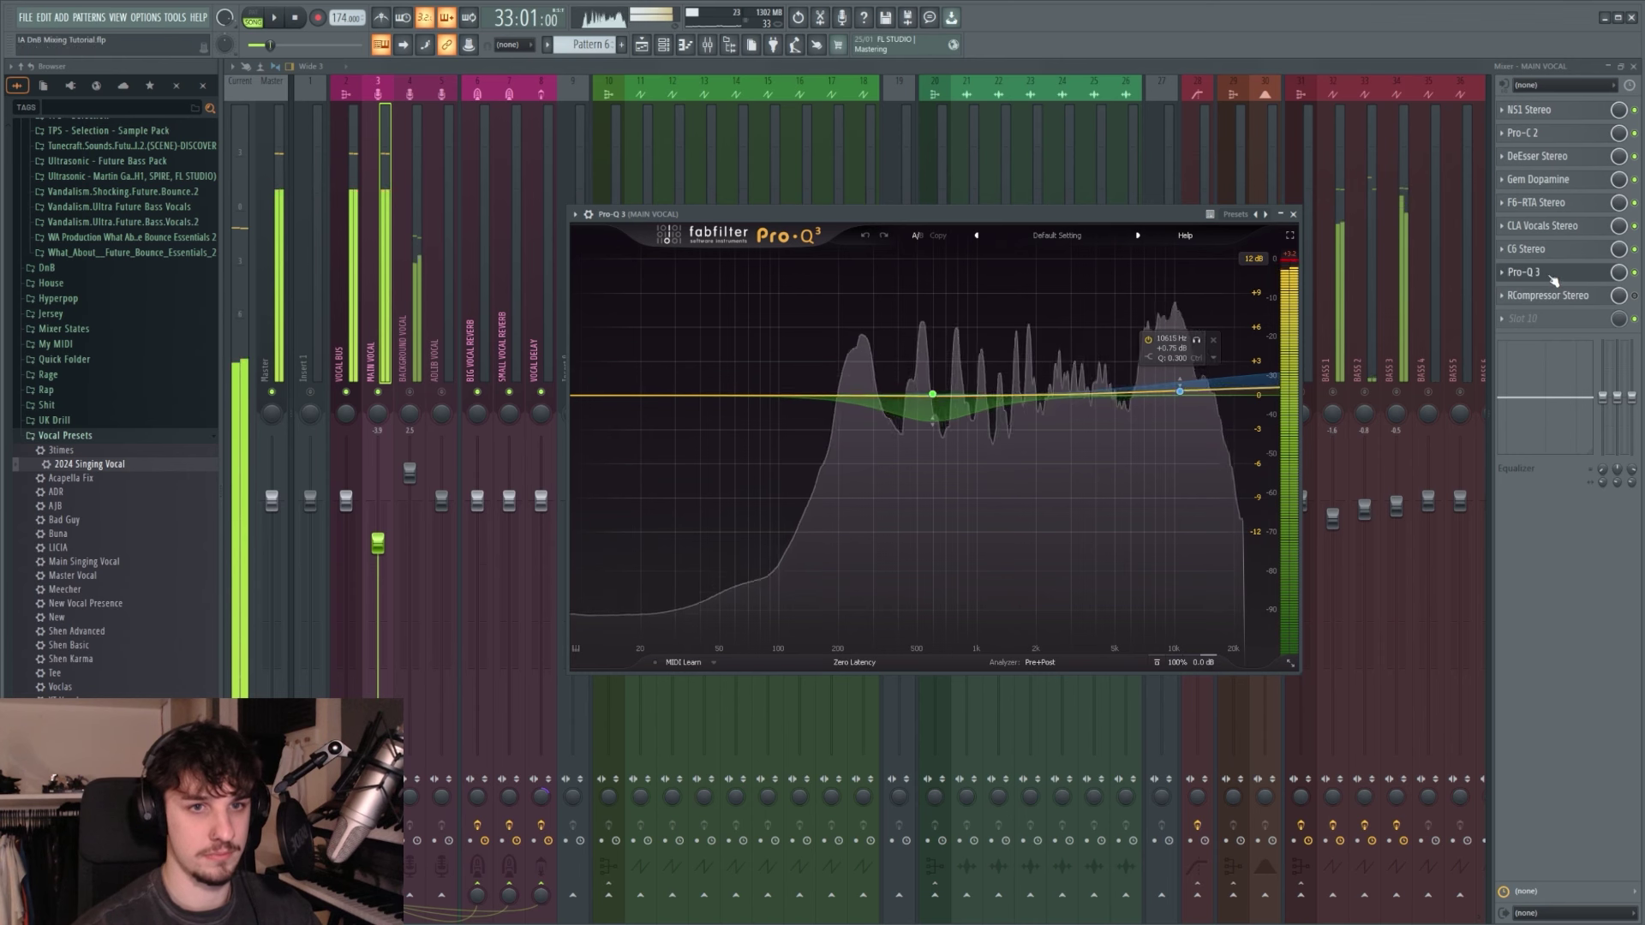
click(1552, 274)
Step: Re-enable RCompressor on MAIN VOCAL and check its gain reduction while the vocal plays
click(1578, 298)
drag(447, 248, 981, 311)
key(space)
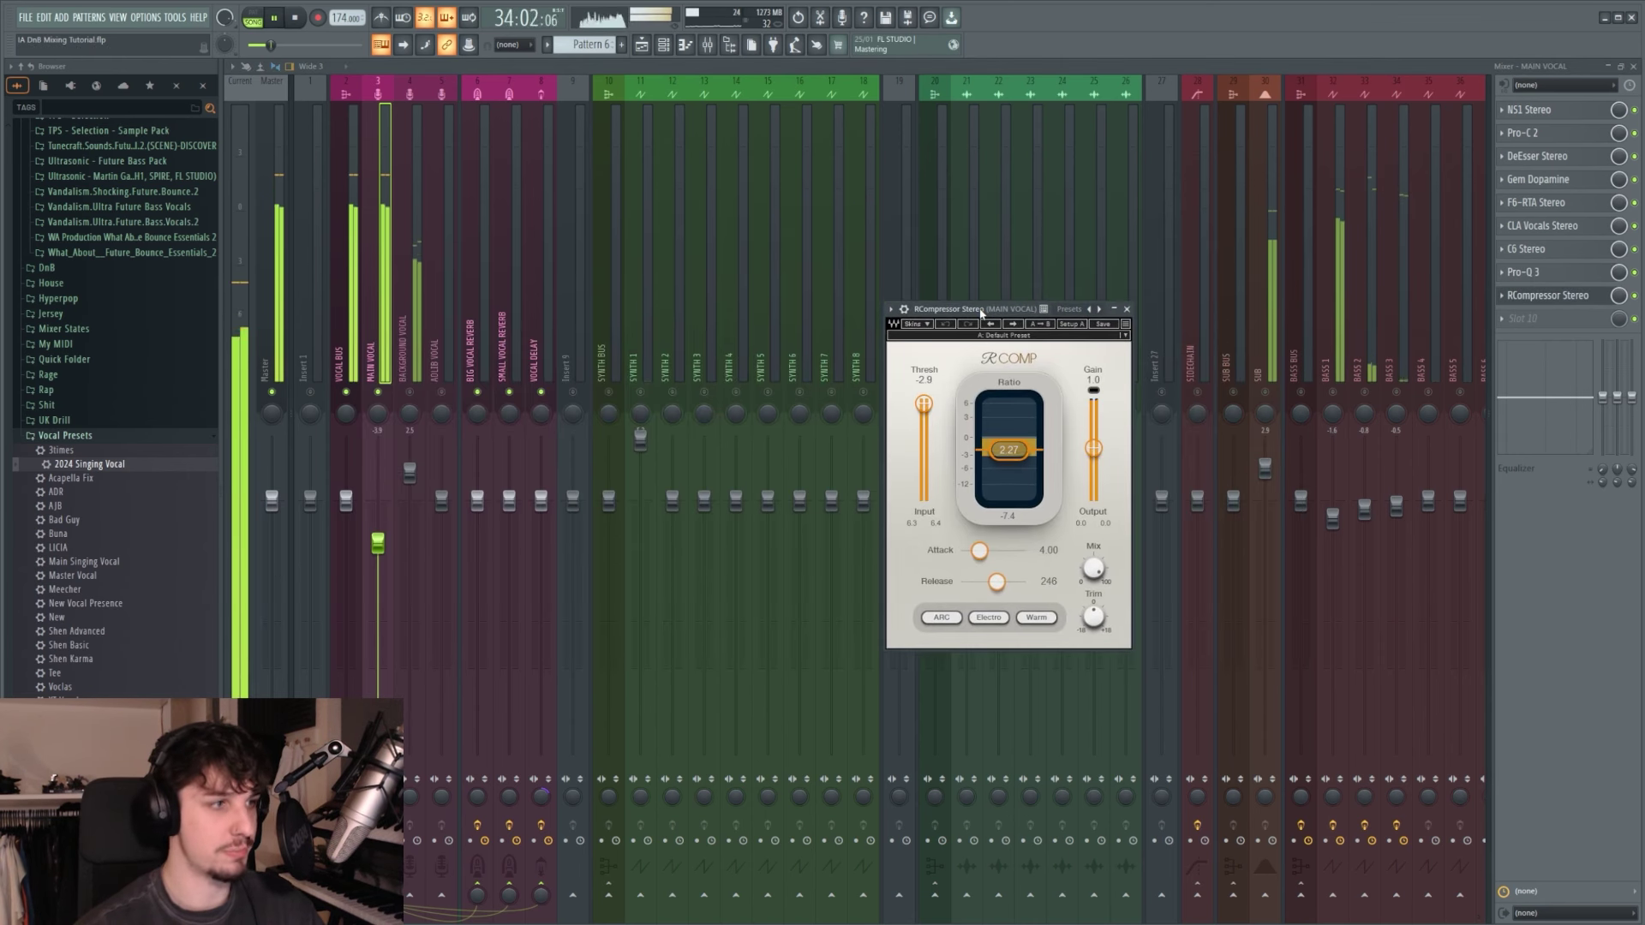
key(space)
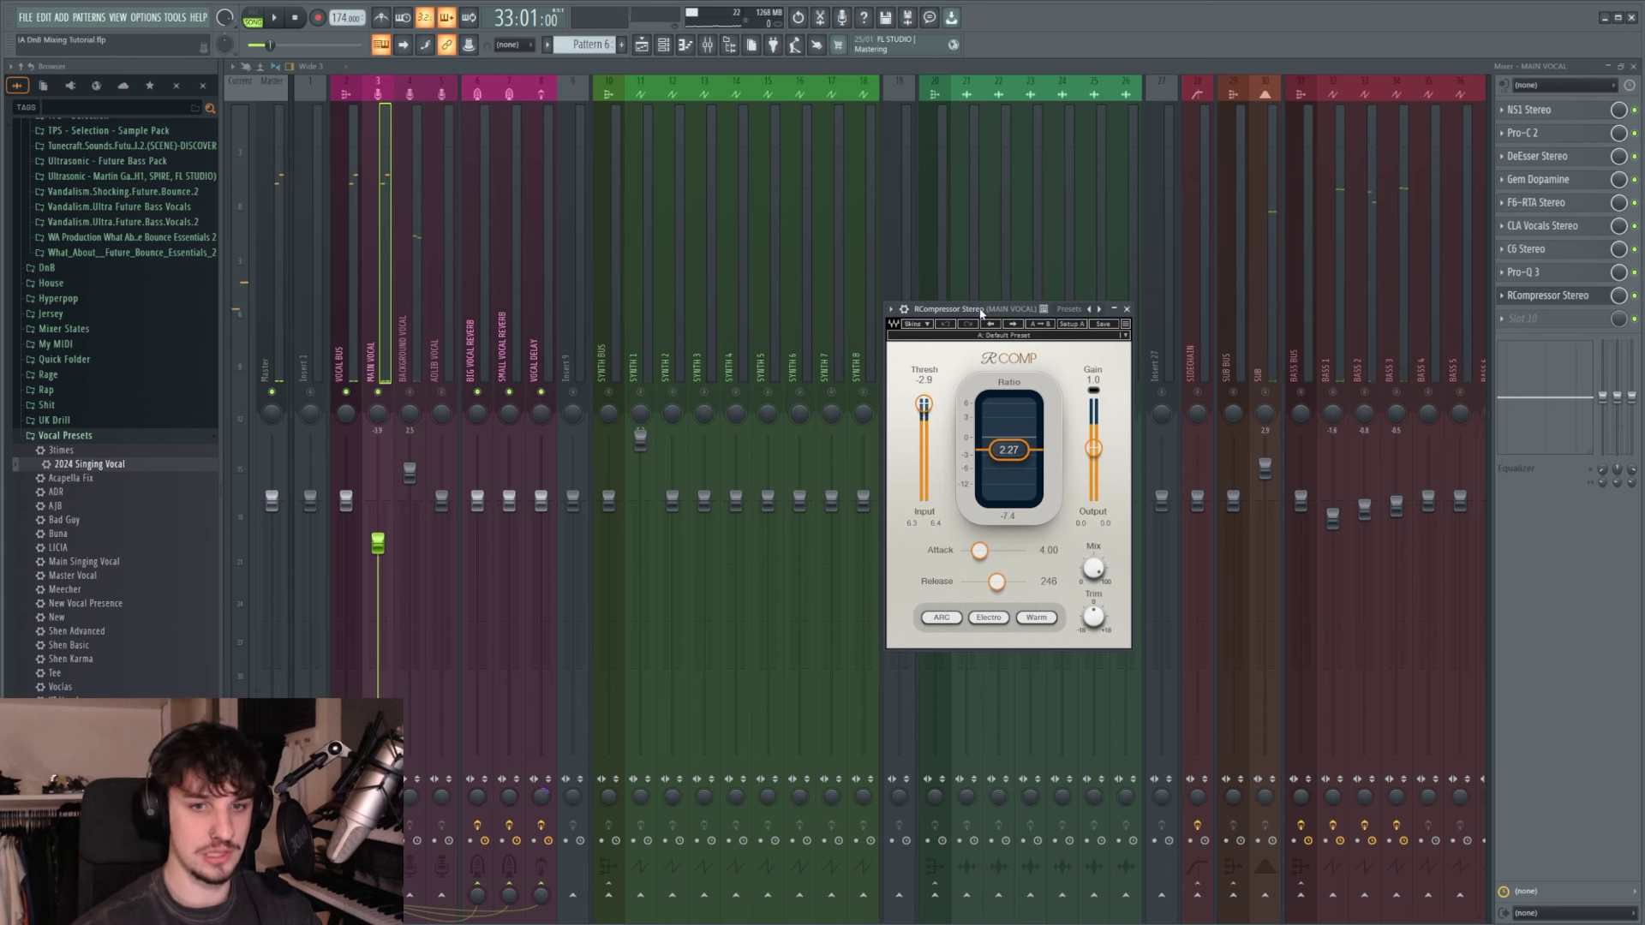
click(1572, 299)
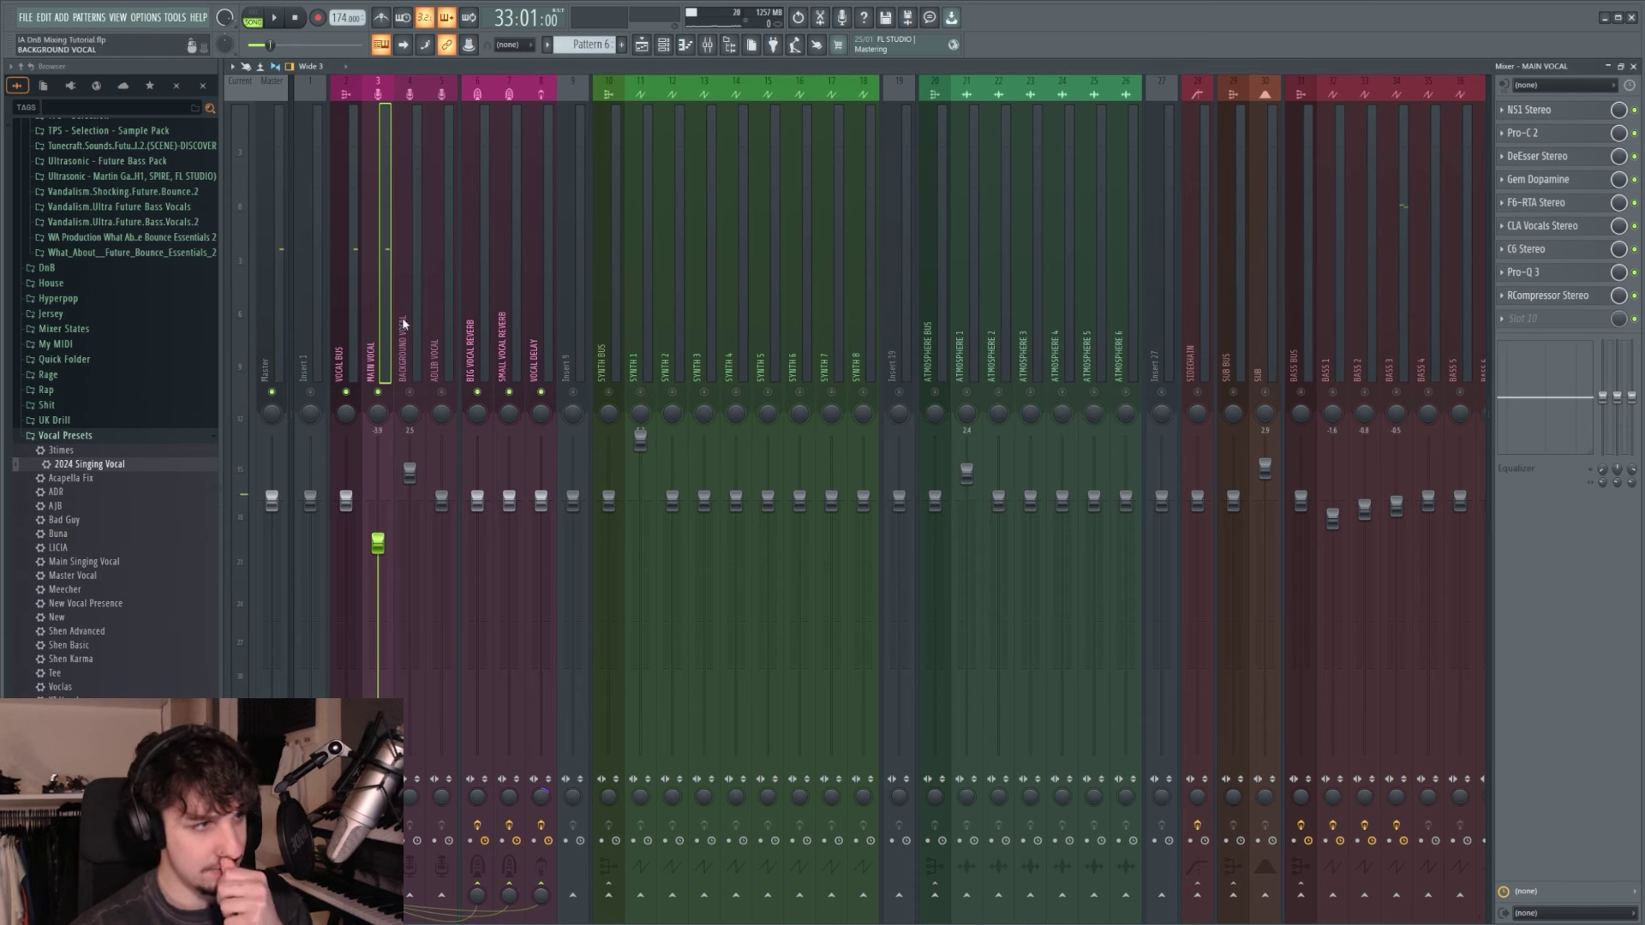
Step: Copy the MAIN VOCAL mixer track state, including its effects chain, onto the BACKGROUND VOCAL track
drag(88, 473, 409, 377)
drag(415, 276, 414, 276)
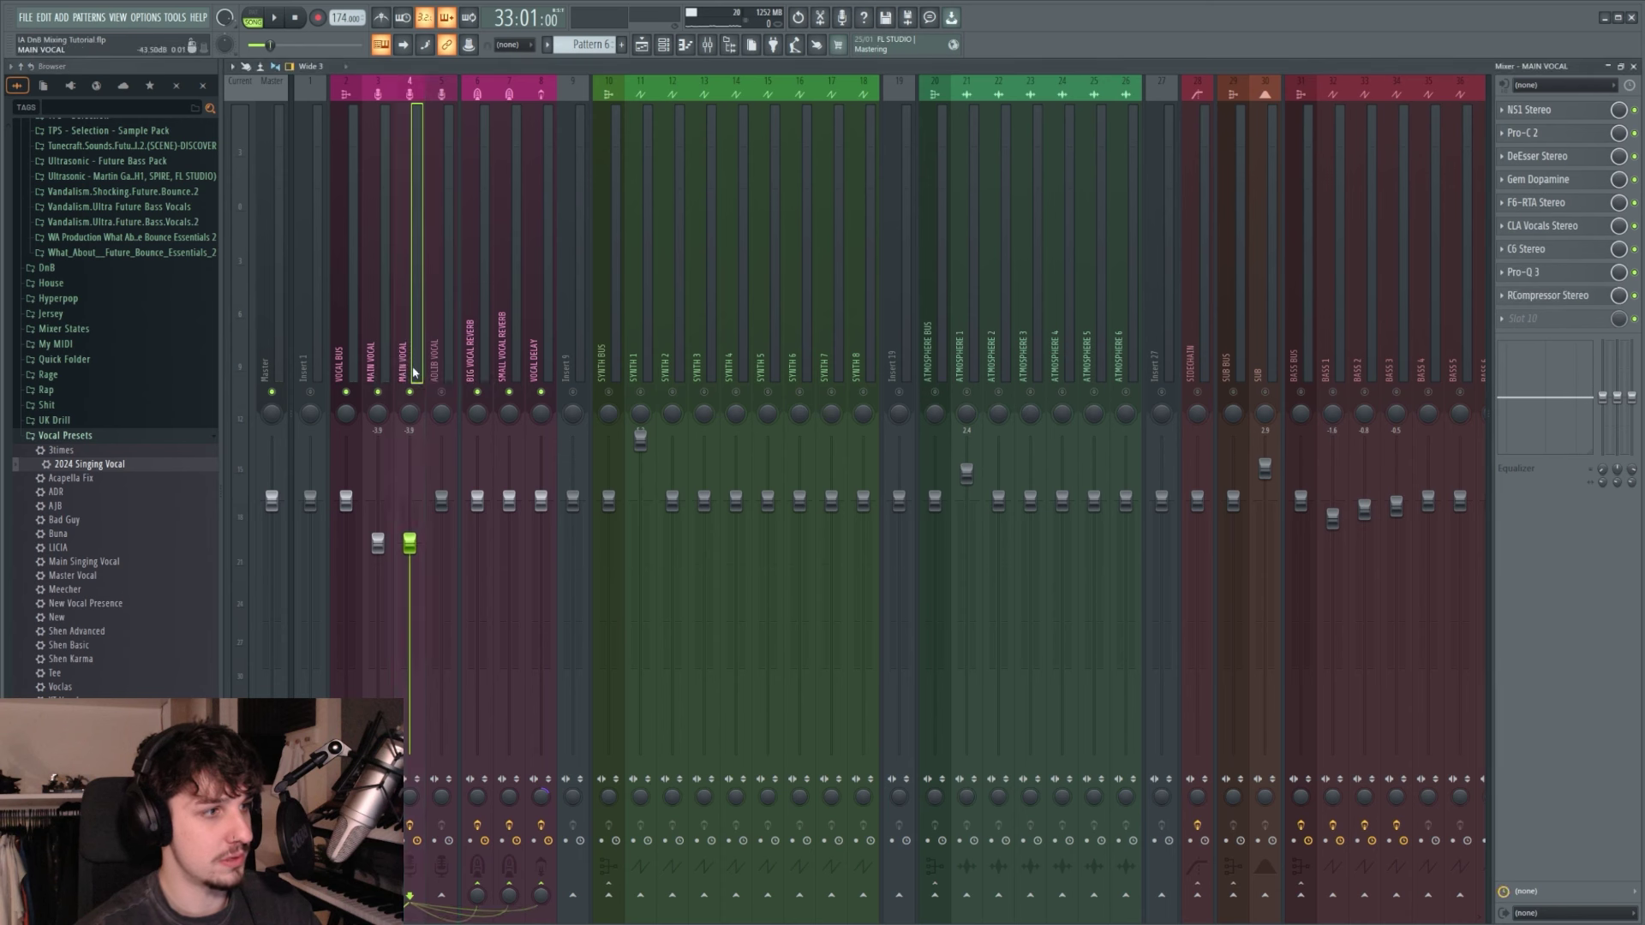
Step: Play the soloed vocals and compare the MAIN VOCAL track with the background vocal track carrying the copied chain
key(space)
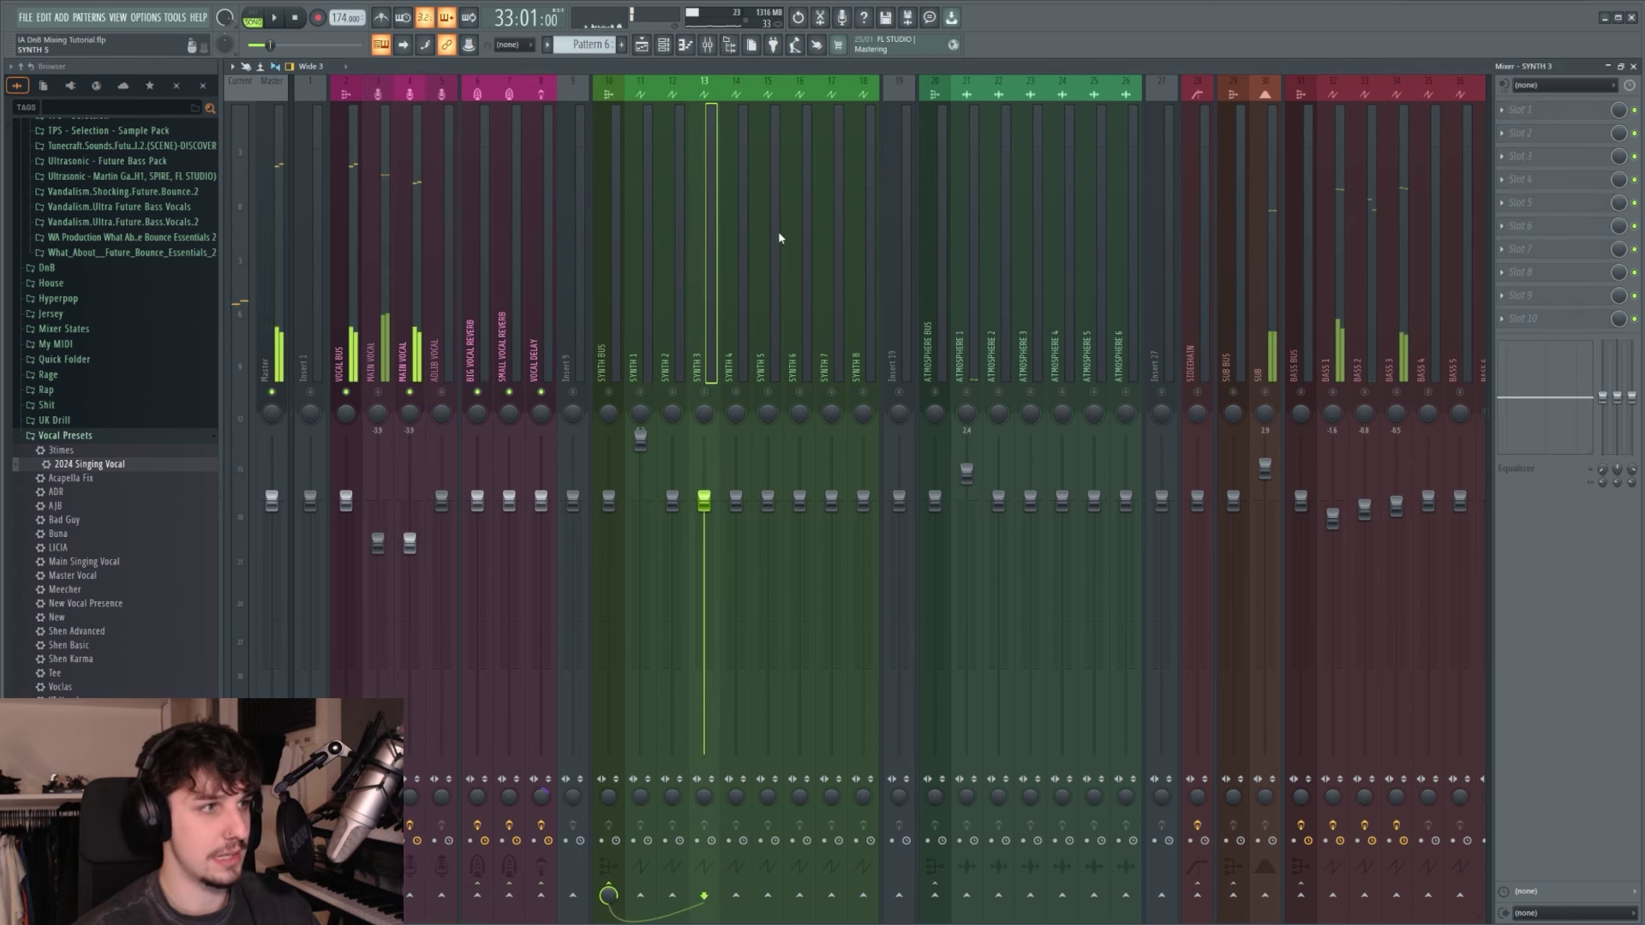
click(410, 342)
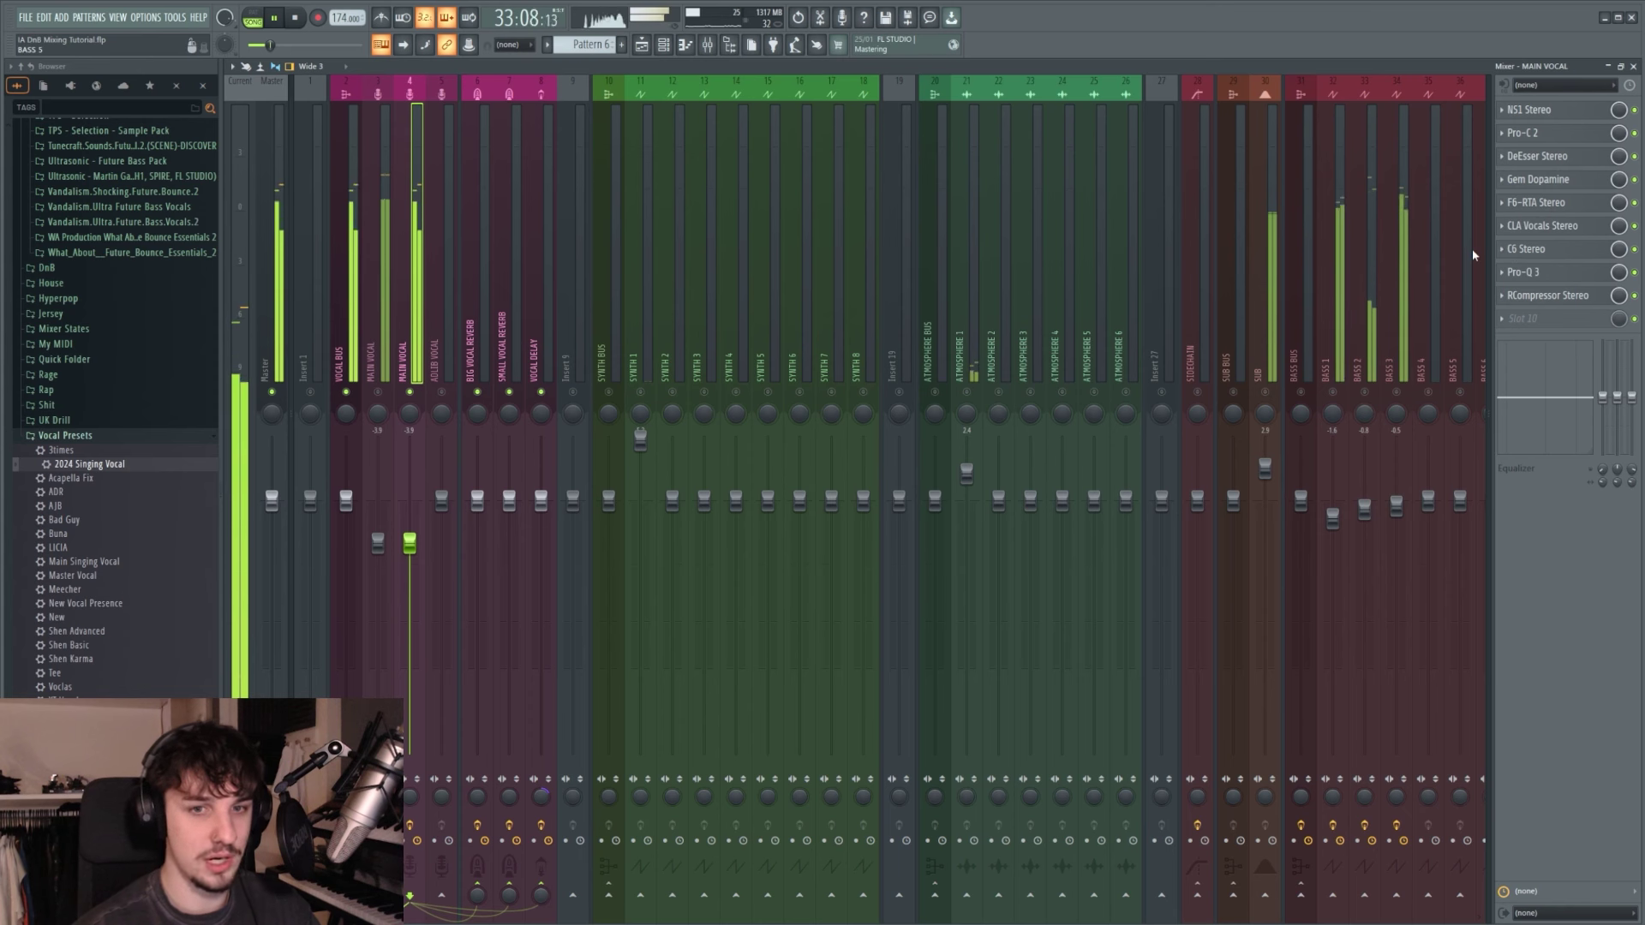
key(space)
click(390, 355)
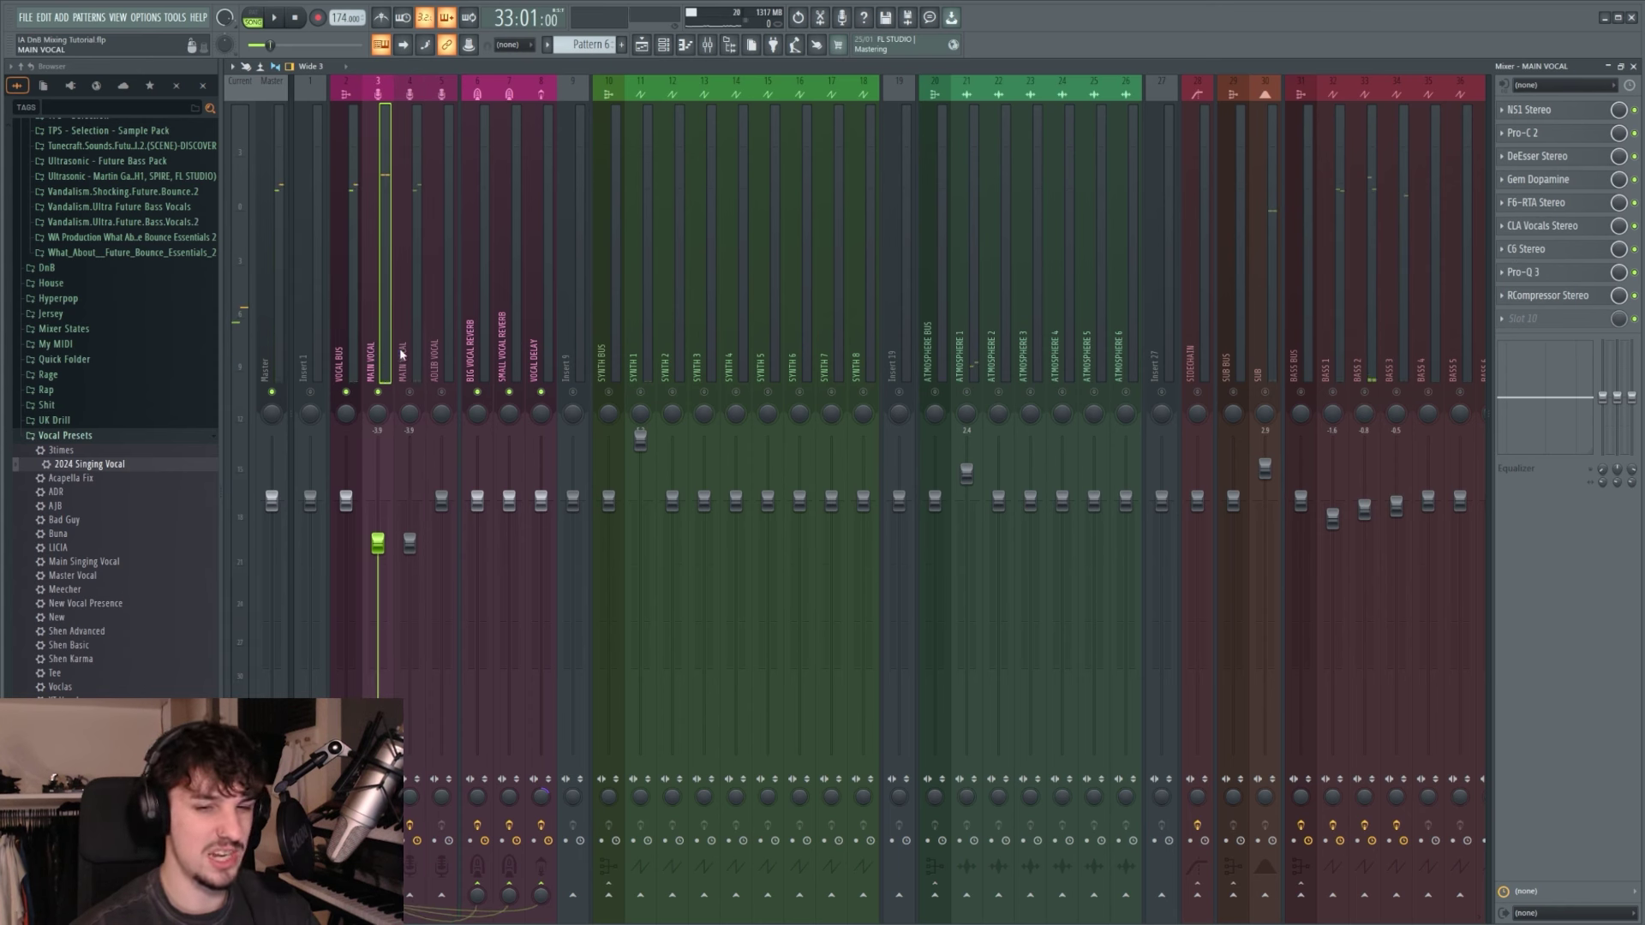
key(space)
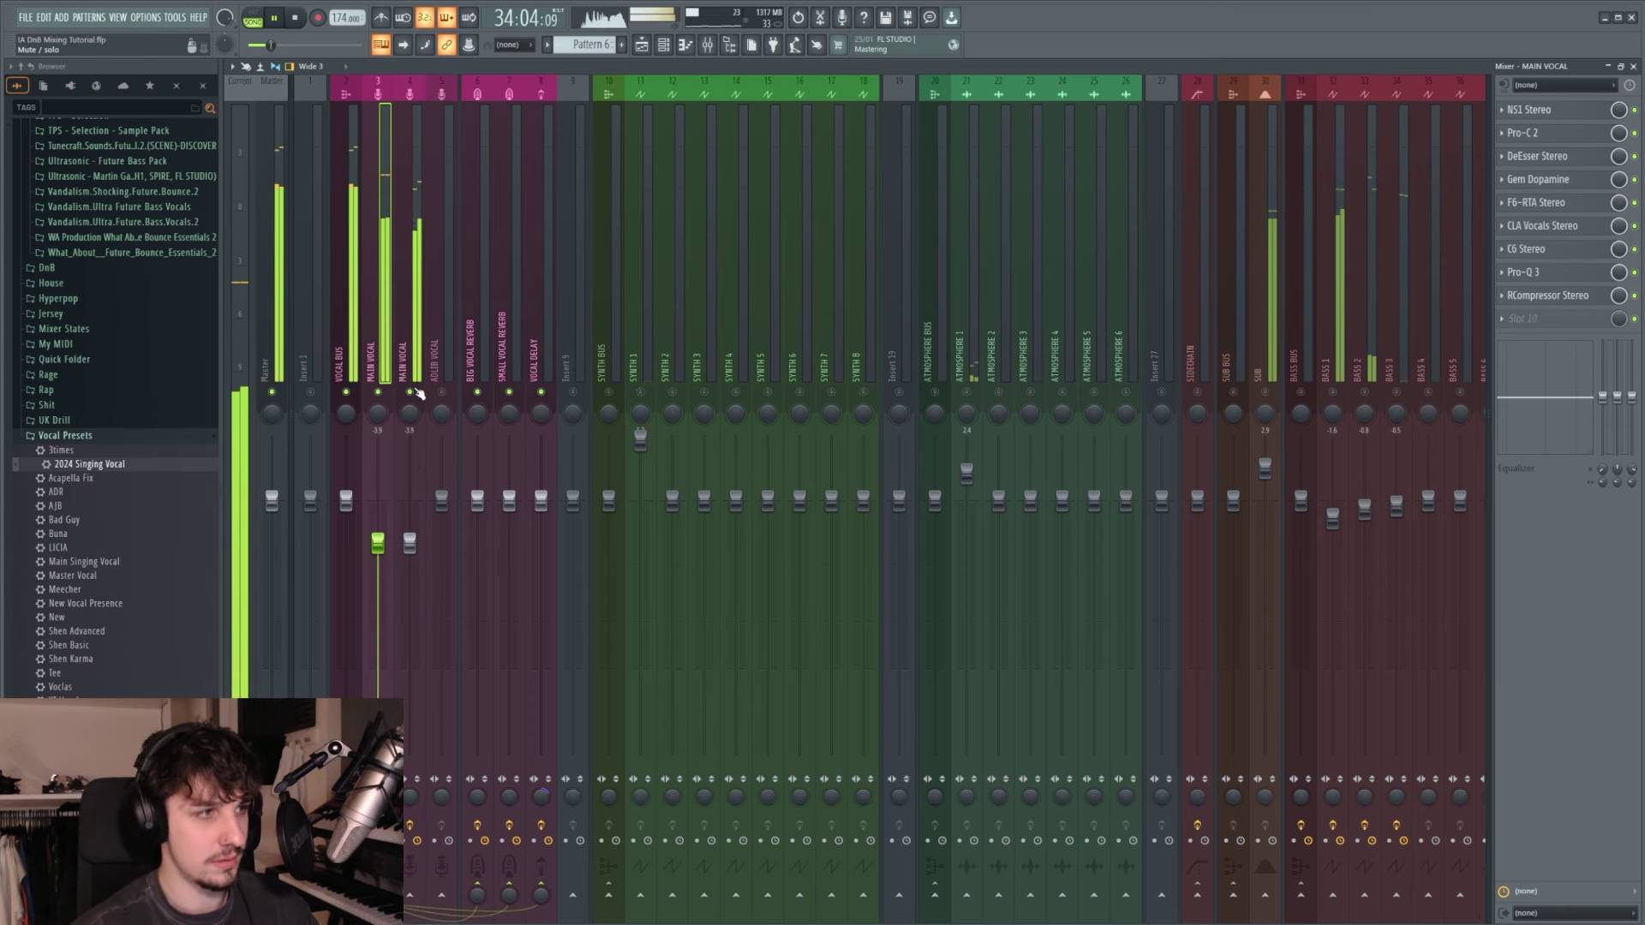
key(space)
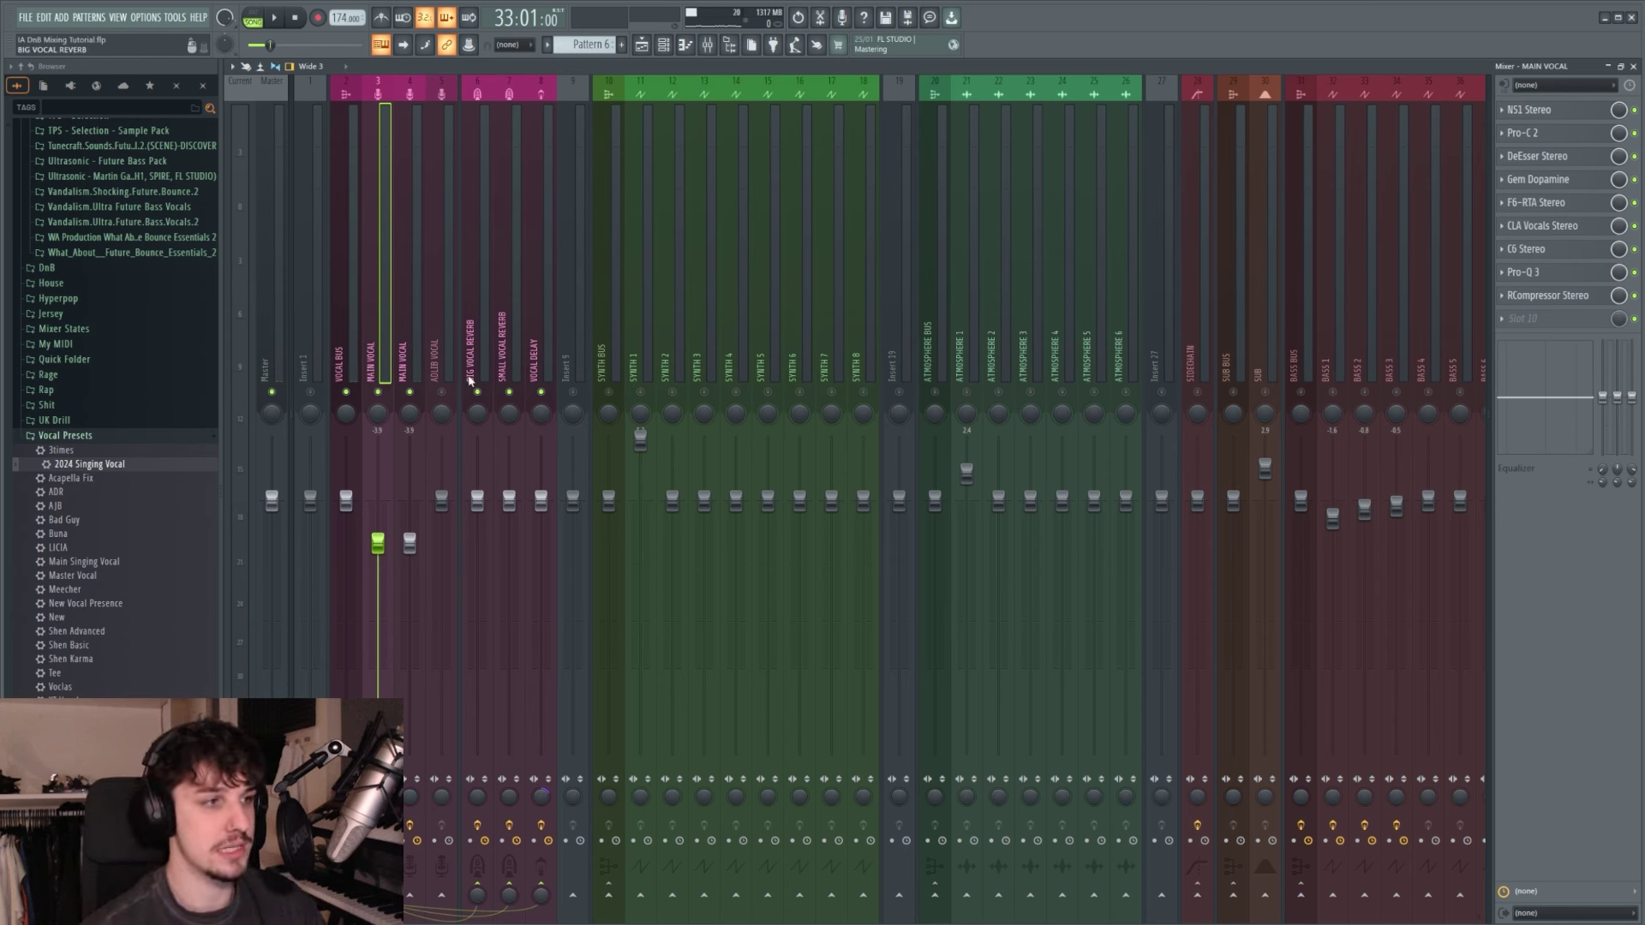
Step: Unsolo the vocal tracks and listen to both the main and background vocals within the full mix
key(space)
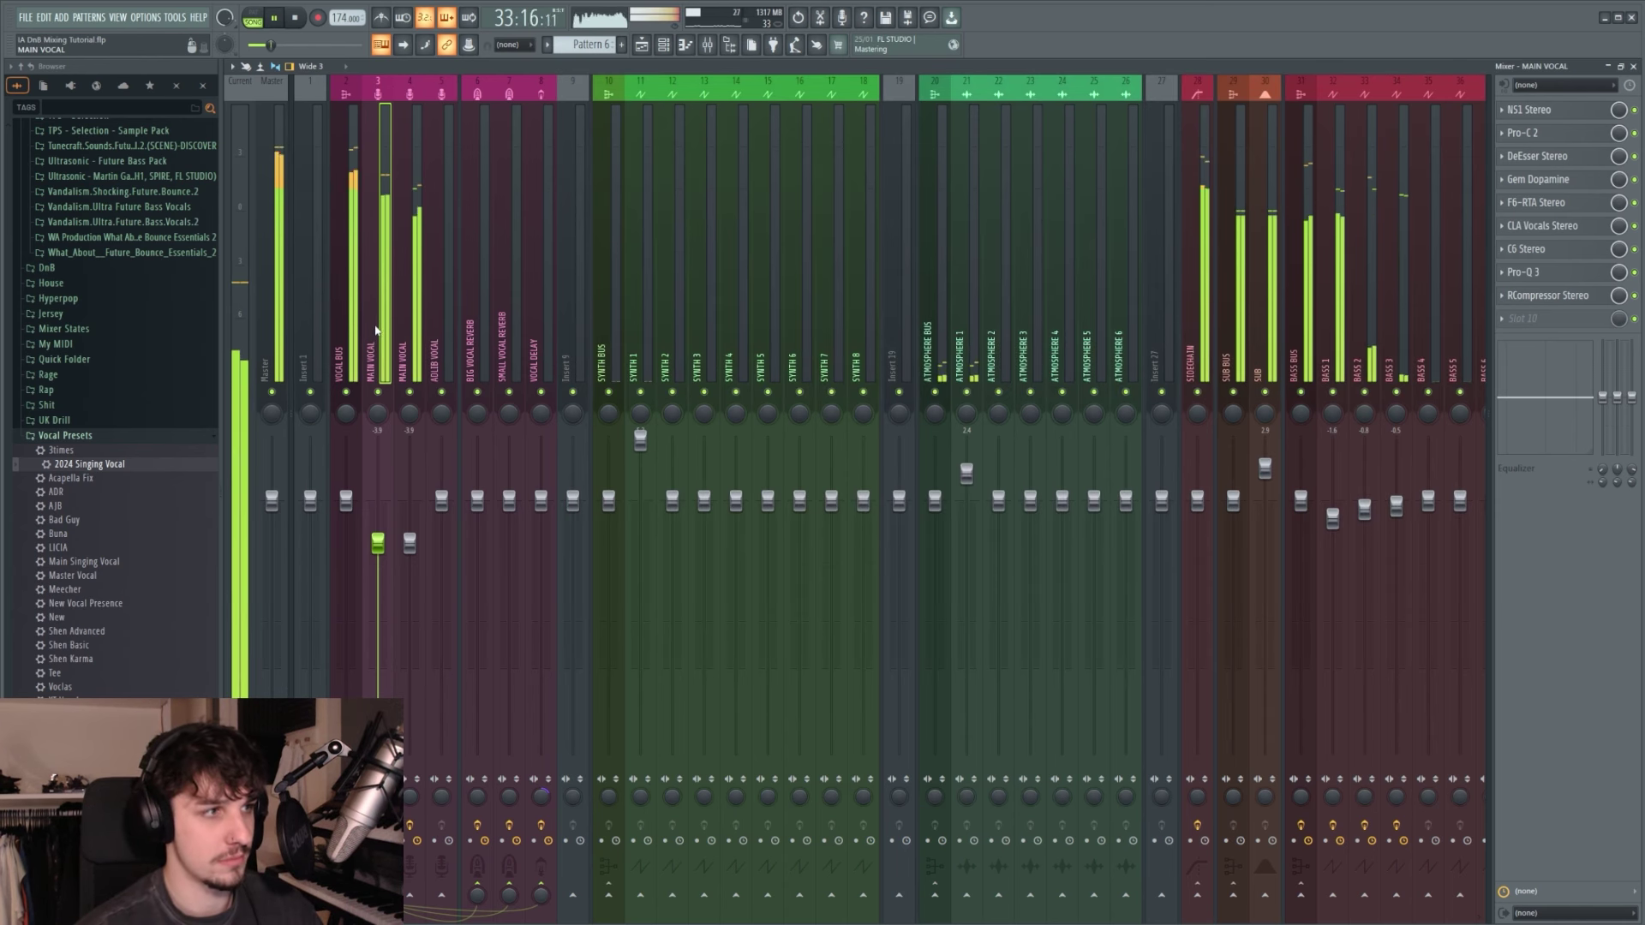
key(Right)
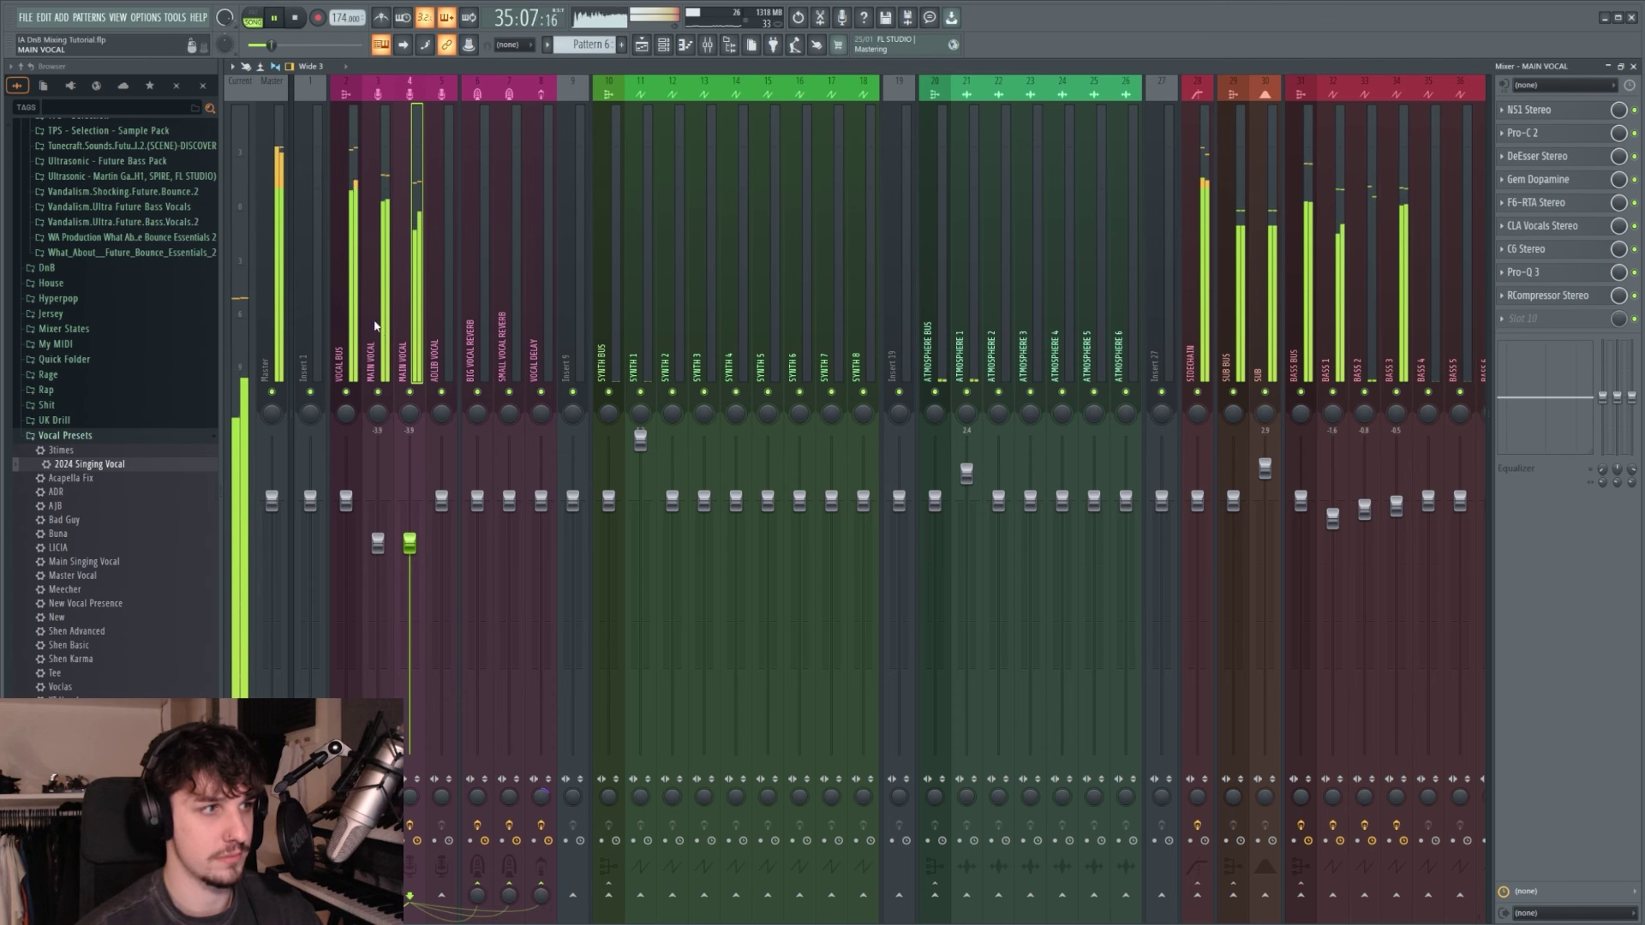
click(375, 325)
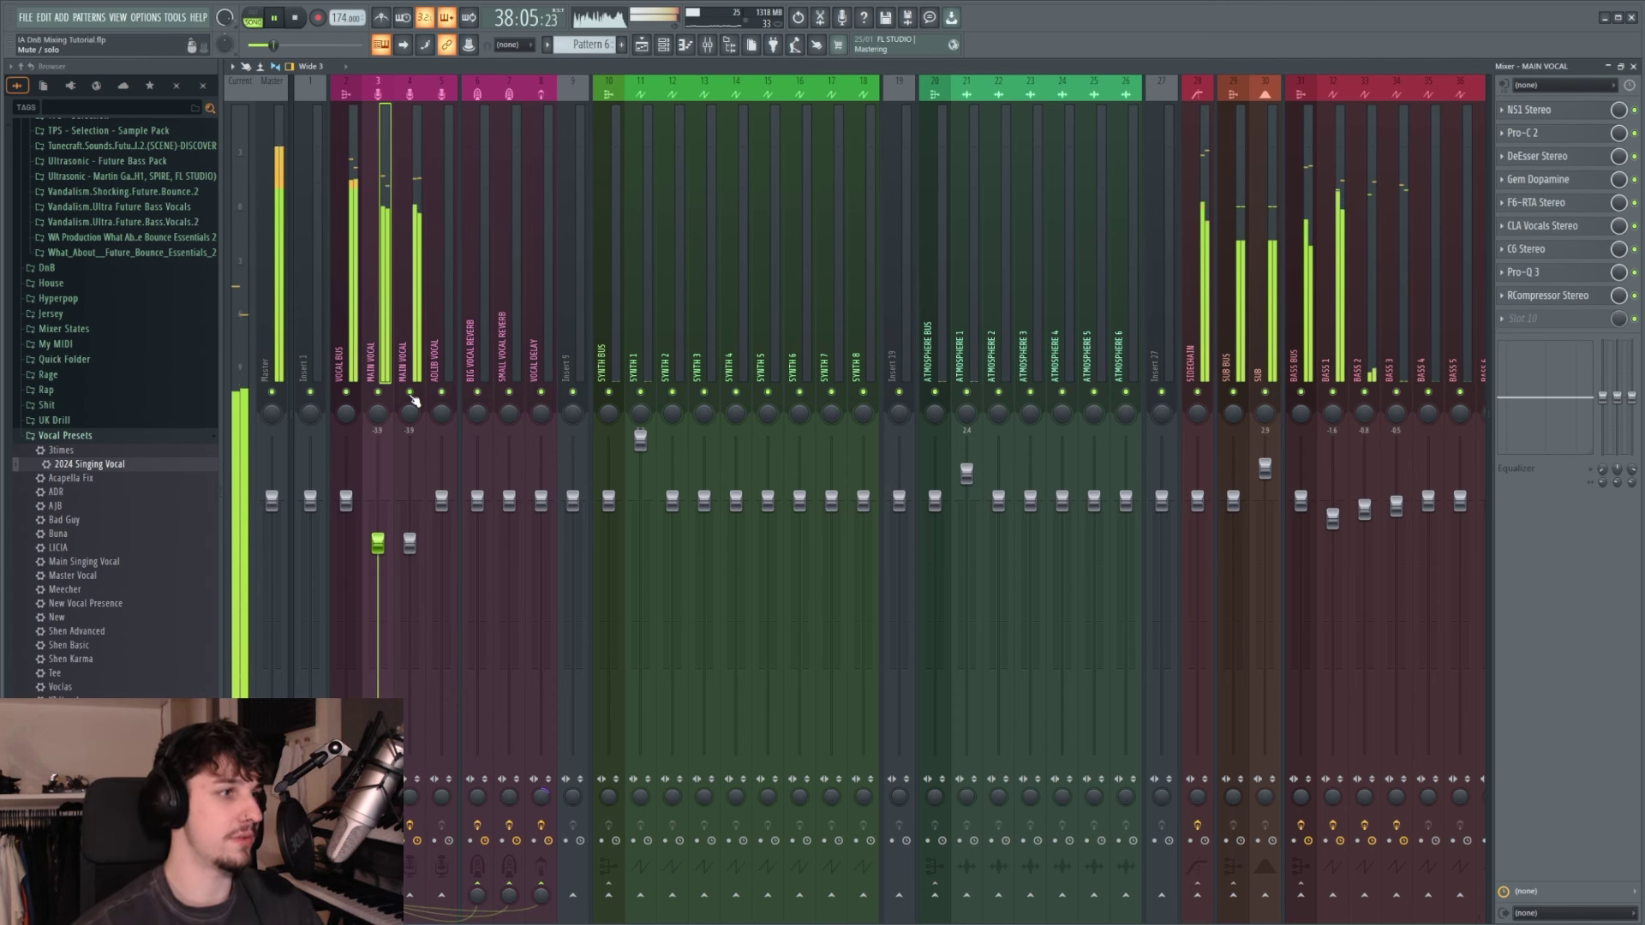
key(space)
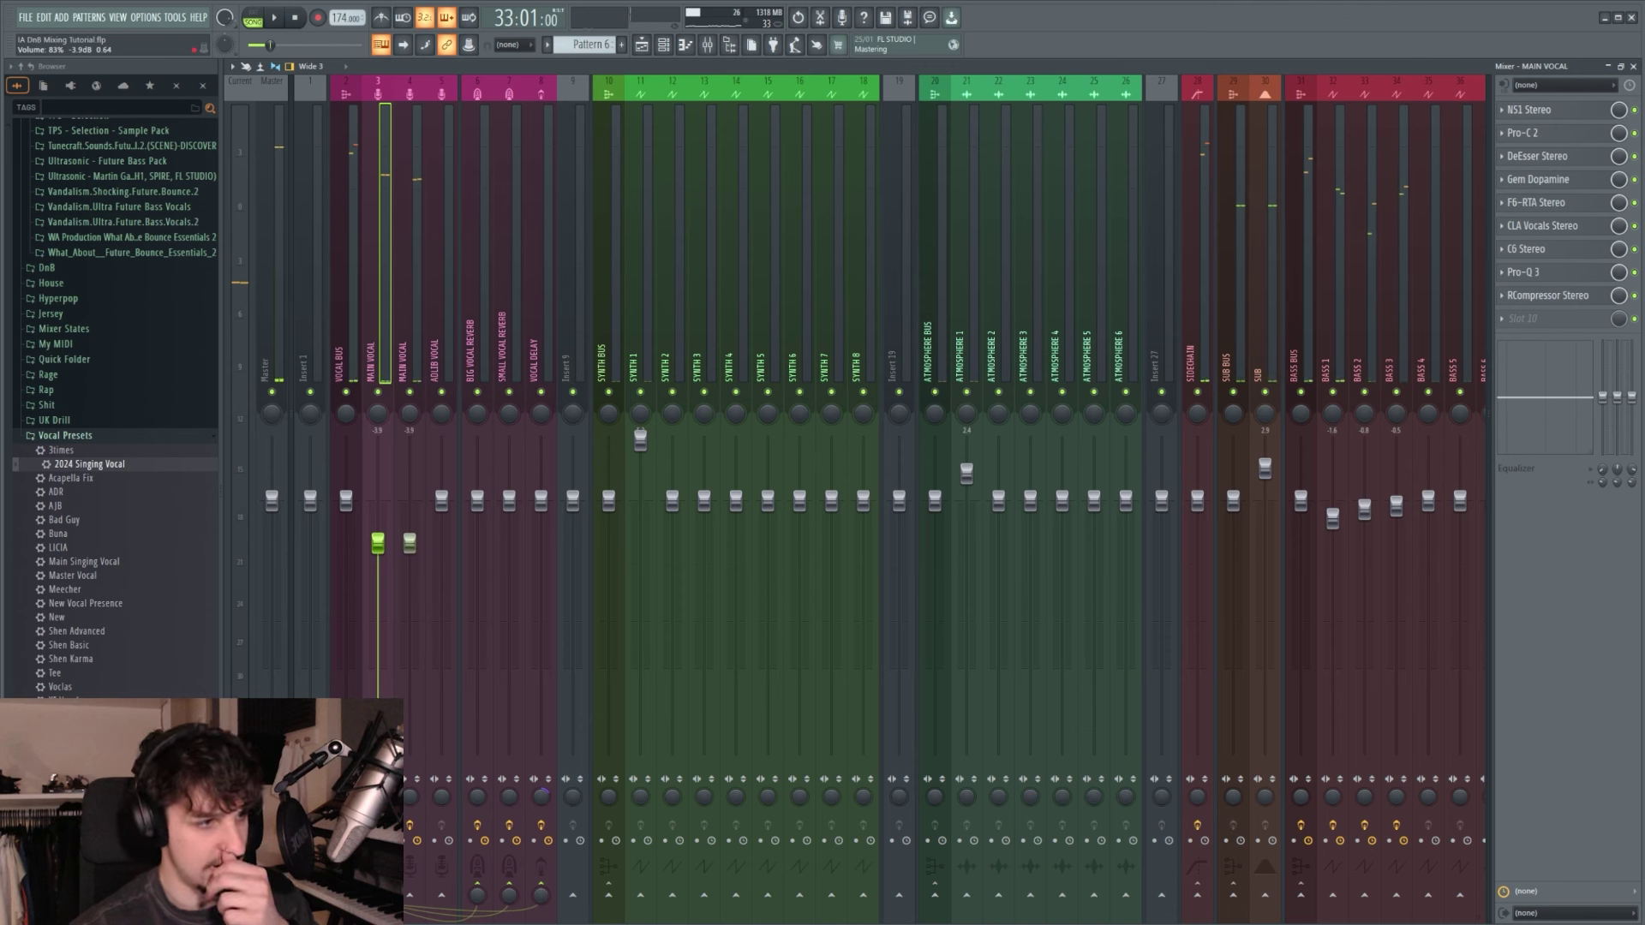
Step: Lower the background vocal track's volume to -8.8 dB while the full mix plays
key(space)
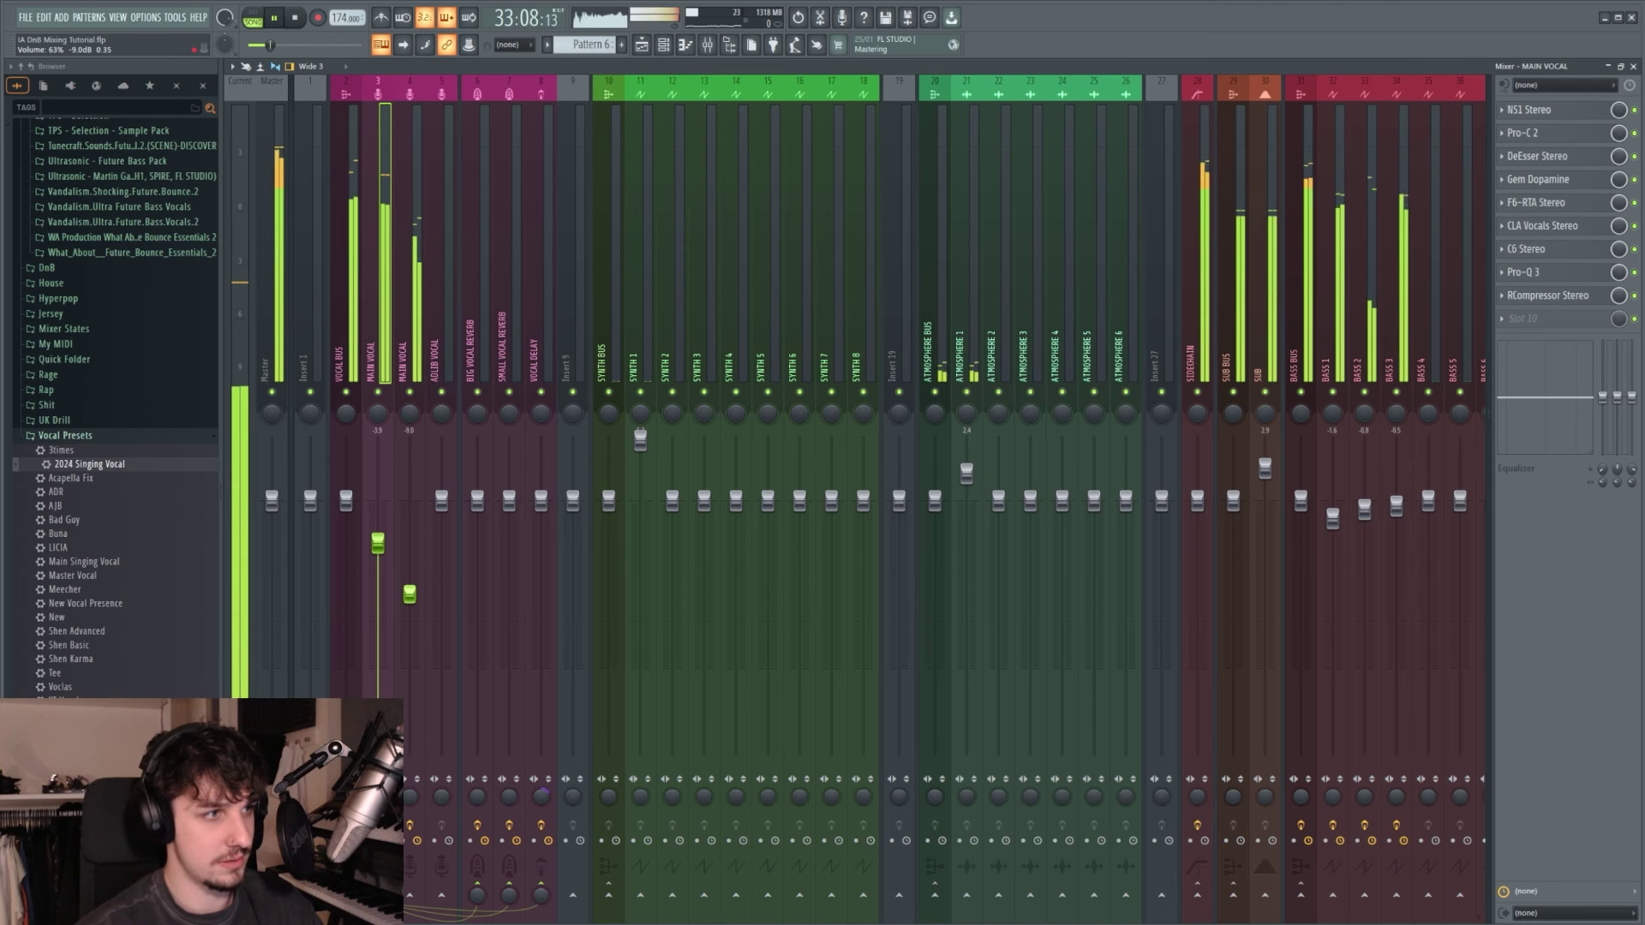
drag(420, 598, 420, 594)
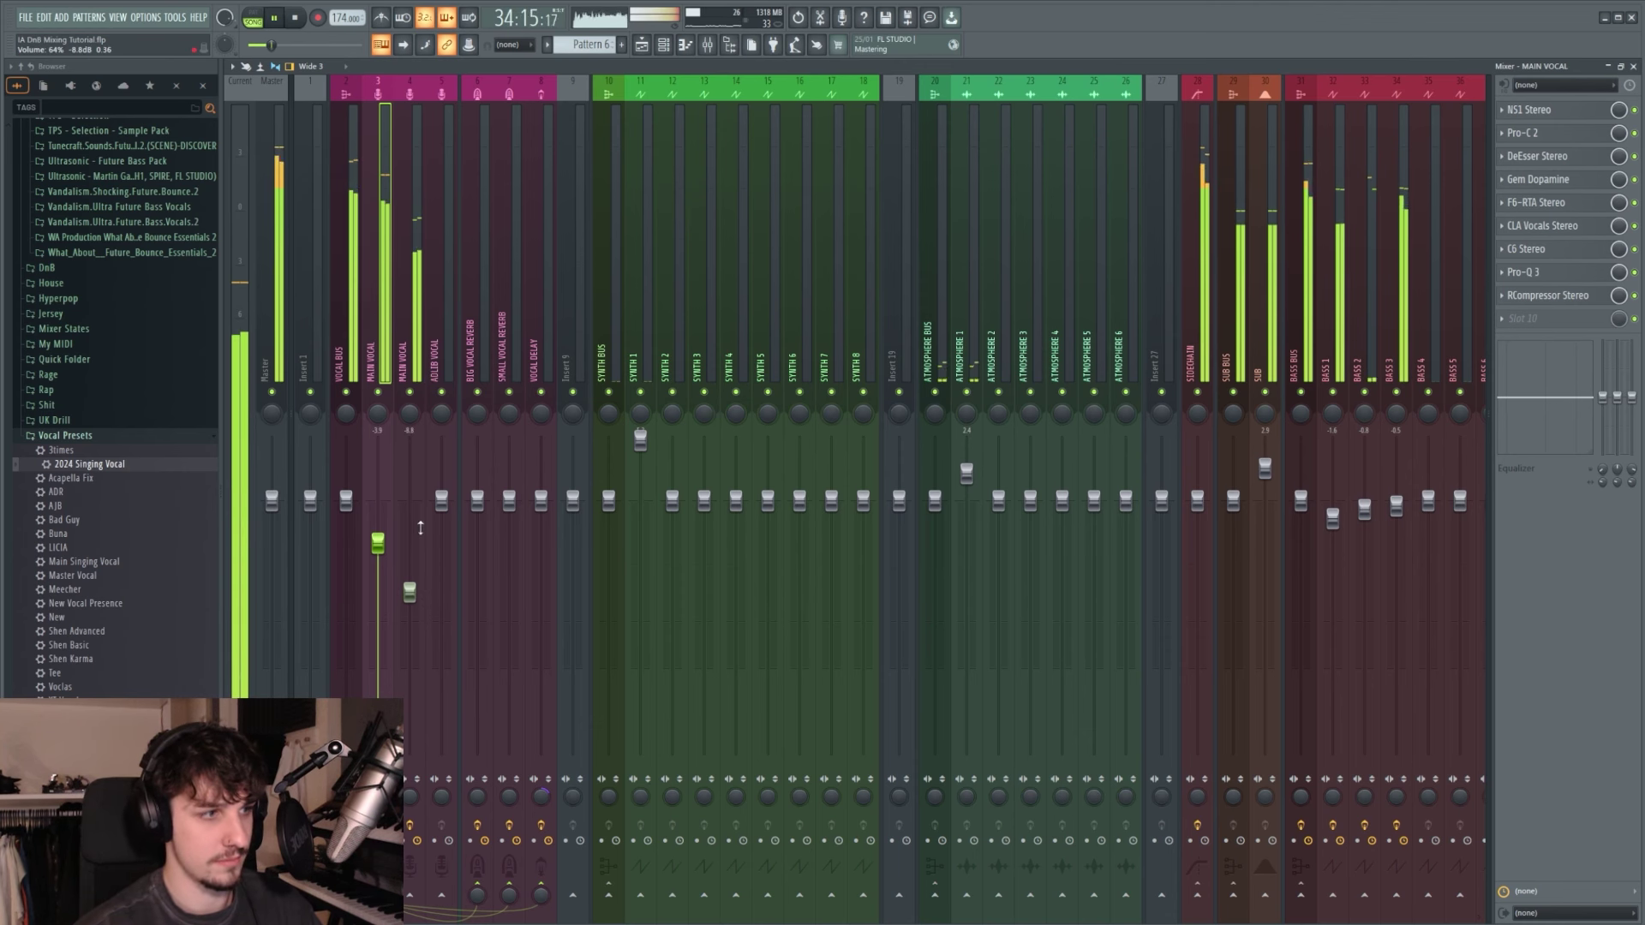
click(427, 279)
click(378, 299)
key(space)
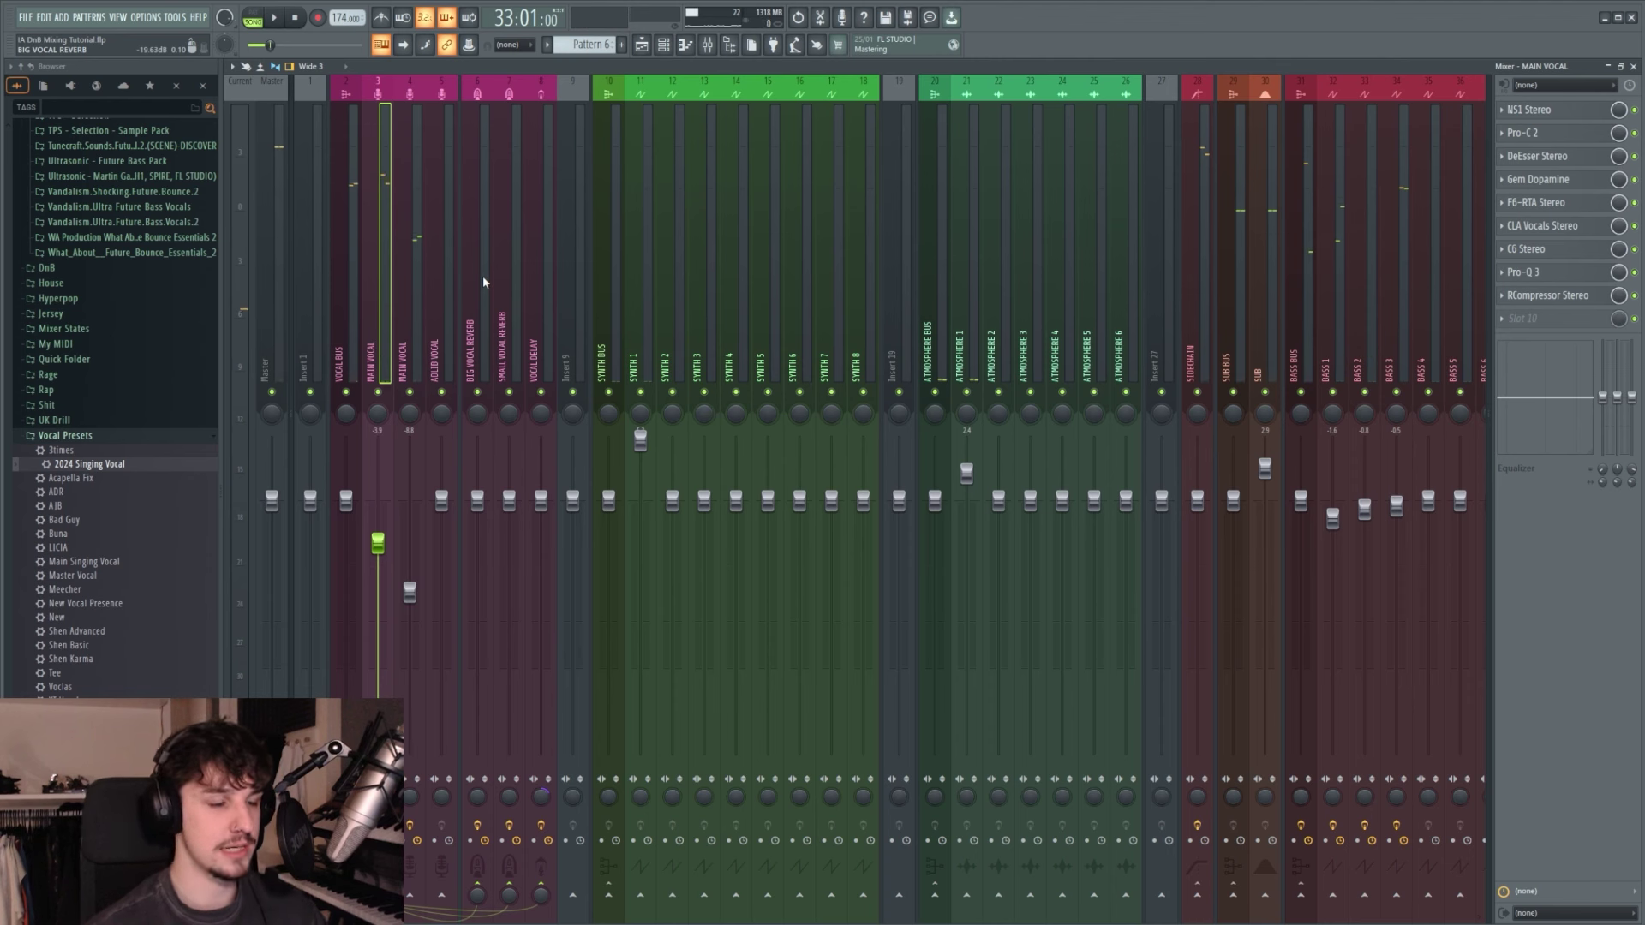
Step: Check the effects loaded on the BIG VOCAL REVERB, SMALL VOCAL REVERB and VOCAL DELAY tracks
click(485, 282)
click(518, 321)
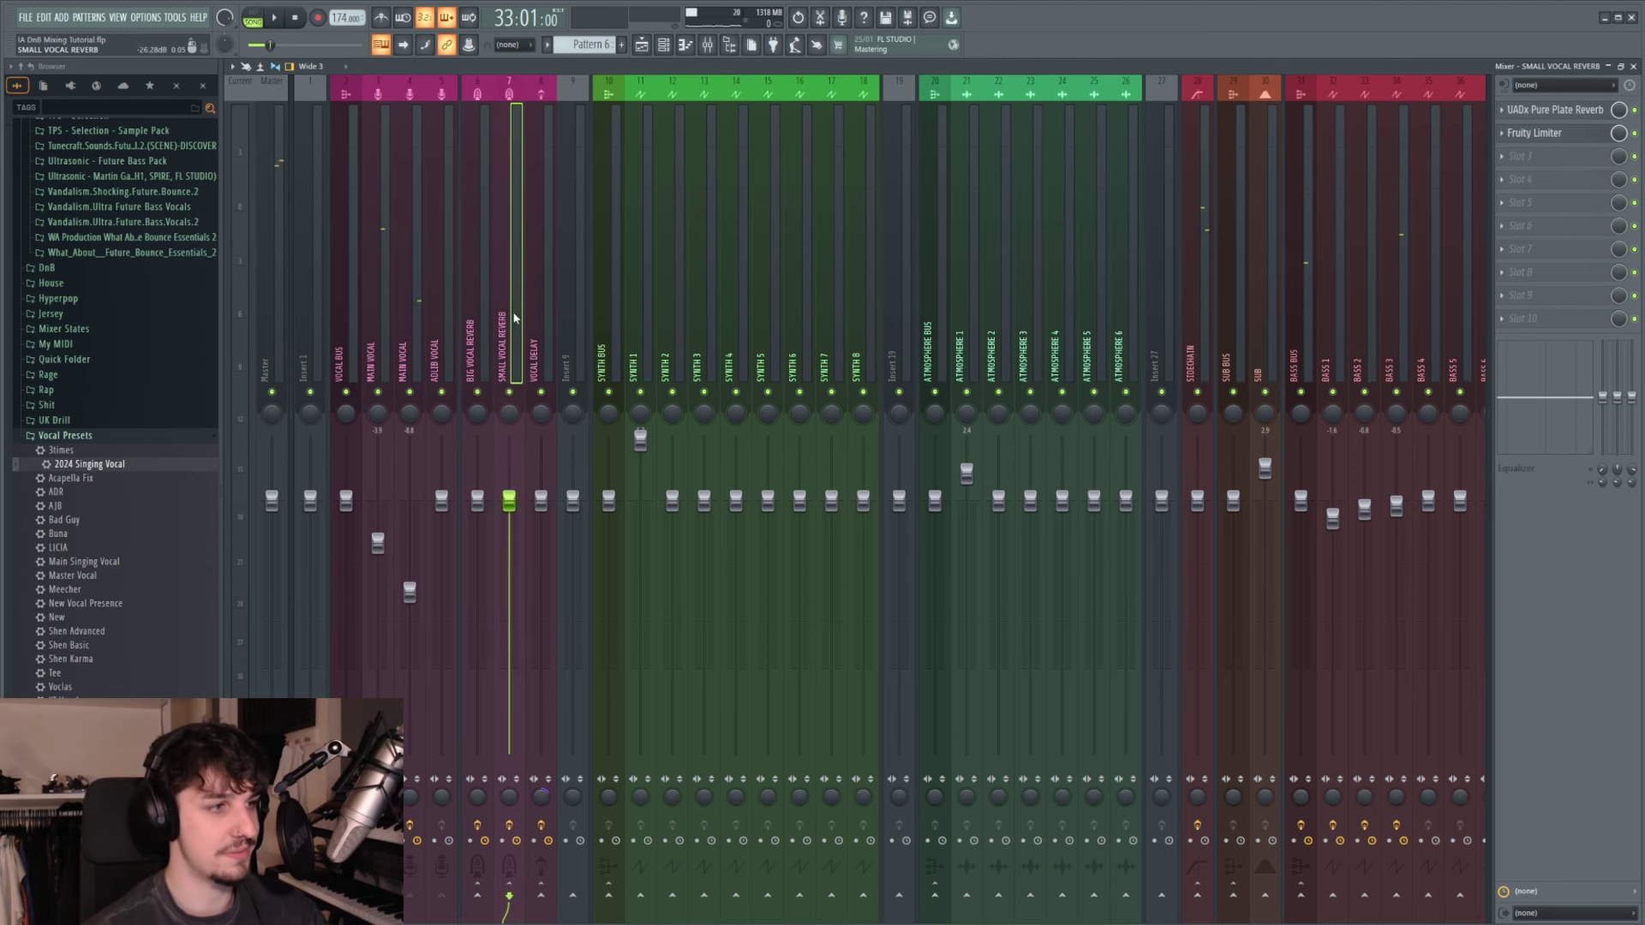
click(541, 322)
click(485, 324)
click(507, 326)
Step: Send the MAIN VOCAL track to the BIG VOCAL REVERB, SMALL VOCAL REVERB and VOCAL DELAY tracks
click(381, 277)
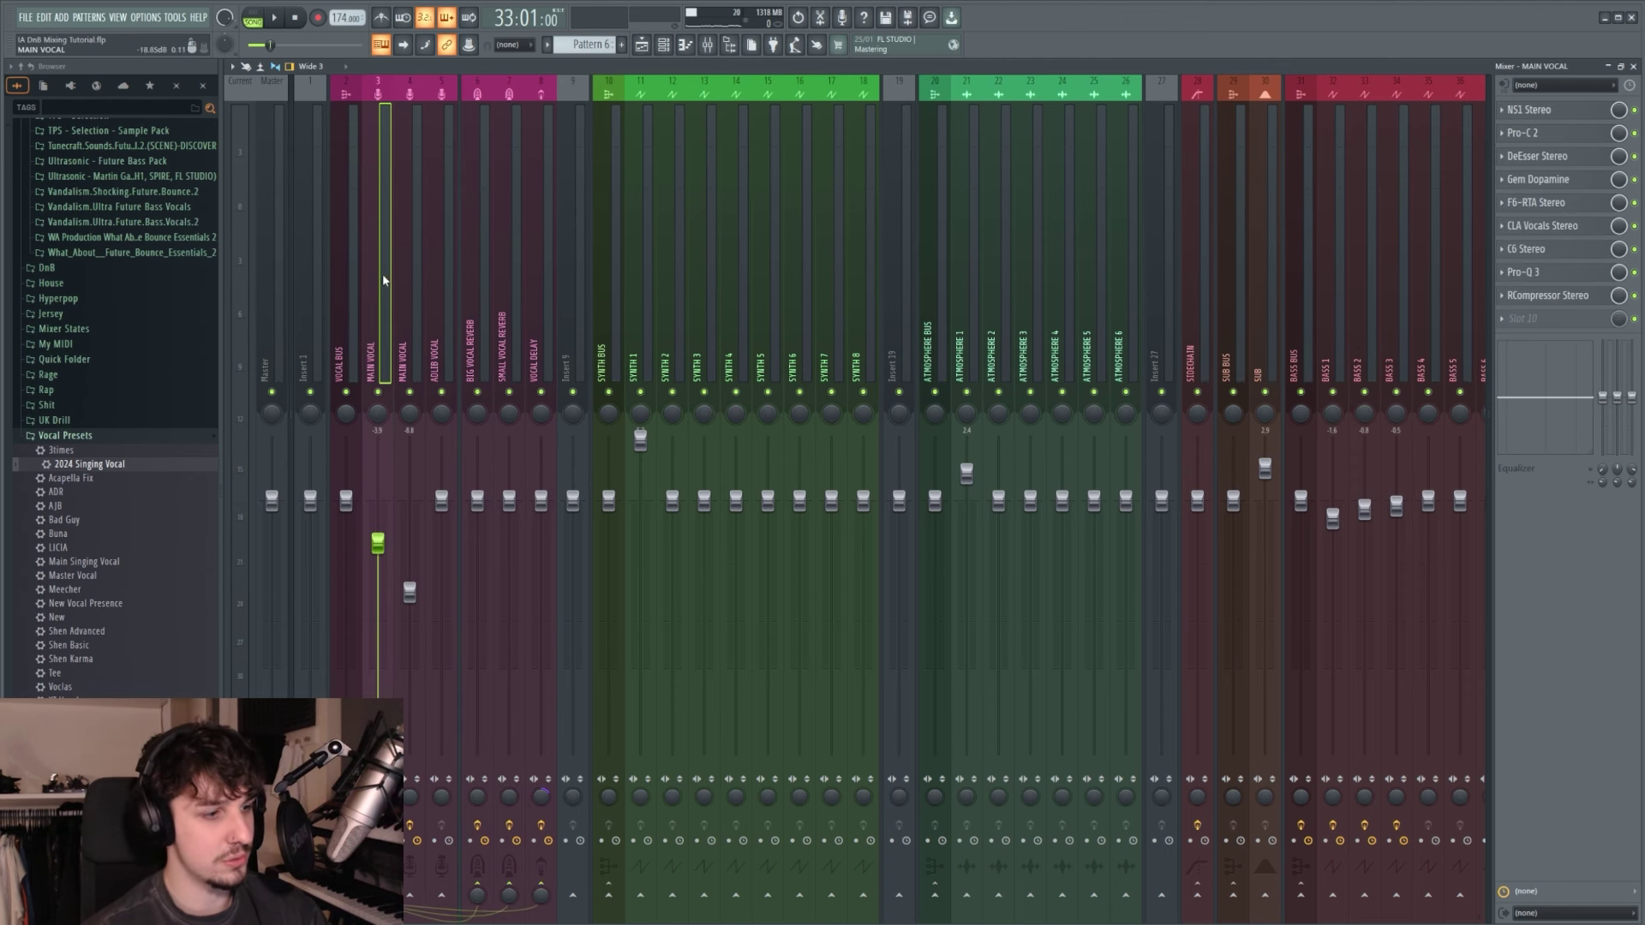
click(485, 331)
click(509, 332)
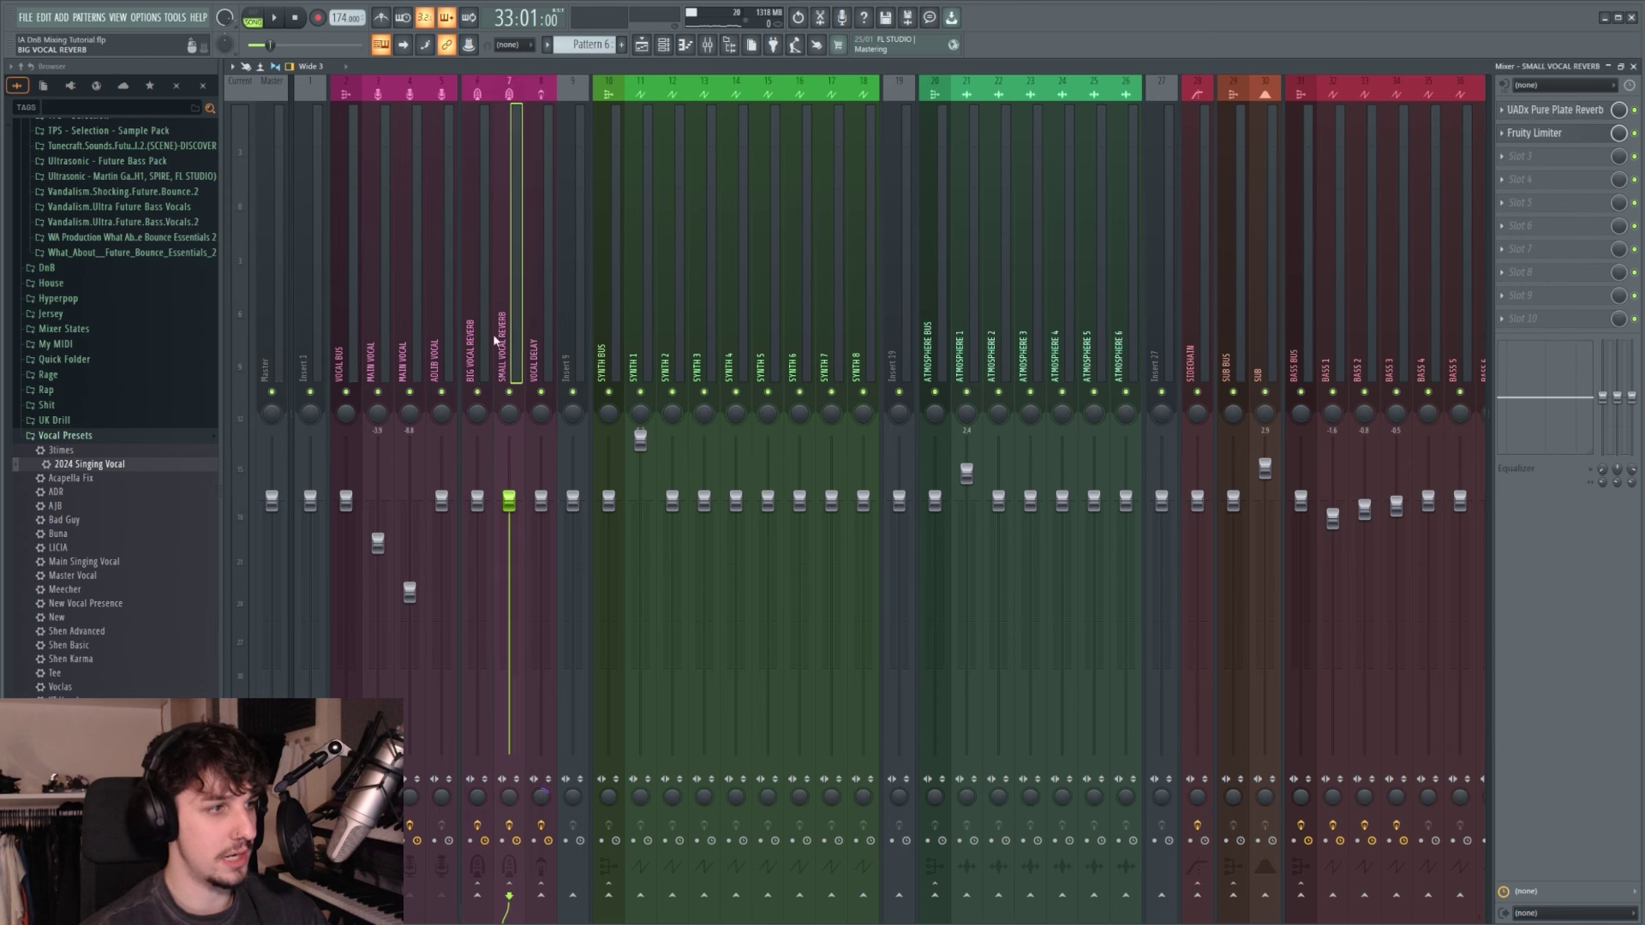
click(485, 332)
click(514, 335)
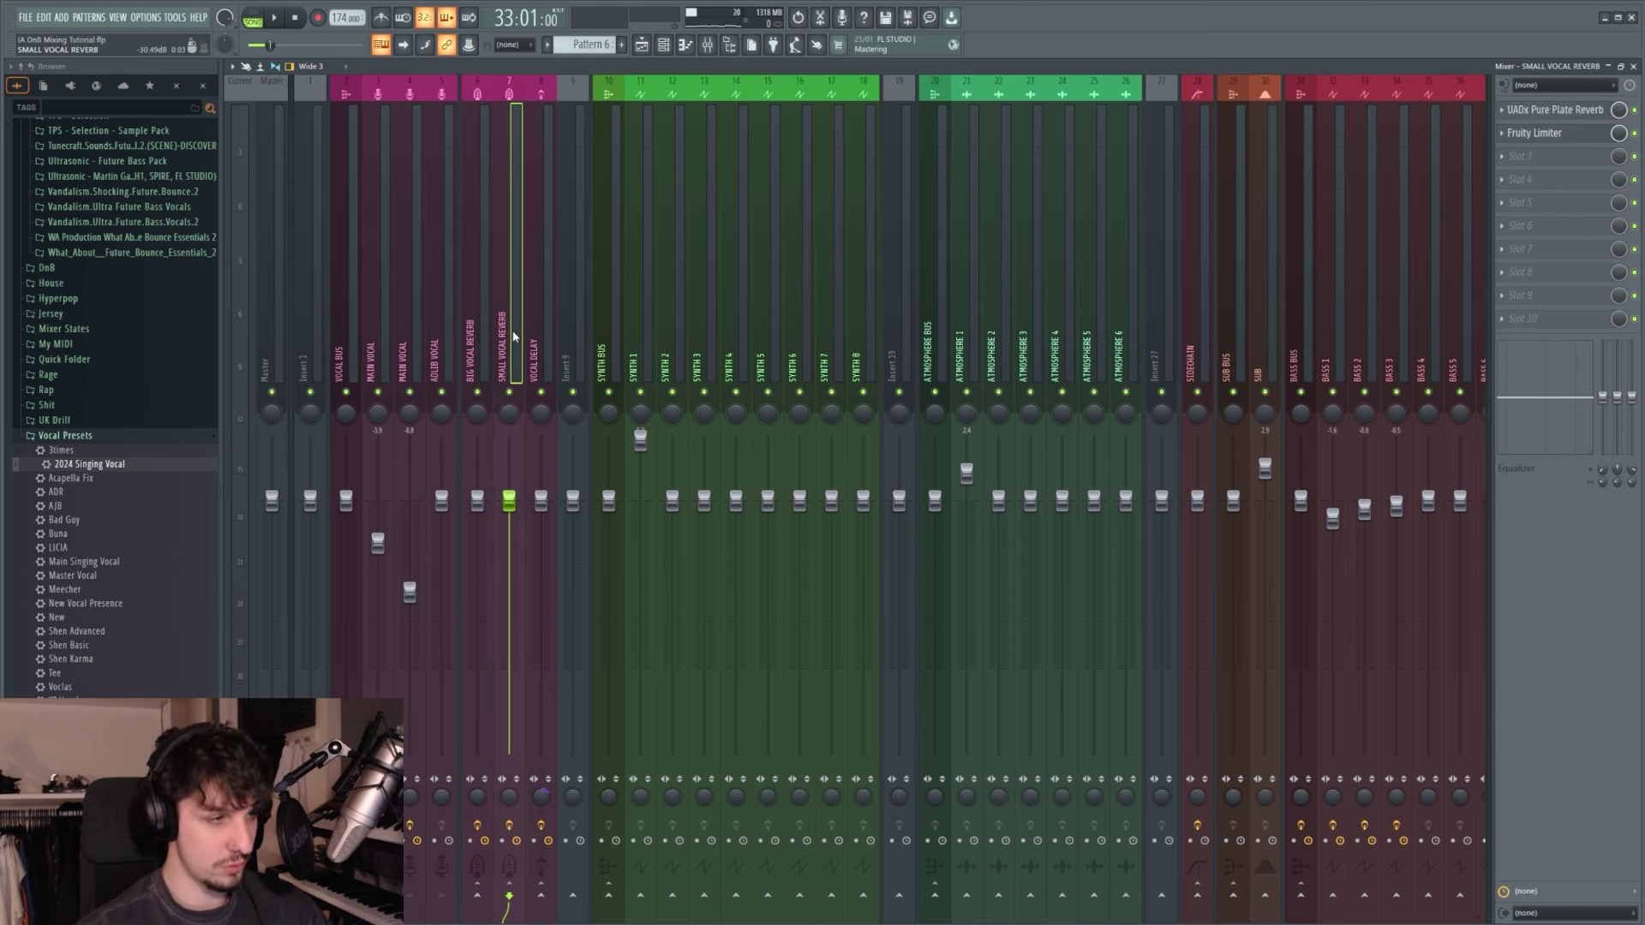
click(467, 346)
click(509, 347)
click(532, 347)
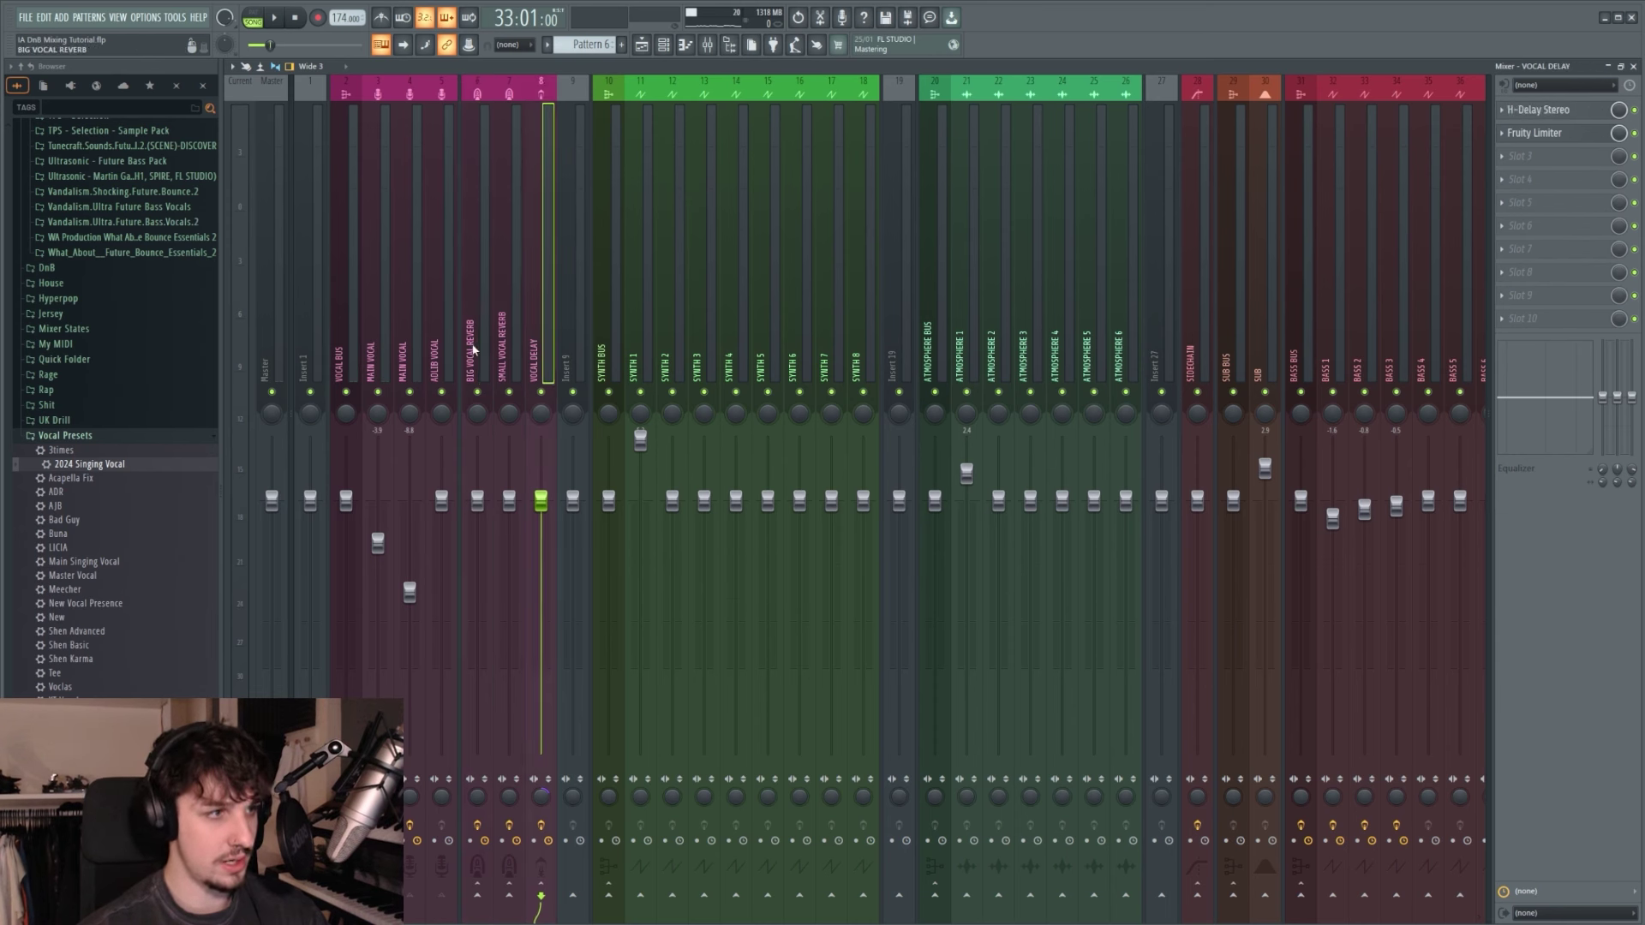
click(377, 359)
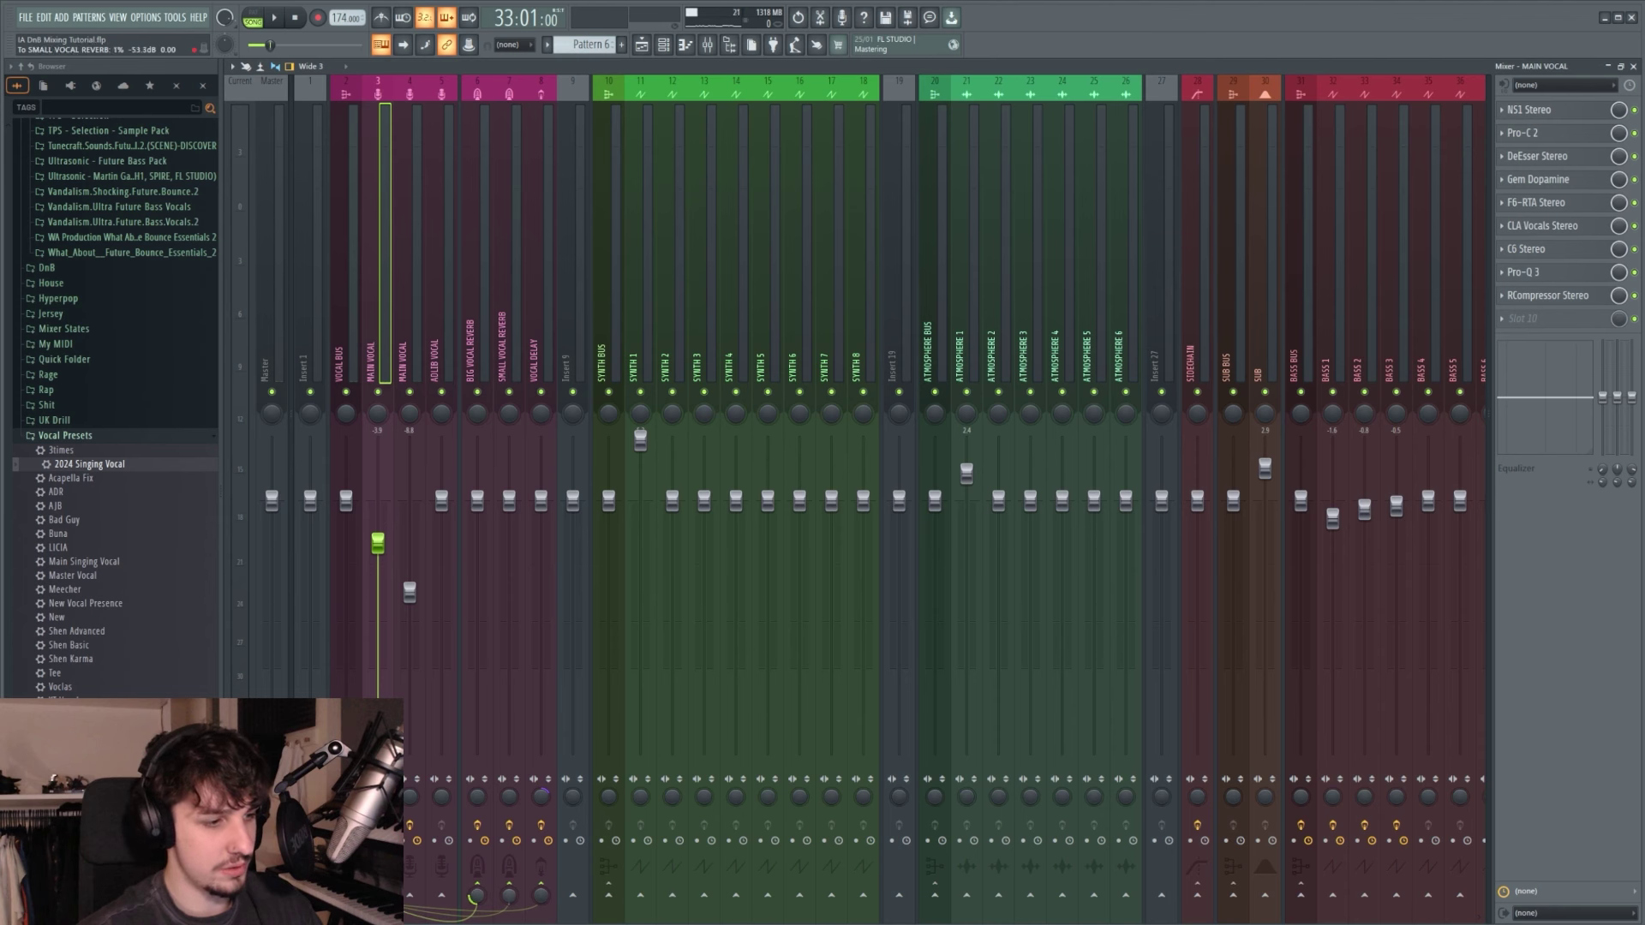
Step: Look through ValhallaSupermassive's medium reverb presets on BIG VOCAL REVERB and check the track's Fruity Limiter
click(473, 291)
click(1604, 109)
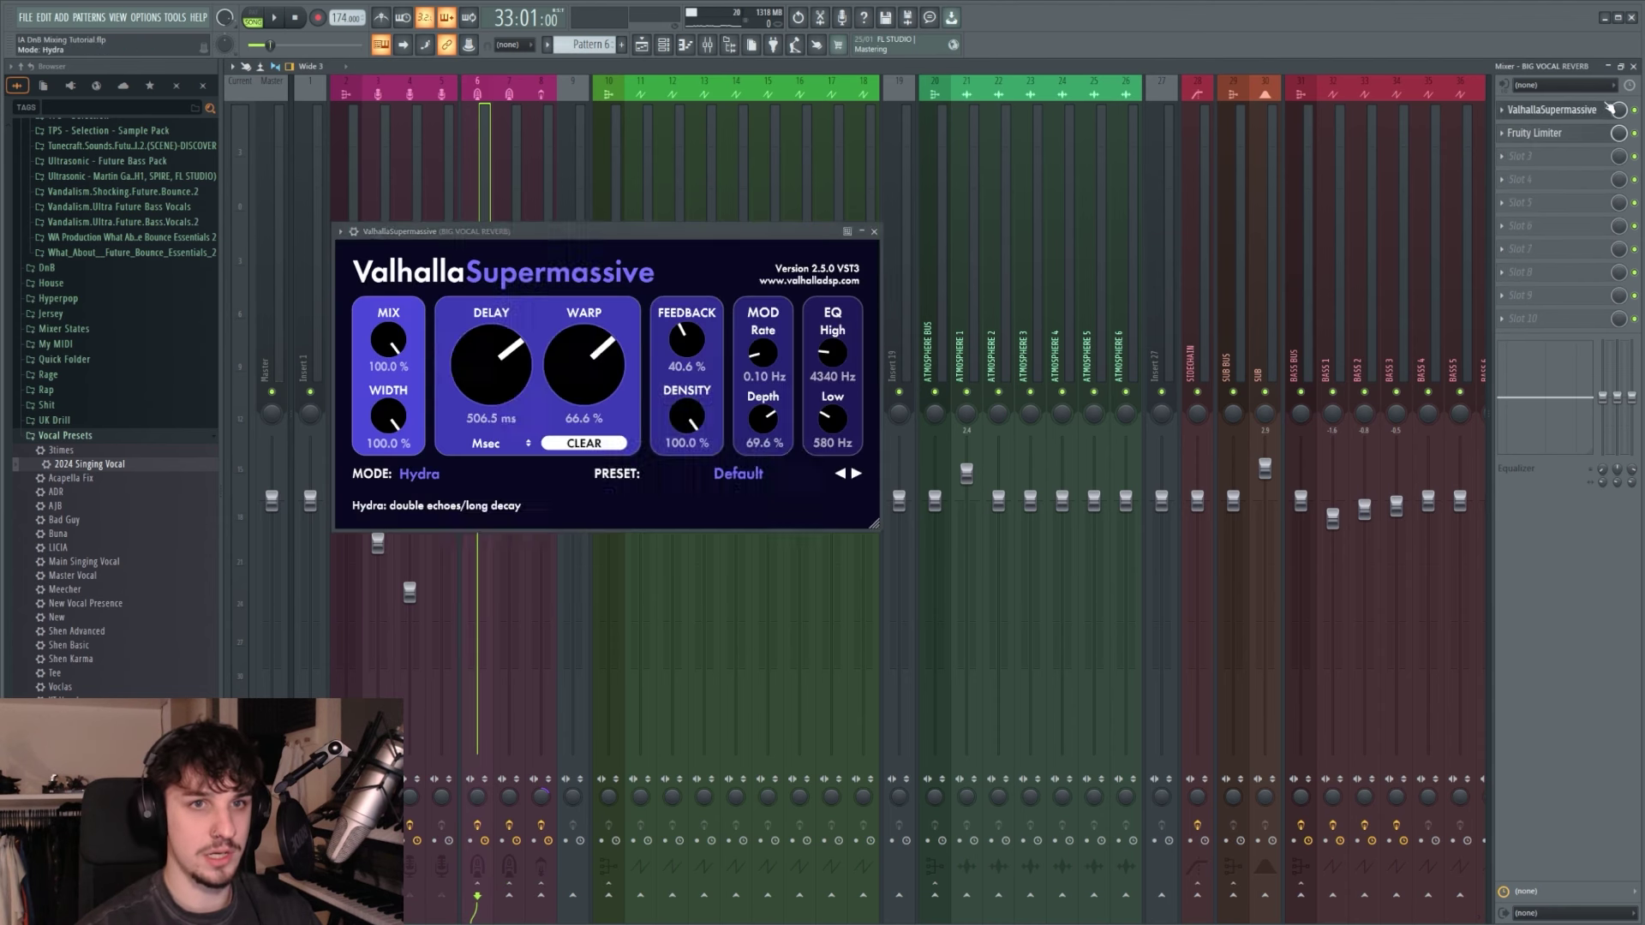
click(754, 475)
mouse_move(720, 657)
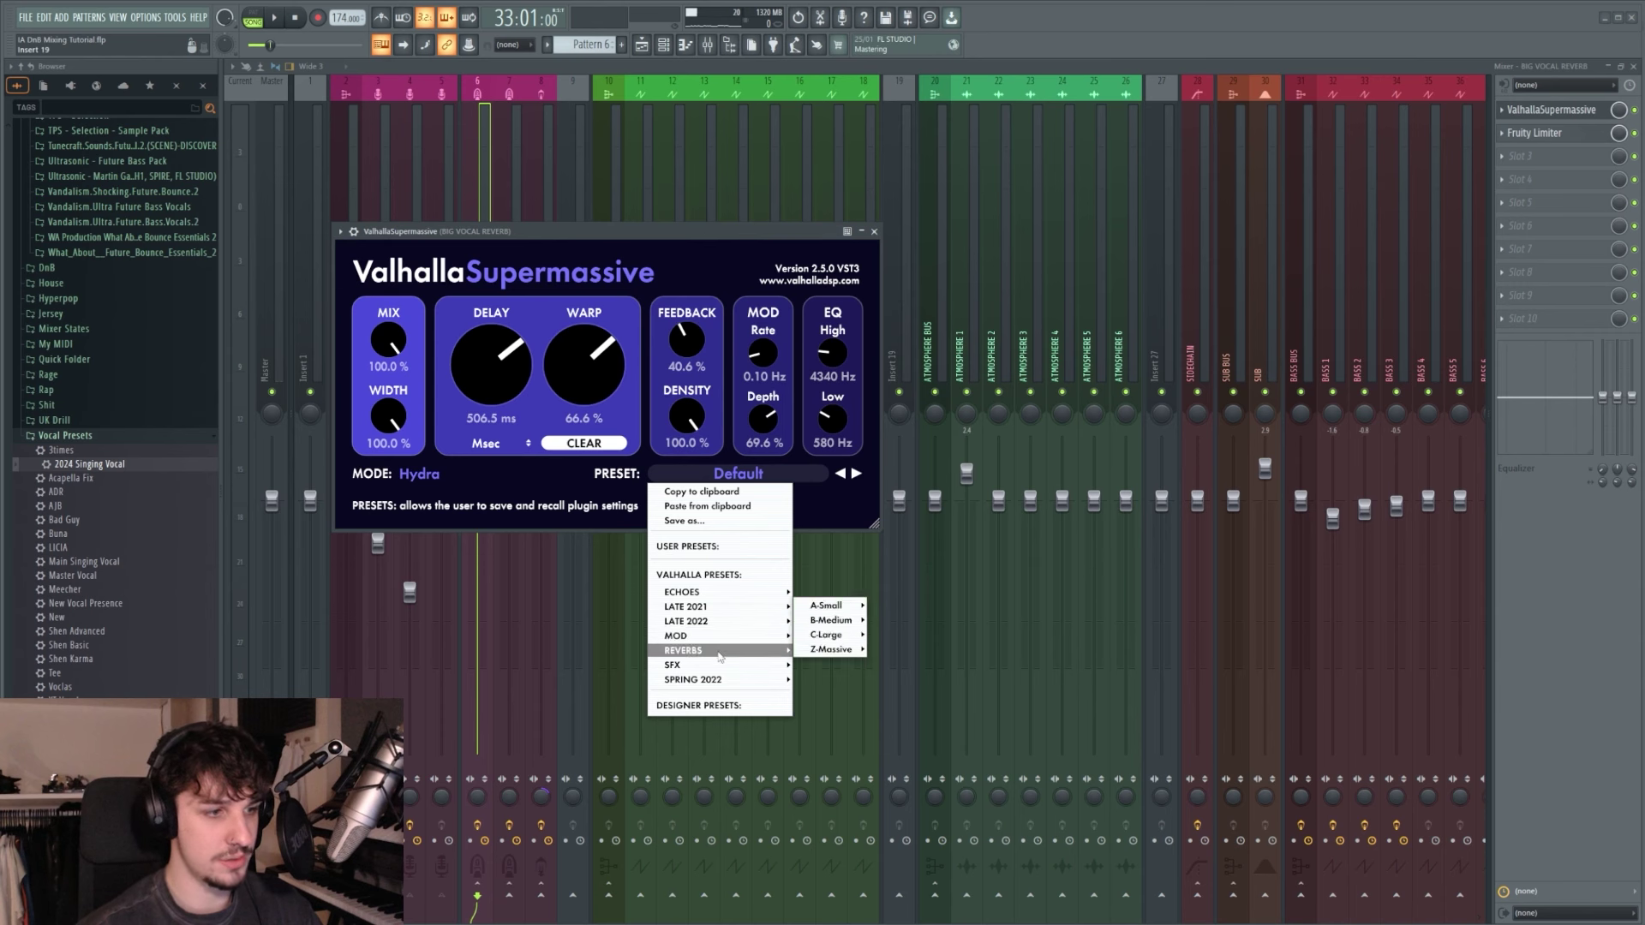
mouse_move(816, 623)
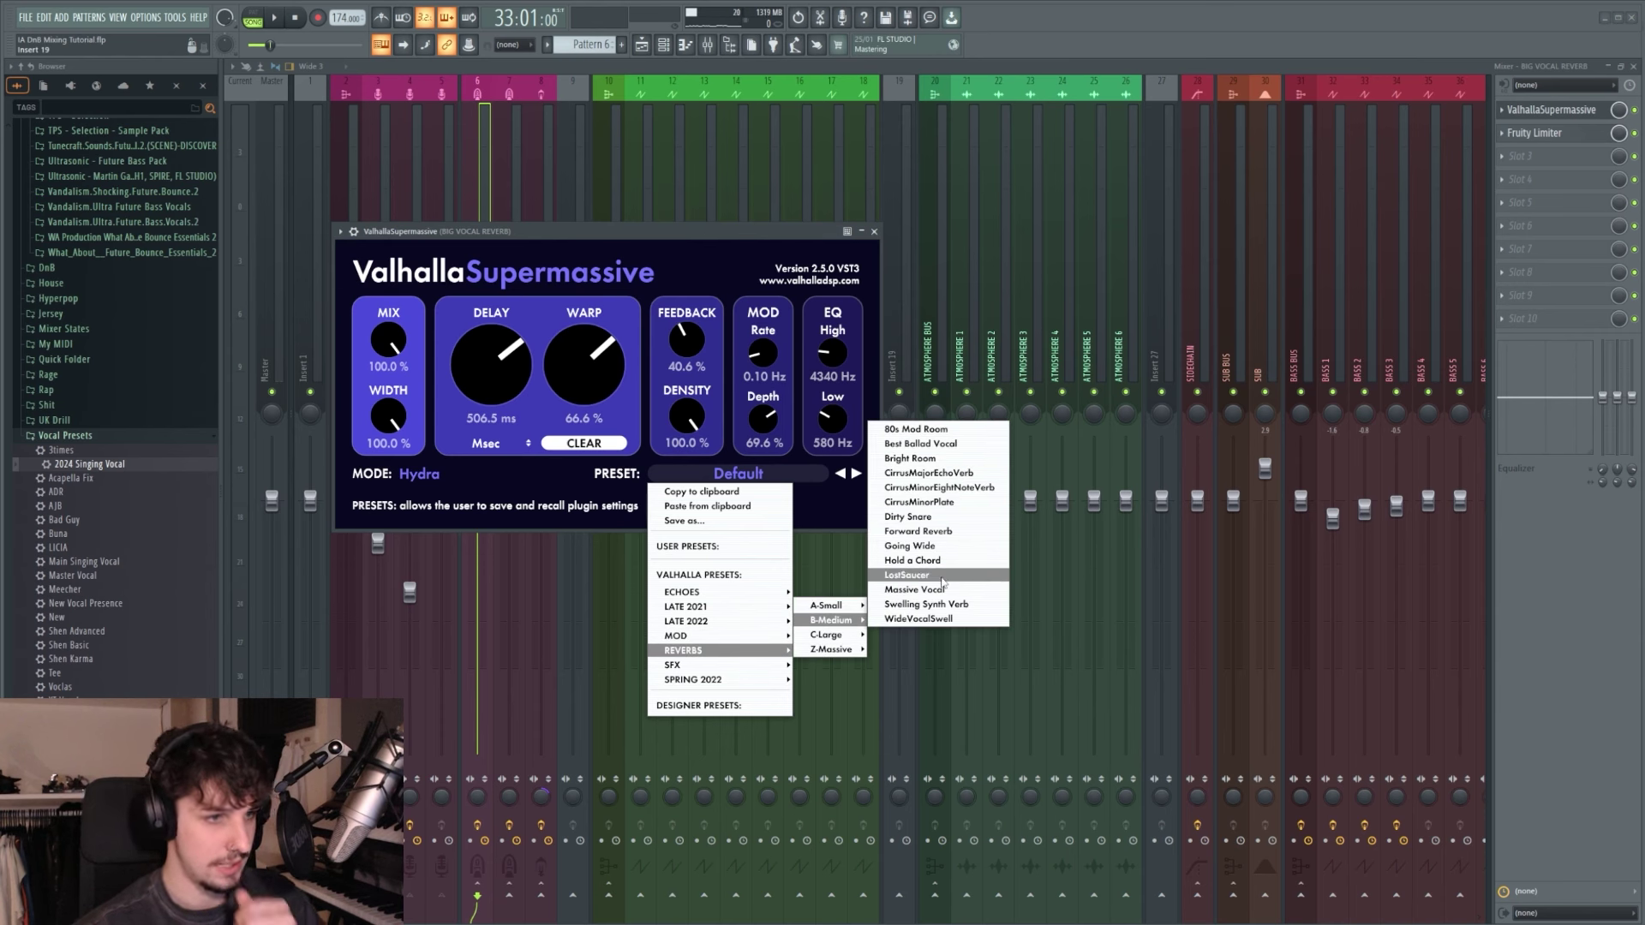
click(943, 586)
click(1540, 133)
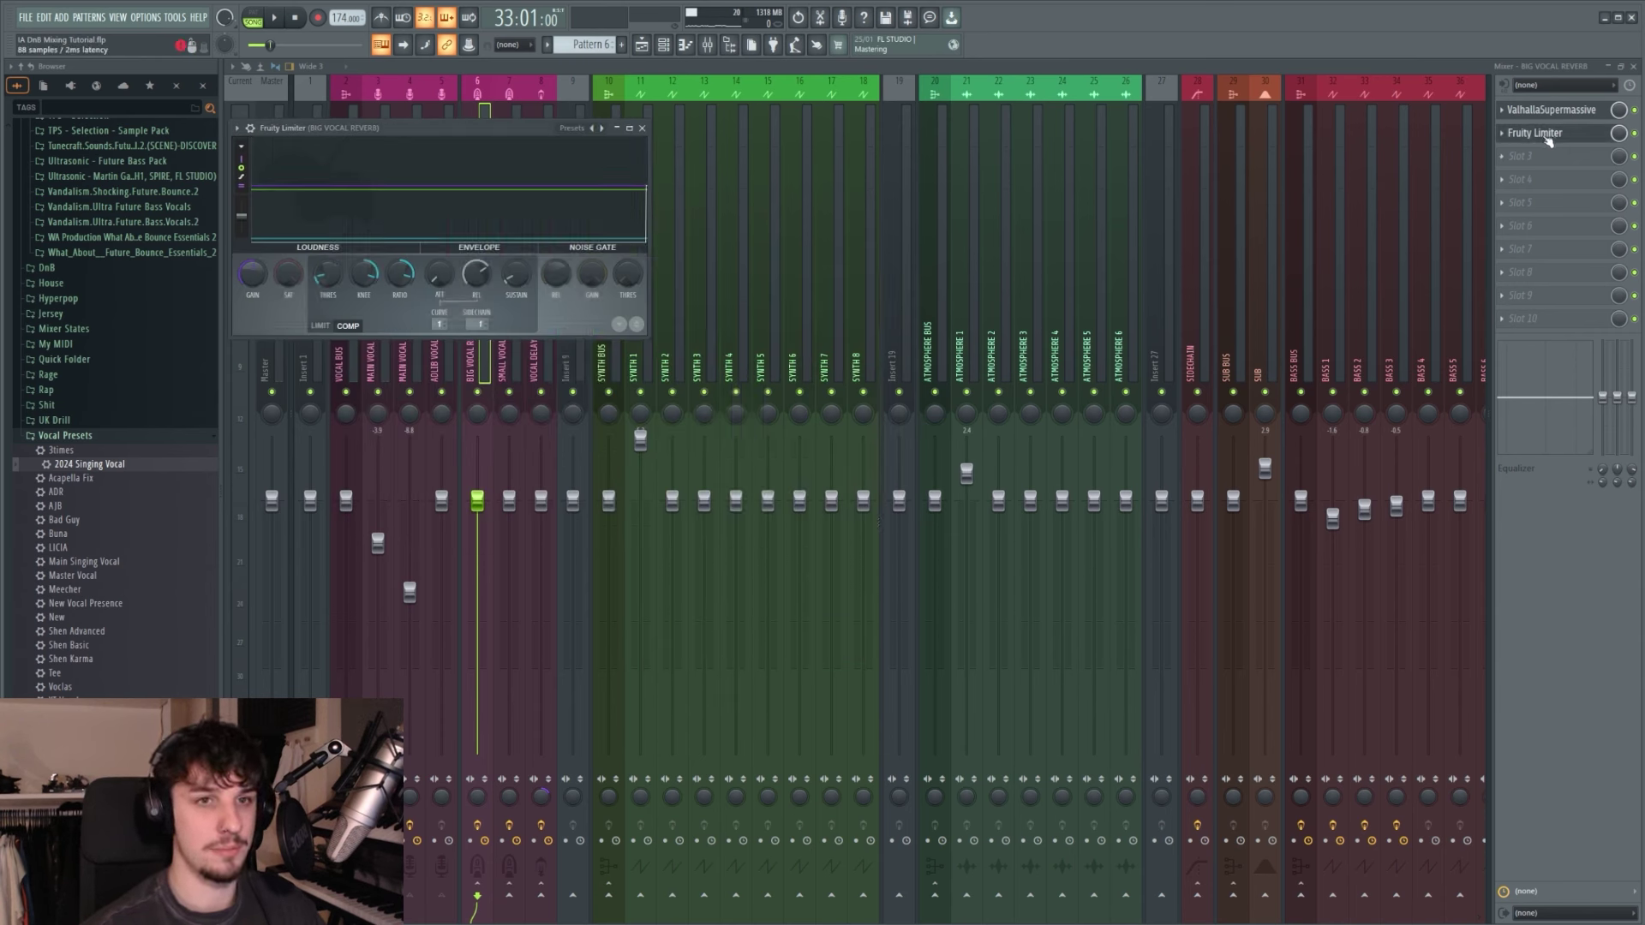
key(Escape)
Step: Solo MAIN VOCAL and BIG VOCAL REVERB and listen to the reverb return on its own
click(390, 339)
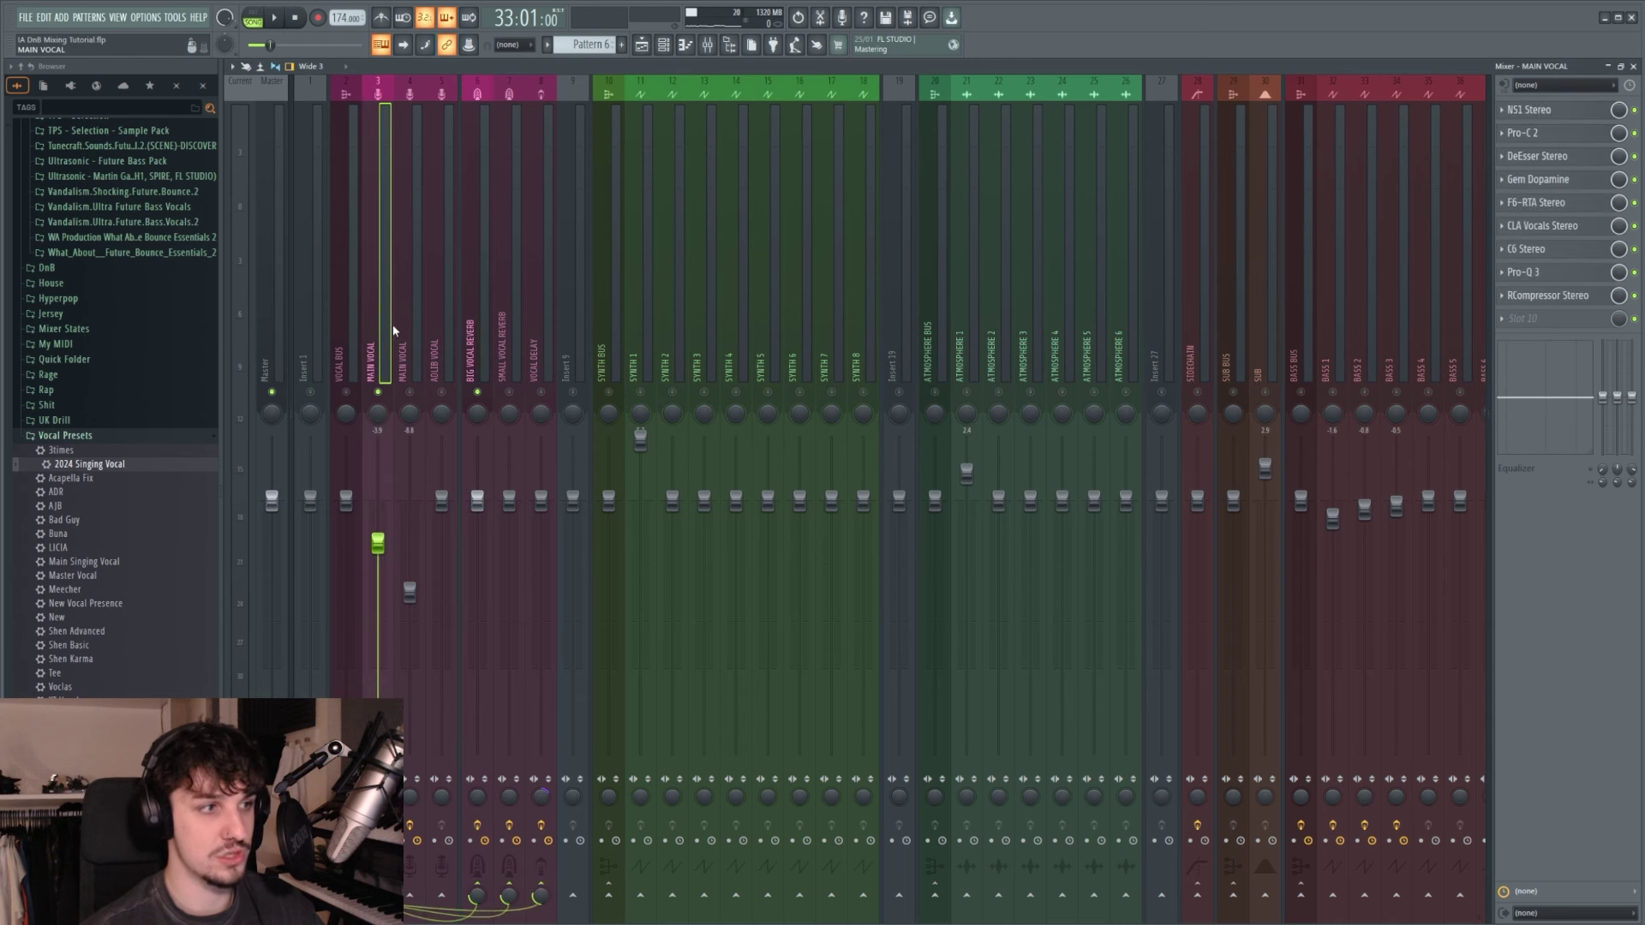
key(space)
key(space)
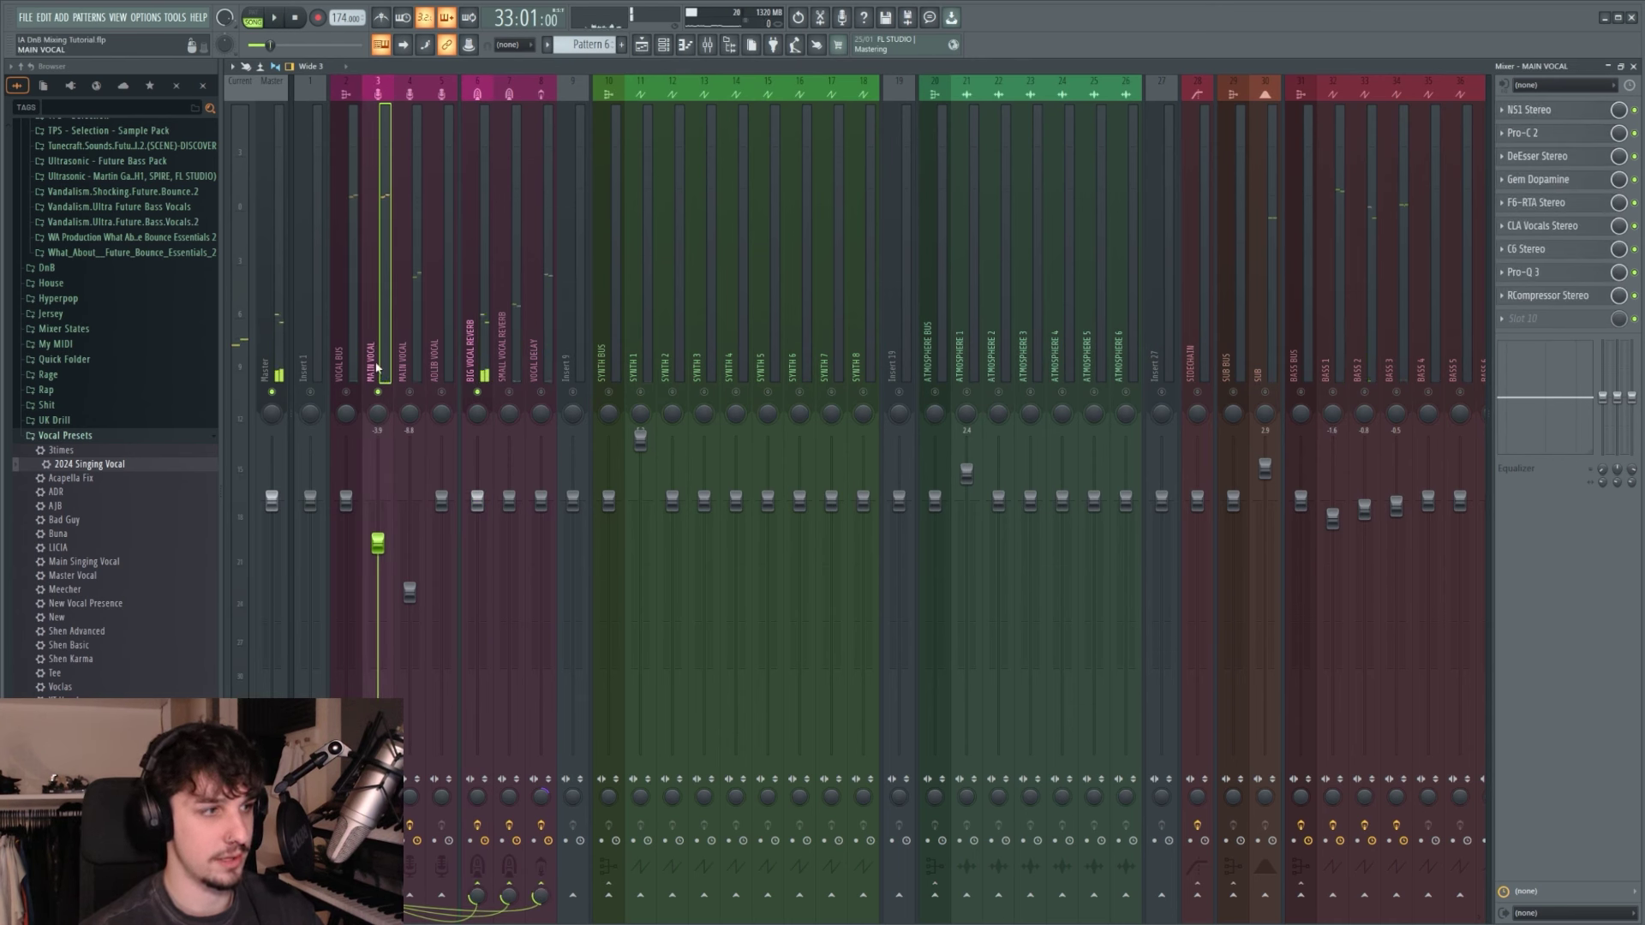
key(space)
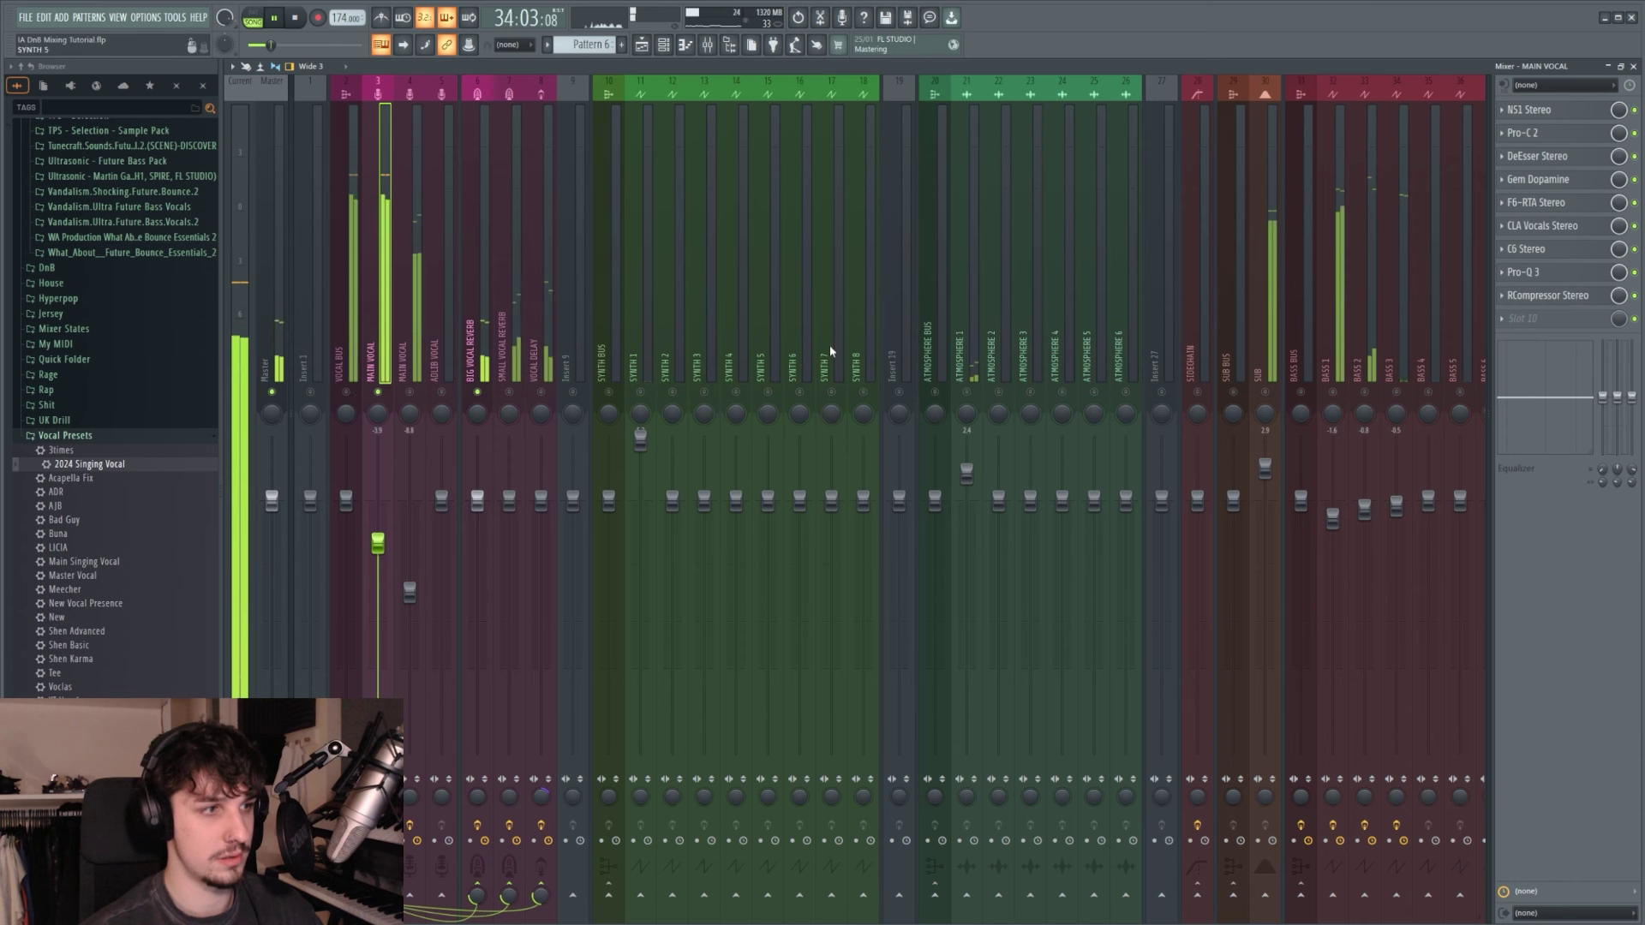
key(space)
Step: Unmute VOCAL BUS and watch the Fruity Limiter on BIG VOCAL REVERB in an enlarged window while the vocal plays
click(477, 360)
click(1534, 133)
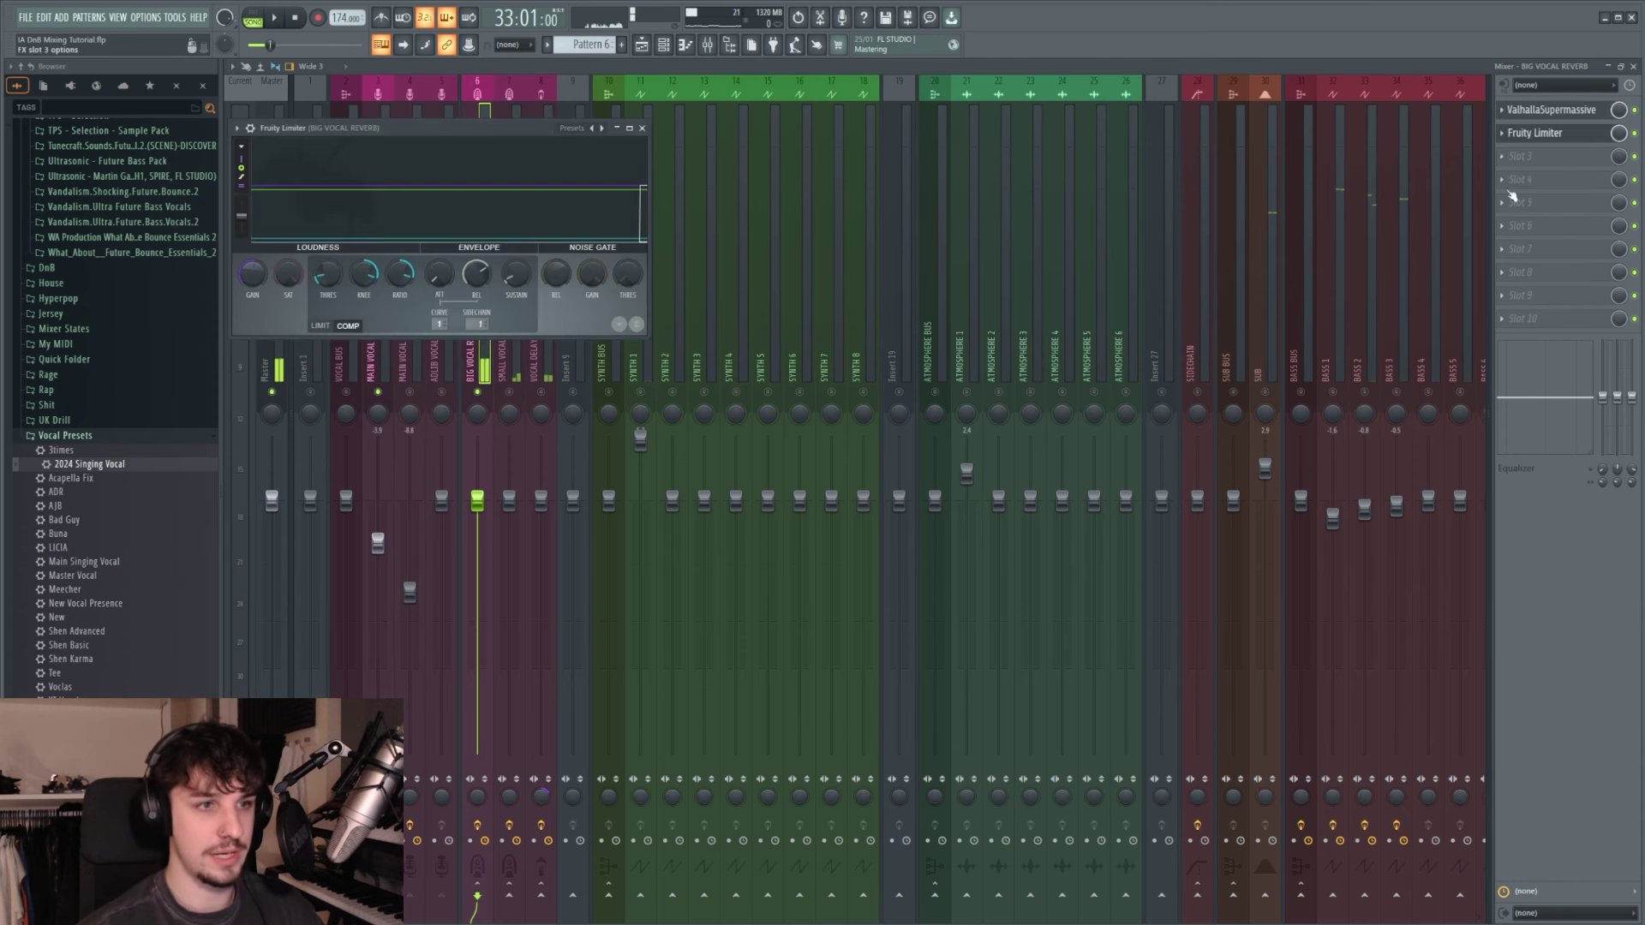
click(346, 392)
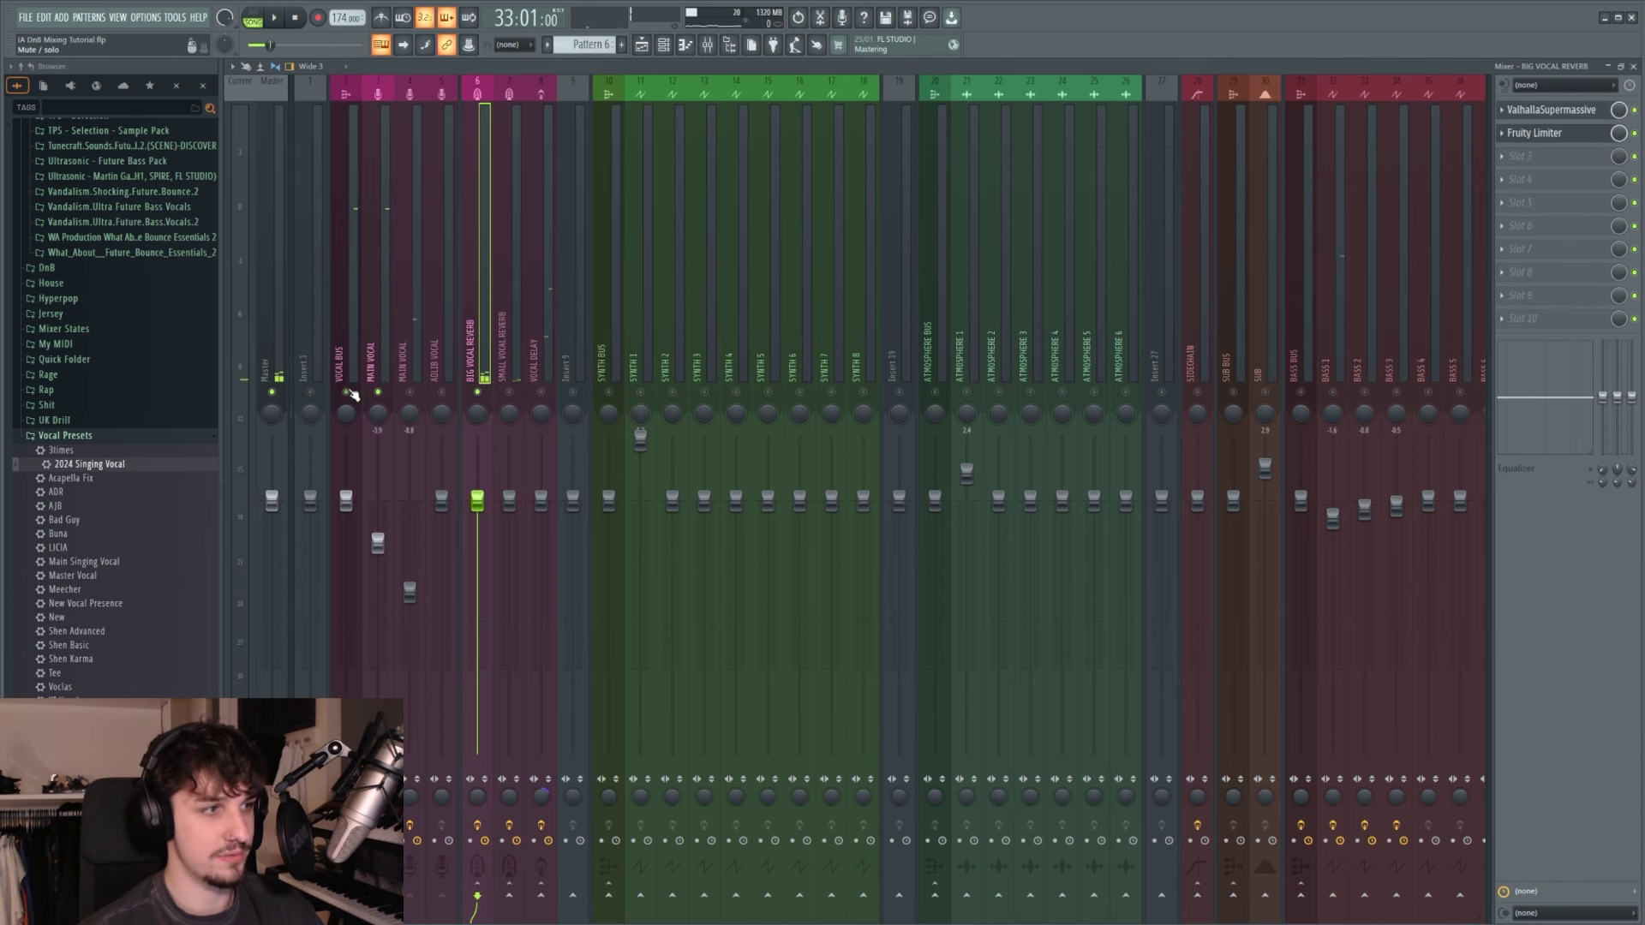
drag(646, 340, 962, 497)
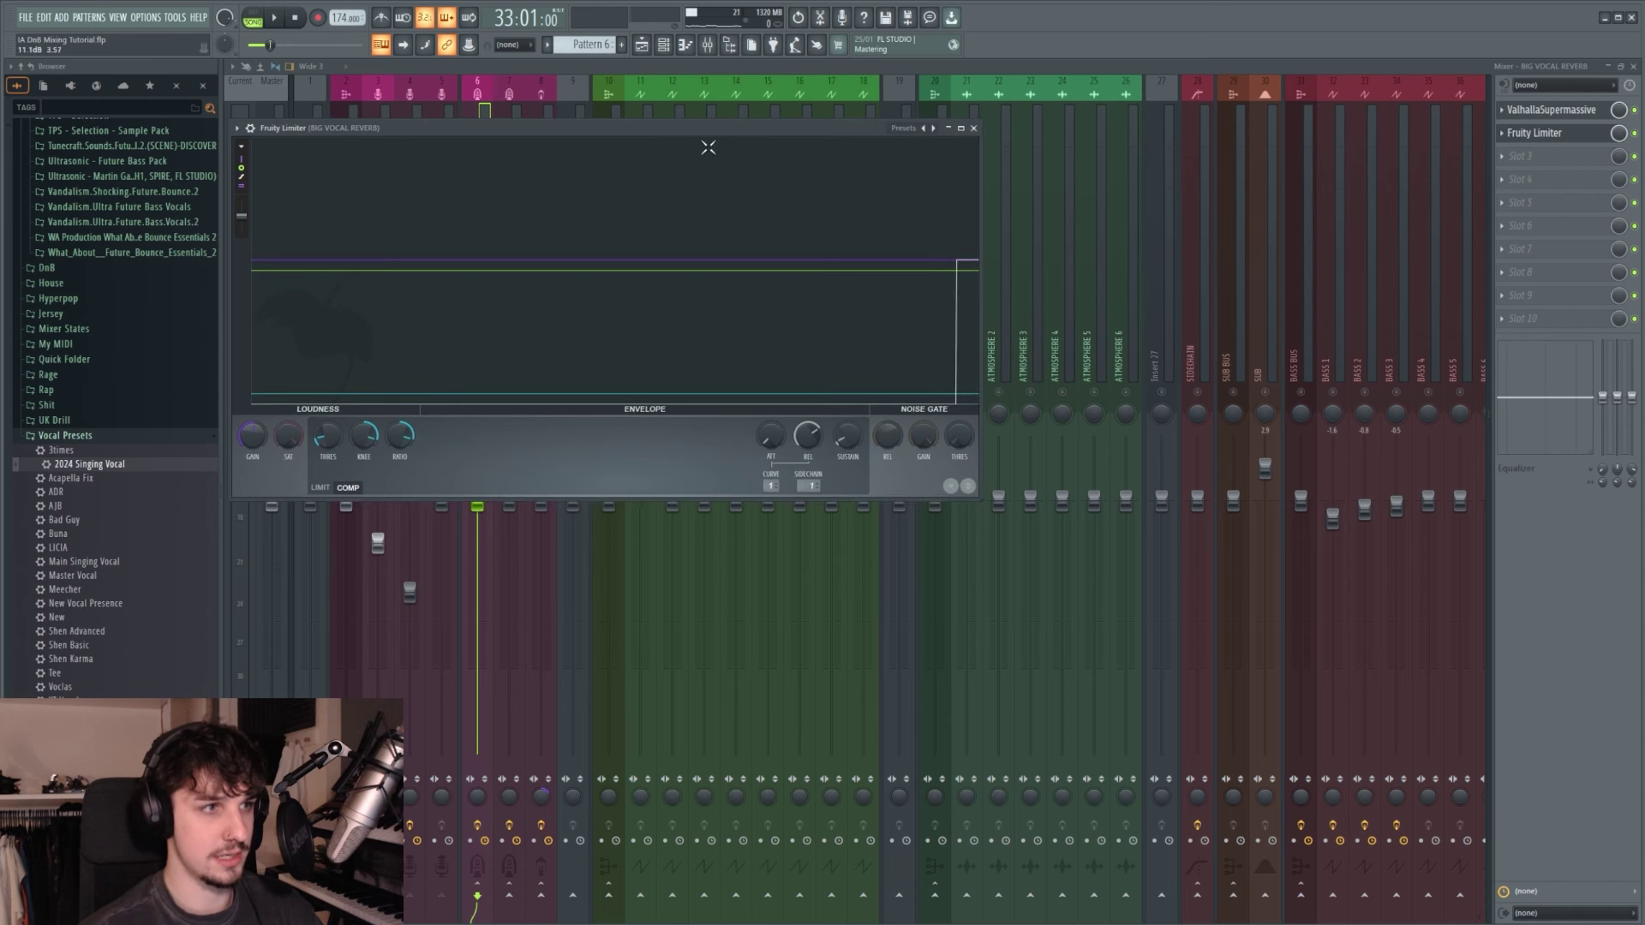
drag(706, 127, 1093, 414)
key(space)
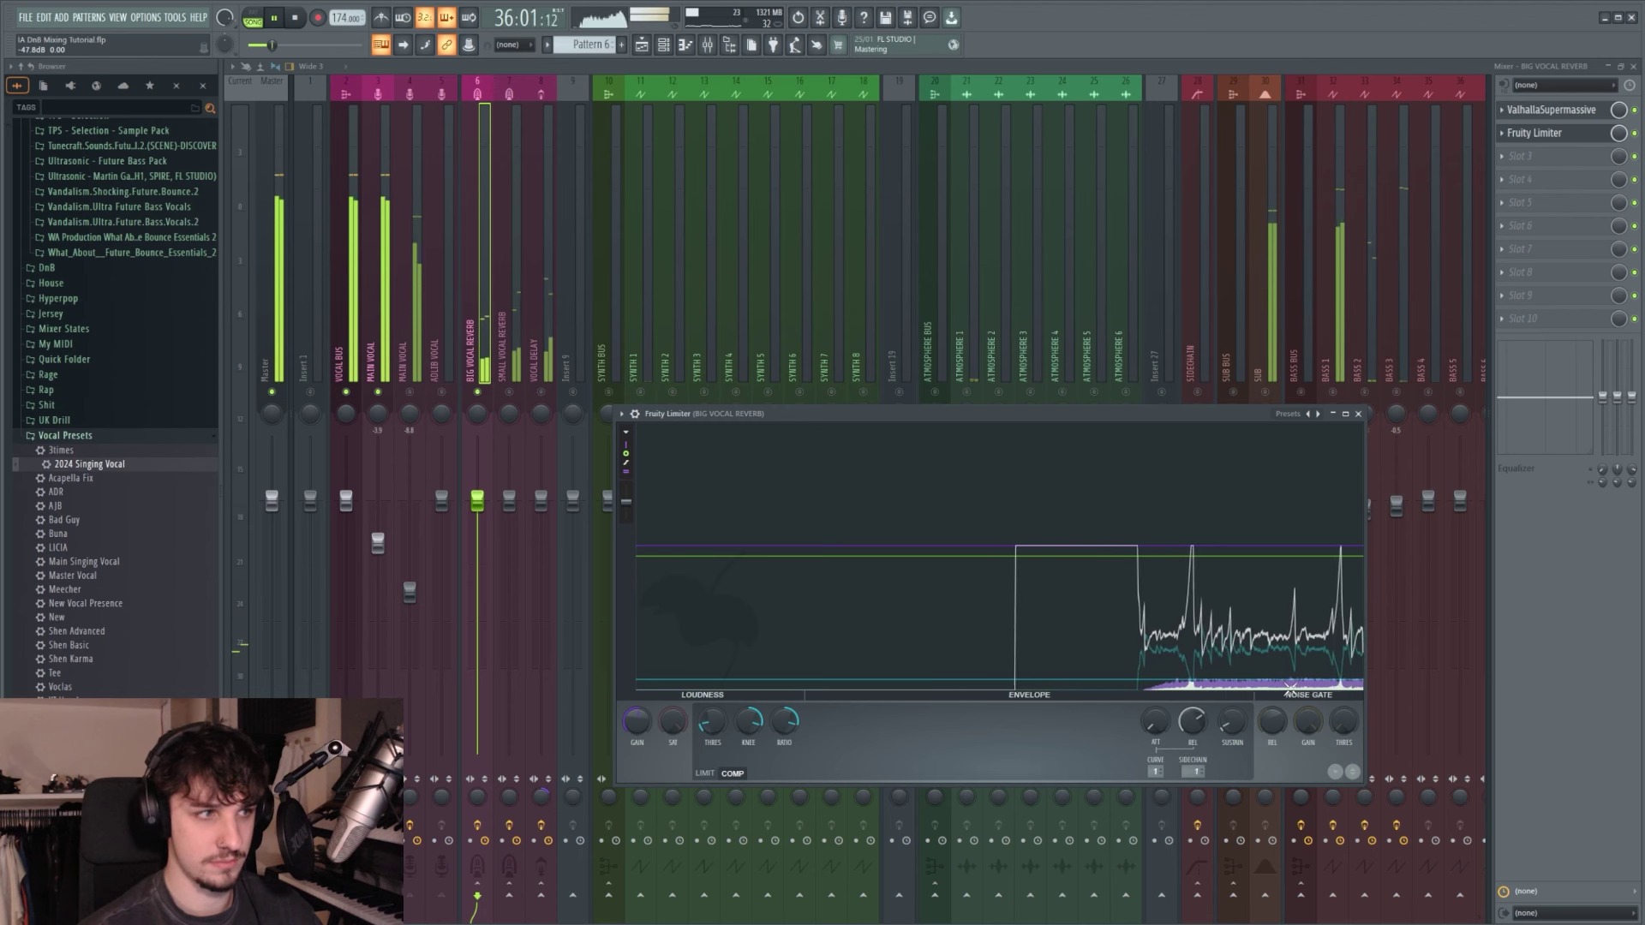
key(space)
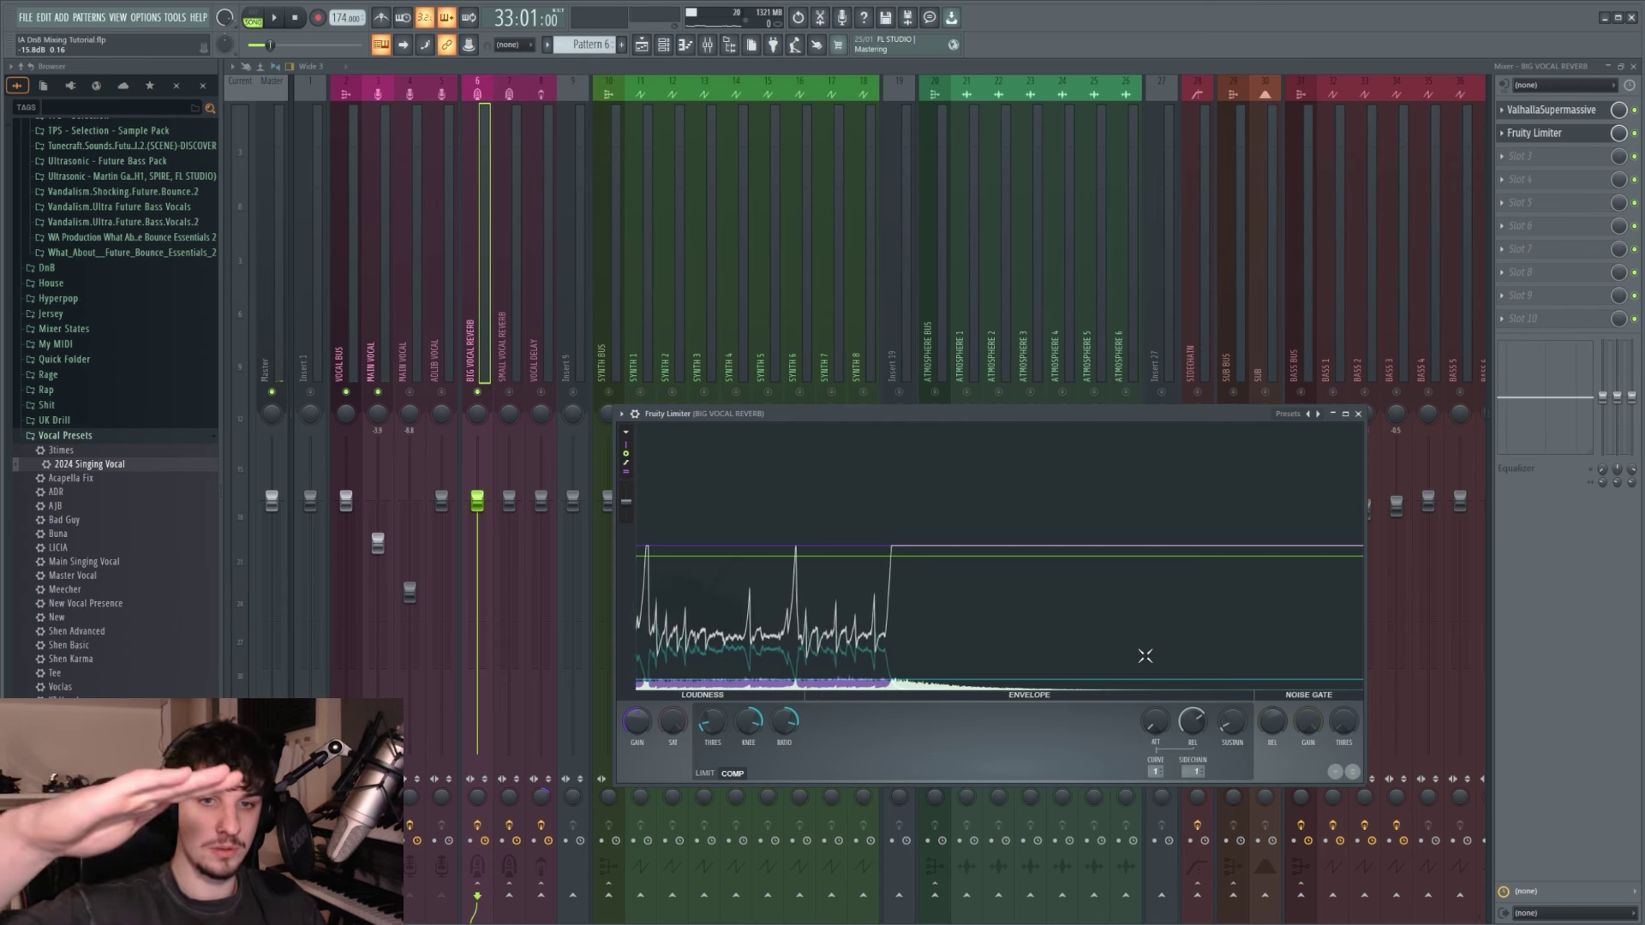
click(1570, 134)
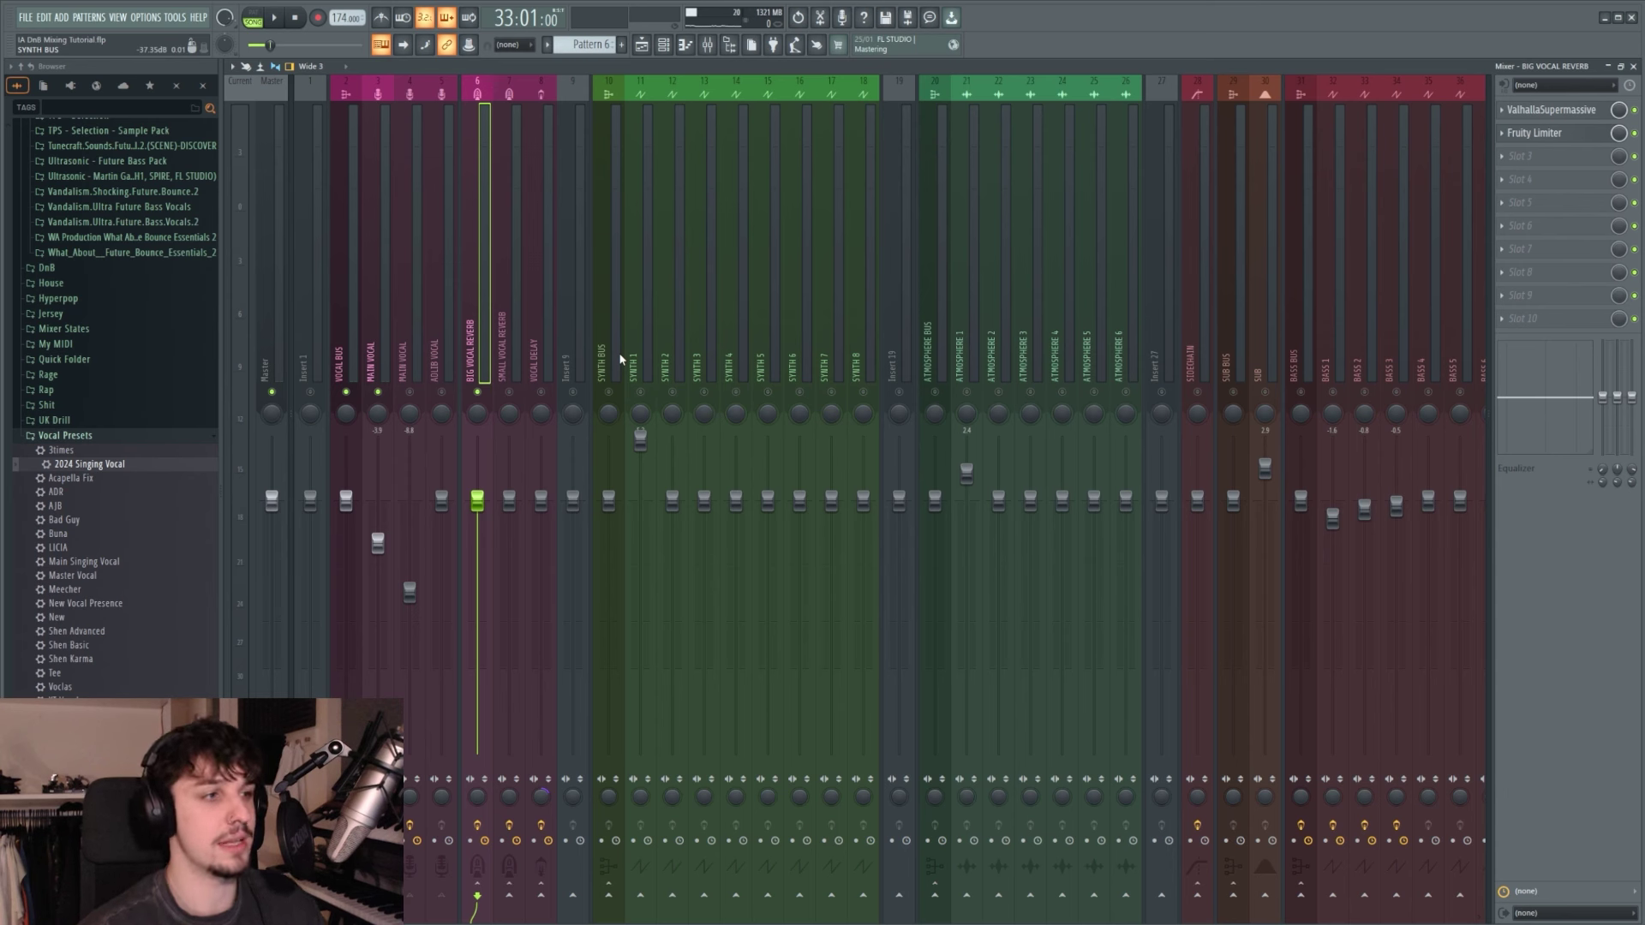
Step: Unmute SMALL VOCAL REVERB and check its UADx Pure Plate Reverb settings while the vocal plays
click(514, 347)
click(1568, 110)
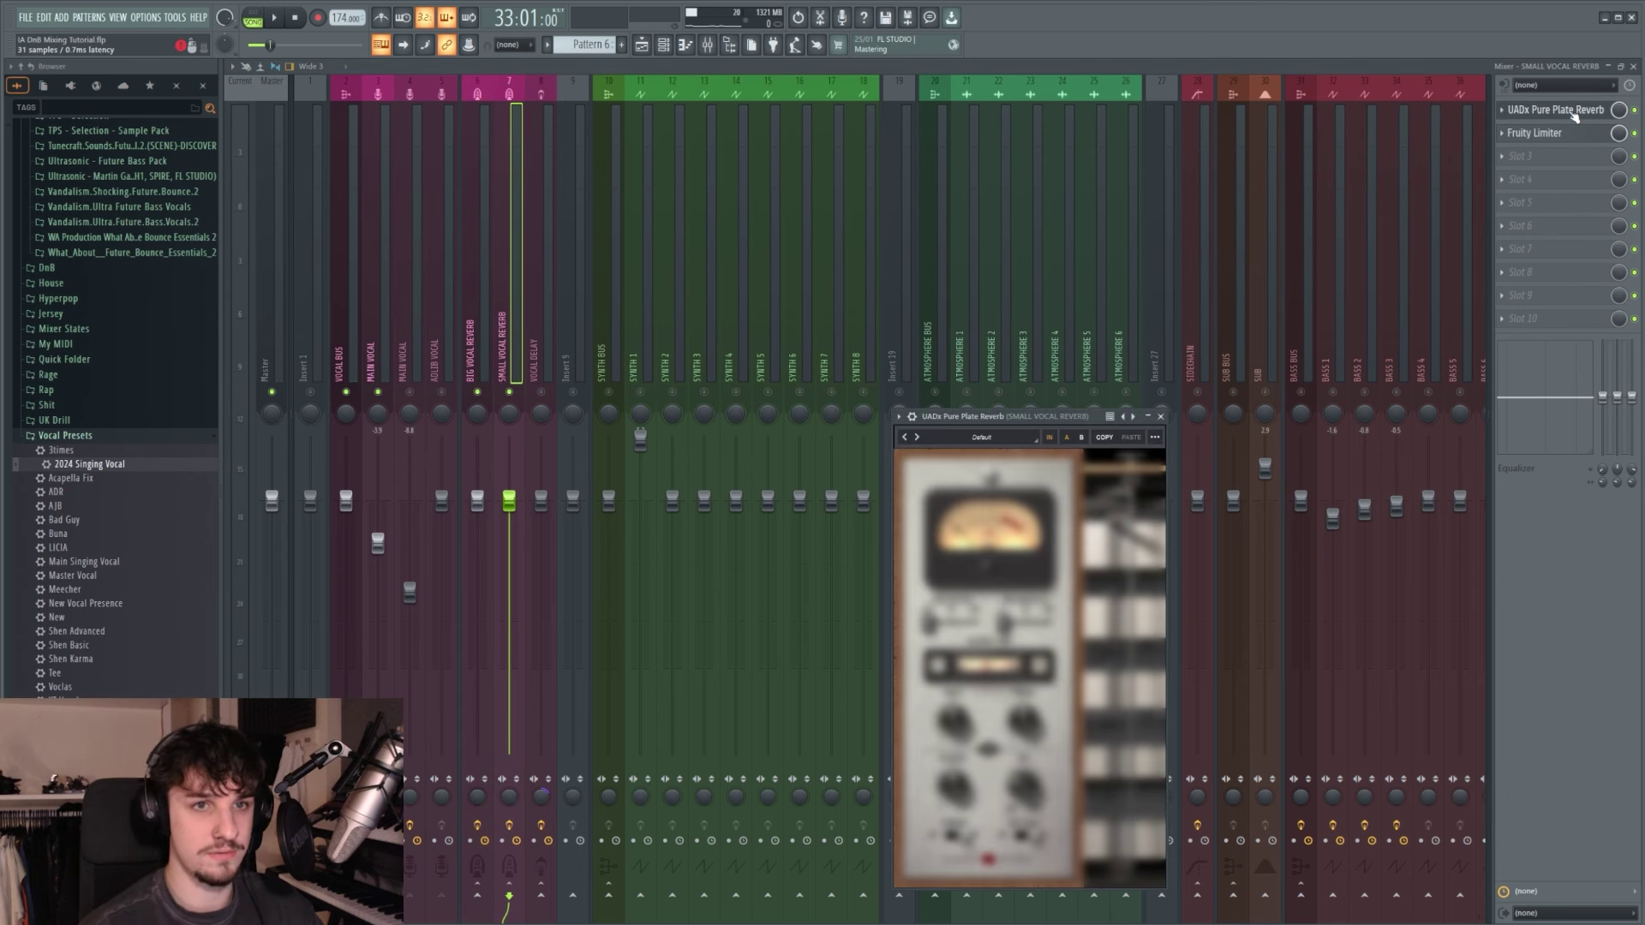
drag(1037, 364, 957, 200)
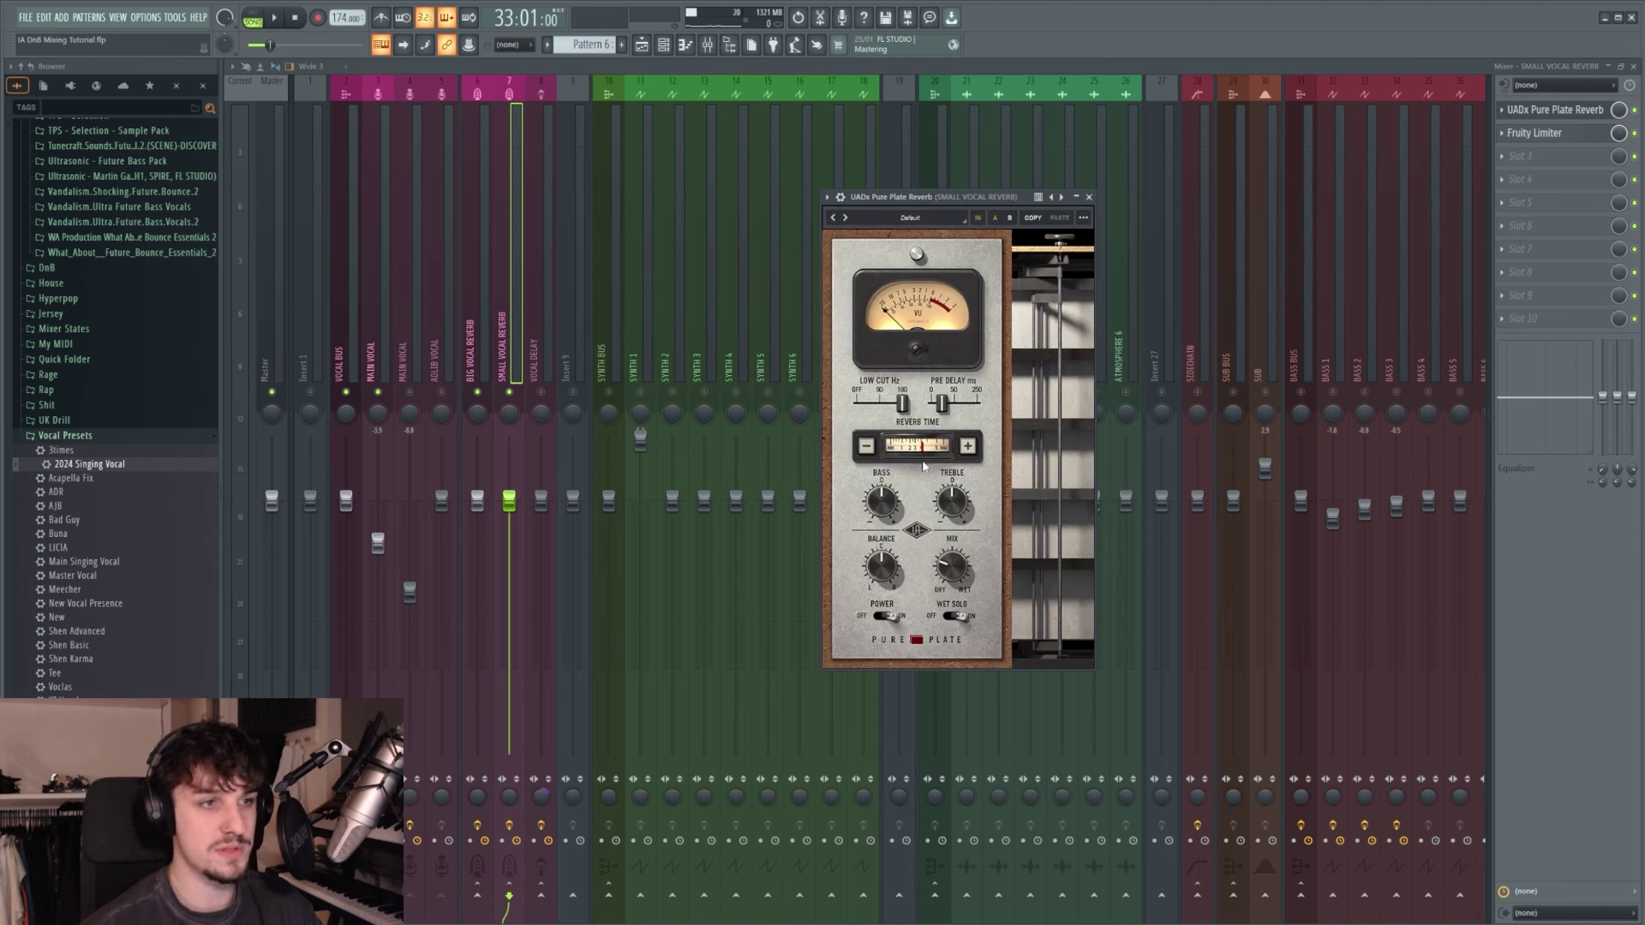
key(space)
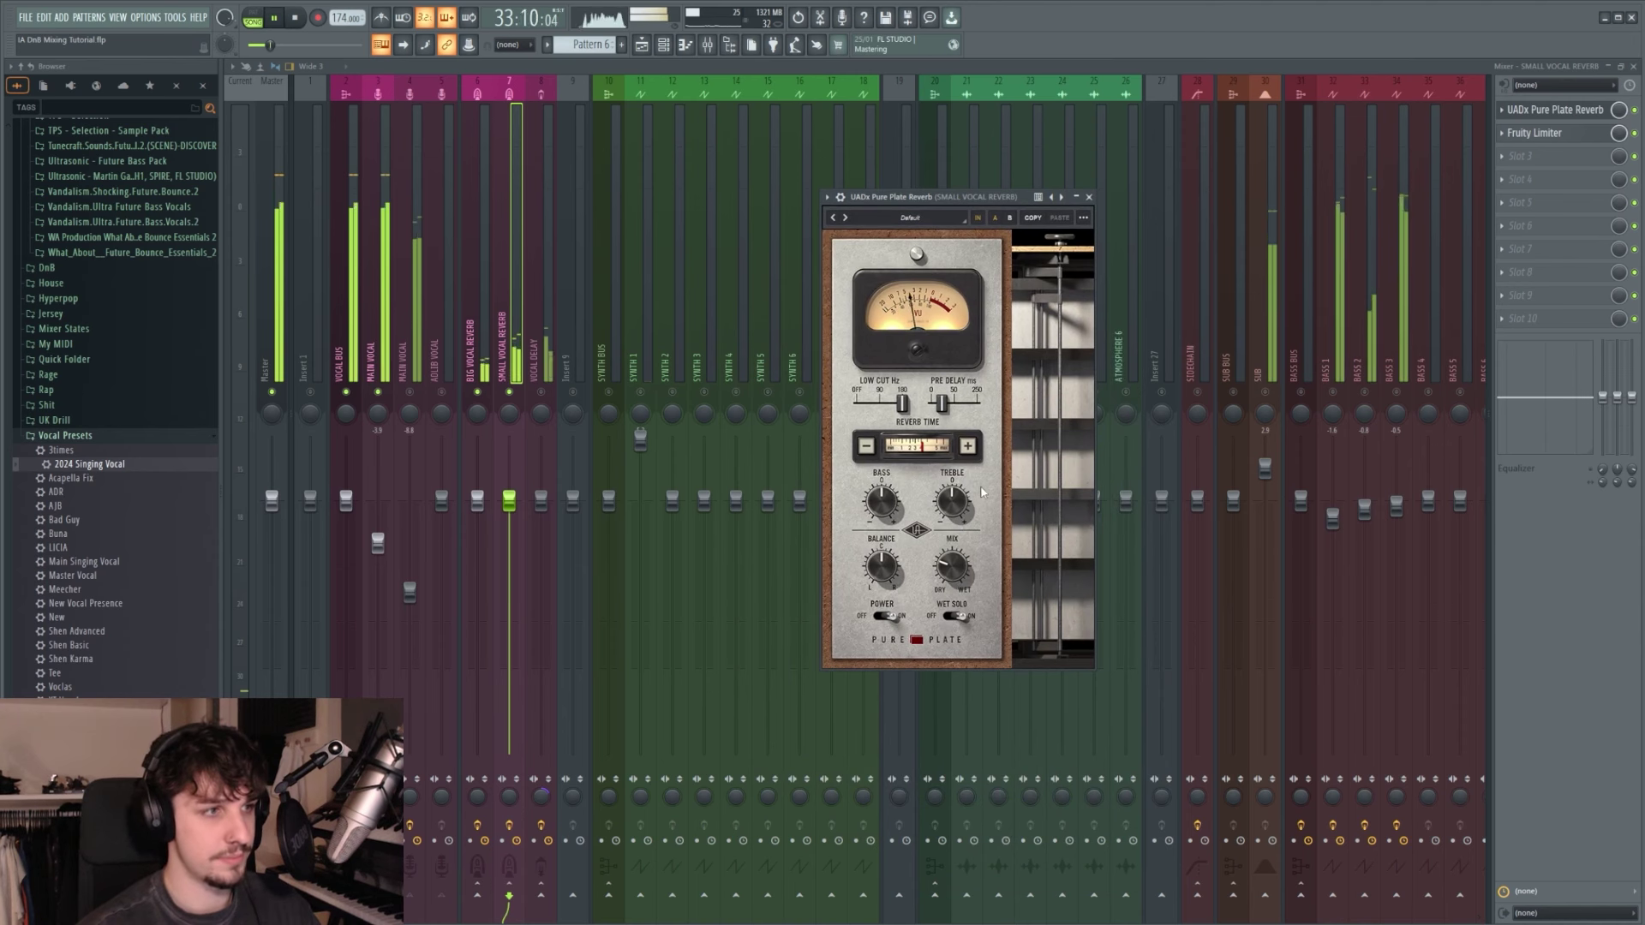
click(1089, 197)
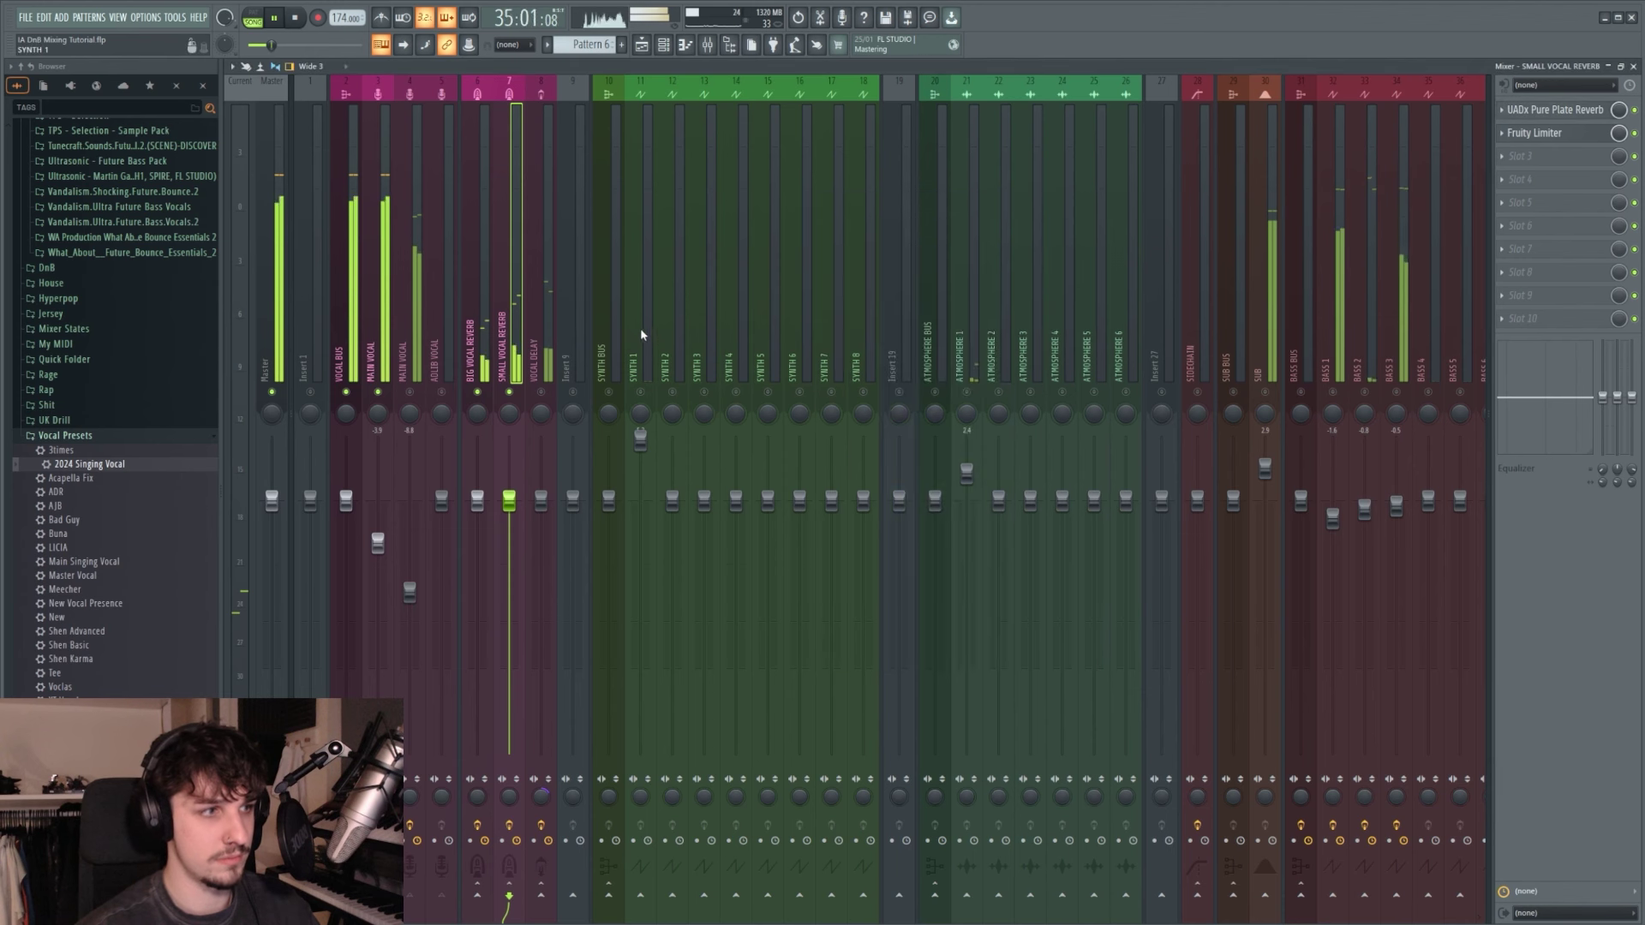
Step: Unmute VOCAL DELAY and check its H-Delay Stereo settings, including the tempo-synced delay time and high-pass filter
key(space)
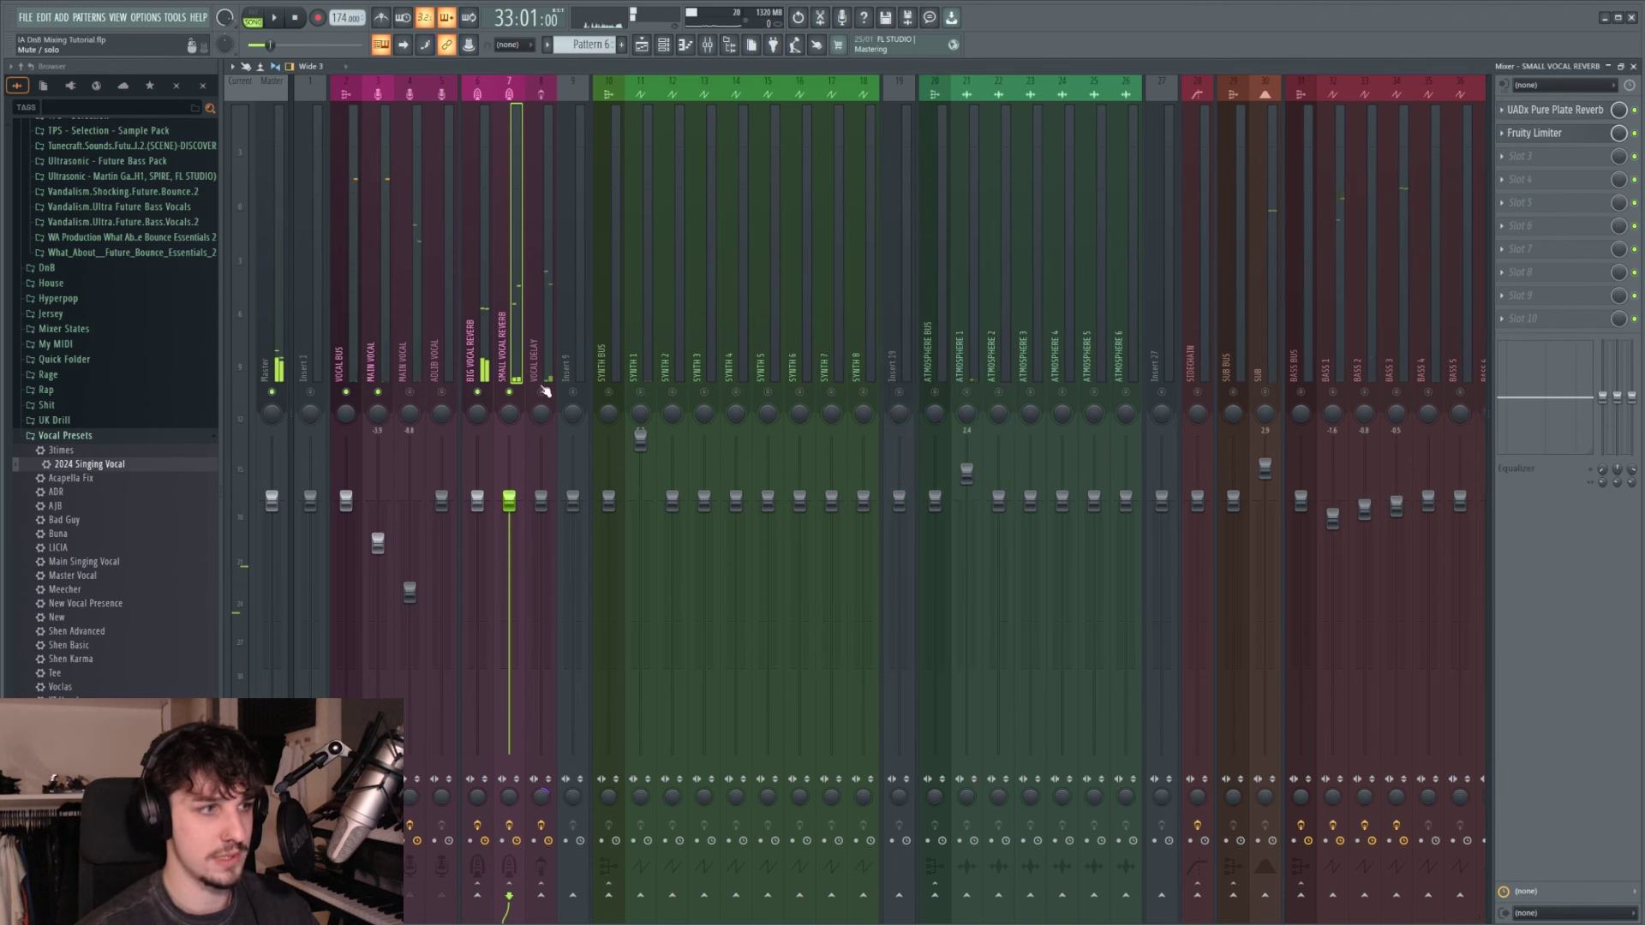
click(541, 391)
click(543, 364)
click(1525, 110)
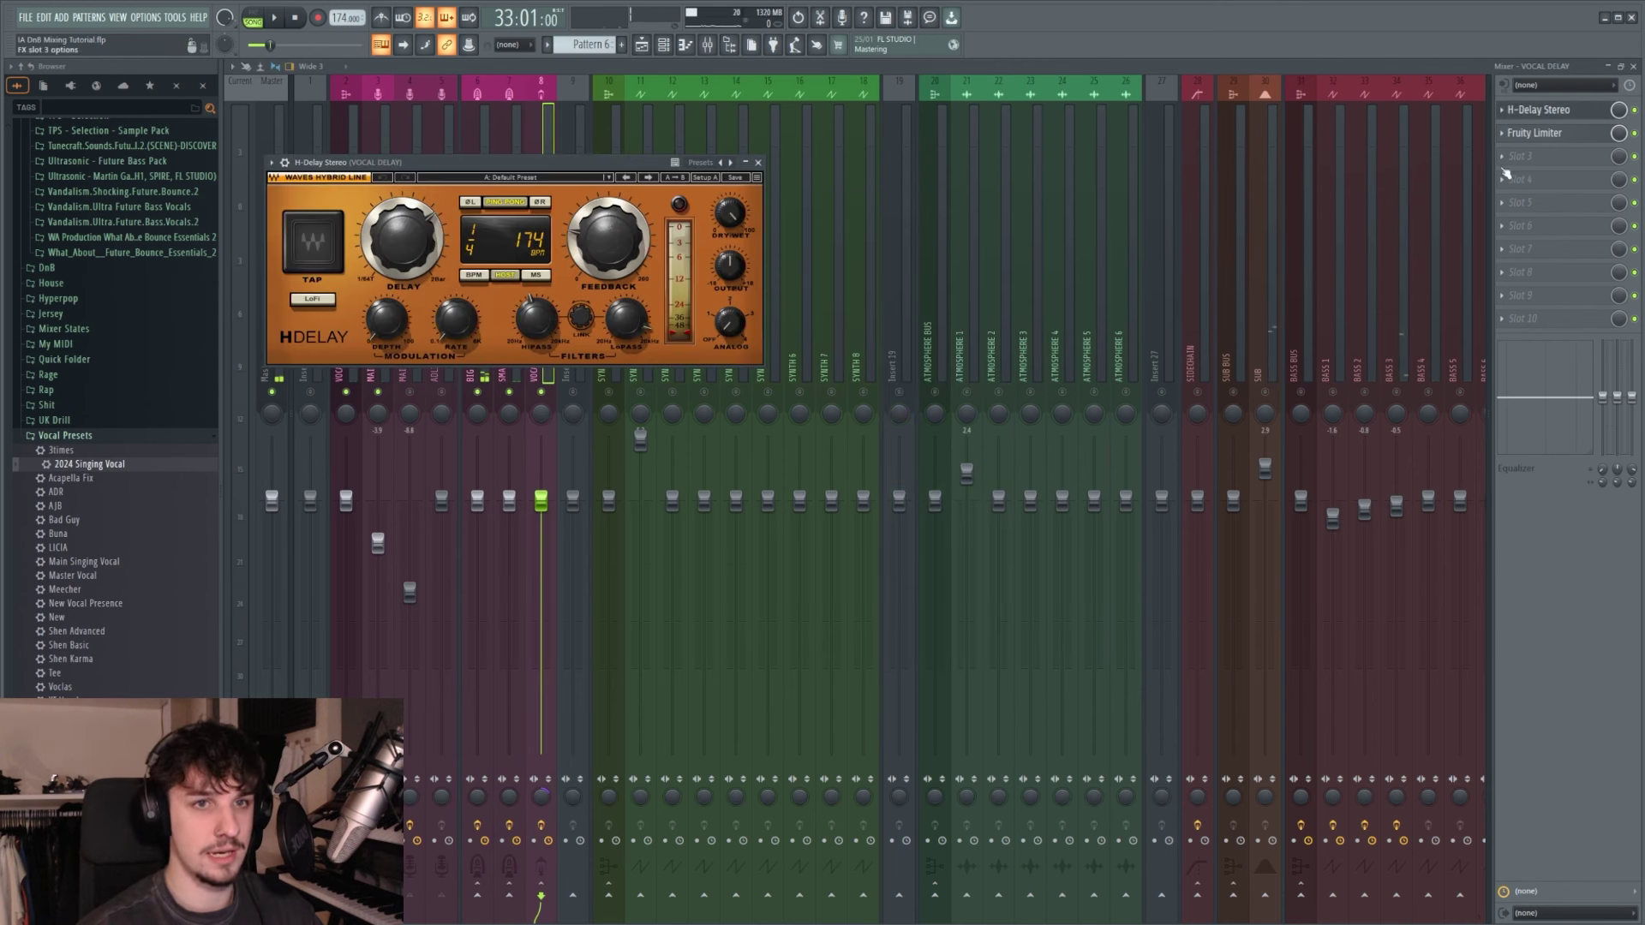
drag(514, 162, 1027, 263)
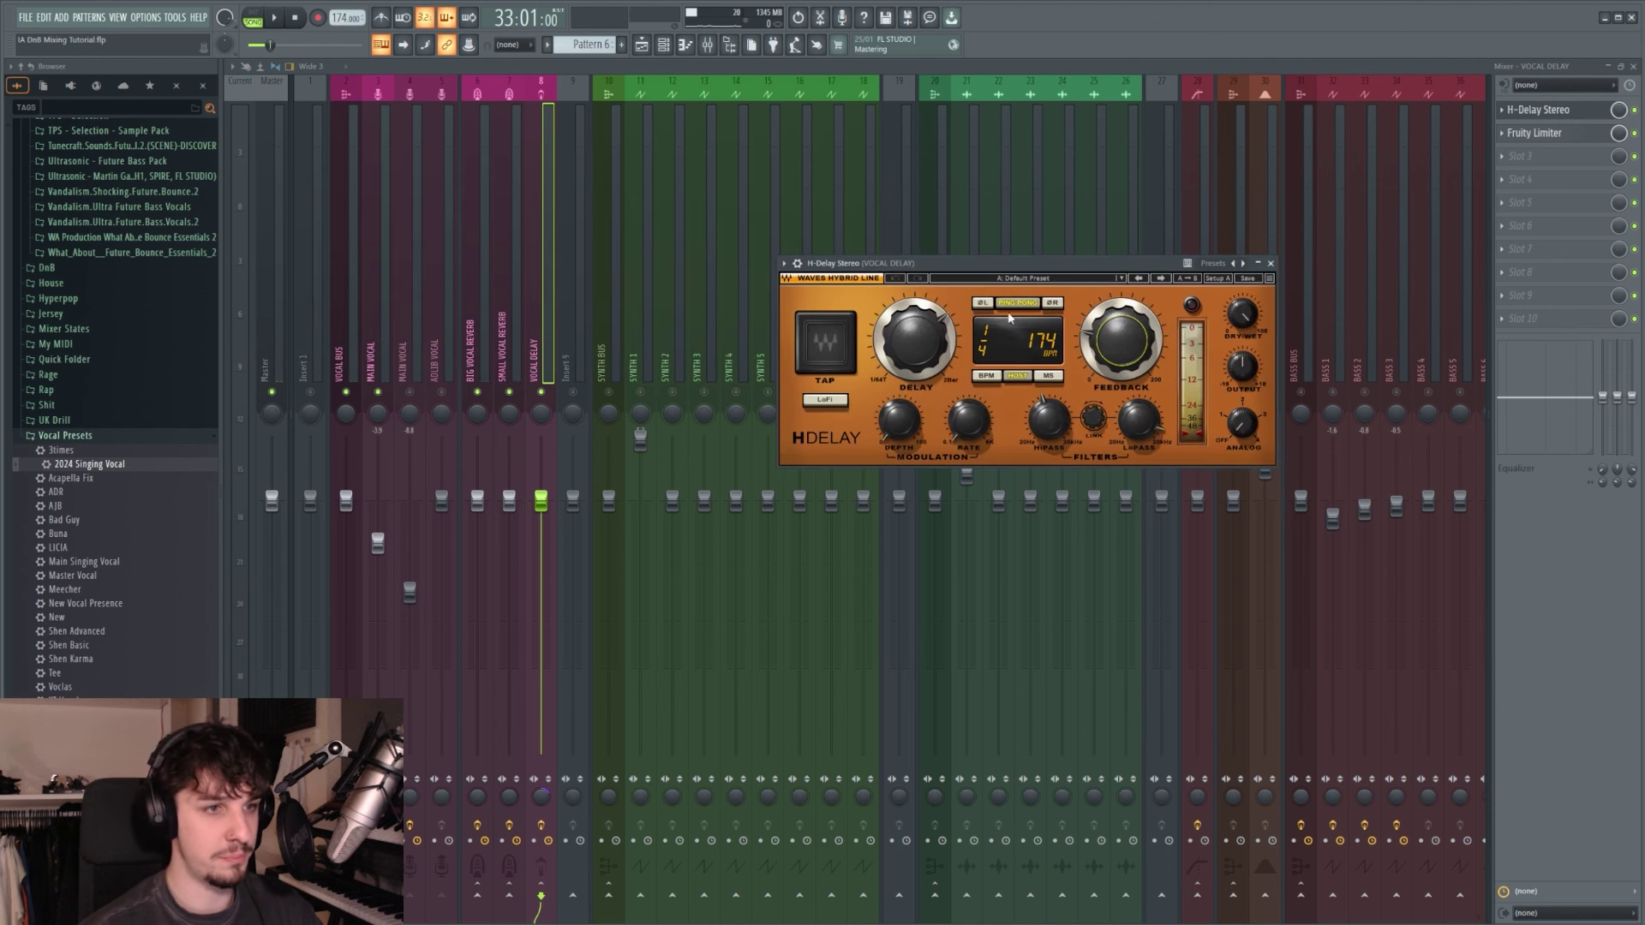
drag(1047, 420, 1047, 414)
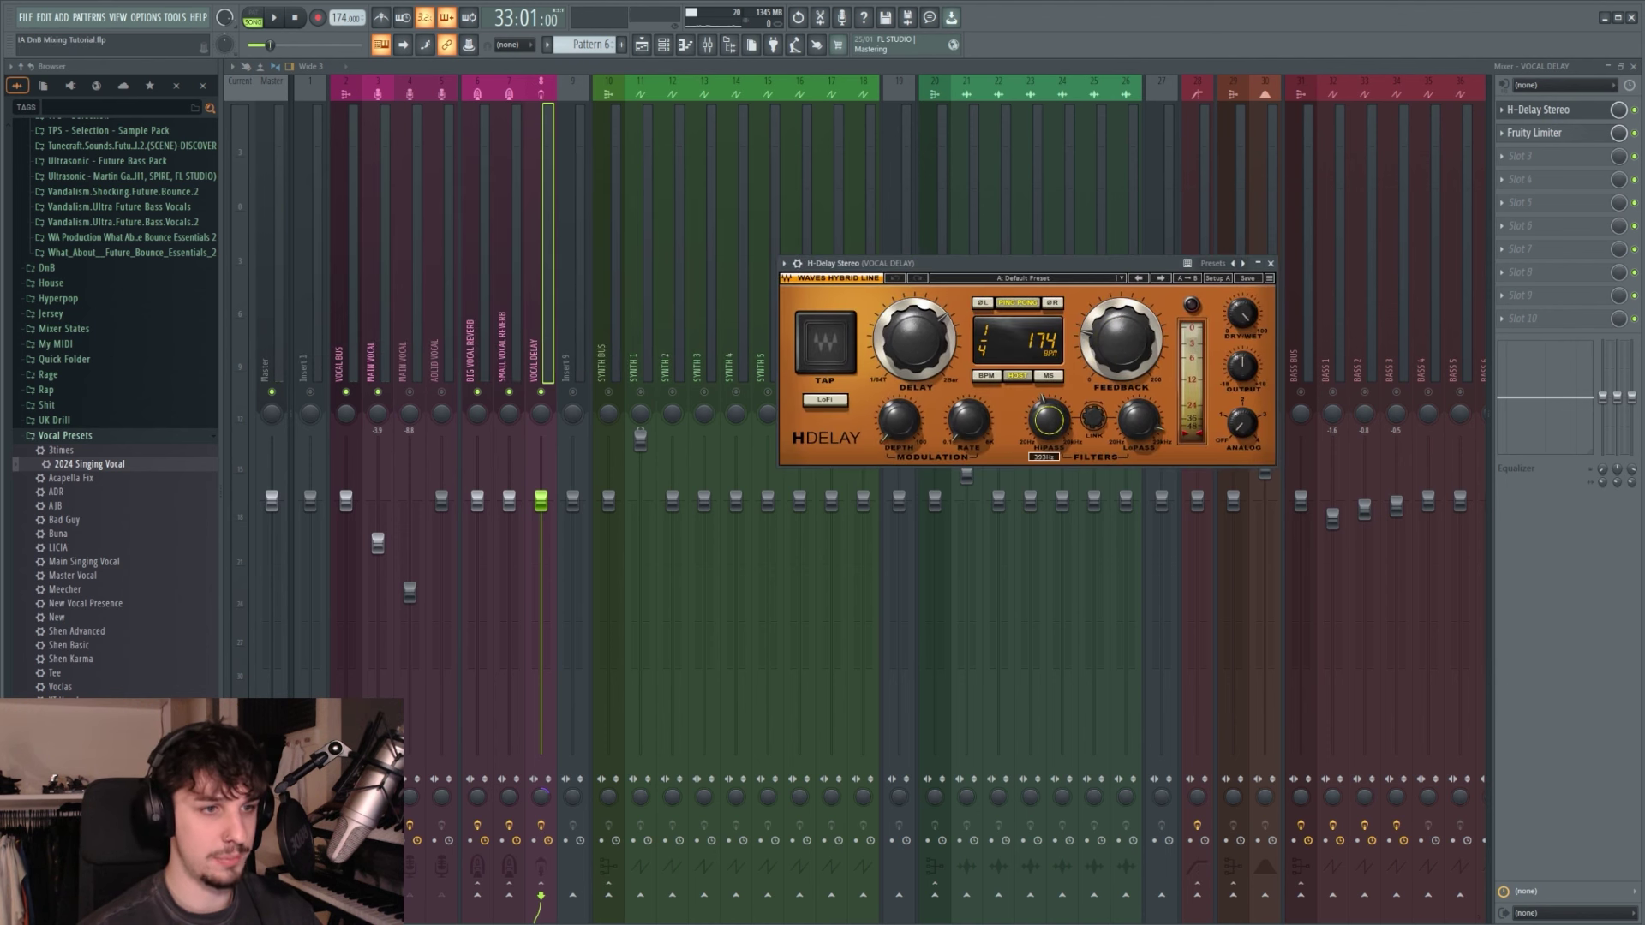
click(1270, 263)
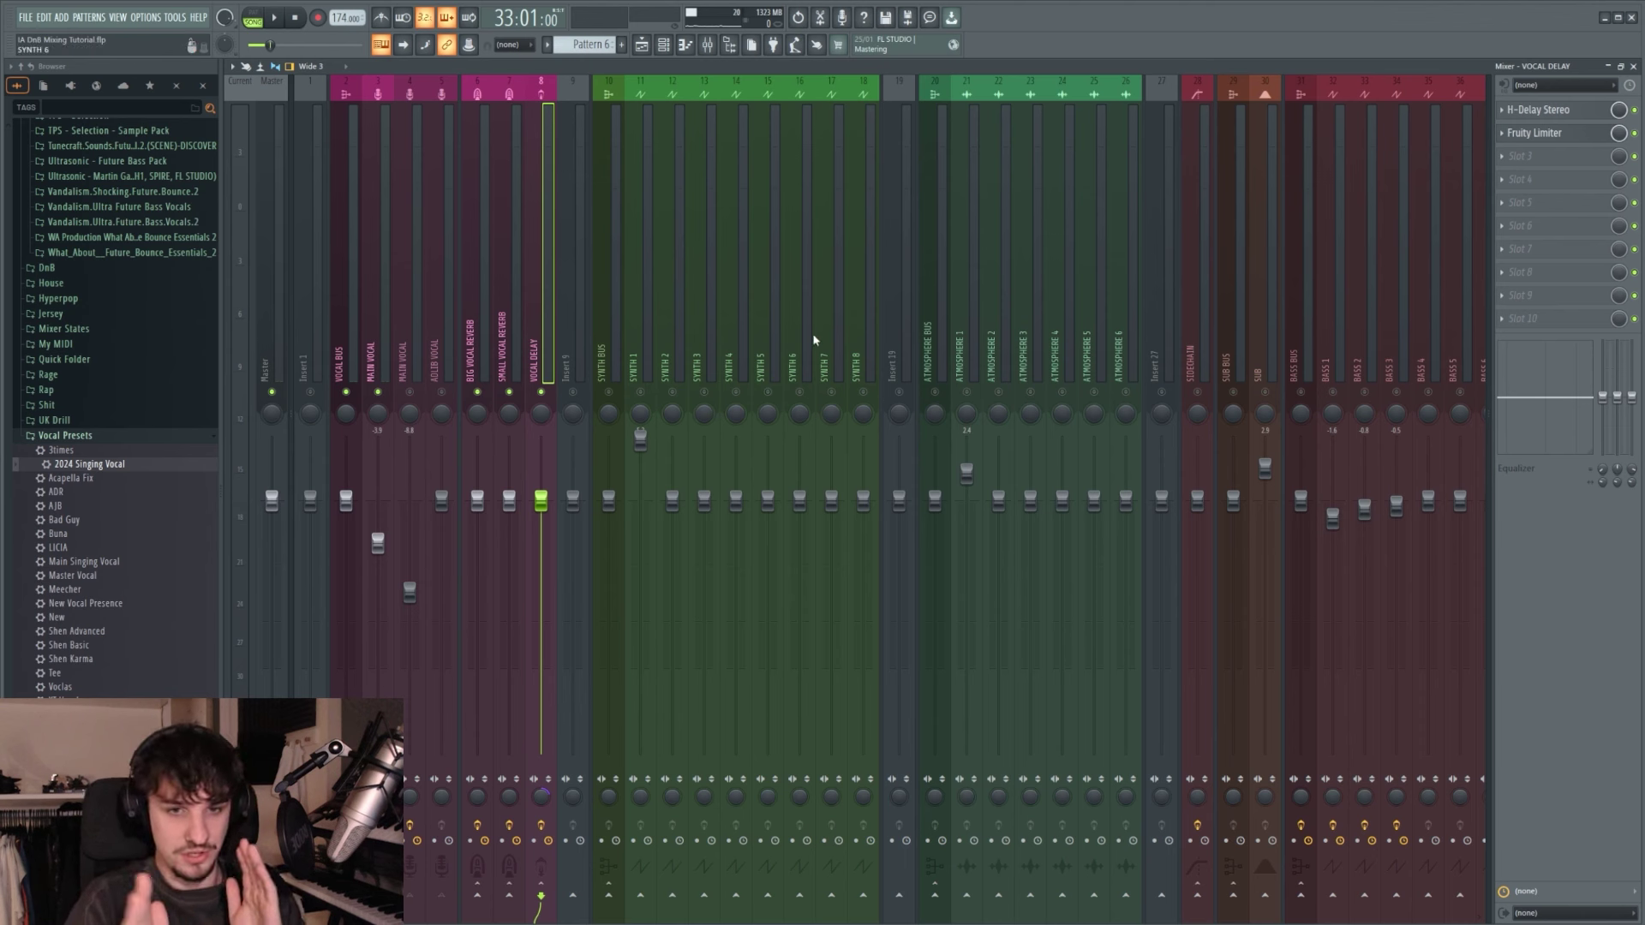
Step: Play the vocal with its three effect returns and review the return tracks, BIG VOCAL REVERB's Fruity Limiter and the source vocal tracks
key(space)
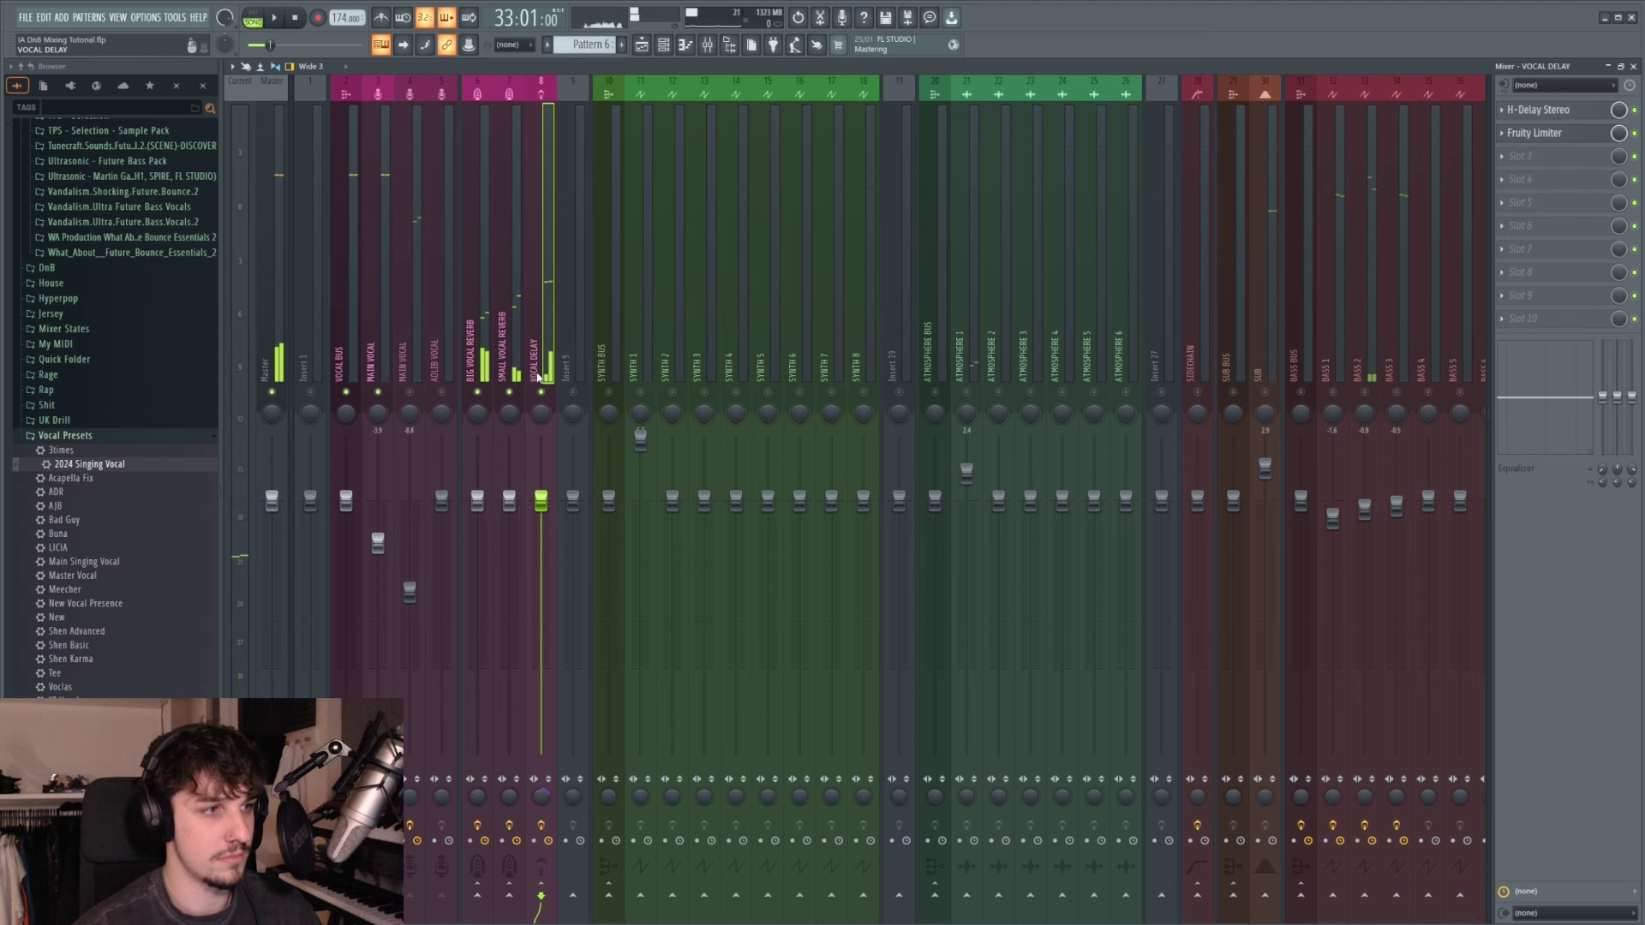
click(516, 352)
click(481, 344)
click(513, 341)
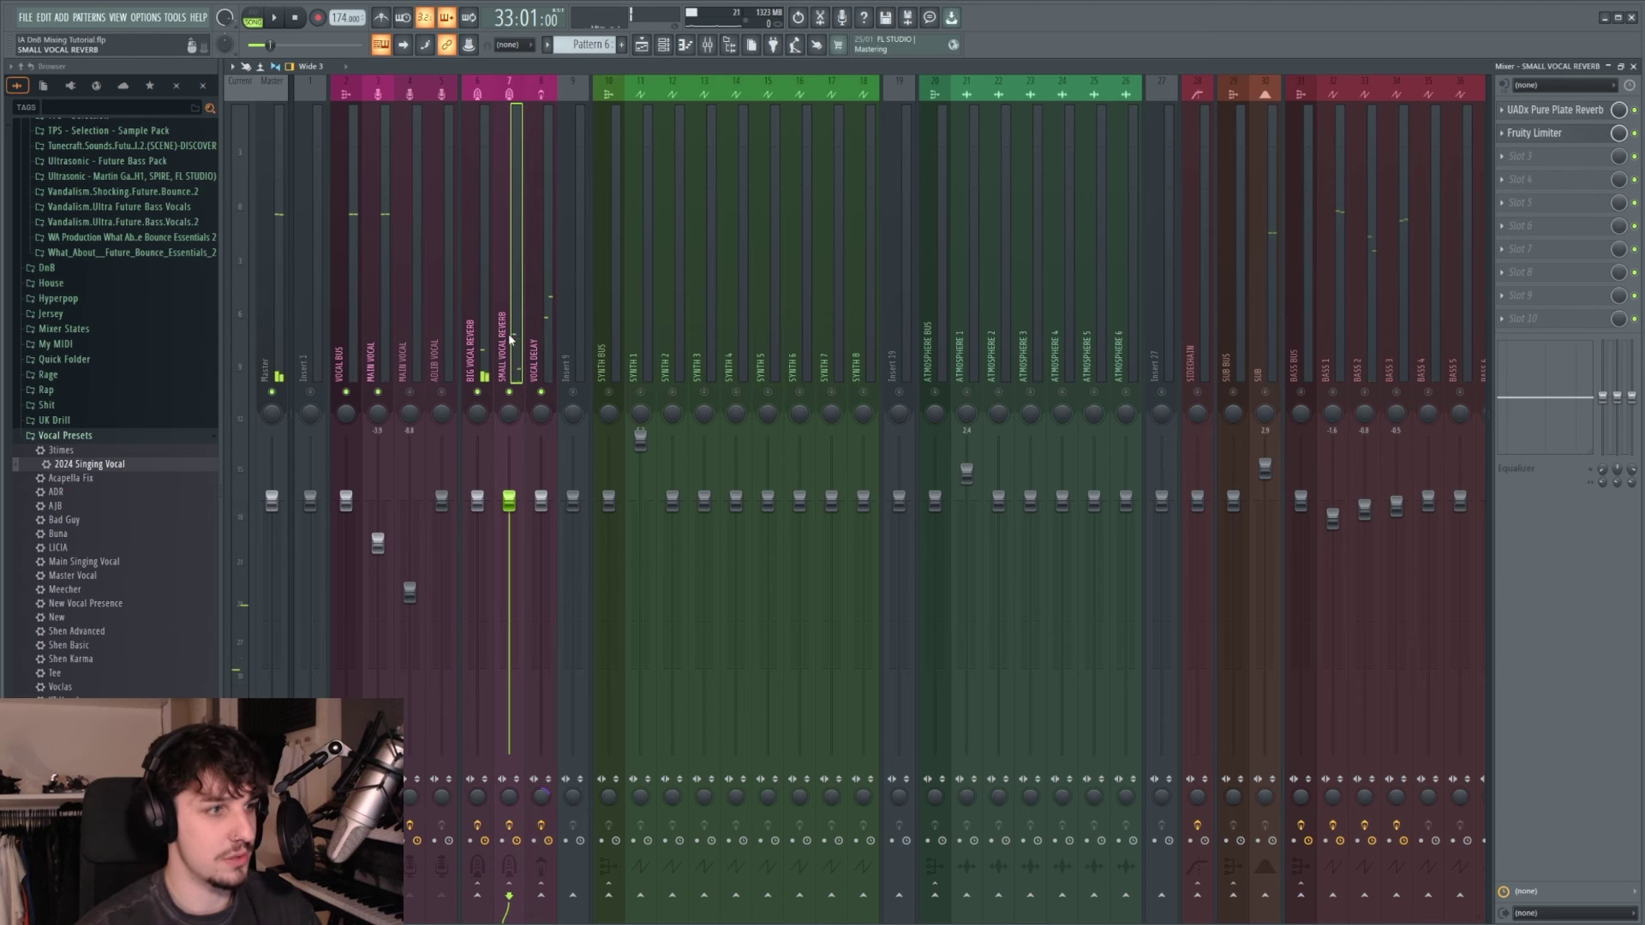
click(486, 341)
click(1526, 133)
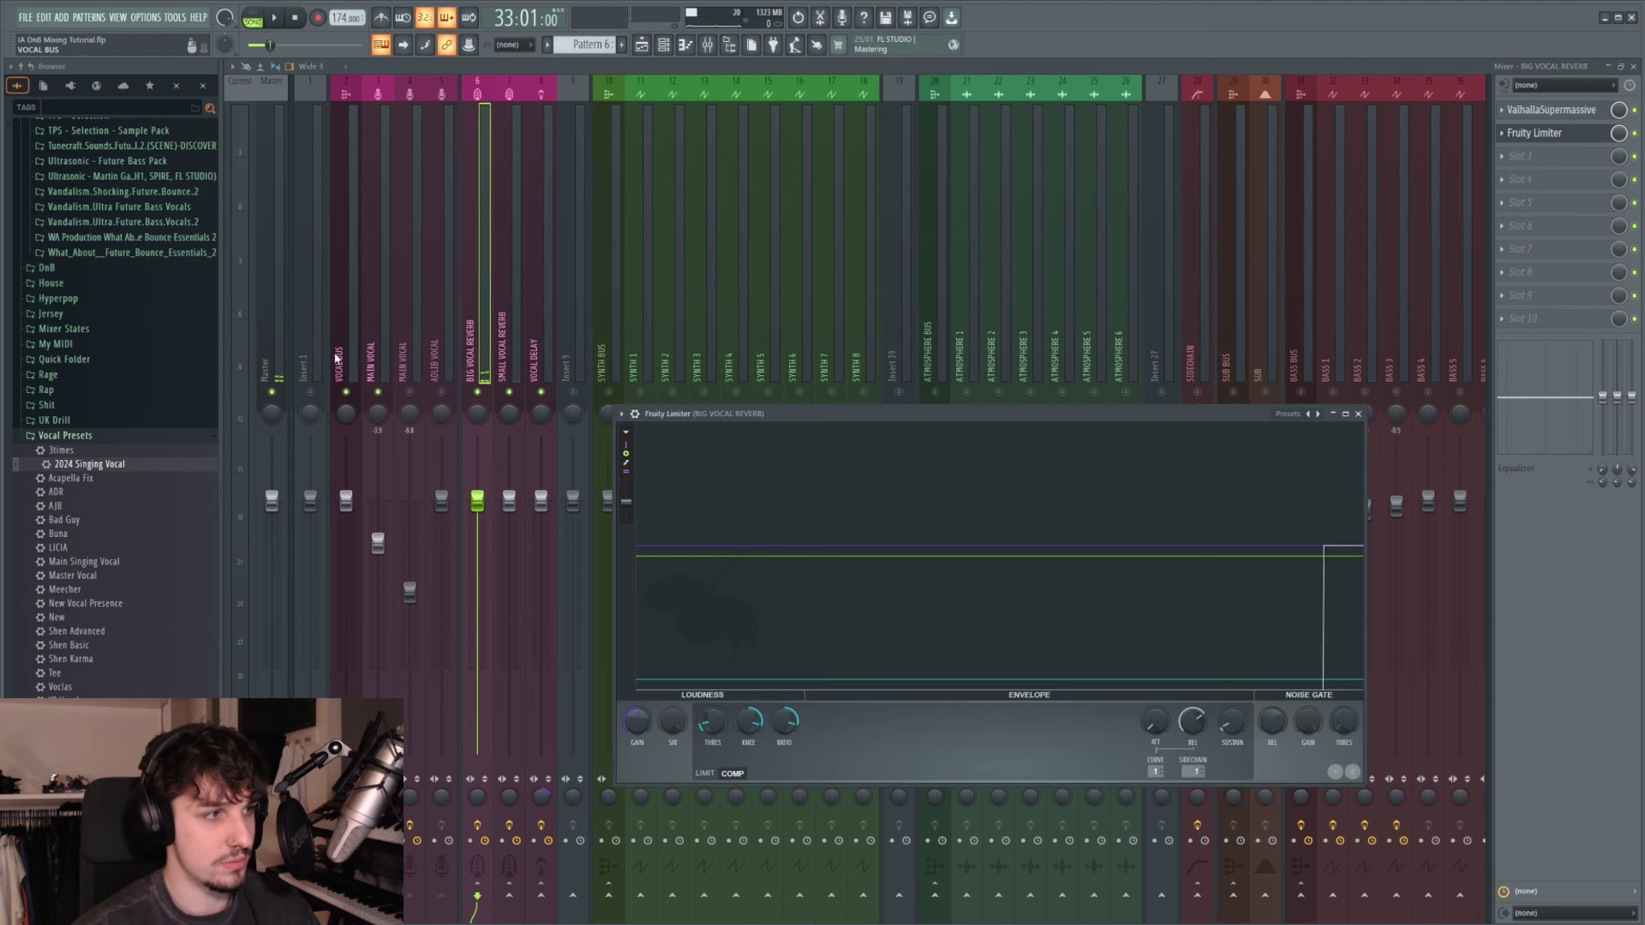
click(337, 360)
click(388, 643)
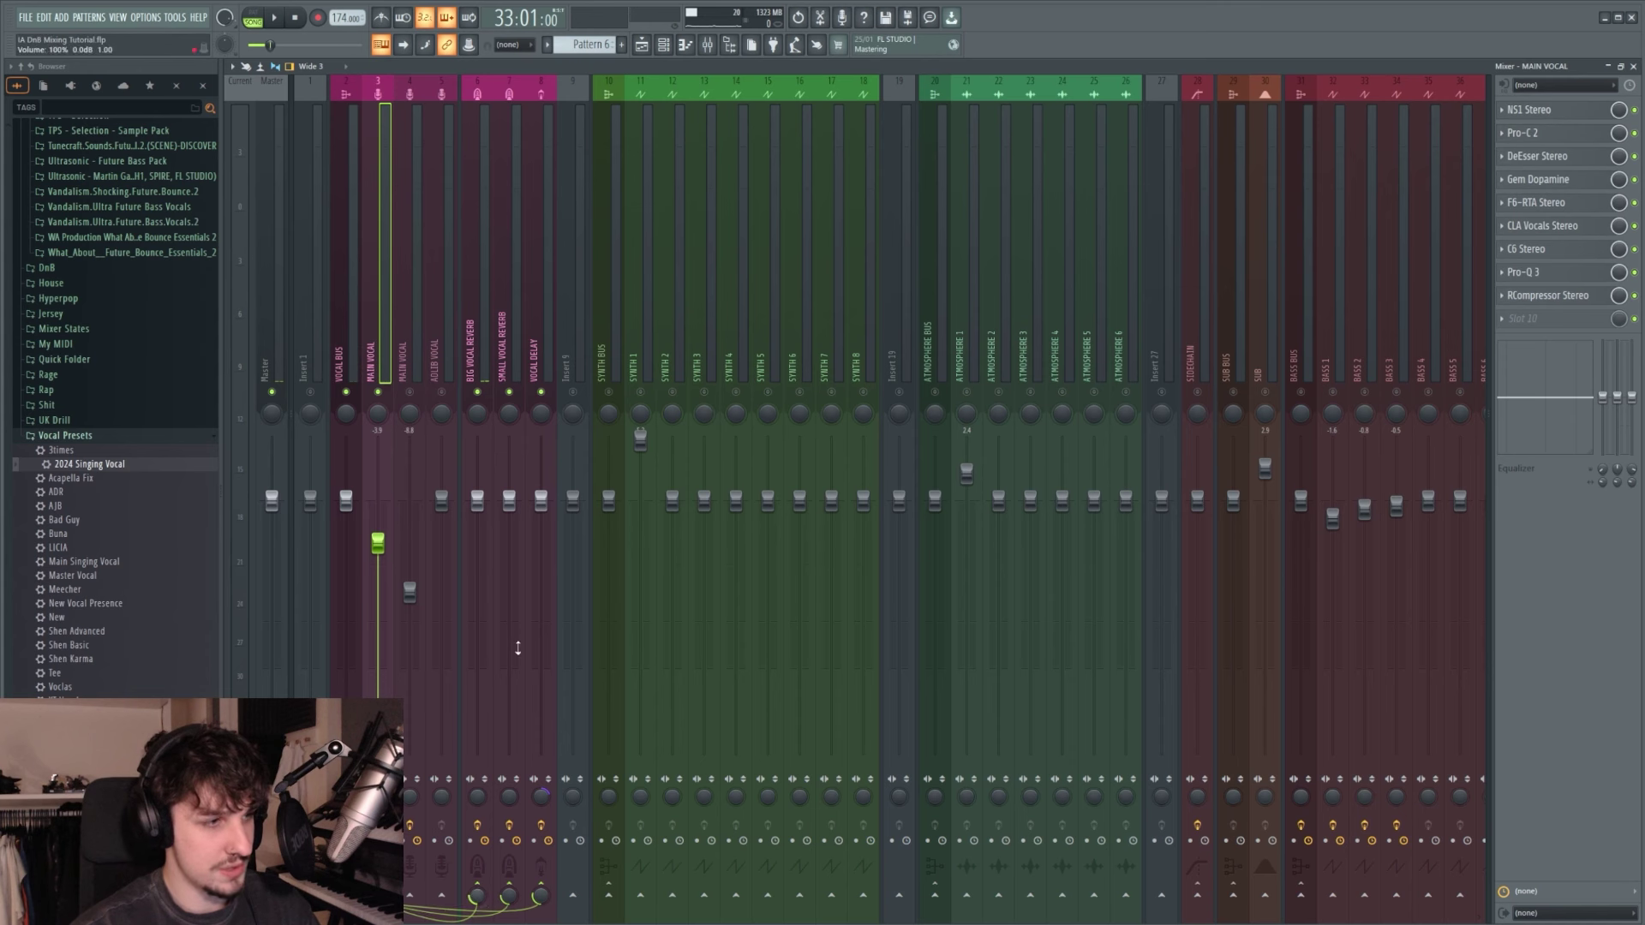
Step: Examine the sidechain setting and gain reduction of the Fruity Limiter on BIG VOCAL REVERB during playback
click(488, 643)
click(1551, 115)
click(1552, 115)
click(1565, 135)
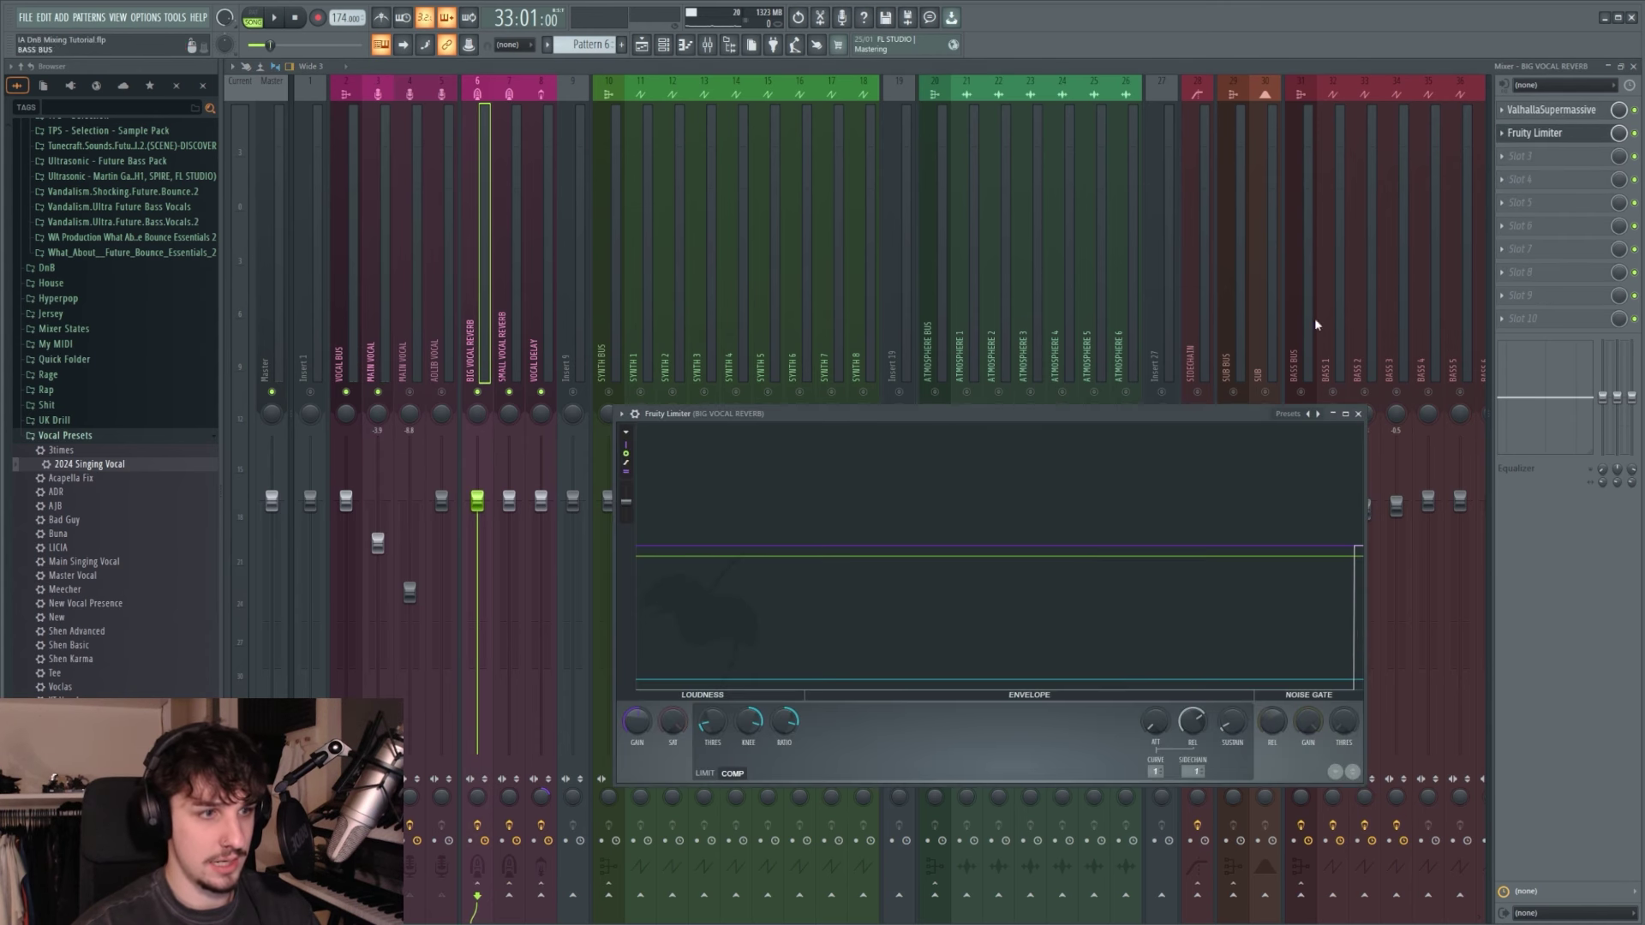
click(1073, 429)
drag(1073, 418, 1027, 235)
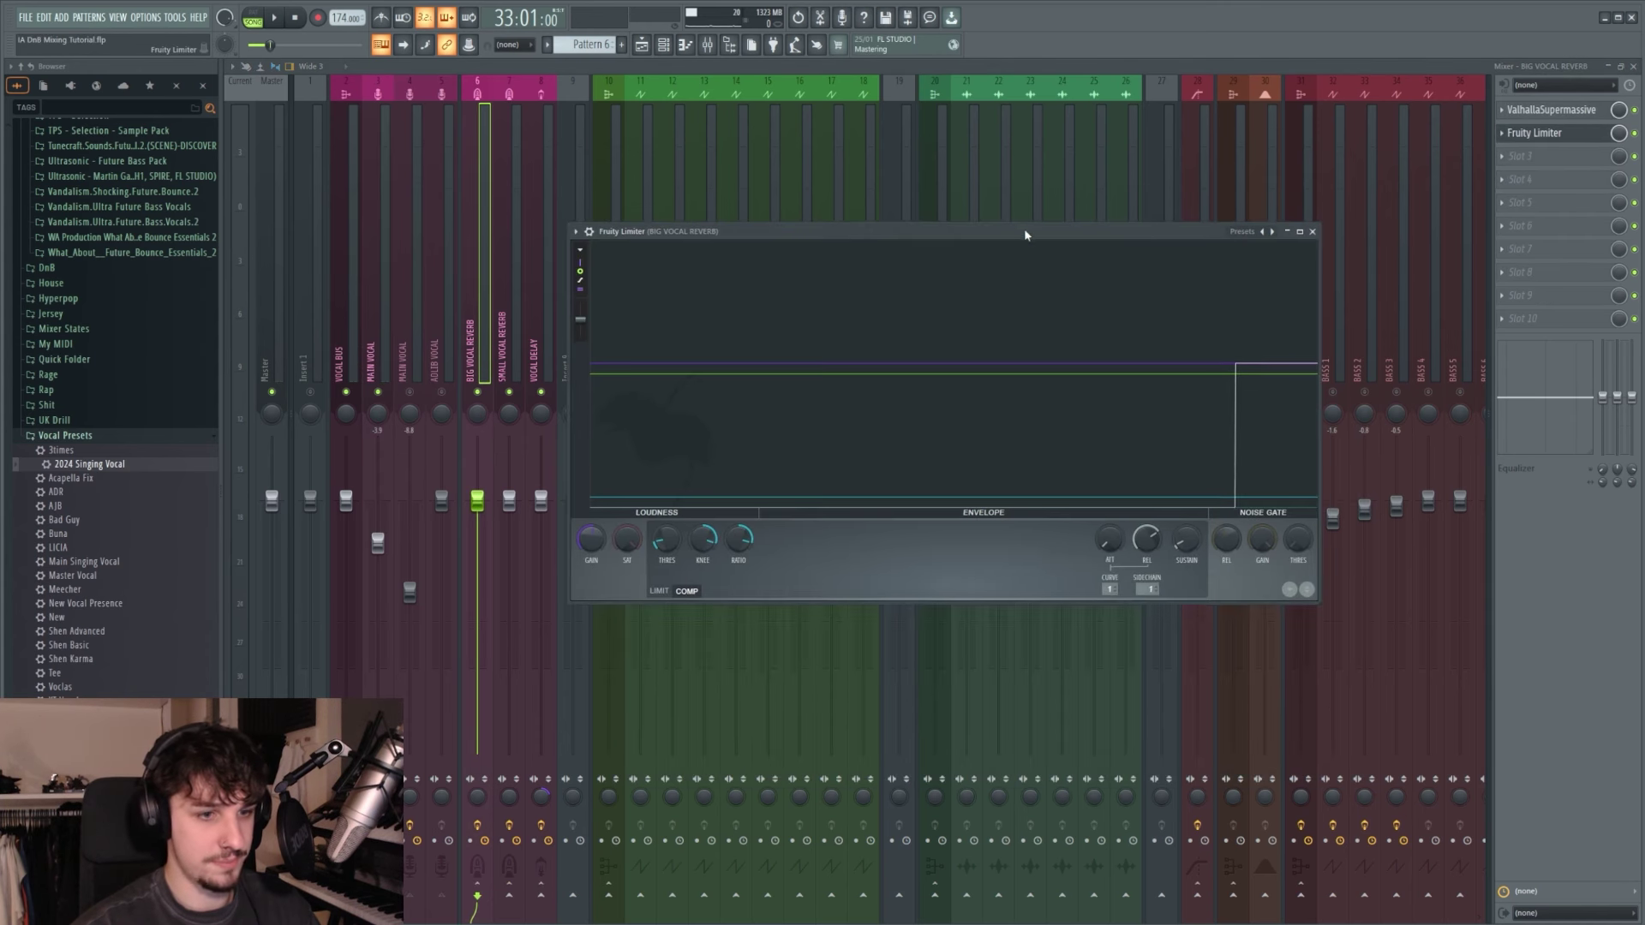
click(1146, 592)
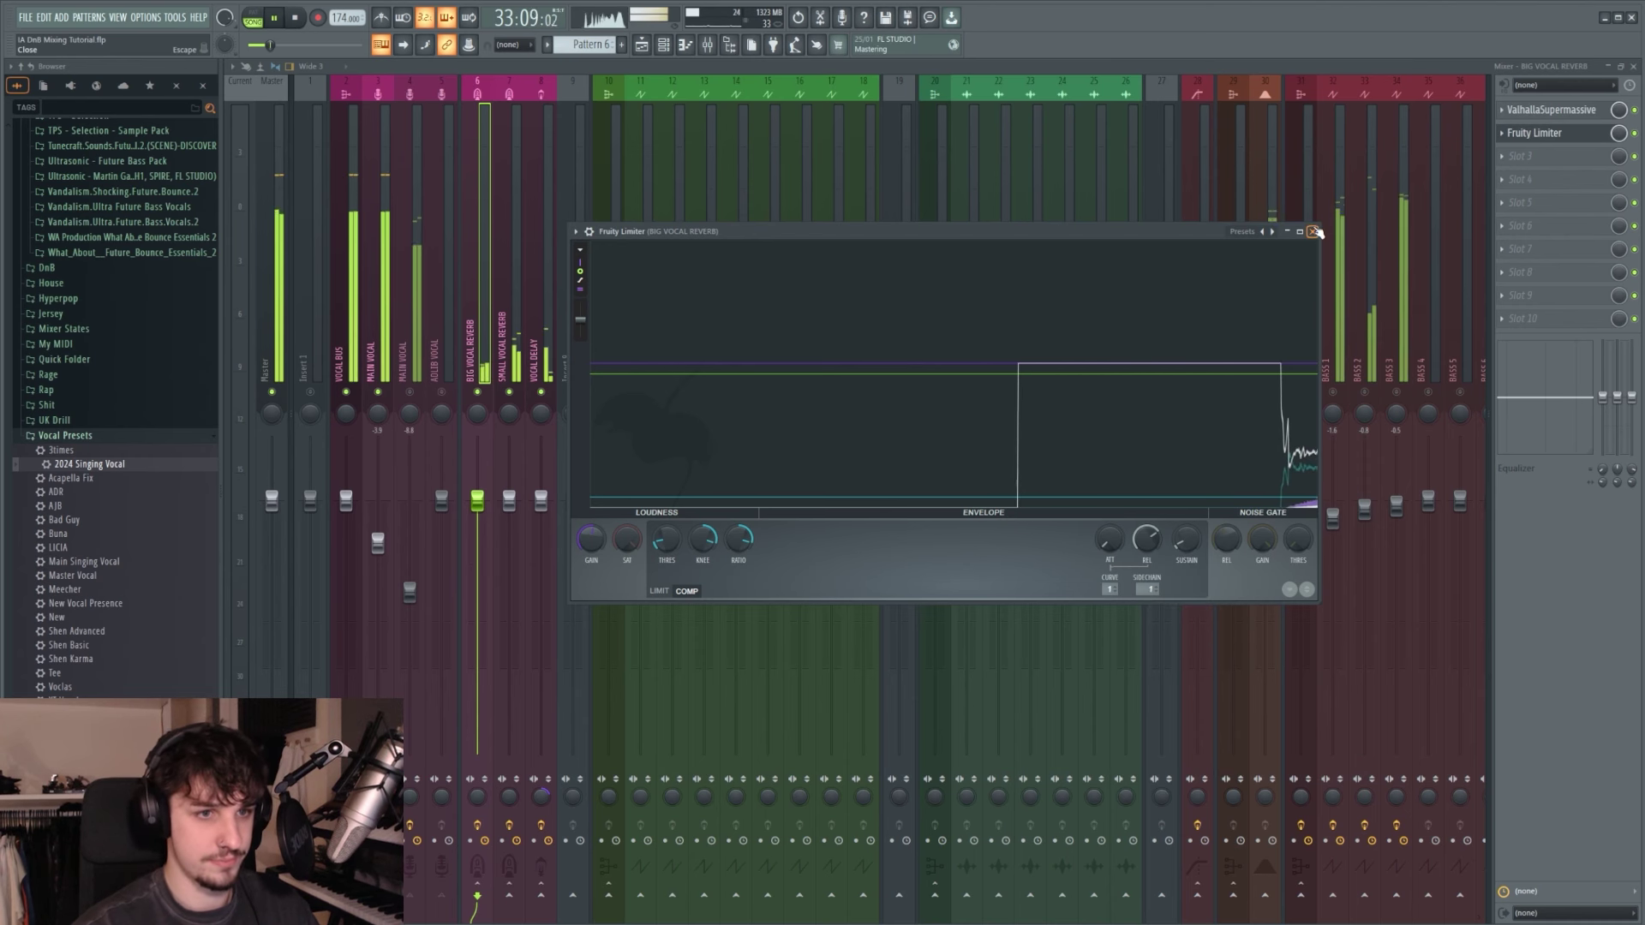
click(1311, 231)
Step: Unsolo the vocal tracks and listen to MAIN VOCAL with its reverb and delay sends in the full mix
click(540, 334)
click(505, 344)
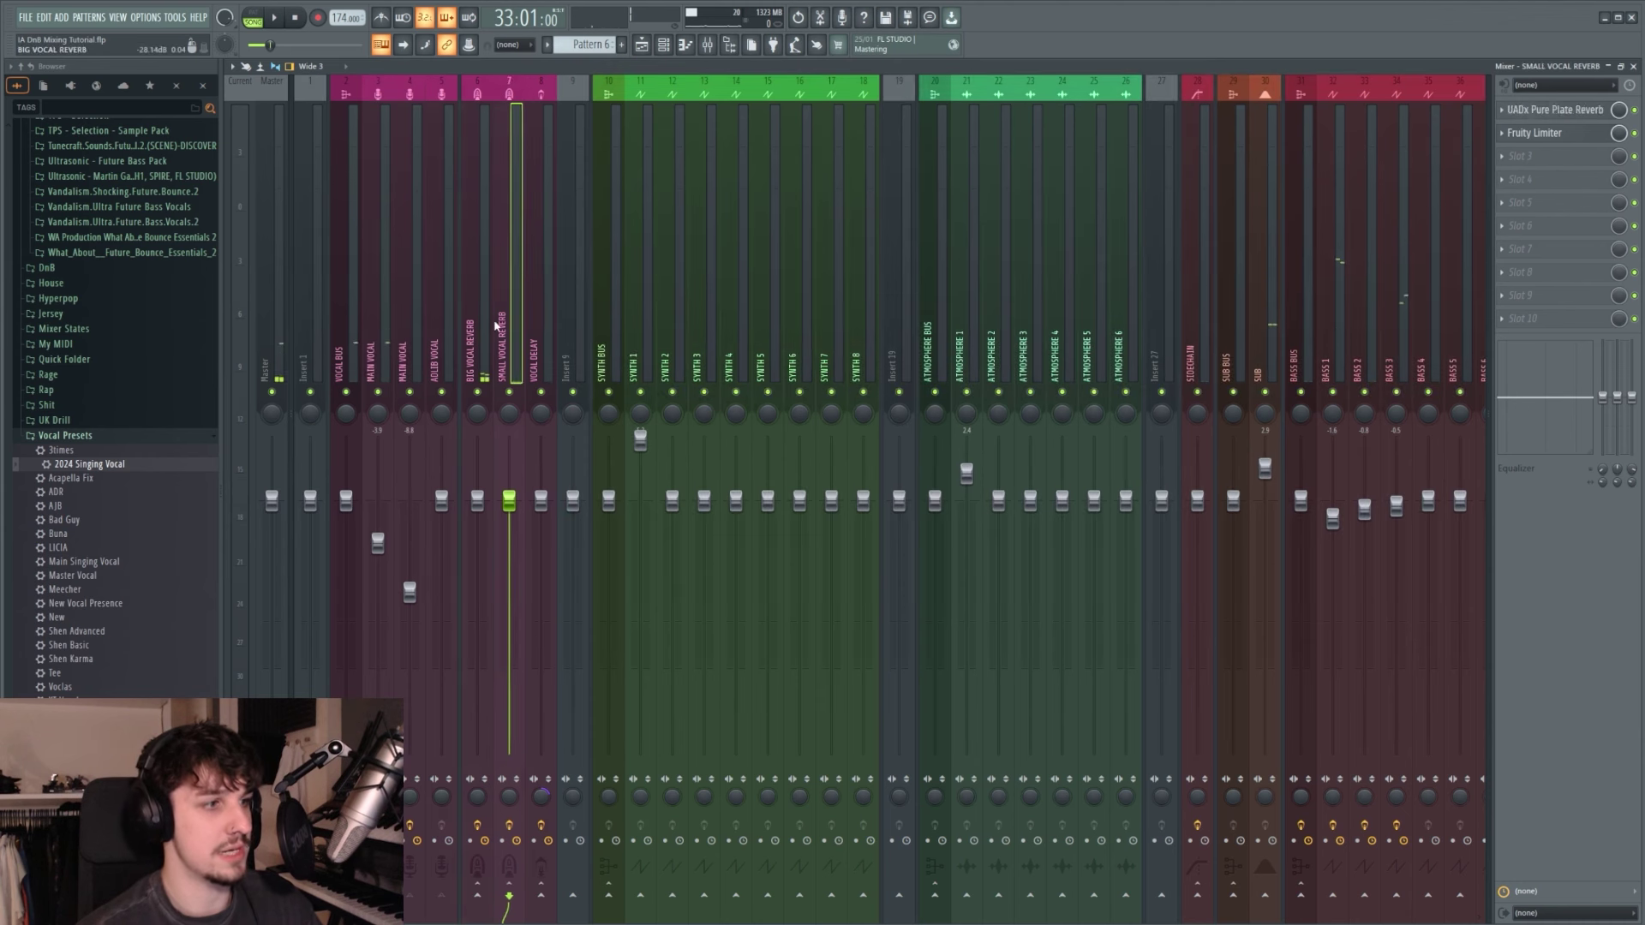
click(410, 308)
click(377, 308)
key(space)
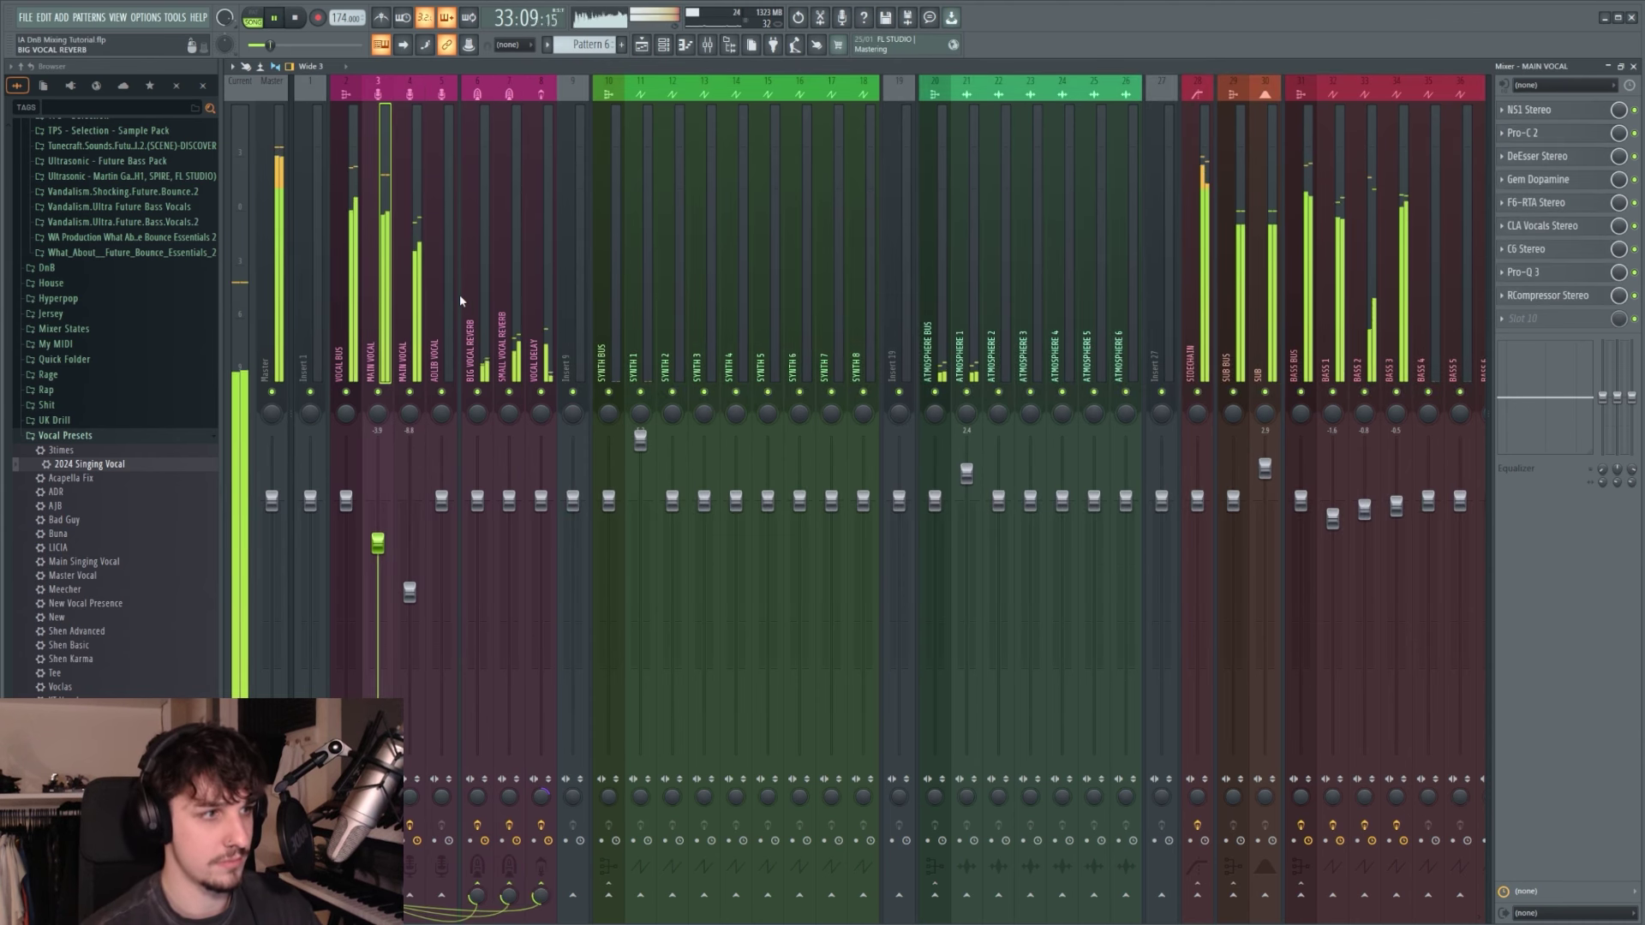
click(494, 315)
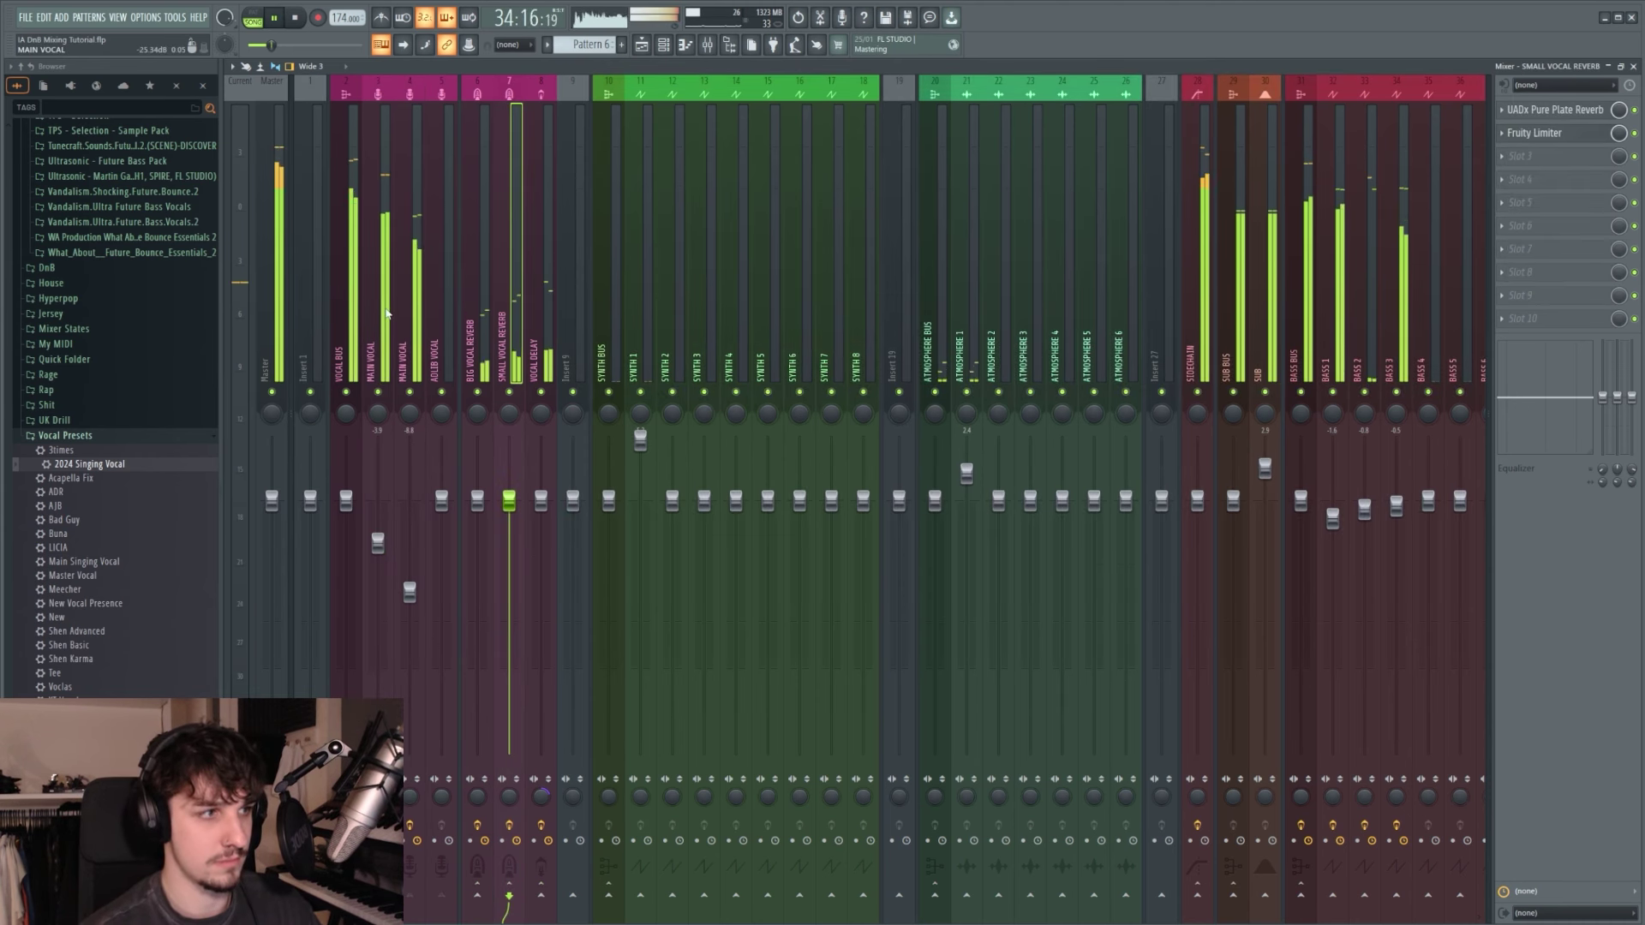
click(387, 314)
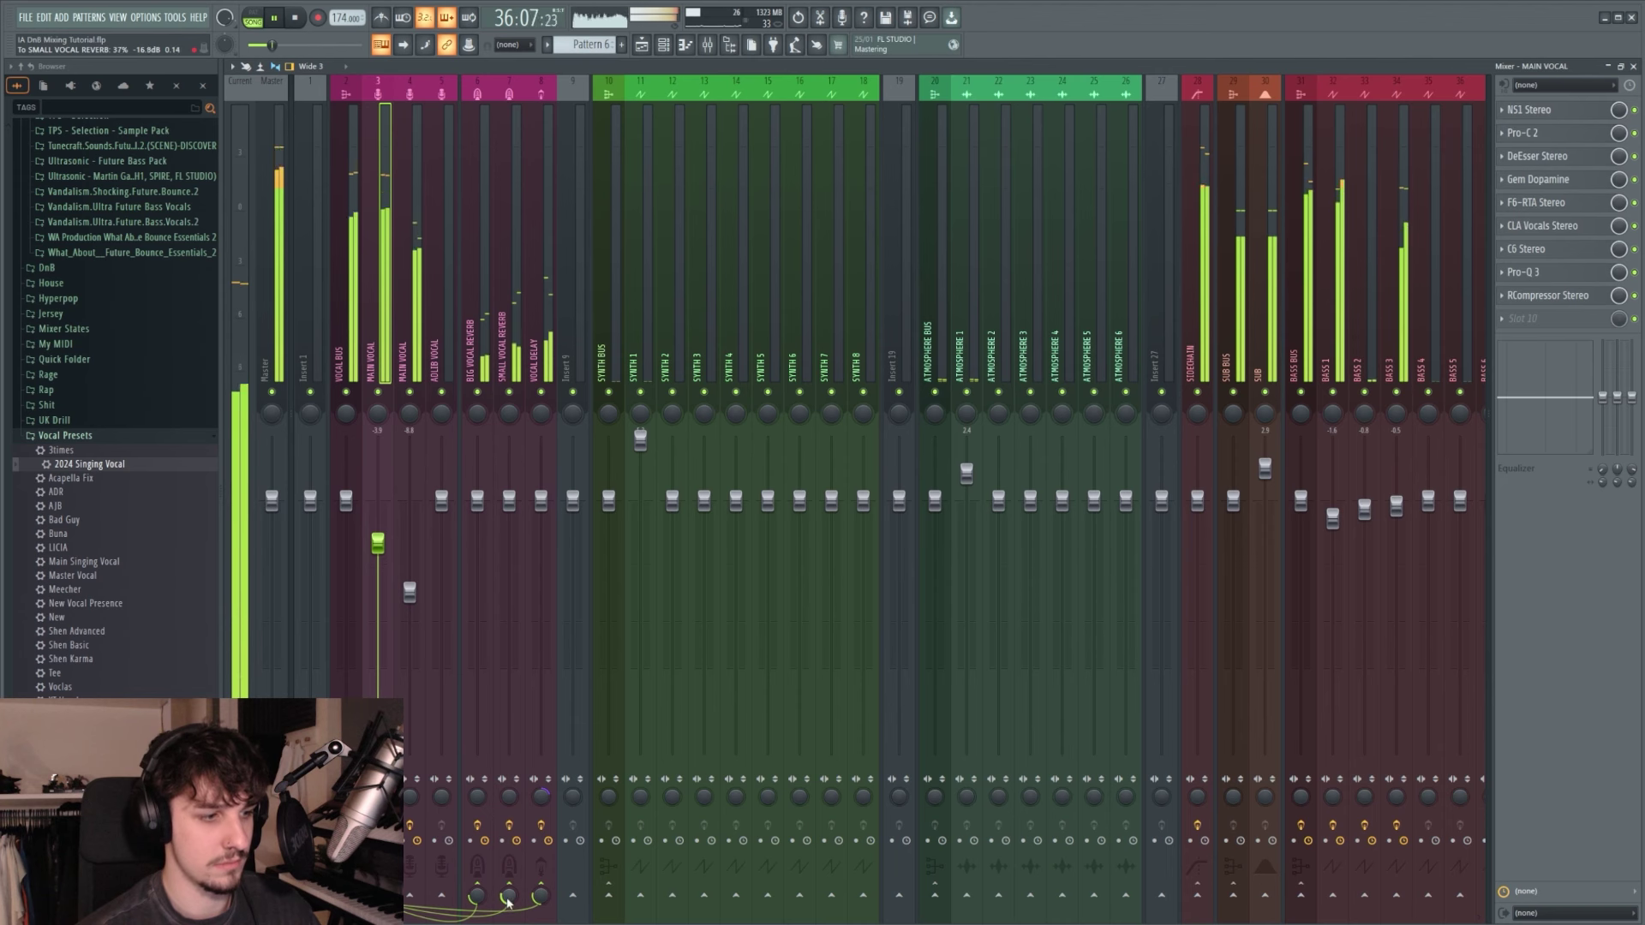
Step: Lower the faders of BASS 1, BASS 2 and BASS 3 slightly together while the full mix plays
scroll(552, 276, right, 5)
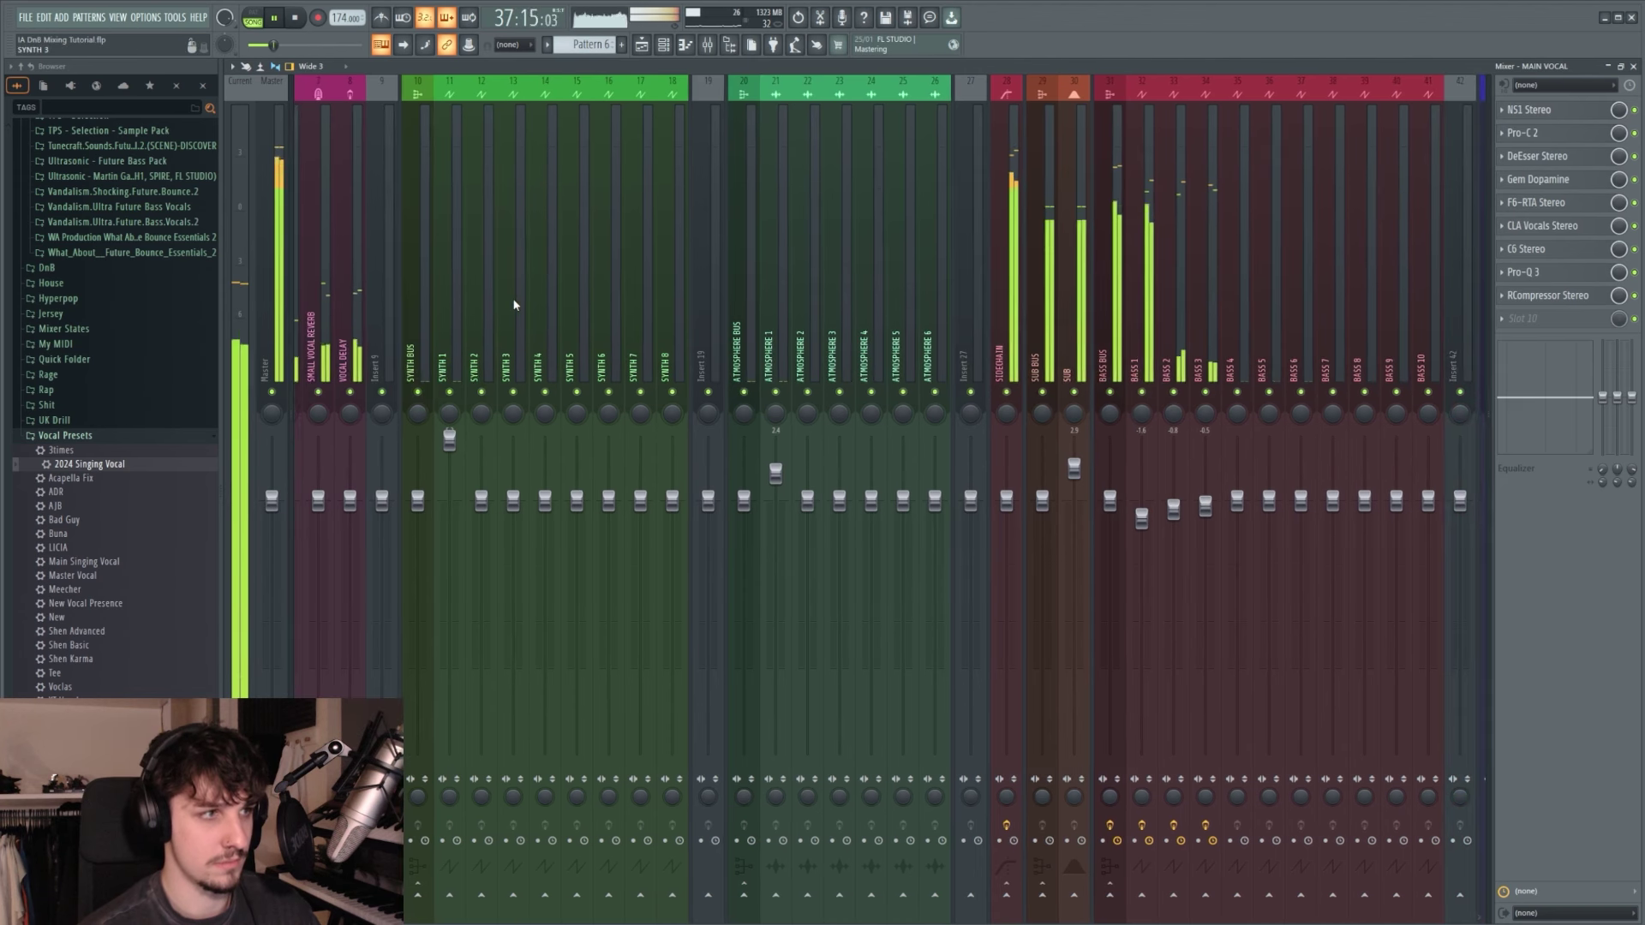
scroll(551, 275, right, 5)
scroll(646, 265, left, 2)
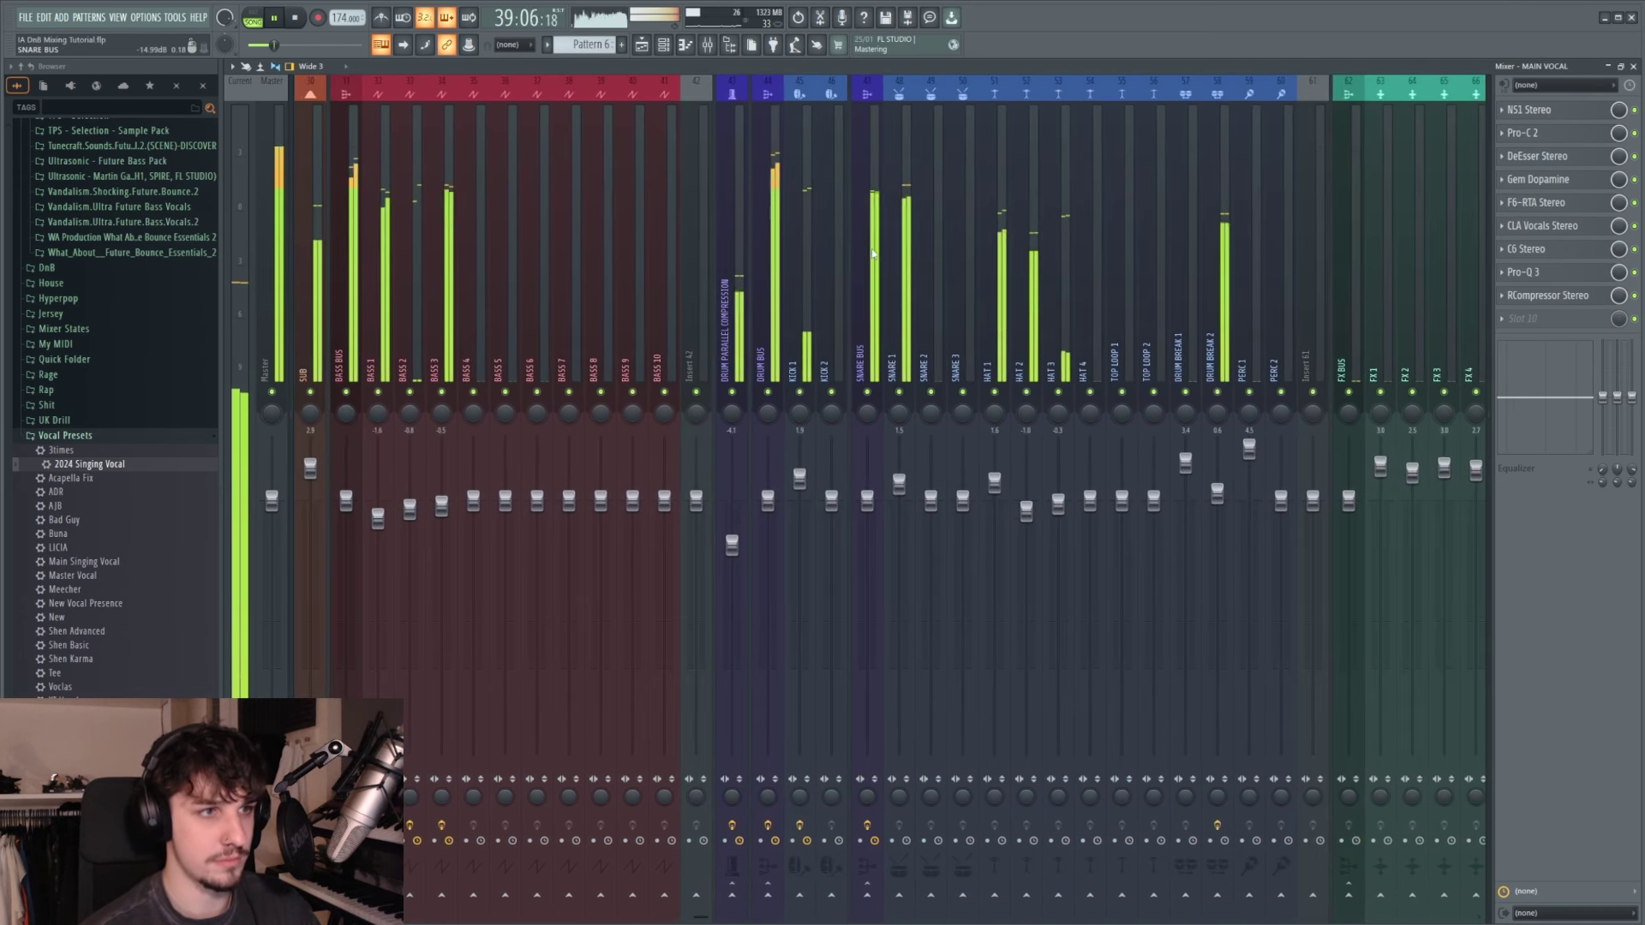
click(799, 257)
scroll(800, 257, left, 5)
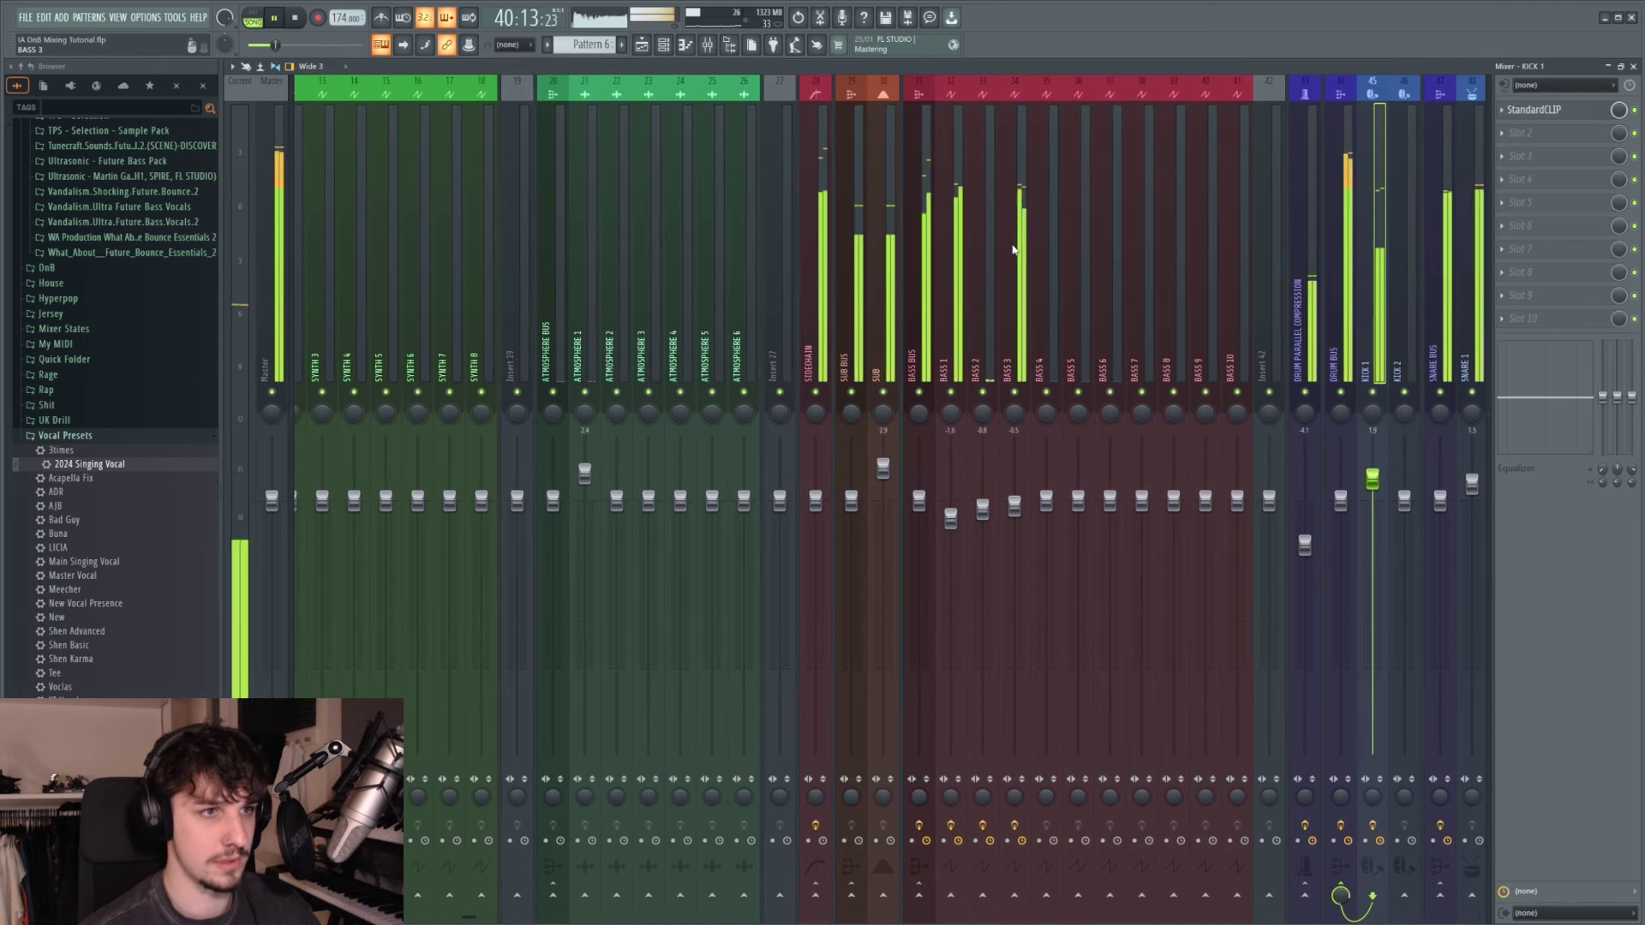
click(1003, 254)
ctrl+shift+click(983, 330)
ctrl+shift+click(950, 343)
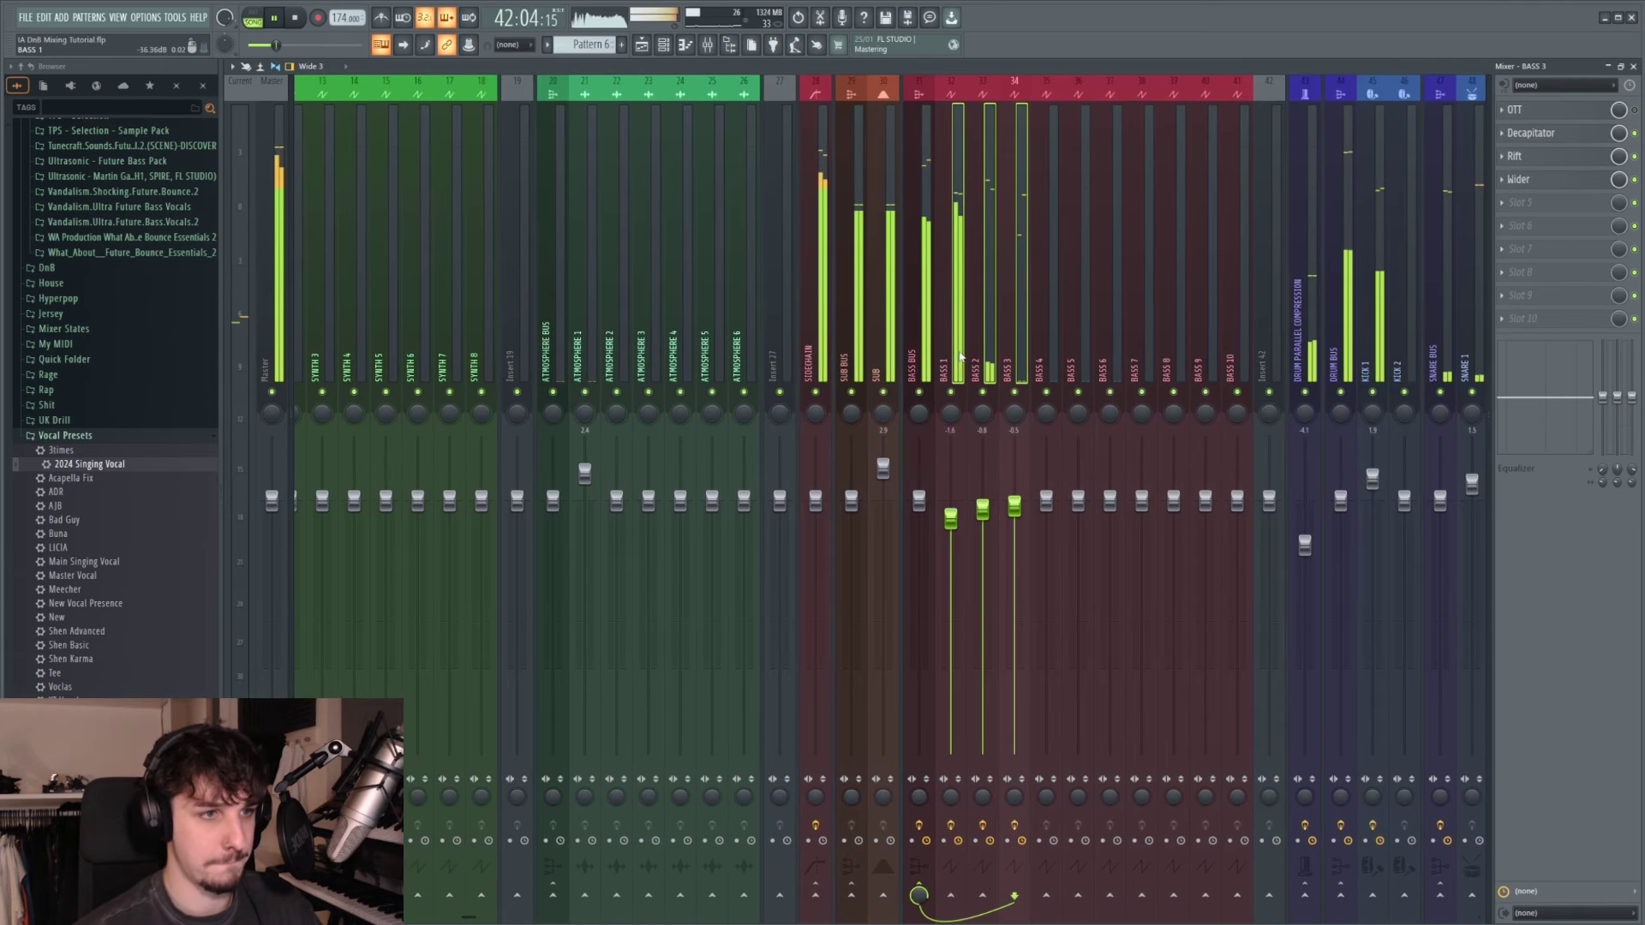
drag(983, 509, 983, 518)
scroll(977, 308, left, 5)
key(space)
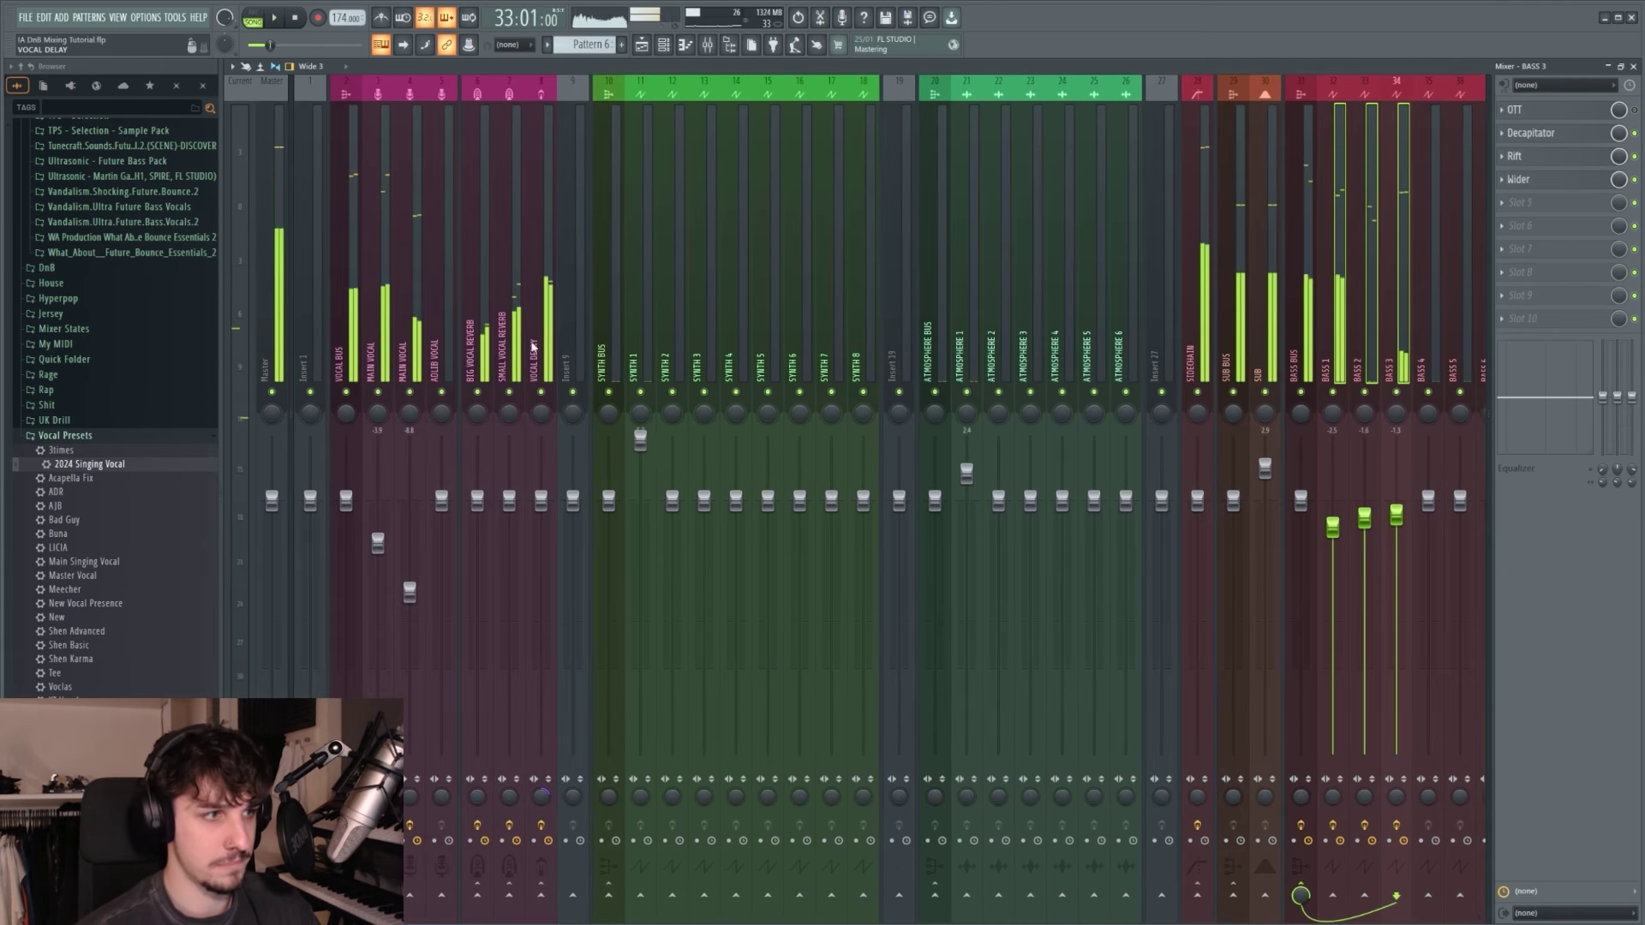
Step: Check Little AlterBoy and LFOTool on VOCAL BUS, including the LFOTool preset list
drag(534, 346, 503, 349)
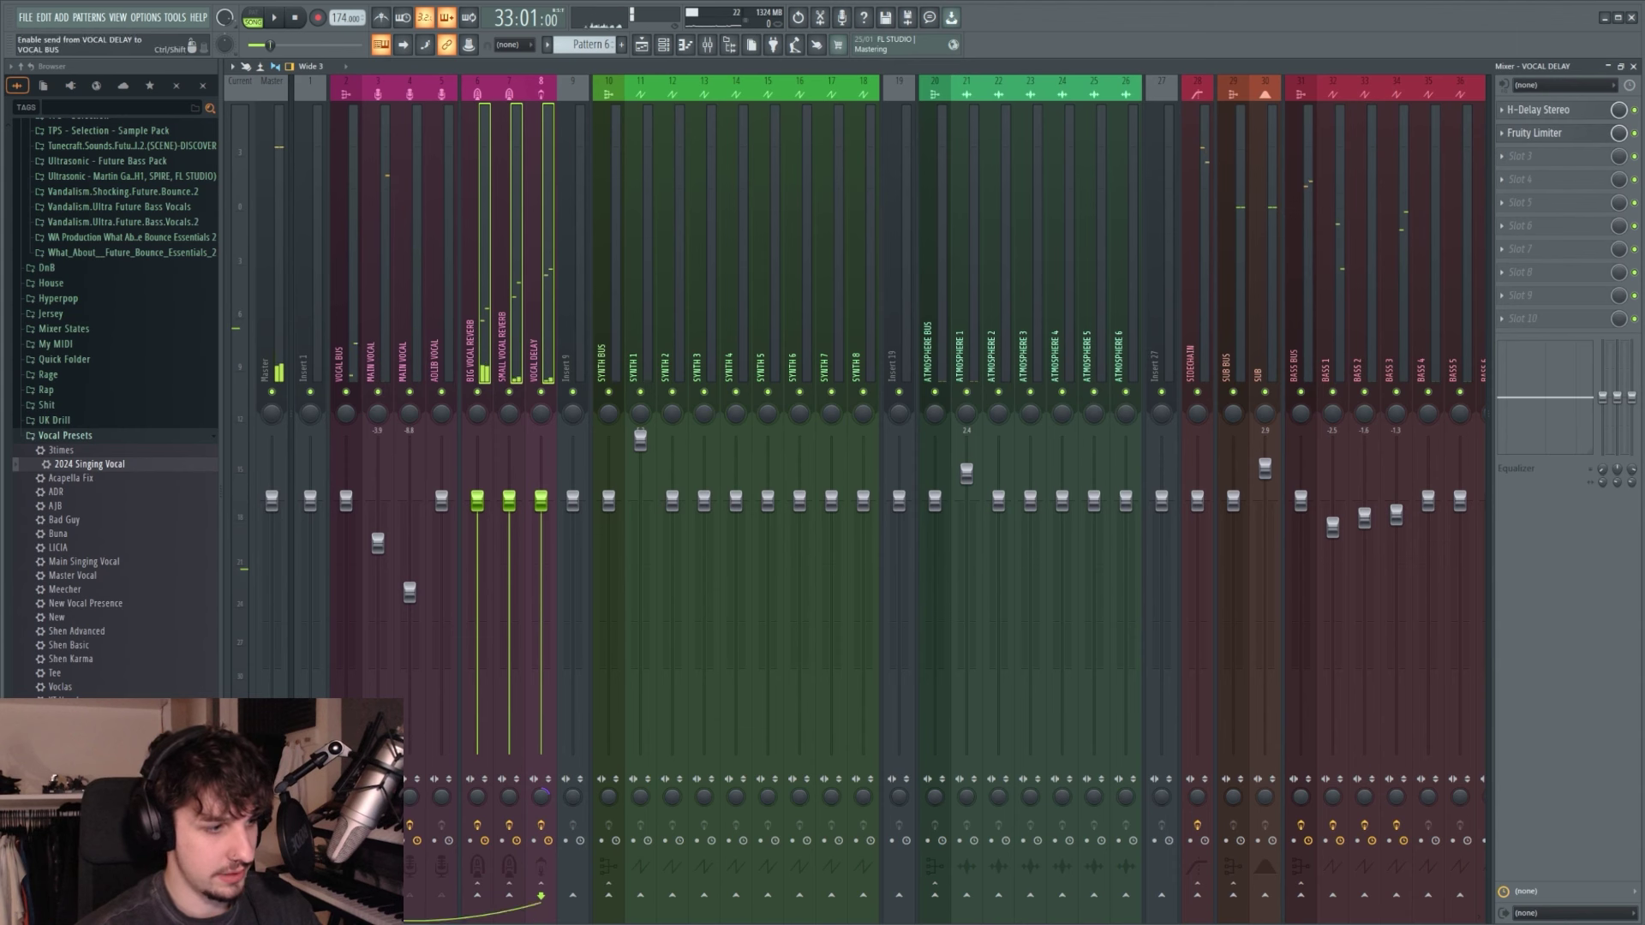
click(358, 354)
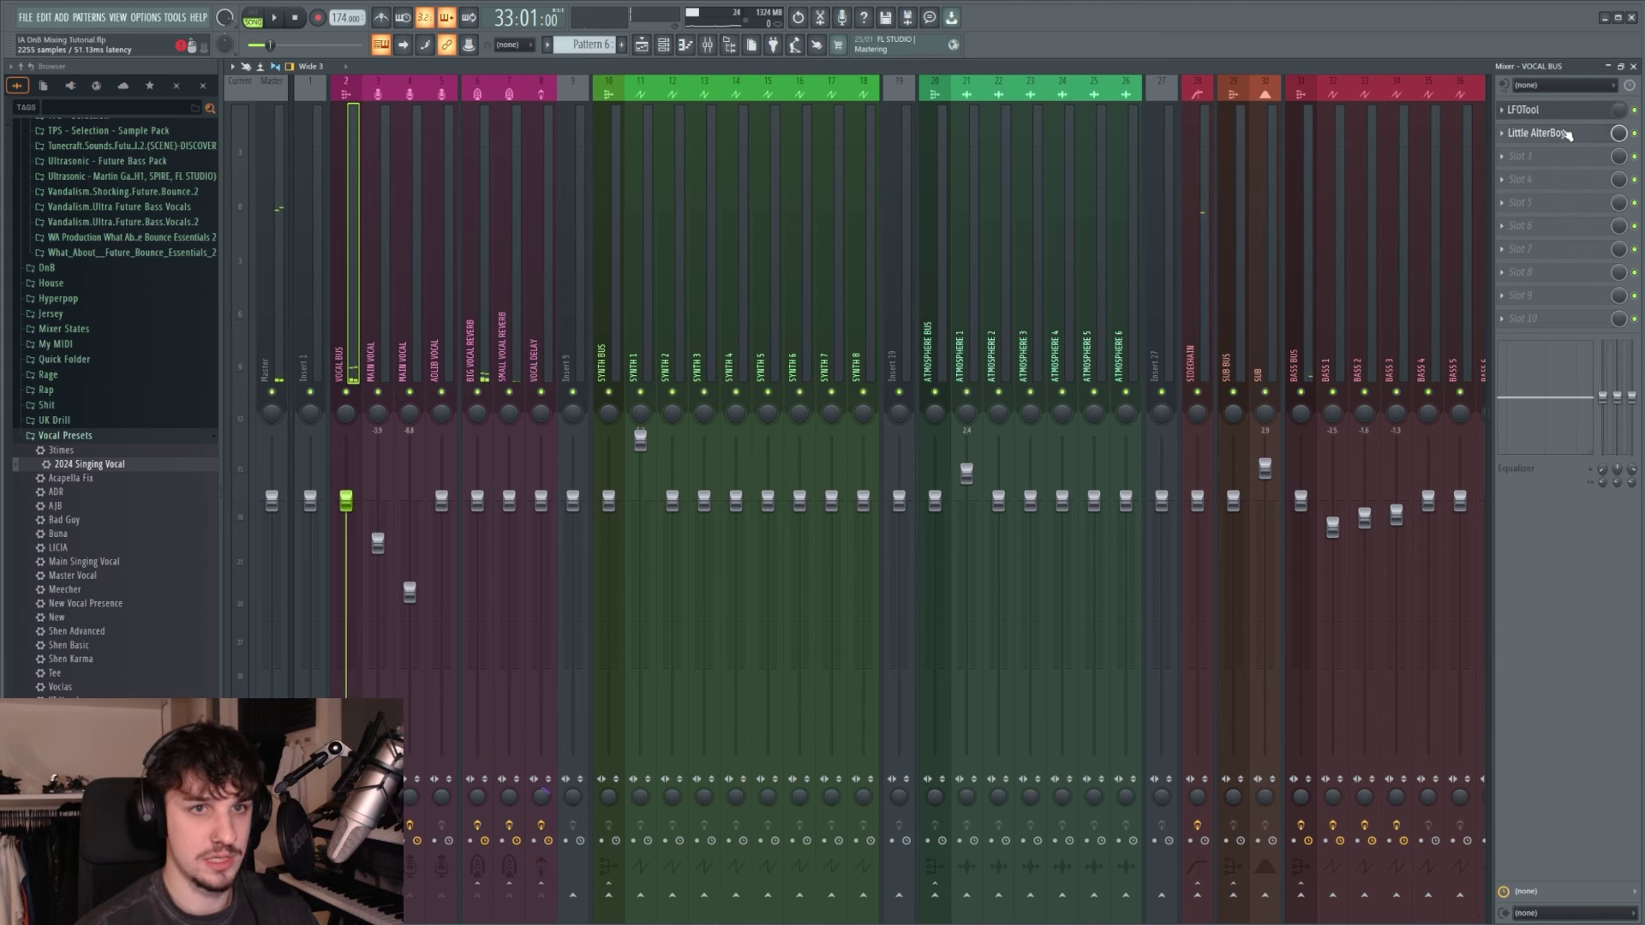
click(1564, 133)
drag(637, 268, 989, 293)
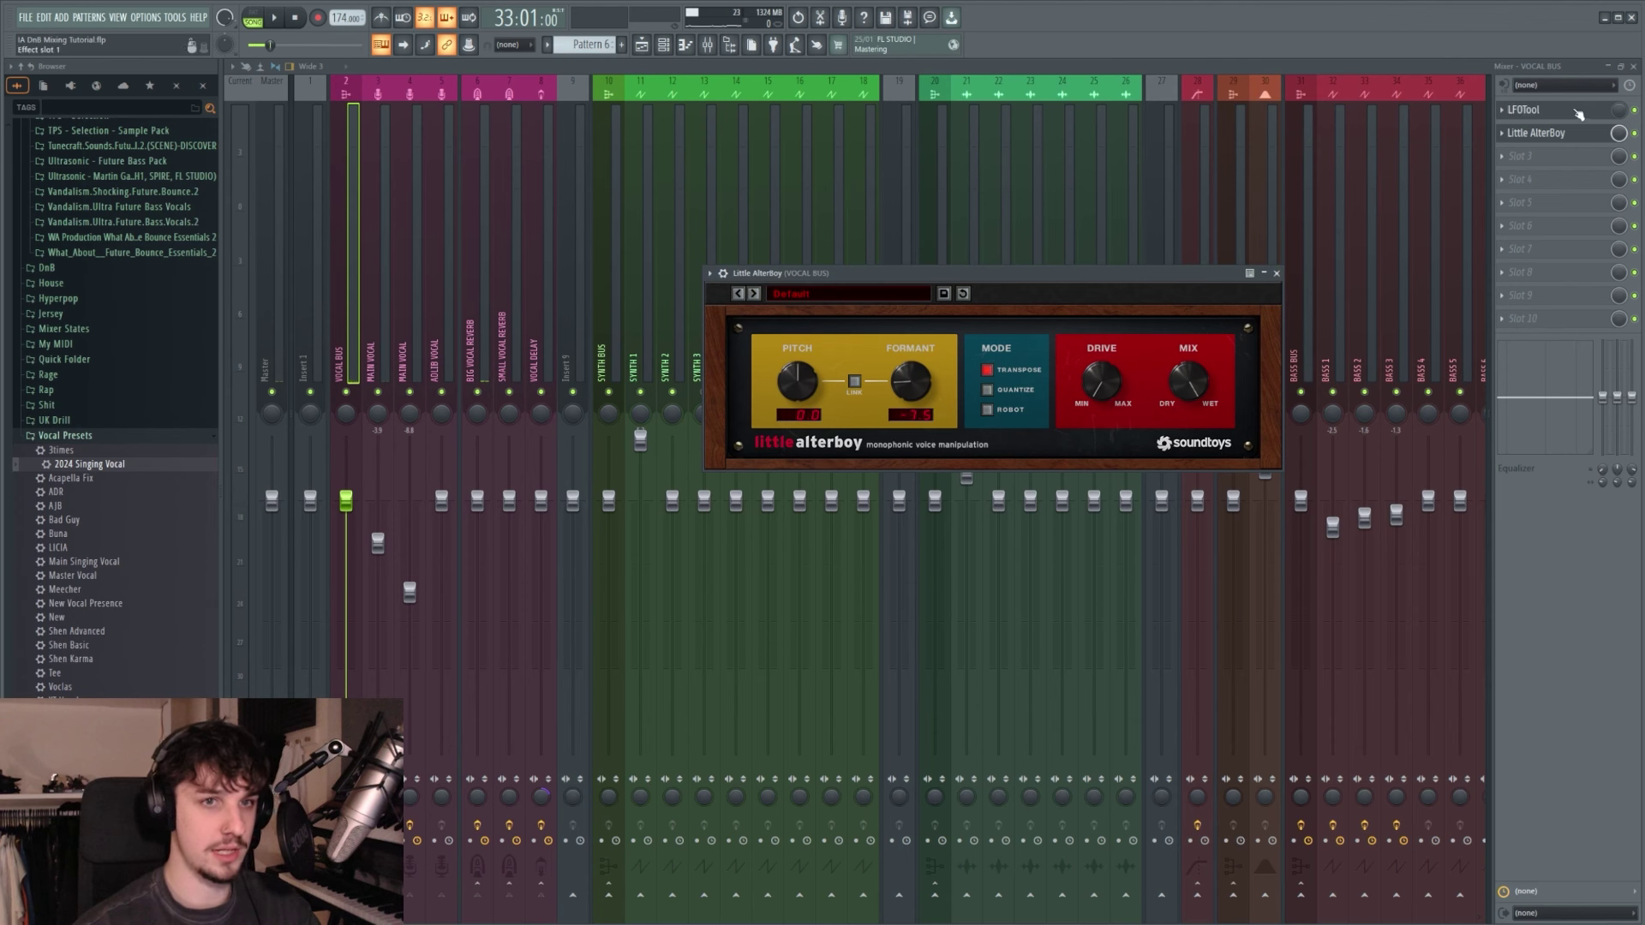
click(1554, 116)
click(1550, 112)
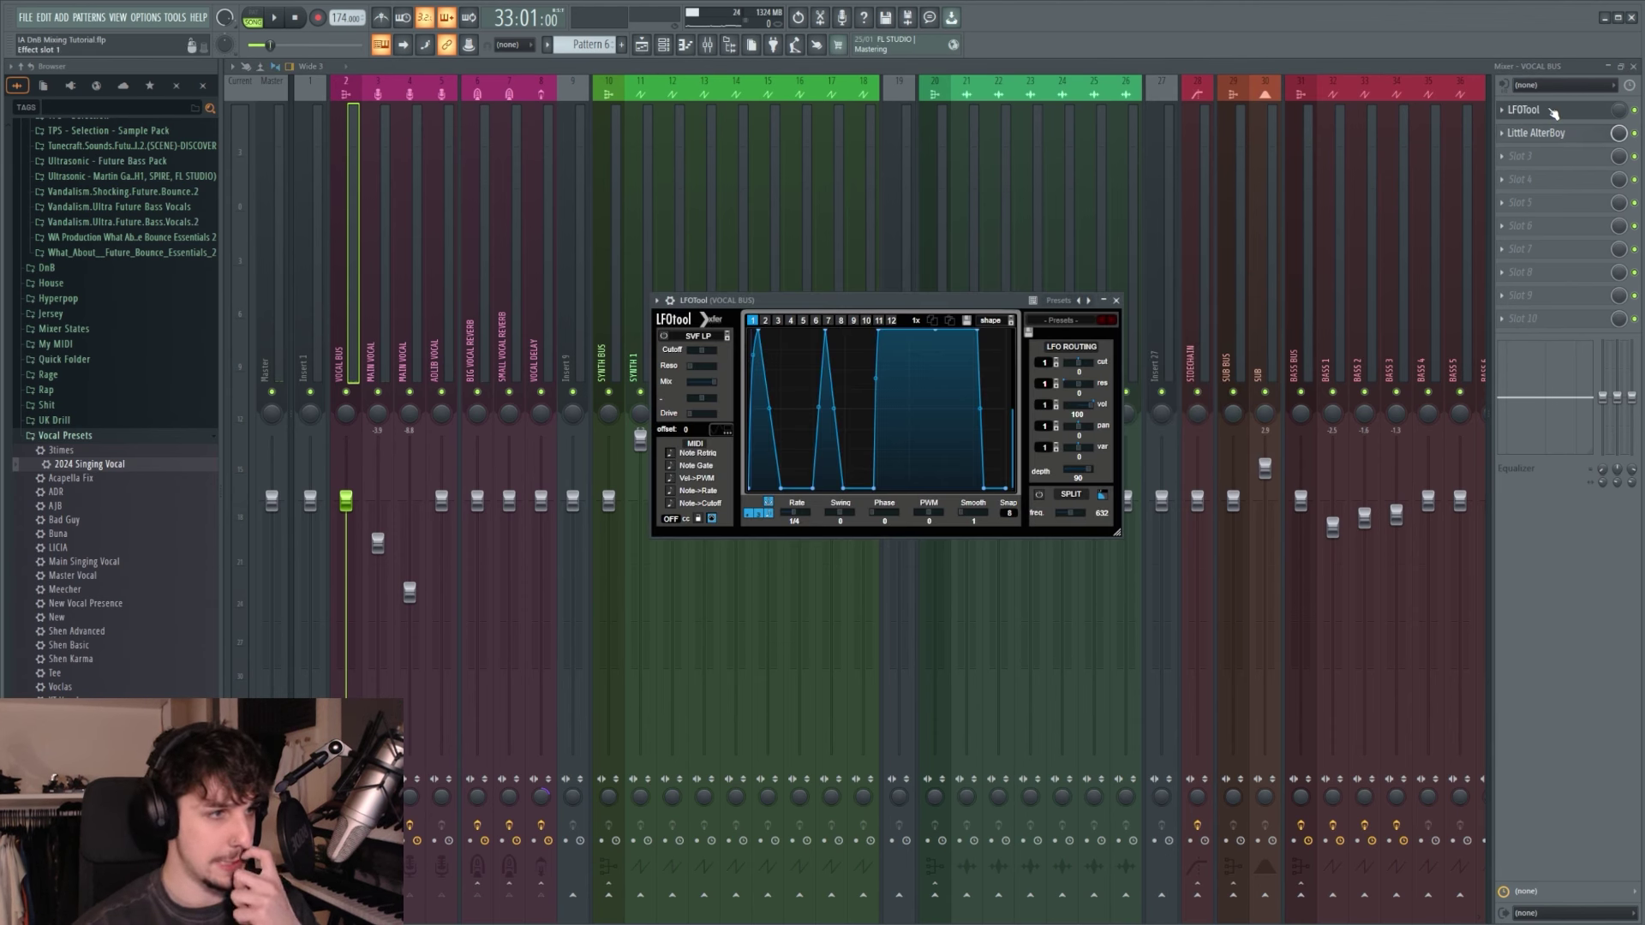
click(1066, 321)
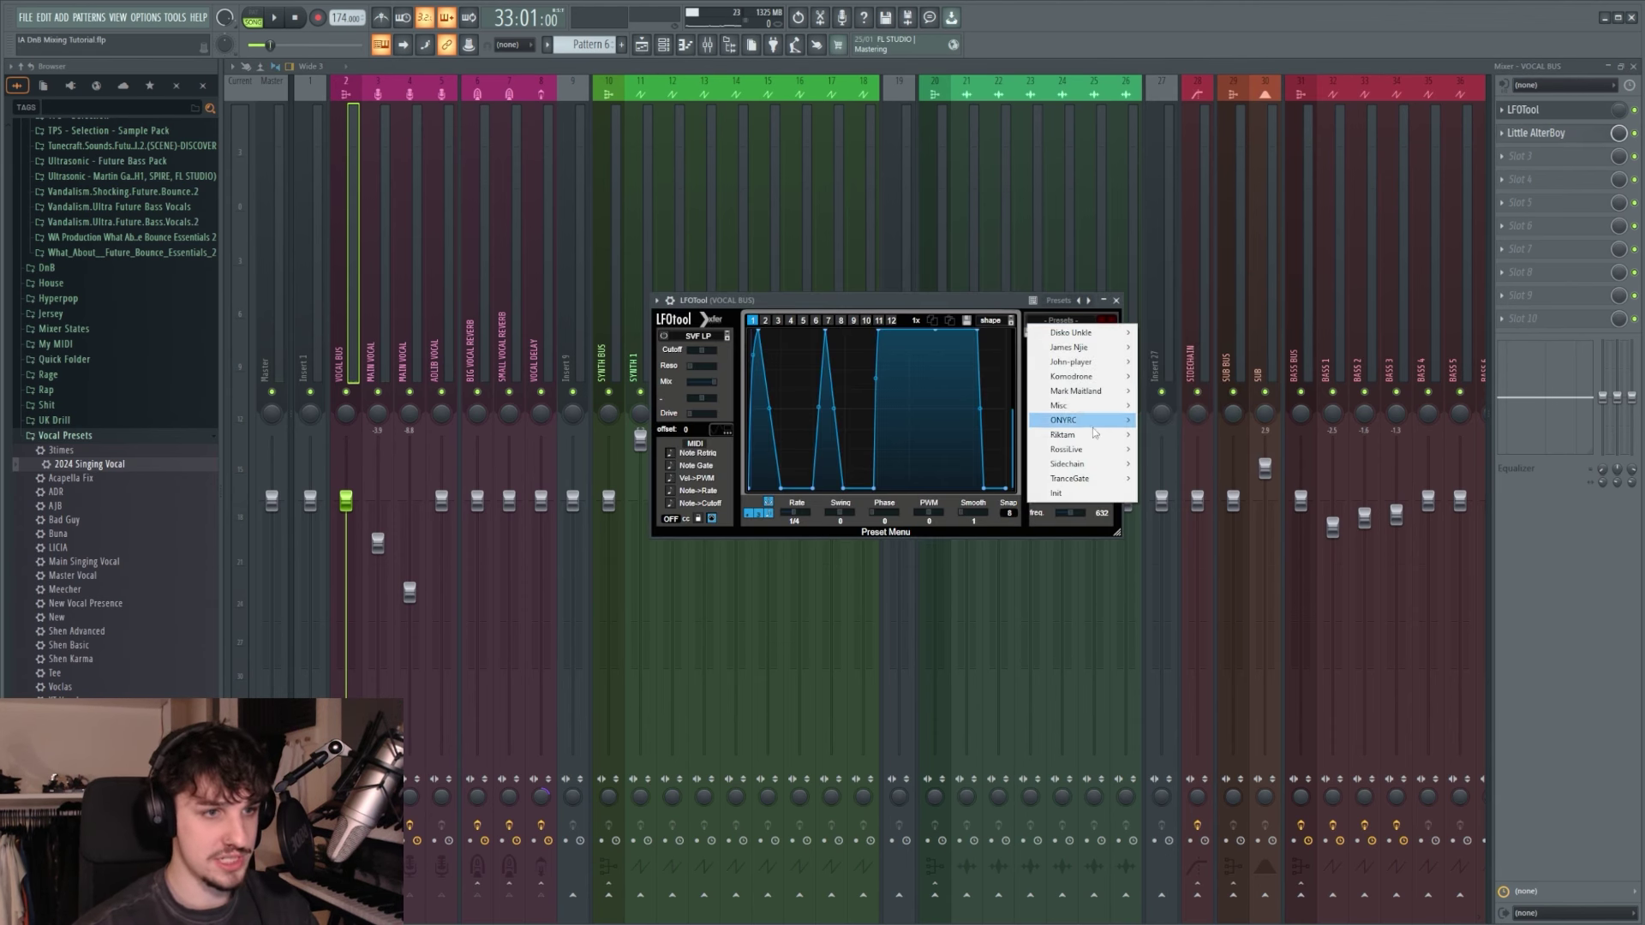
mouse_move(1118, 479)
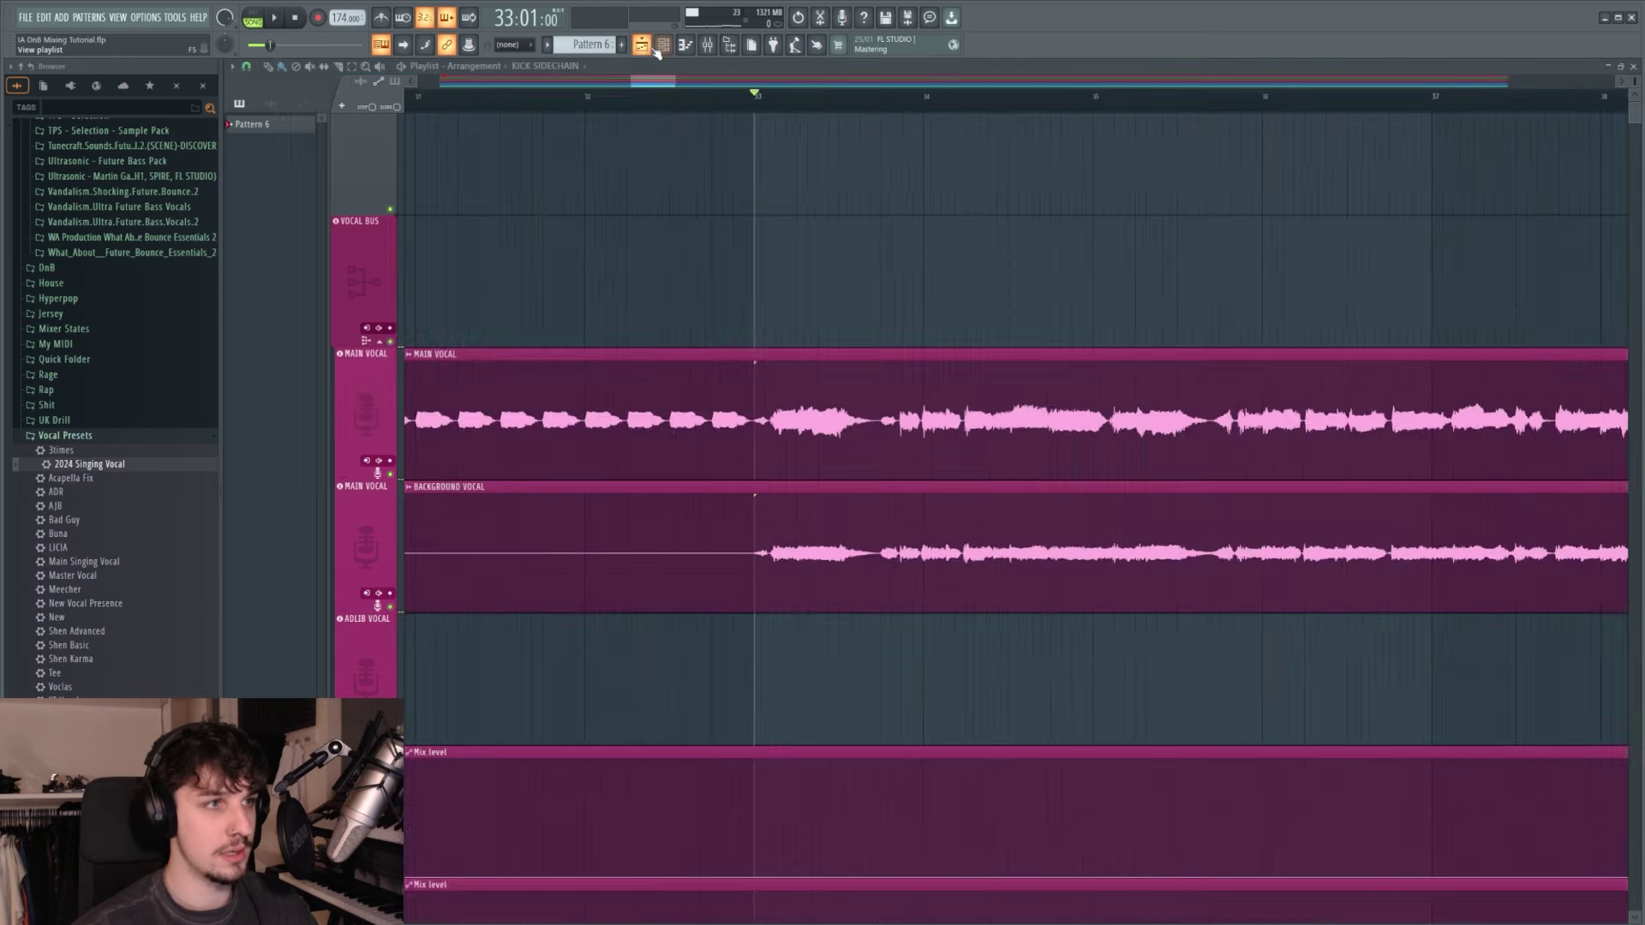
Step: Examine the two Mix level automation clips below the vocals in the playlist while playing from bar 113
scroll(1186, 300, right, 6)
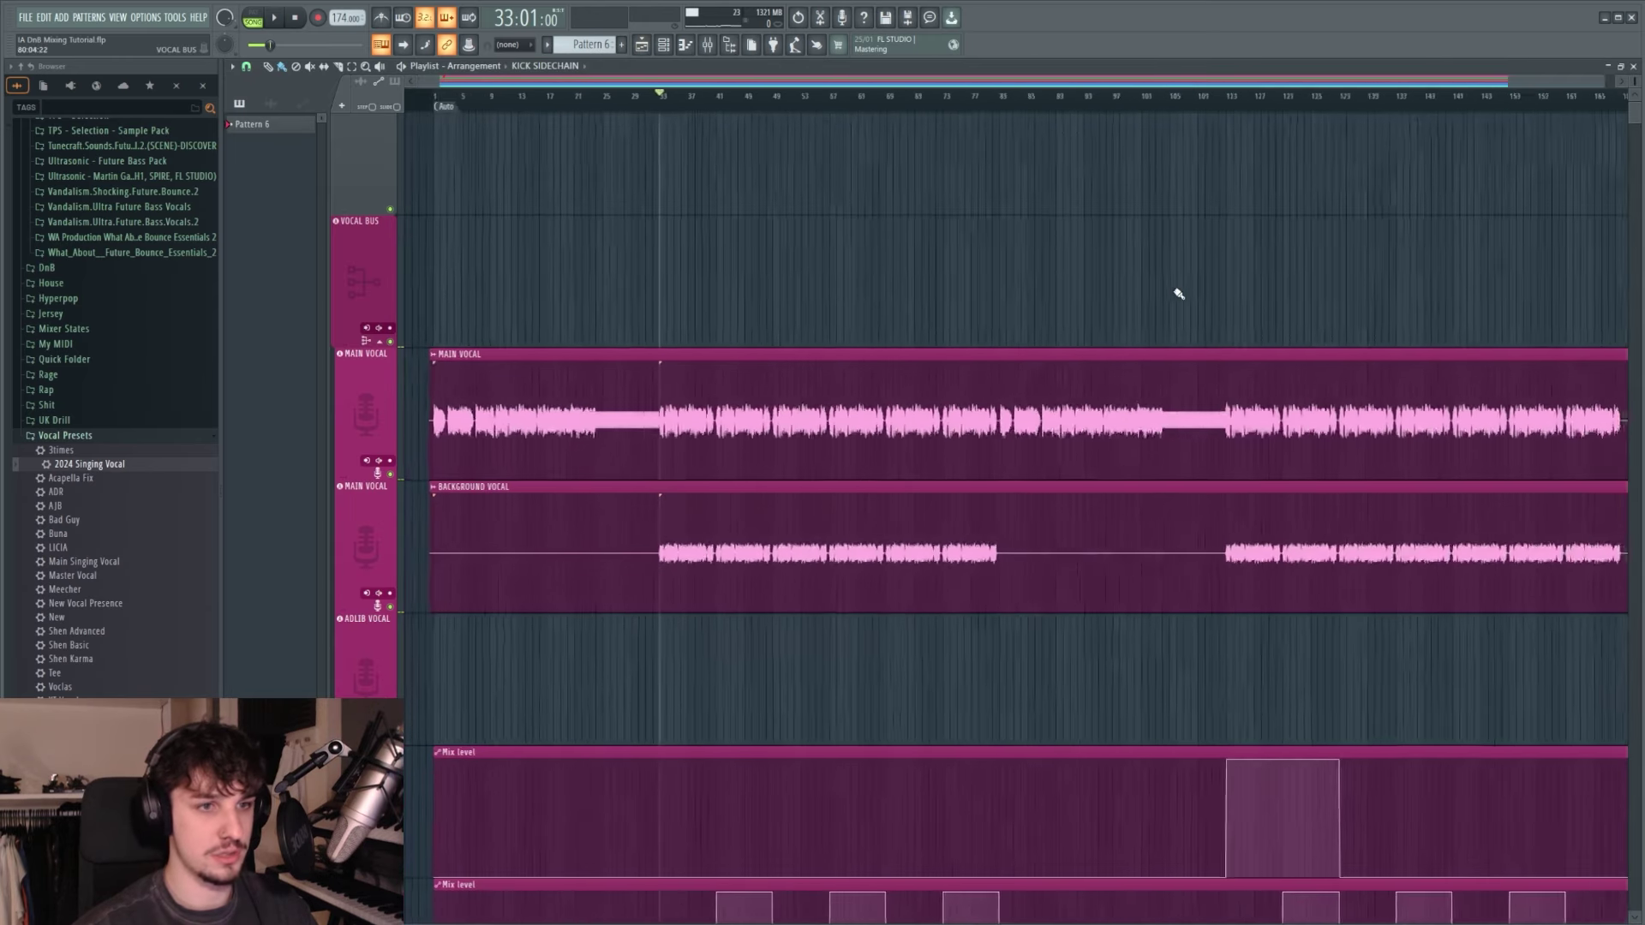
scroll(1171, 323, down, 3)
scroll(1171, 323, right, 5)
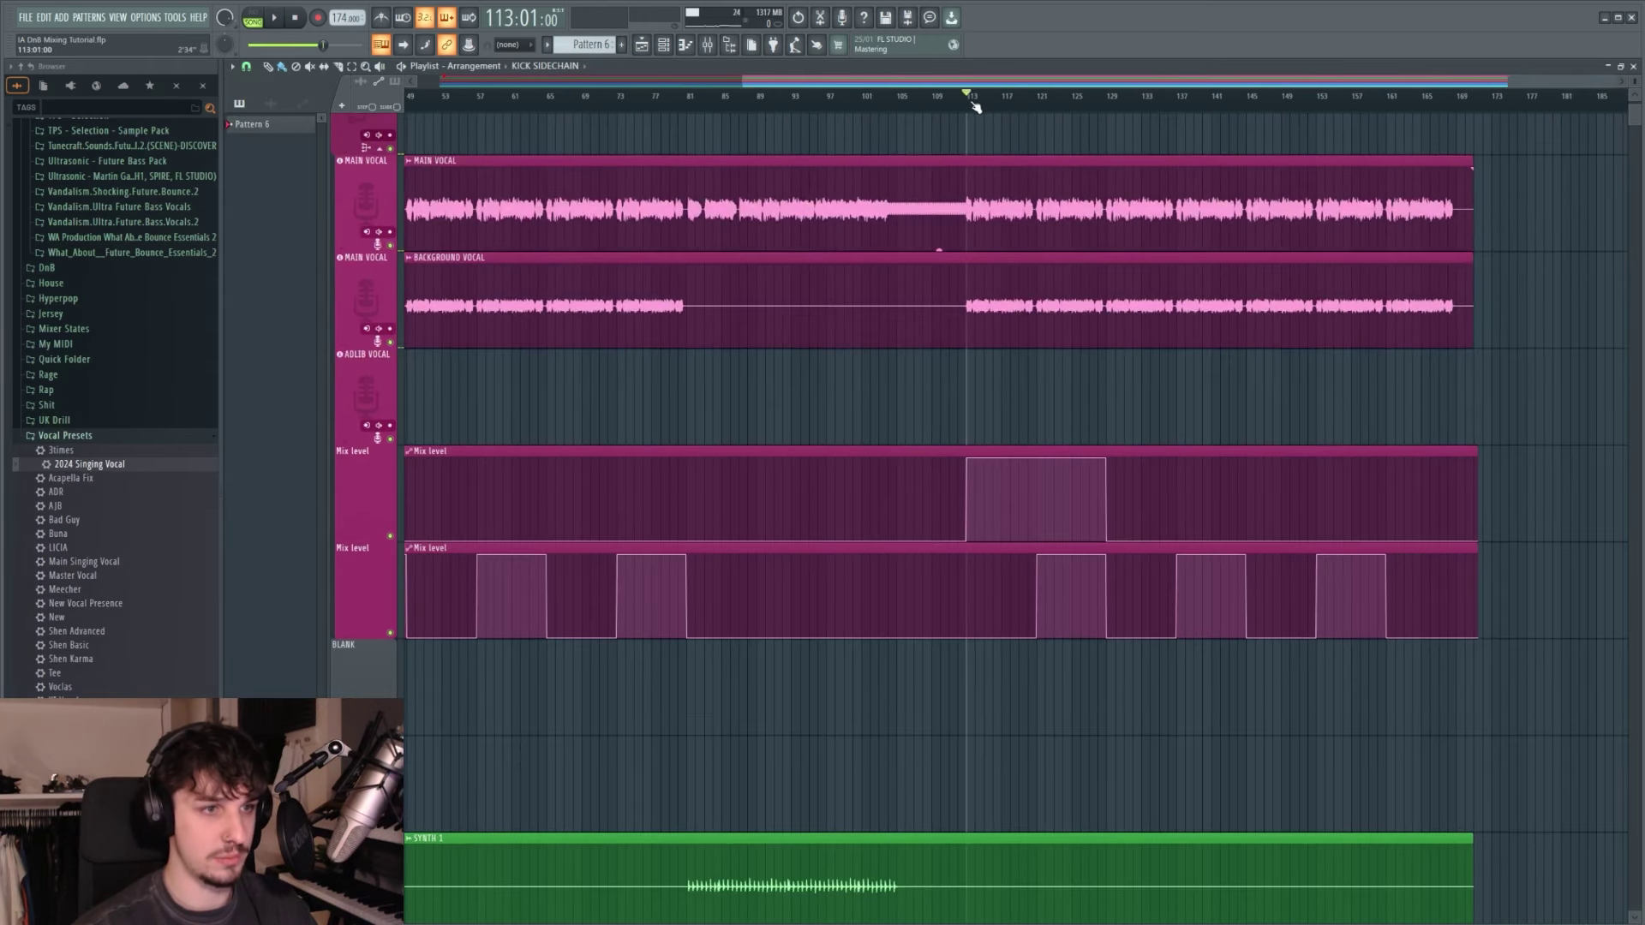
key(space)
scroll(1030, 367, up, 5)
scroll(969, 386, down, 1)
scroll(942, 411, down, 2)
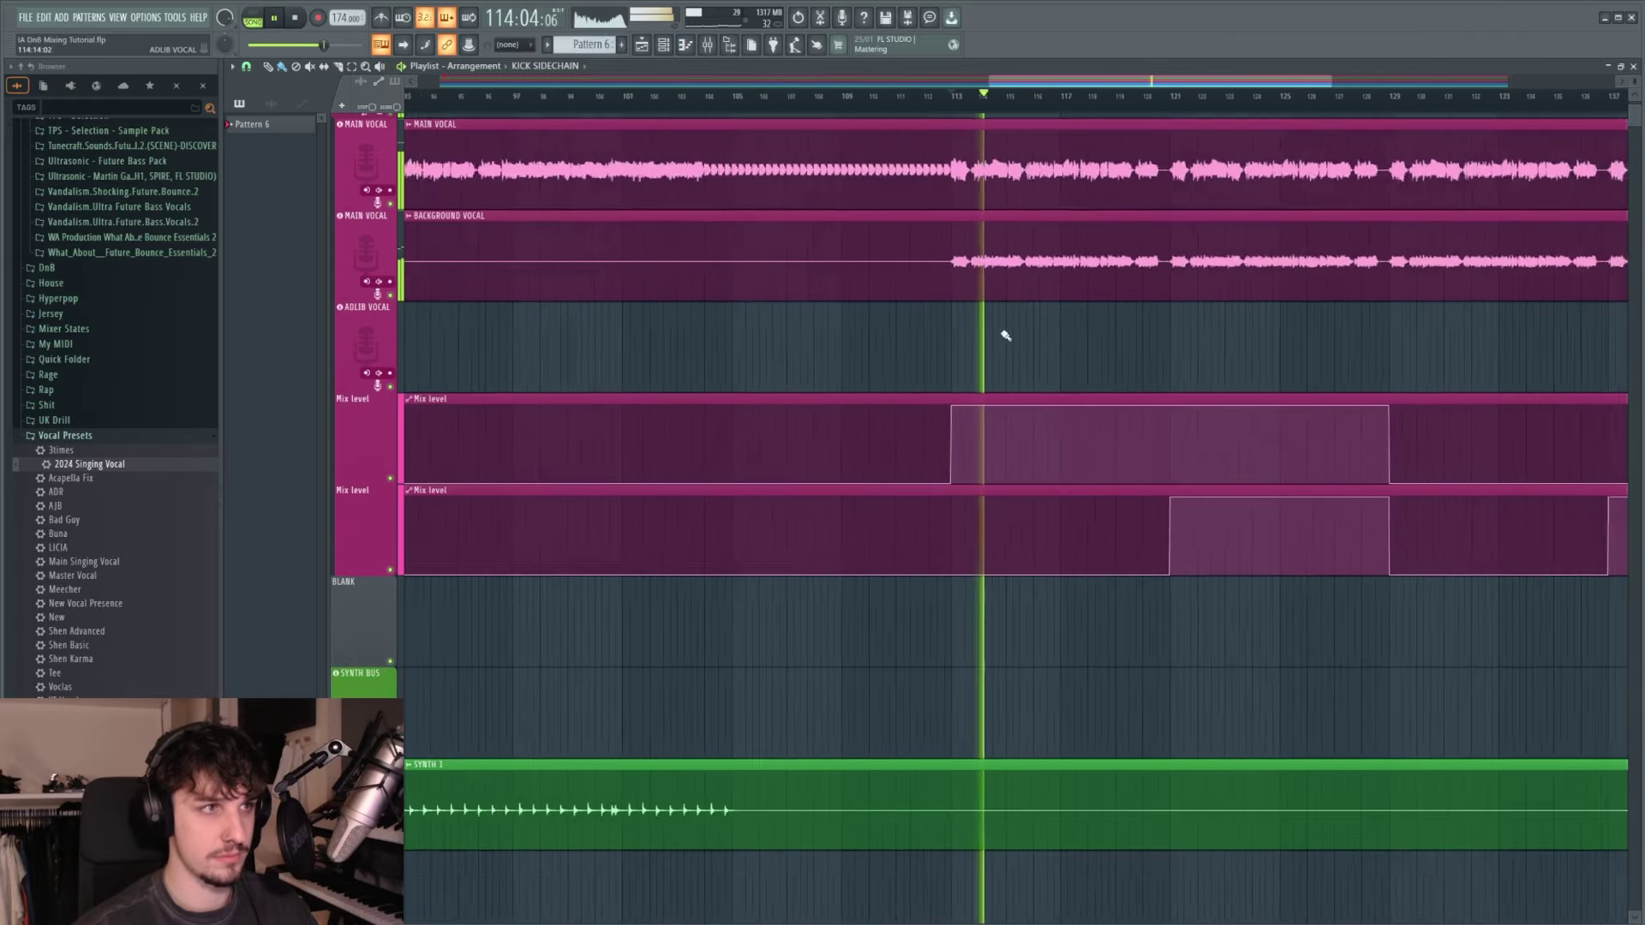
Step: Watch the automated LFOTool and Little AlterBoy mix levels on VOCAL BUS in the mixer during playback
key(F9)
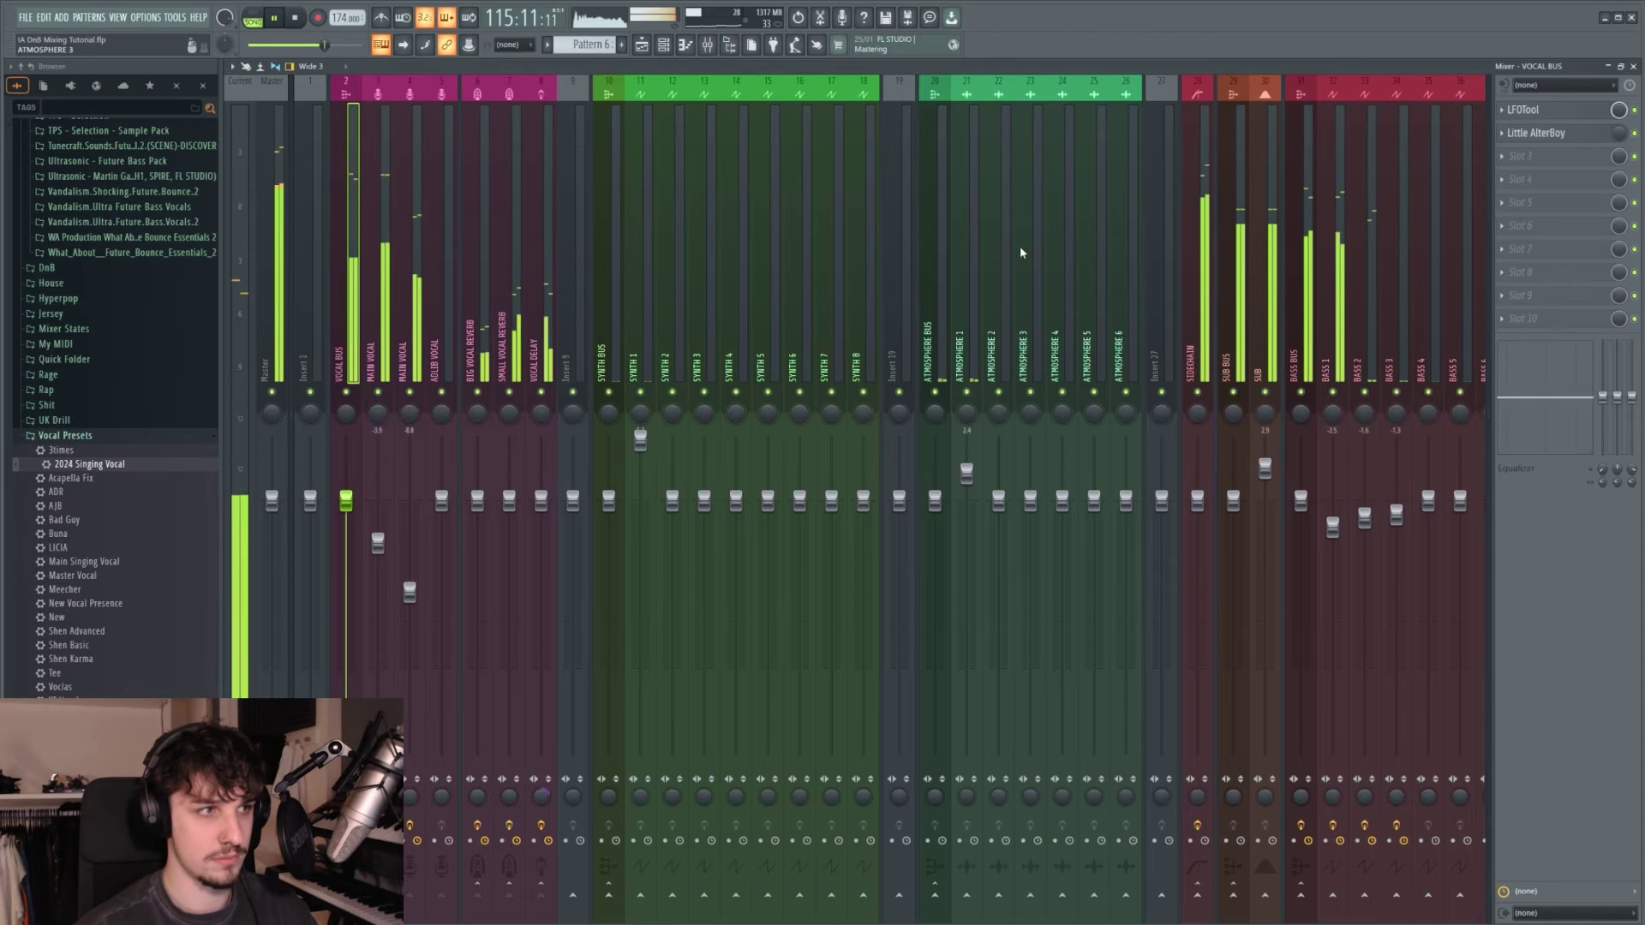
scroll(877, 257, down, 5)
scroll(877, 257, up, 5)
click(642, 46)
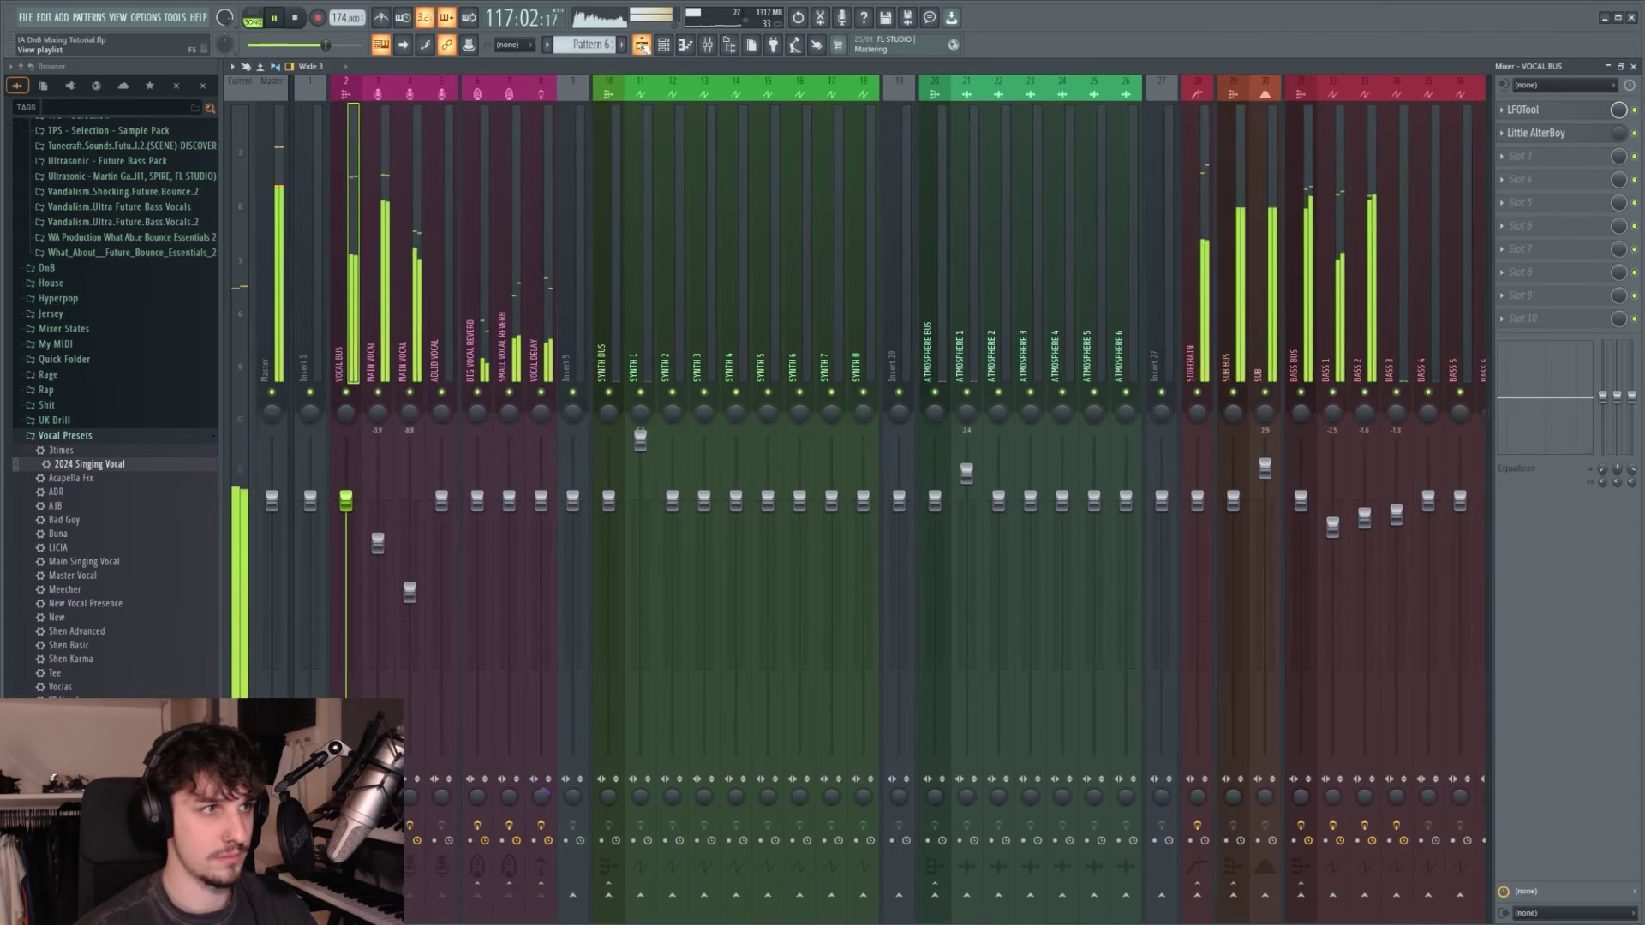
Step: Look through the atmosphere, sub, bass and drum tracks in the playlist and start playback from bar 113
scroll(1057, 412, down, 10)
key(space)
scroll(1053, 296, up, 3)
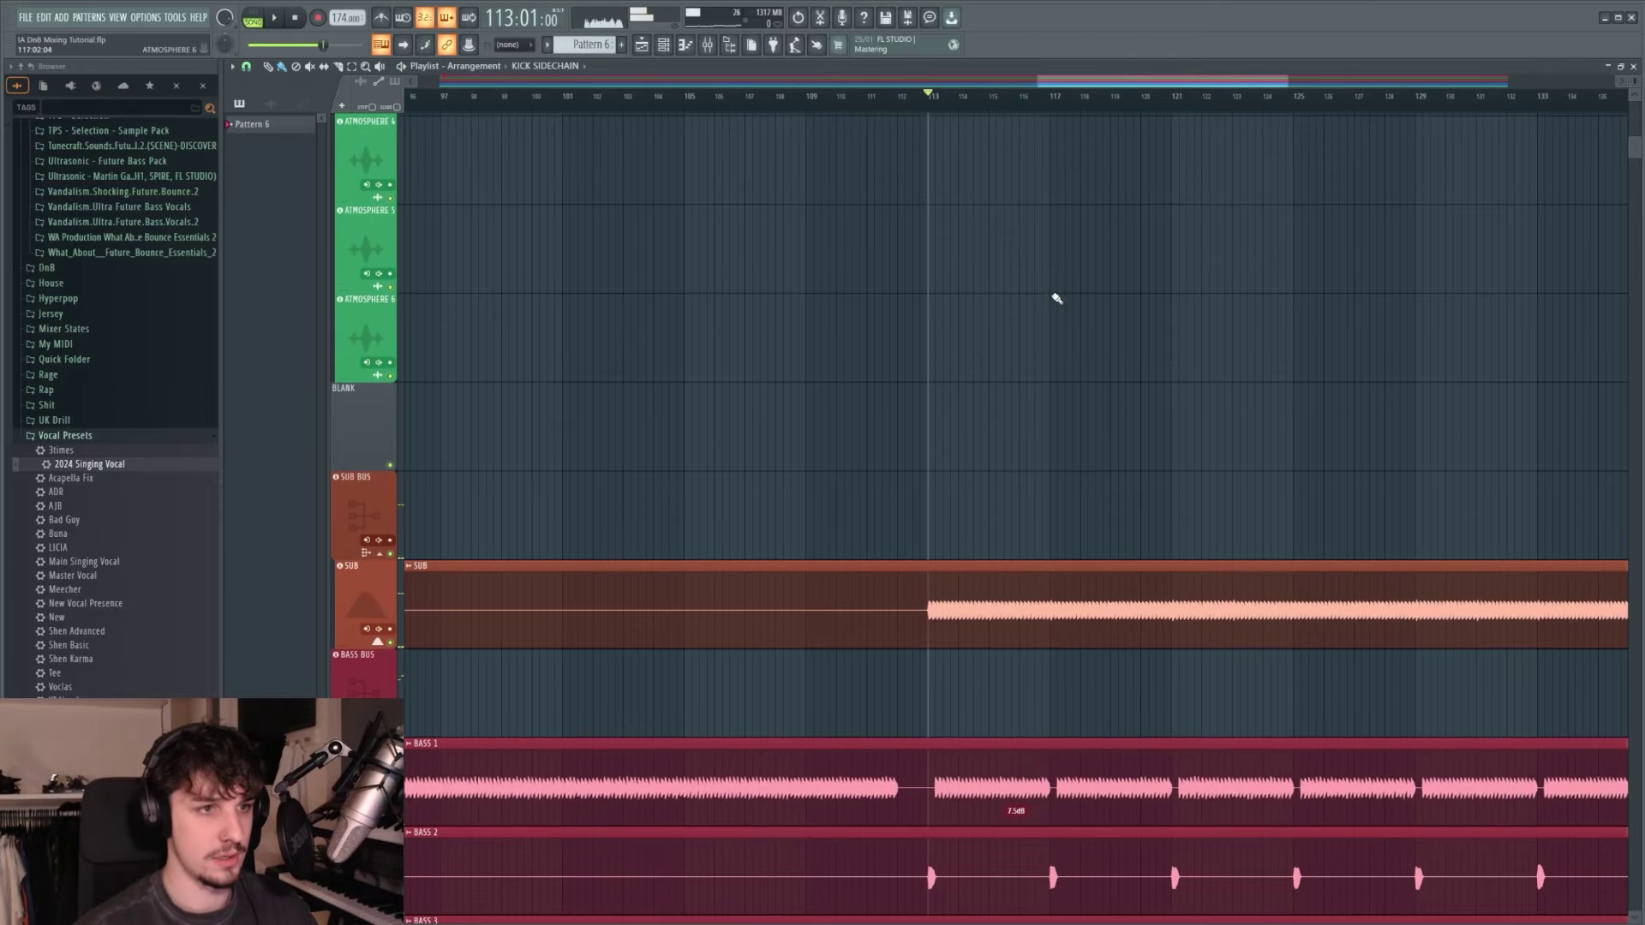
scroll(987, 411, down, 6)
scroll(1036, 549, up, 2)
scroll(967, 89, down, 10)
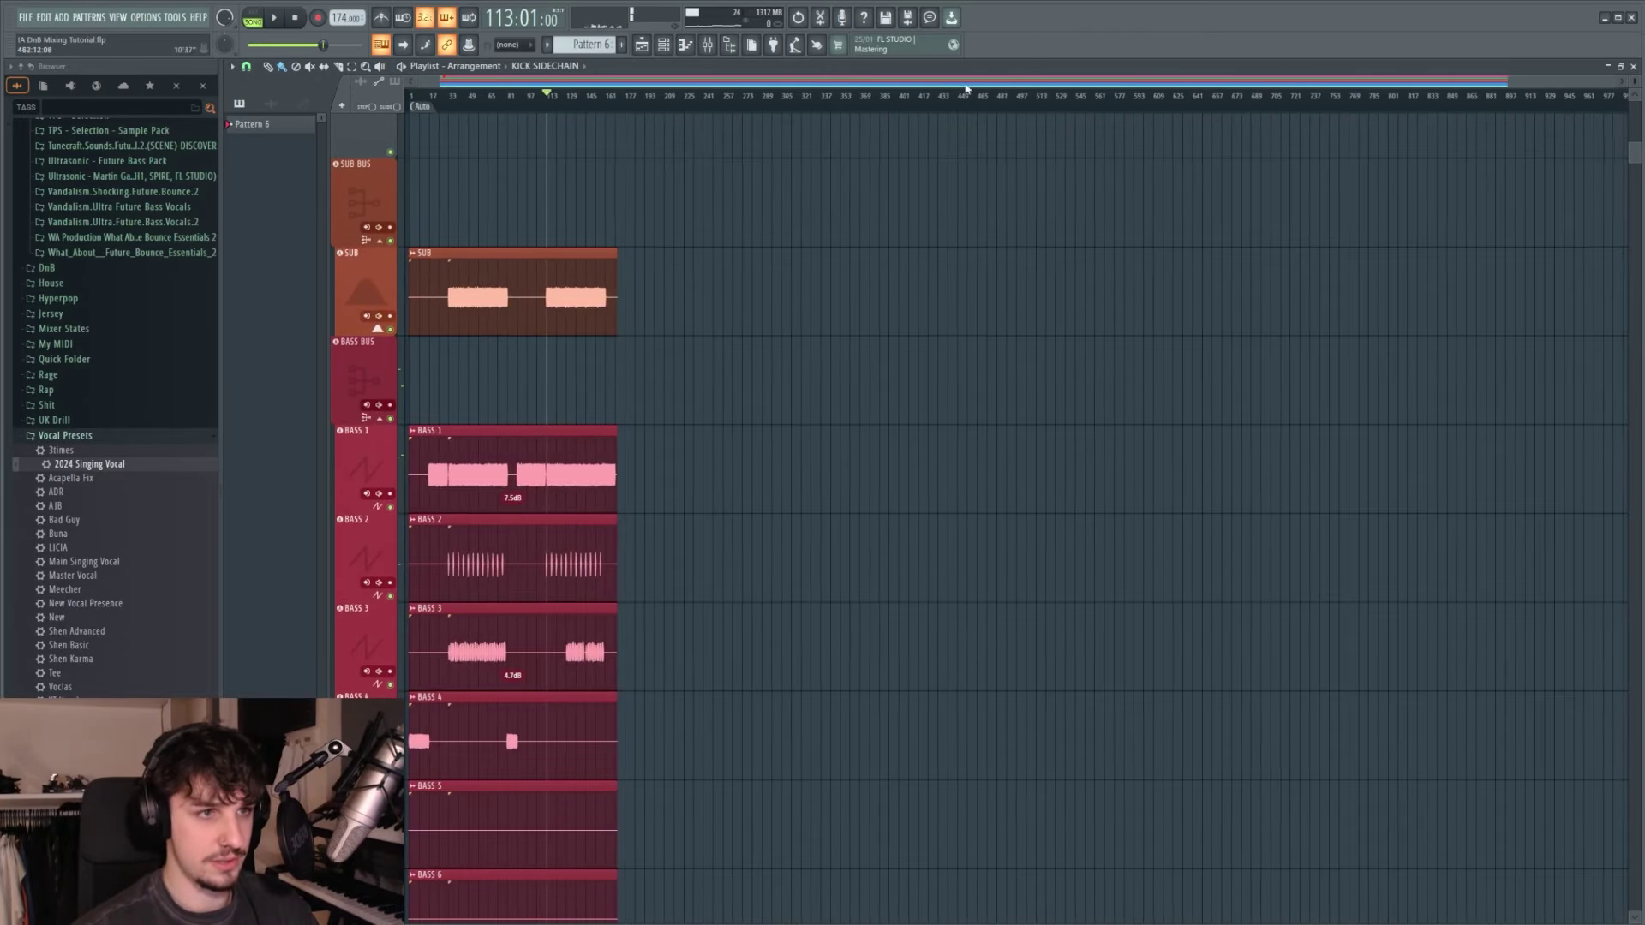
scroll(491, 309, up, 5)
scroll(977, 459, up, 8)
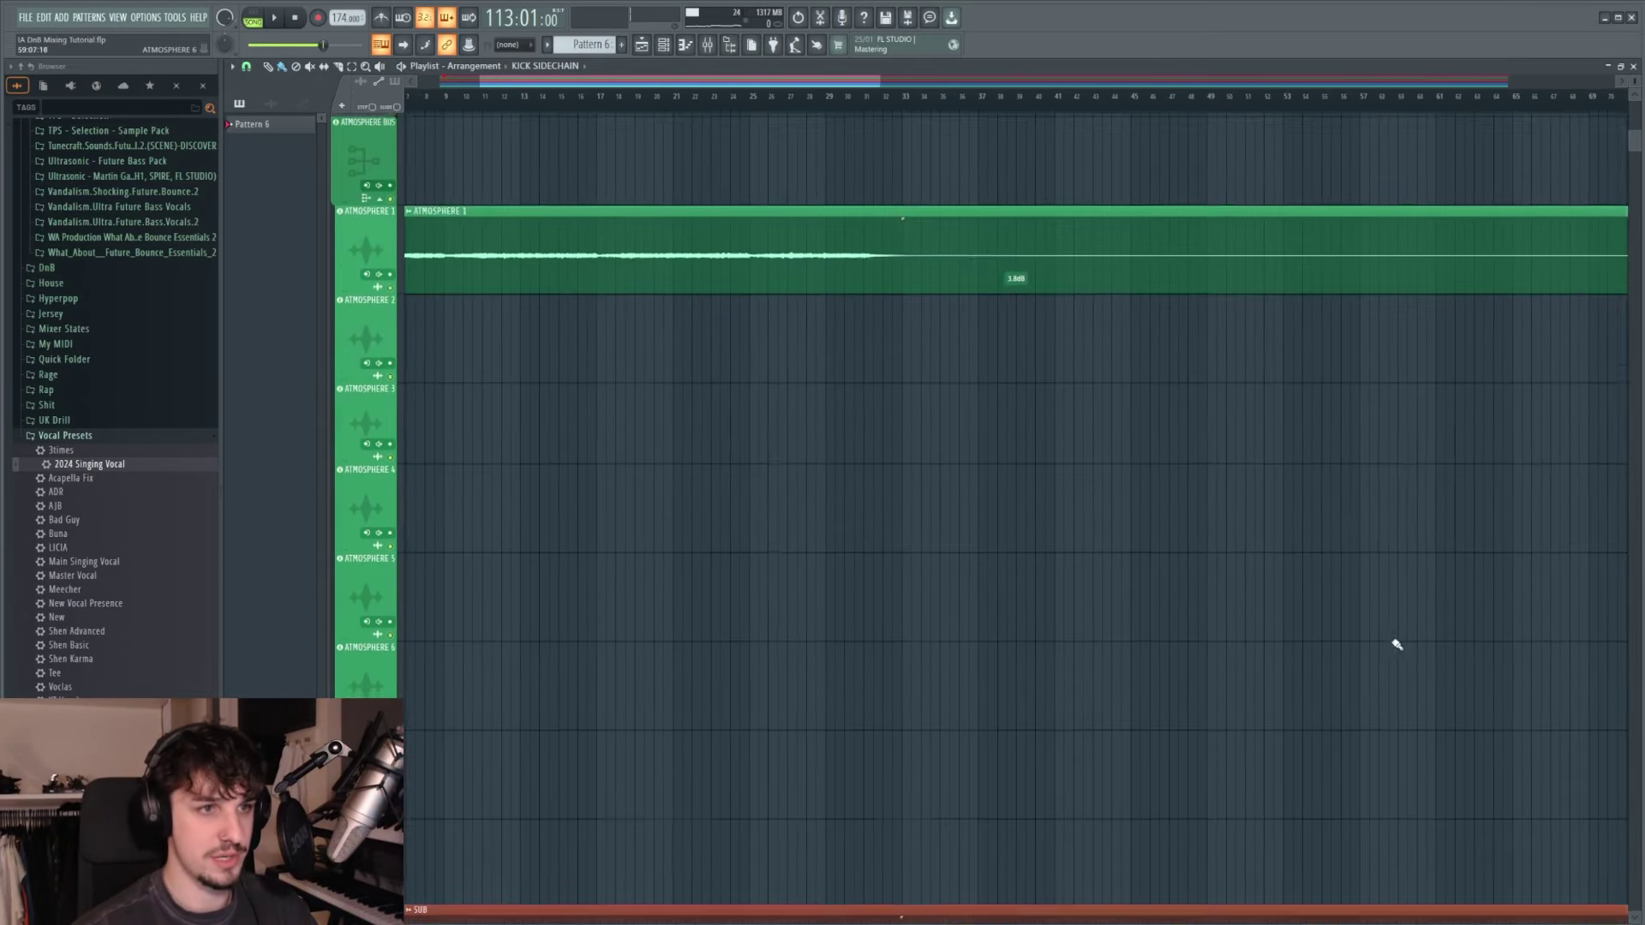
scroll(1114, 463, down, 5)
scroll(1003, 411, down, 6)
key(space)
scroll(1222, 369, down, 3)
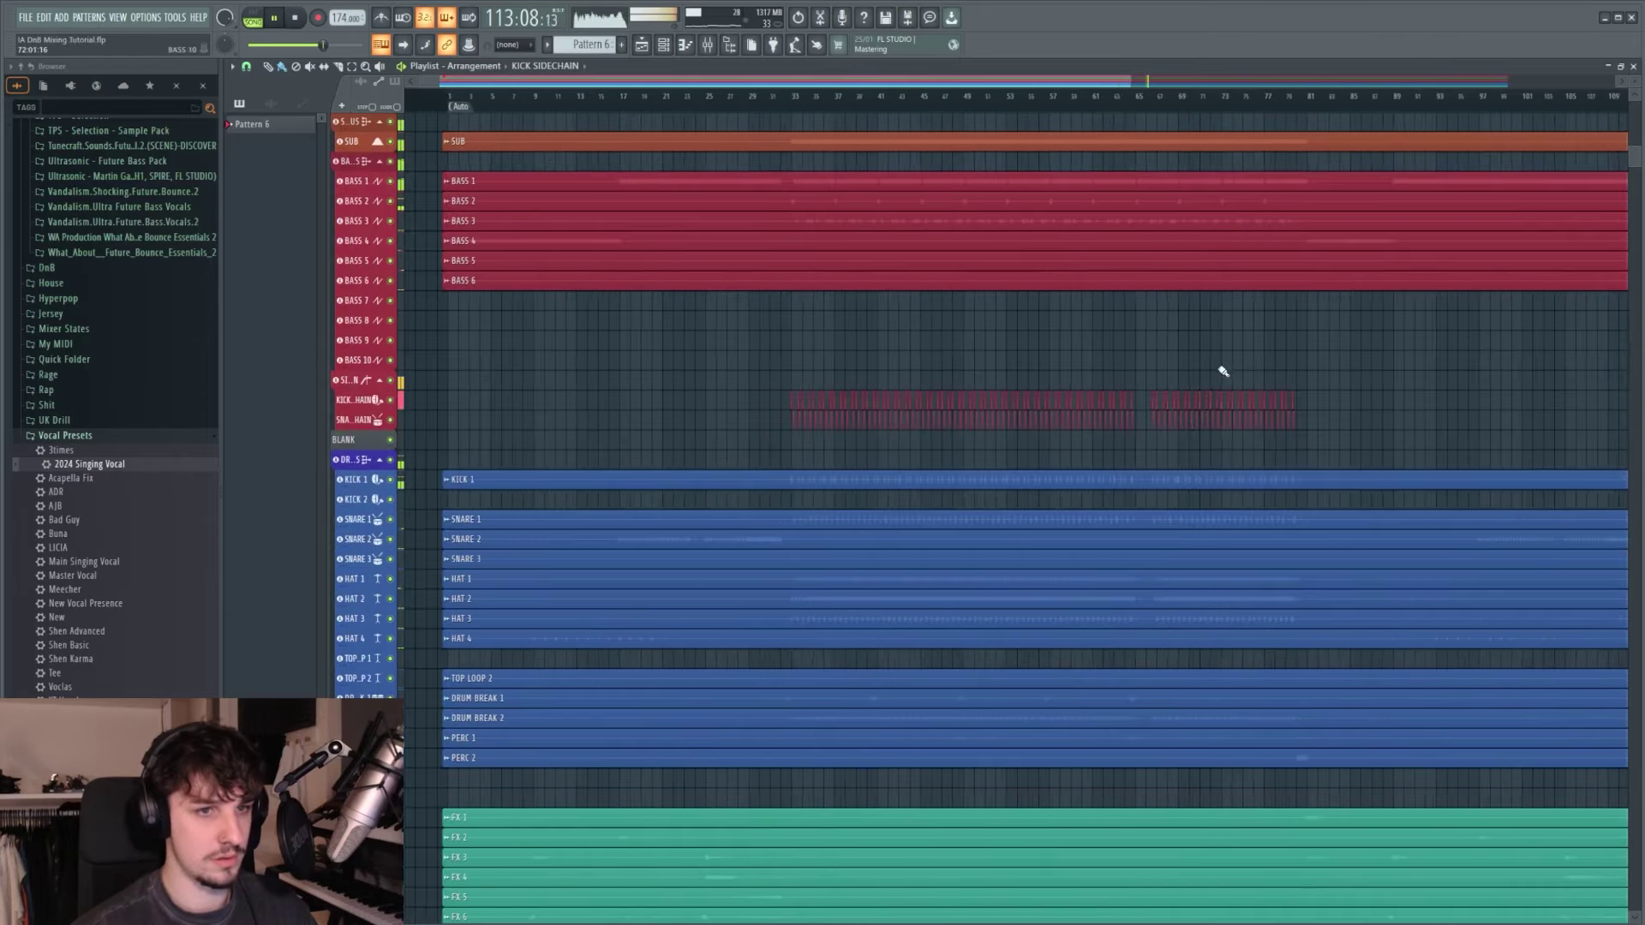
Step: Inspect the KICK SIDECHAIN automation clips against the KICK 1 hits around bar 113 while auditioning that section
scroll(1114, 429, right, 5)
scroll(1078, 462, up, 6)
scroll(831, 478, up, 5)
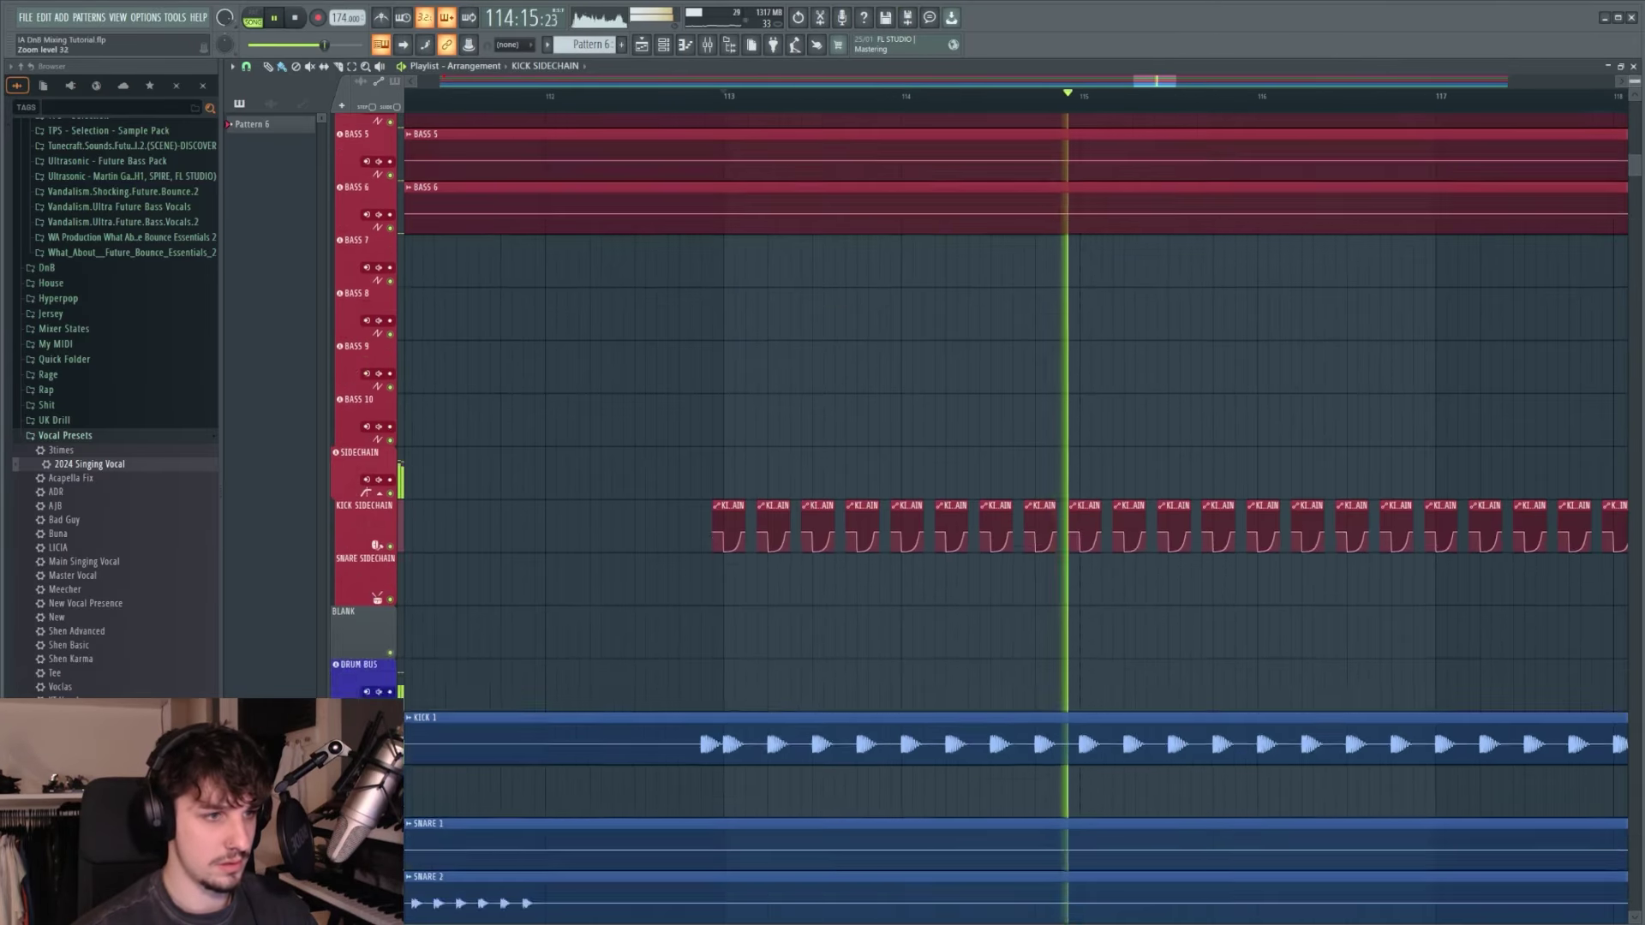
scroll(857, 481, left, 2)
key(space)
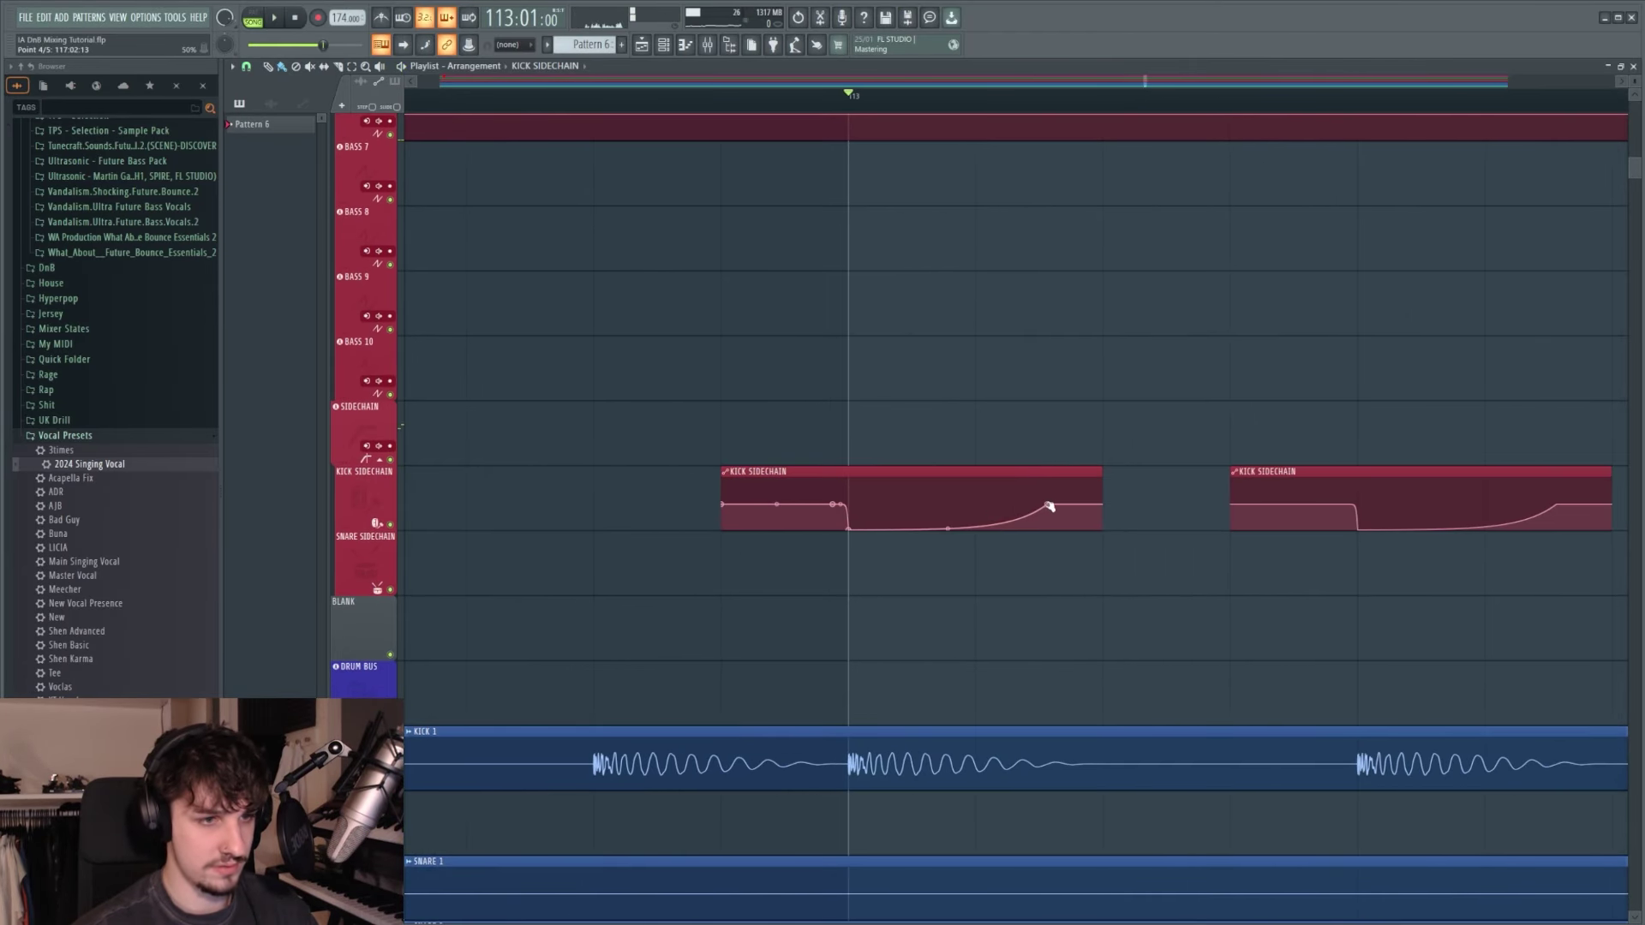
key(space)
scroll(1085, 444, down, 4)
scroll(1051, 420, down, 5)
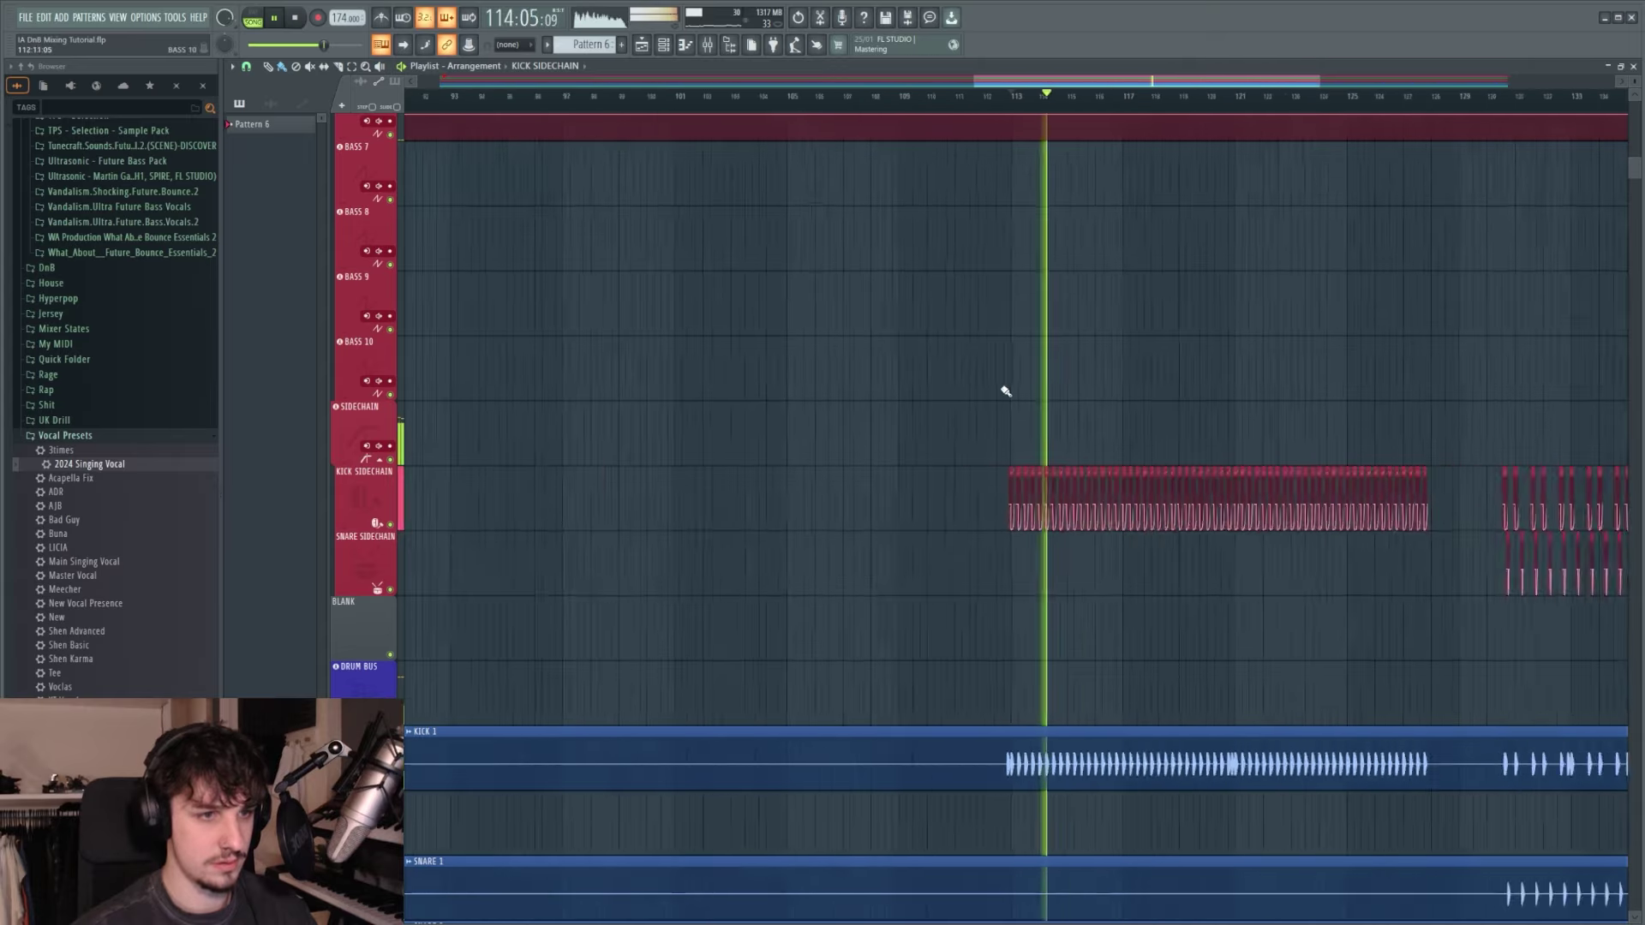
scroll(994, 385, down, 5)
drag(1056, 448, 1185, 475)
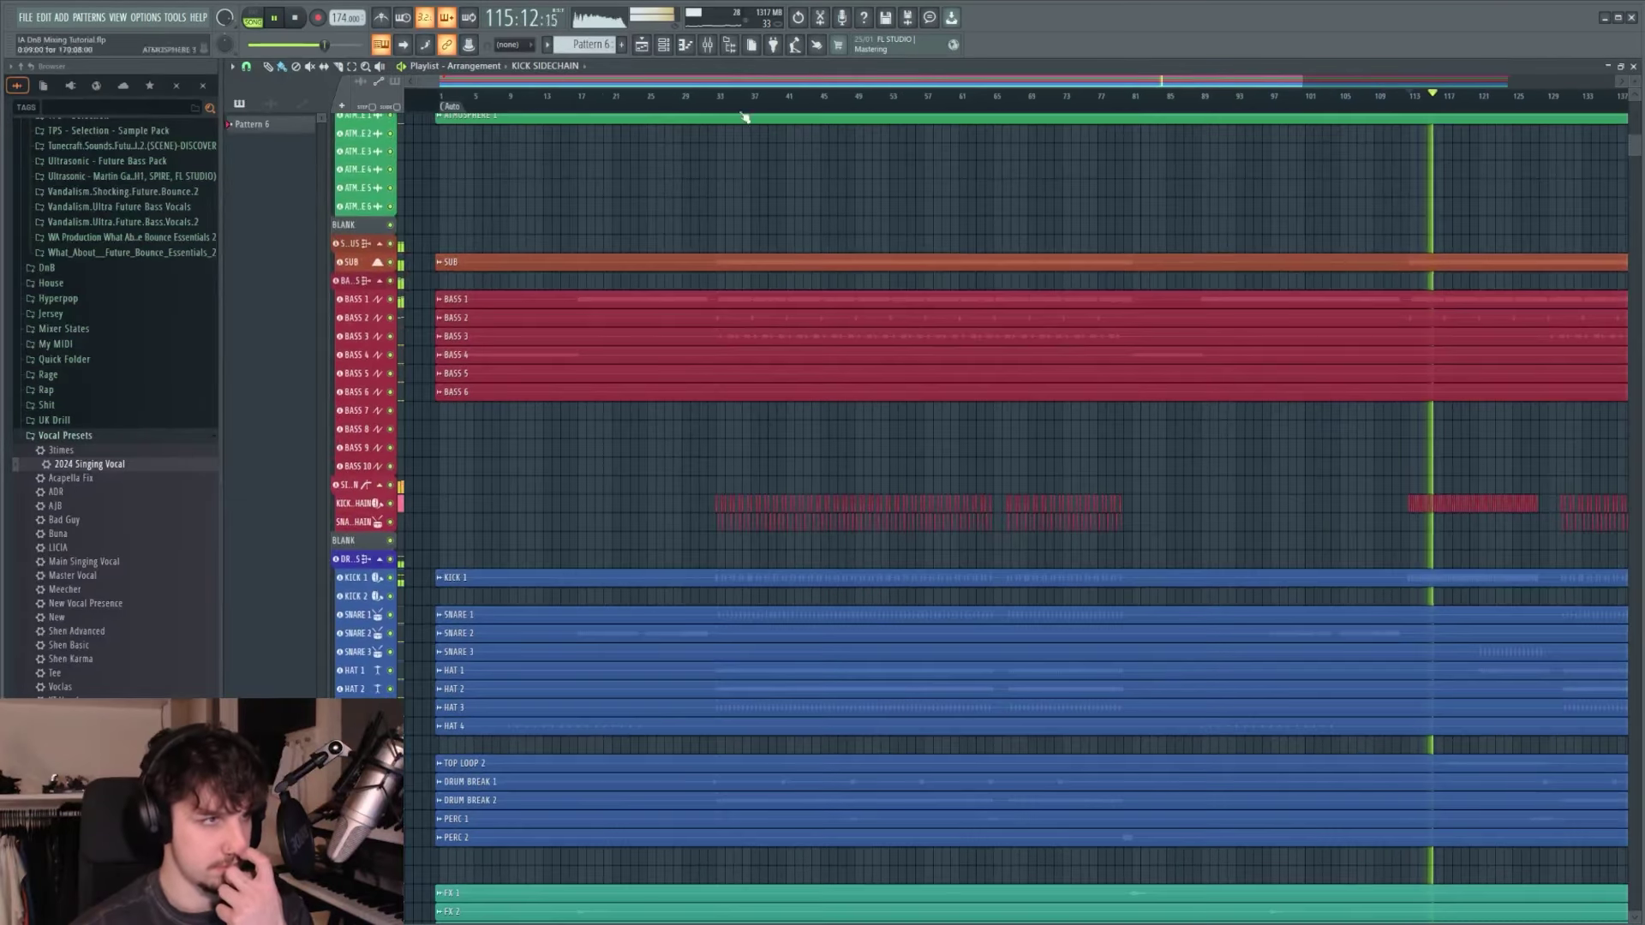
Step: Find the TOP LOOP 2 channel among the drum channels in the mixer, select it and stop playback
click(707, 46)
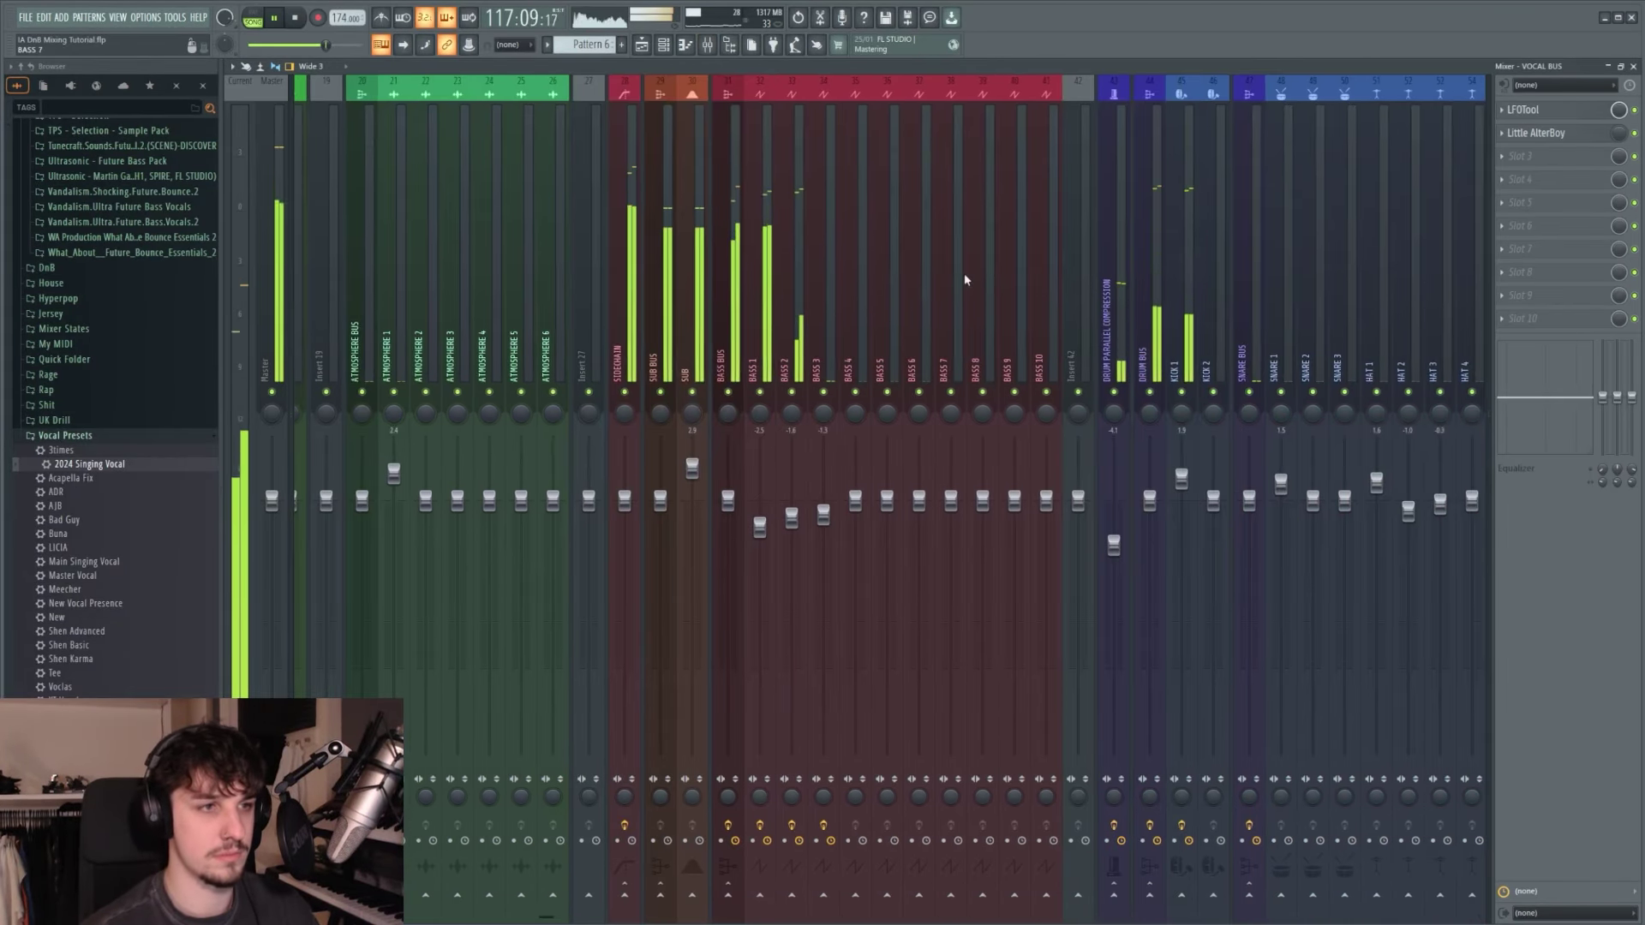
scroll(965, 280, down, 5)
click(1082, 349)
key(space)
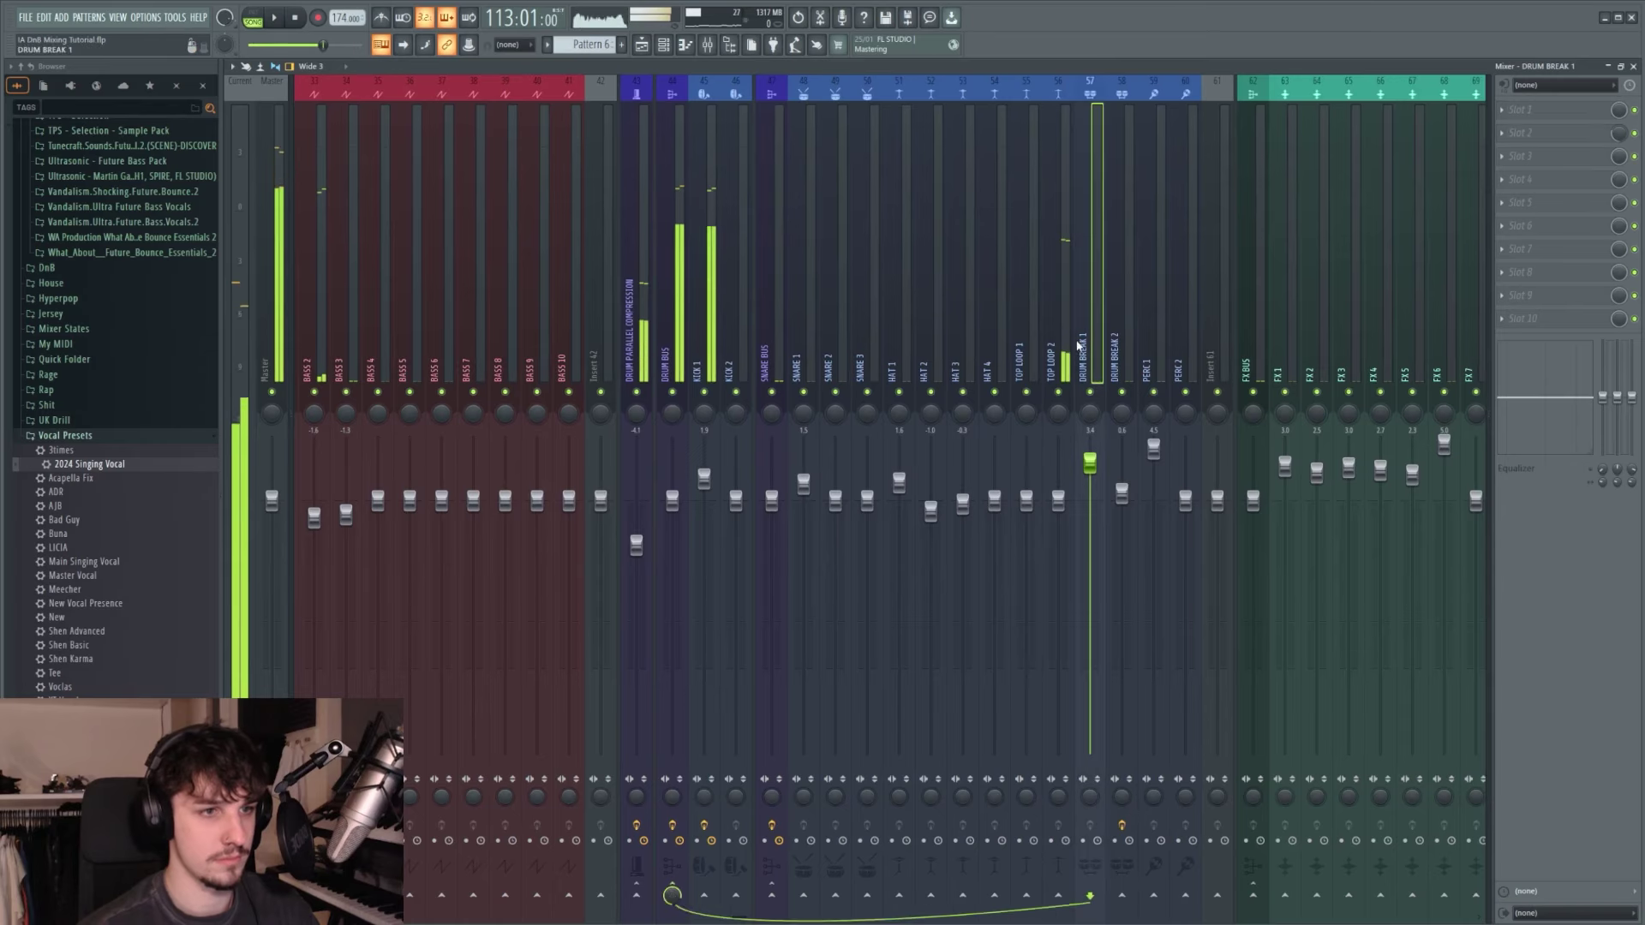
click(1059, 340)
Step: Move the playback start to bar 117 and raise the soloed TOP LOOP 2 fader to about 1.2 dB
click(642, 46)
drag(1296, 695, 934, 344)
scroll(1051, 415, up, 4)
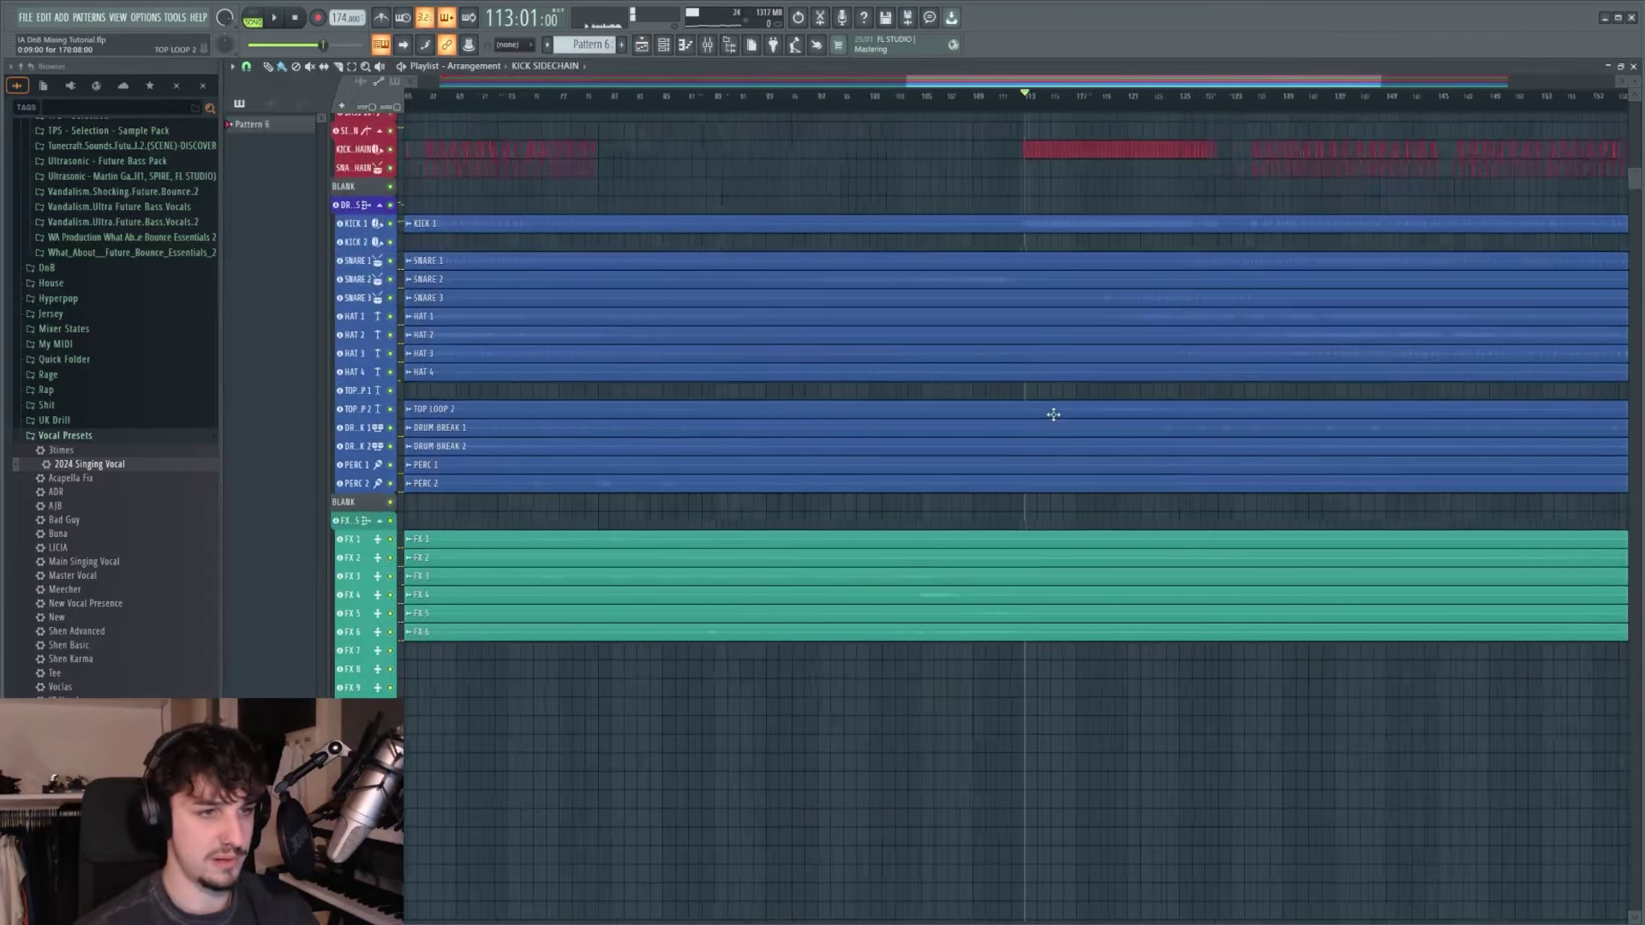
scroll(1075, 400, up, 3)
key(F9)
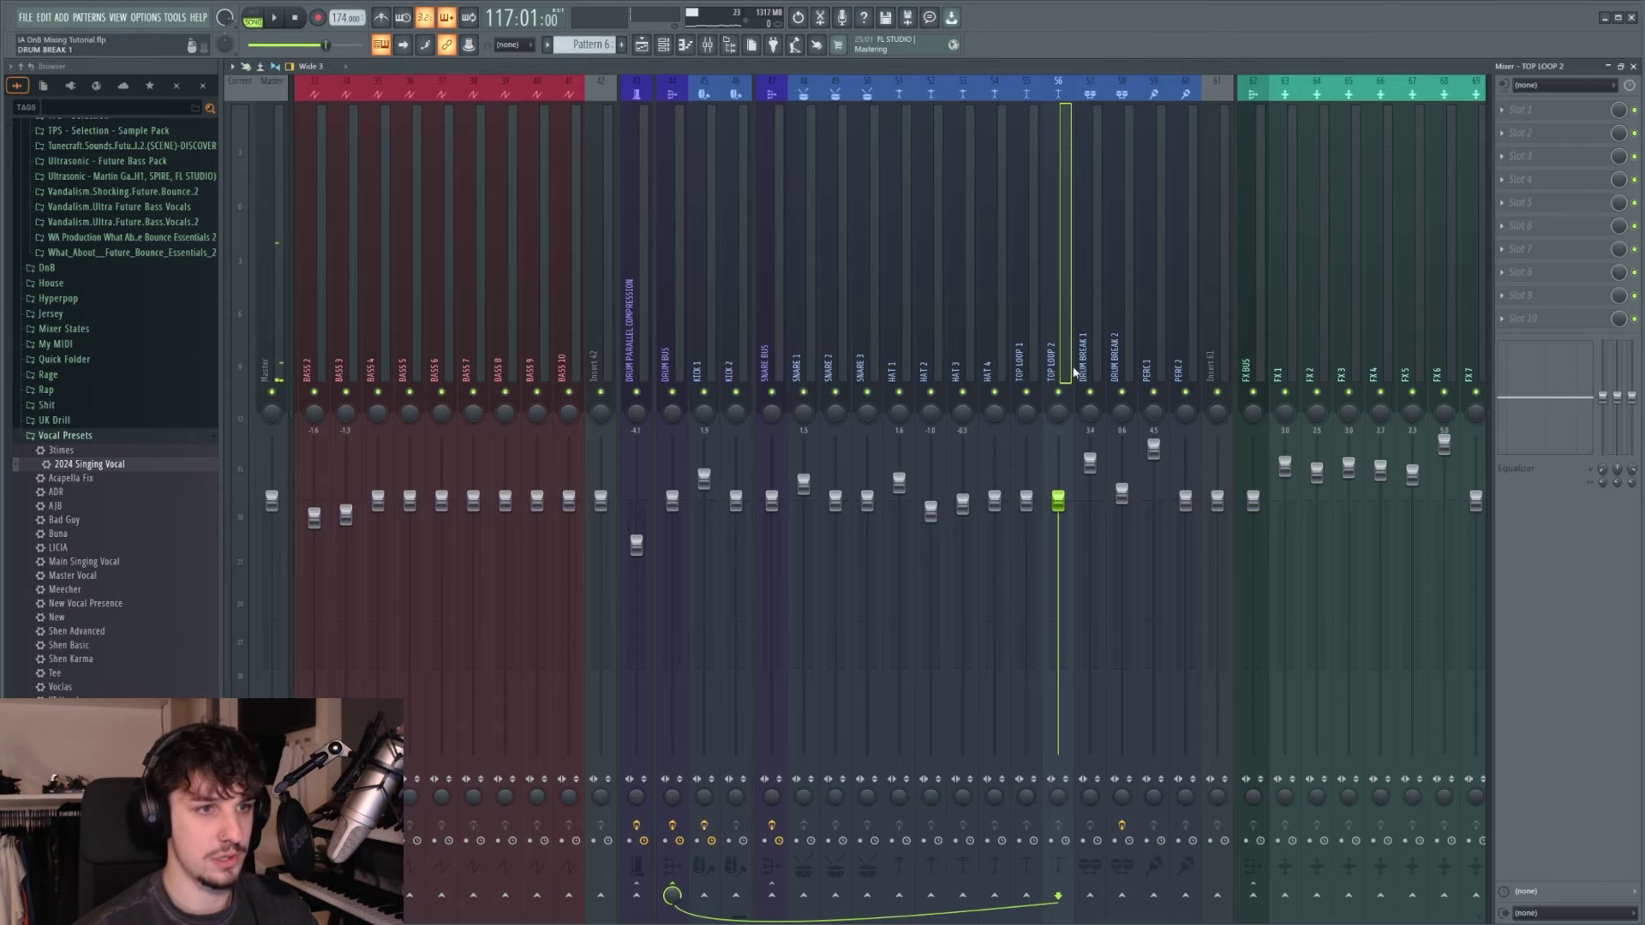
key(space)
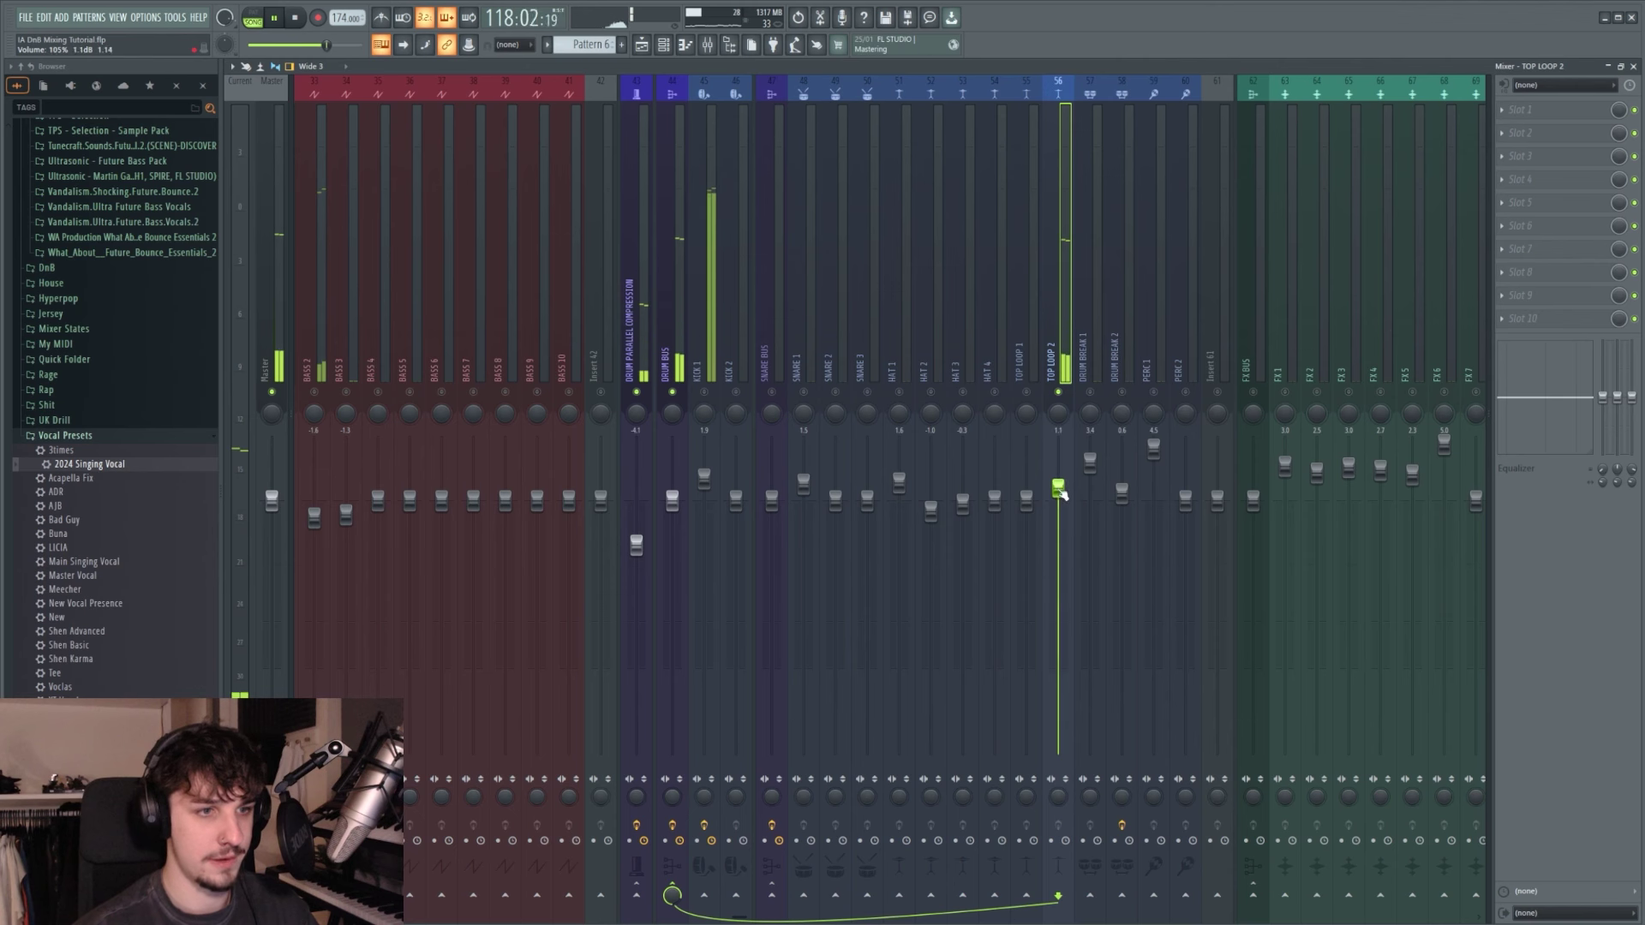
Step: Add Wider to TOP LOOP 2 with the width at 65%, then close the plugin and unsolo the channel
click(1530, 121)
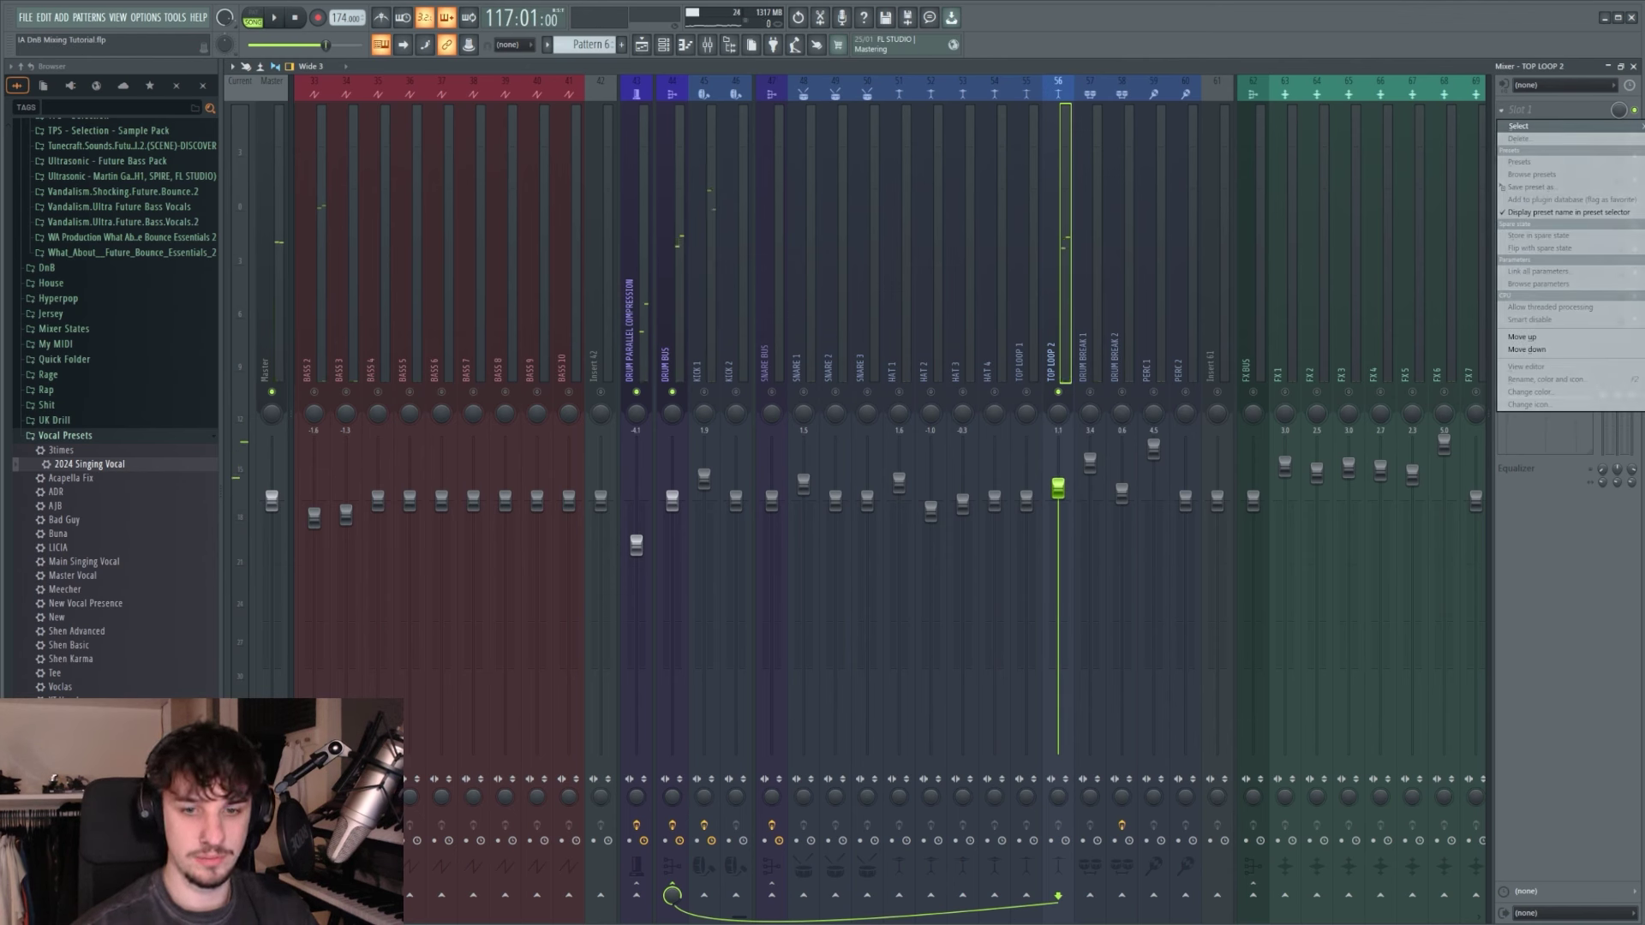
key(space)
drag(609, 283, 622, 271)
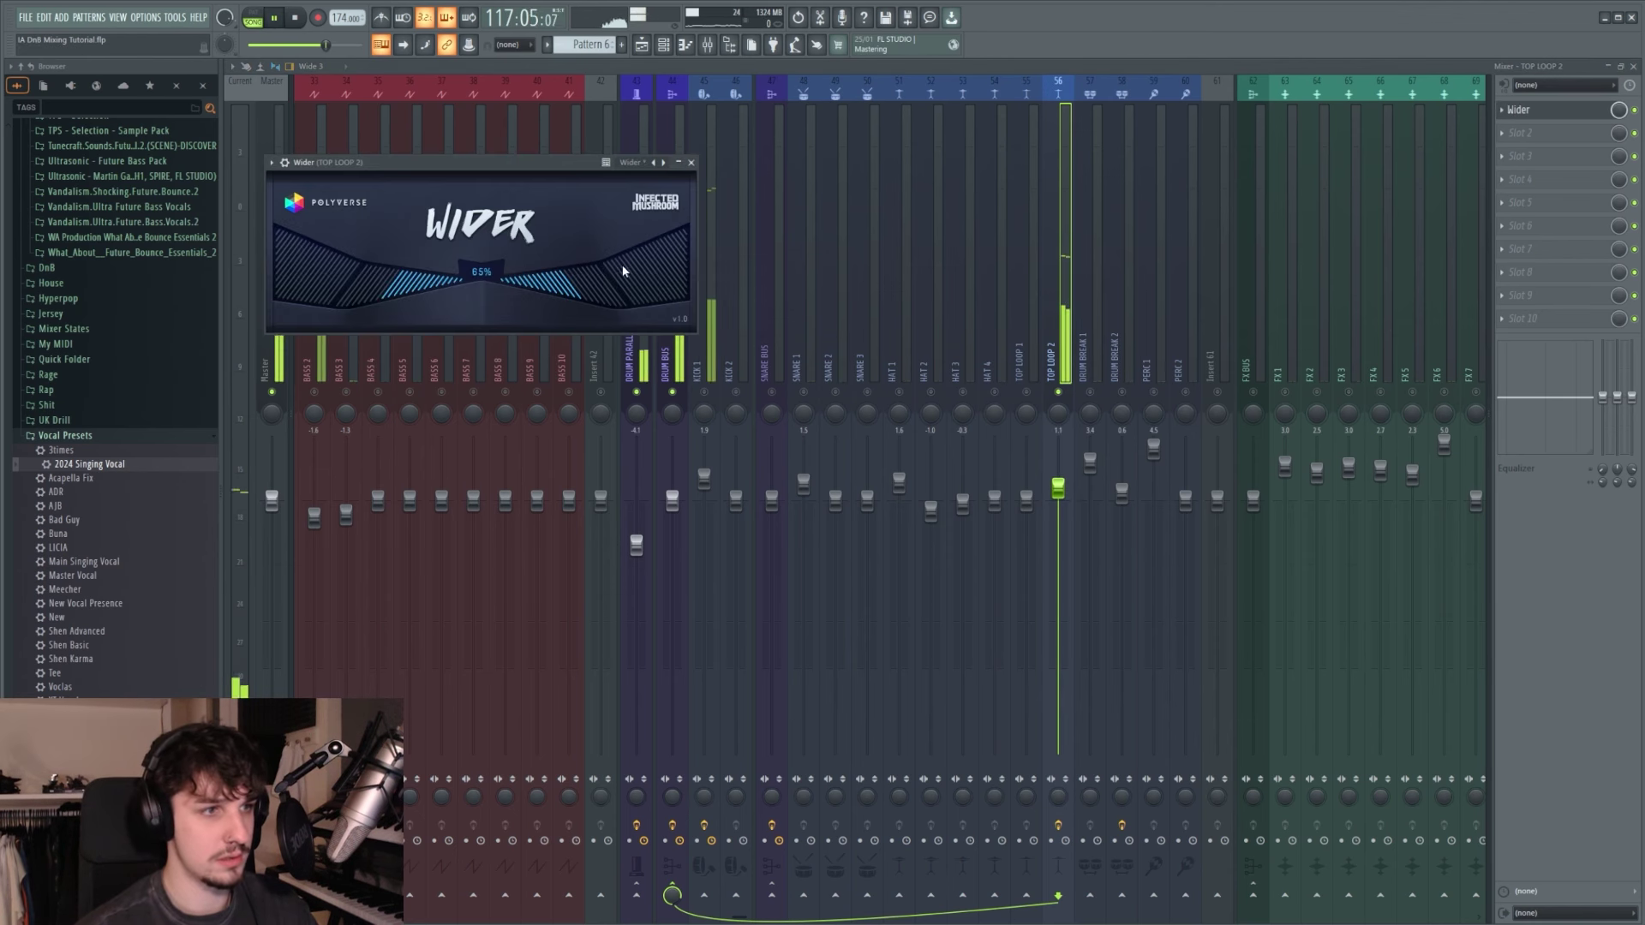
click(690, 162)
key(space)
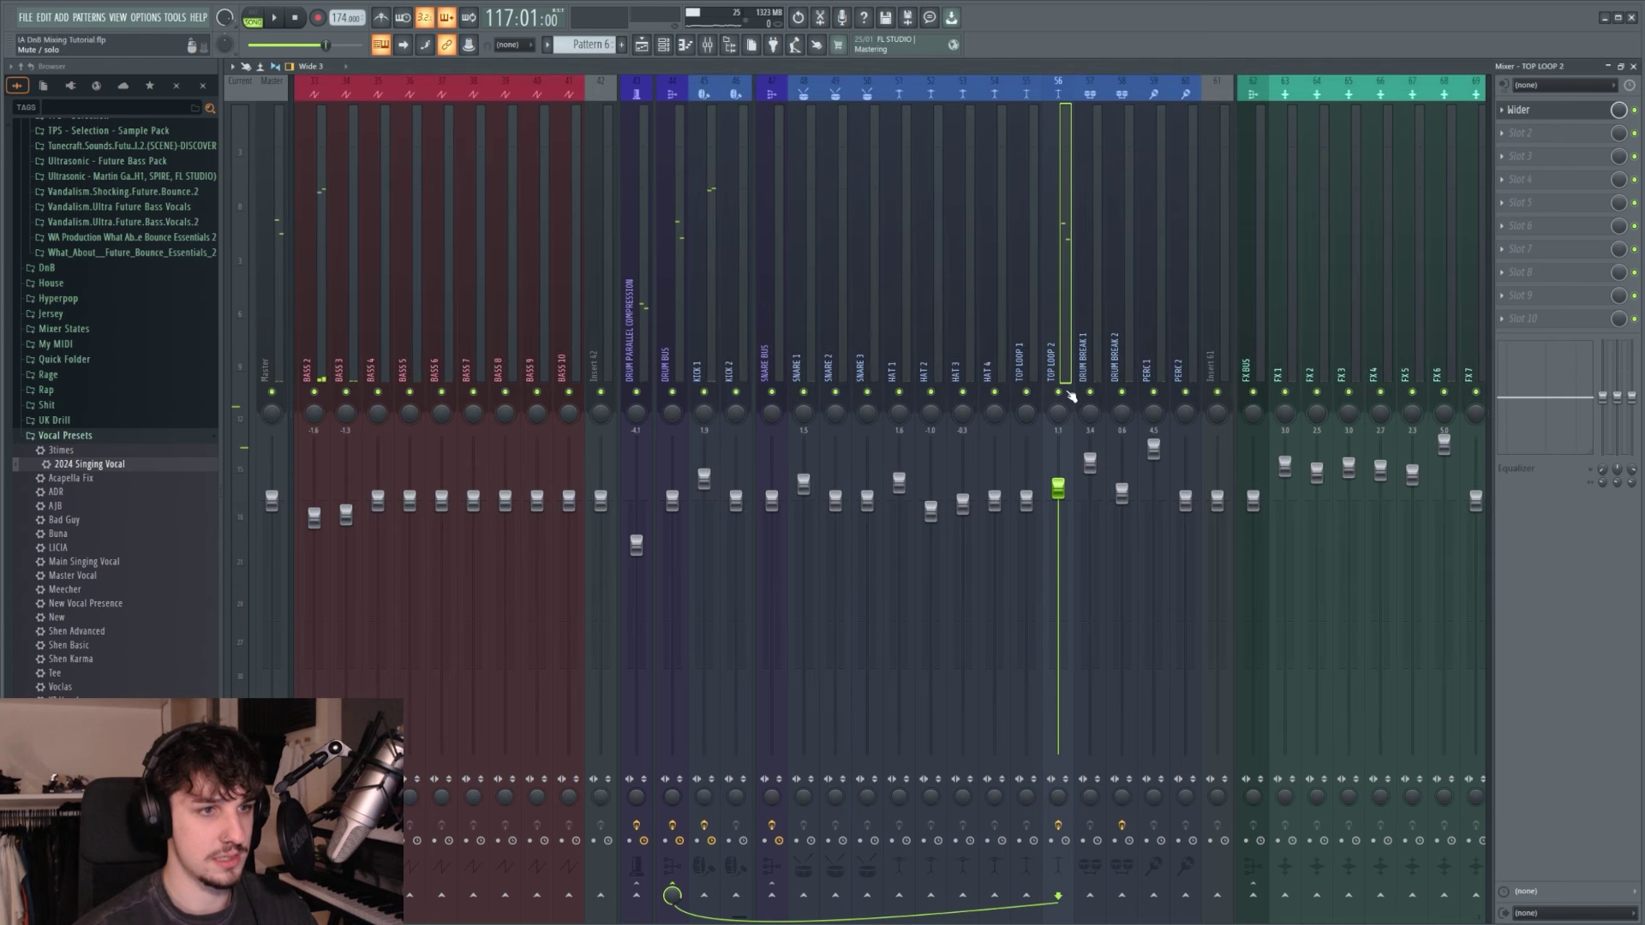
Step: Rebalance the drums during playback: raise KICK 1 to about 2.4 dB, lower SNARE 3 slightly and nudge HAT 1 up
key(space)
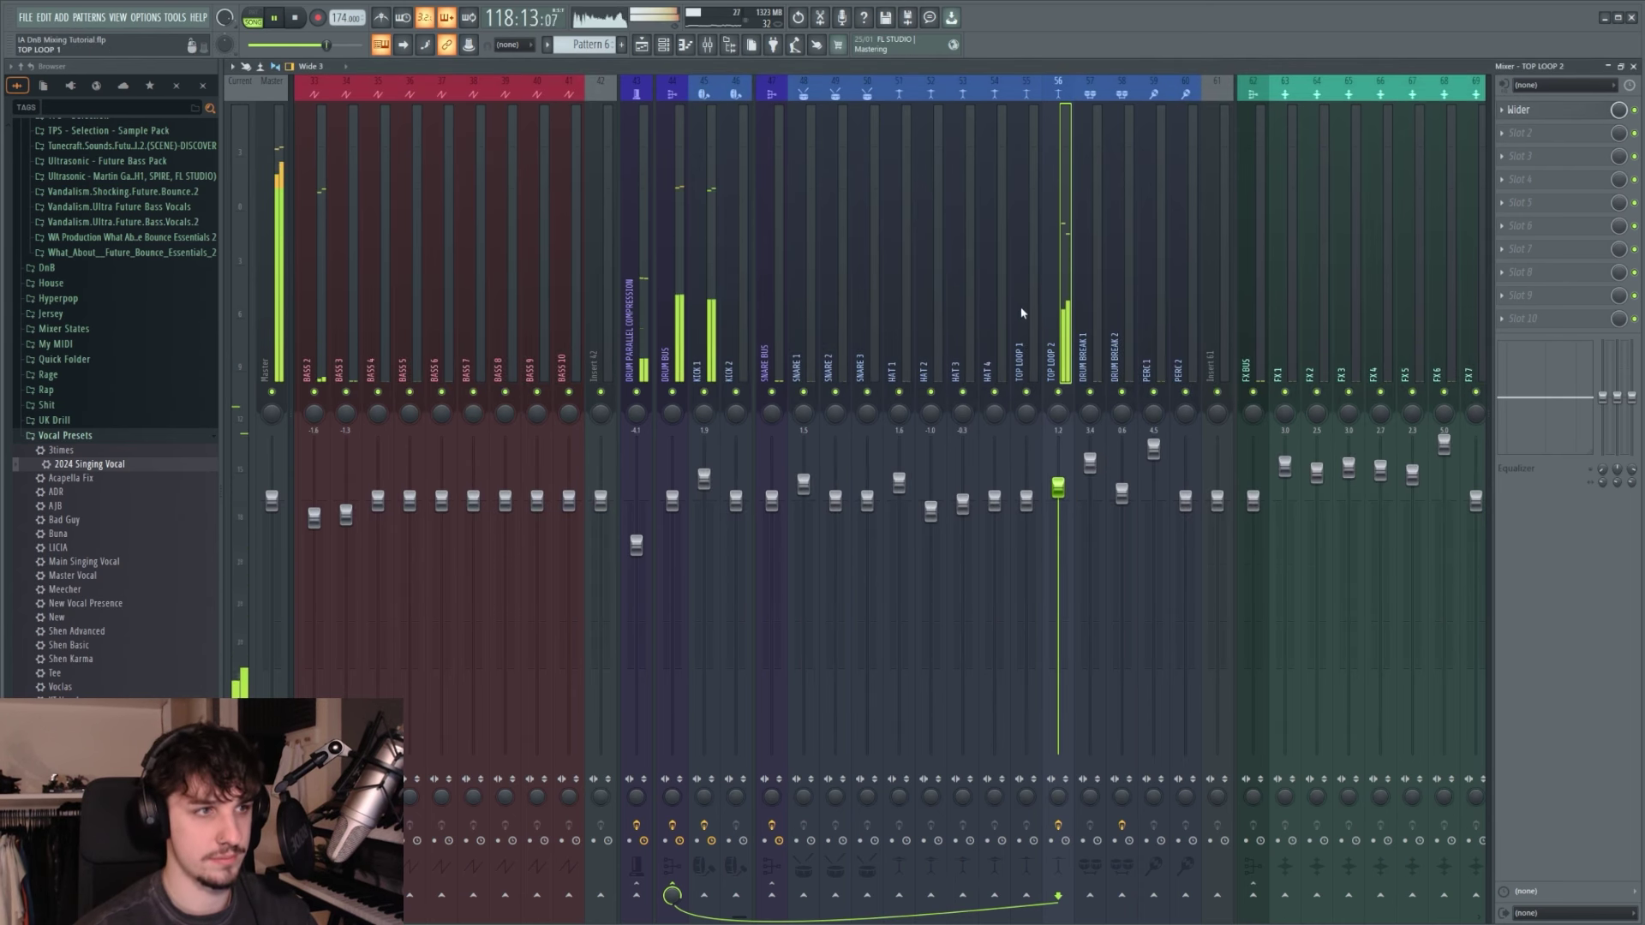
scroll(1021, 313, left, 3)
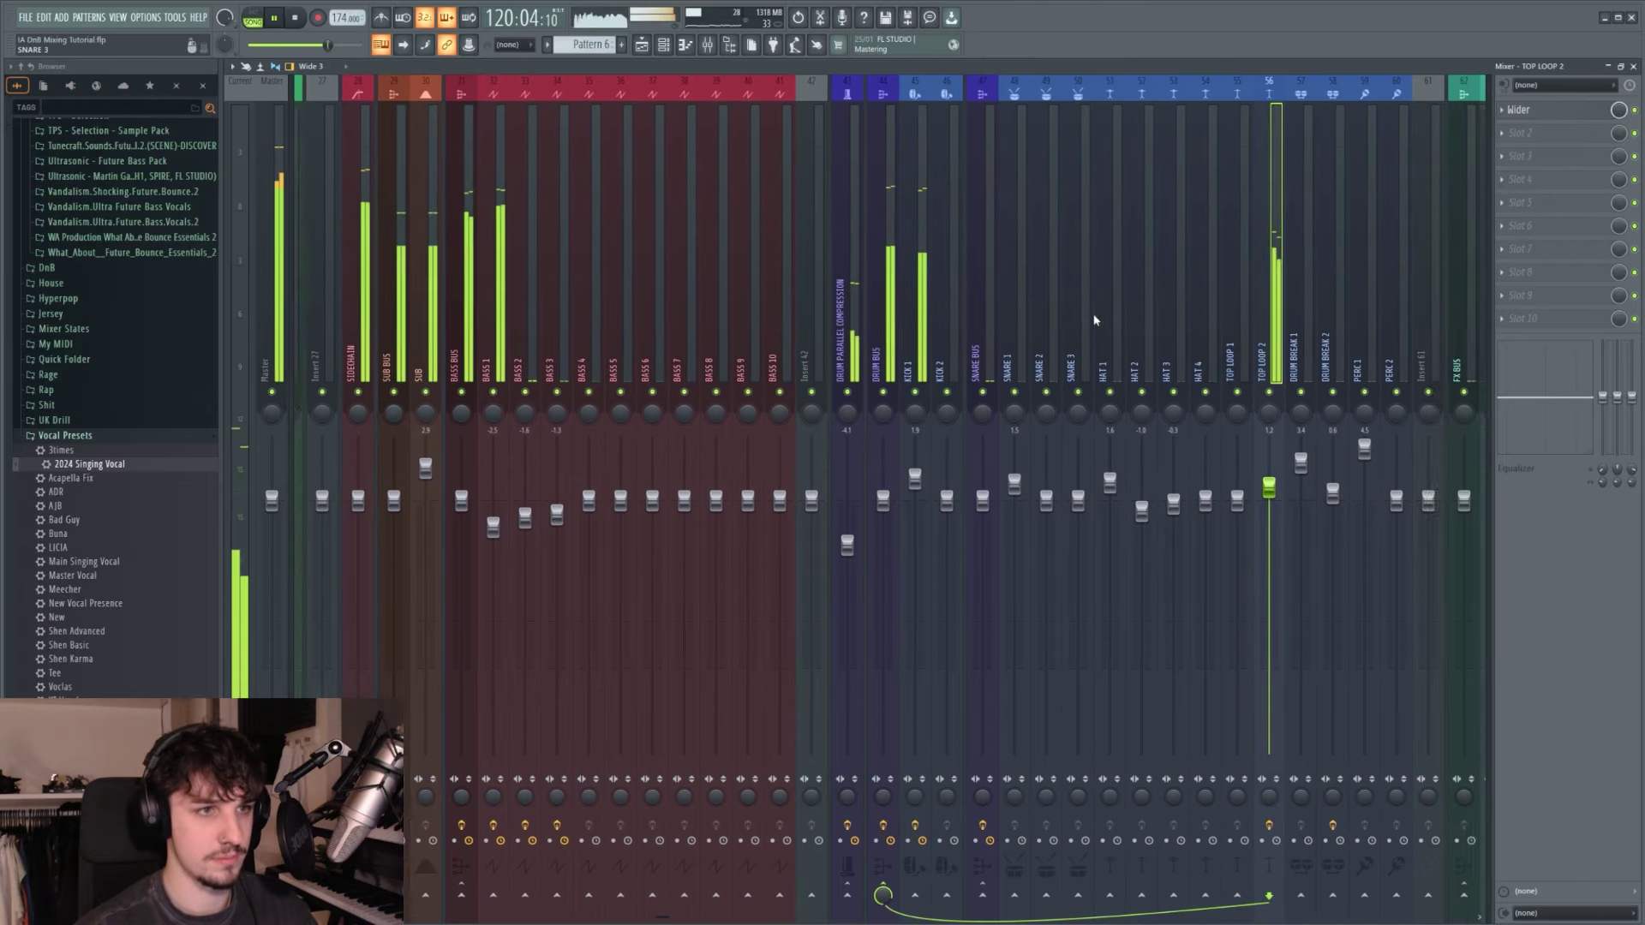
scroll(1094, 321, right, 1)
drag(896, 480, 902, 478)
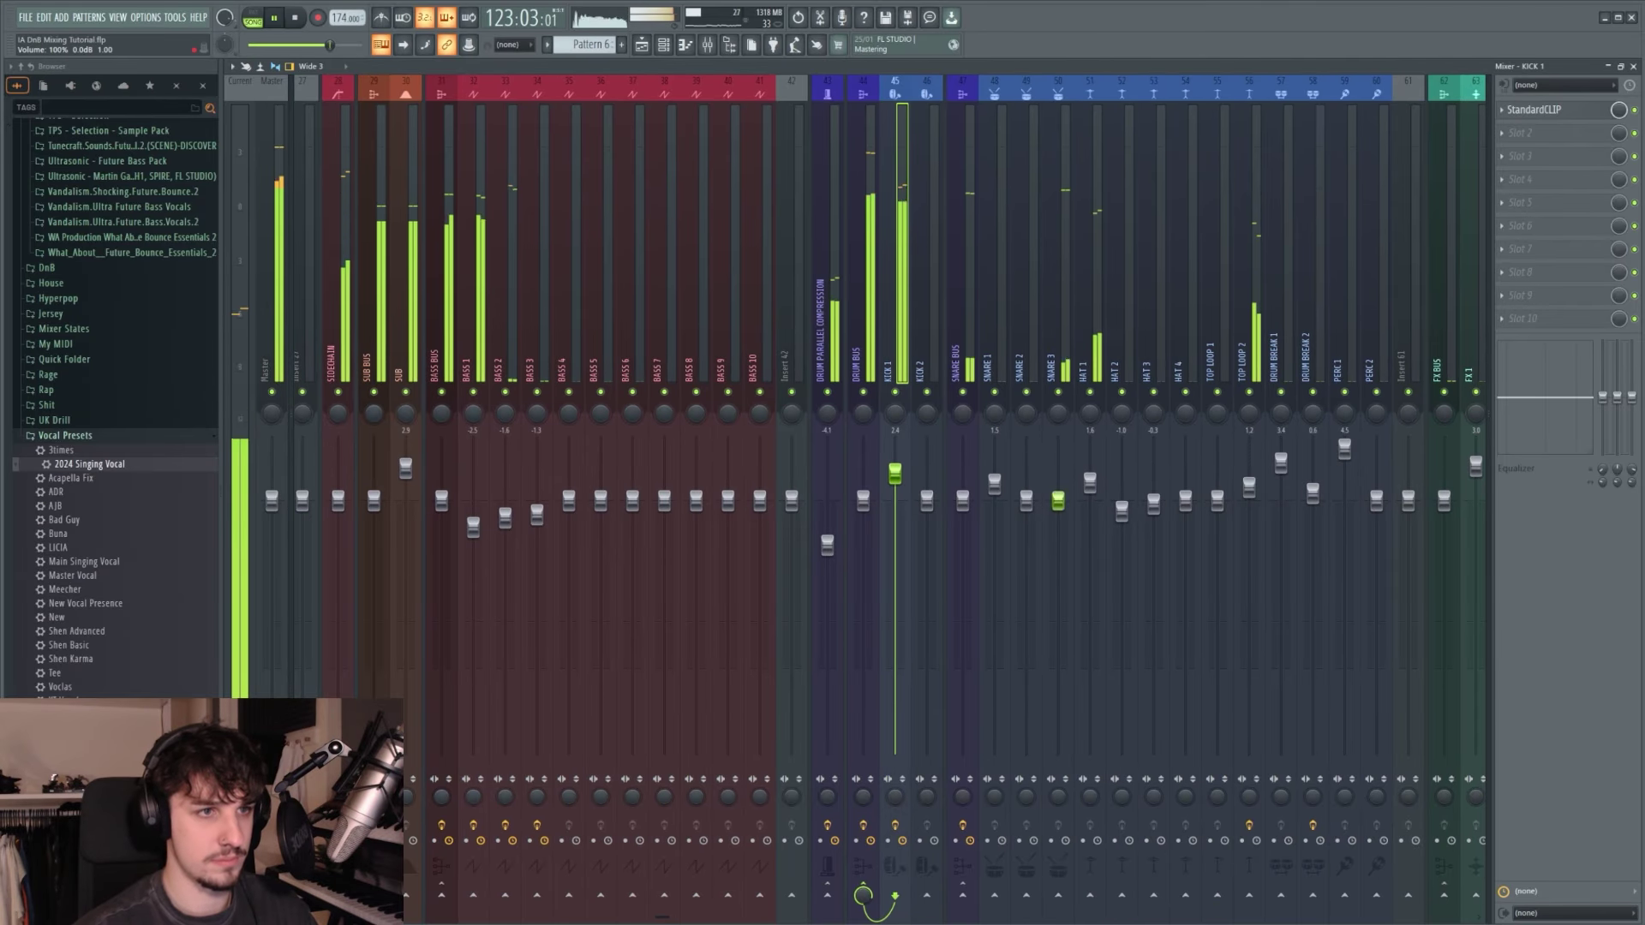
drag(1058, 502, 1058, 511)
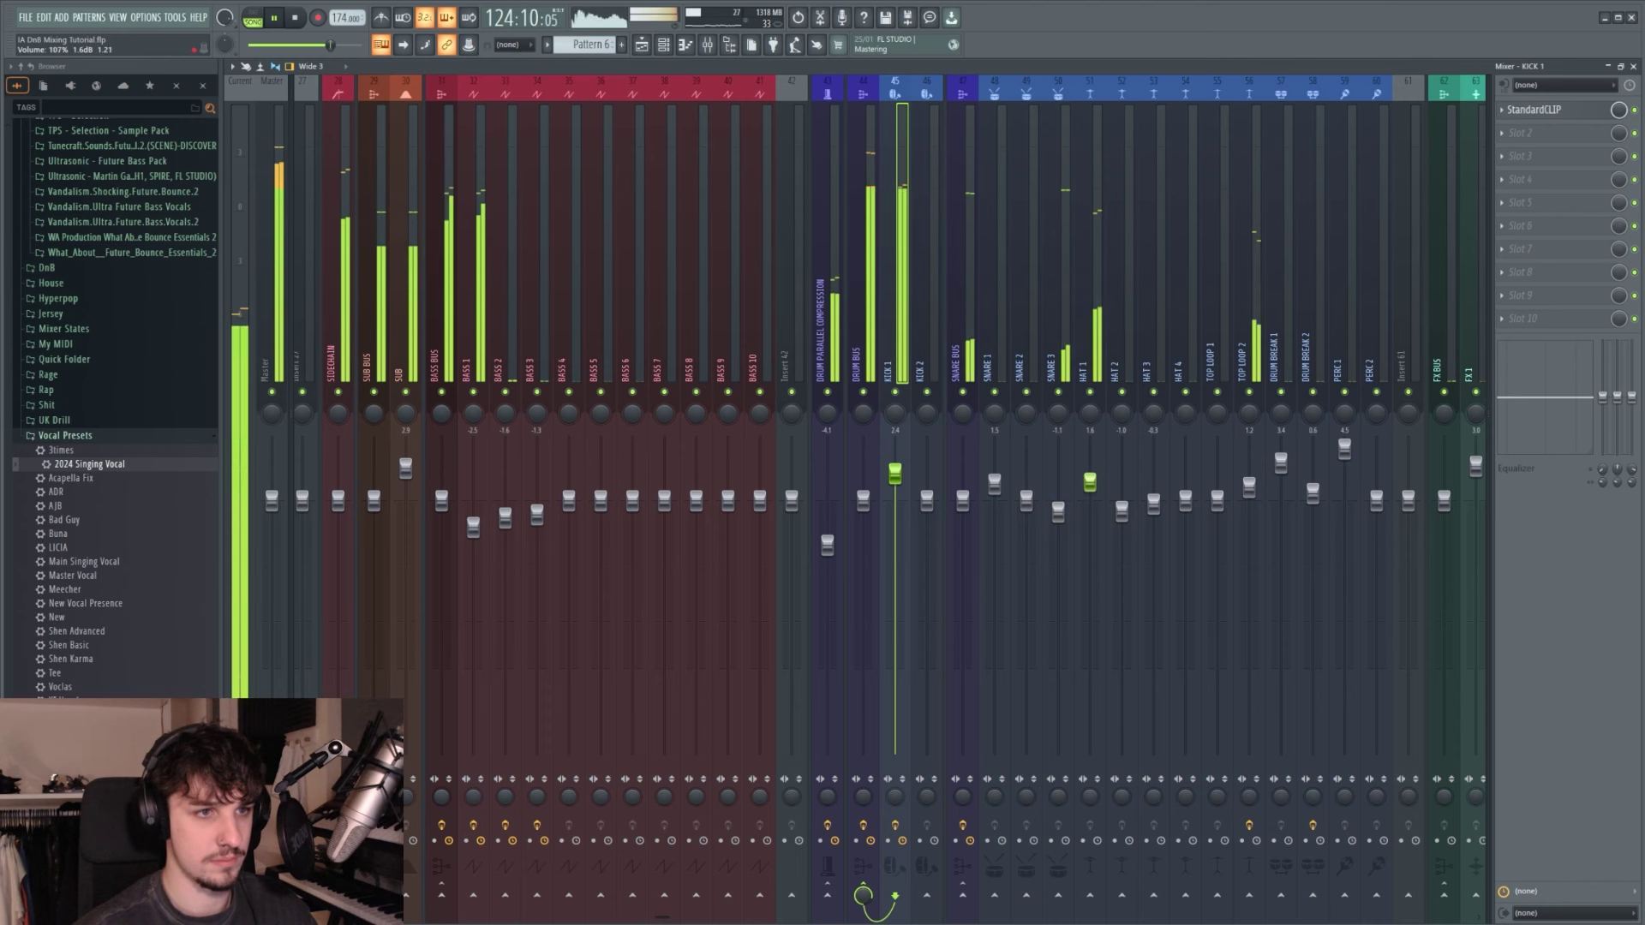
Step: Compare the bass and drum levels during playback and raise the DRUM BREAK 1 fader to about 4.7 dB
scroll(1014, 283, left, 10)
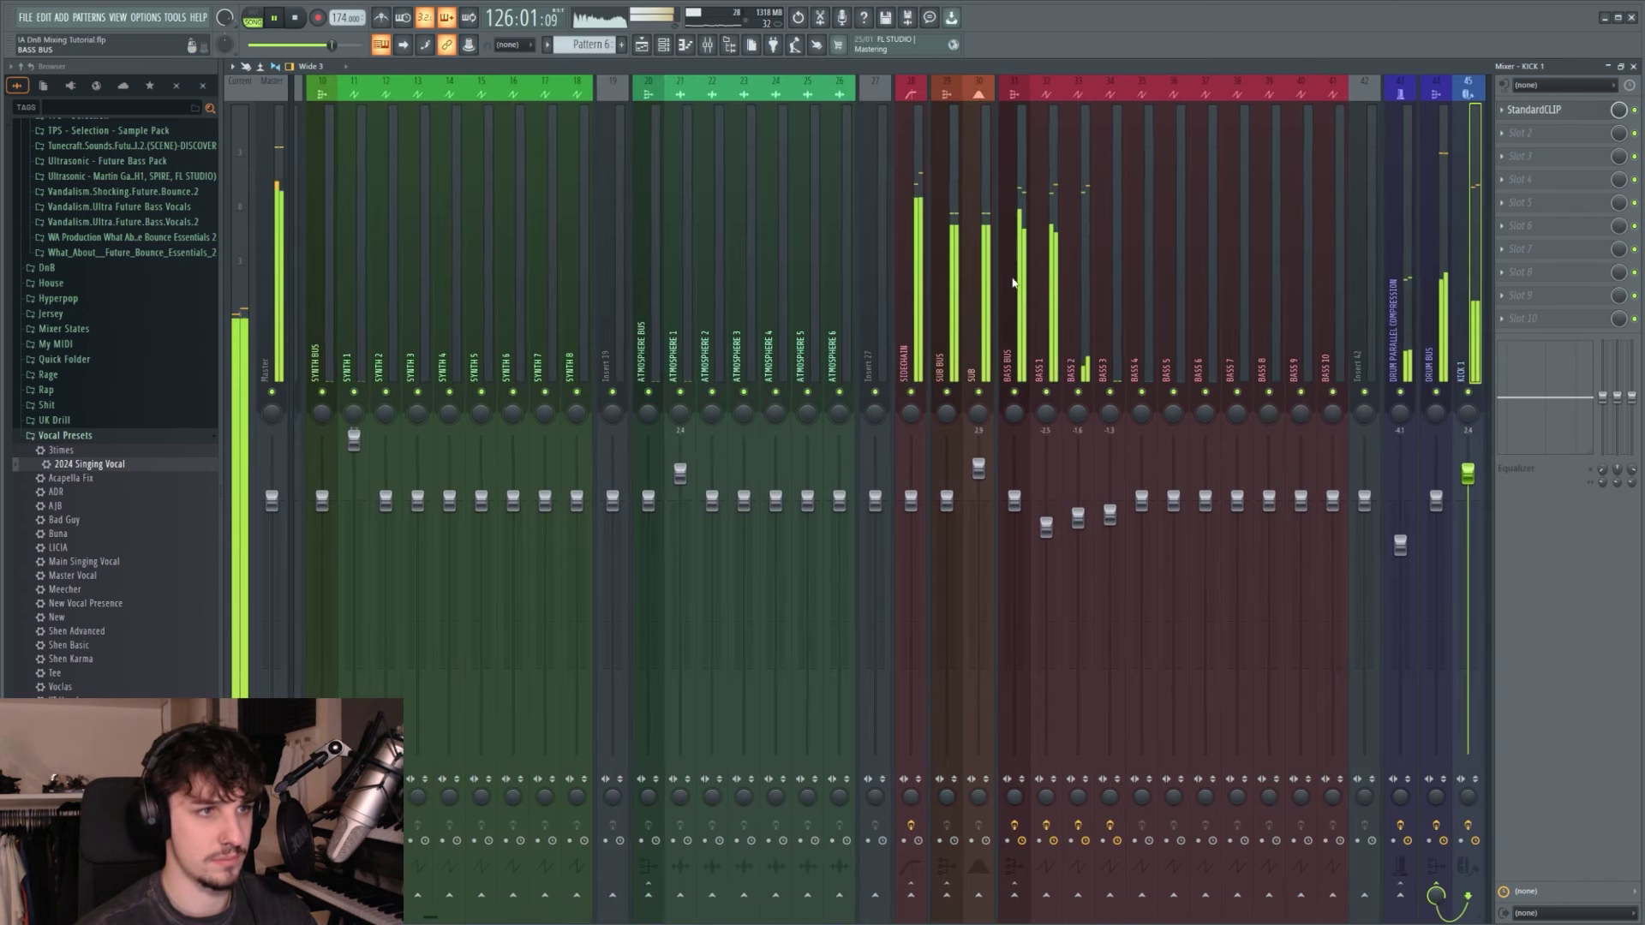
scroll(1013, 283, right, 10)
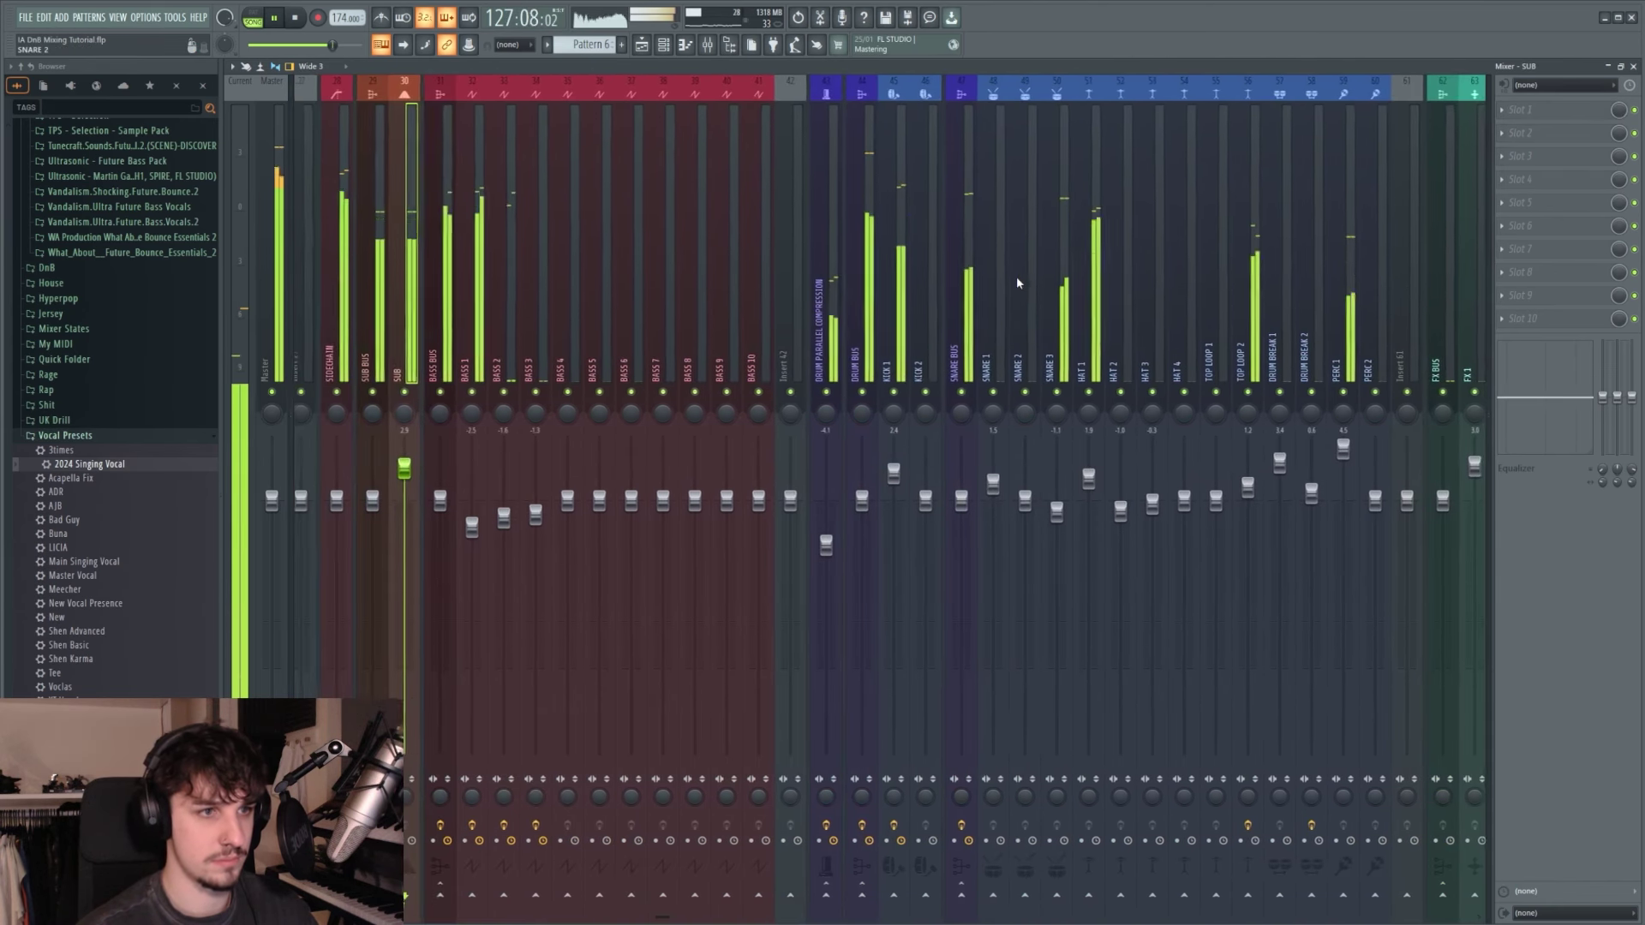
click(1093, 283)
scroll(1196, 281, left, 8)
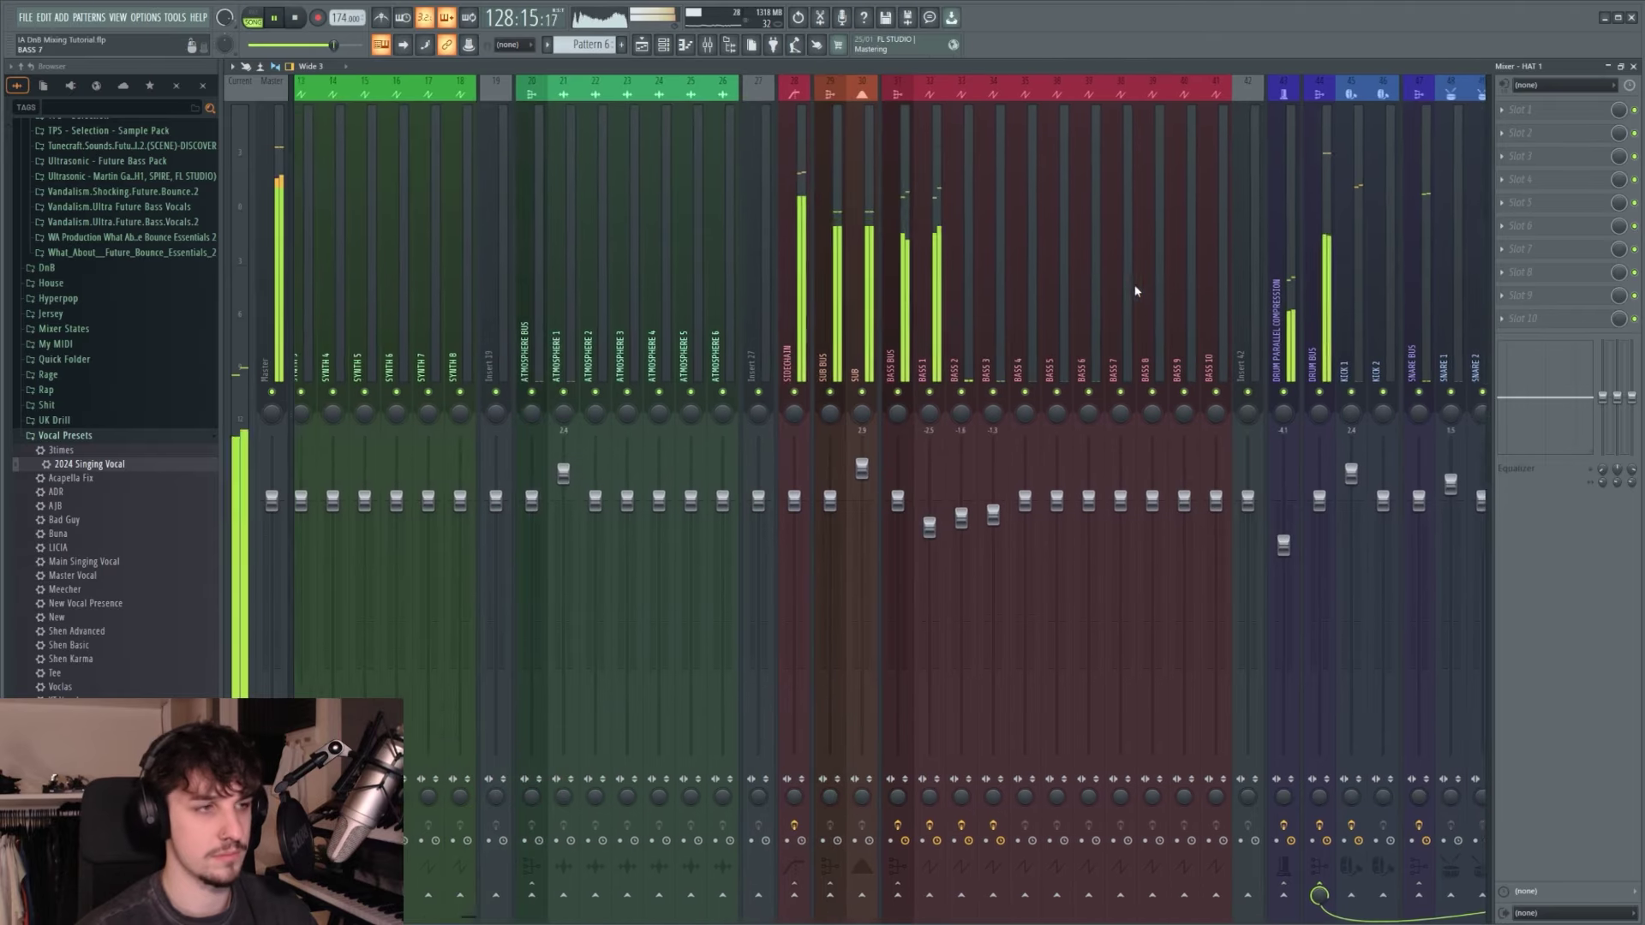
scroll(1135, 292, right, 12)
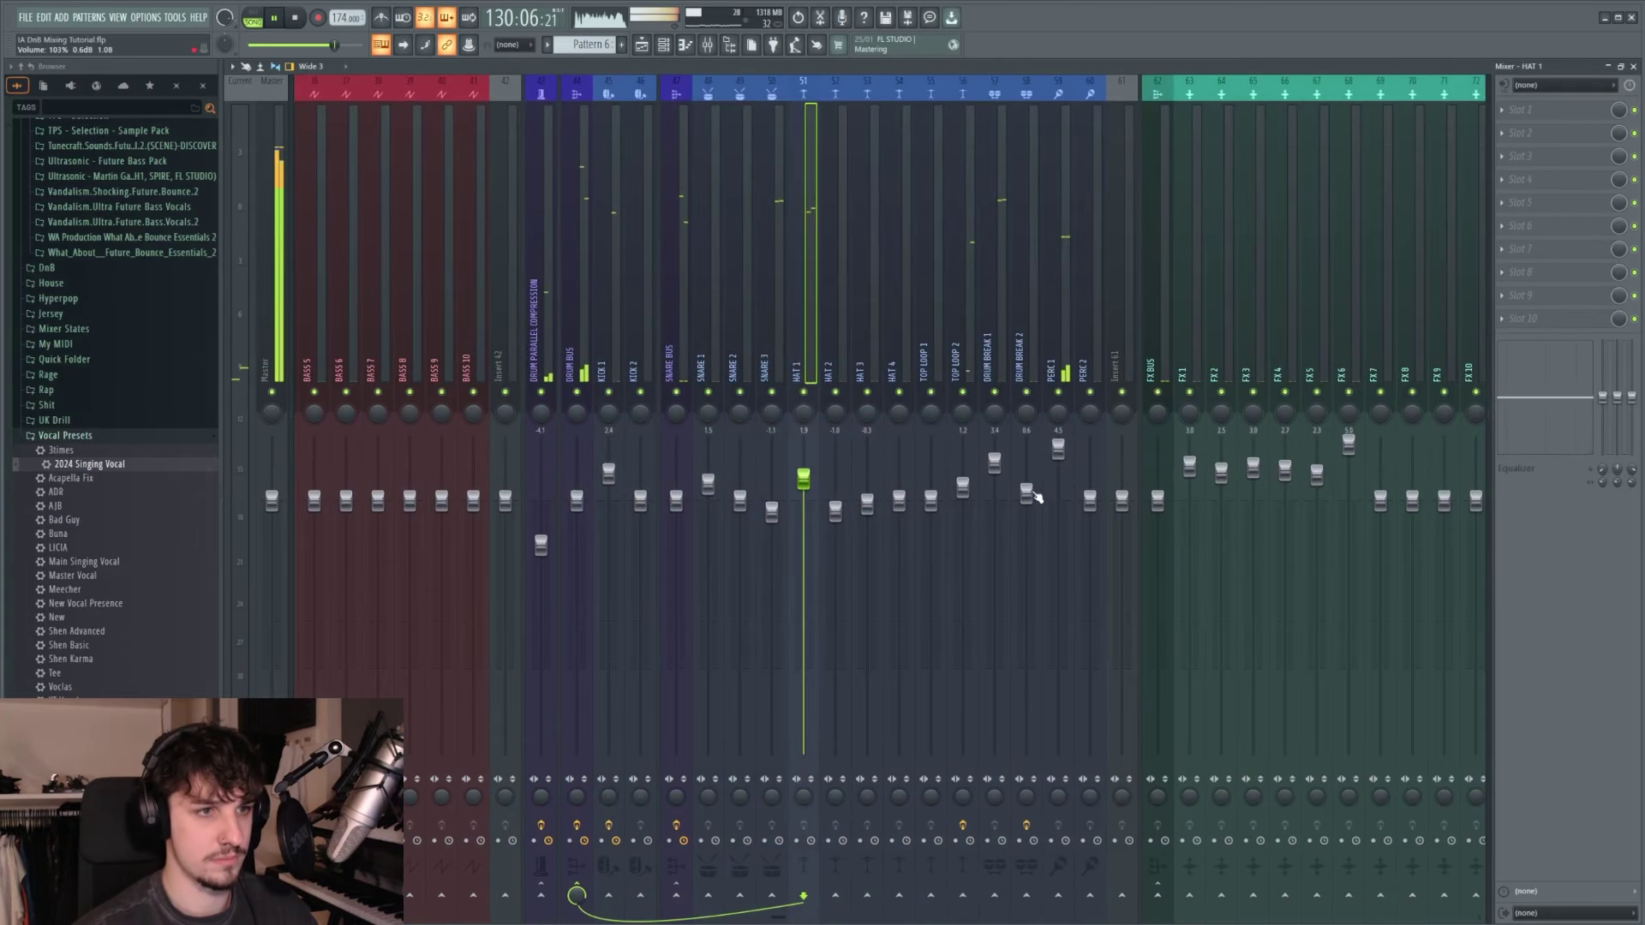
click(1010, 310)
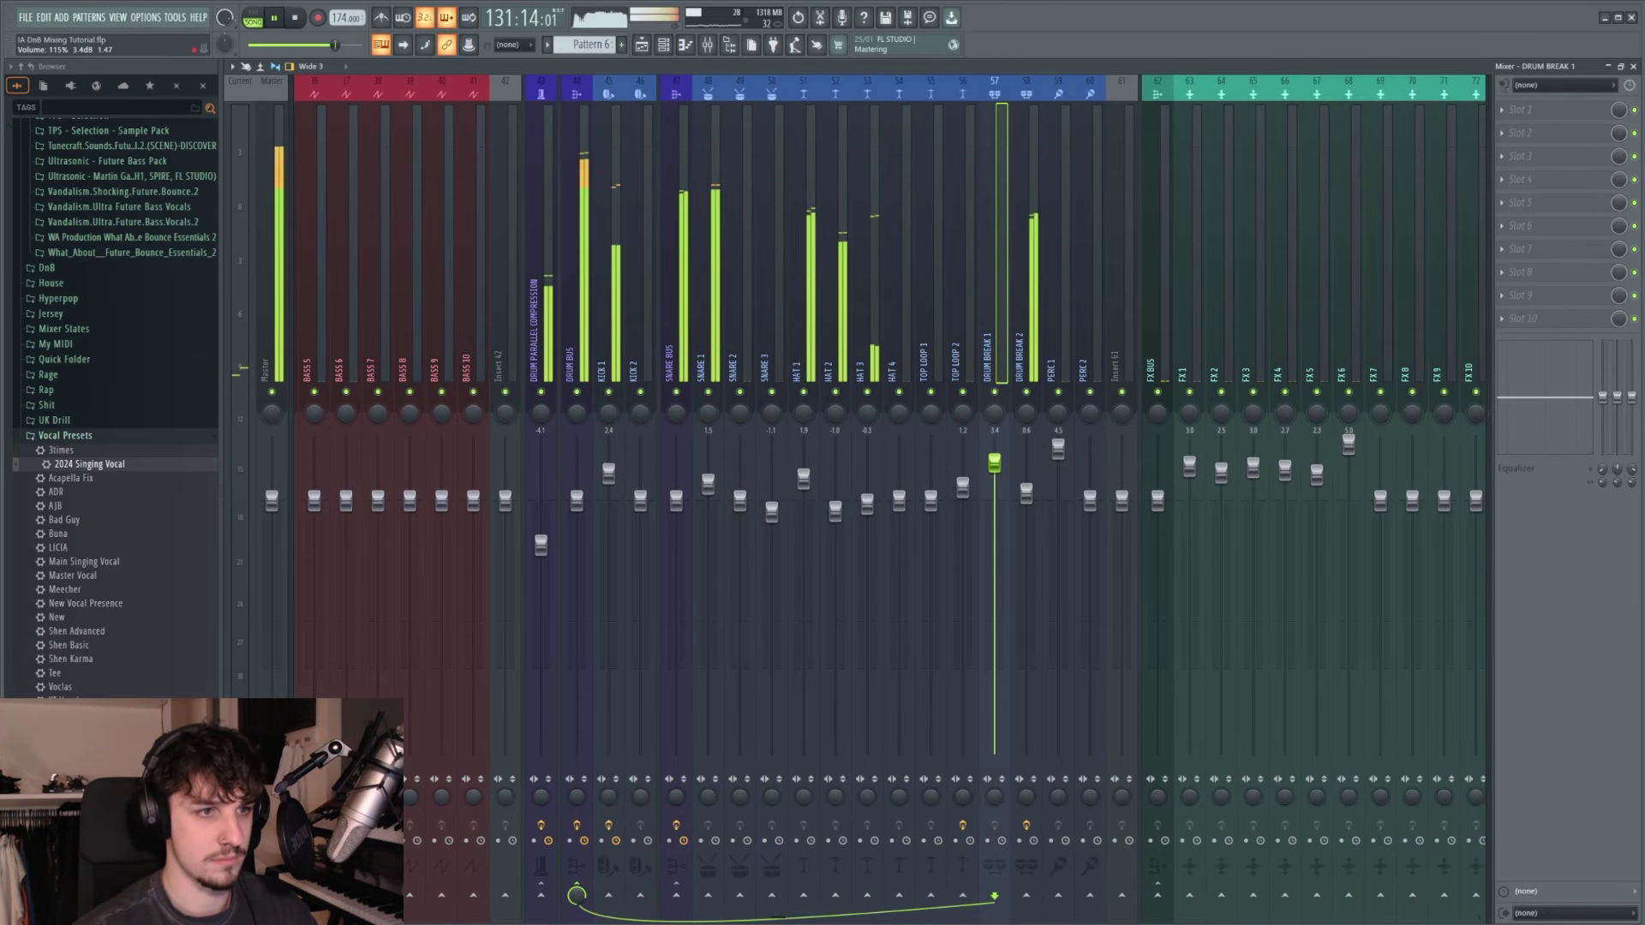
drag(994, 462, 994, 448)
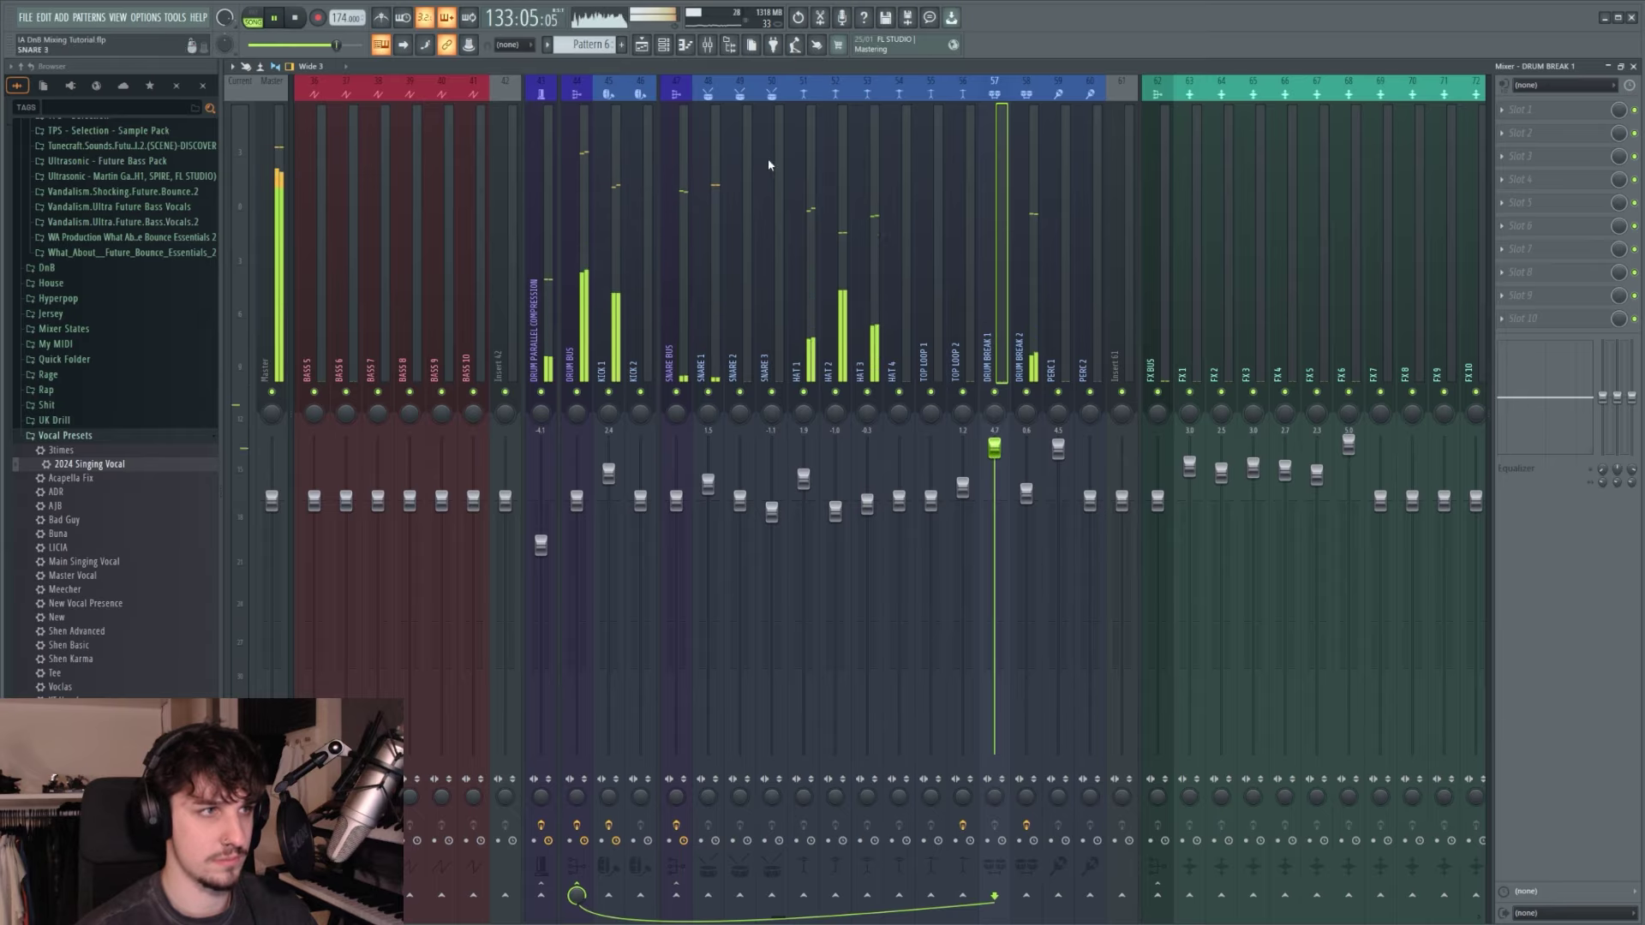
Step: Insert StandardCLIP in the third effect slot of BASS BUS, after Pro-Q 3
scroll(767, 158, left, 13)
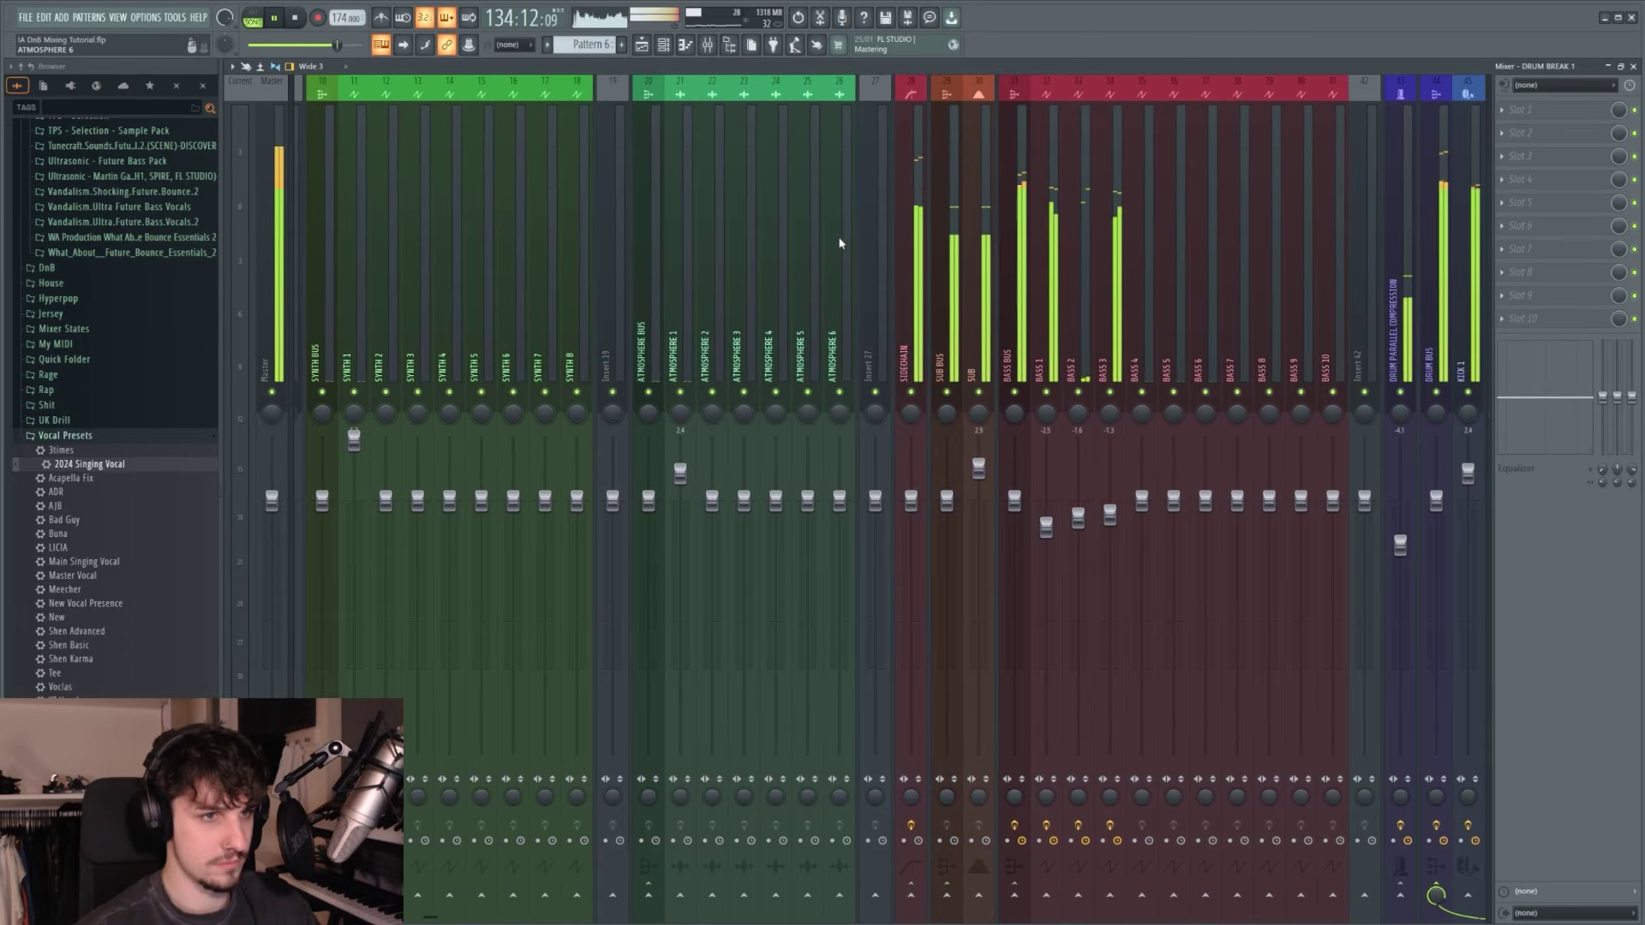
scroll(840, 244, right, 5)
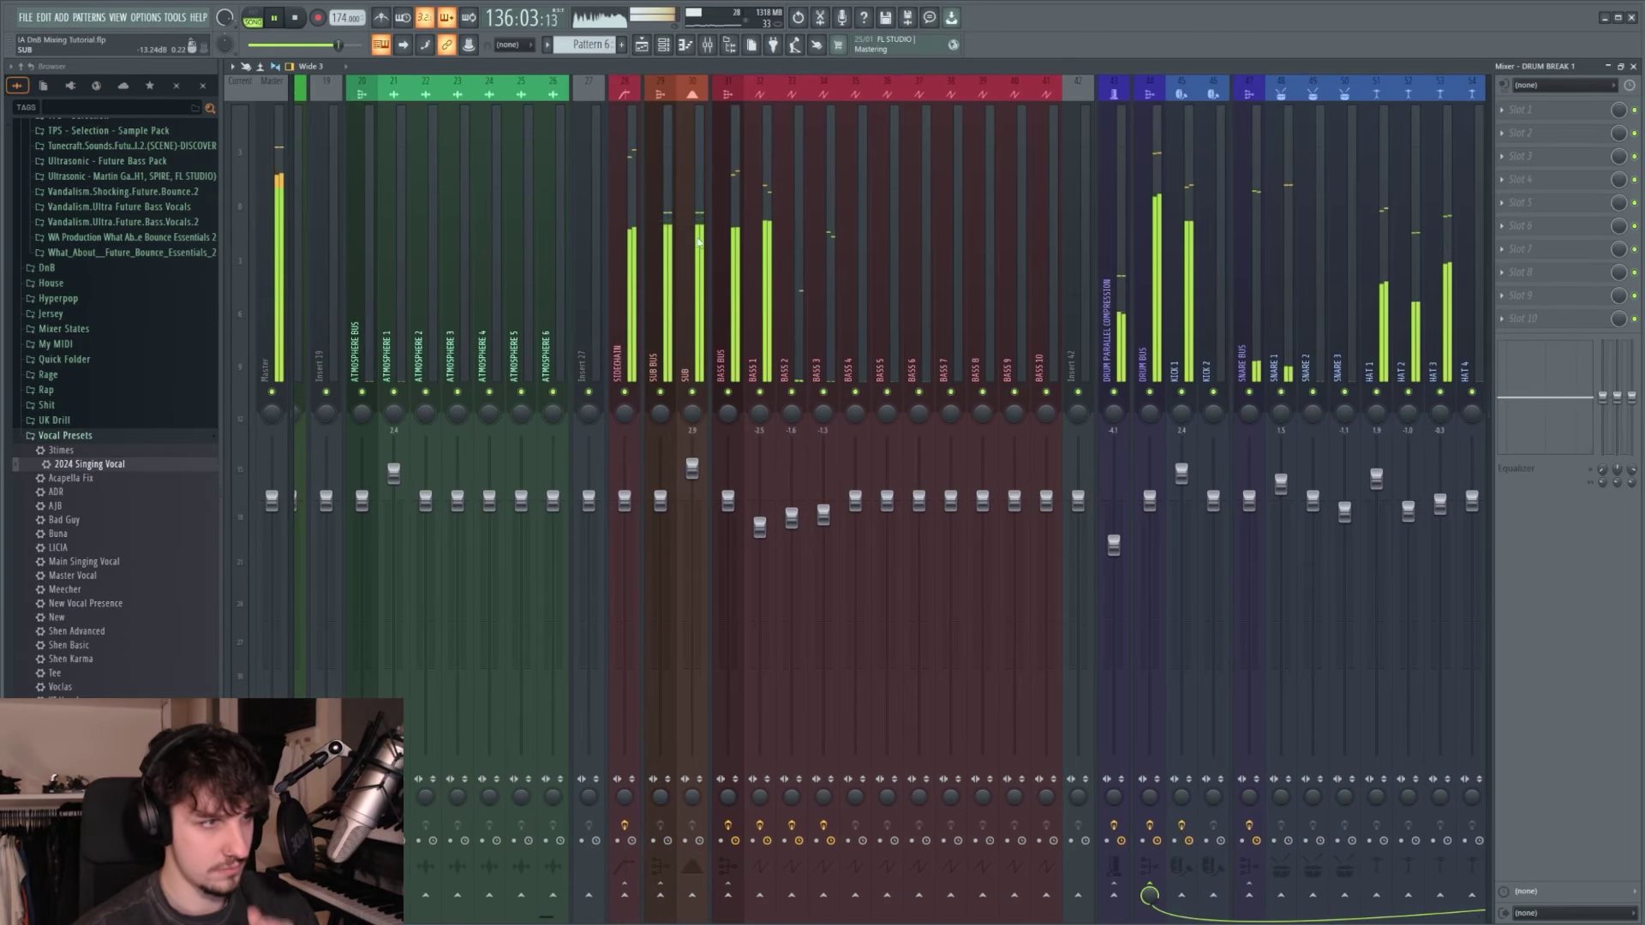
scroll(697, 235, left, 8)
click(1197, 270)
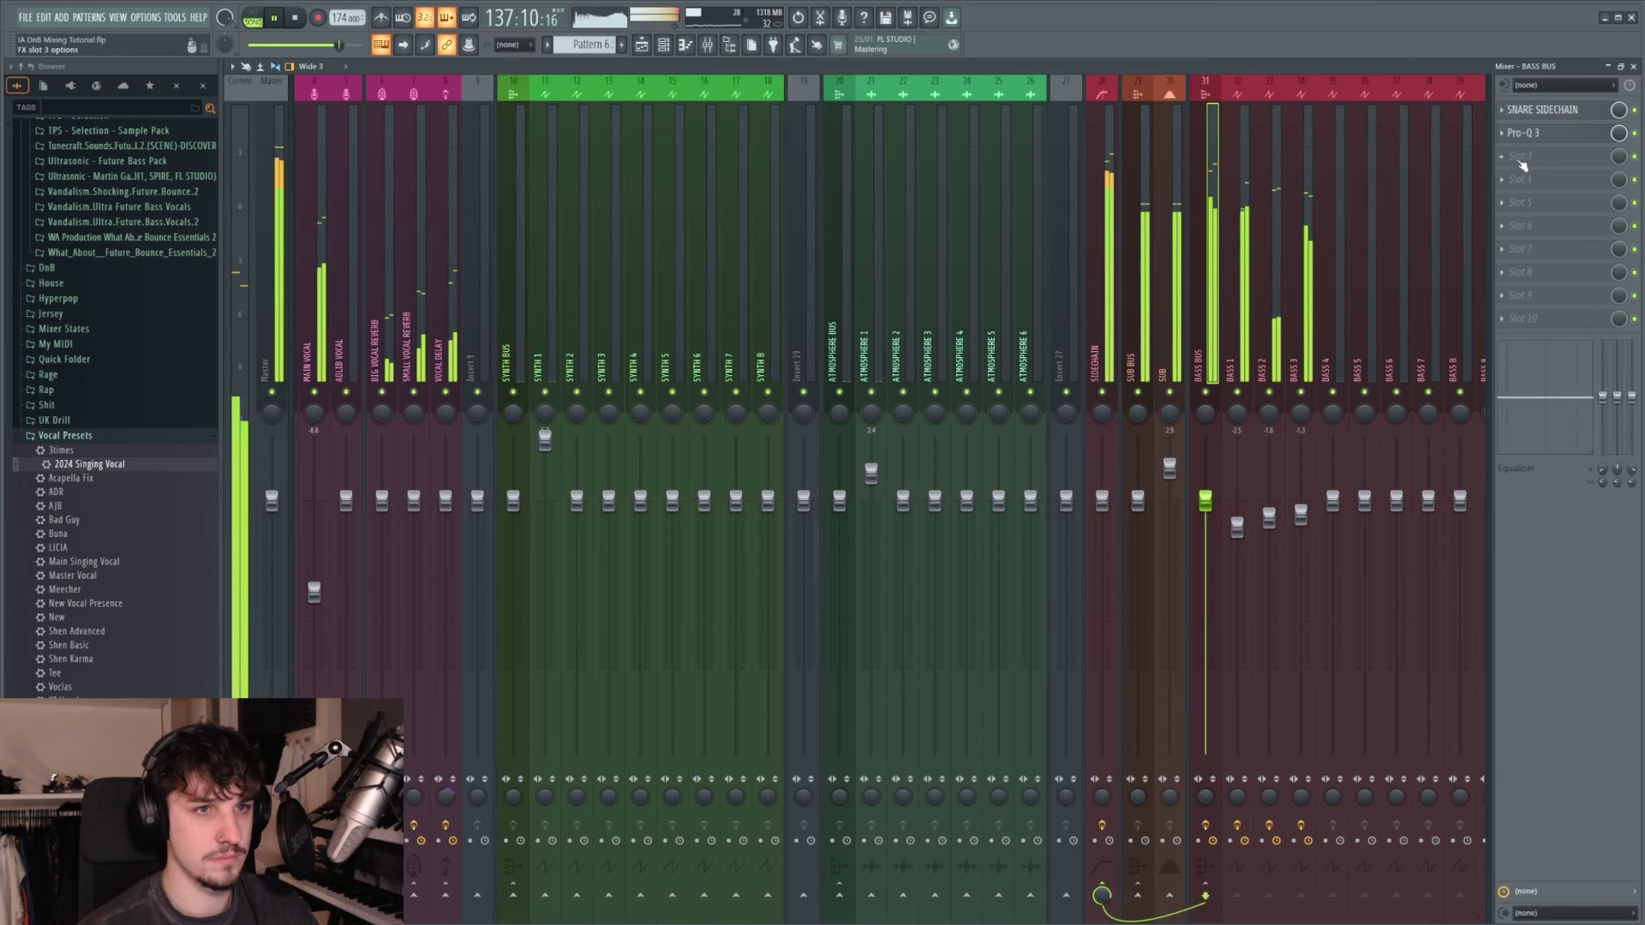
click(1522, 163)
click(1521, 163)
click(1521, 162)
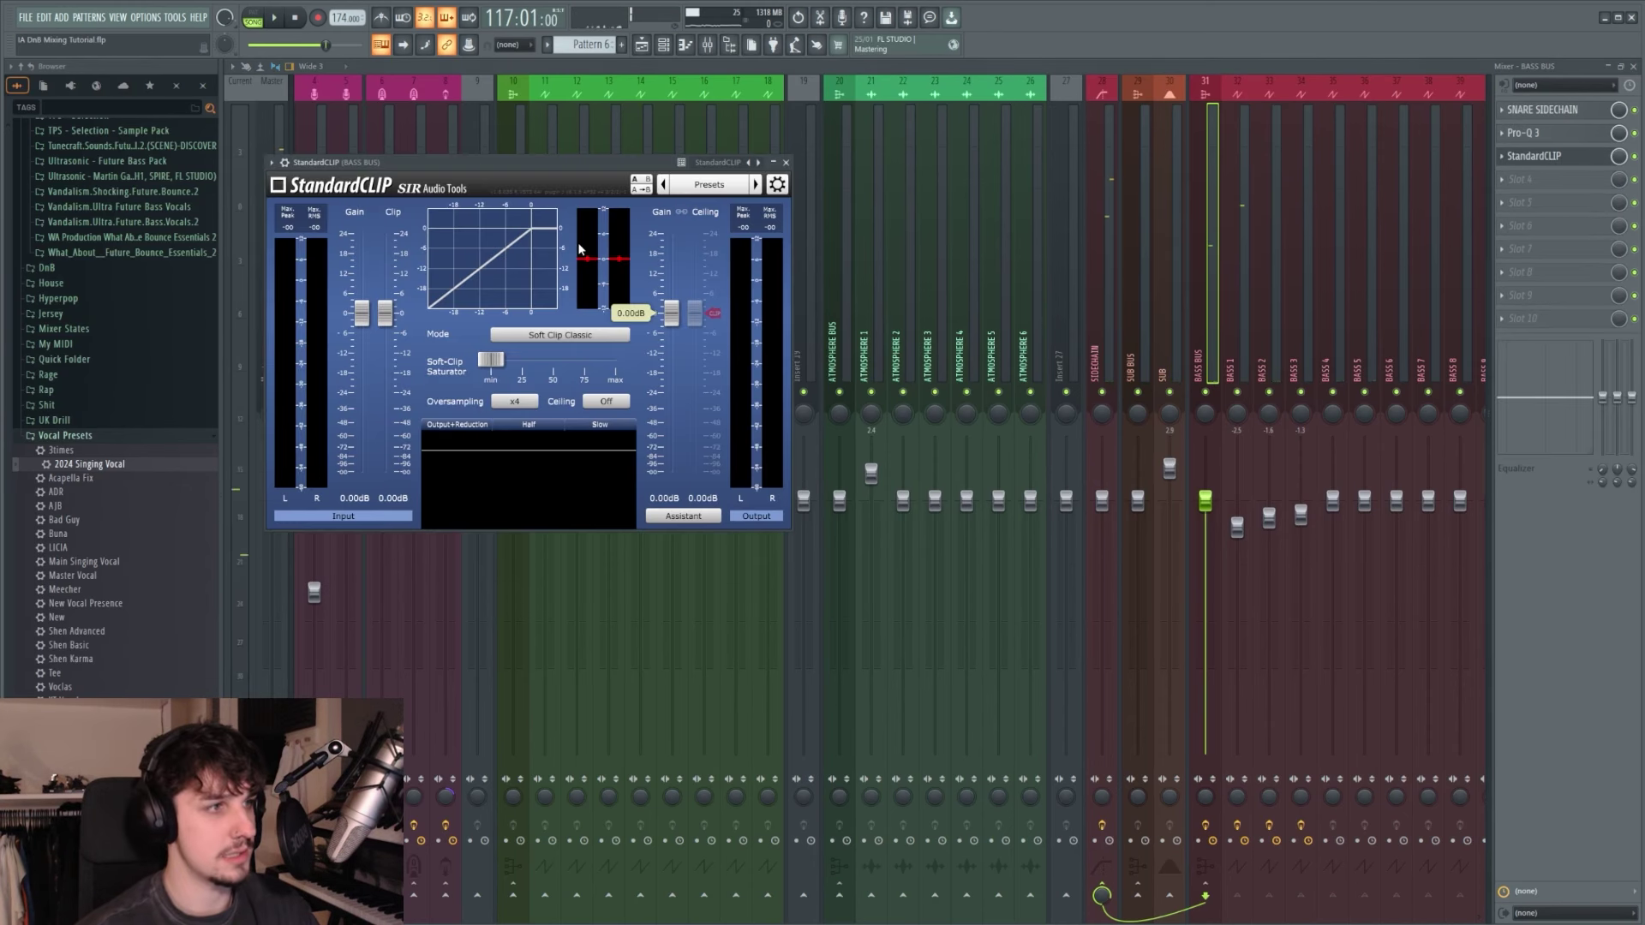
Step: Lower StandardCLIP's clip level to -6 dB on BASS BUS and listen to the result from bar 117
drag(485, 165, 672, 233)
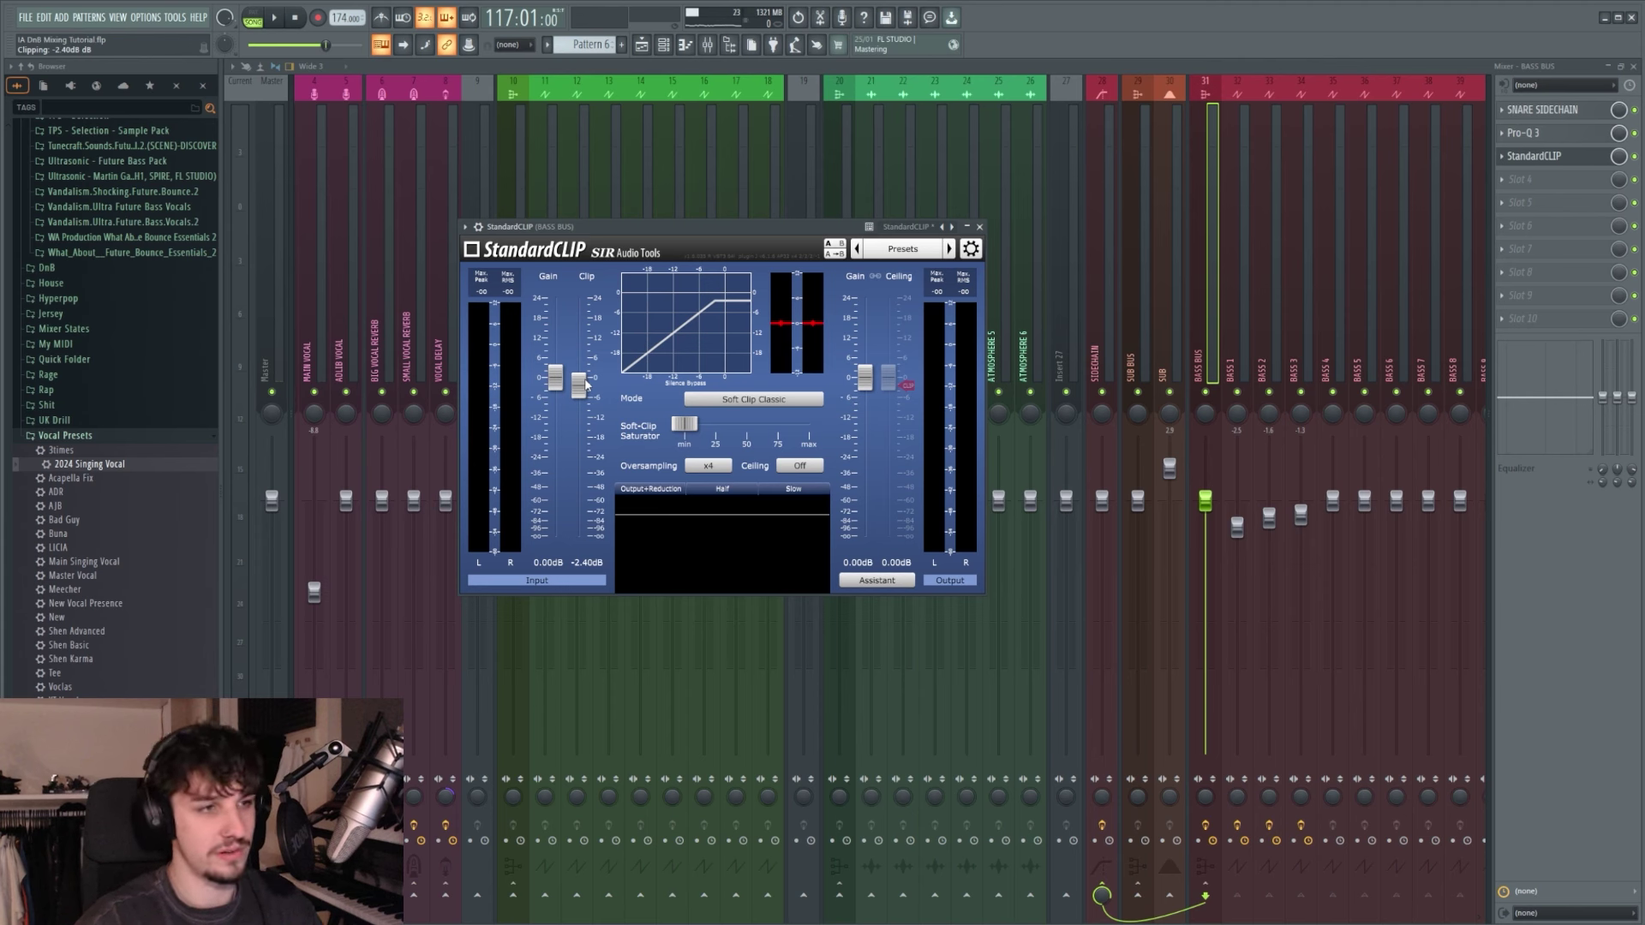
drag(792, 233, 917, 236)
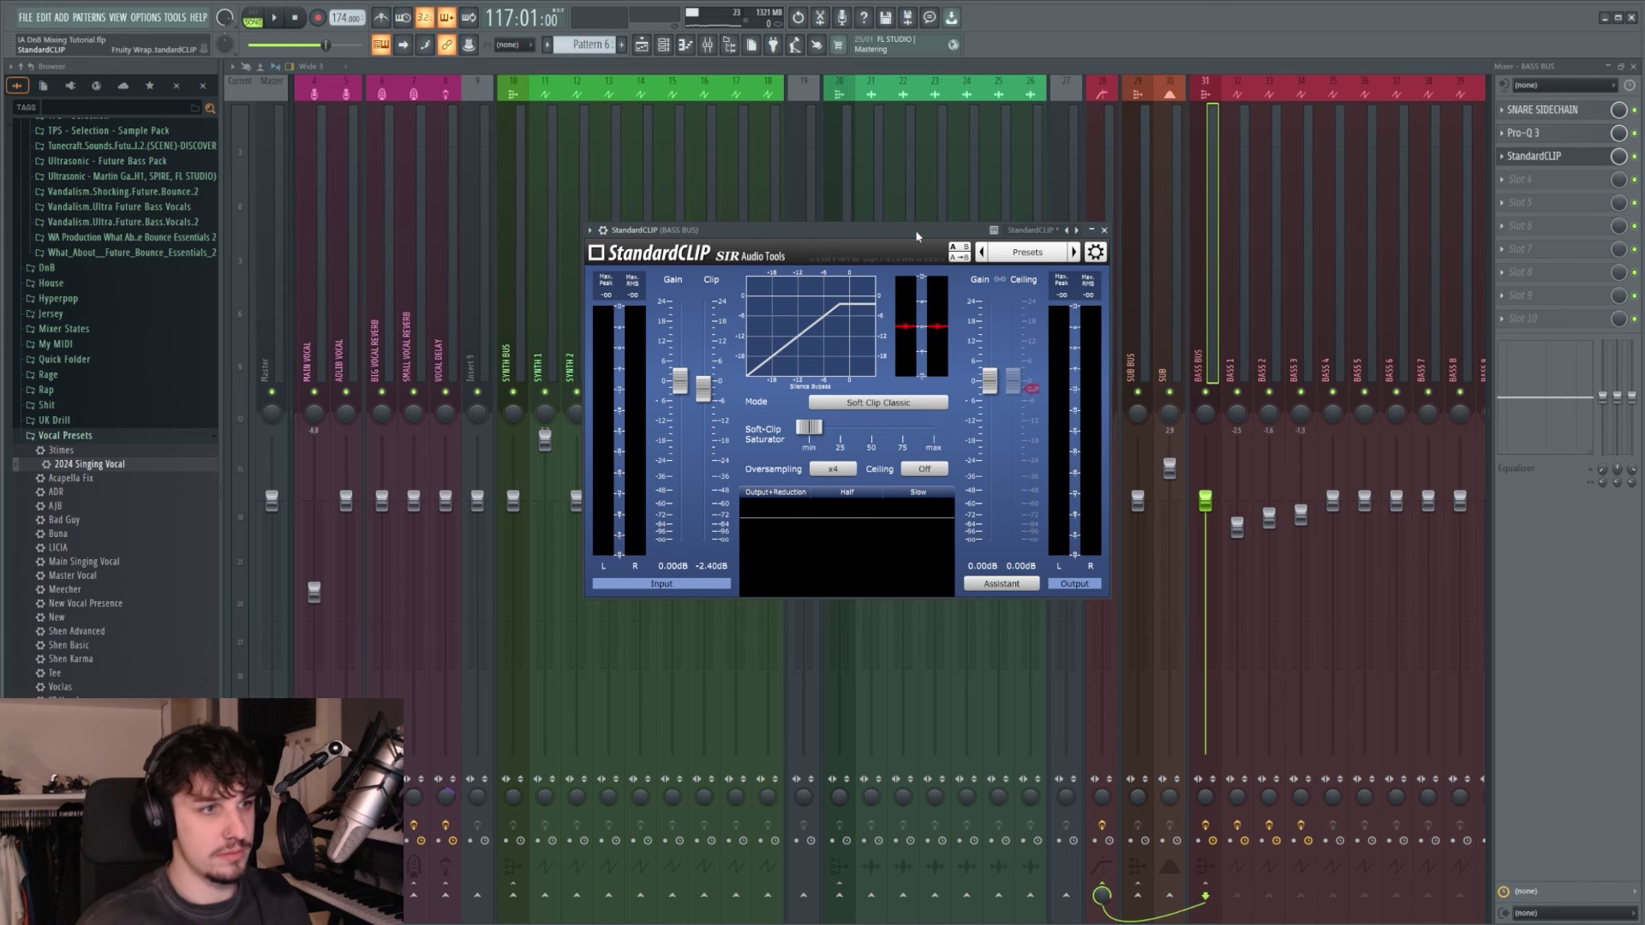
drag(917, 236, 1082, 232)
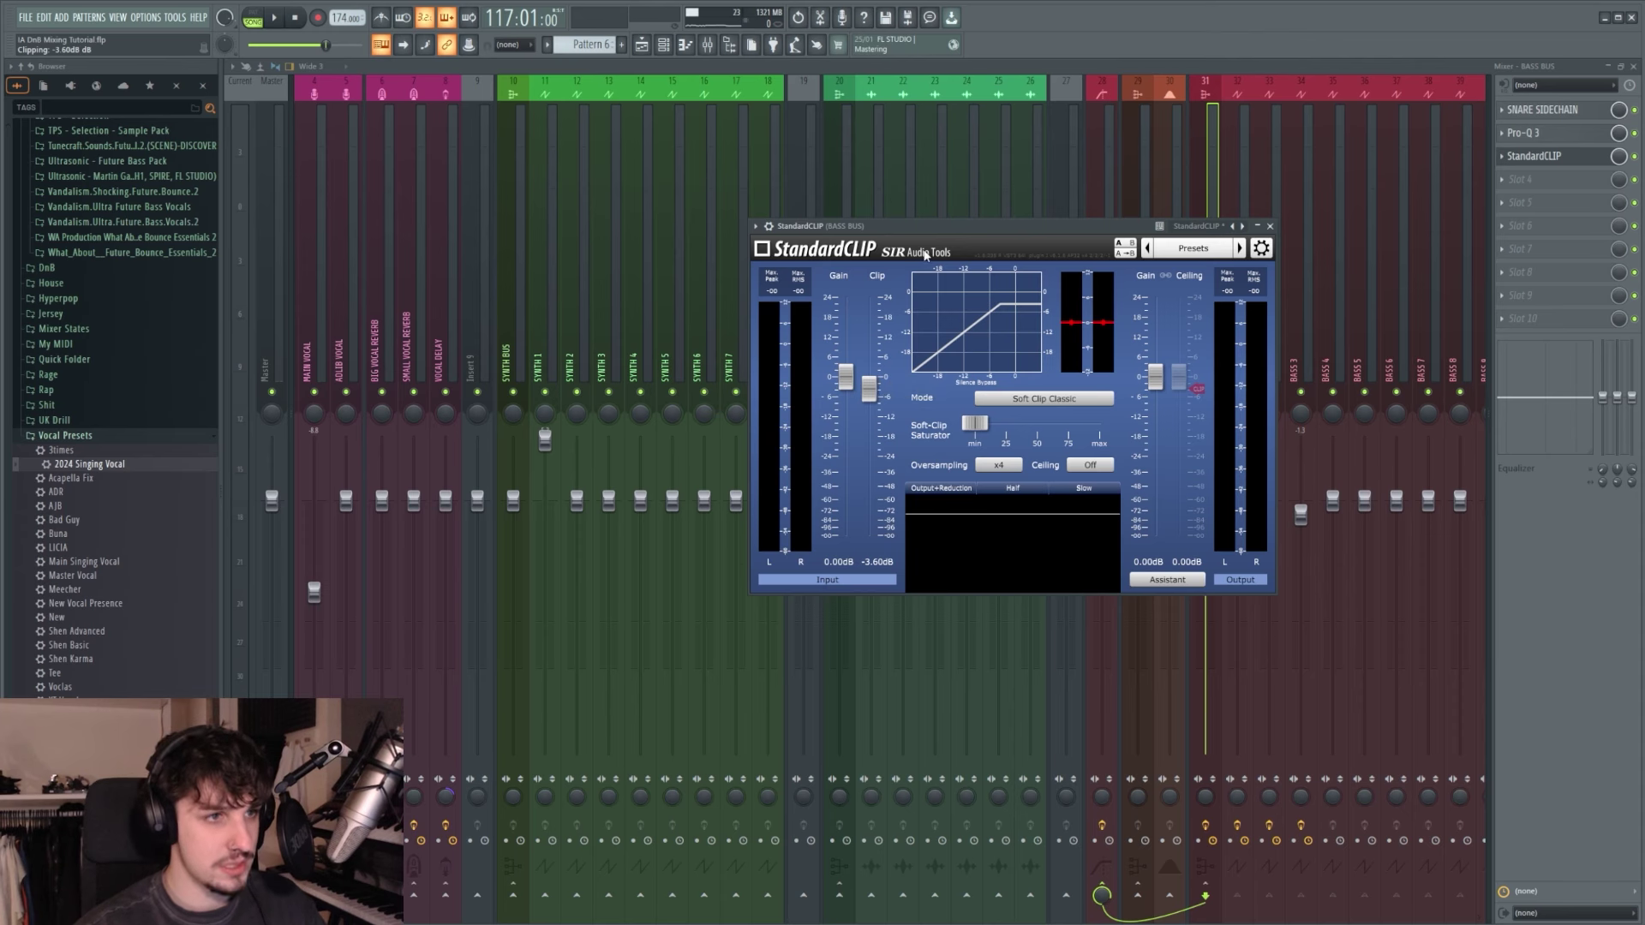
key(space)
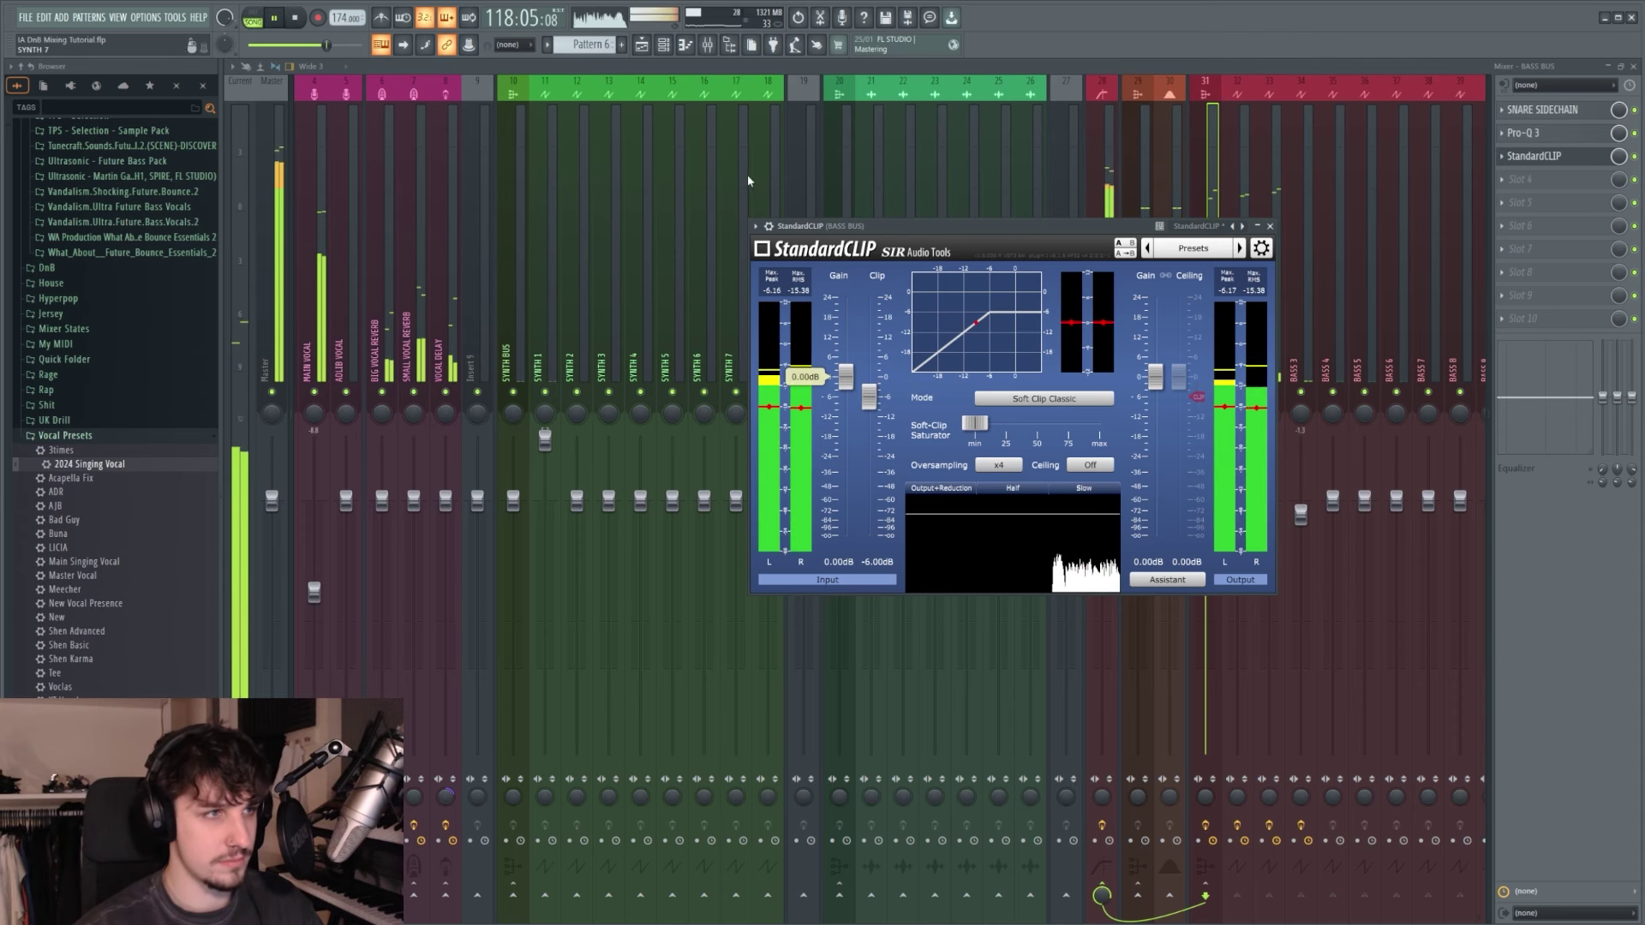
Step: Play from bar 33, lower StandardCLIP's clip level on BASS BUS to -7.2 dB and set its output gain to 1 dB
key(F5)
key(space)
scroll(1066, 459, up, 3)
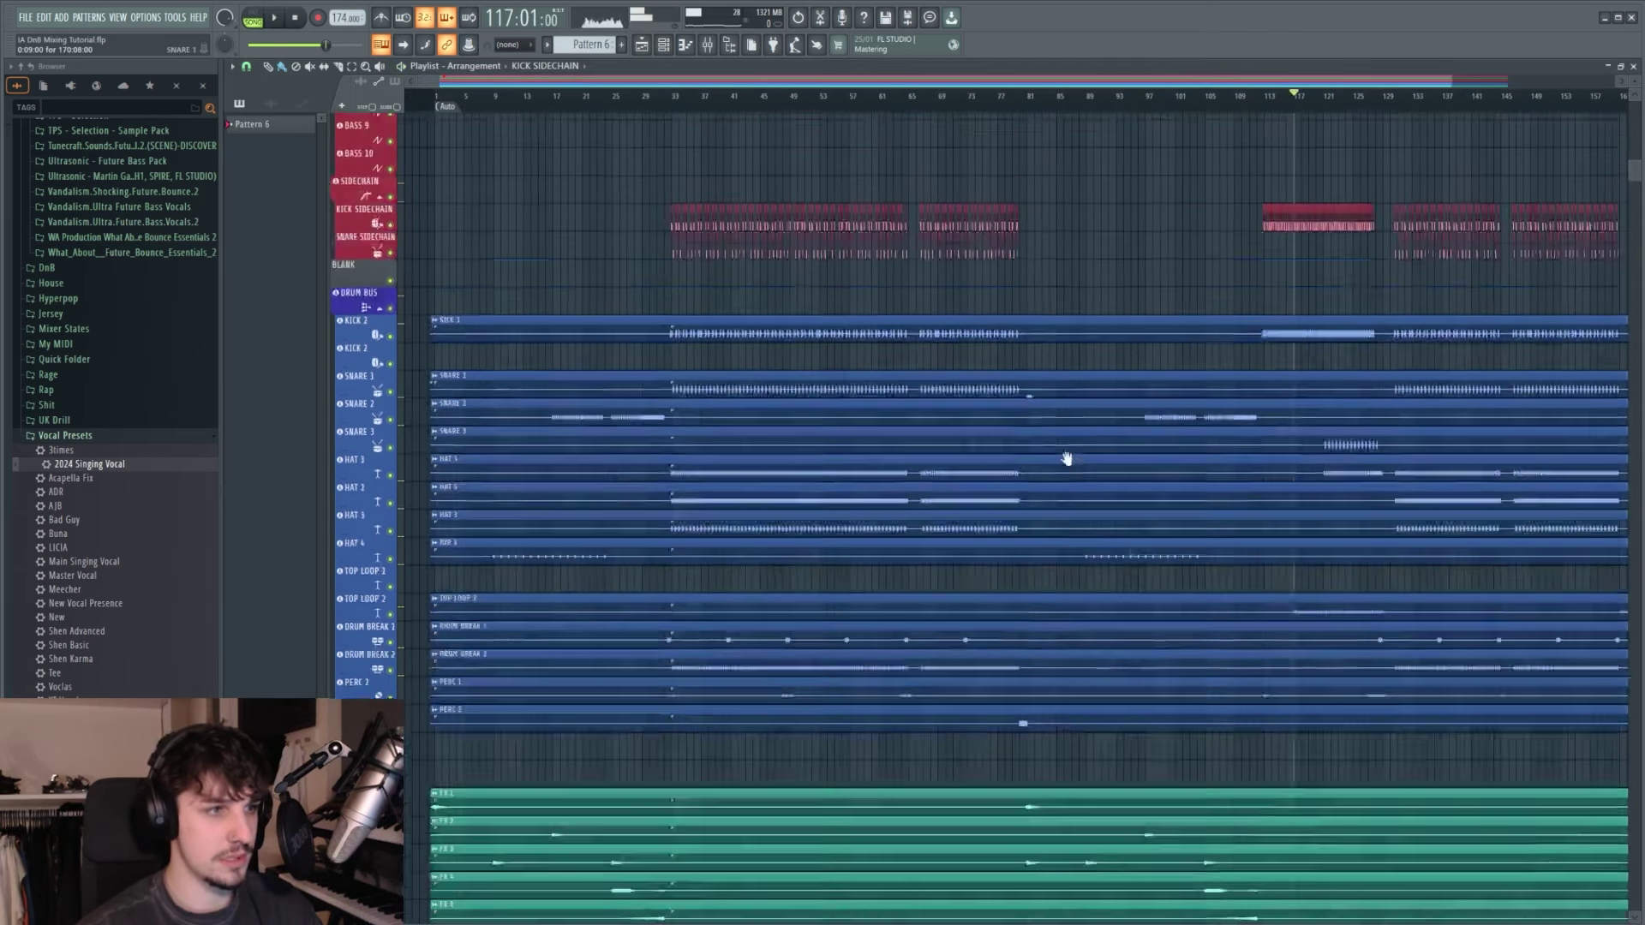
scroll(1067, 458, up, 1)
click(707, 44)
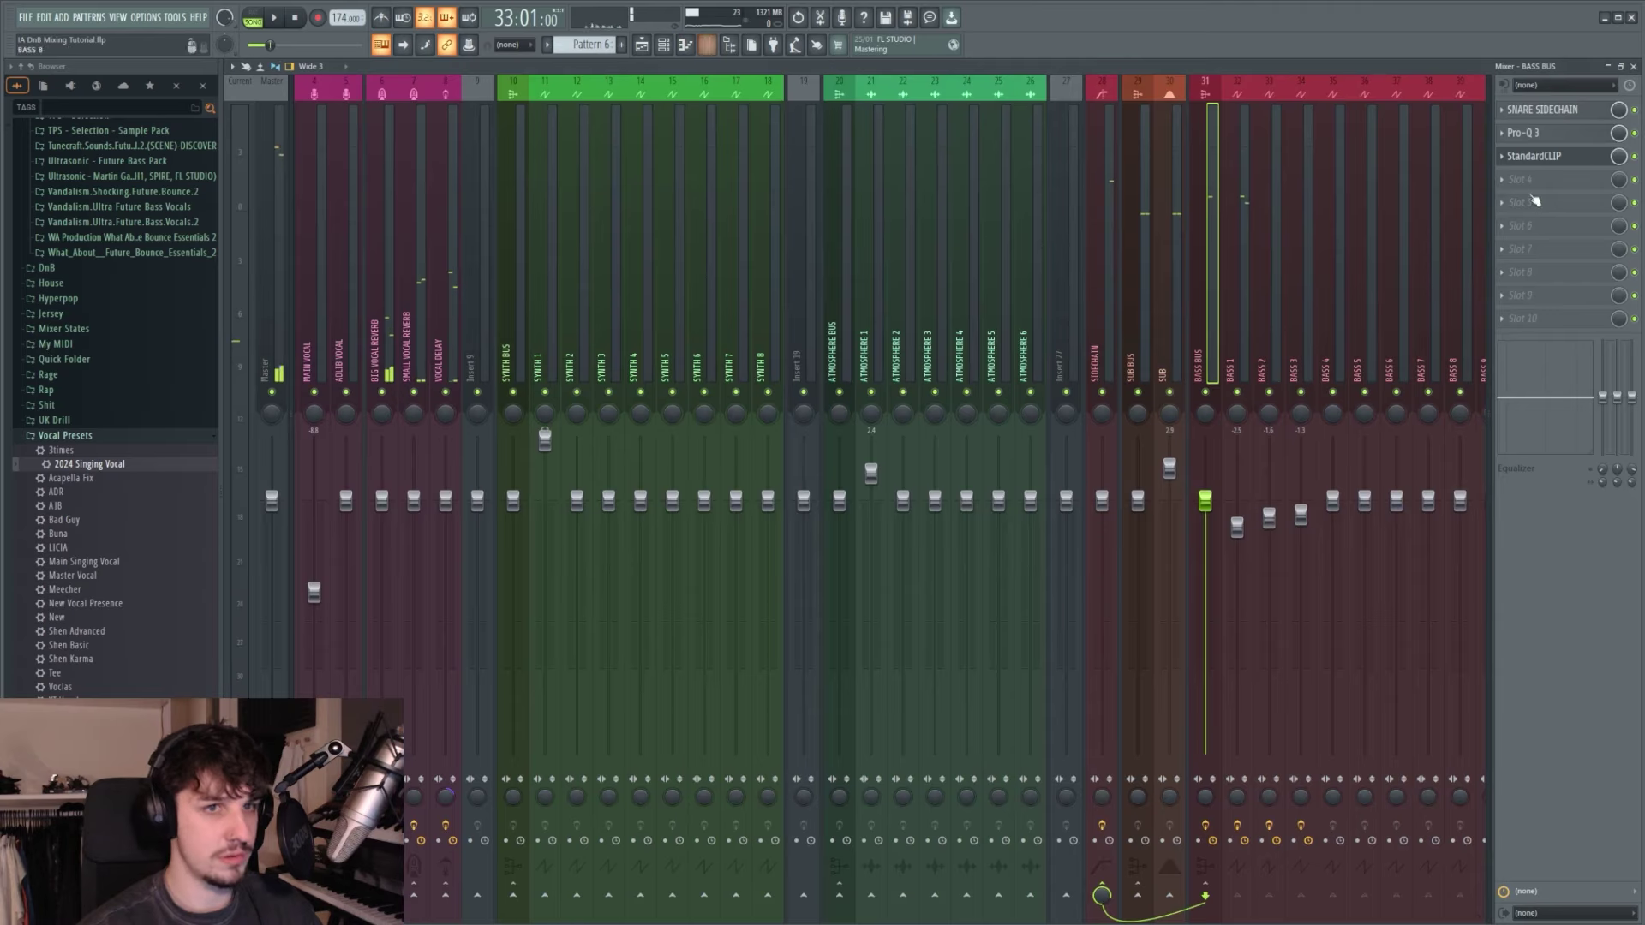
click(1580, 158)
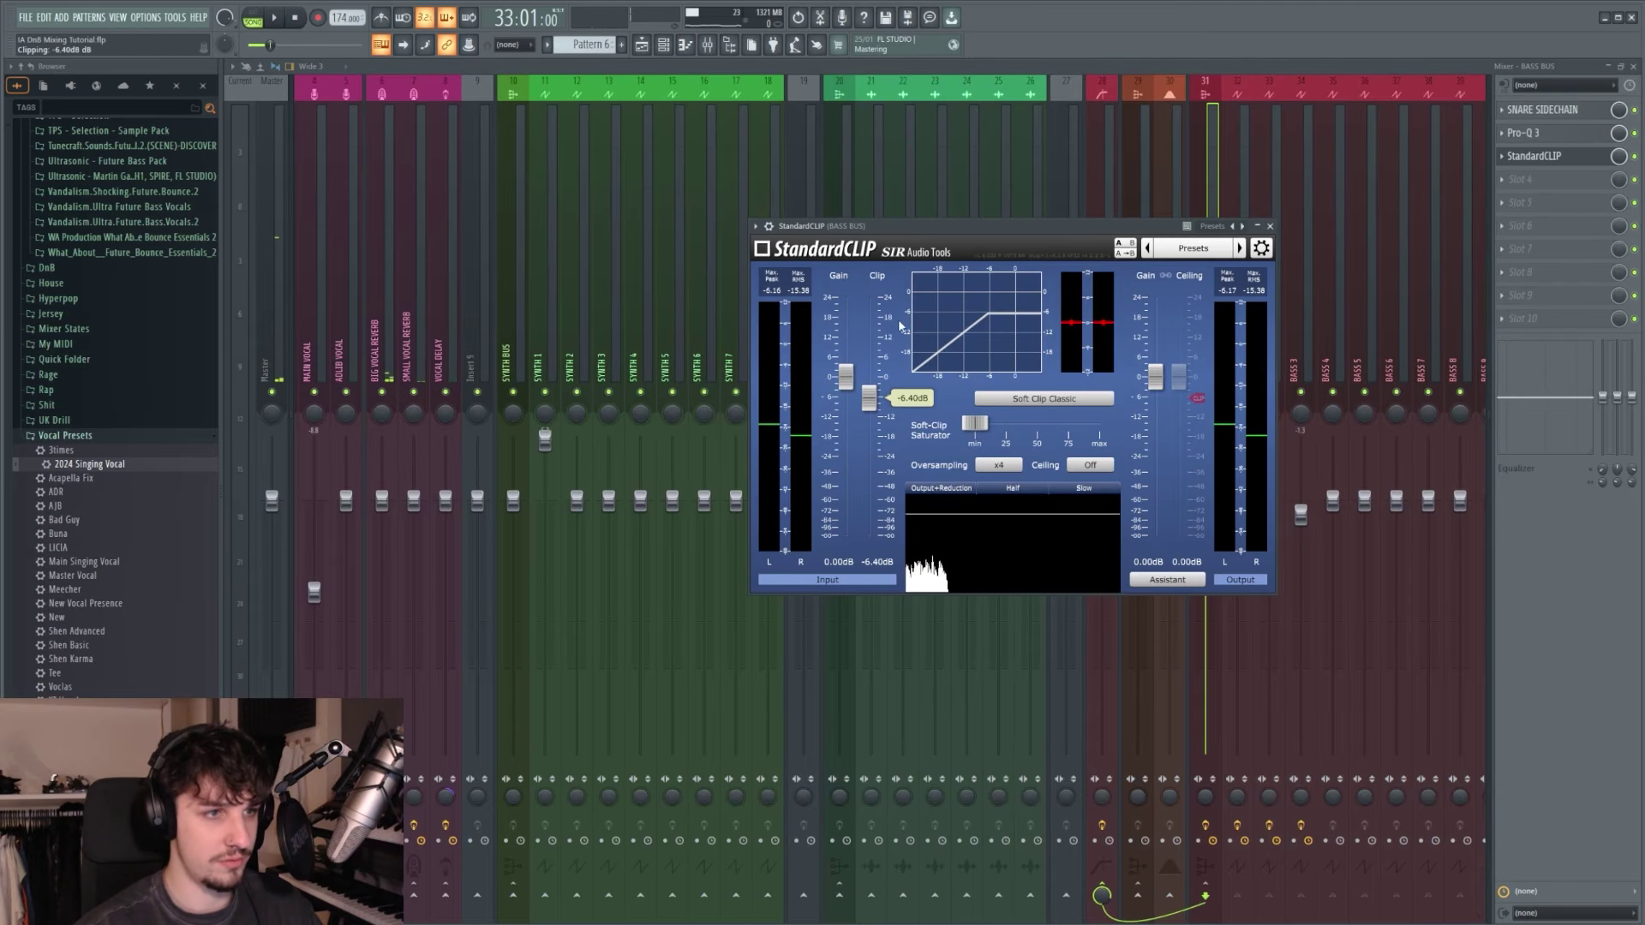
key(space)
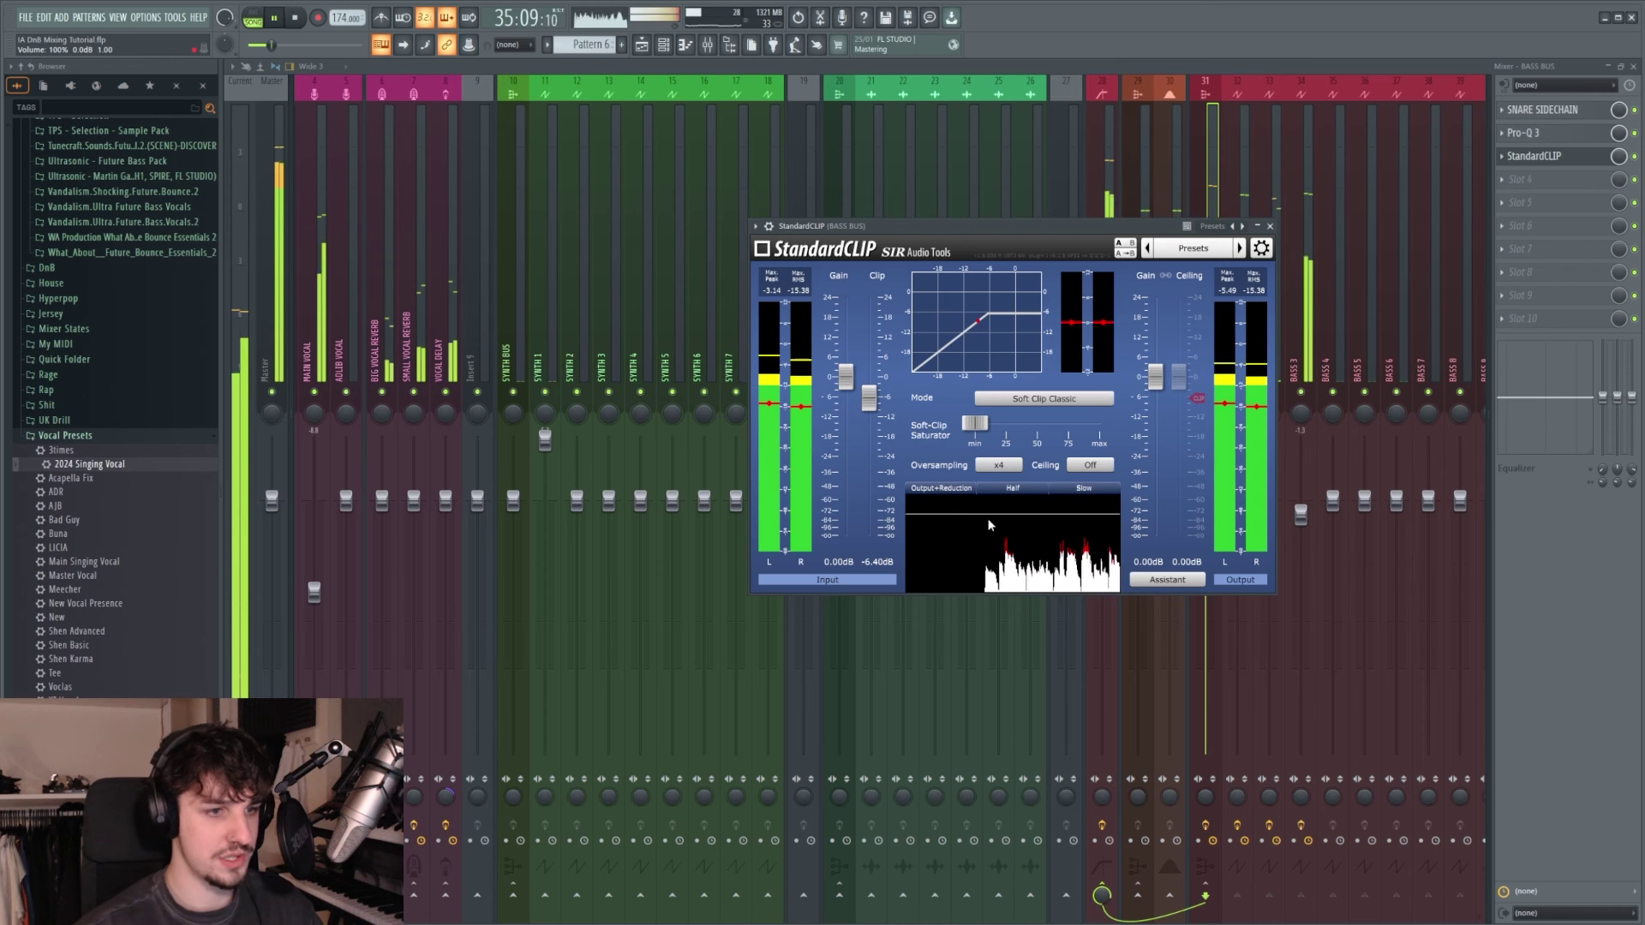
drag(870, 397, 876, 400)
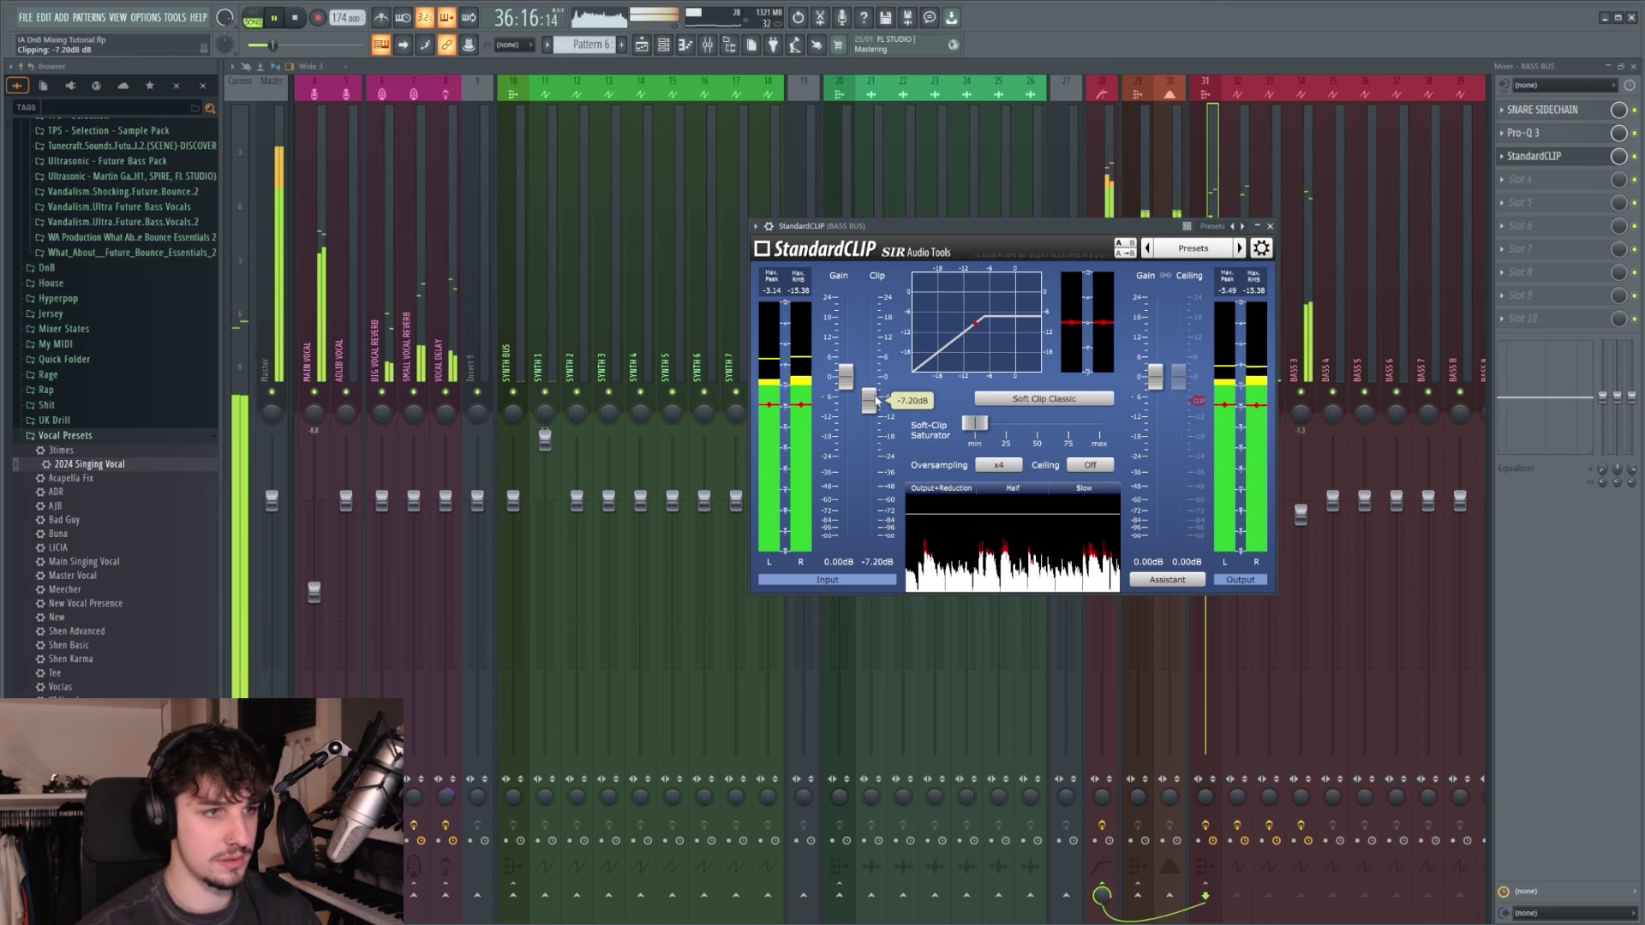
drag(1167, 386, 1169, 383)
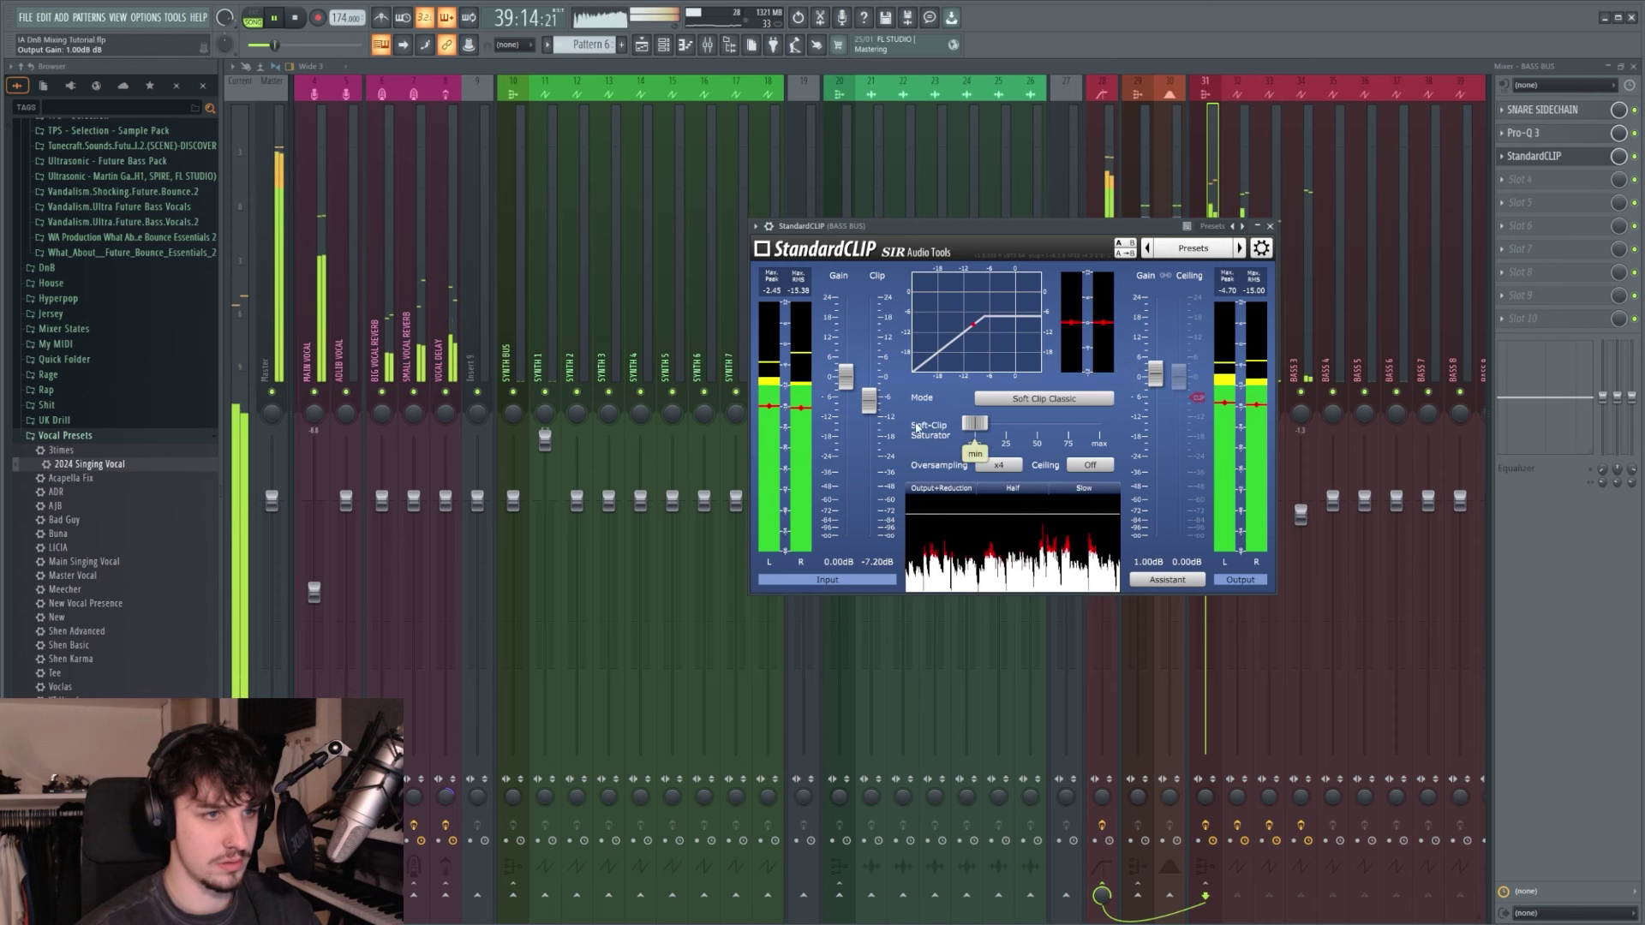
click(1271, 226)
Step: Raise the BASS 2 fader to about -0.8 dB and adjust the drive in its Rift plugin during playback
scroll(1142, 275, down, 3)
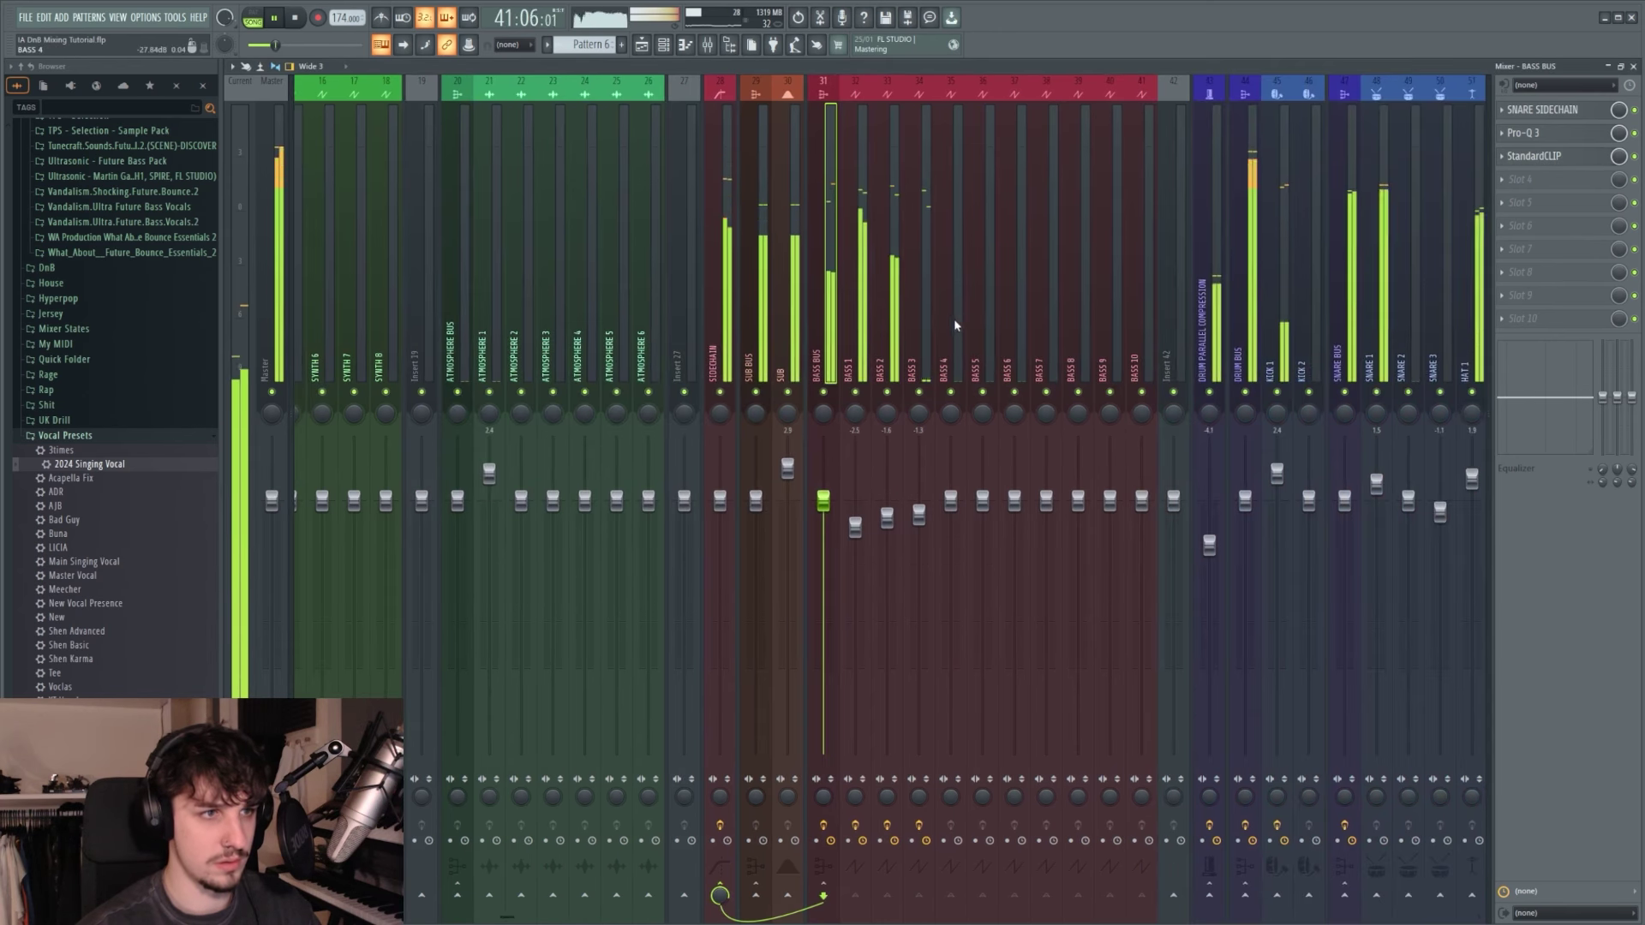
drag(888, 518, 888, 510)
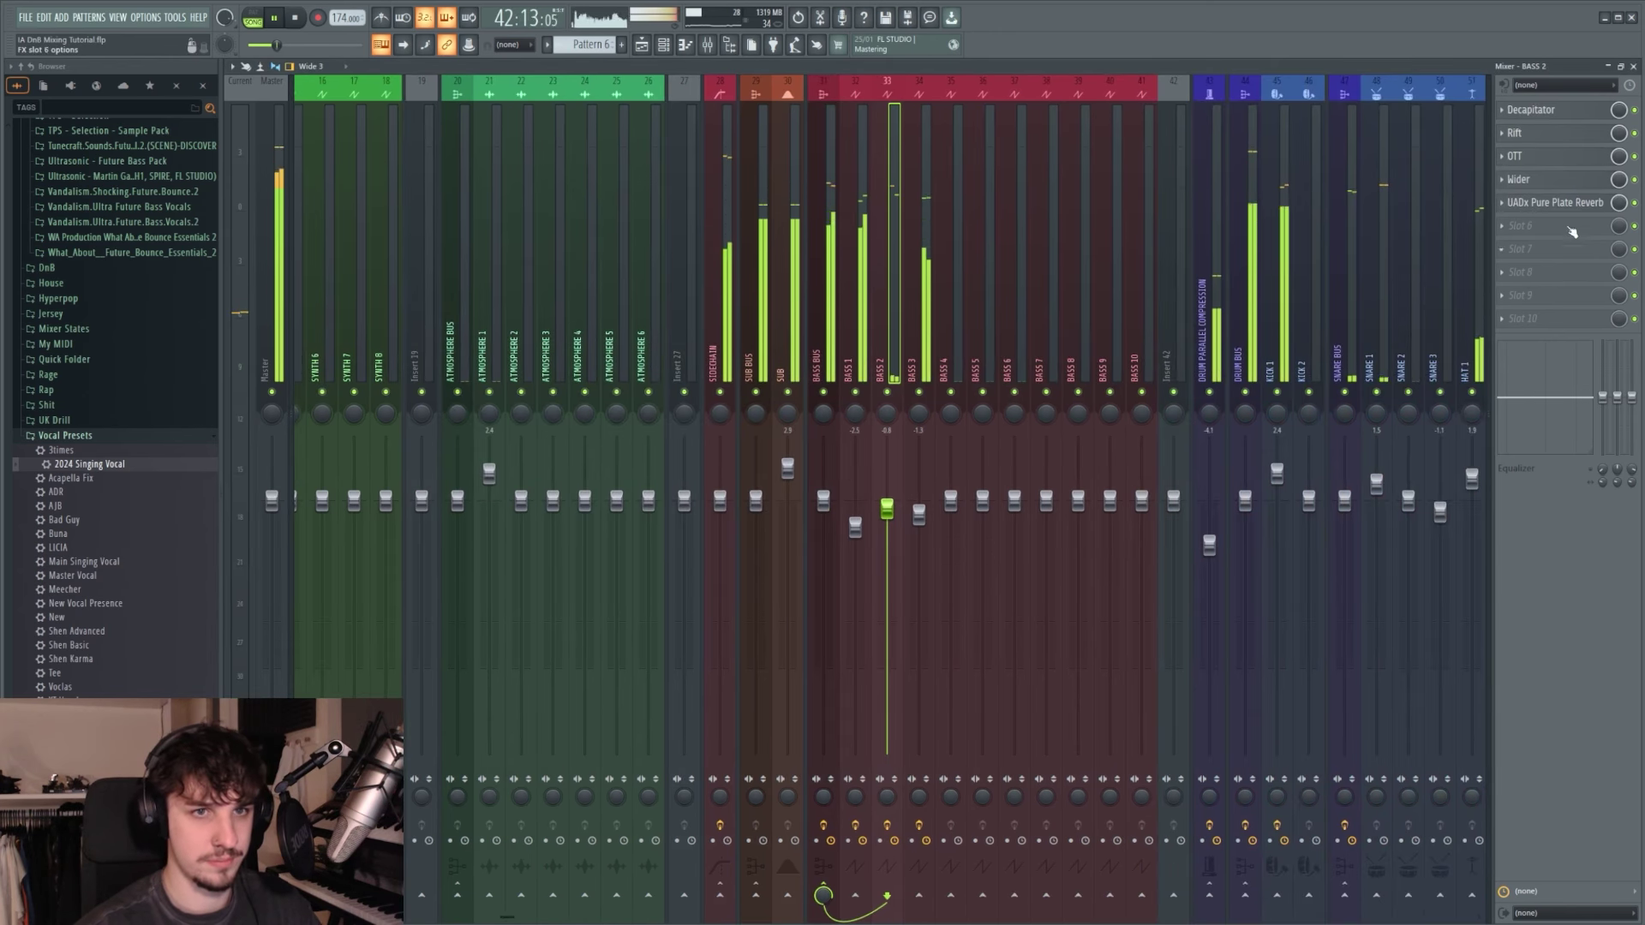
click(1542, 133)
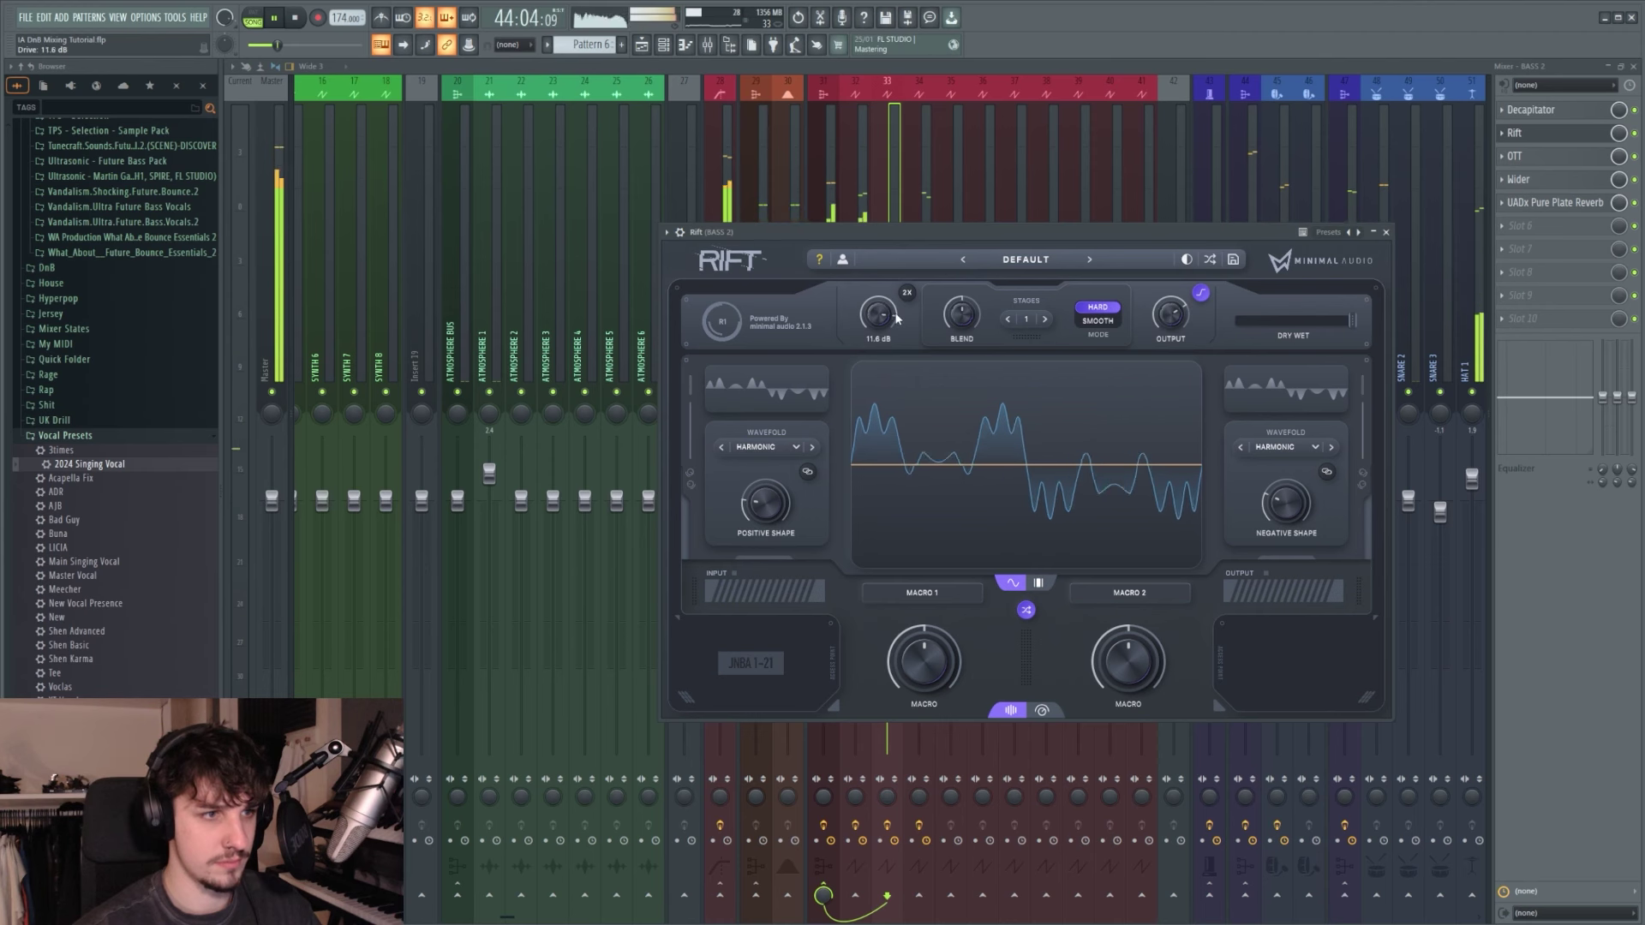
scroll(896, 317, down, 2)
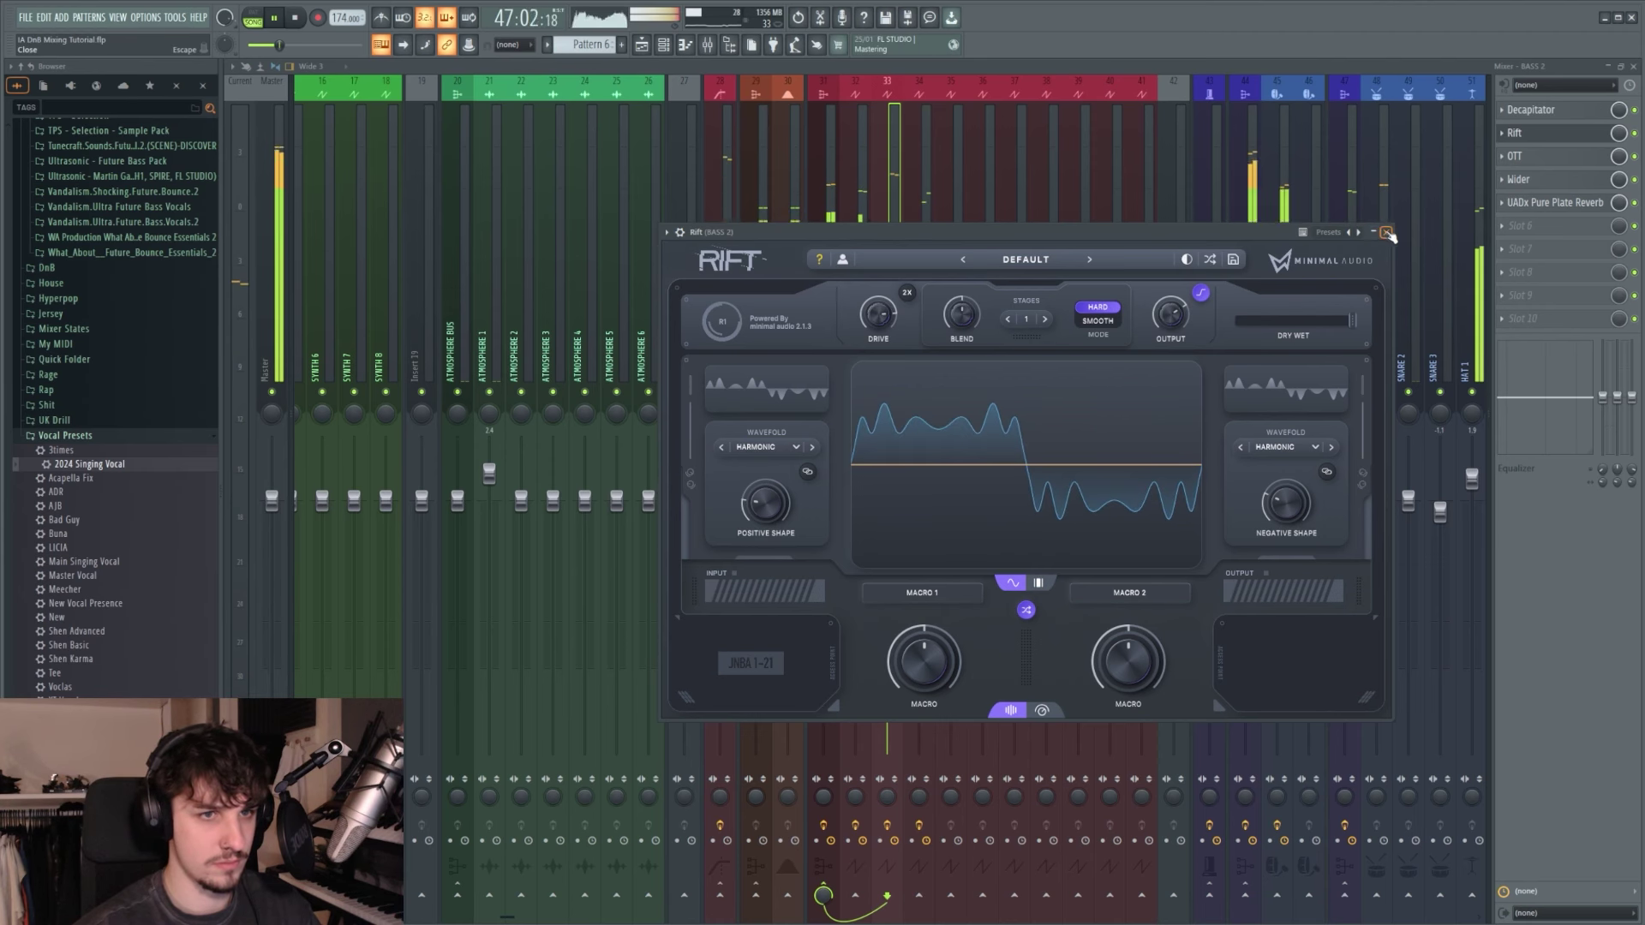
key(Escape)
Step: Play the intro from bar 9, raise the HAT 4 fader to about 2.8 dB and solo the track
scroll(985, 253, left, 3)
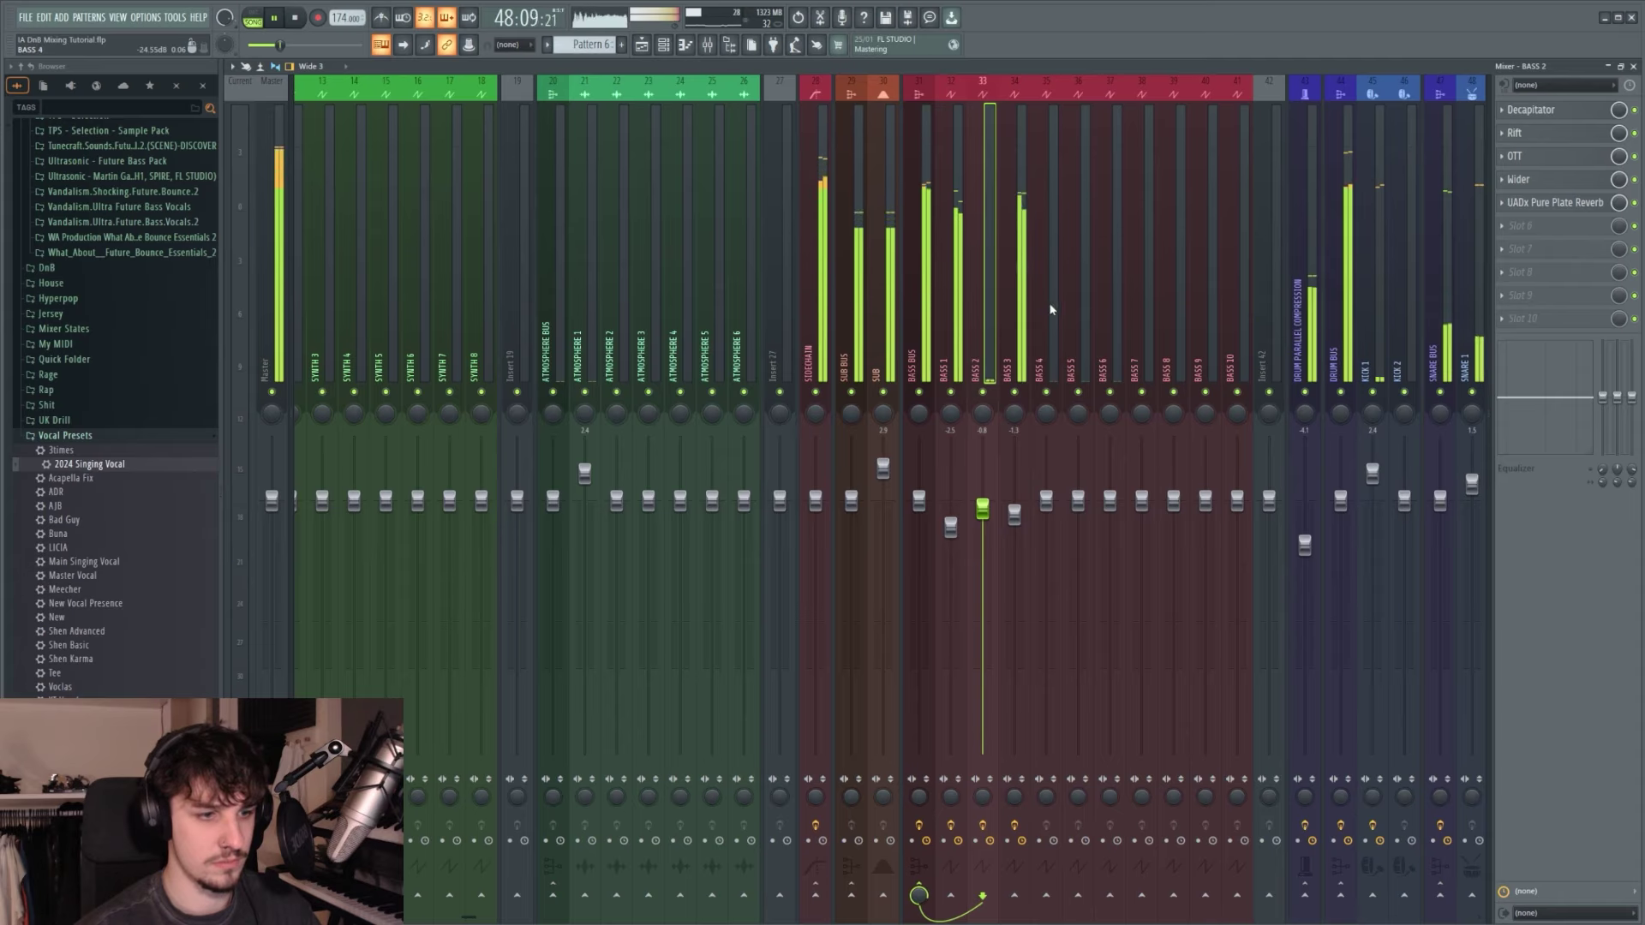
scroll(1047, 312, left, 3)
scroll(763, 334, left, 6)
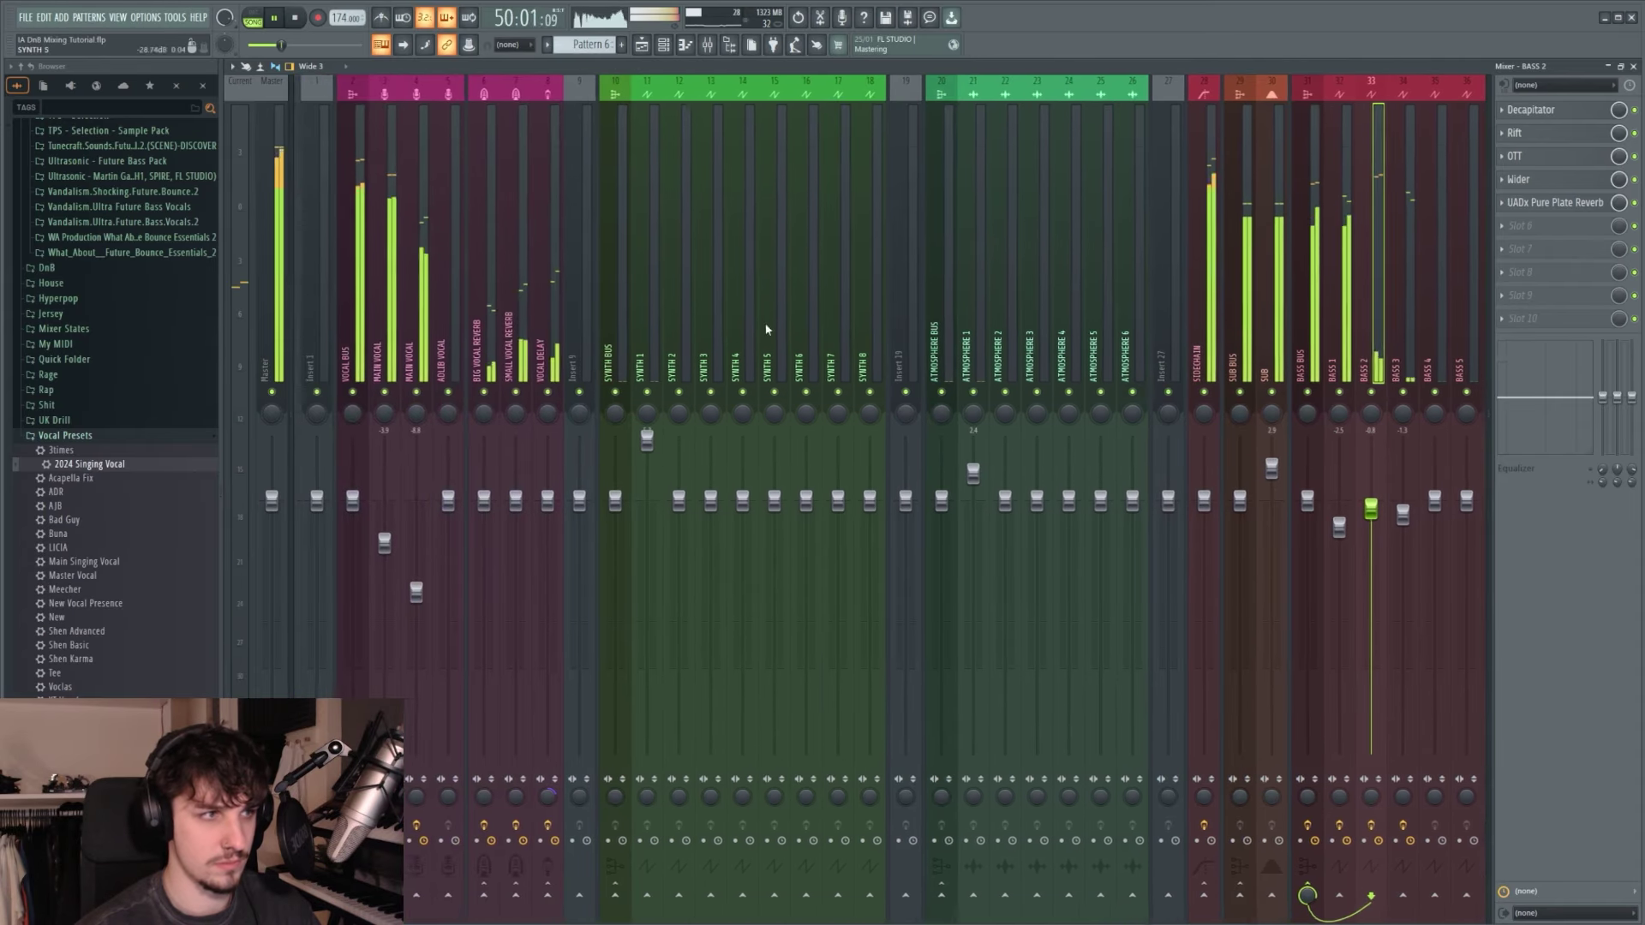
key(space)
key(F5)
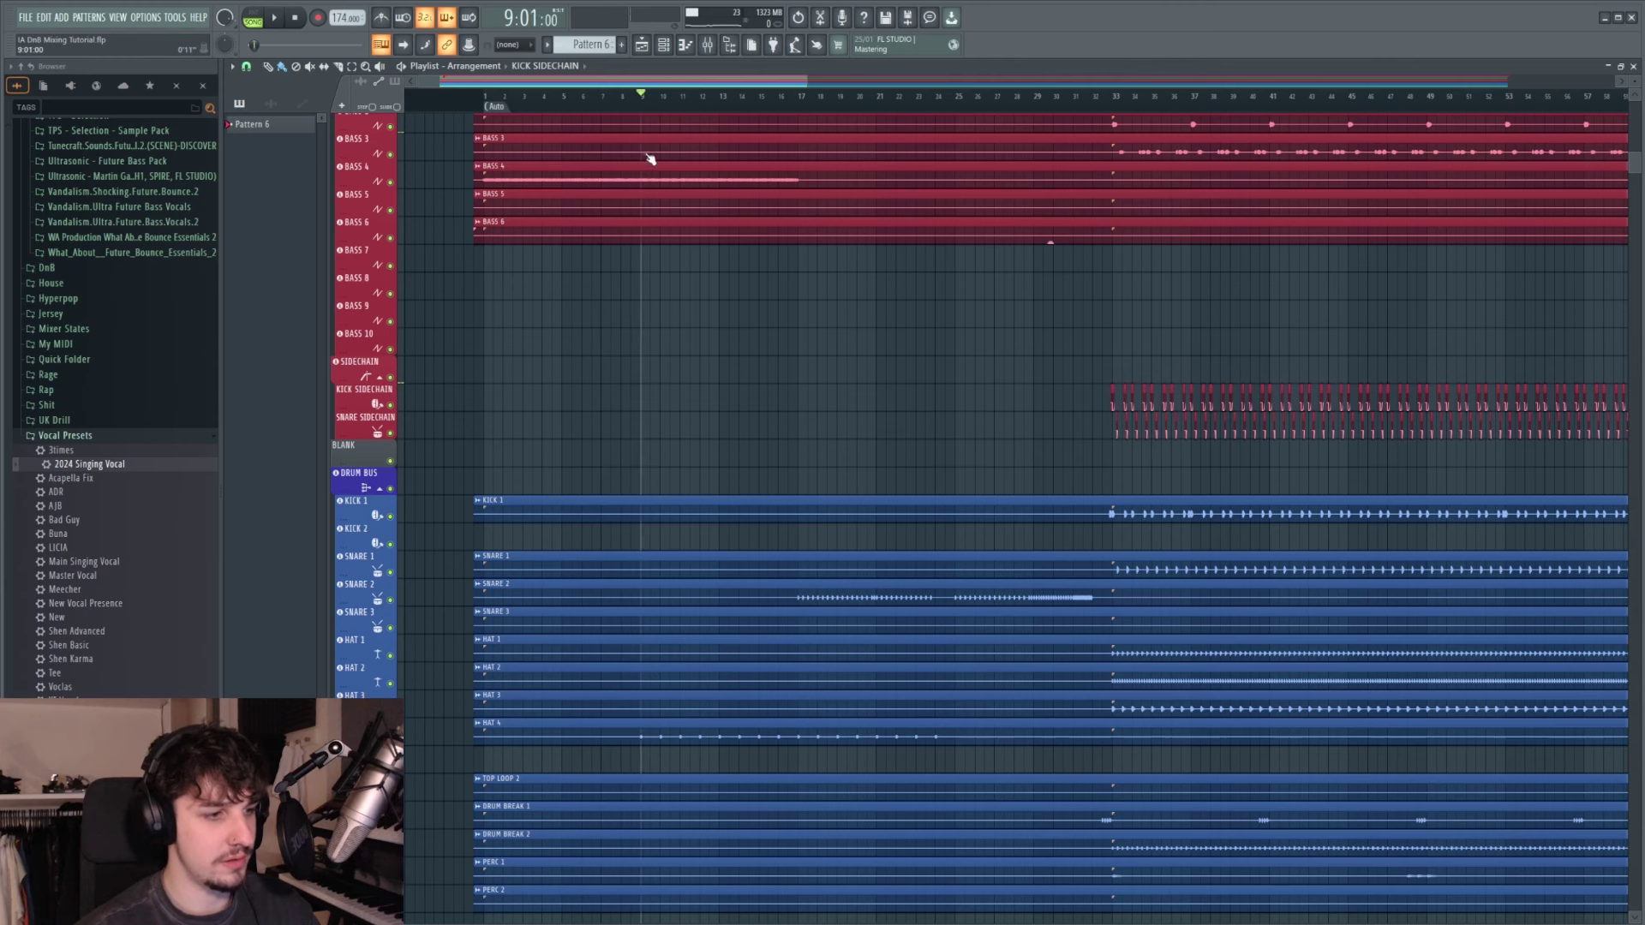
key(space)
key(F9)
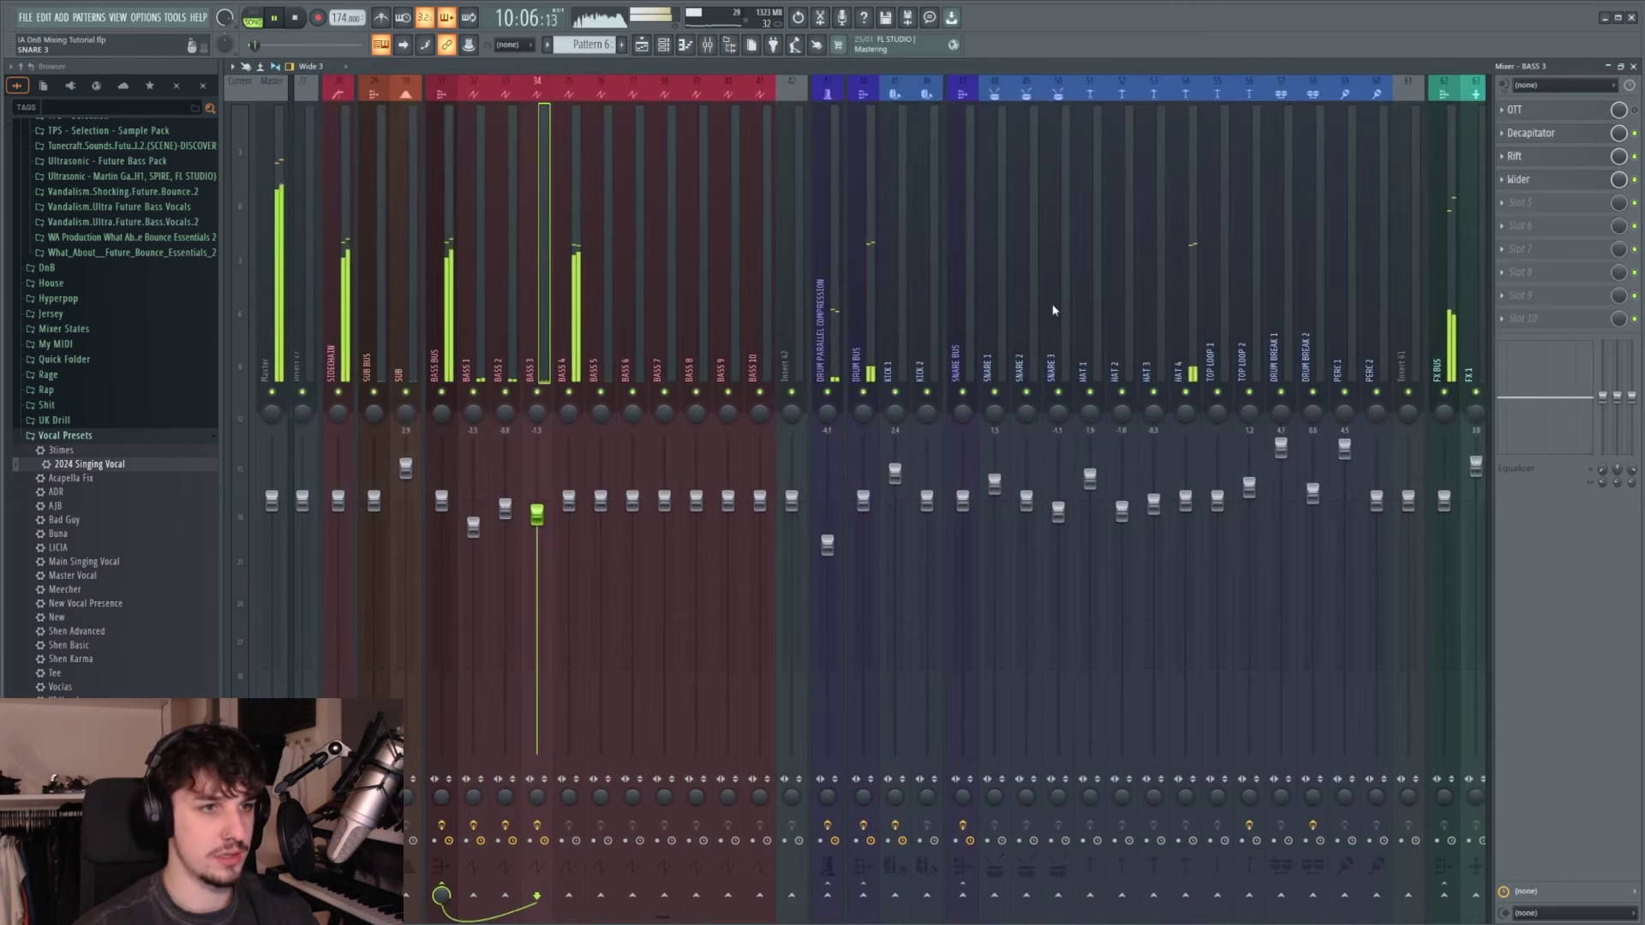
click(1186, 500)
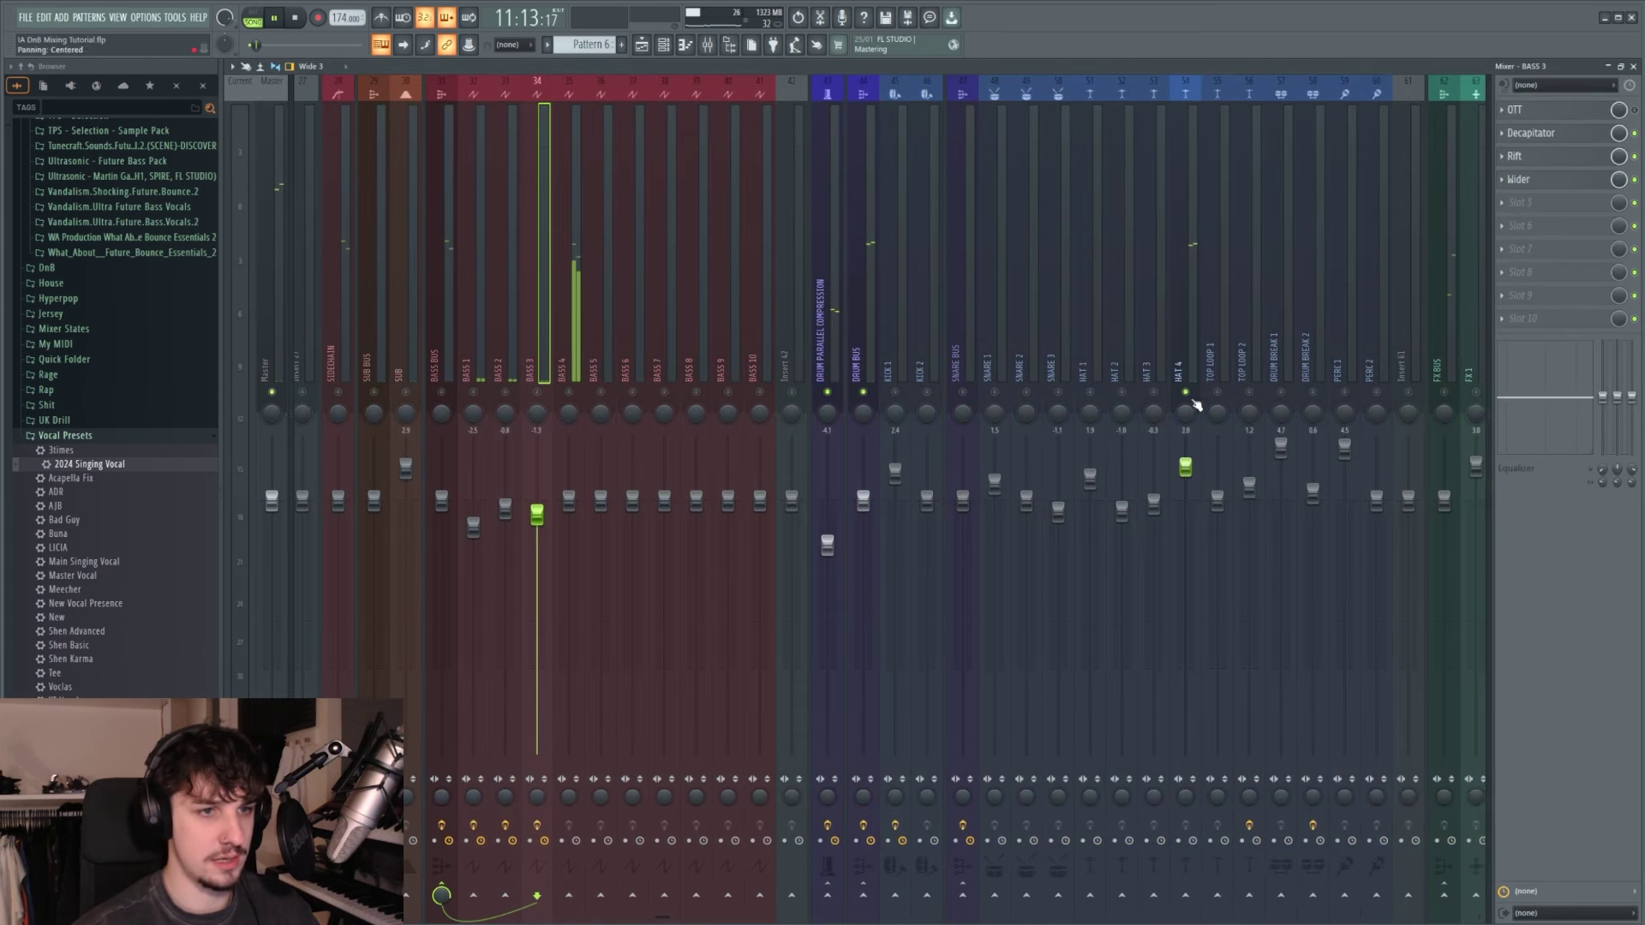
key(space)
Step: Add UADx Pure Plate Reverb to HAT 4 with a 180 Hz low cut and 38% mix, and raise the track's fader to 4.3 dB
click(1609, 110)
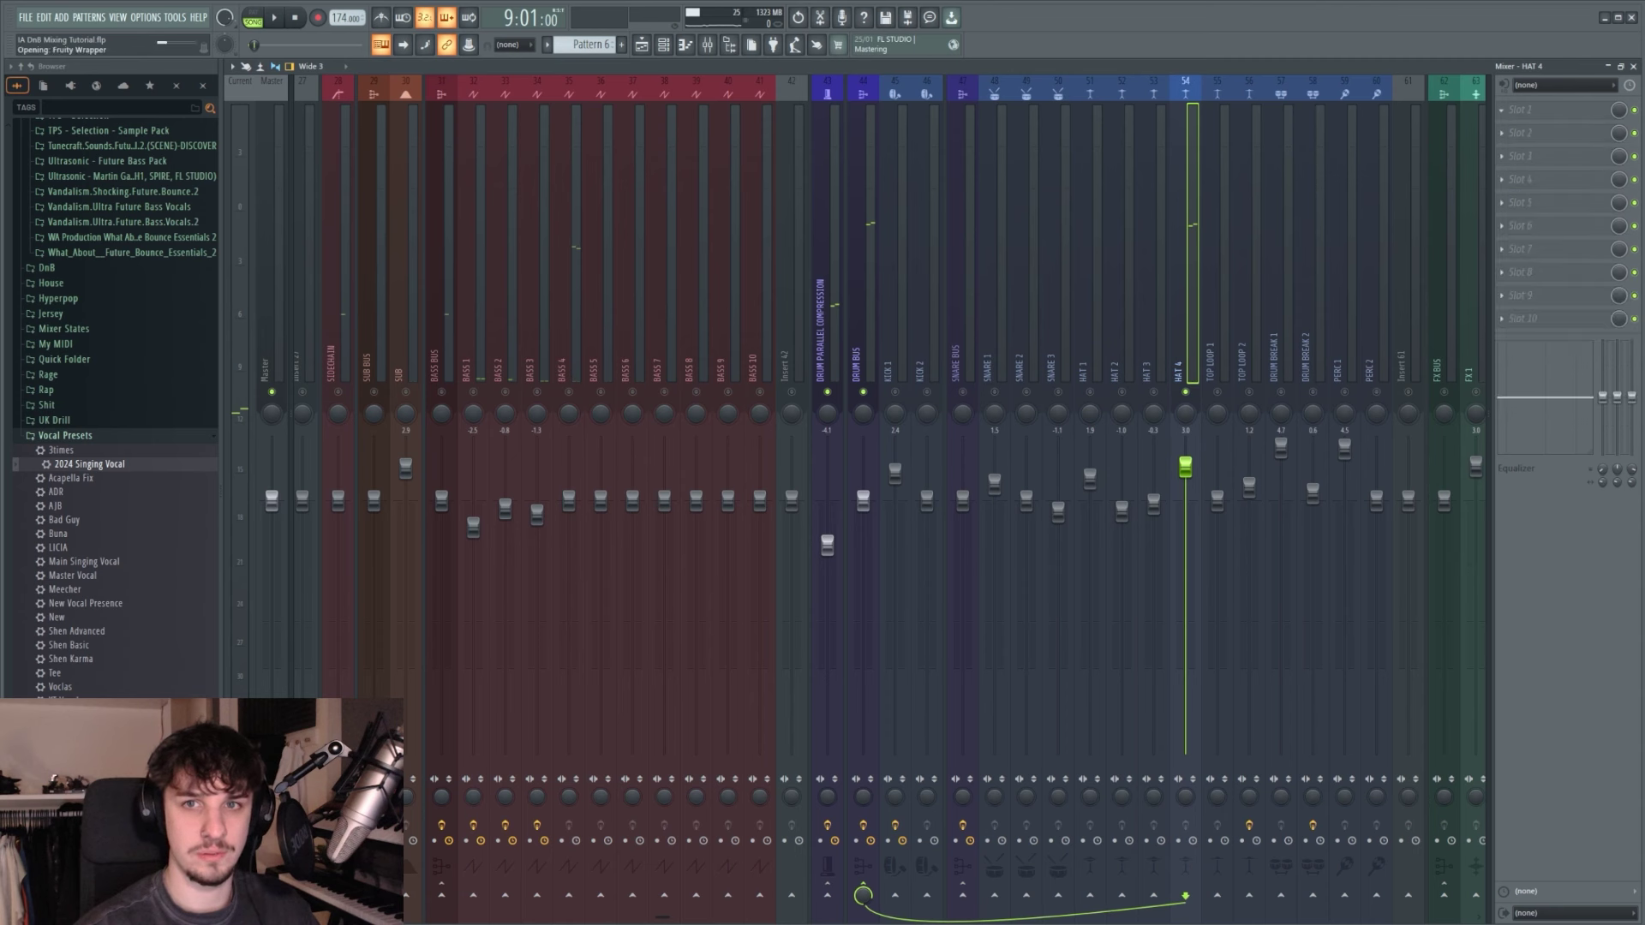
drag(410, 233, 1008, 171)
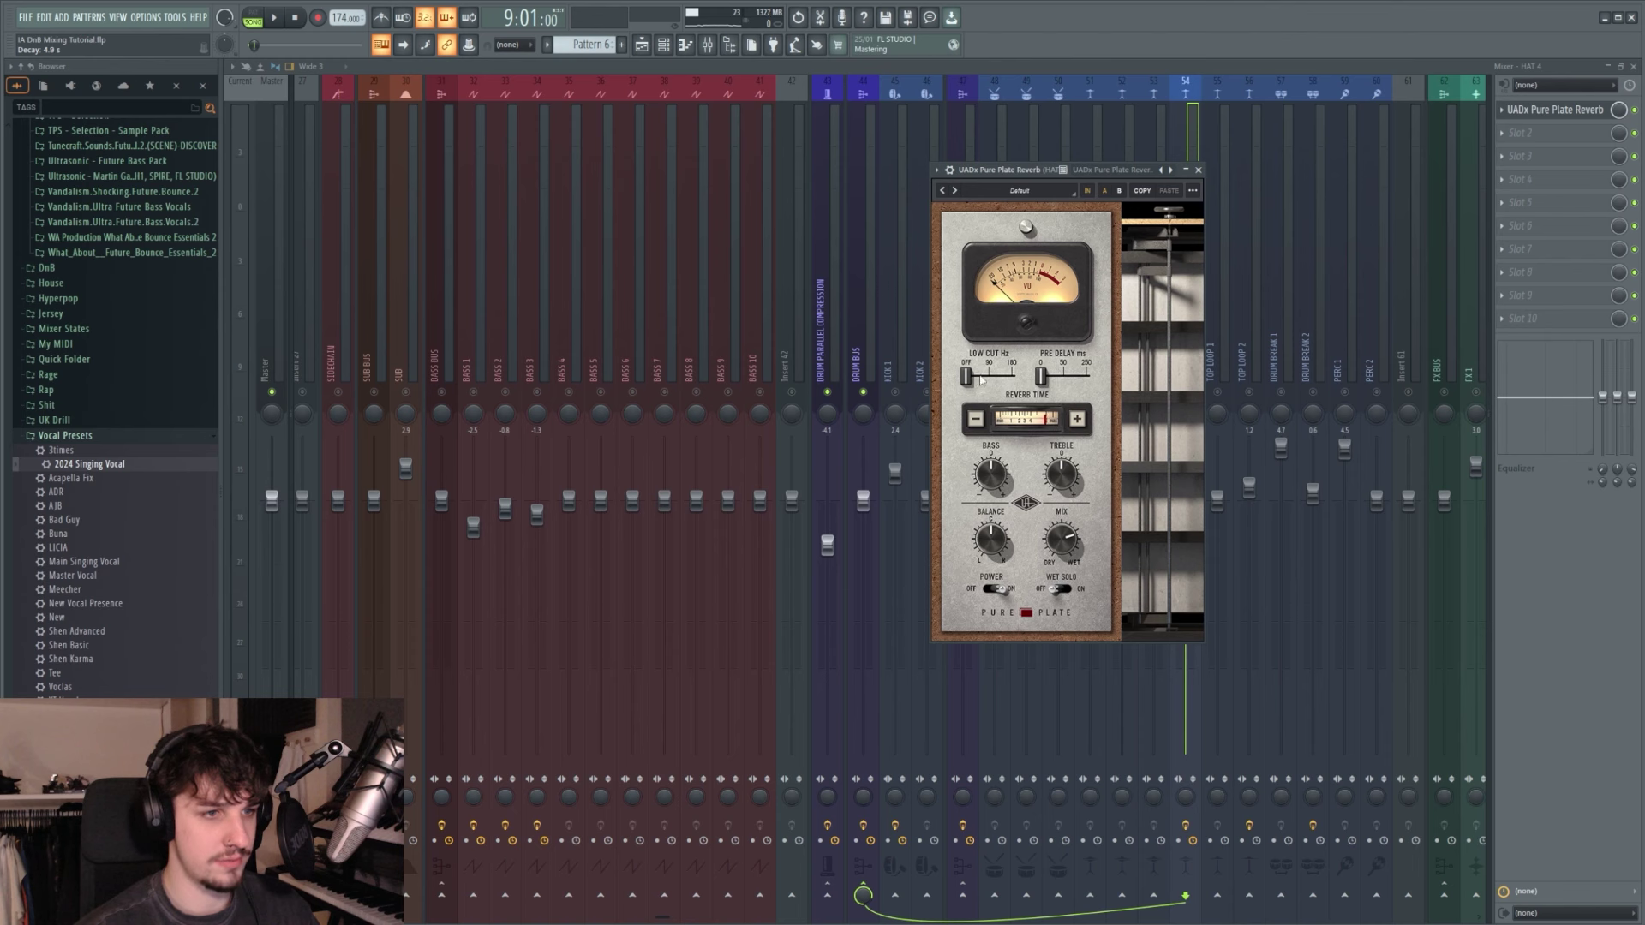
key(space)
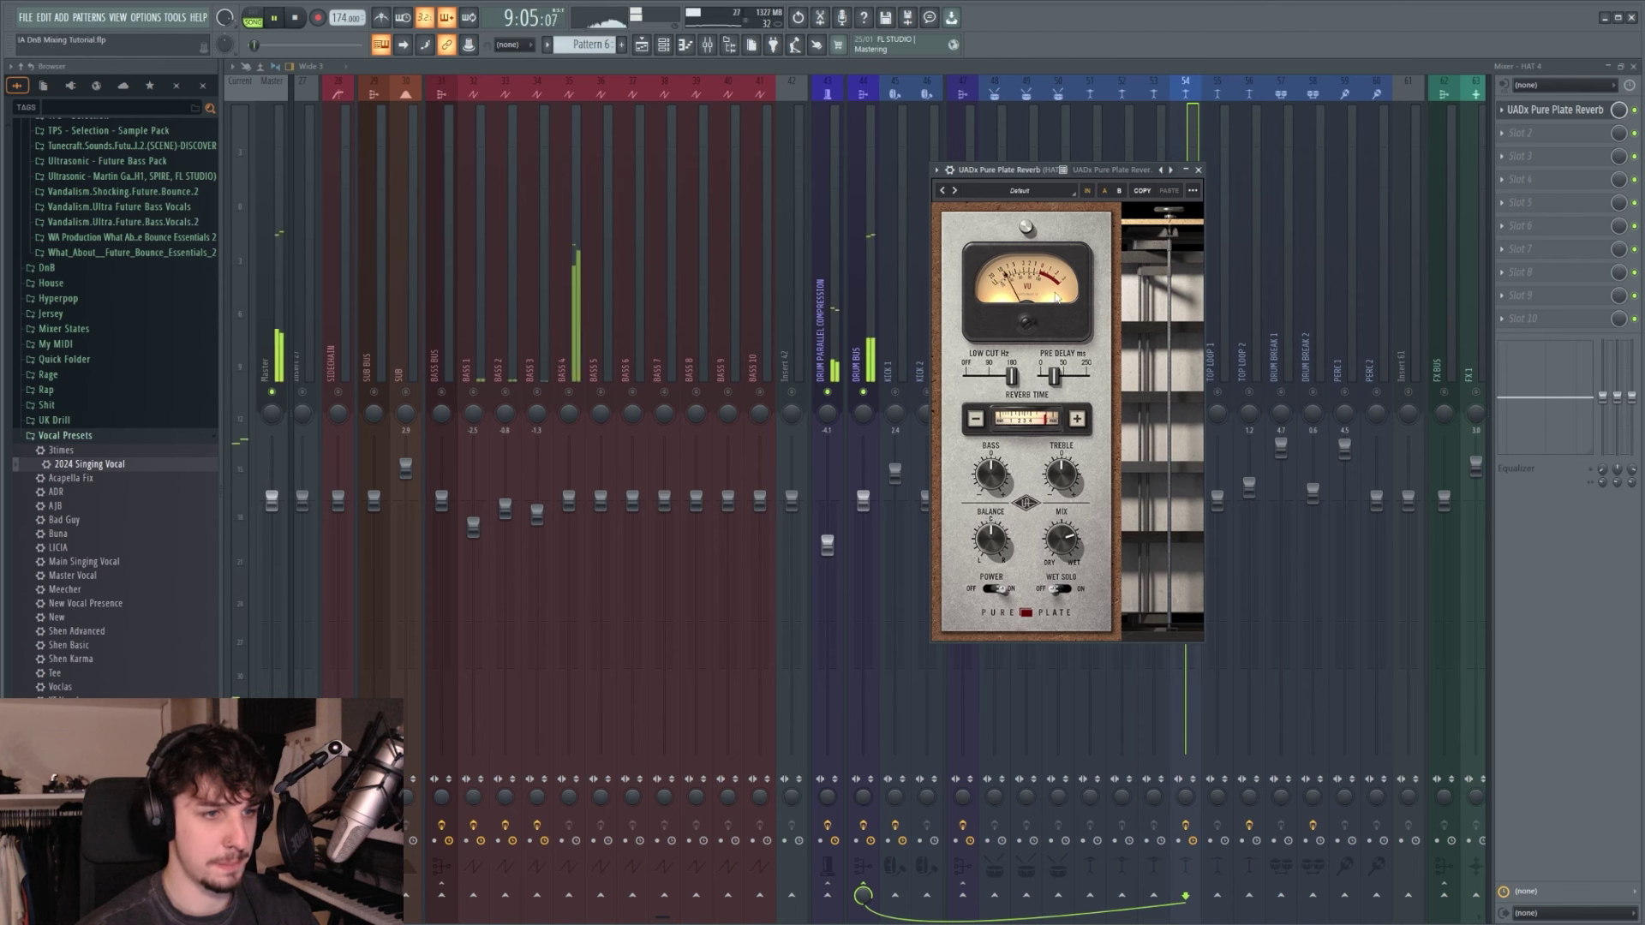
click(1192, 408)
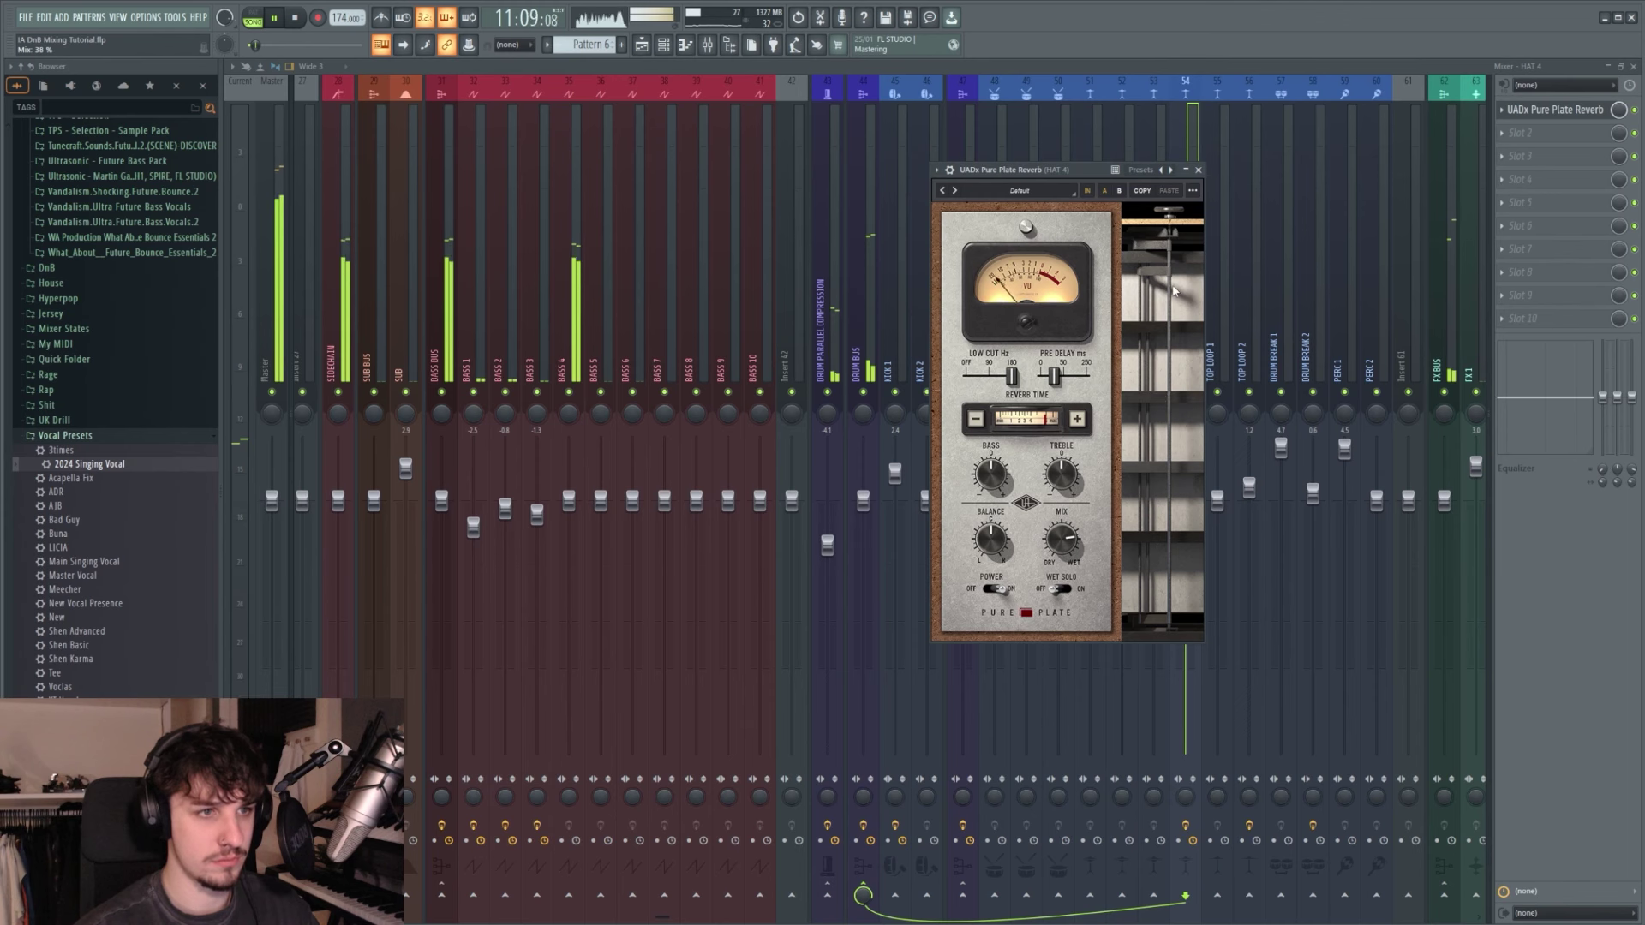
click(1199, 170)
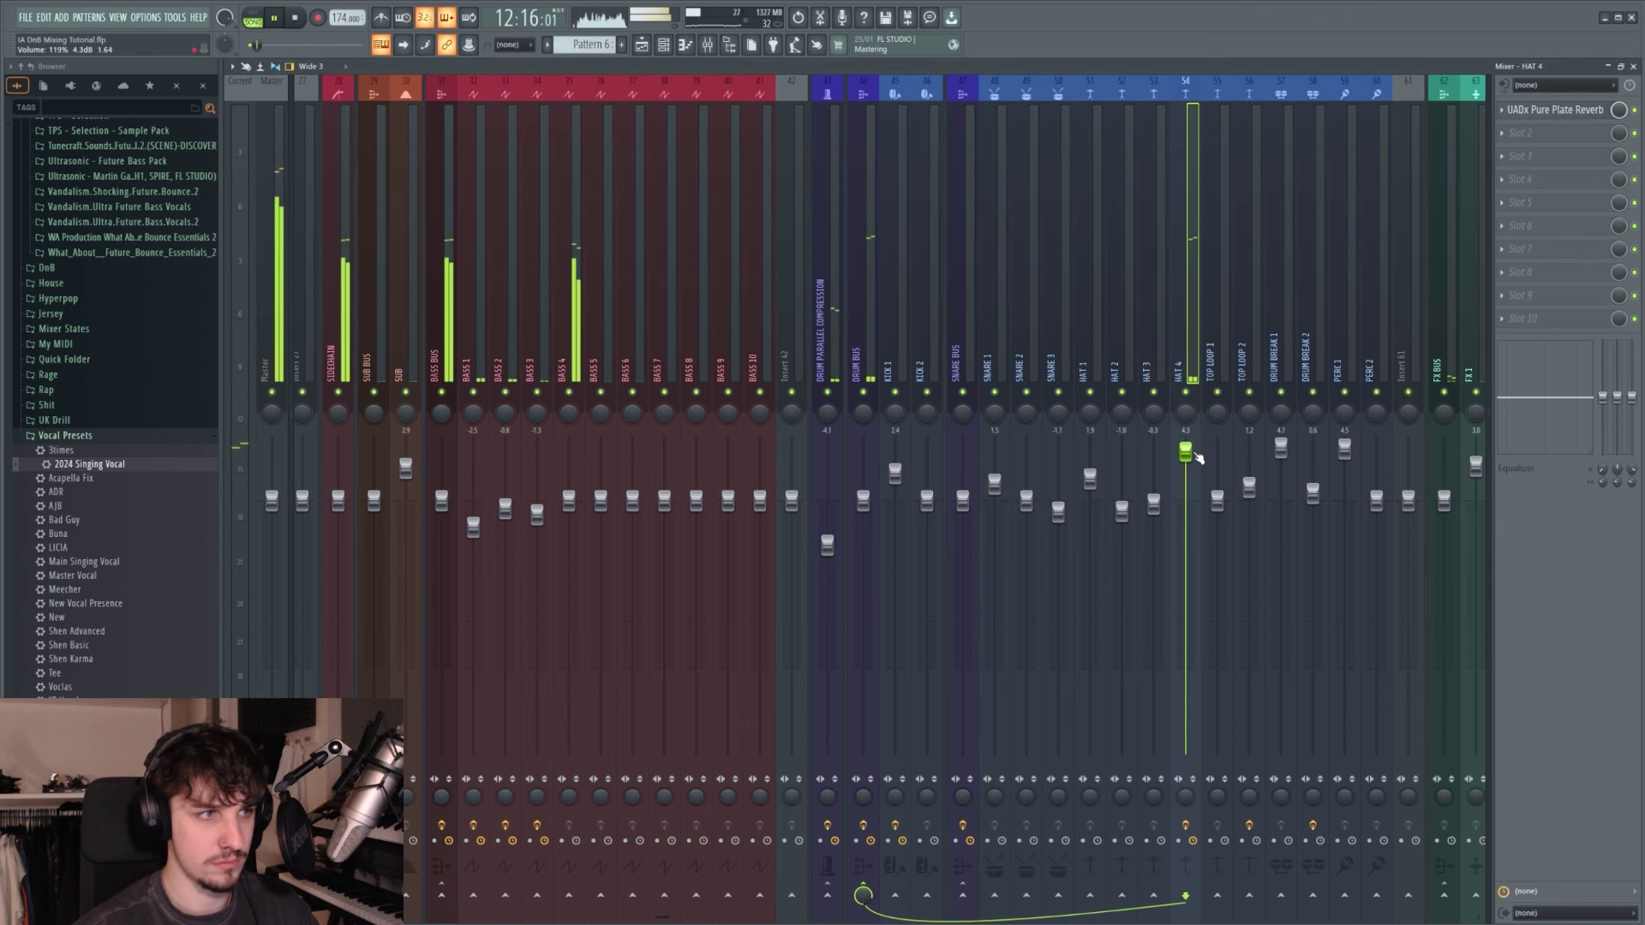
Step: Insert Decapitator on BASS 4 with a drive of about 1.9 and set the track's fader to about 0.9 dB
click(1056, 291)
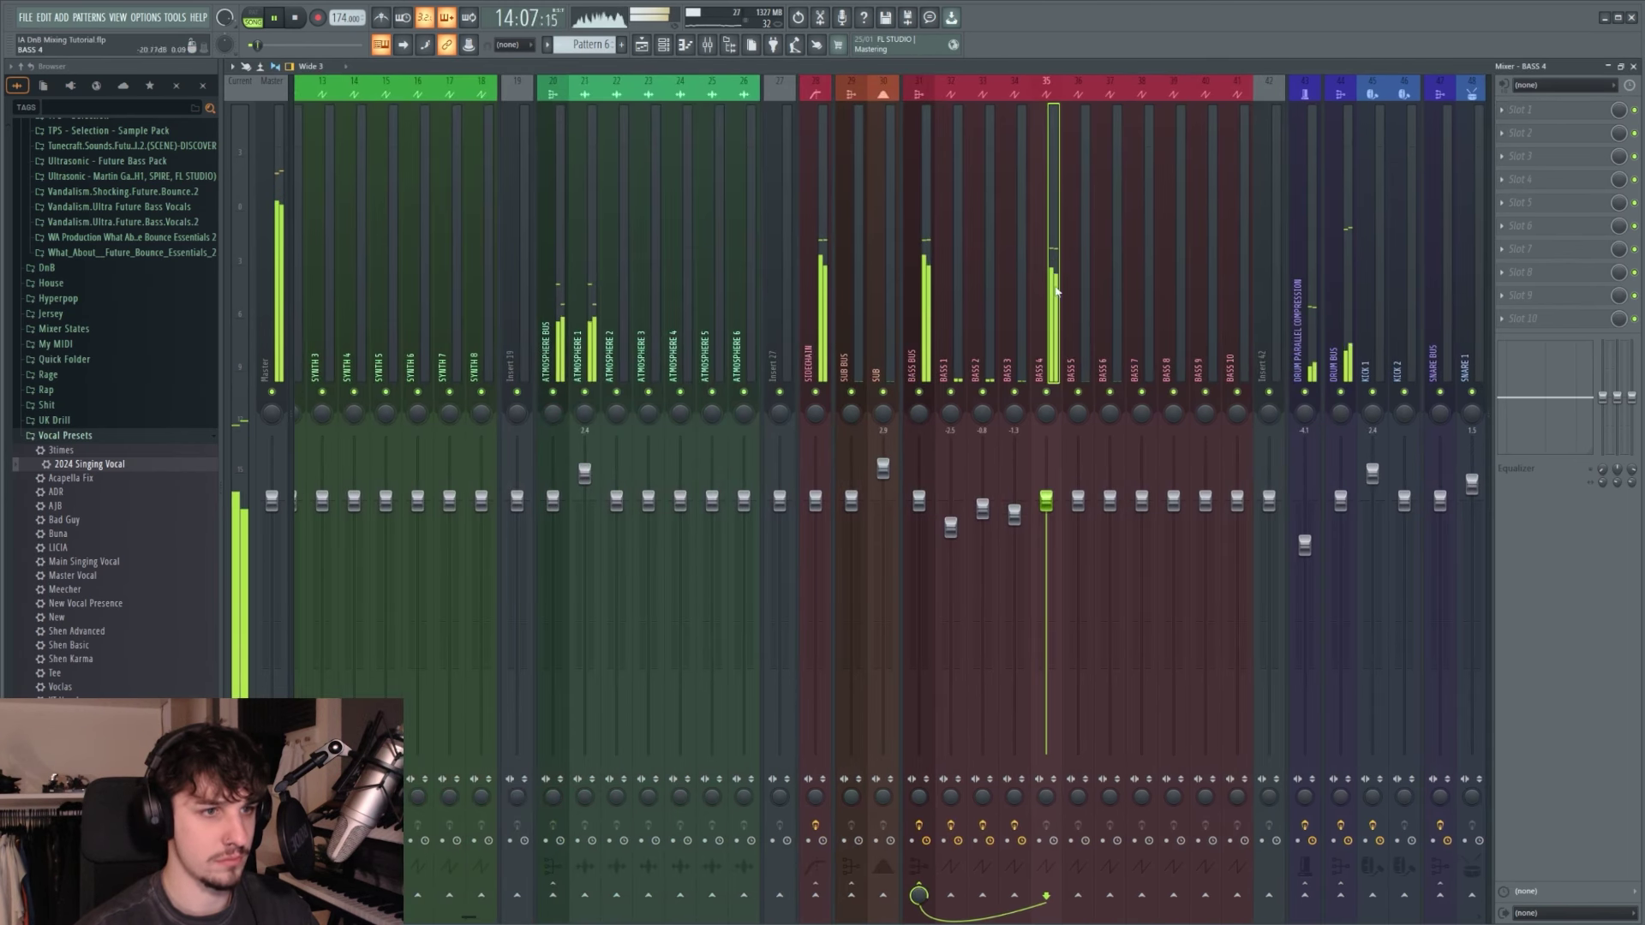
click(1523, 131)
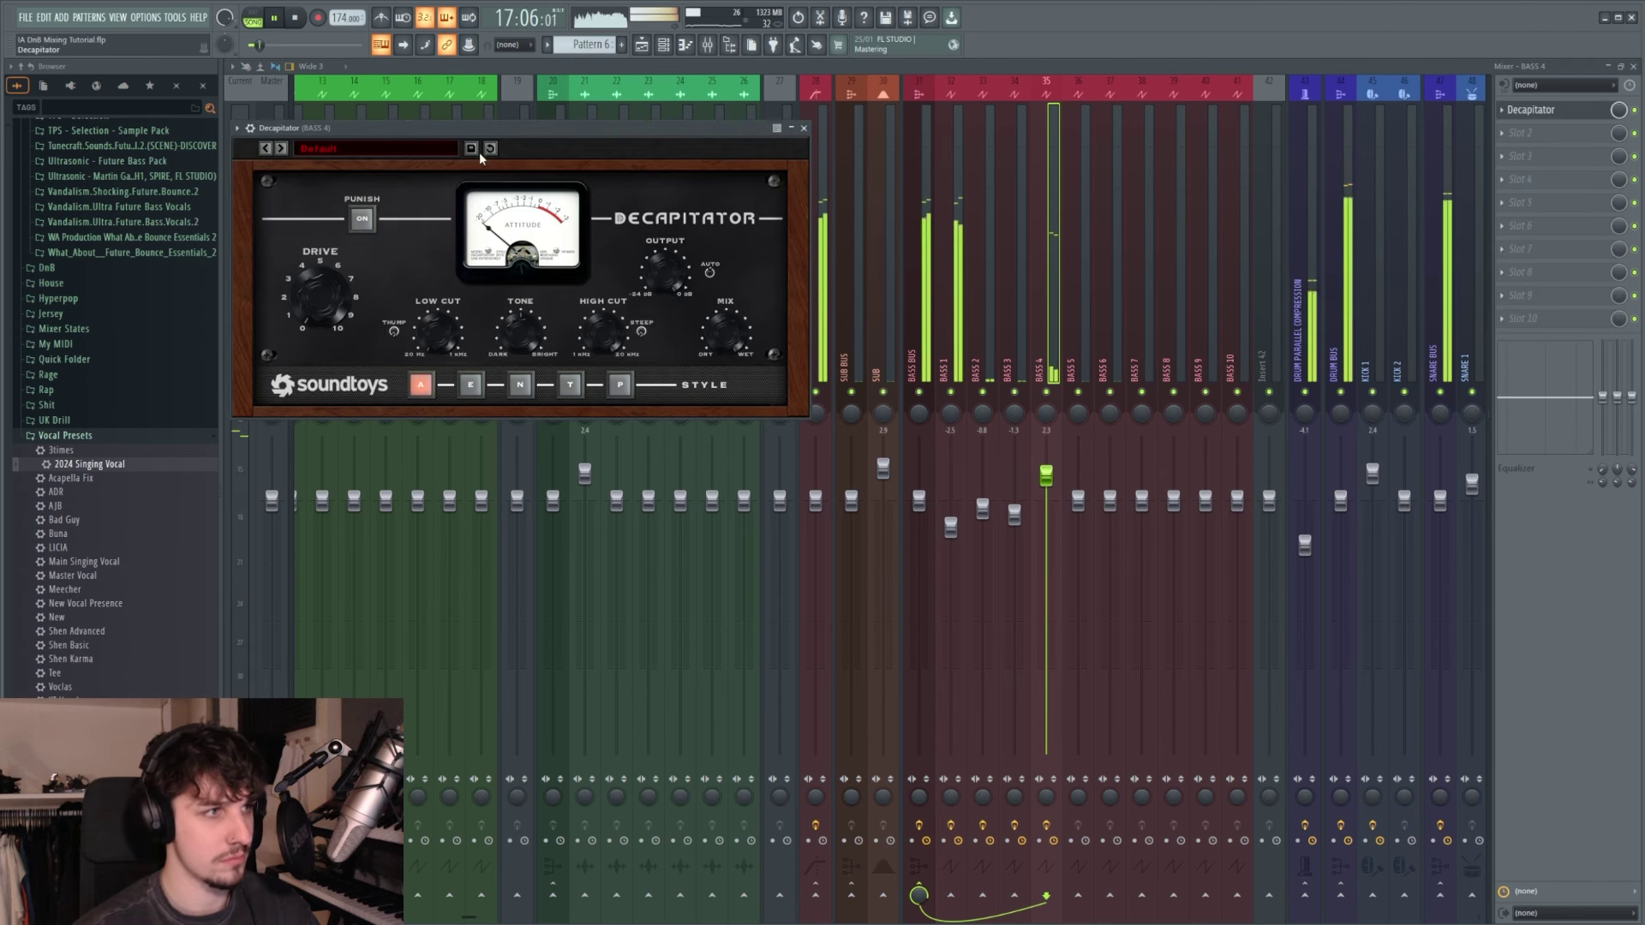
drag(475, 131, 926, 346)
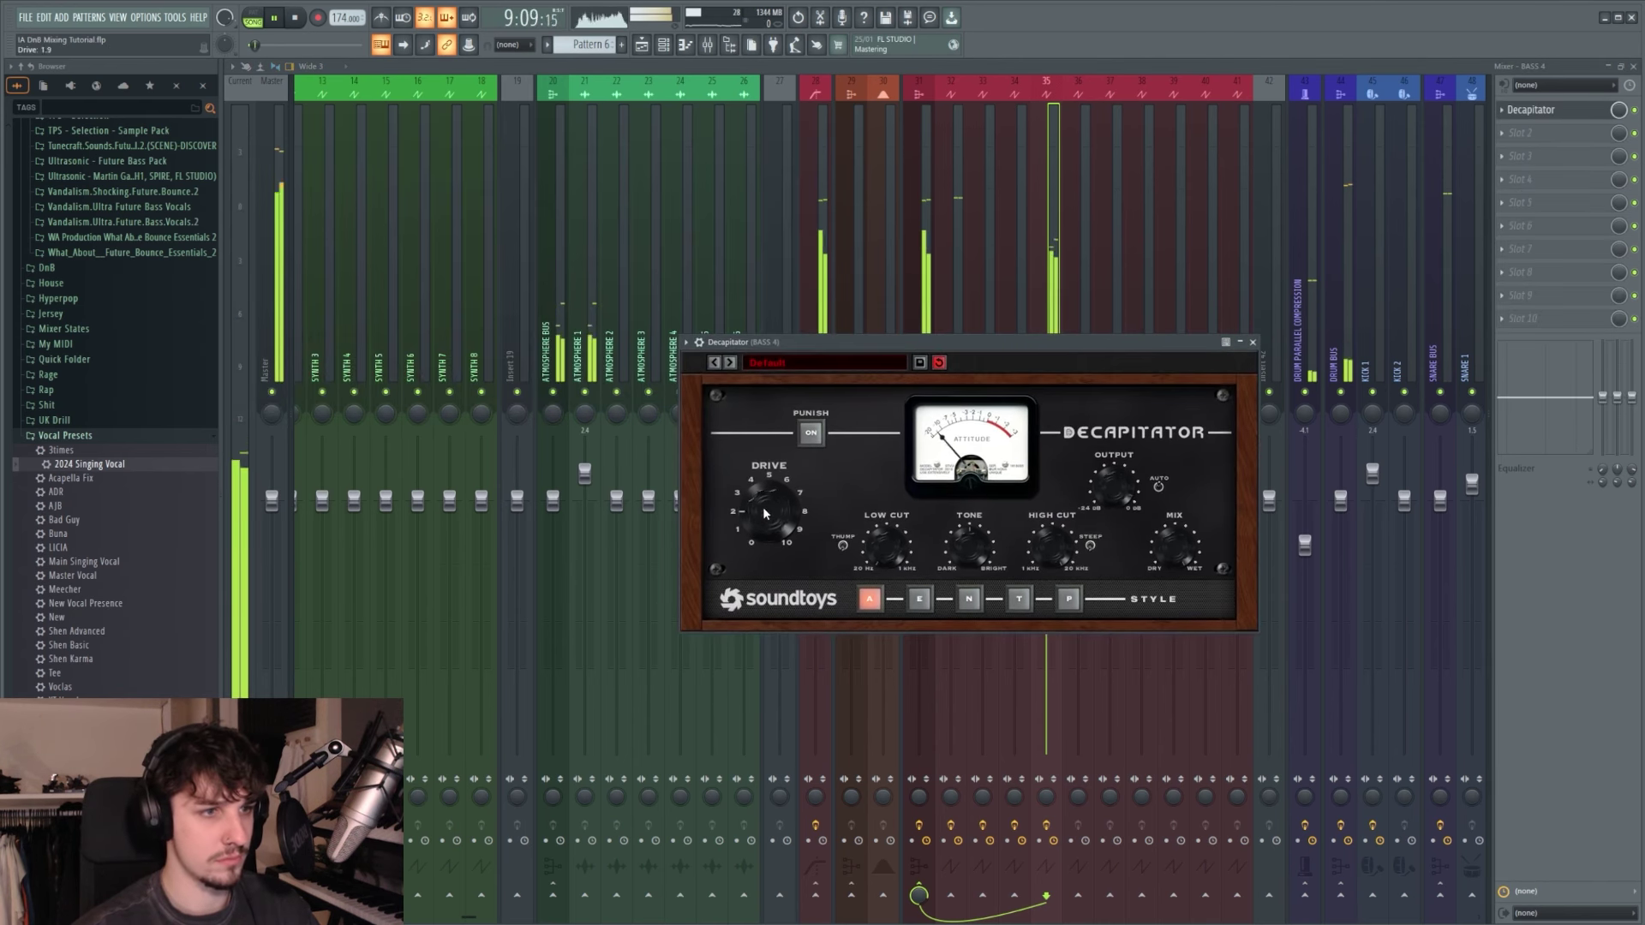
click(1556, 120)
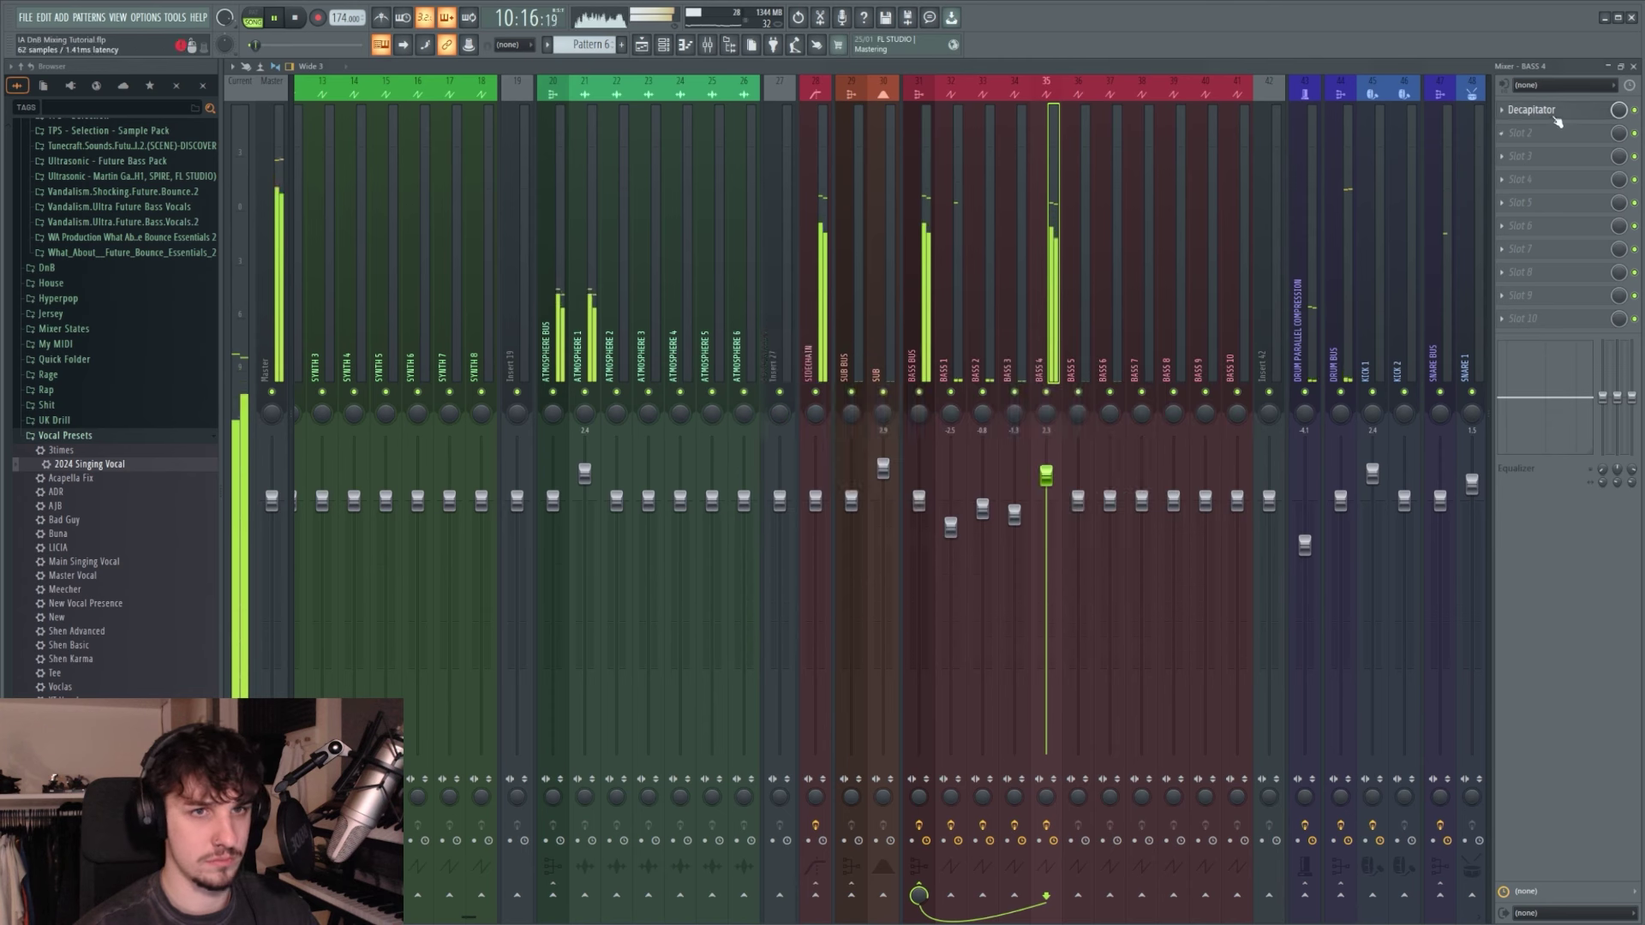
scroll(1040, 255, up, 5)
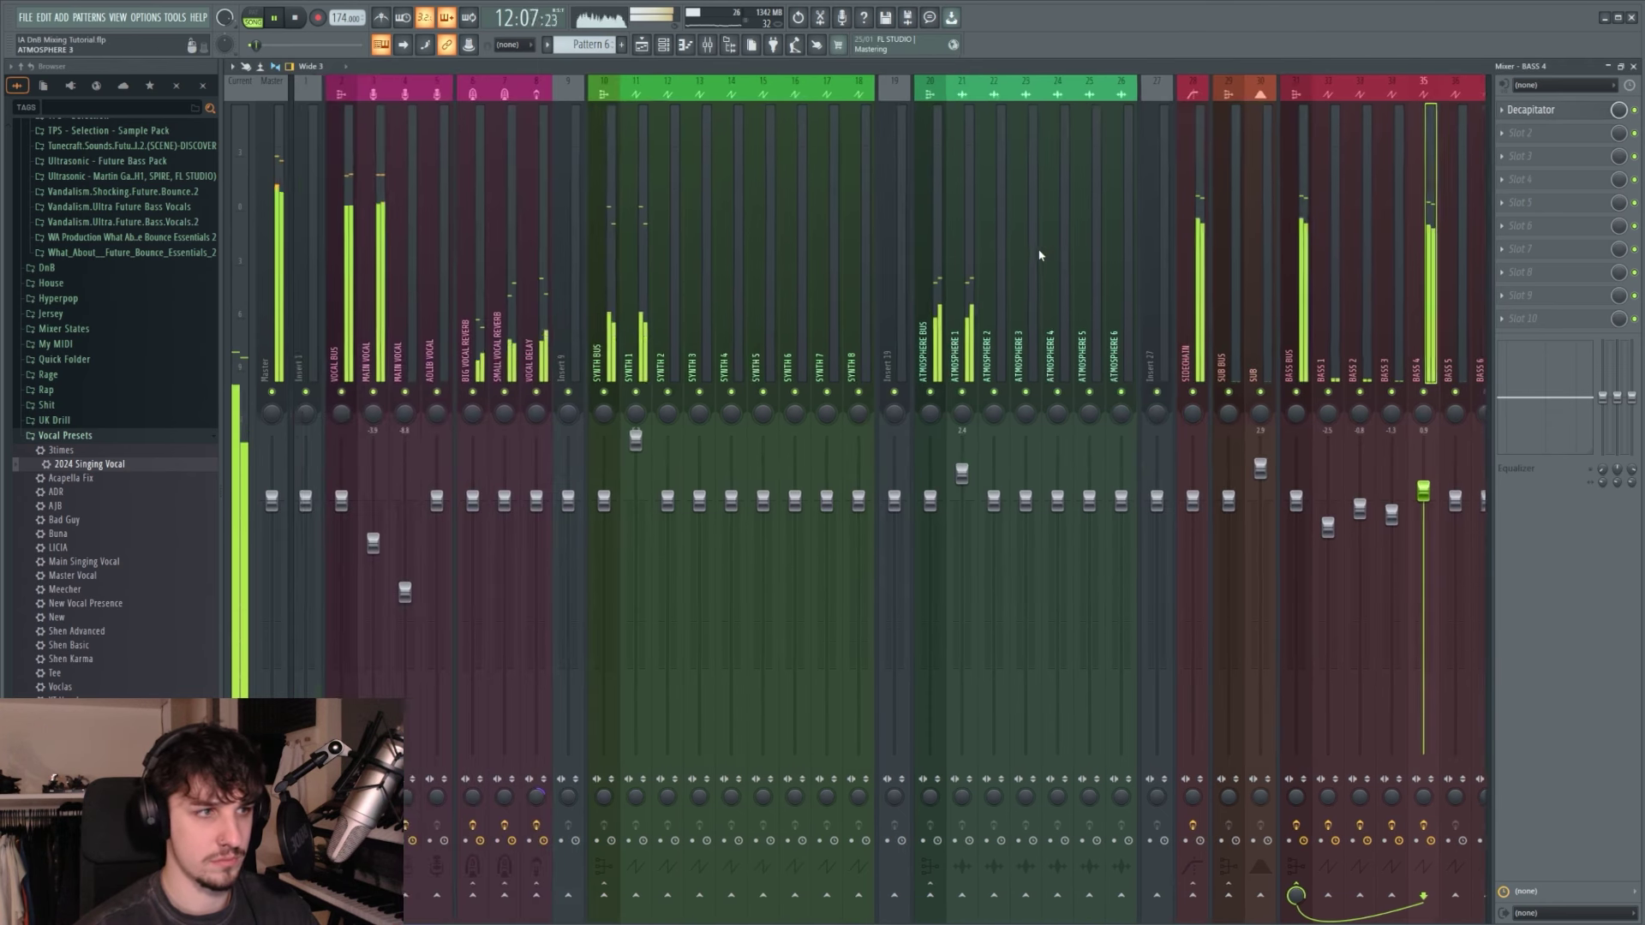
key(space)
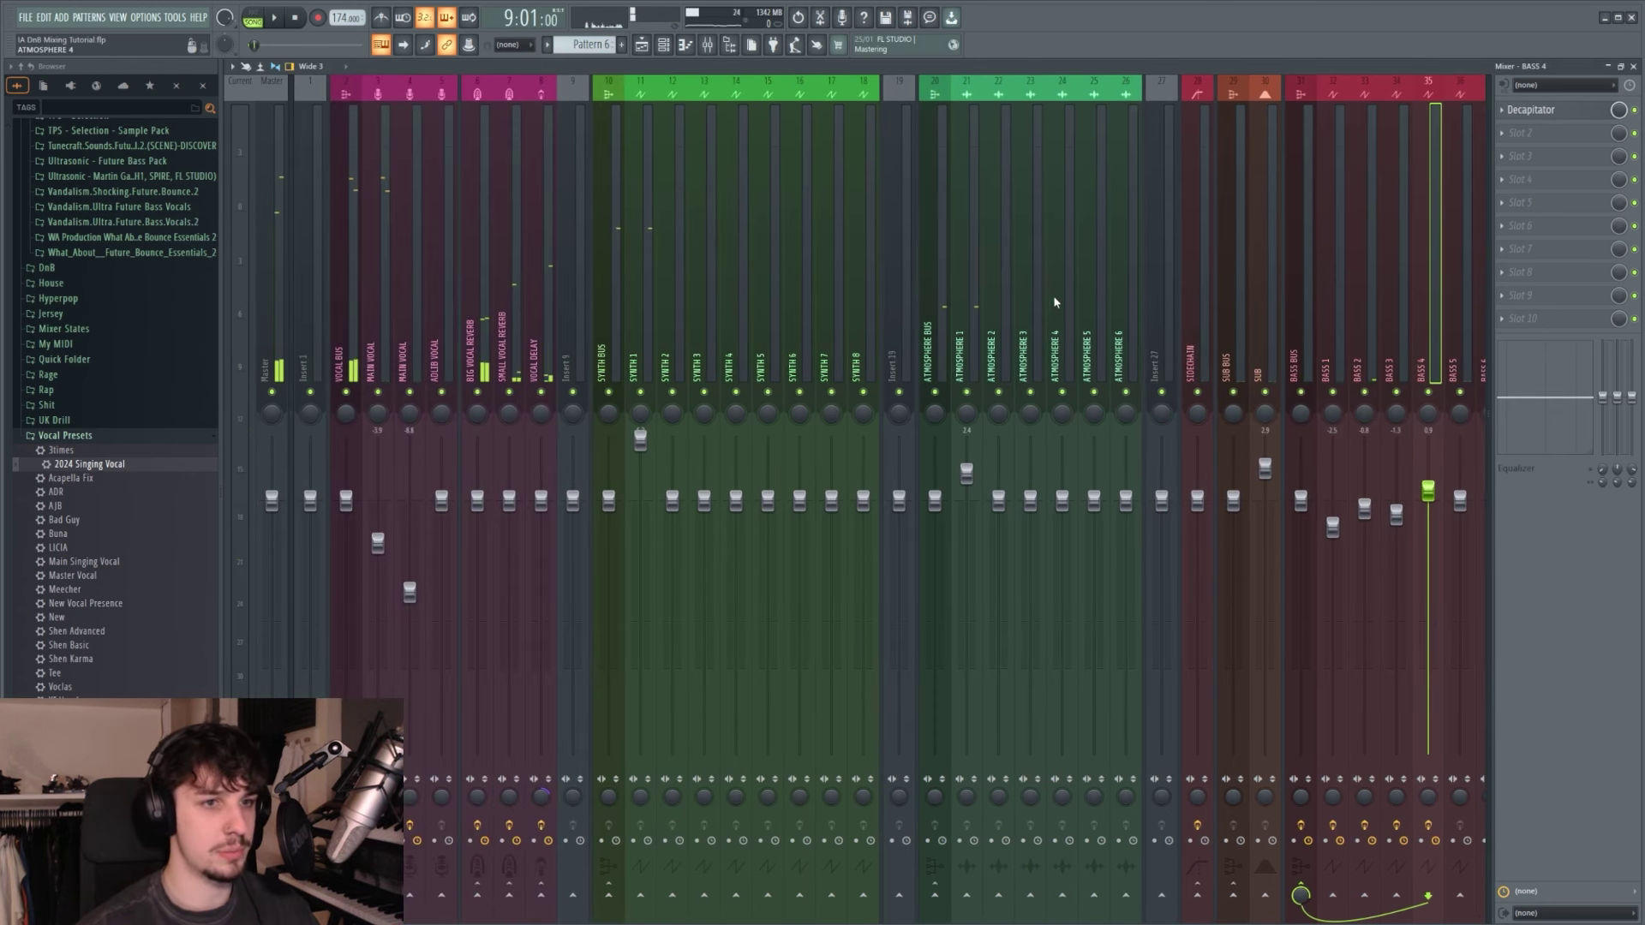
Step: Move the song position to bar 33 and return to the vocal tracks in the mixer
scroll(1054, 303, down, 6)
key(F5)
click(1108, 98)
mouse_move(1070, 373)
mouse_down()
mouse_move(918, 437)
mouse_move(888, 389)
mouse_up()
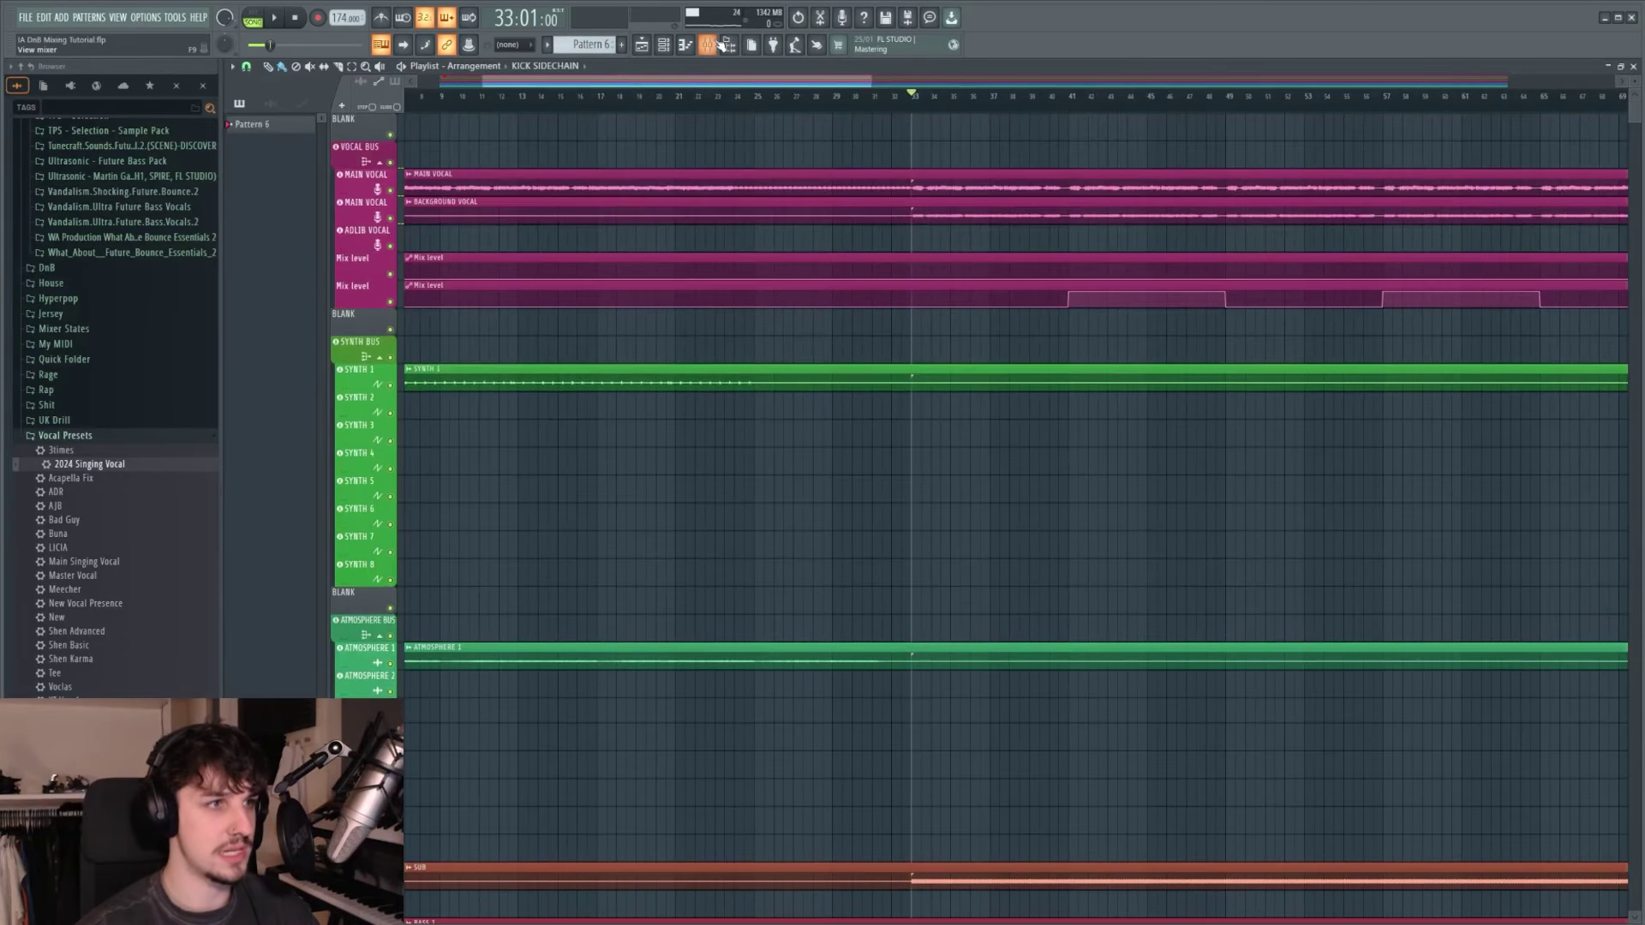
click(722, 44)
scroll(660, 293, up, 6)
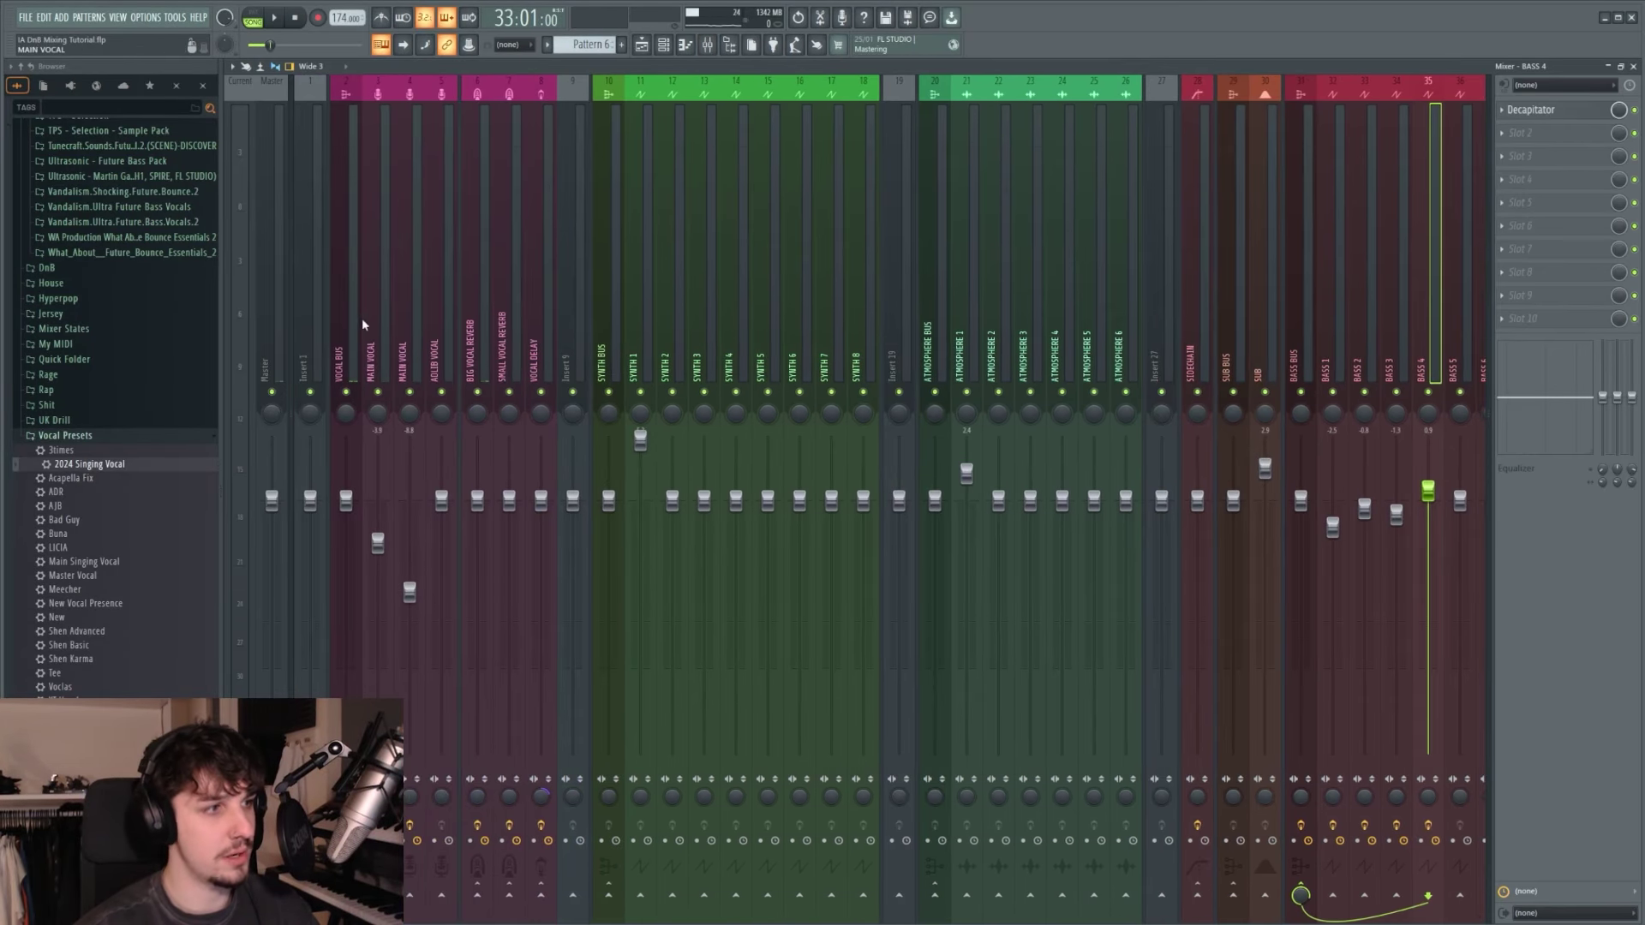
Step: Insert Trackspacer 2.5 in the fourth effect slot of BASS BUS, after StandardCLIP
click(364, 324)
scroll(754, 341, down, 3)
scroll(771, 342, up, 3)
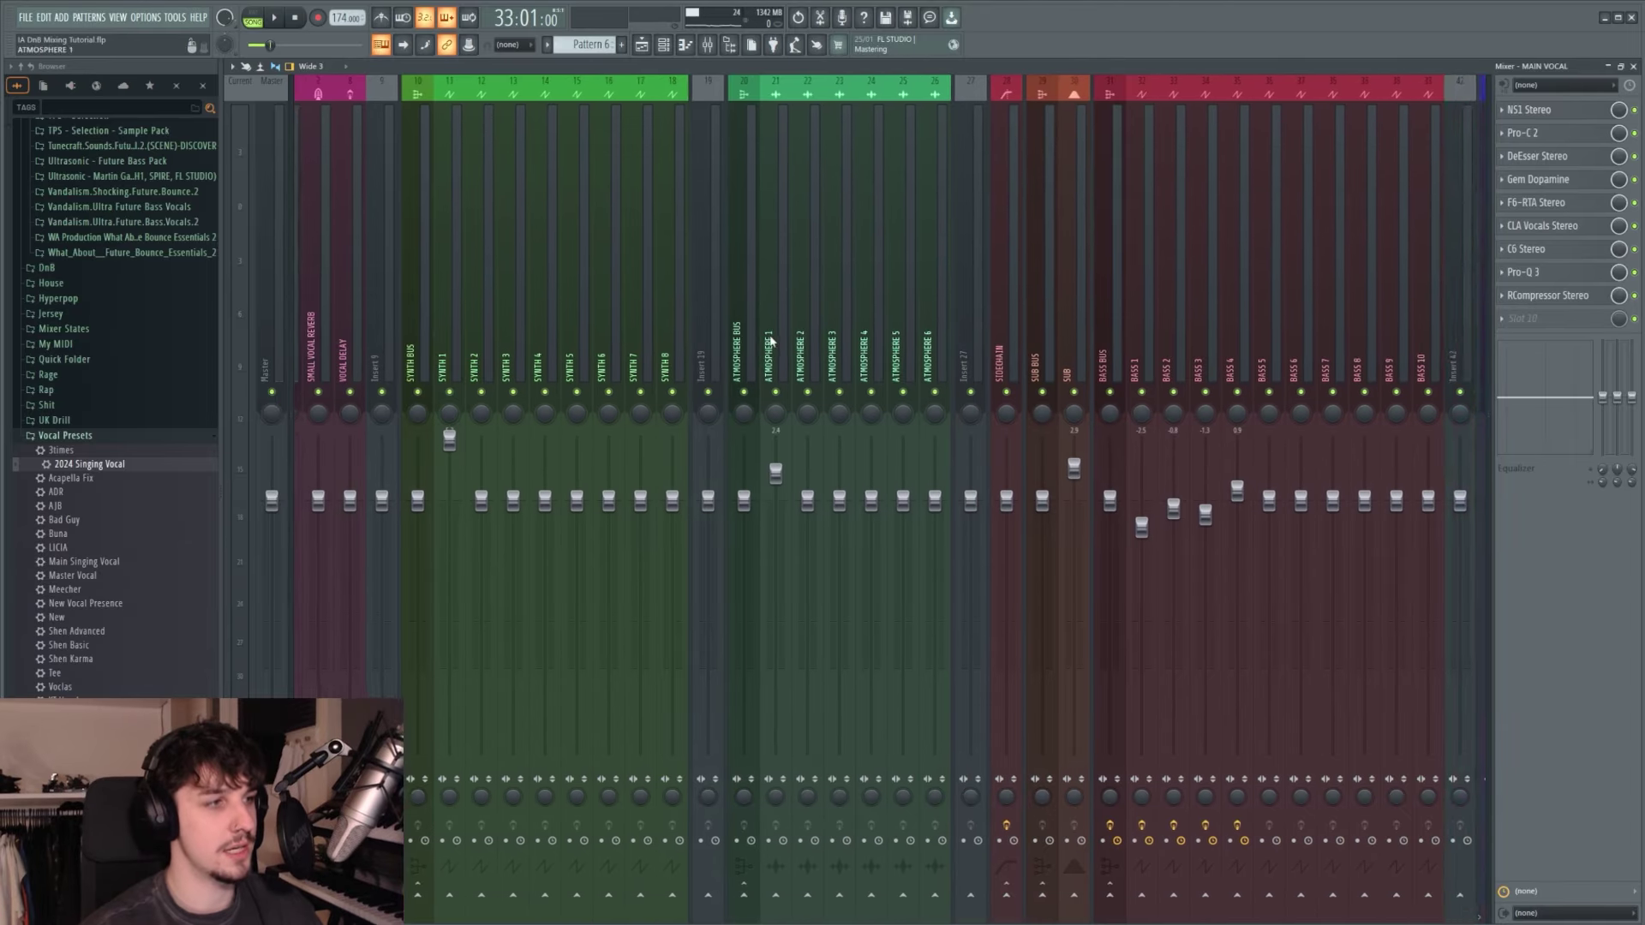
scroll(891, 337, down, 6)
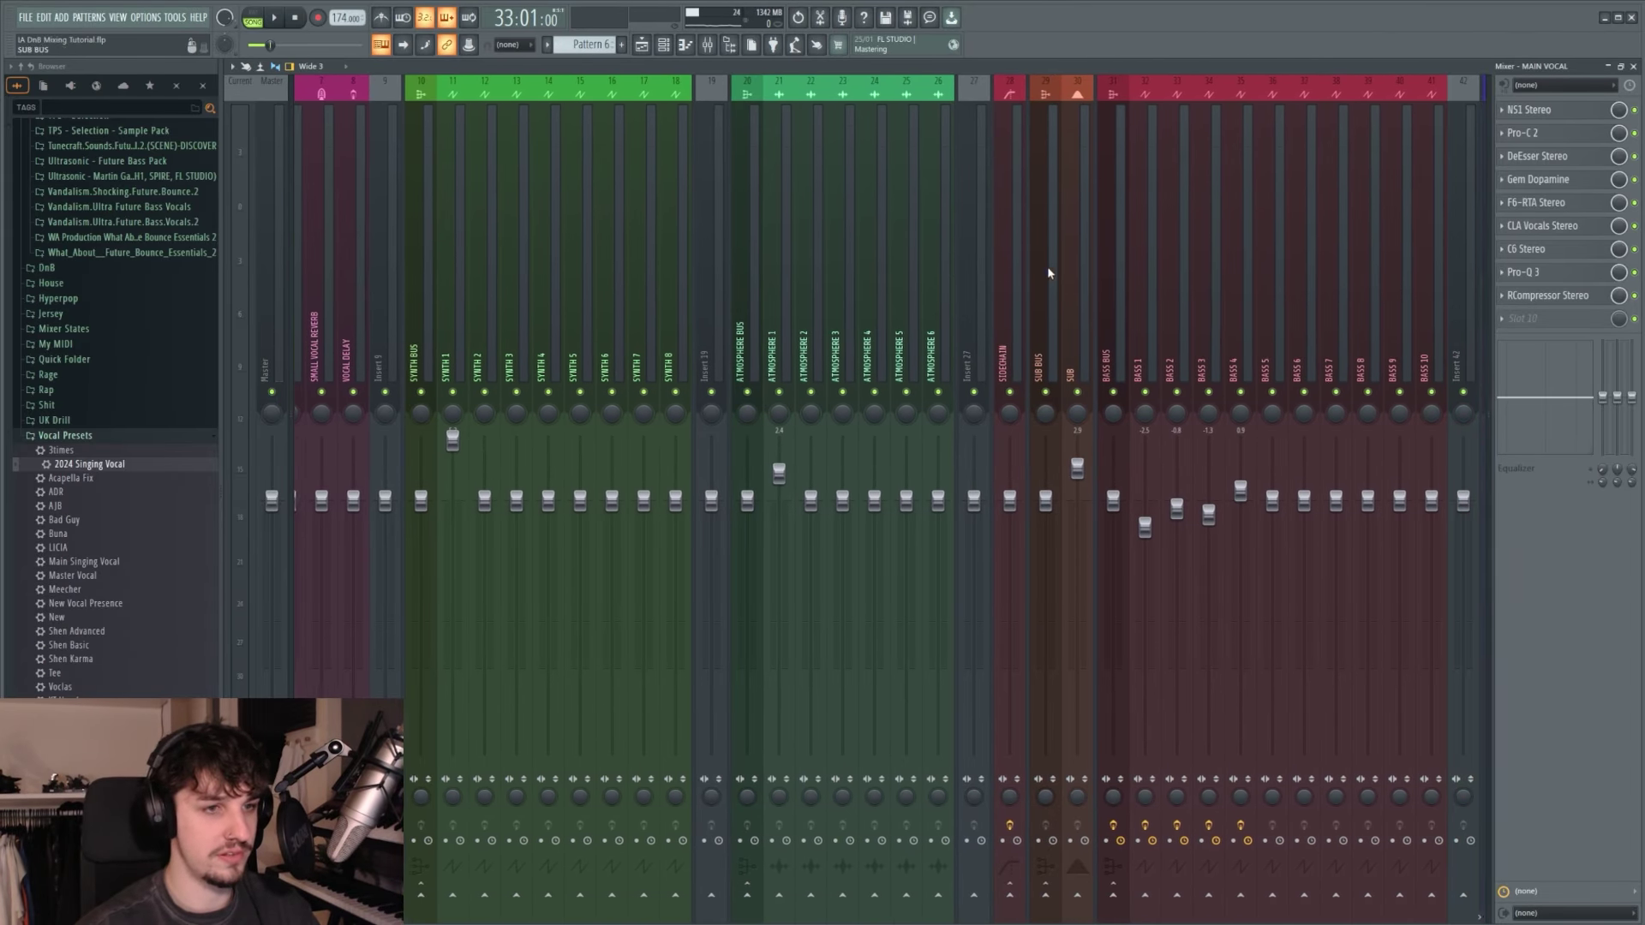
click(1101, 326)
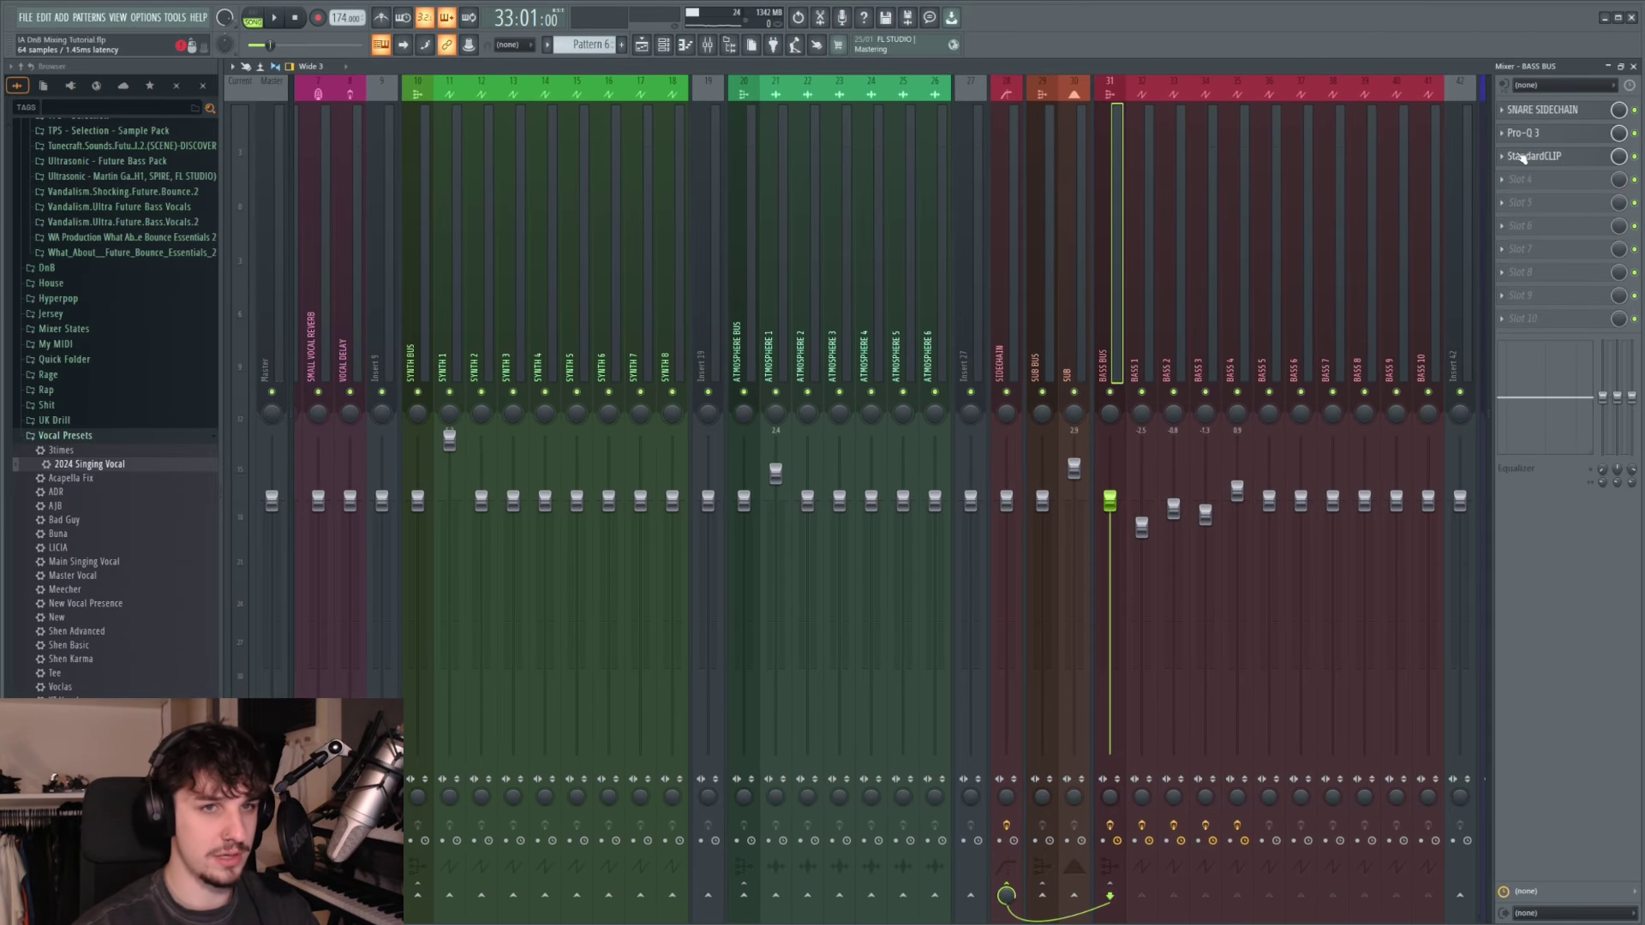
click(1522, 183)
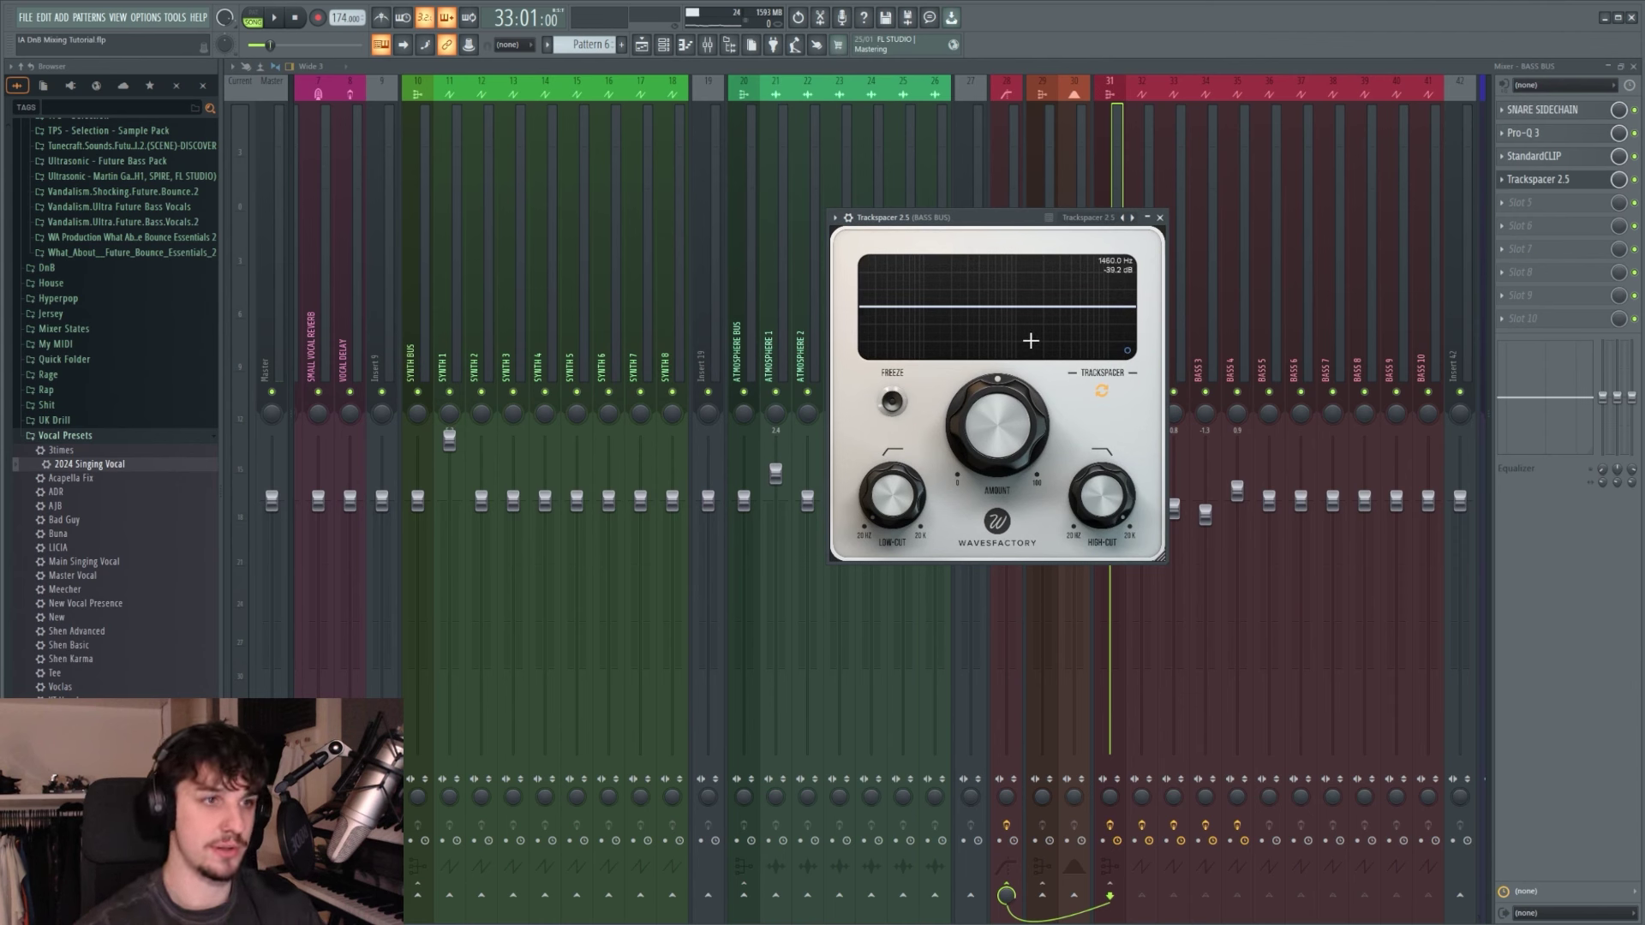
Step: Set up a sidechain send from MAIN VOCAL to BASS BUS and return to the Trackspacer instance on BASS BUS
click(836, 219)
click(850, 219)
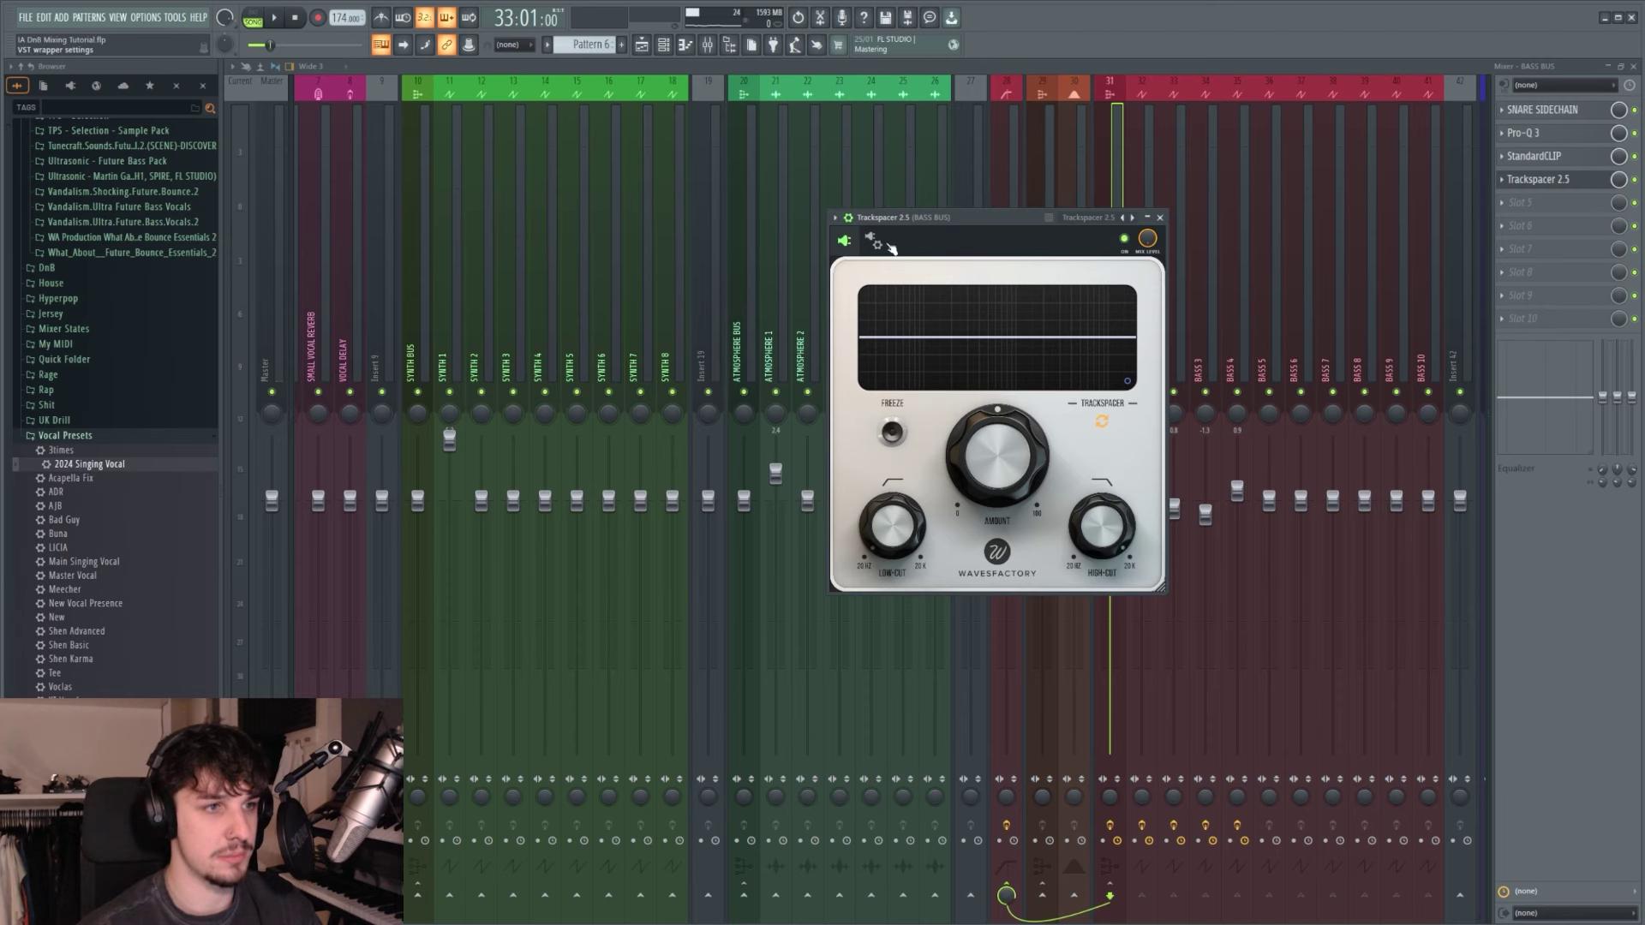
click(875, 243)
scroll(396, 220, up, 3)
click(381, 322)
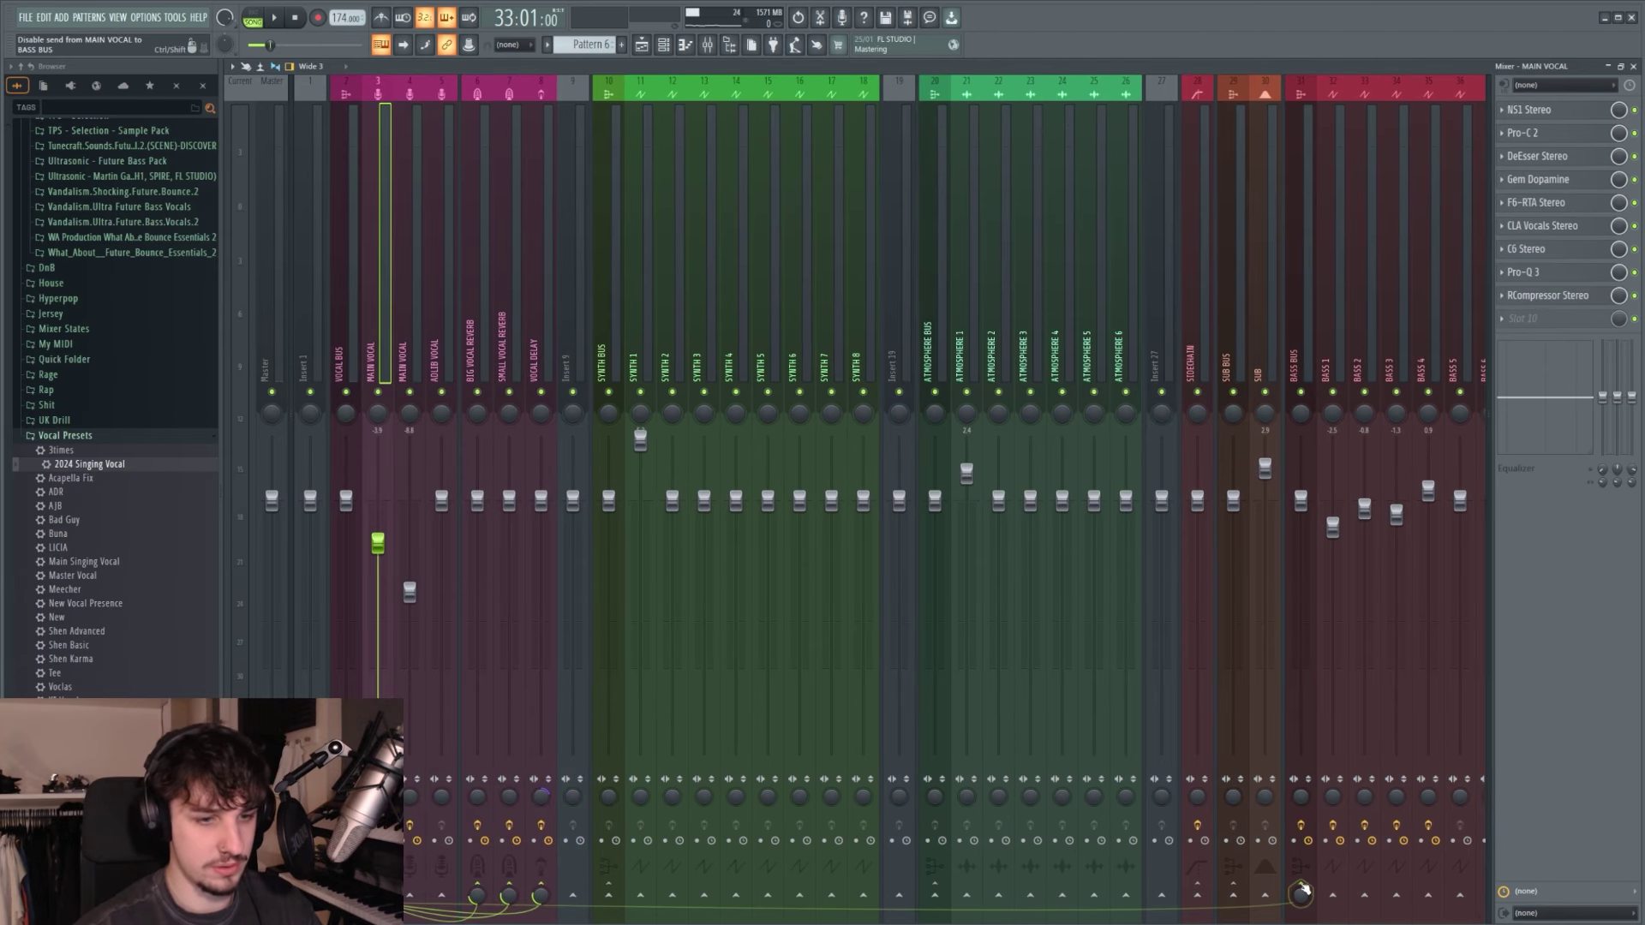
click(1297, 298)
scroll(1297, 298, down, 3)
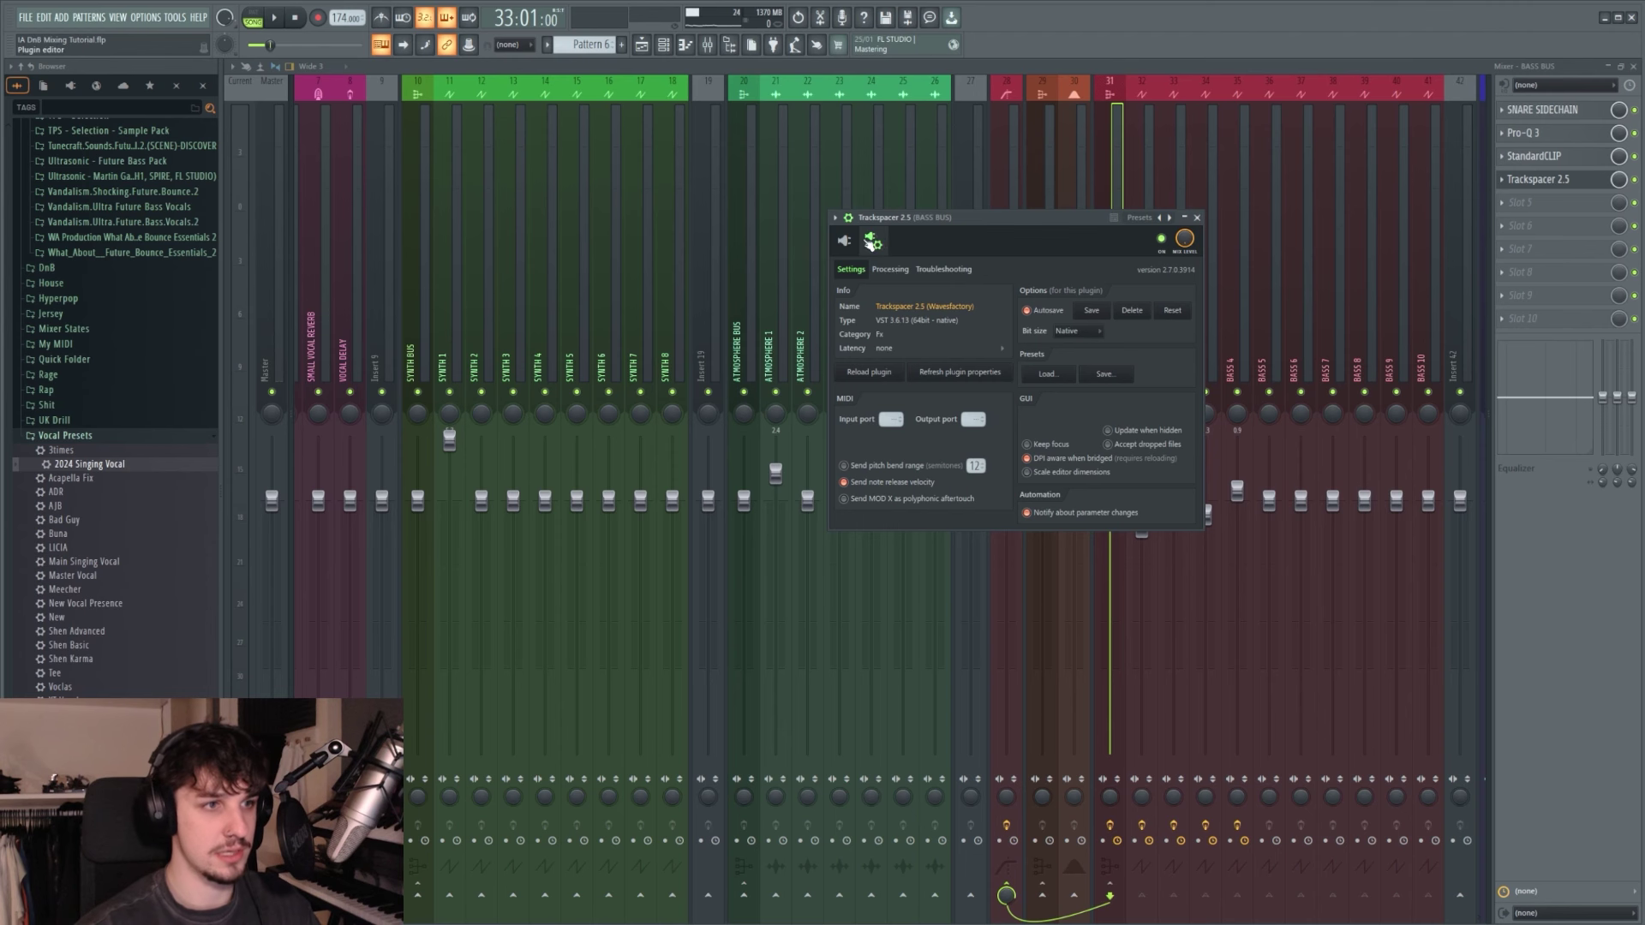
Step: Assign MAIN VOCAL as the sidechain input in Trackspacer's processing connections
click(871, 242)
click(878, 244)
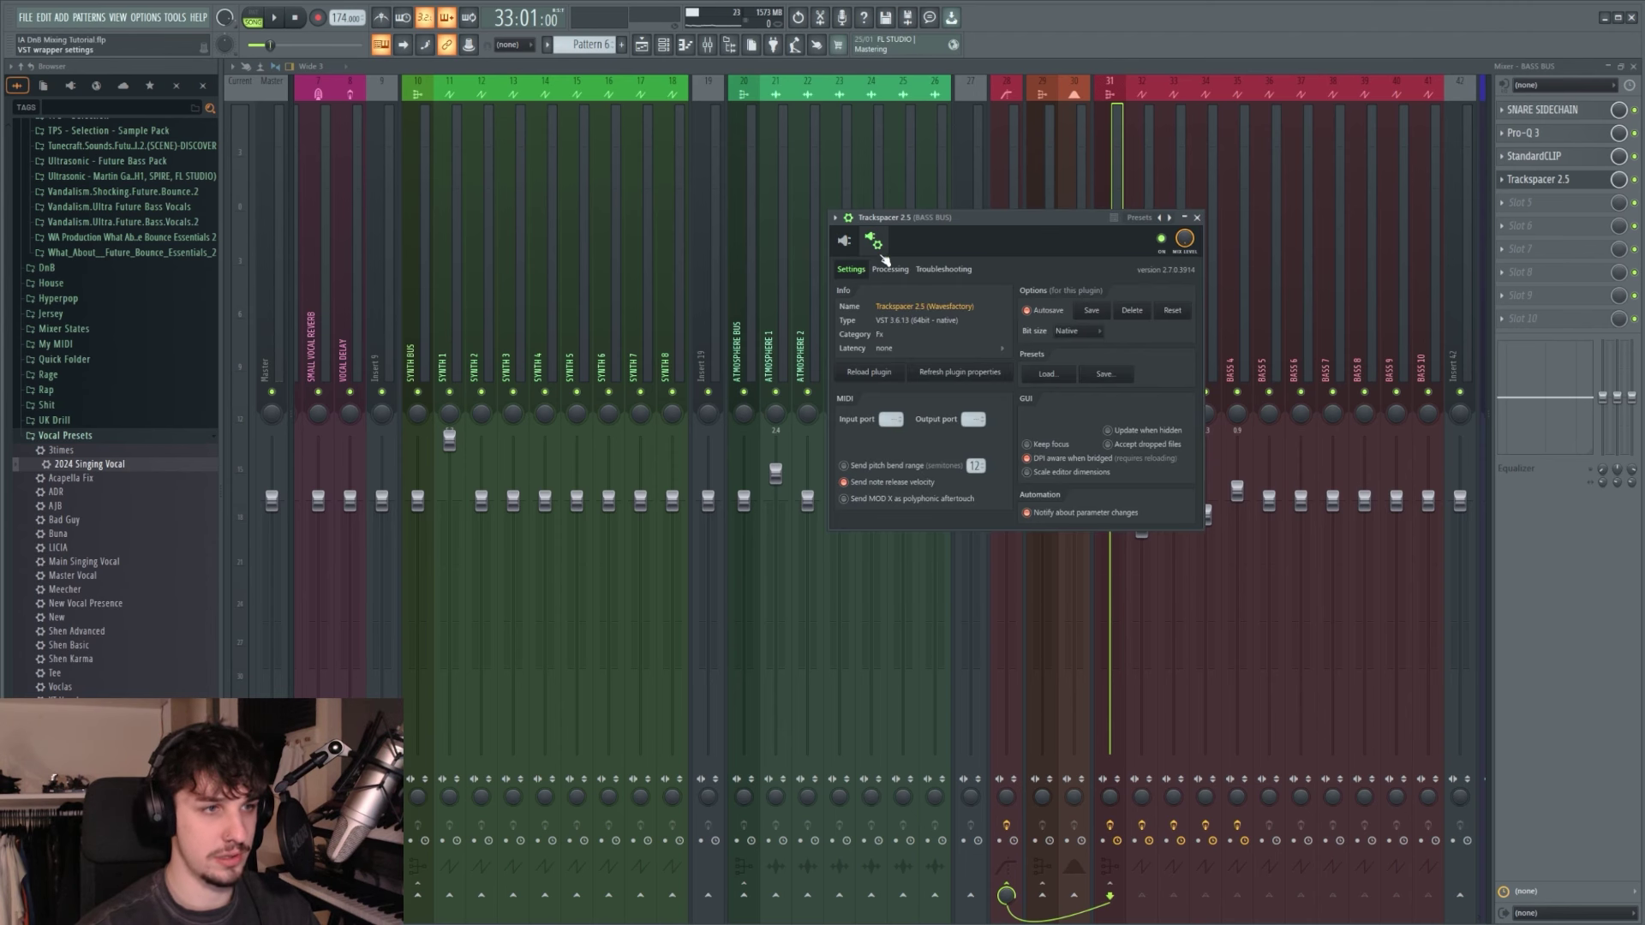
click(895, 269)
click(875, 430)
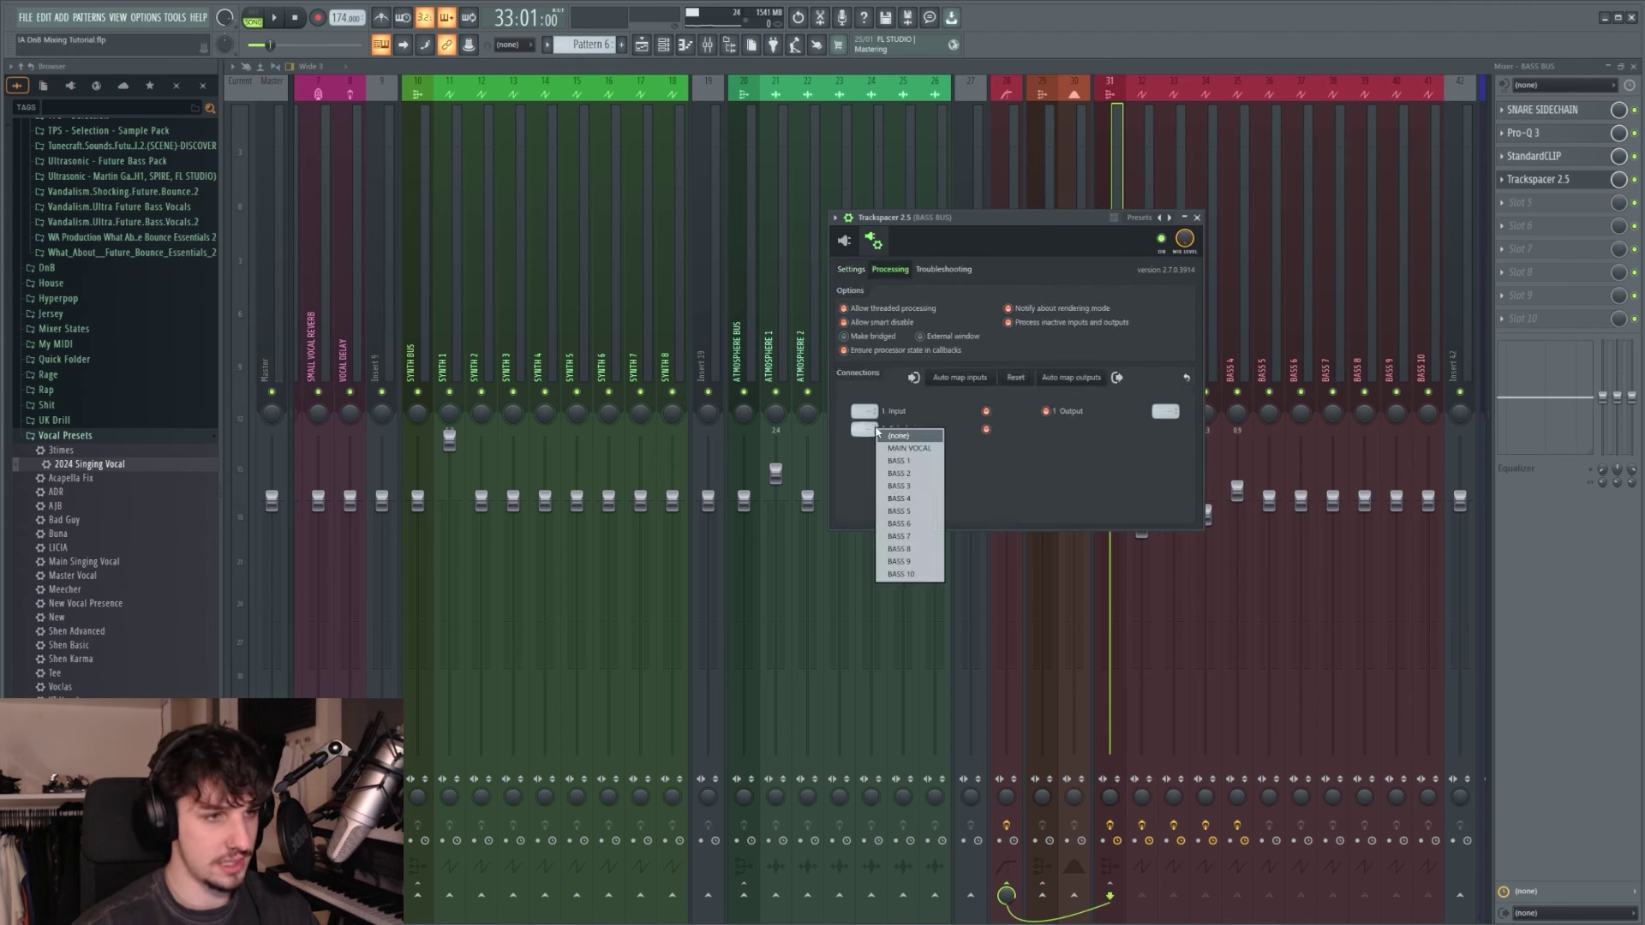
click(925, 449)
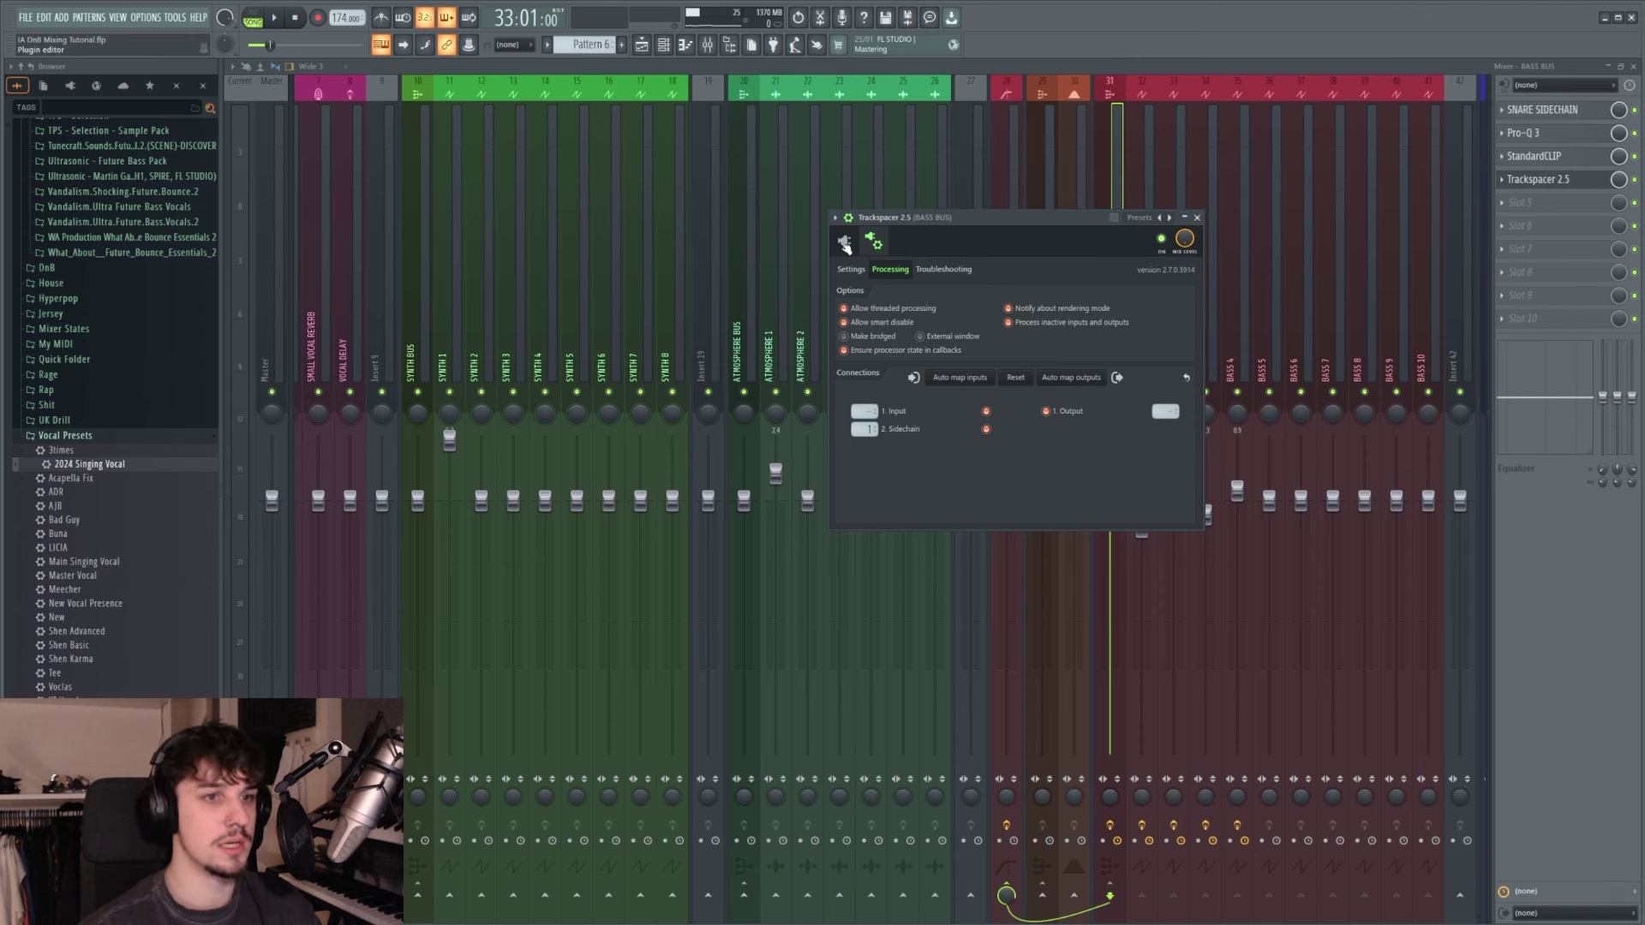
Step: Set Trackspacer's low cut to about 148 Hz, lower its amount, and play the vocal-driven bass ducking from bar 33
click(871, 243)
drag(944, 219, 946, 221)
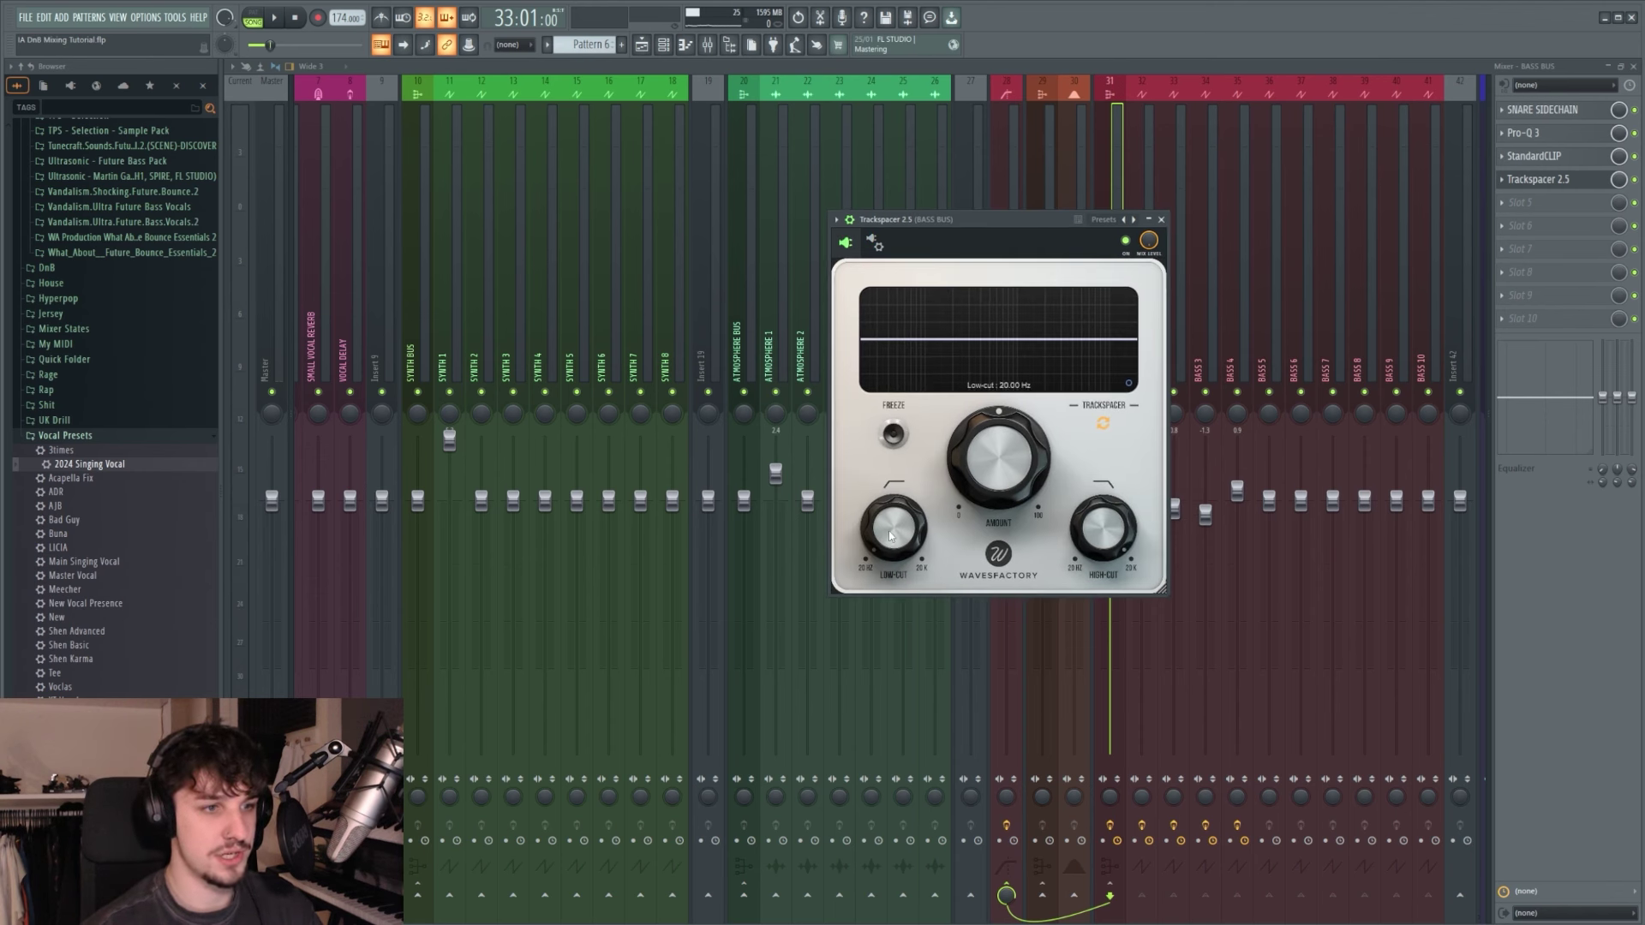
key(space)
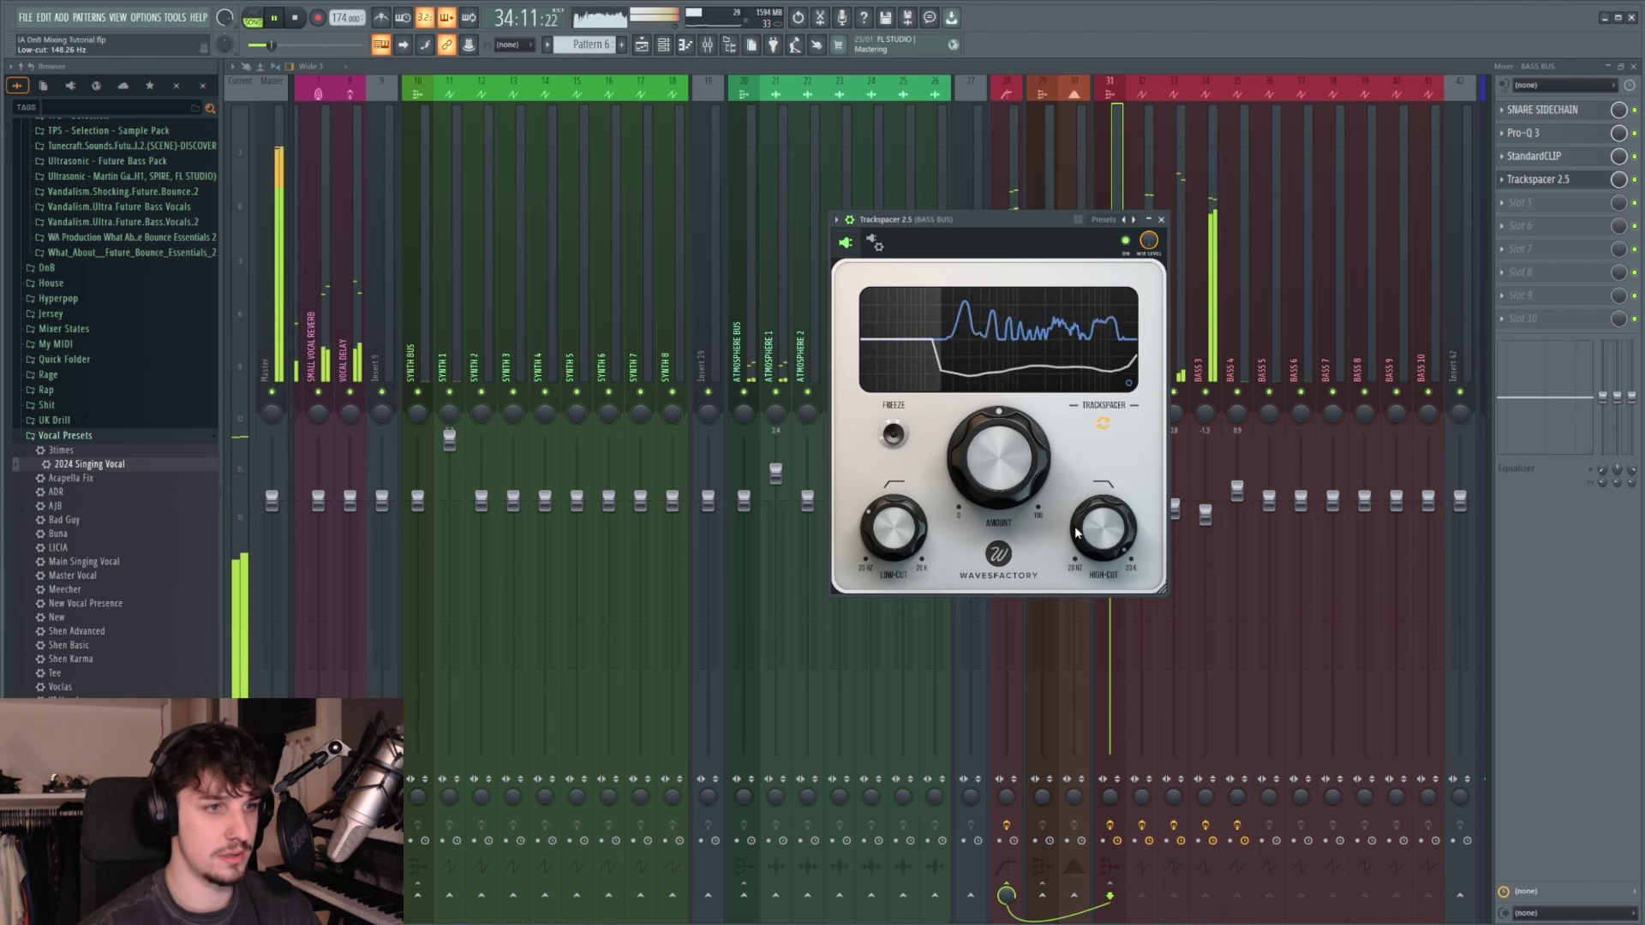
drag(1030, 485, 1027, 653)
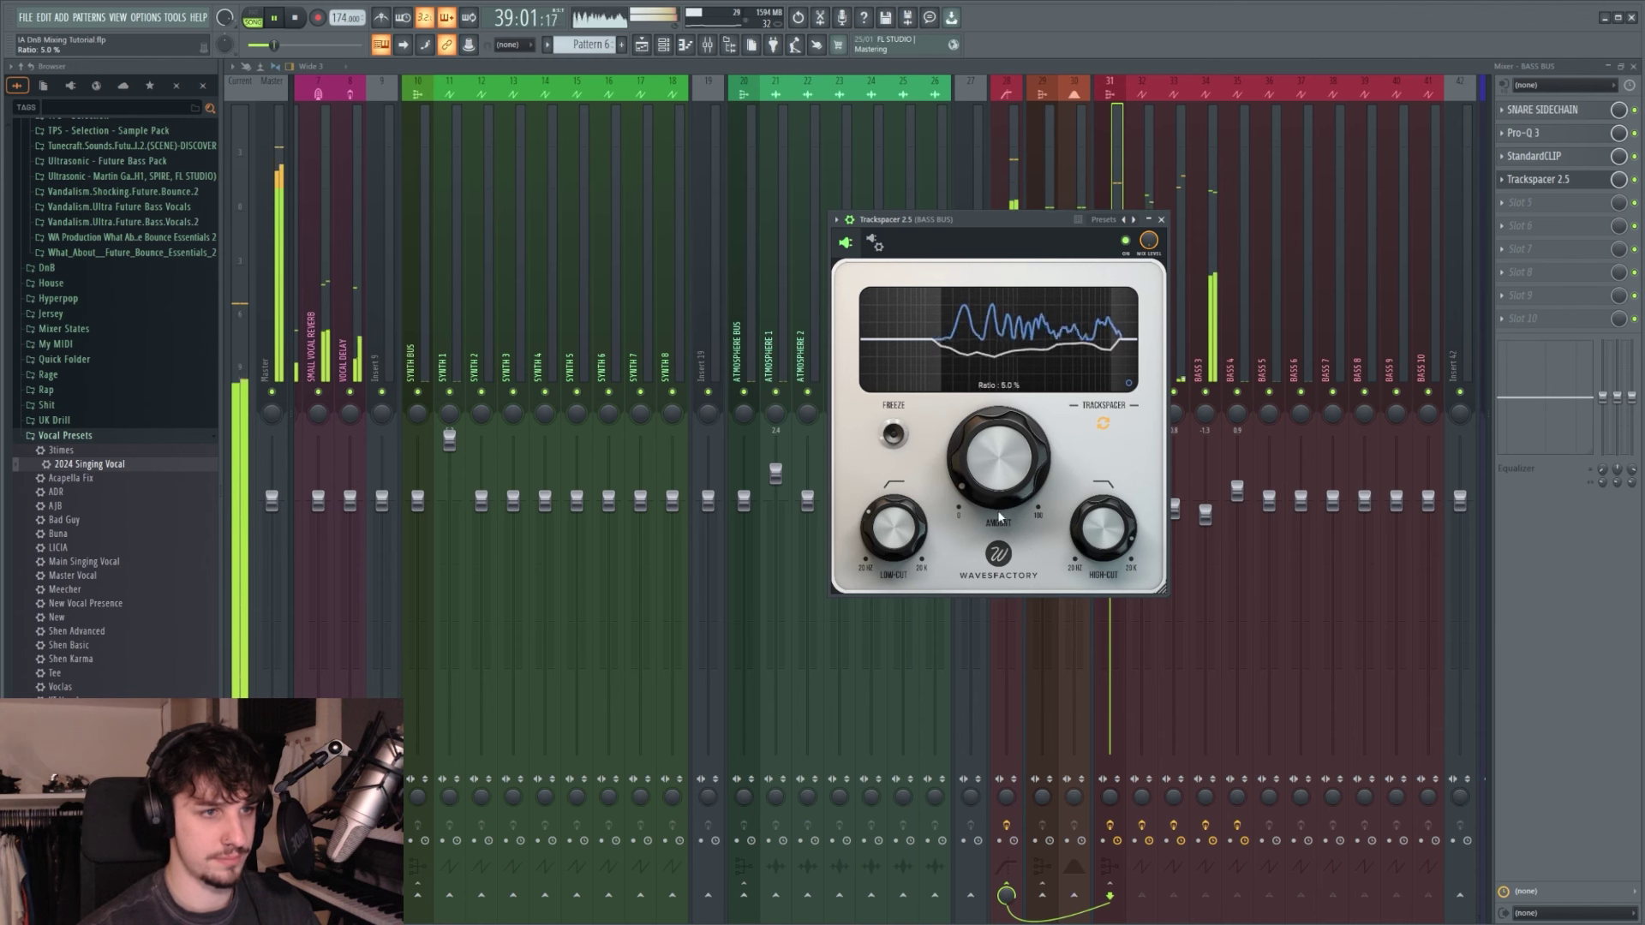
key(space)
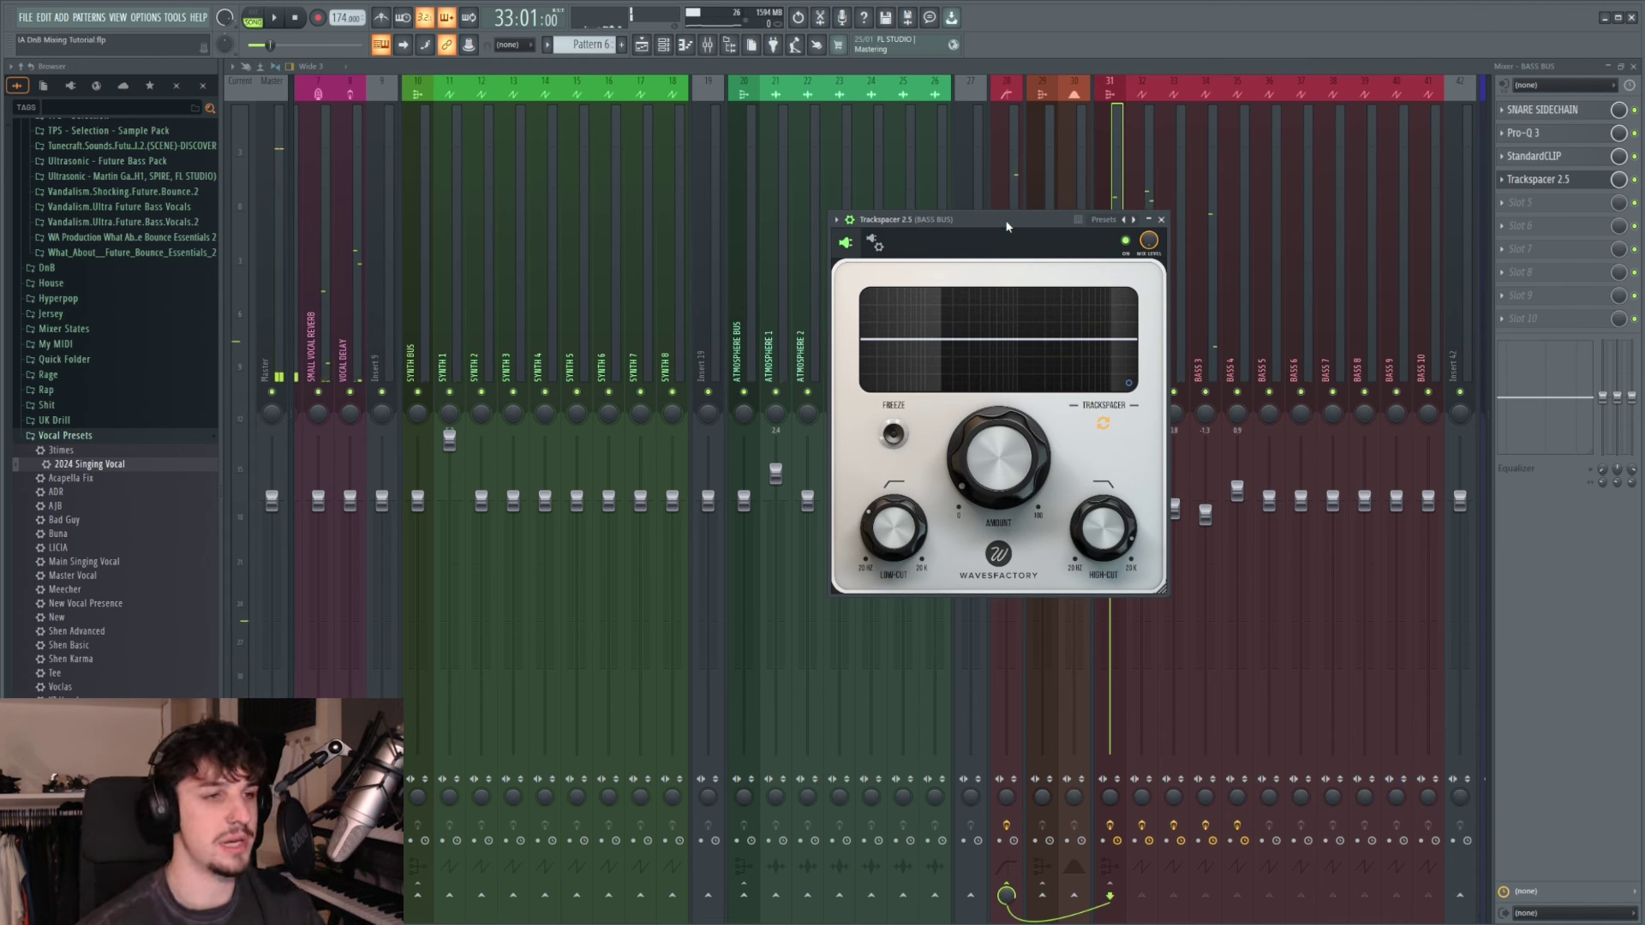
drag(1007, 227, 1041, 245)
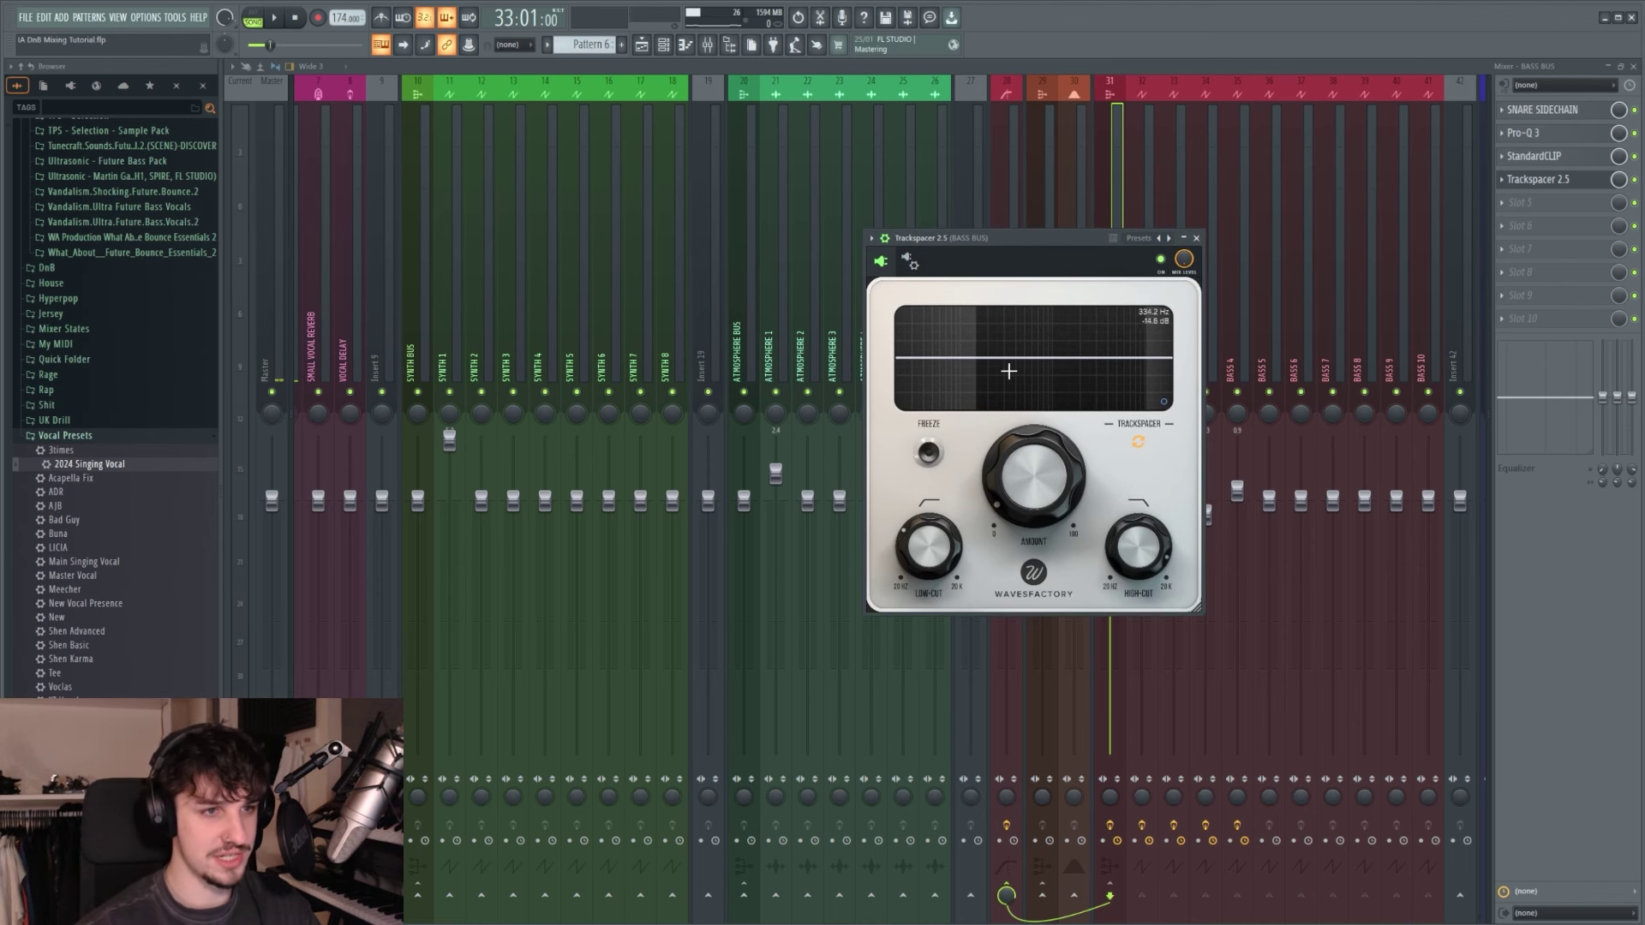
drag(1016, 229, 945, 239)
key(space)
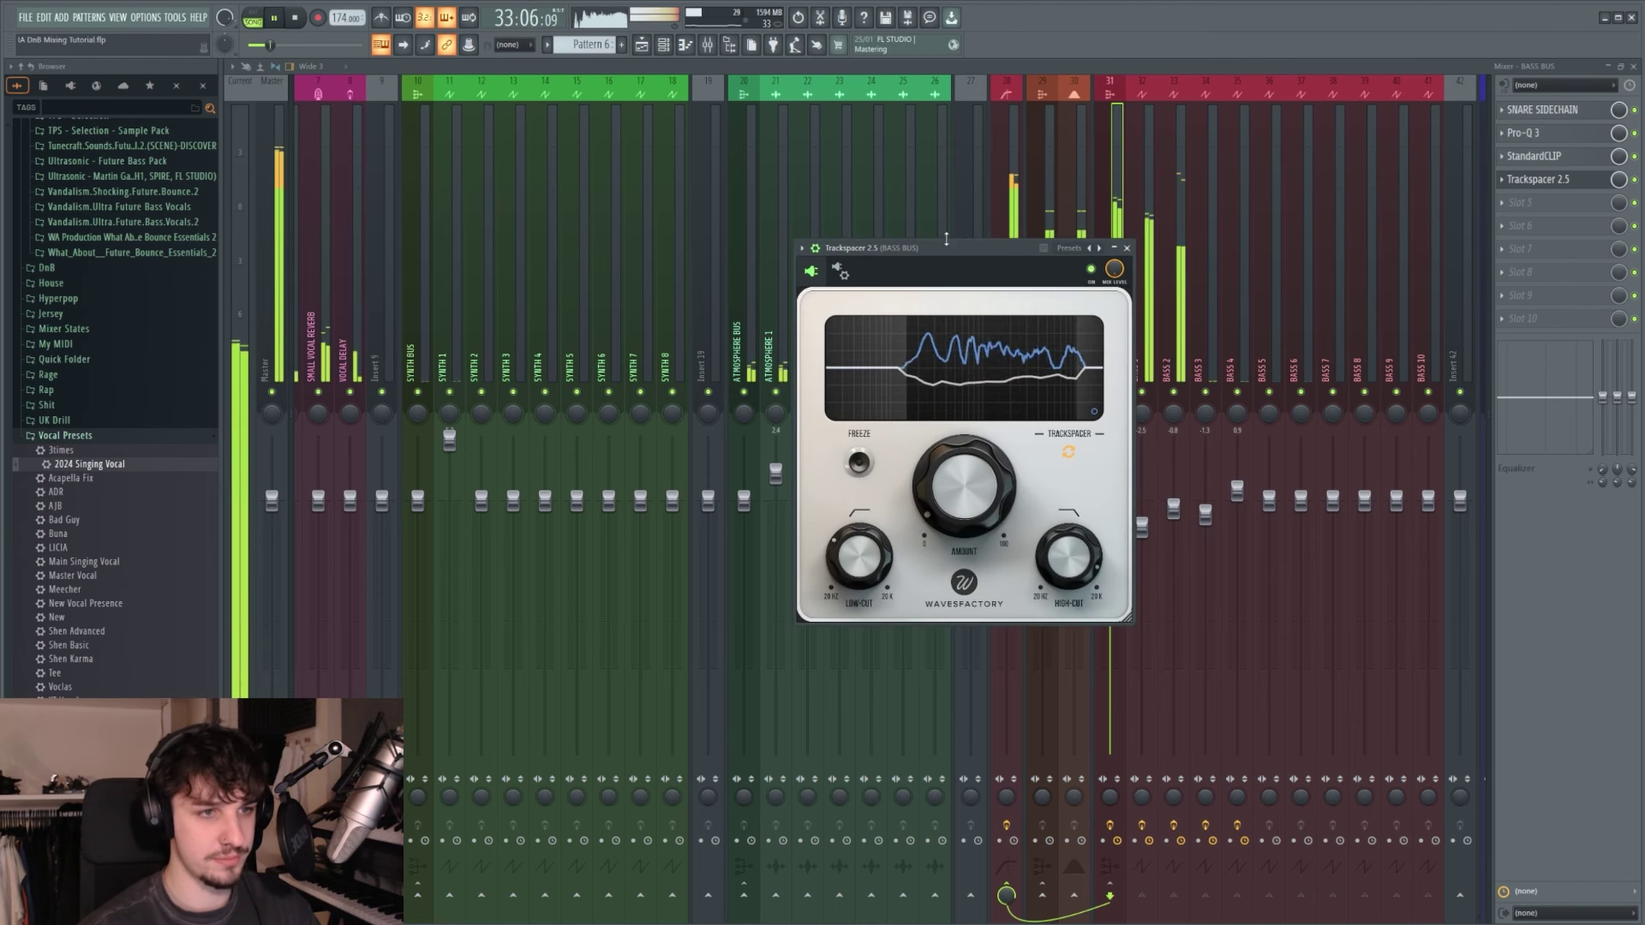
click(1127, 248)
Step: Raise the ATMOSPHERE 1 fader slightly while the mix plays
scroll(1006, 230, down, 3)
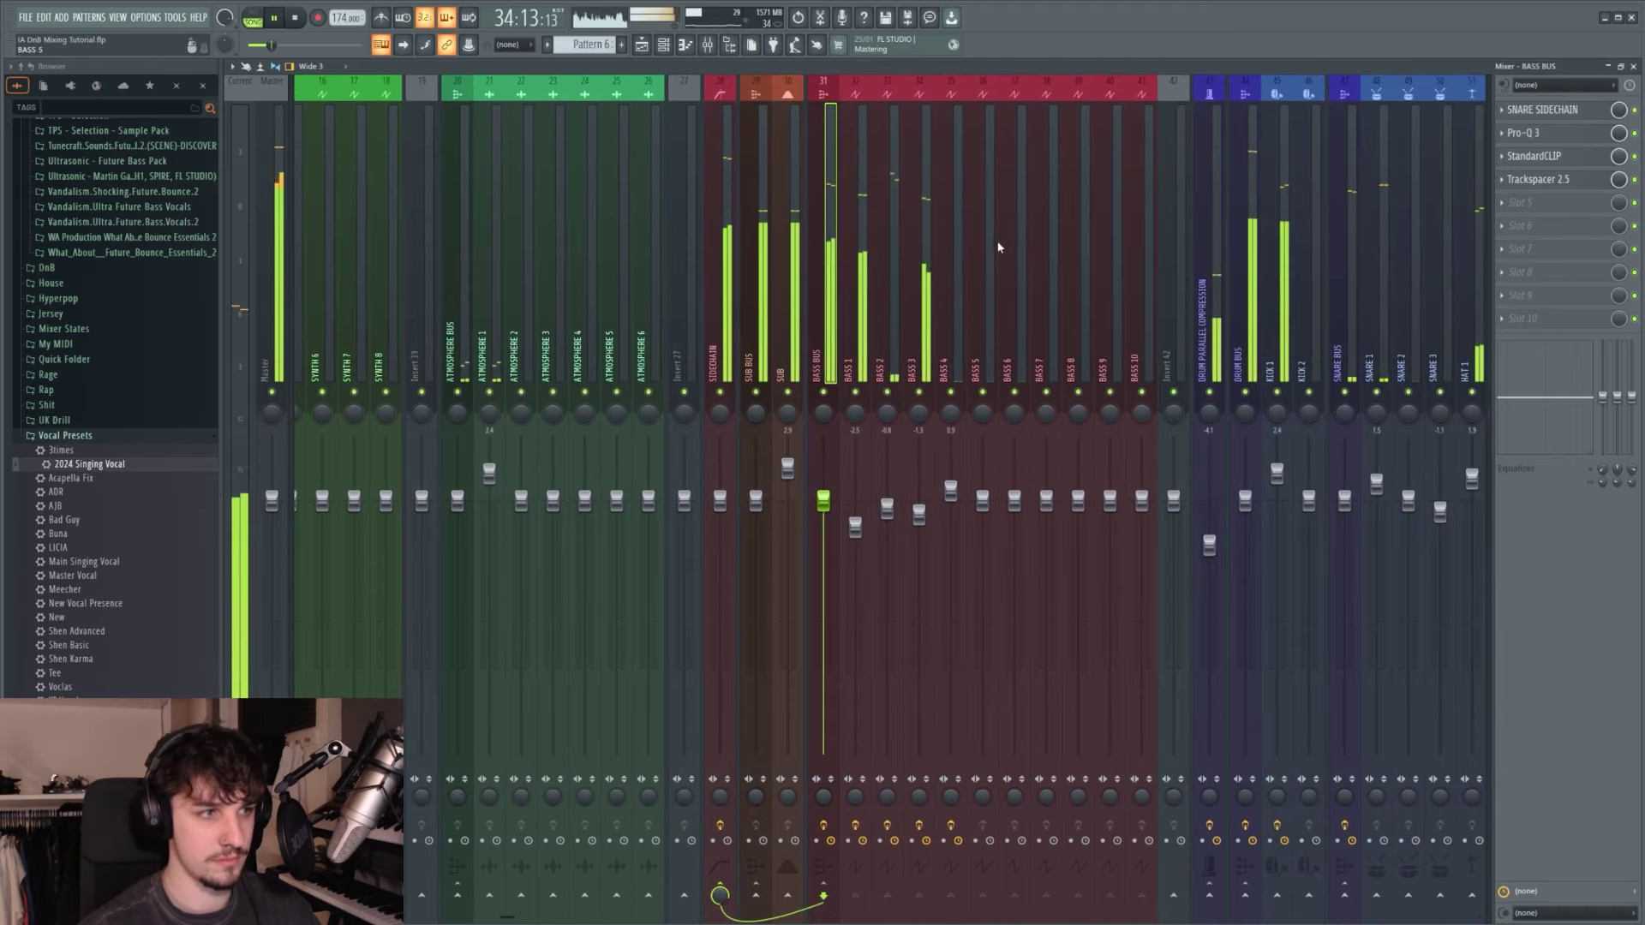
scroll(998, 248, up, 5)
scroll(996, 252, down, 4)
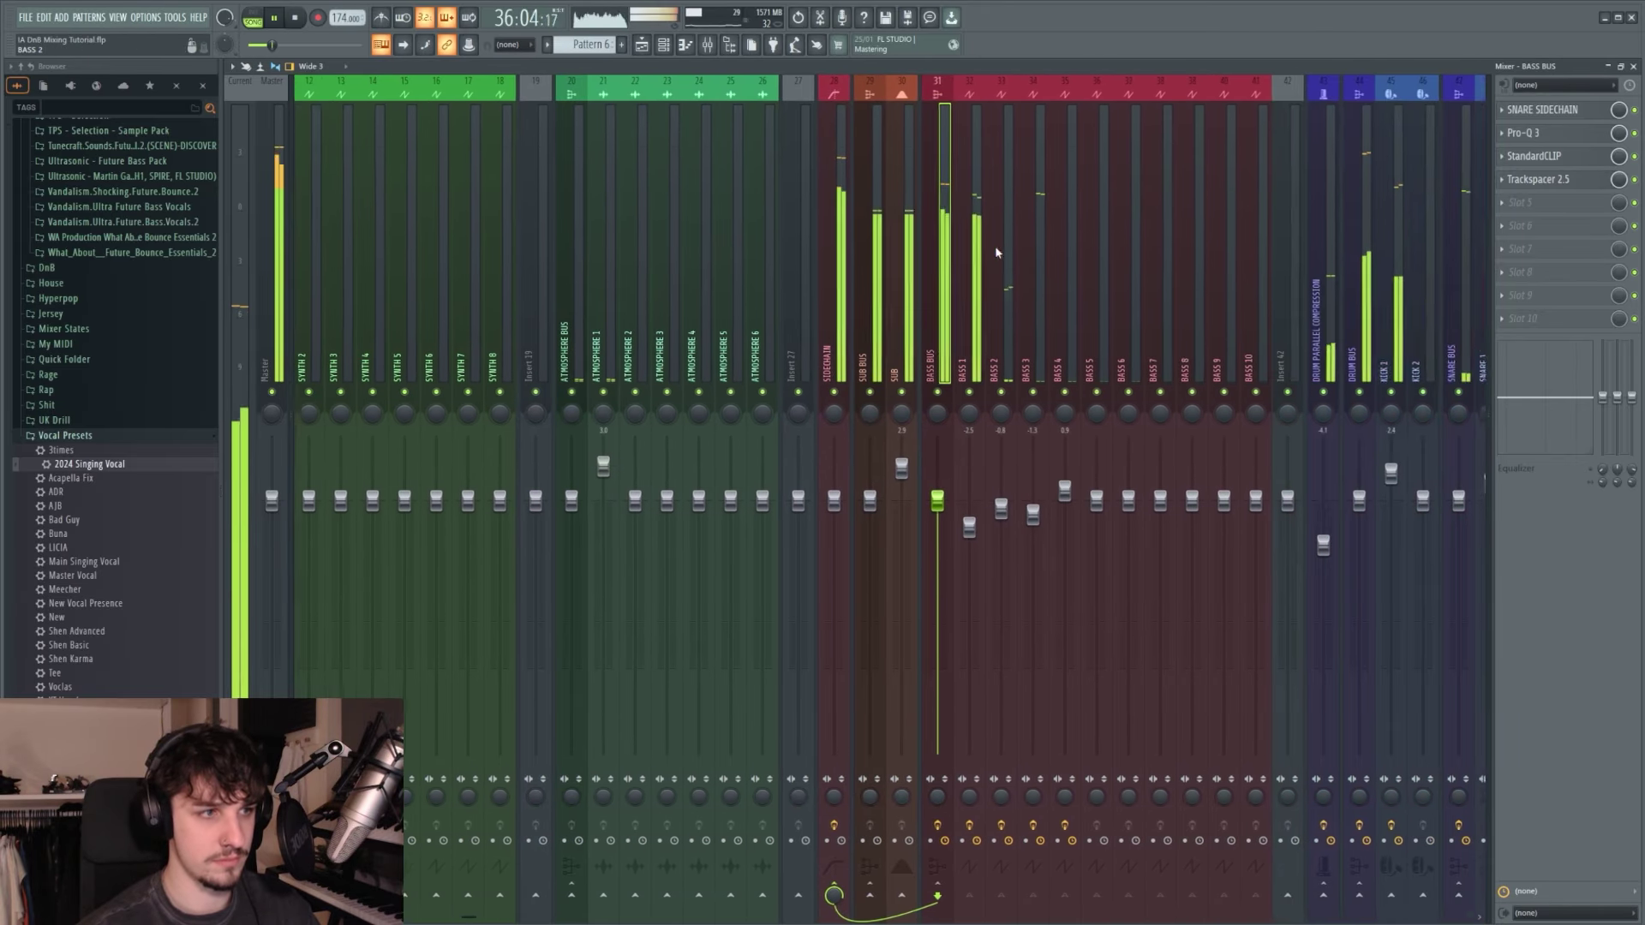
scroll(996, 253, up, 3)
Step: Insert Decapitator on DRUM BREAK 1 and raise the DRUM BREAK 1 and DRUM BREAK 2 faders
scroll(993, 274, down, 9)
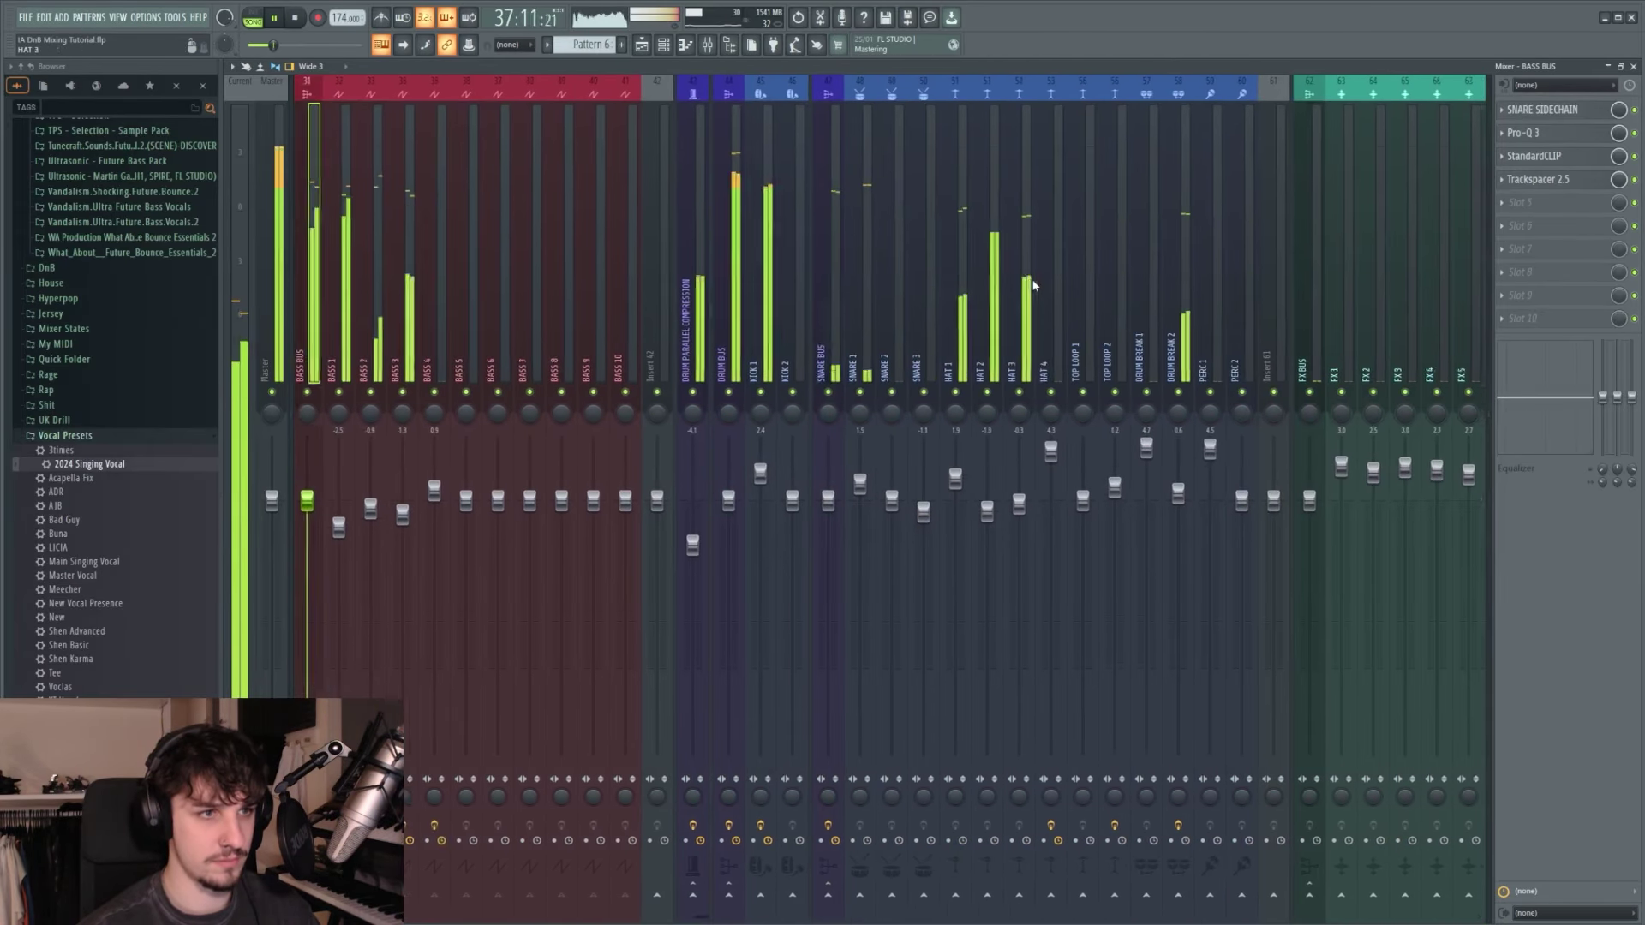
scroll(1033, 285, up, 1)
click(1032, 285)
scroll(981, 281, up, 3)
click(980, 272)
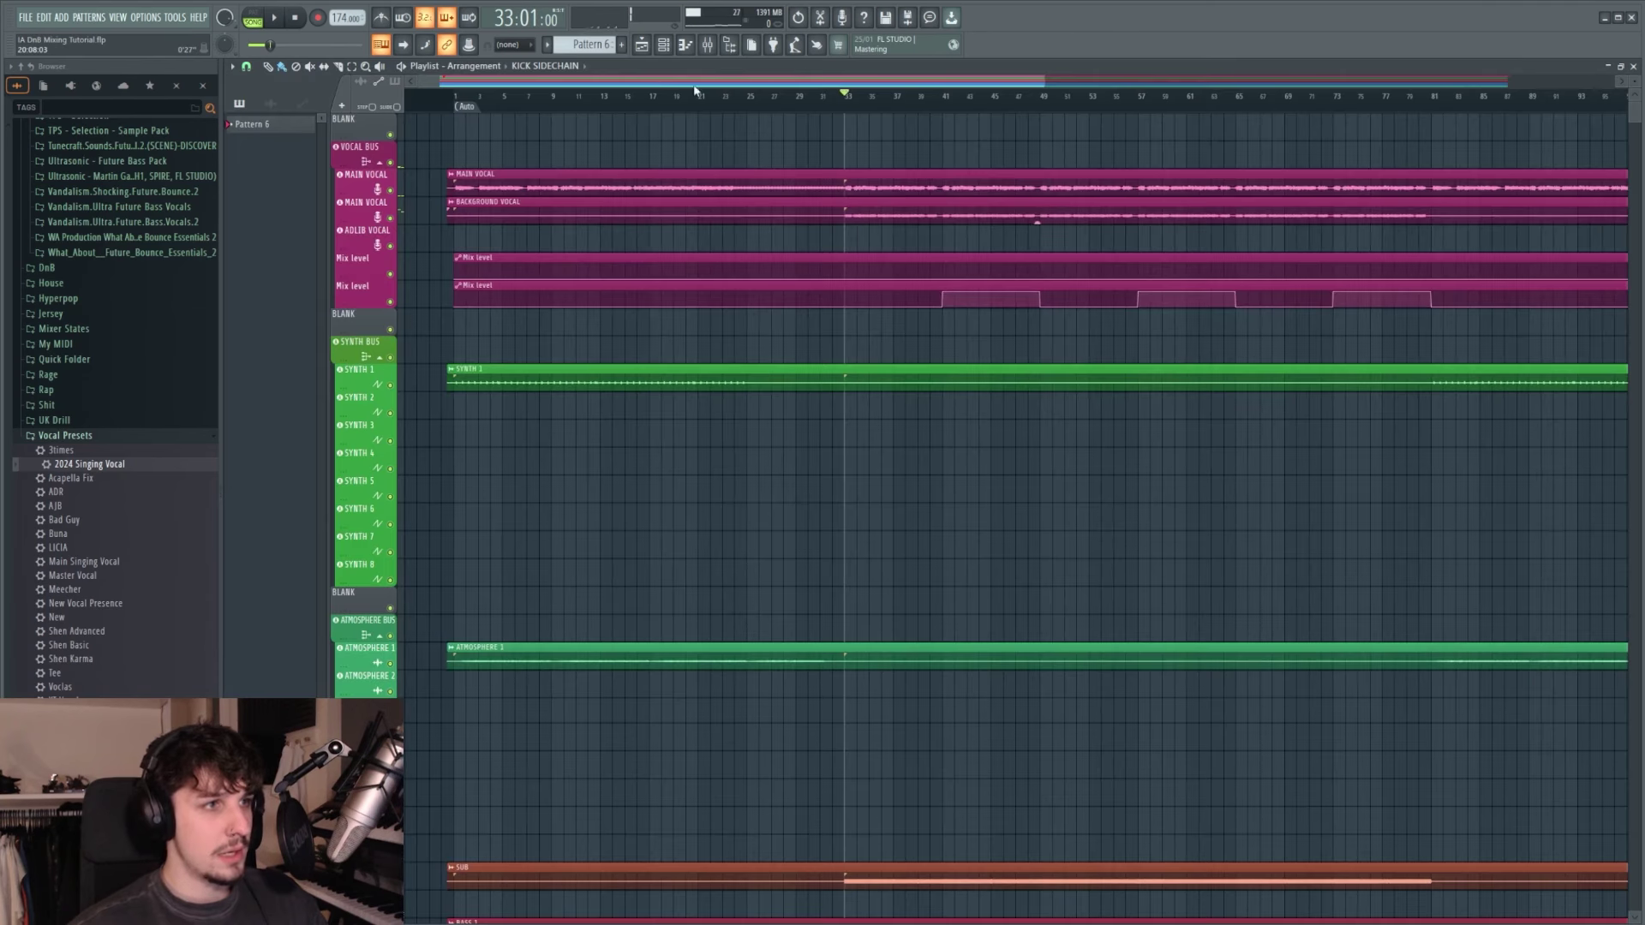
Step: Insert Ozone 11 as the first effect on the Master track, before Fruity soft clipper
click(716, 48)
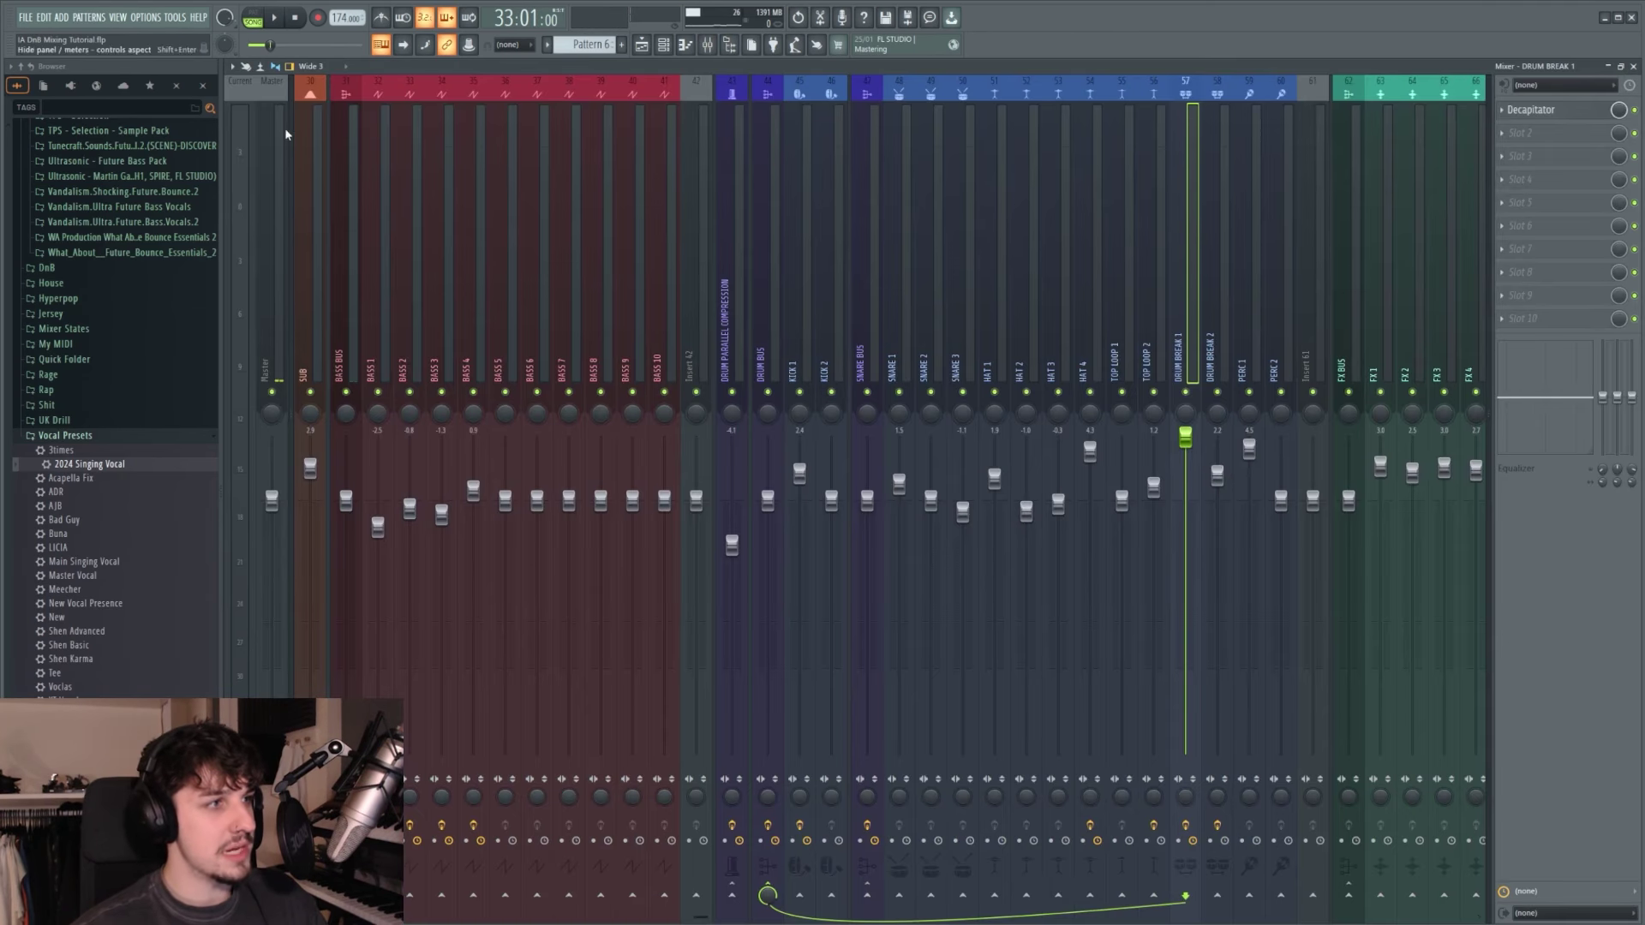
click(268, 153)
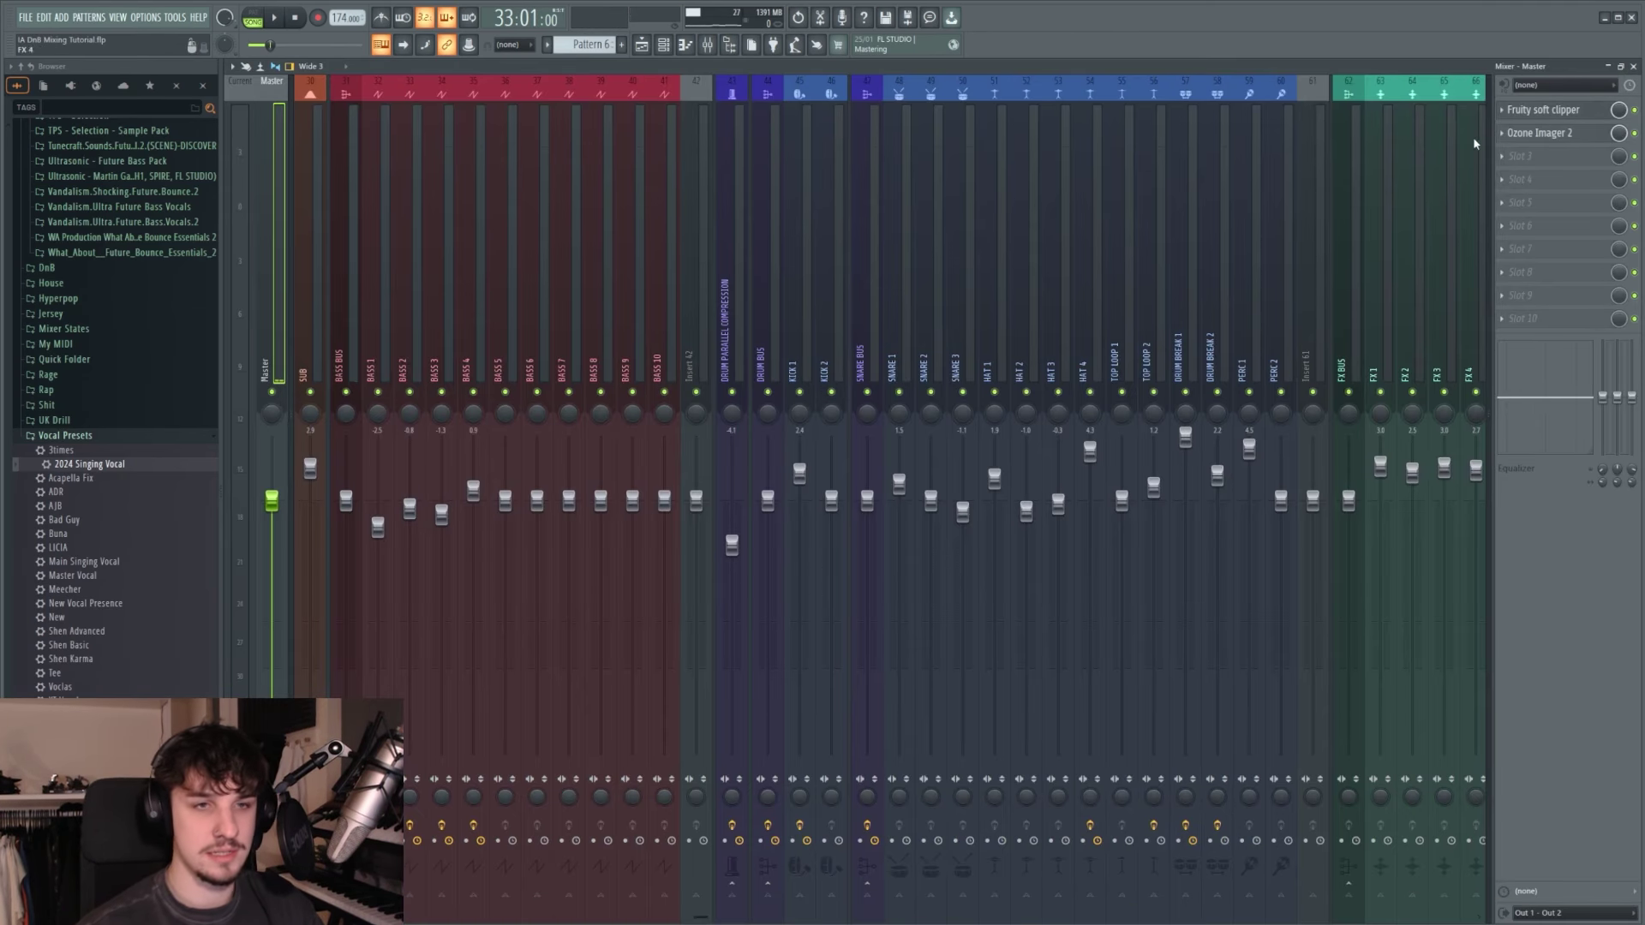
click(1502, 133)
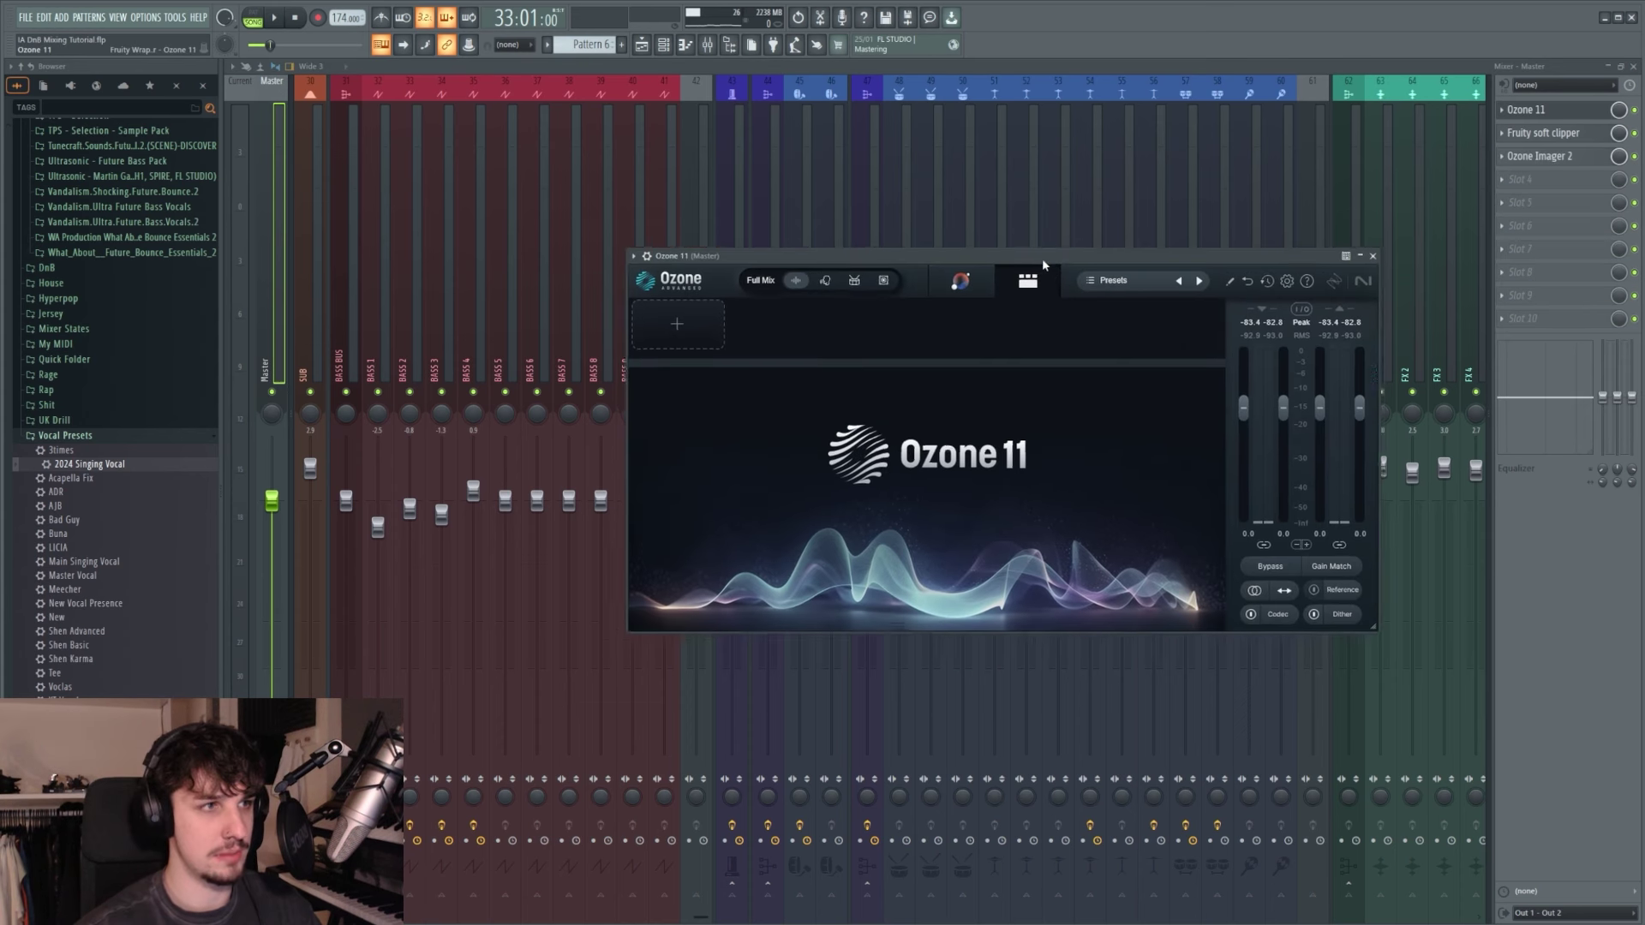
Step: Run Ozone 11's mastering assistant on the drop with the EDM target and switch to the detailed module view
click(964, 288)
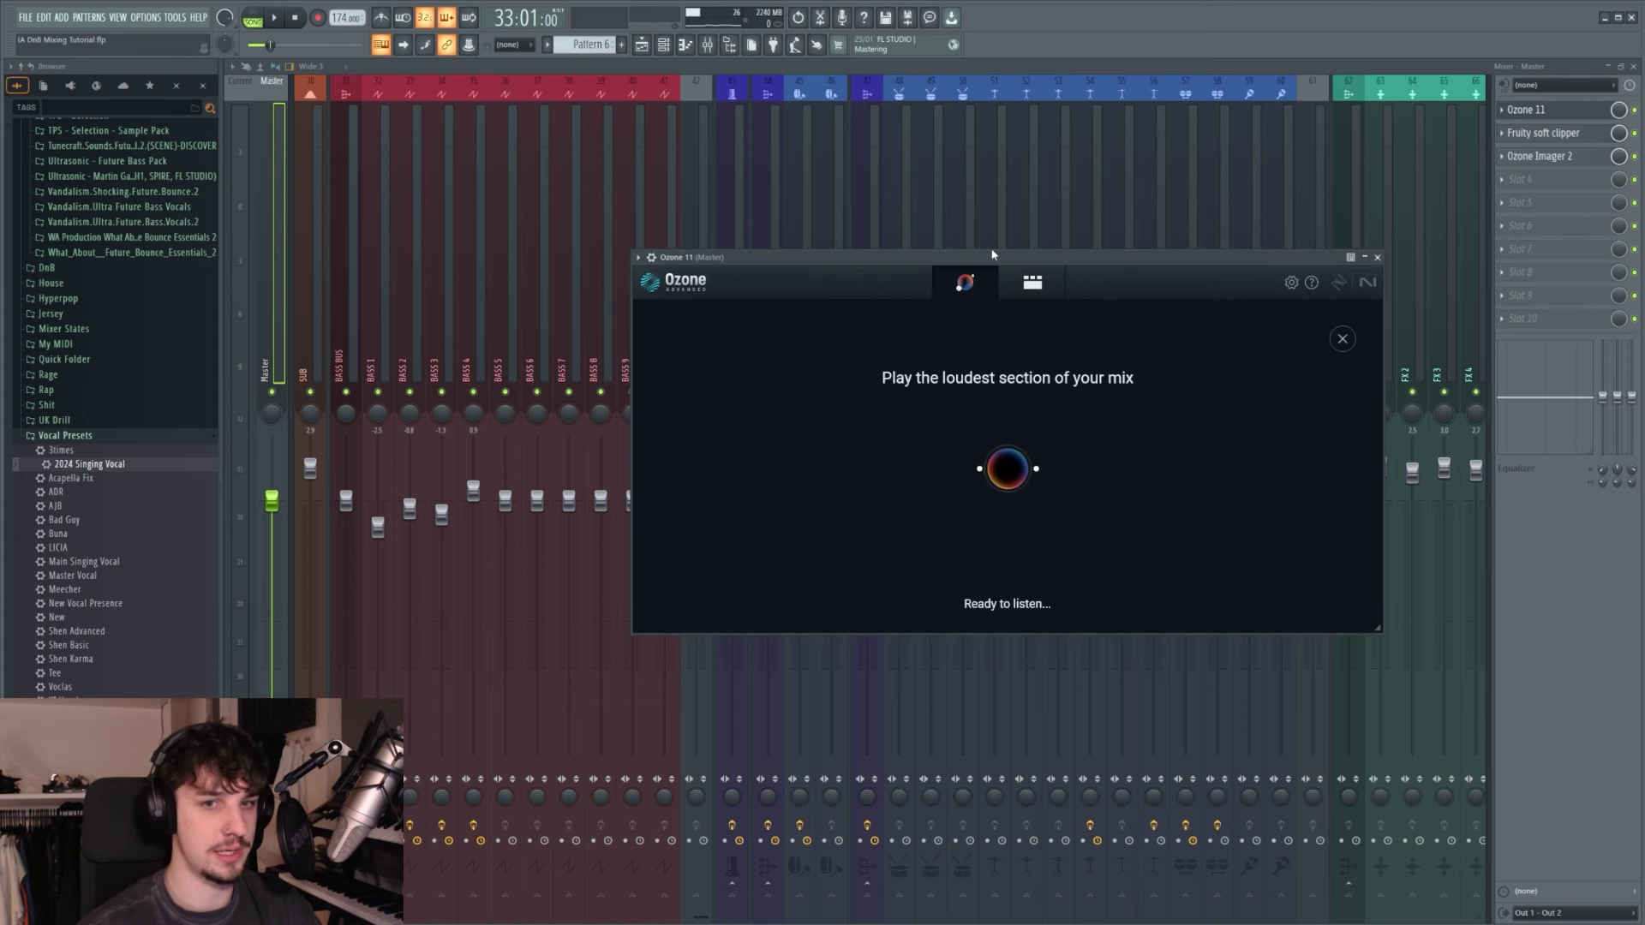
key(space)
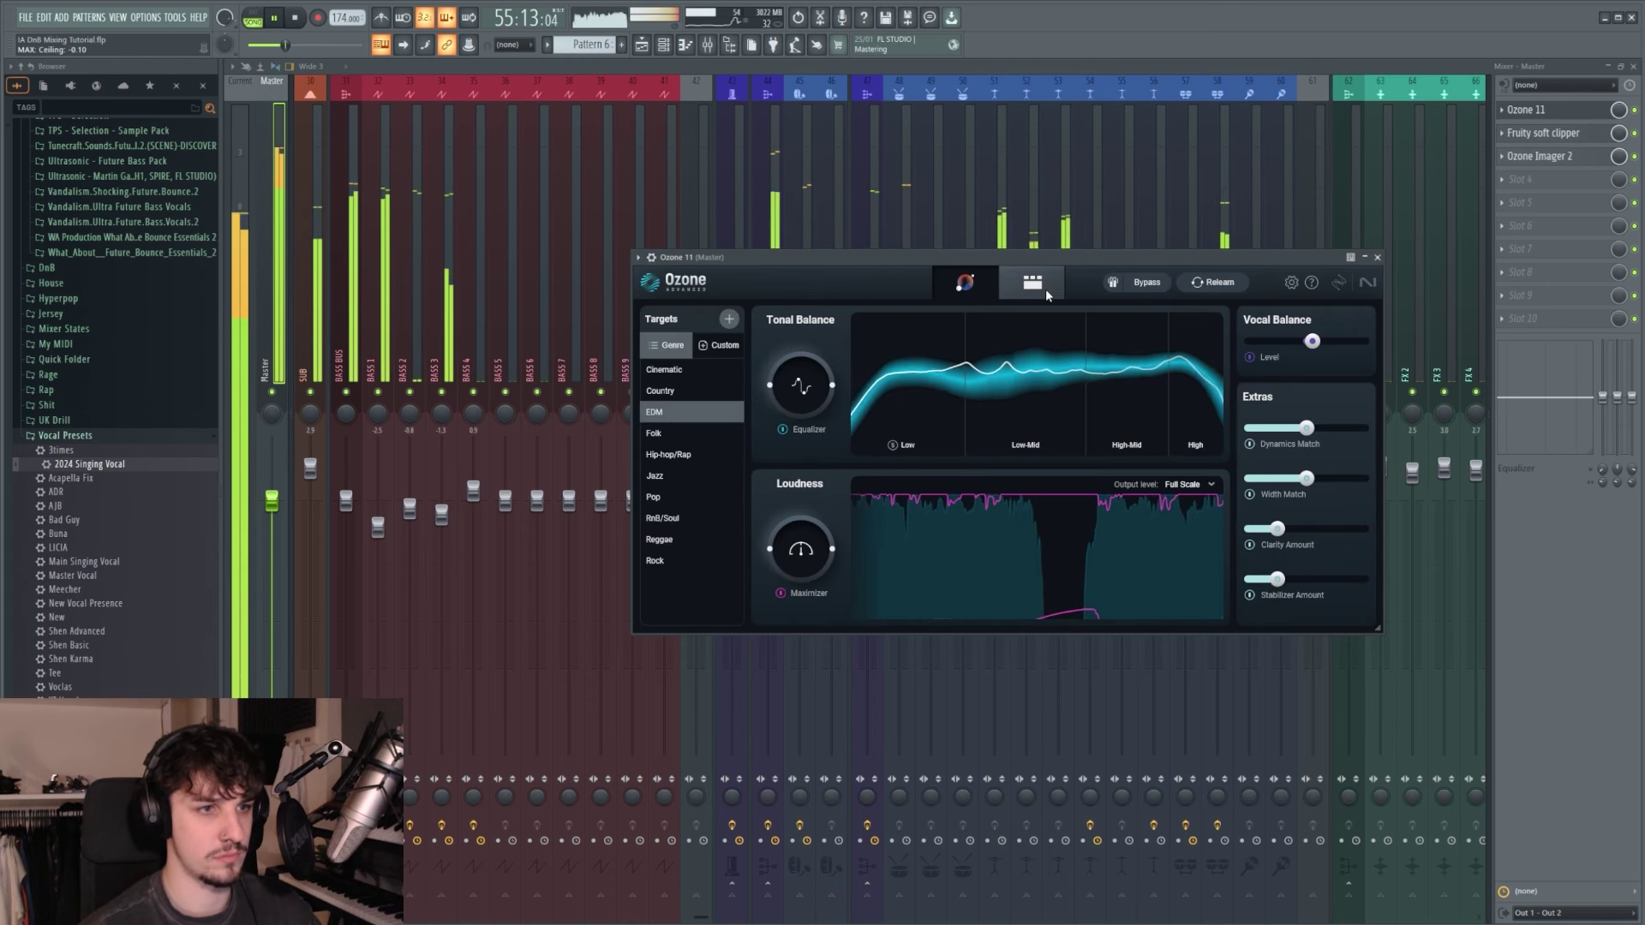
click(1045, 289)
key(space)
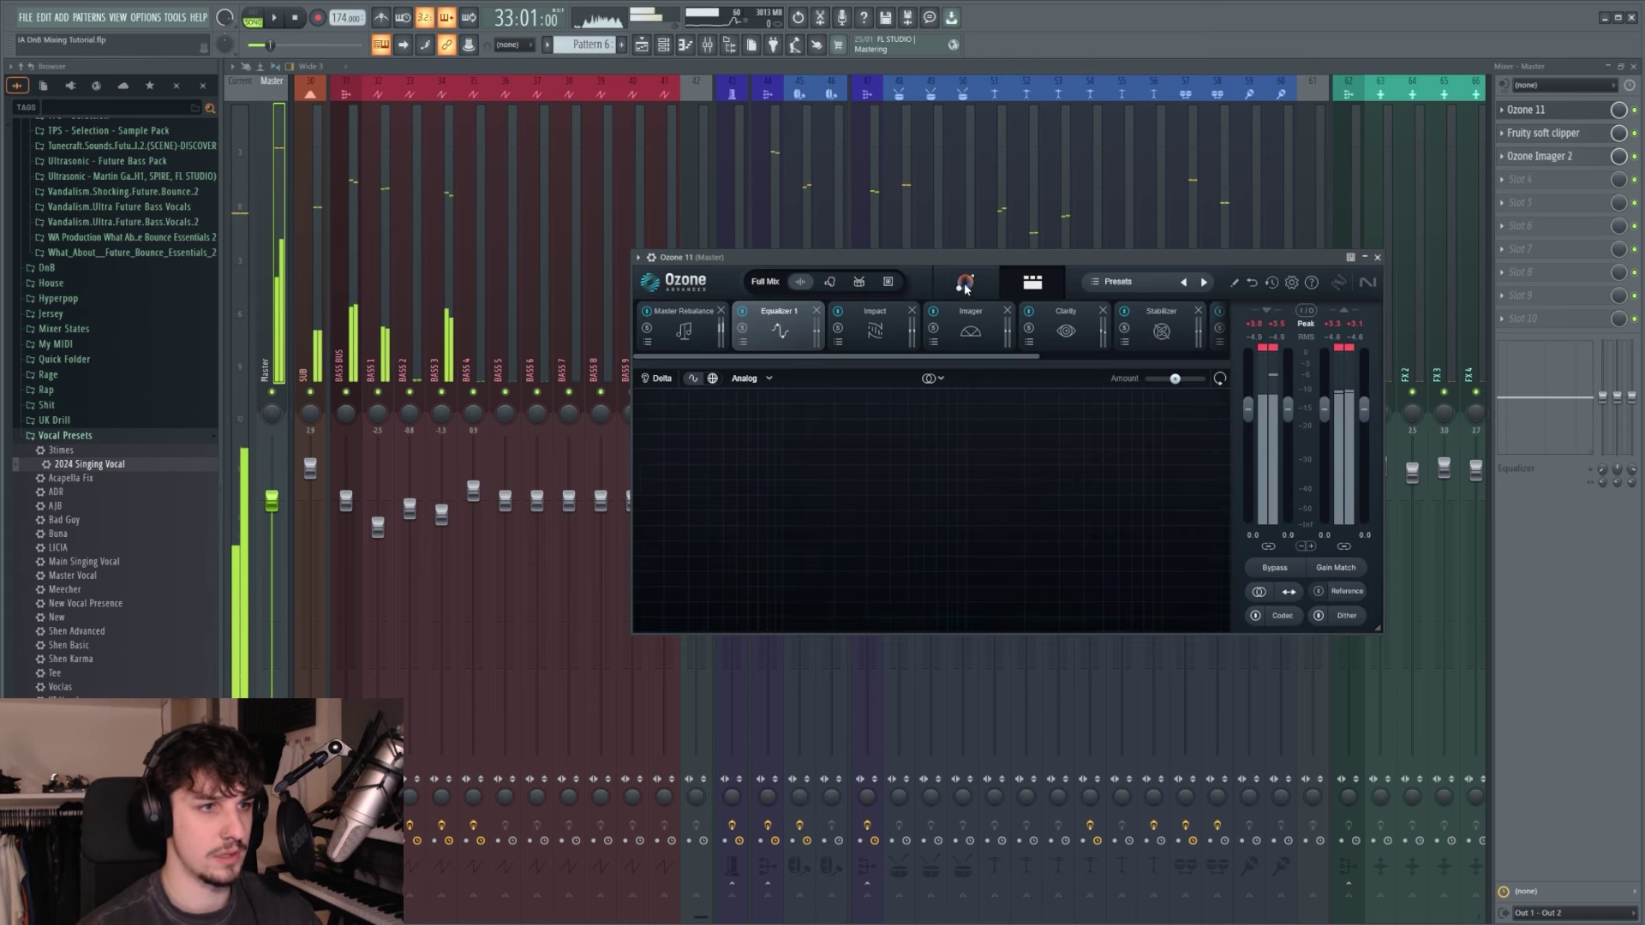
Step: Examine the Master Rebalance, Equalizer 1 and Impact modules of Ozone 11, playing the drop from bar 33
click(965, 284)
click(1037, 283)
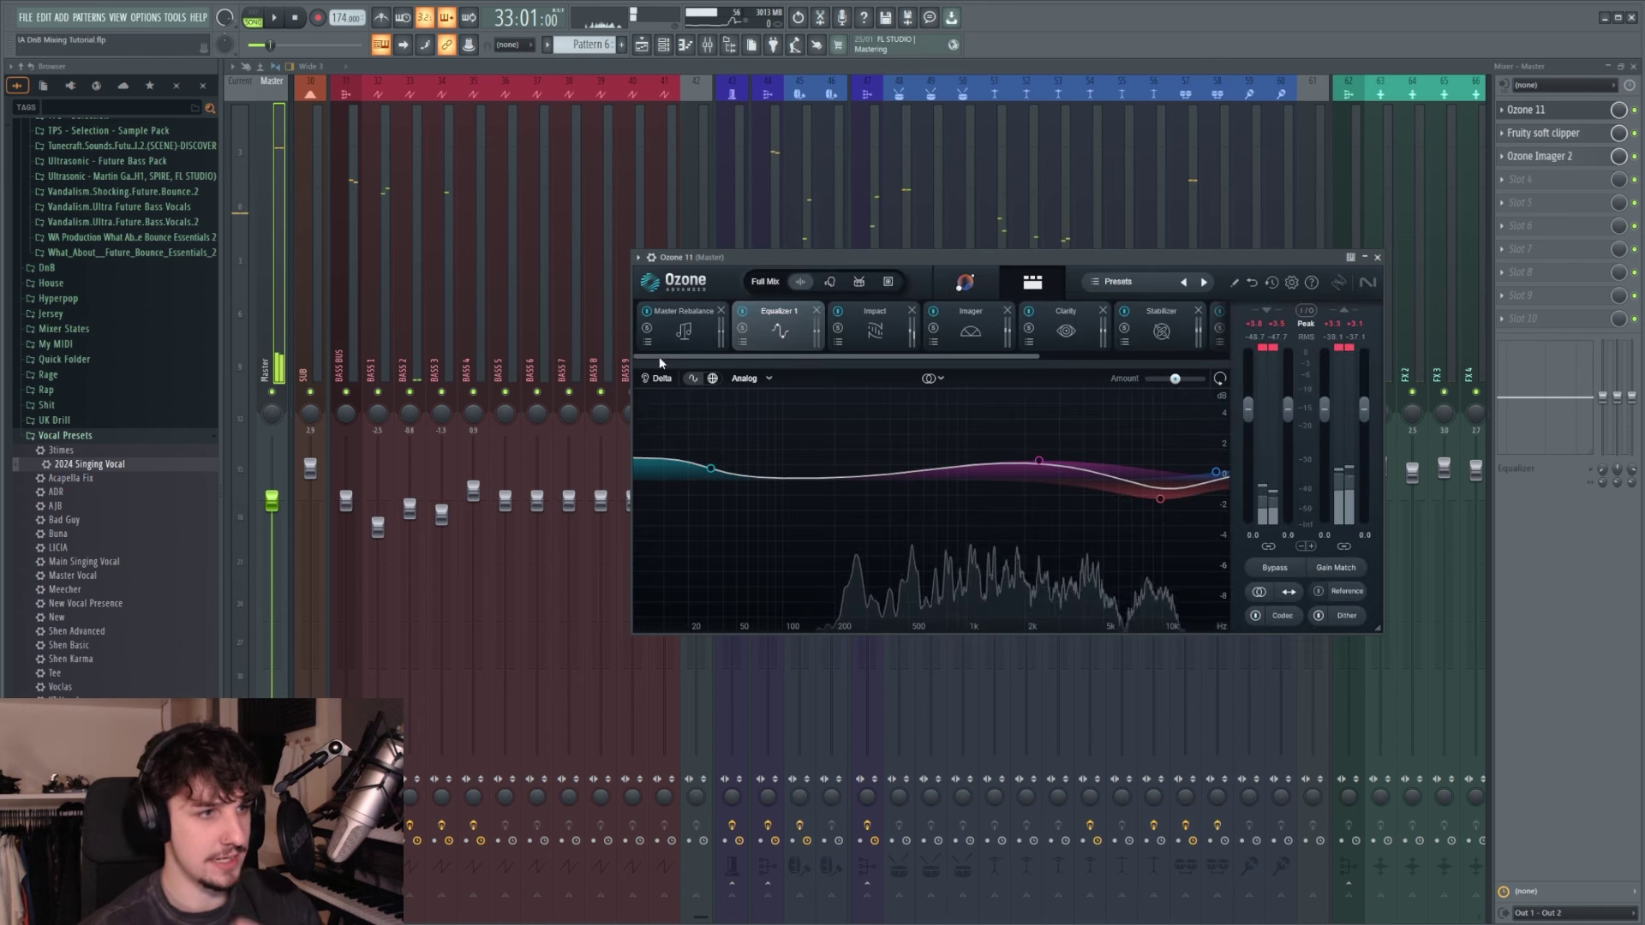
click(682, 330)
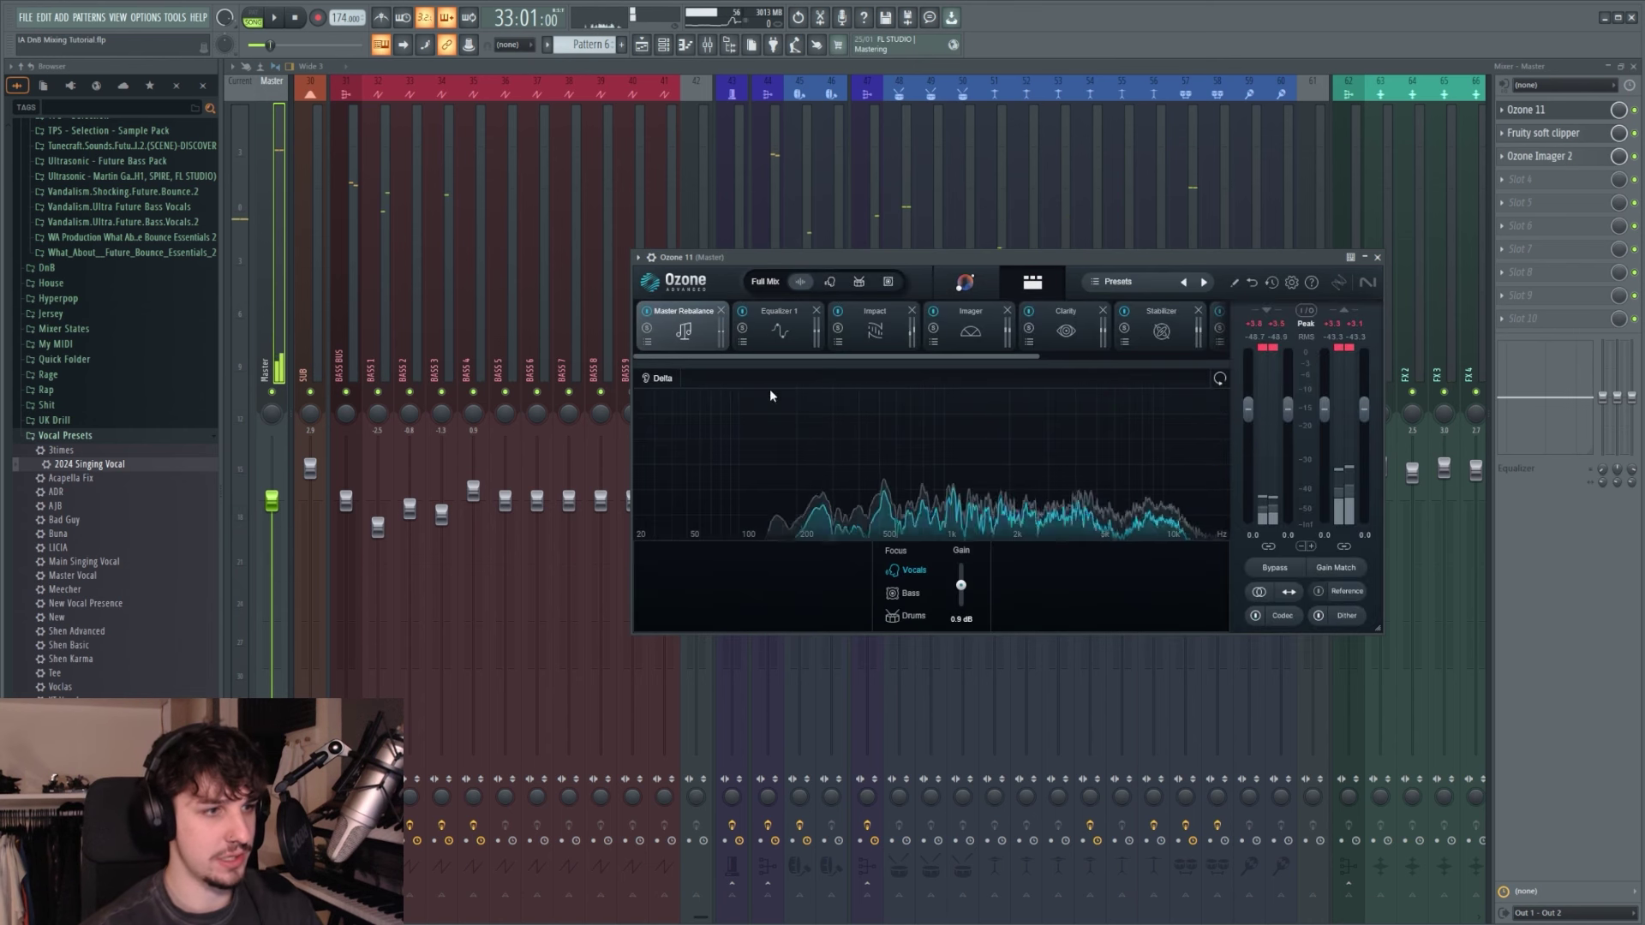
click(808, 346)
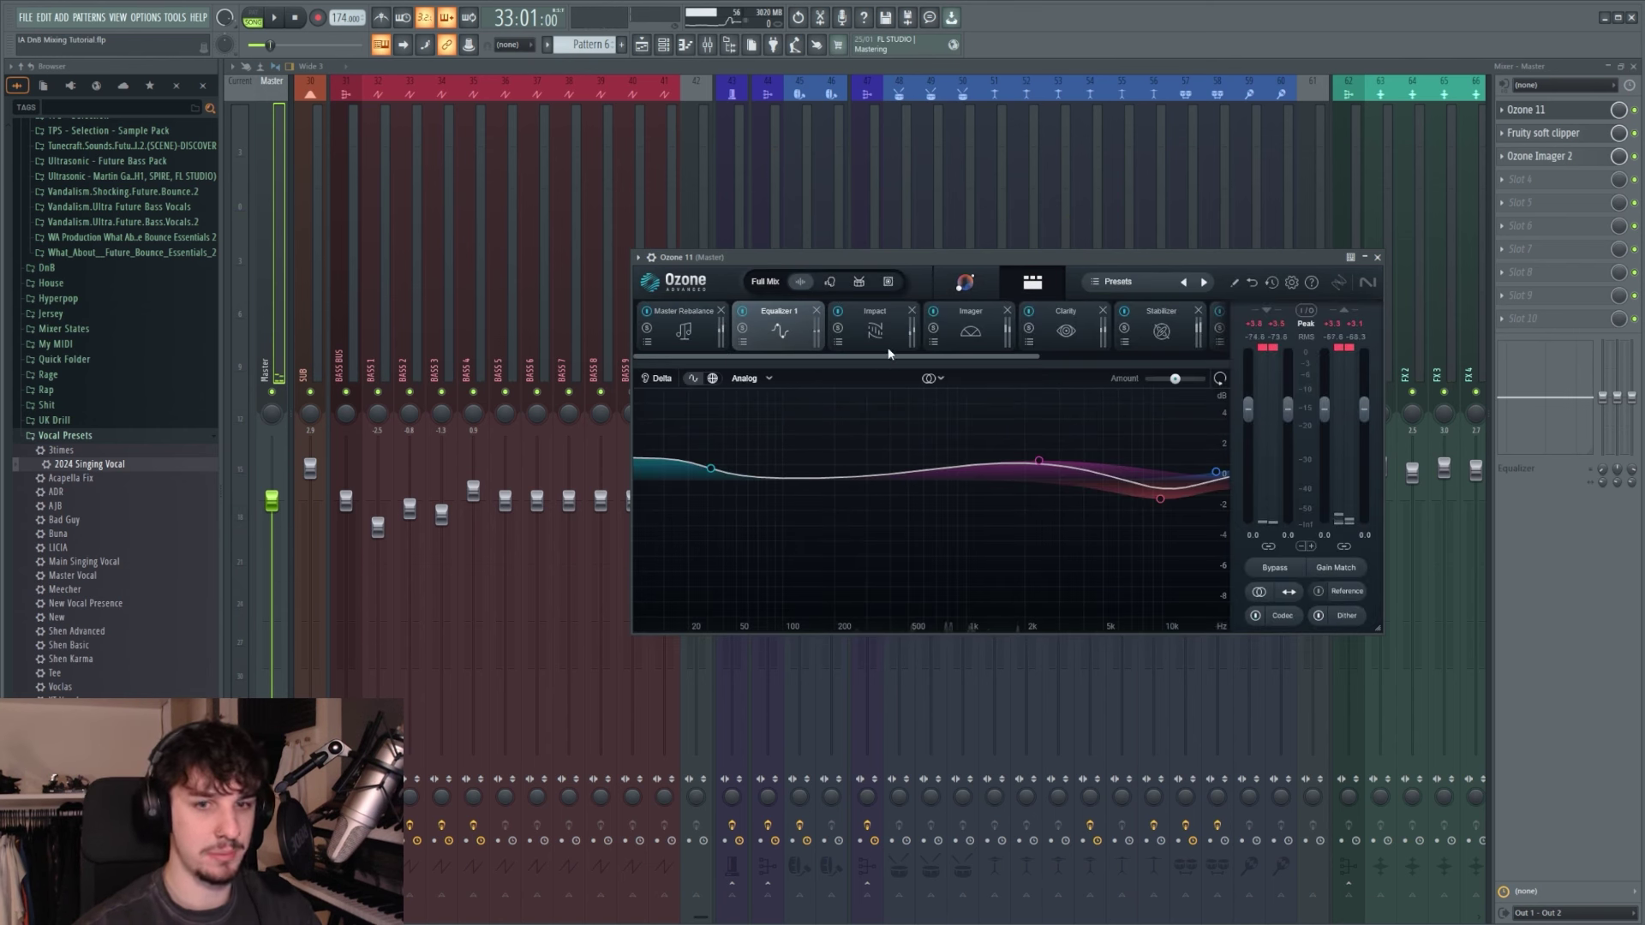
key(space)
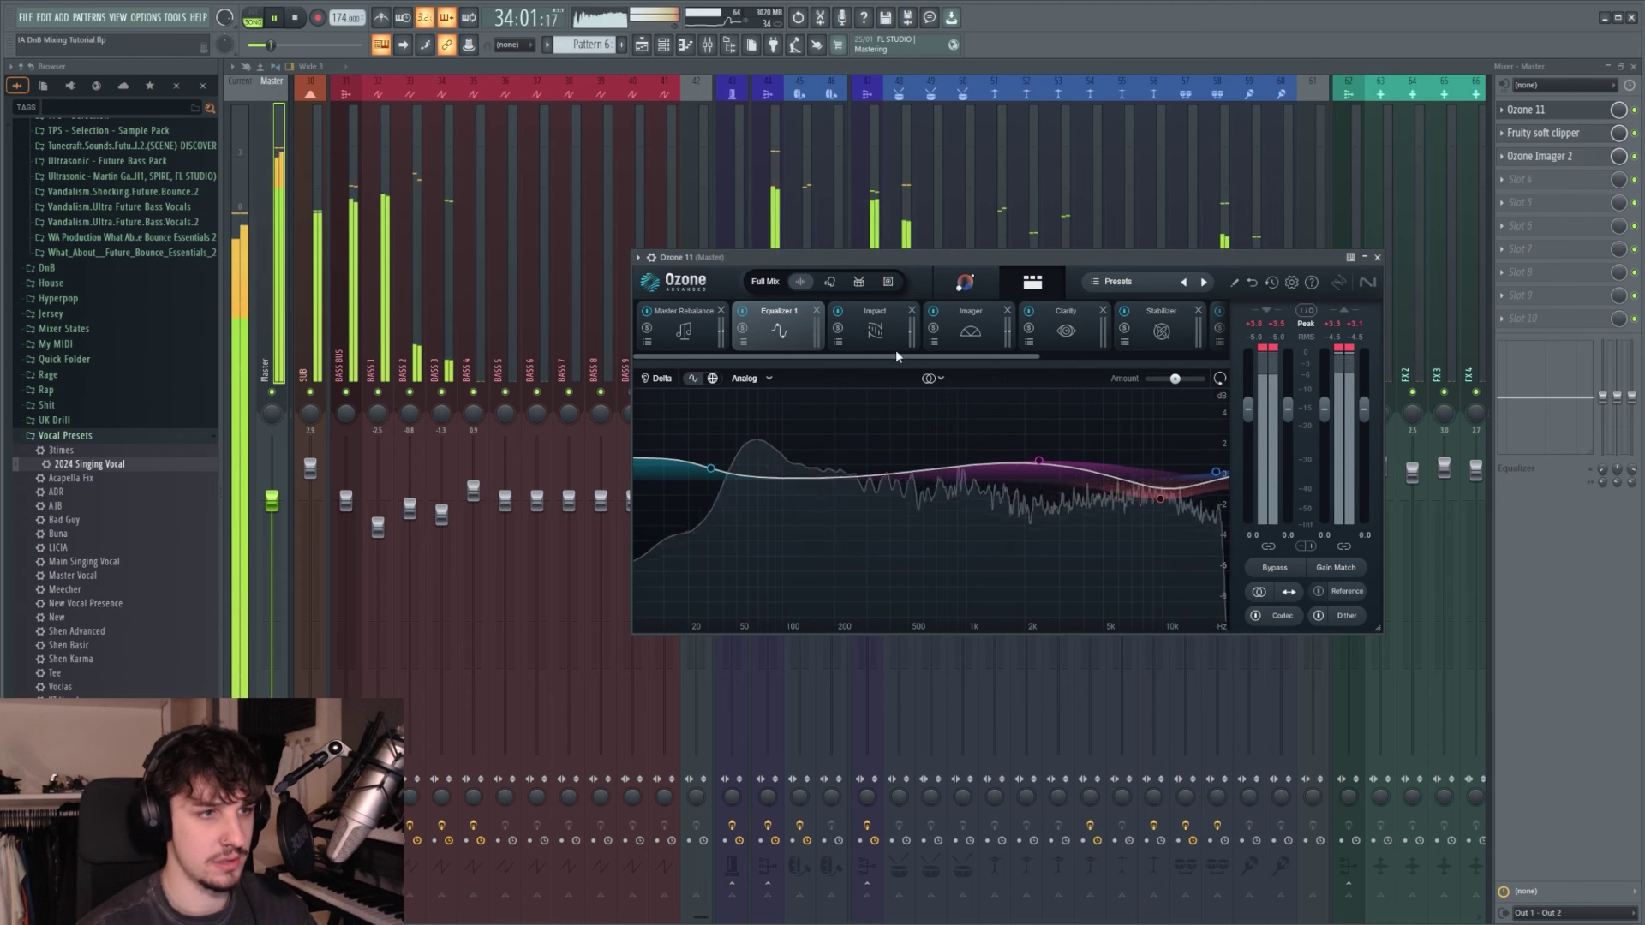
click(870, 345)
drag(872, 355, 912, 352)
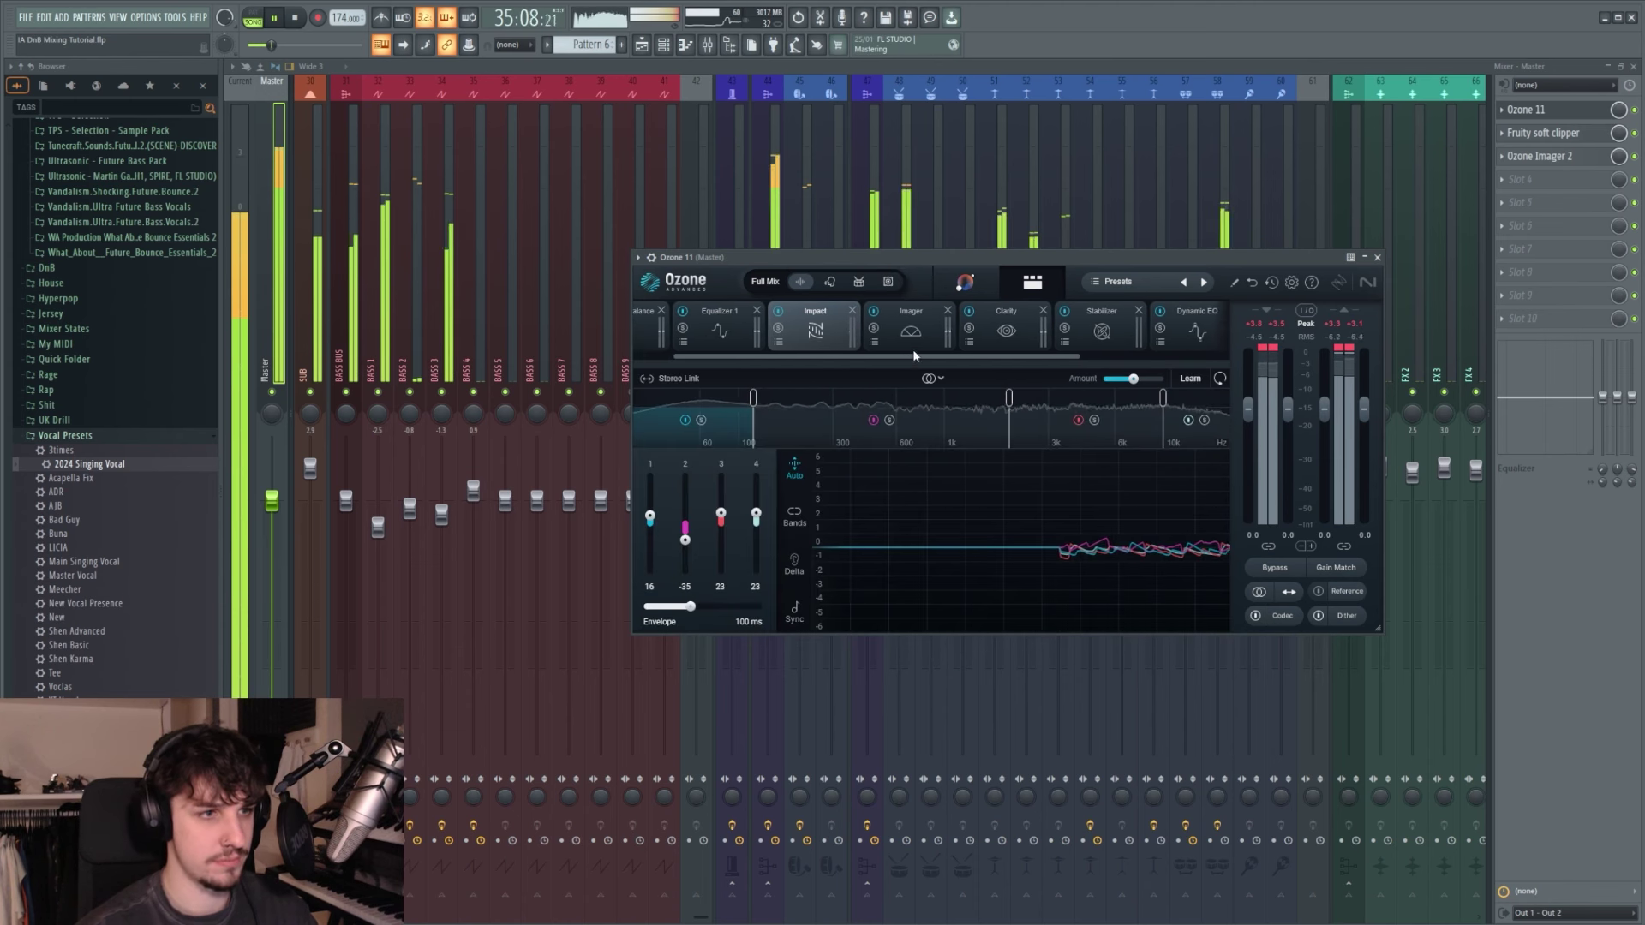
Step: Set the Imager width to about 44 for band 2 and 49 for band 3, and check the Clarity and Stabilizer modules
click(912, 348)
drag(698, 483, 783, 497)
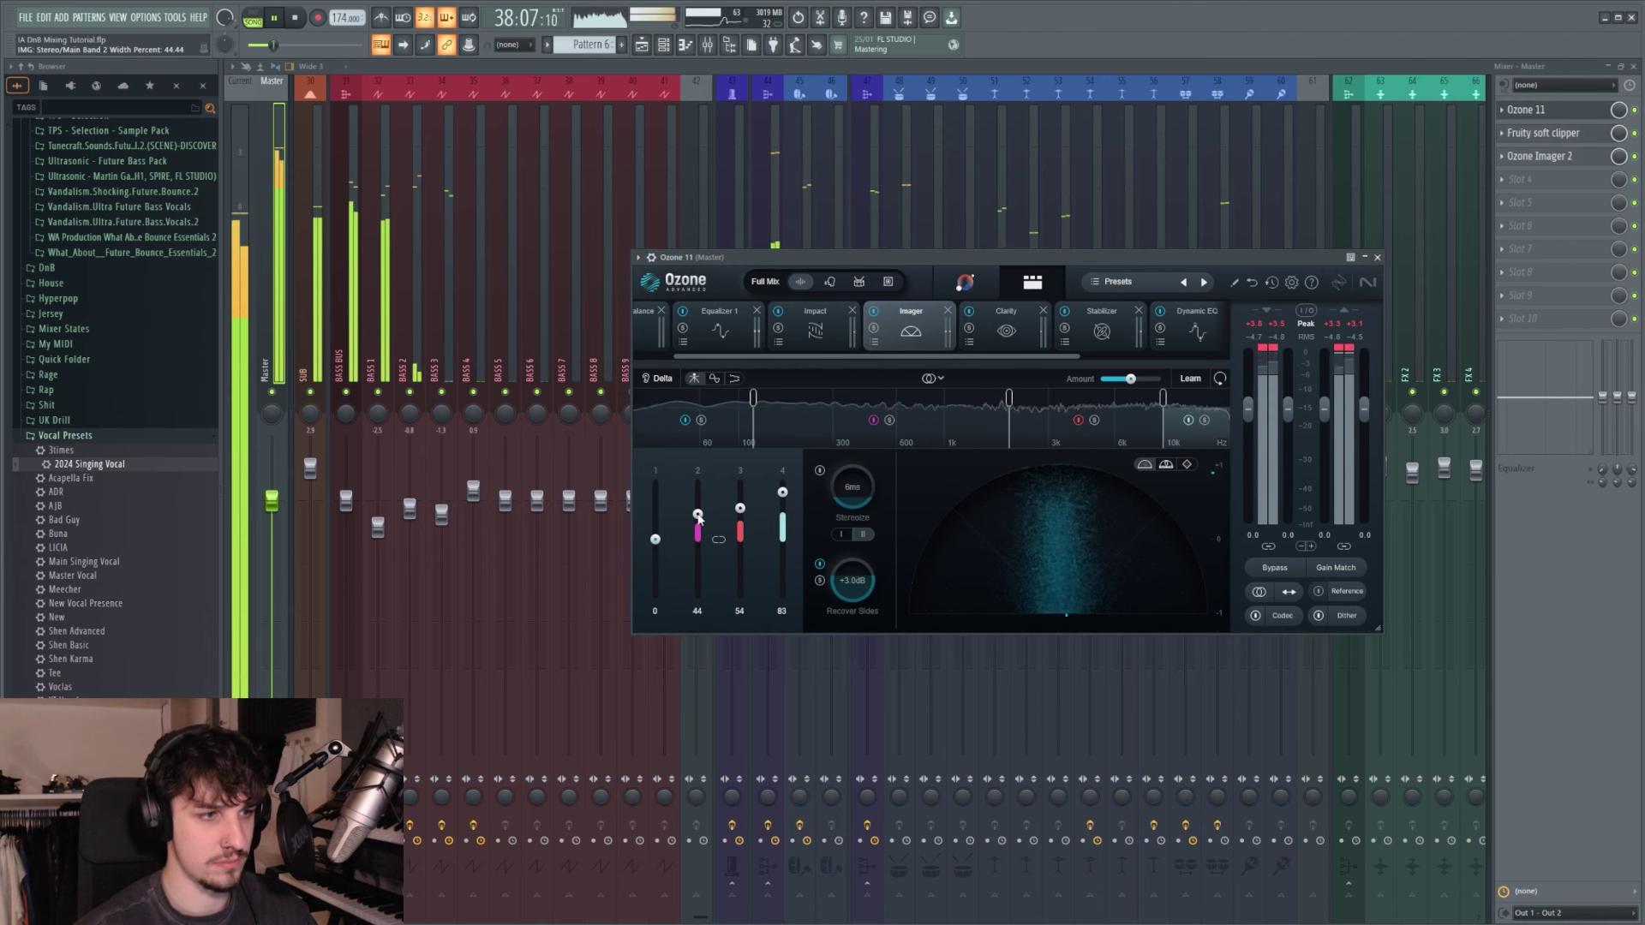
click(1008, 339)
drag(1017, 356, 1144, 357)
click(904, 333)
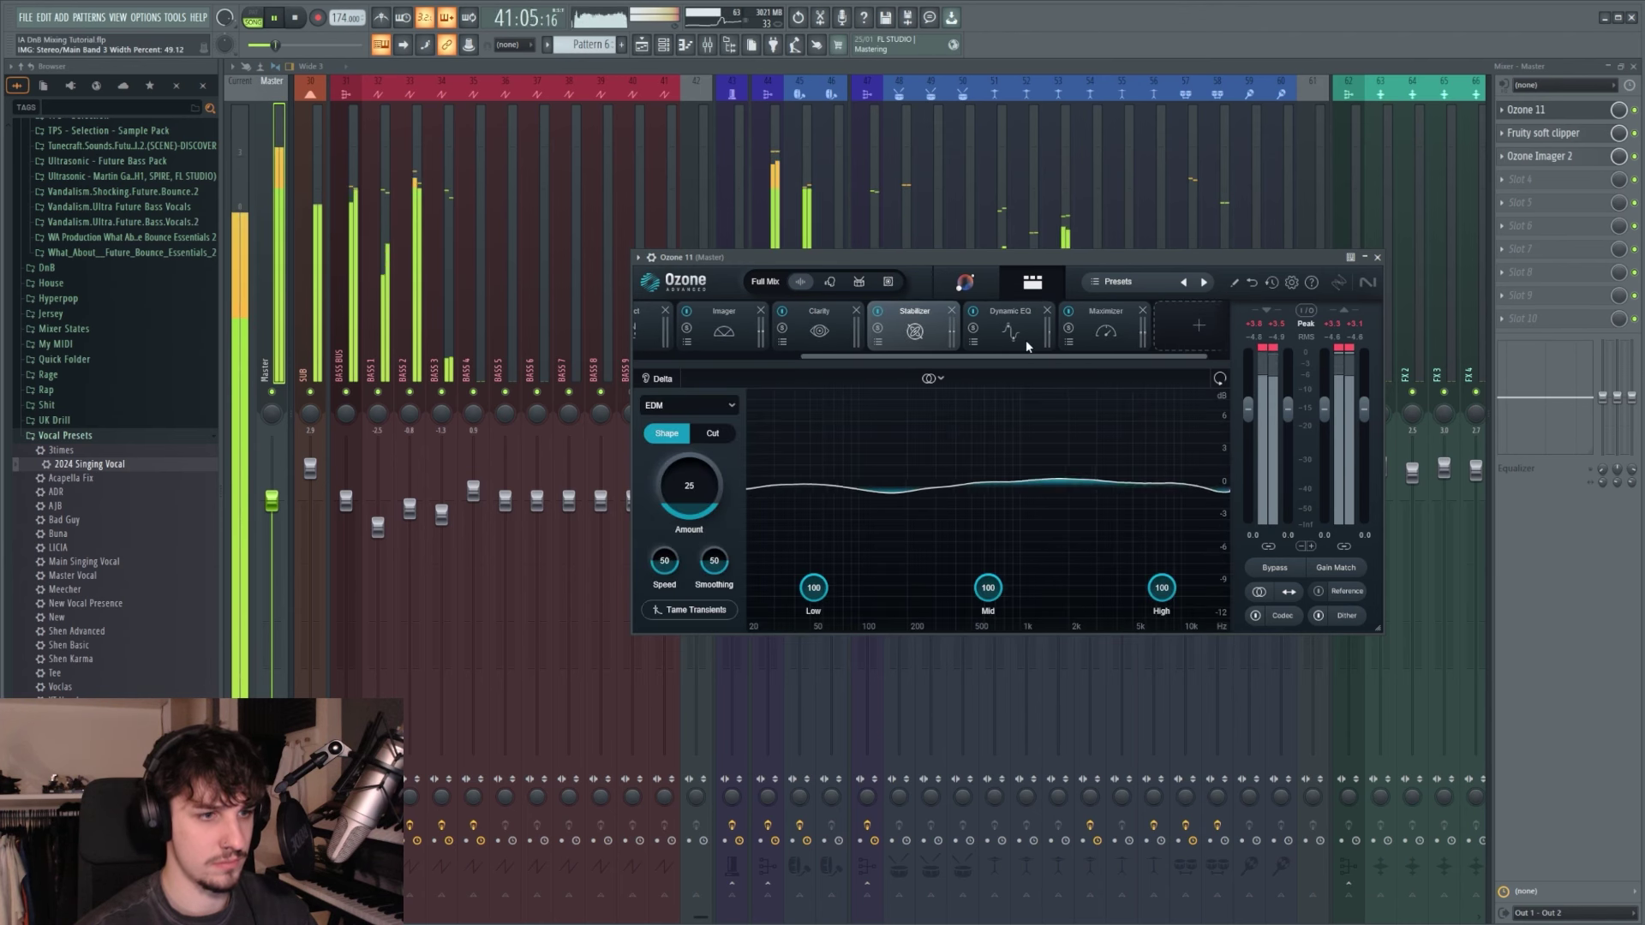
Step: In Dynamic EQ, set the 331 Hz band's gain to -2.6 dB and the band near 1 kHz to about -2.7 dB
click(1025, 341)
click(874, 538)
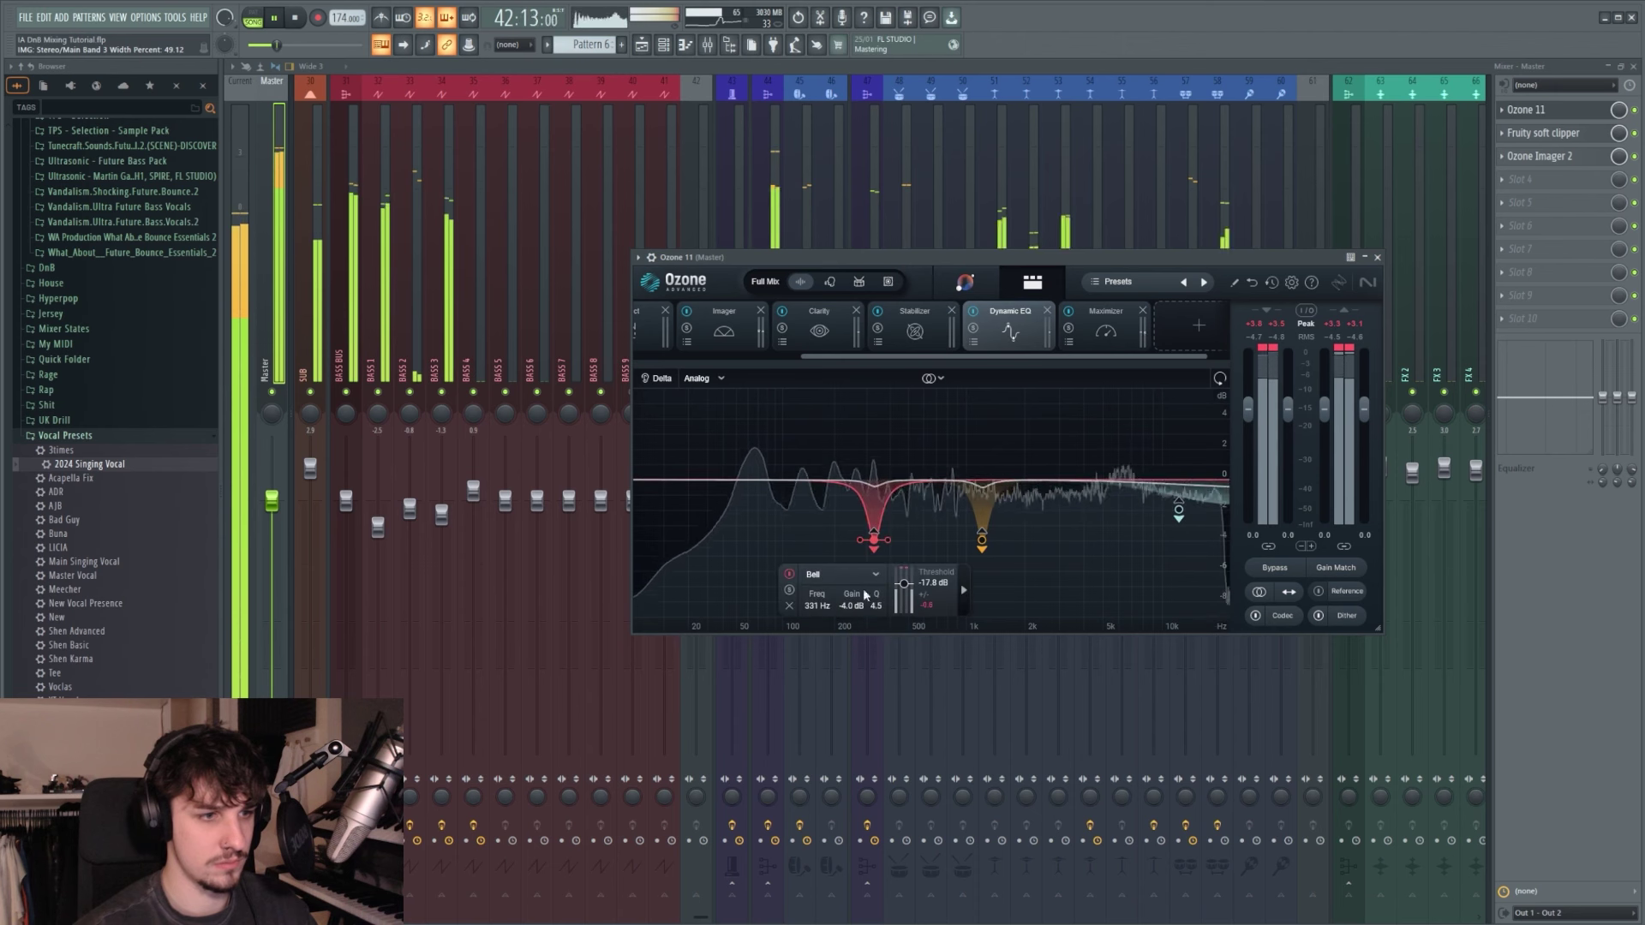
drag(855, 610, 853, 589)
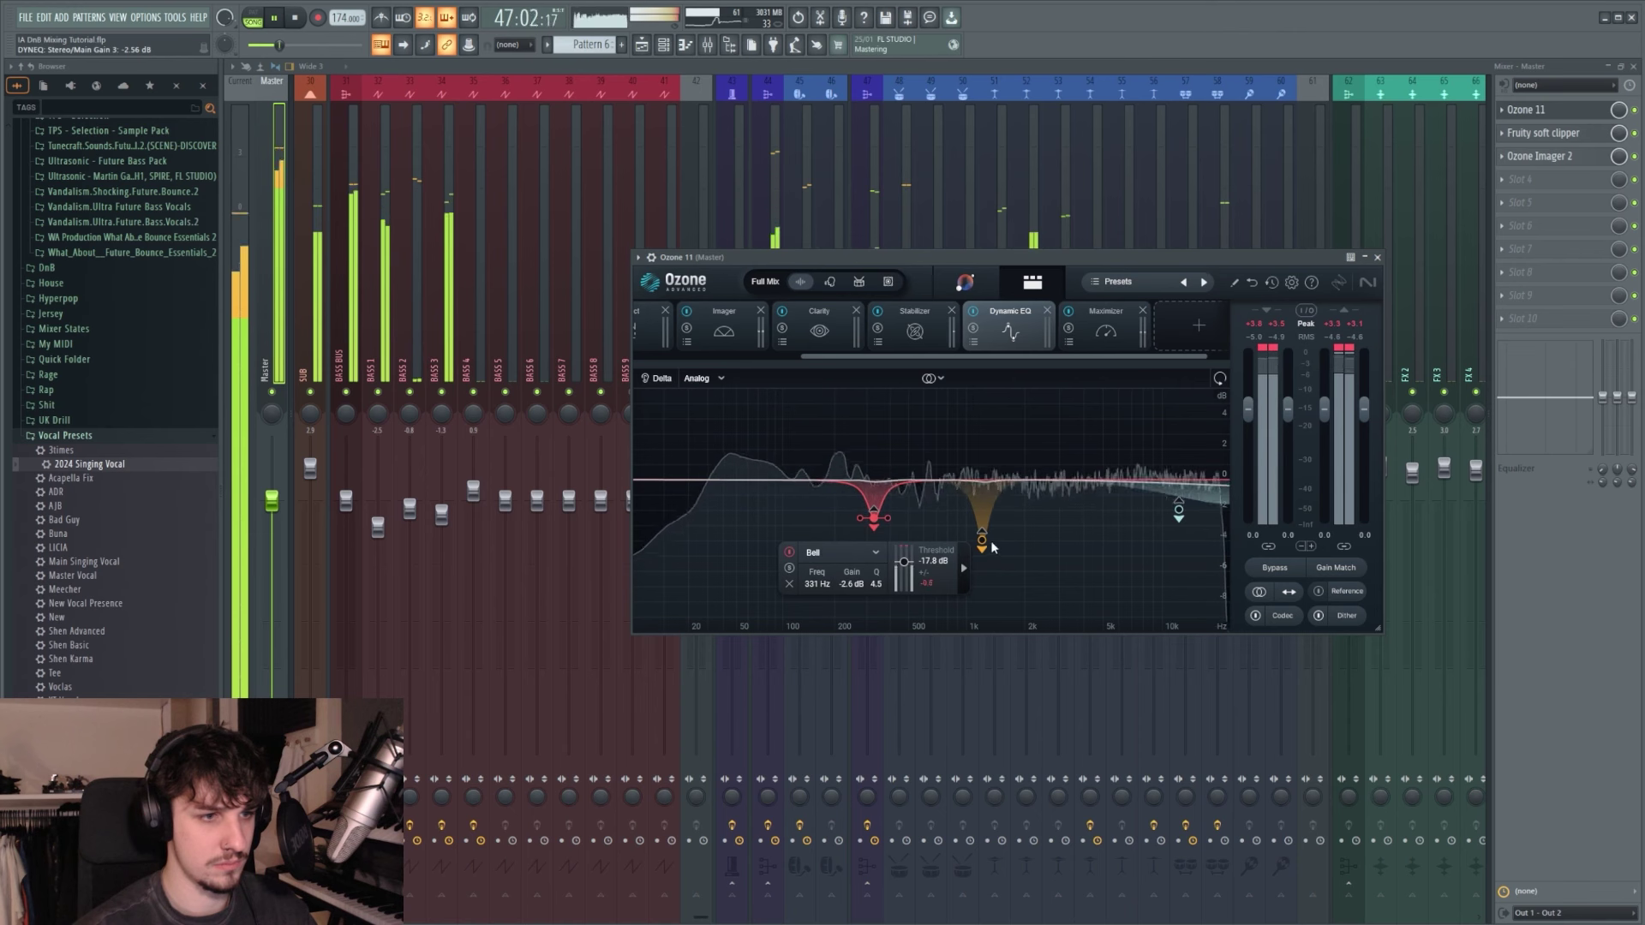
click(982, 540)
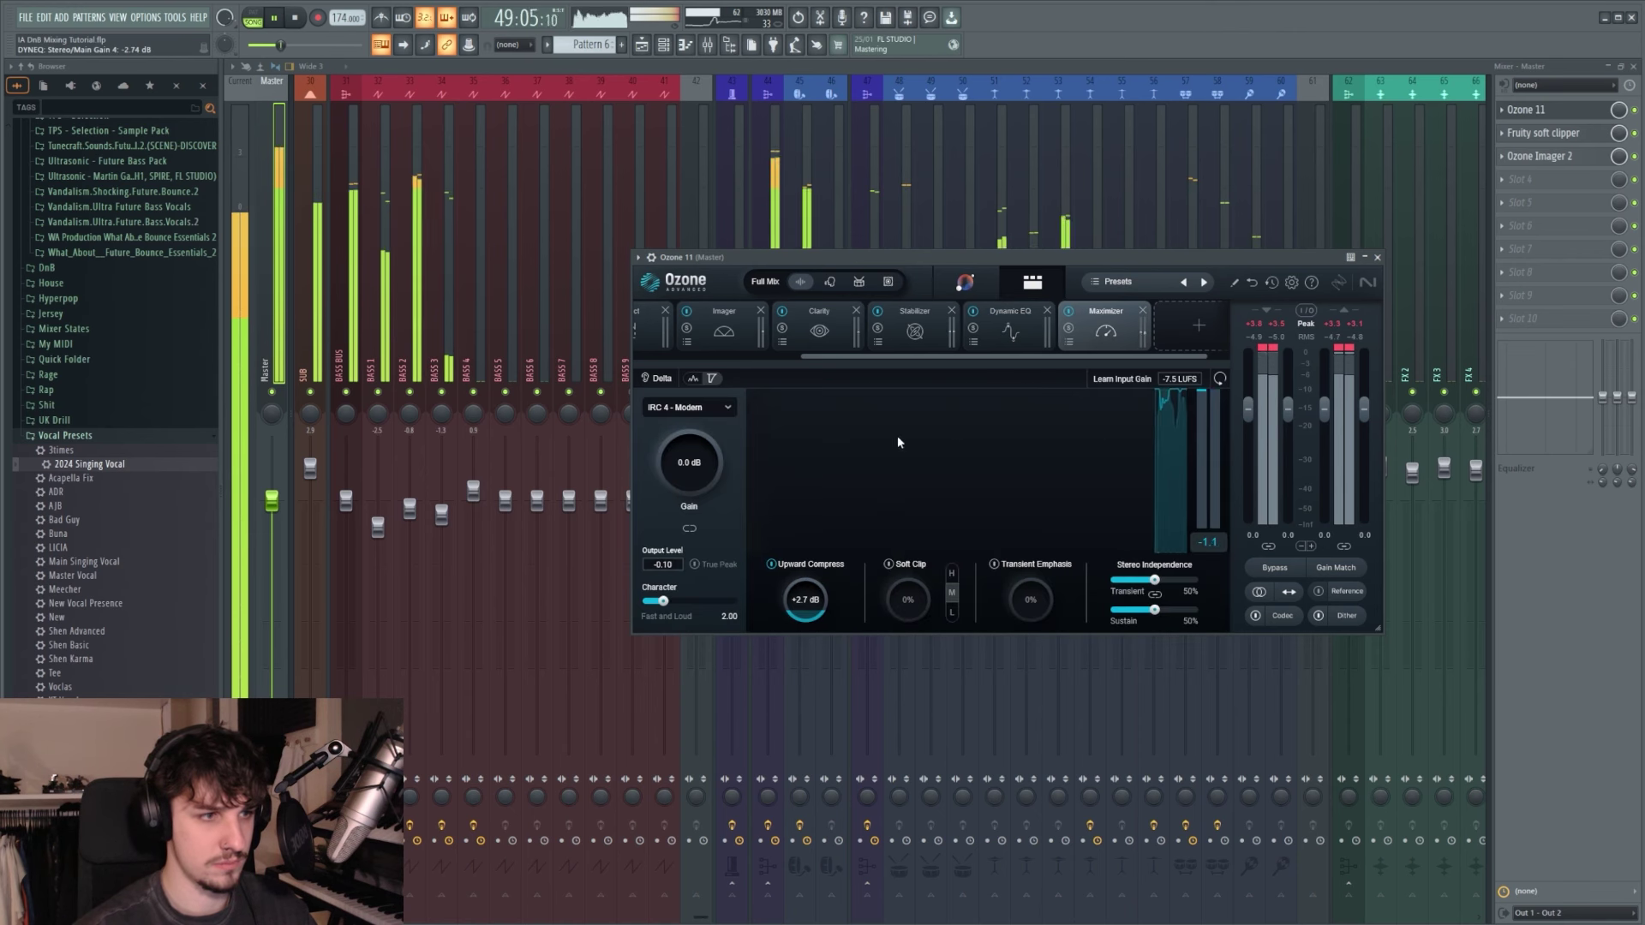
key(space)
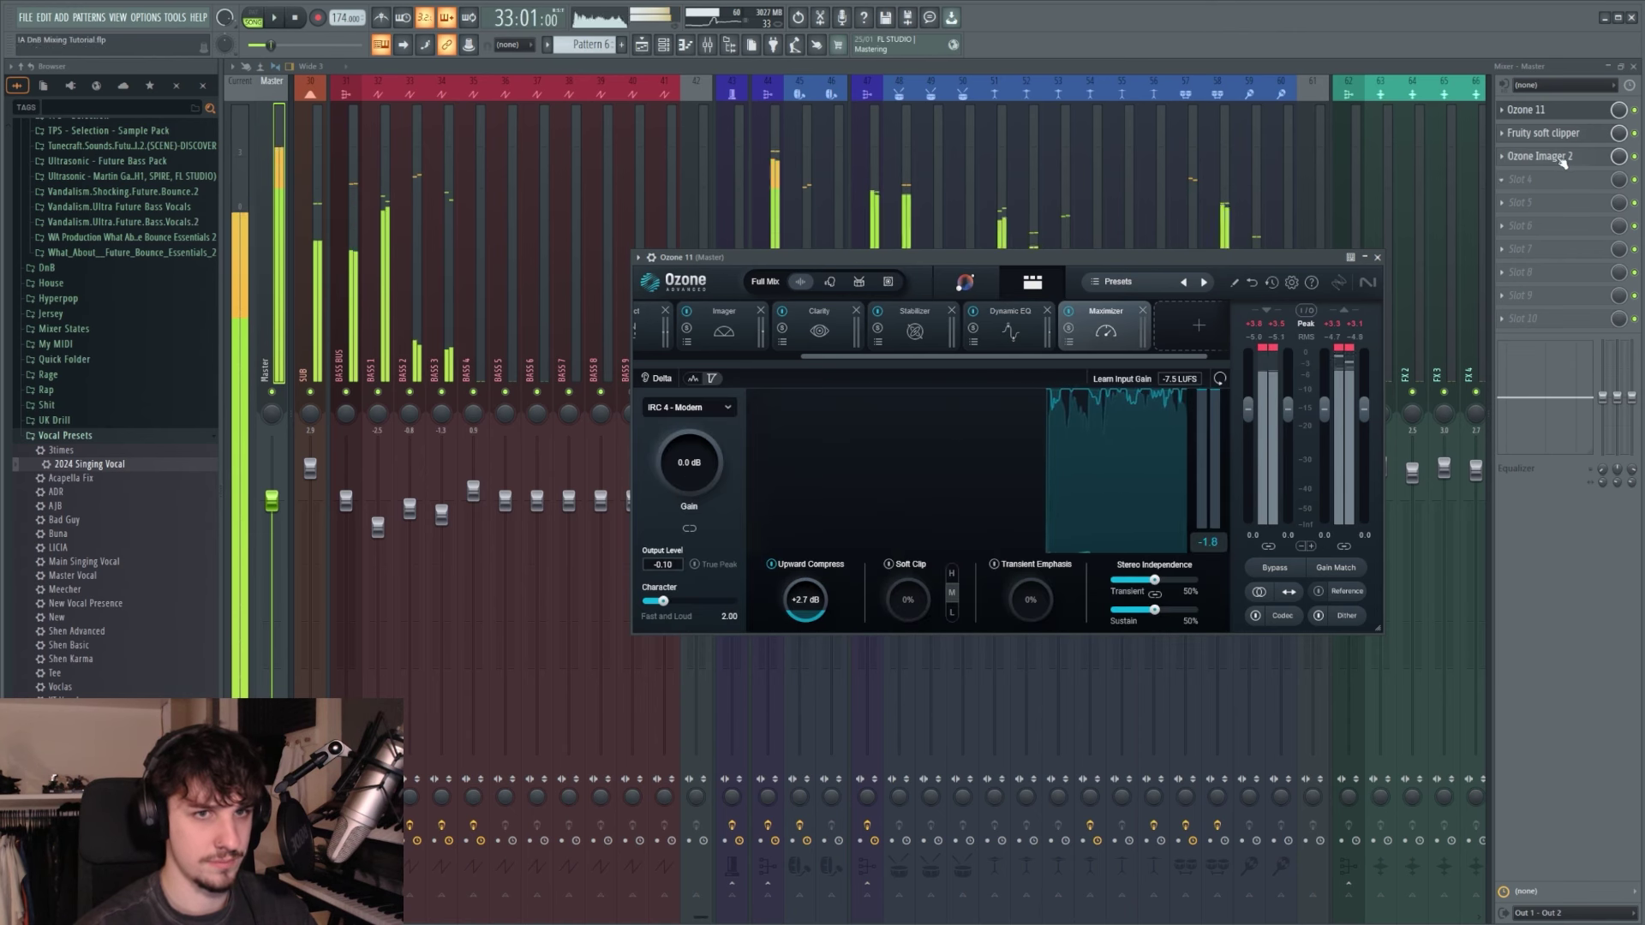
Step: Insert Youlean Loudness Meter 2 directly after Ozone 11 on the Master and measure the drop's loudness
click(1519, 185)
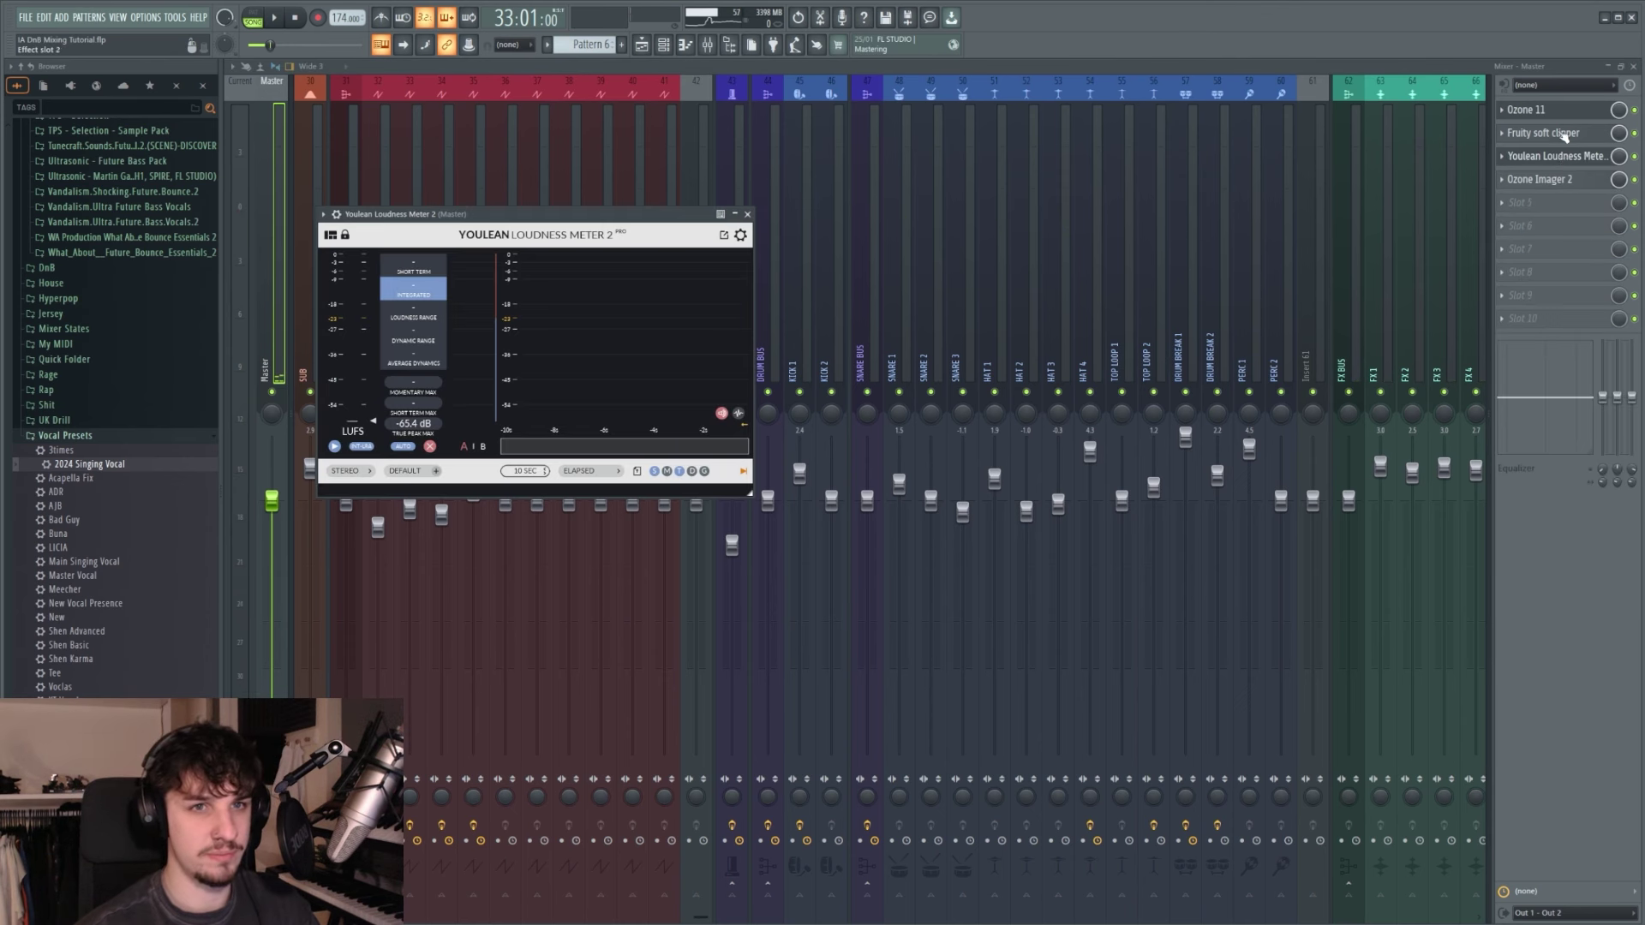
drag(536, 218, 956, 322)
key(space)
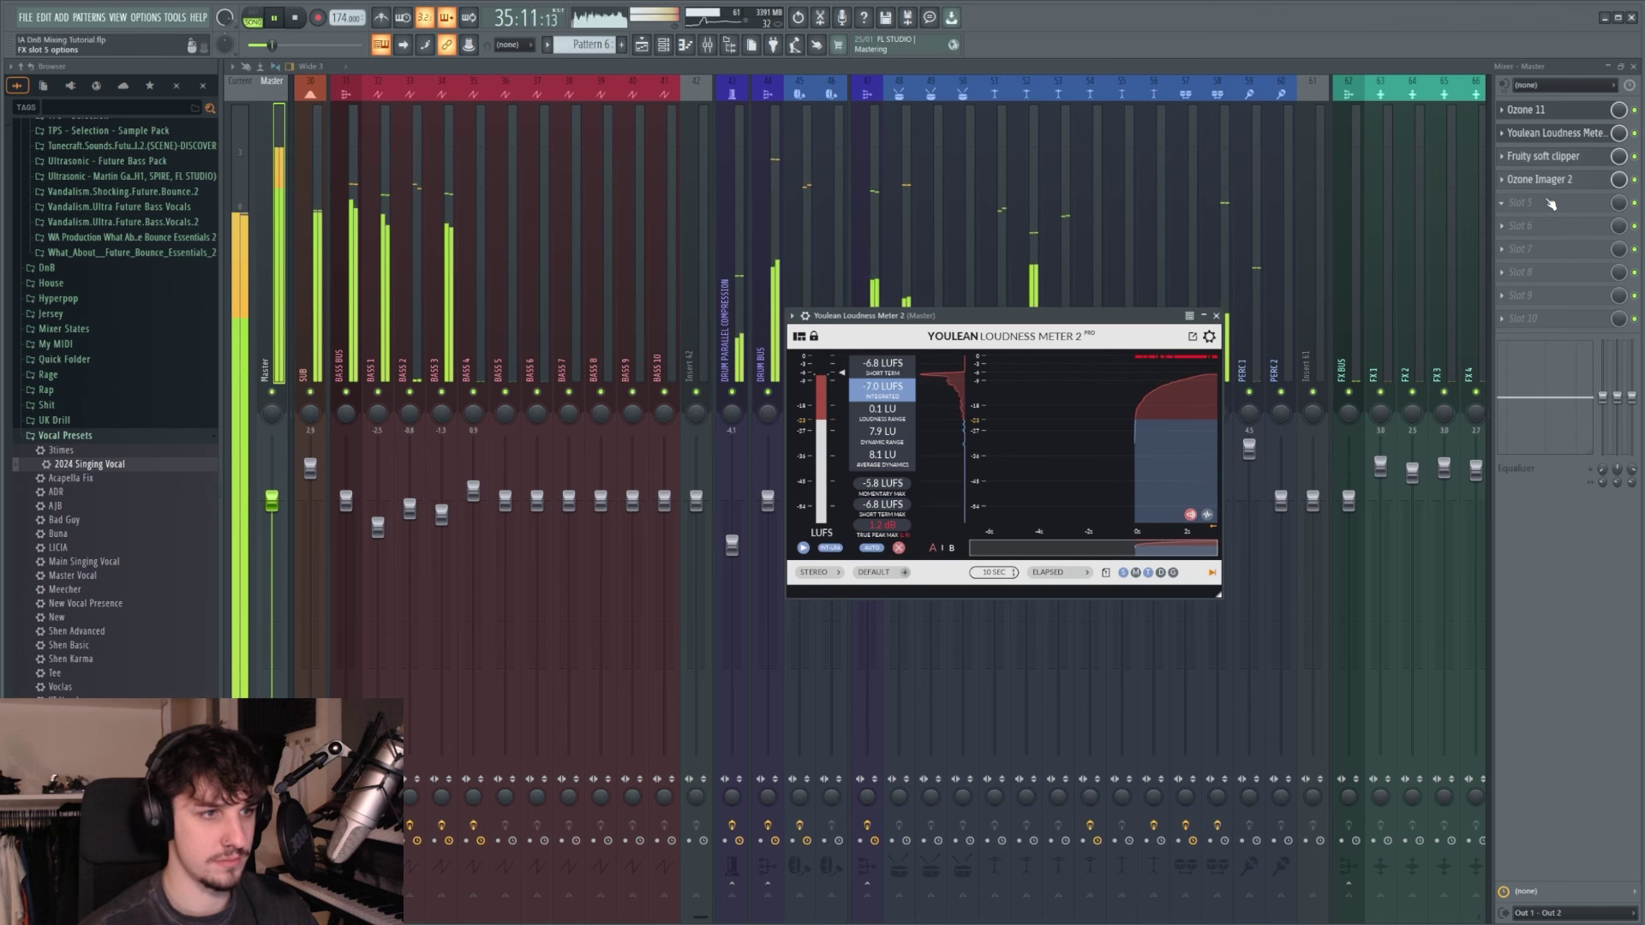
key(space)
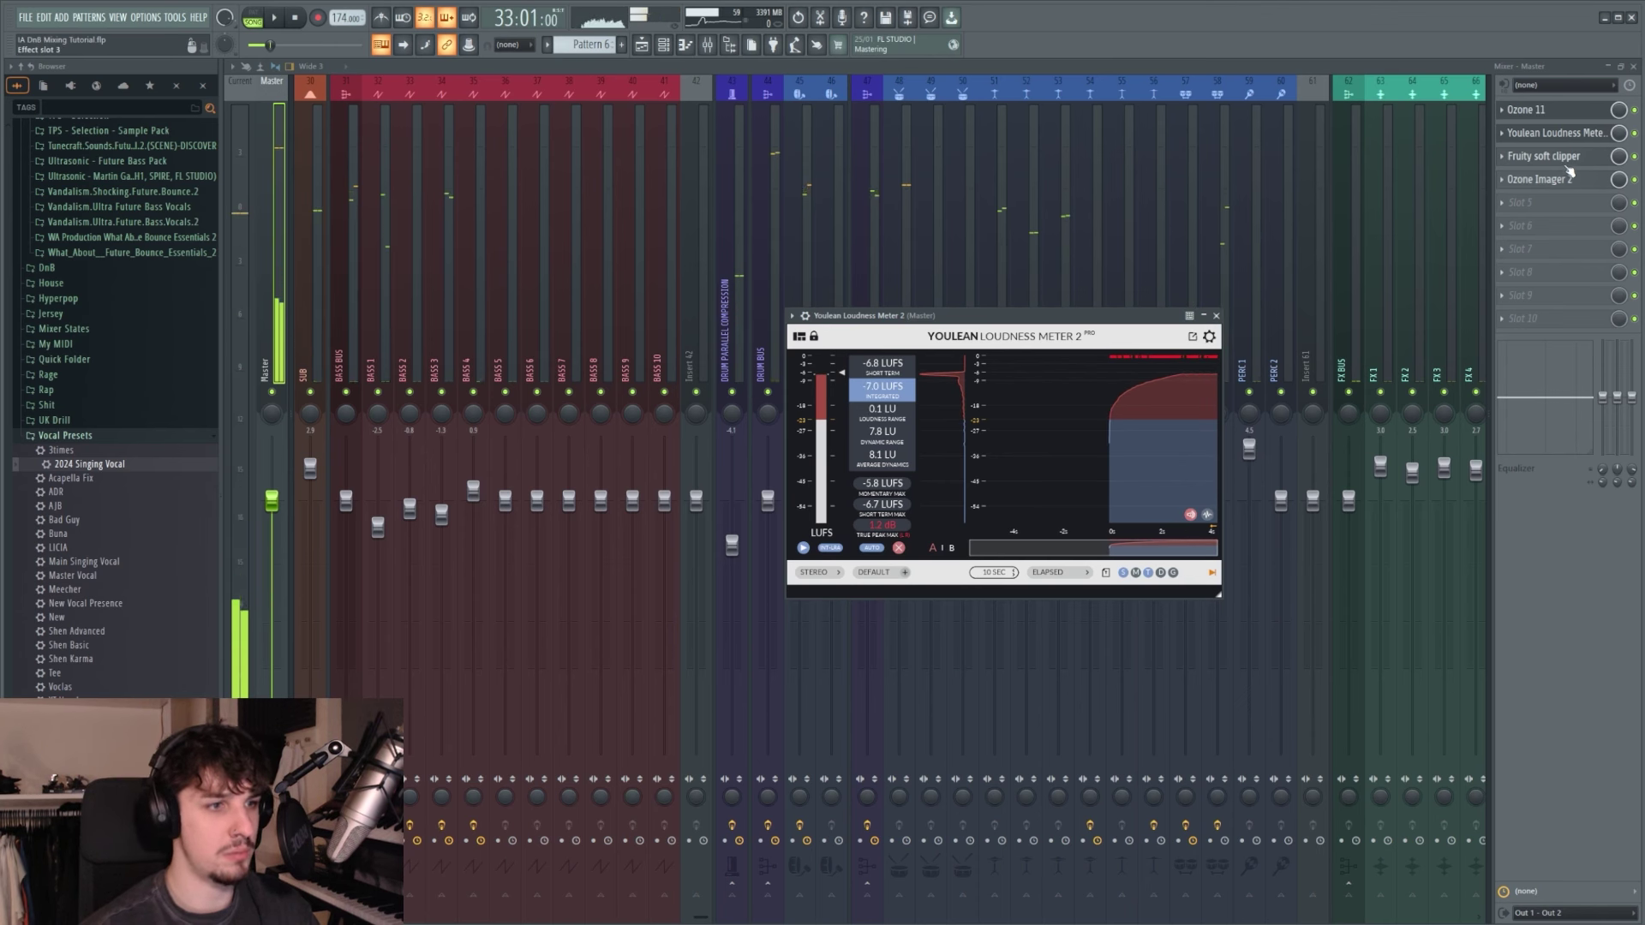
Step: Raise the Ozone 11 Maximizer gain to about 1.6 dB, add a little Soft Clip, and recheck the loudness on the Youlean meter
click(1553, 112)
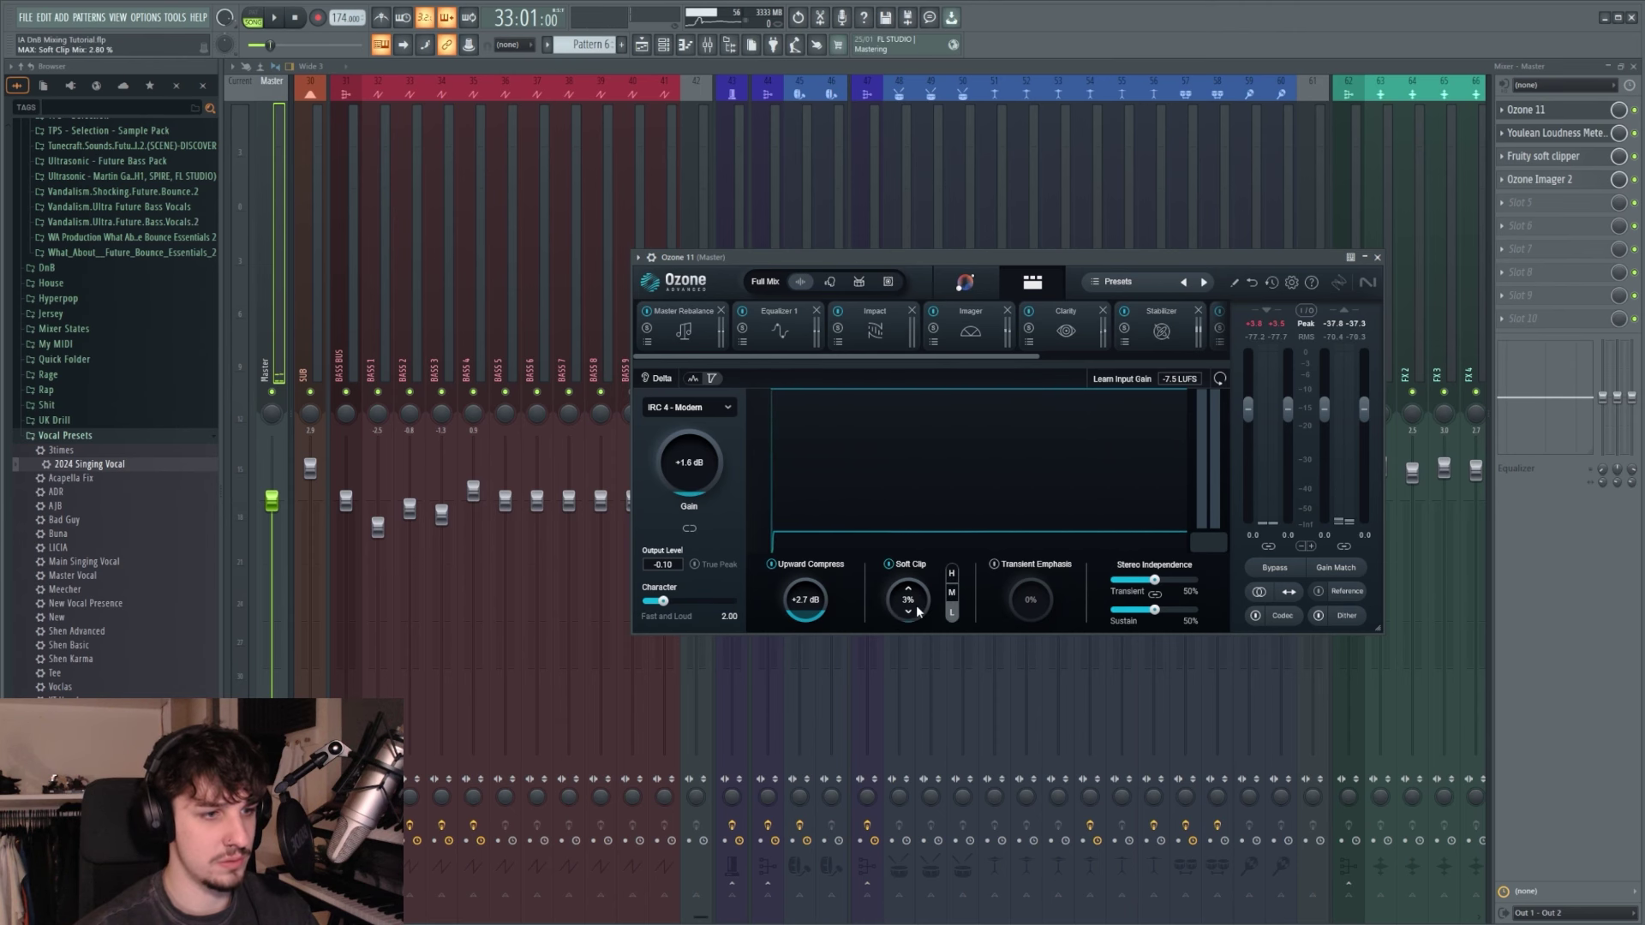
click(1554, 139)
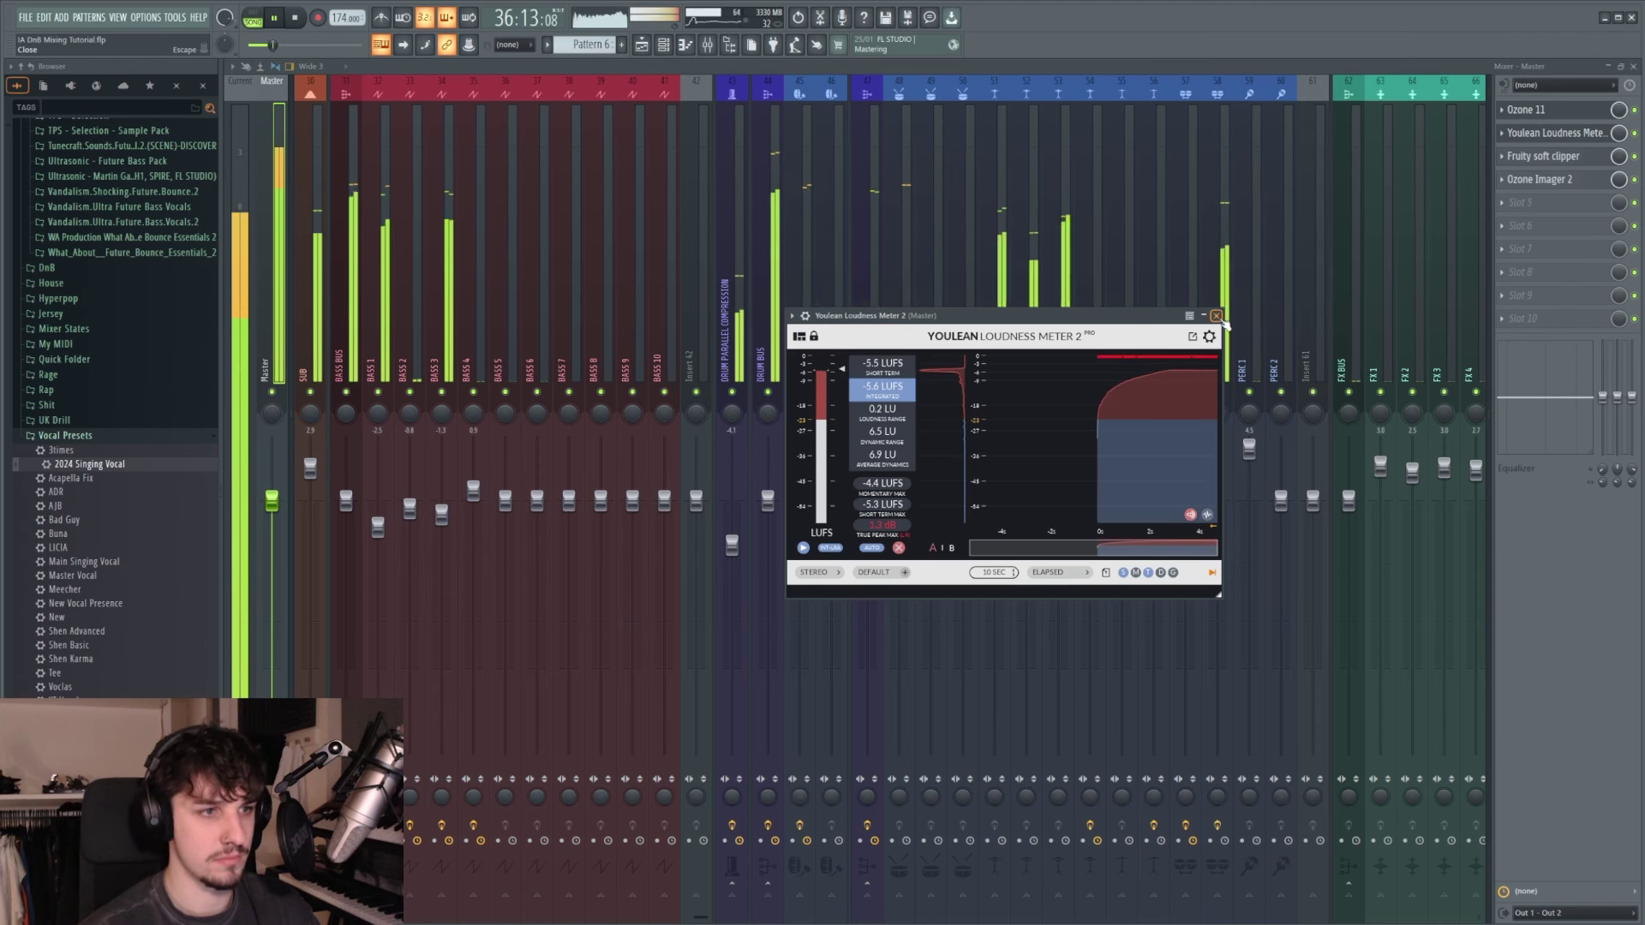
click(1216, 315)
key(space)
Step: Show the full length of the song in the playlist with the drum and FX tracks in view
key(F5)
scroll(1002, 371, down, 1)
scroll(986, 387, down, 5)
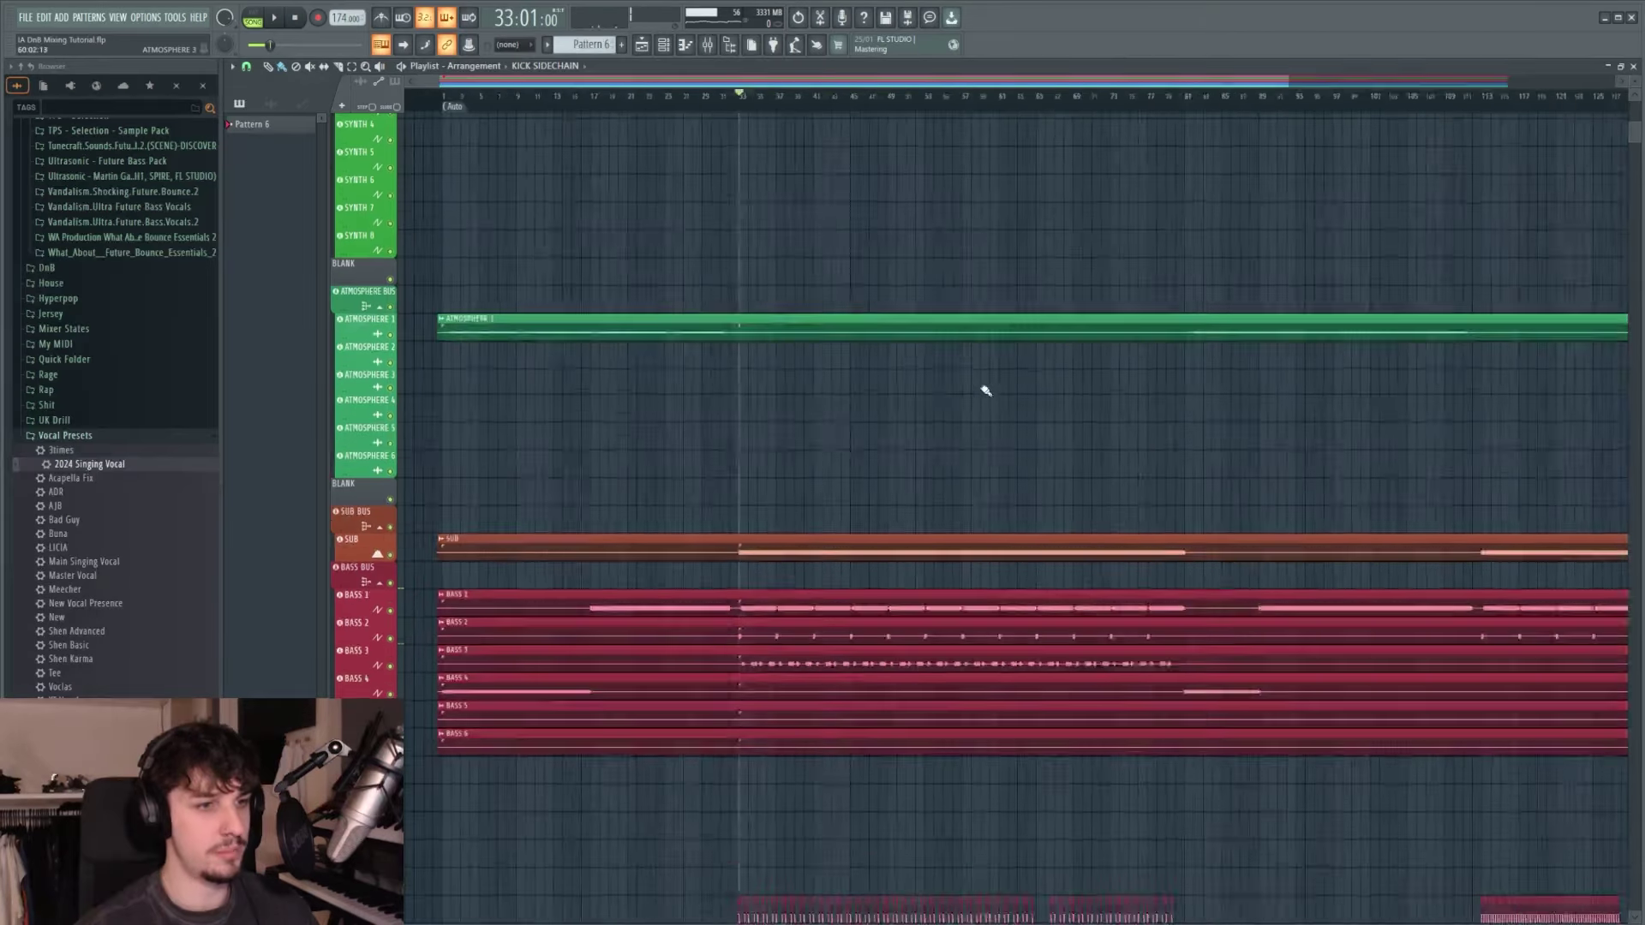
scroll(1003, 398, down, 3)
drag(1016, 408, 1151, 270)
scroll(851, 489, down, 5)
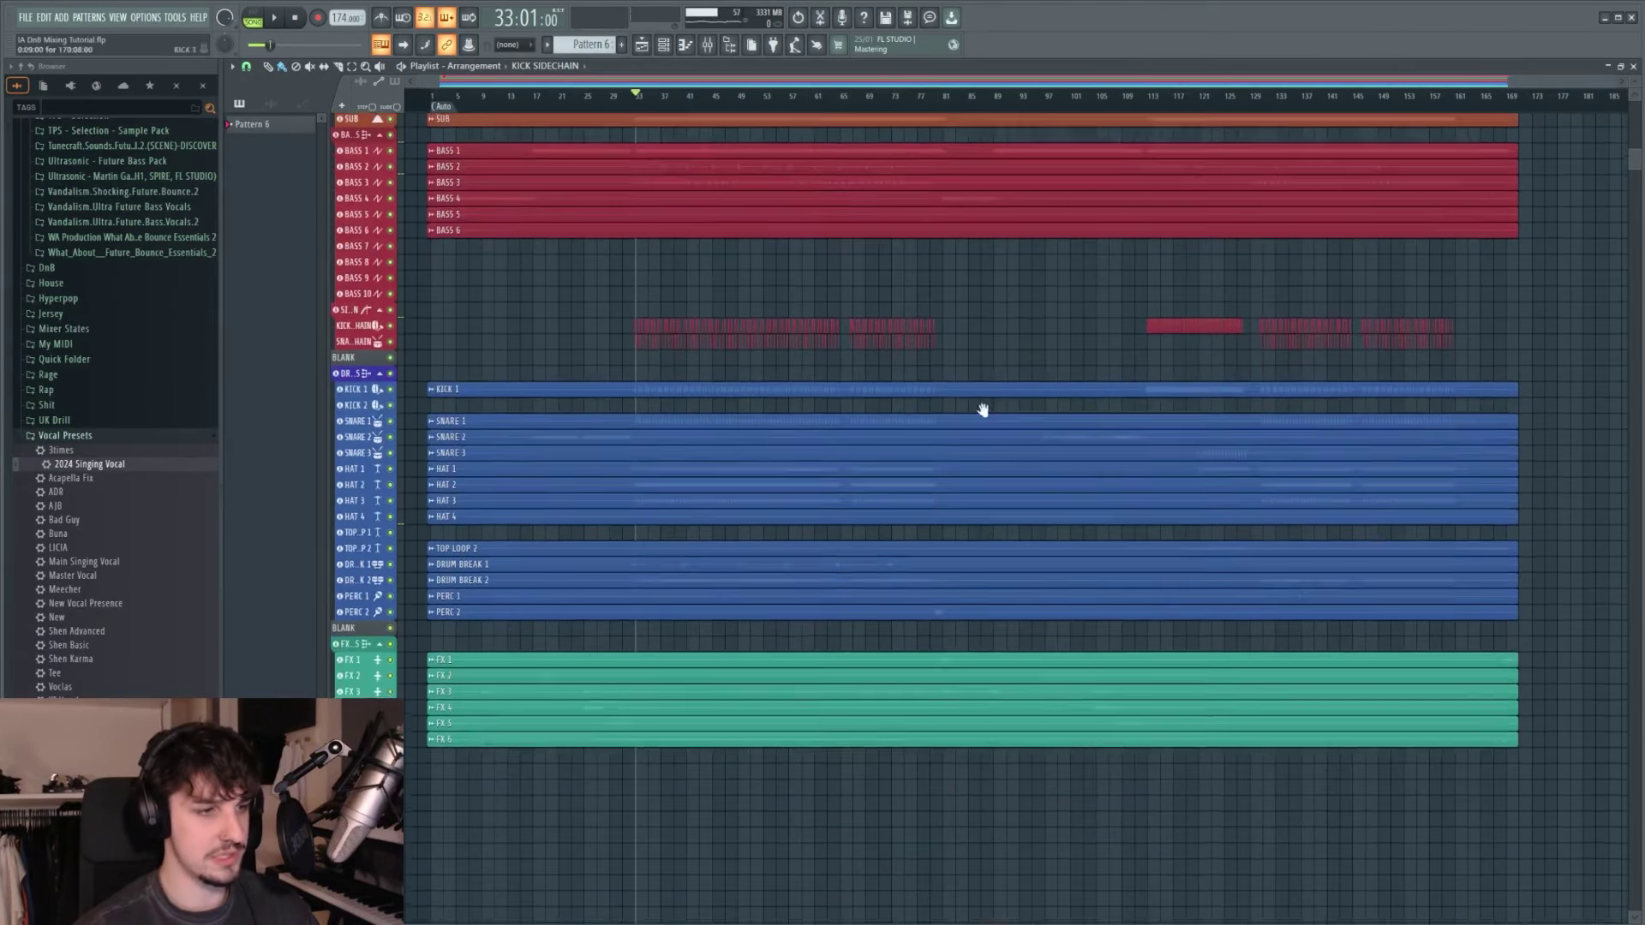